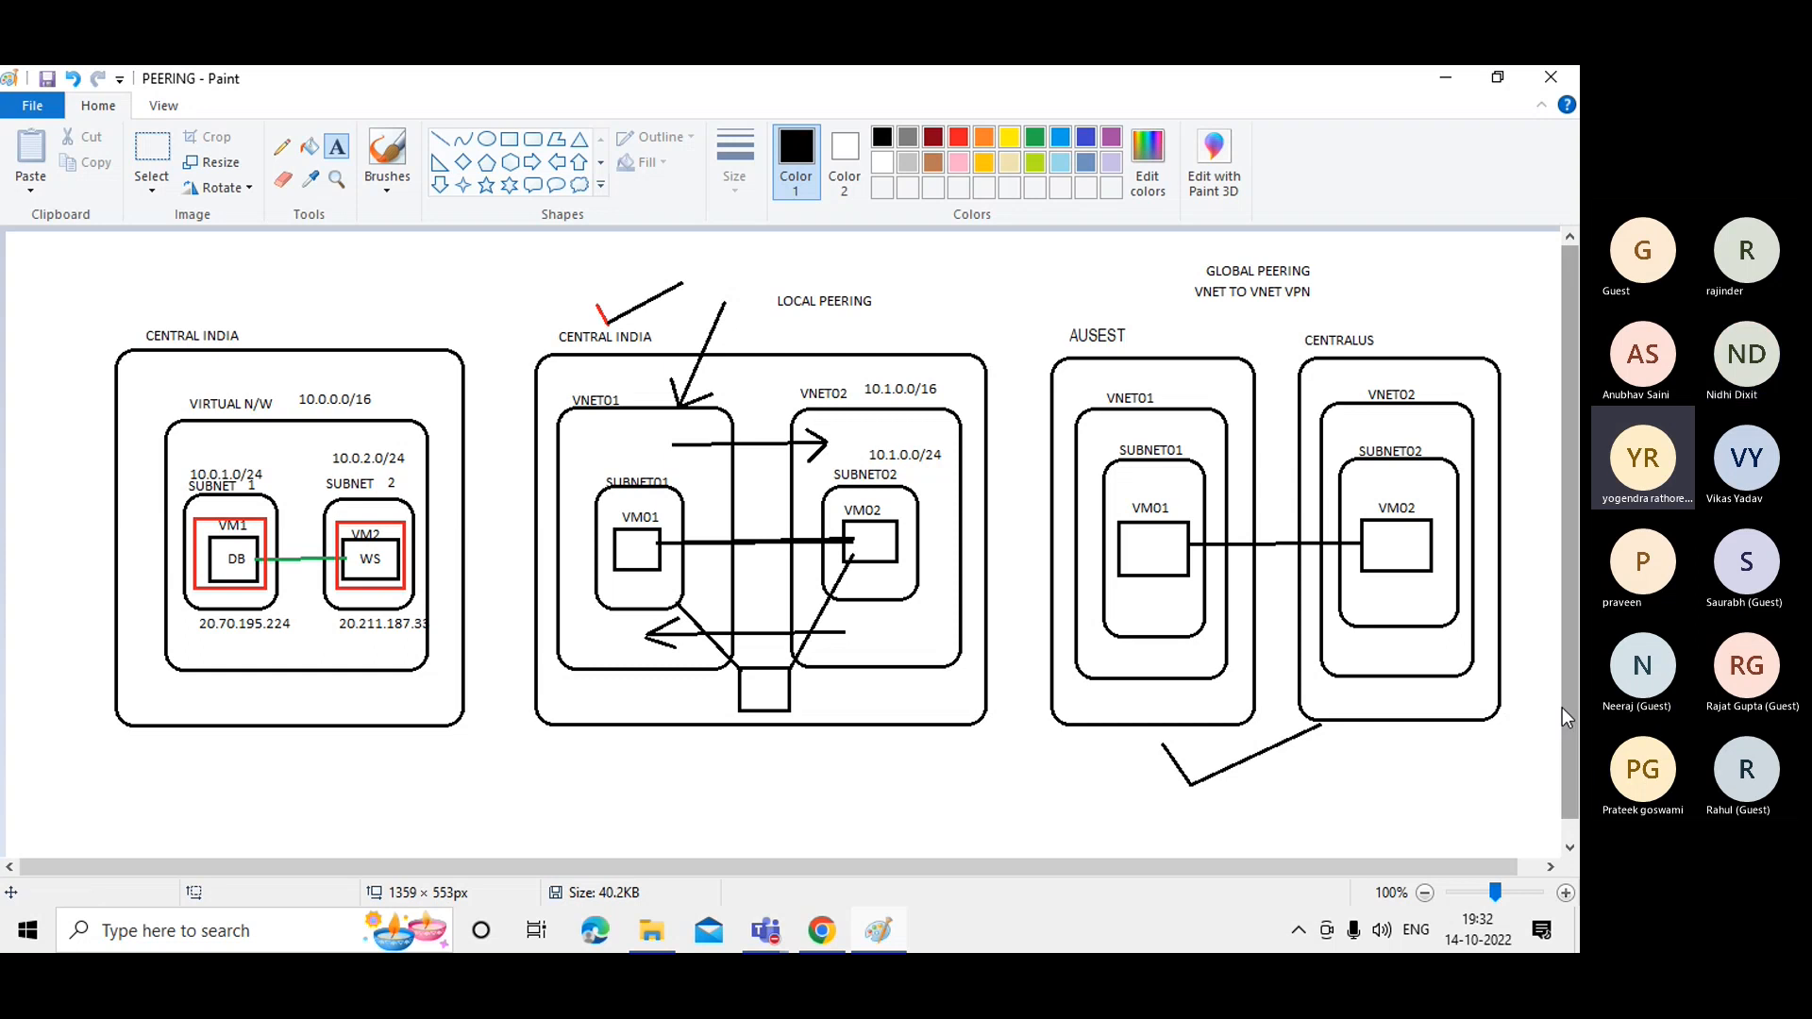
click(1539, 735)
click(1099, 688)
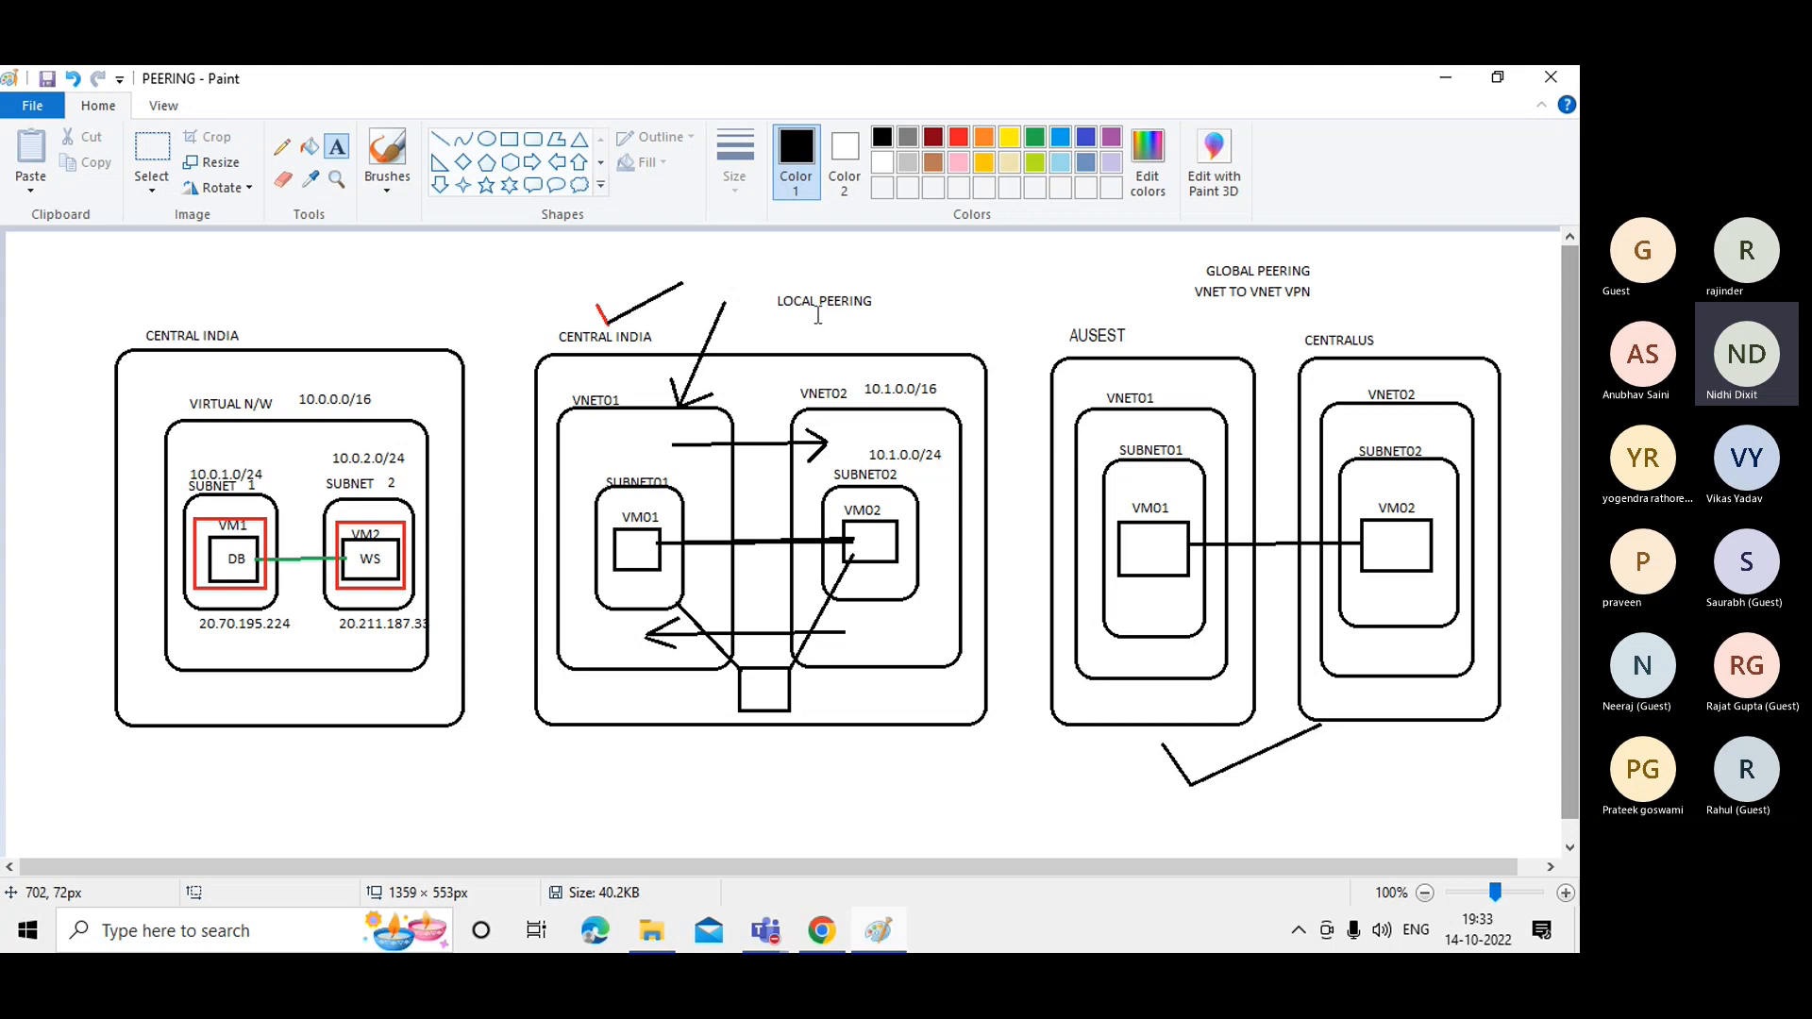
Add the text "/REGIONAL PEERING" directly after the LOCAL PEERING heading
click(876, 301)
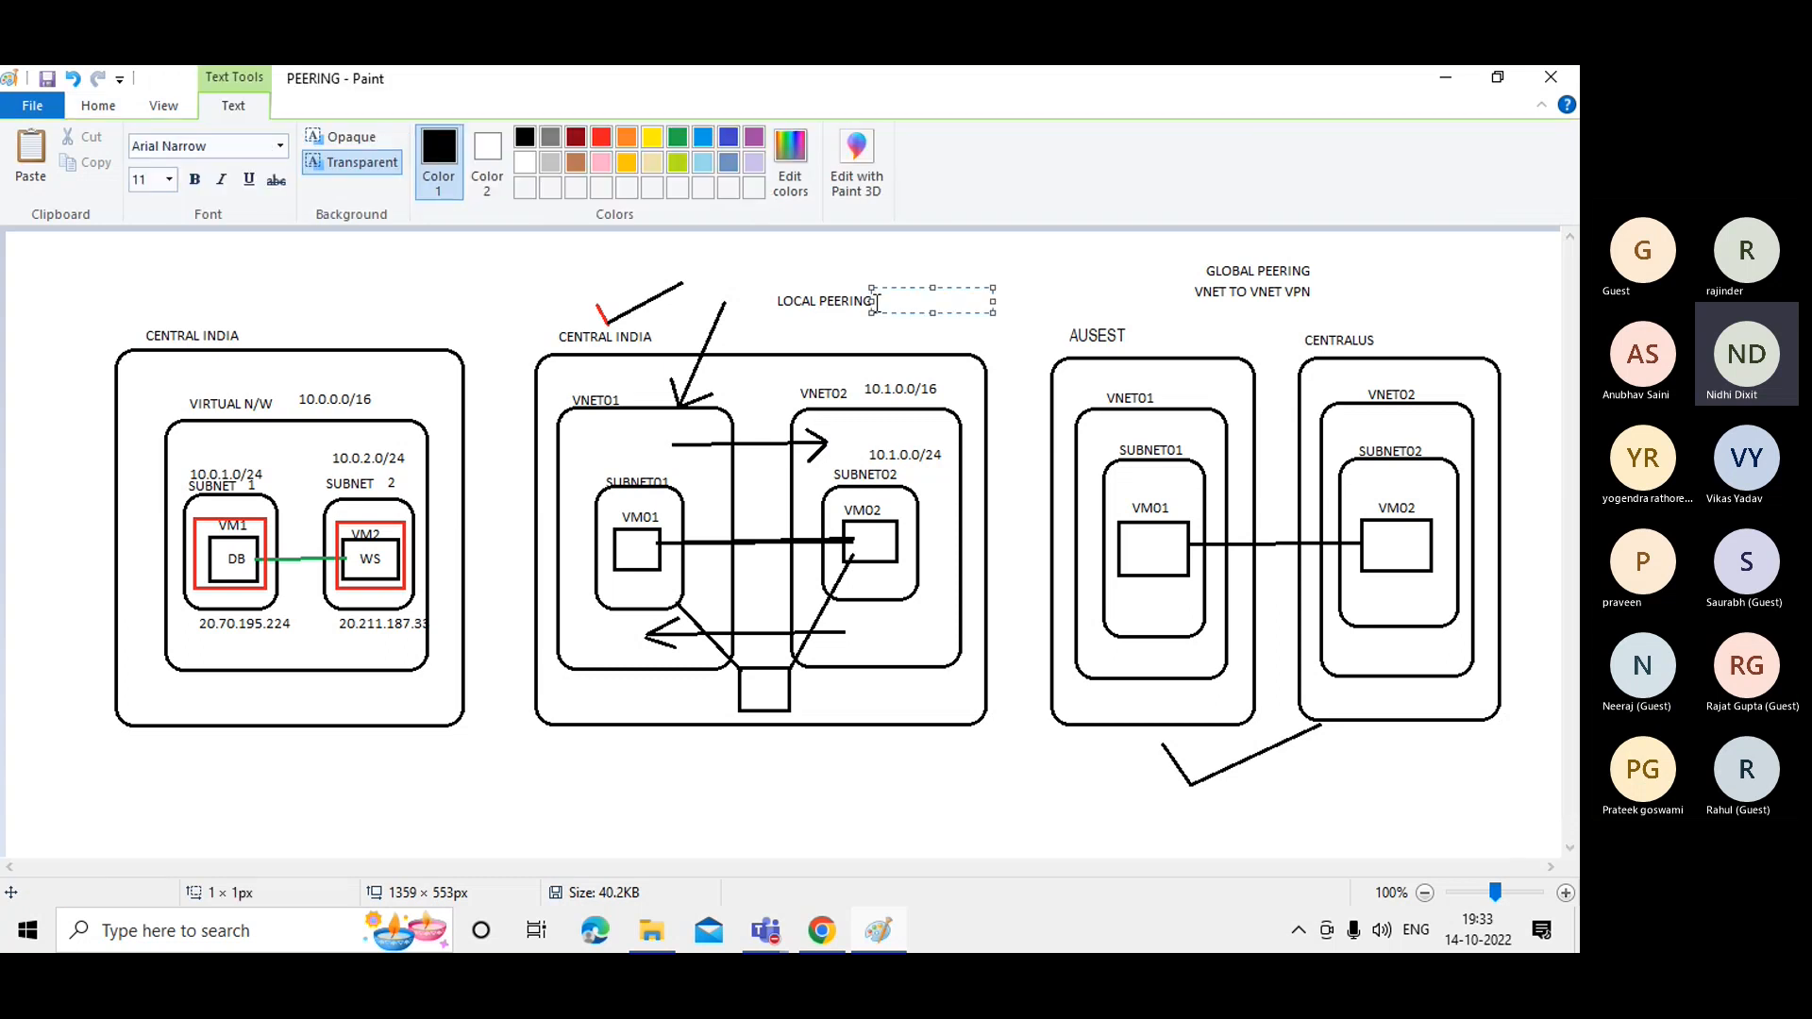
text(REGIONAL PEERING)
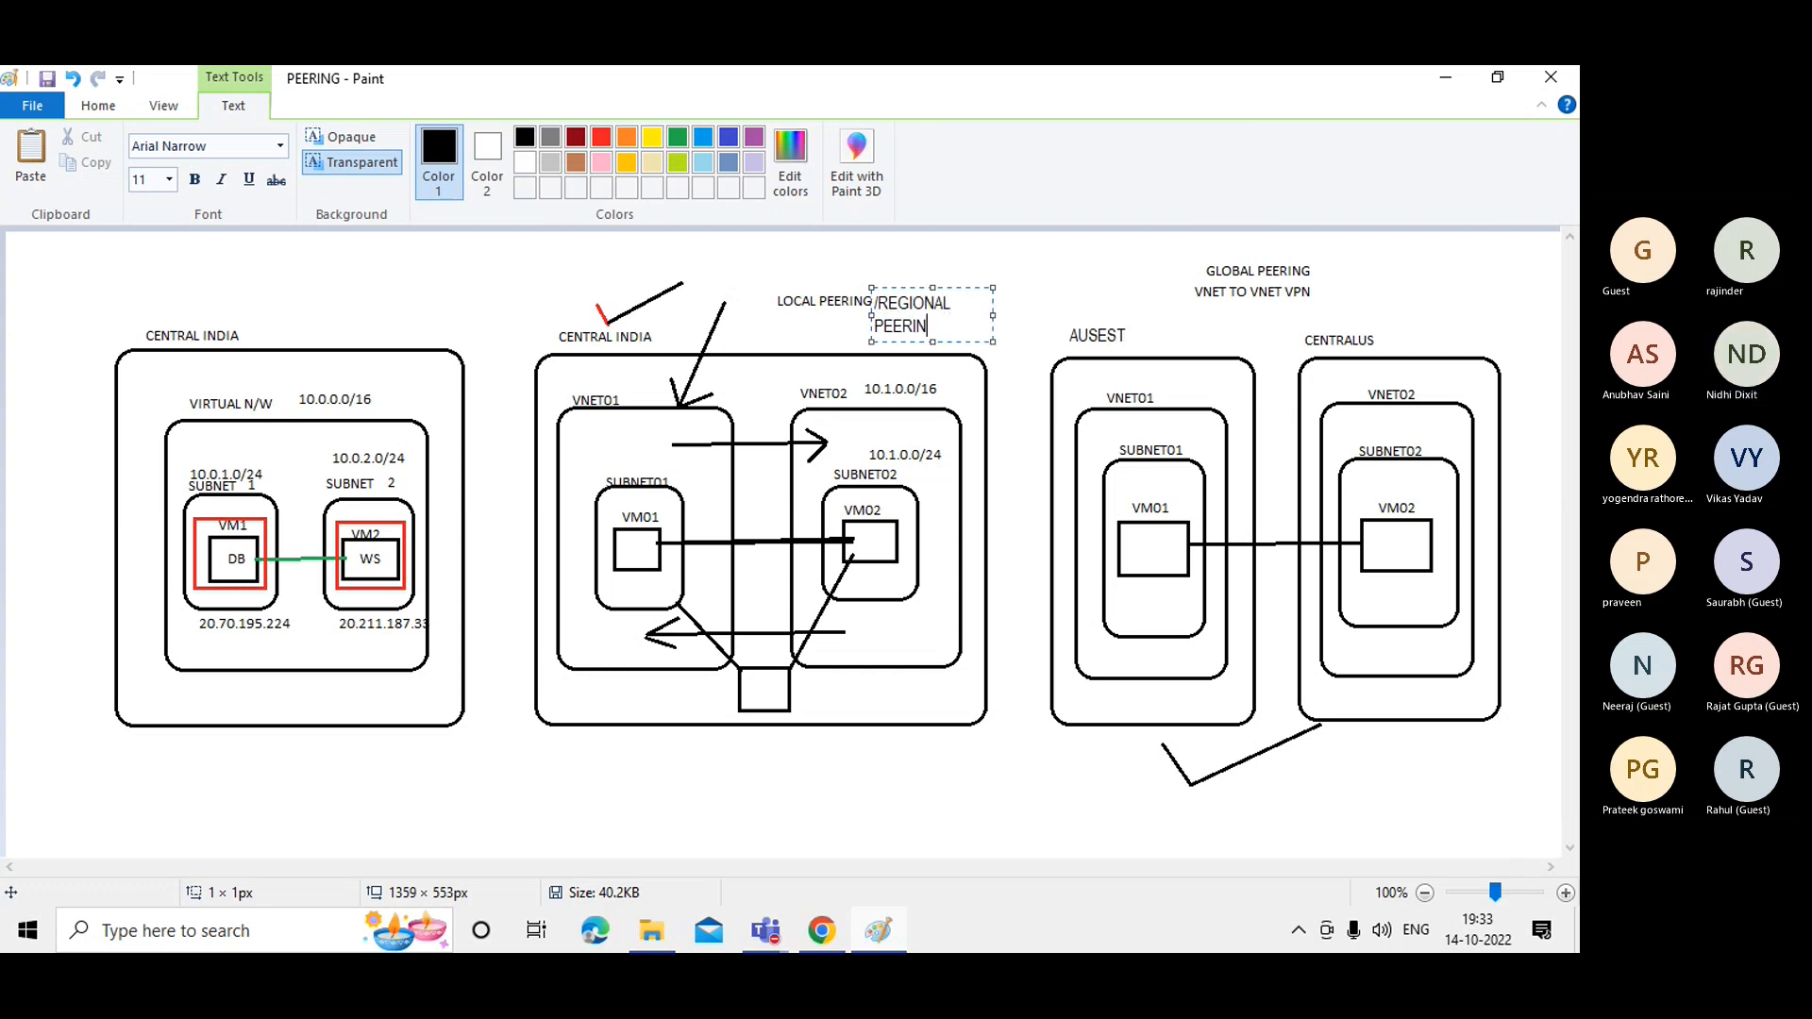
click(1034, 277)
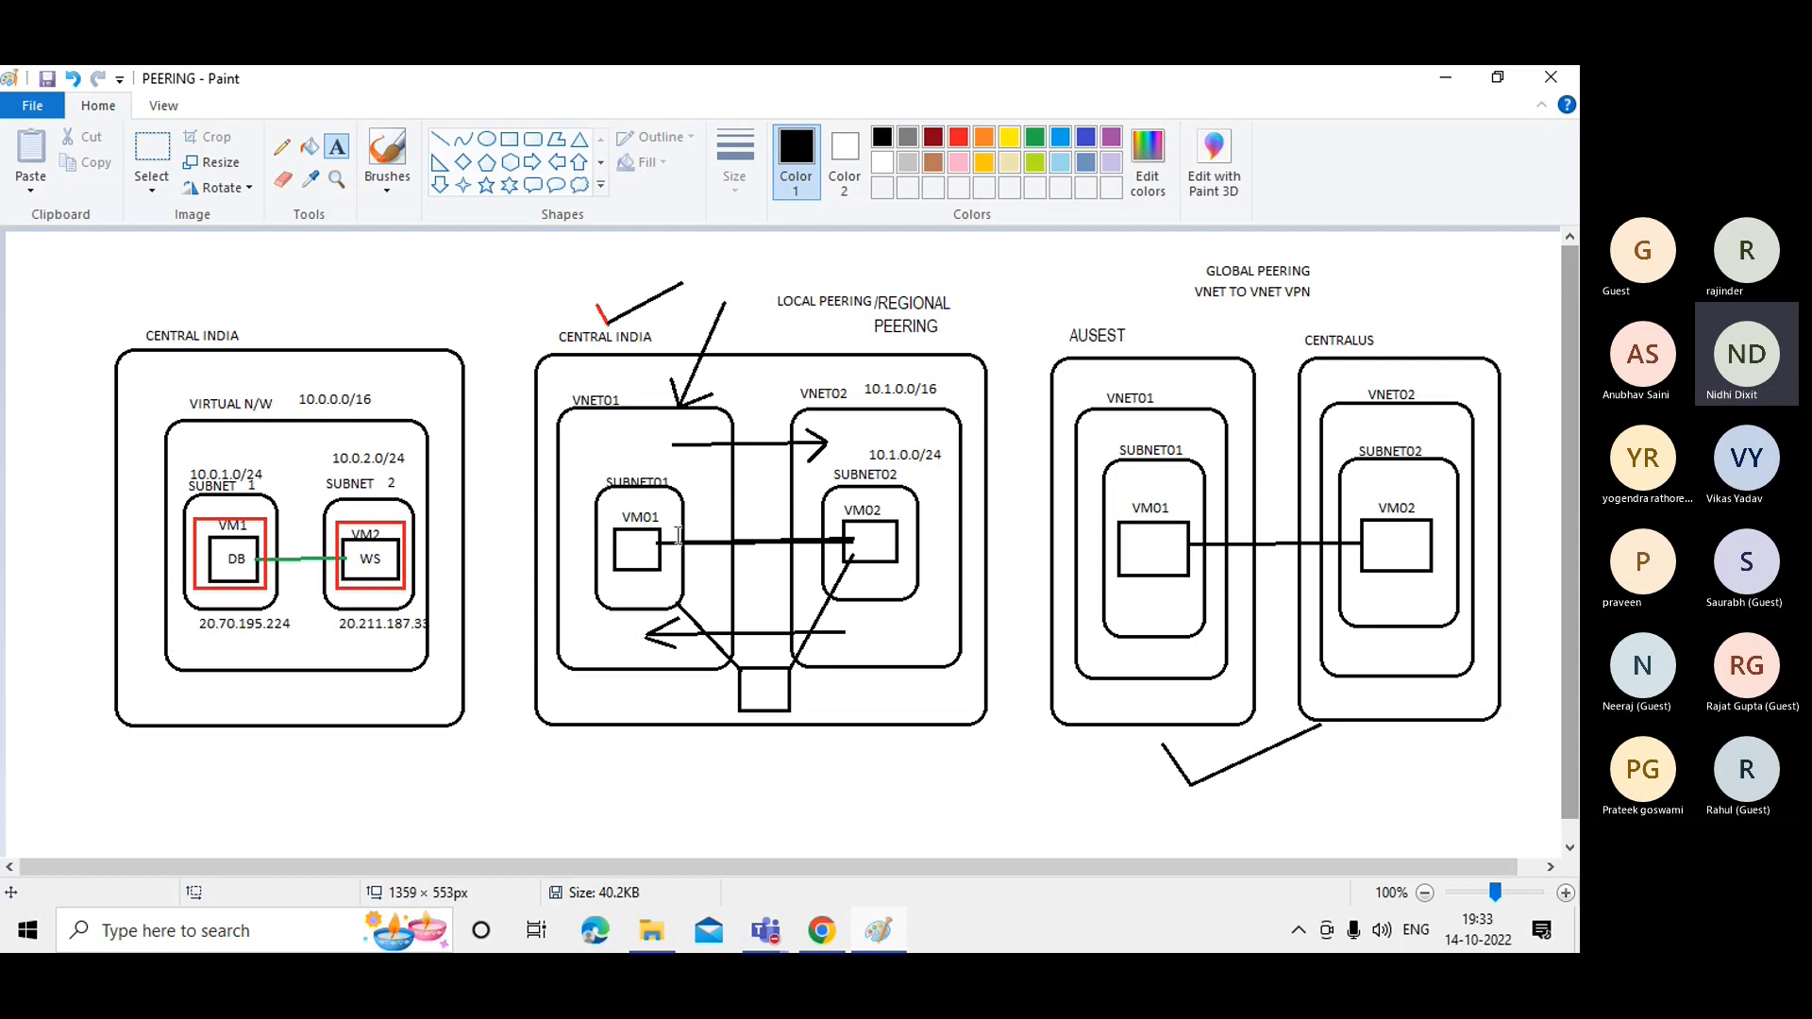
Frame VM01 and VM02 in the local peering diagram with green second-thinnest-line rectangles, about 58 × 57 px and 58 × 54 px
click(509, 139)
drag(607, 516, 674, 582)
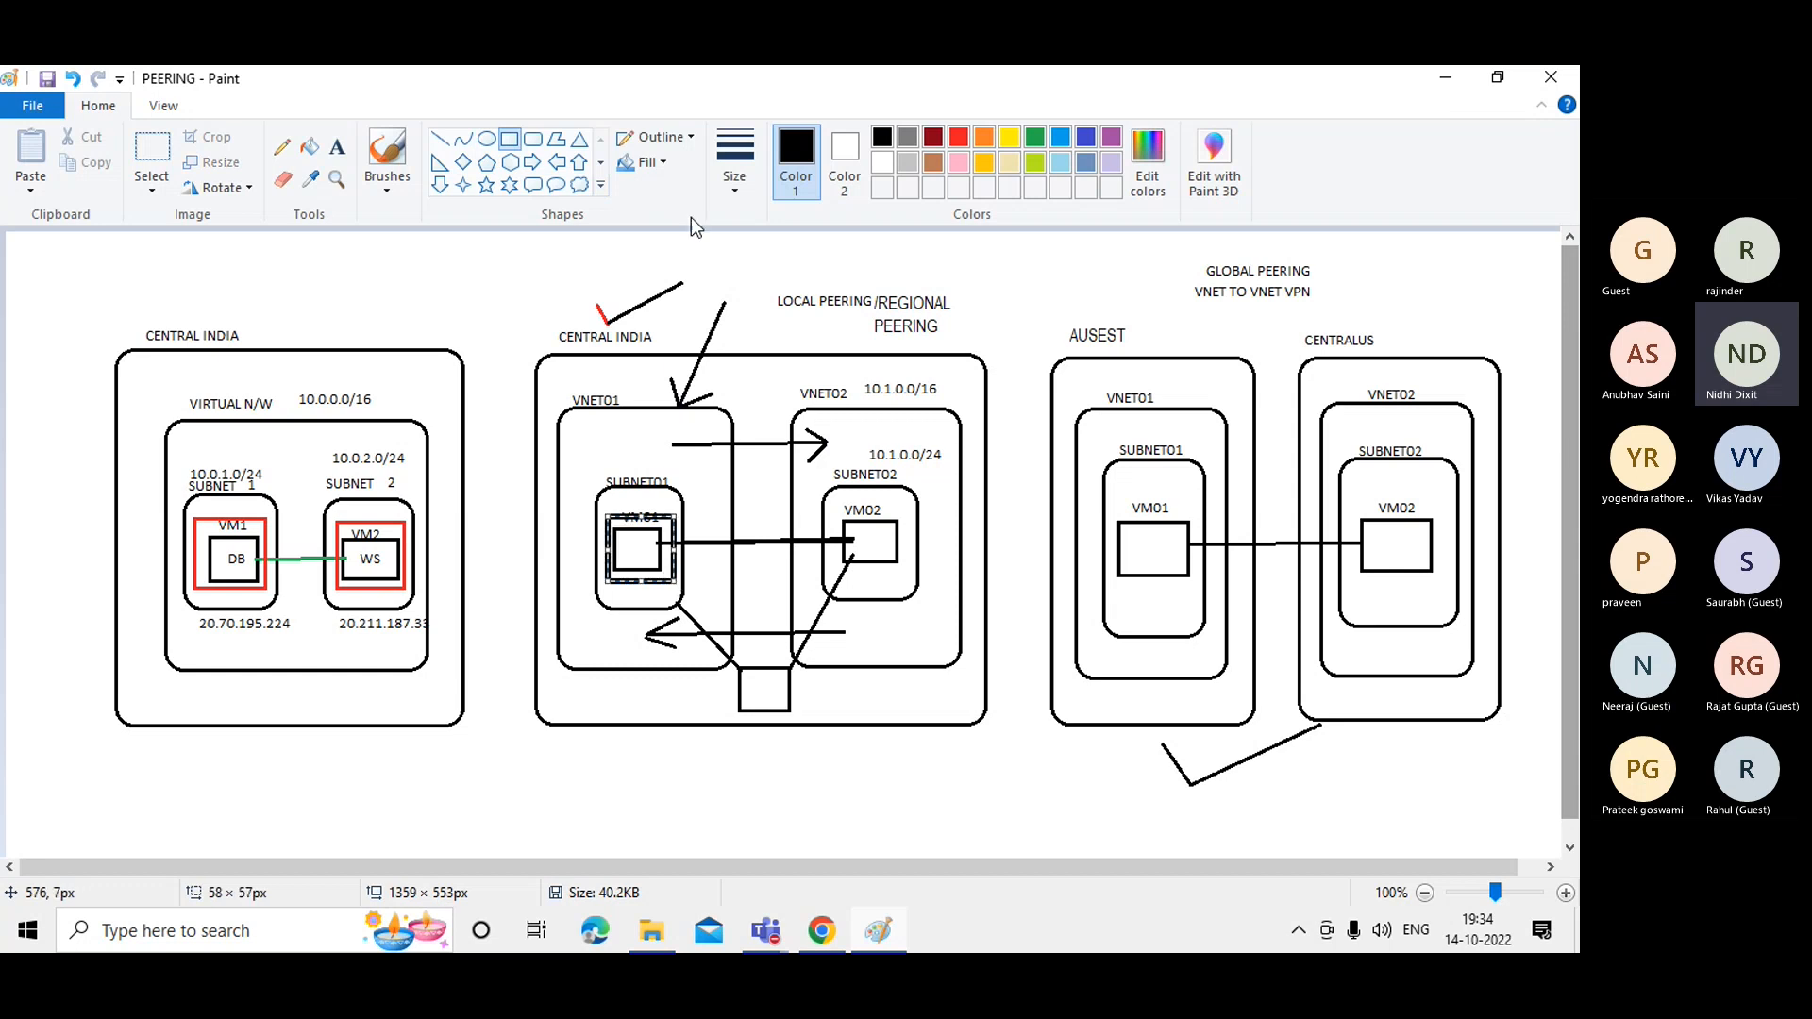
click(740, 194)
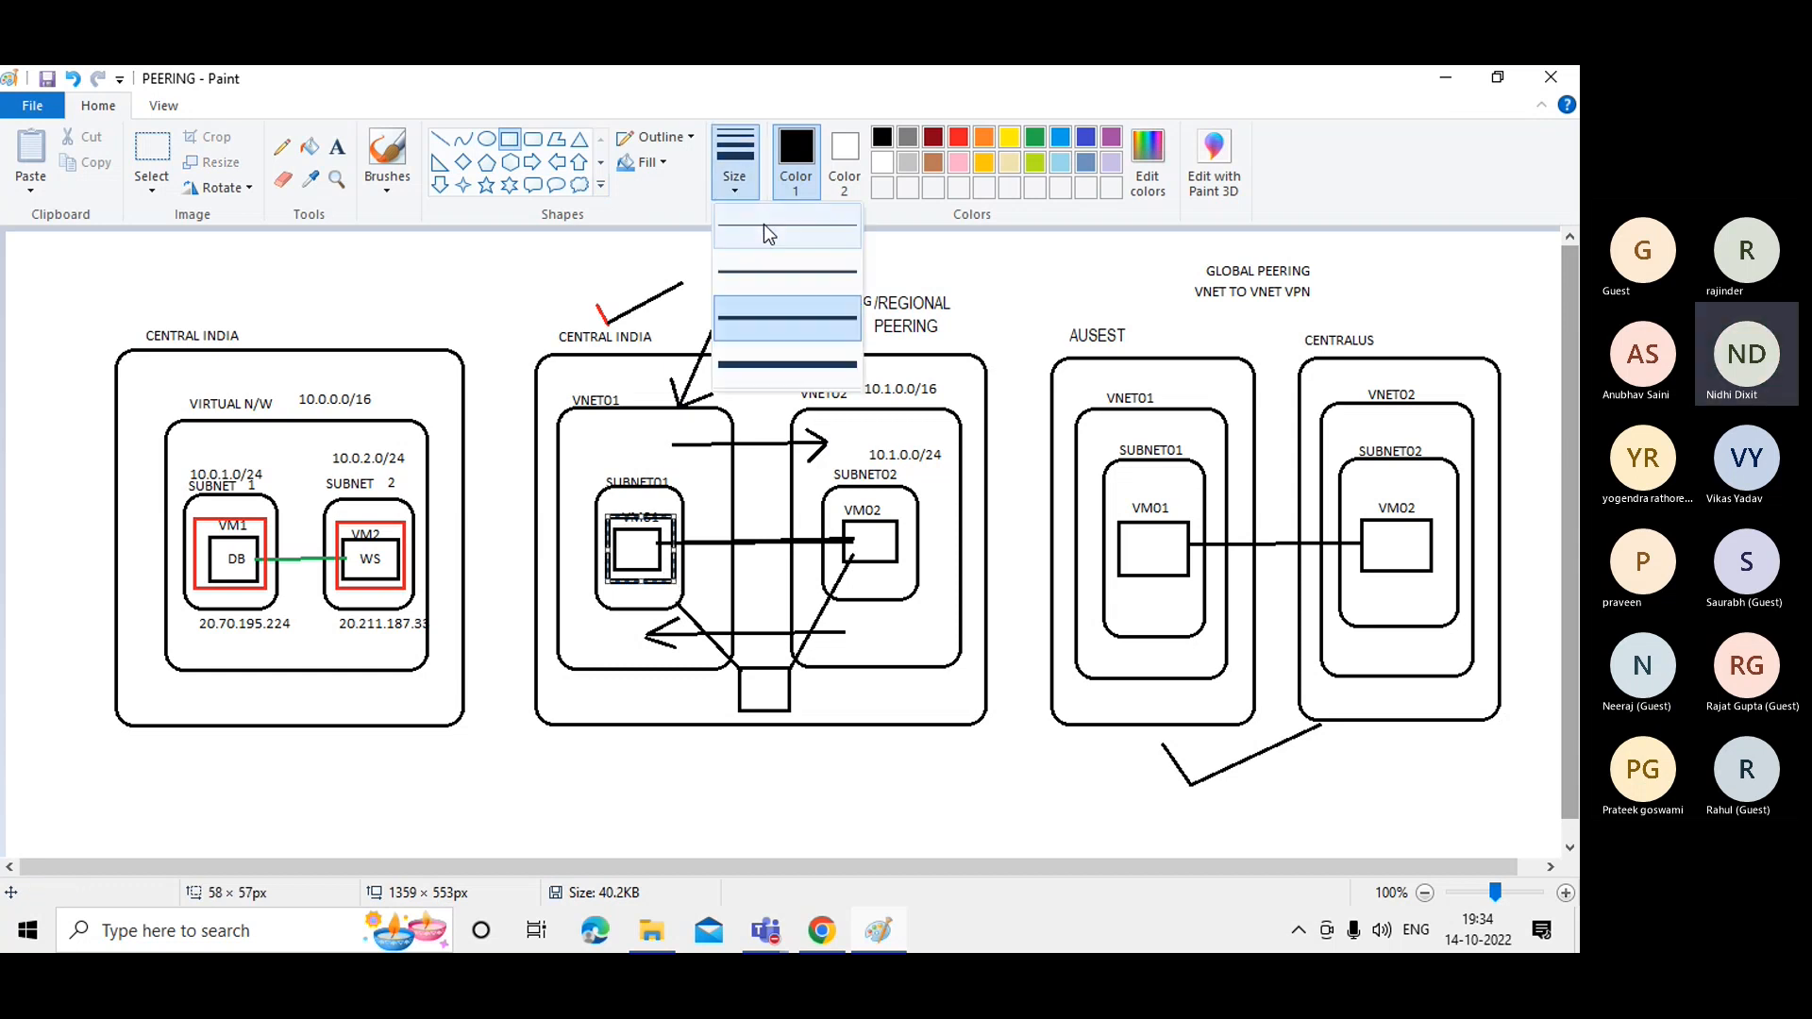
click(763, 224)
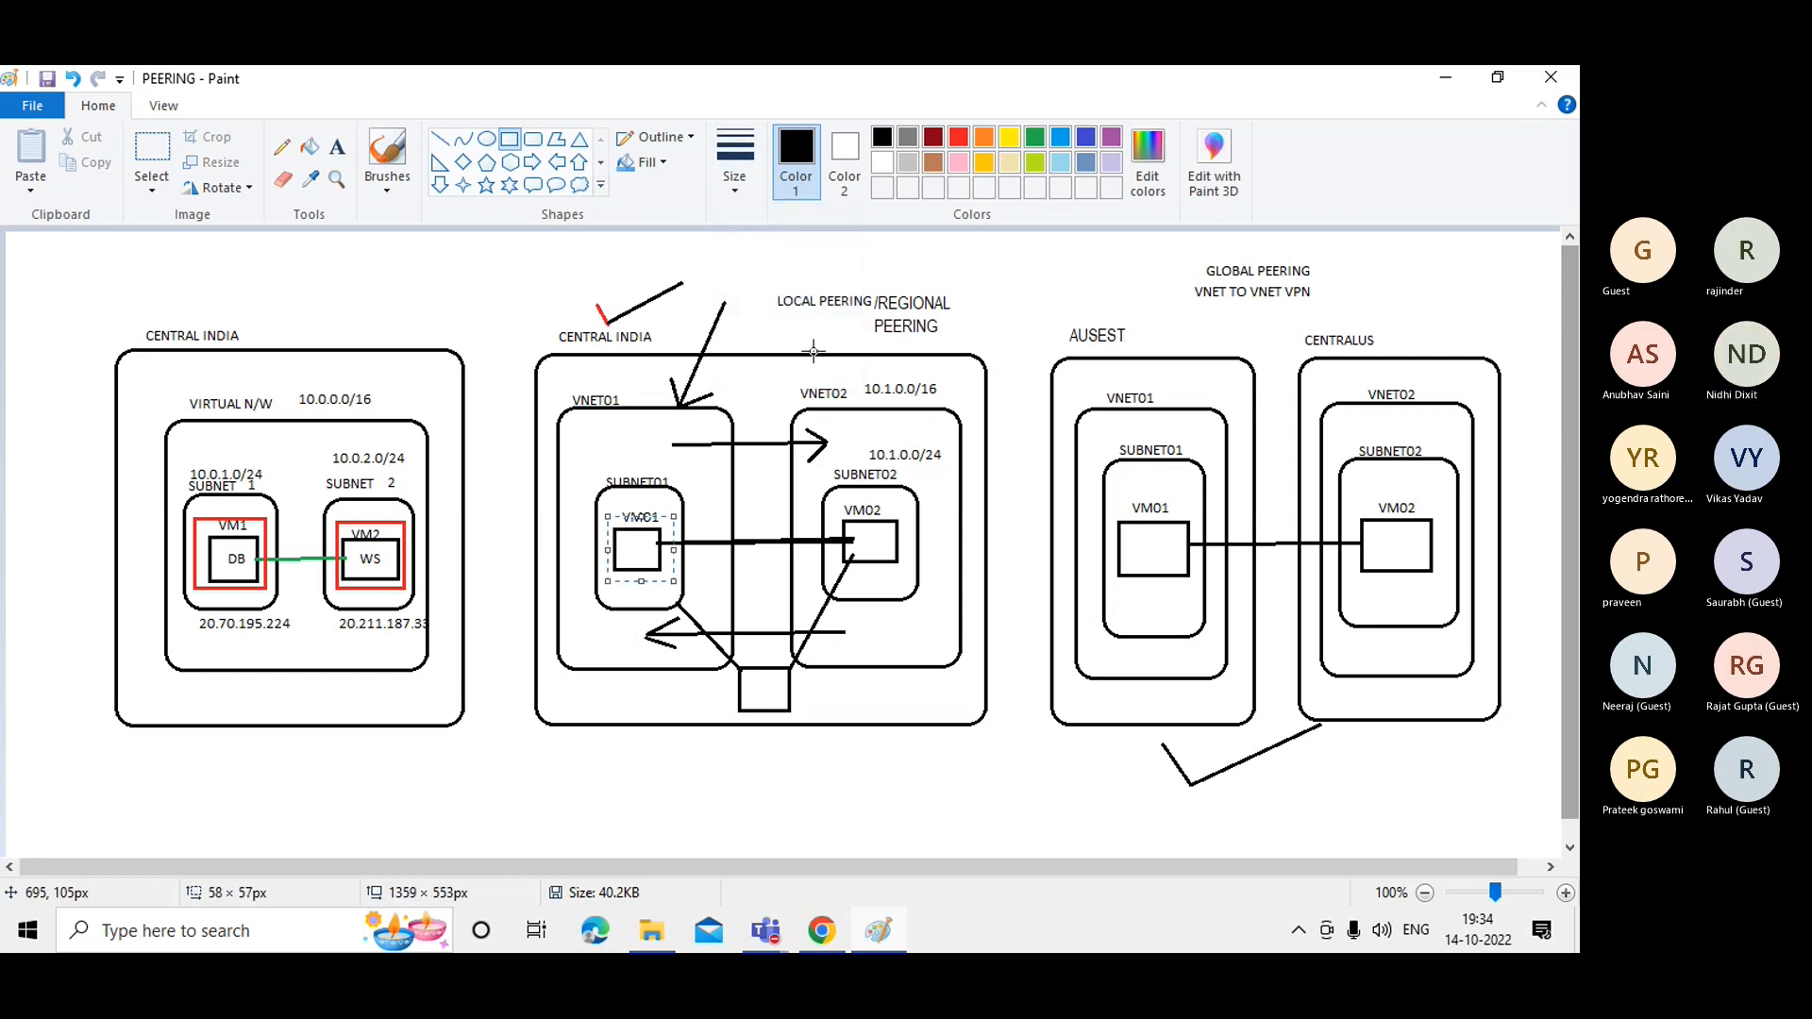
click(740, 194)
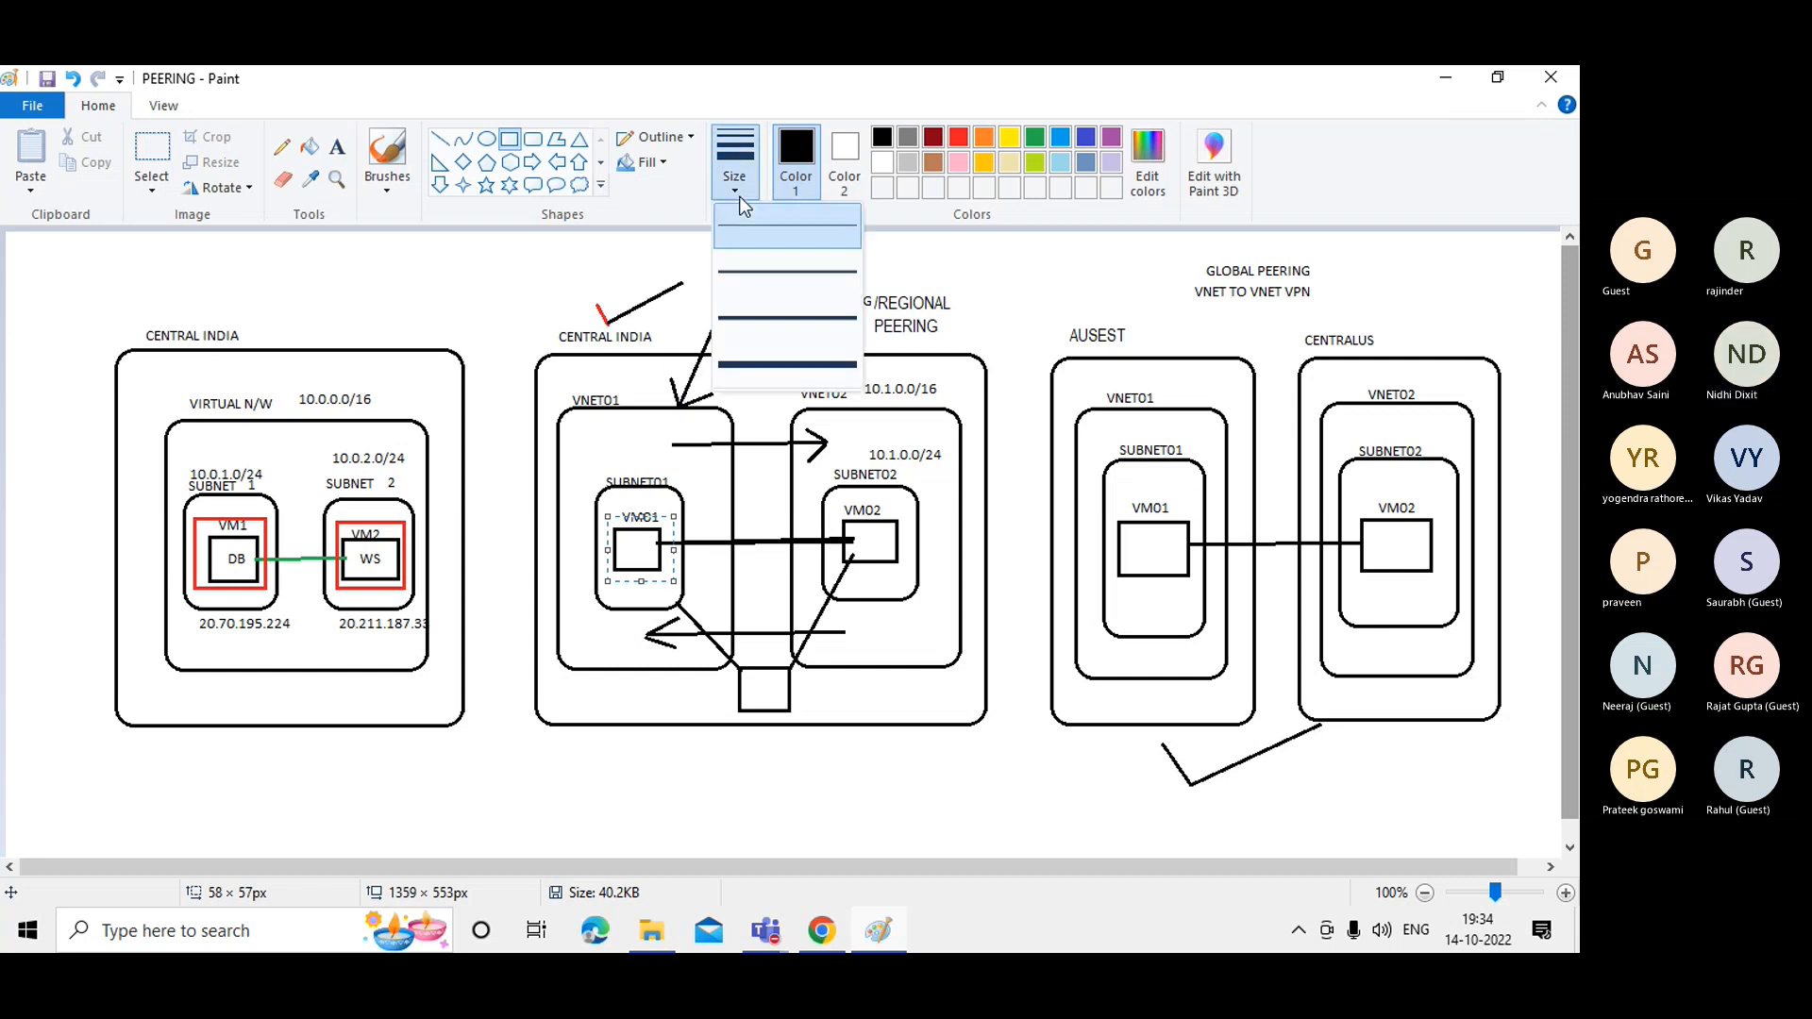
click(774, 263)
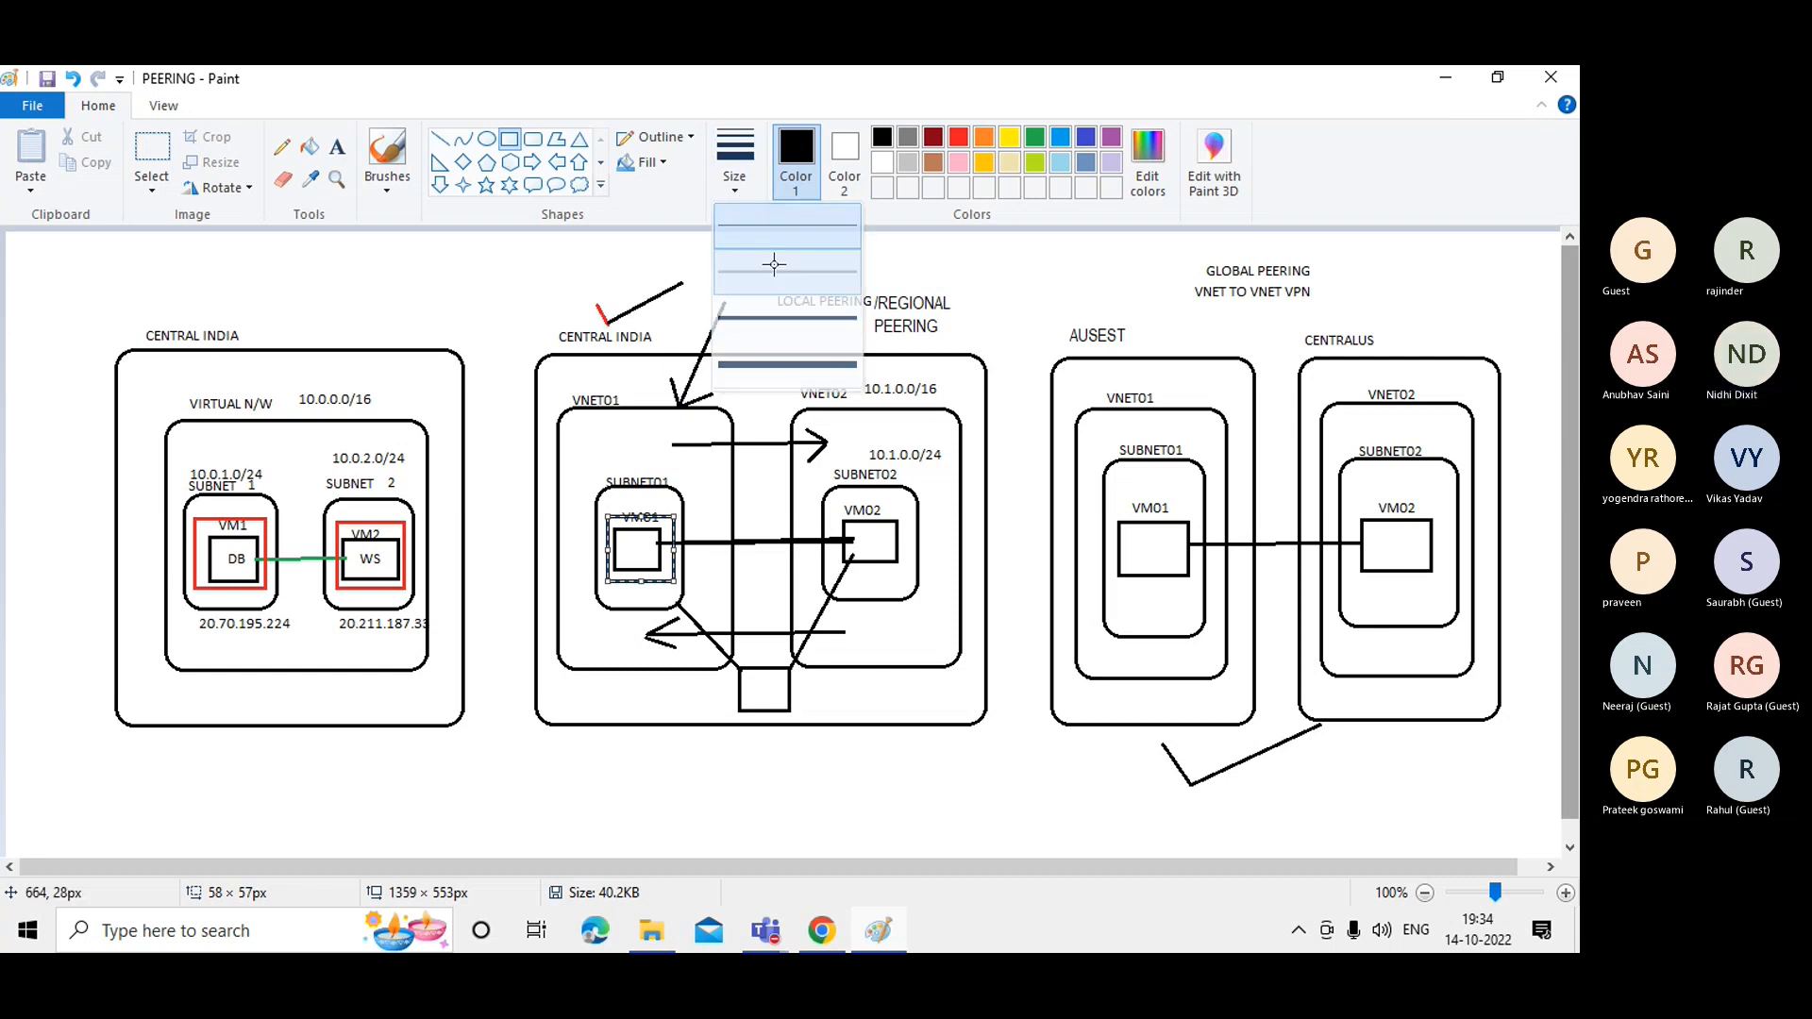
click(1036, 141)
click(979, 242)
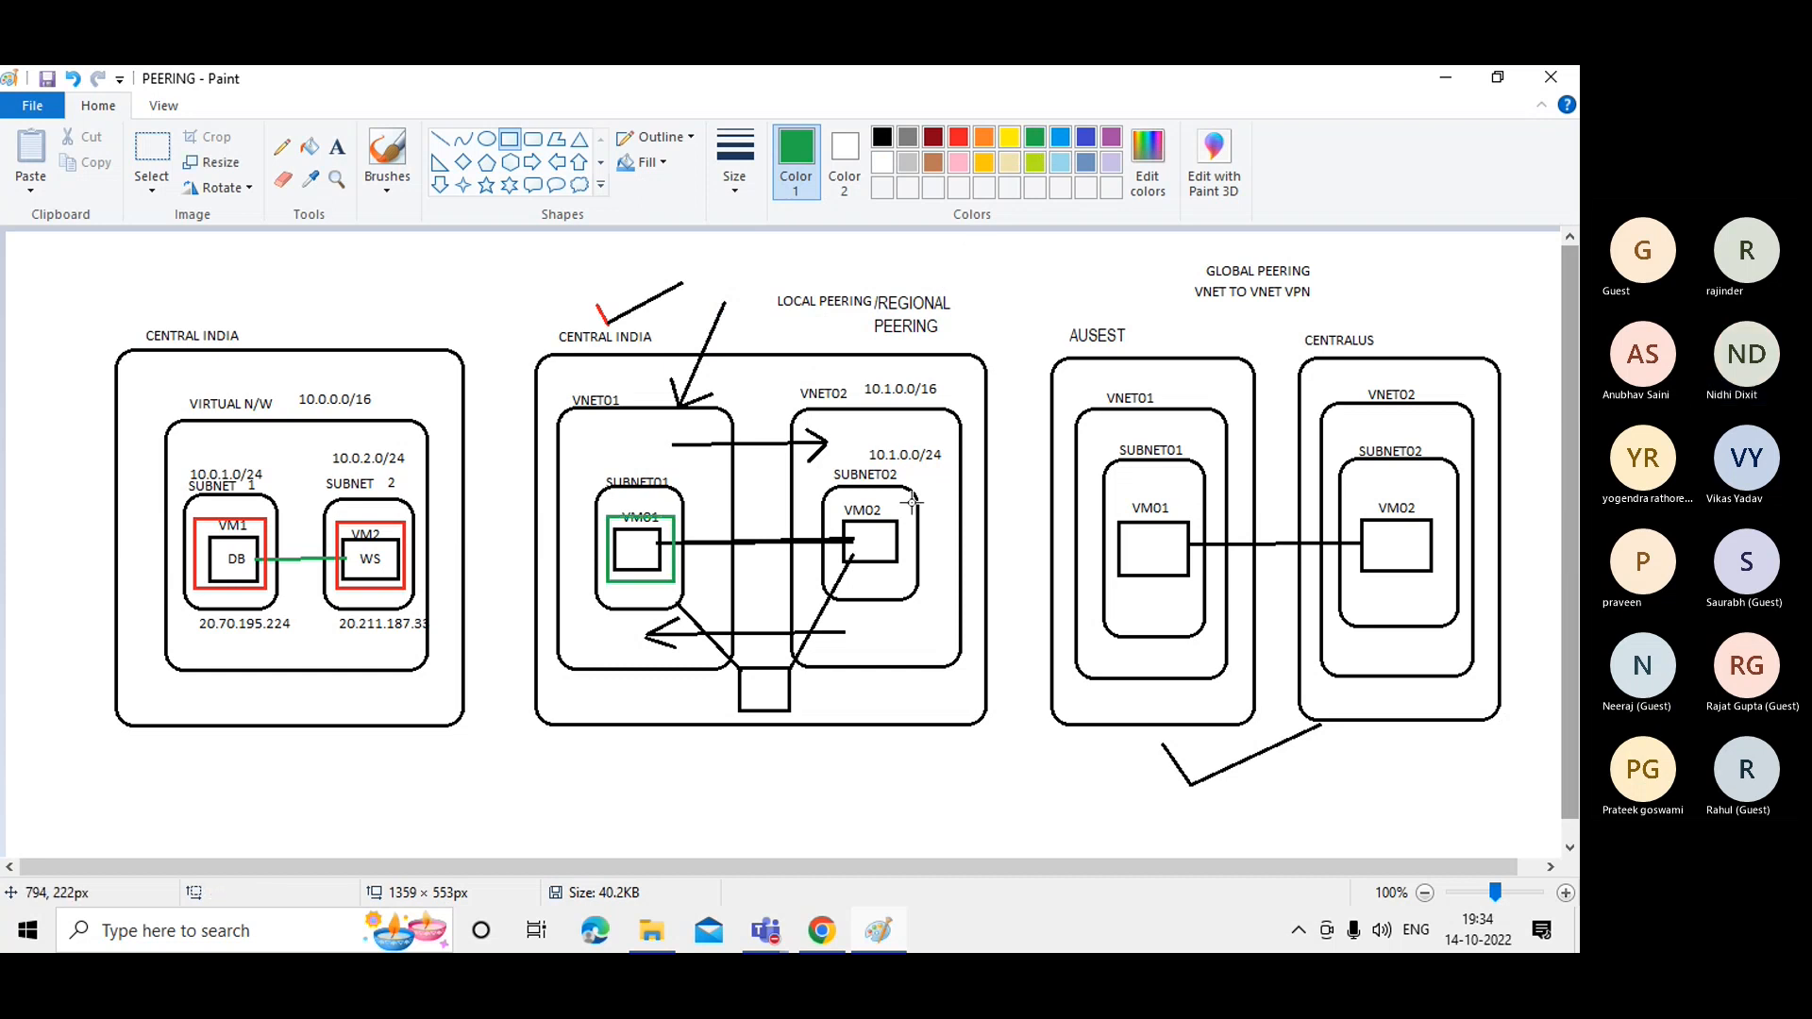
drag(839, 509, 906, 571)
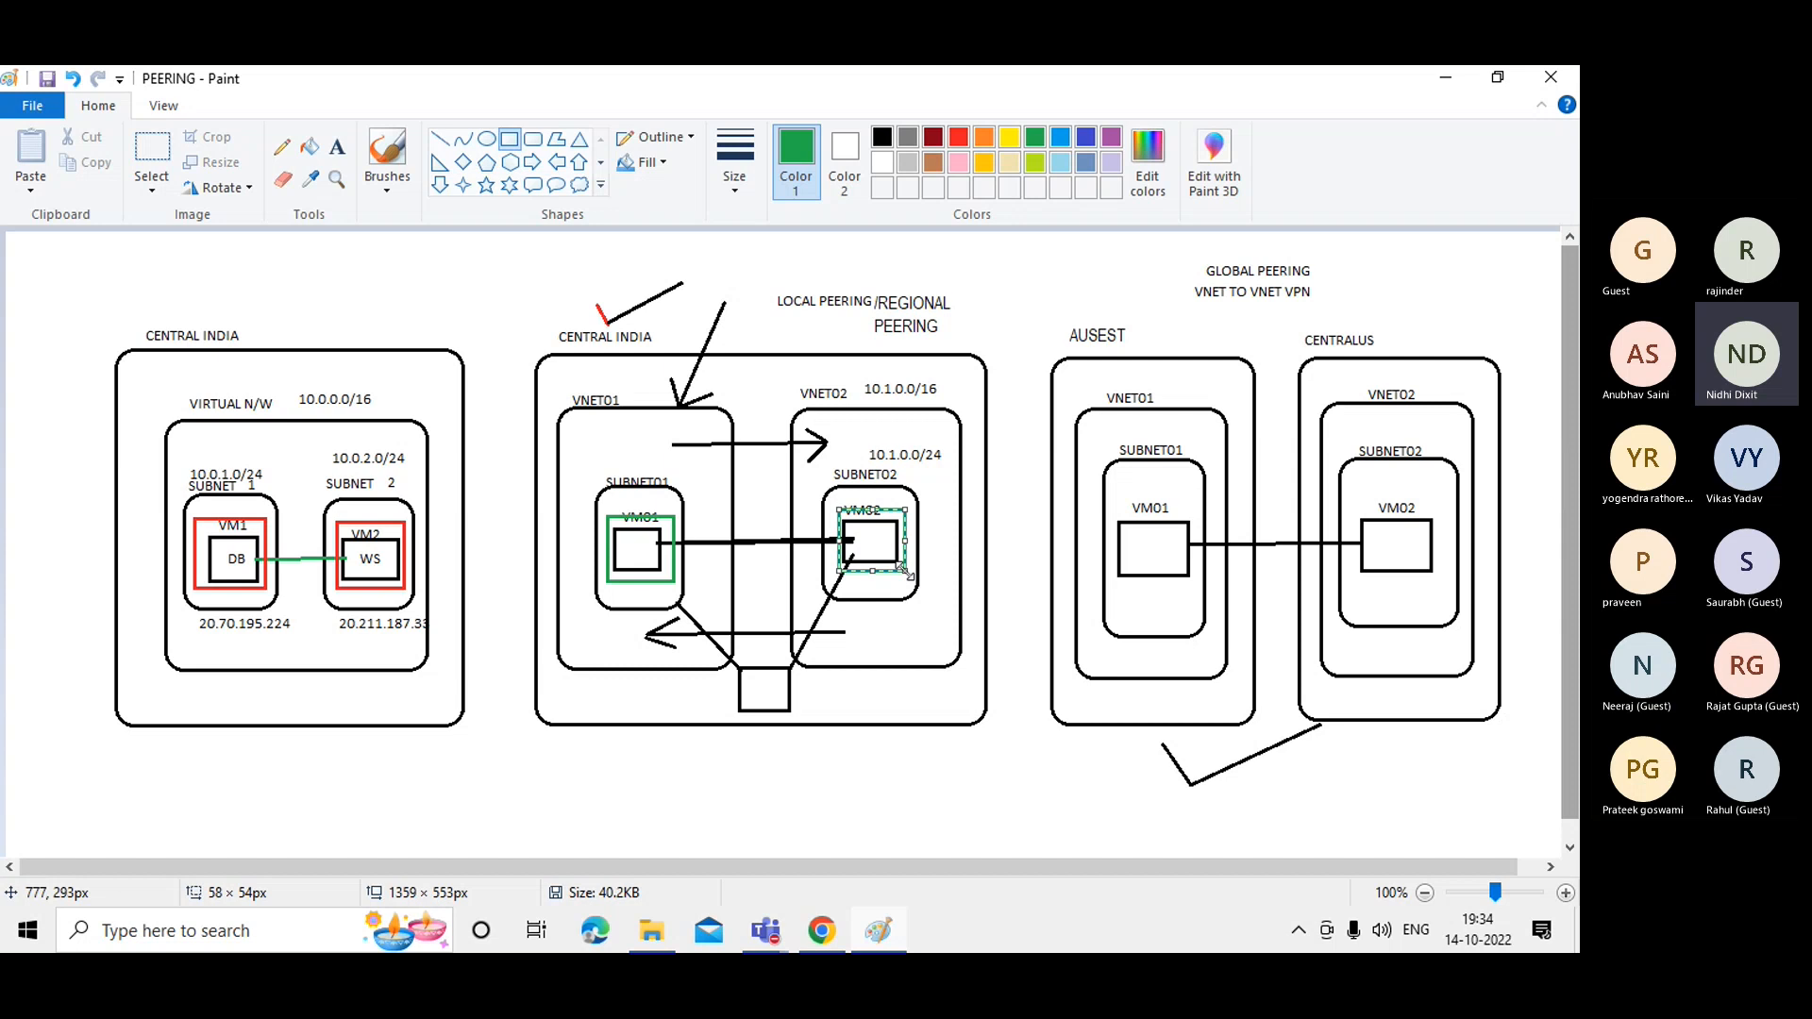
click(989, 528)
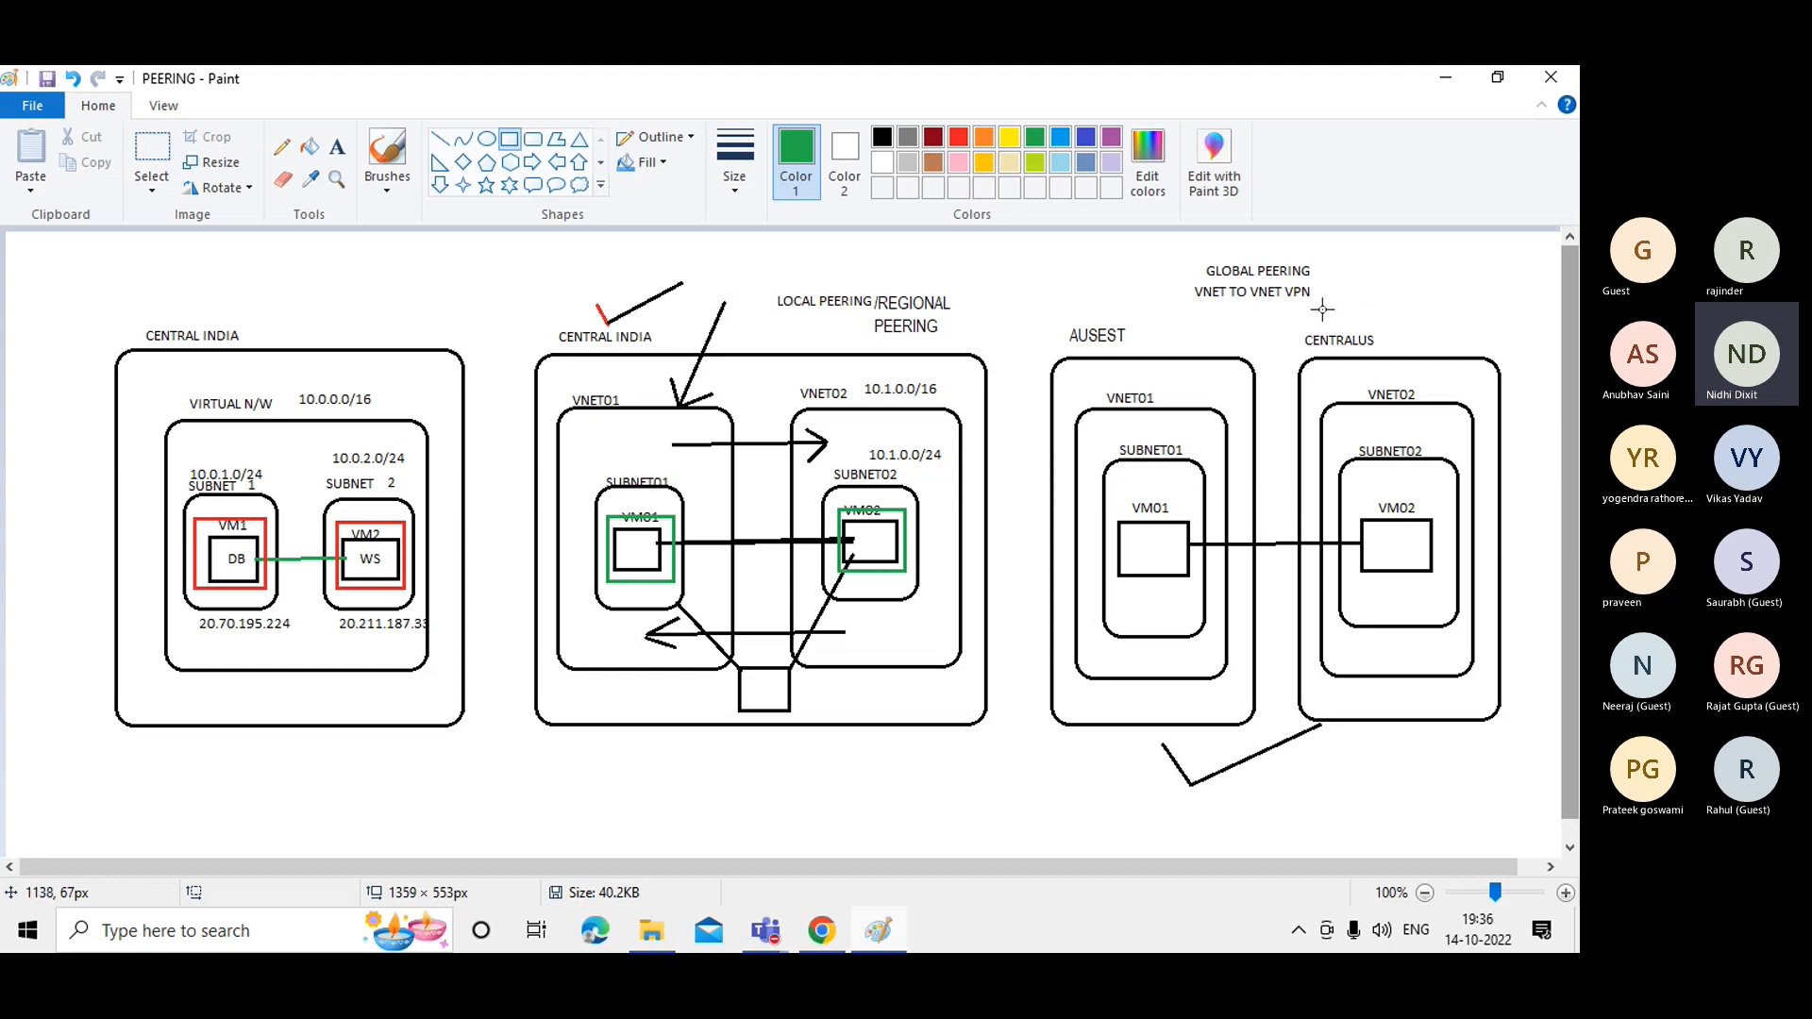
Underline the VNET TO VNET VPN heading with a straight green line about 131 px long
click(439, 139)
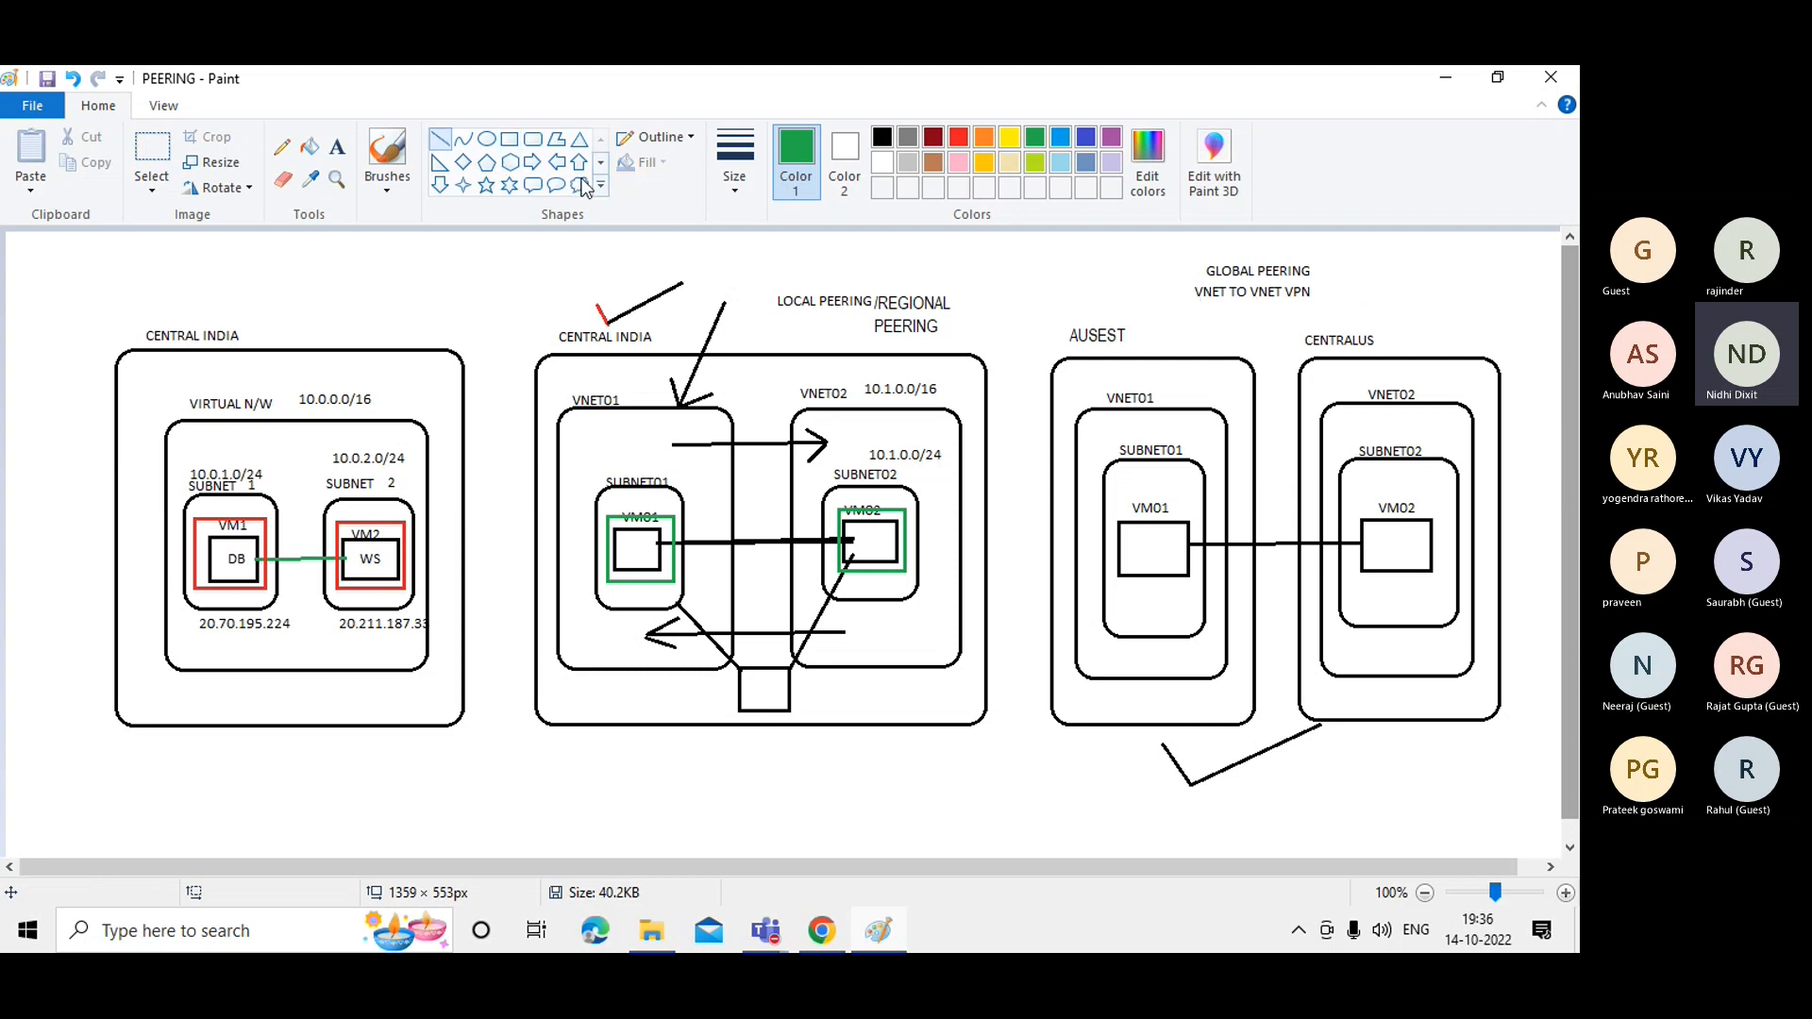
drag(1188, 306, 1339, 304)
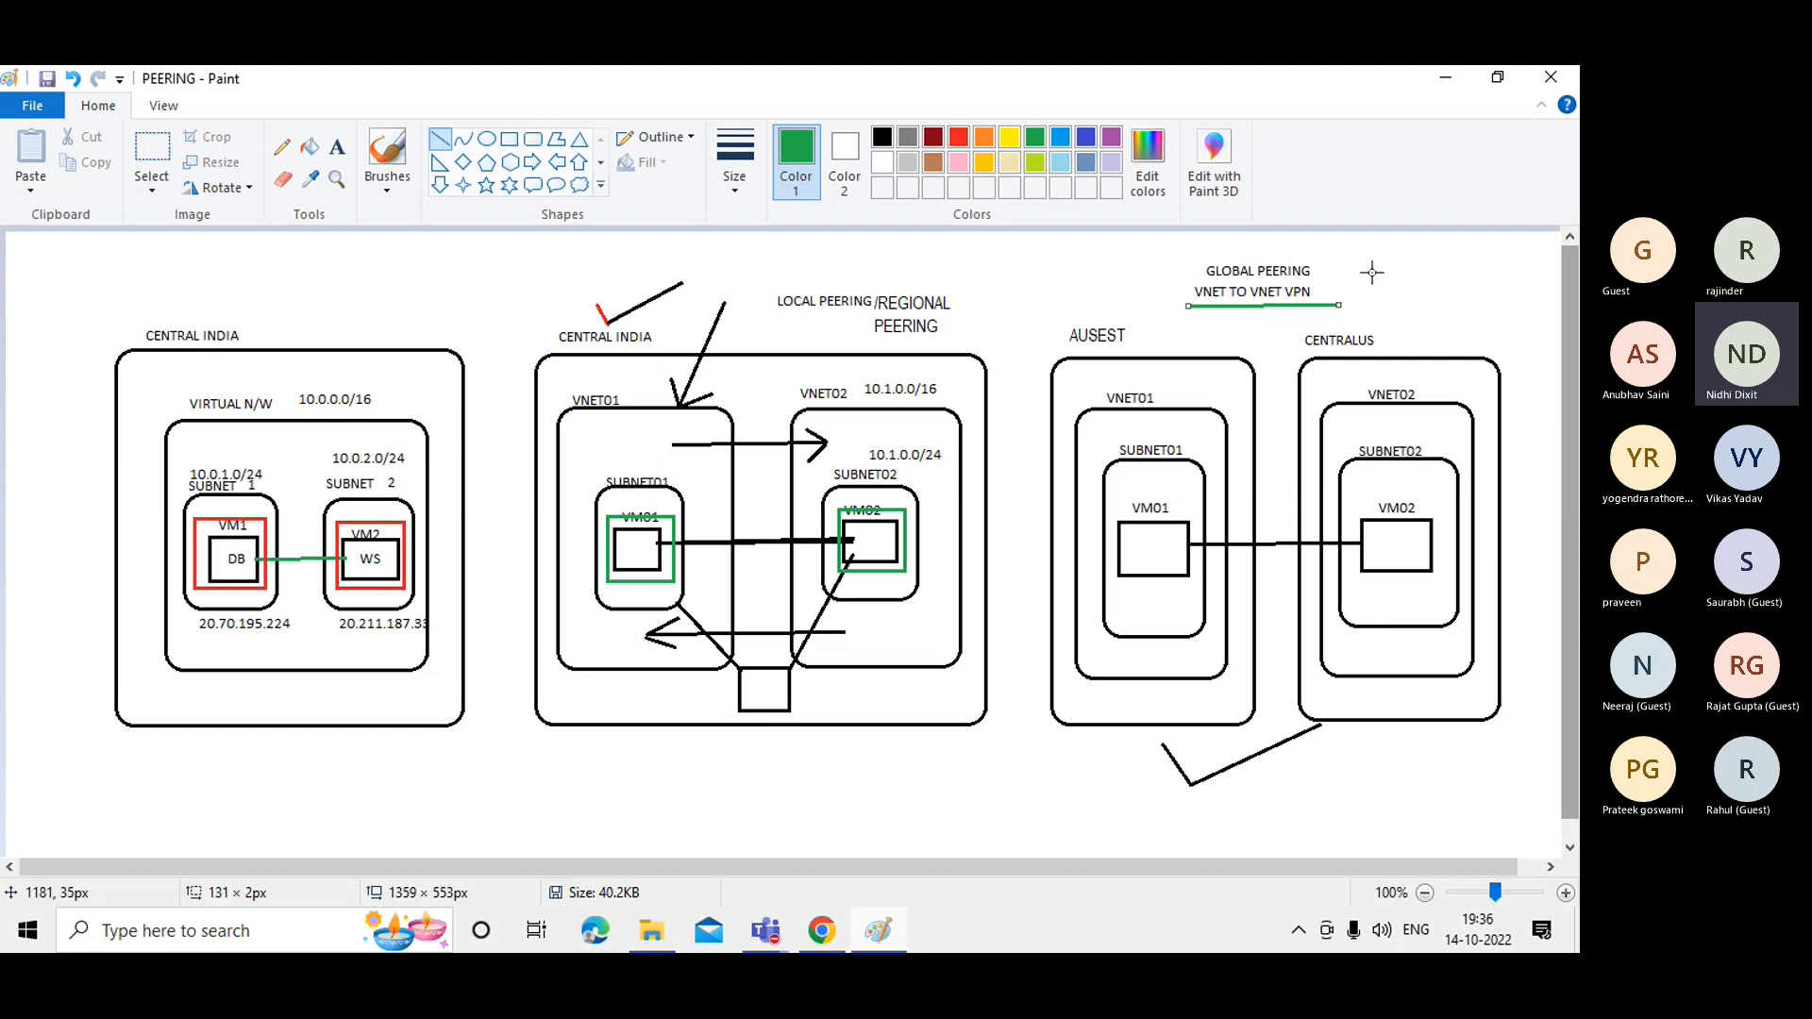
click(1372, 272)
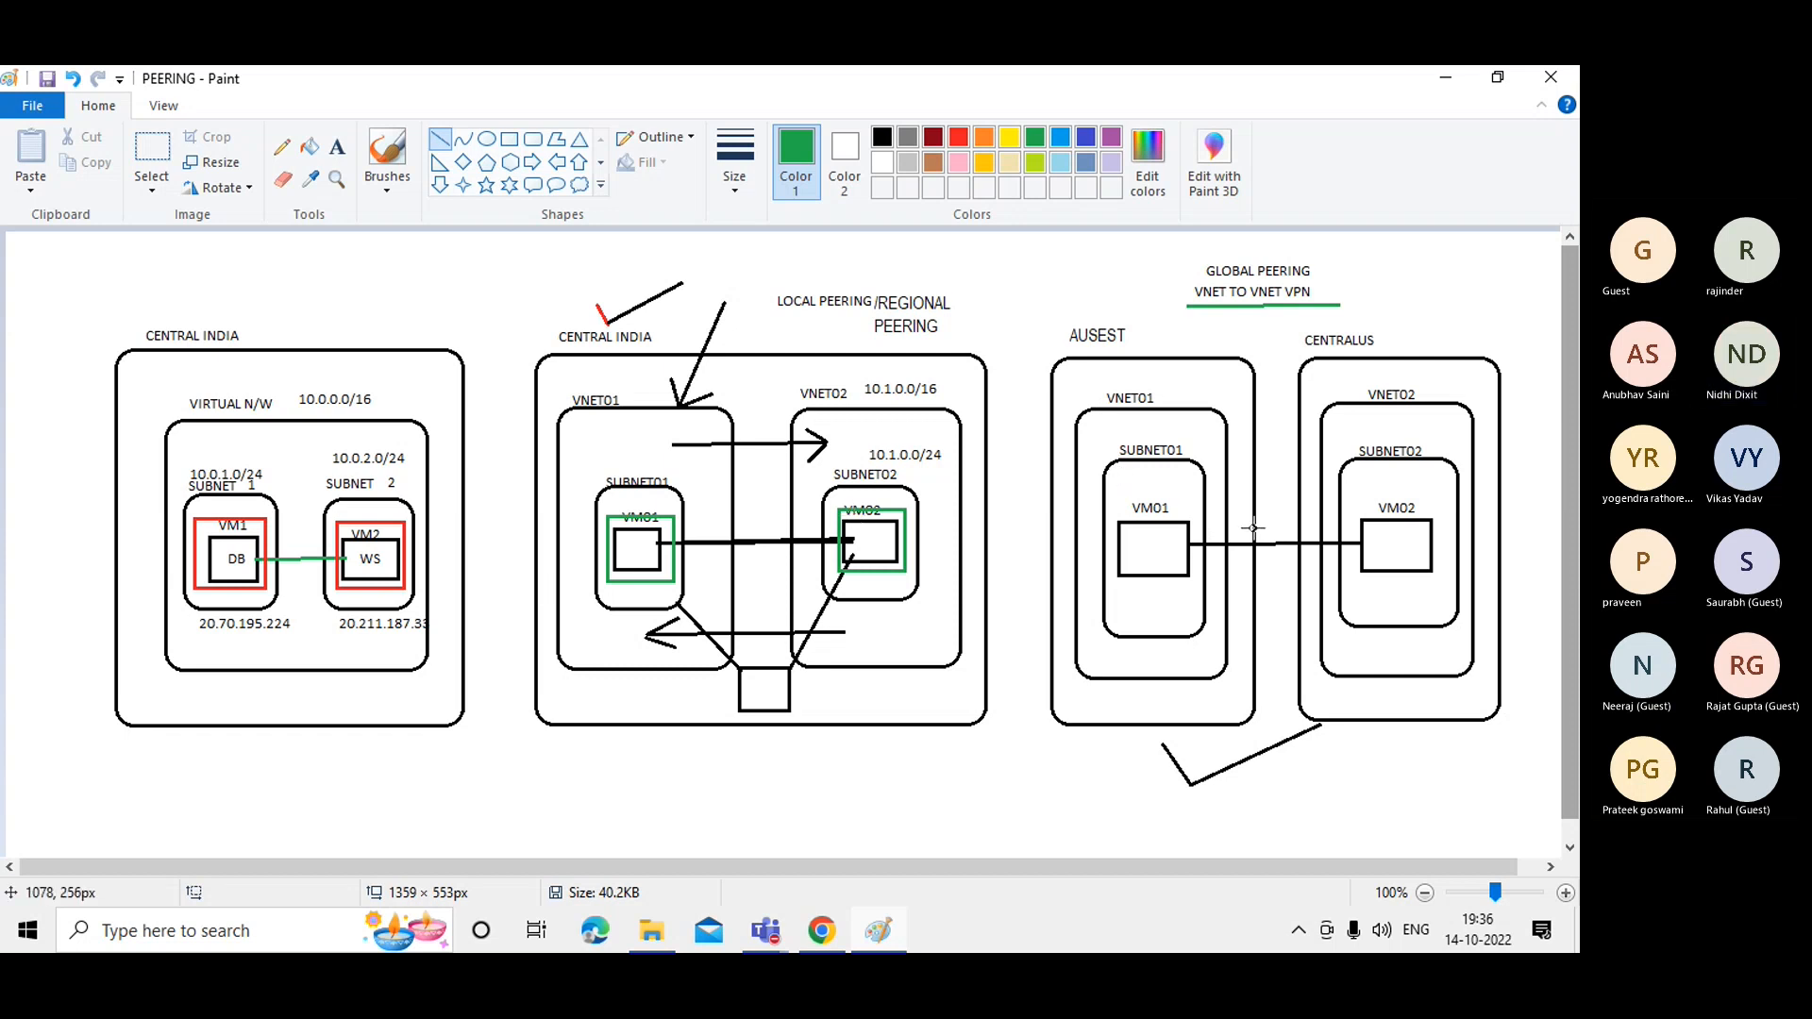
click(509, 141)
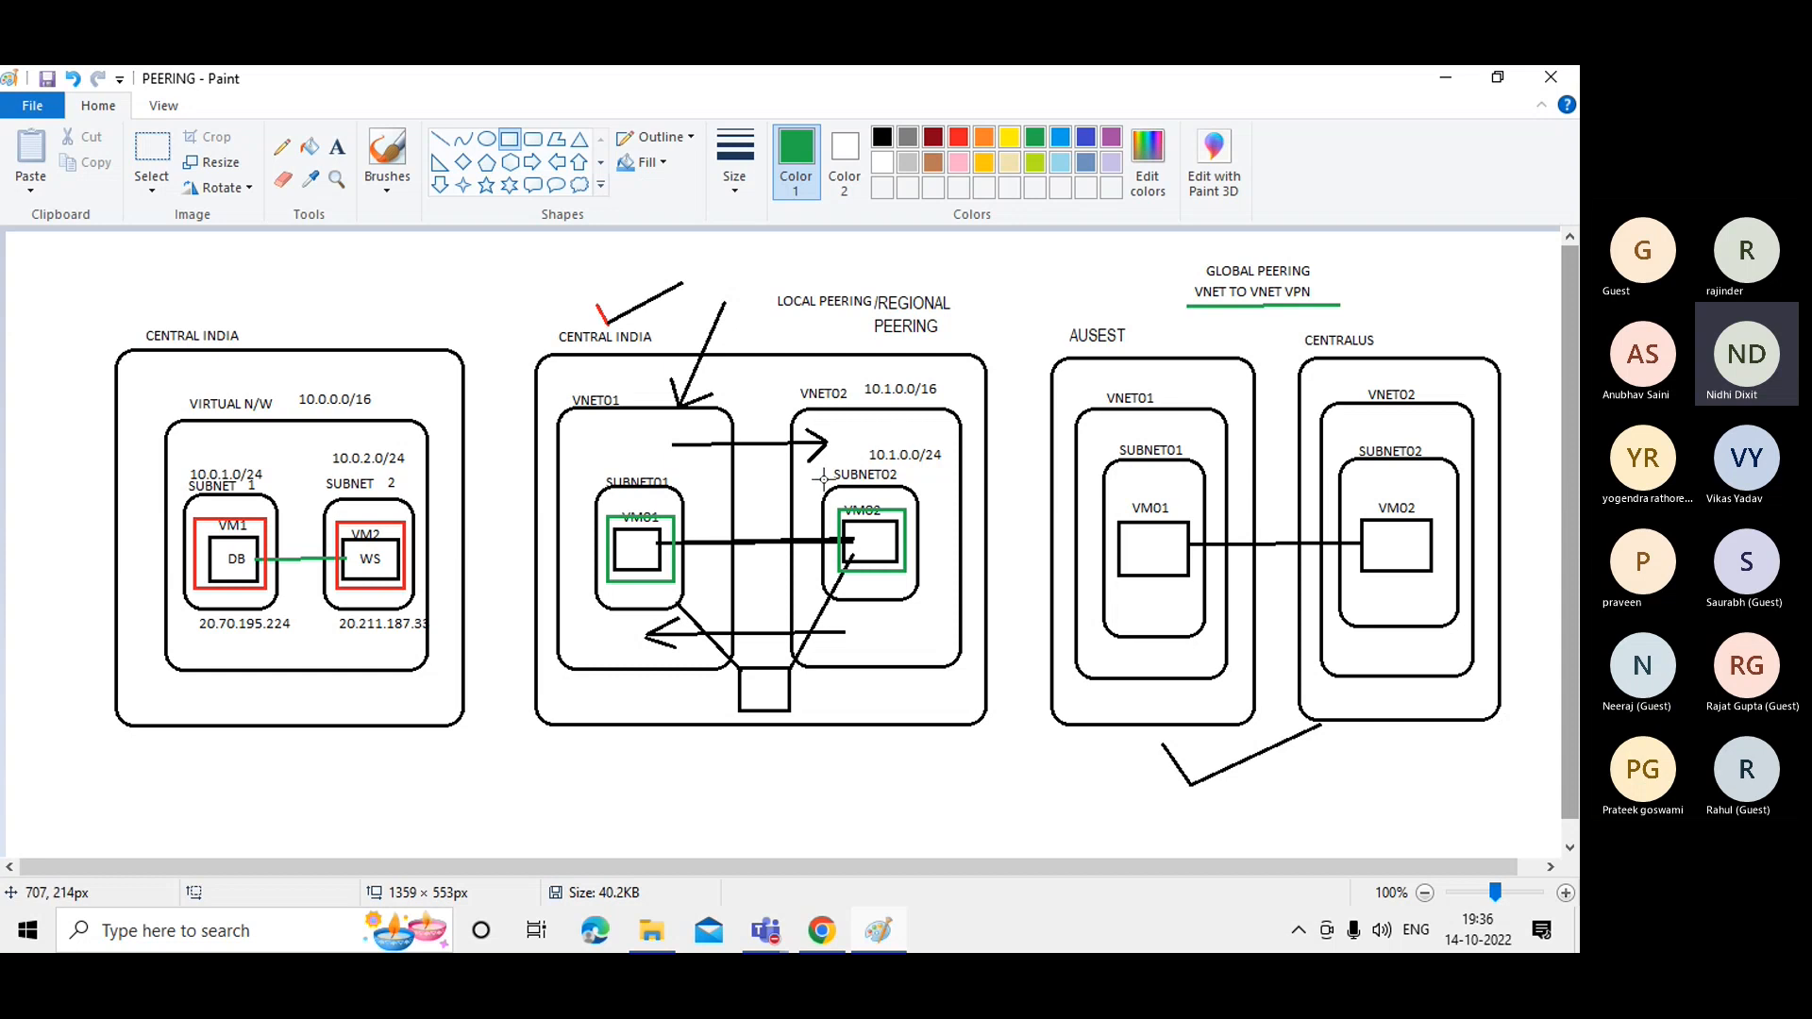
click(158, 189)
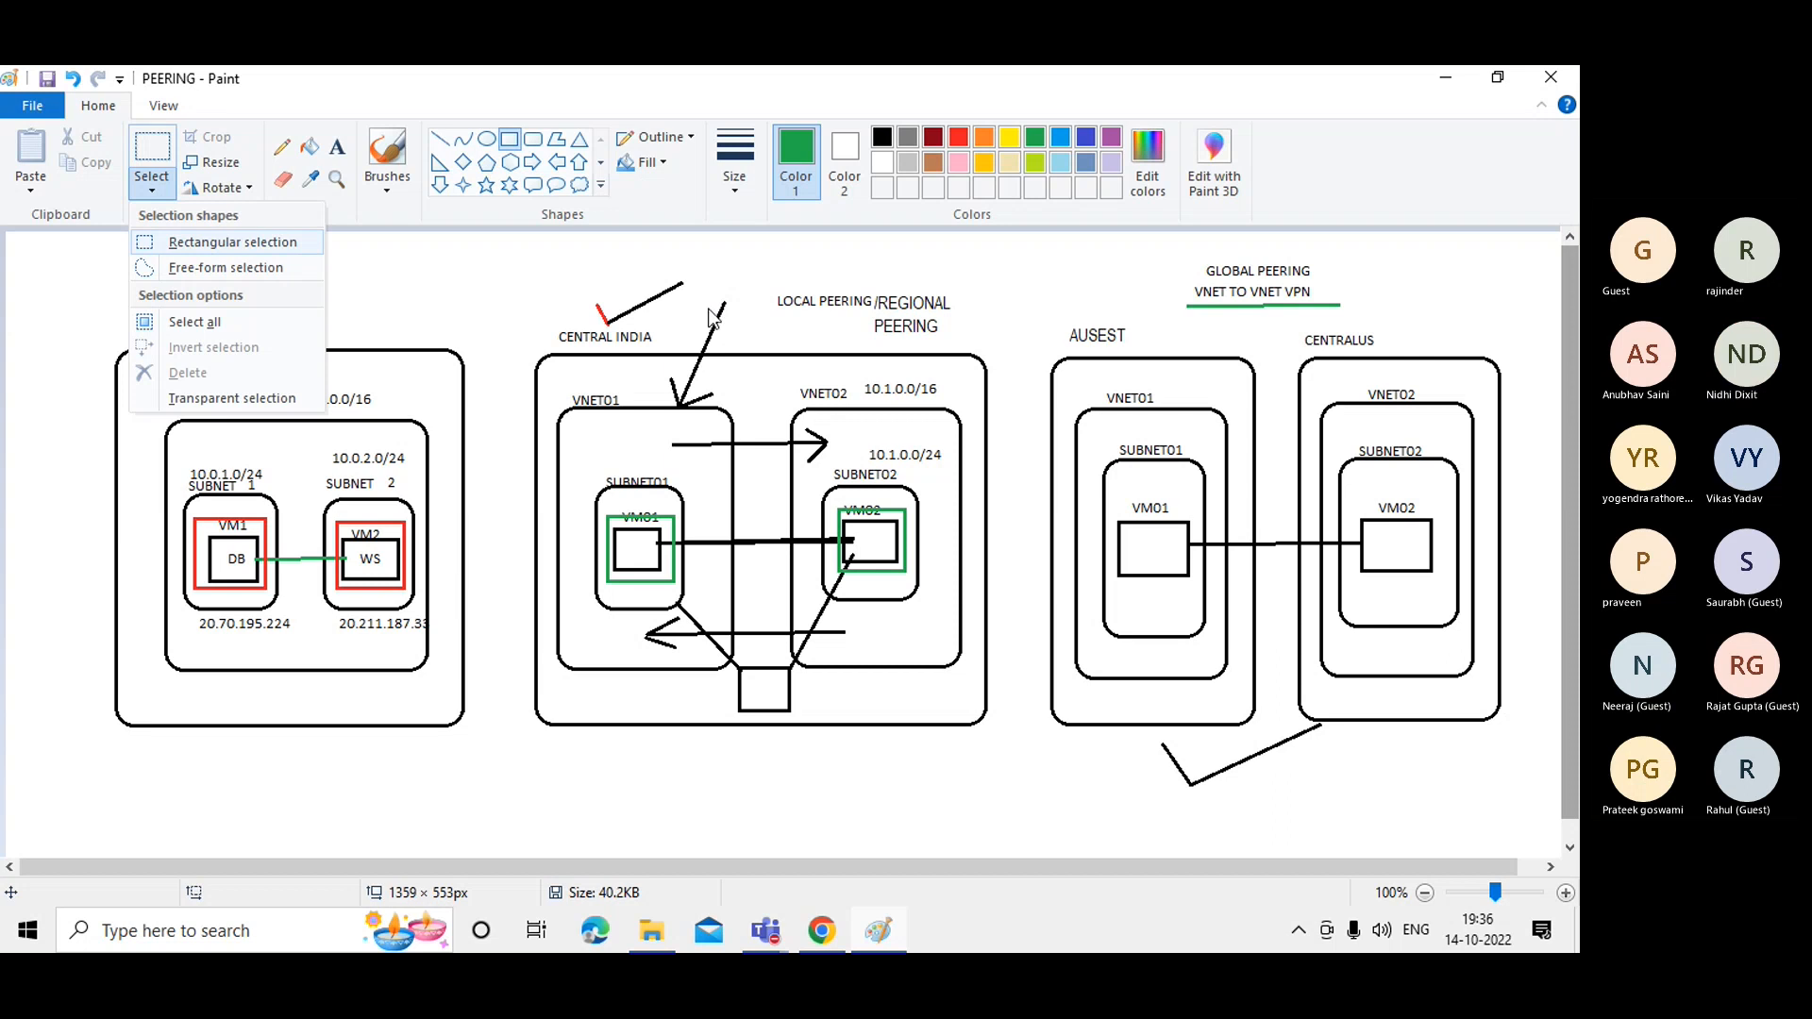
click(676, 258)
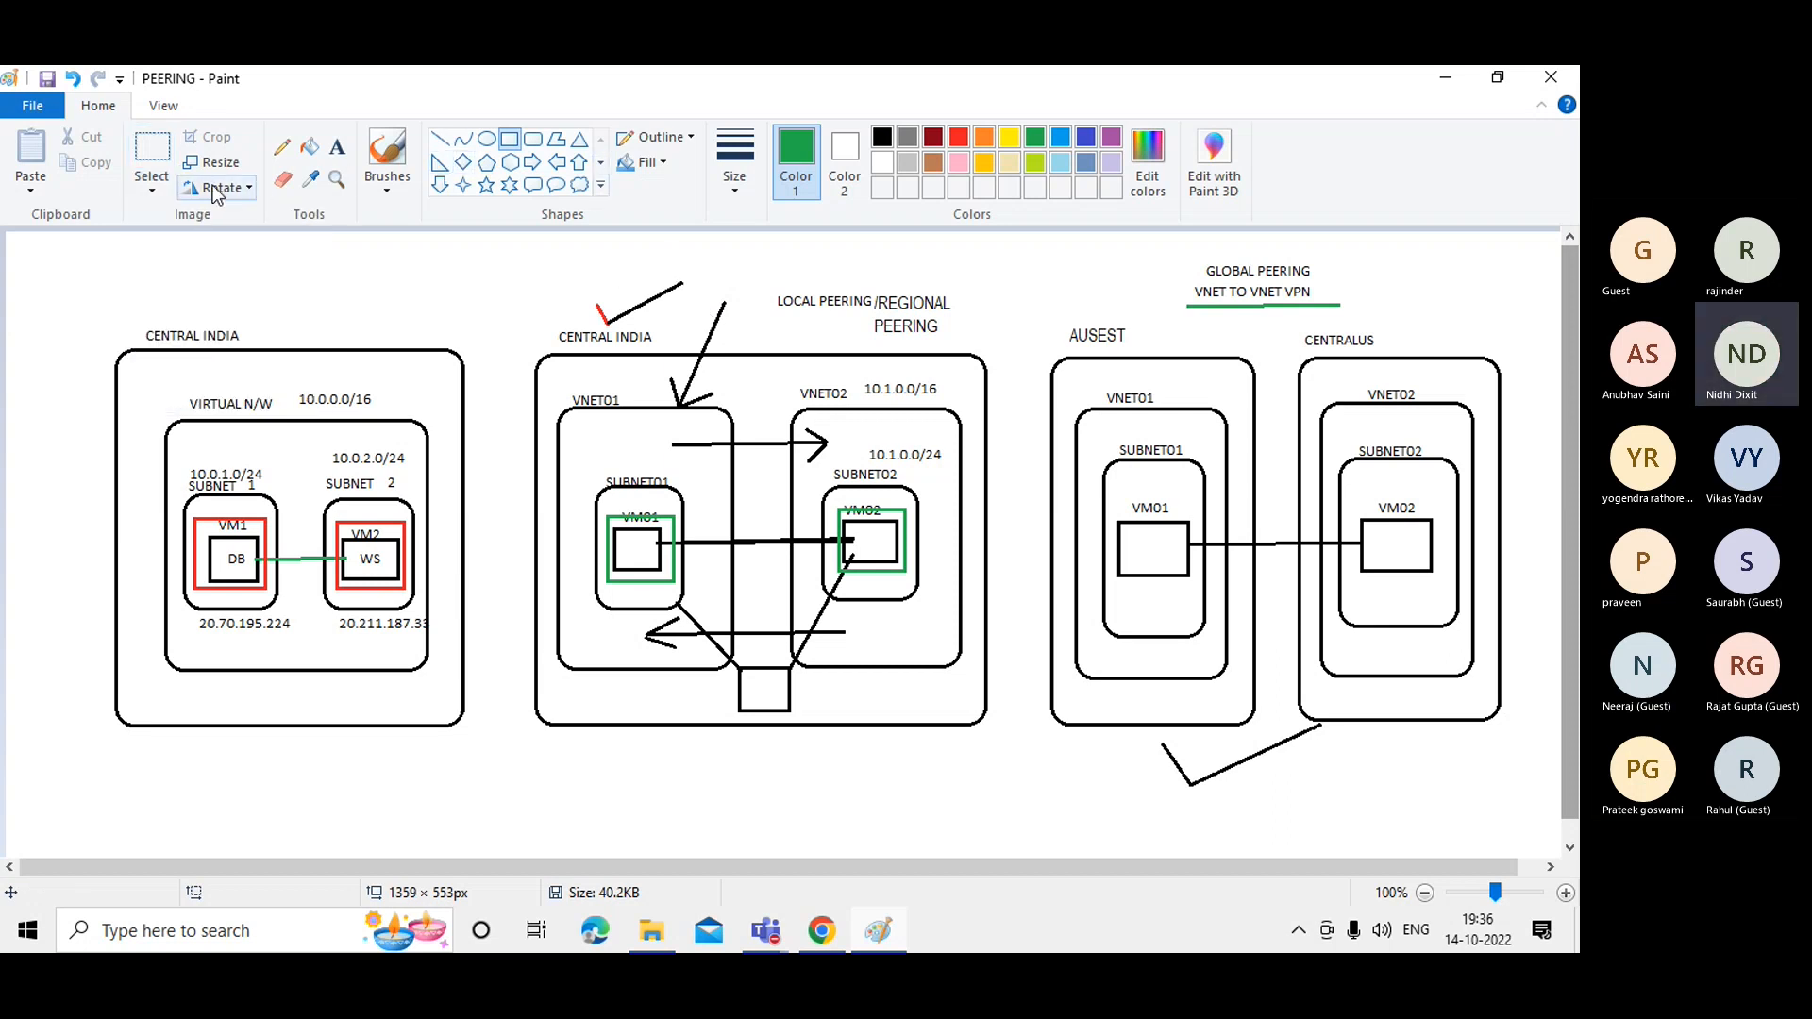
Delete both CENTRAL INDIA diagrams with their labels, leaving only the global peering drawing
click(156, 191)
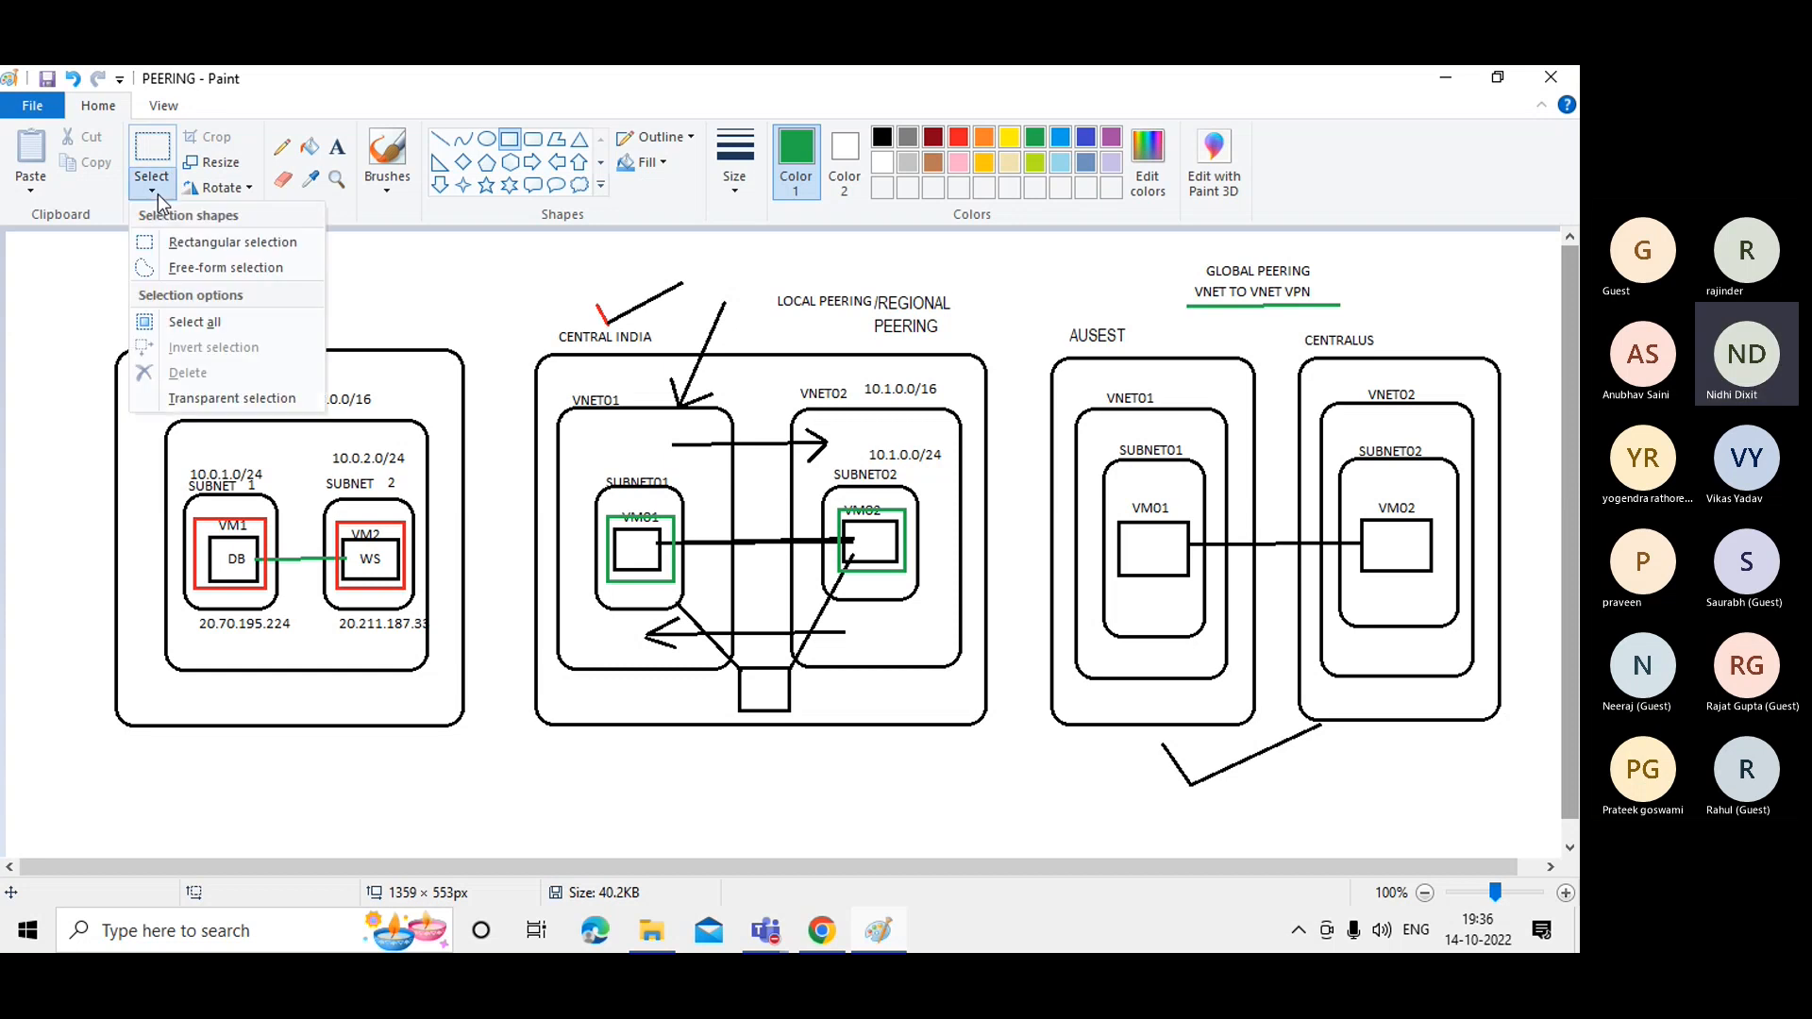
click(203, 243)
drag(55, 241, 1019, 772)
key(Delete)
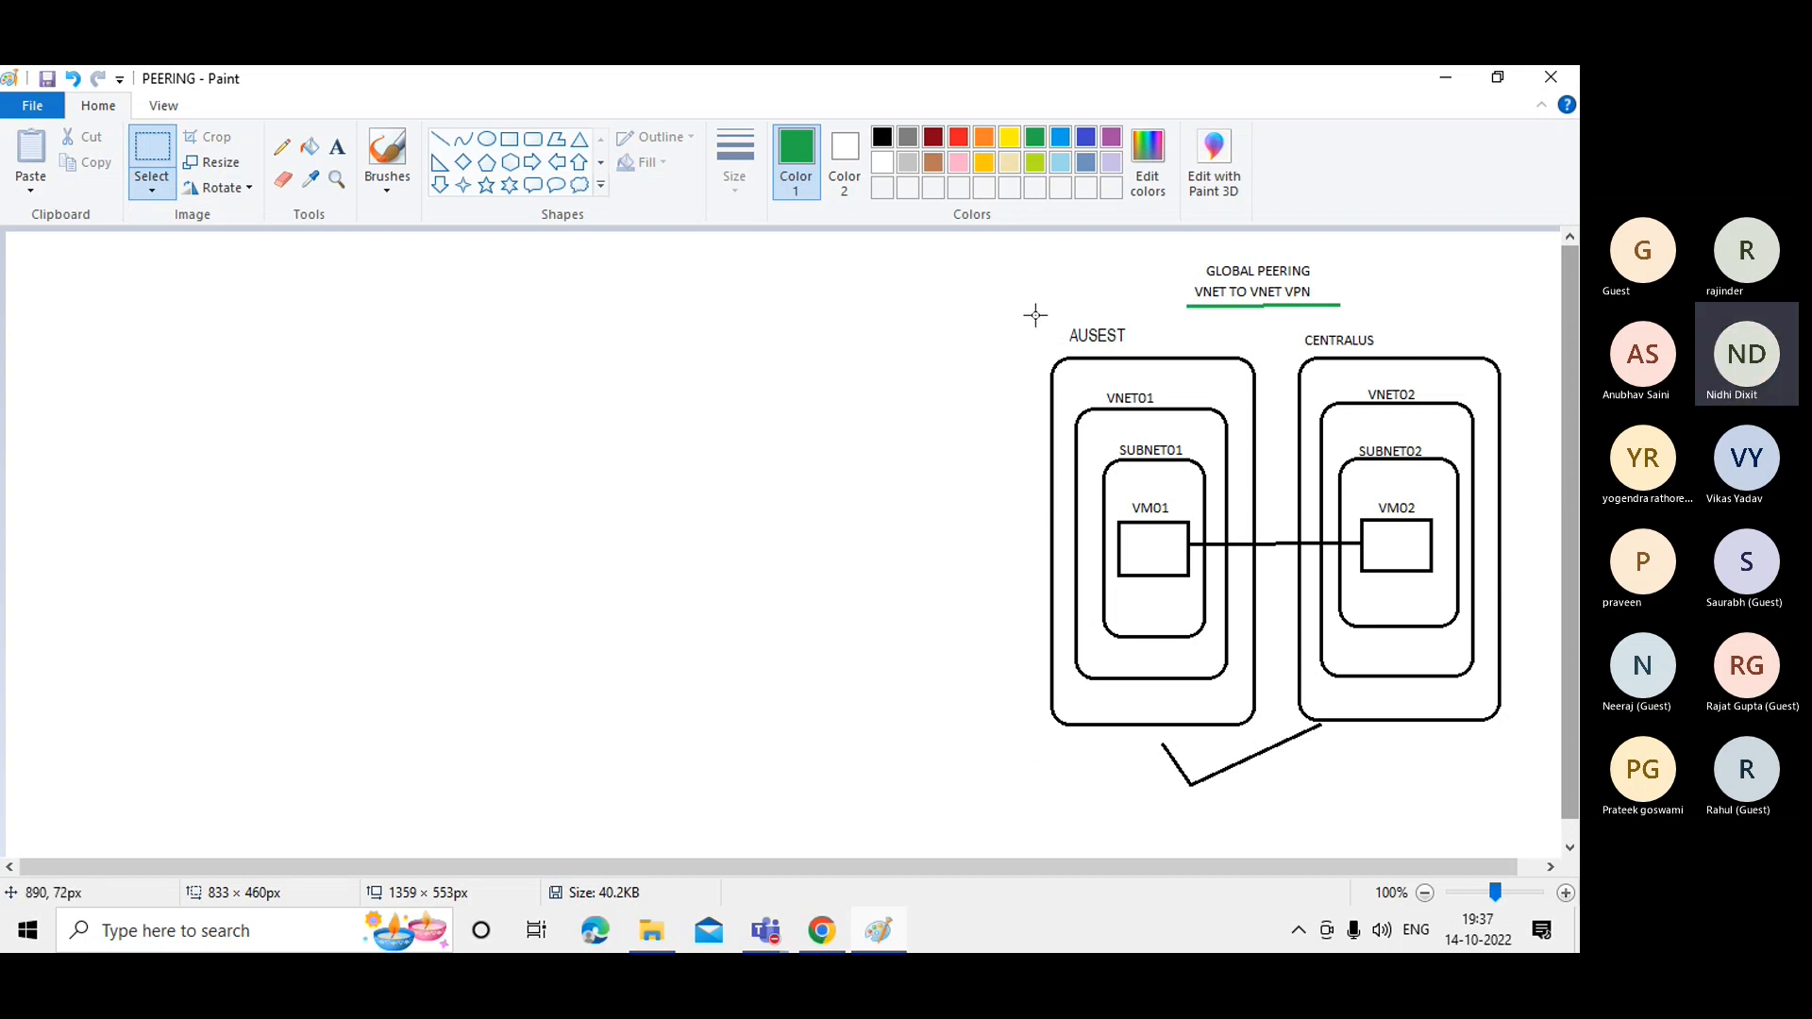
Copy the AUSEST region diagram and place the duplicate near the left edge of the emptied canvas area
drag(1036, 316, 1268, 778)
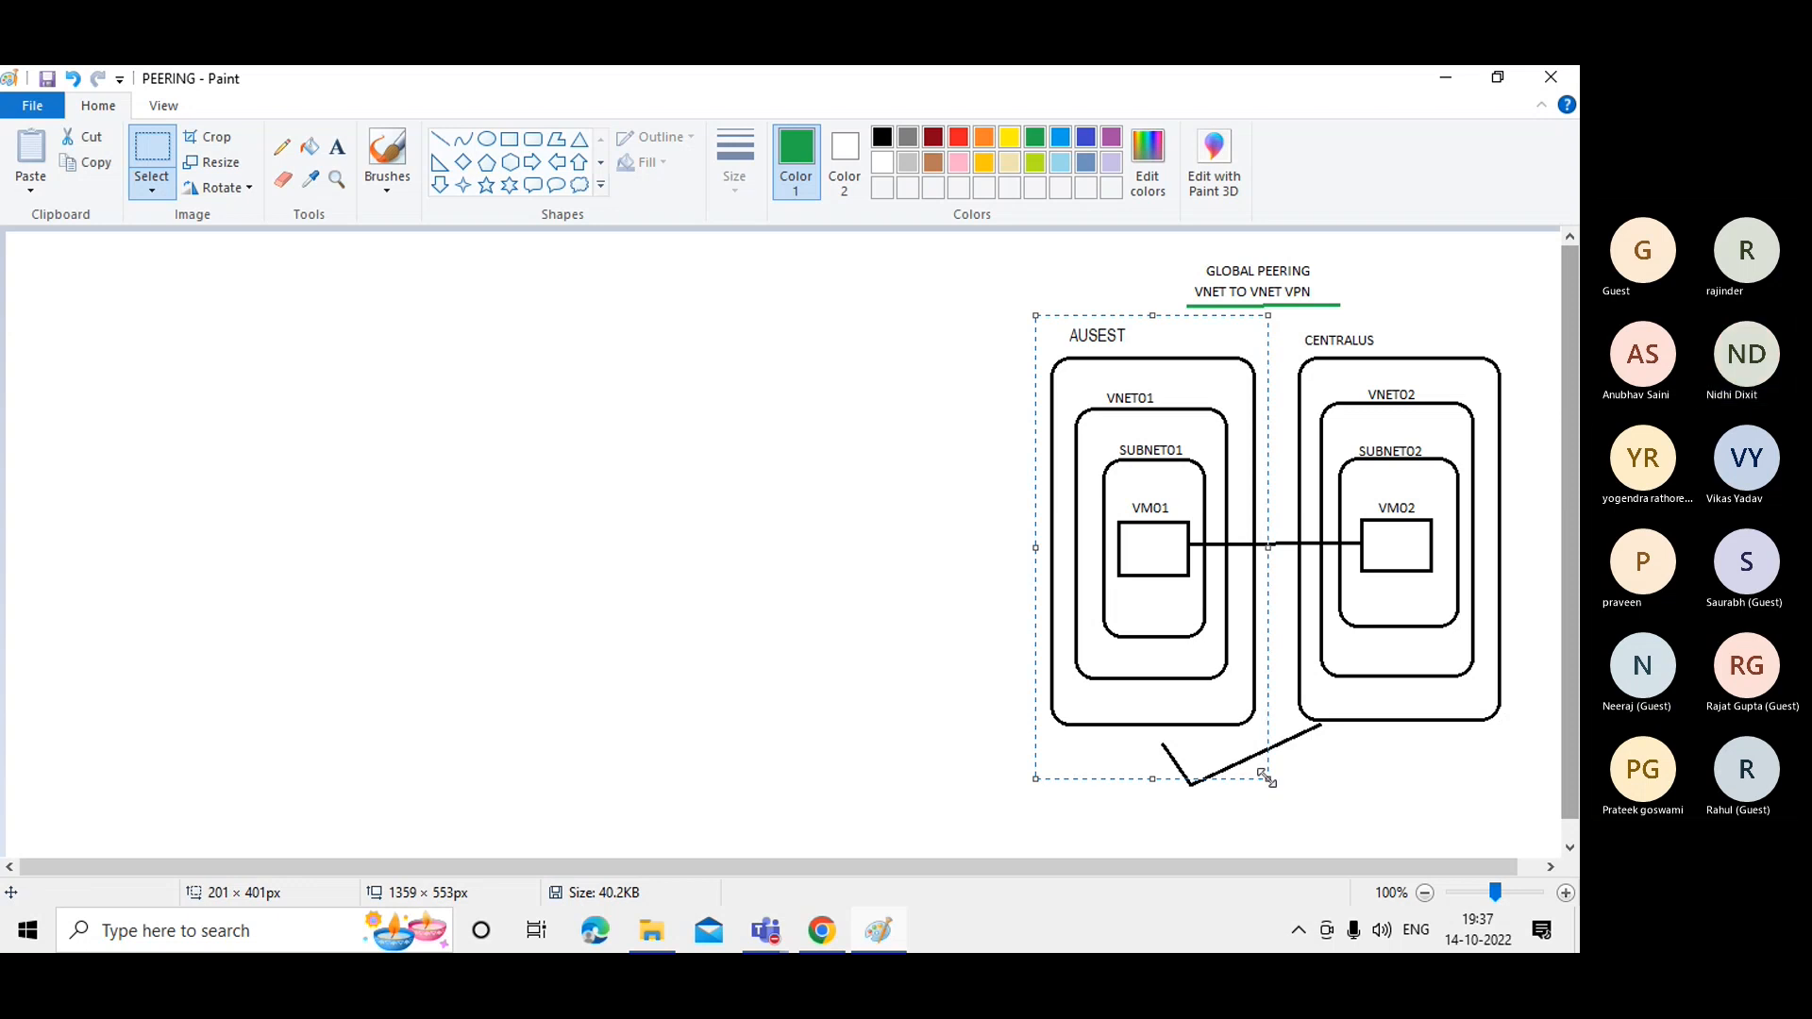
key(ctrl+c)
key(ctrl+v)
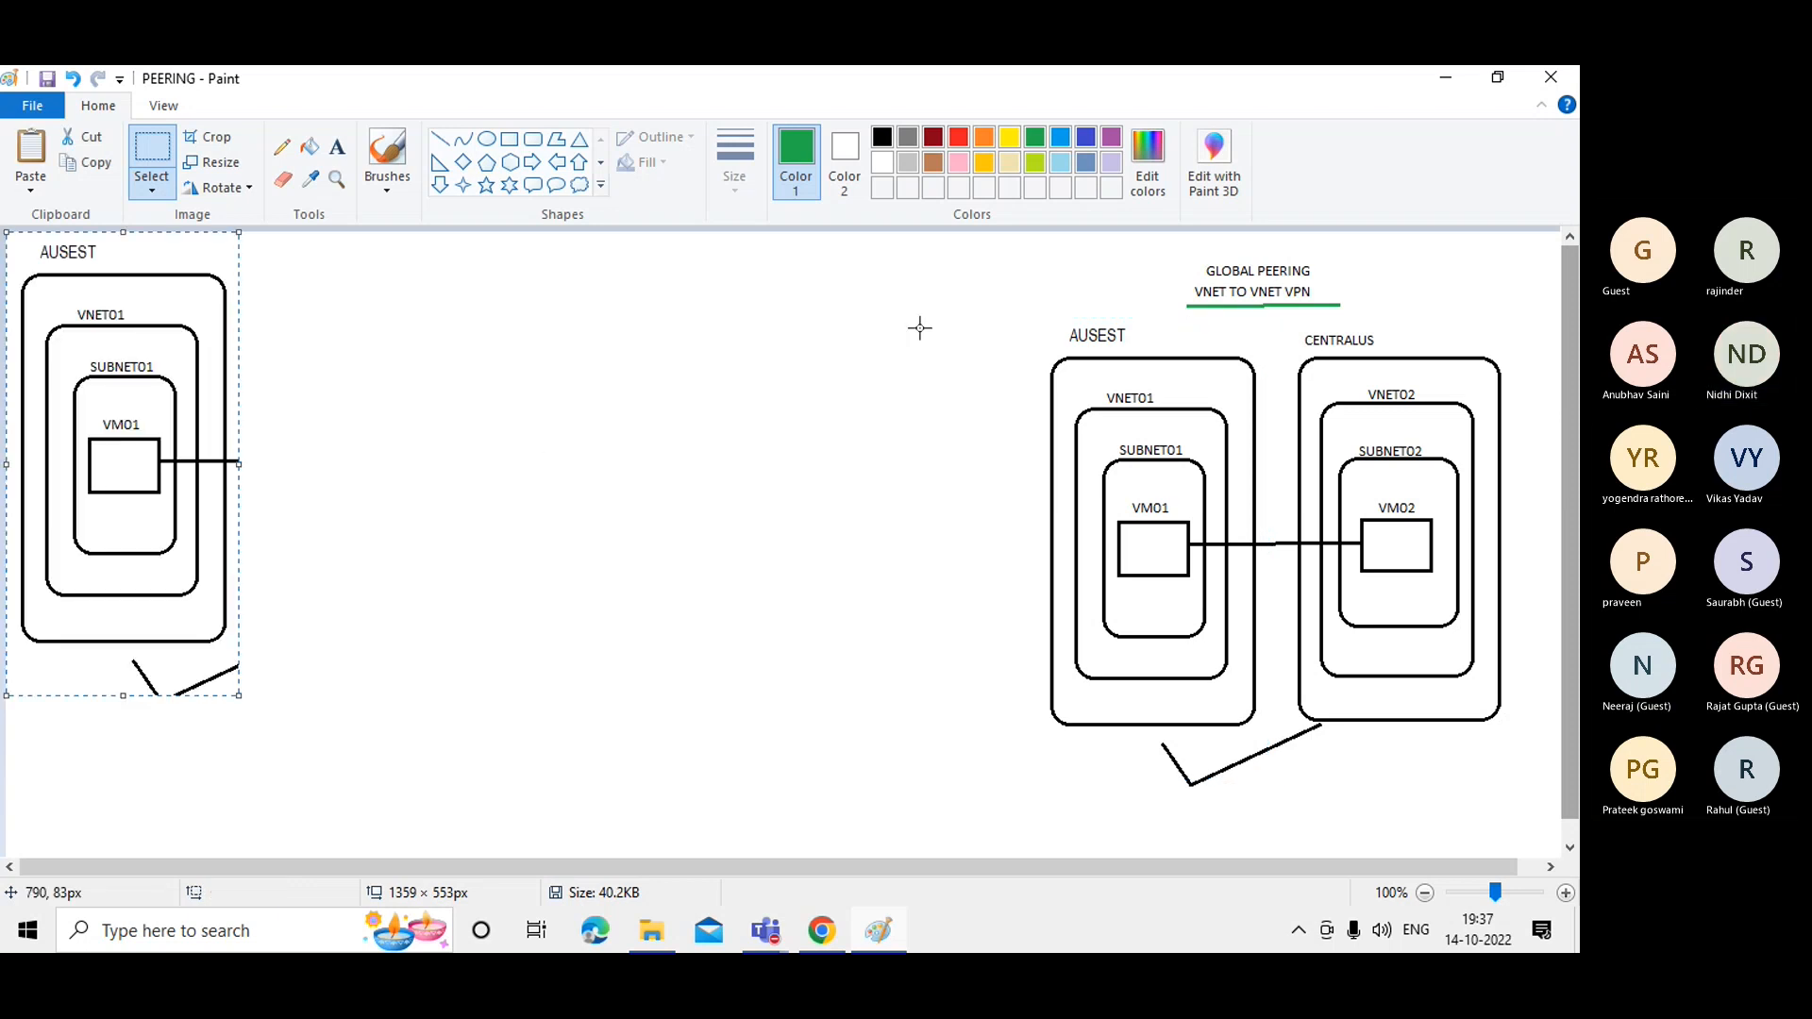
drag(127, 399, 261, 482)
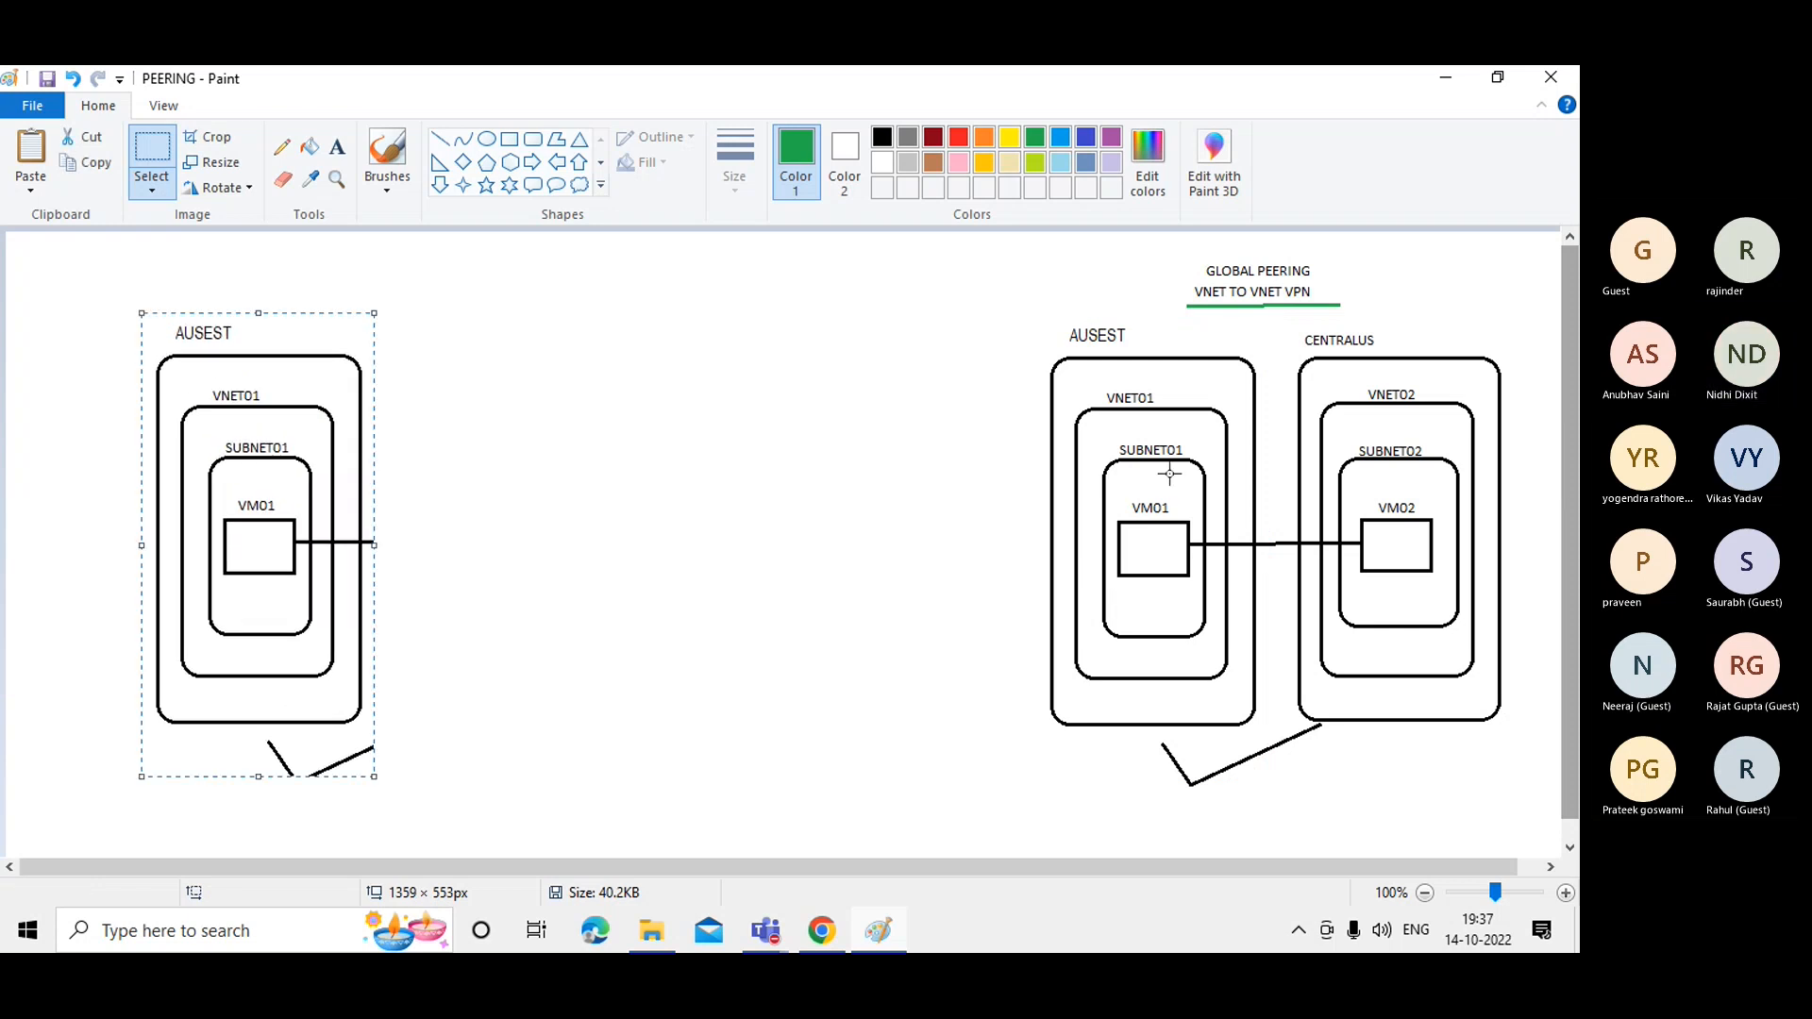
Copy the CENTRALUS region diagram and place the duplicate level with the AUSEST copy, leaving a wide gap between them
drag(1289, 317, 1510, 753)
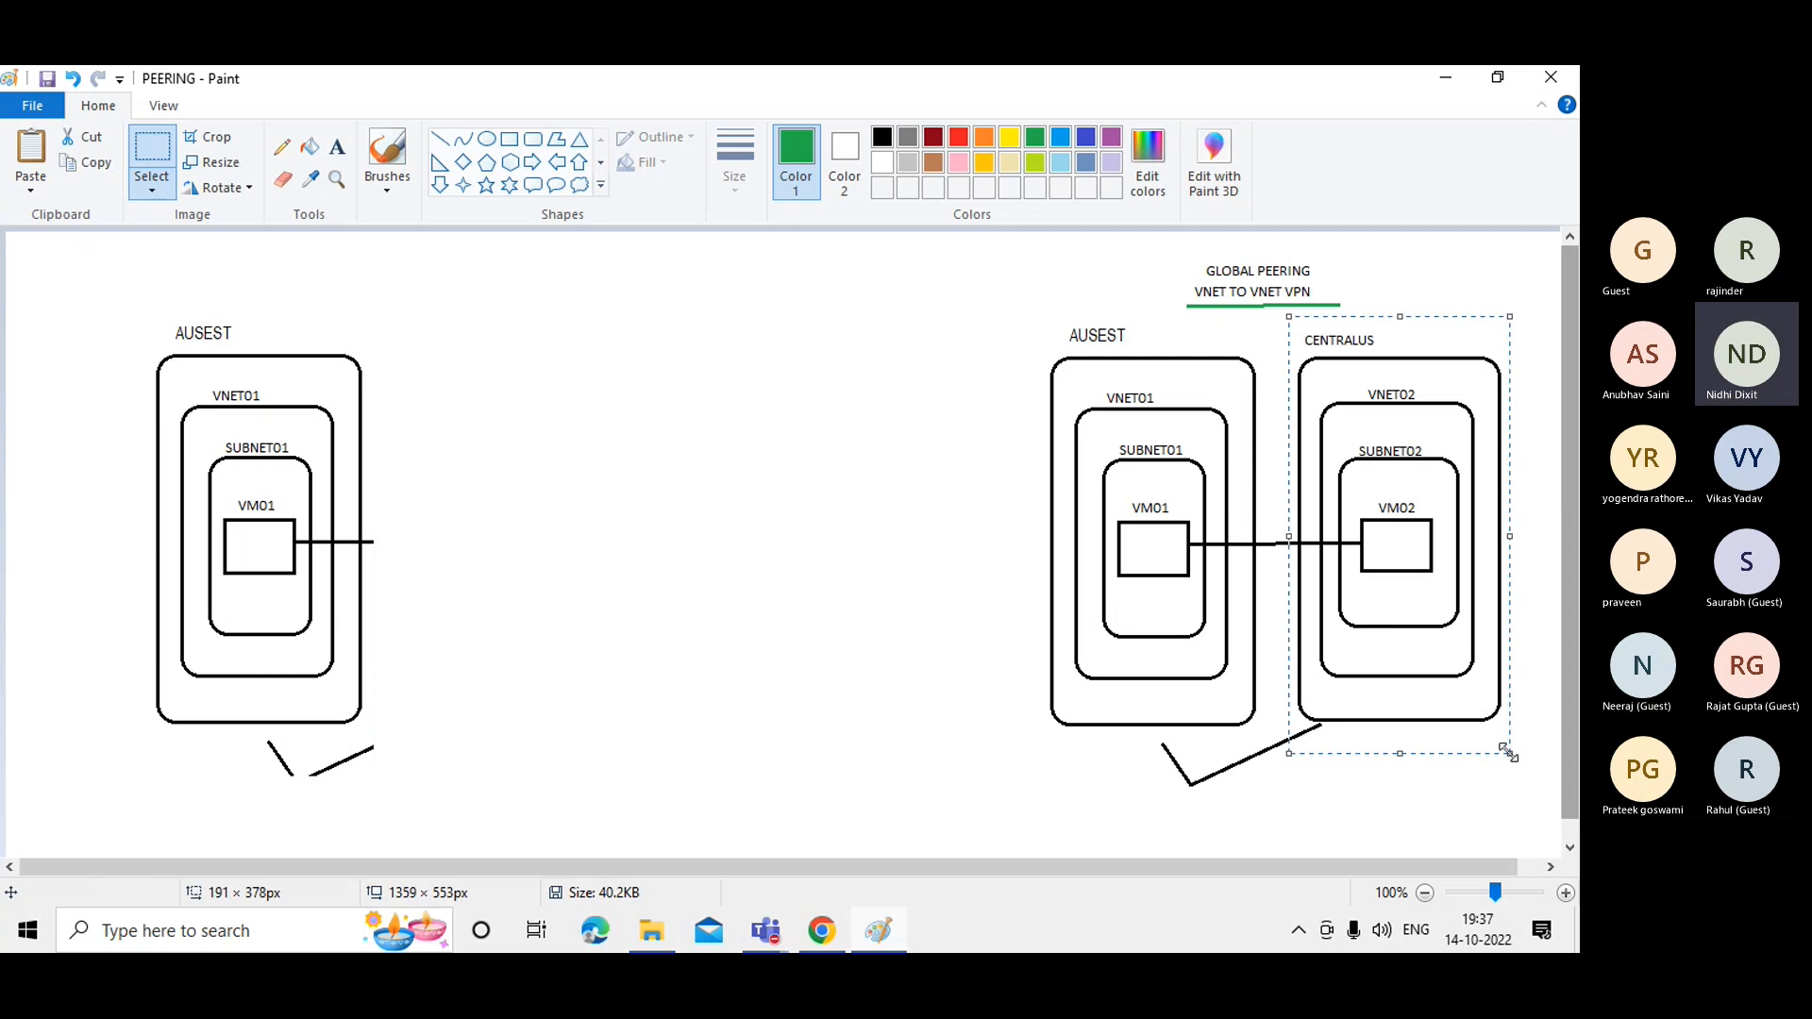
key(ctrl+c)
key(ctrl+v)
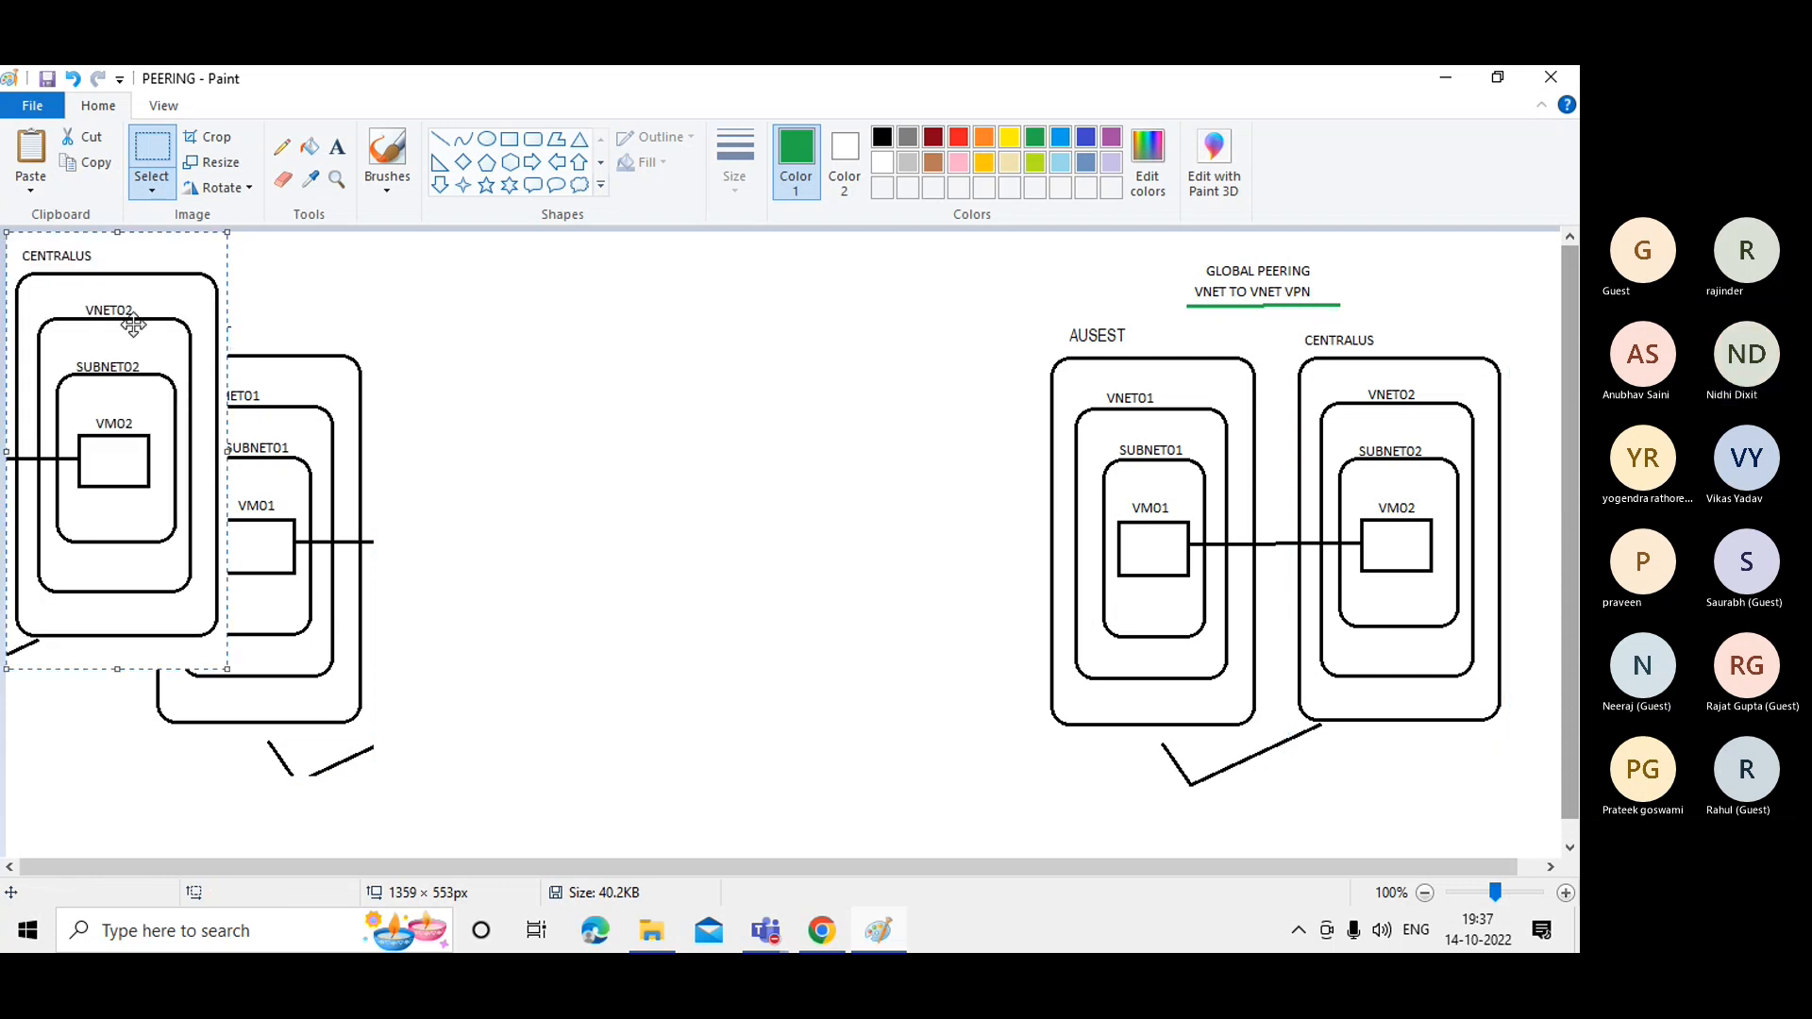
drag(133, 325, 810, 407)
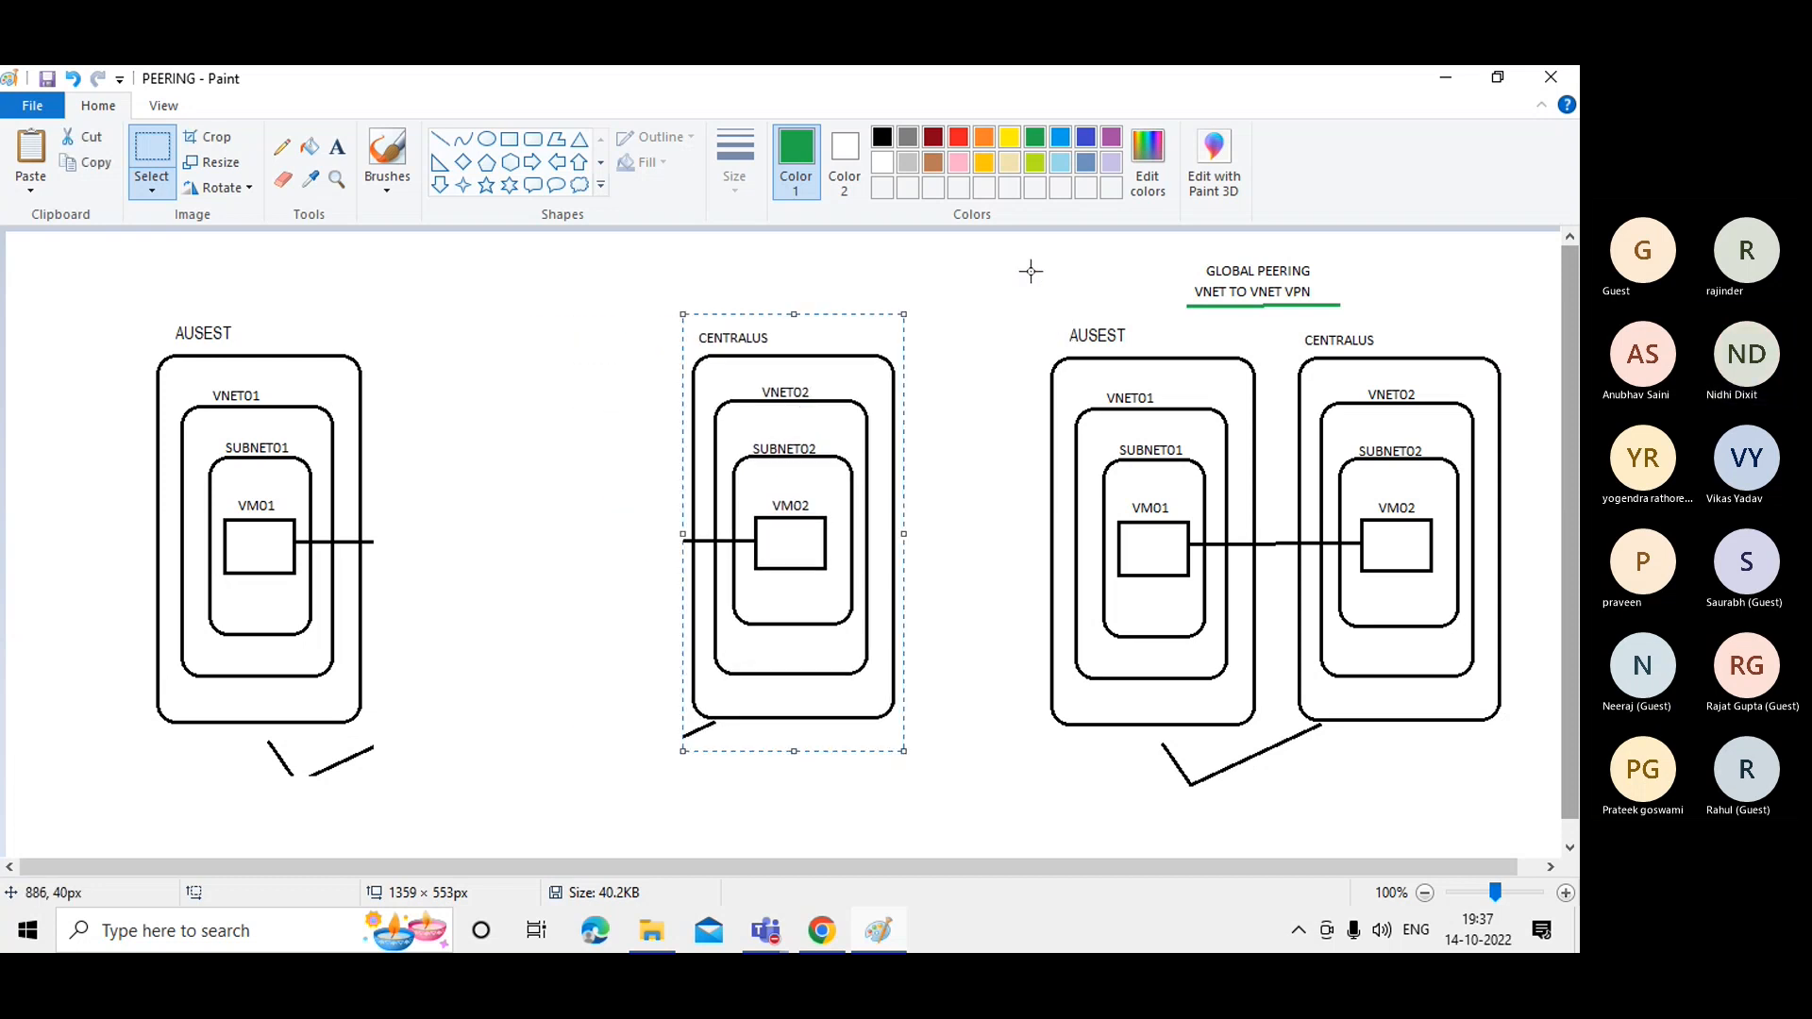
Copy the underlined GLOBAL PEERING / VNET TO VNET VPN heading and centre the duplicate above the two copied regions
drag(1031, 243, 1383, 317)
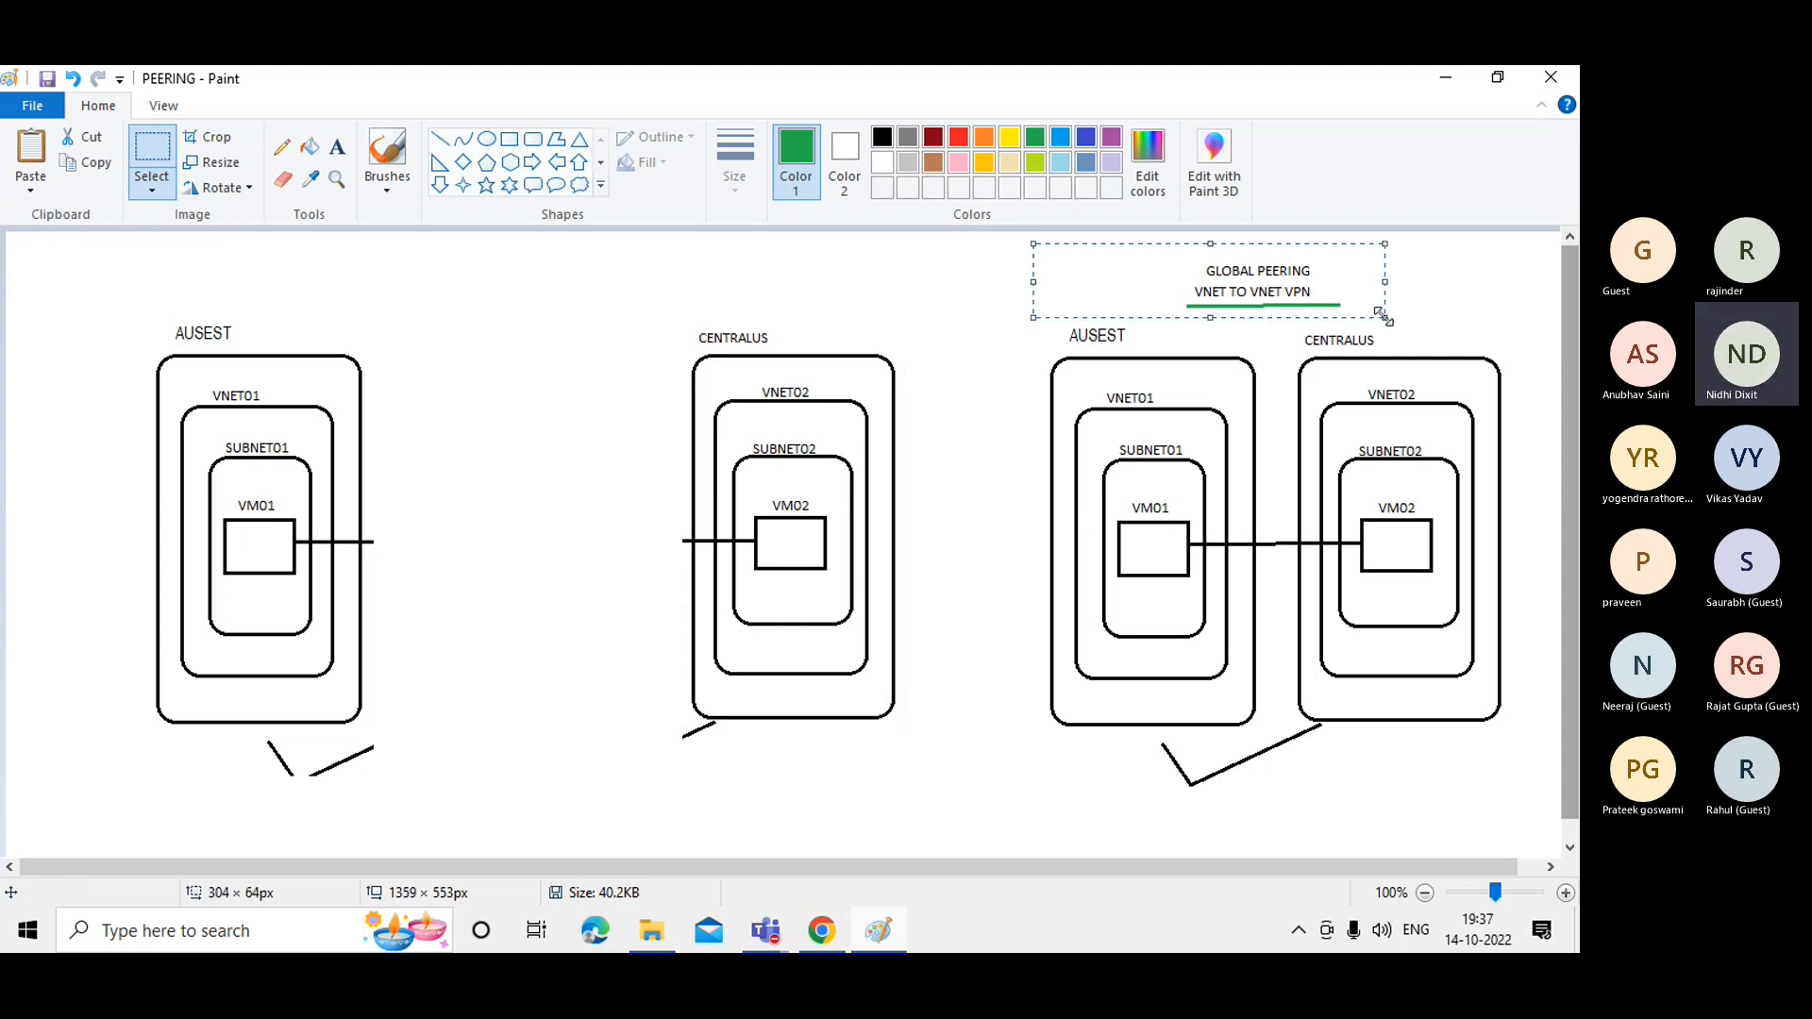
key(ctrl+c)
key(ctrl+v)
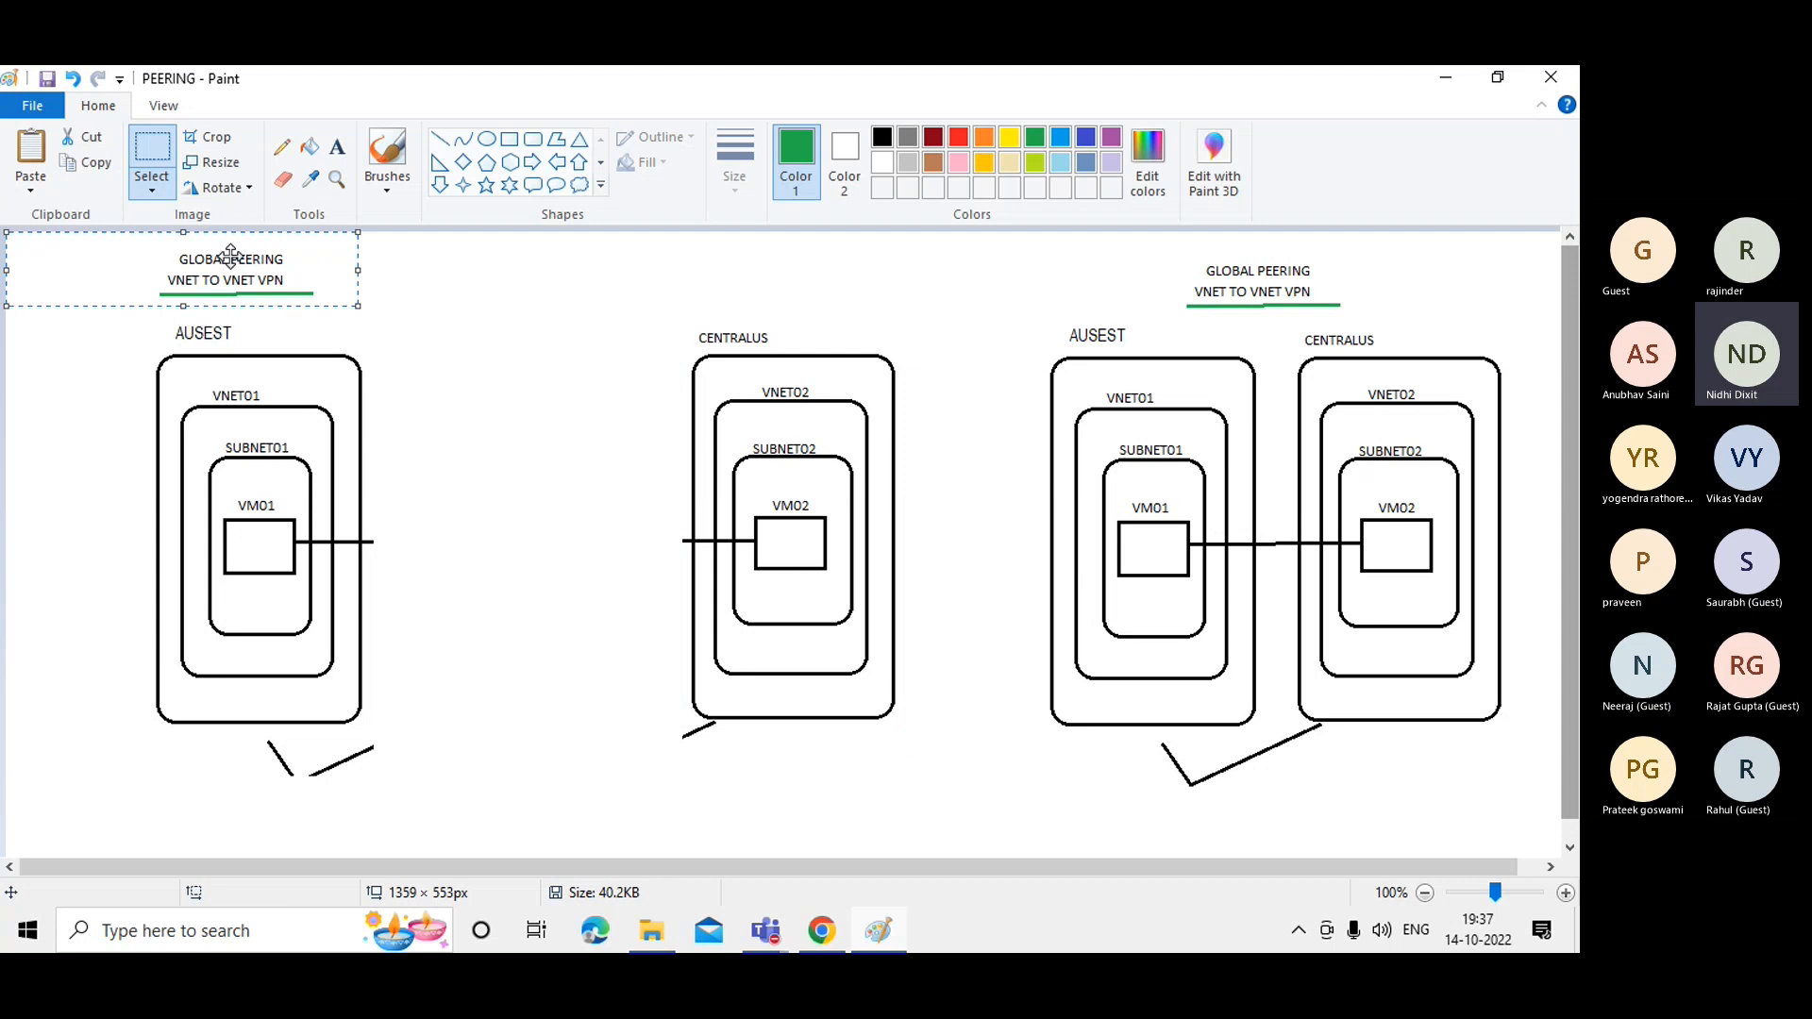
drag(230, 255, 510, 267)
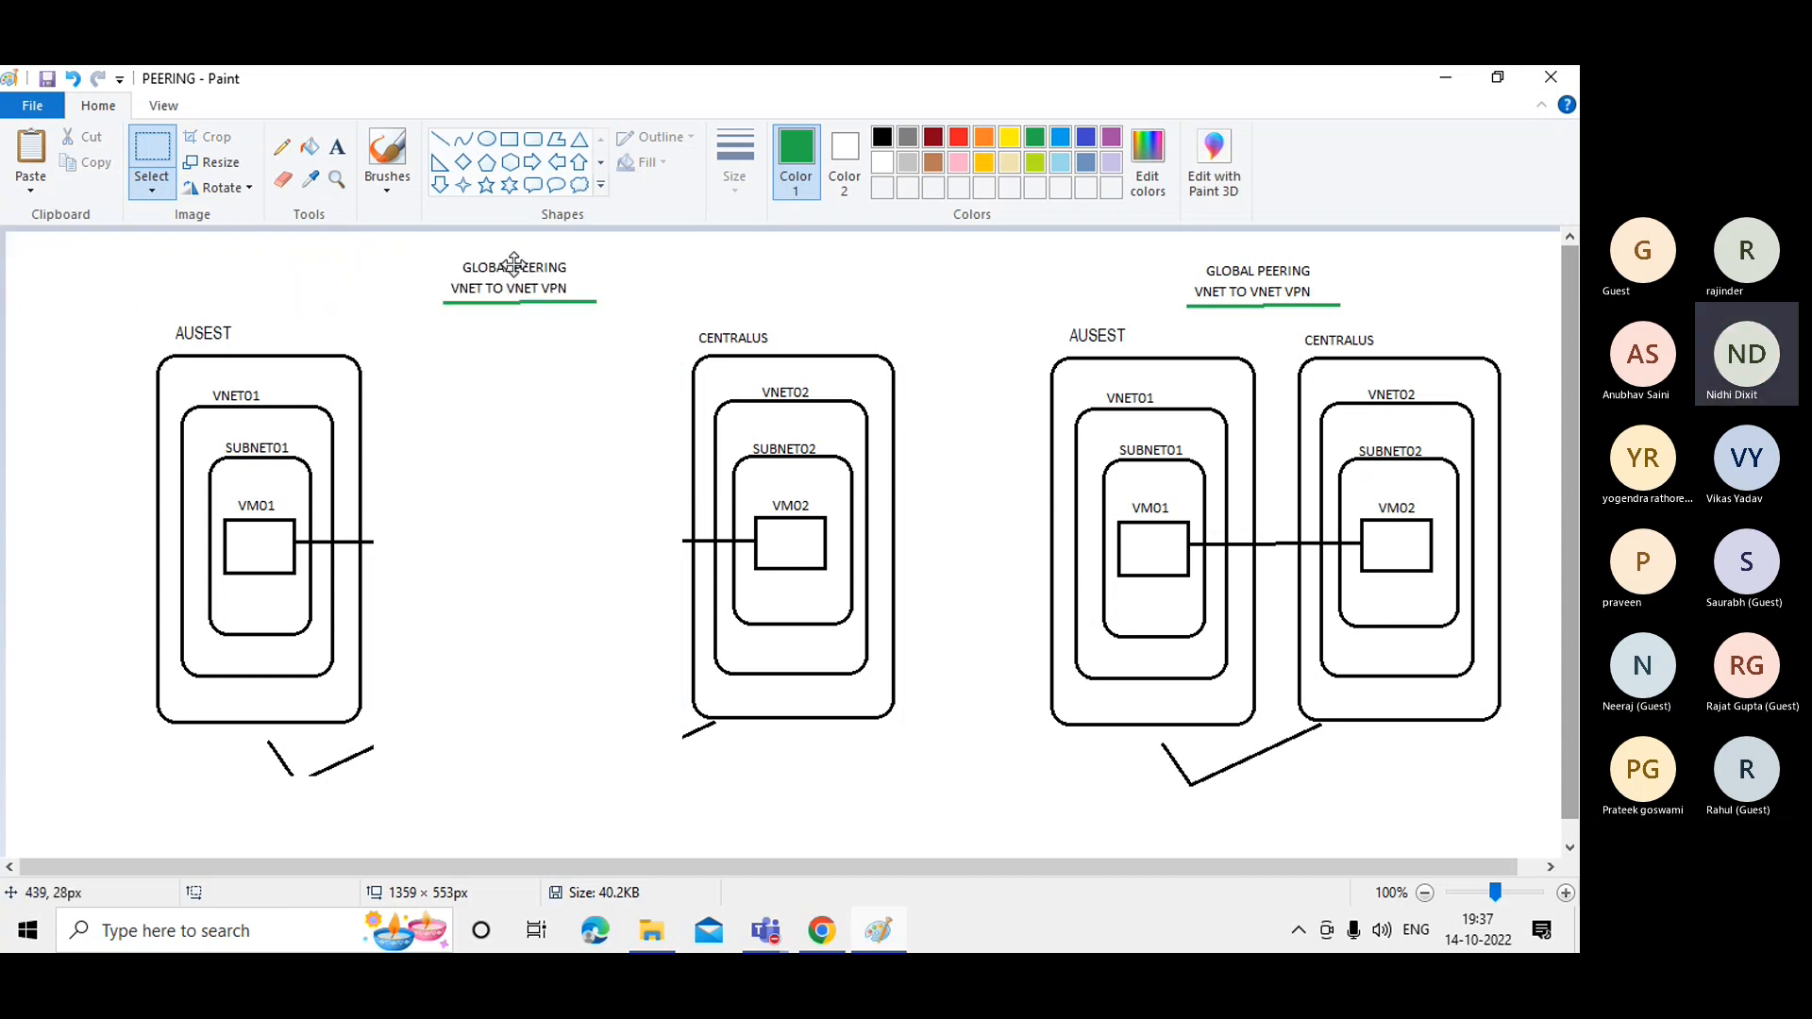
Delete the original global peering drawing and clear the check-mark fragments below the copied region boxes
drag(1012, 244, 1516, 801)
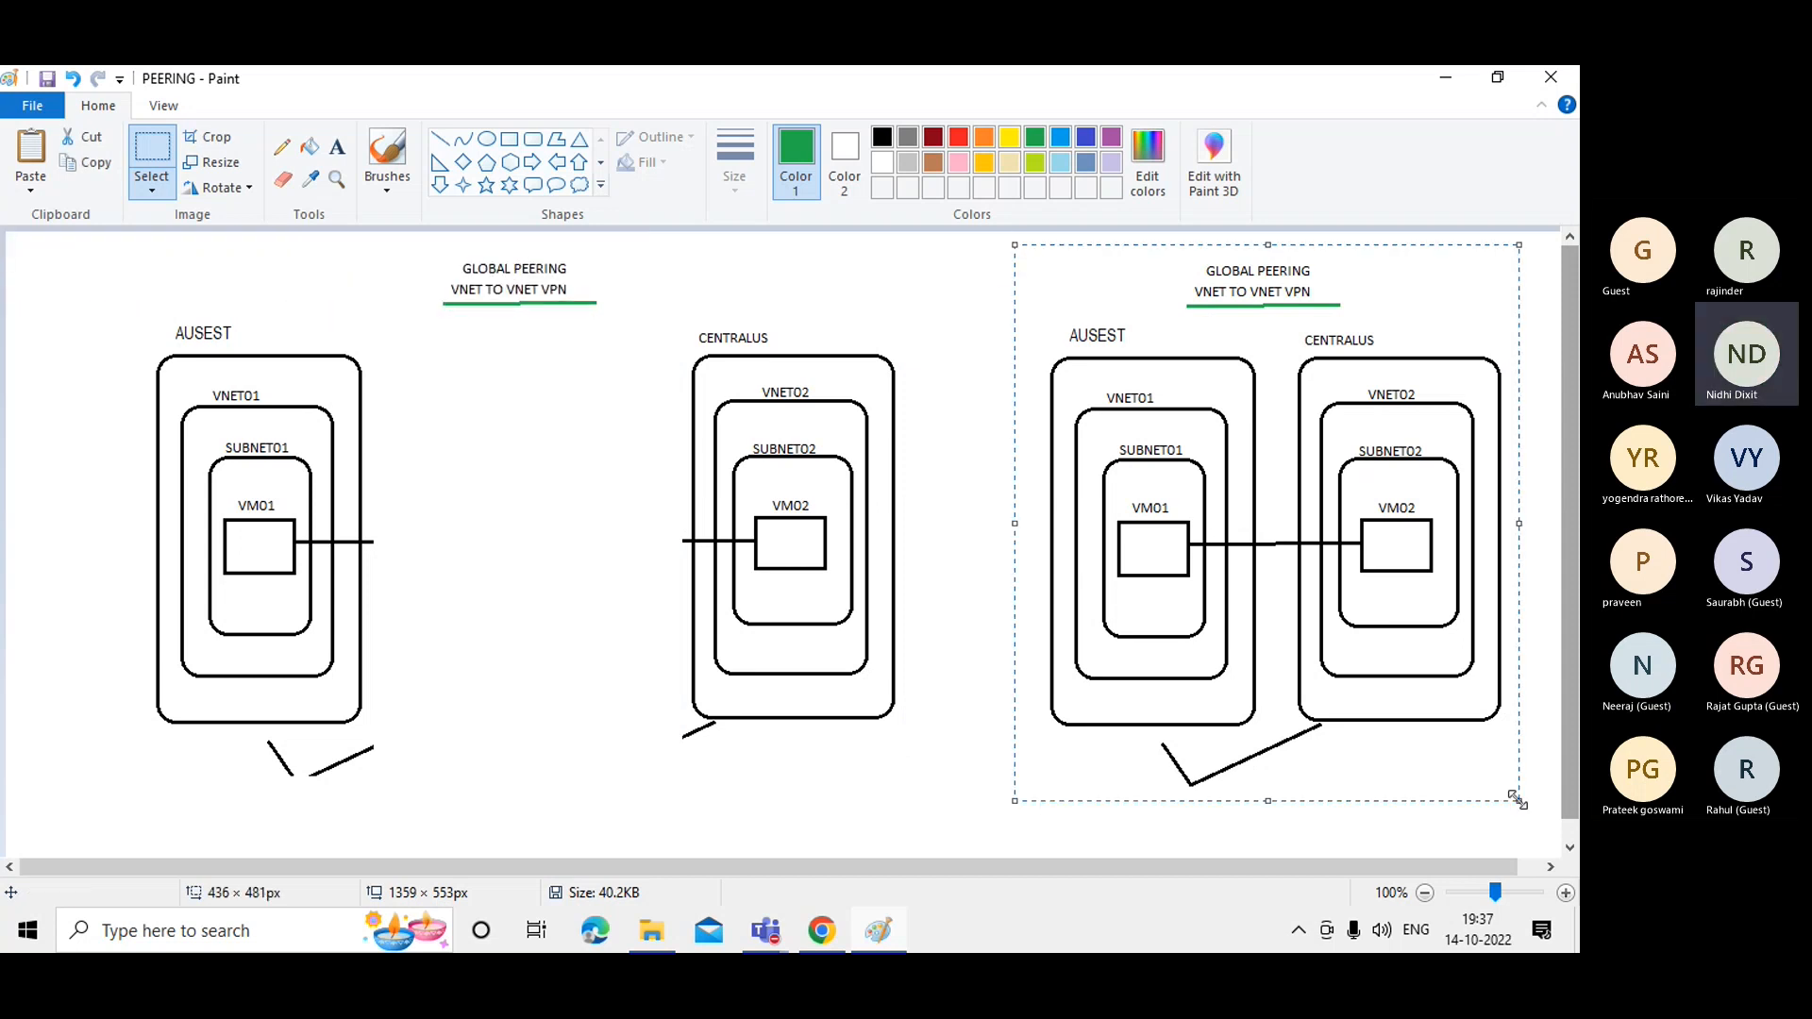
key(Delete)
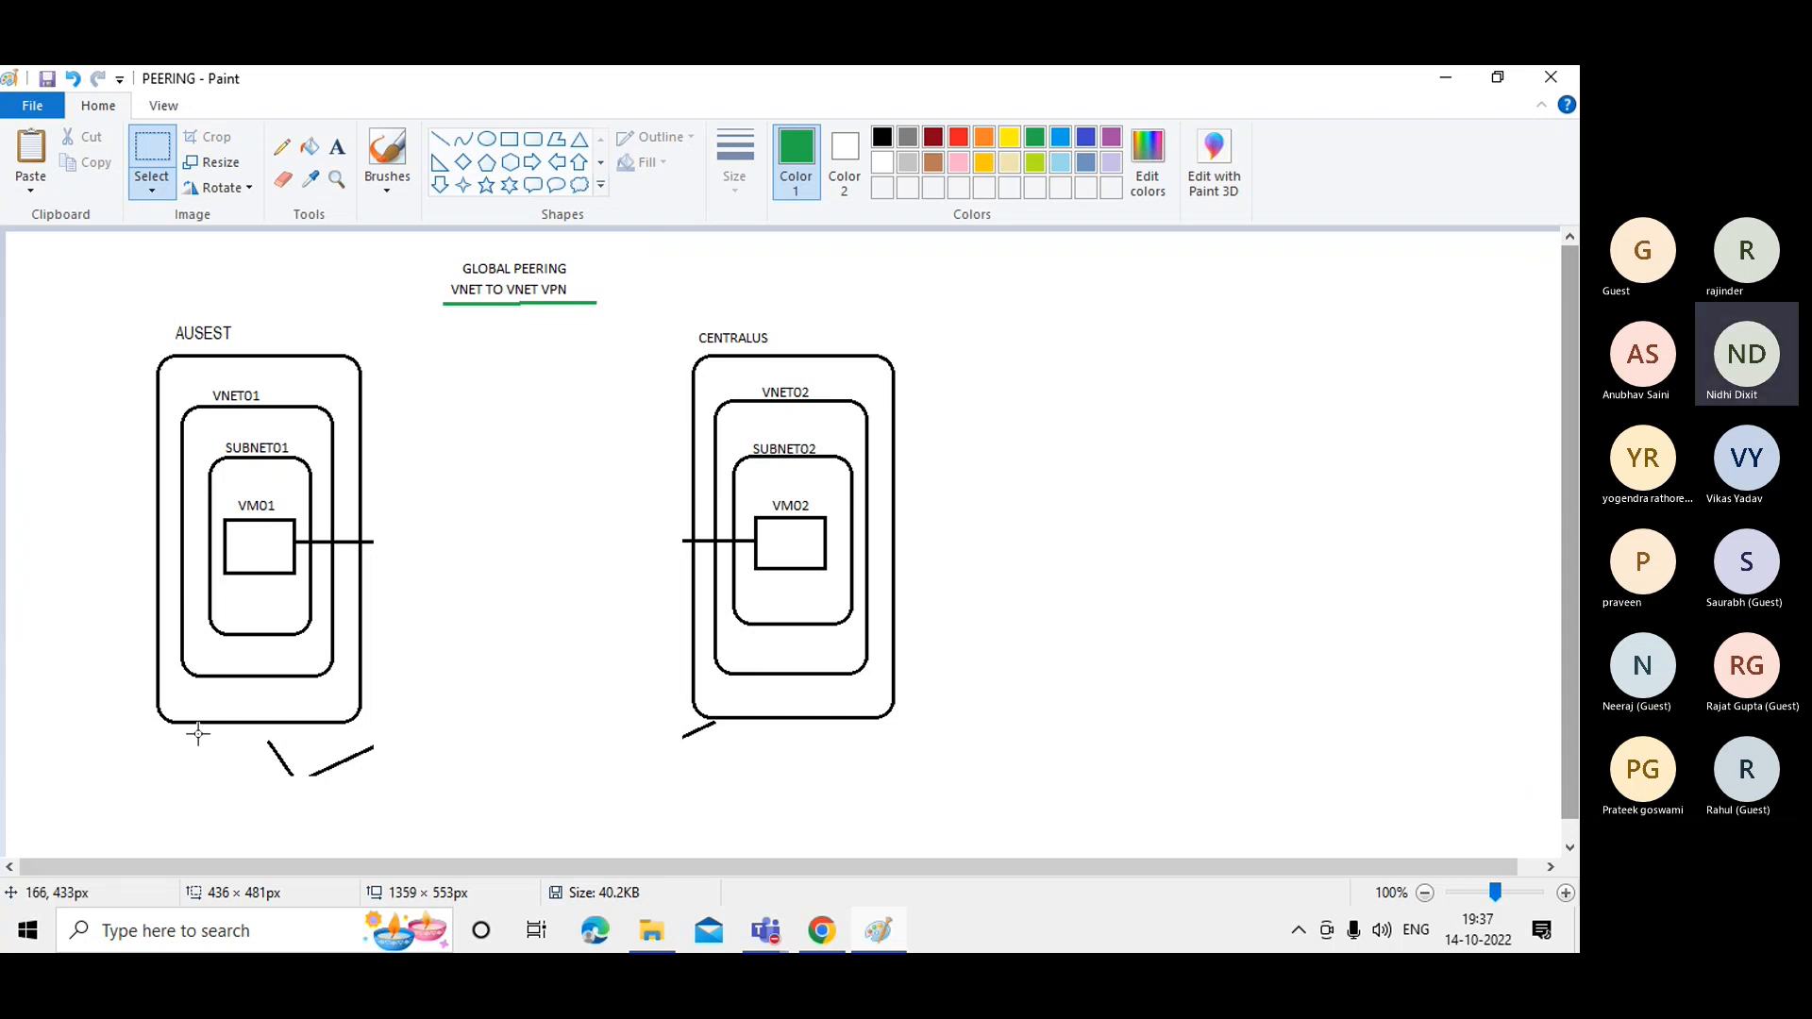
mouse_move(198, 733)
mouse_down()
mouse_move(598, 845)
mouse_move(780, 821)
mouse_up()
key(Delete)
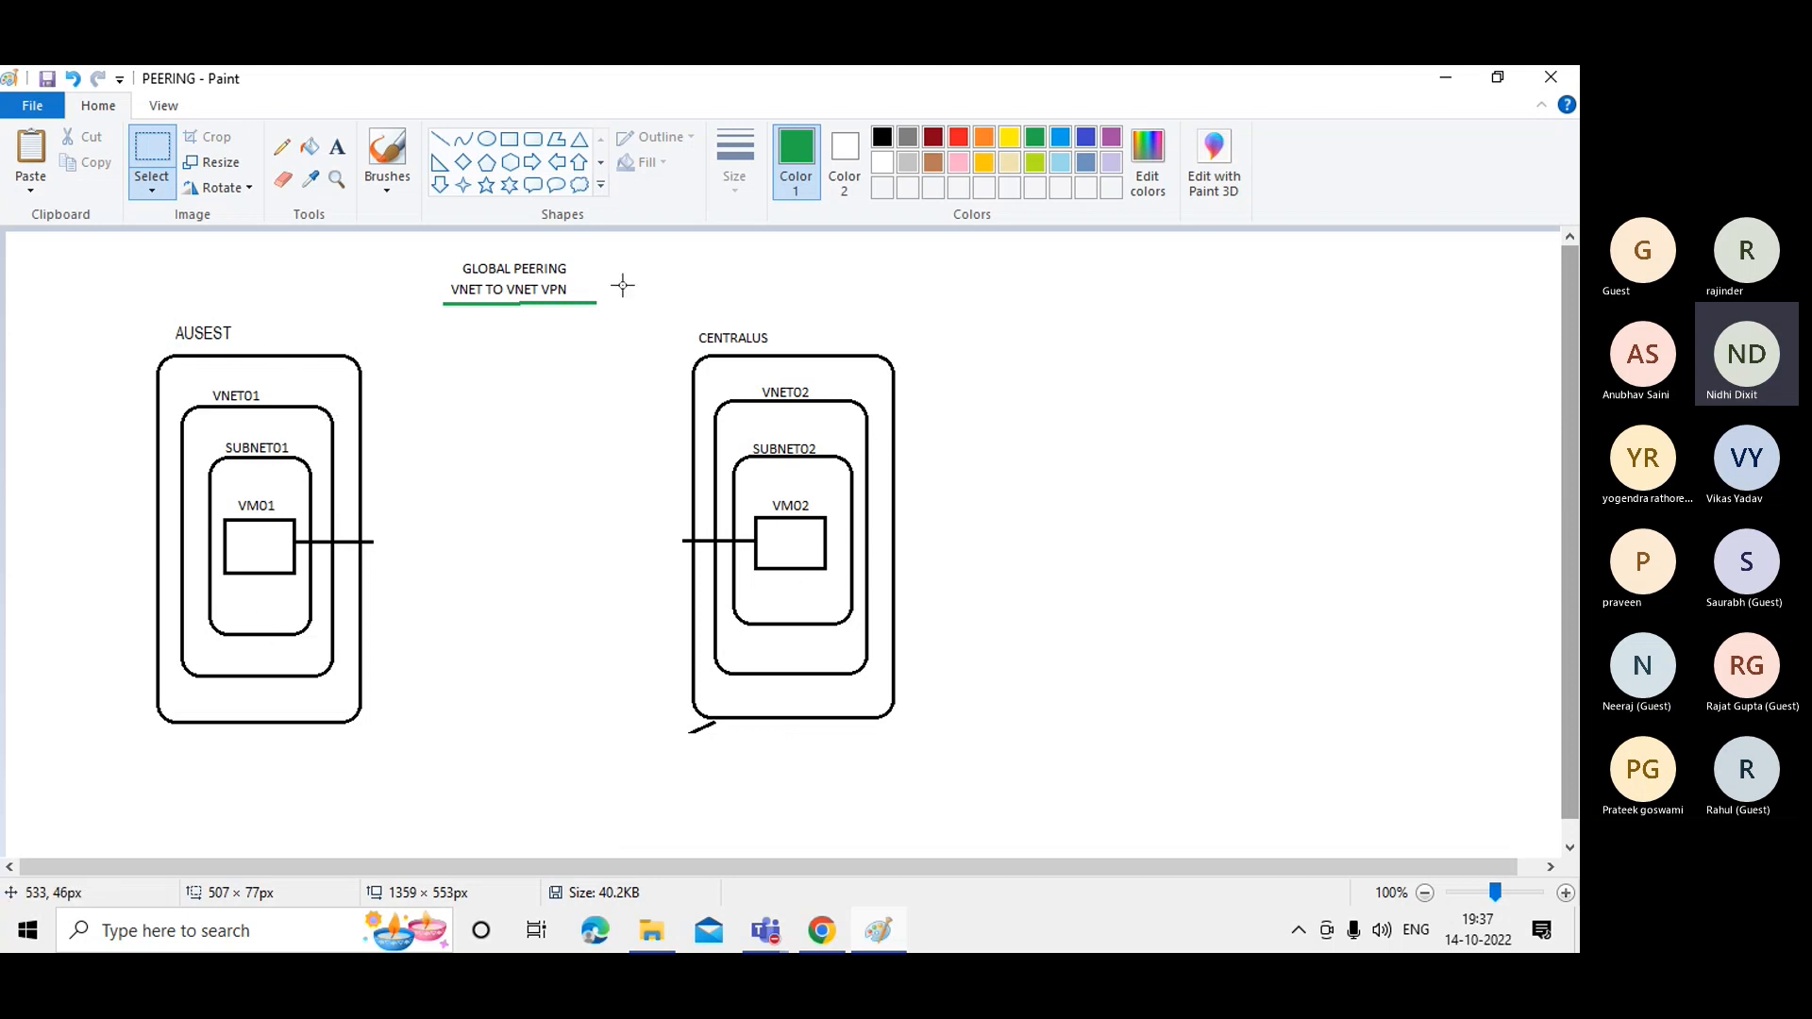
Draw a black rectangle about 54 × 25 px below VM01 inside SUBNET01 of the AUSEST diagram
click(508, 141)
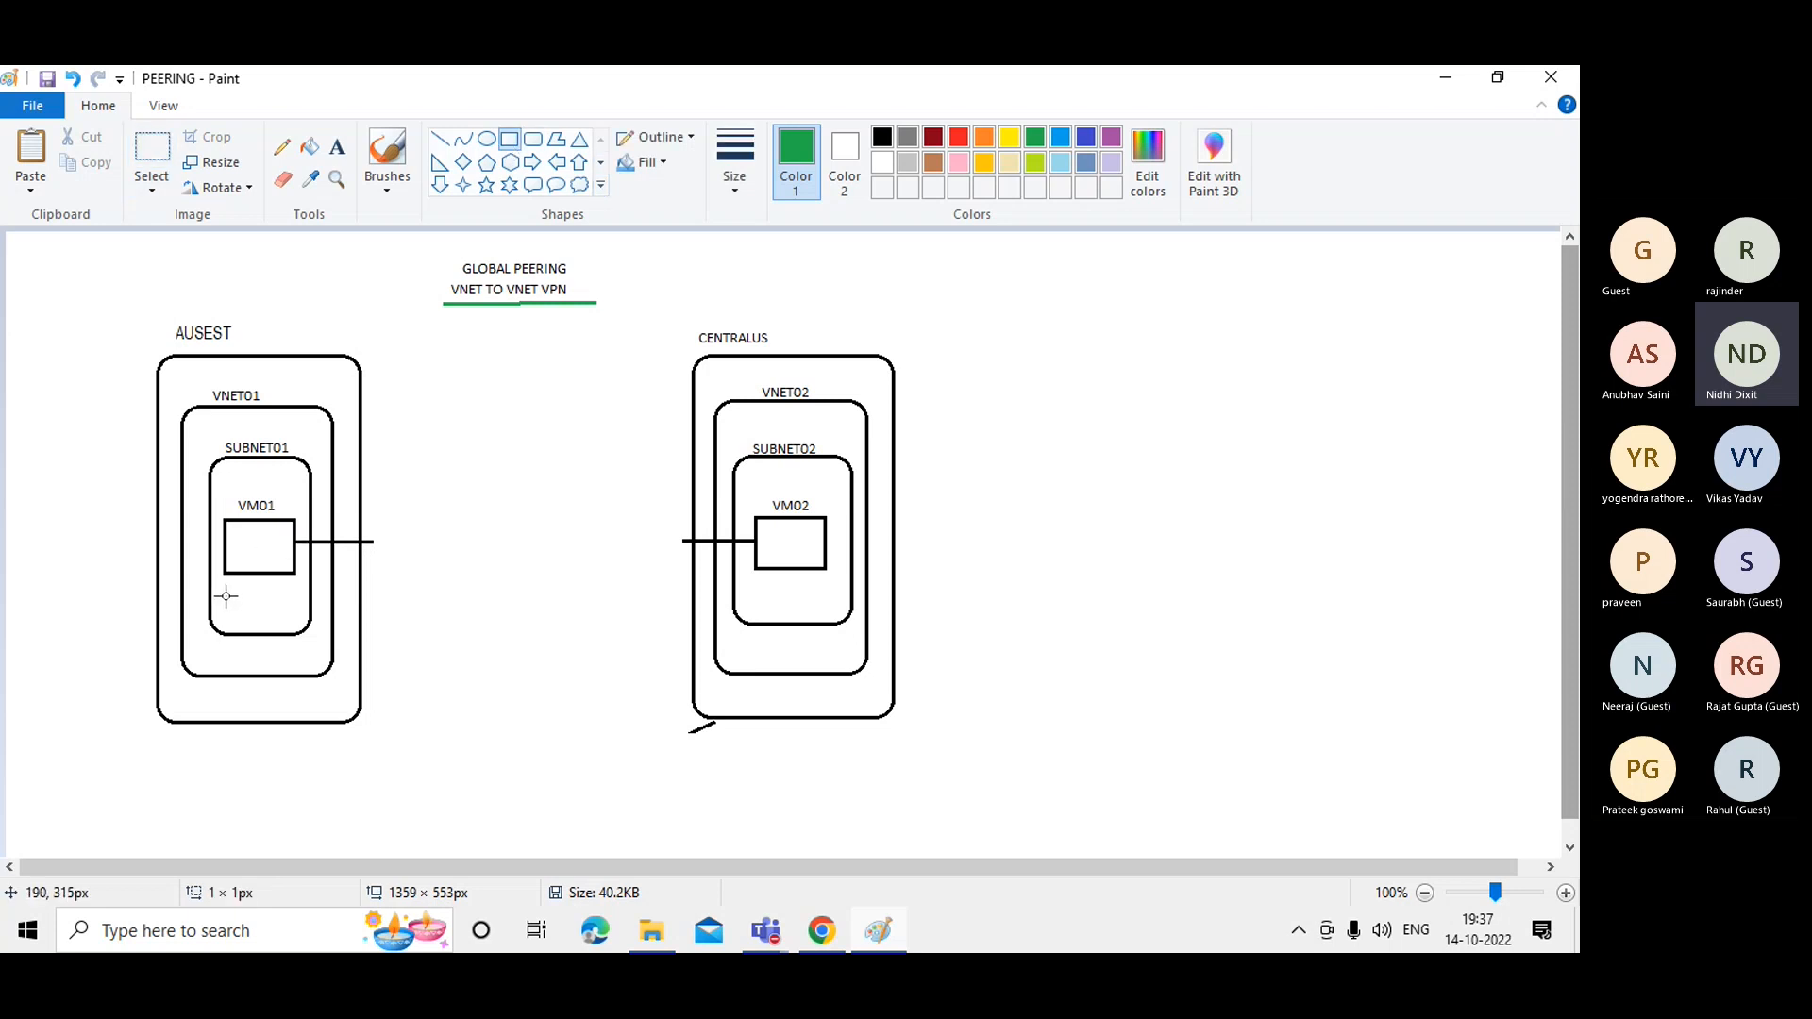
drag(224, 595, 290, 625)
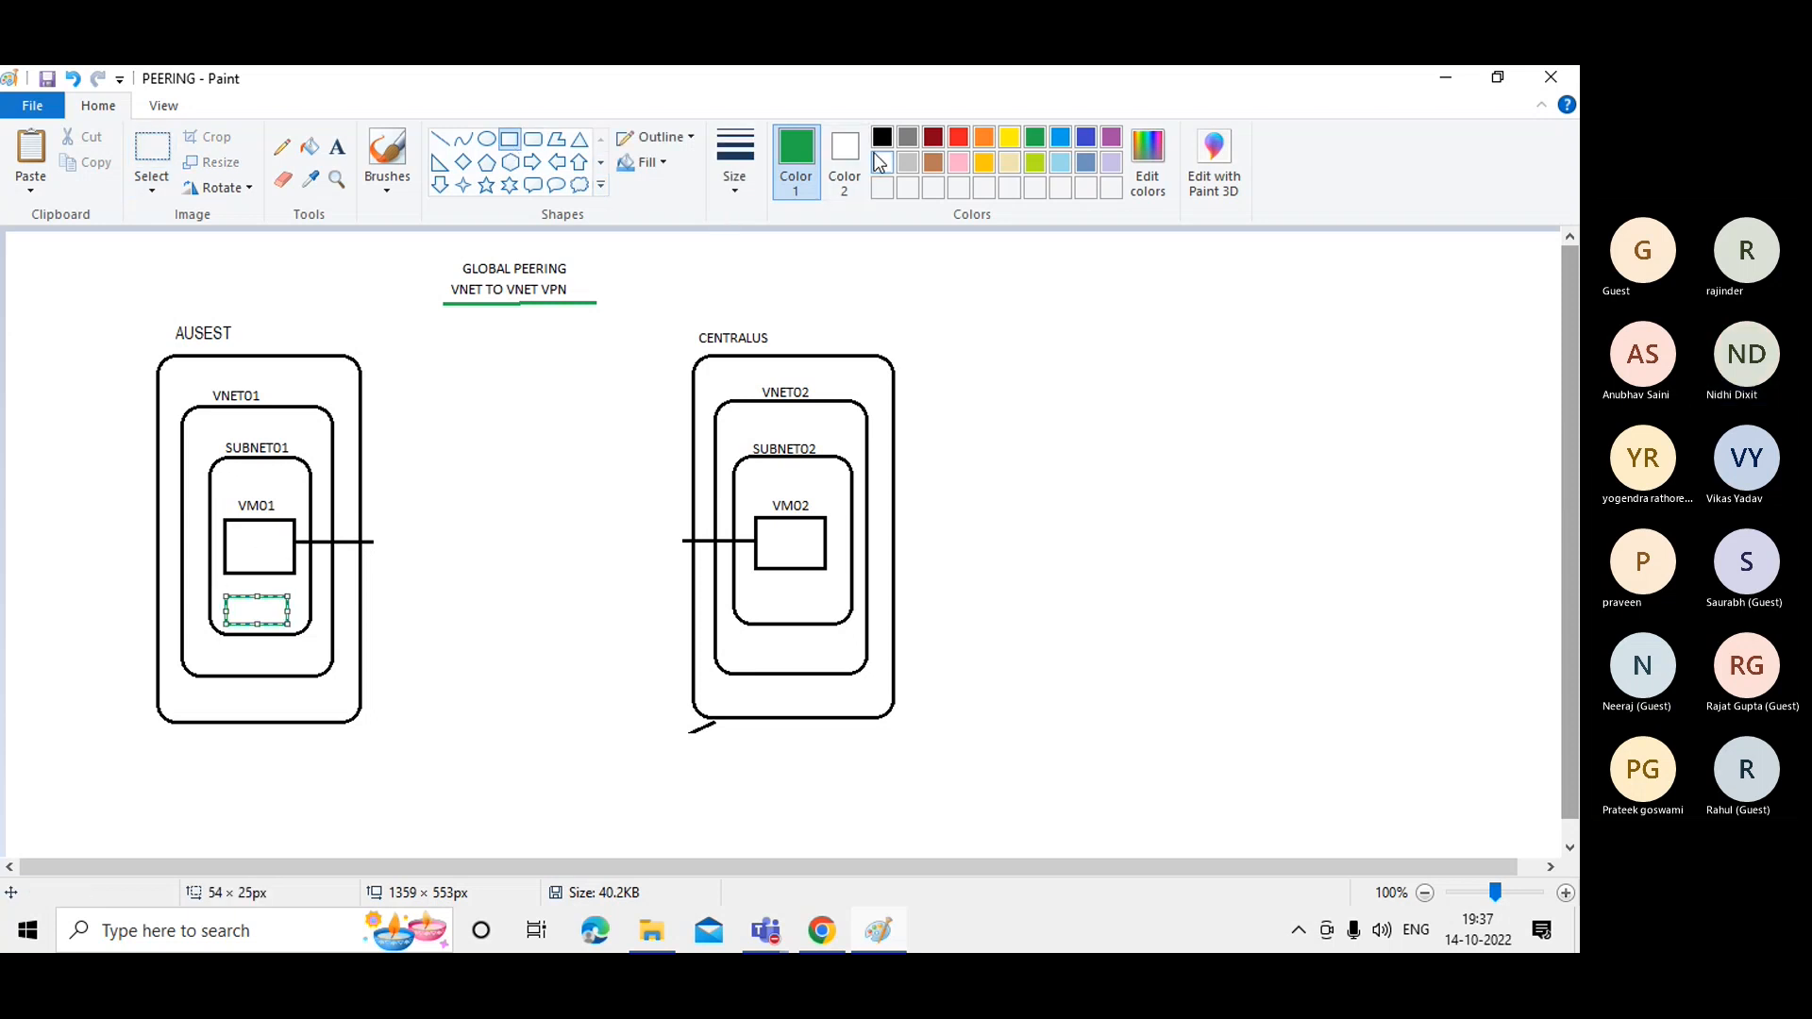
click(882, 138)
click(592, 489)
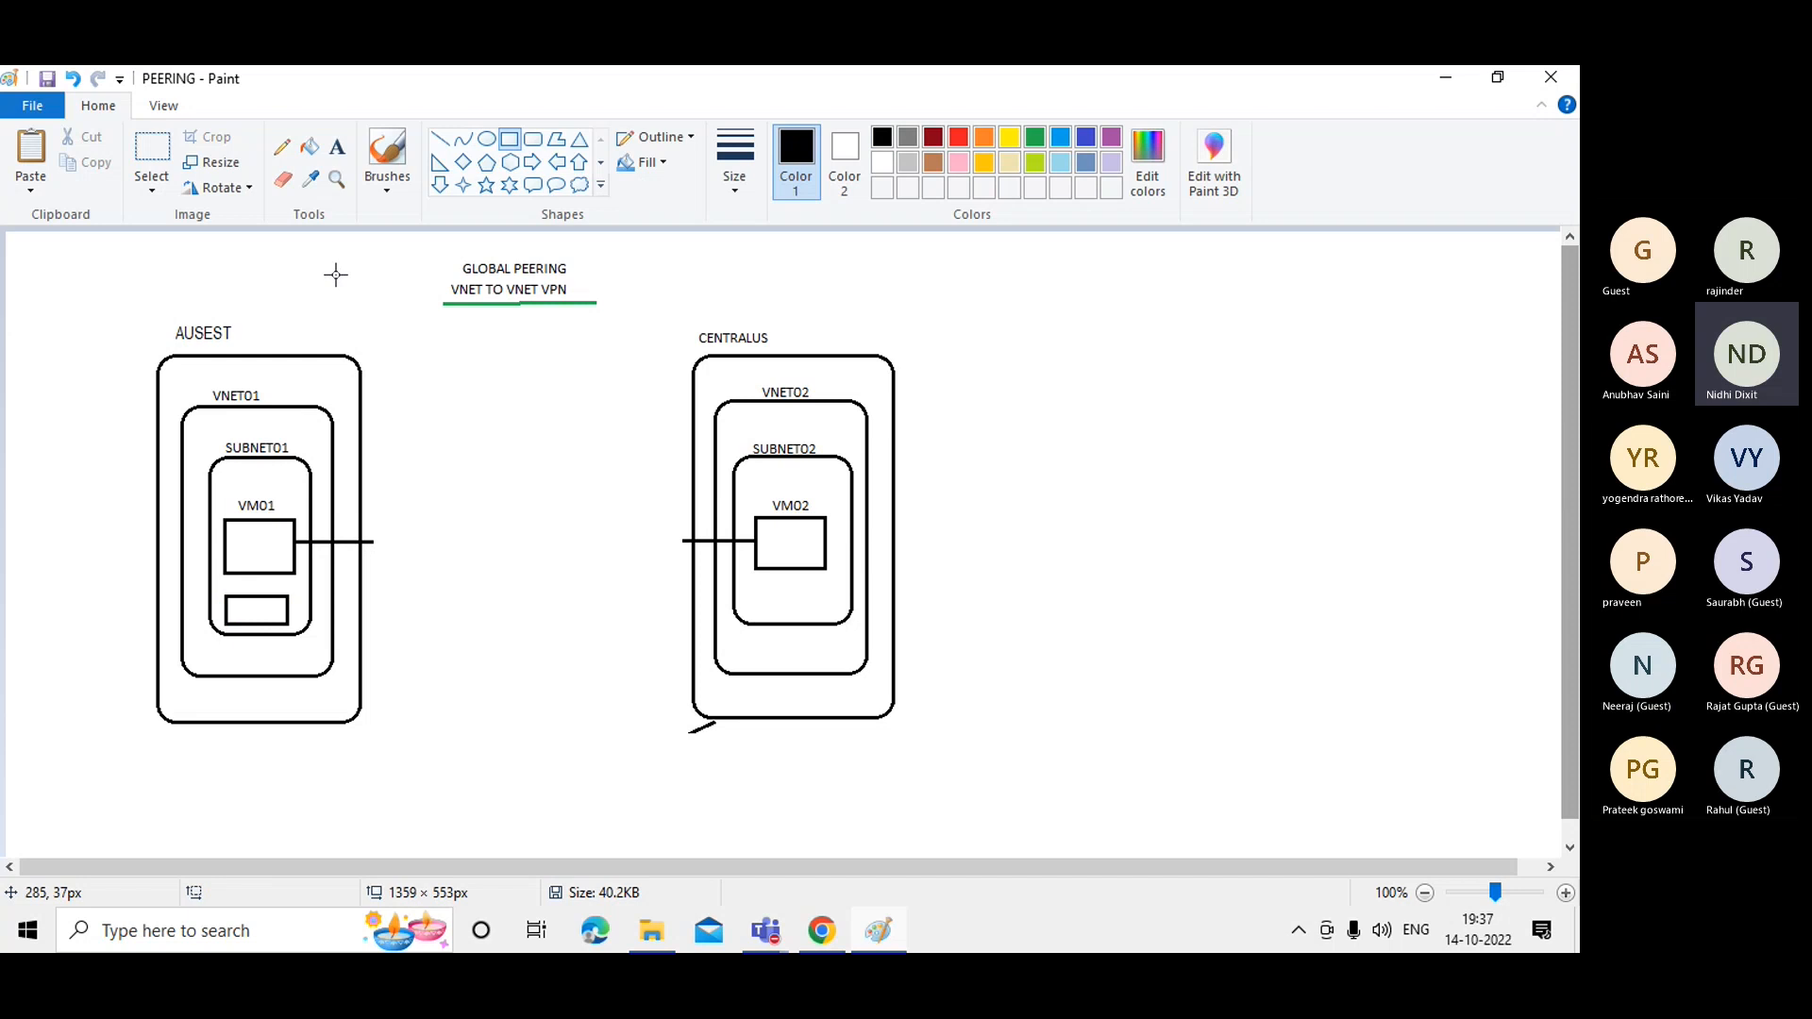
Undo the rectangle inside SUBNET01 and draw a small black rectangle below the SUBNET01 box, inside VNET01
key(ctrl+z)
drag(220, 648, 298, 673)
click(401, 645)
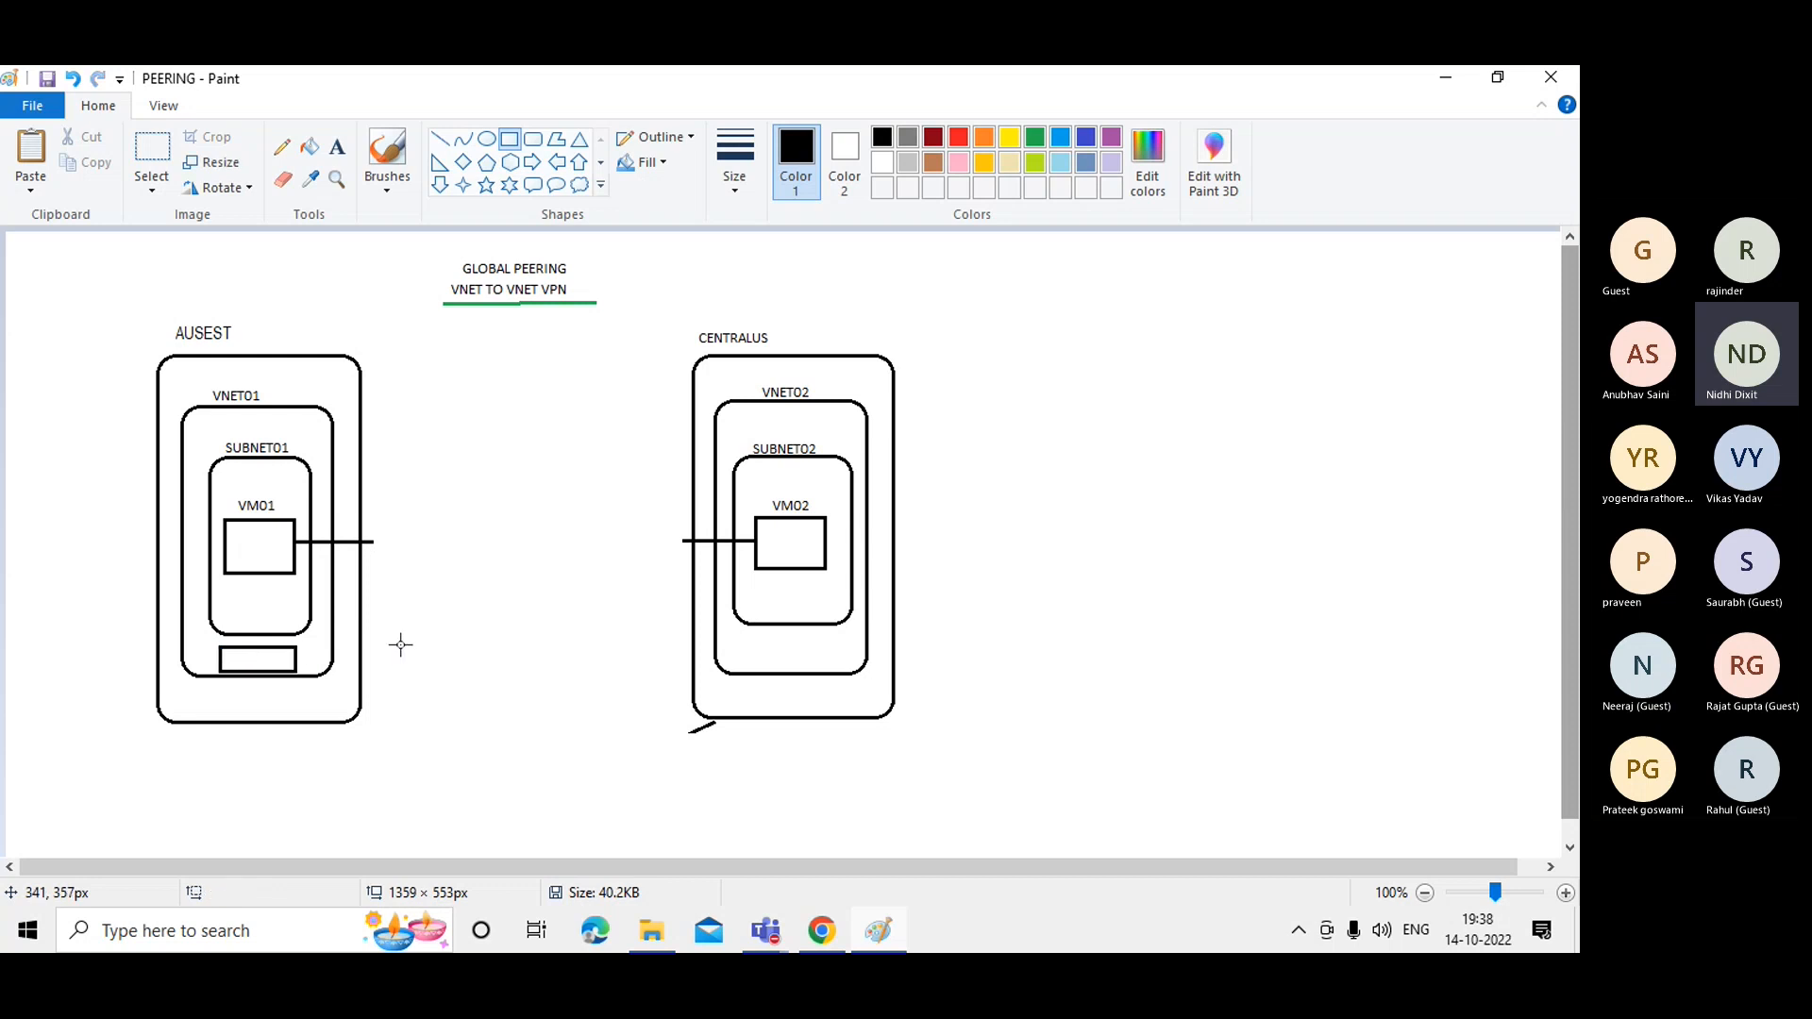
Label the new rectangle in VNET01 GATEWAY SUBNET in Arial Narrow 11, widening the text box to fit the label on one line
click(337, 148)
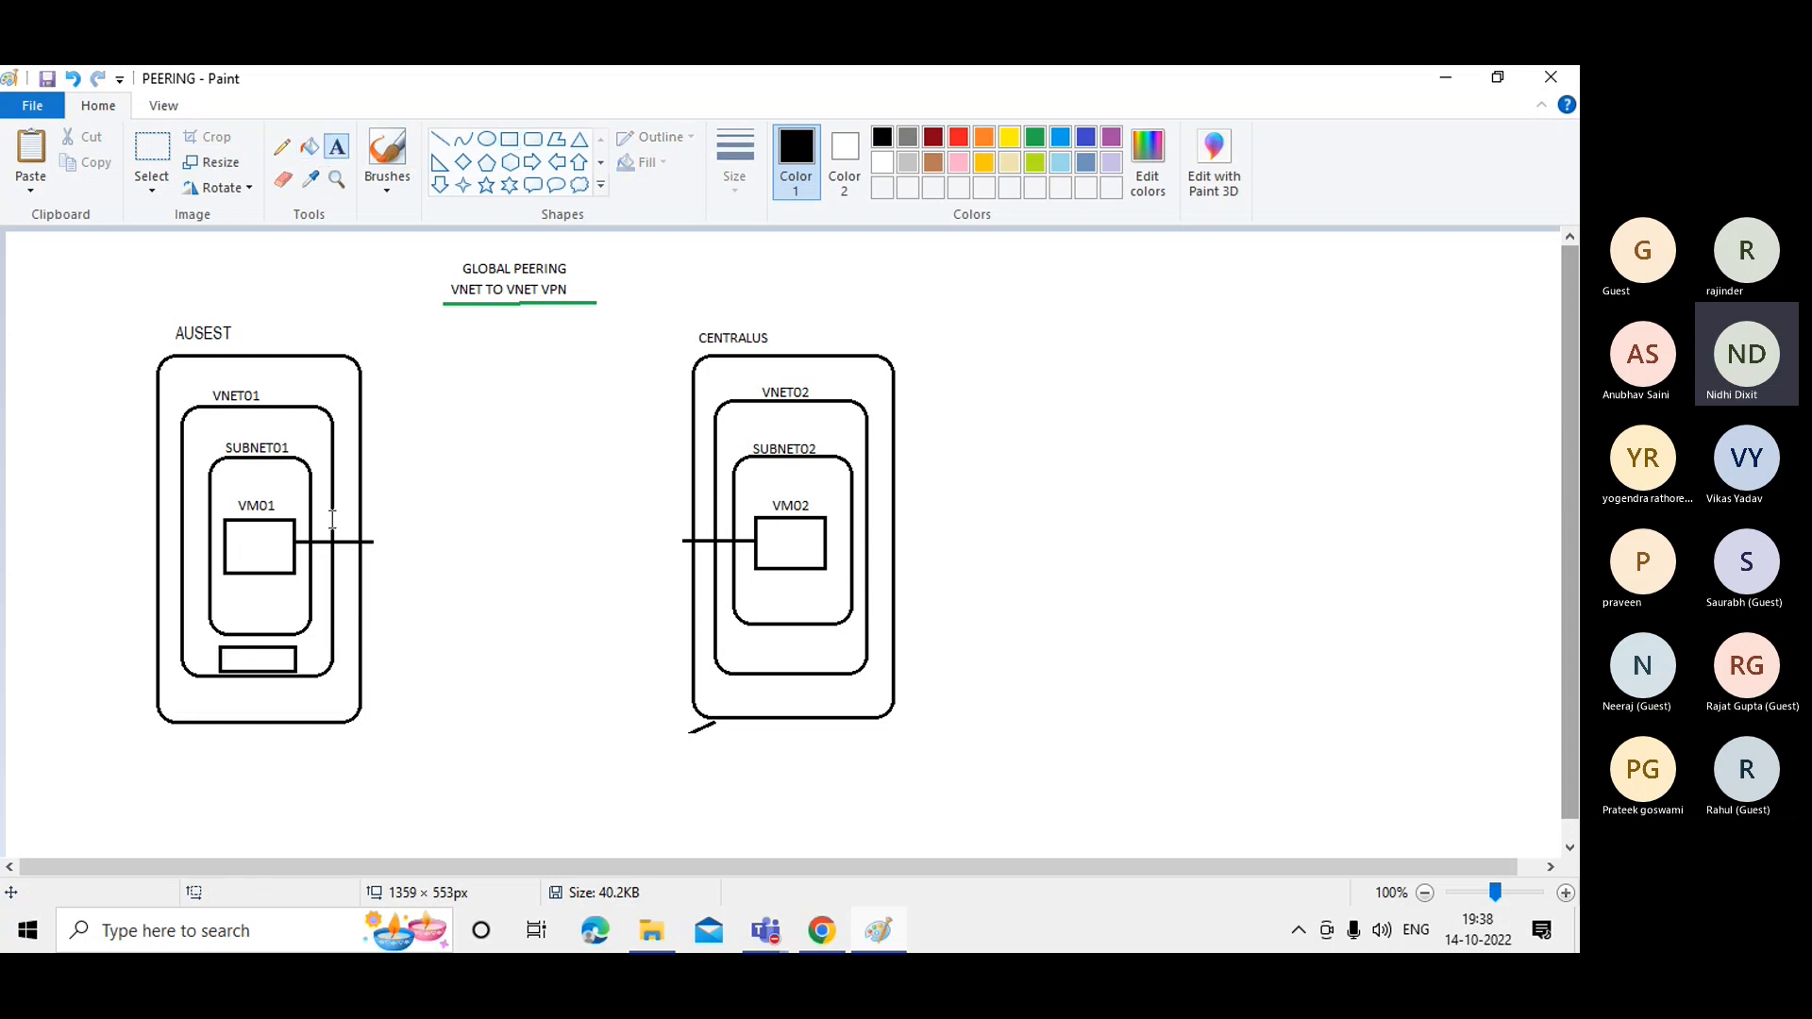
click(229, 651)
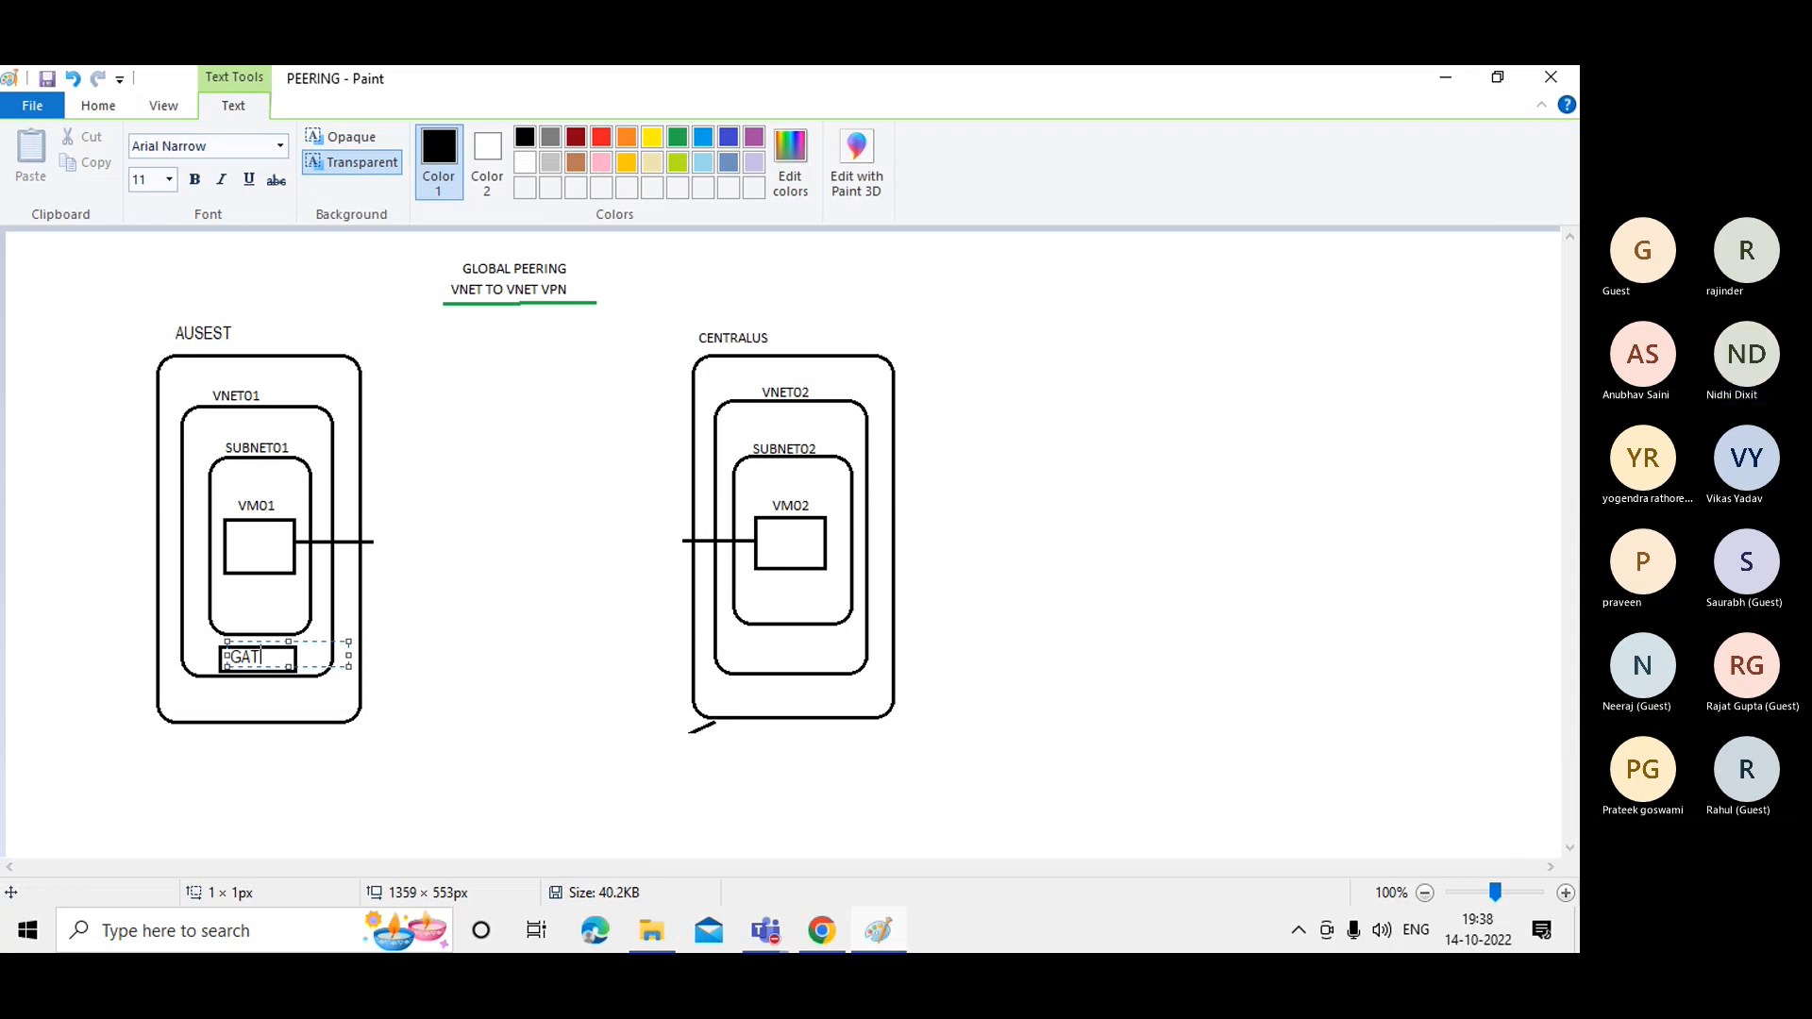
click(169, 179)
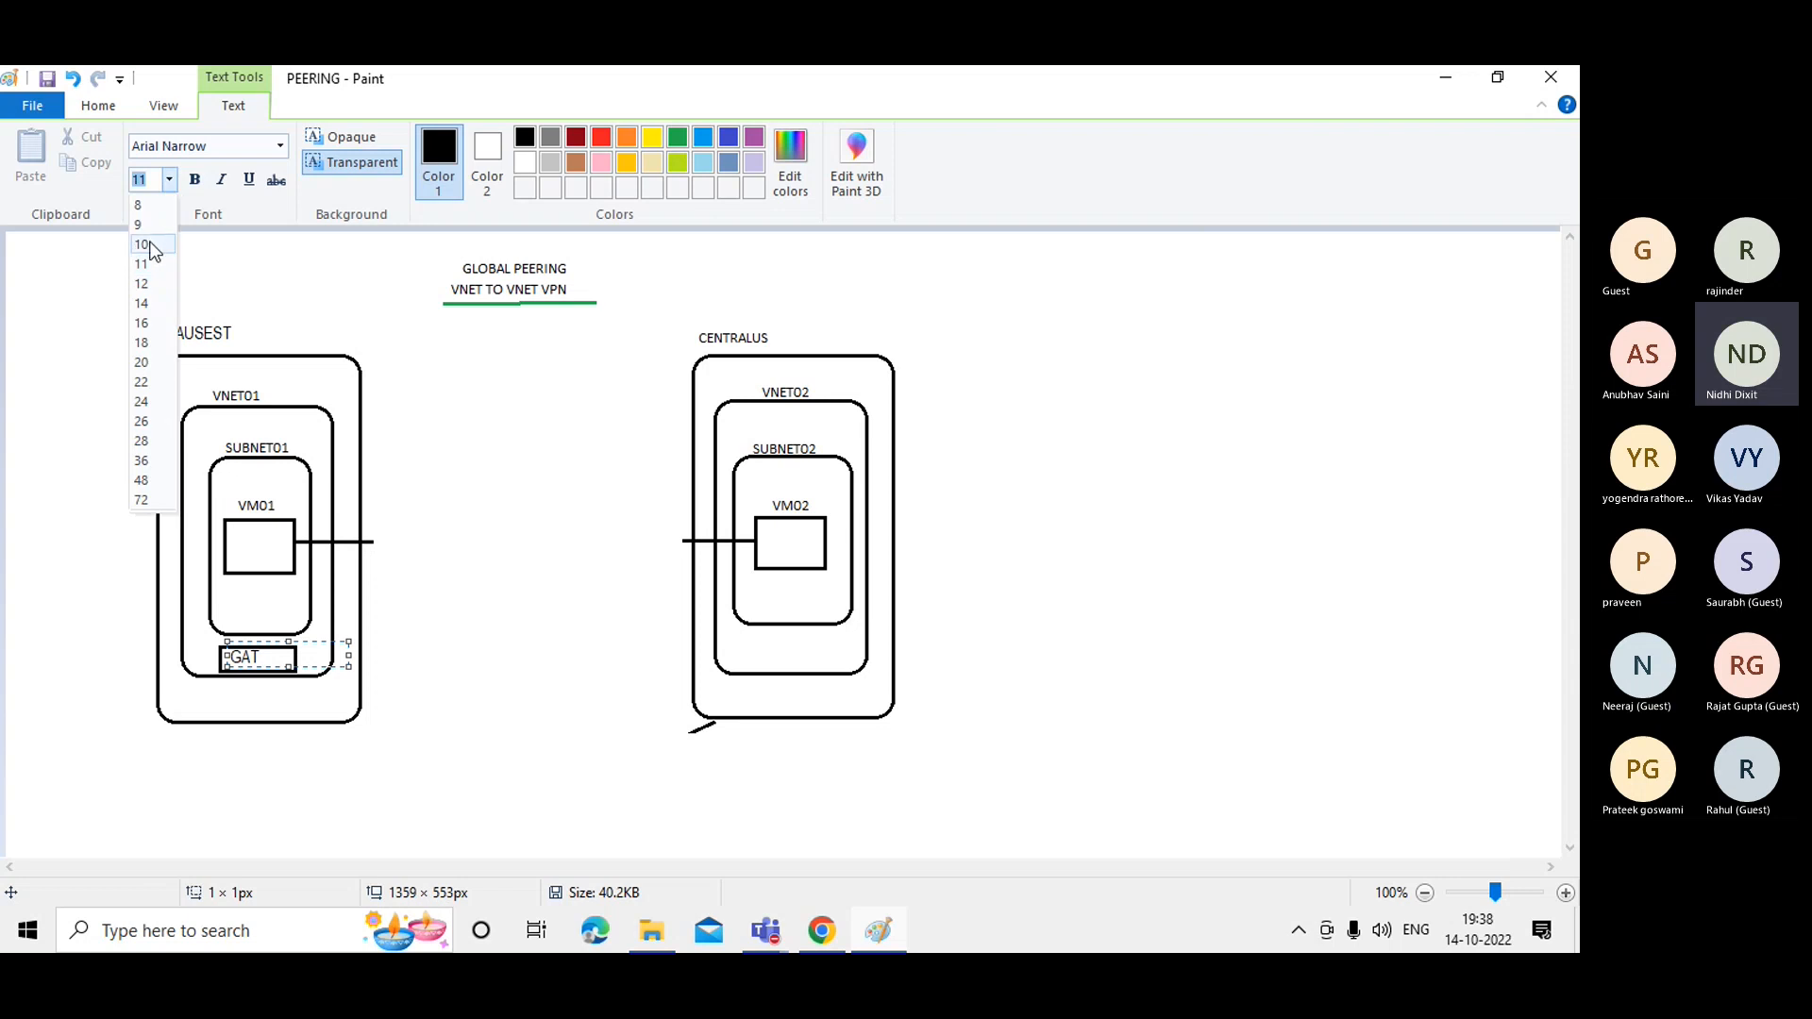
key(Escape)
key(BackSpace)
key(BackSpace)
key(BackSpace)
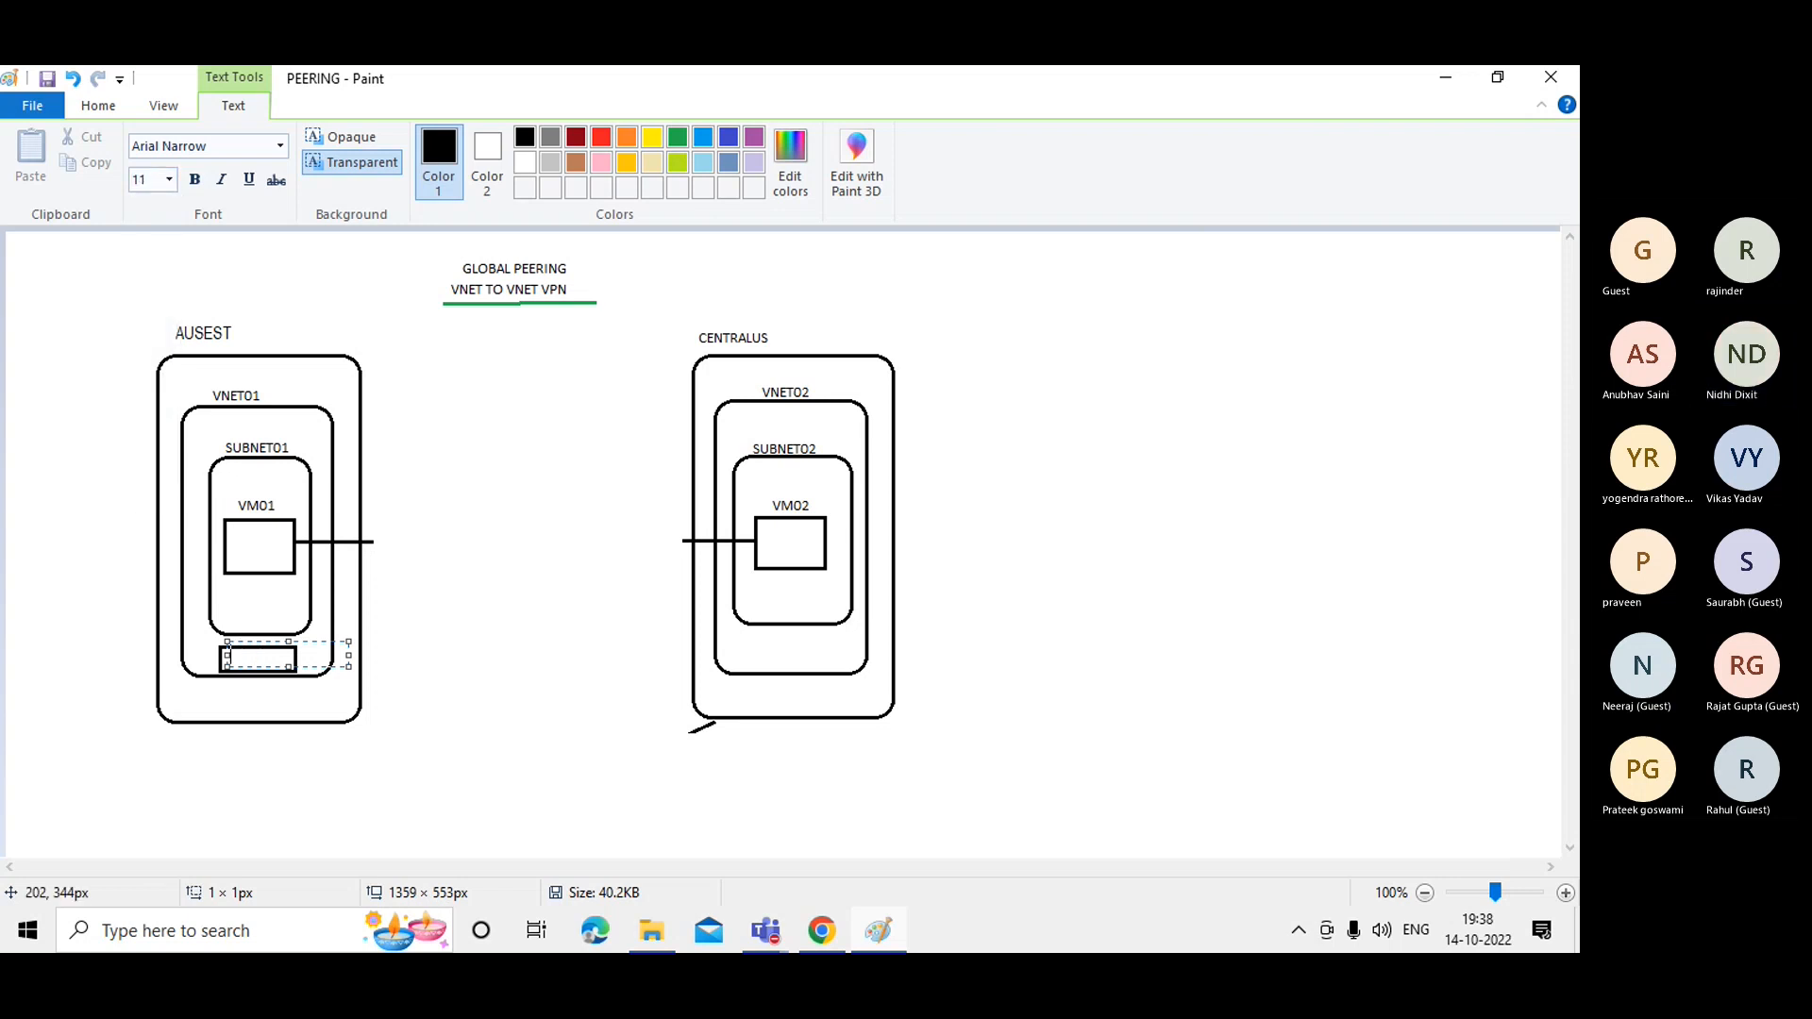
text(GATEWAY SUBNET)
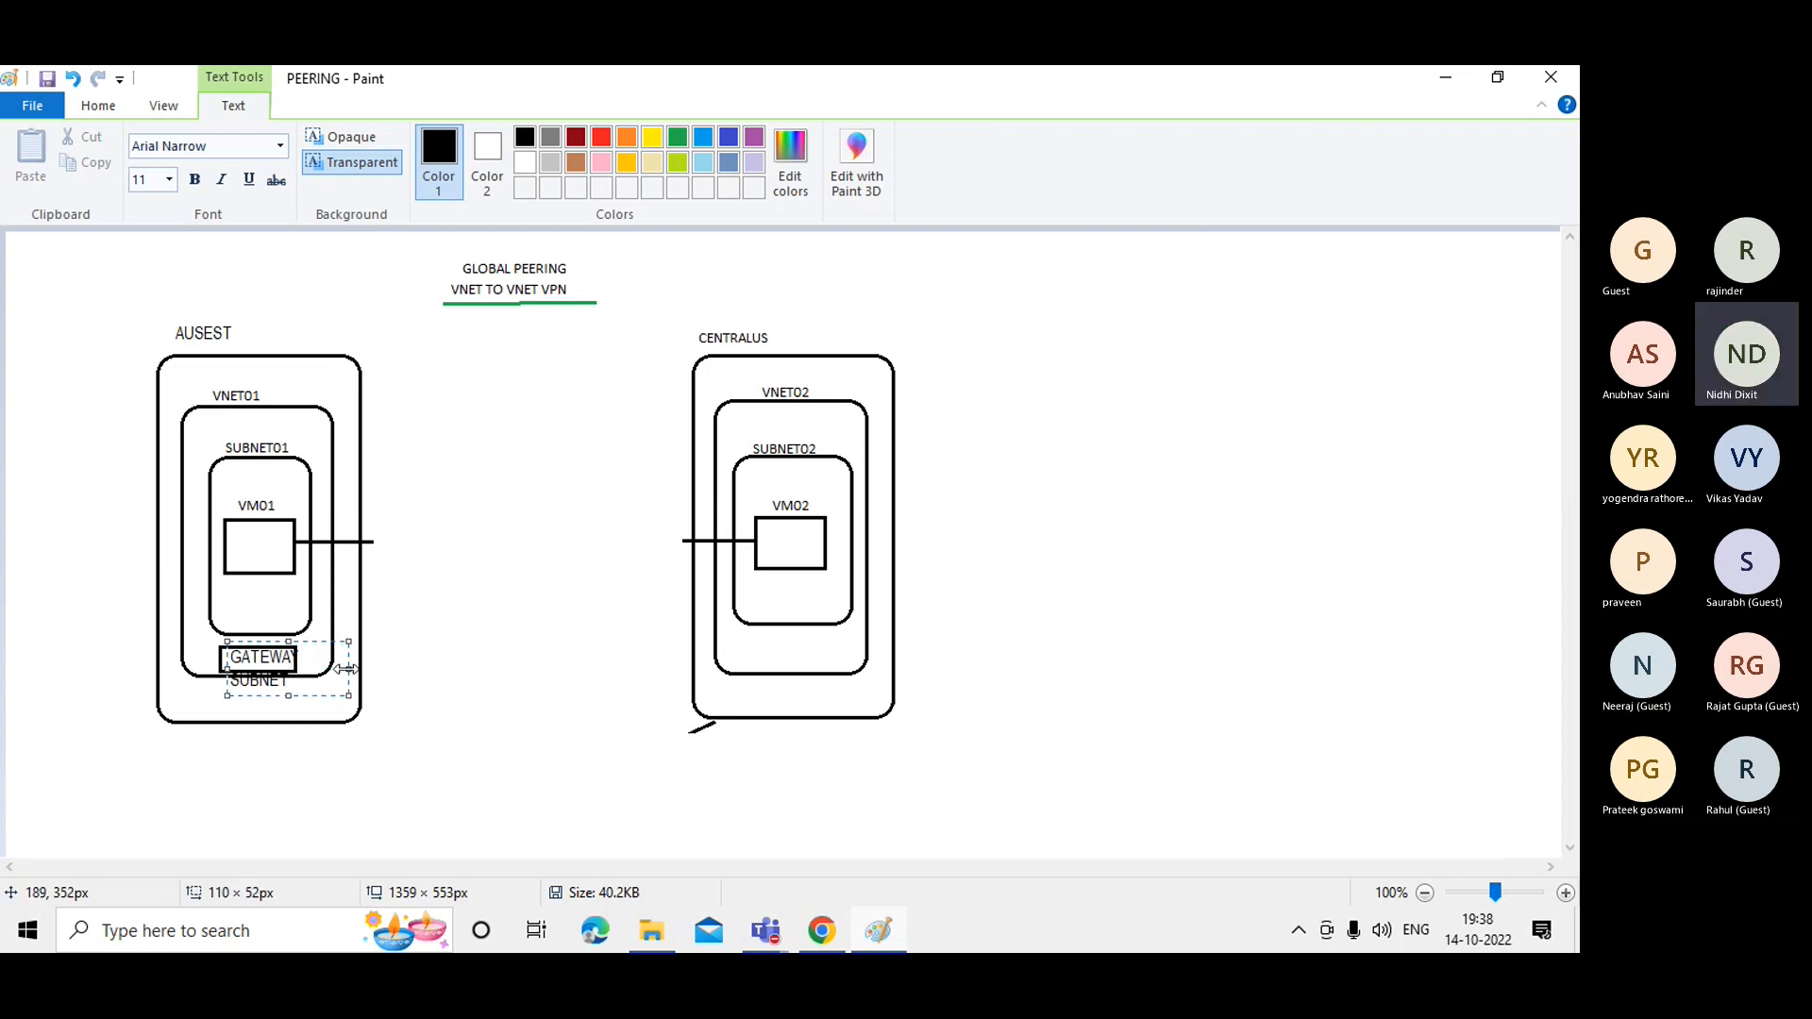
drag(345, 669, 393, 669)
click(549, 642)
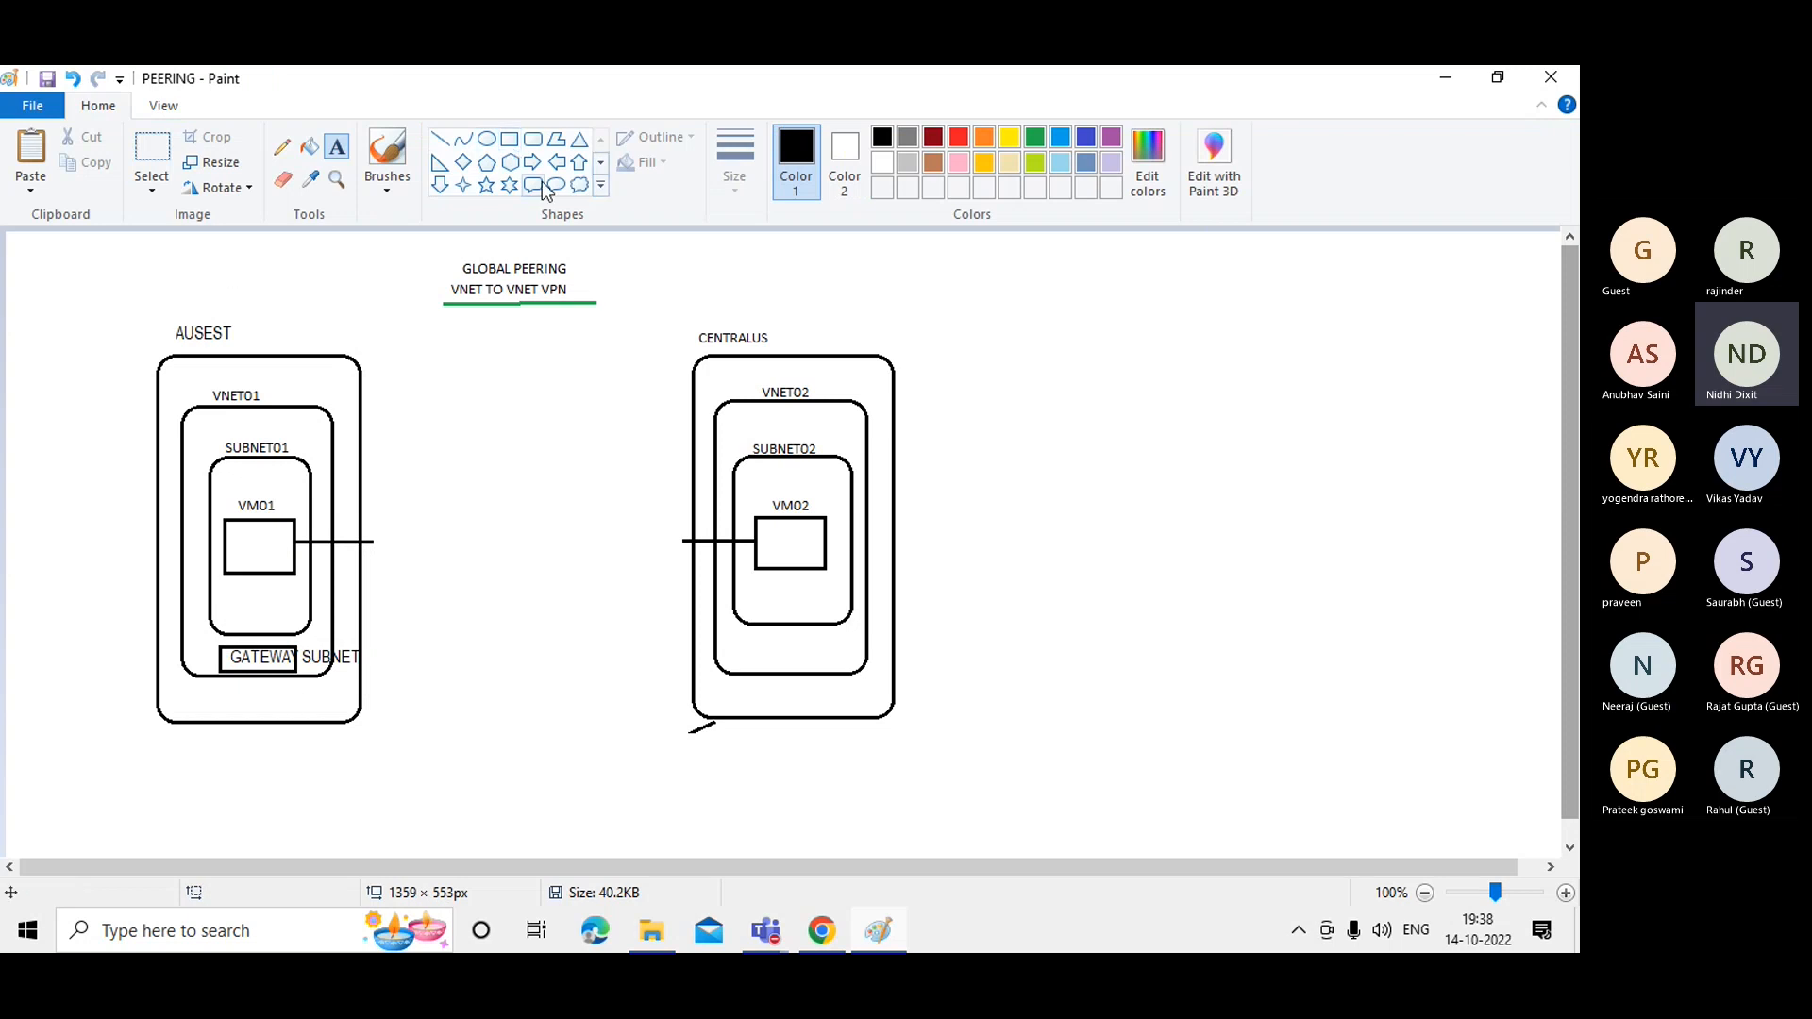
Draw a black rectangle about 82 × 25 px below the SUBNET02 box, inside VNET02
click(509, 139)
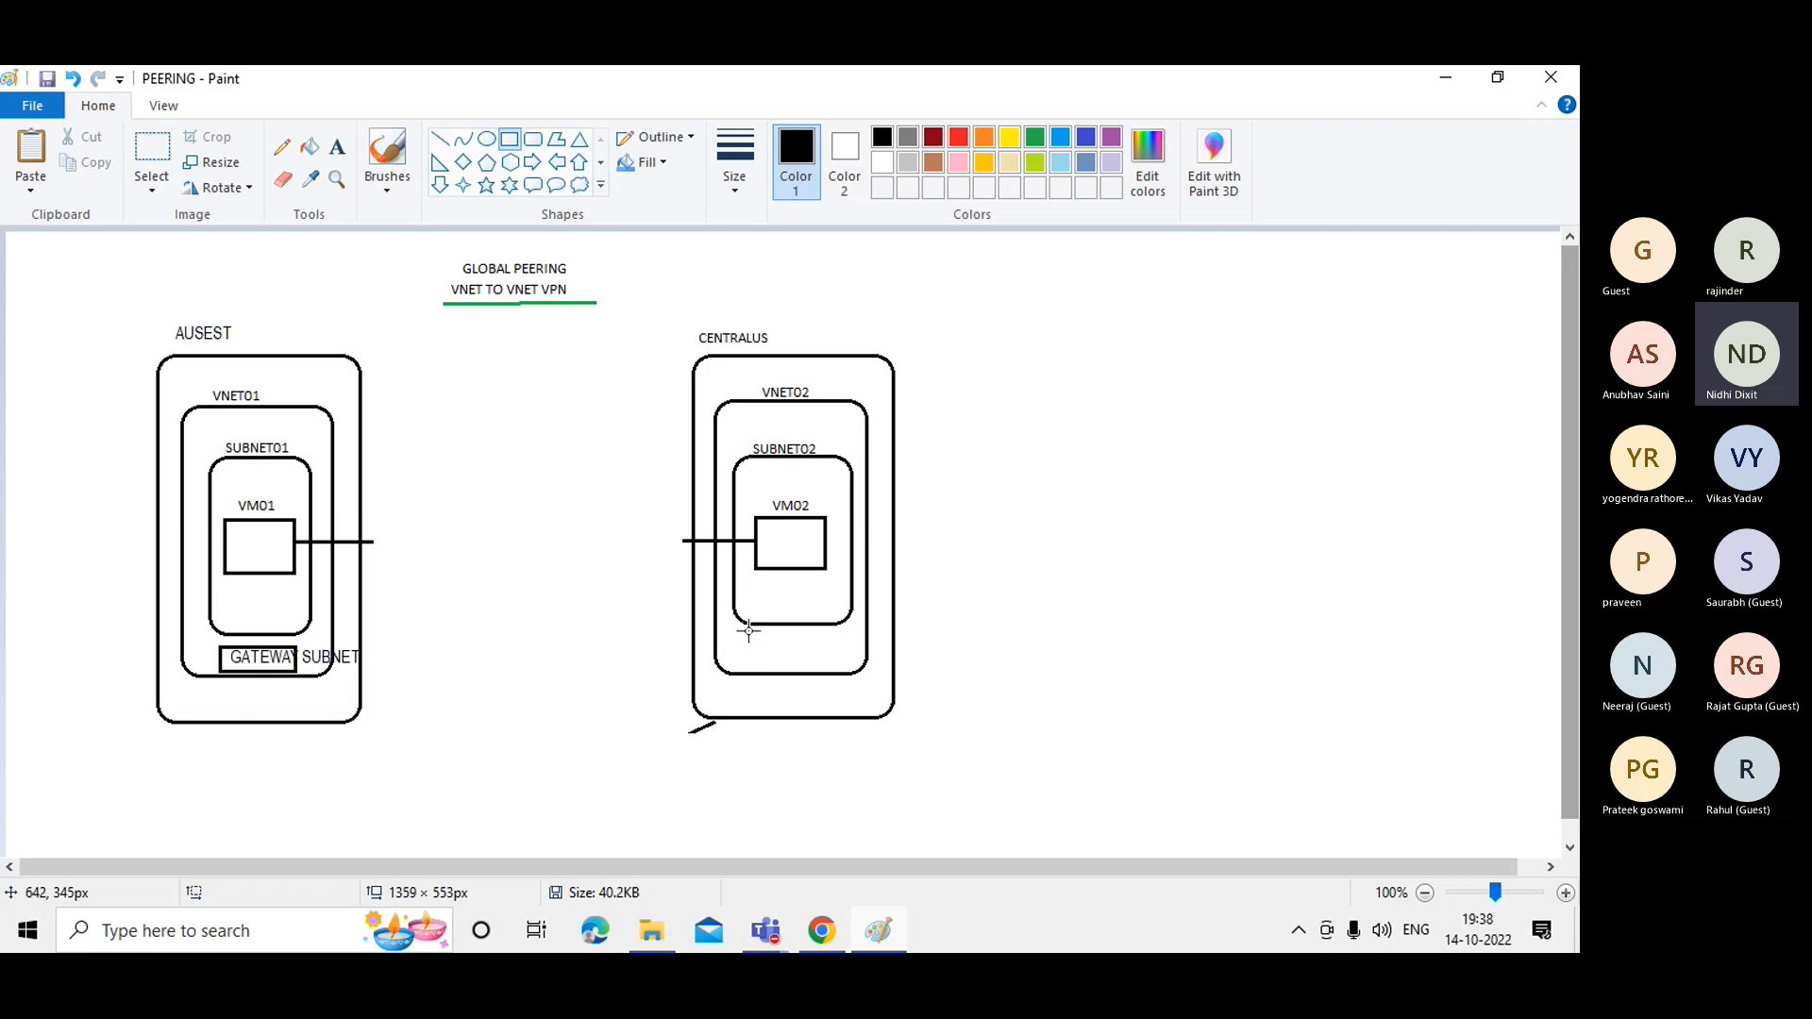
drag(748, 630, 843, 659)
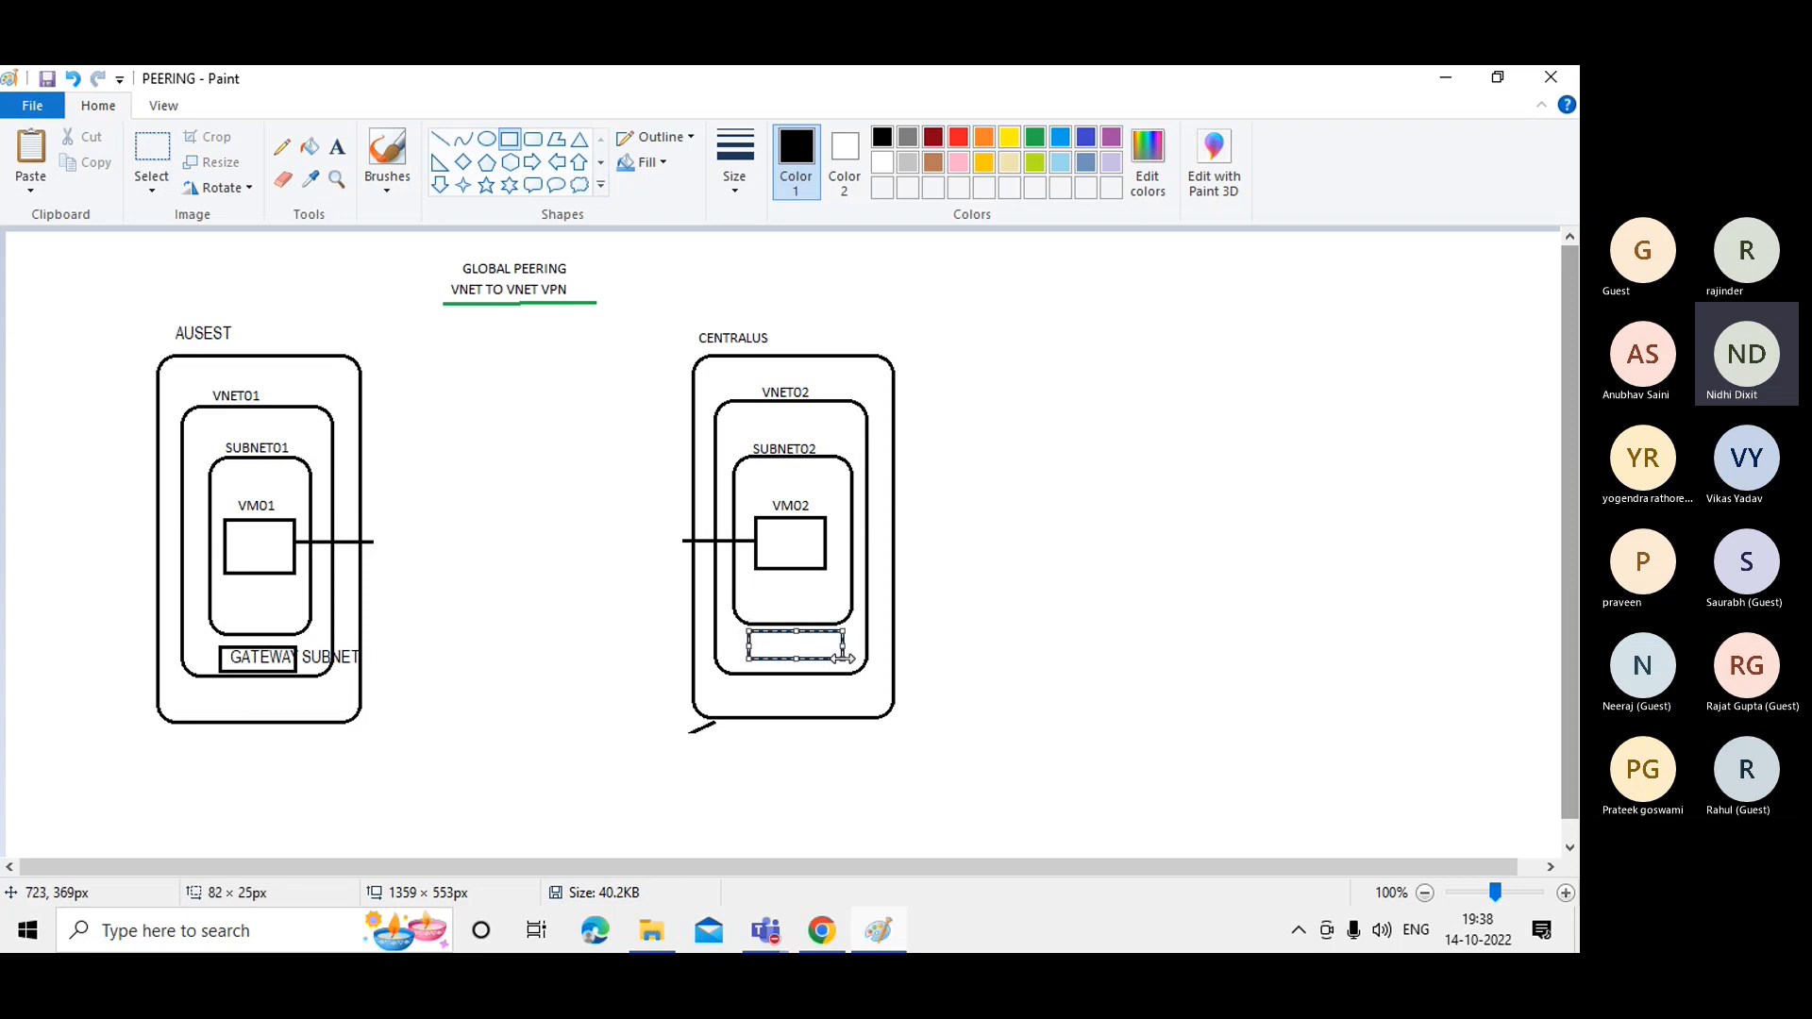
click(940, 651)
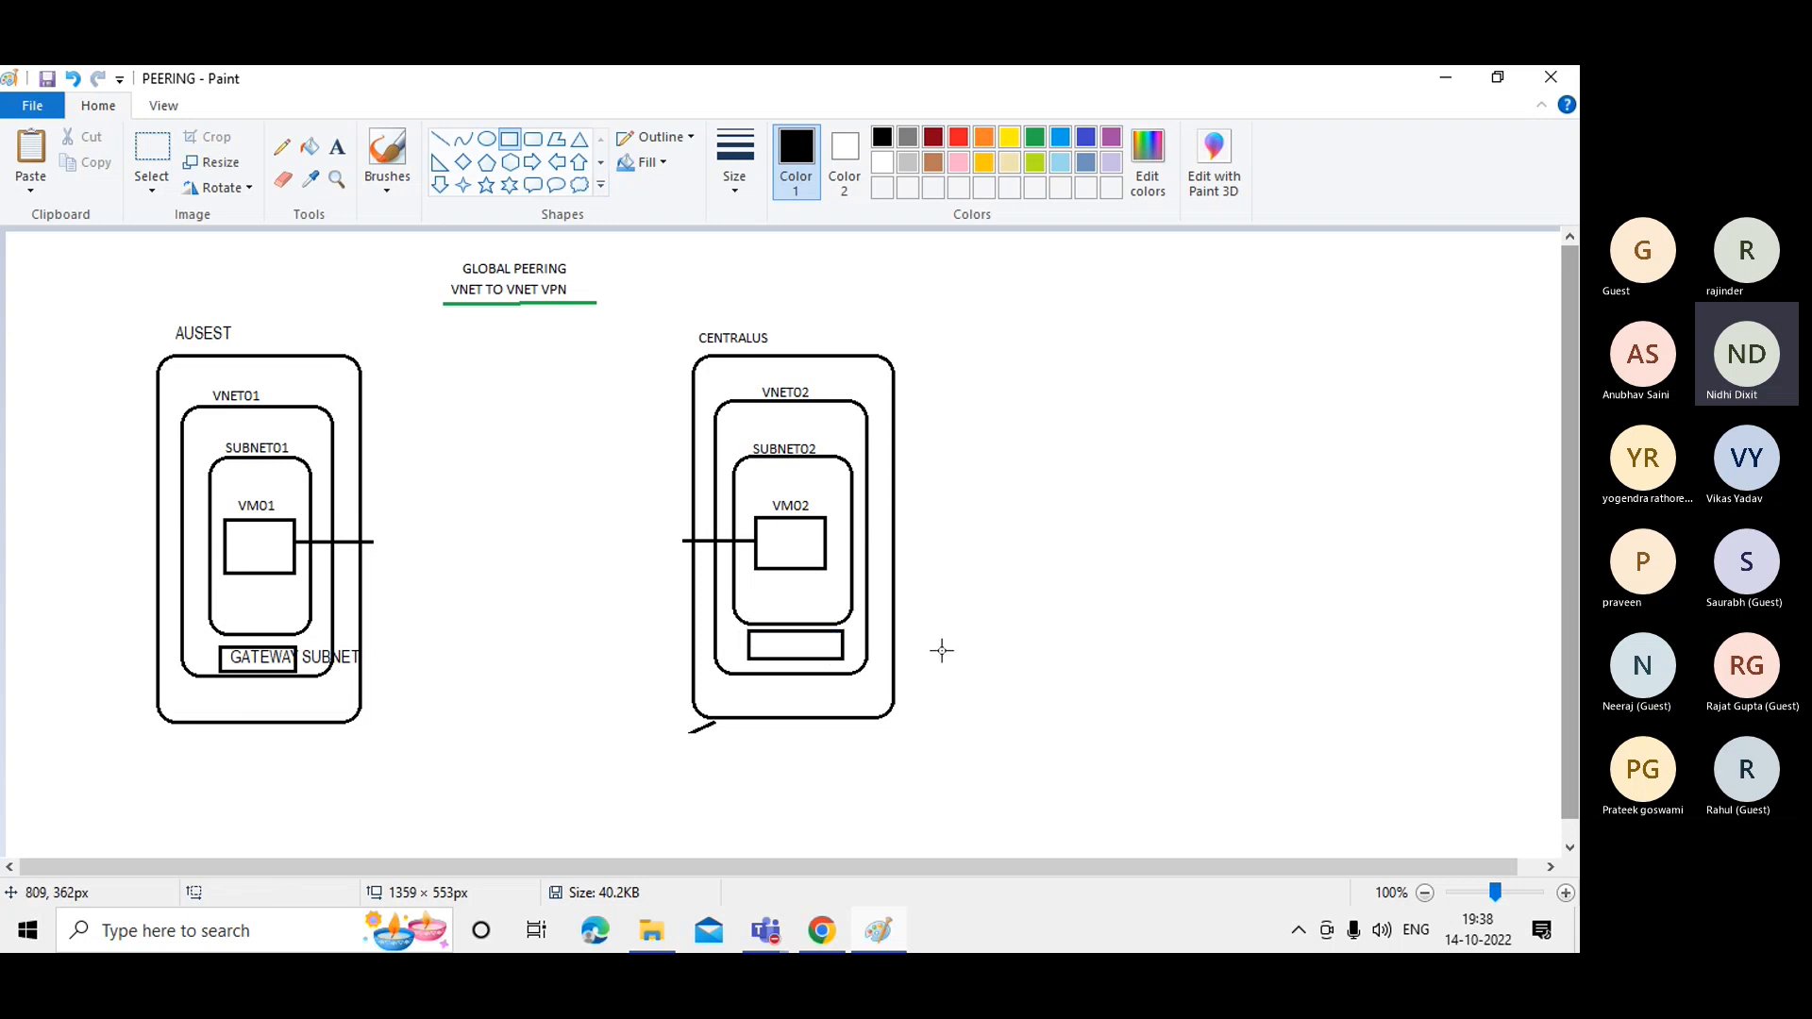
click(337, 146)
click(759, 643)
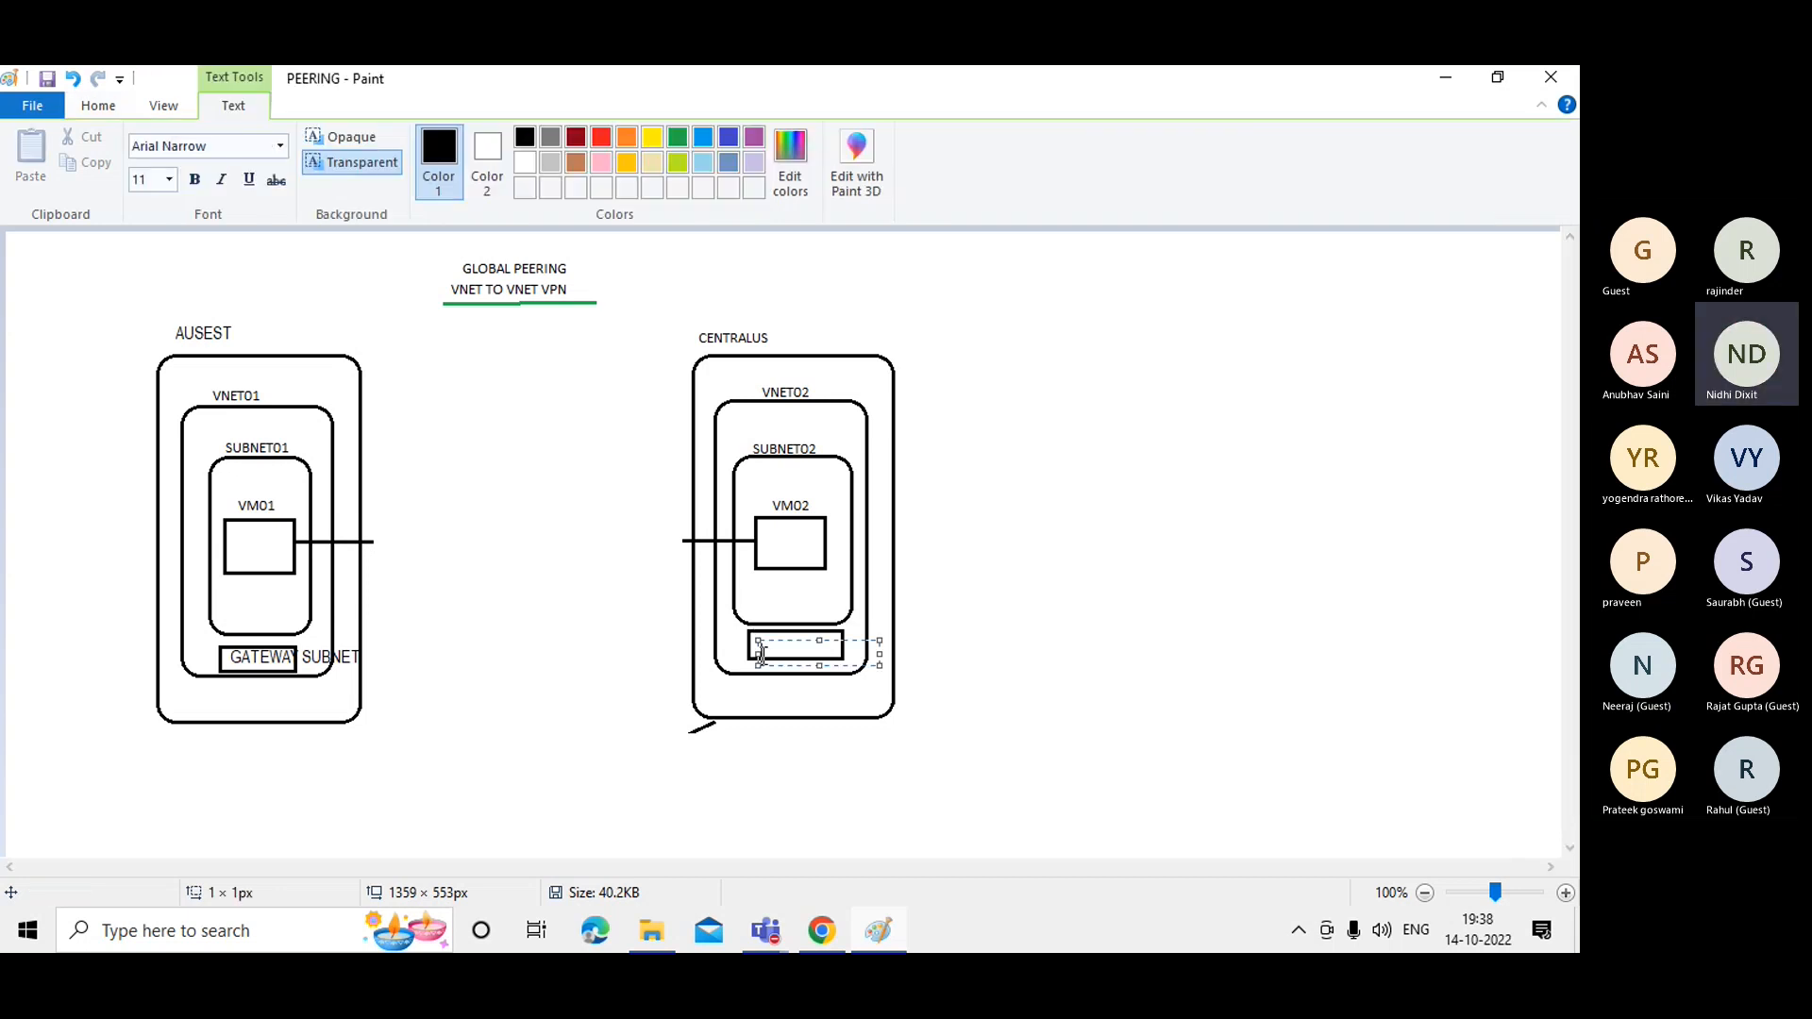
text(GW SUBNET)
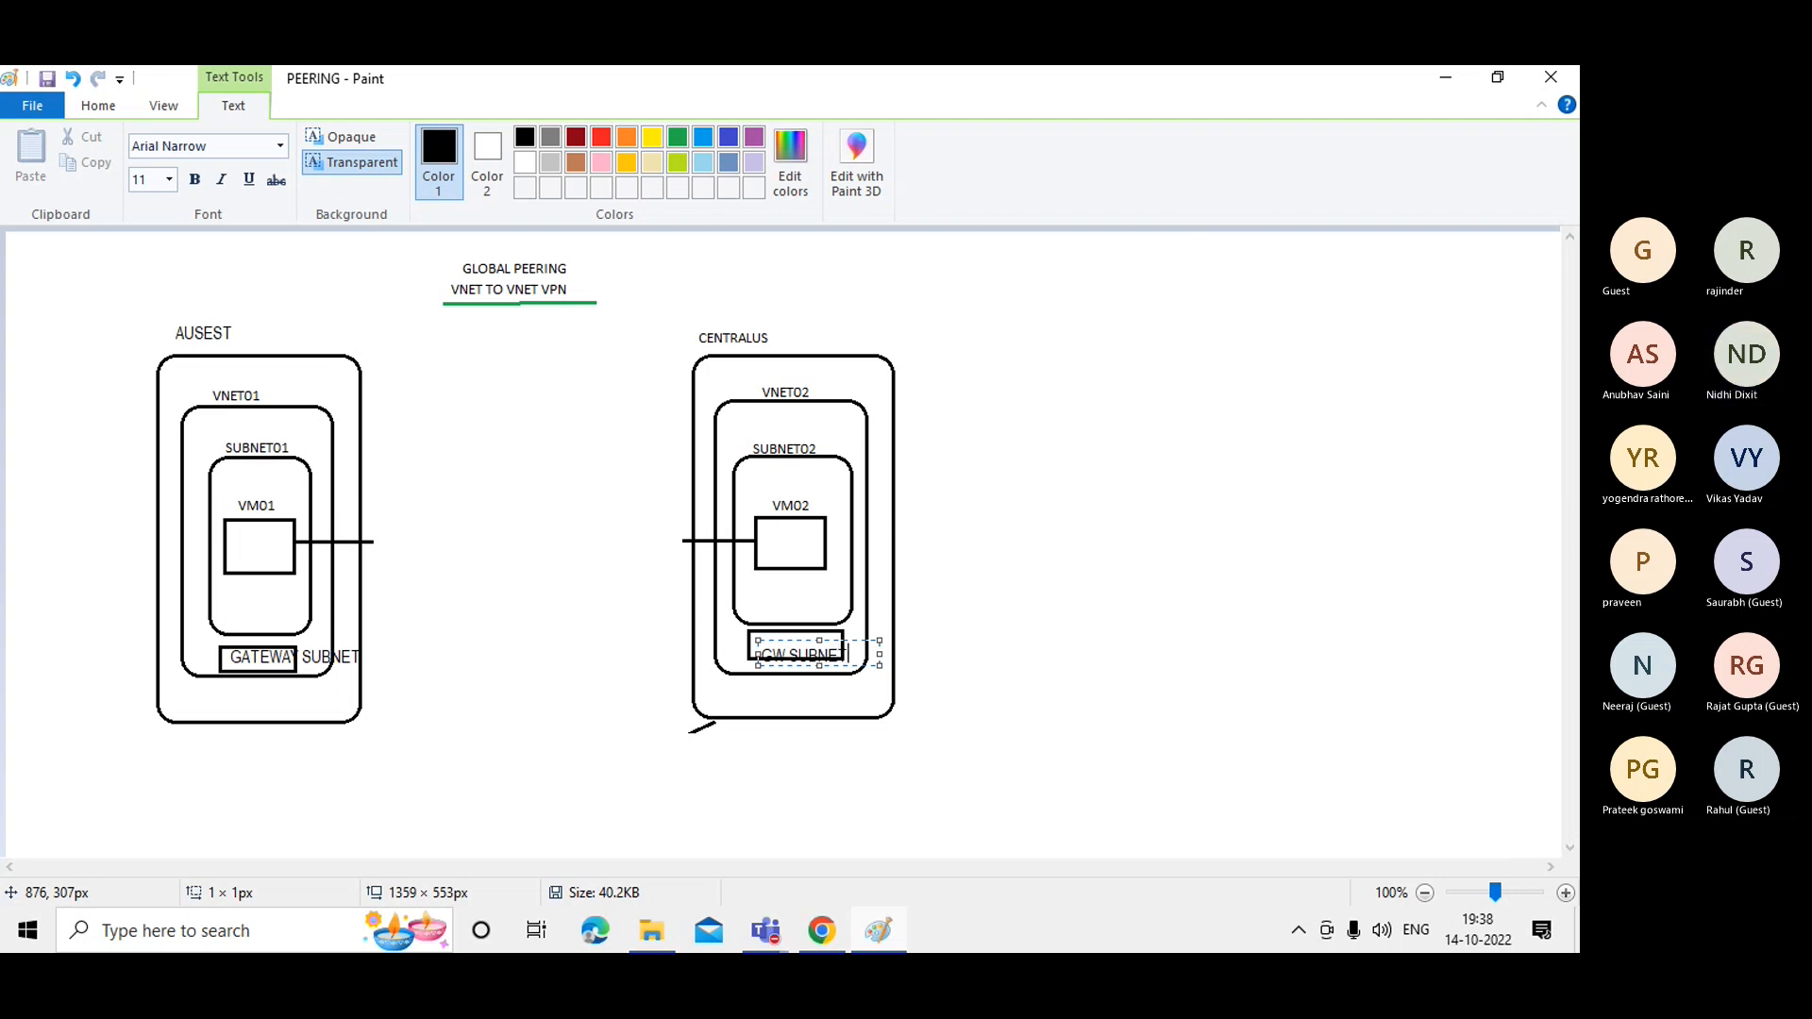
click(1028, 627)
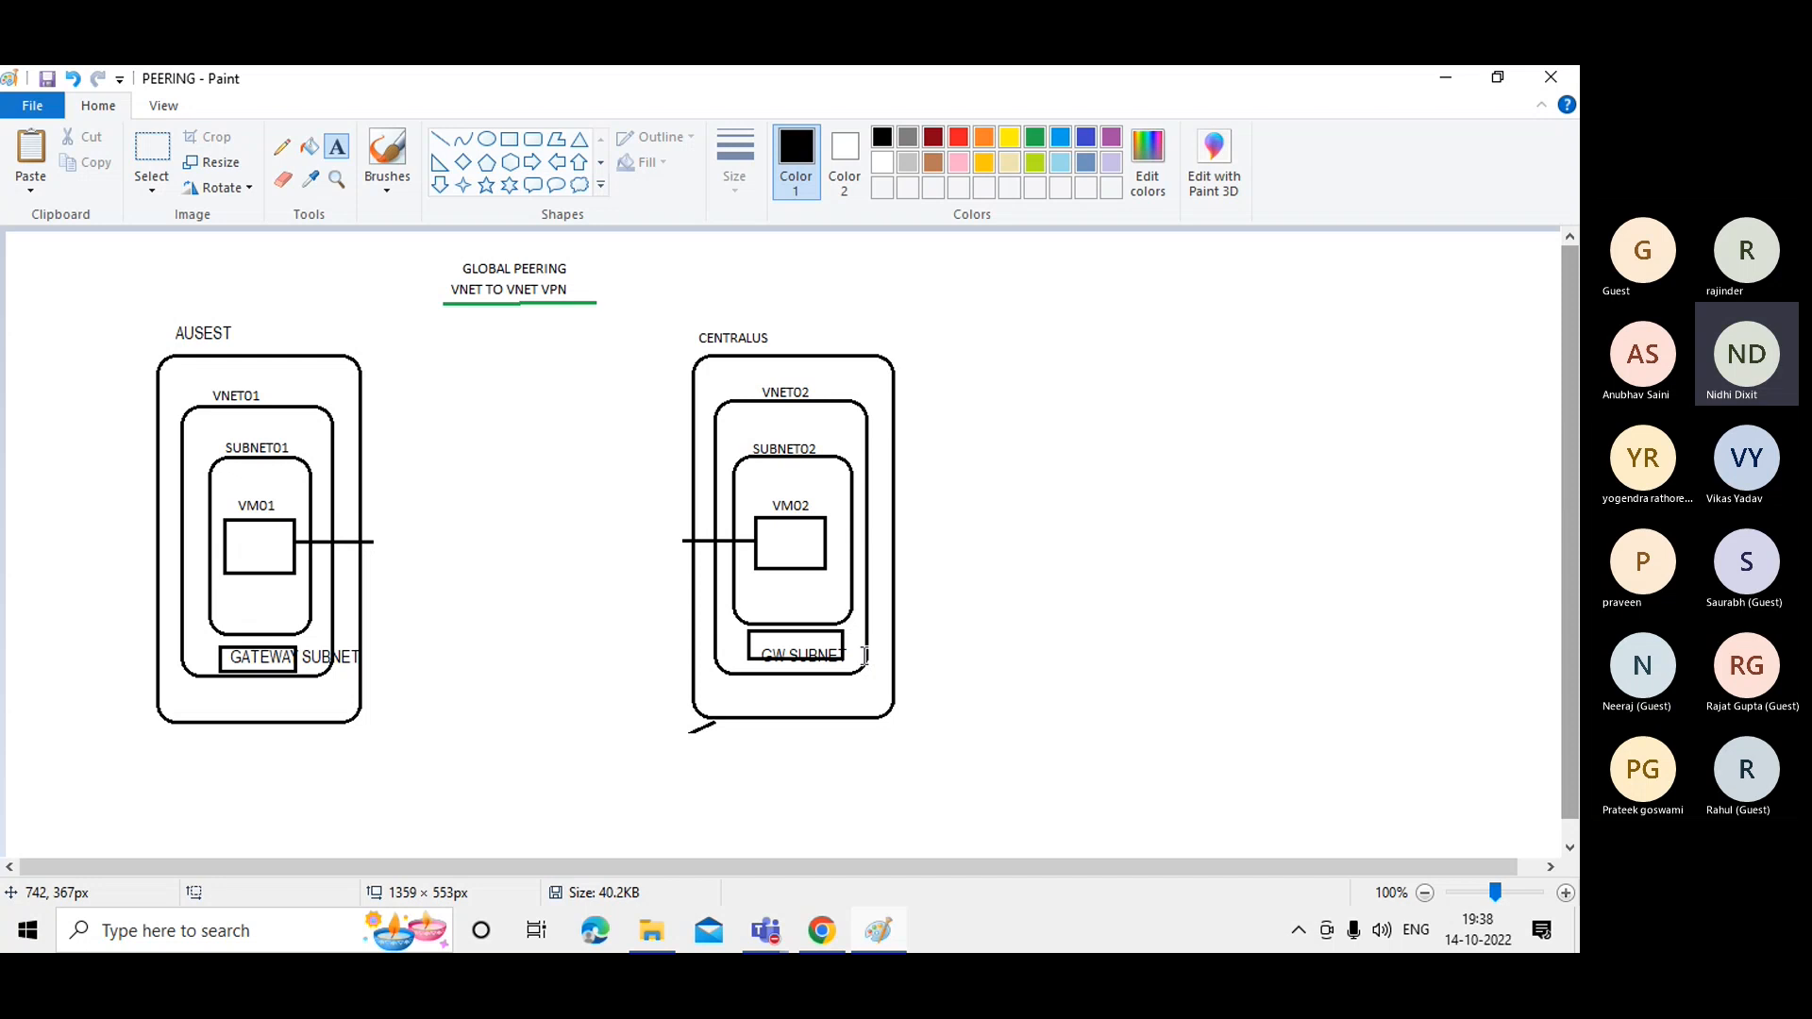
key(ctrl+z)
Label the rectangle below SUBNET02 GW SUBNET, starting the text at the rectangle's upper-left corner
click(337, 149)
click(750, 626)
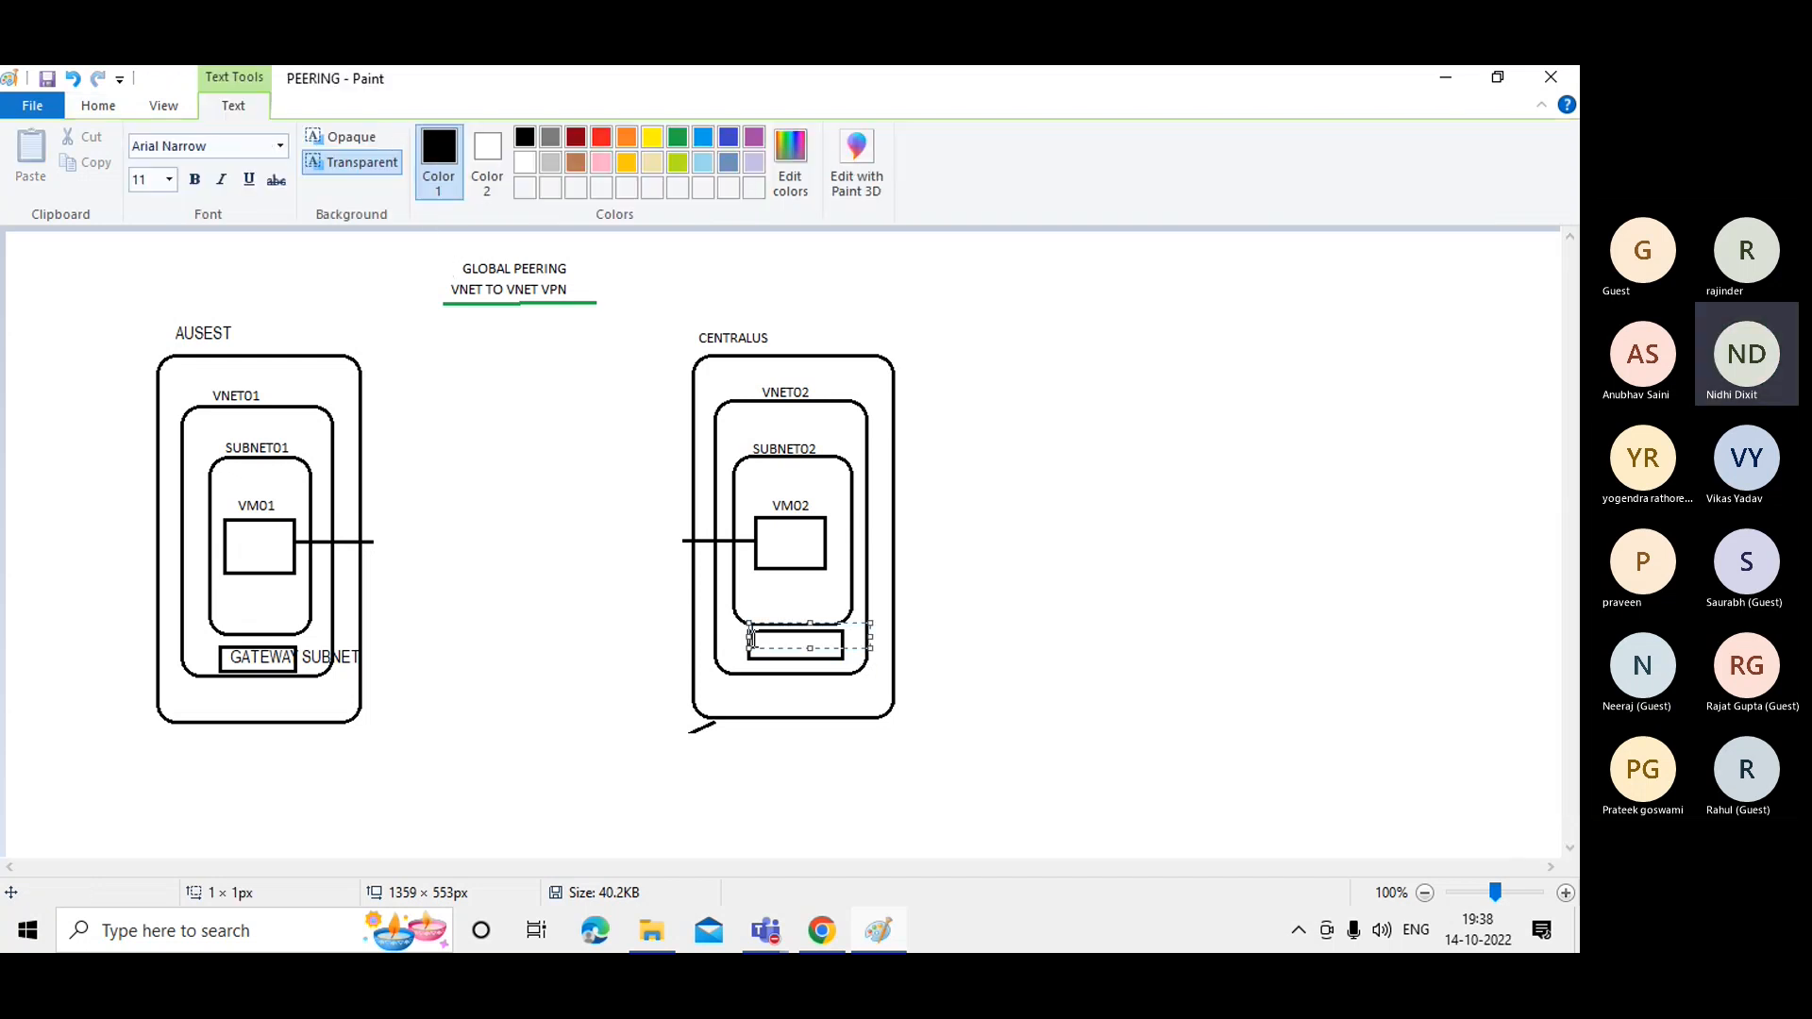
text(GW SUBNET)
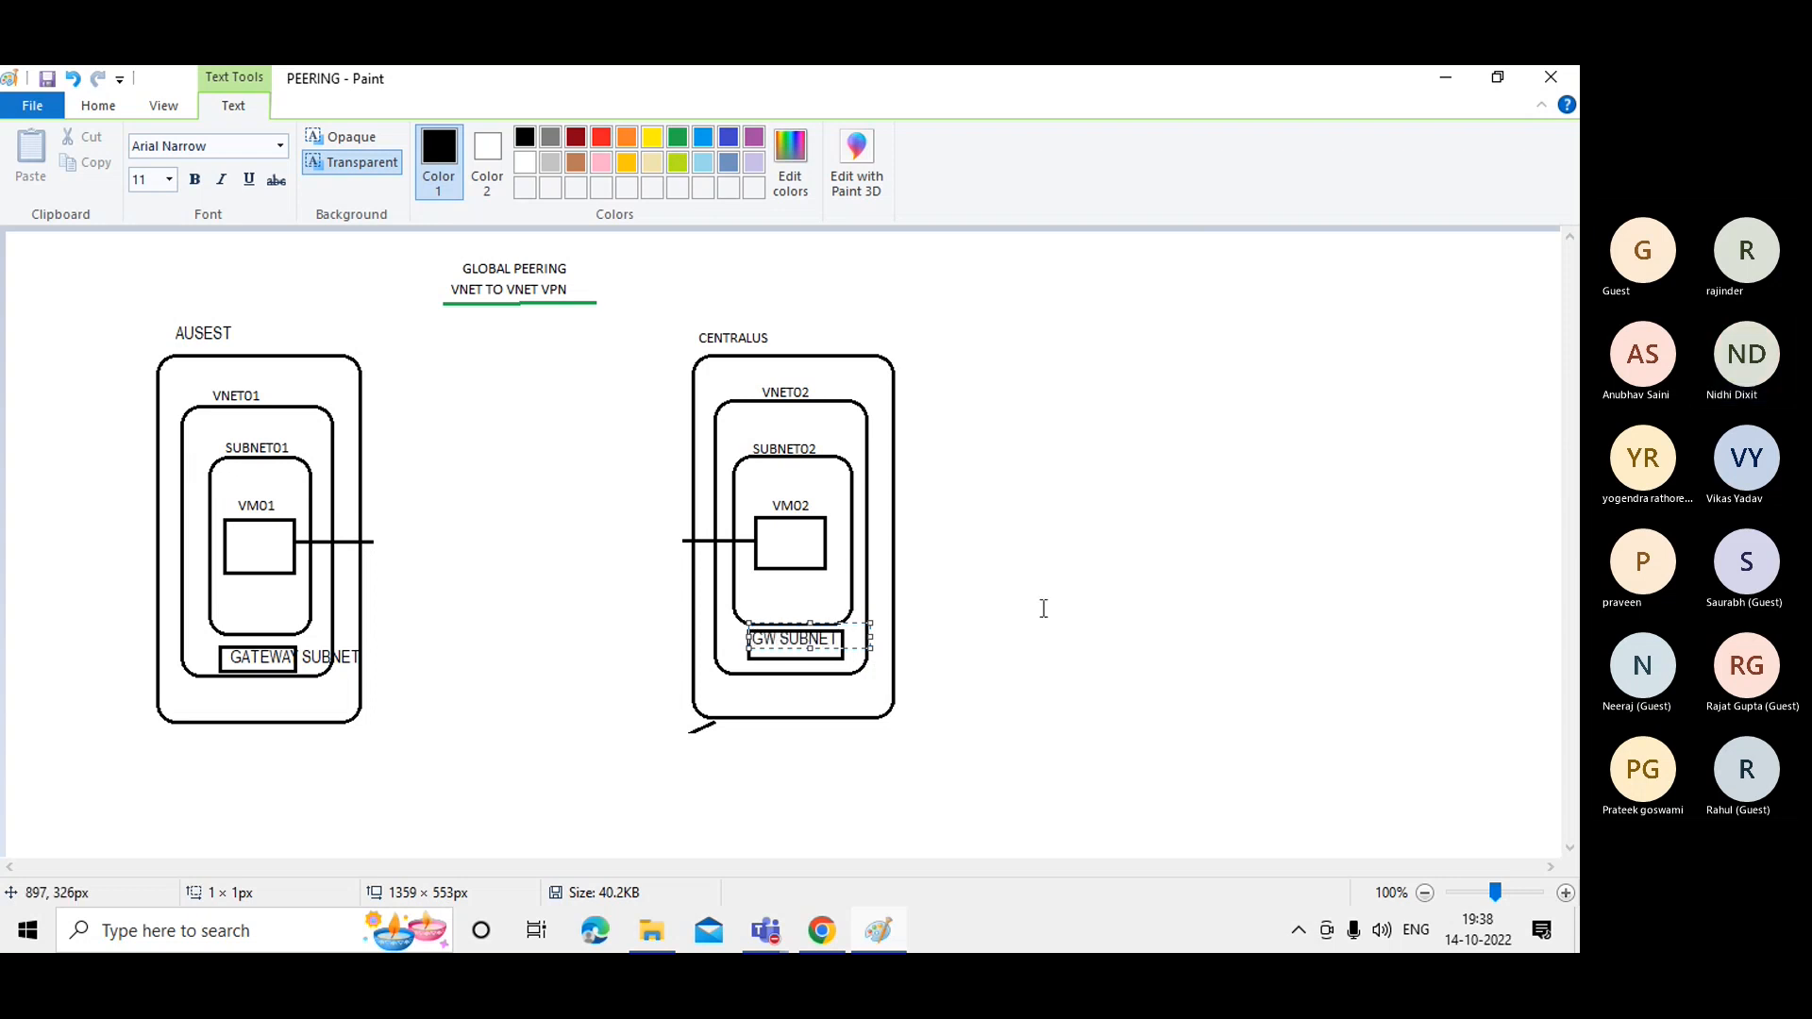
click(1044, 609)
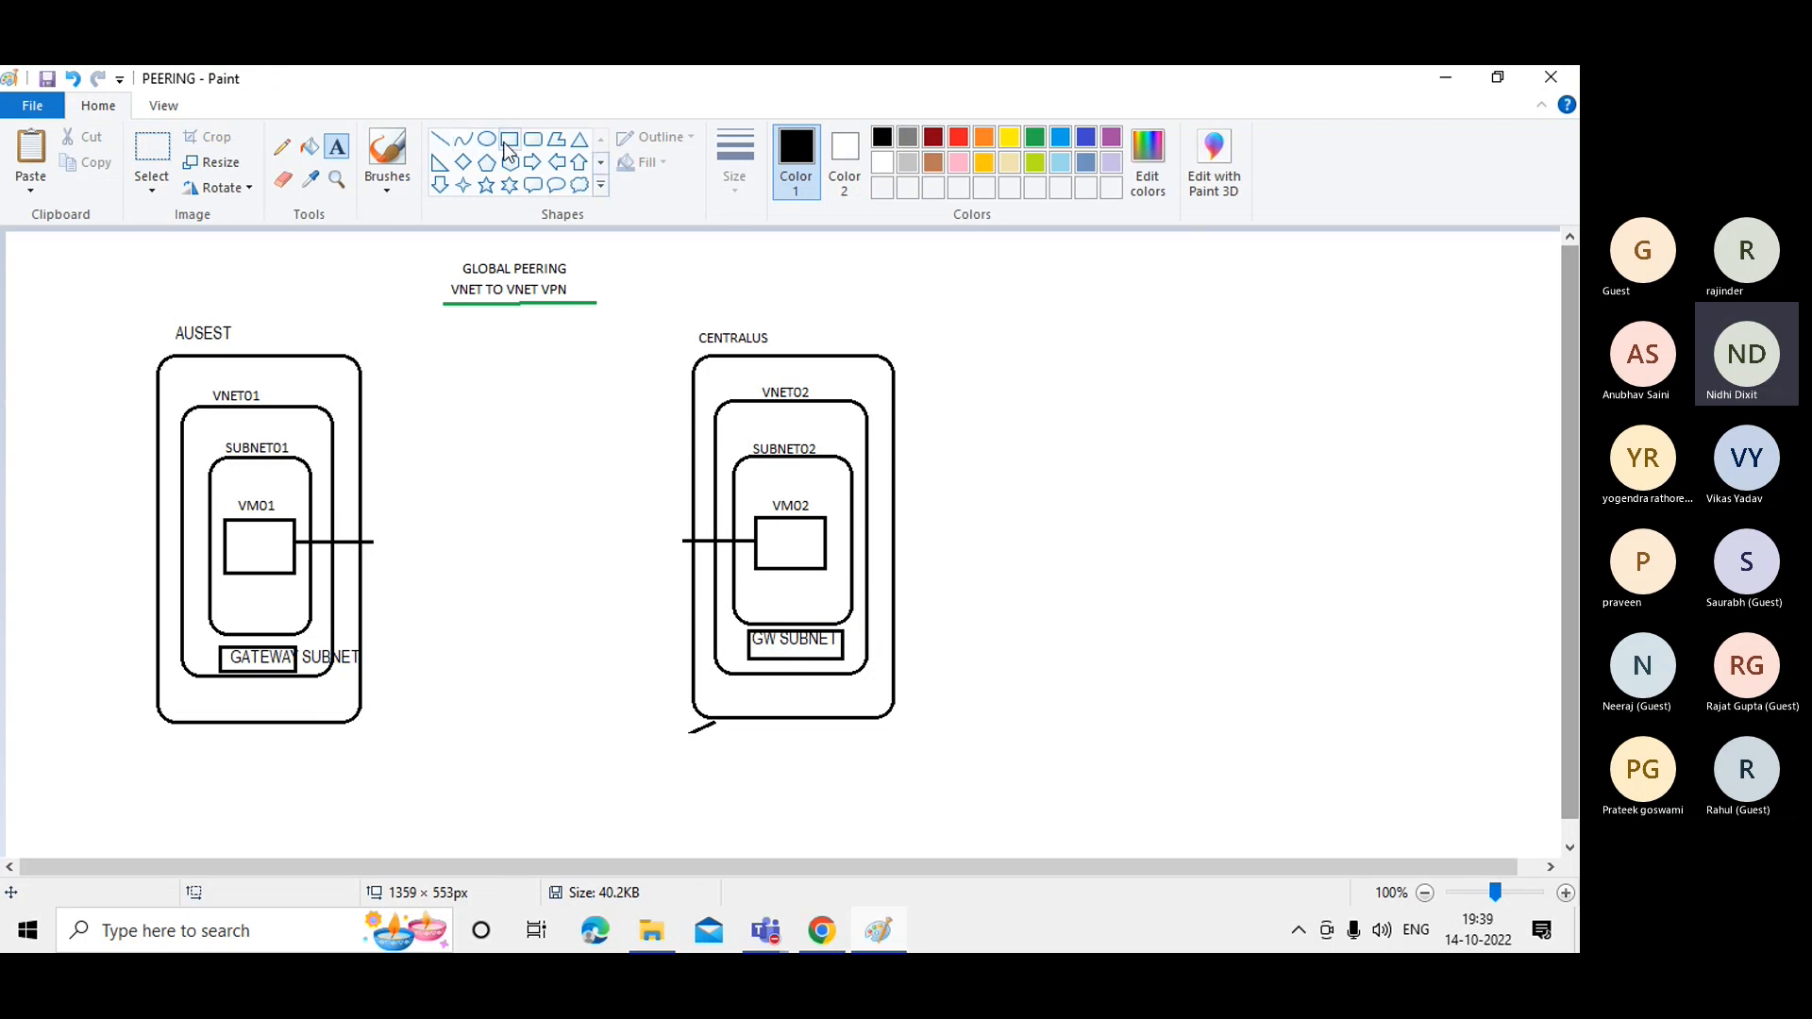
Draw short black lines linking VM02 and VM01 to their subnet borders, and each subnet border to its gateway subnet box
click(440, 142)
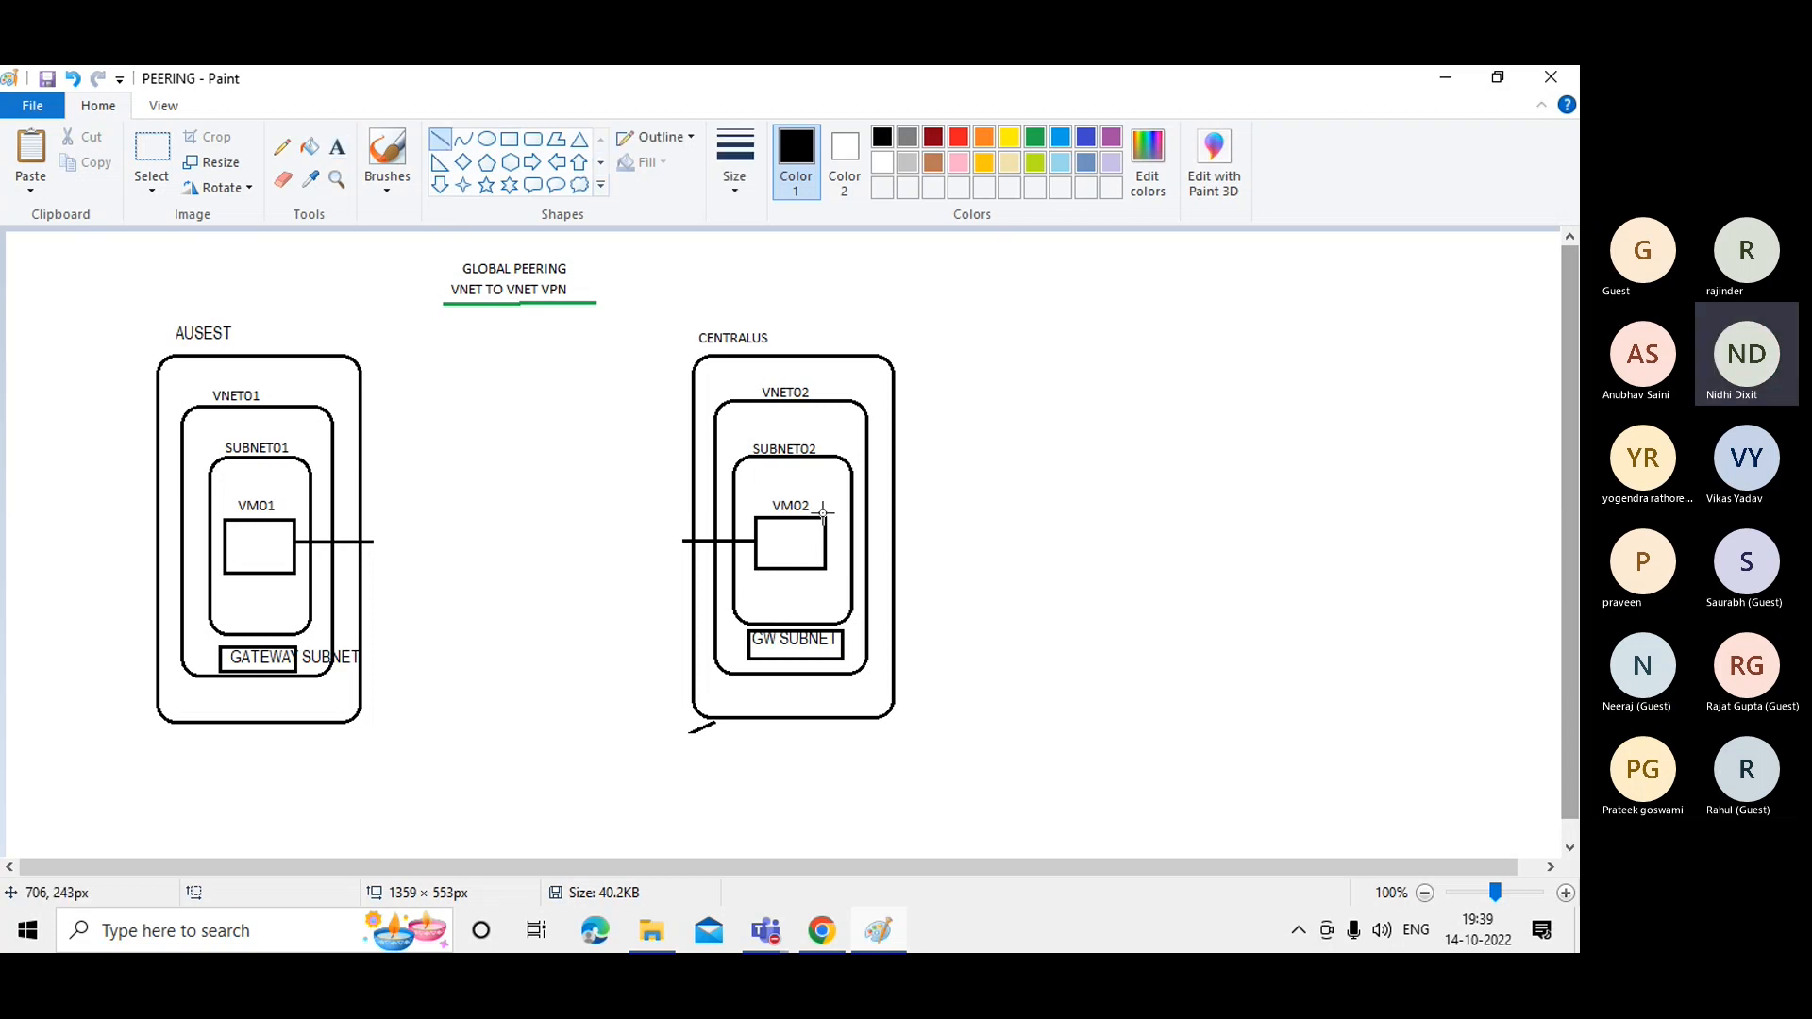
drag(823, 513, 853, 484)
drag(845, 620, 840, 646)
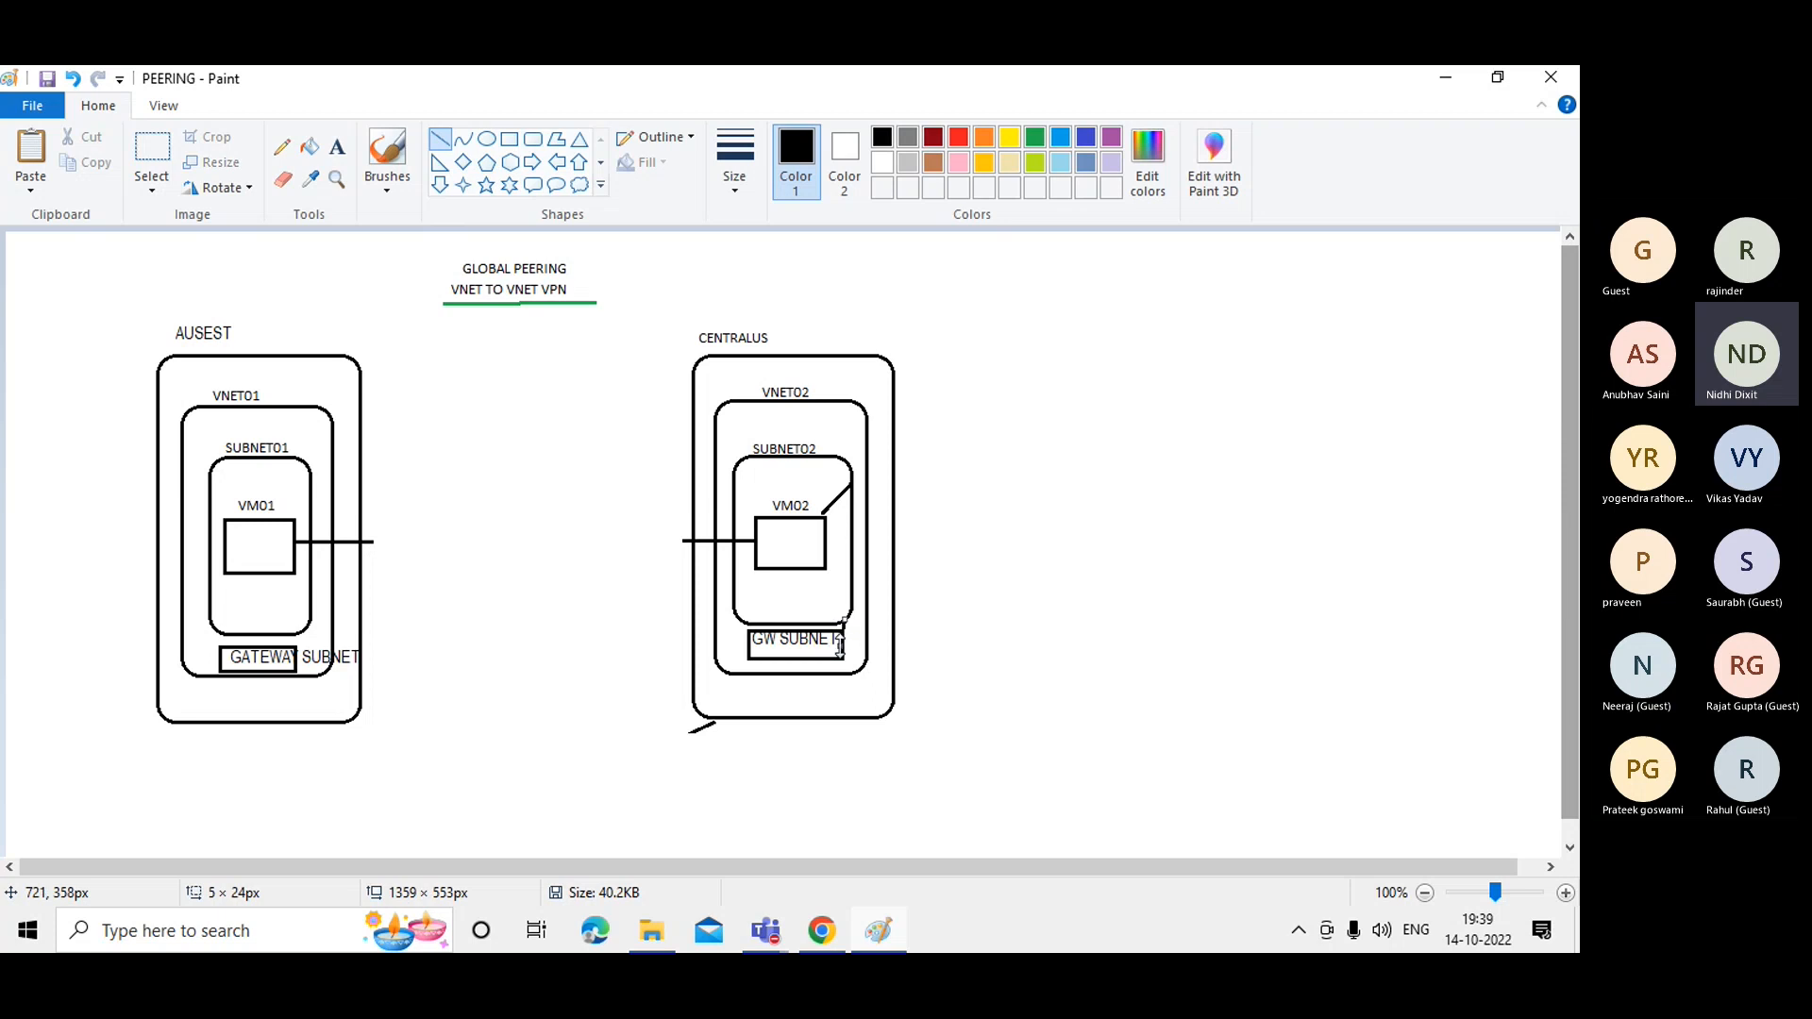
click(840, 623)
drag(207, 488, 223, 514)
drag(213, 625, 223, 645)
click(570, 622)
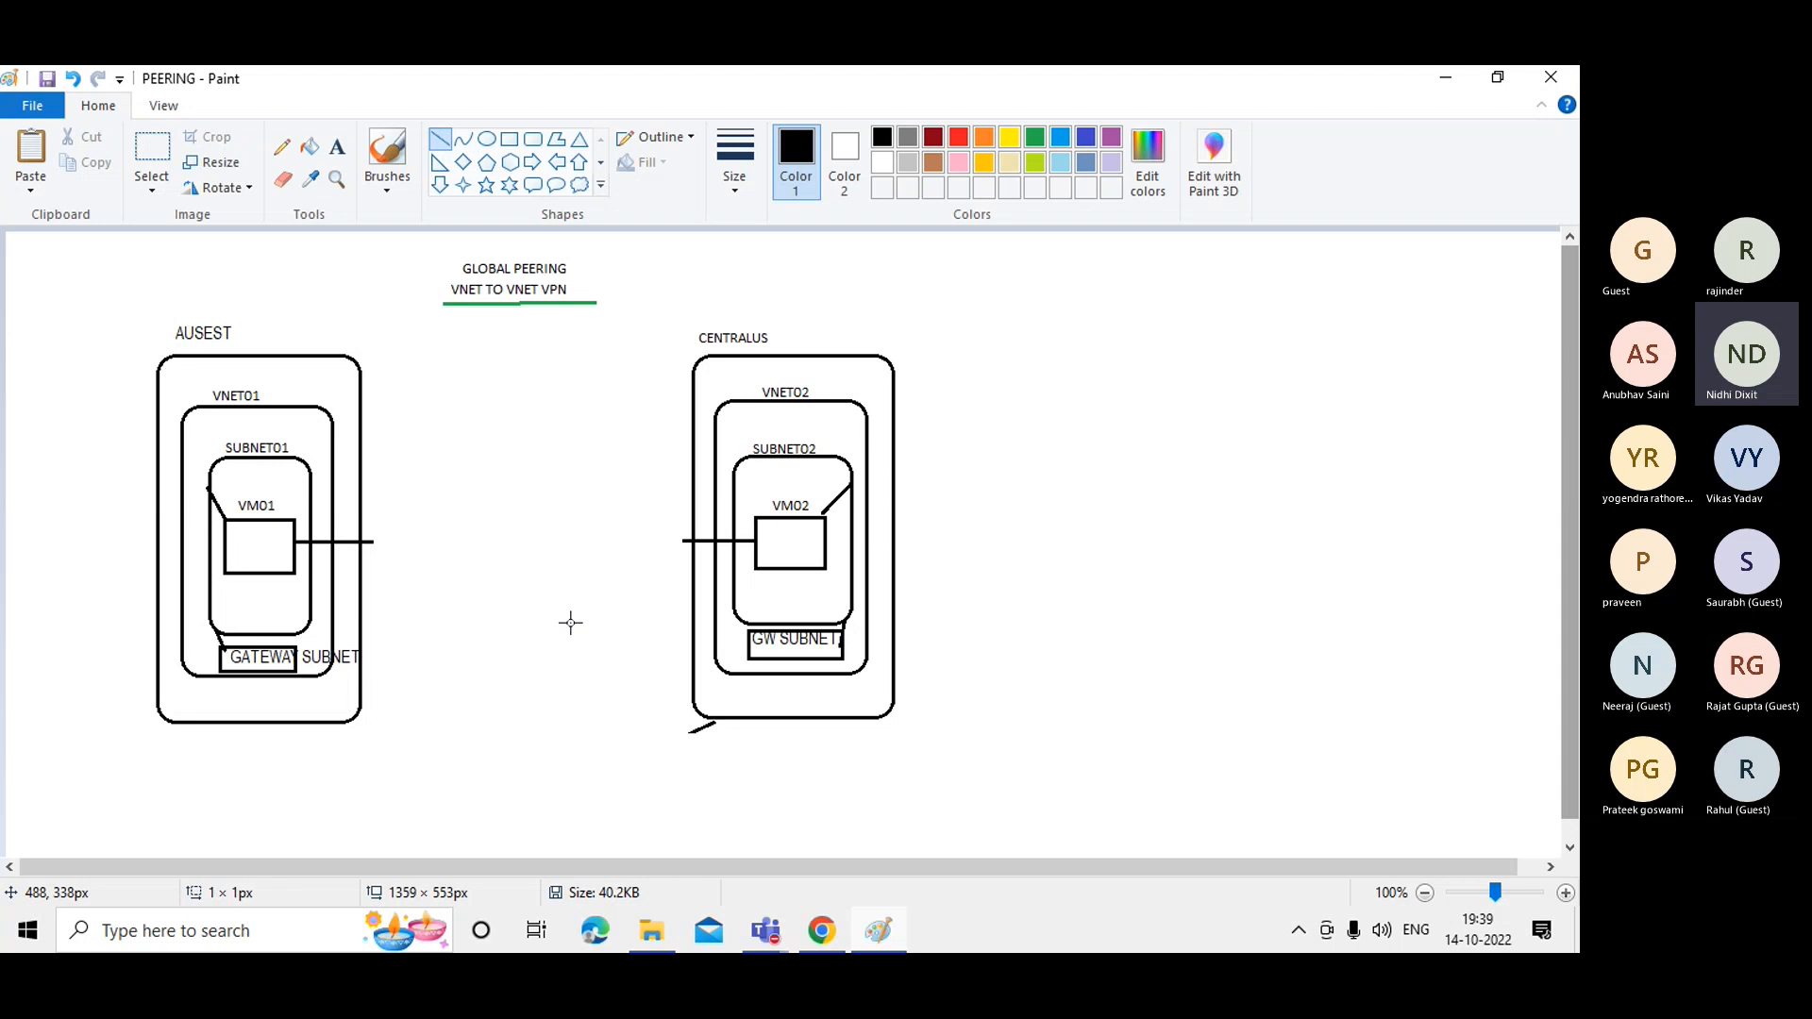
Draw two upright rectangles in the gap between the regions, one about 78 × 121 px beside AUSEST and a similar one beside CENTRALUS
click(501, 145)
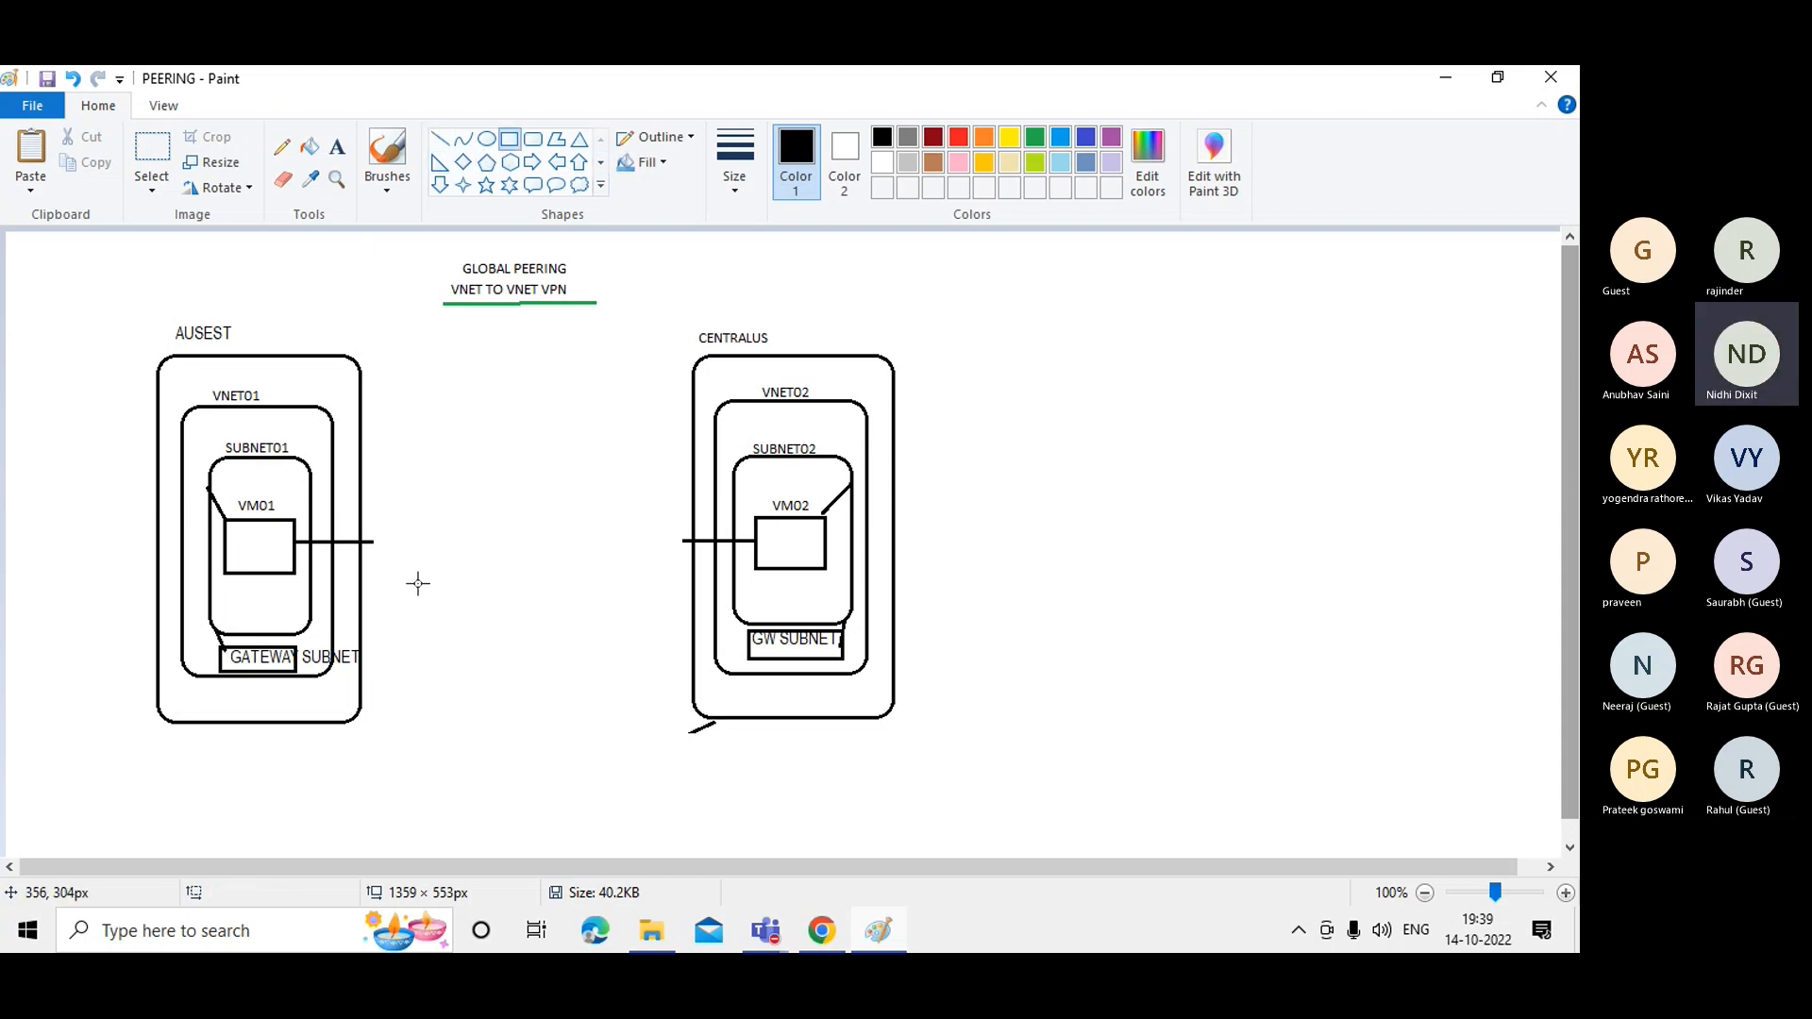
drag(381, 582, 472, 721)
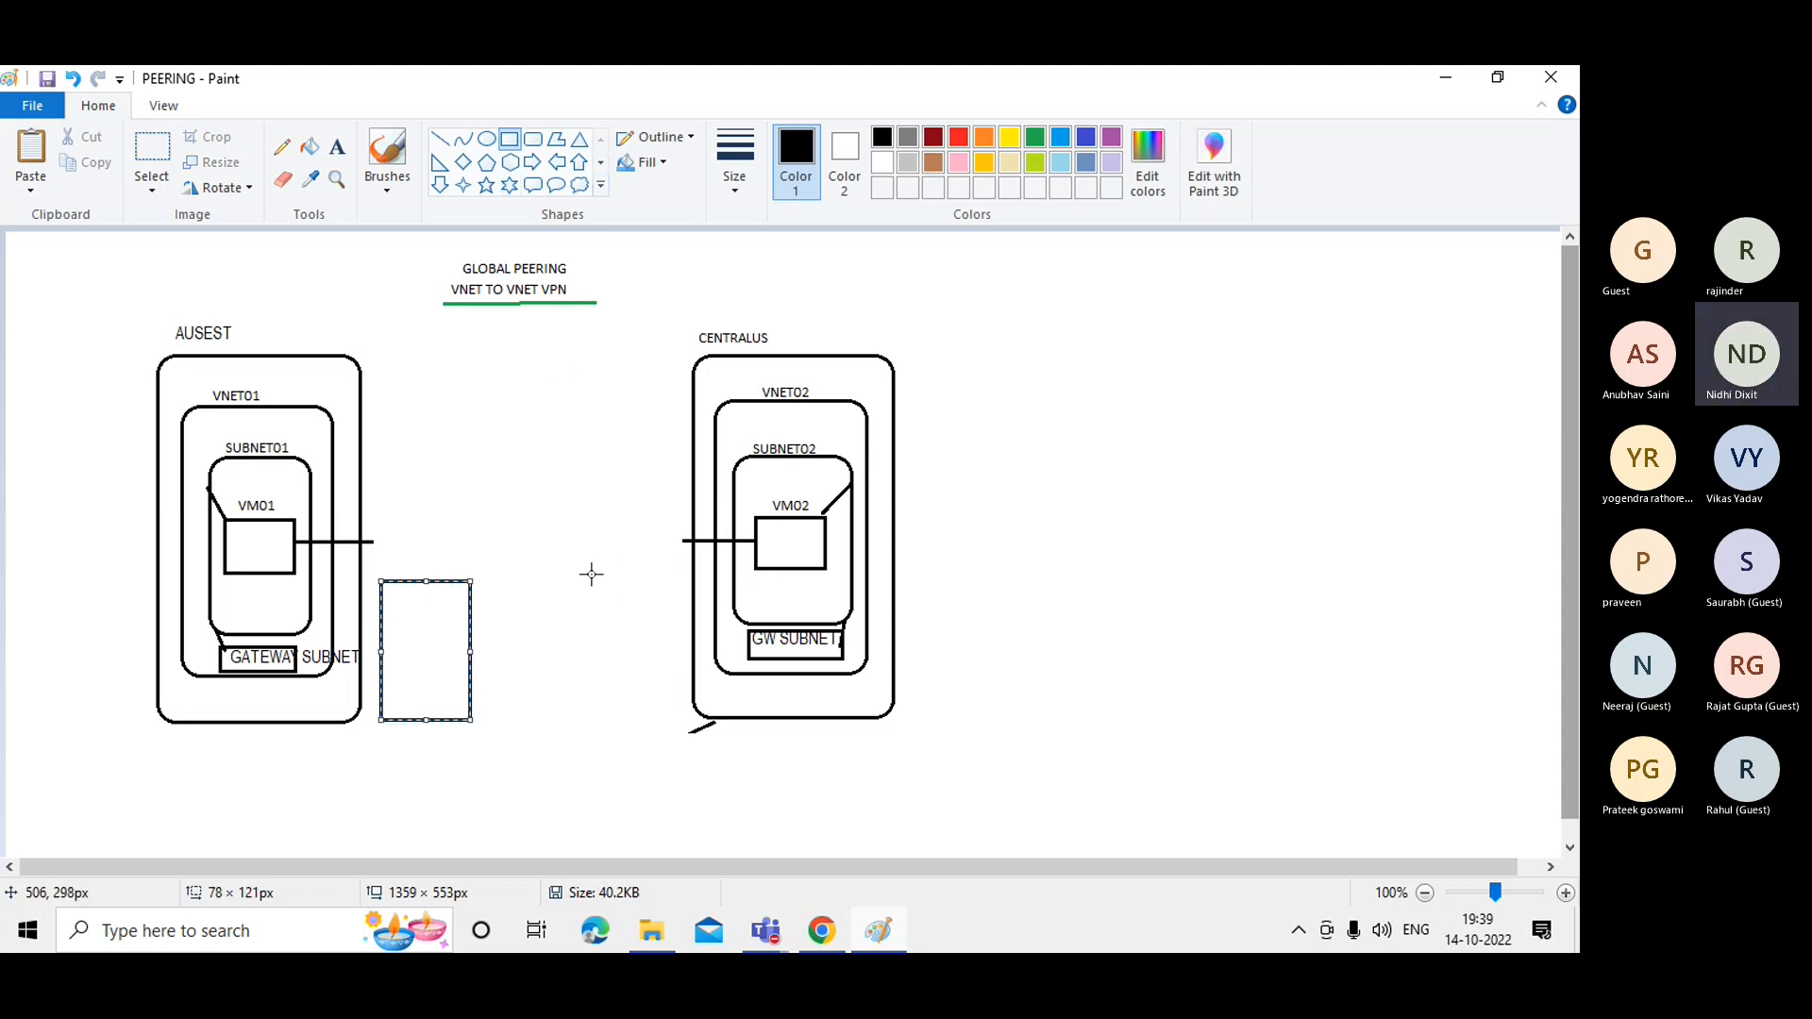
drag(586, 573, 673, 721)
click(983, 681)
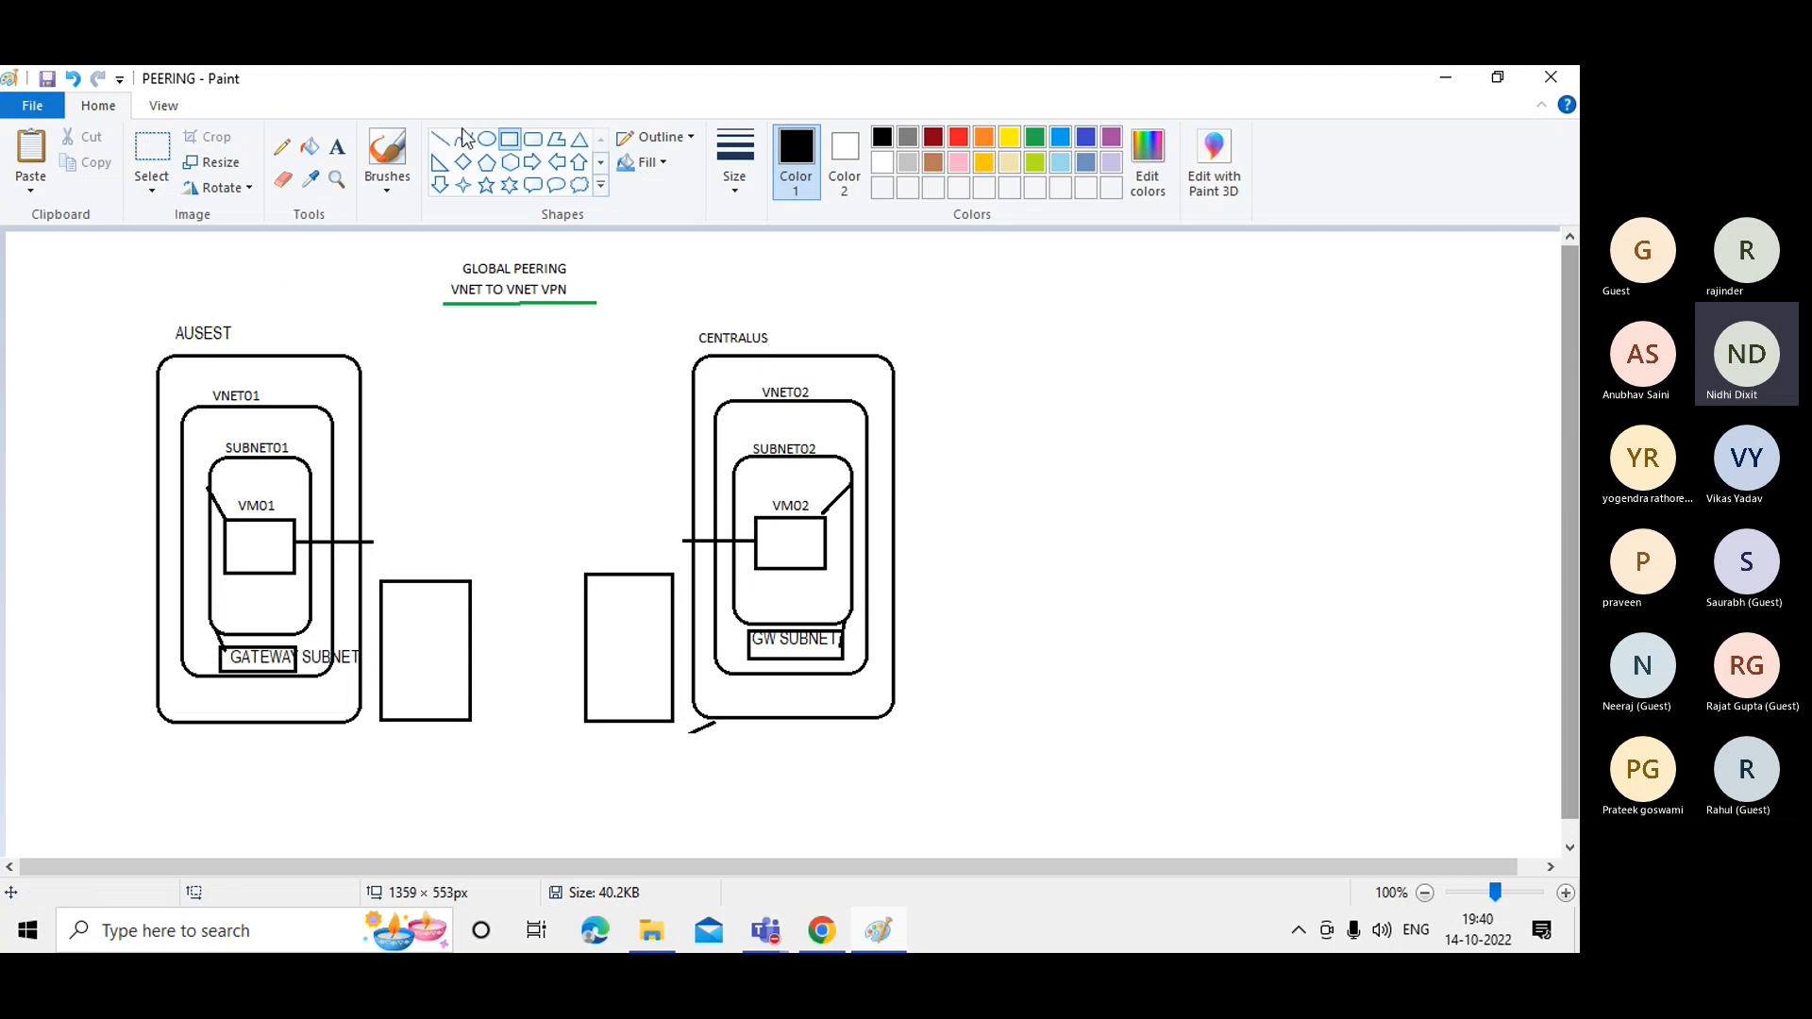
Label the upright rectangle beside AUSEST VNG01 and the one beside CENTRALUS VNG02
click(337, 146)
click(394, 629)
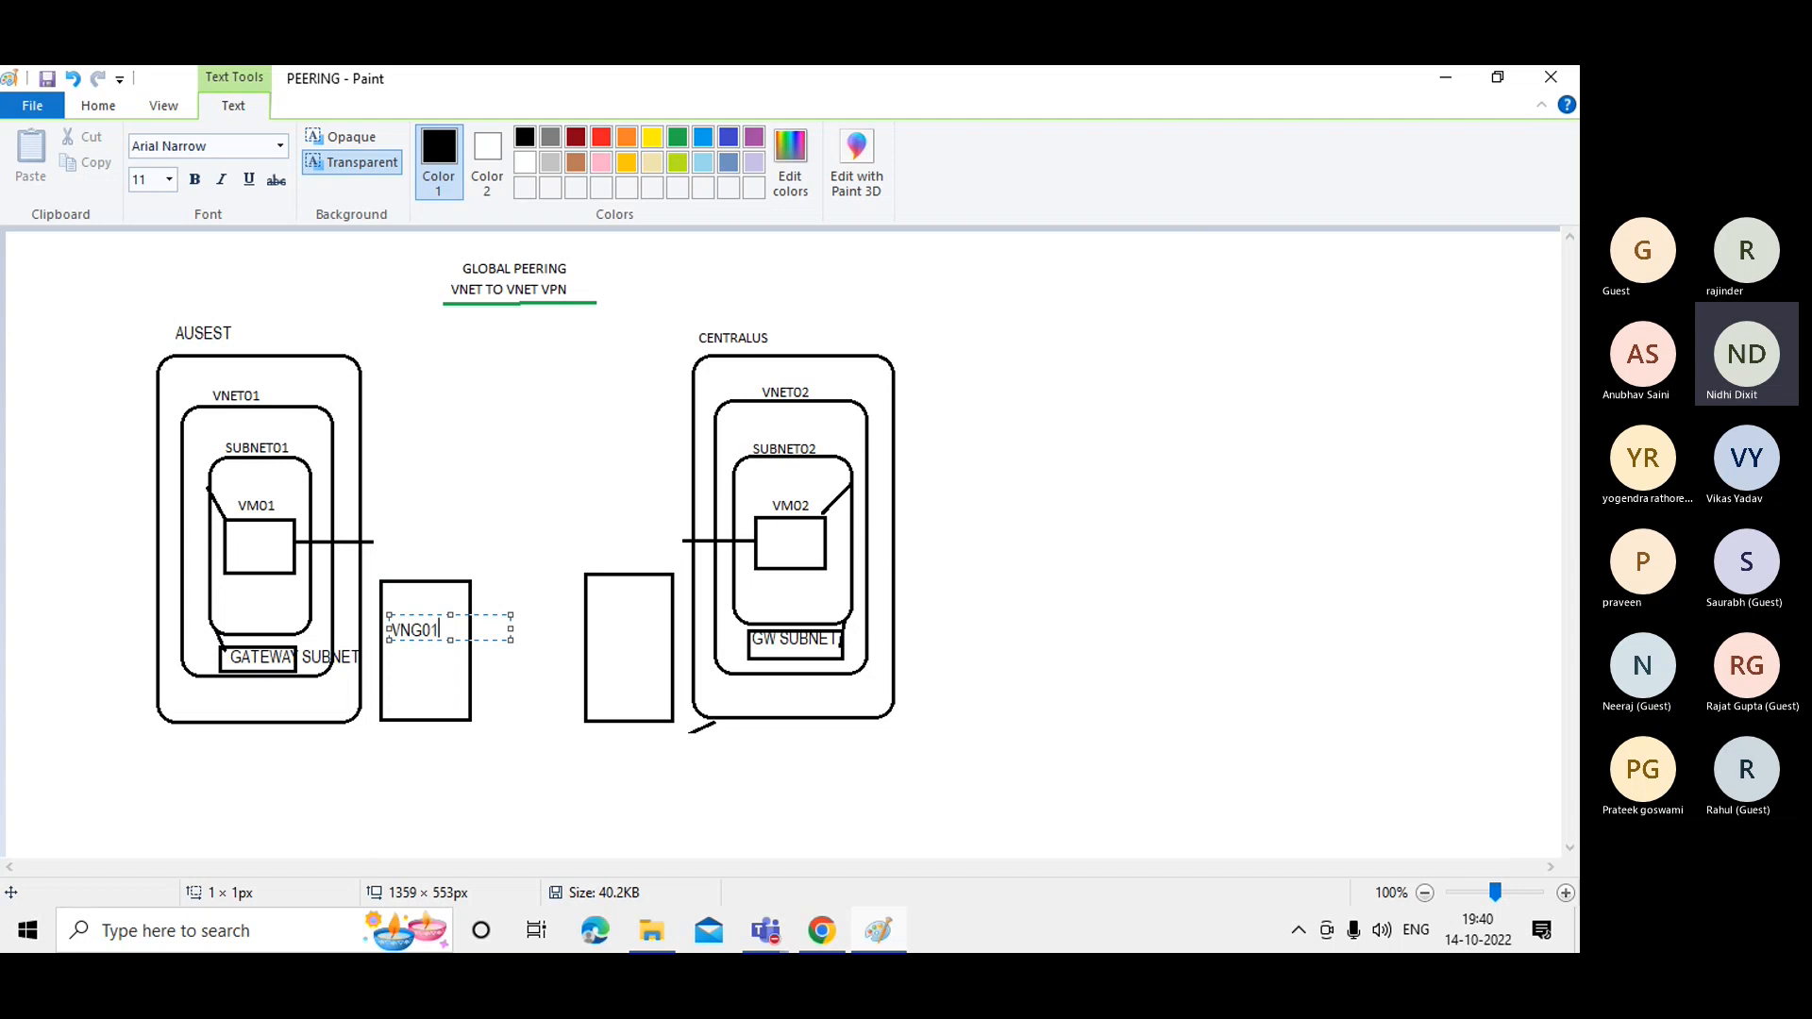
click(595, 634)
click(595, 635)
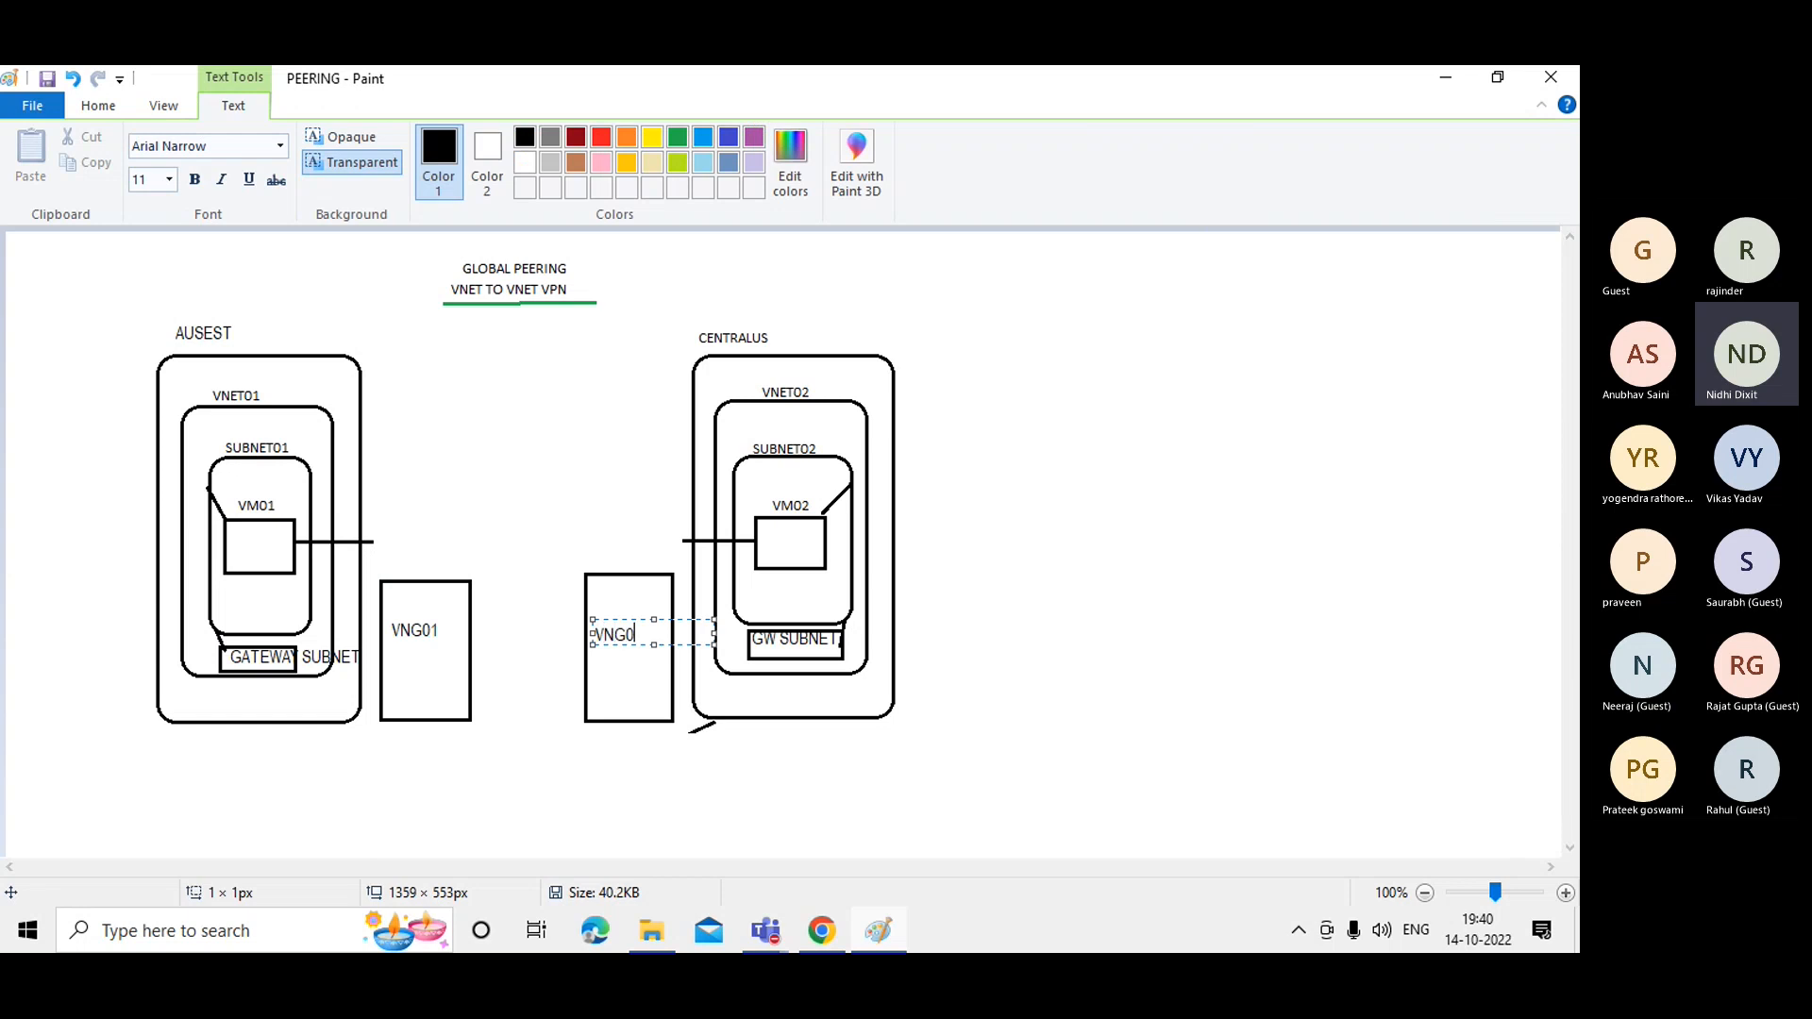
click(394, 659)
Add the text /VPN01 below VNG01 and /VPN02 below VNG02
click(394, 659)
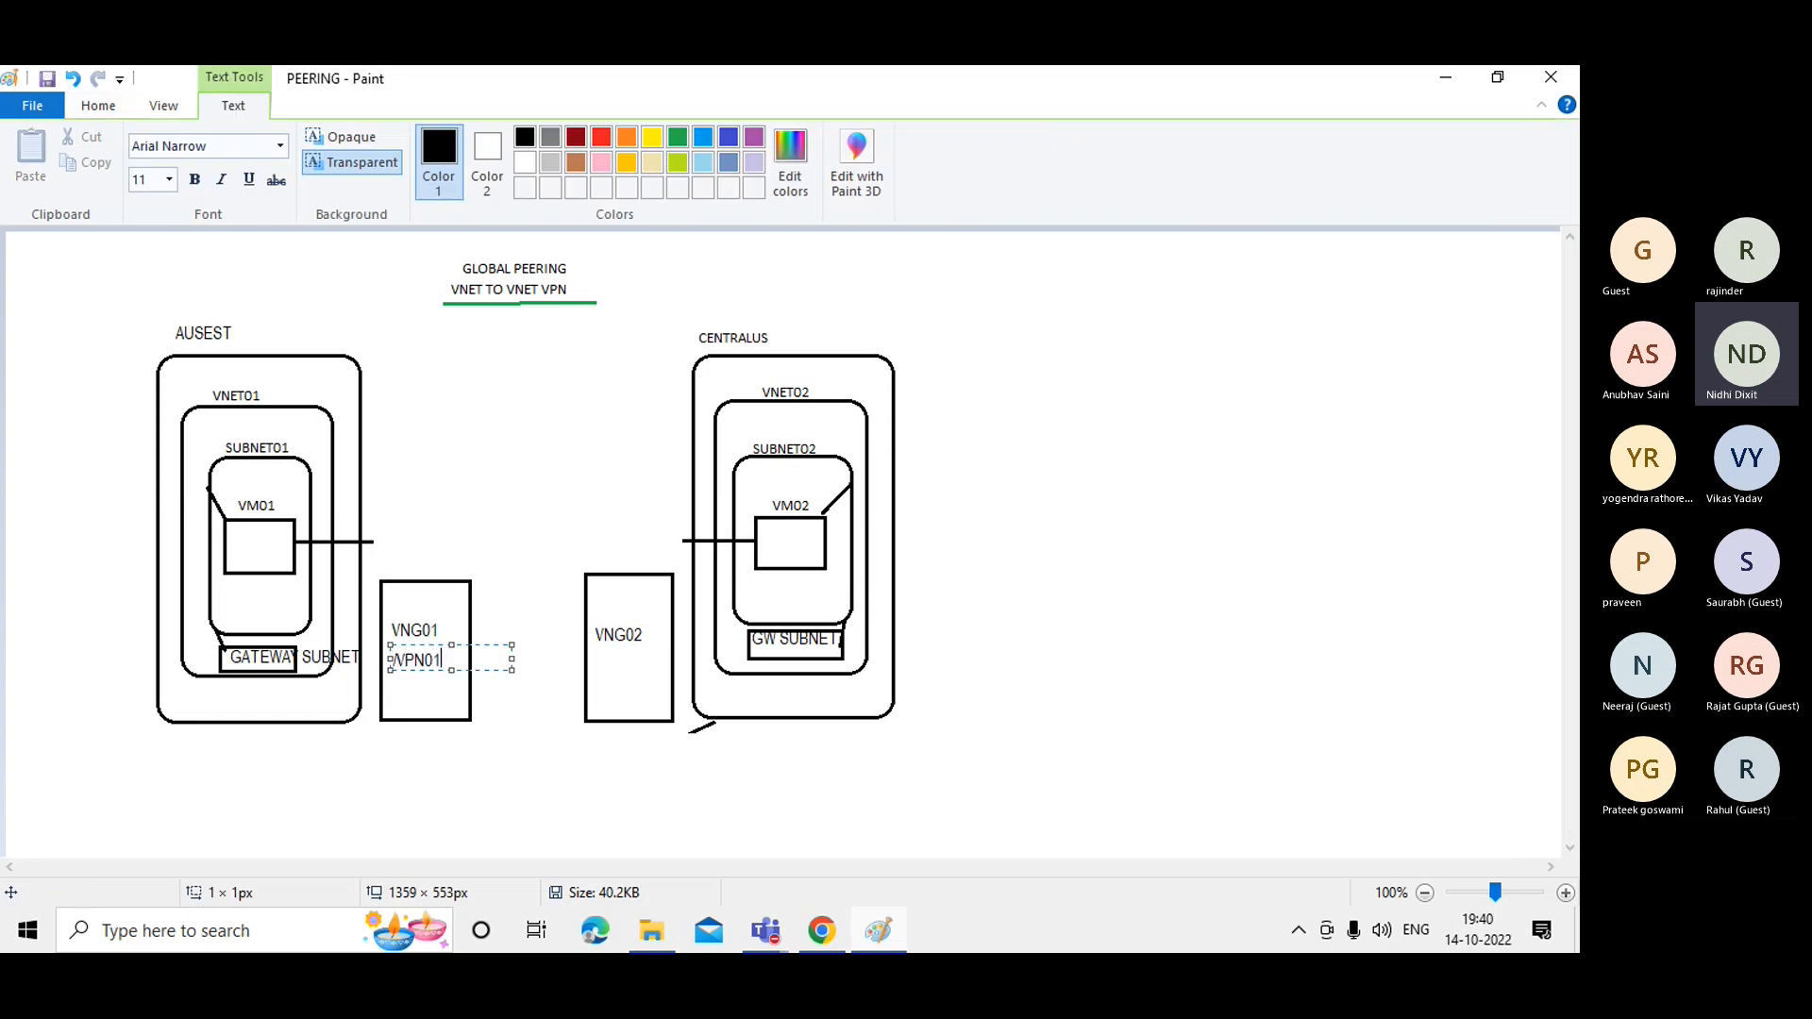
click(601, 663)
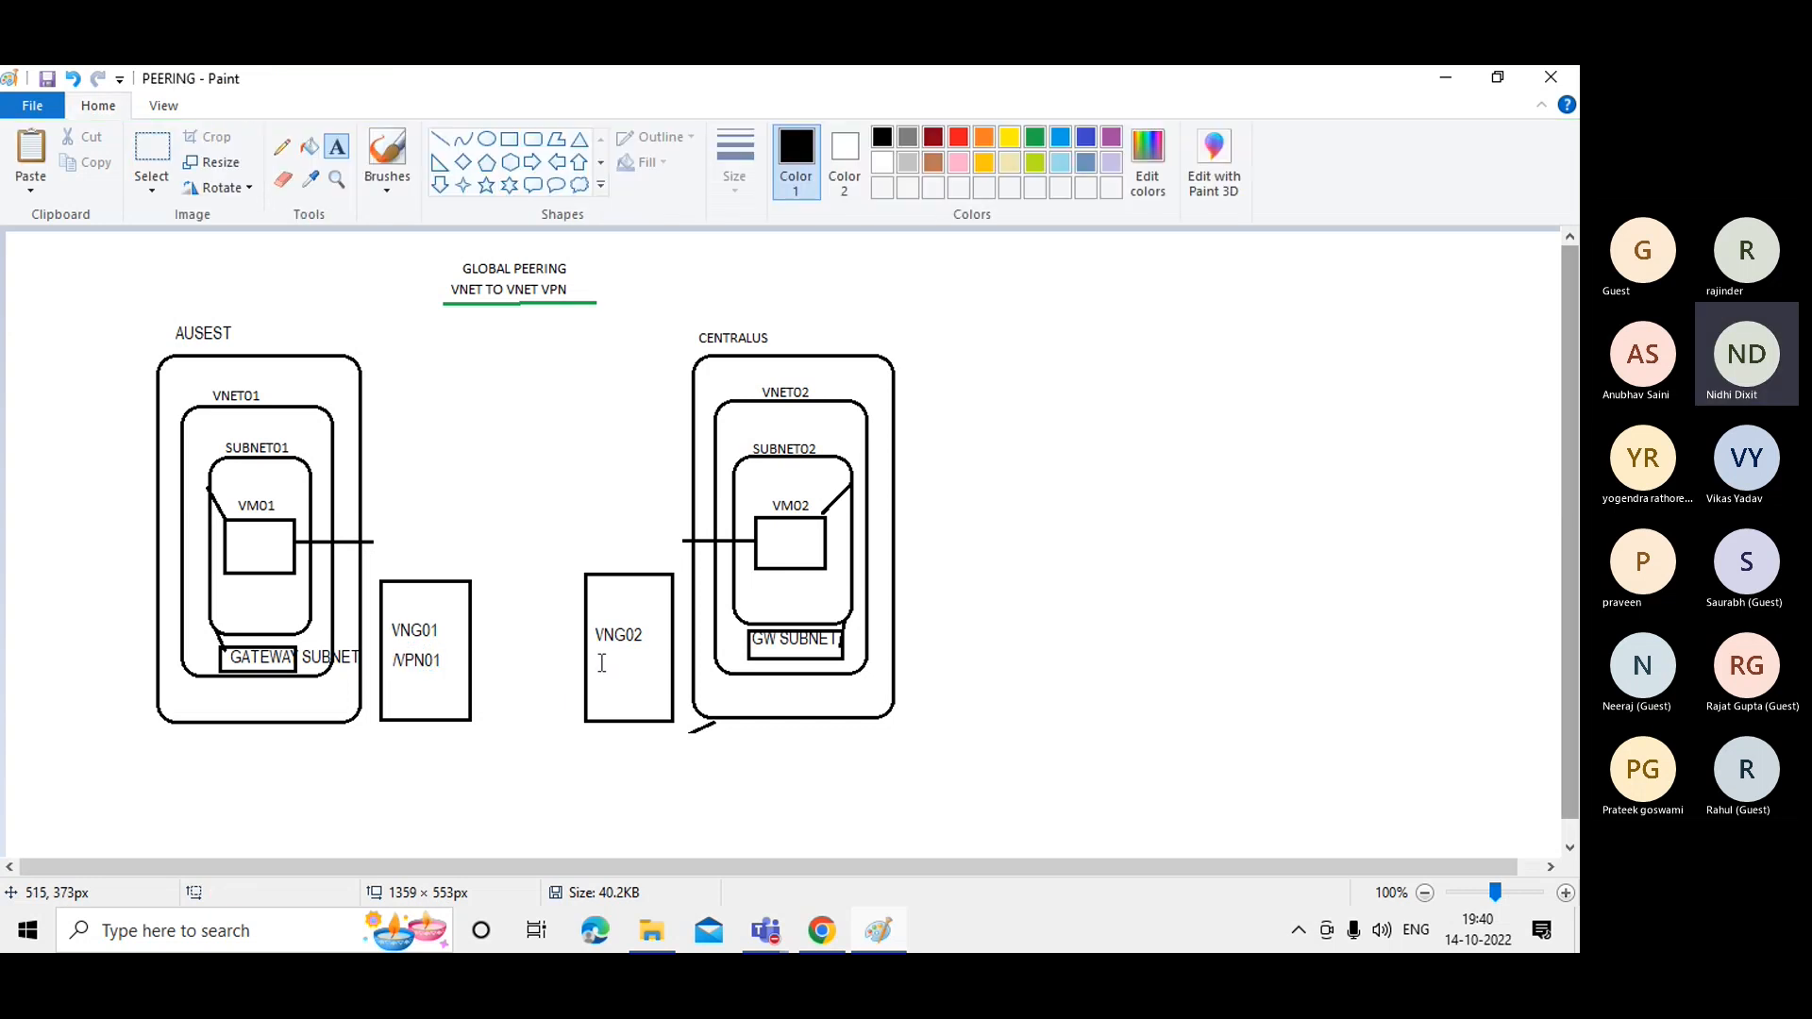
click(602, 664)
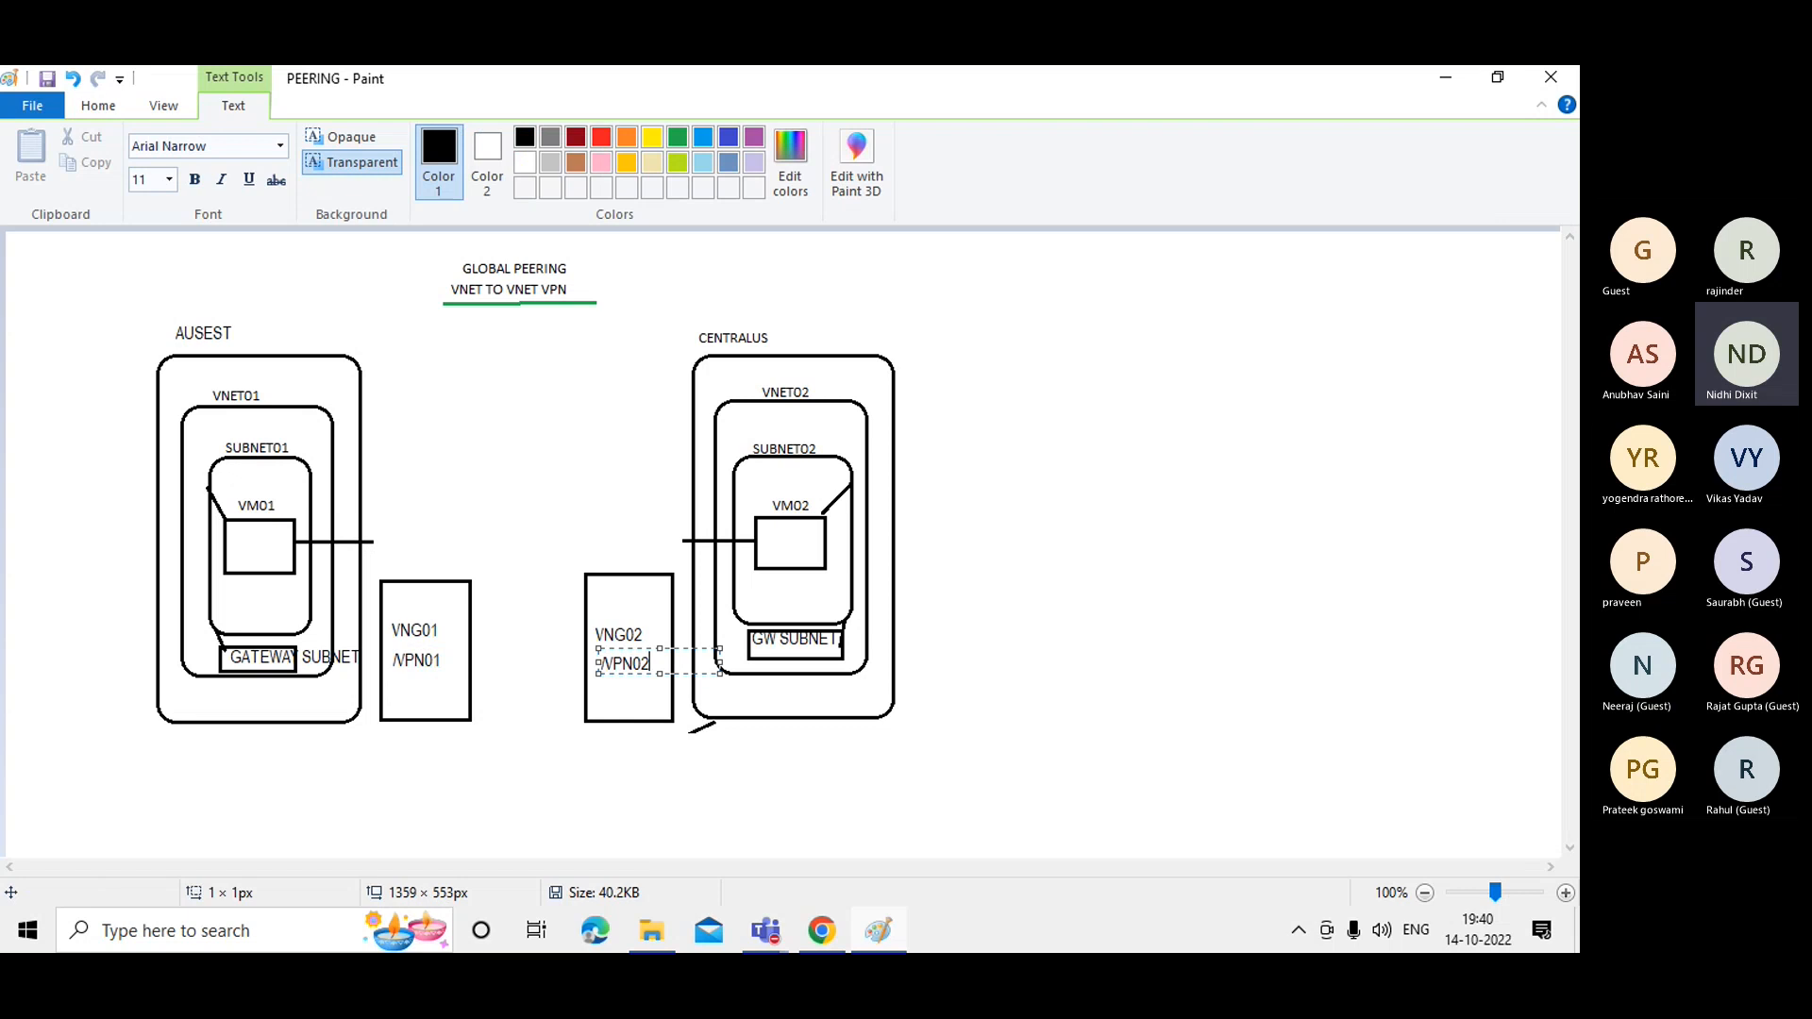
text(VPN02)
click(1016, 654)
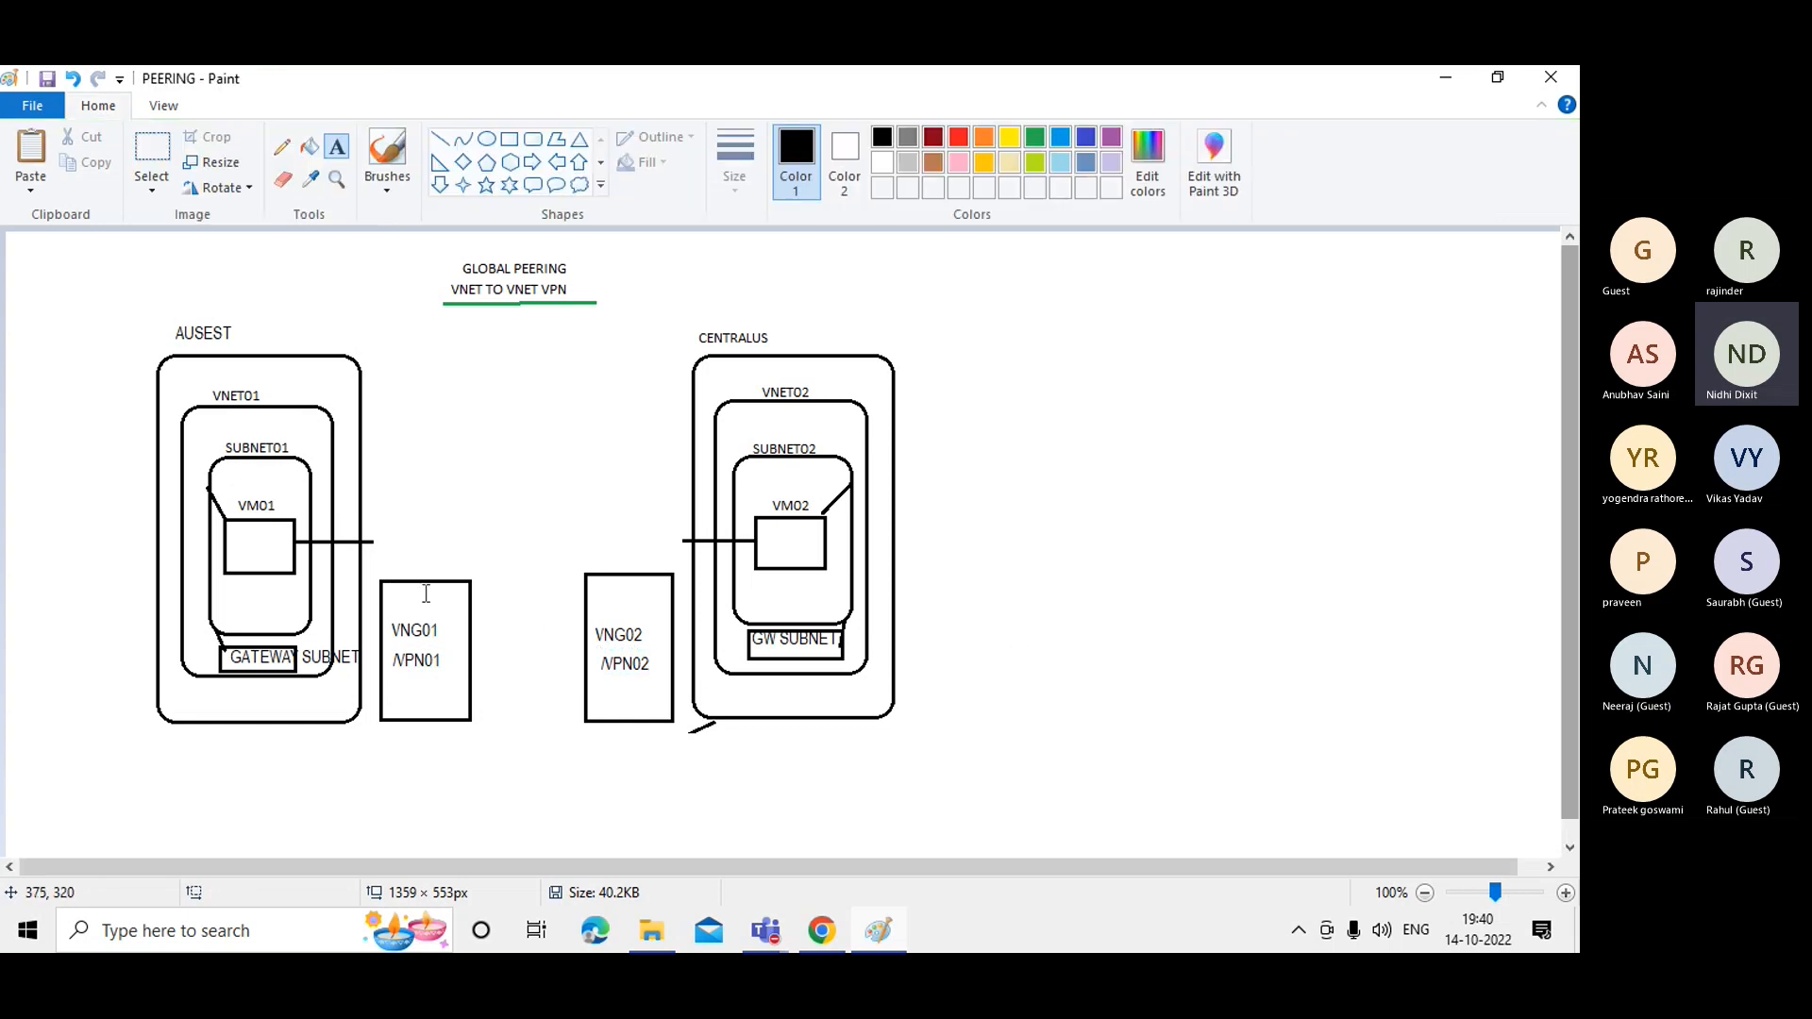
Draw connector lines from the GATEWAY SUBNET box to the VNG01 rectangle and from the GW SUBNET box to the VNG02 rectangle
click(439, 139)
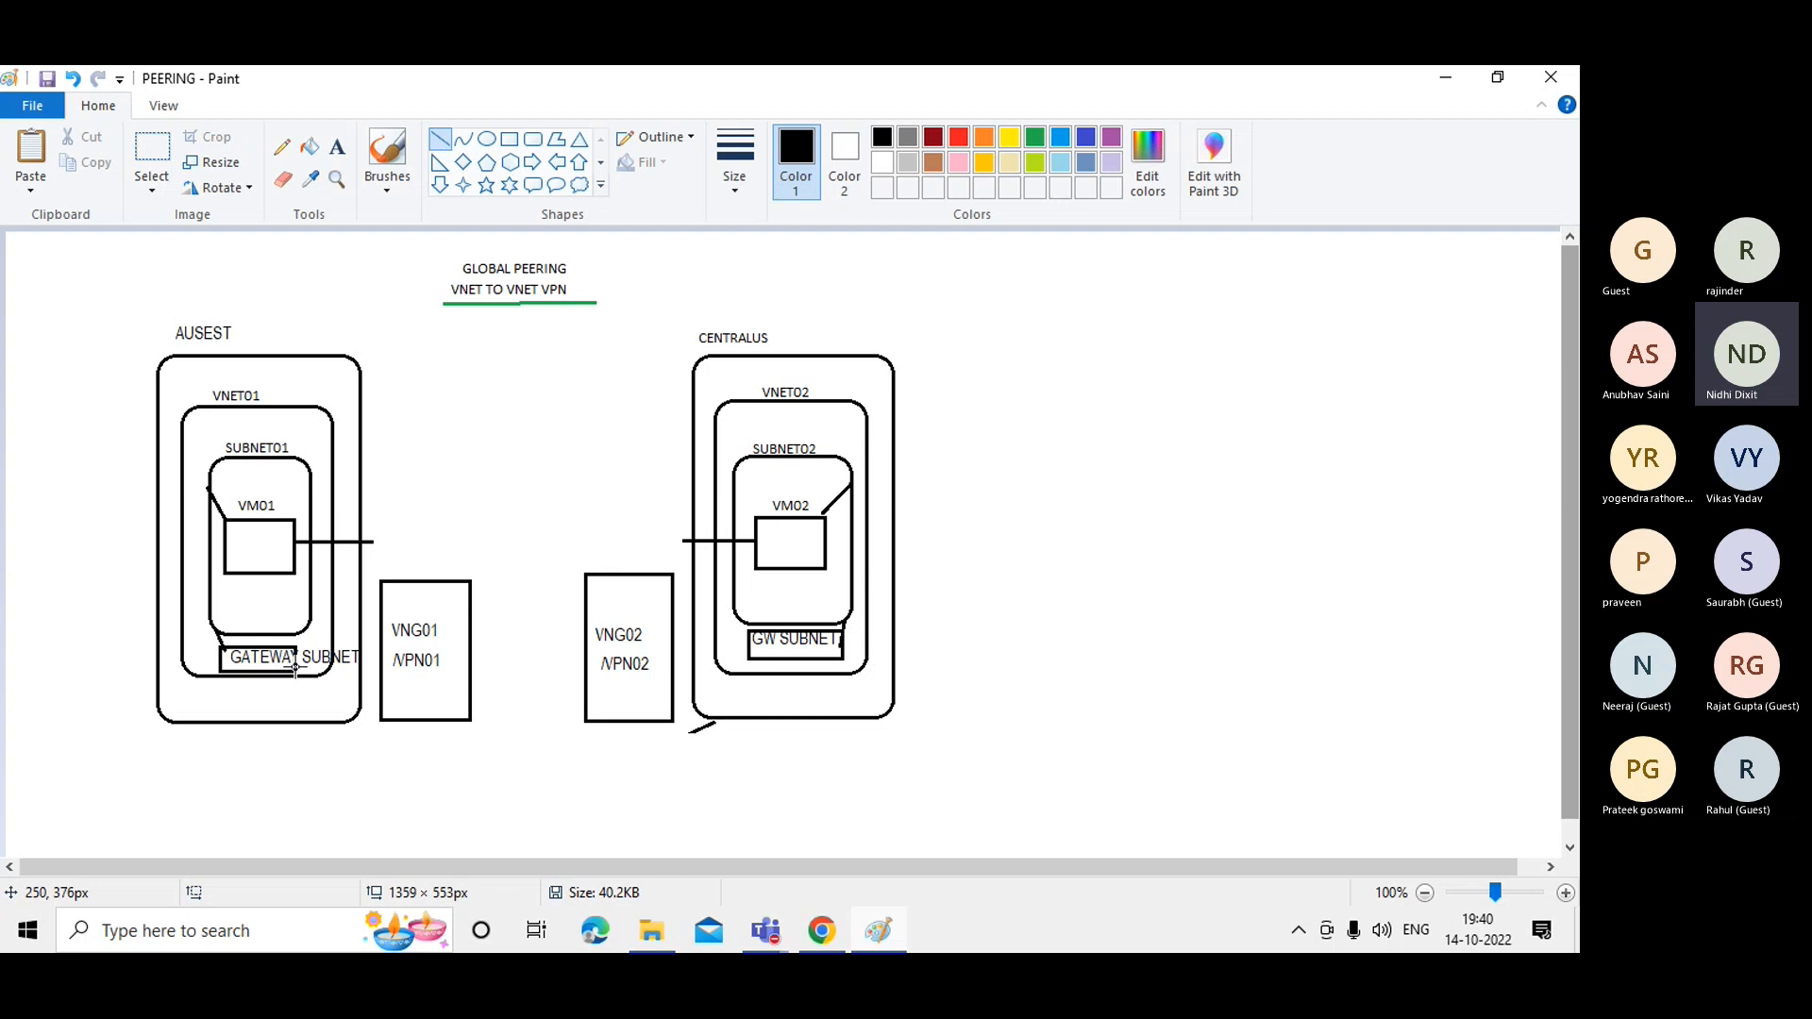
drag(295, 668, 383, 668)
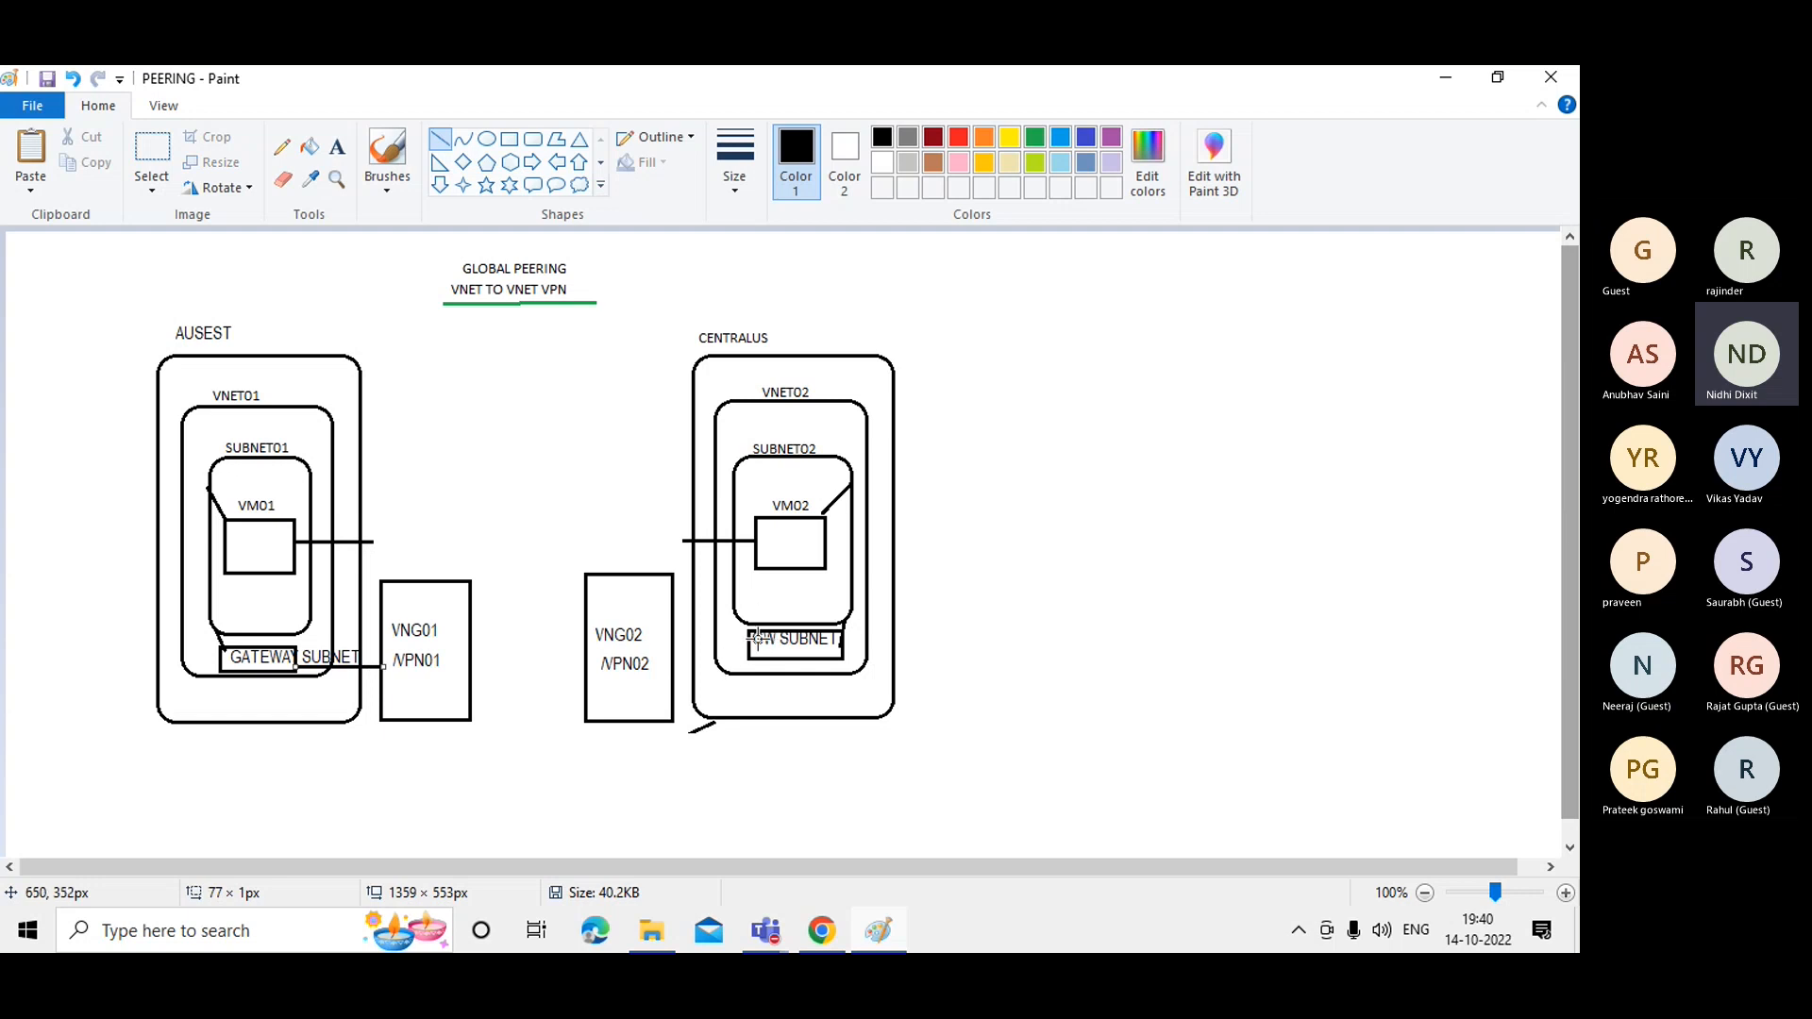
drag(750, 653, 673, 676)
click(965, 629)
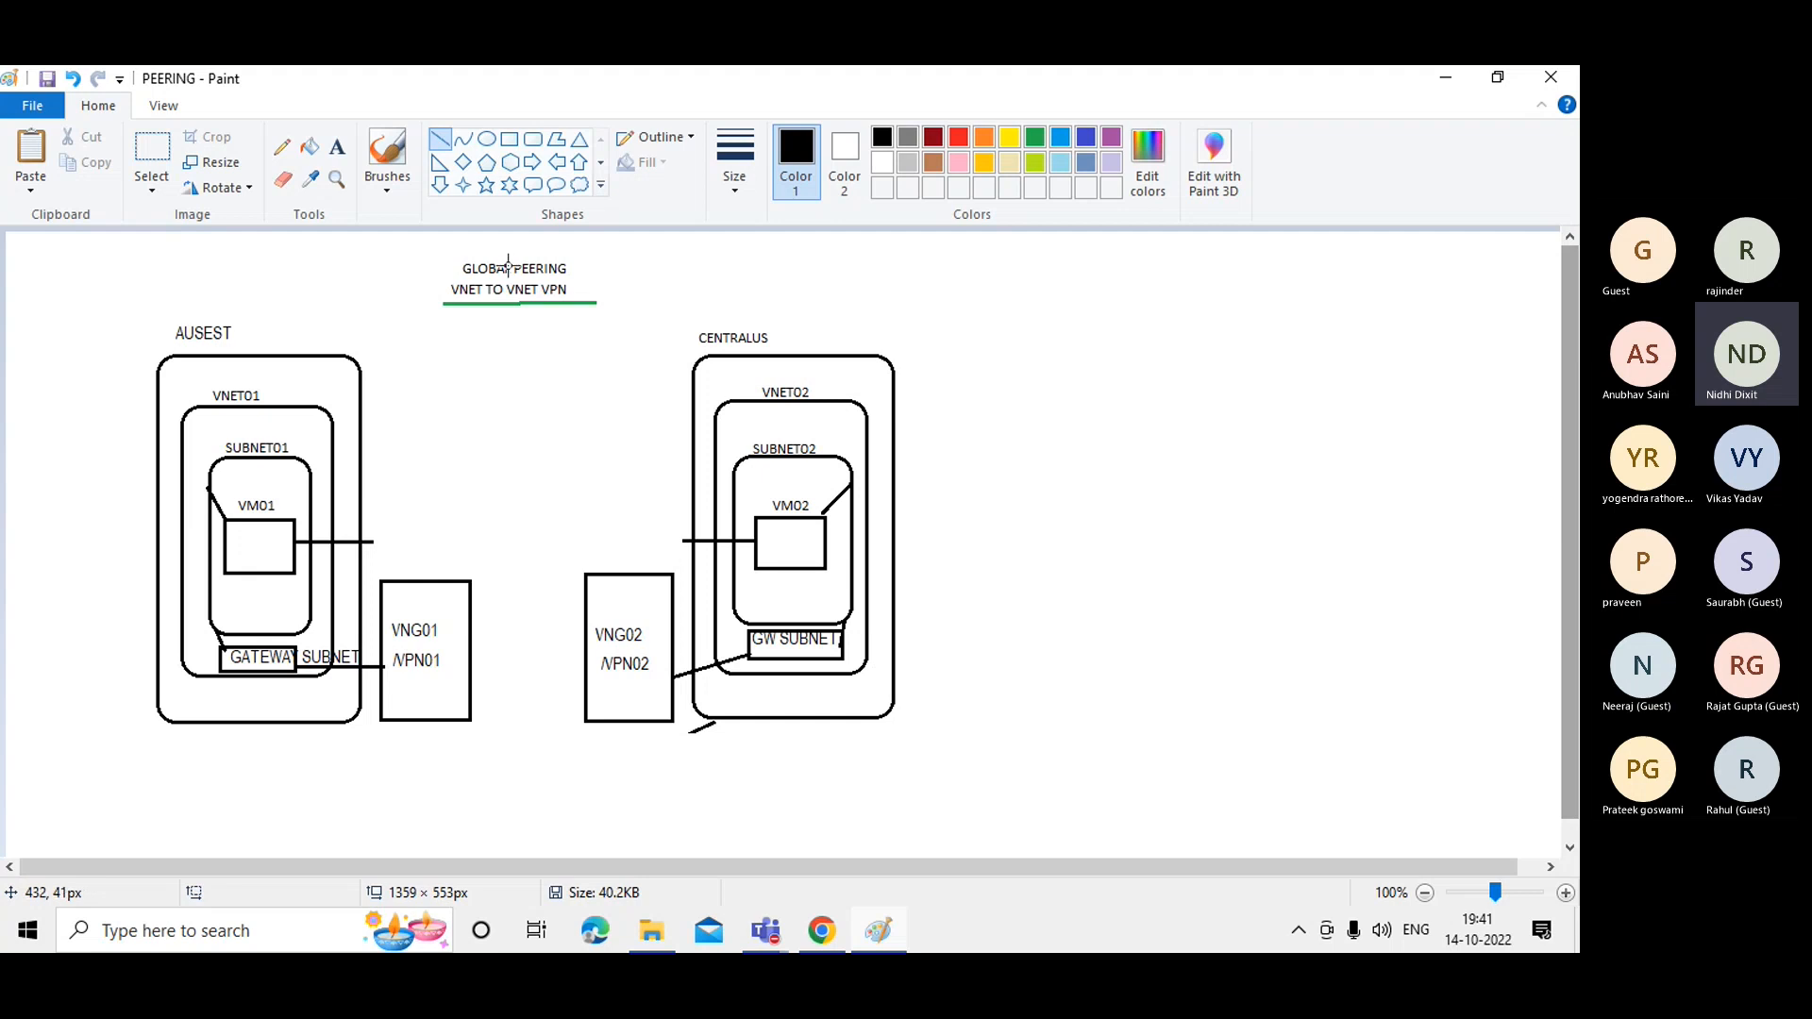
Draw a right block arrow from VNG01 to VNG02 and, below it, a left block arrow about 109 × 18 px back to VNG01
click(532, 165)
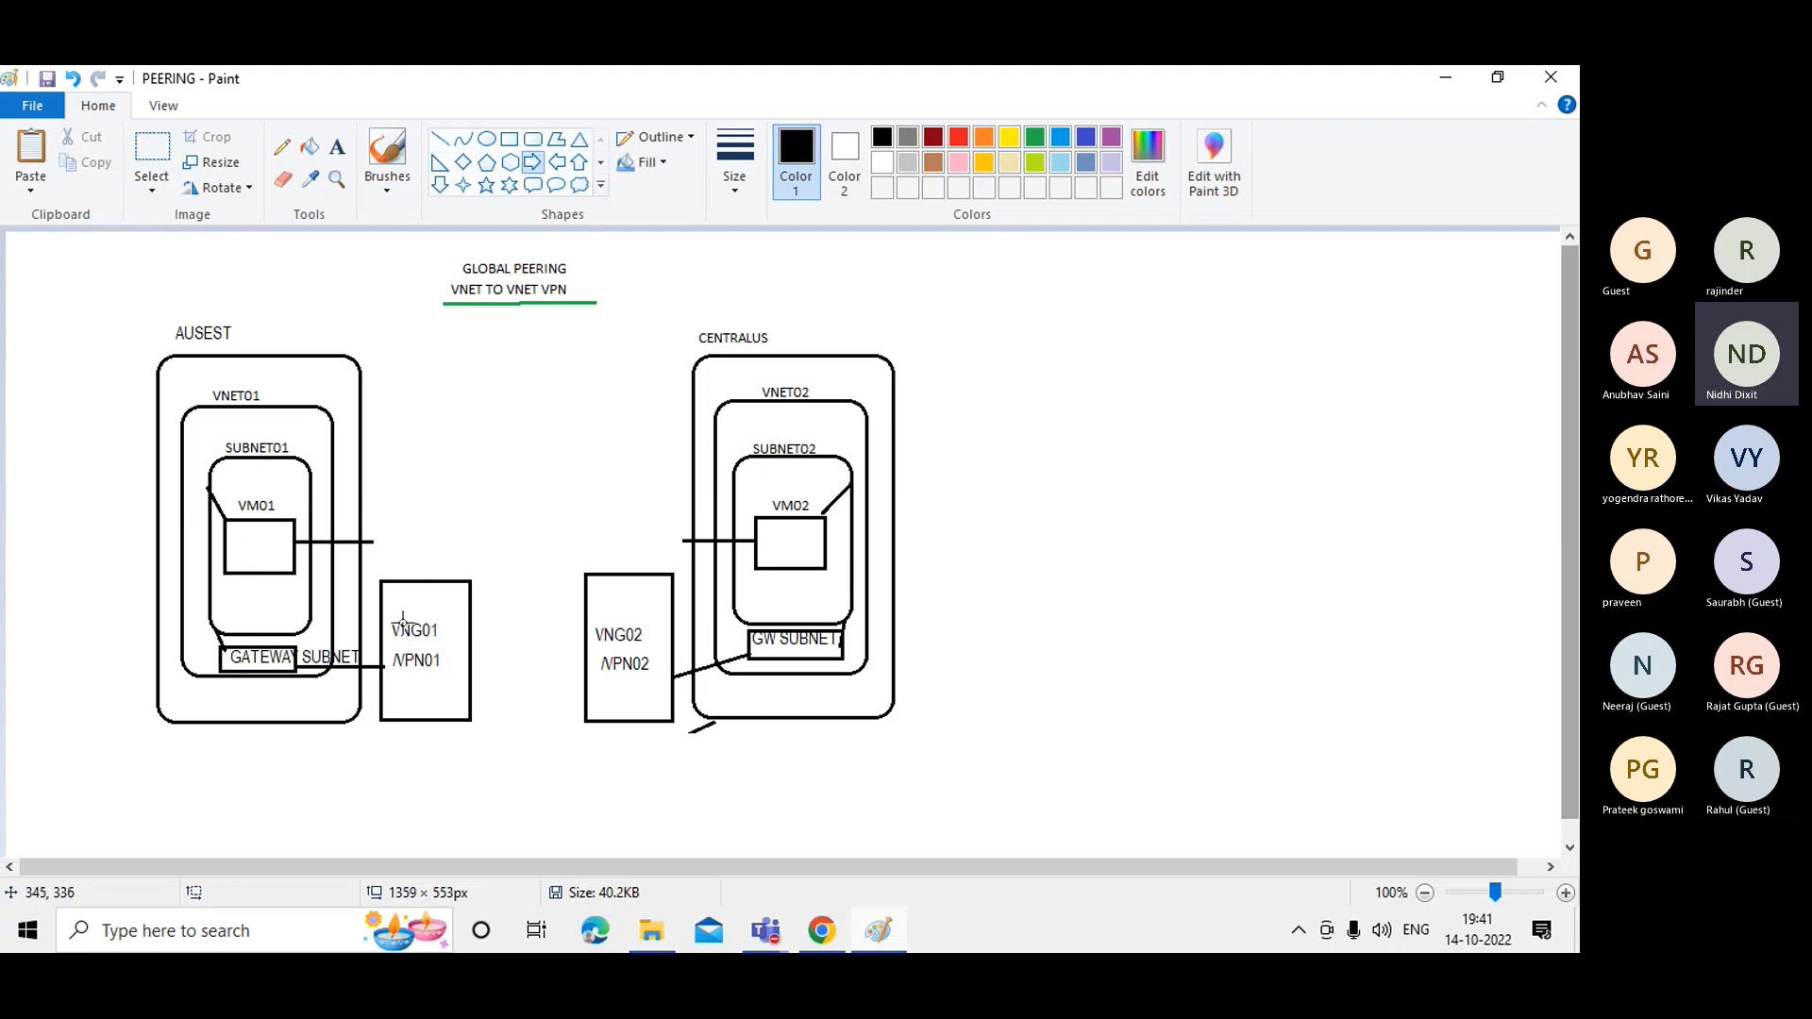
drag(470, 592, 586, 612)
click(1008, 619)
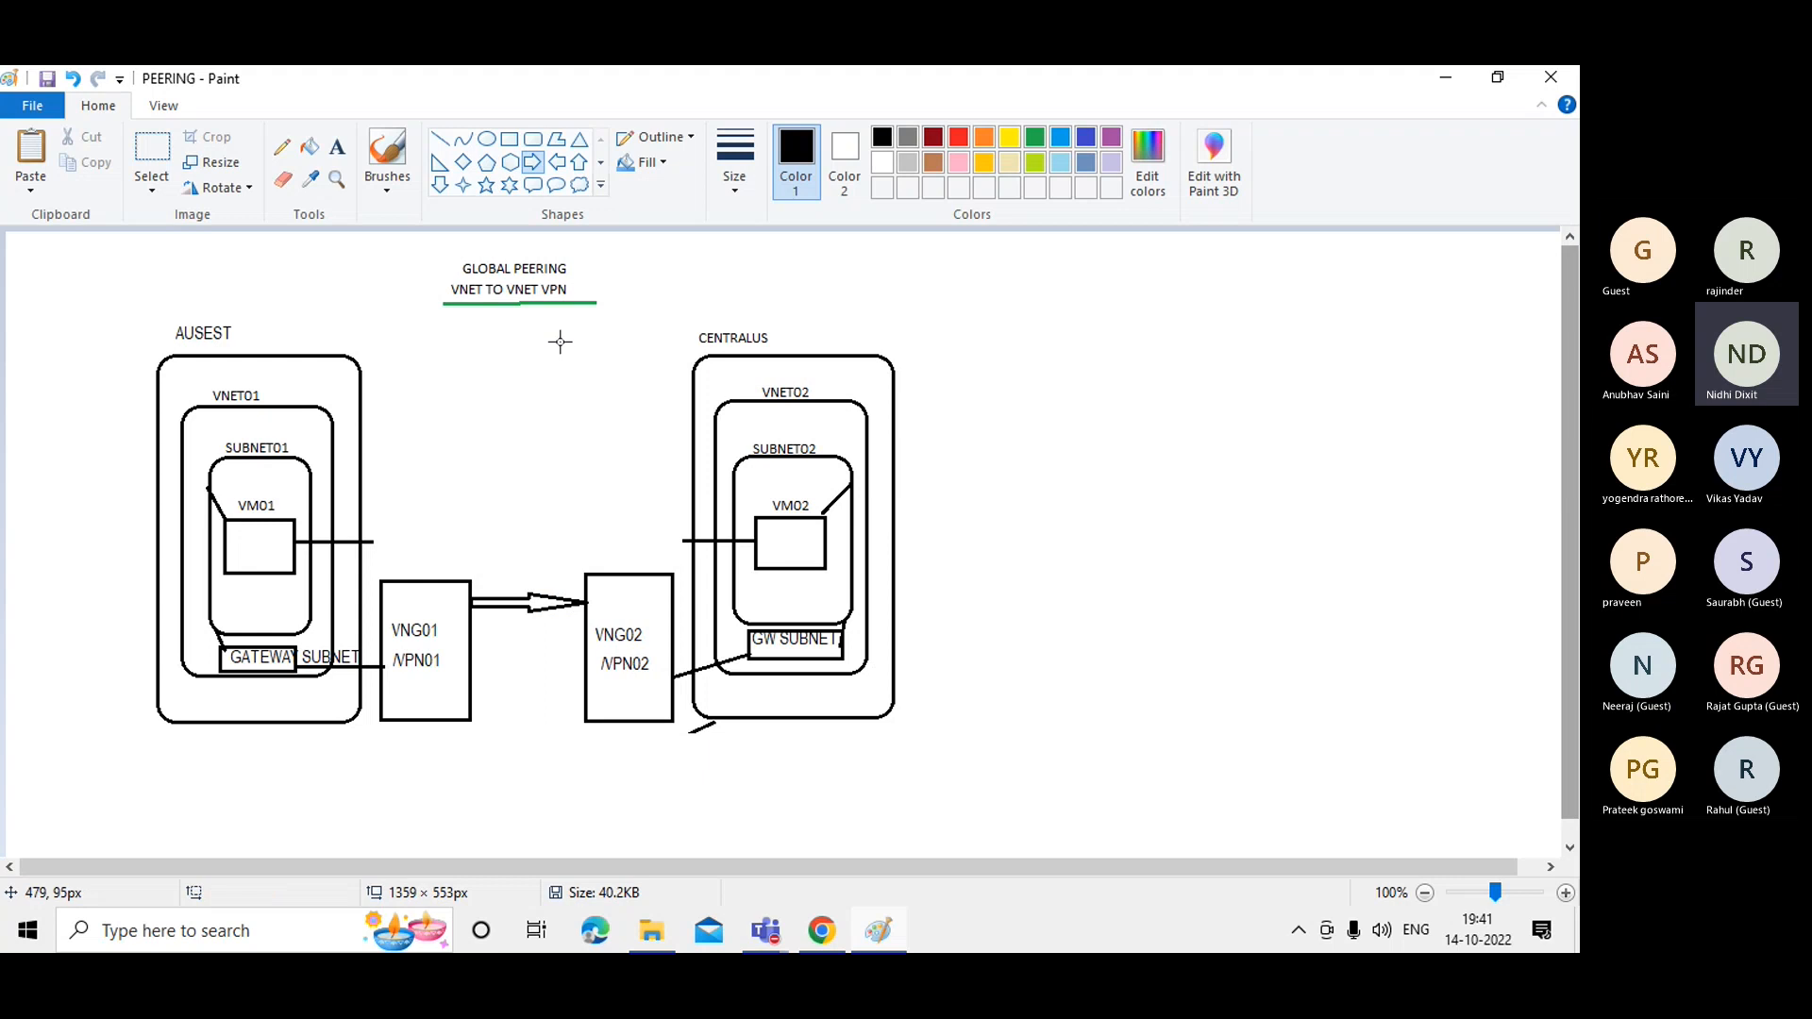
click(557, 161)
mouse_move(588, 668)
mouse_down()
mouse_move(469, 716)
mouse_move(465, 687)
mouse_up()
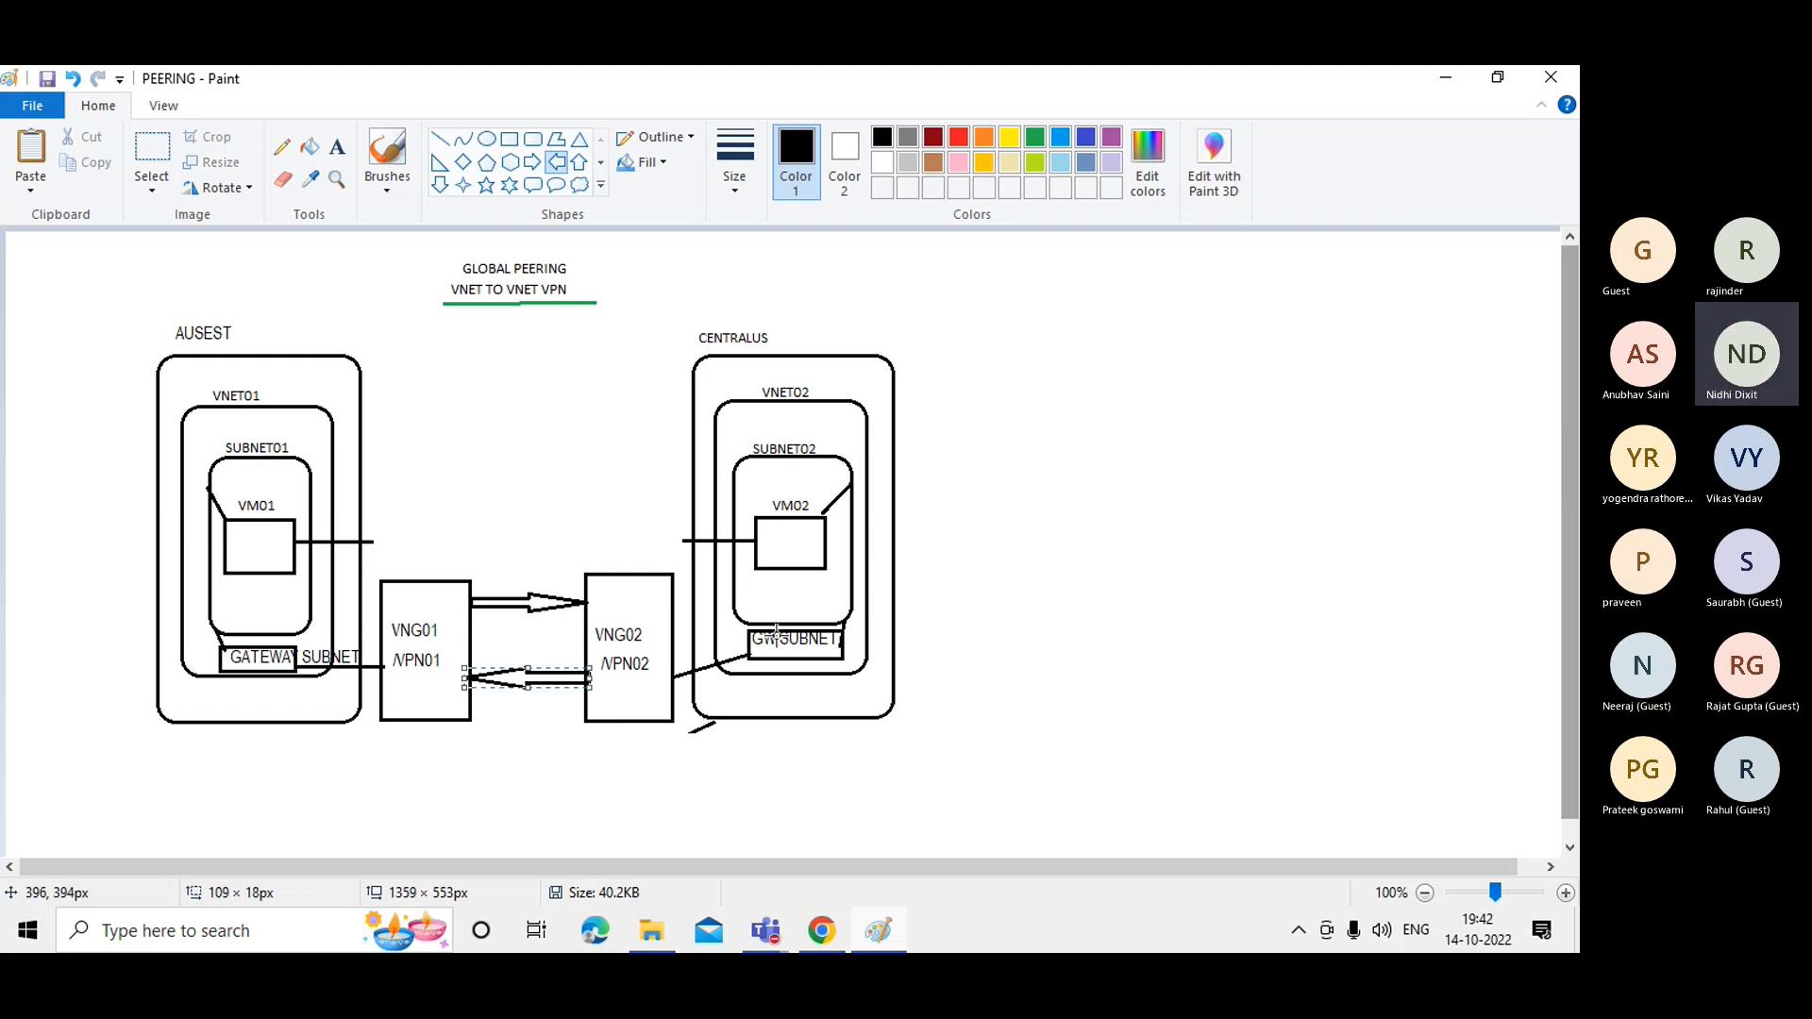
Add the text IKEV2 64BIT ENCRIPTION on one line between AUSEST and CENTRALUS, above the two block arrows
click(1059, 627)
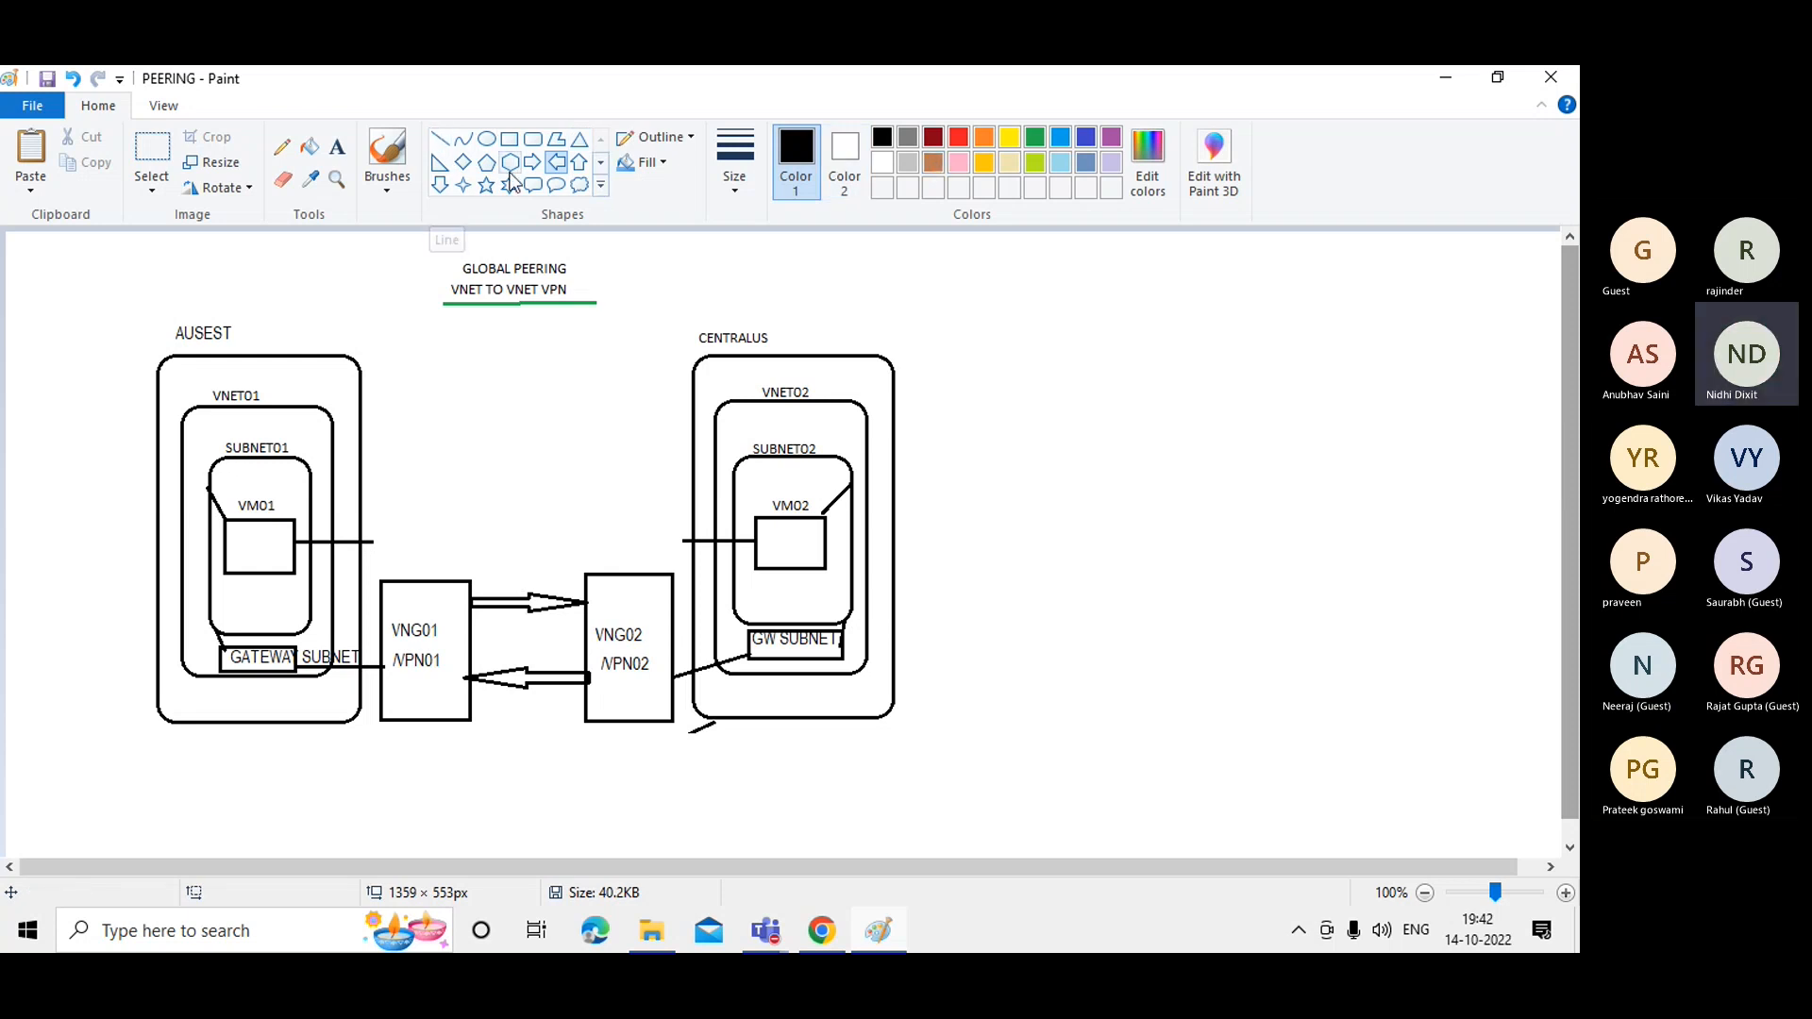
click(337, 147)
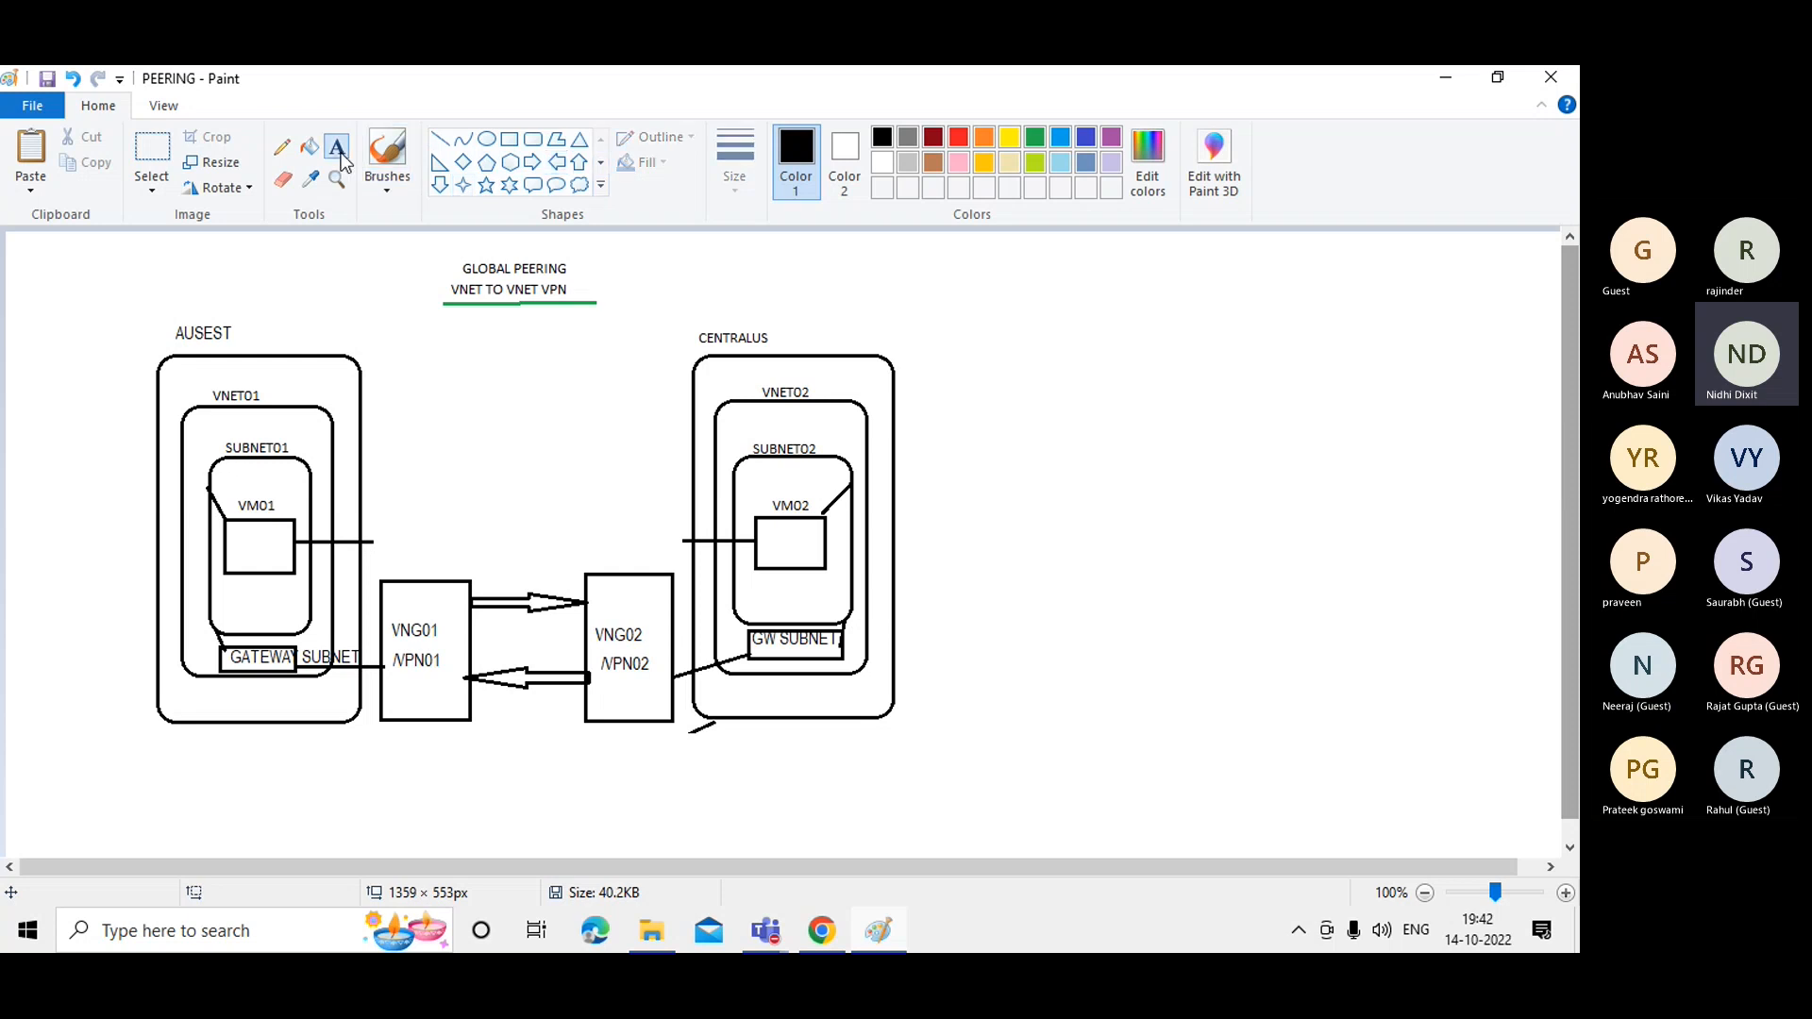
click(460, 527)
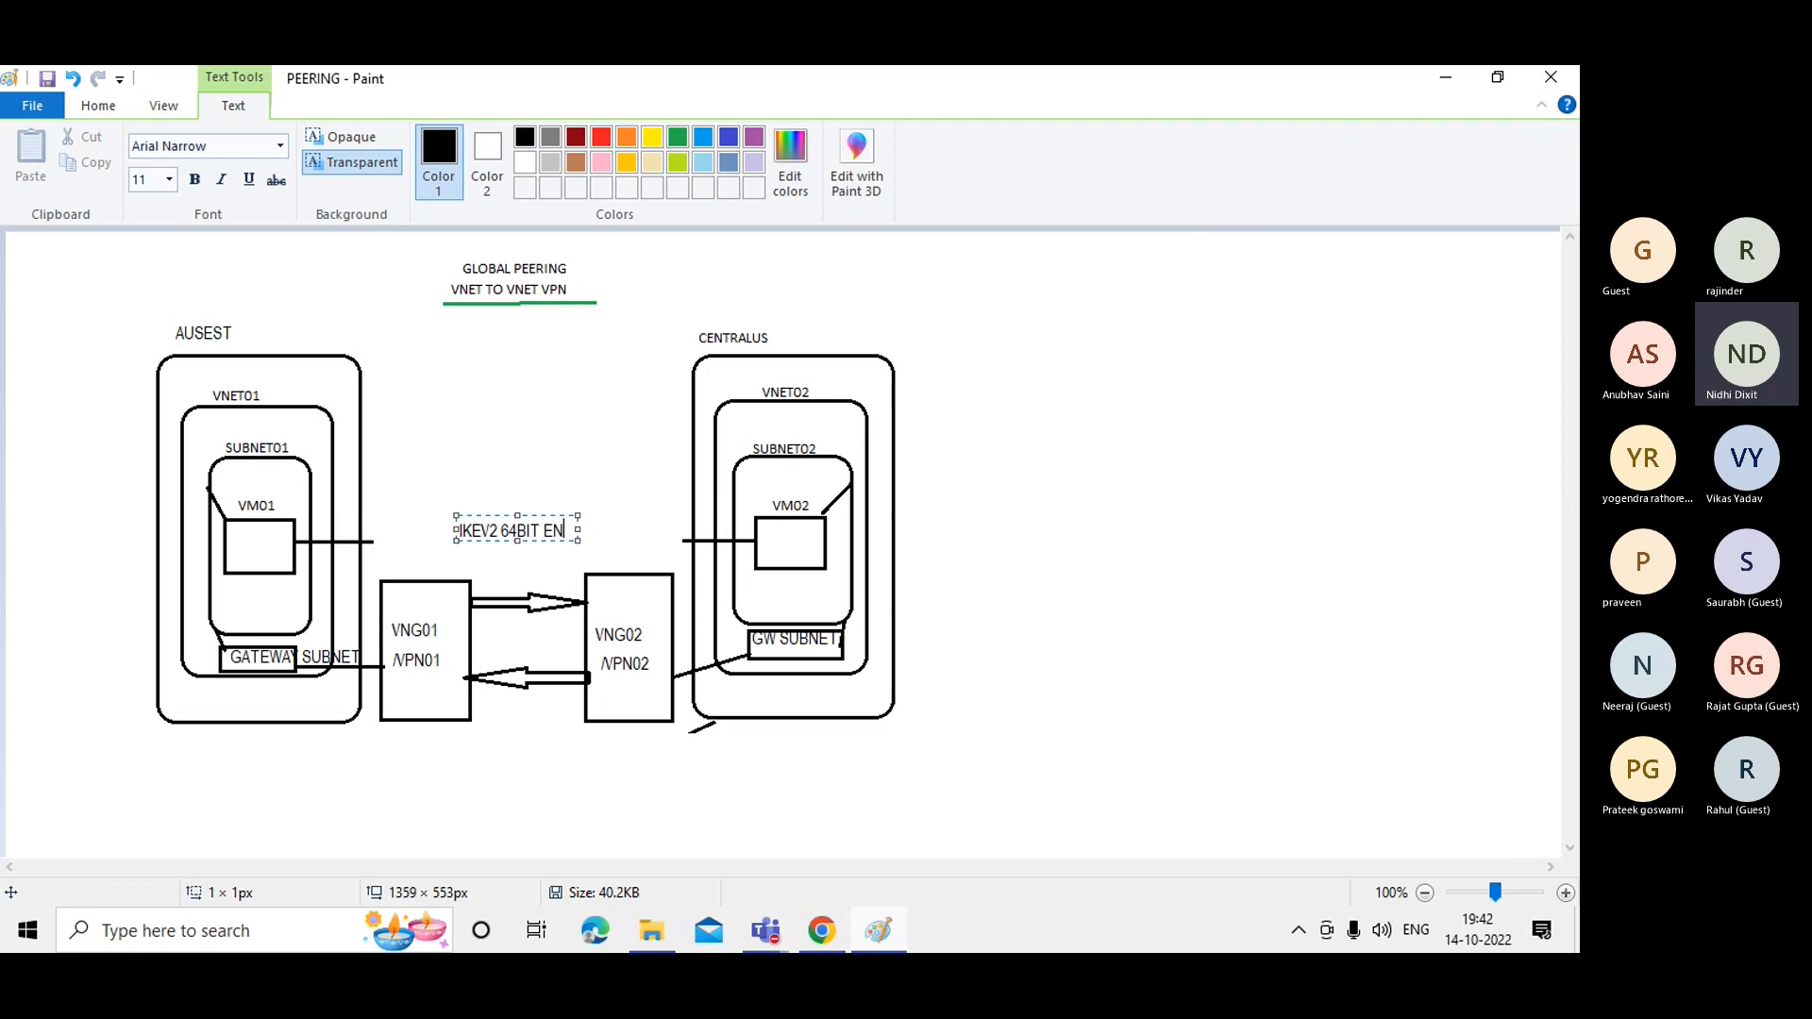
text(CRIPTION)
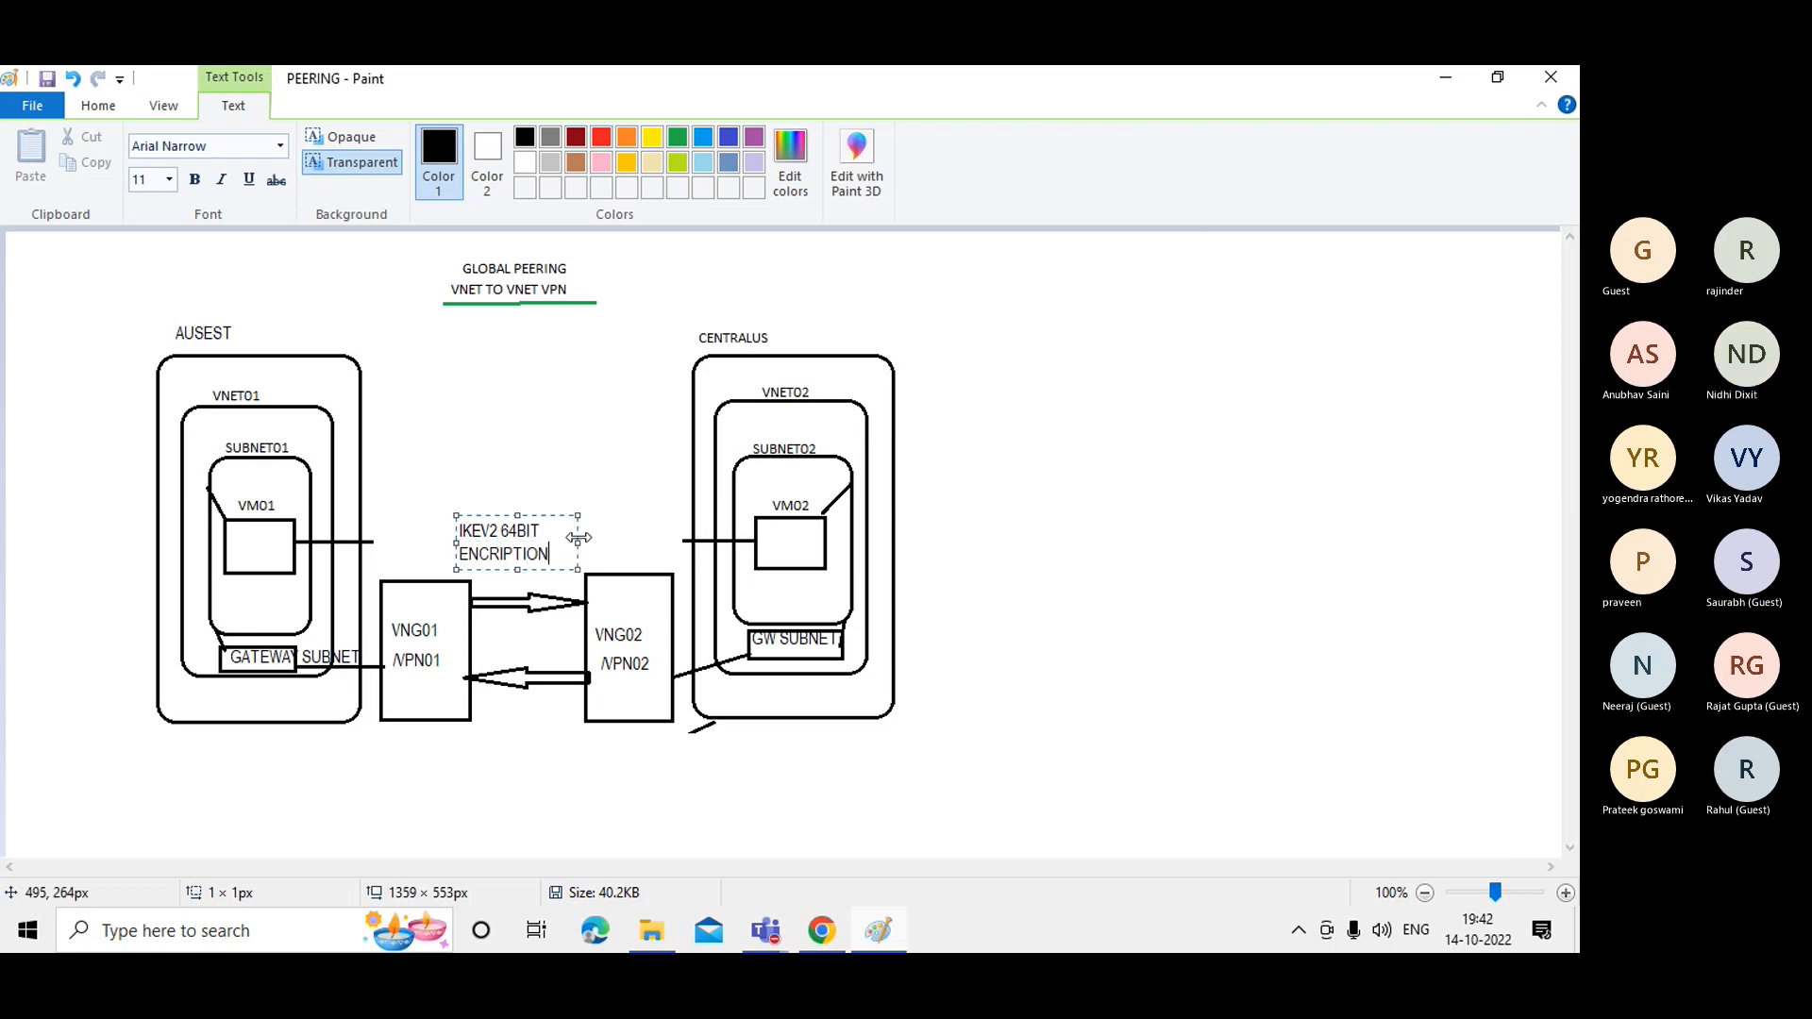
drag(578, 543, 658, 539)
click(1060, 595)
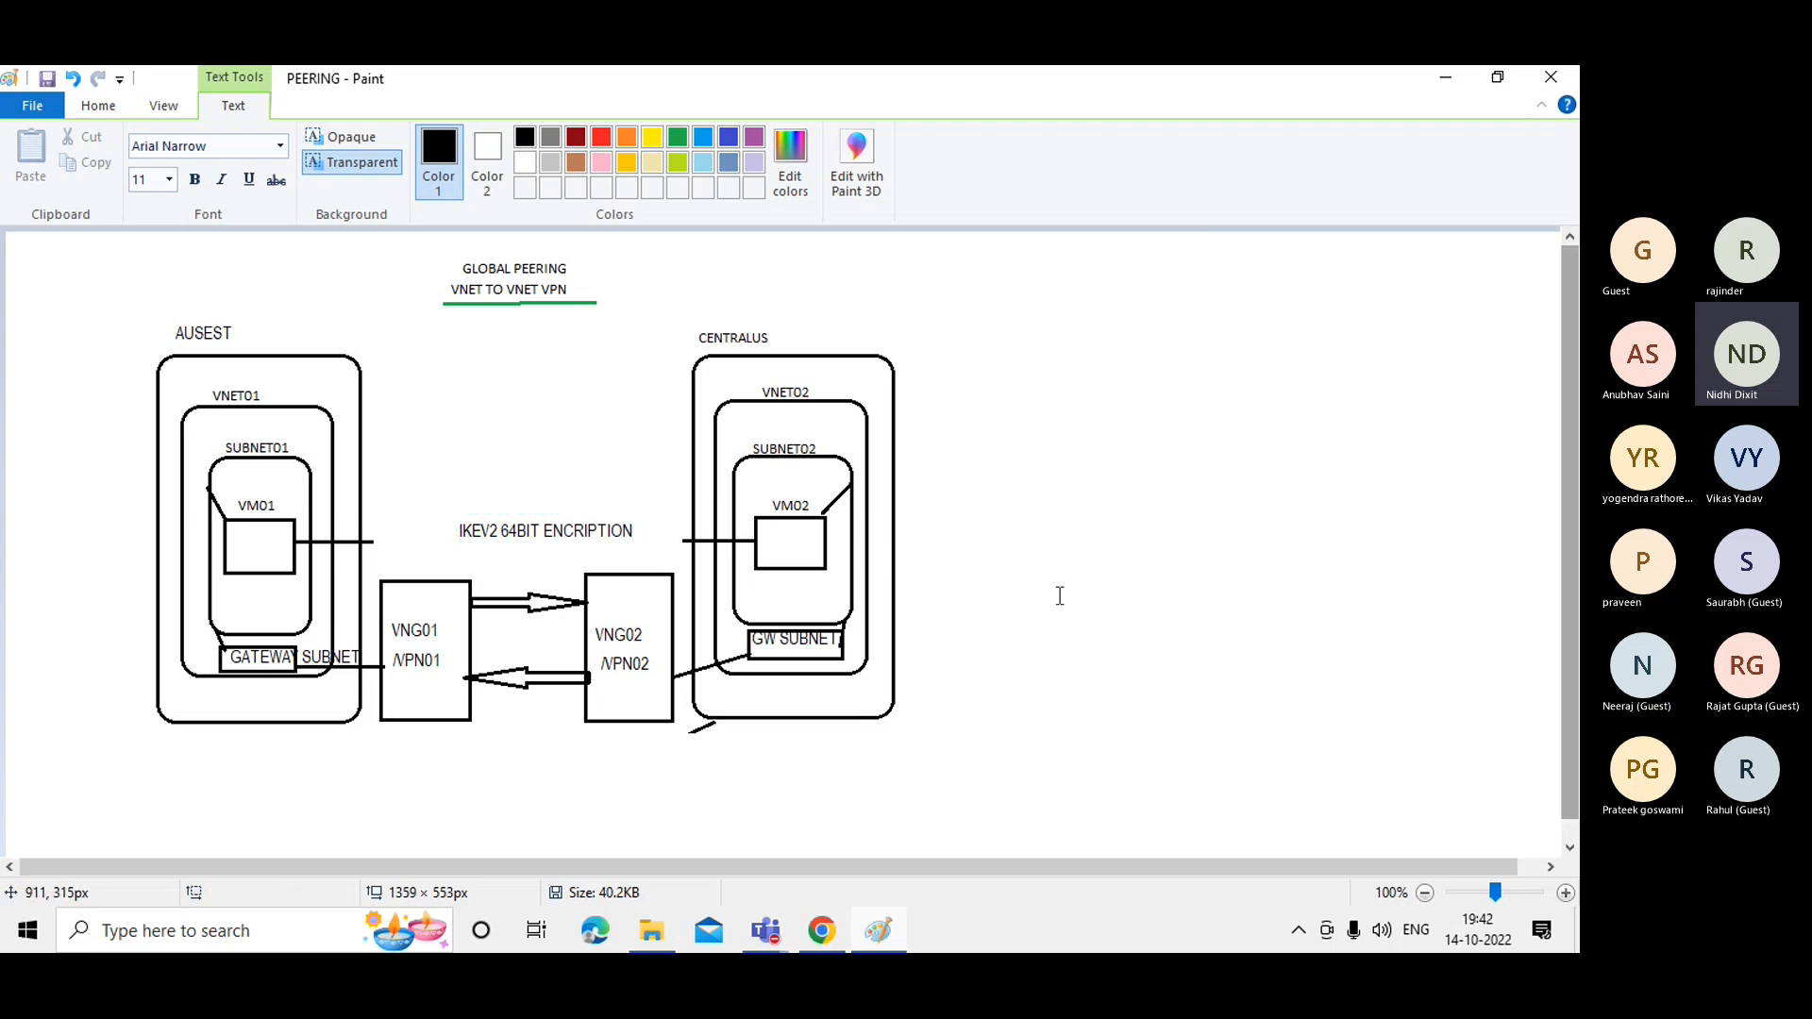
Label the upper block arrow between VNG01 and VNG02 with the text CONNECTION
click(497, 582)
text(CONNECTION)
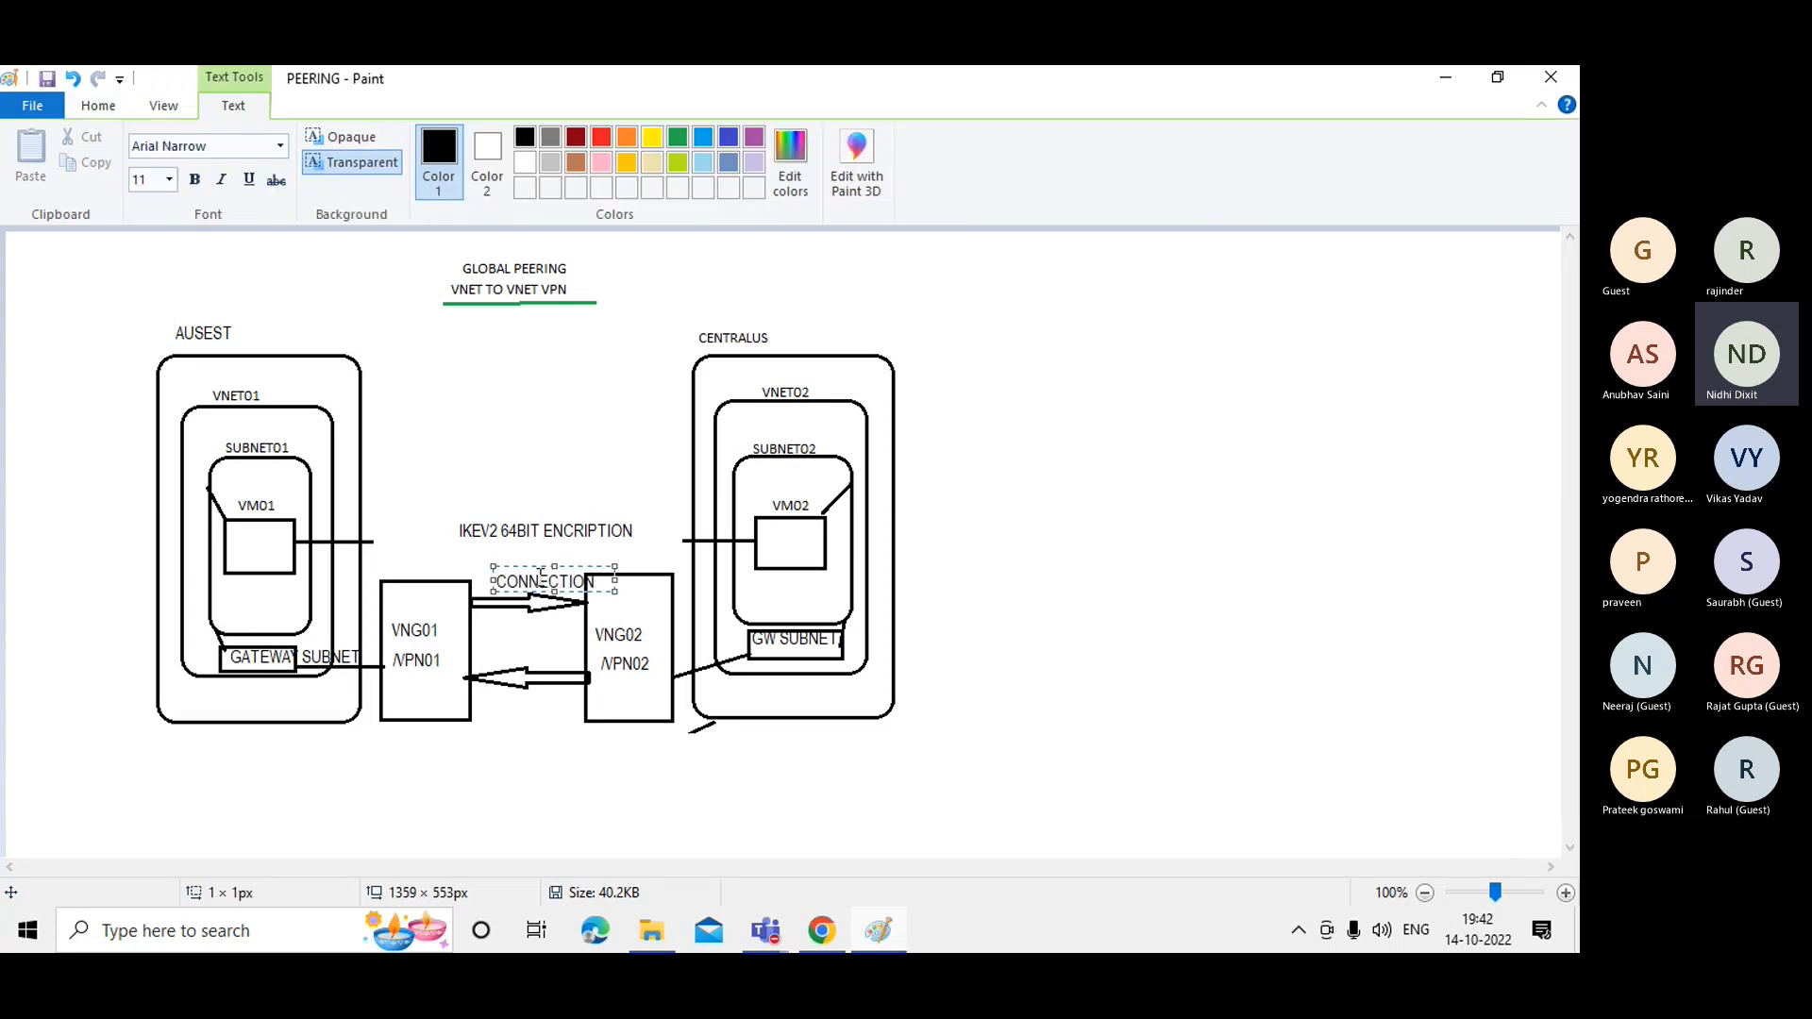
click(1157, 570)
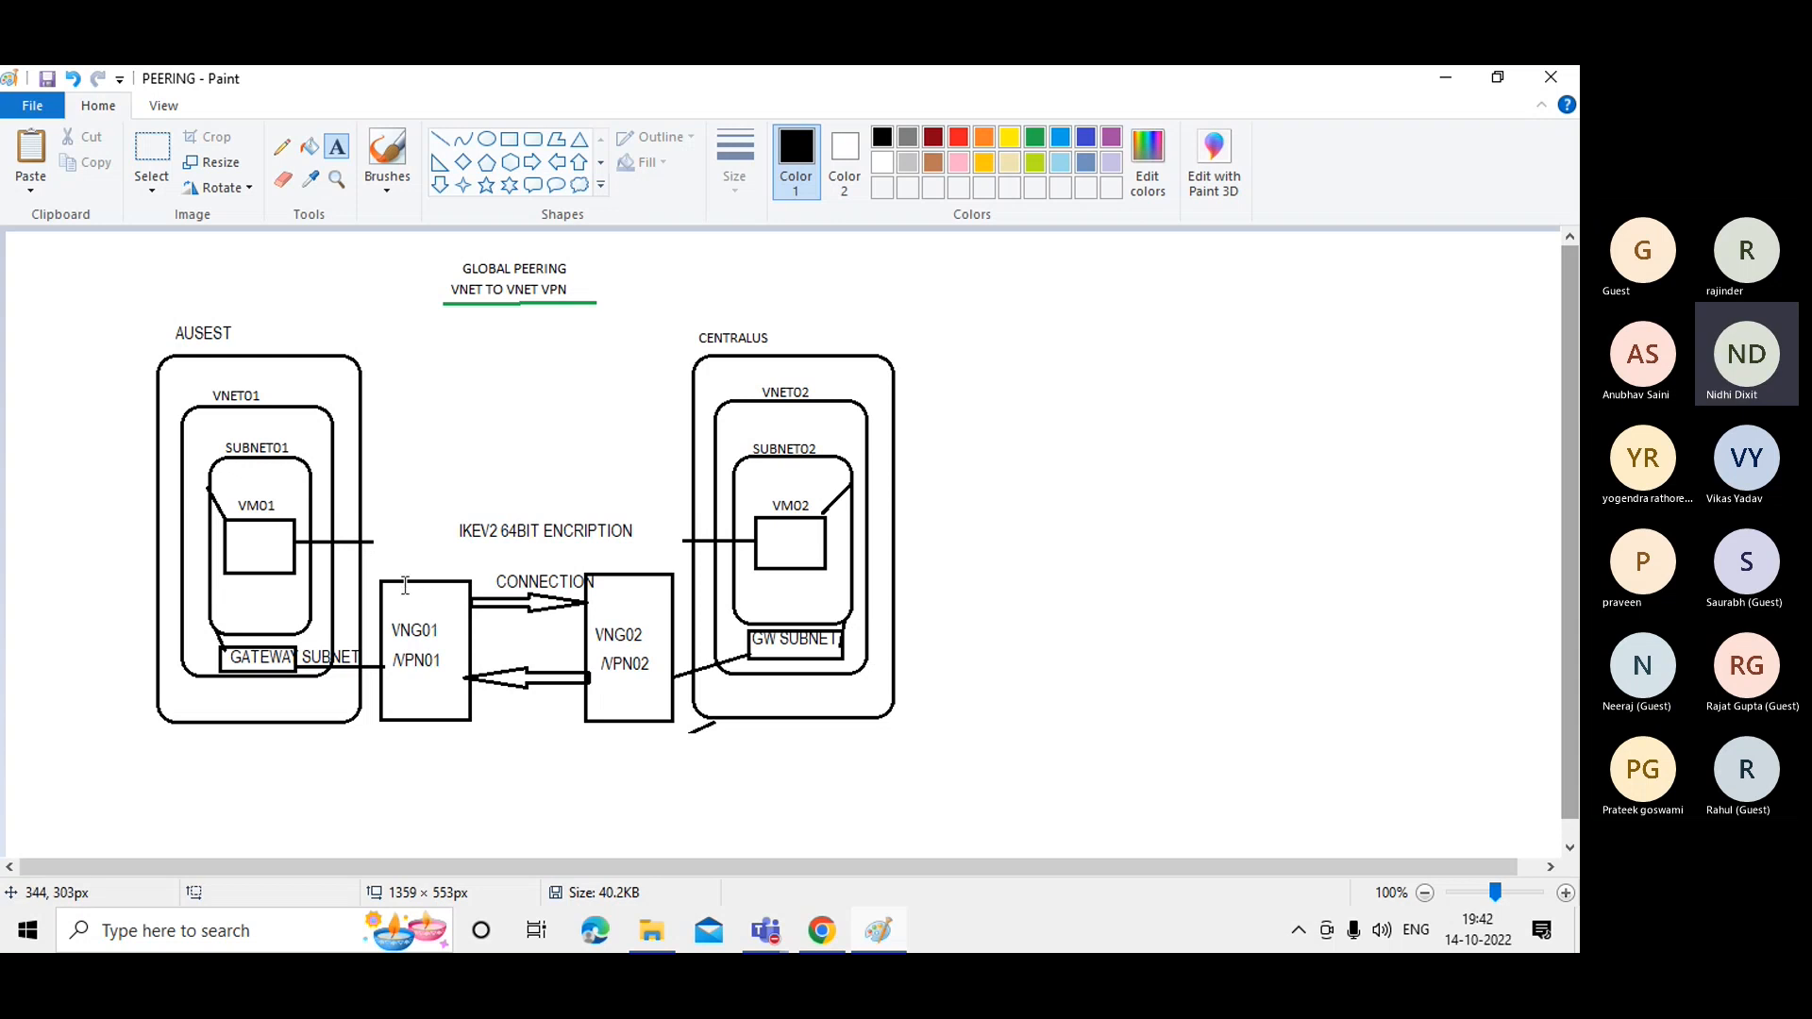
Add the text PSK below the VNG01 rectangle and again below the VNG02 rectangle
click(379, 740)
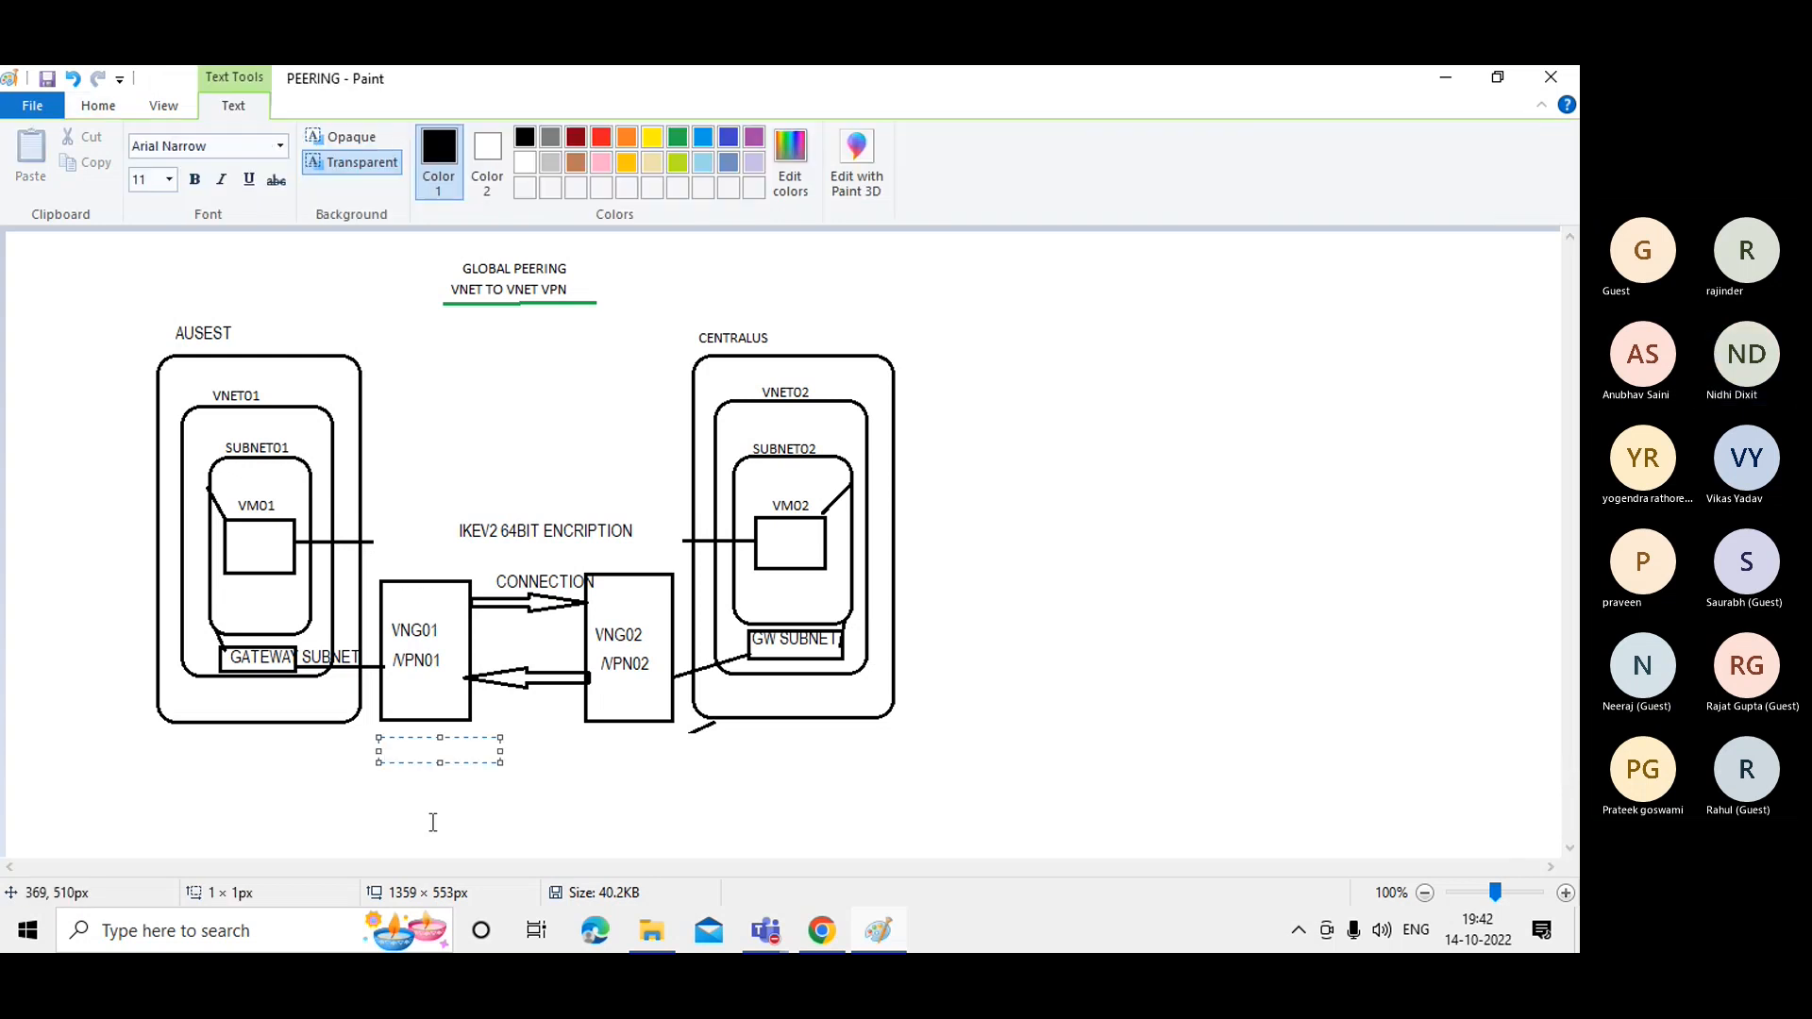
text(psk)
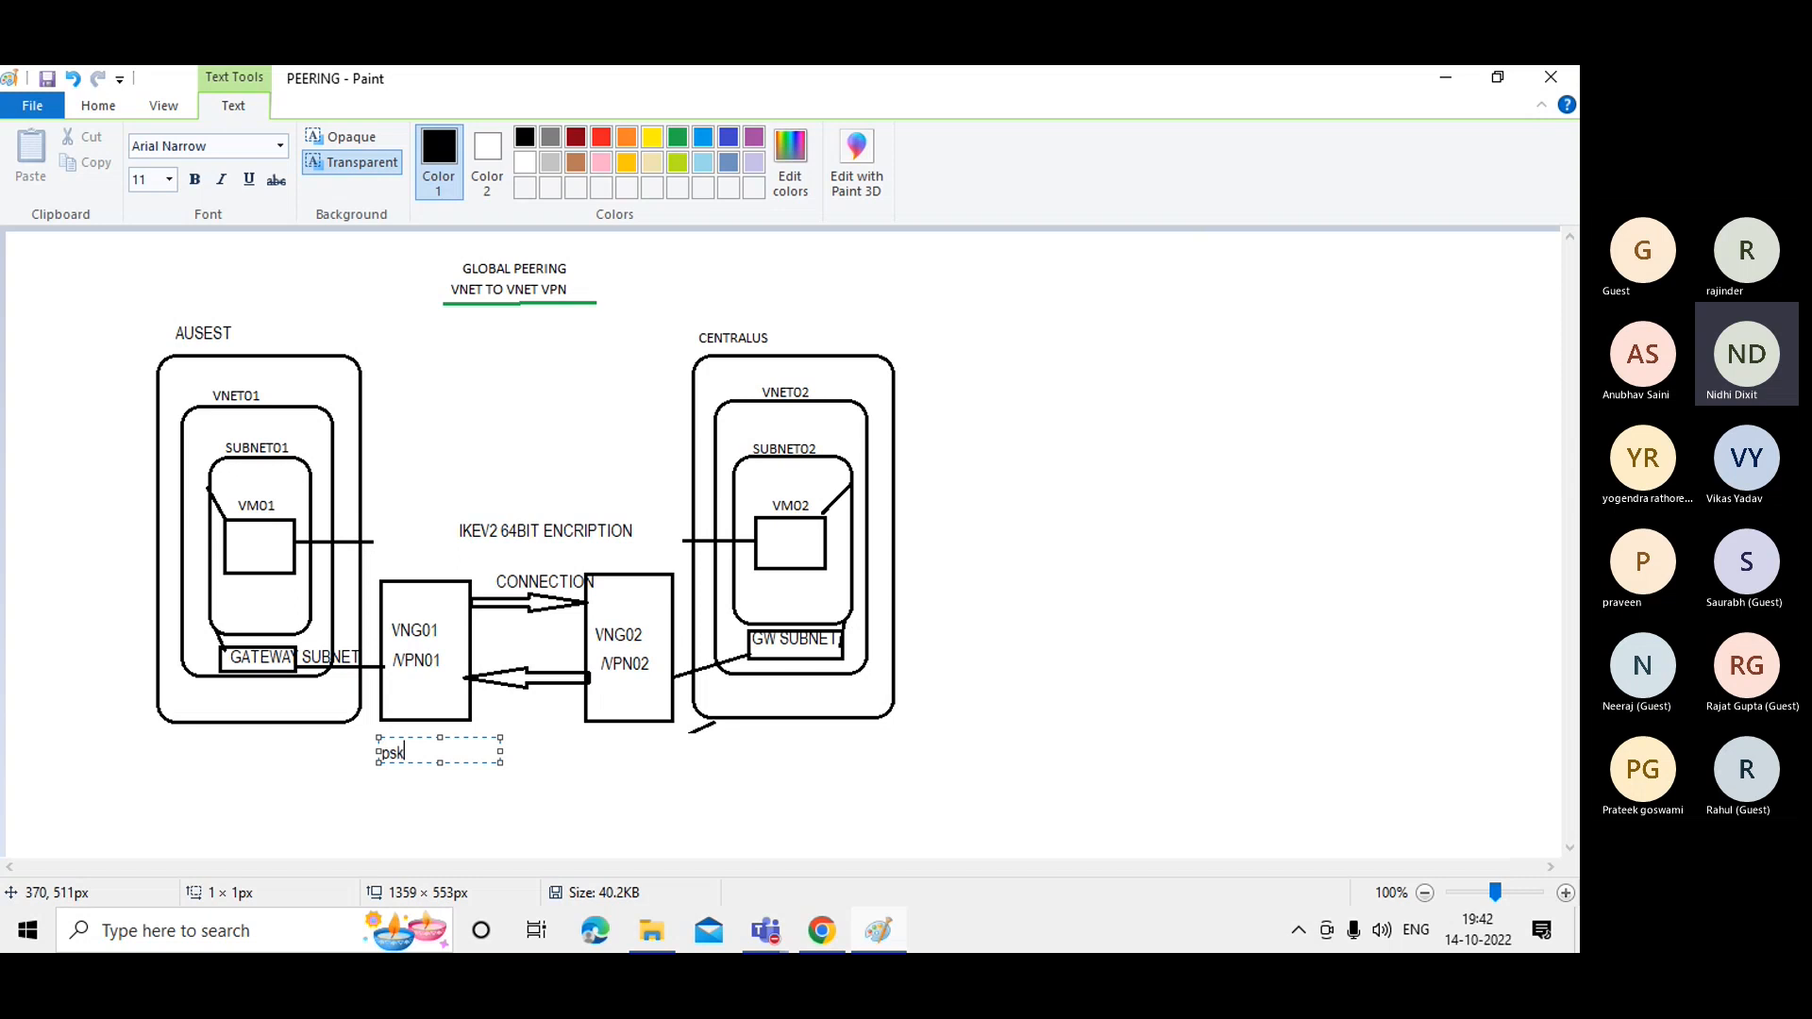
key(BackSpace)
key(BackSpace)
key(BackSpace)
text(PSK)
click(585, 745)
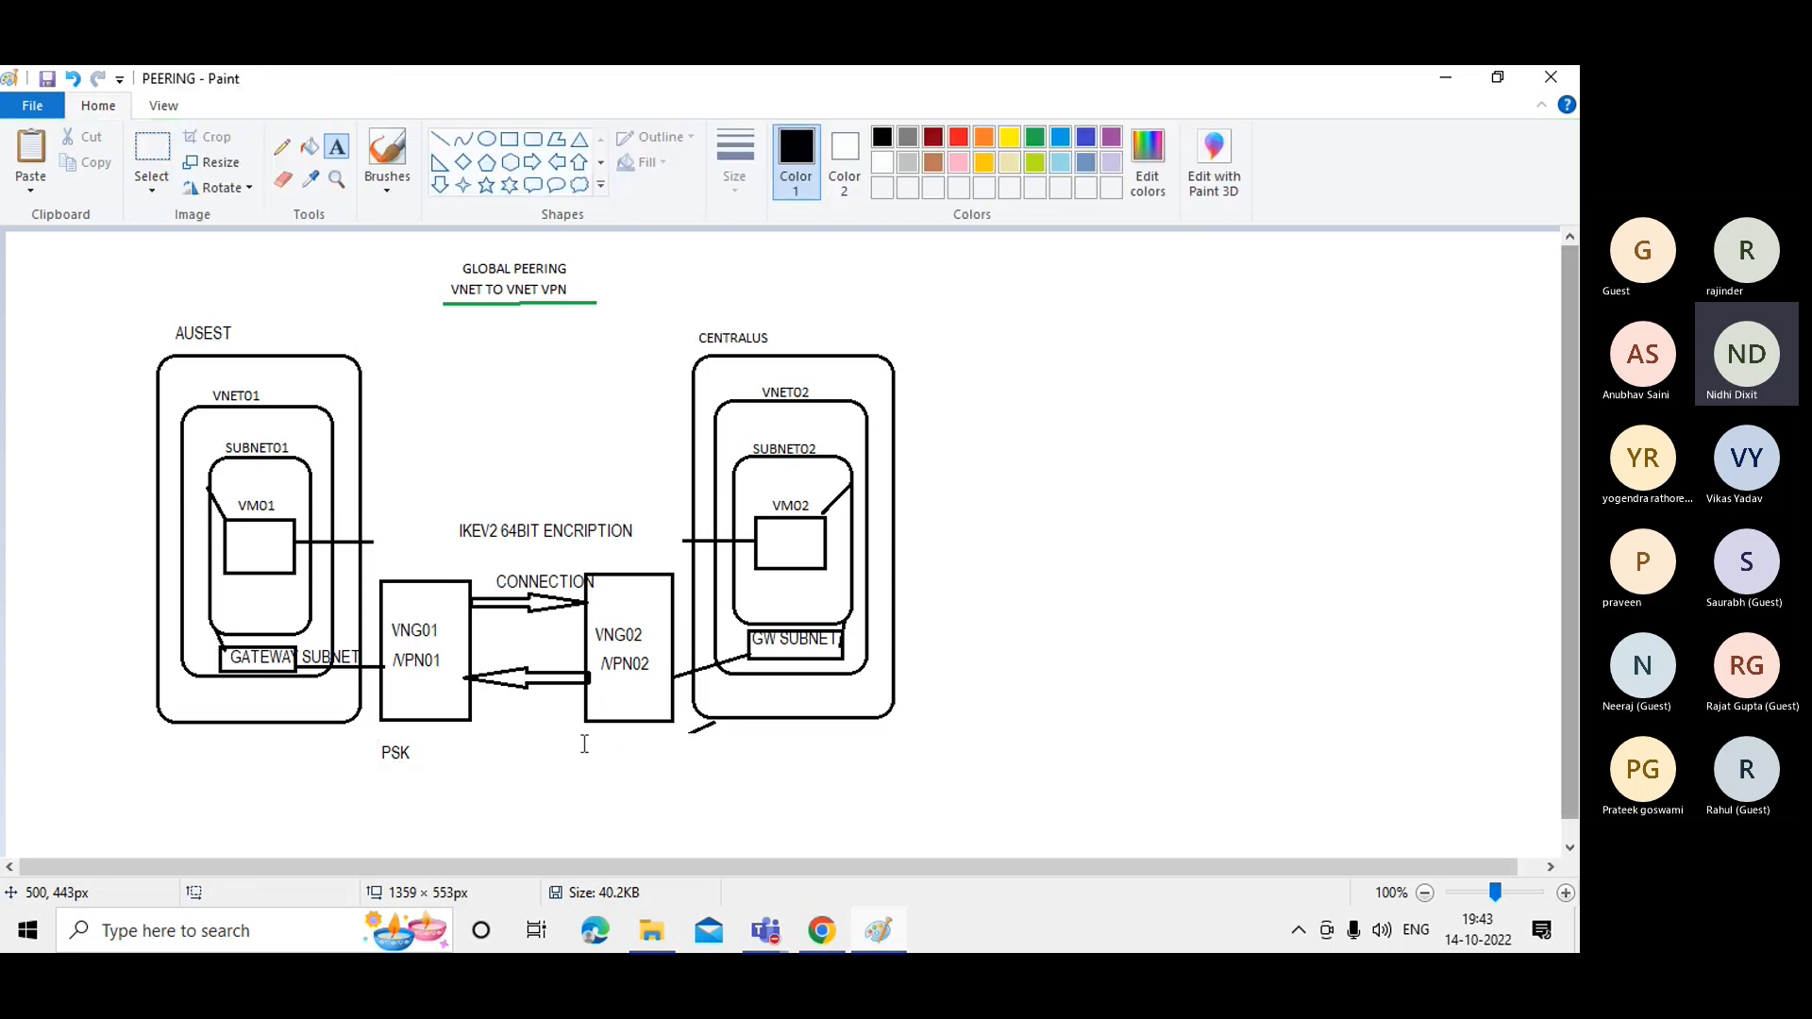
click(584, 745)
text(PSK)
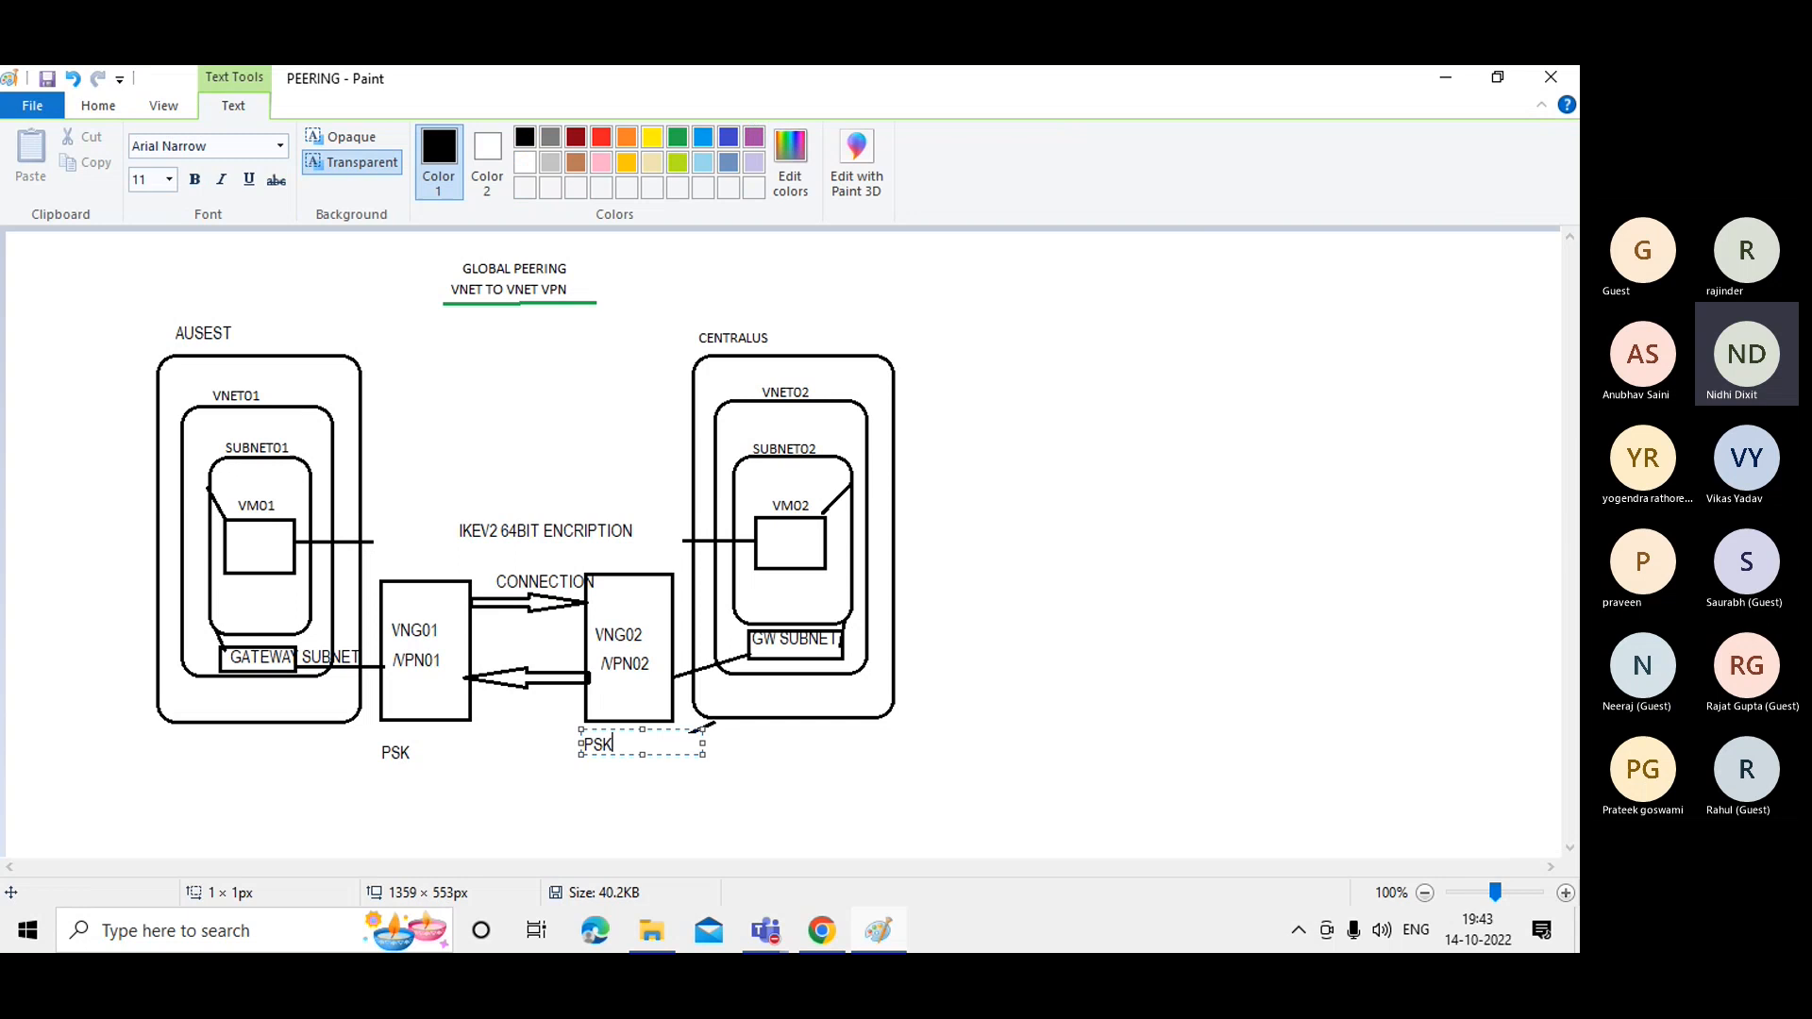
click(1104, 704)
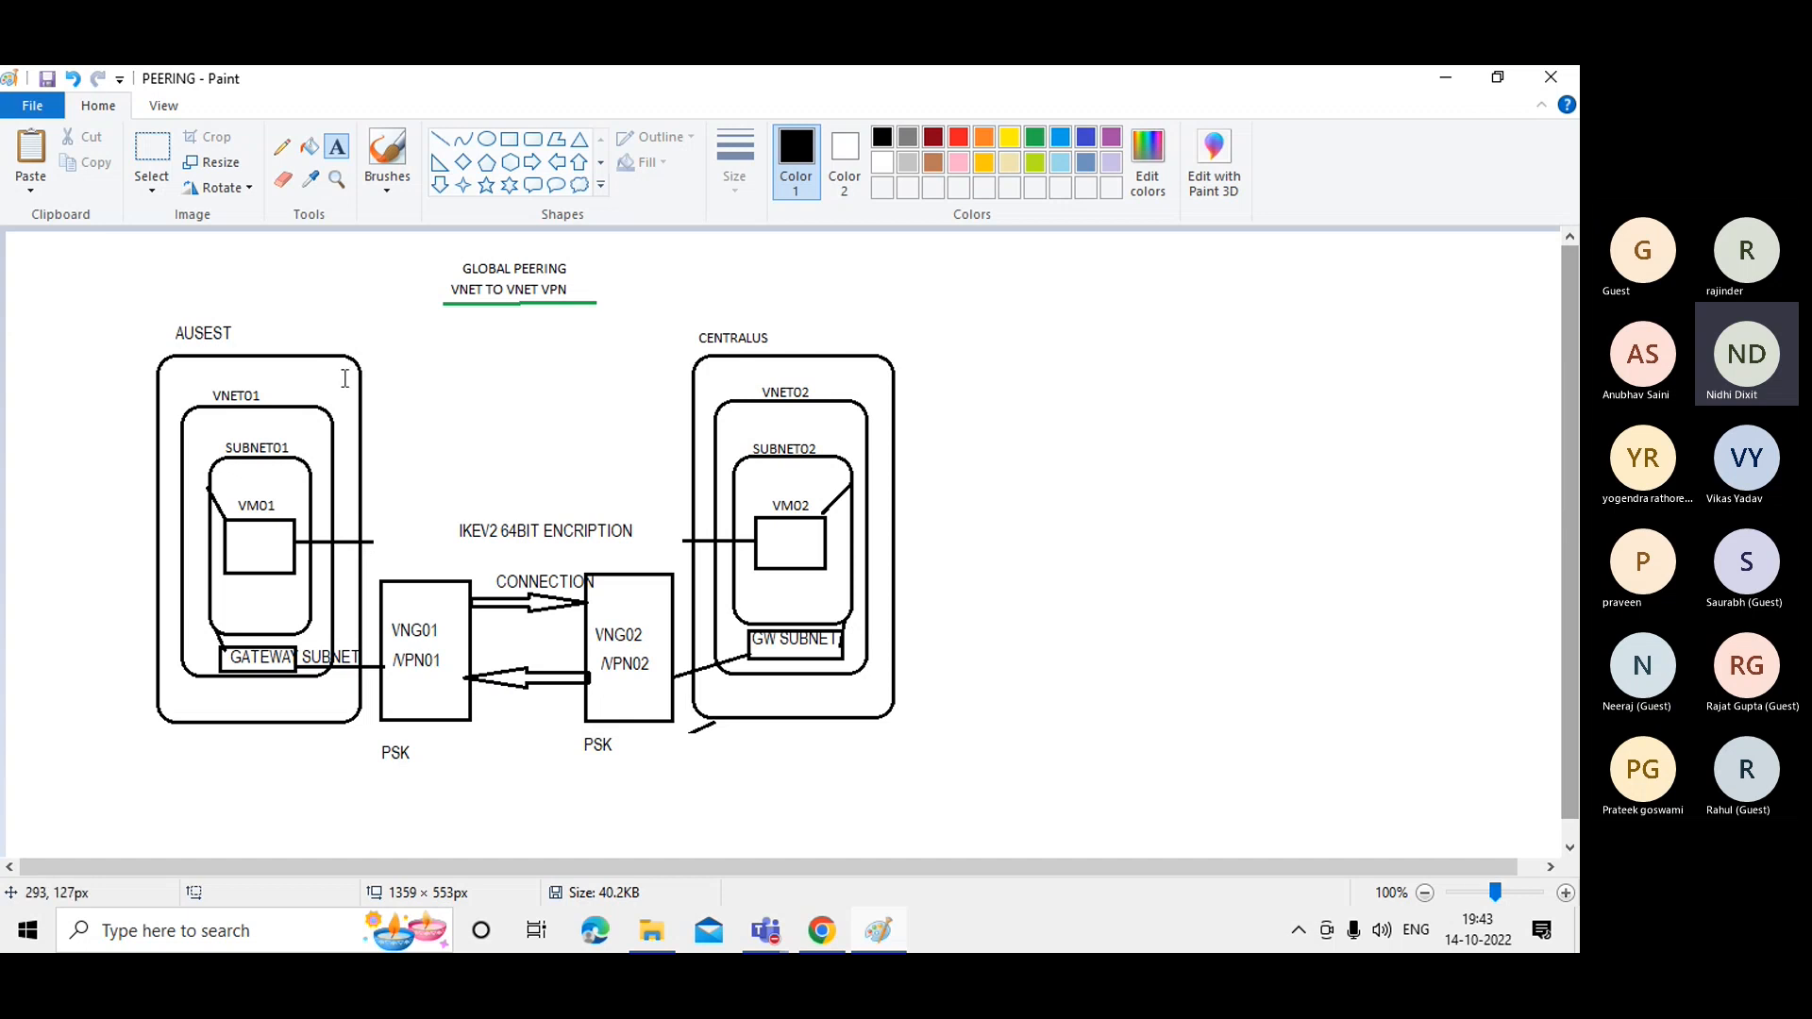
Try a rectangle about 740 × 404 px around the whole diagram with the label SUB above it, and undo both
click(510, 140)
drag(122, 309, 801, 625)
drag(912, 684, 977, 774)
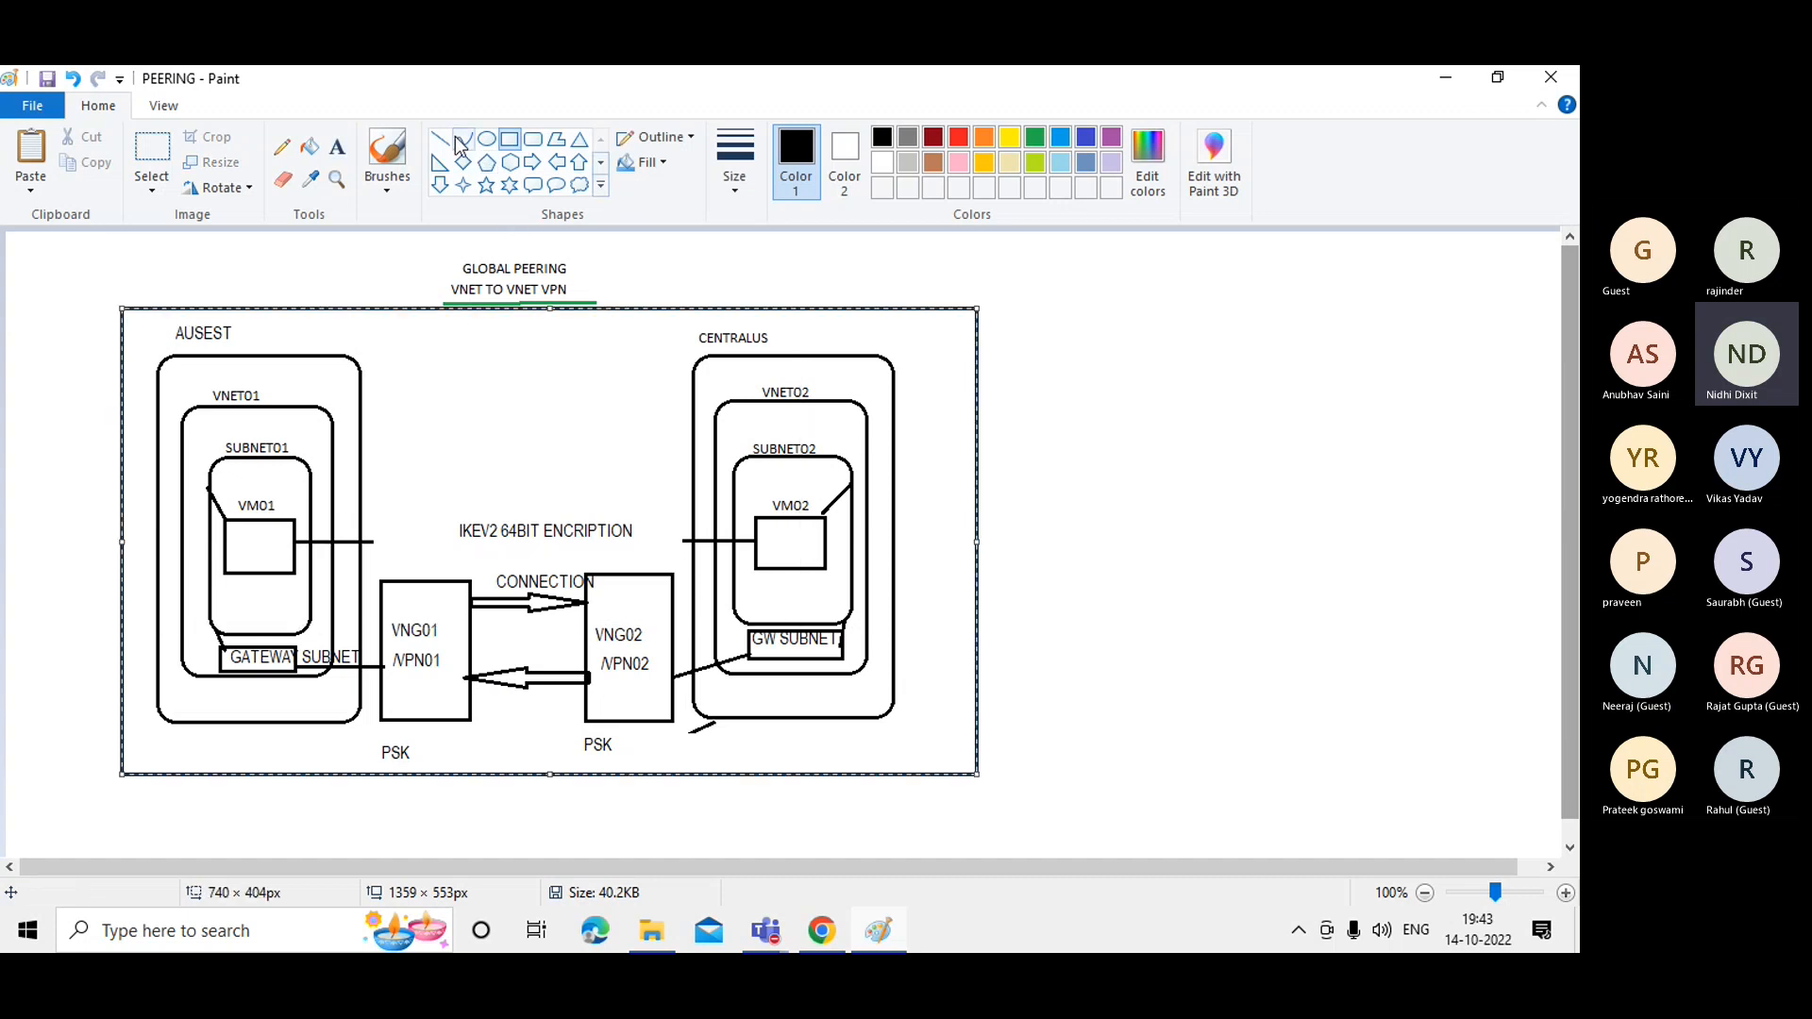
click(337, 146)
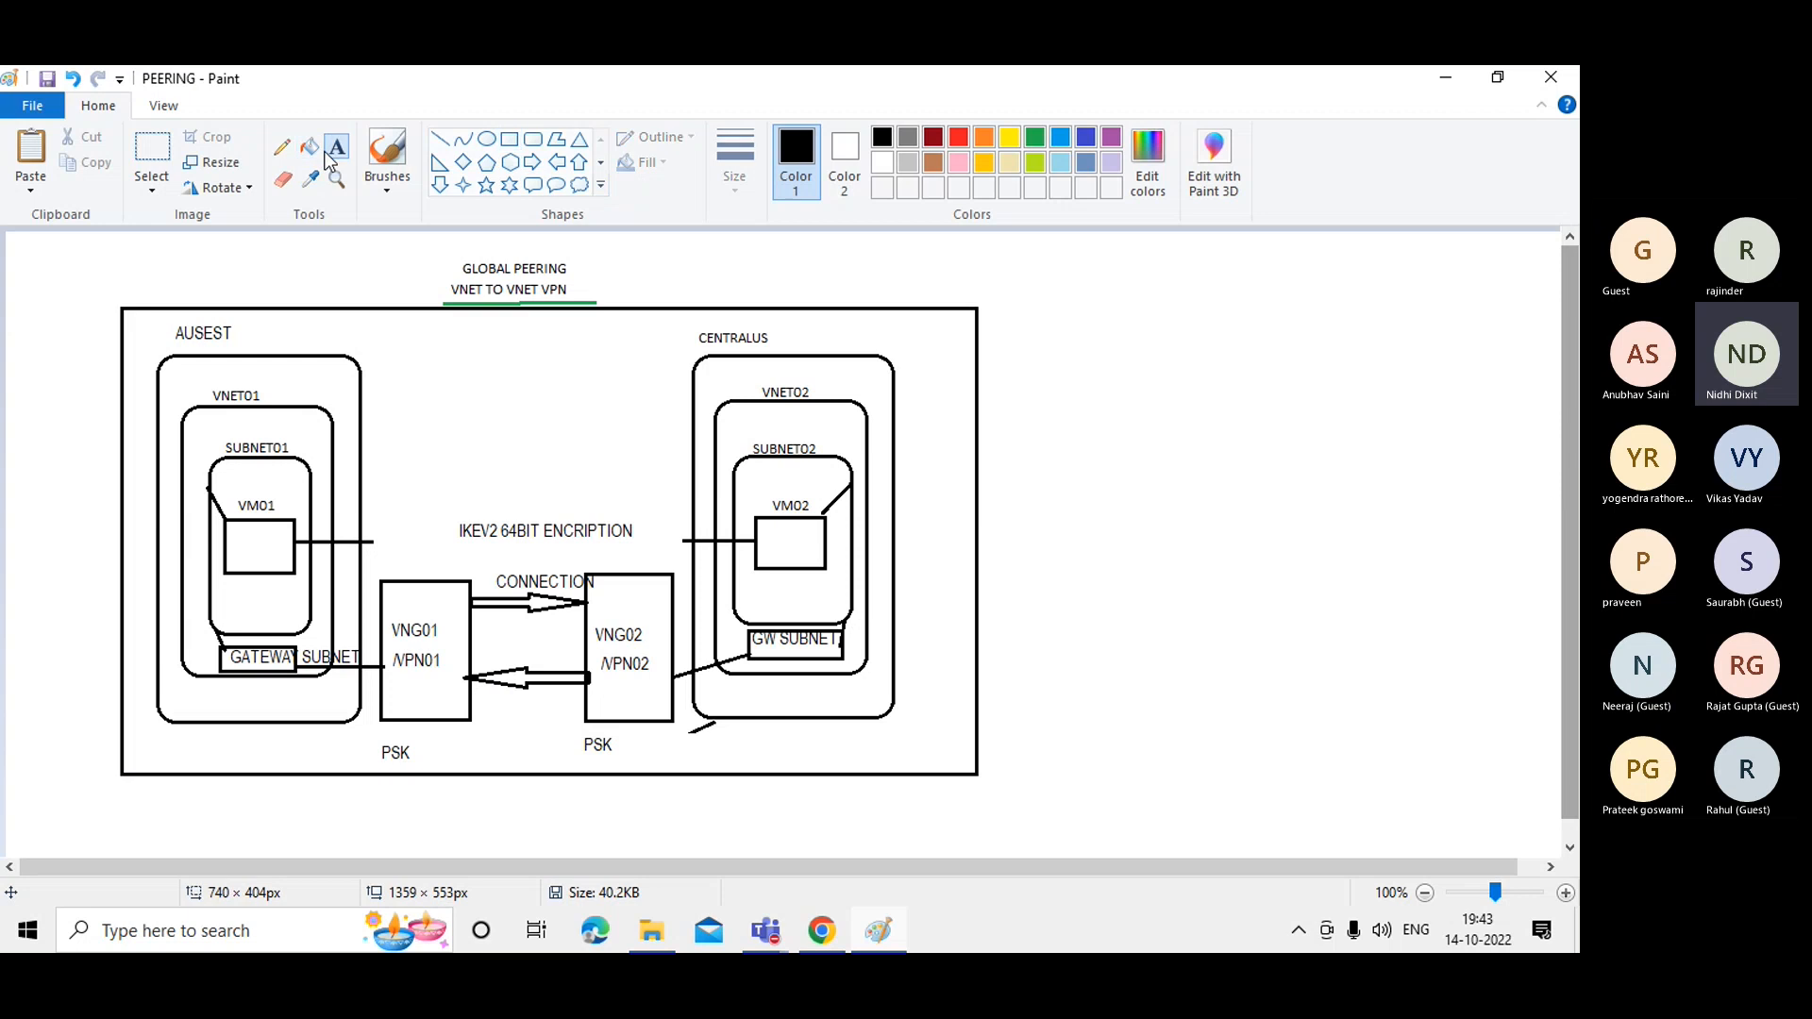
click(158, 285)
text(SUB)
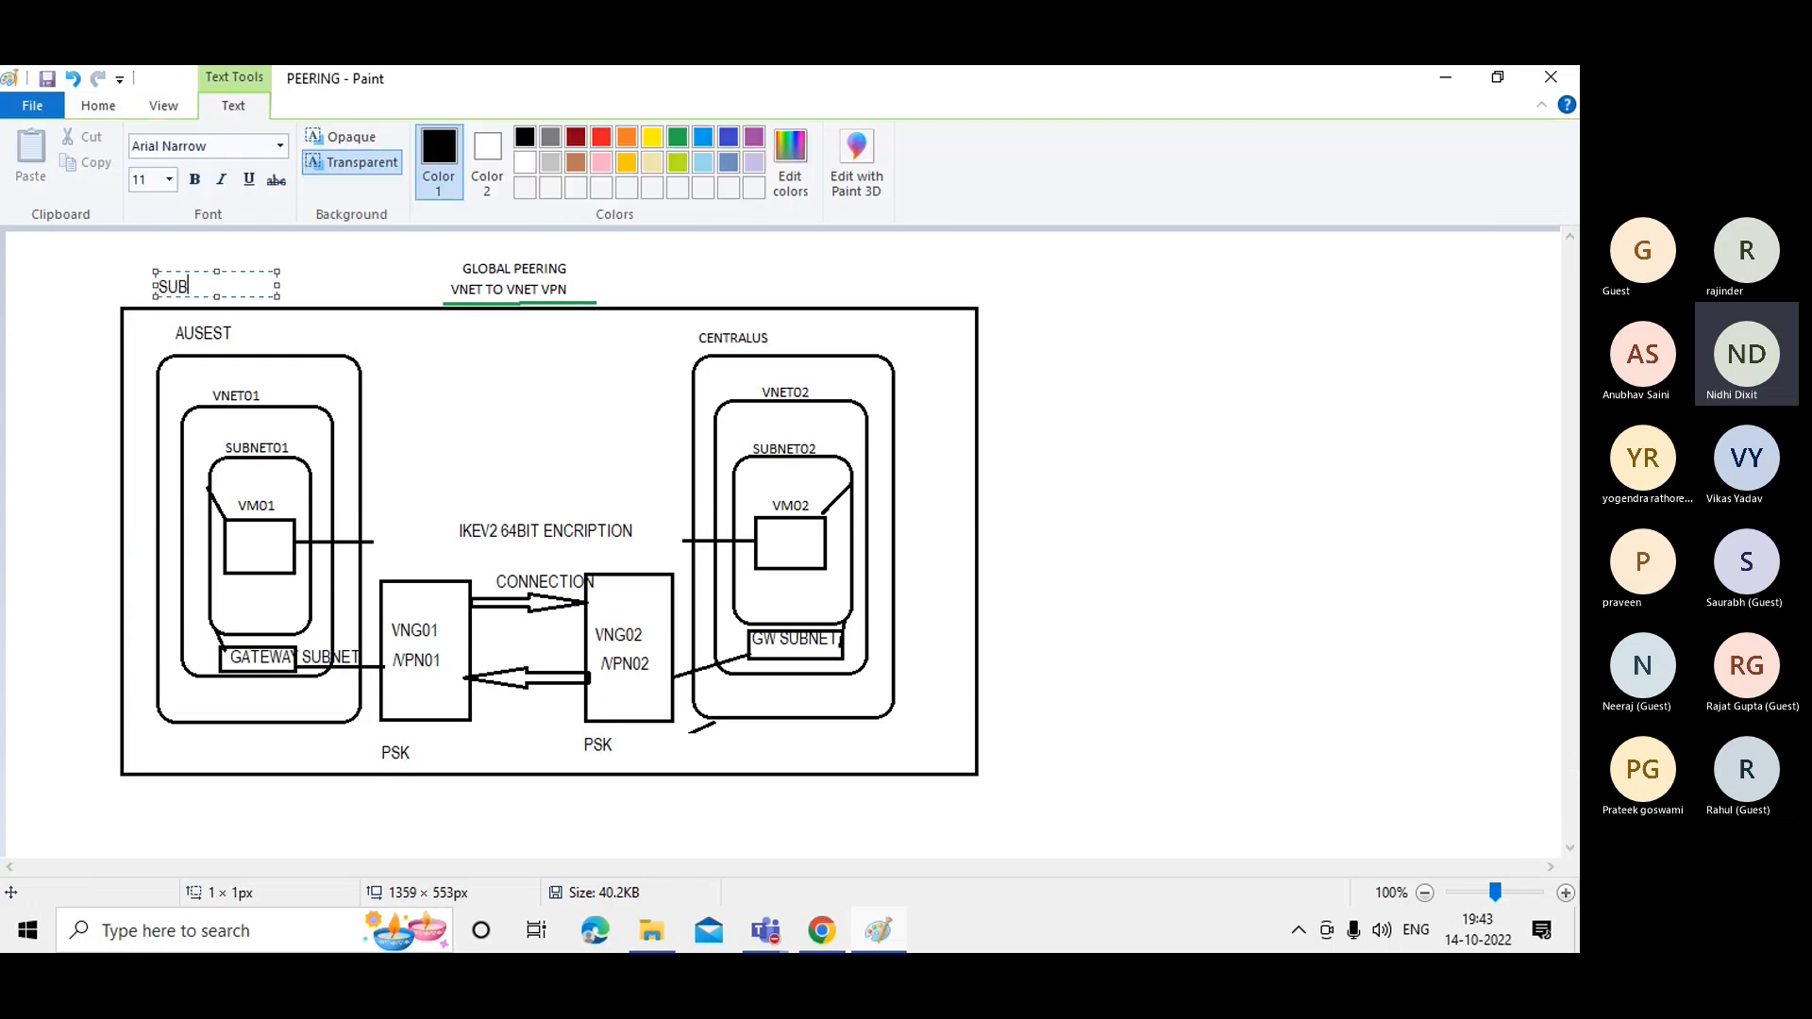
click(408, 284)
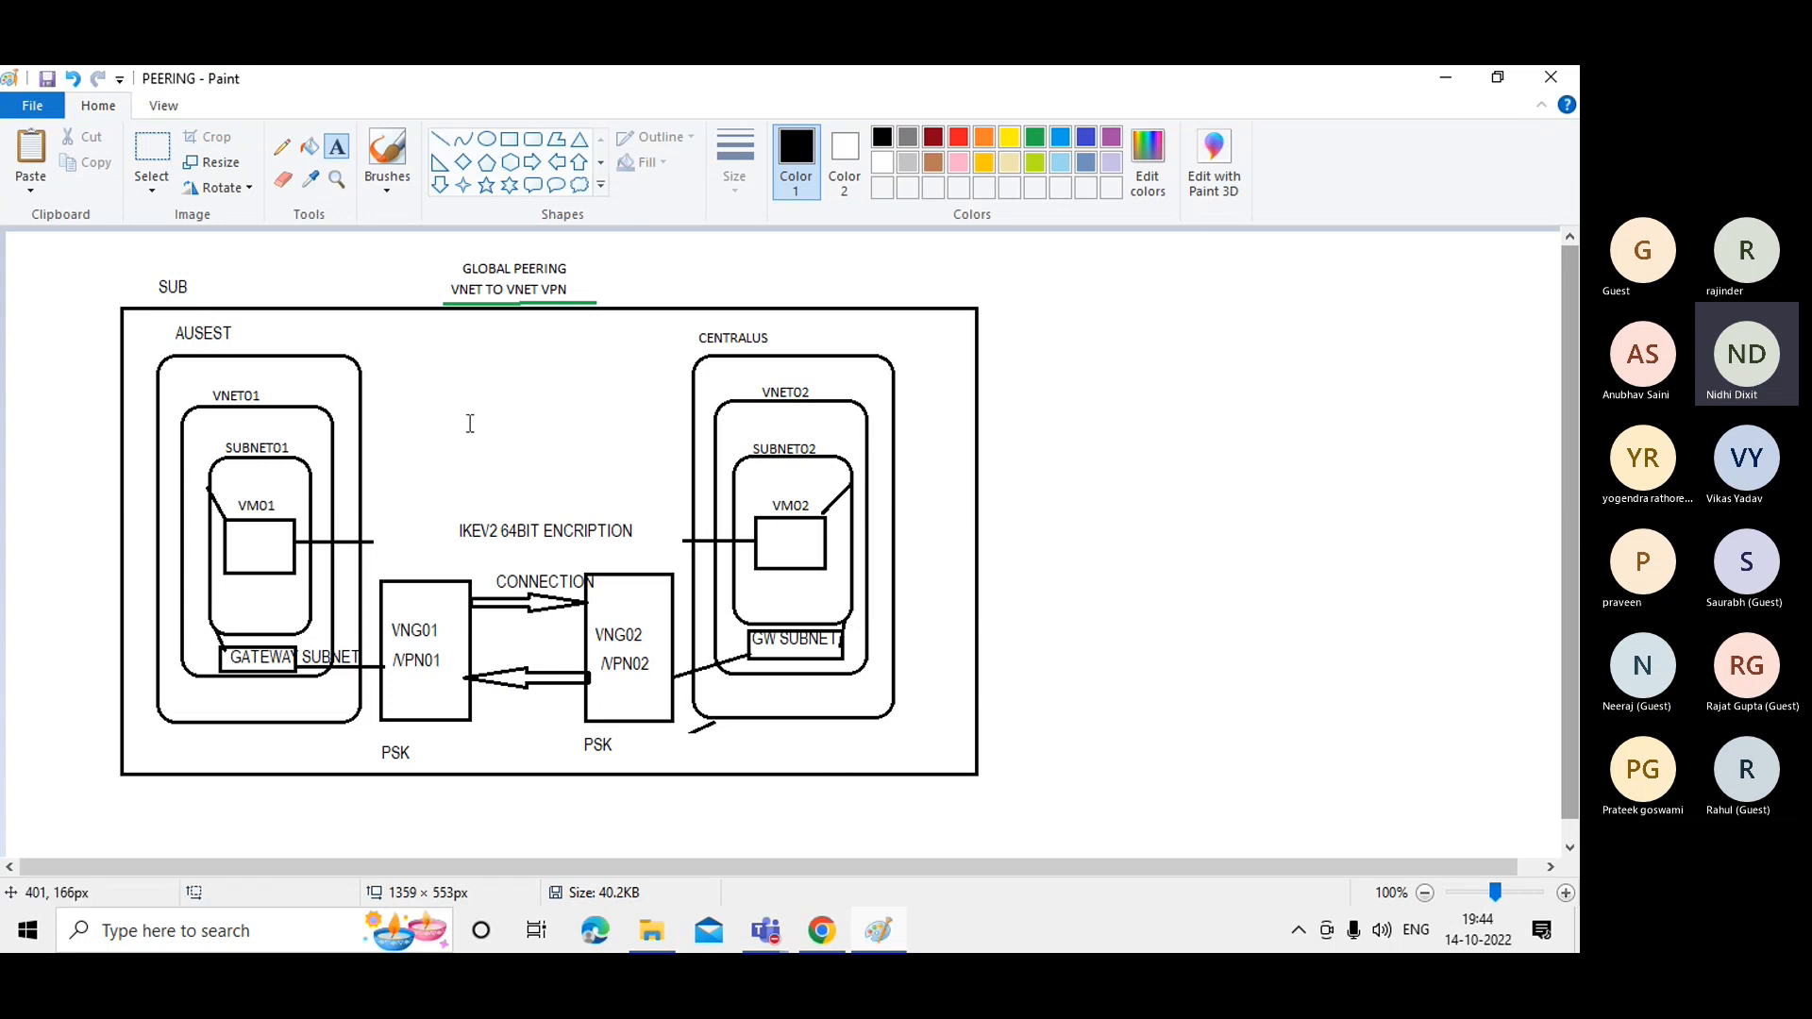
key(ctrl+z)
key(ctrl+z)
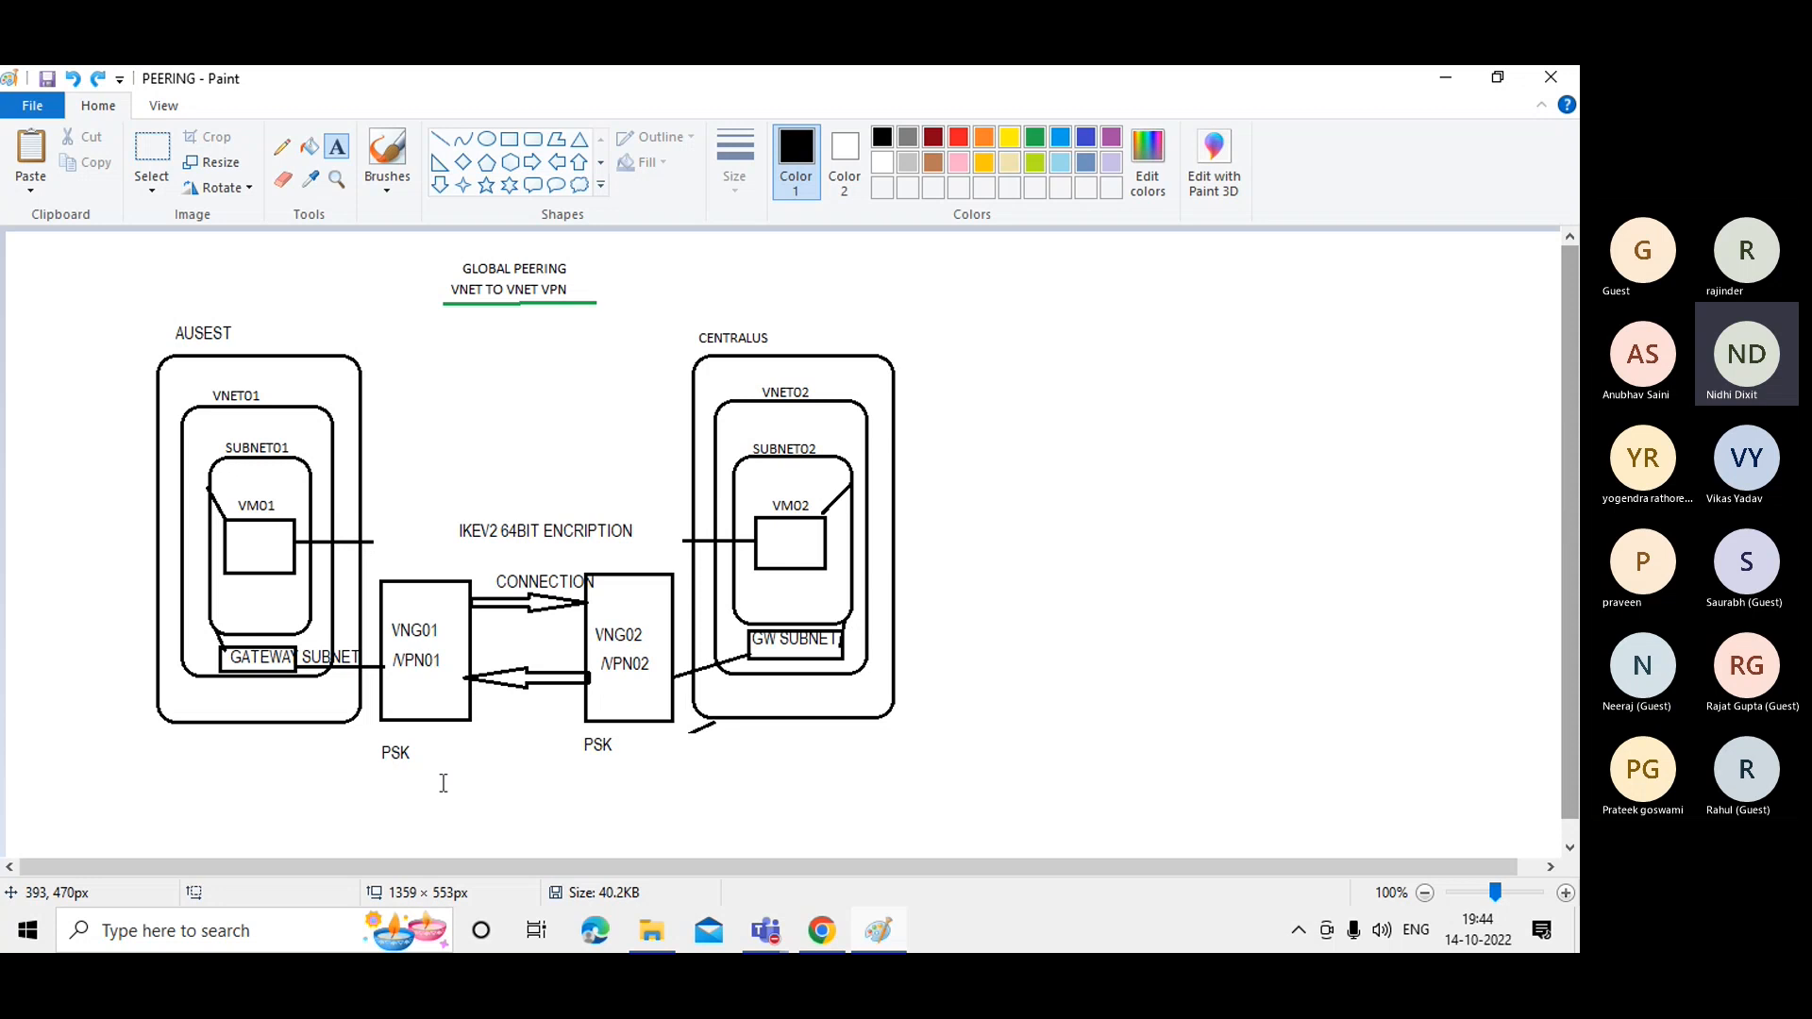
Add the text ADDRESS SPACE on two lines below the PSK label under VNG01
click(389, 779)
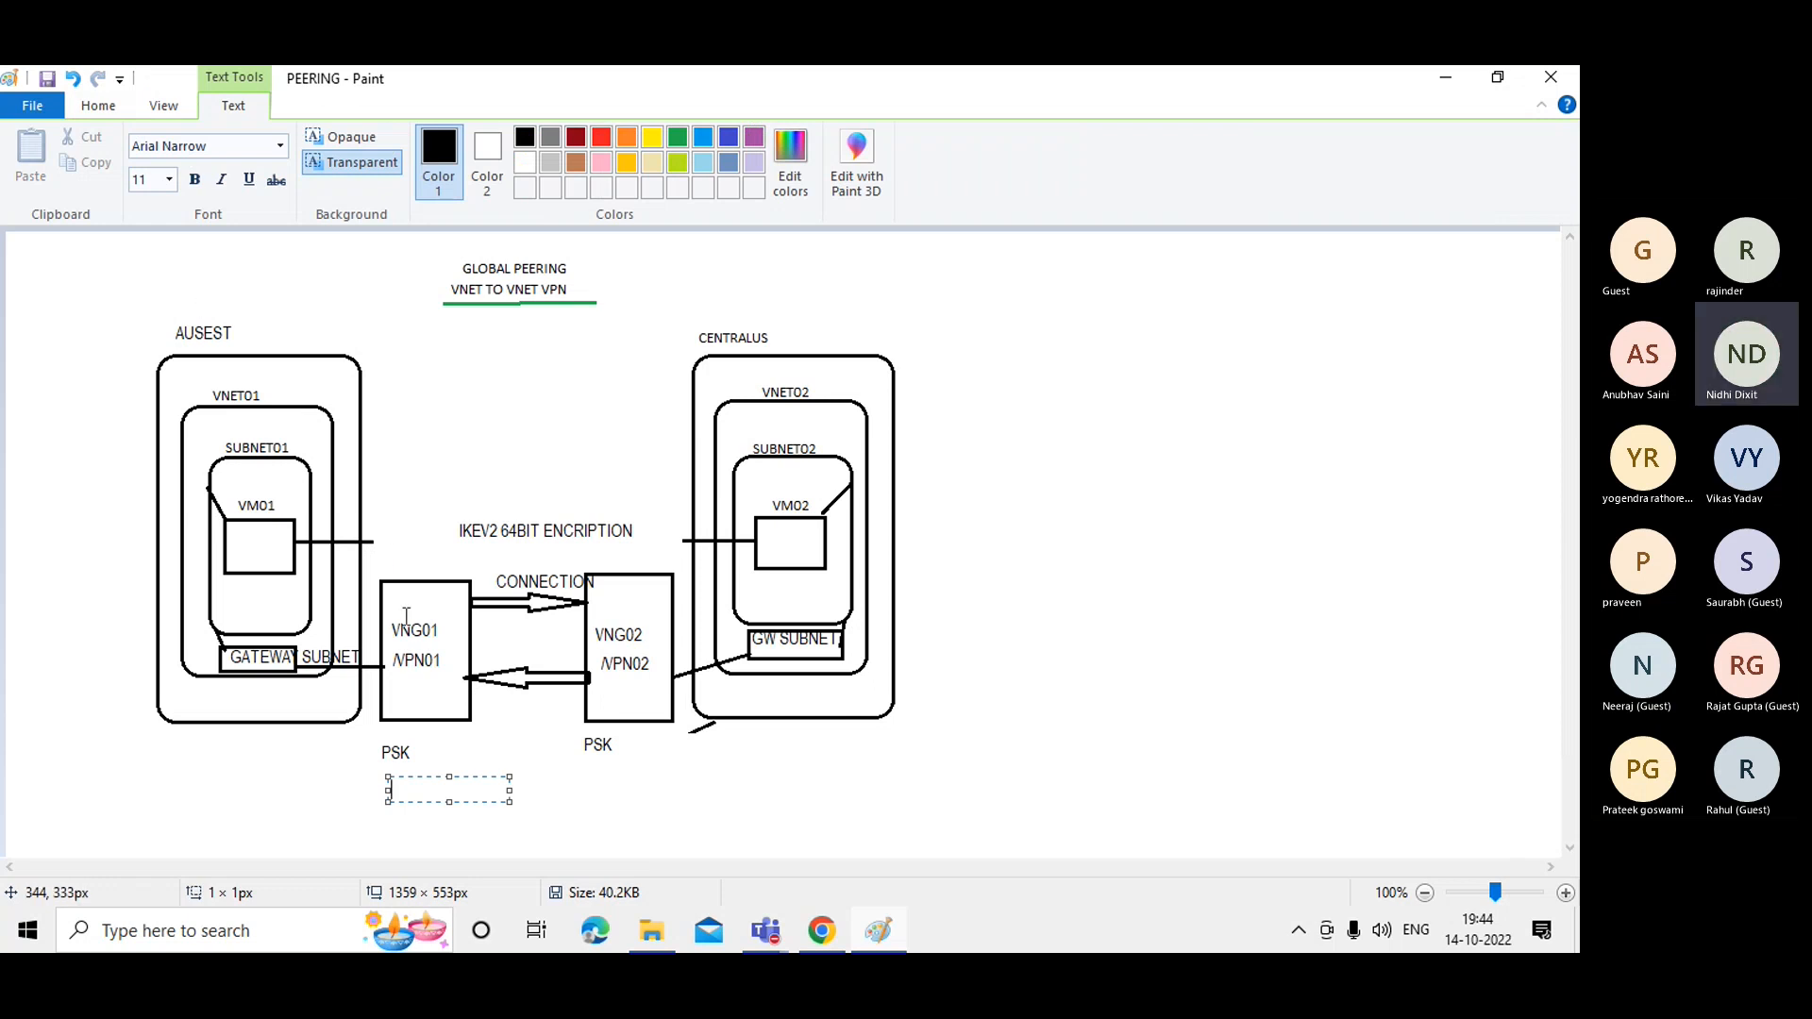
text(a)
text(FULL SPA)
text(CE)
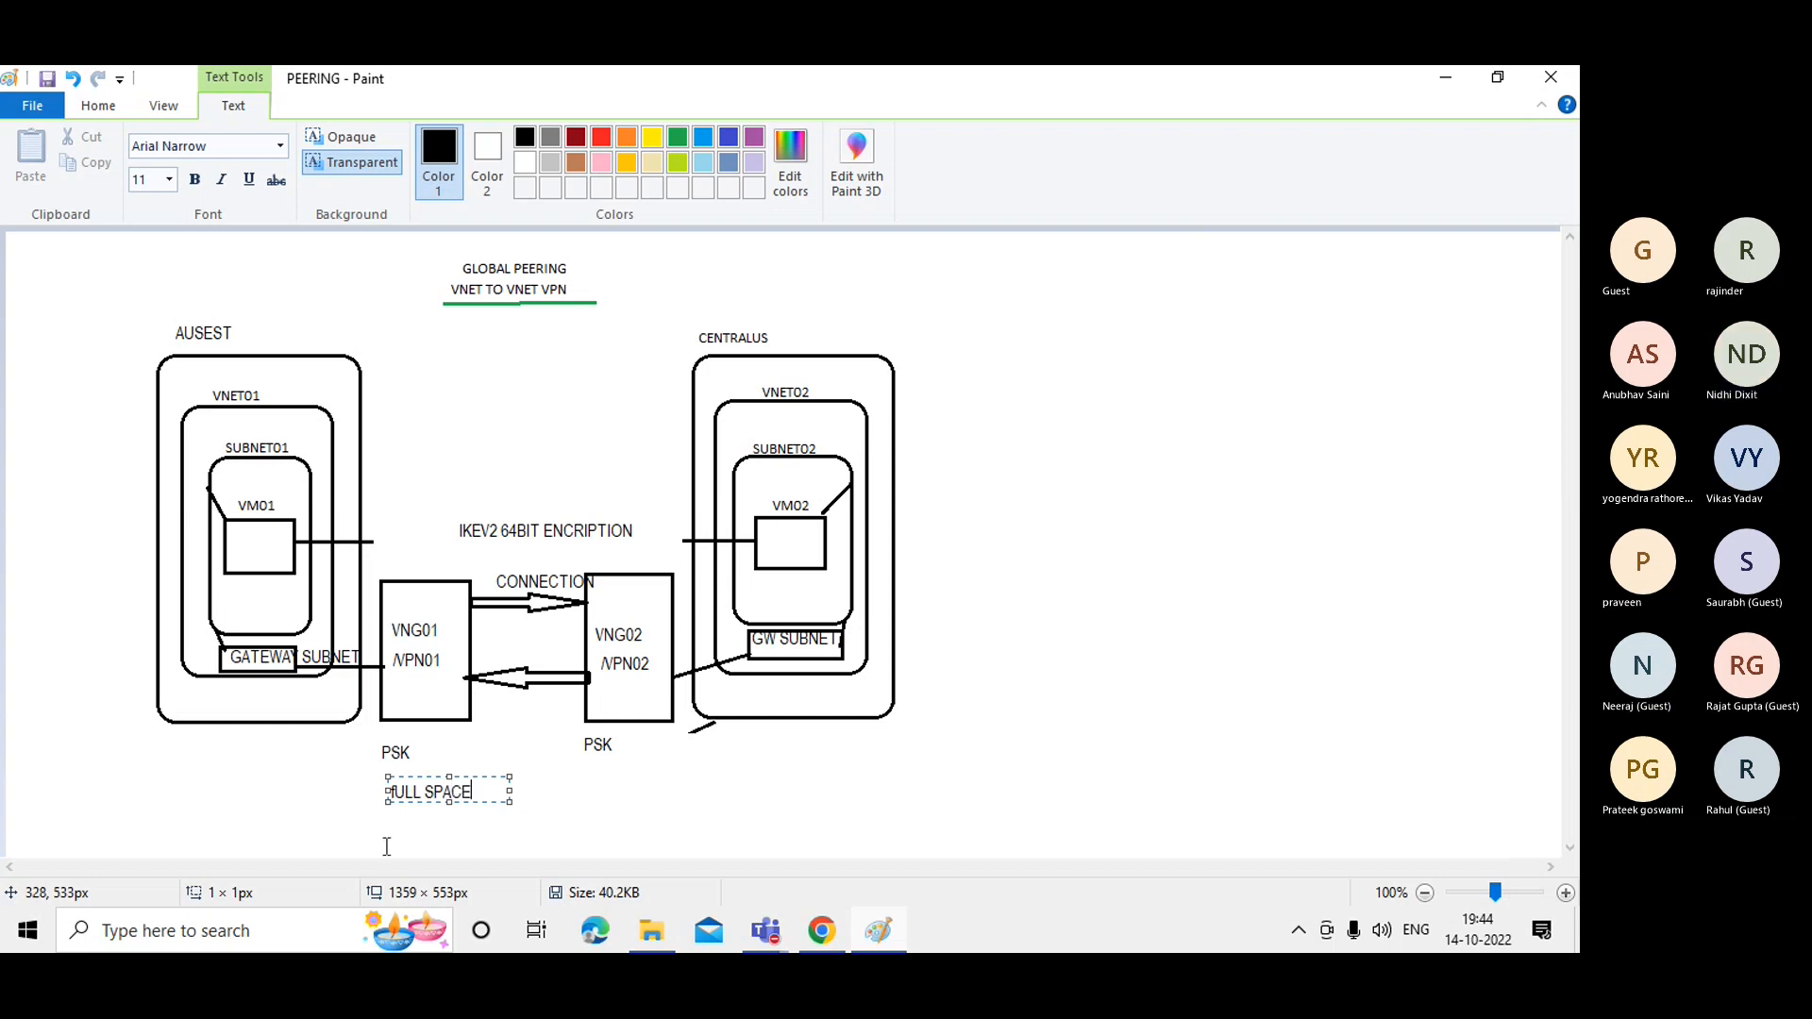
key(Delete)
key(Delete)
key(Delete)
key(Delete)
key(Delete)
text(ADDRESS)
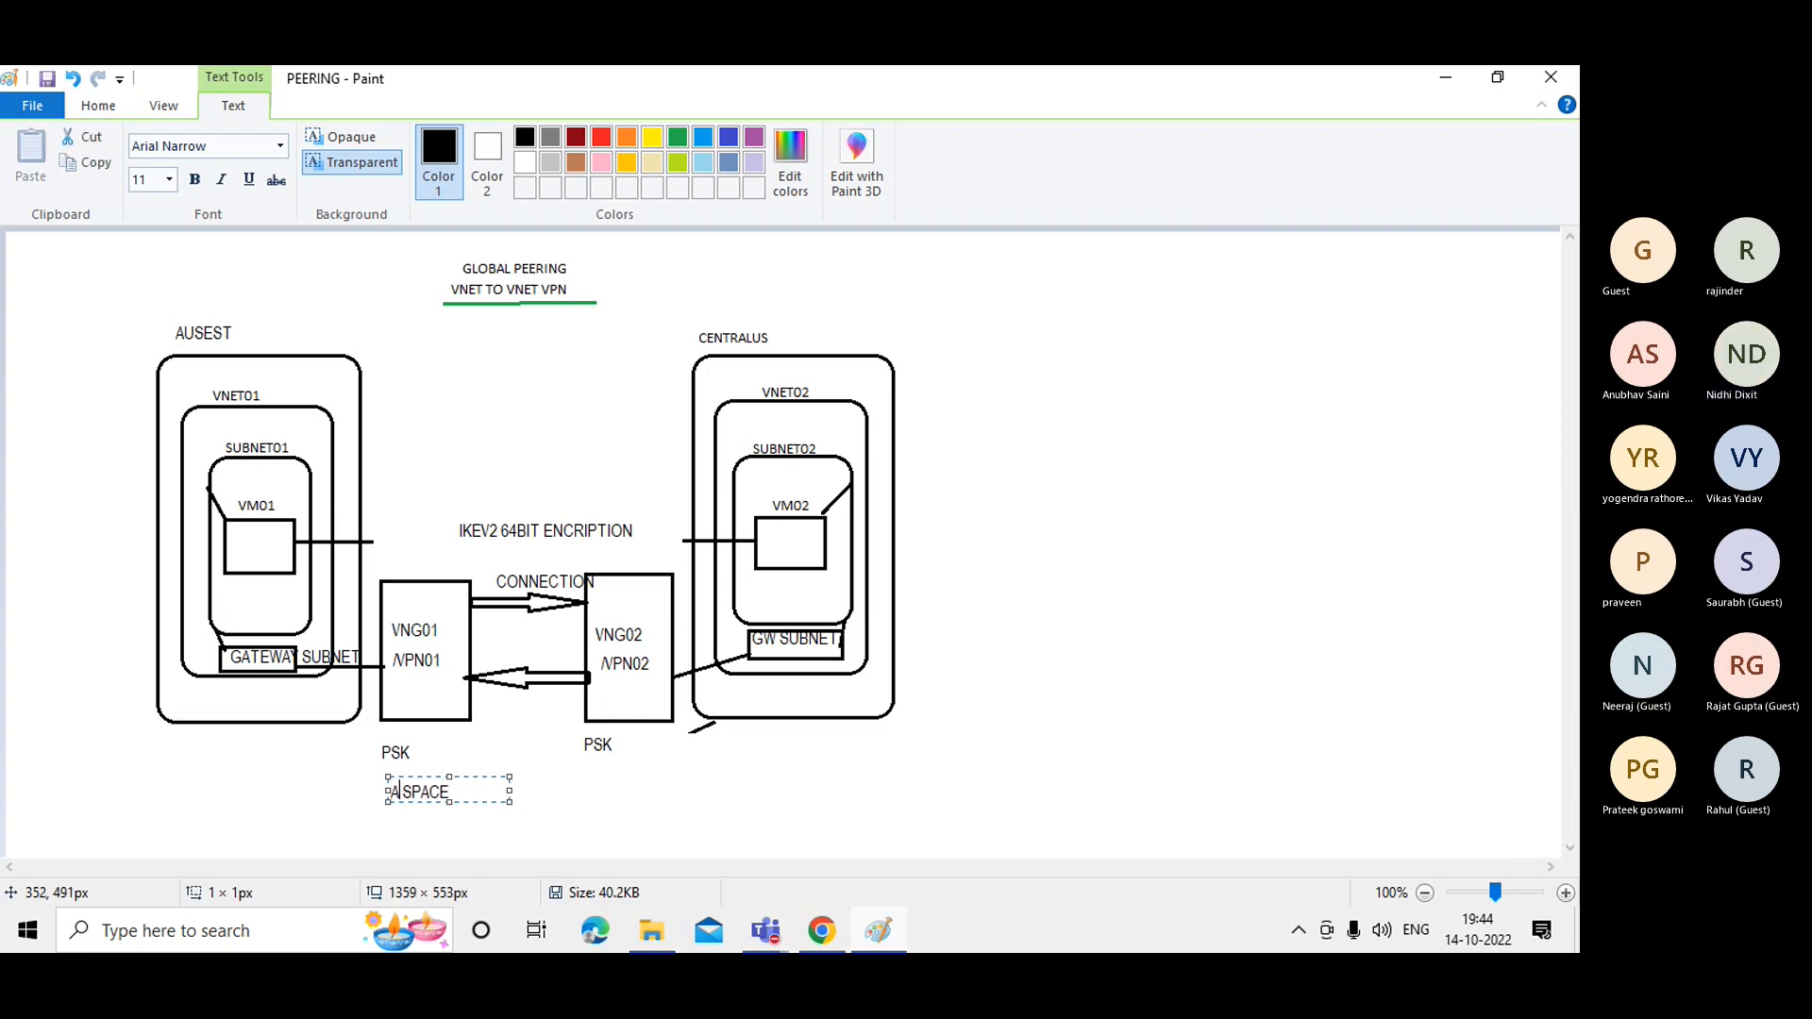
key(Return)
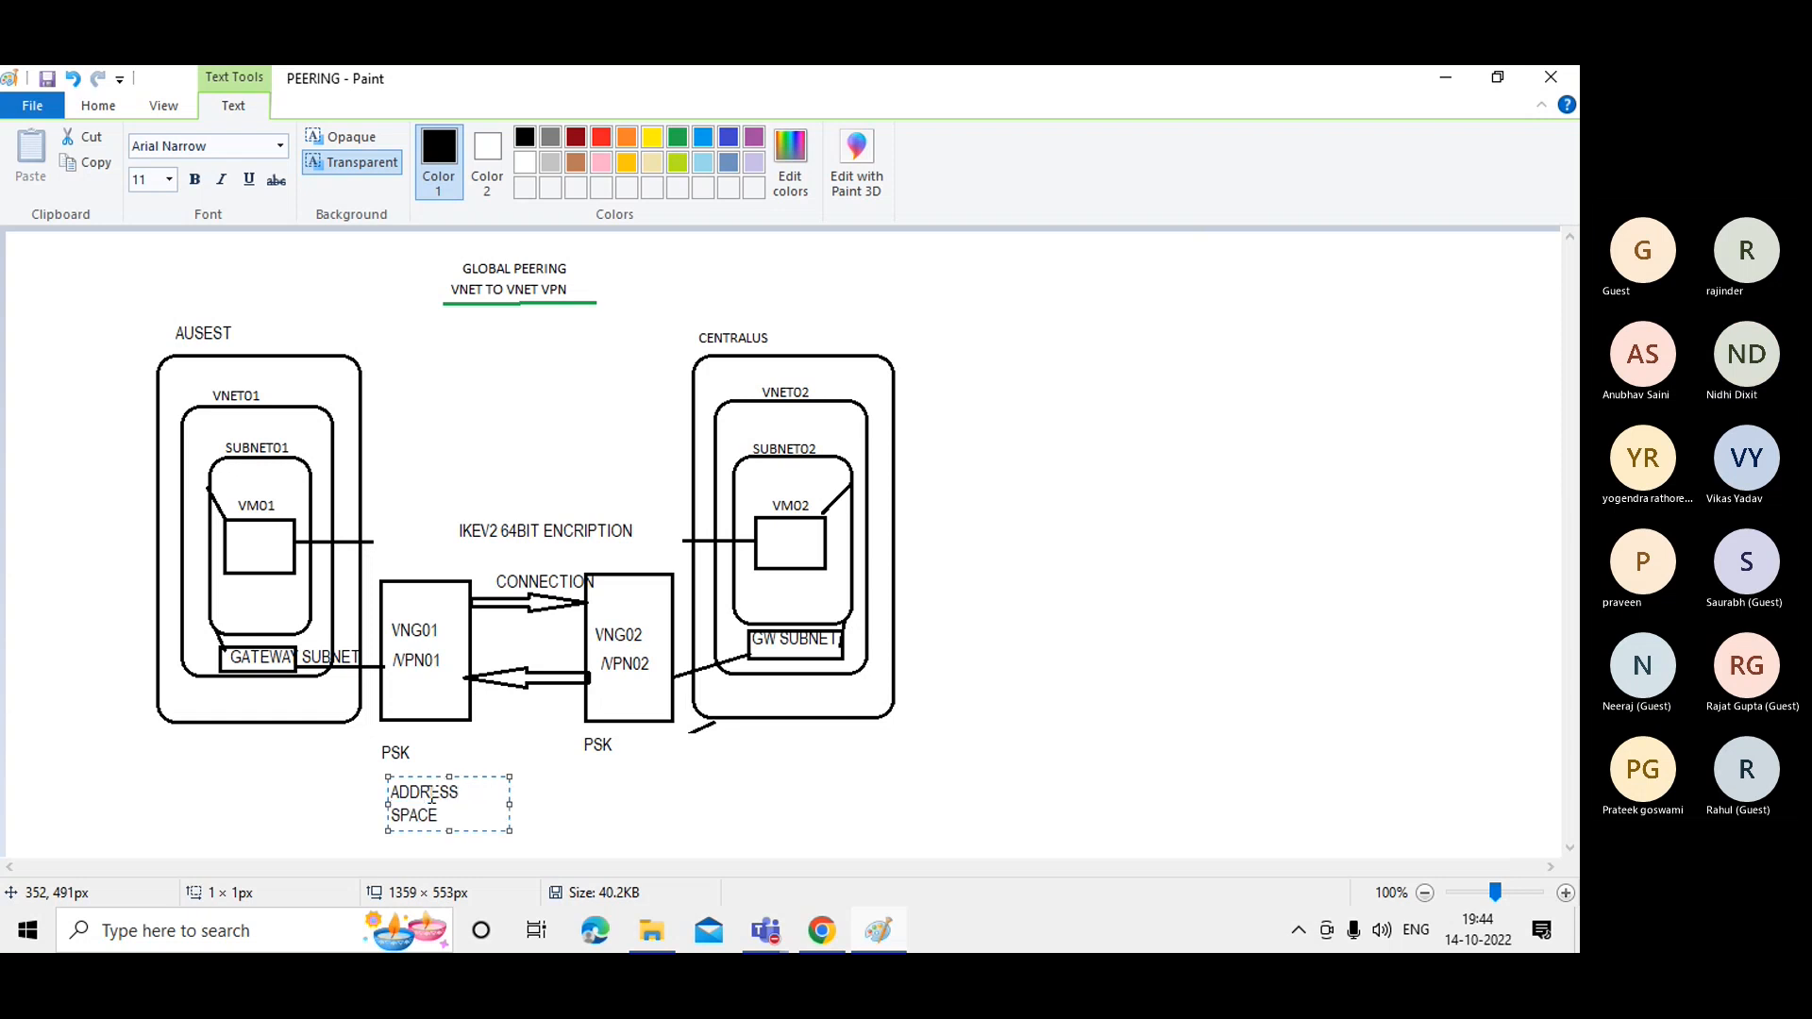
click(512, 801)
click(508, 801)
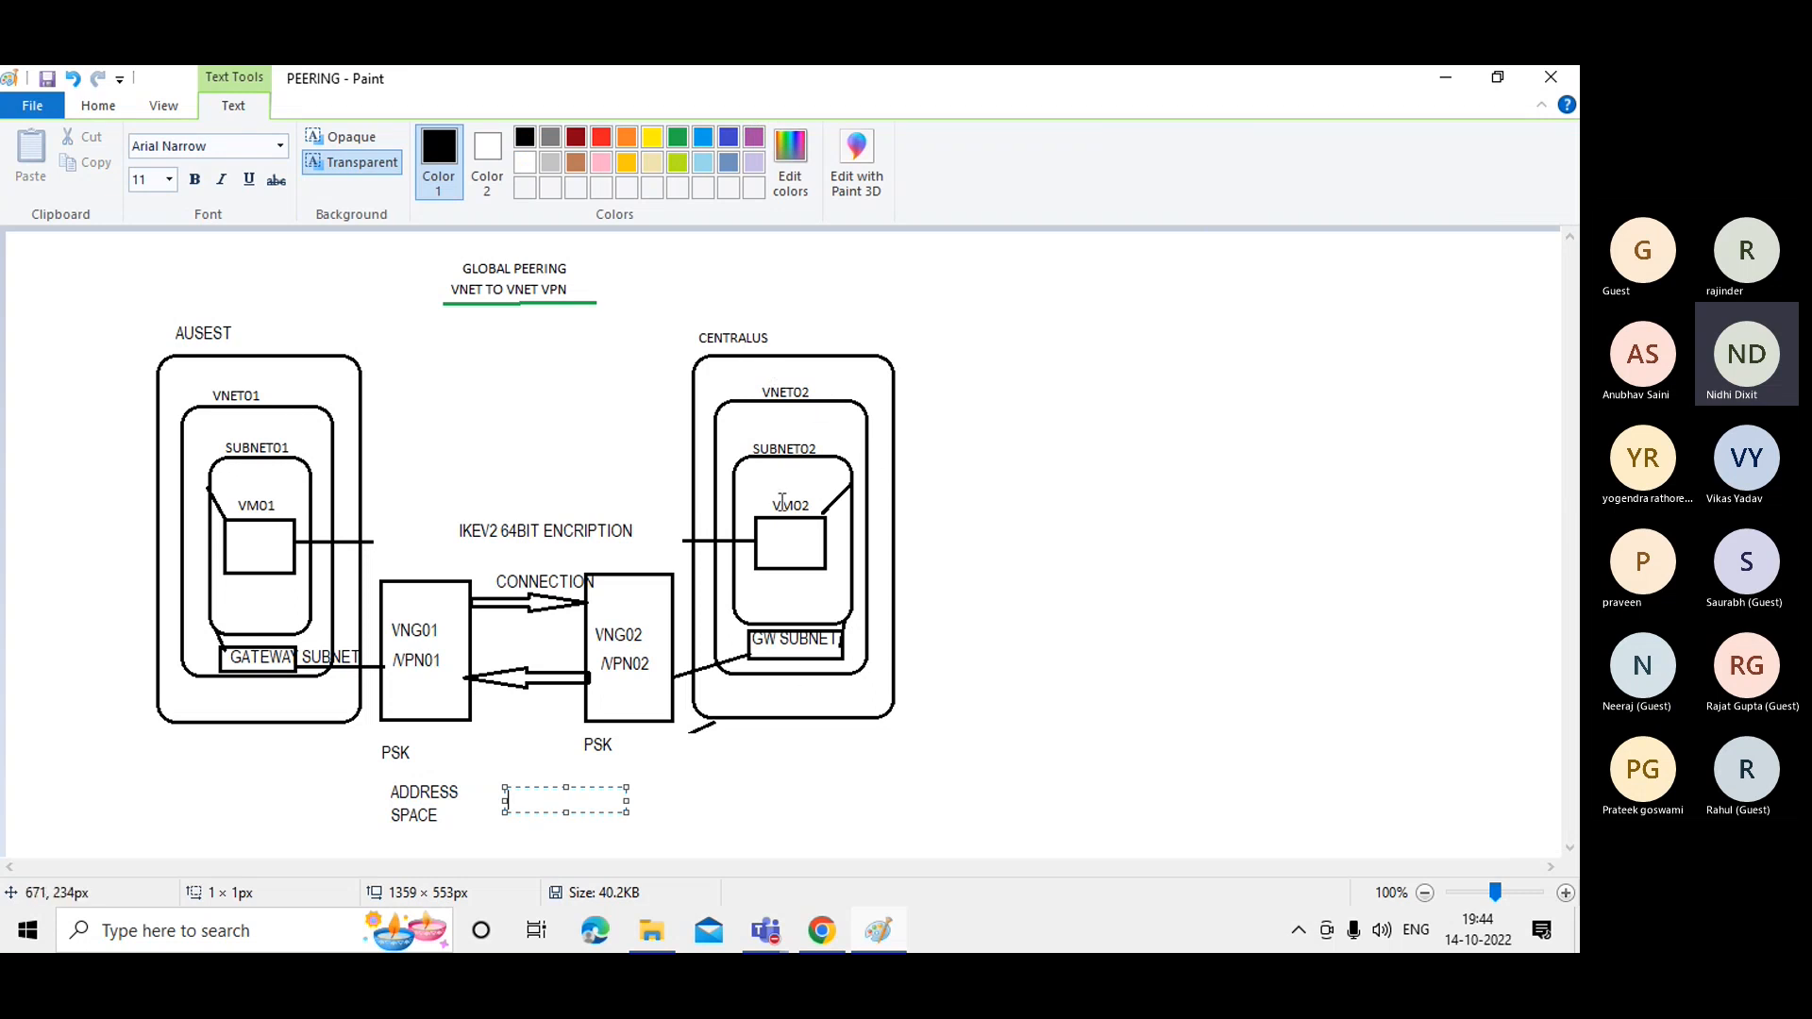
click(884, 791)
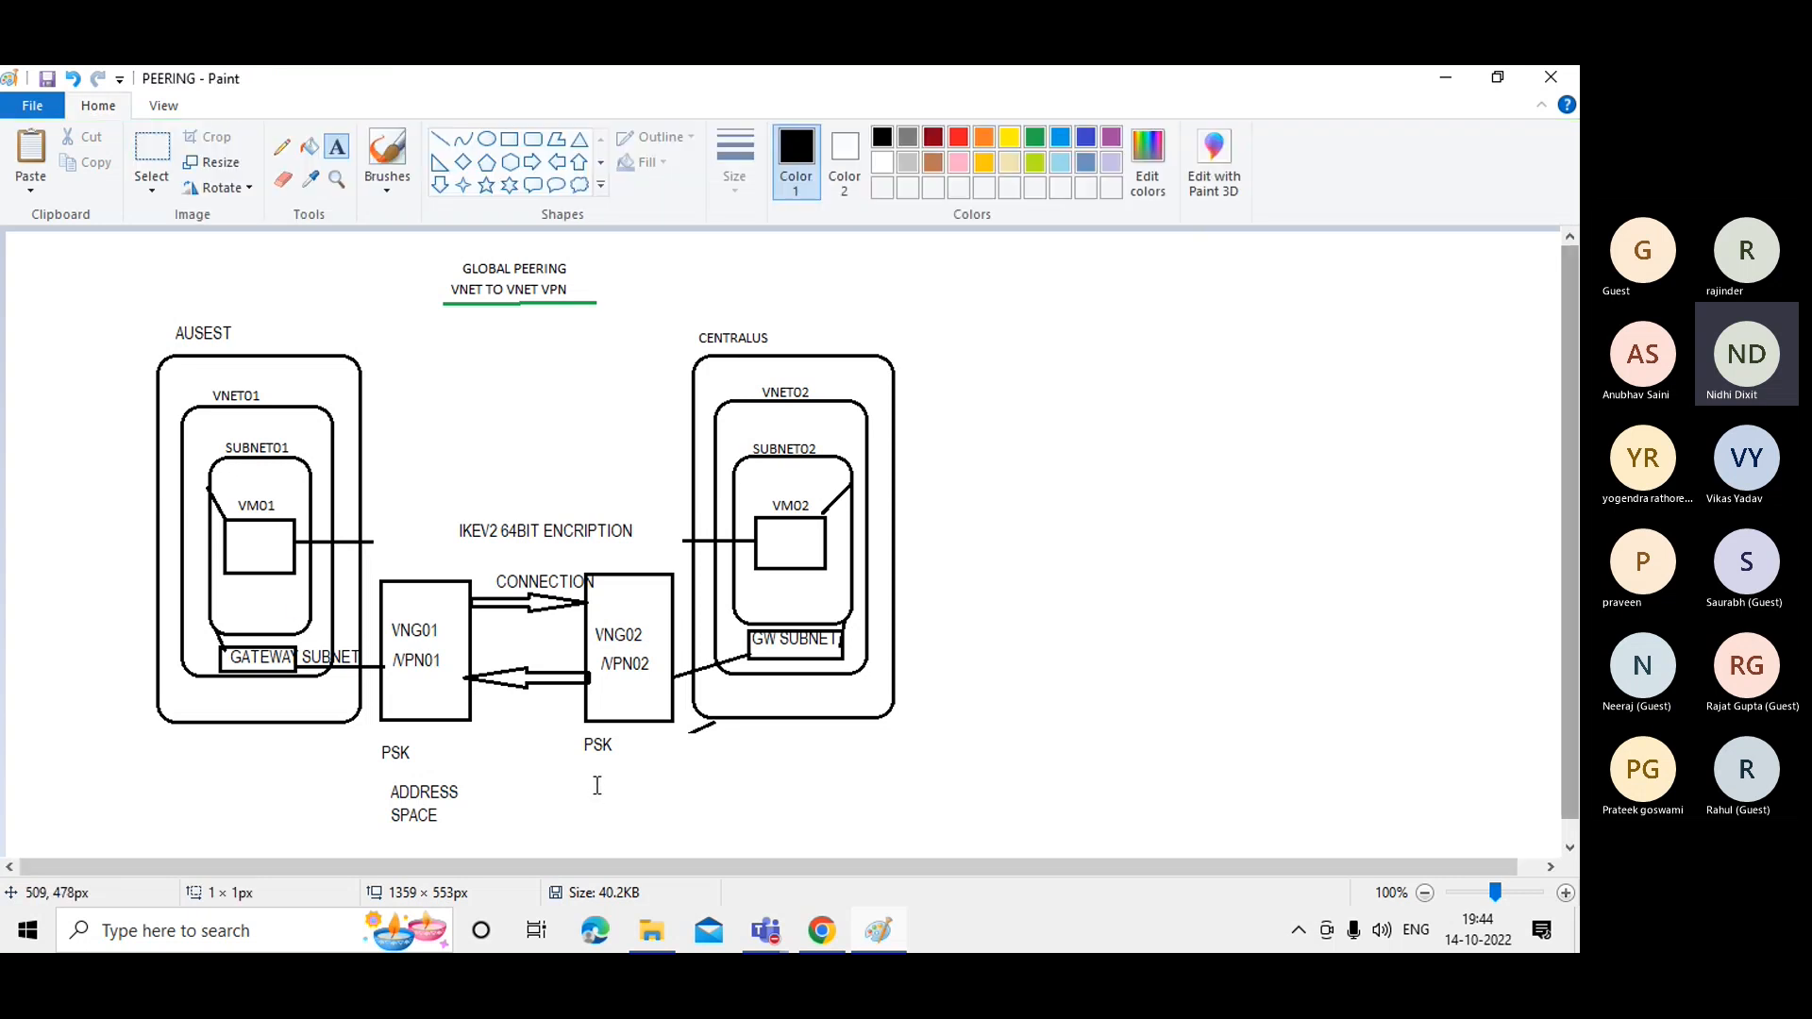
click(595, 782)
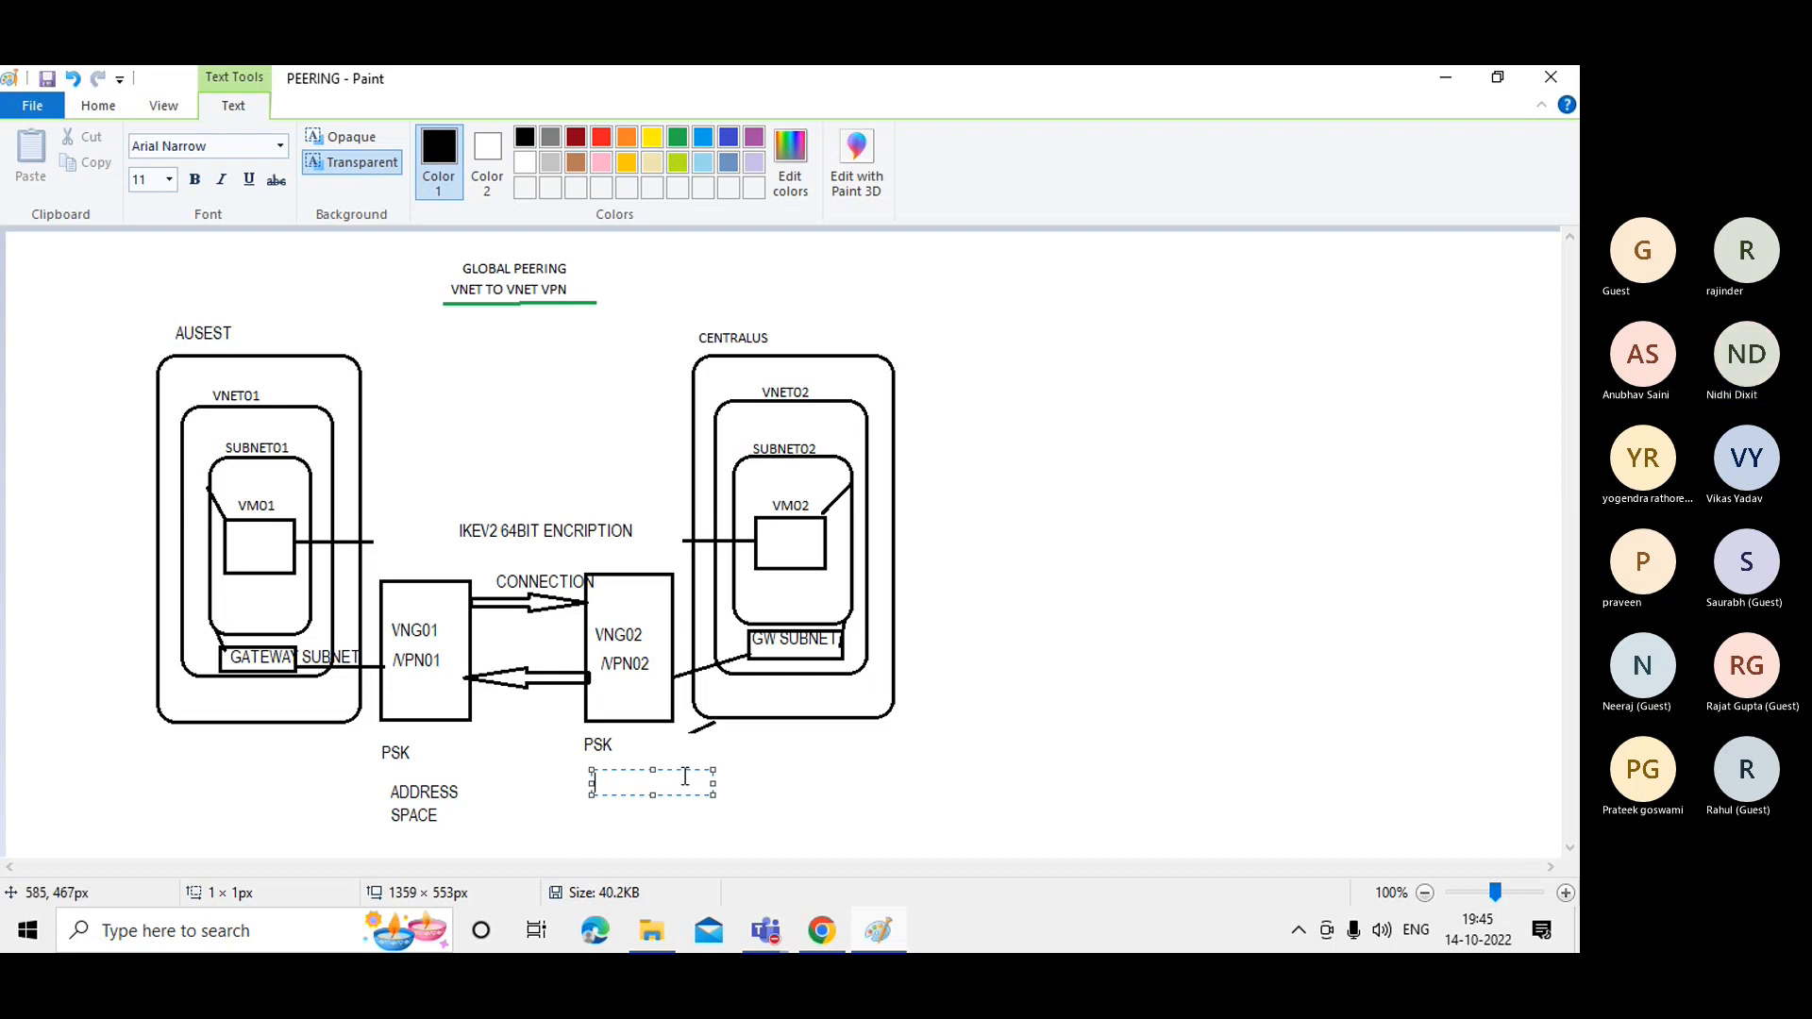
click(1008, 374)
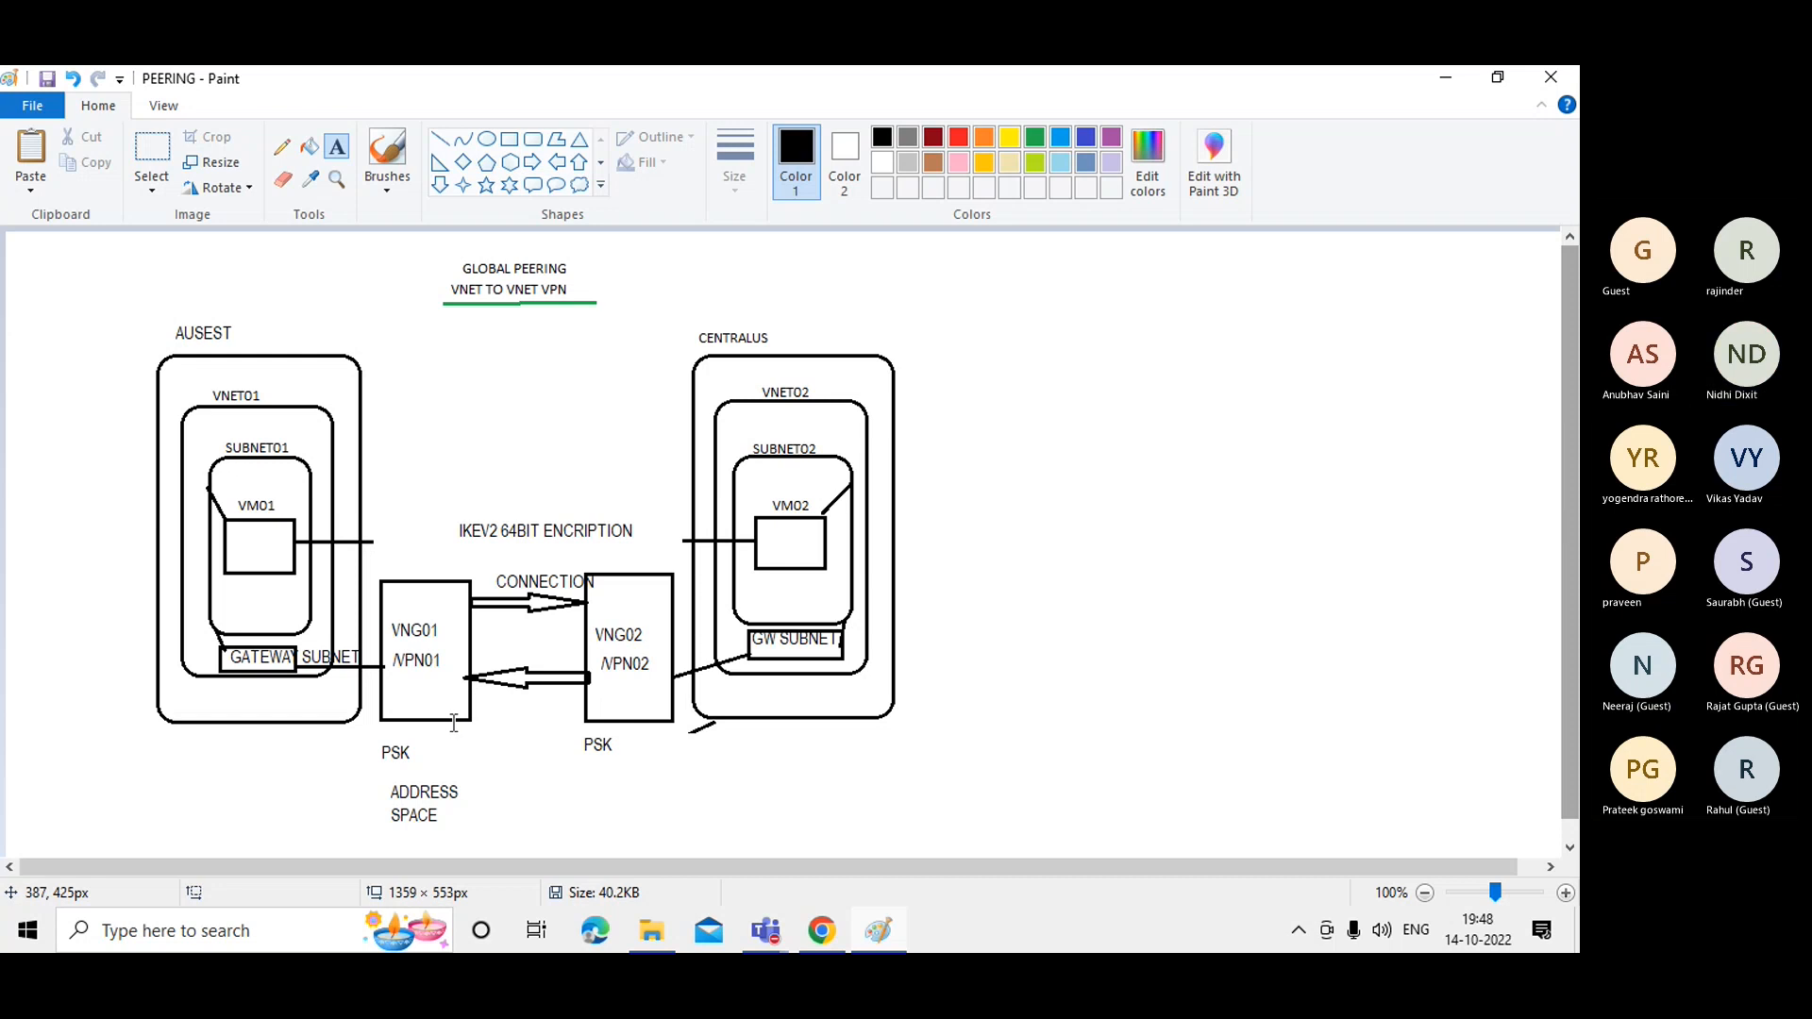
Switch to the Azure portal in Chrome and start creating a new resource group
click(823, 932)
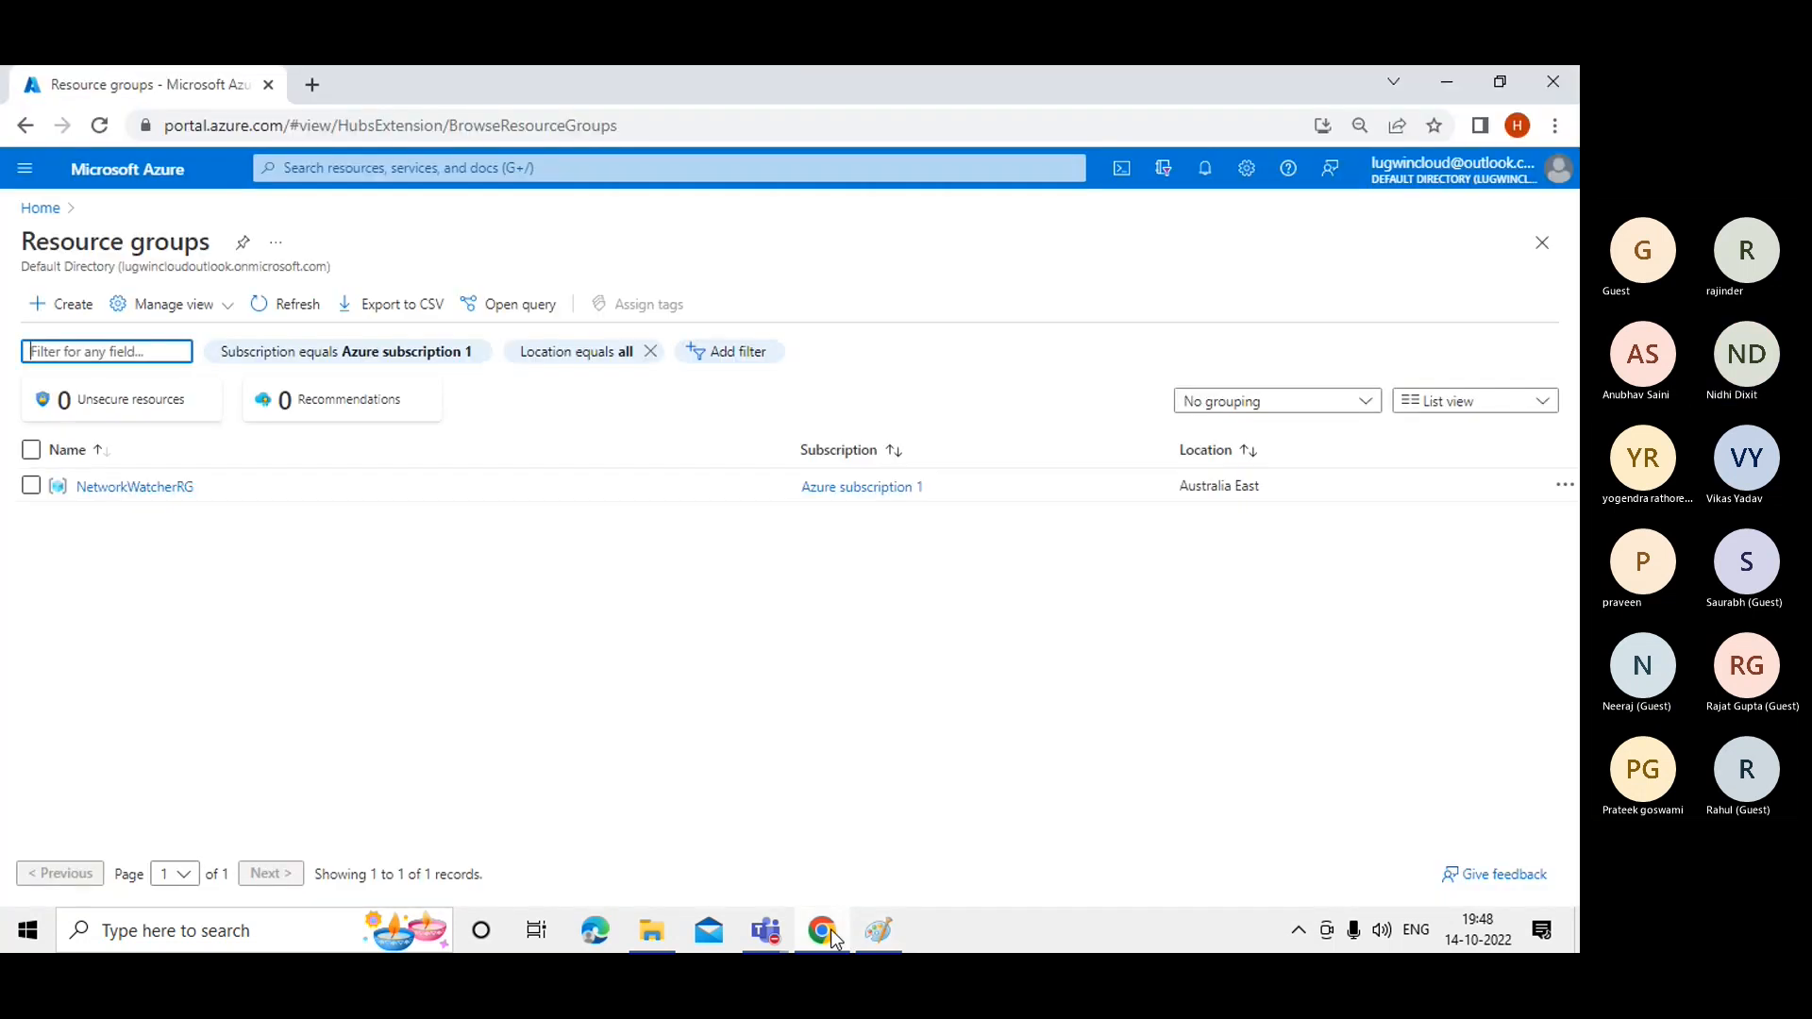
click(824, 931)
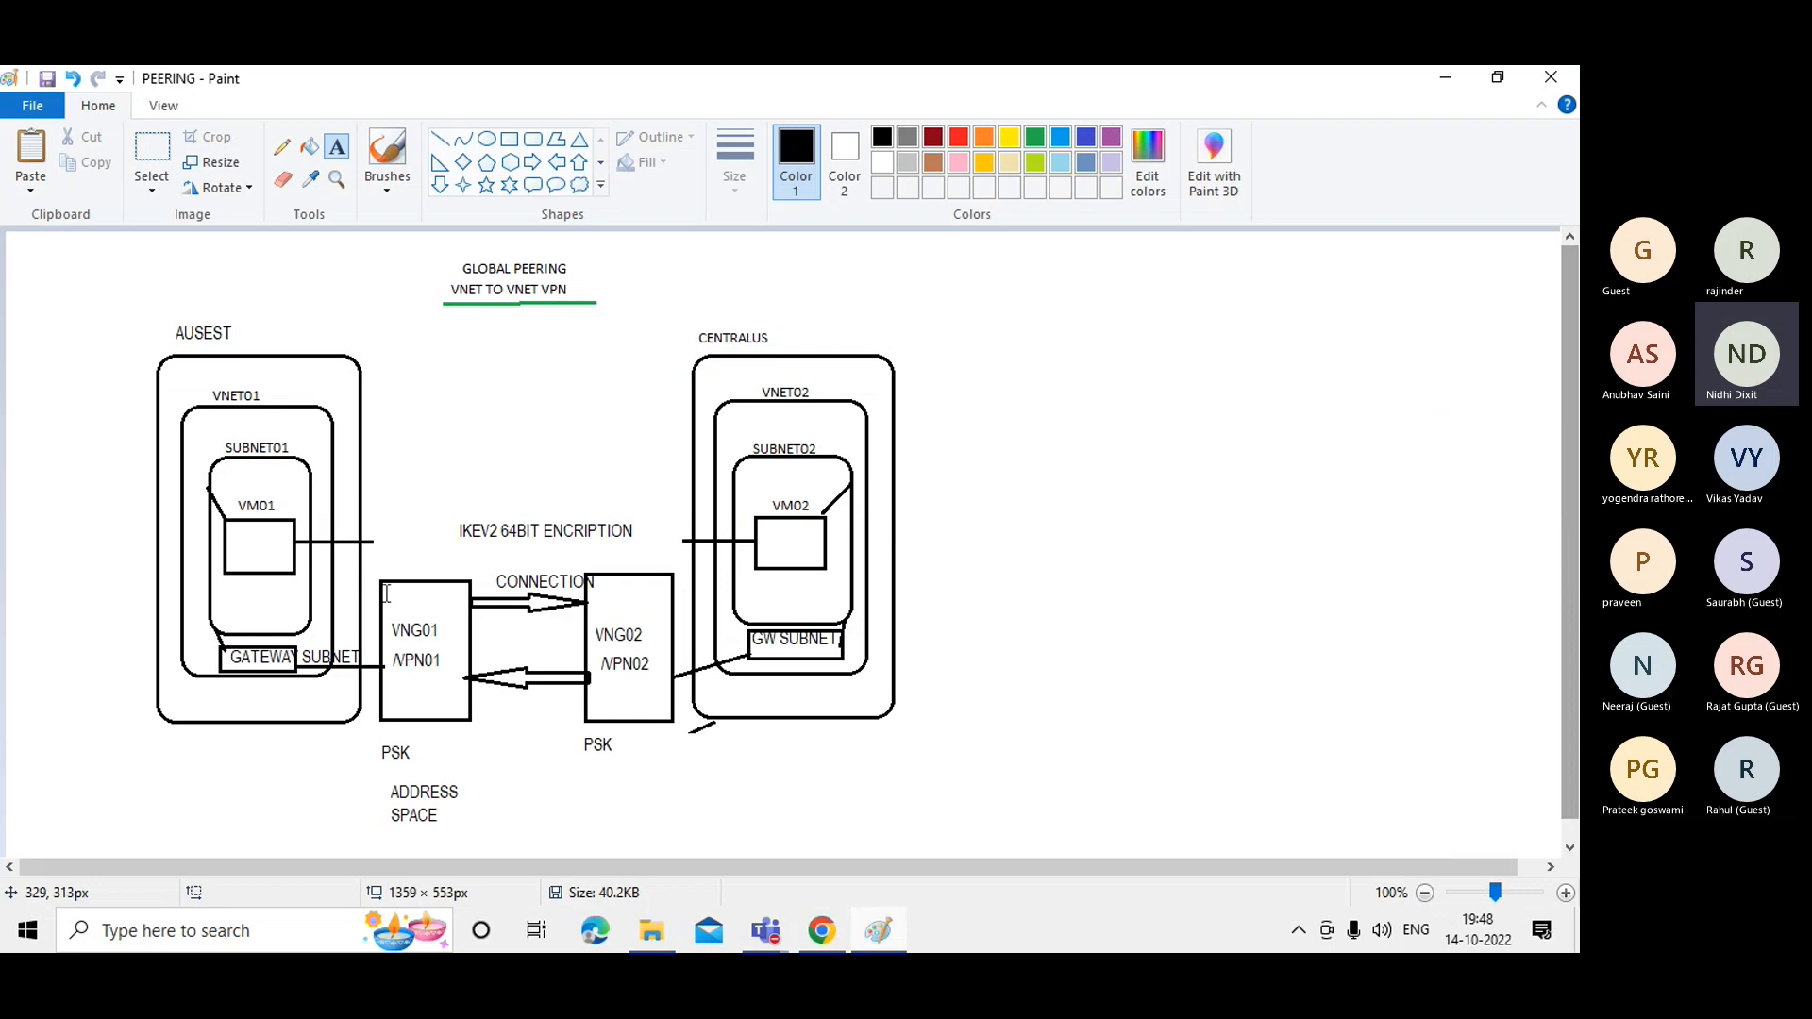
click(819, 936)
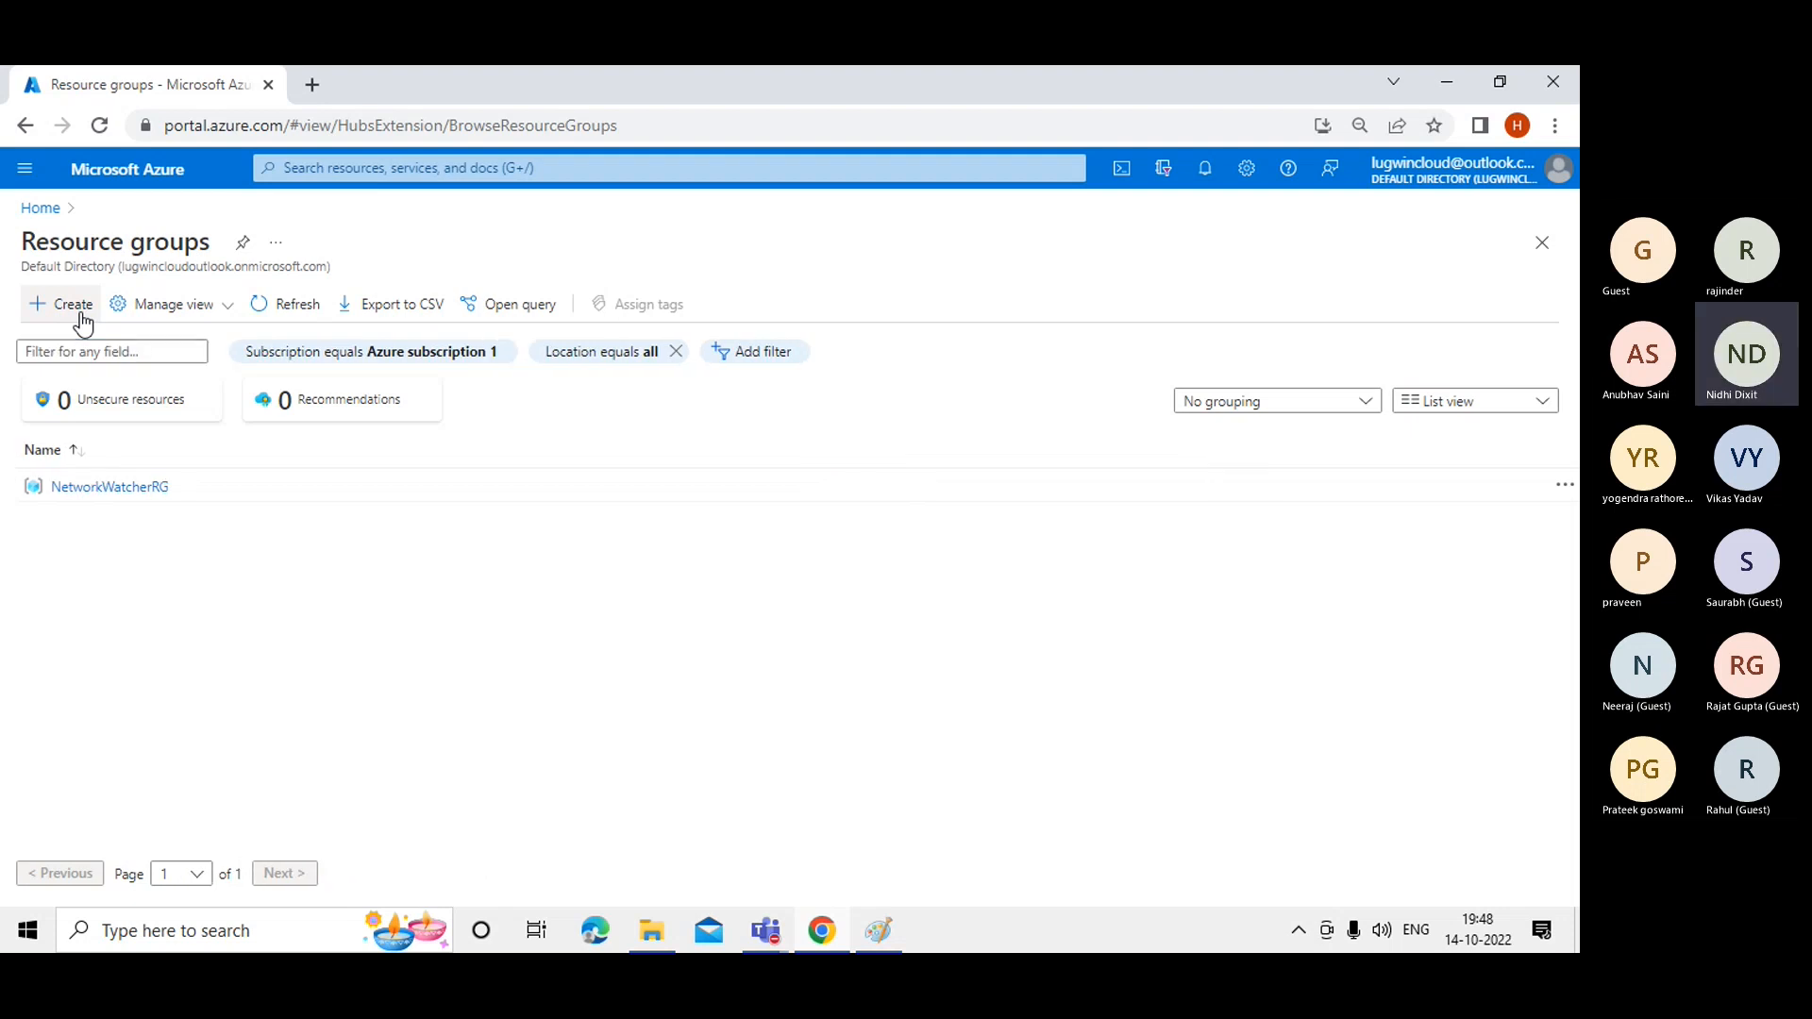
click(83, 321)
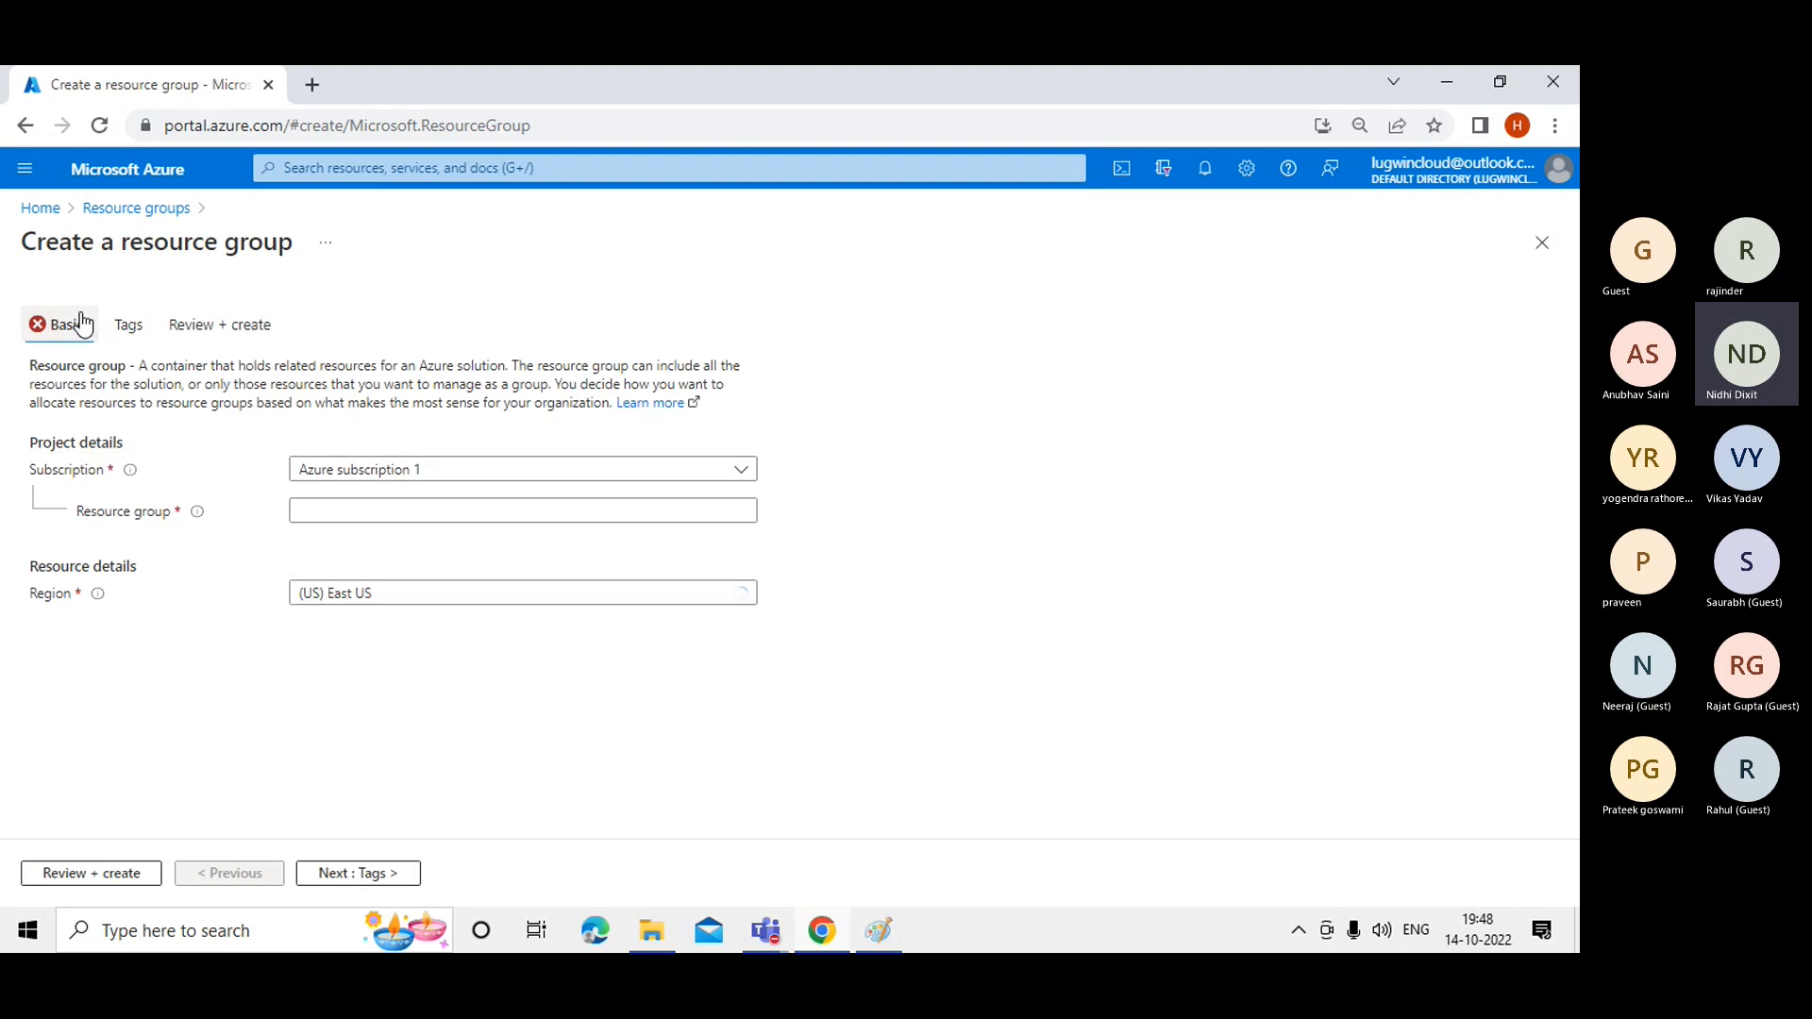
click(825, 934)
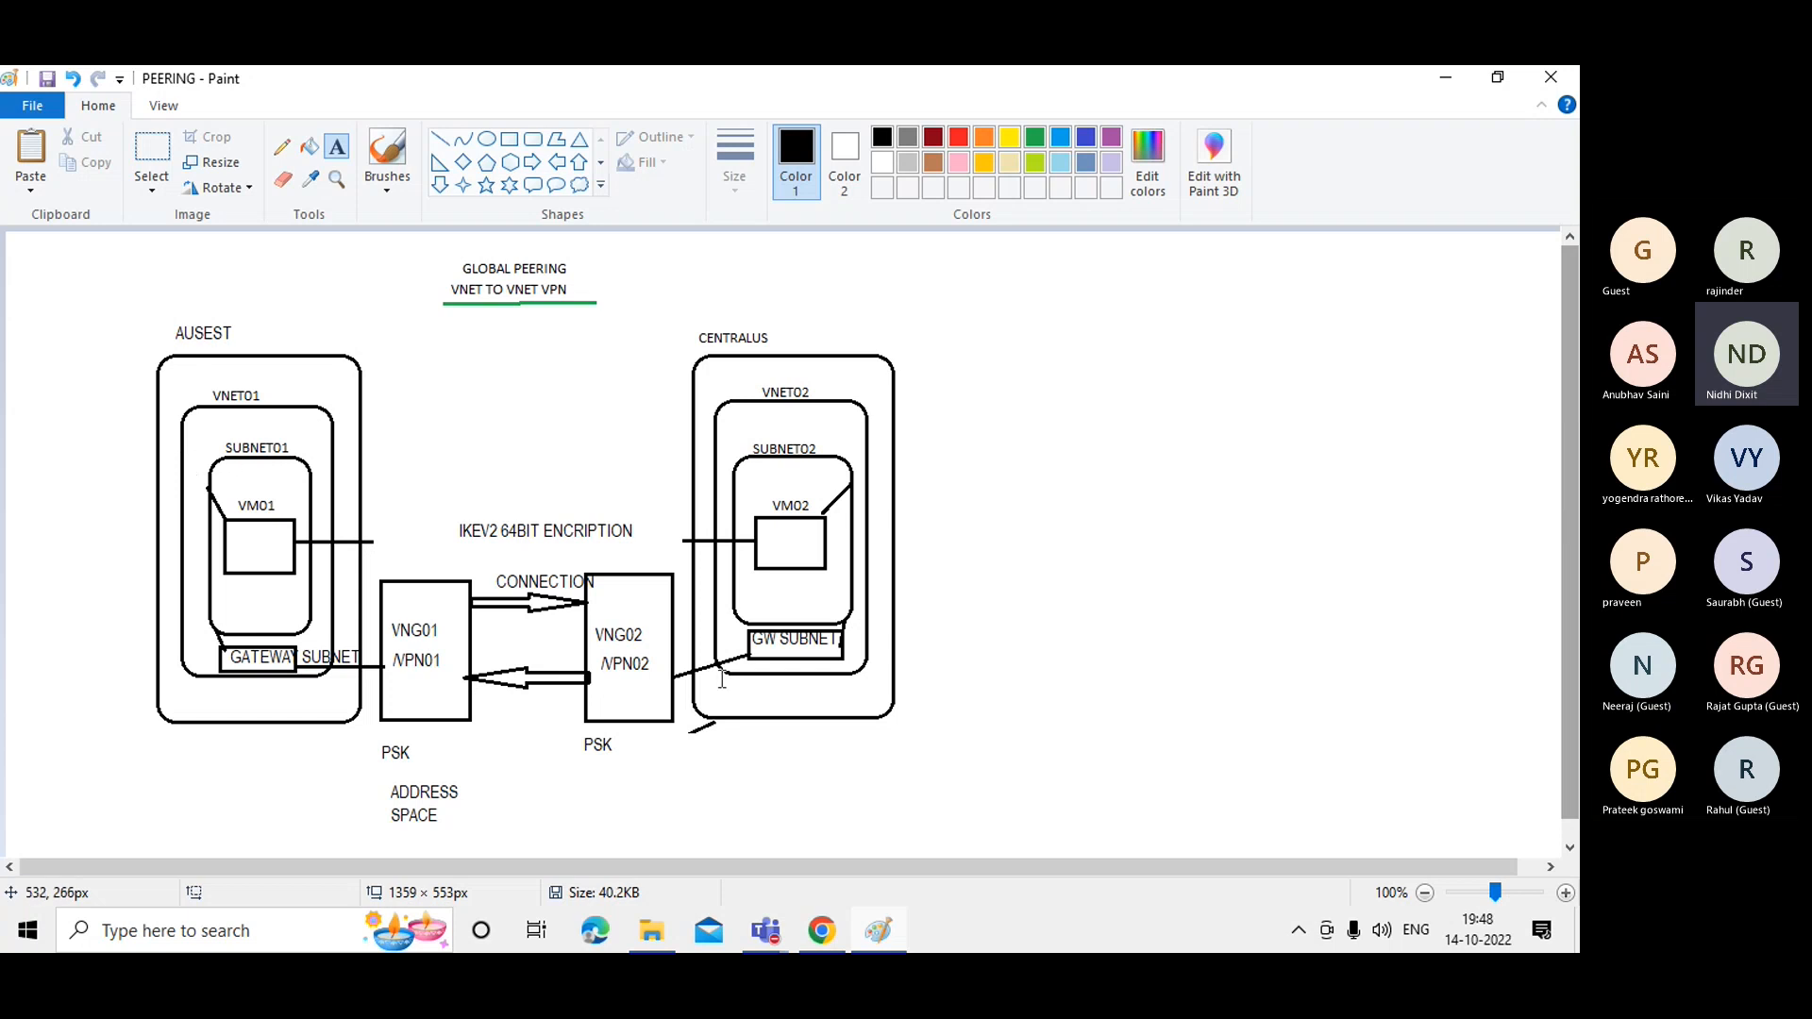
click(824, 935)
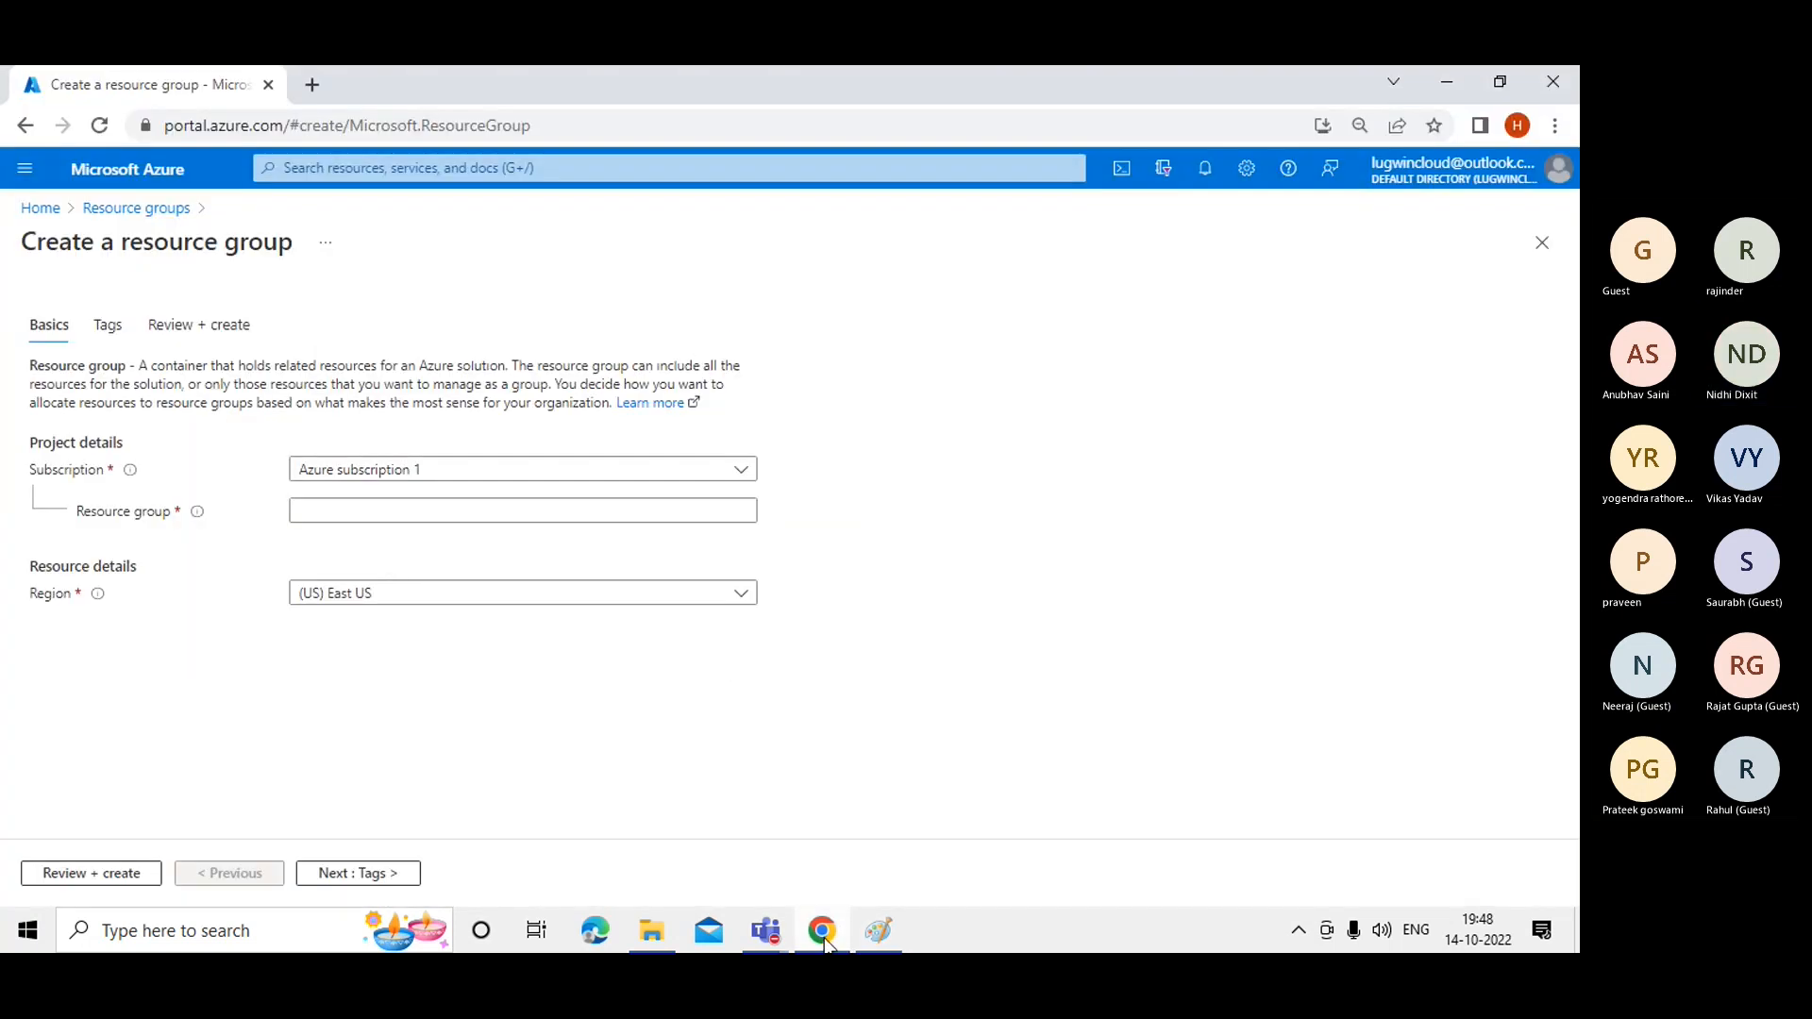
Name the resource group RG01 and set its region to (Asia Pacific) Australia East
click(341, 515)
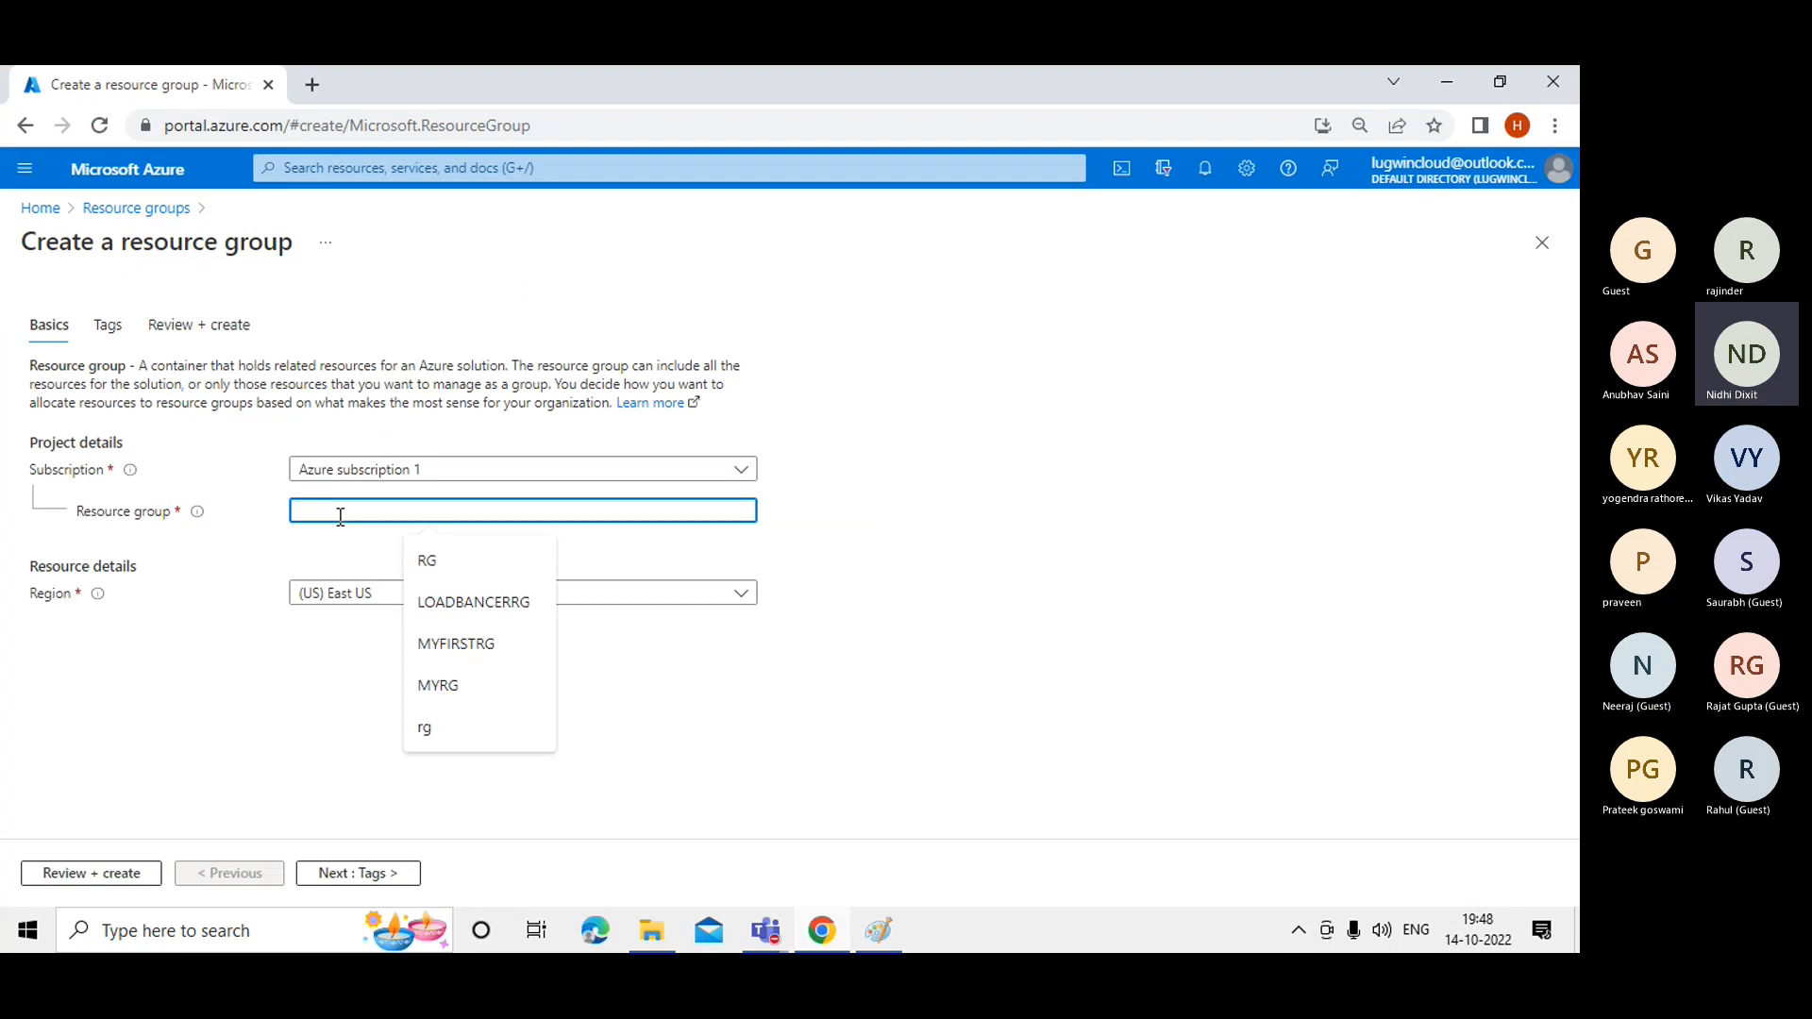
text(RG01)
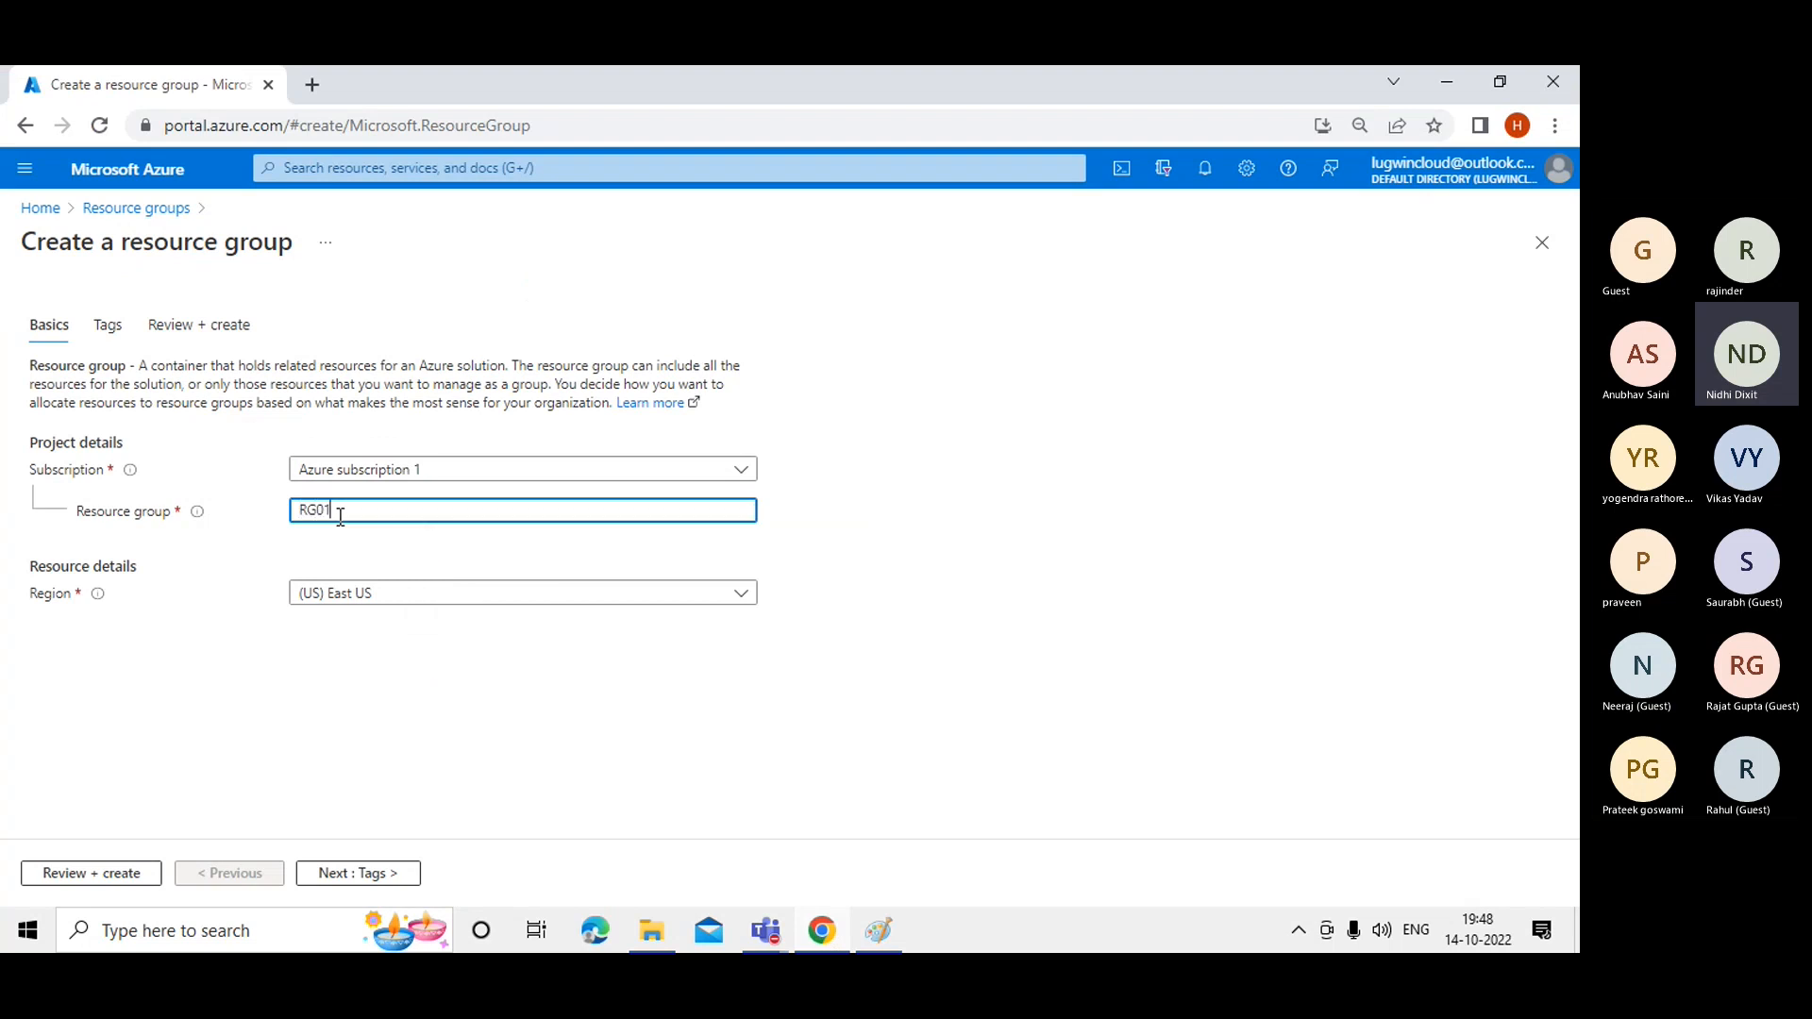
click(396, 602)
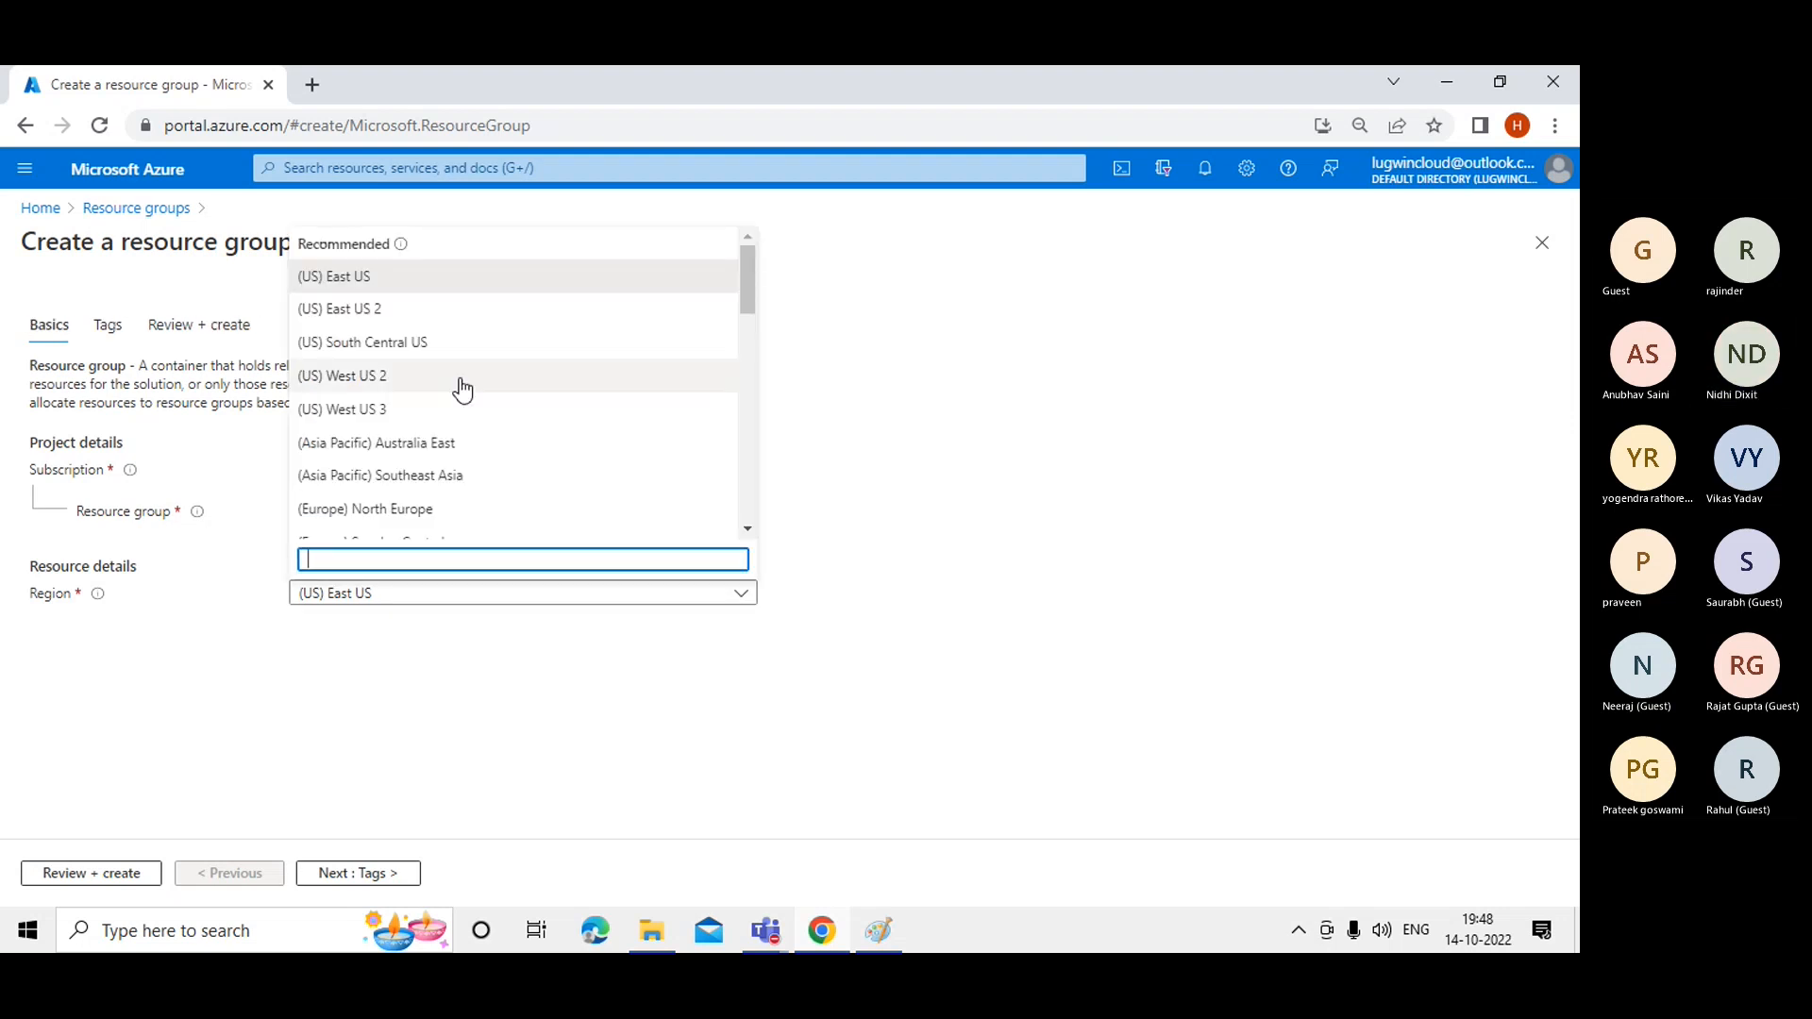
click(441, 449)
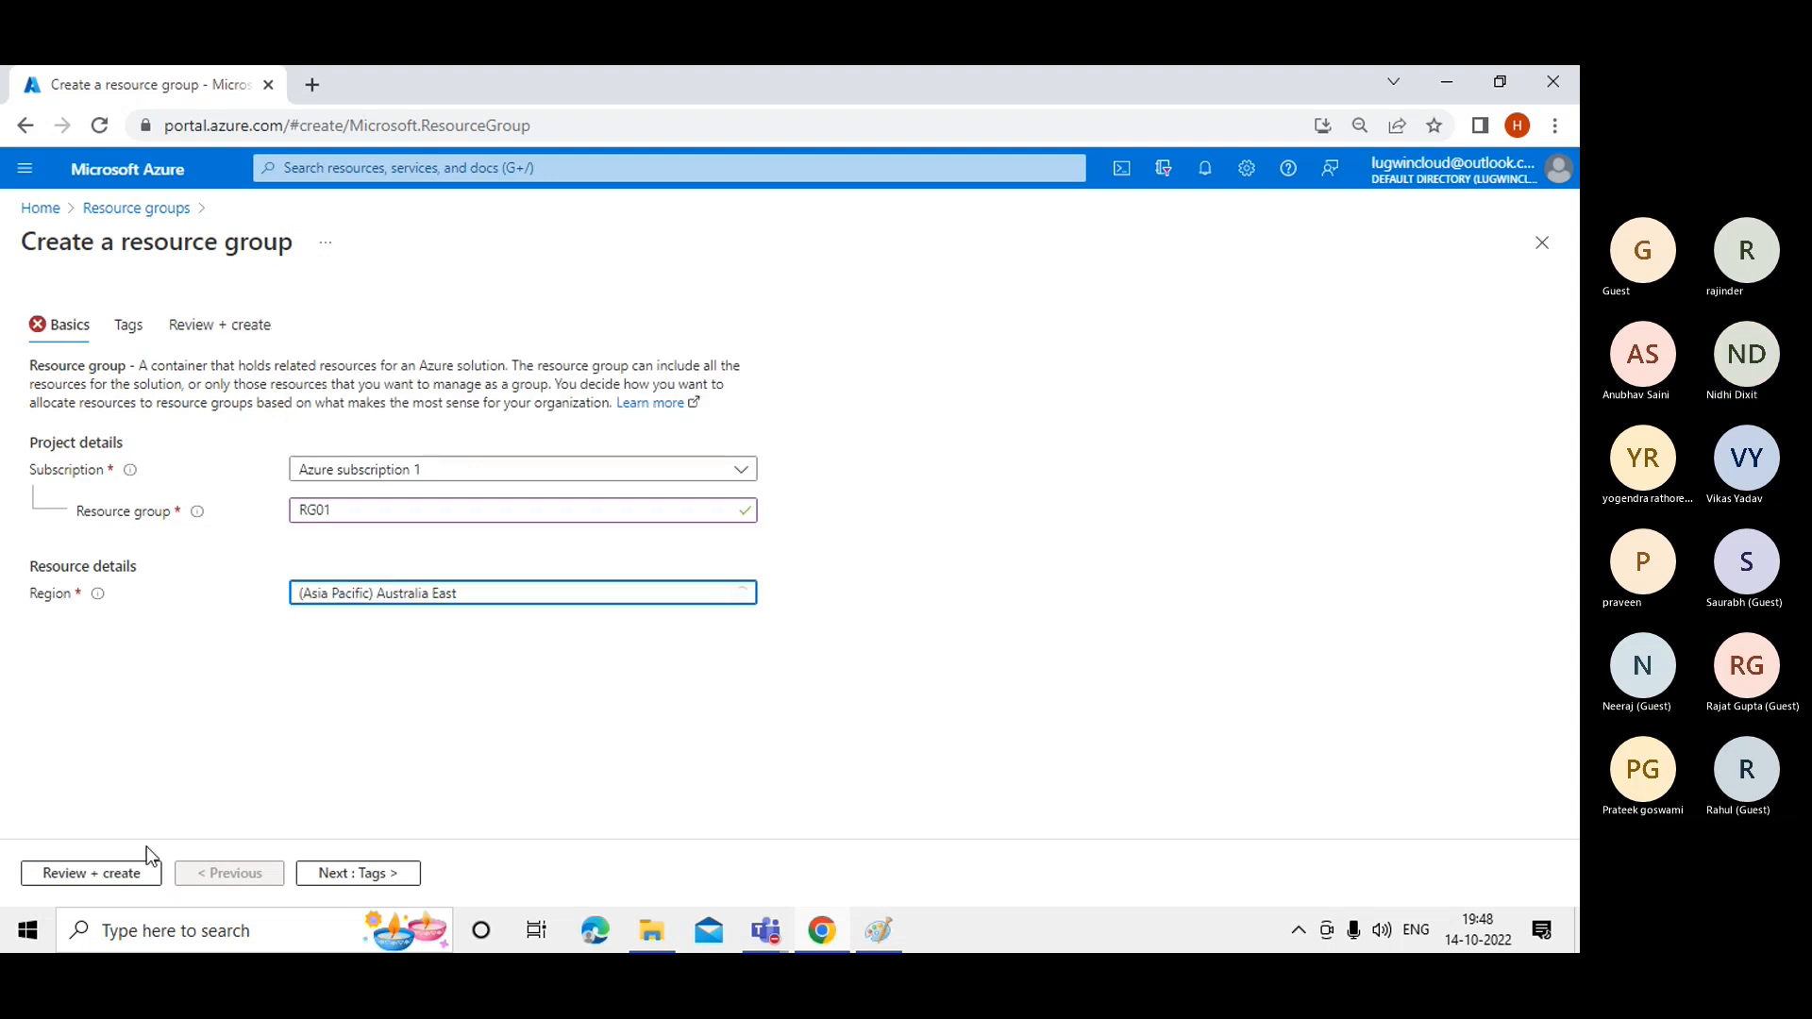
Review and create the RG01 resource group
click(118, 876)
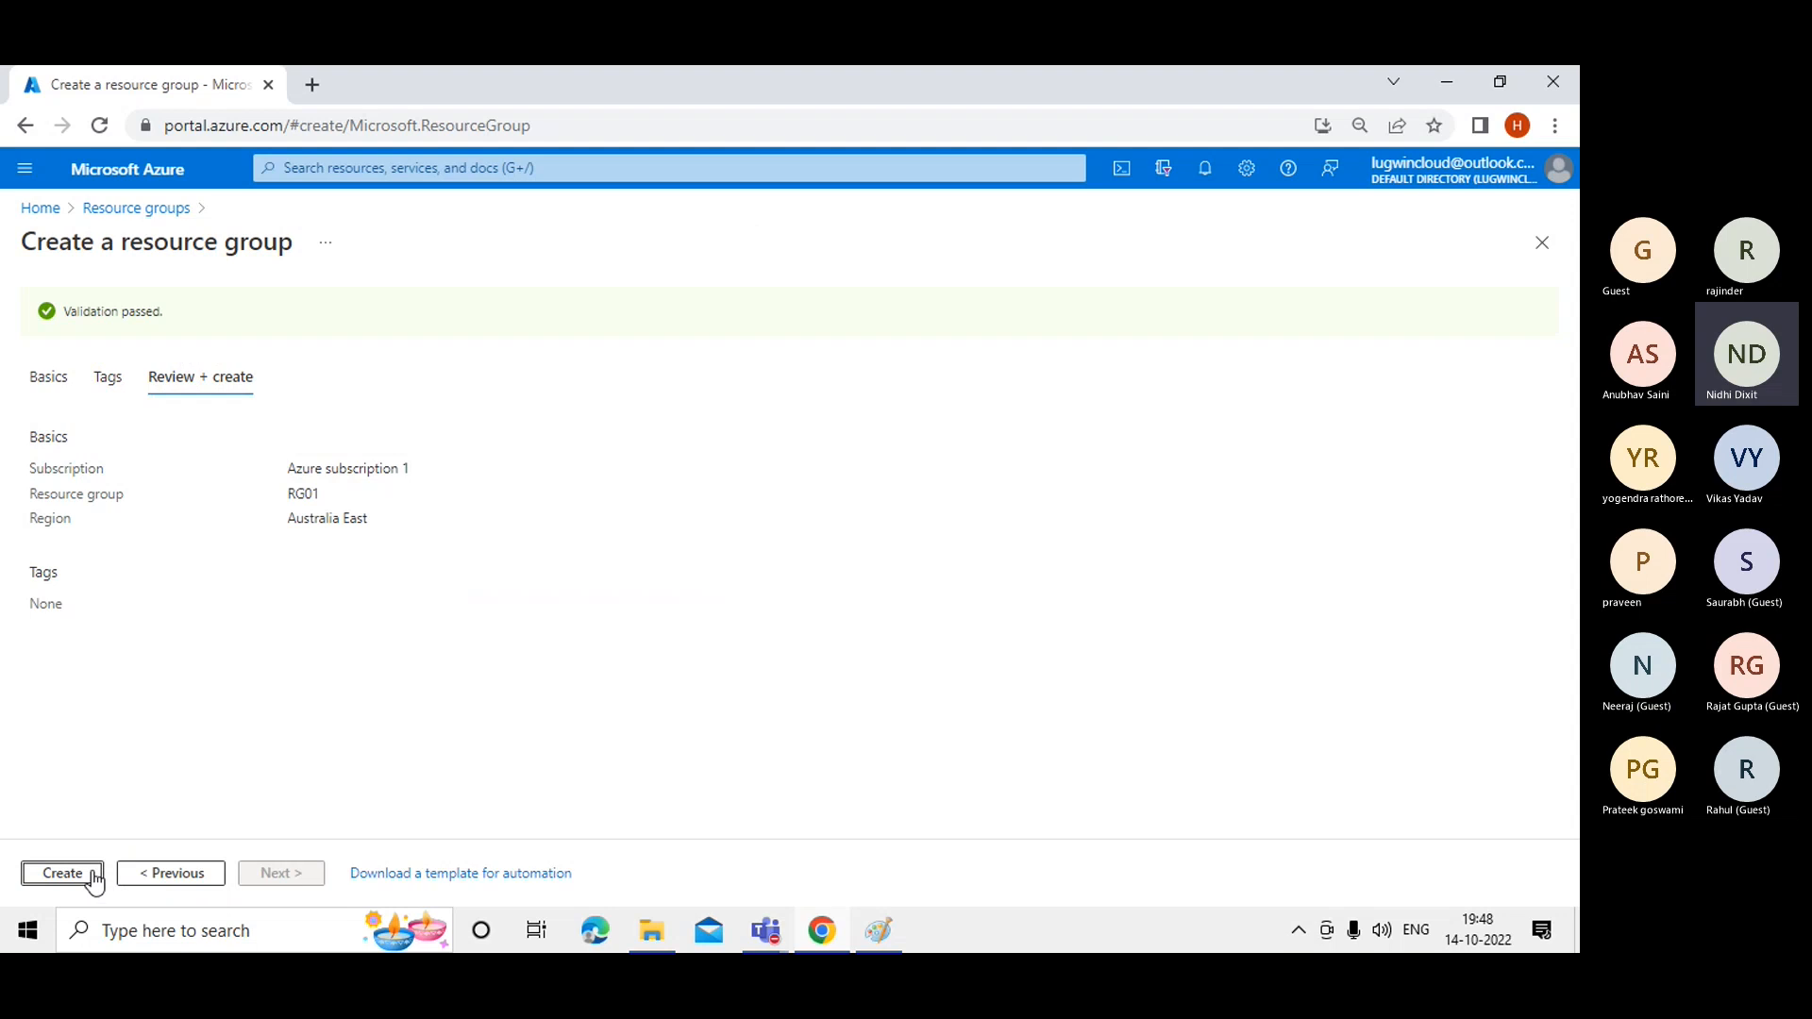
click(99, 876)
Switch to the Paint diagram and add the labels RG01 beside AUSEST and RG02 beside CENTRALUS
key(alt+Tab)
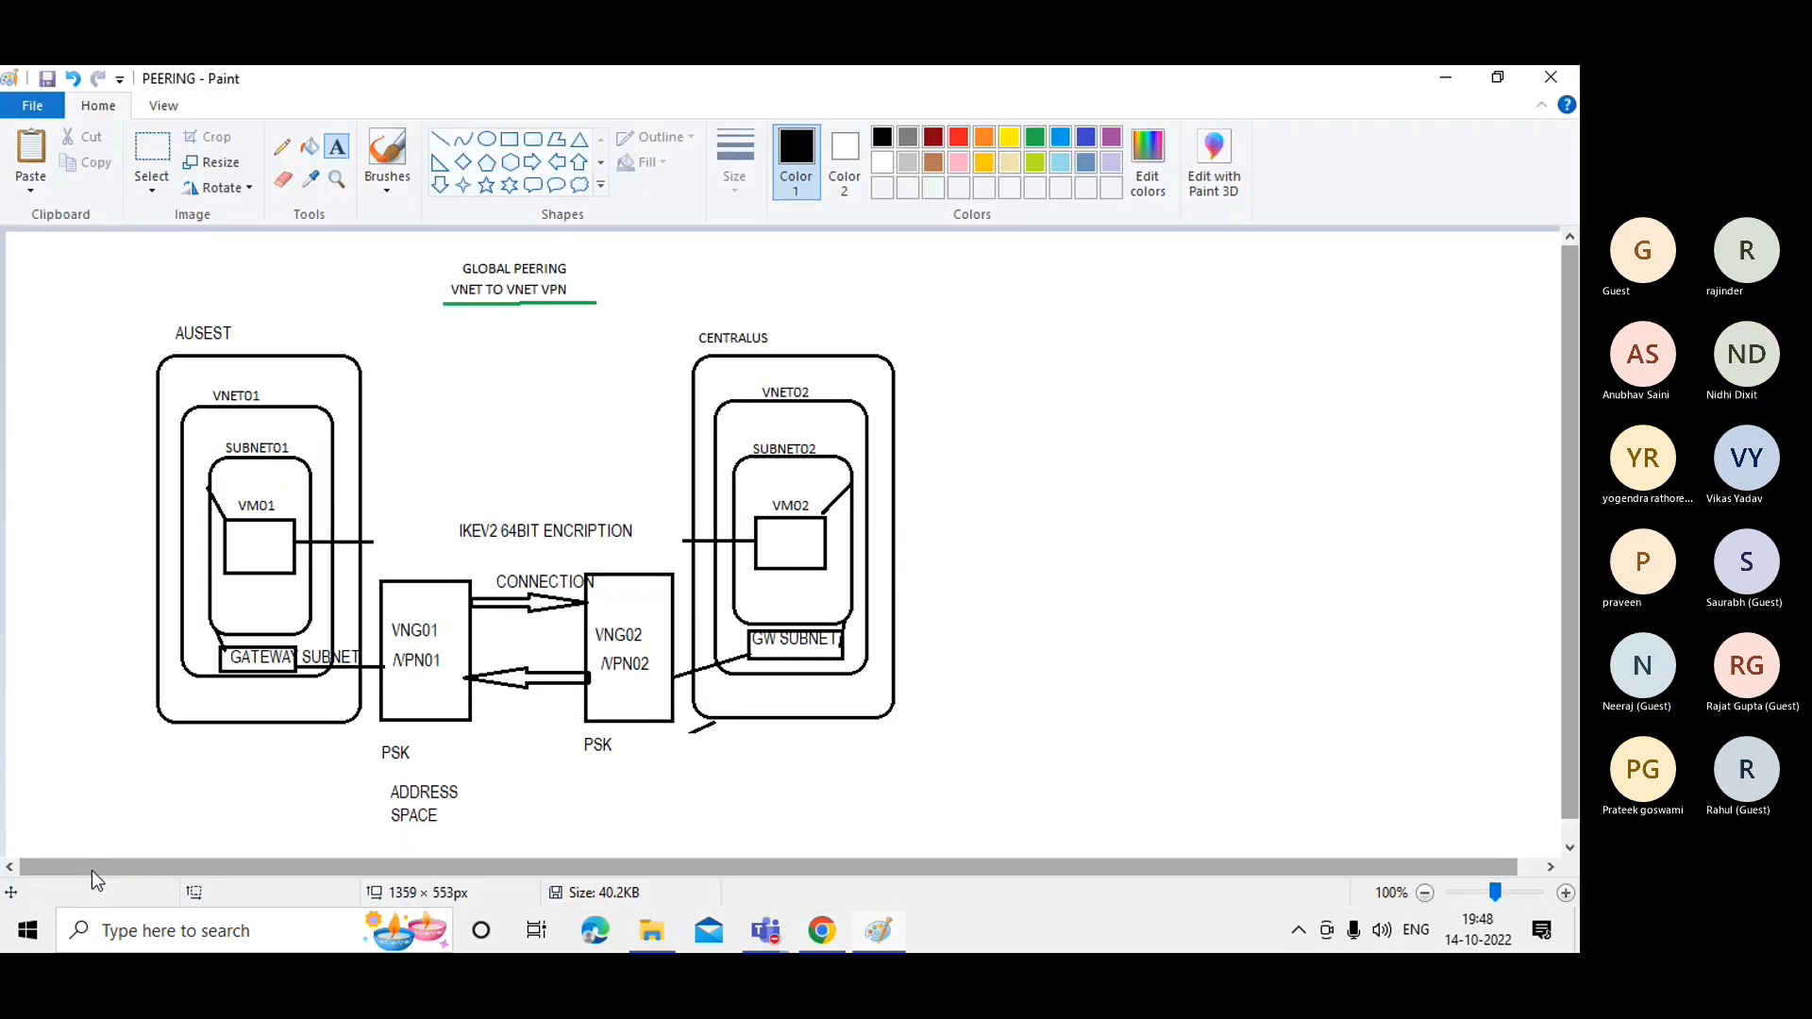
click(256, 330)
text(RG)
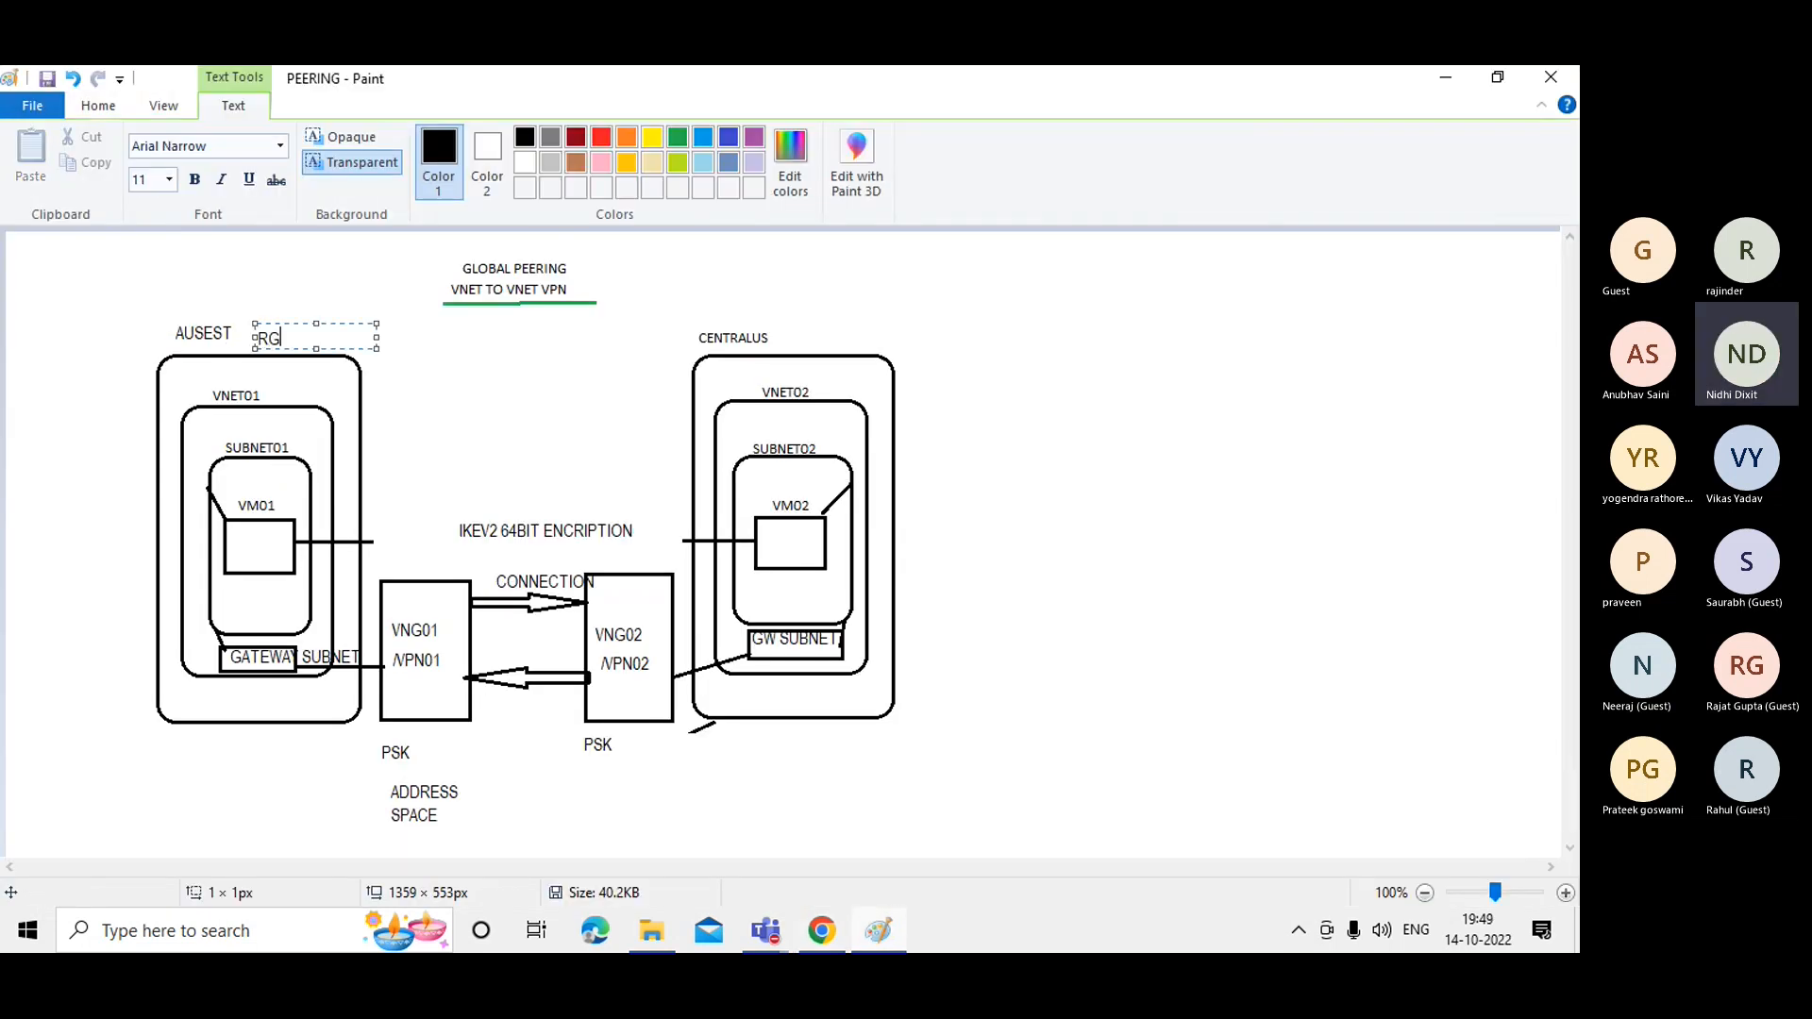
text(01)
click(798, 334)
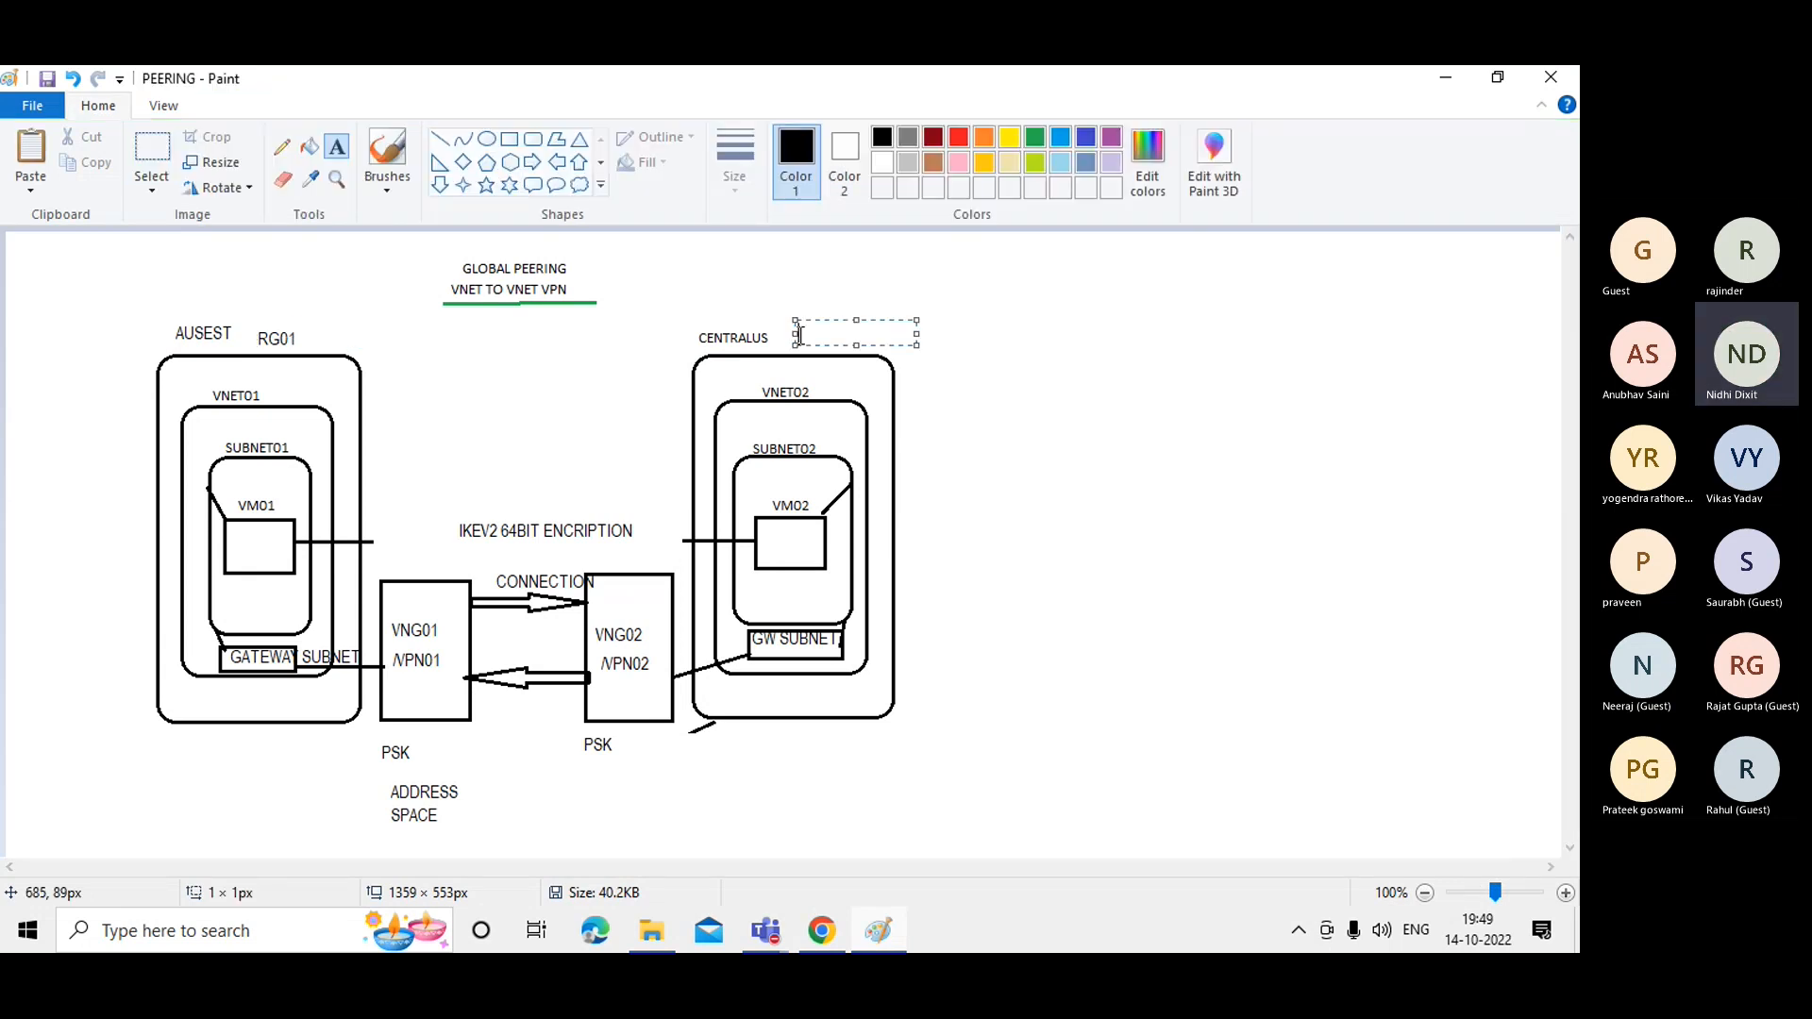
click(798, 327)
text(RG02)
click(939, 405)
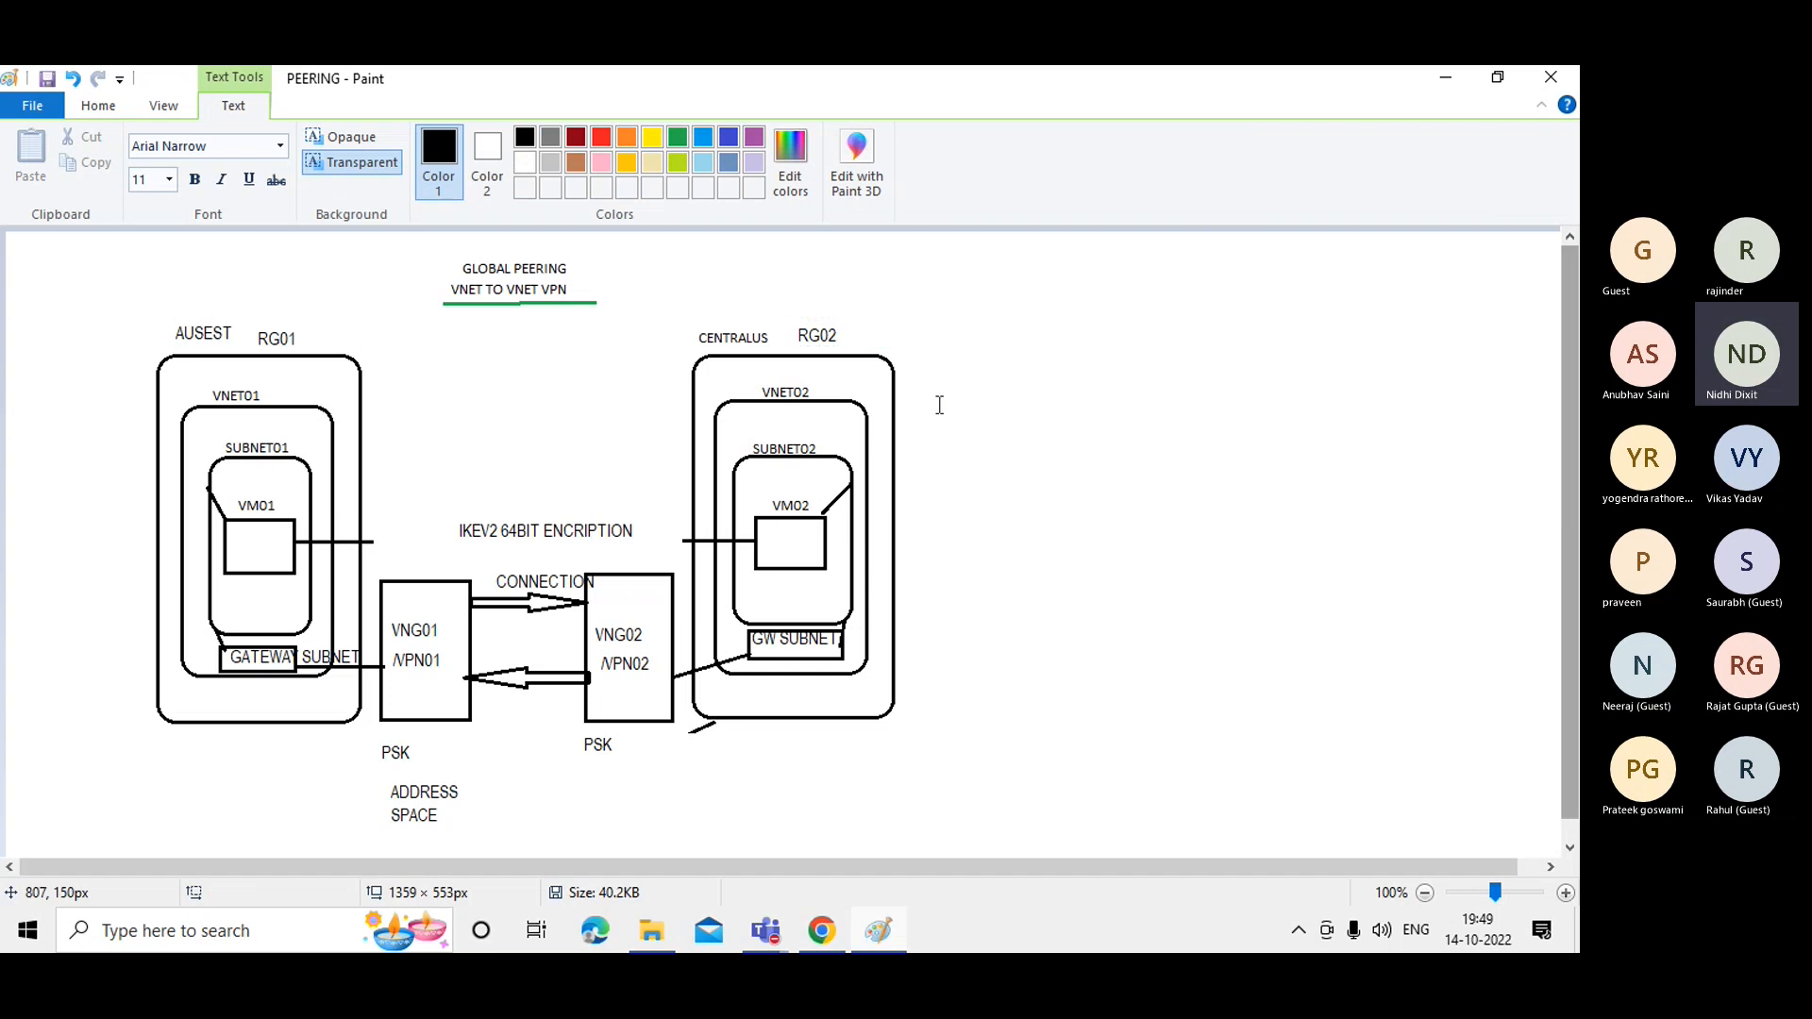
Switch back to the Azure portal and start a resource group named RG02 in the (Asia Pacific) Australia Central region
key(alt+Tab)
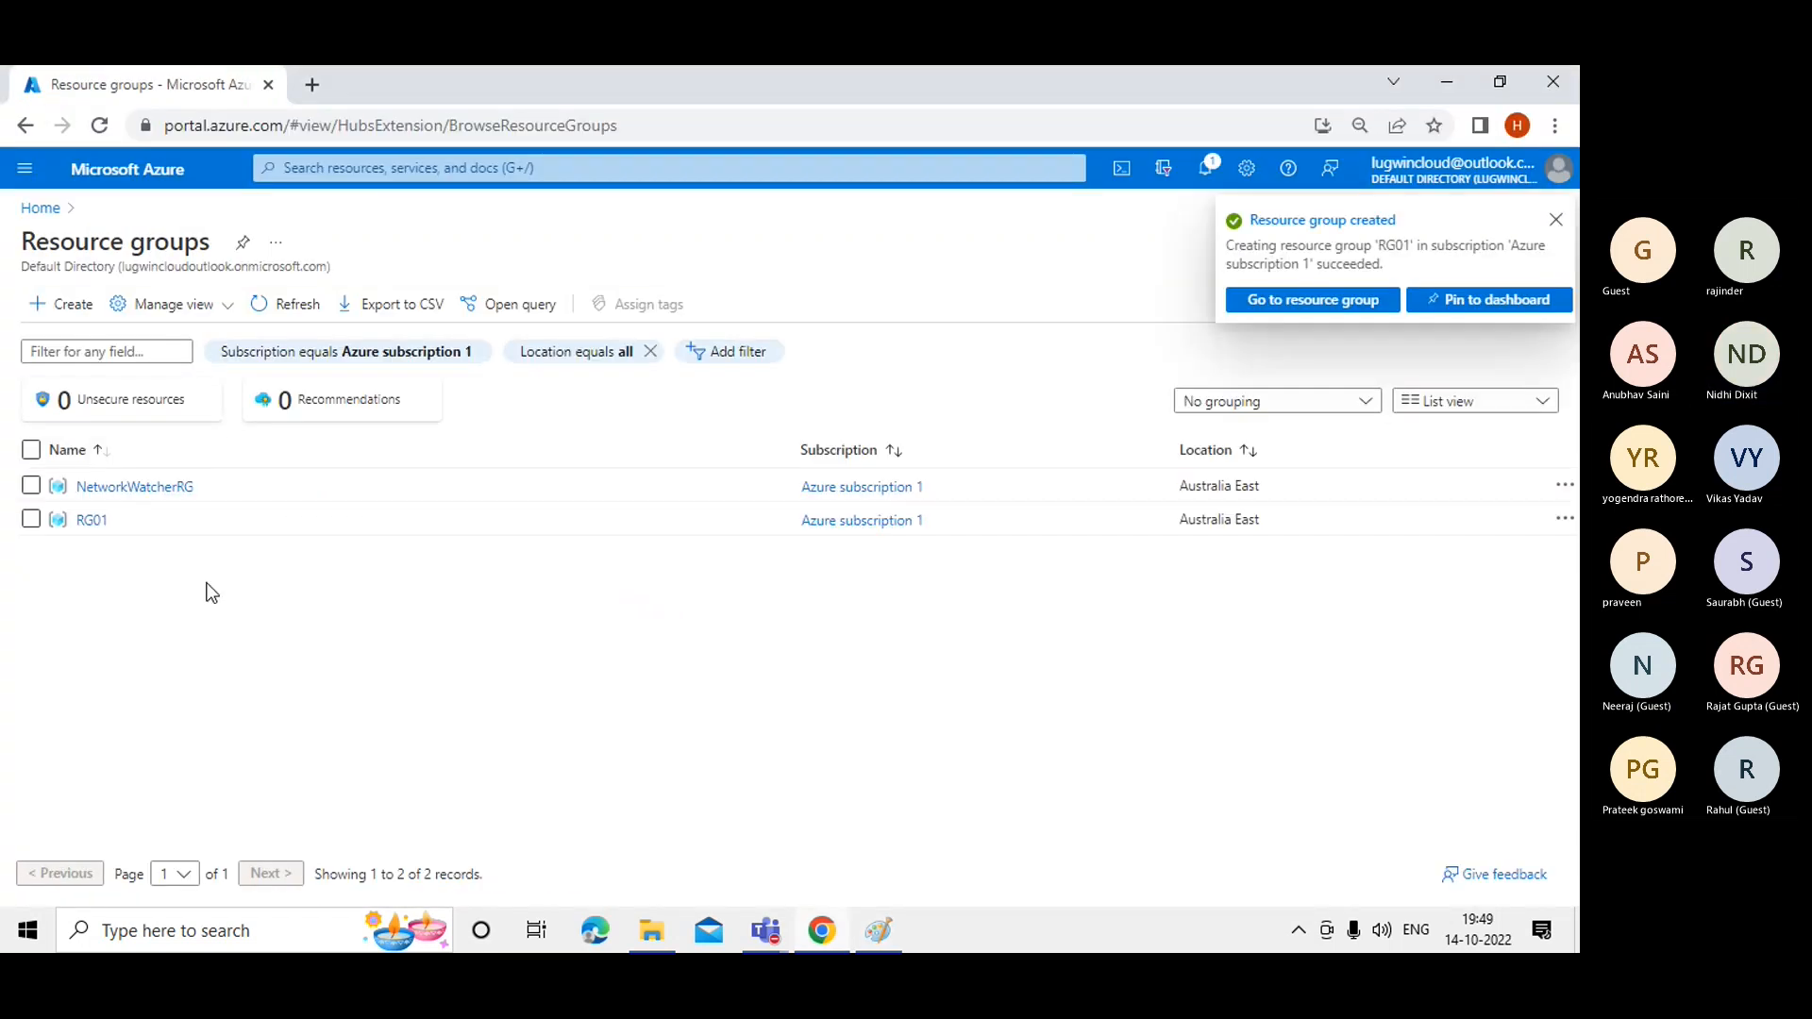
click(71, 311)
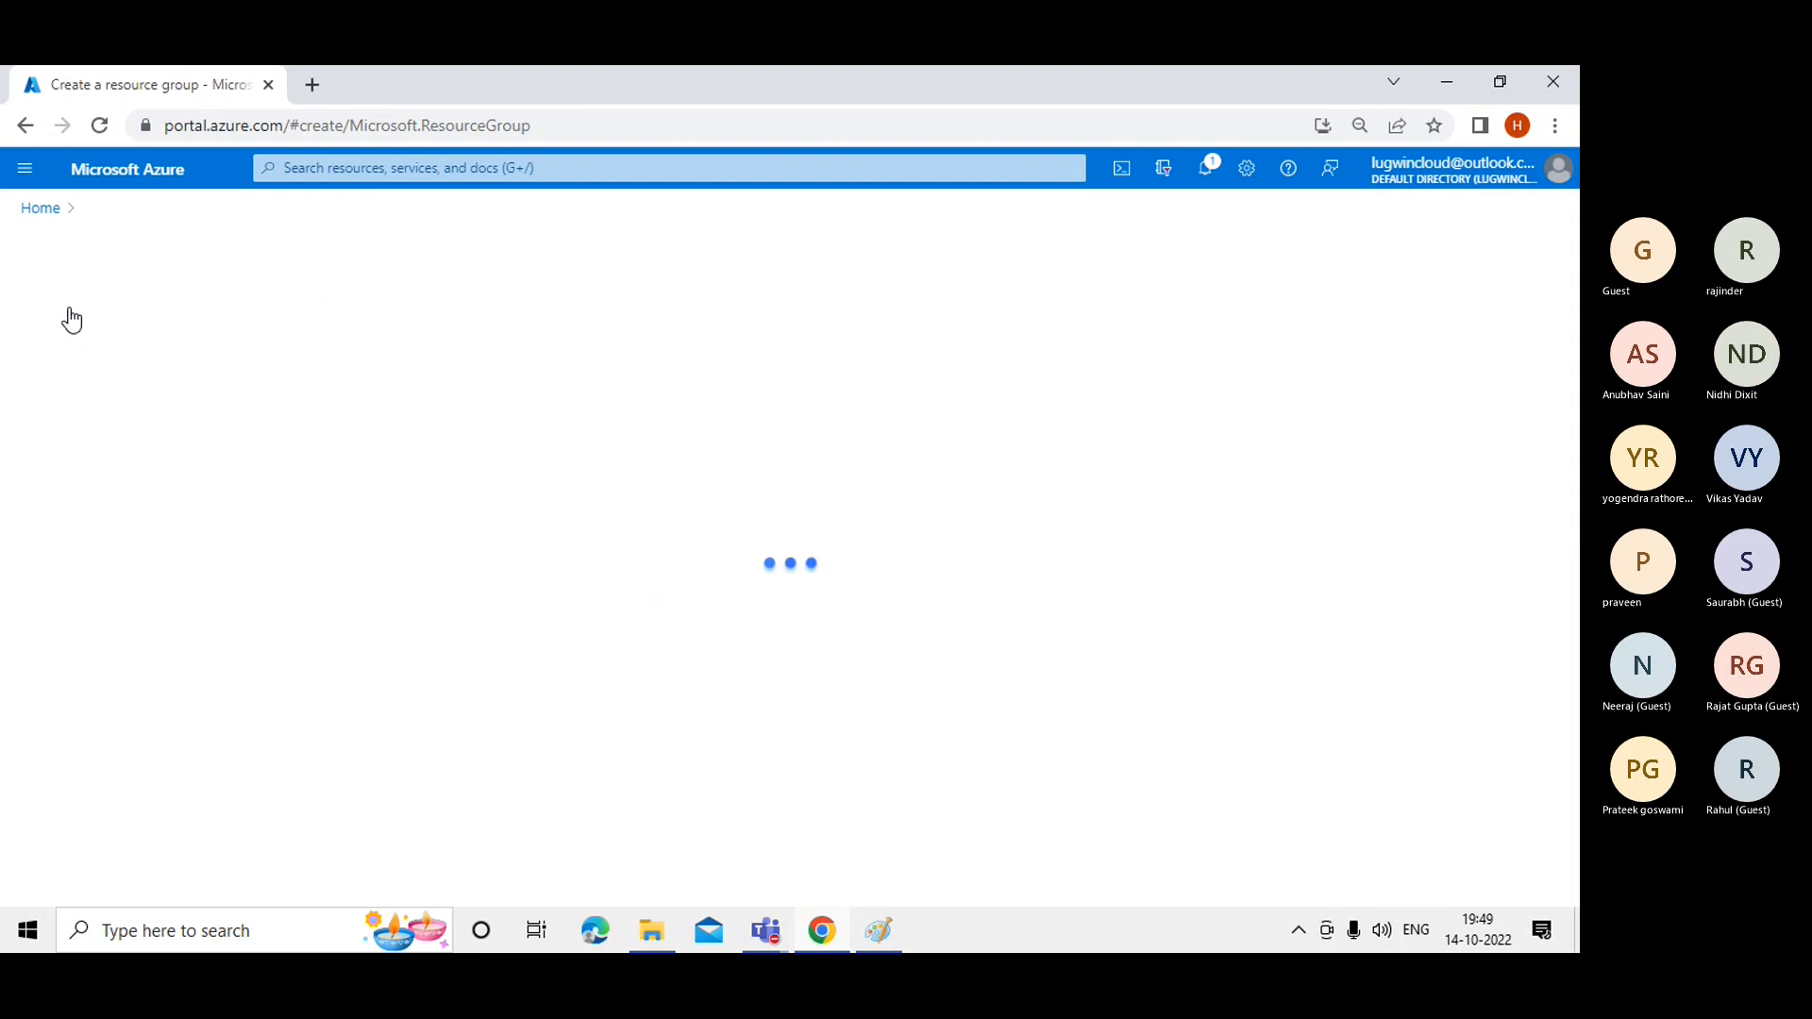
click(309, 511)
text(RG)
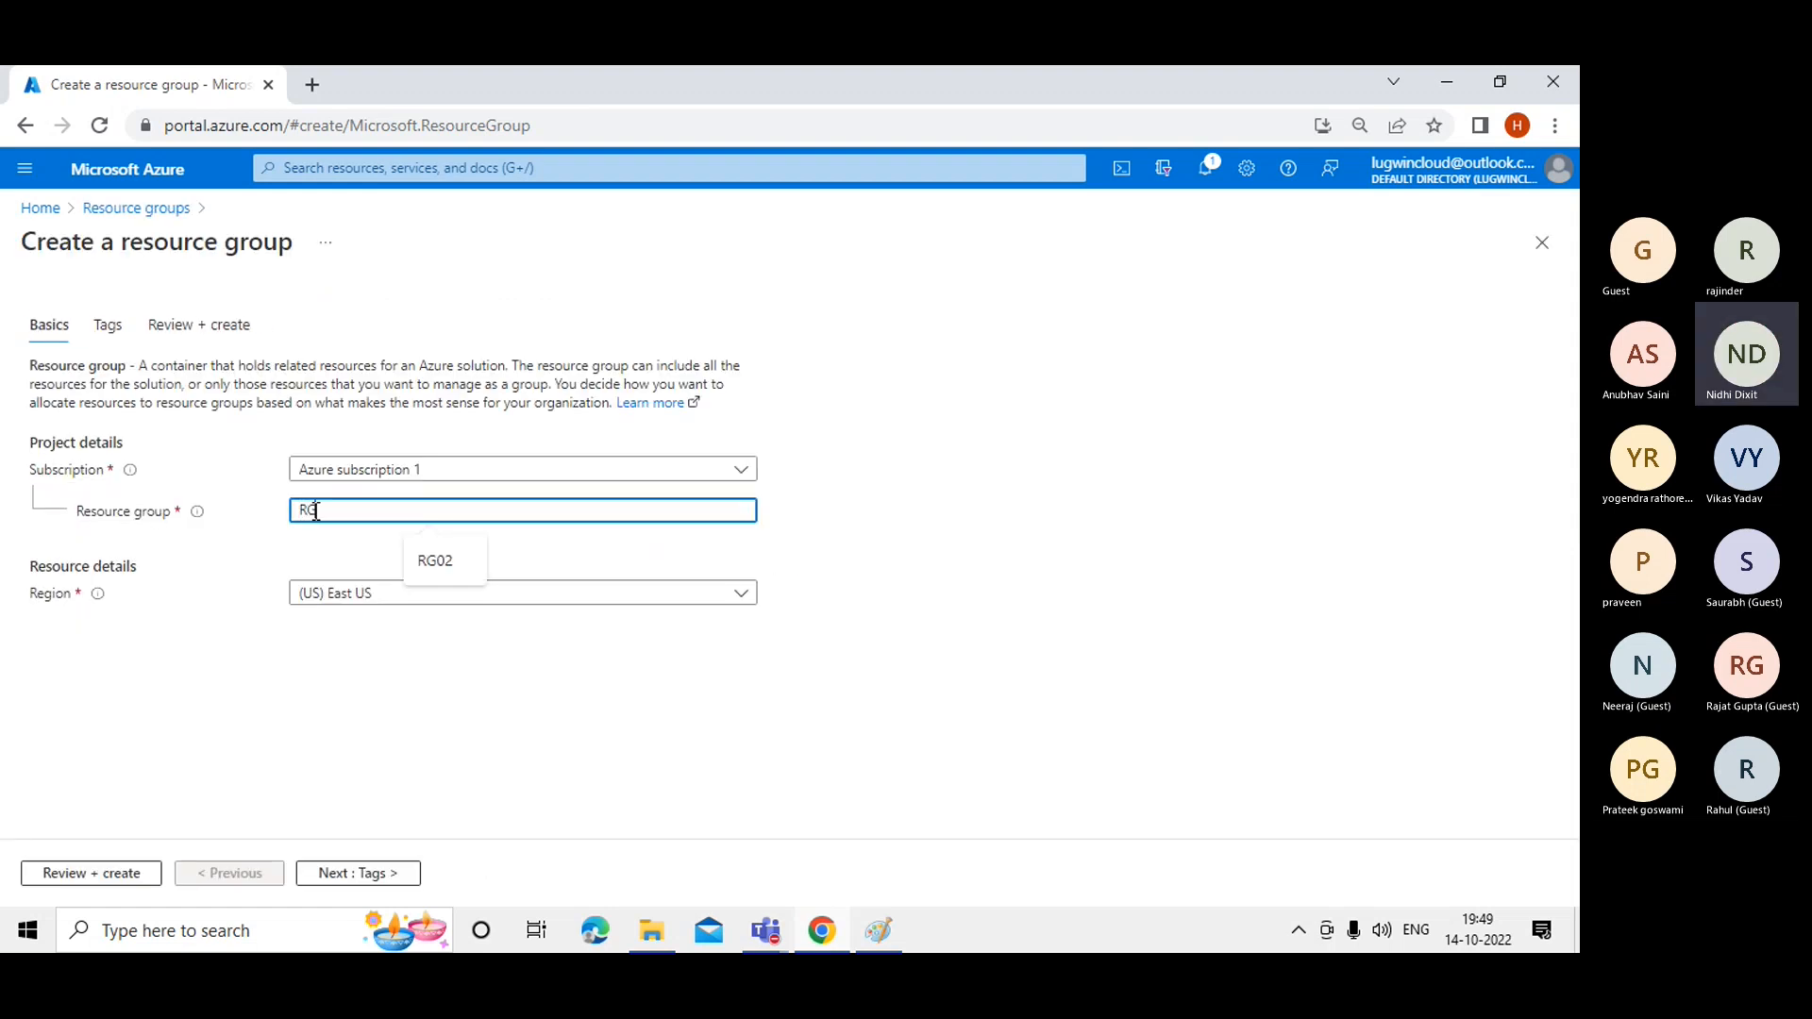
text(02)
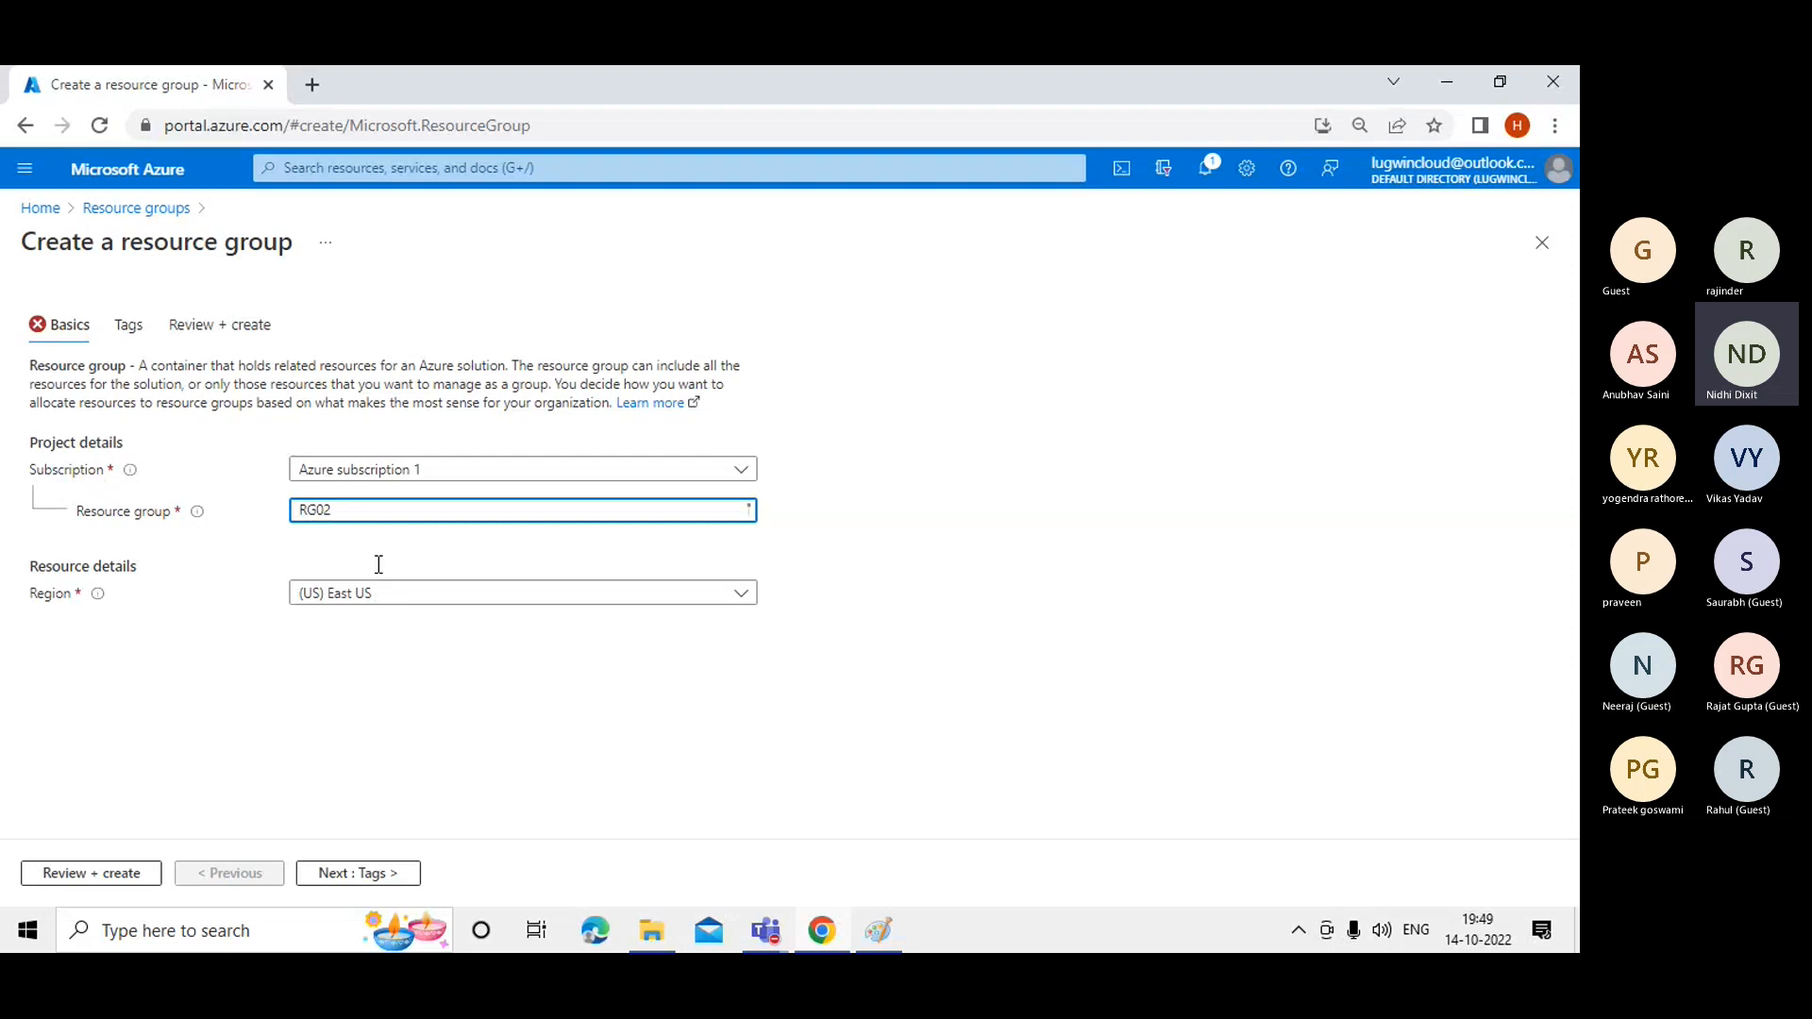
click(423, 604)
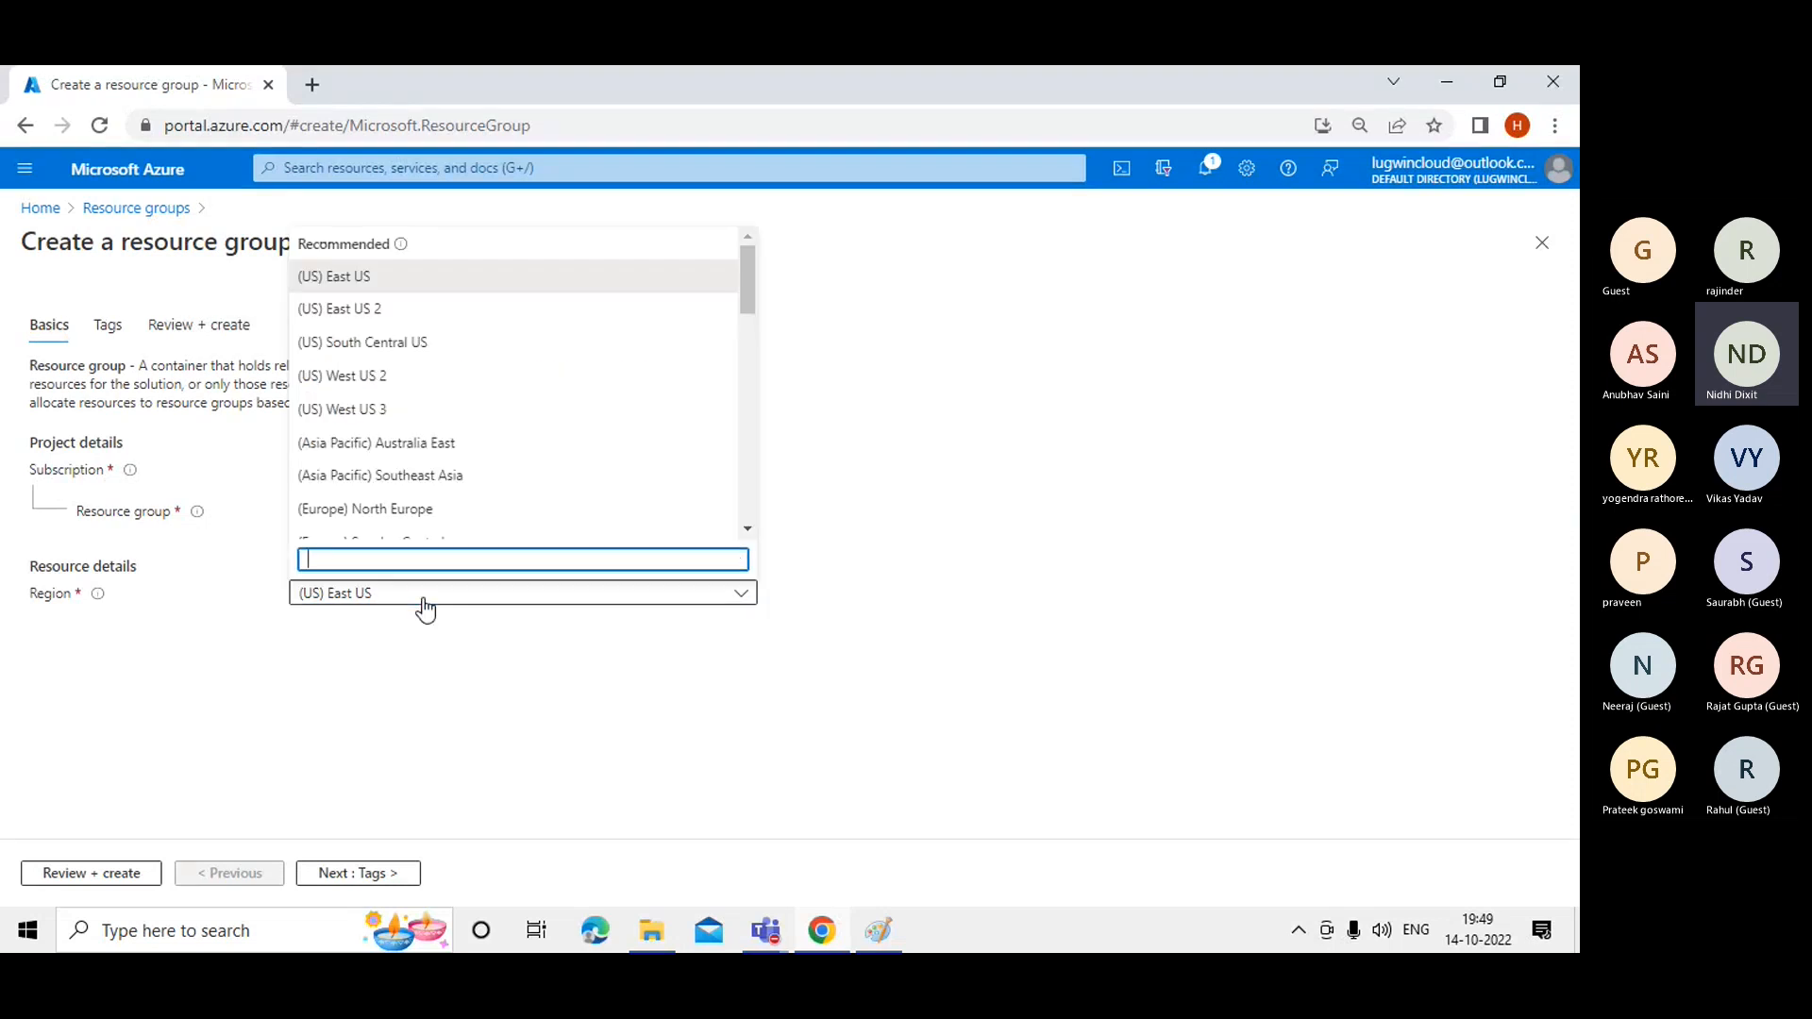
text(AU)
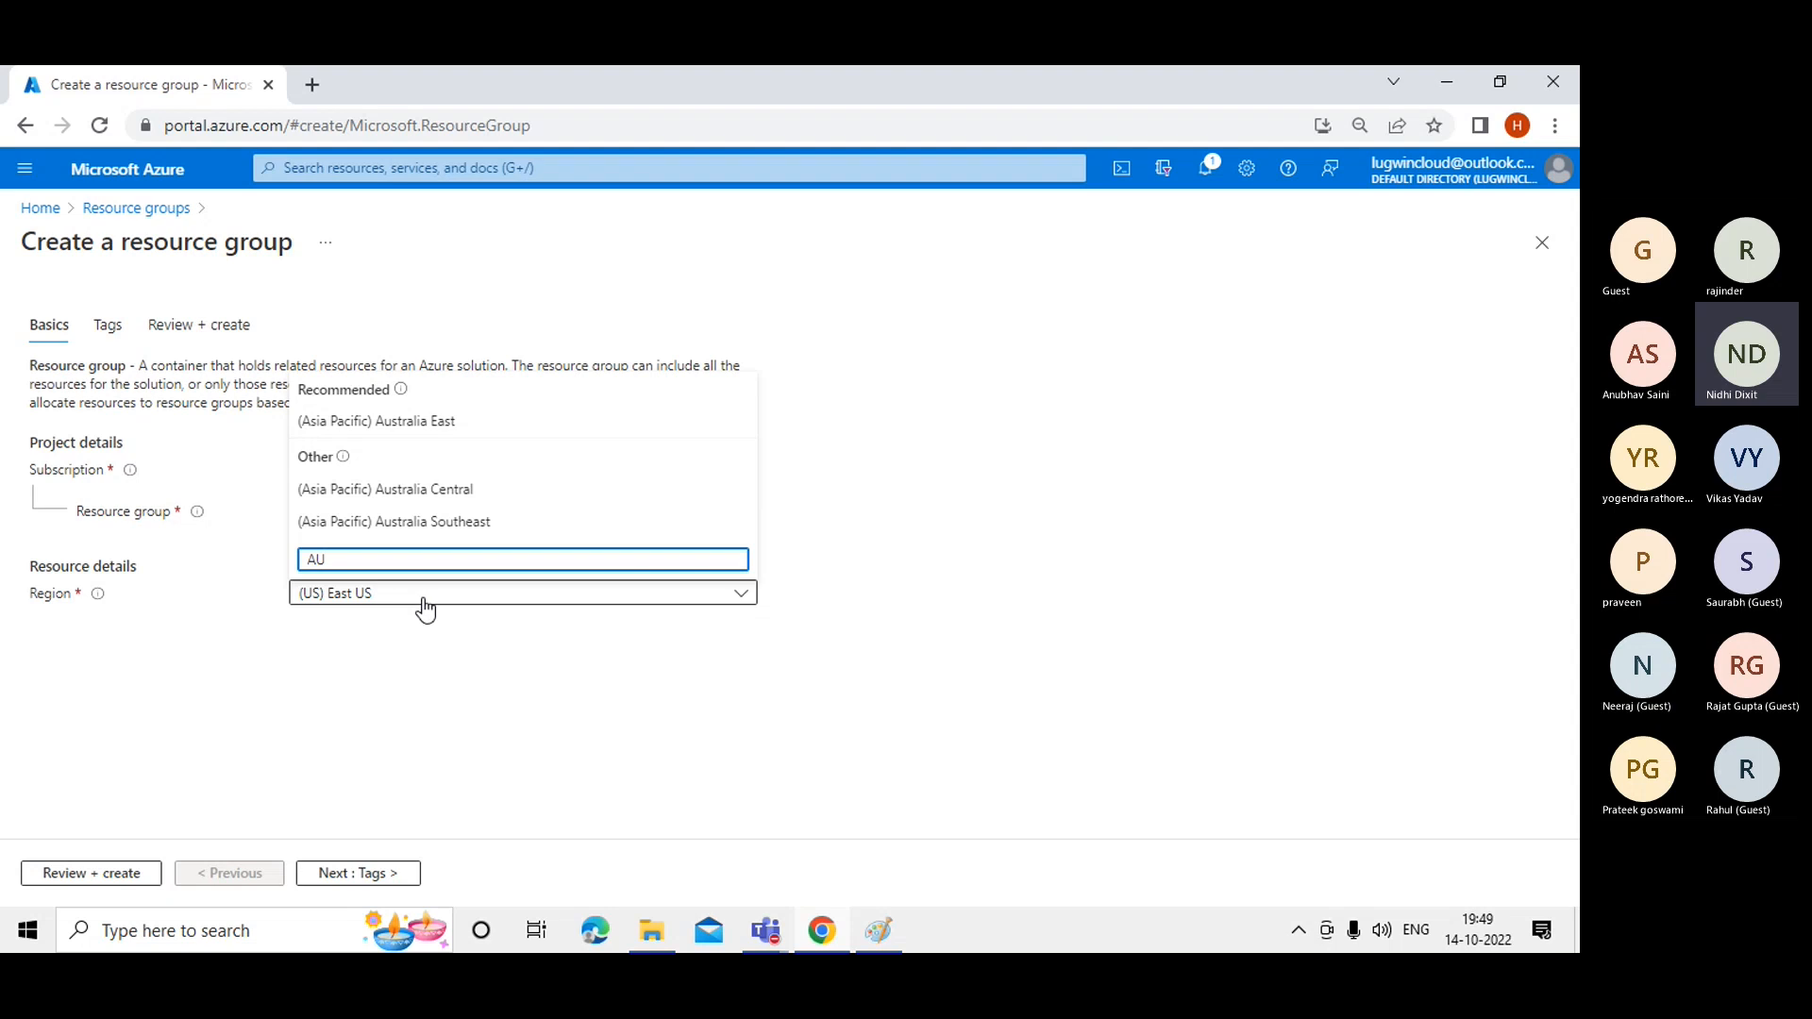
click(445, 489)
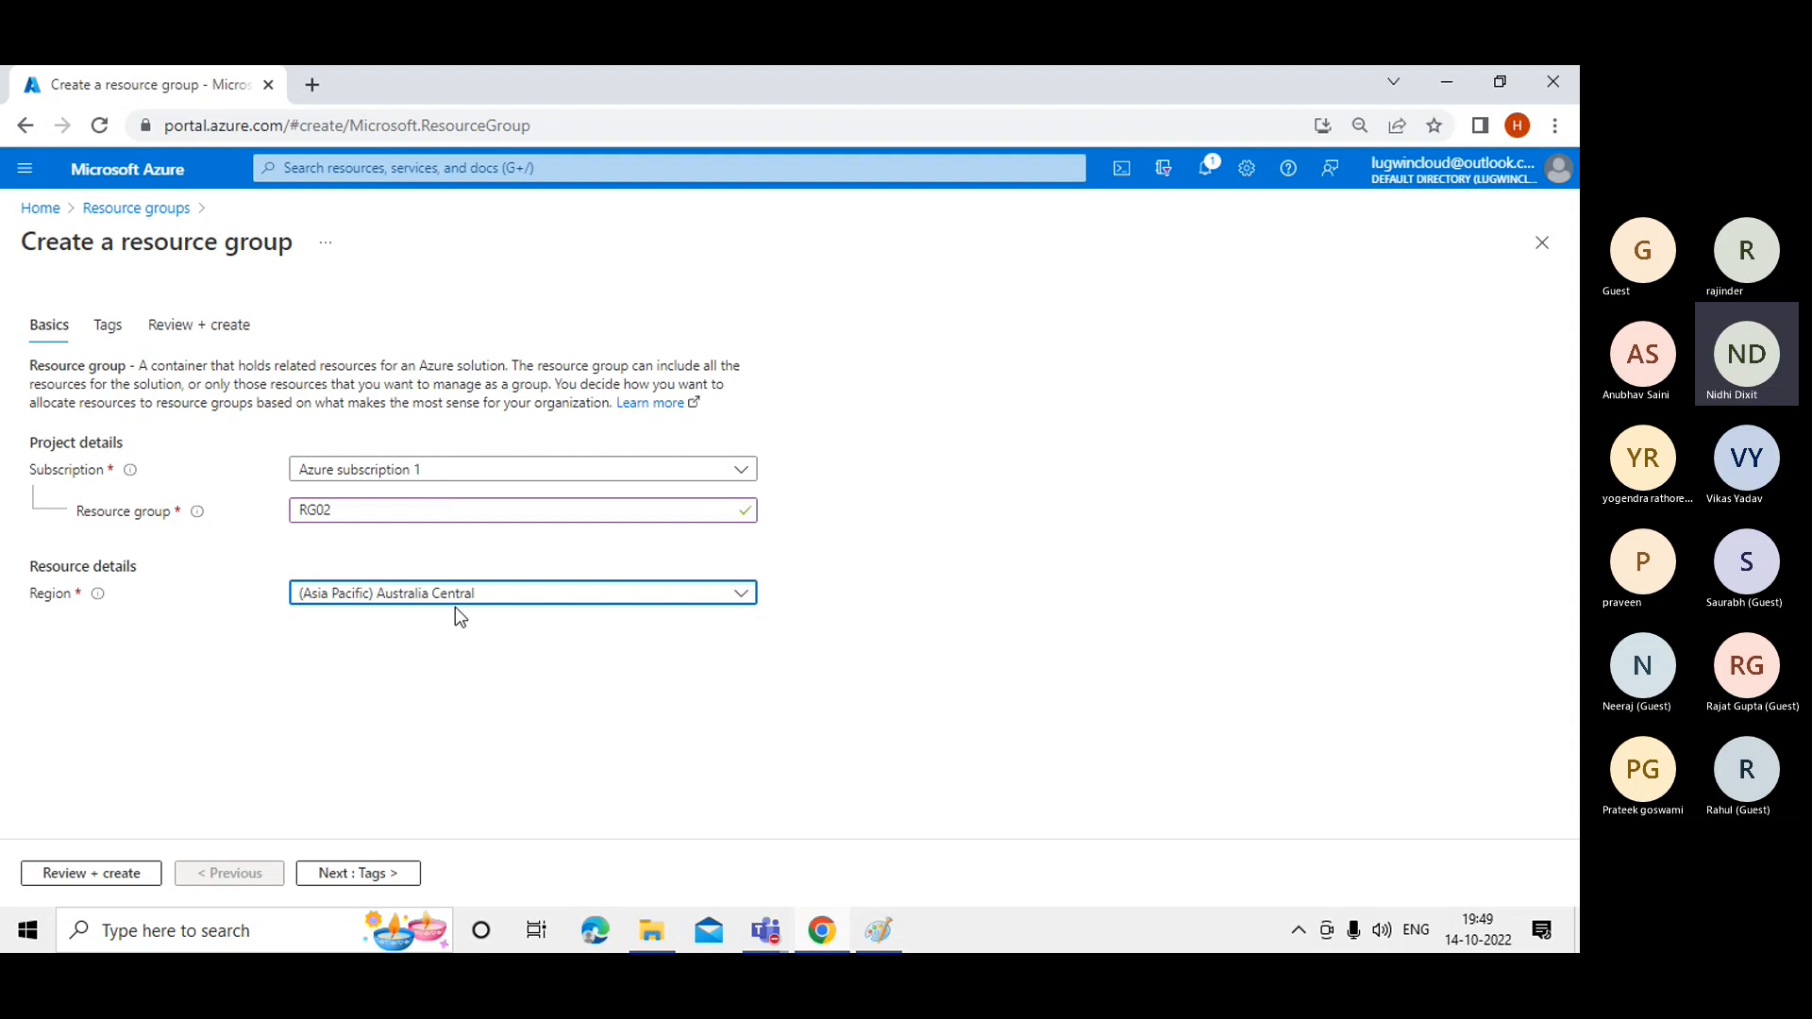
Review and create the RG02 resource group
key(alt+Tab)
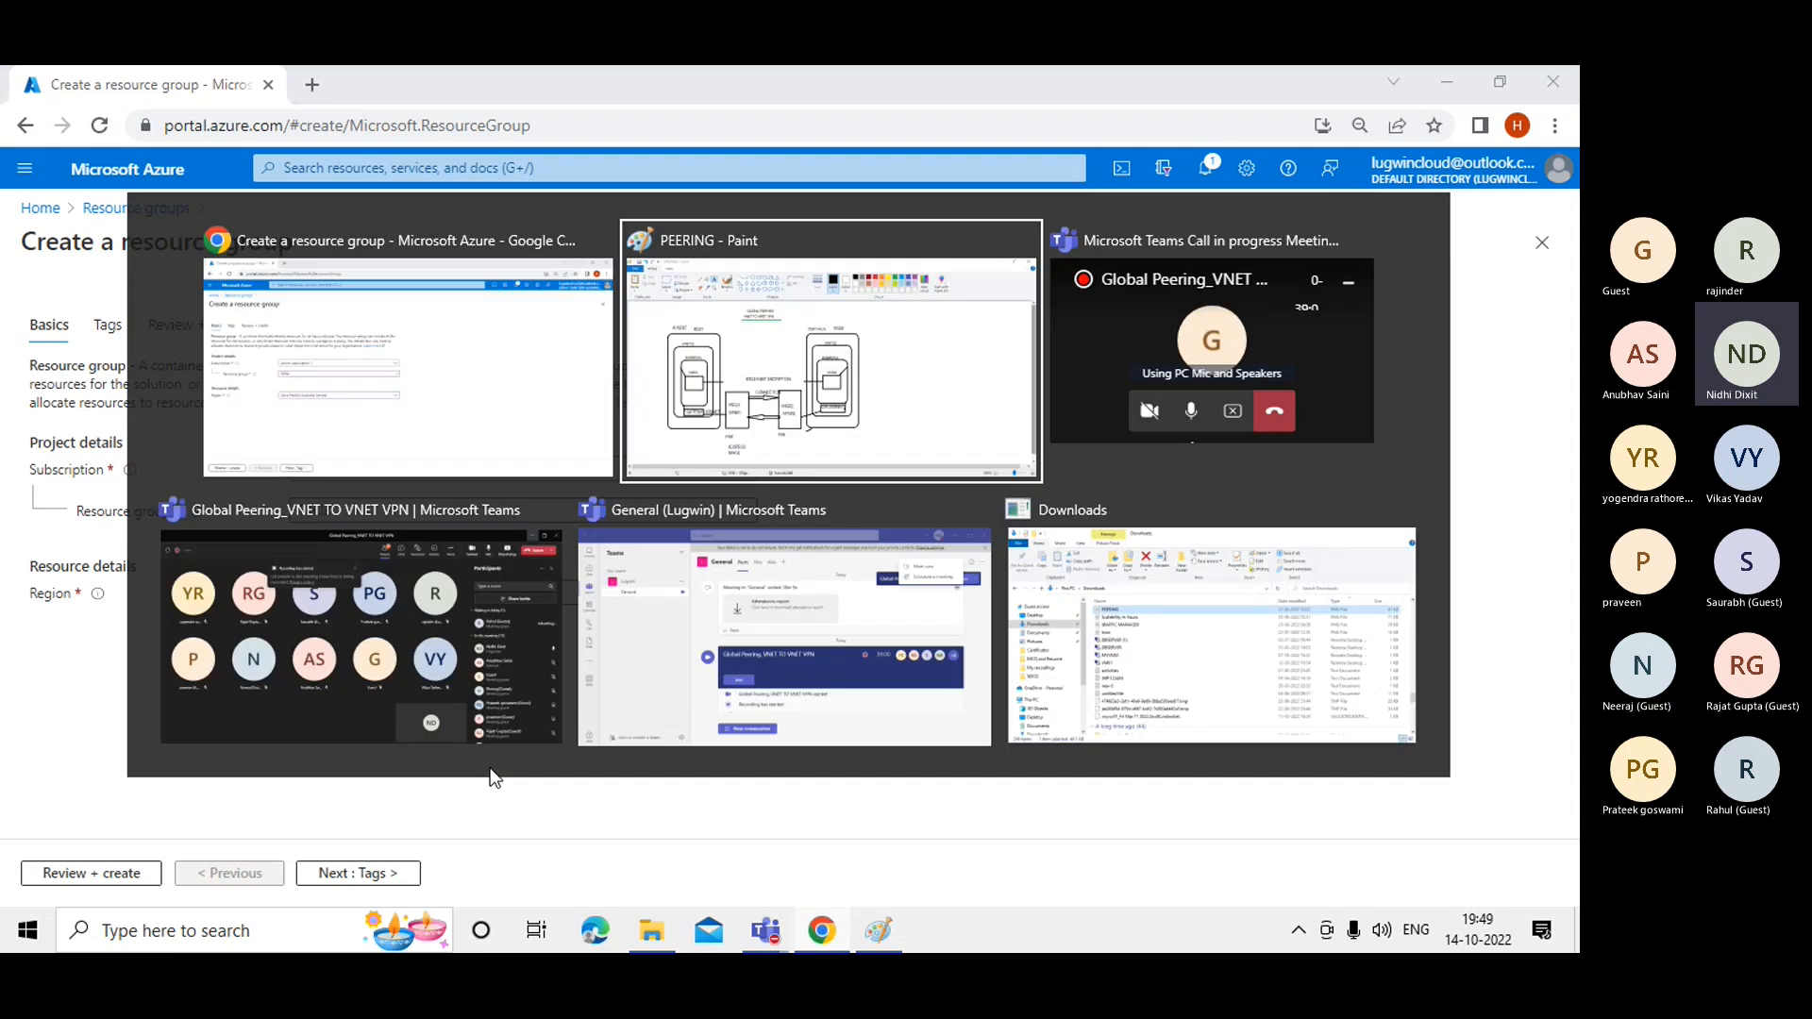
key(alt+Tab)
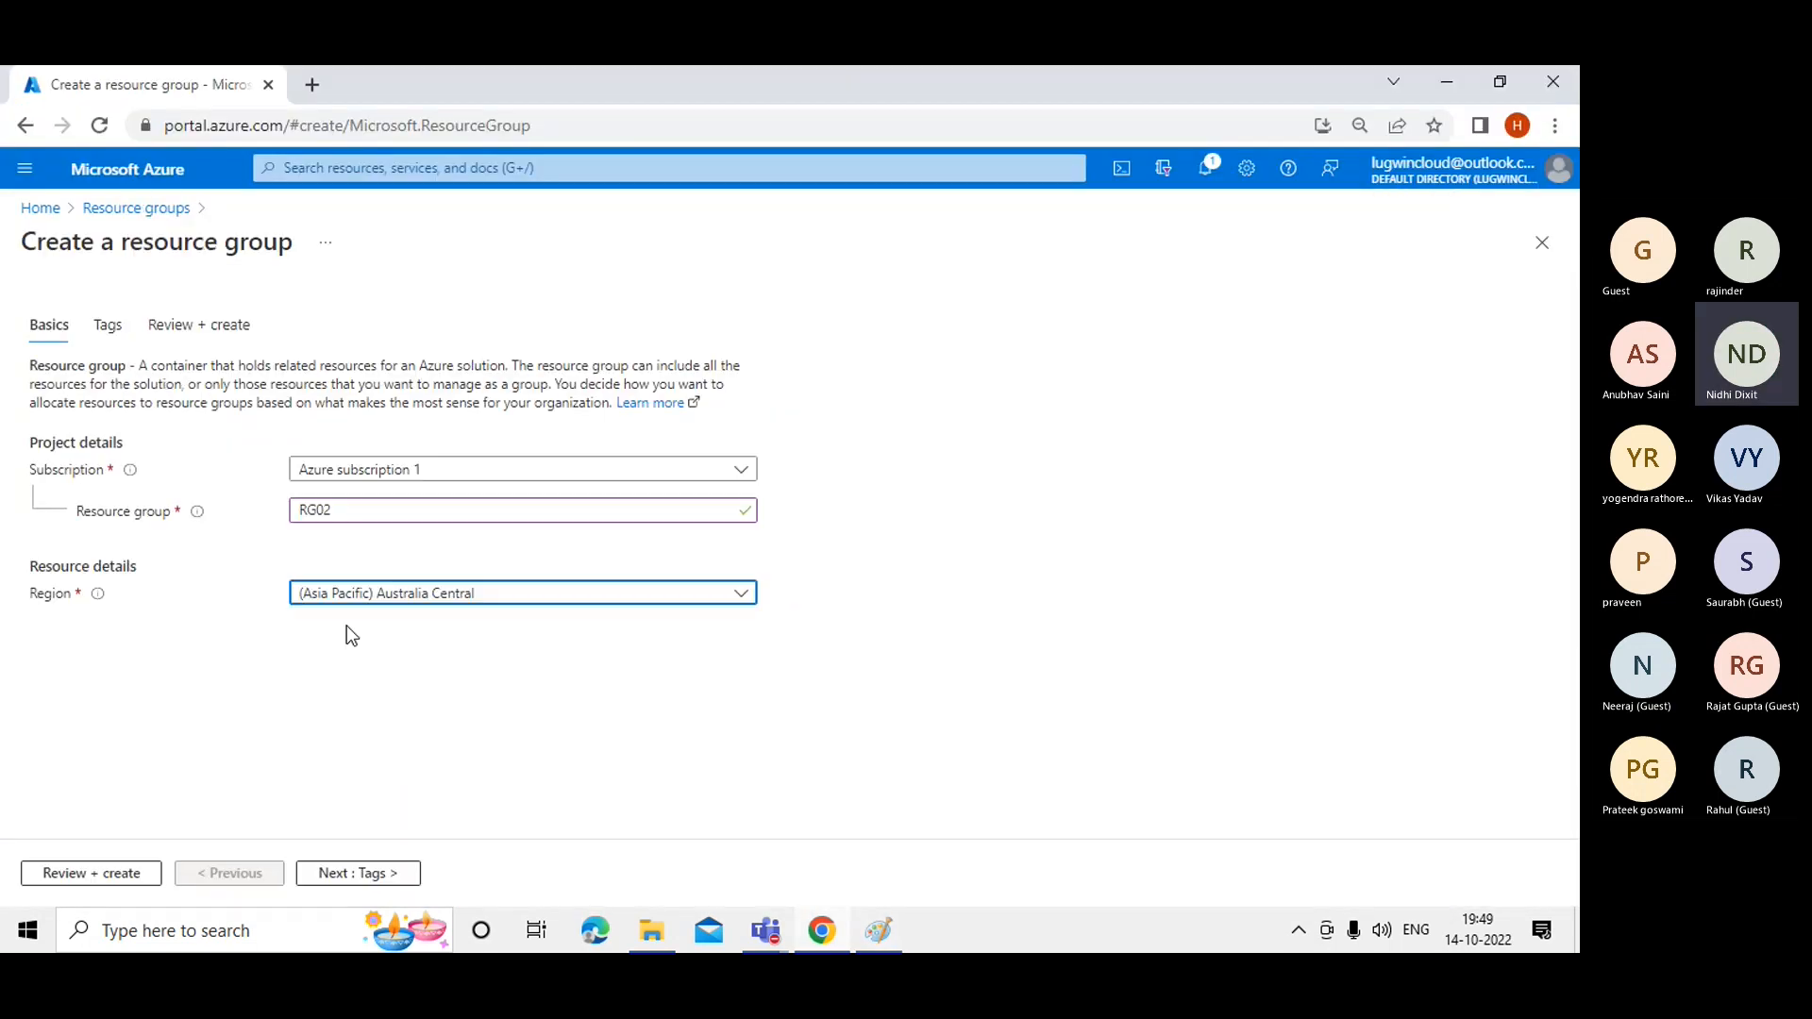
click(120, 886)
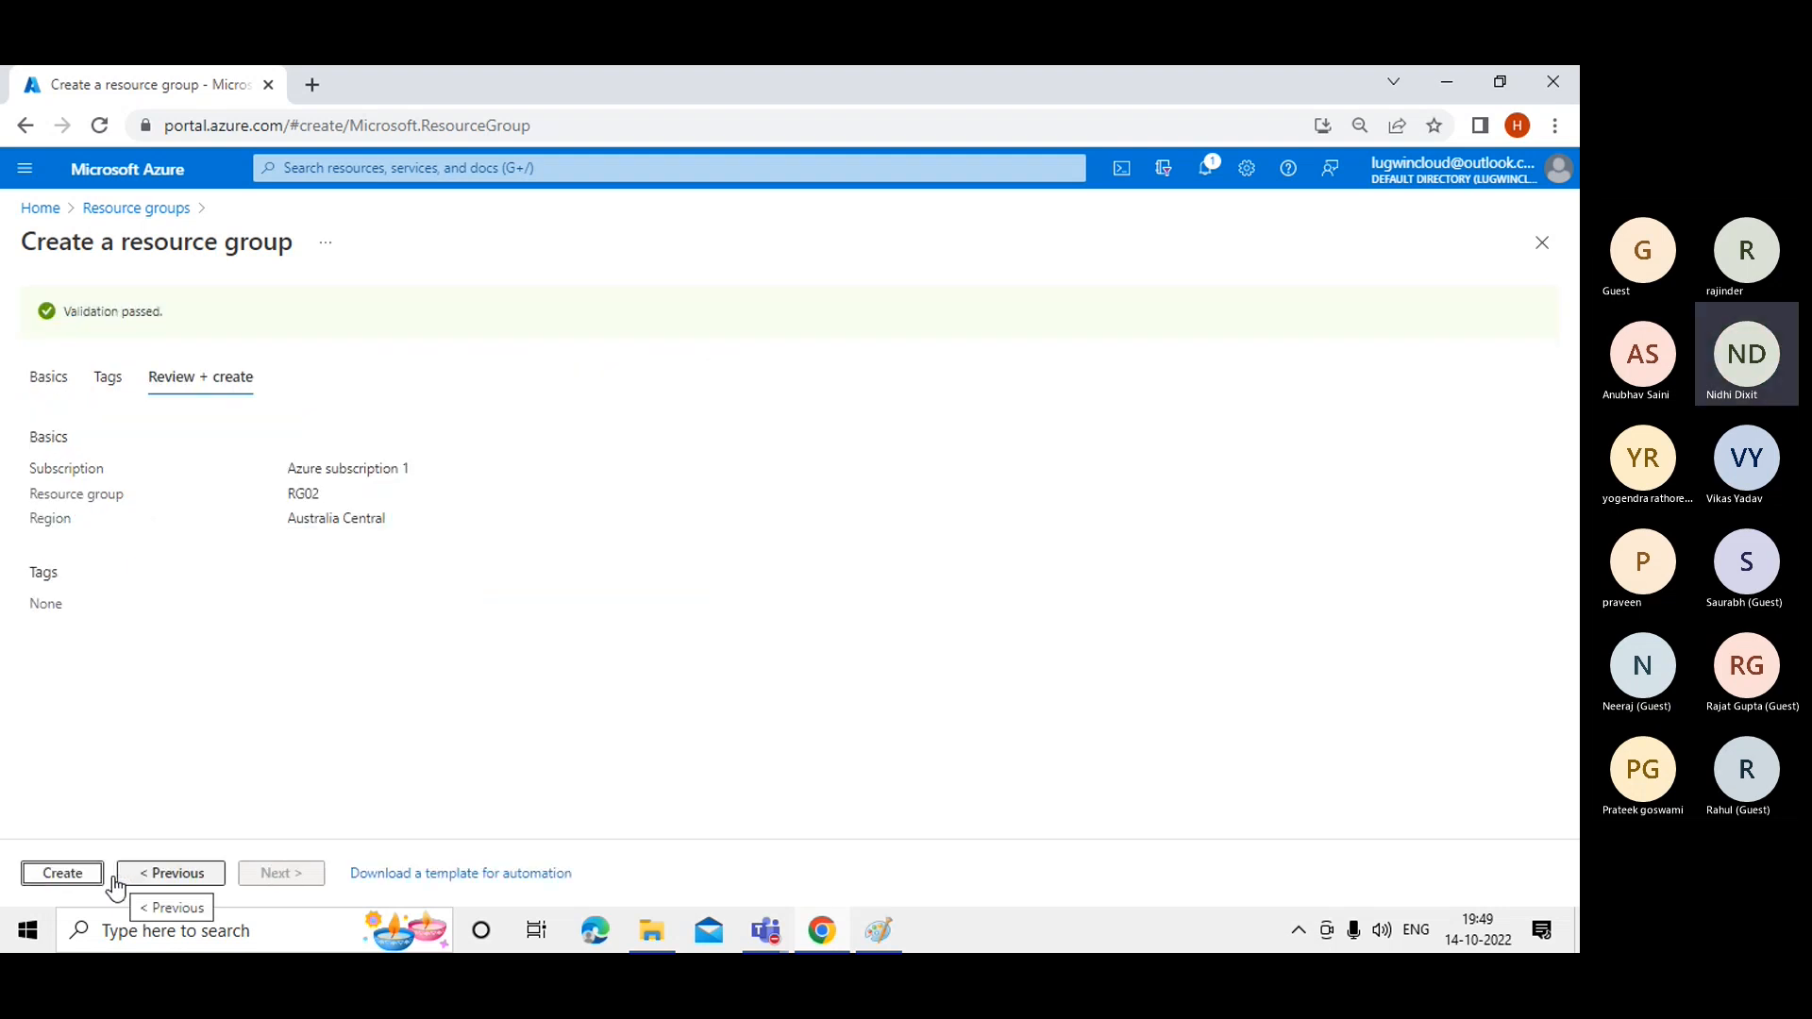
click(44, 883)
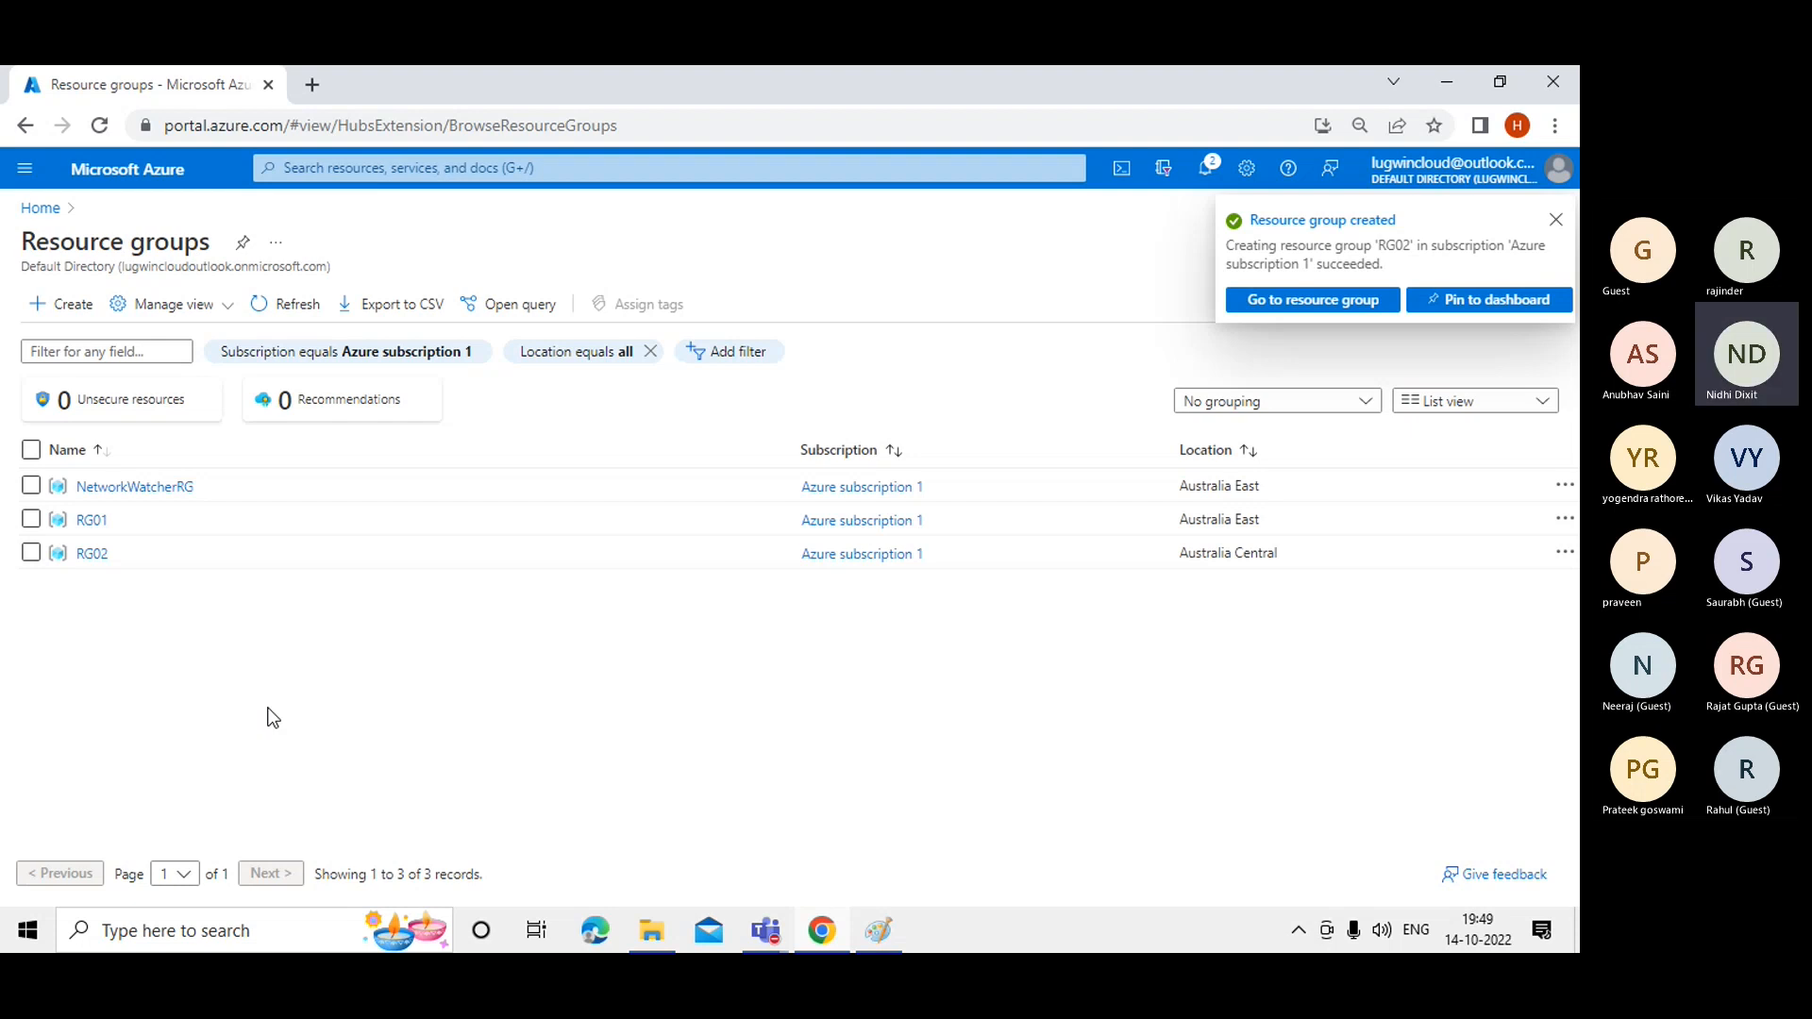
Find the Virtual networks service, check the Paint diagram, and start creating a new virtual network
click(414, 170)
text(VN)
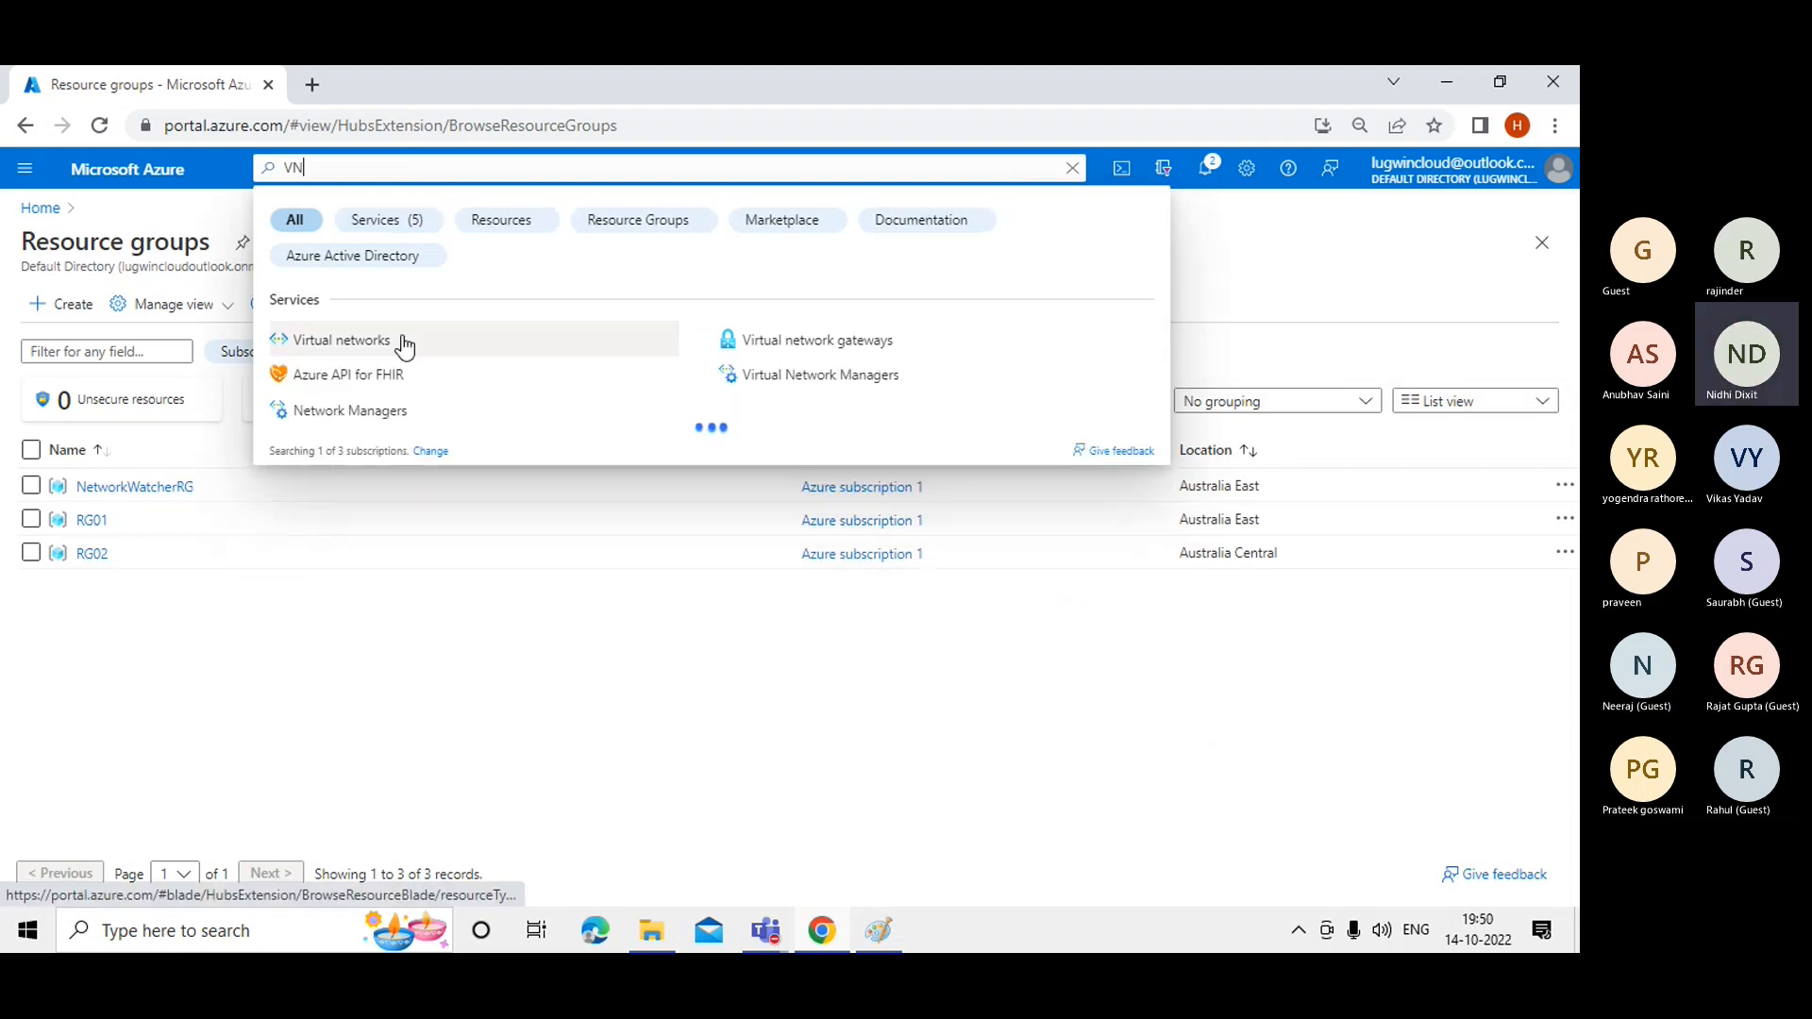
click(402, 336)
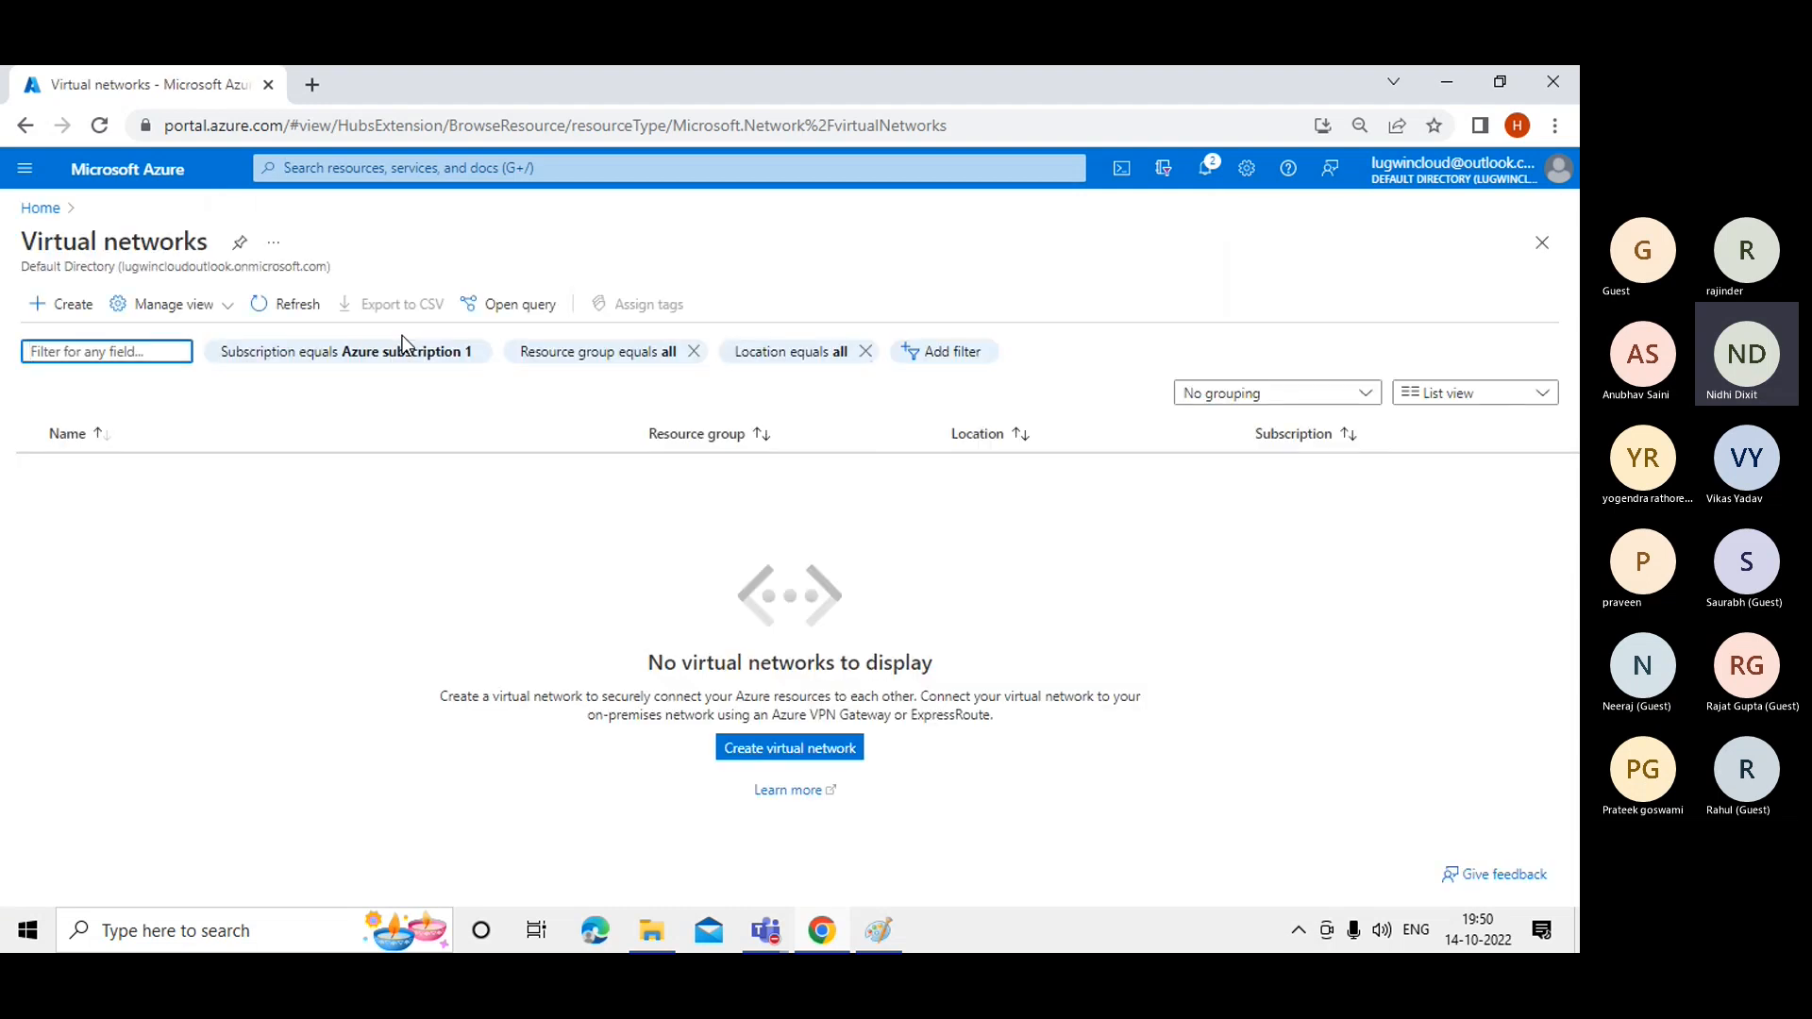
click(876, 933)
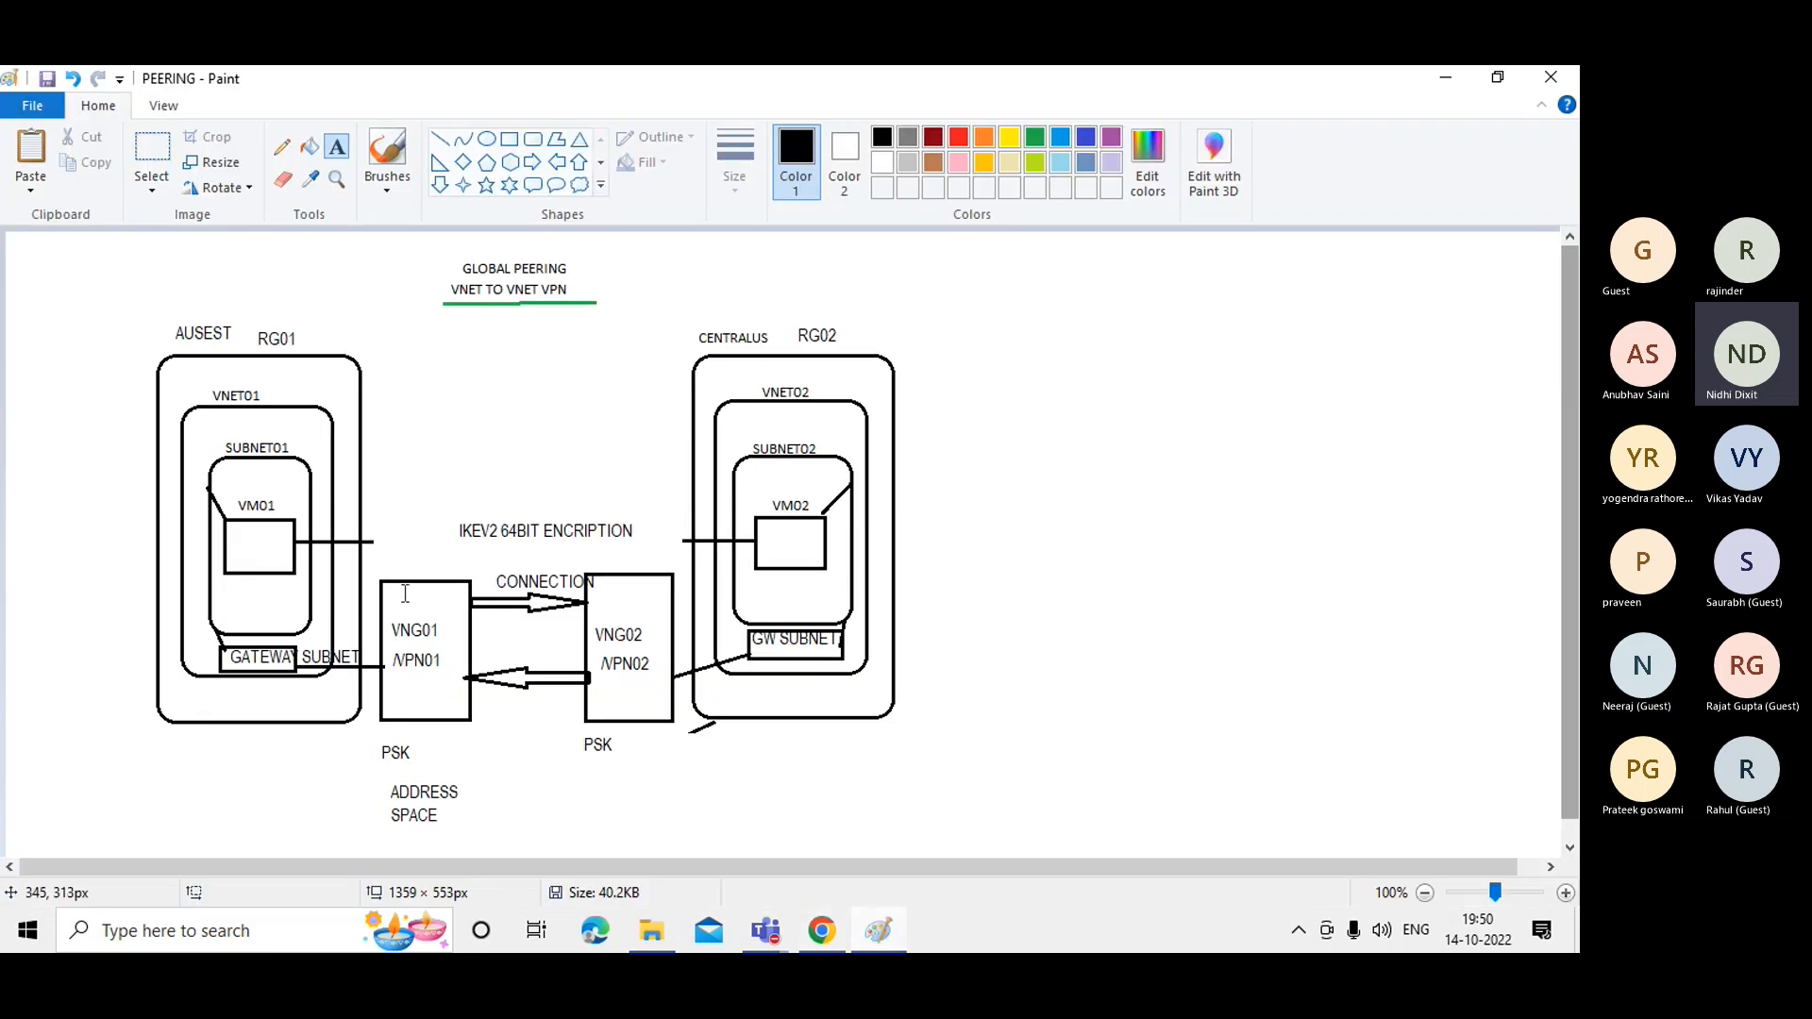
click(1450, 88)
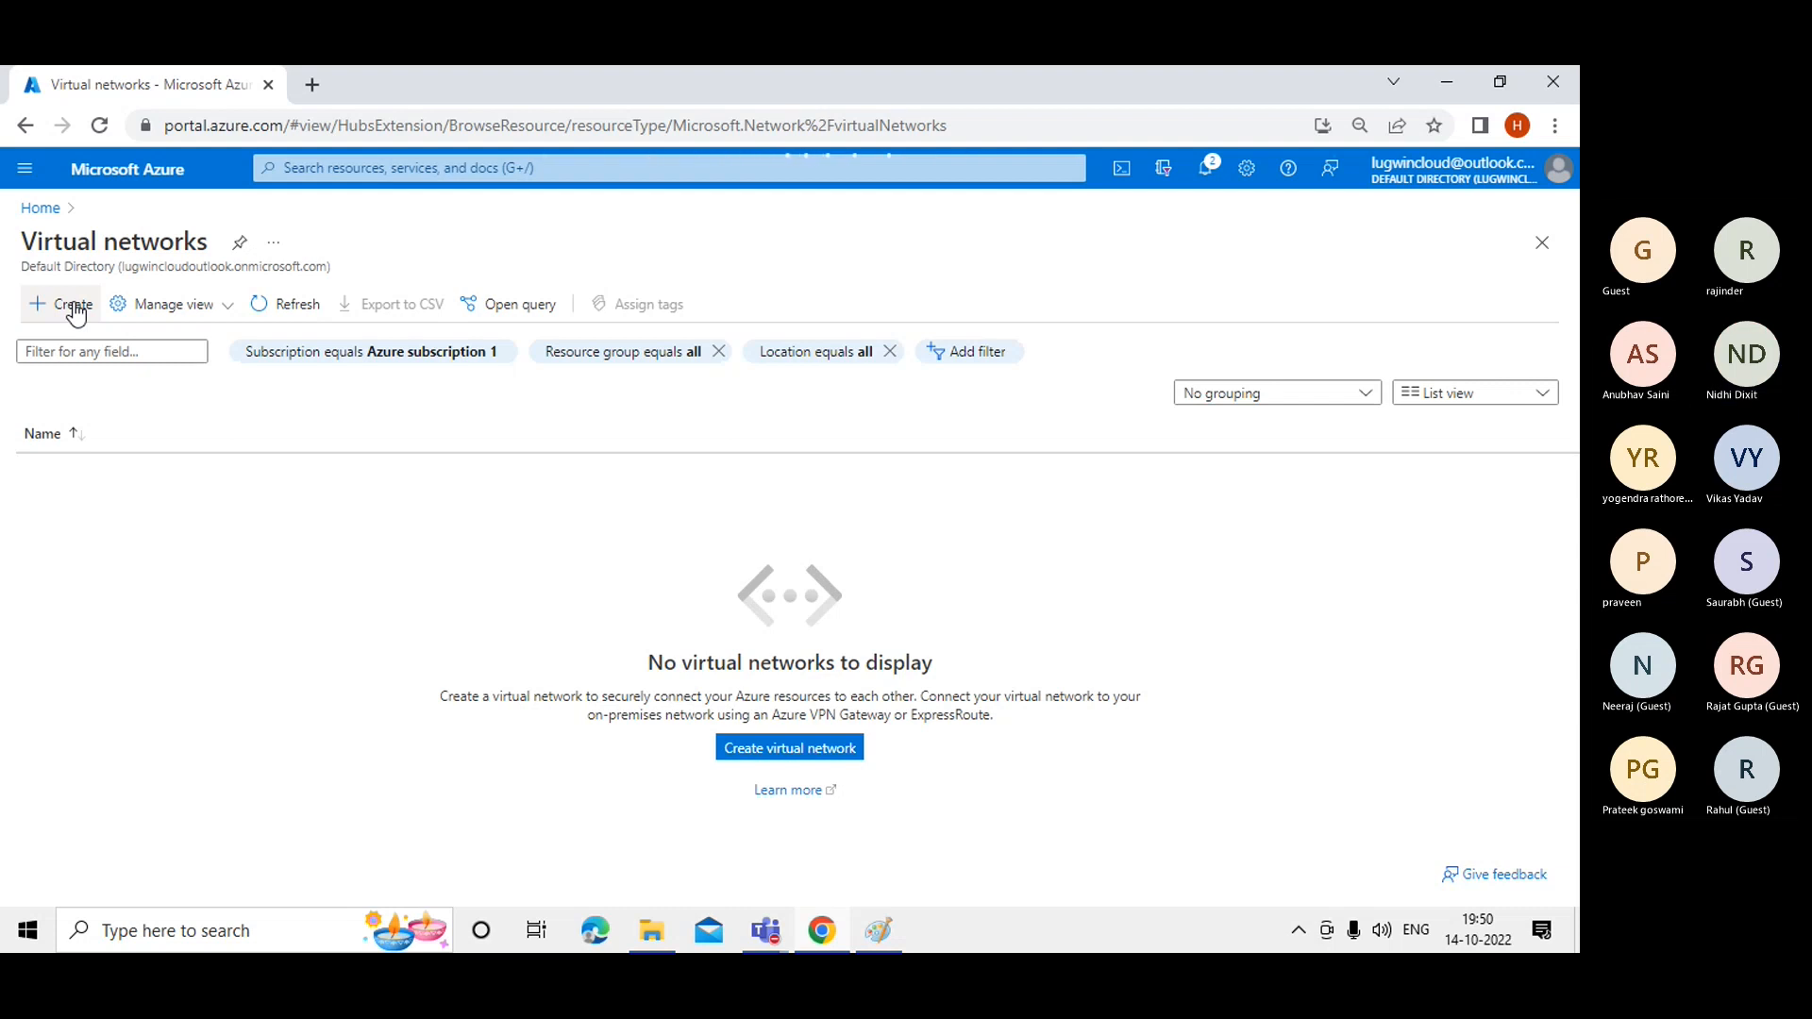
click(75, 312)
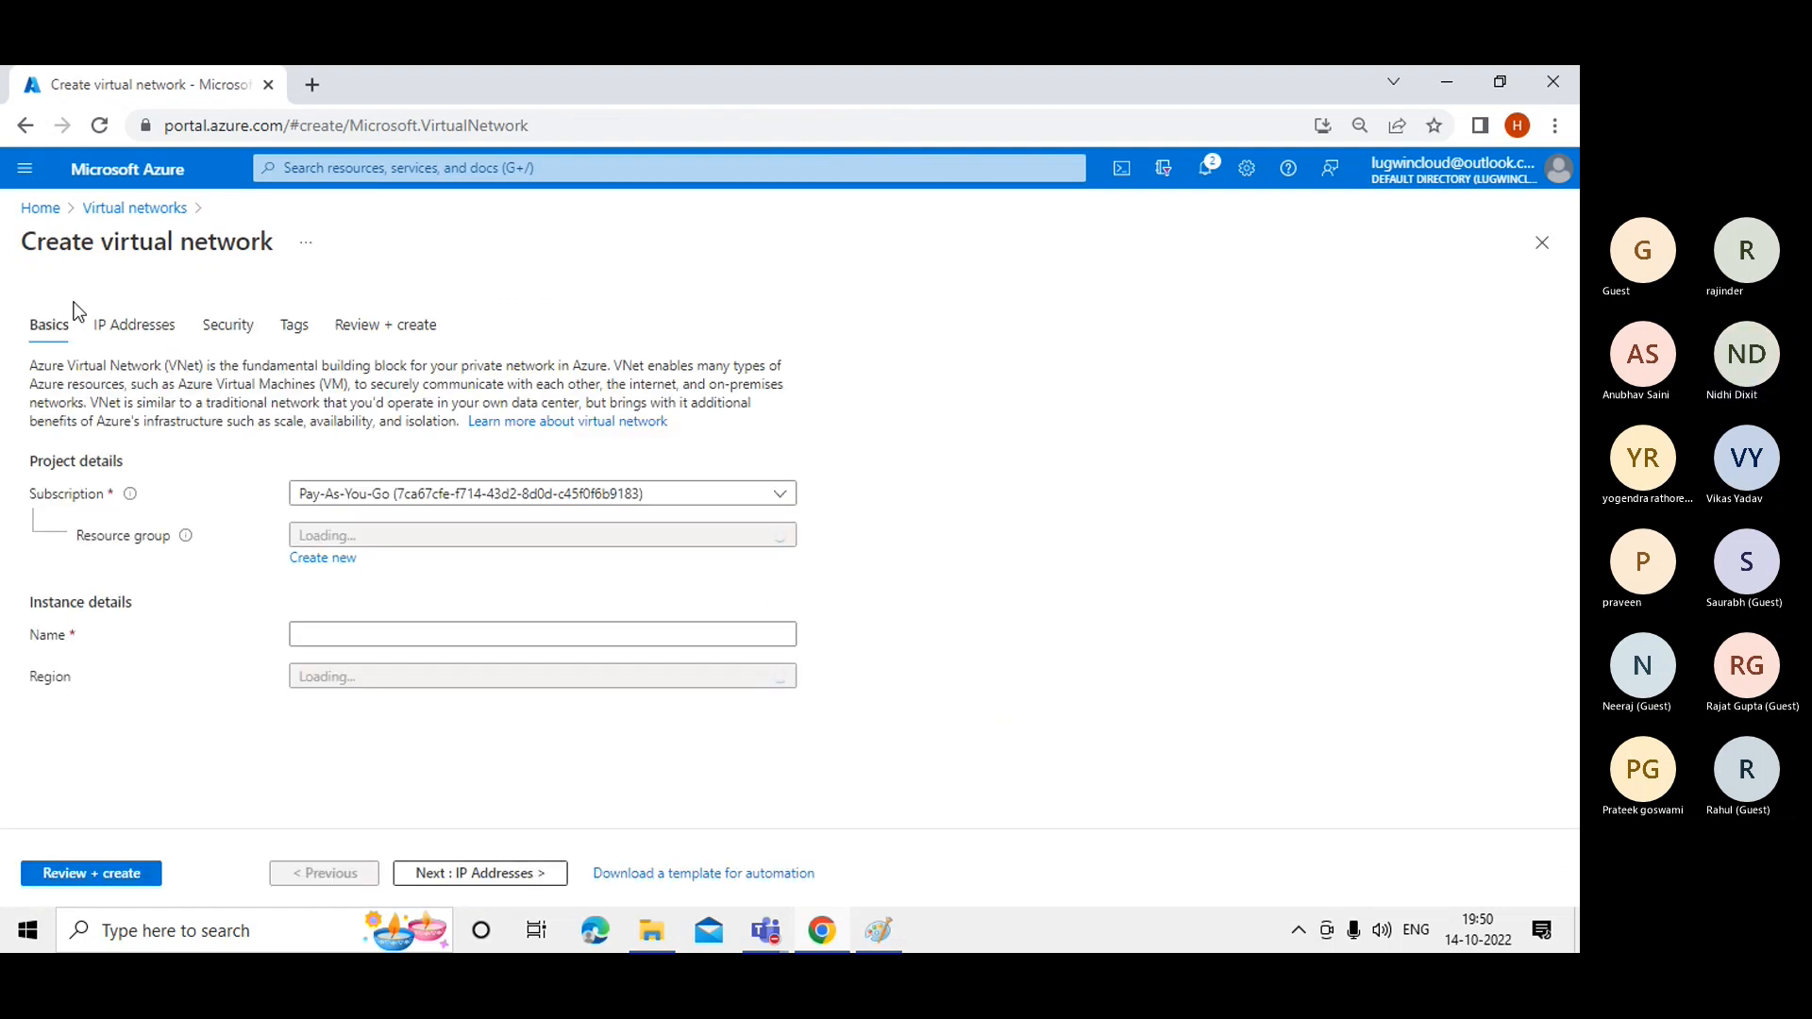
Set the virtual network's subscription to Azure subscription 1, its resource group to RG01 and its name to VNET01
click(455, 495)
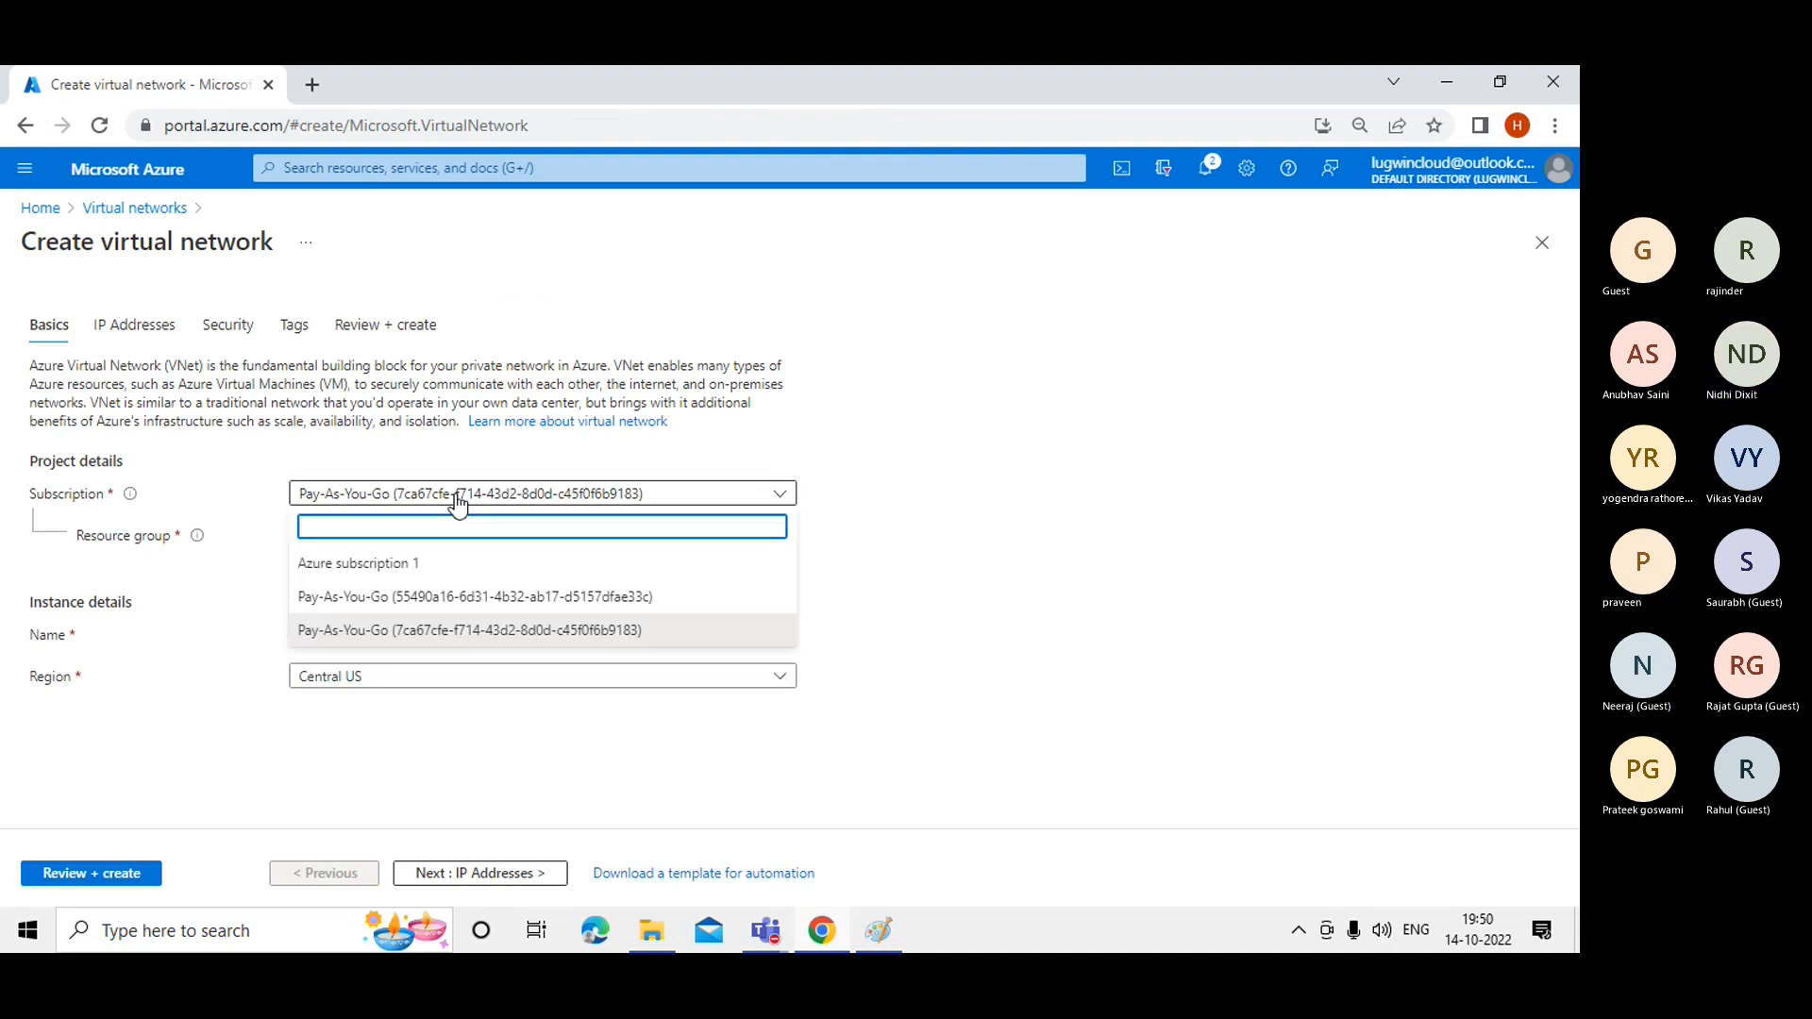
click(382, 570)
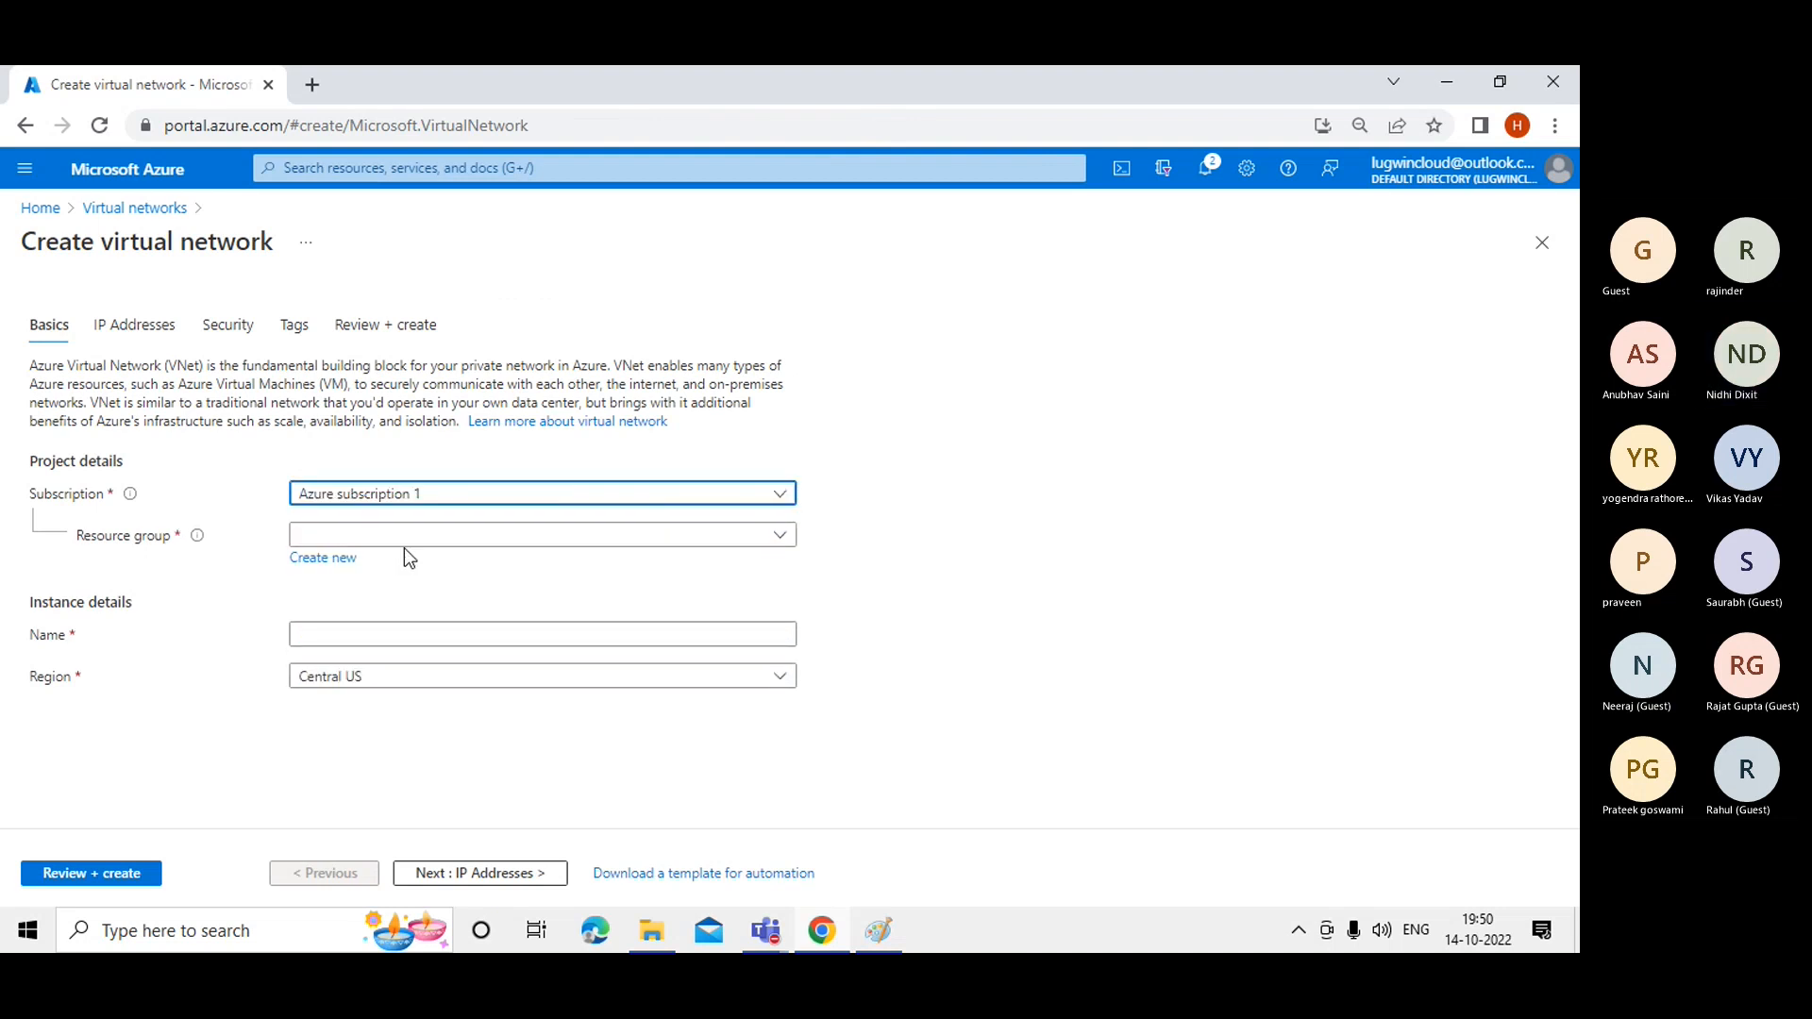
click(409, 535)
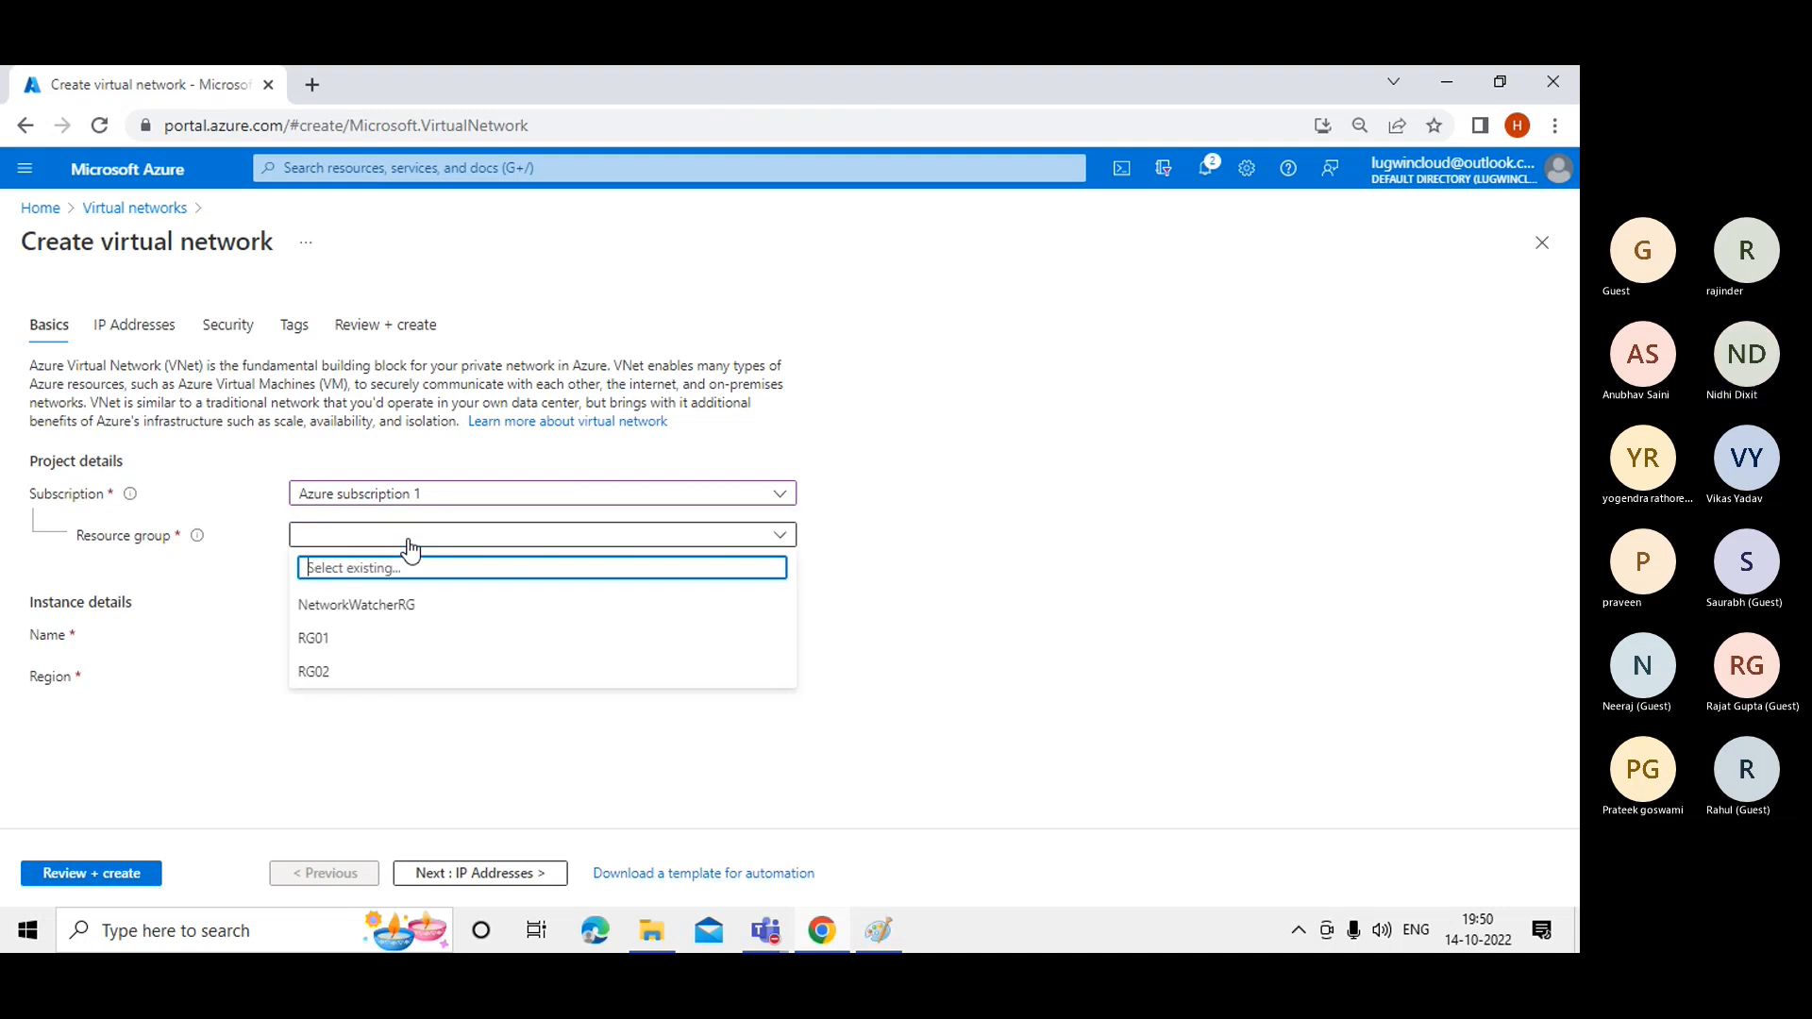
click(345, 635)
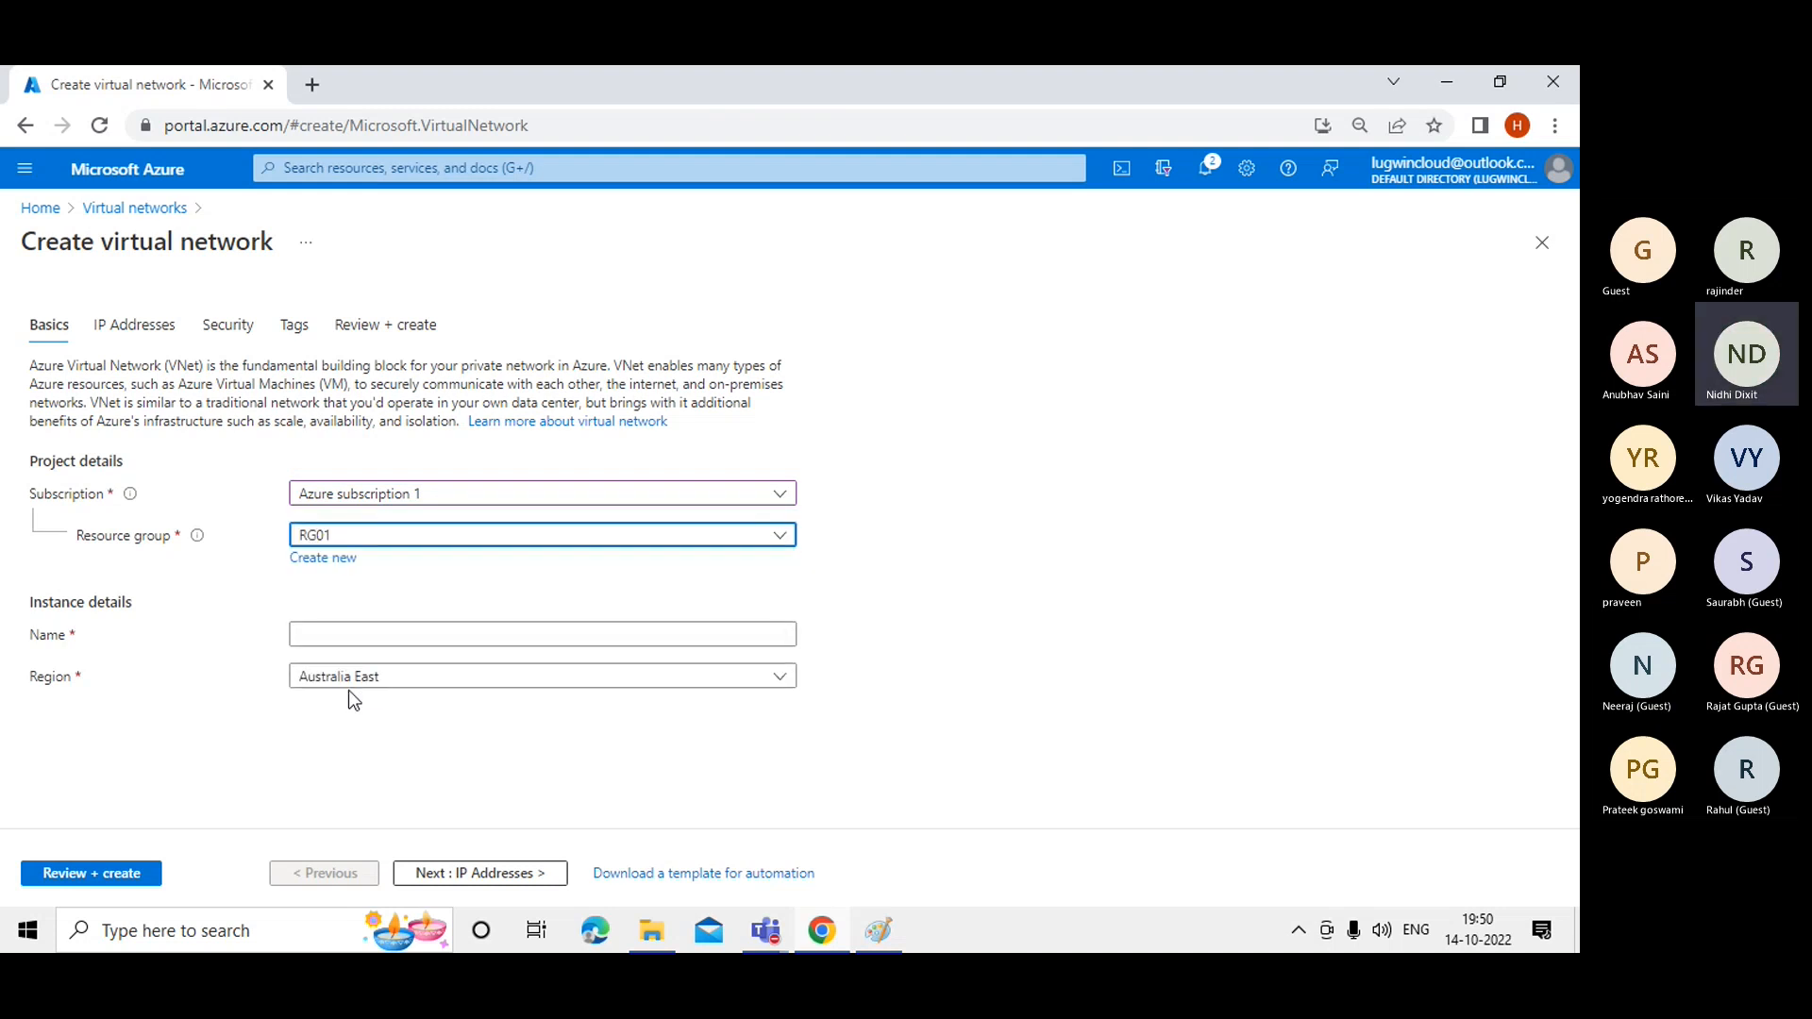
click(348, 635)
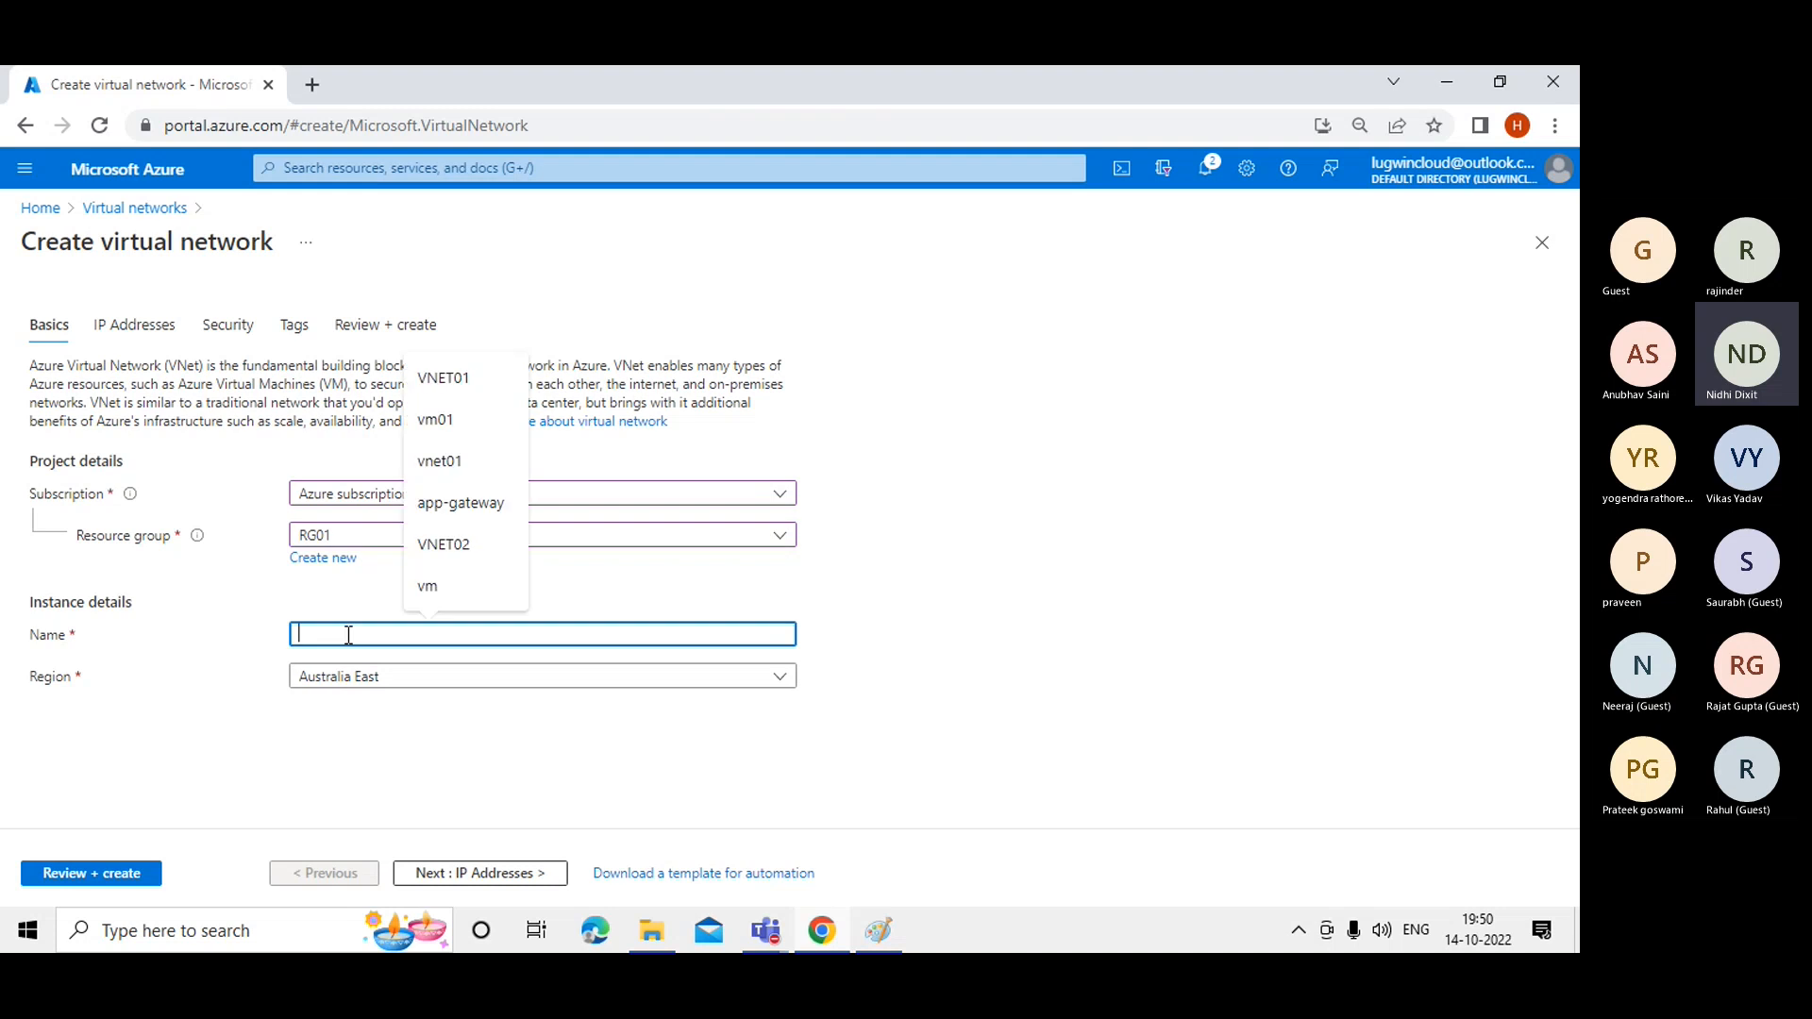
text(VN)
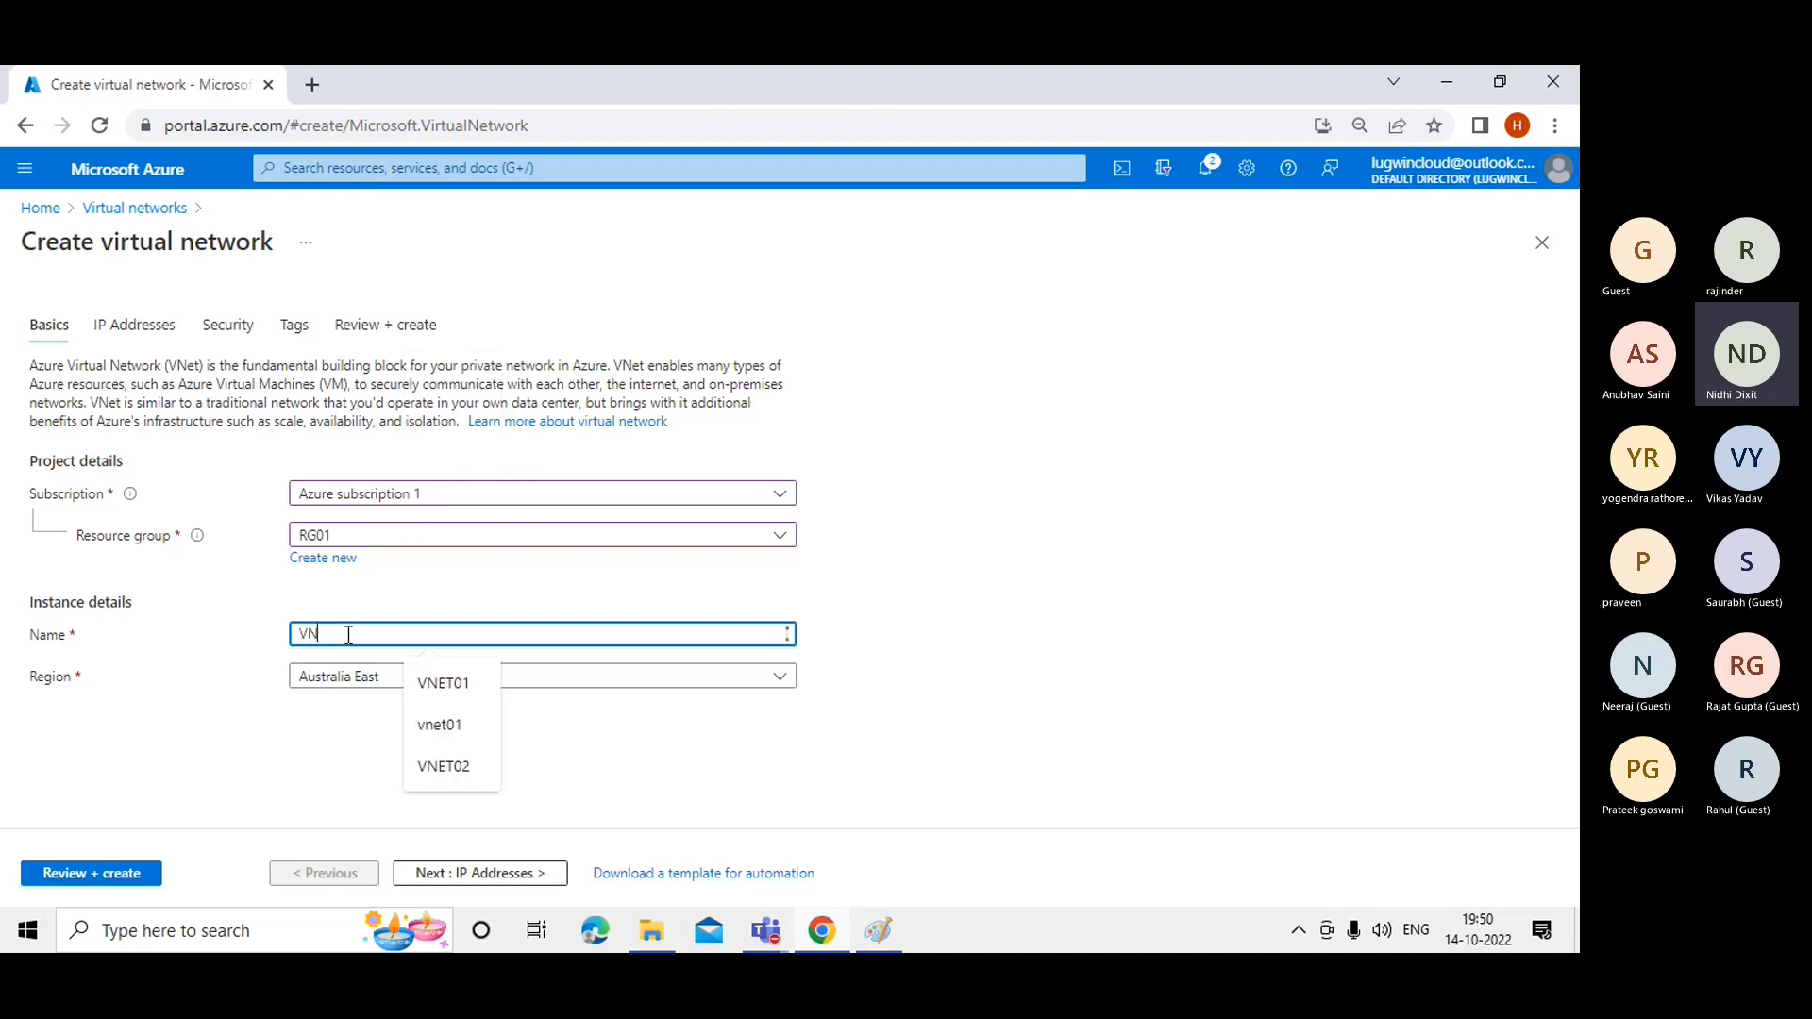
text(ET01)
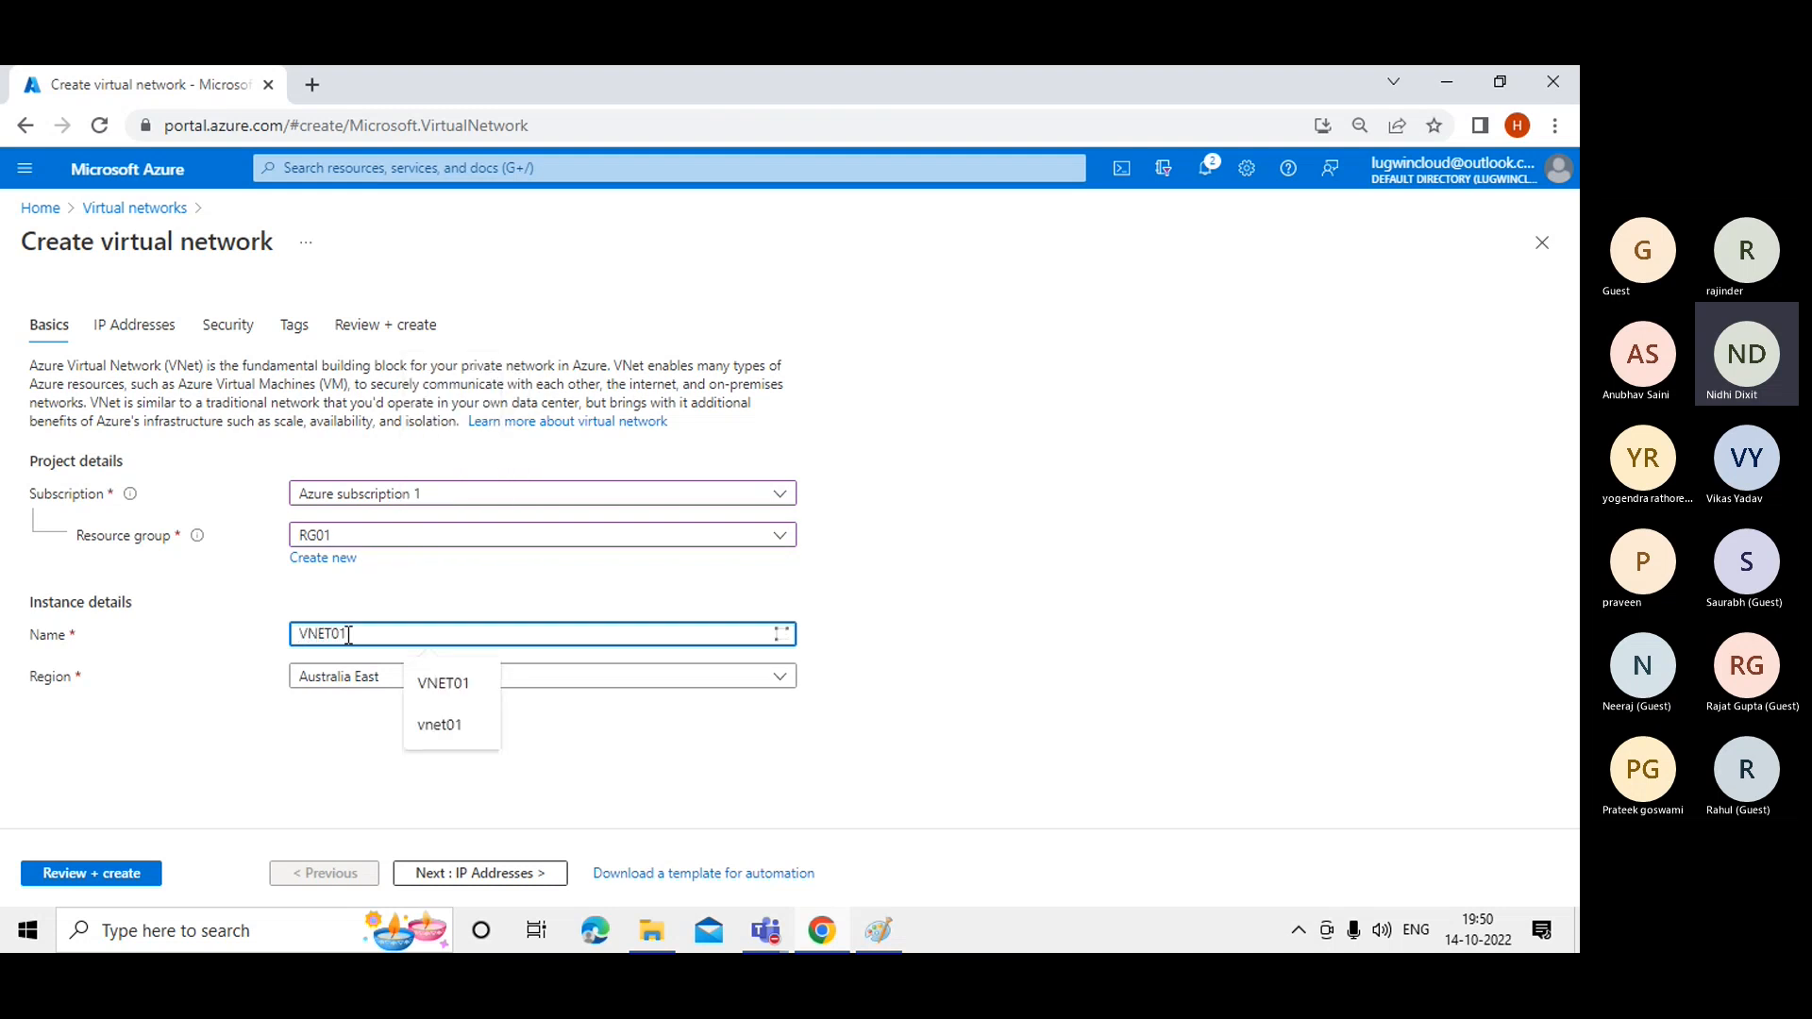
click(464, 688)
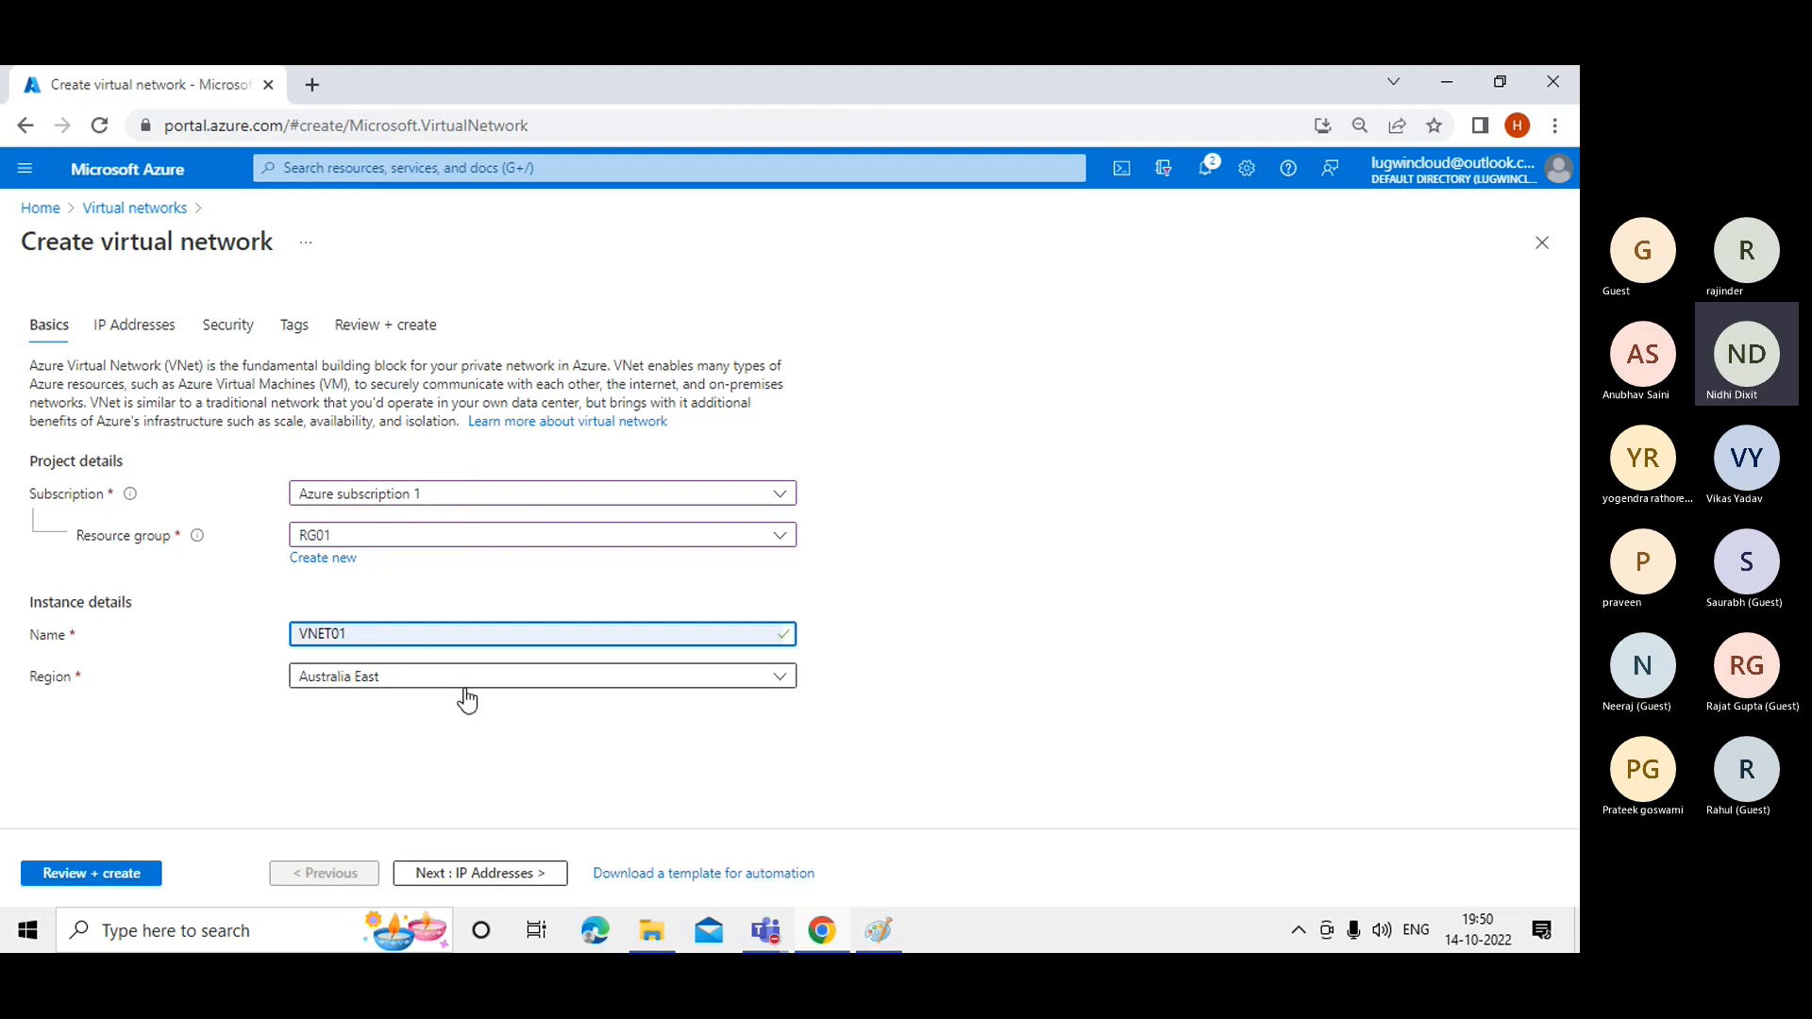
Open the virtual network's IP address settings and rename the default subnet as SUBNET01
click(145, 328)
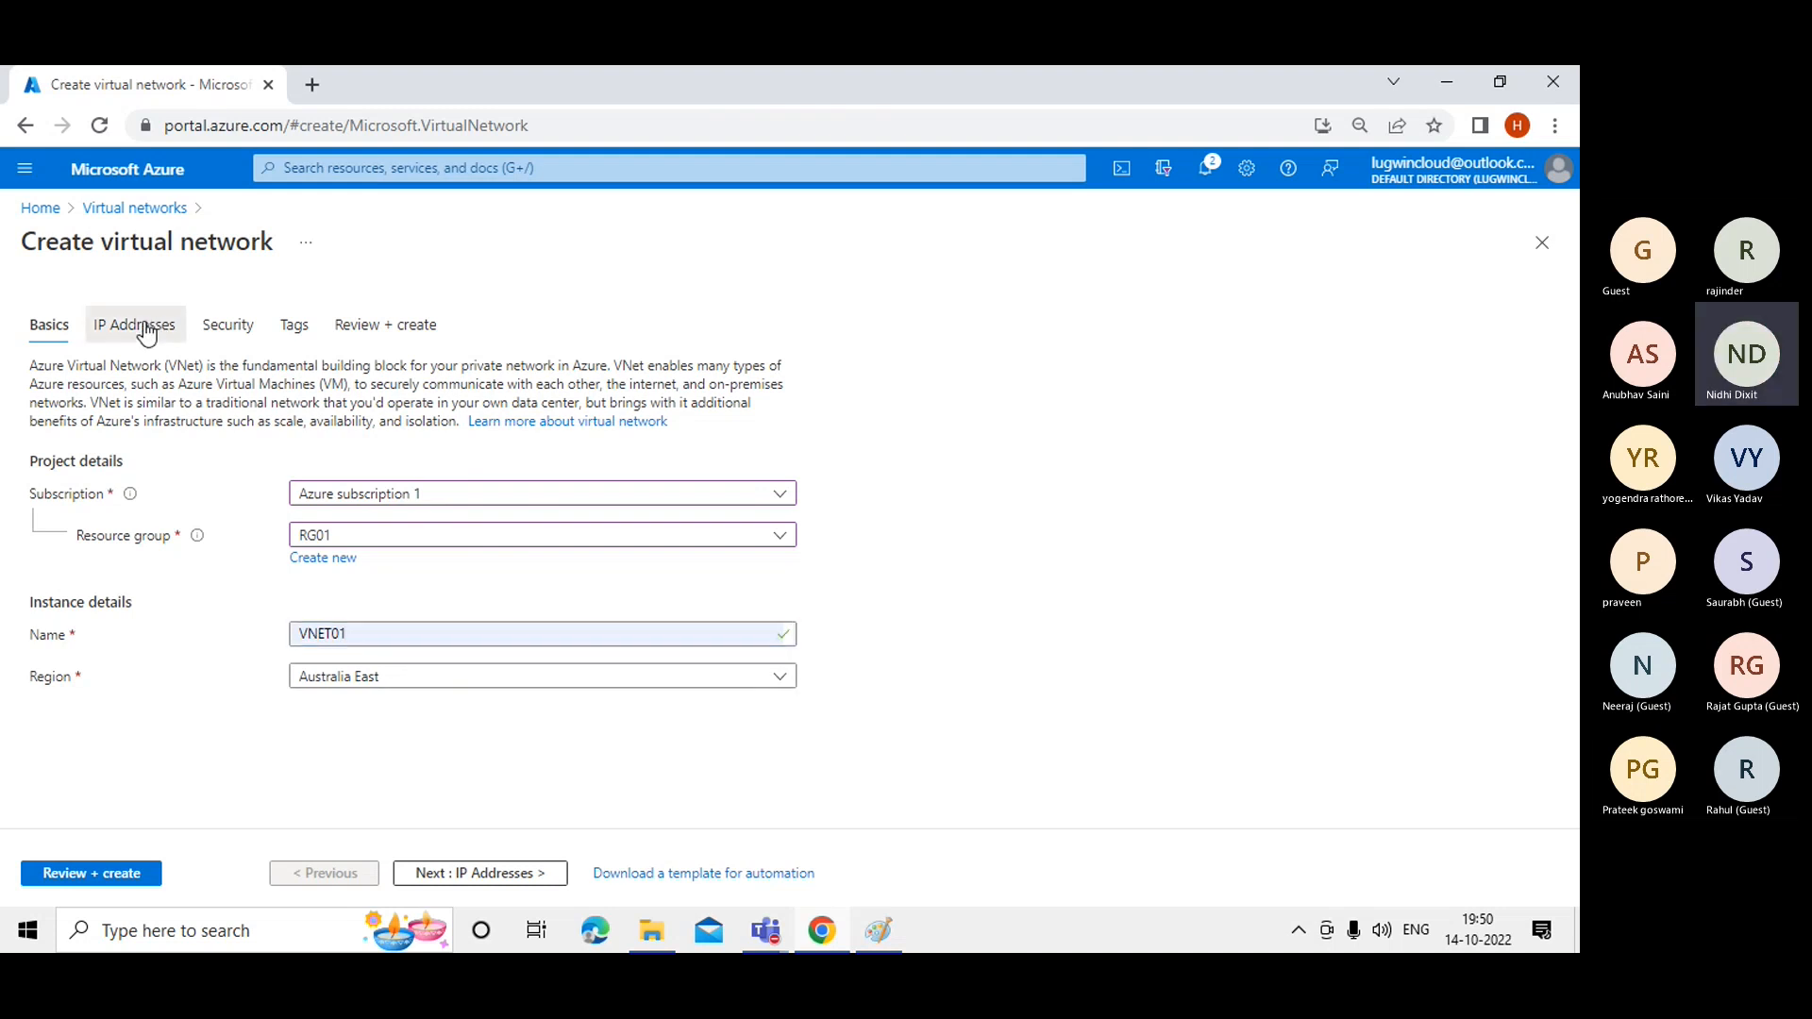
click(32, 446)
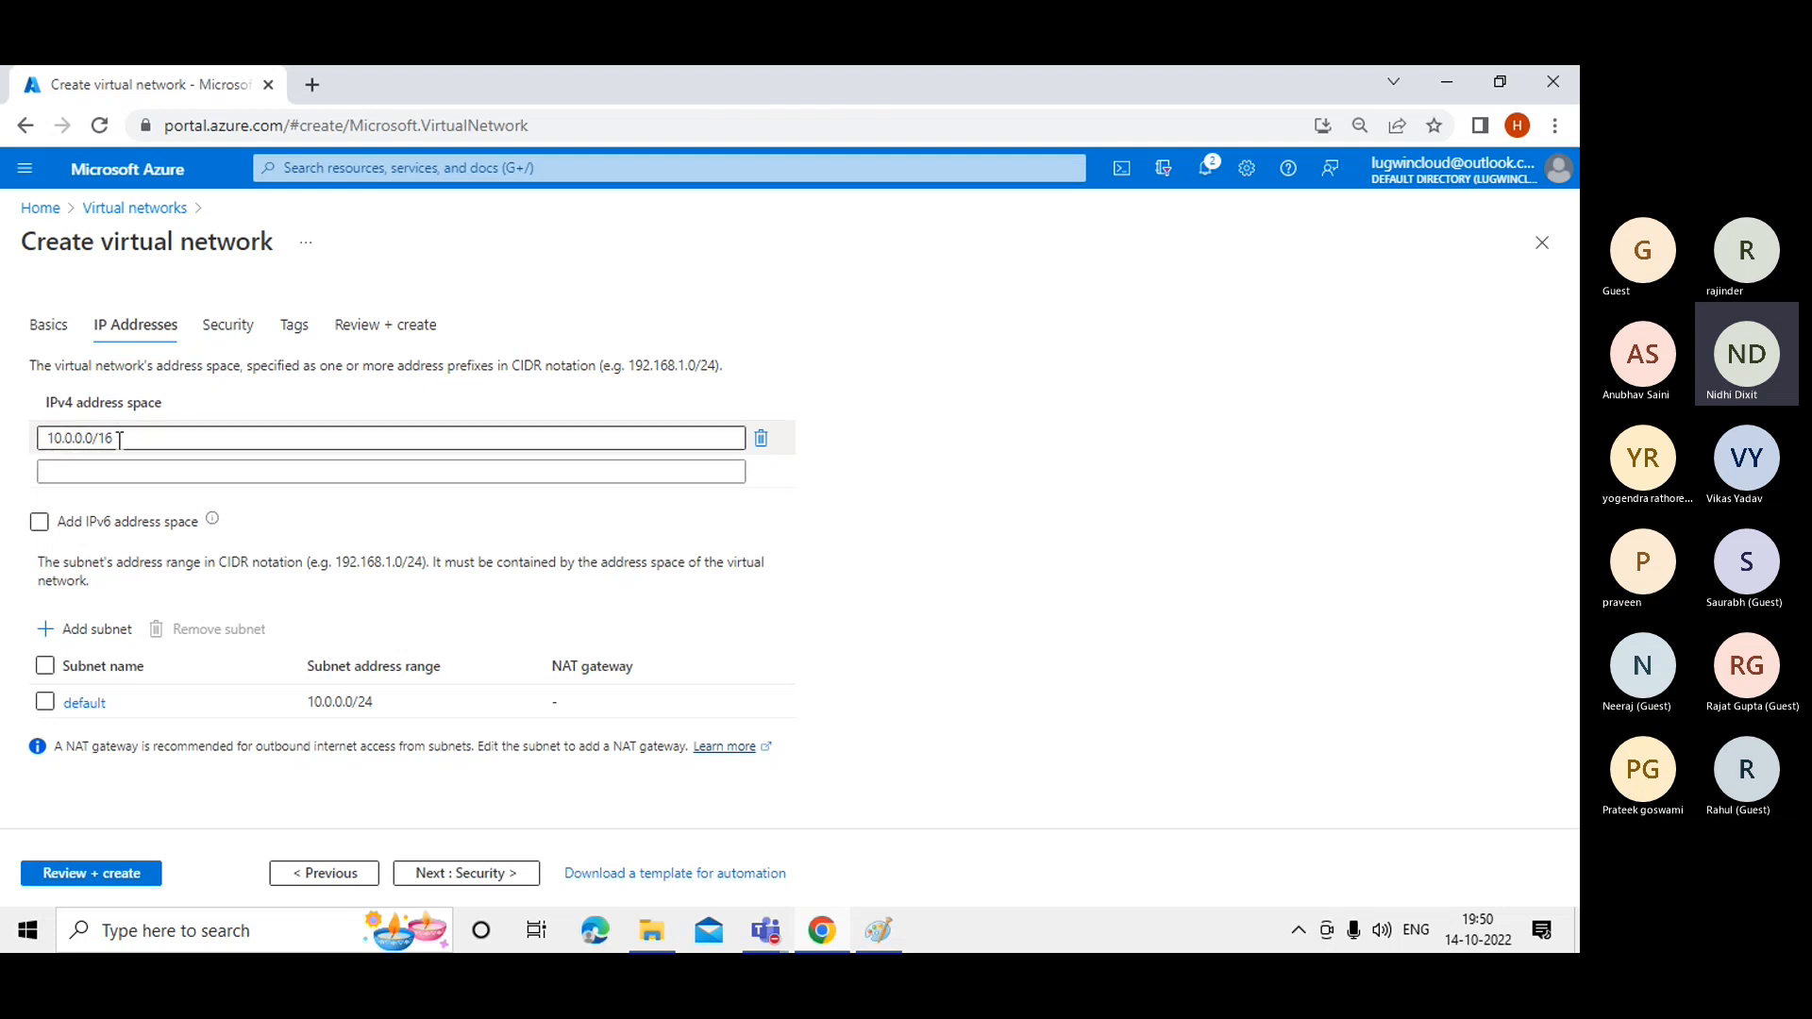
click(91, 706)
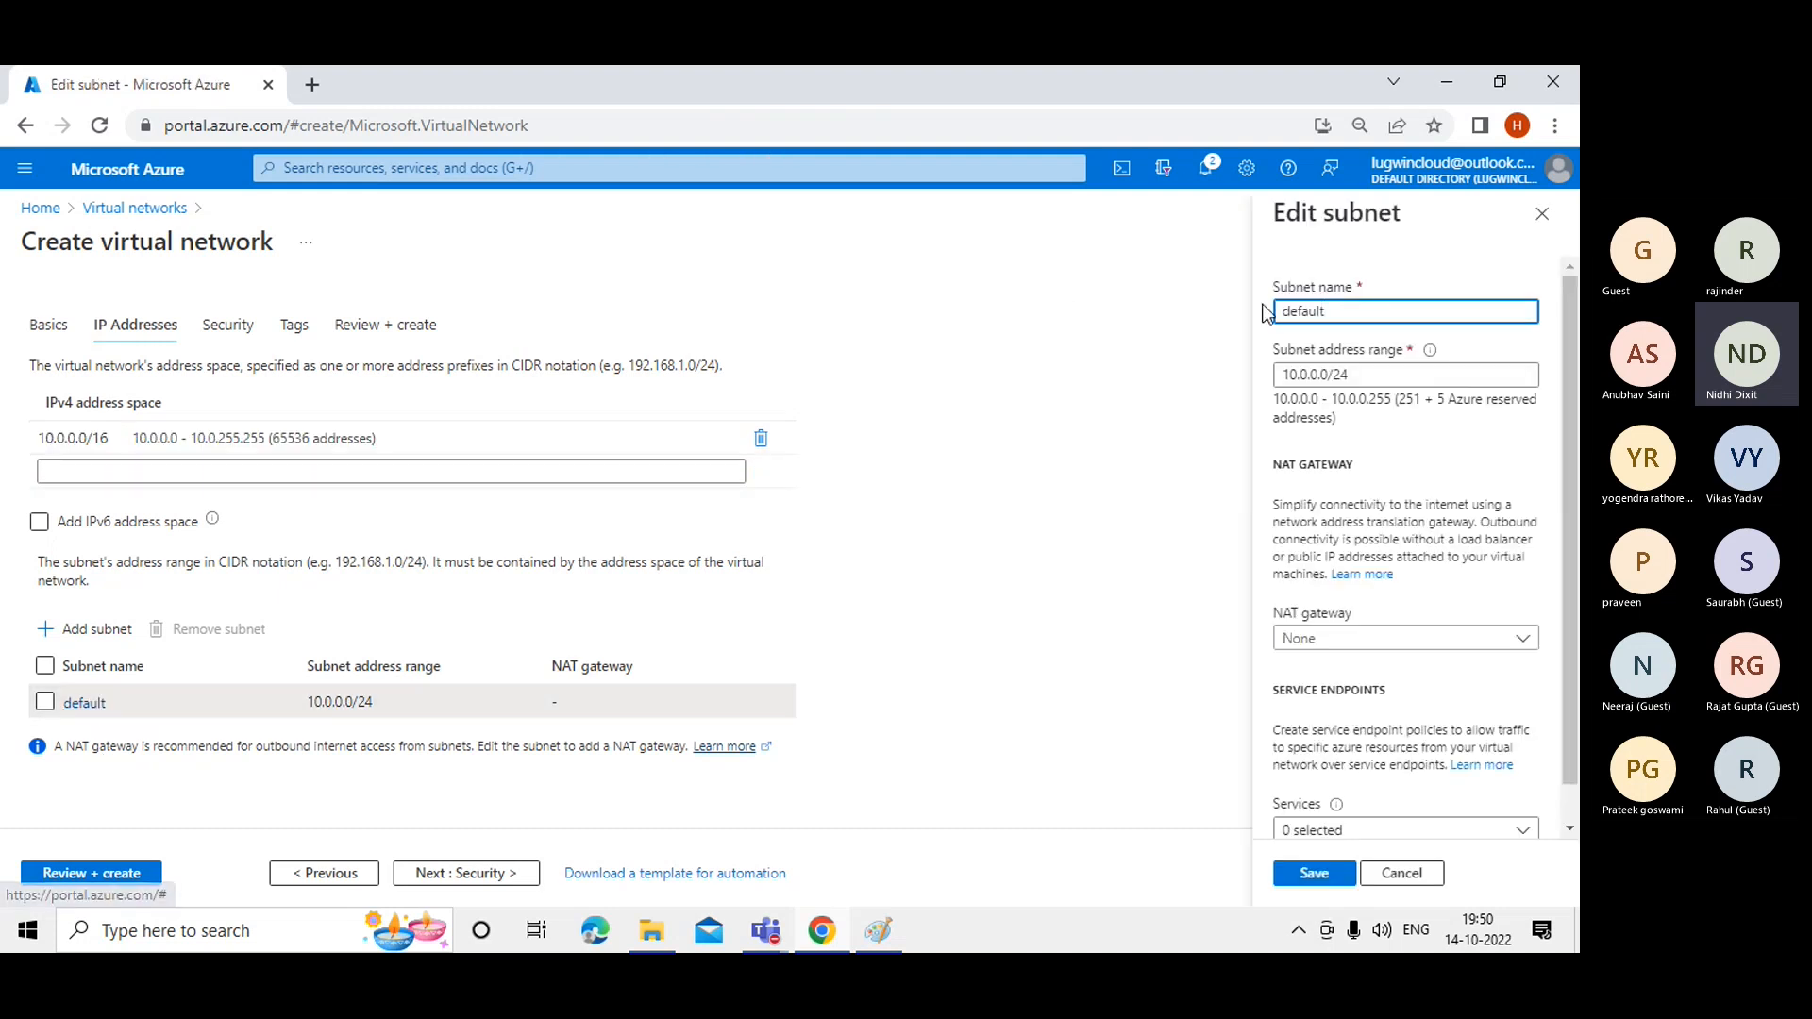
drag(1365, 310, 1208, 314)
text(S)
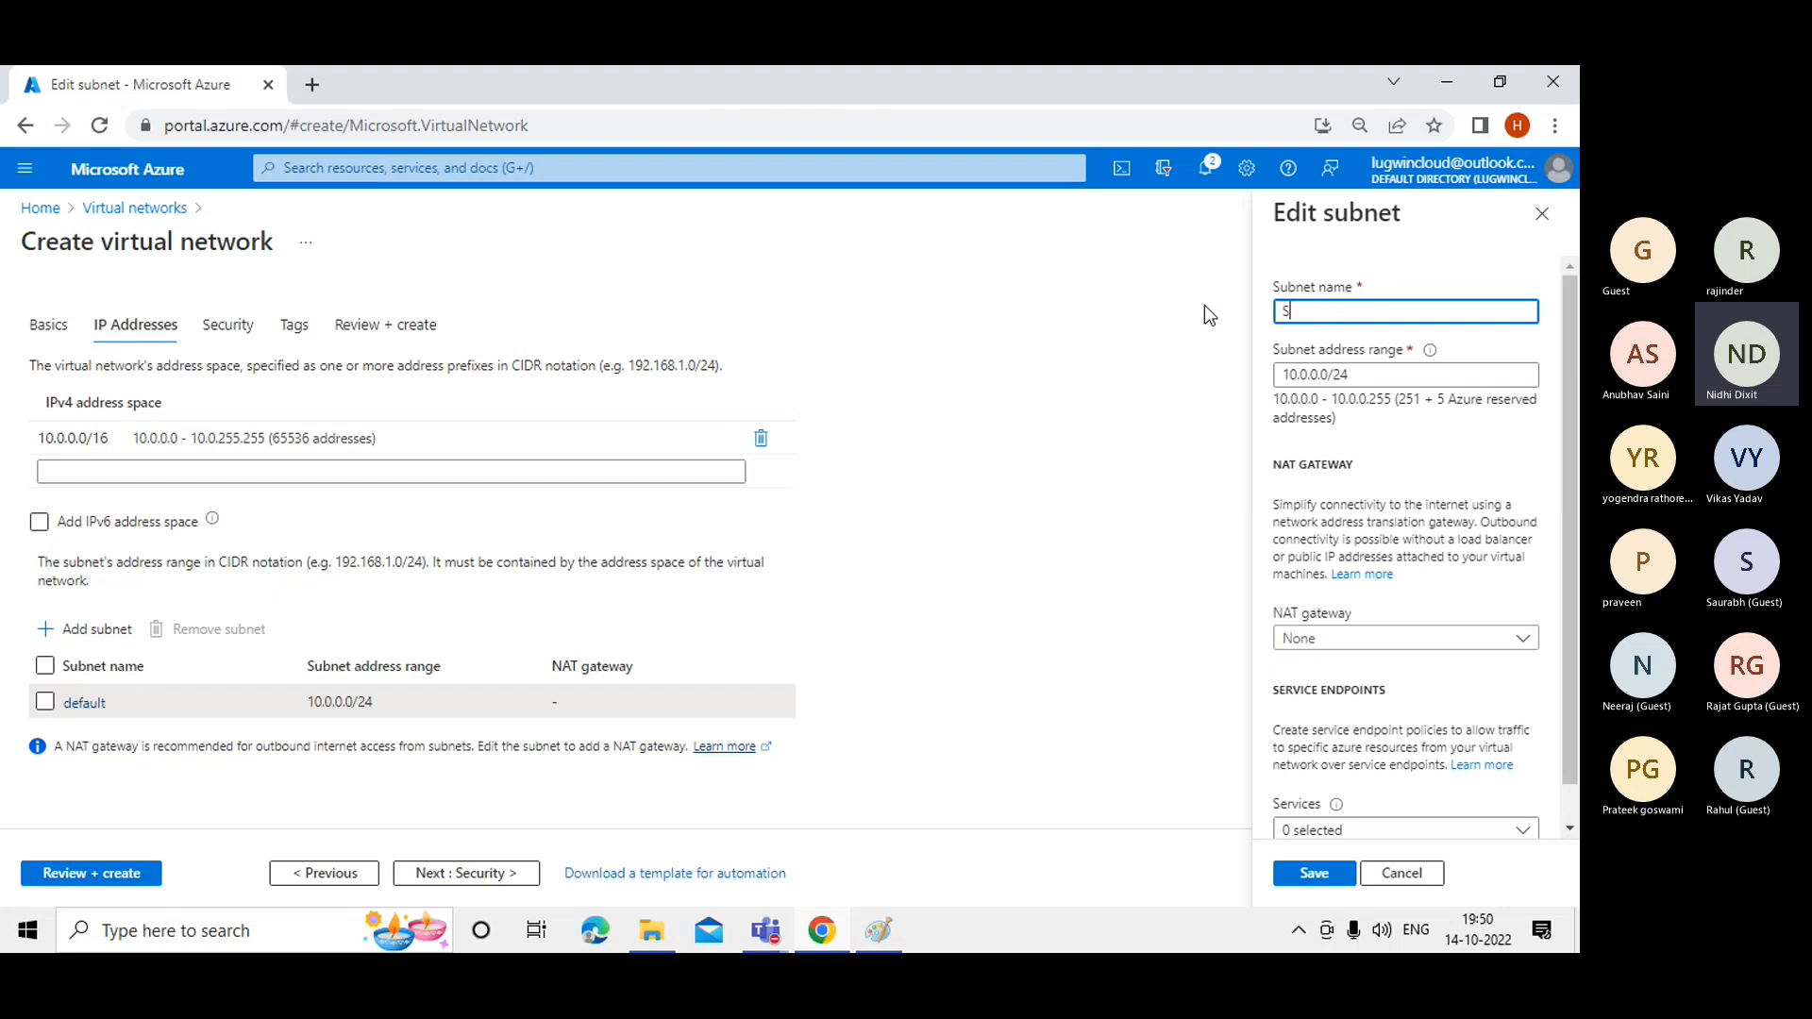
text(UBNET01)
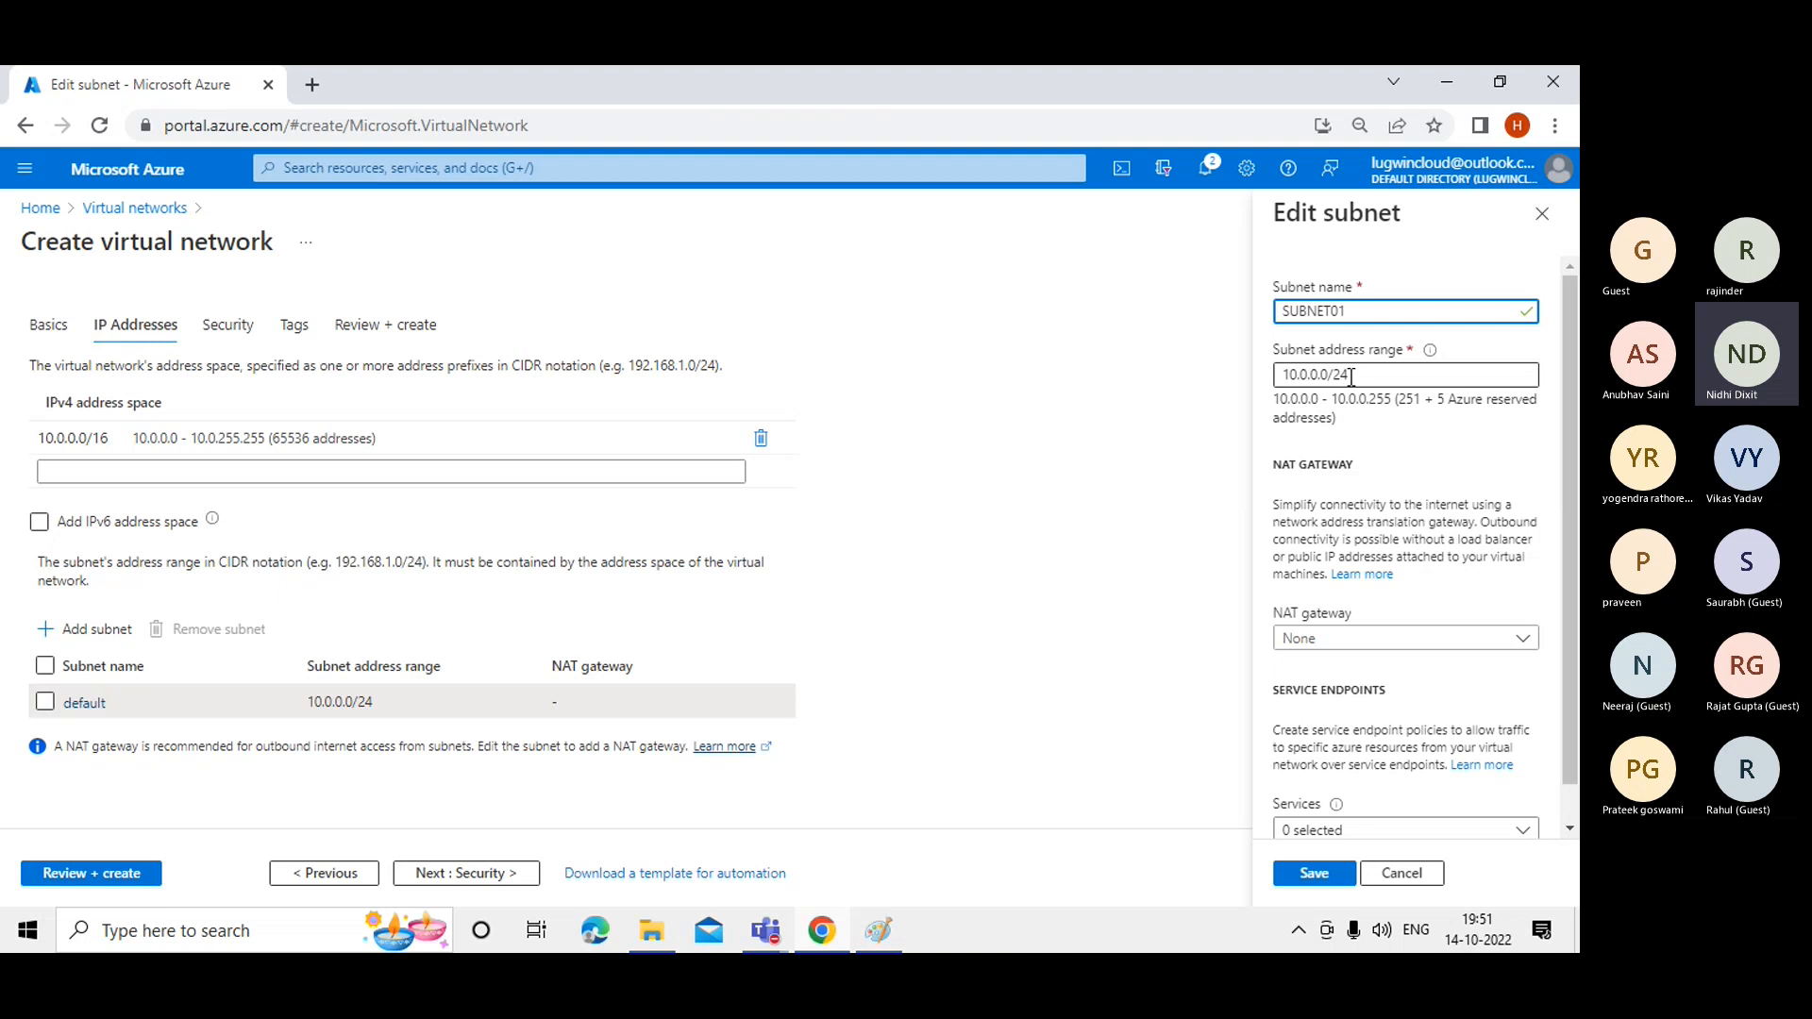
Copy the subnet address range 10.0.0.0/24 into the Paint diagram as a label above SUBNET01
drag(1352, 376, 1258, 380)
key(ctrl+c)
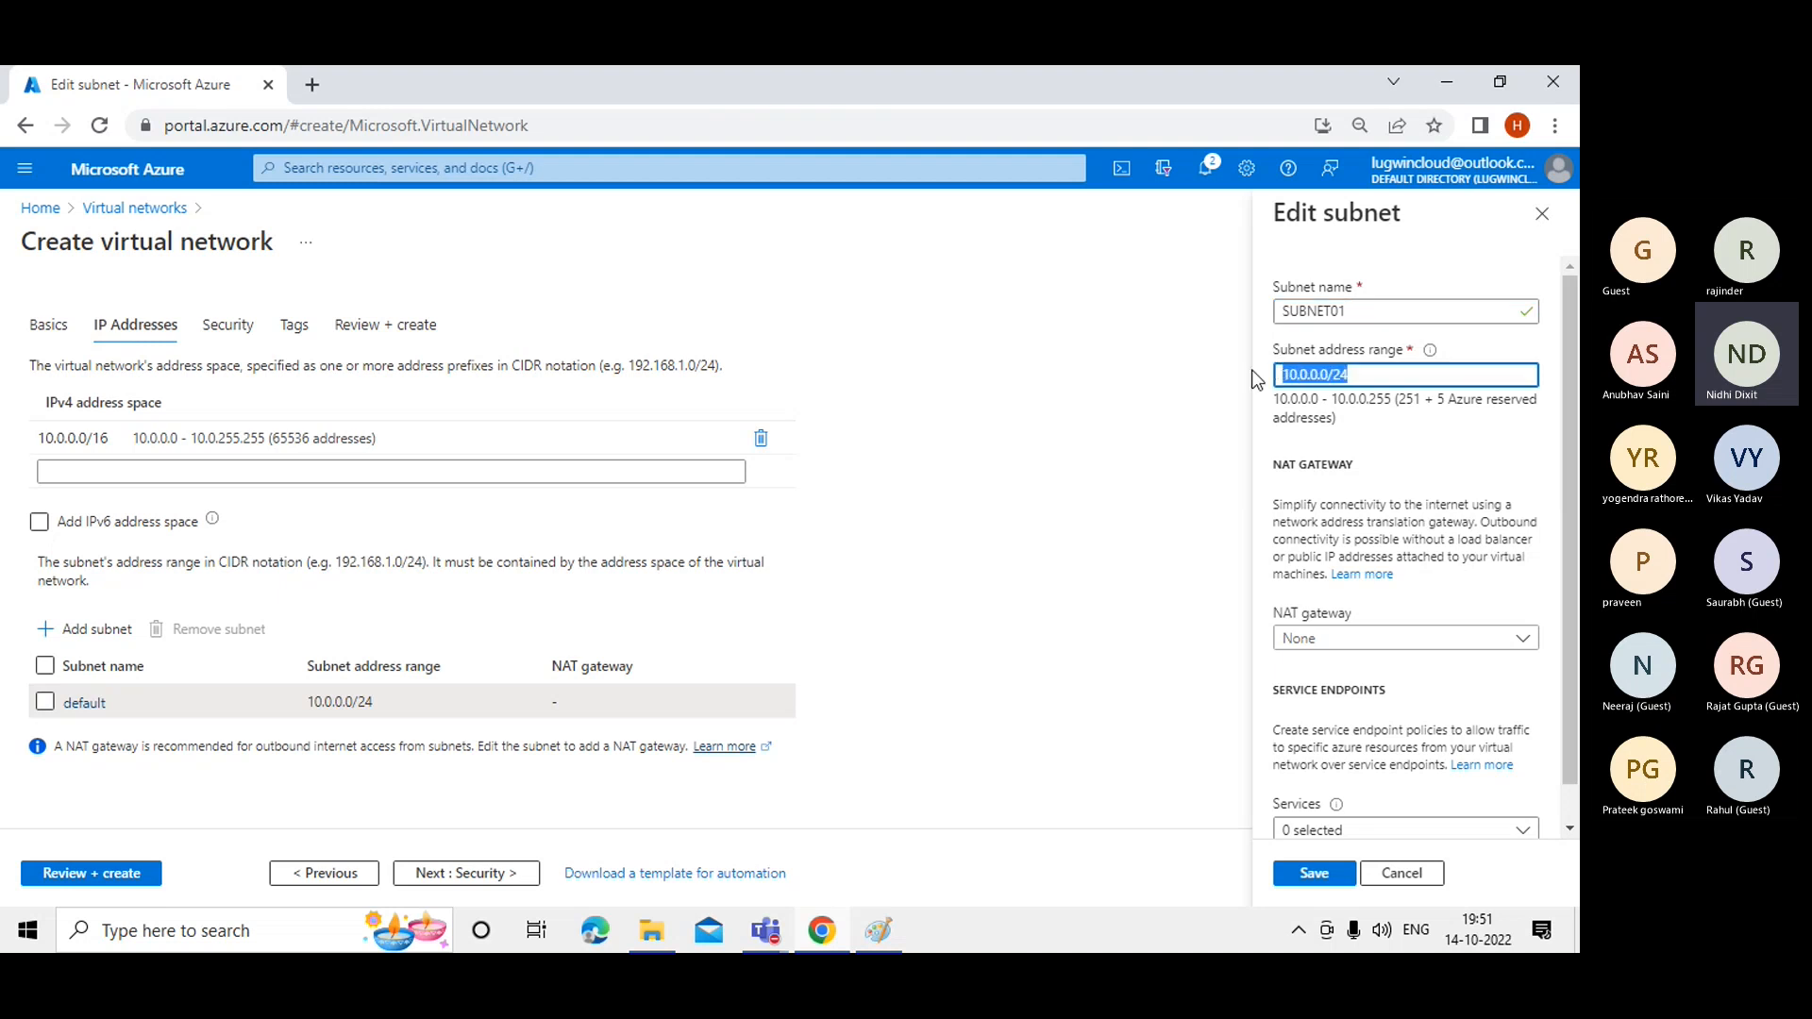
key(alt+Tab)
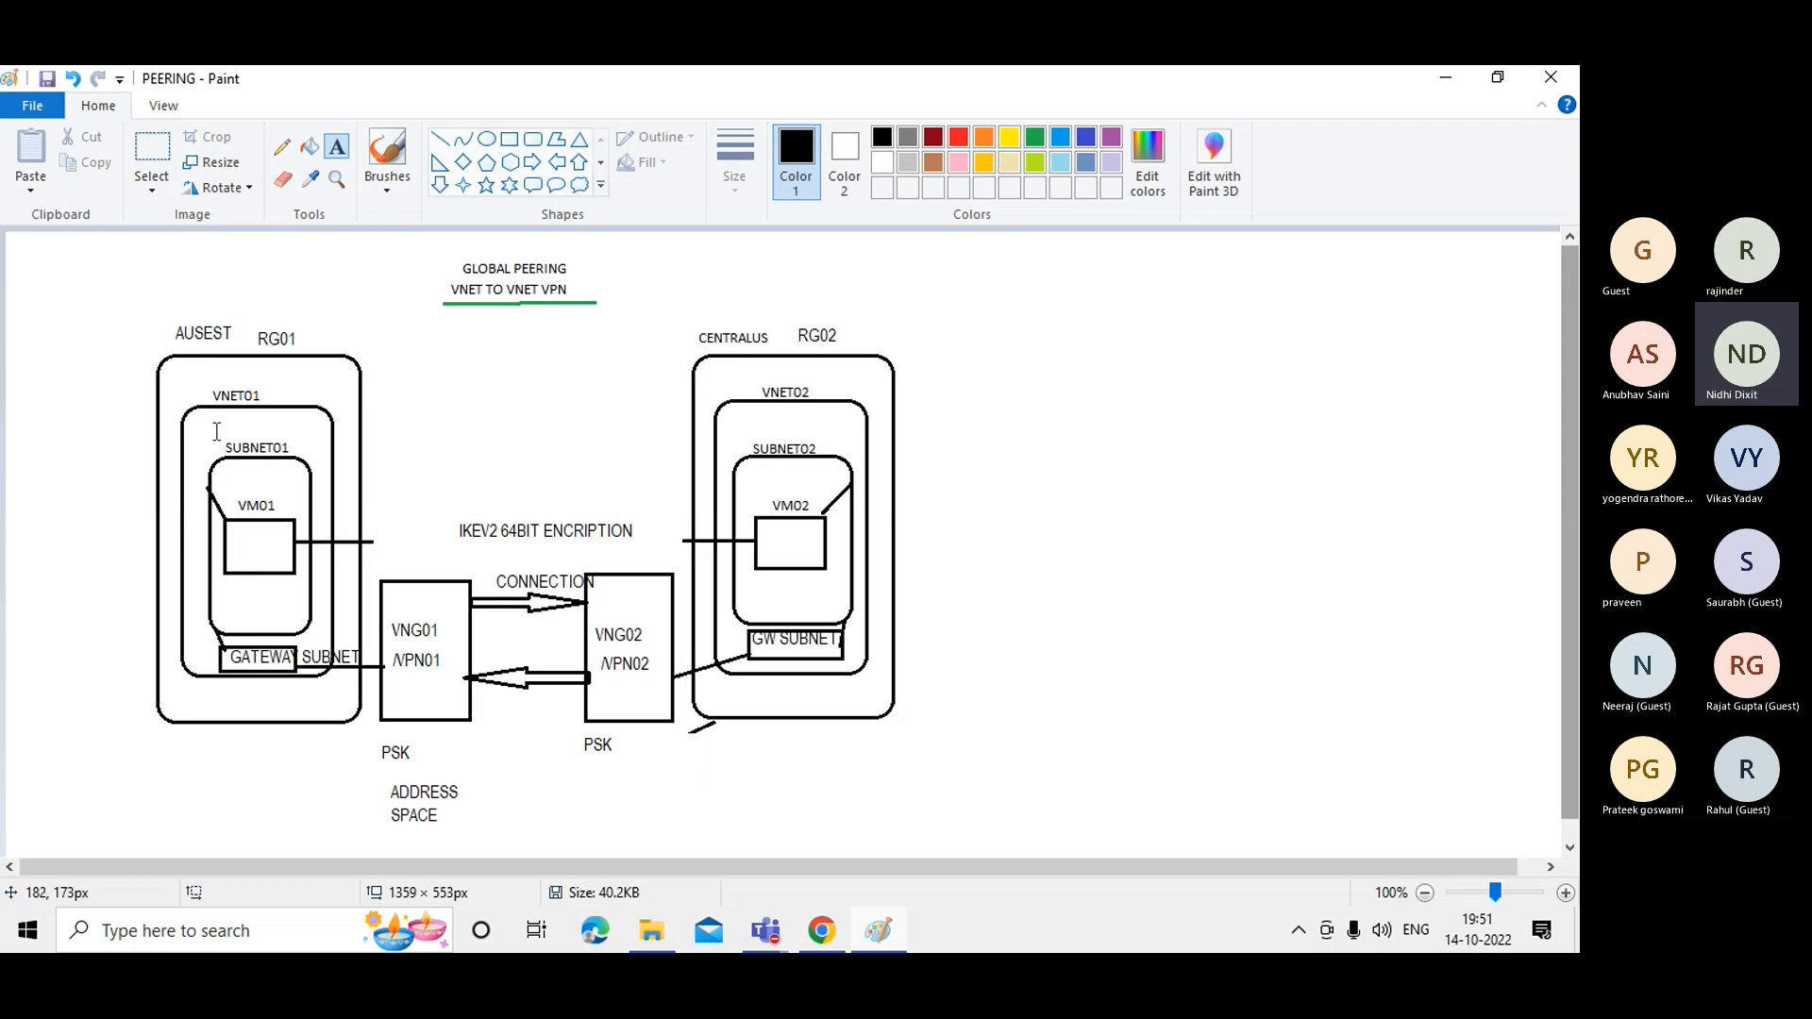
click(216, 431)
key(ctrl+v)
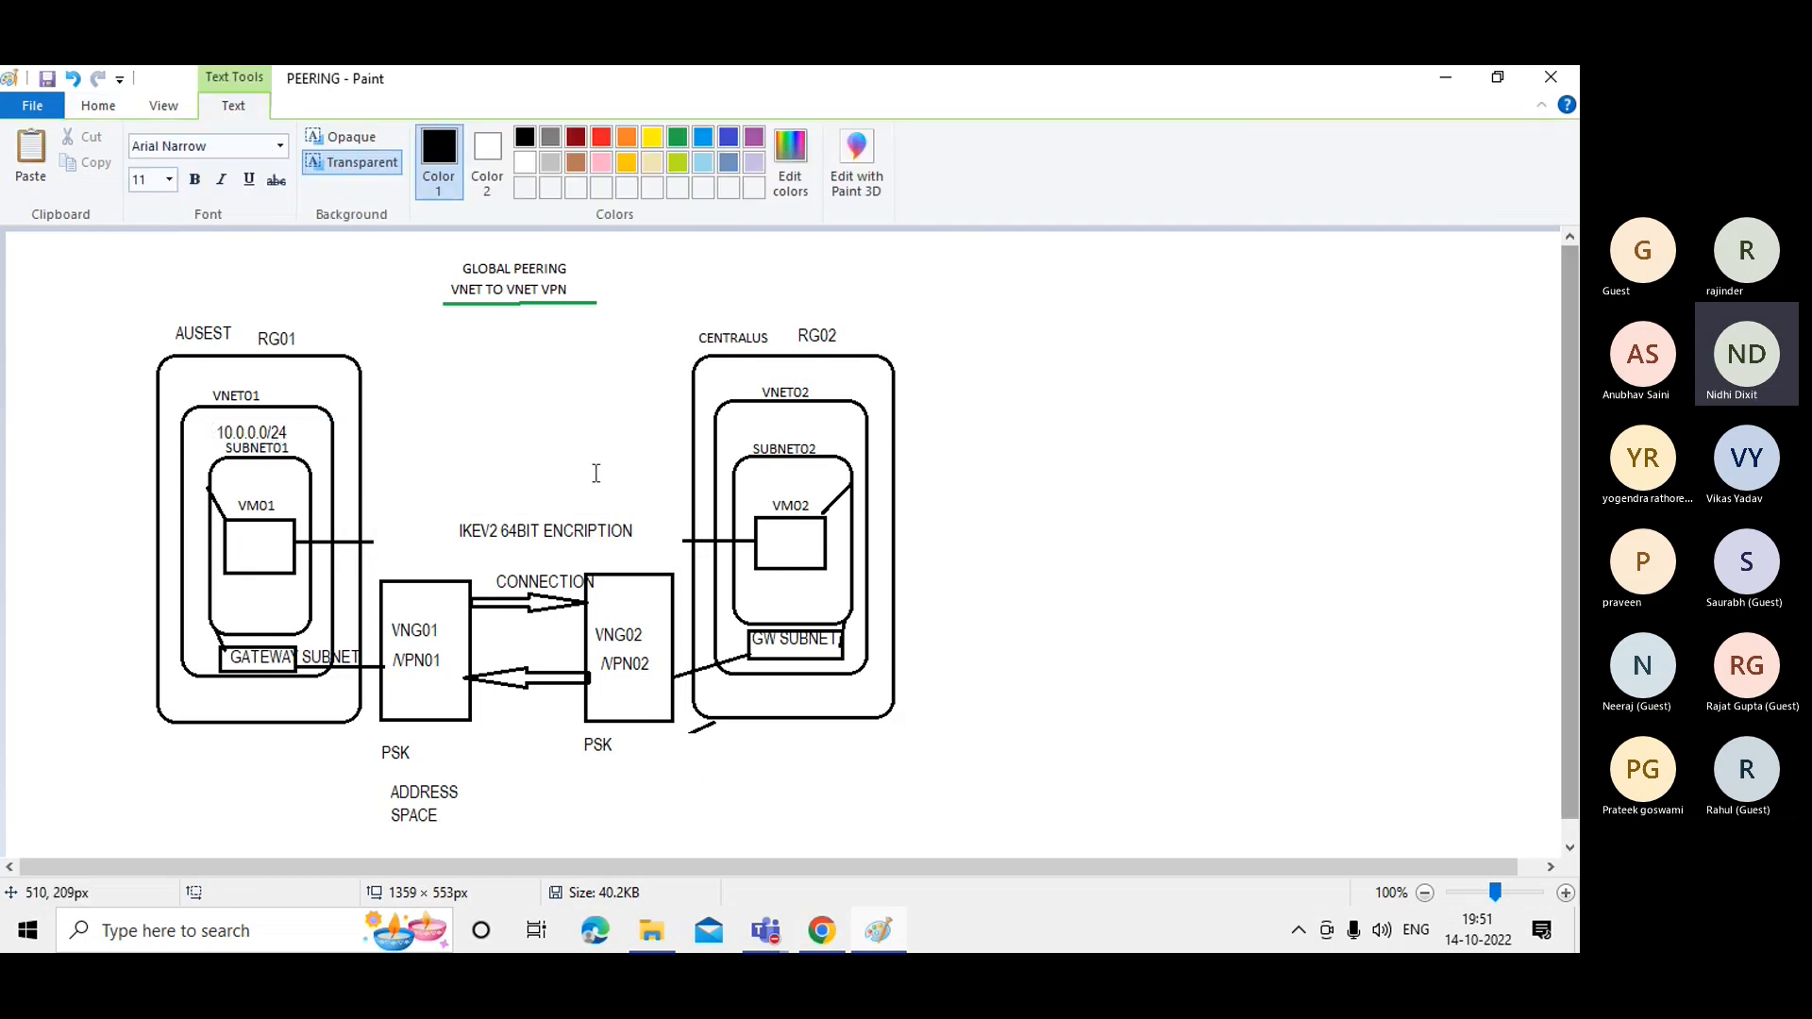
click(596, 473)
Check the IPv4 address space in the Azure portal and add the label 10.0.0.0/16 above VNET01 in the Paint diagram
key(alt+Tab)
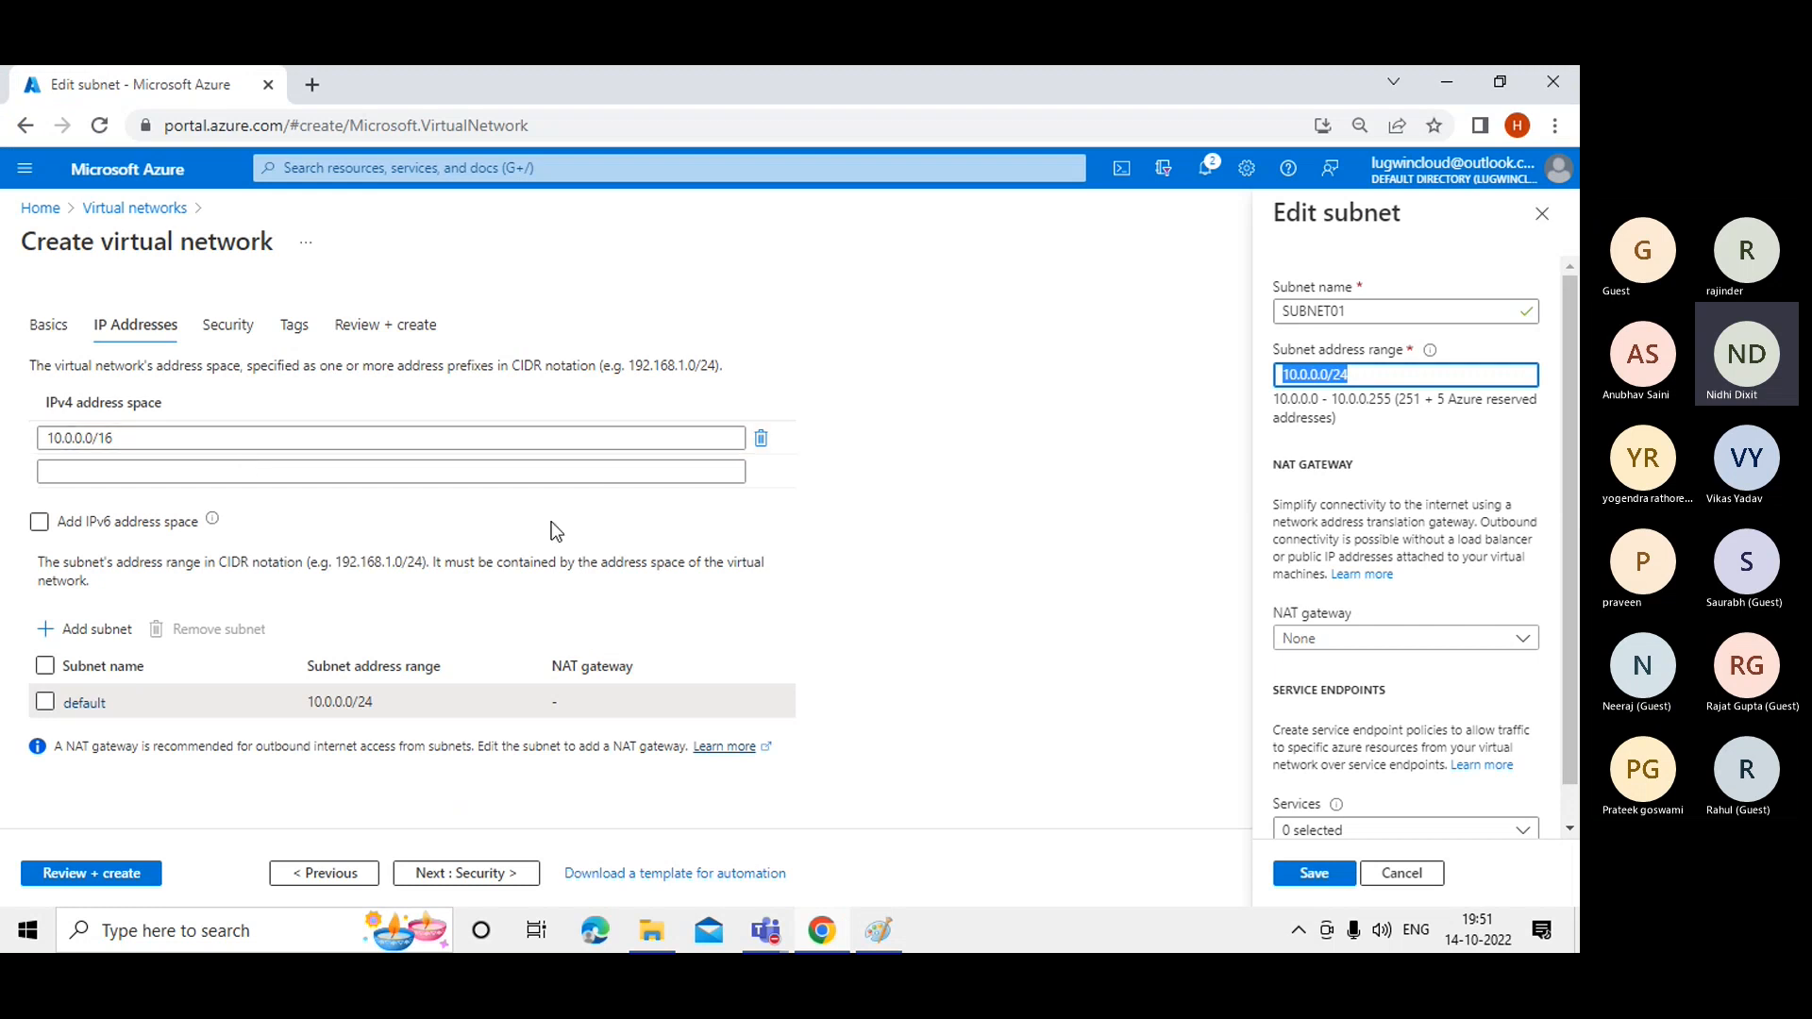
key(alt+Tab)
click(211, 368)
text(10.0.0.0/)
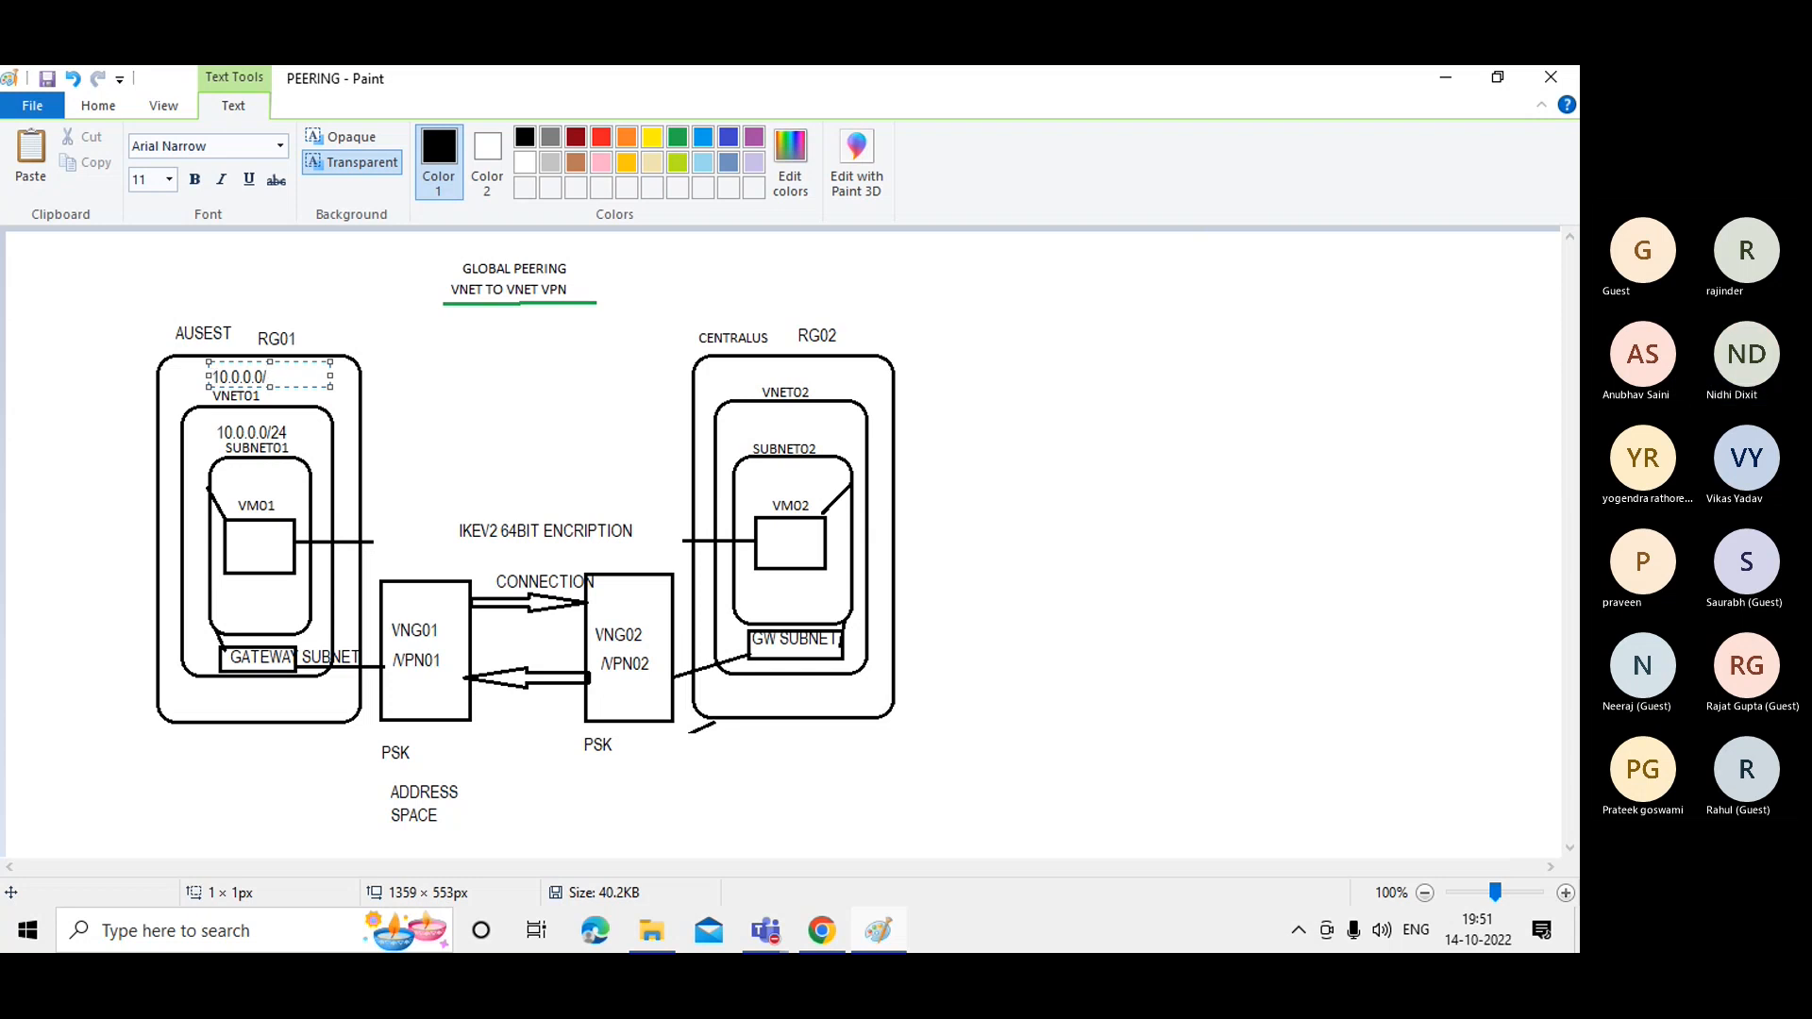
text(16)
click(501, 419)
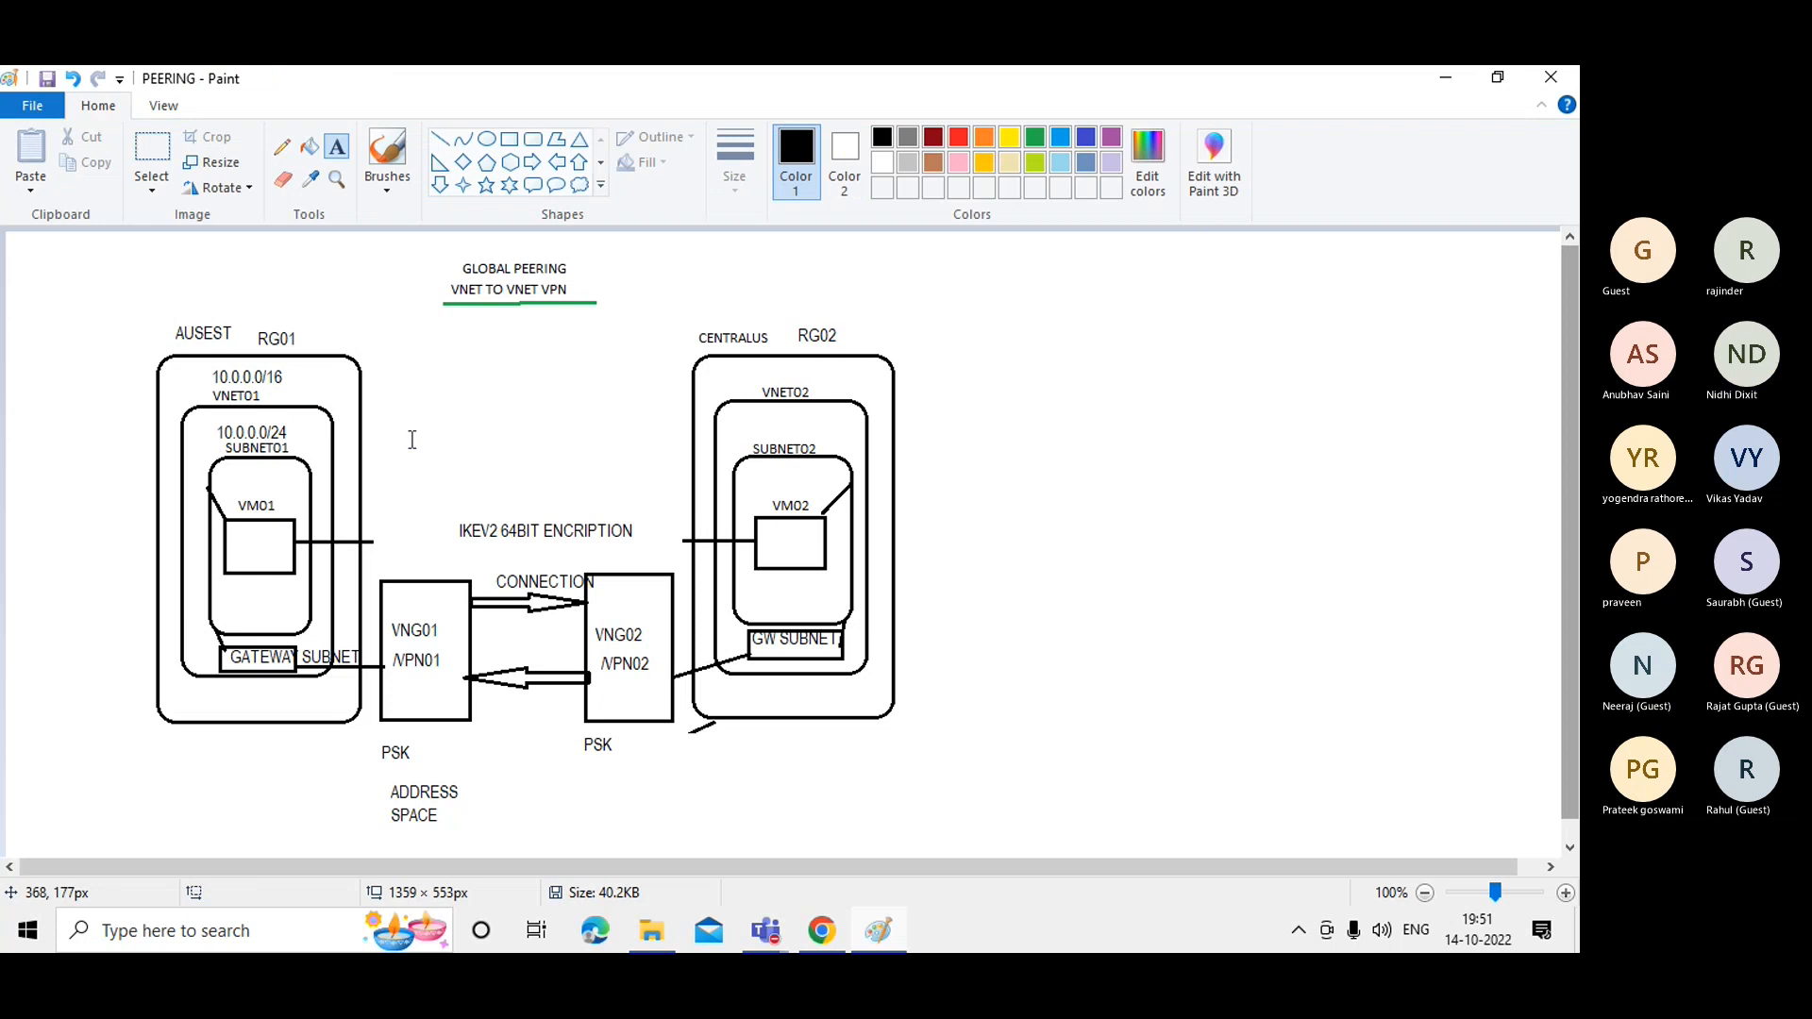
Switch back to the Azure portal and set SUBNET01's address range to 10.0.1.0/24
key(alt+Tab)
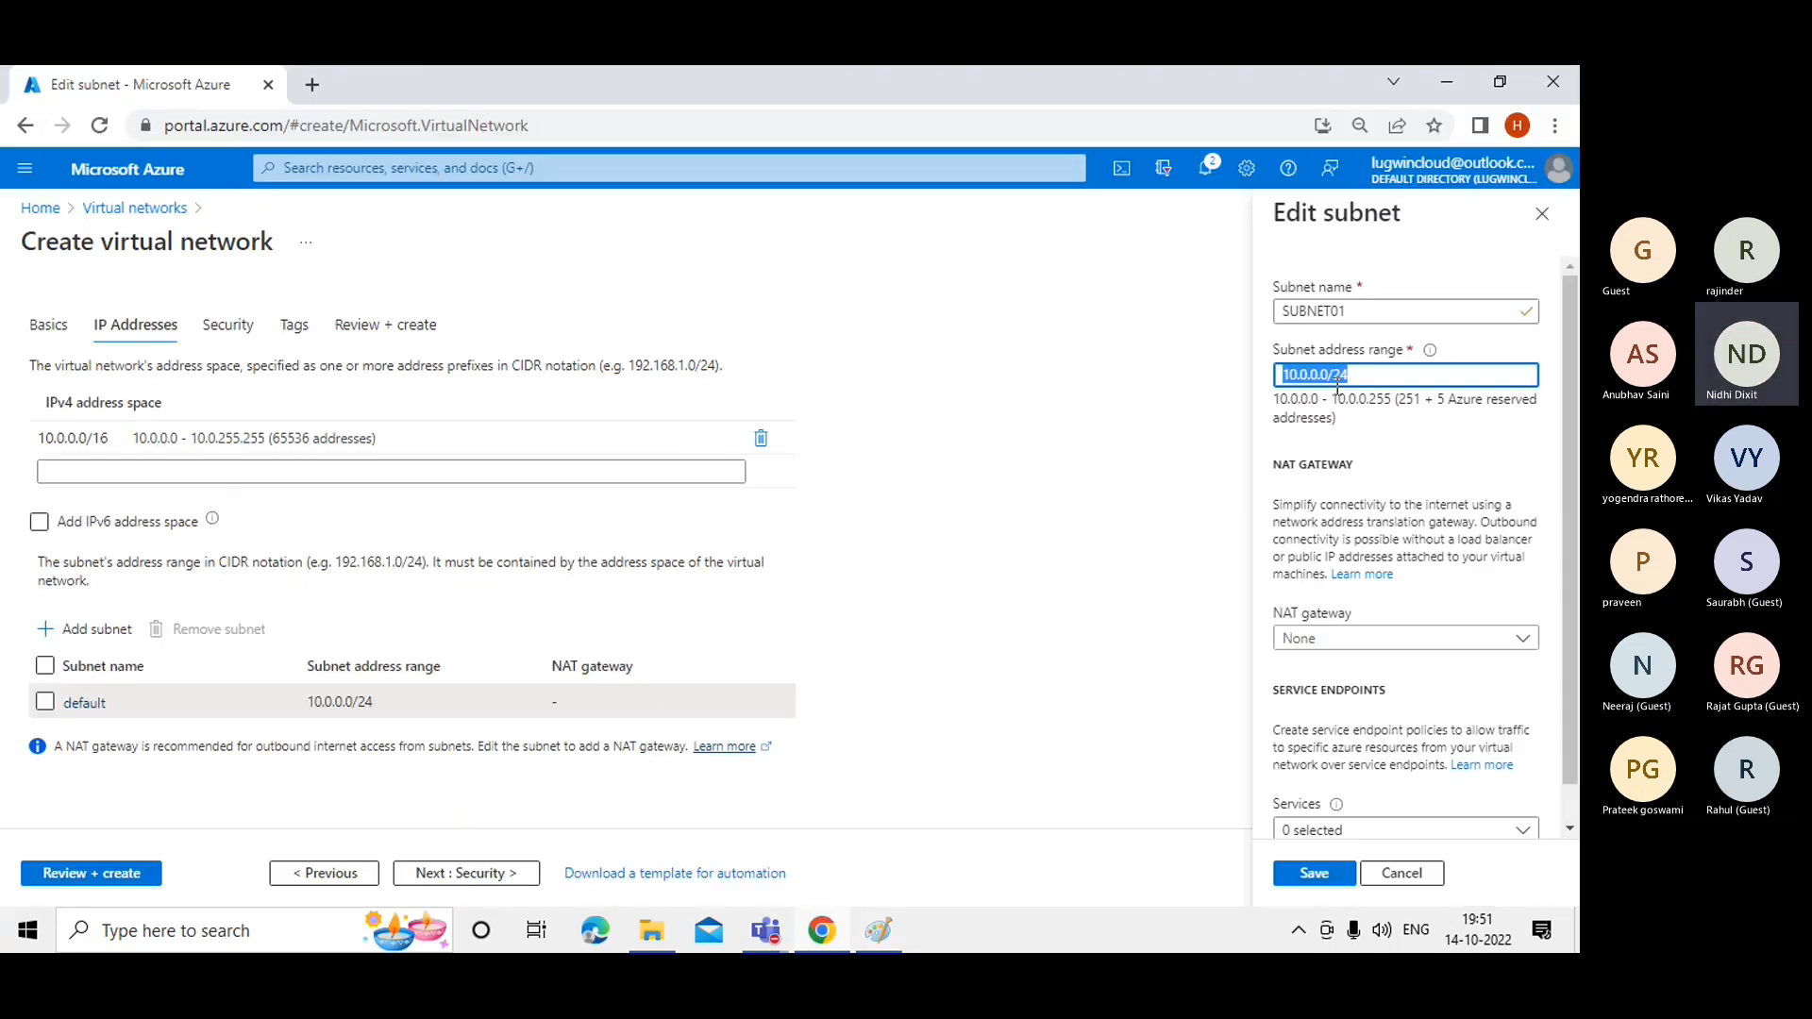
click(1319, 374)
click(1412, 449)
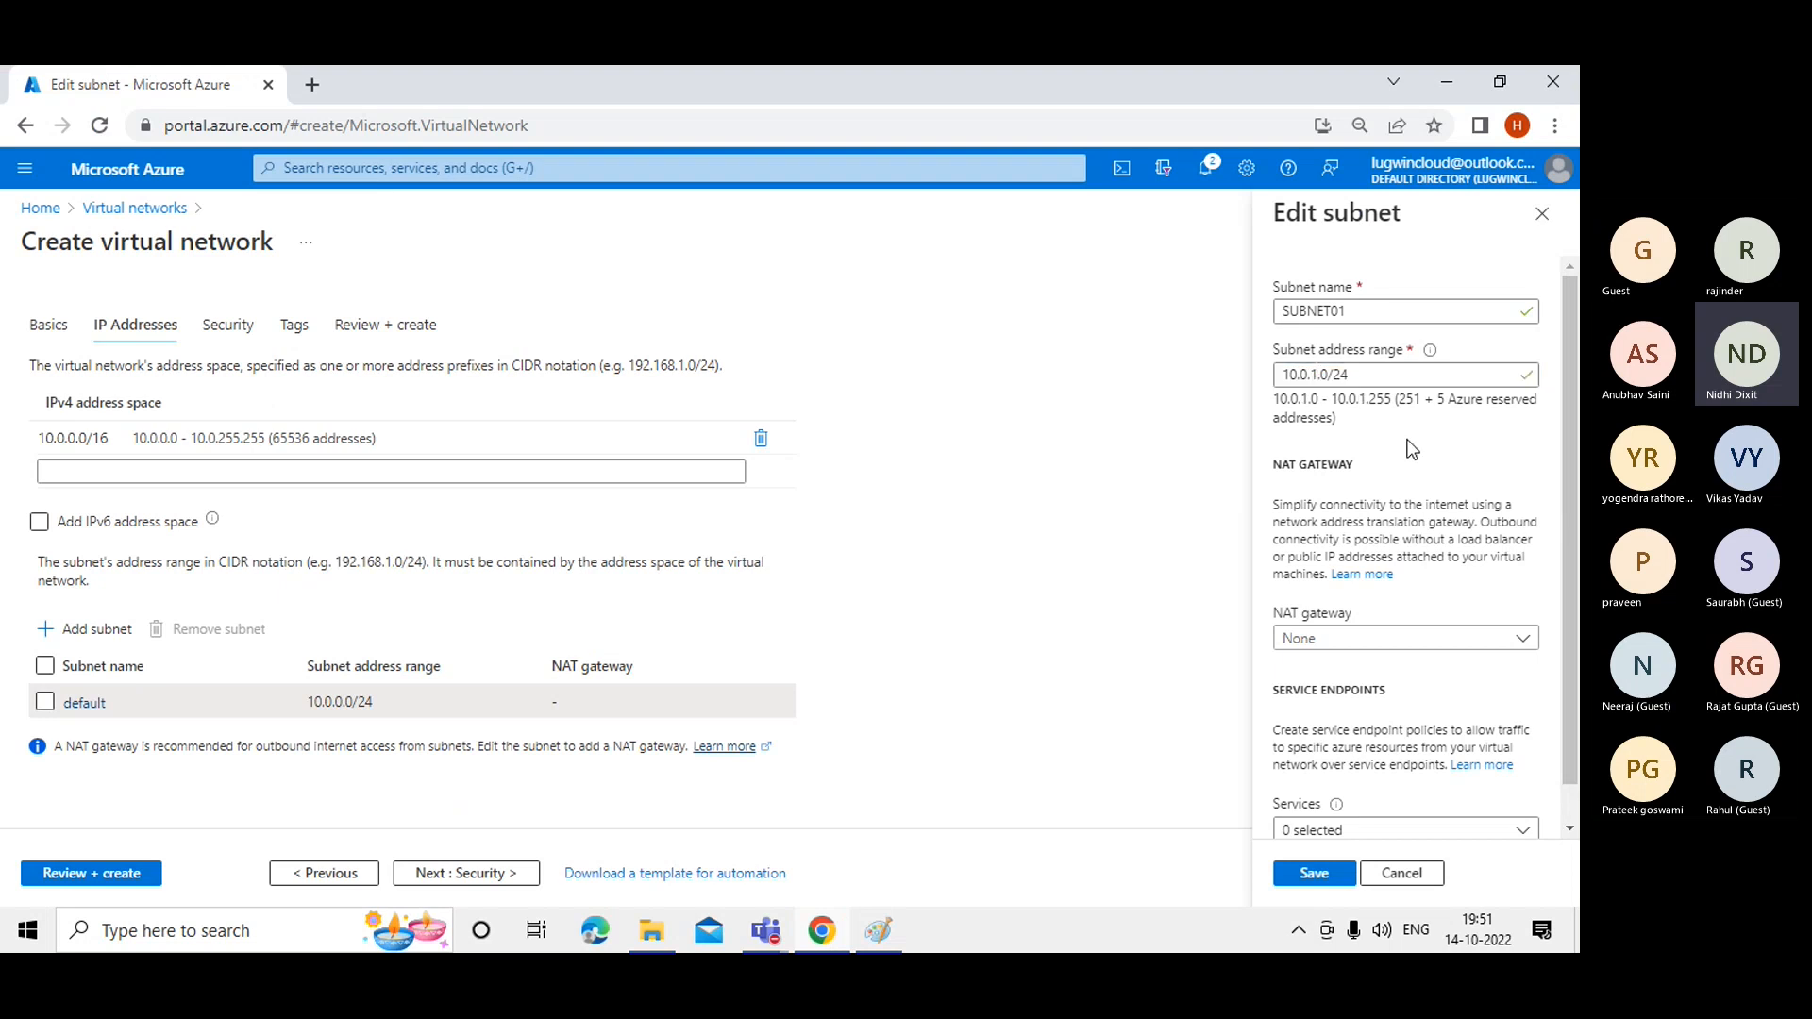
In the Paint diagram, replace the address label above SUBNET01 with 10.0.1.0/24, copied from the Azure portal
key(alt+Tab)
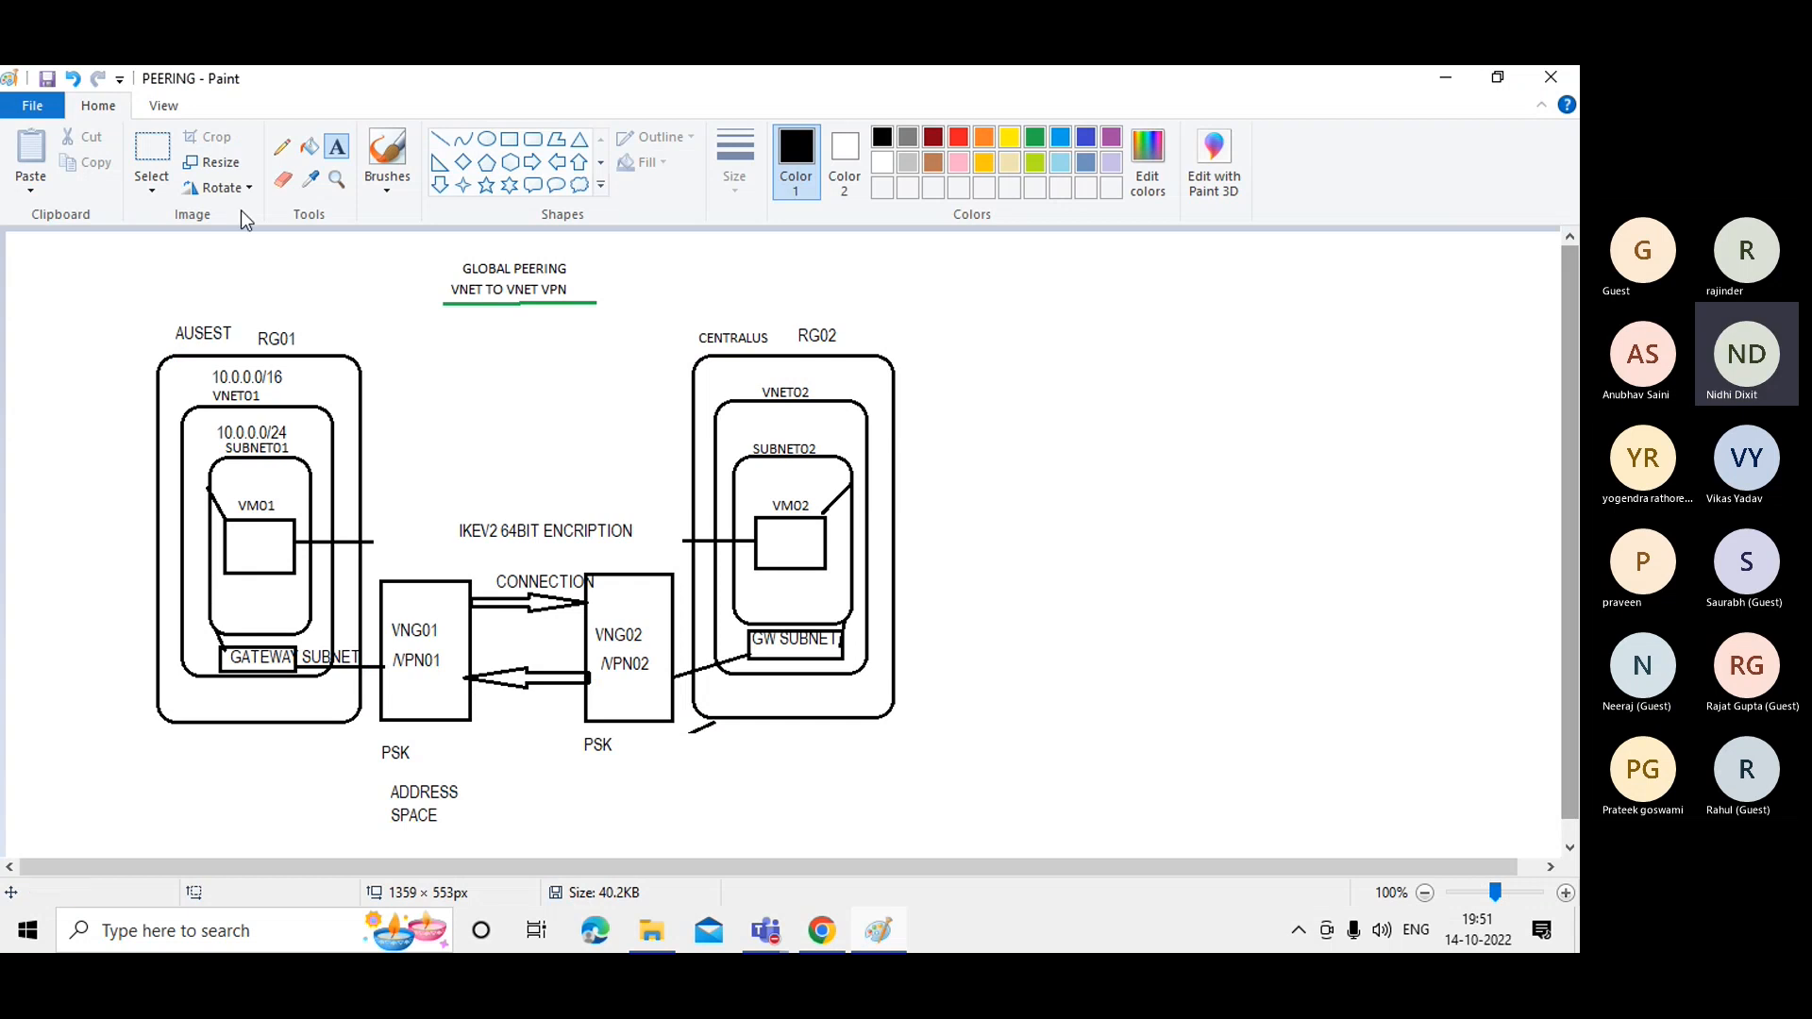
click(151, 191)
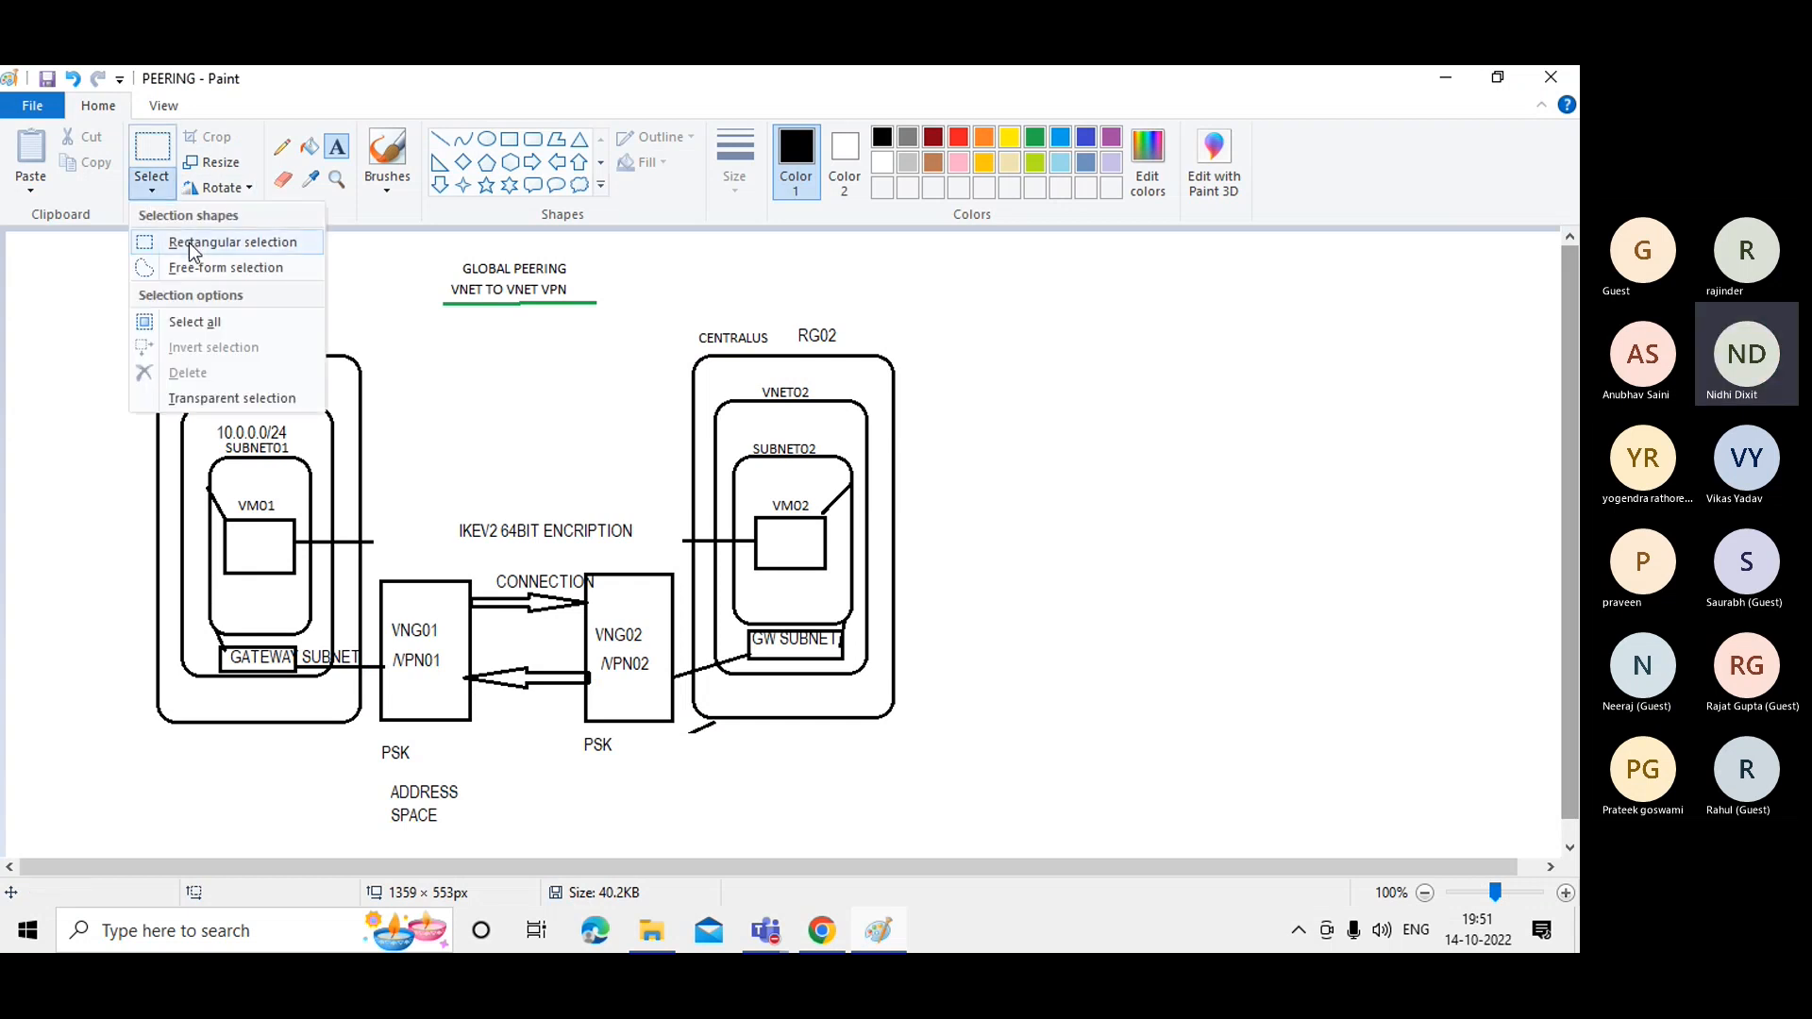
click(189, 242)
drag(214, 422, 303, 440)
key(Delete)
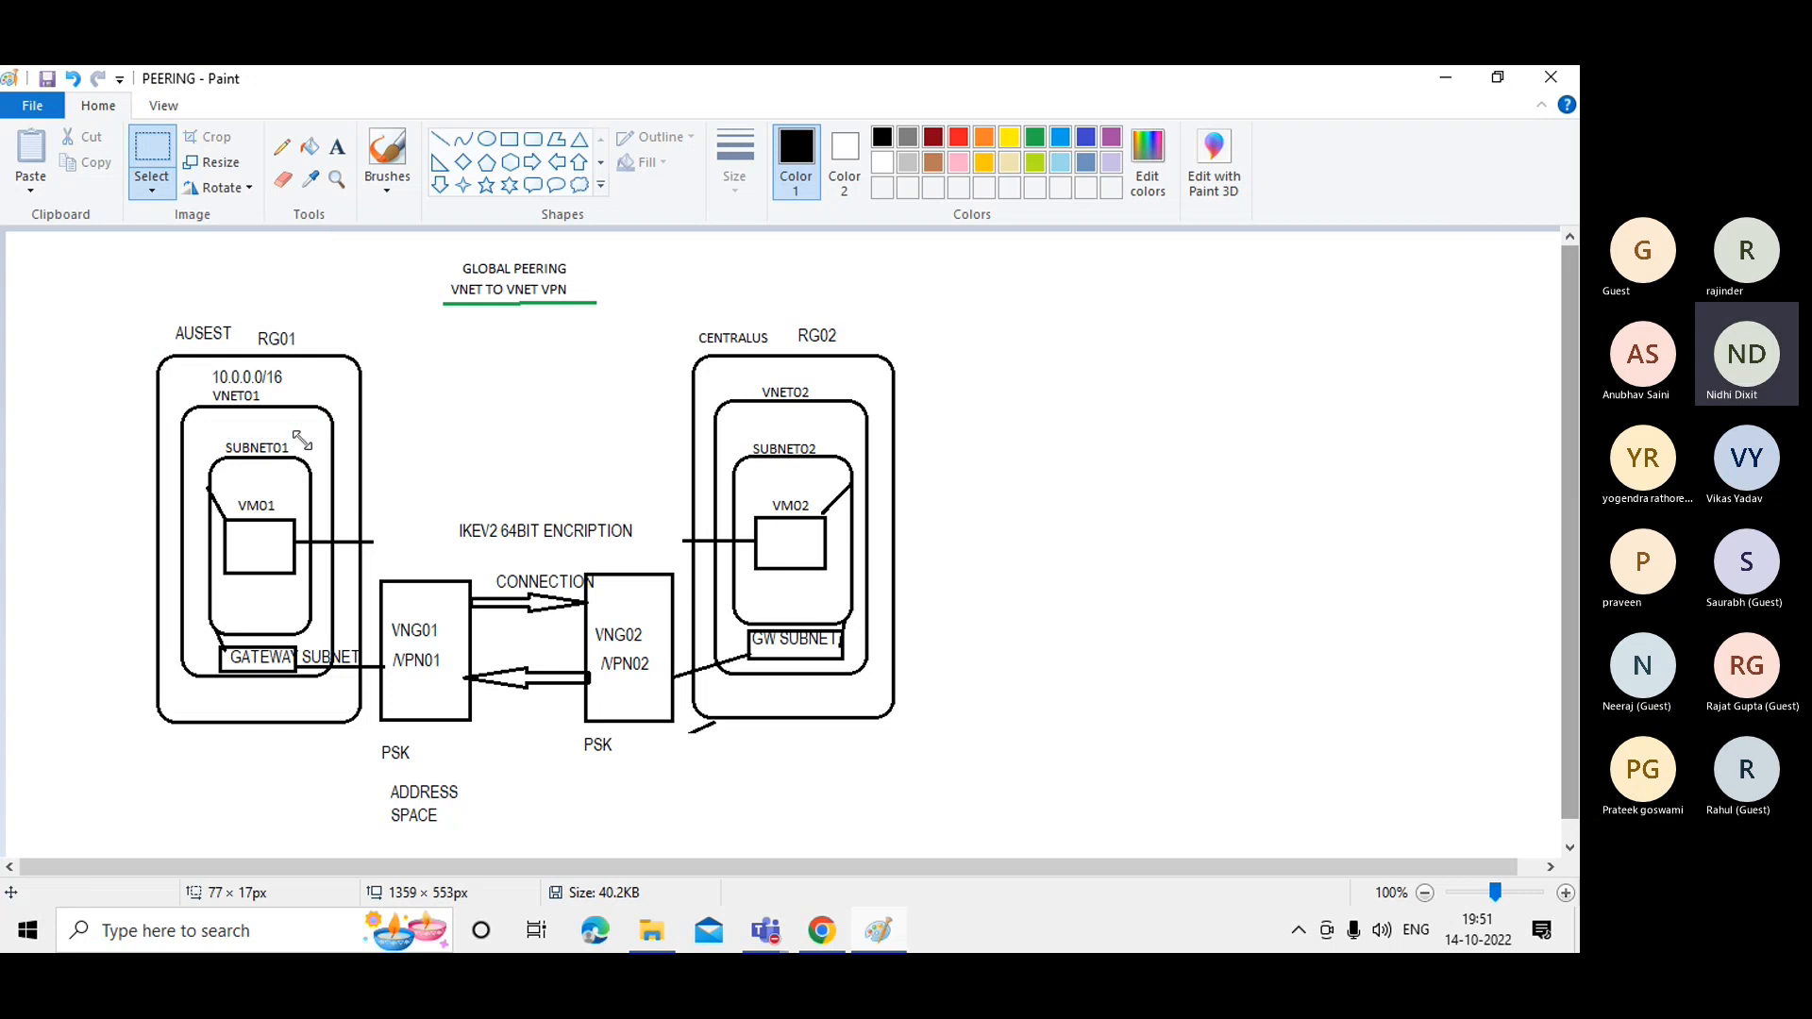
key(alt+Tab)
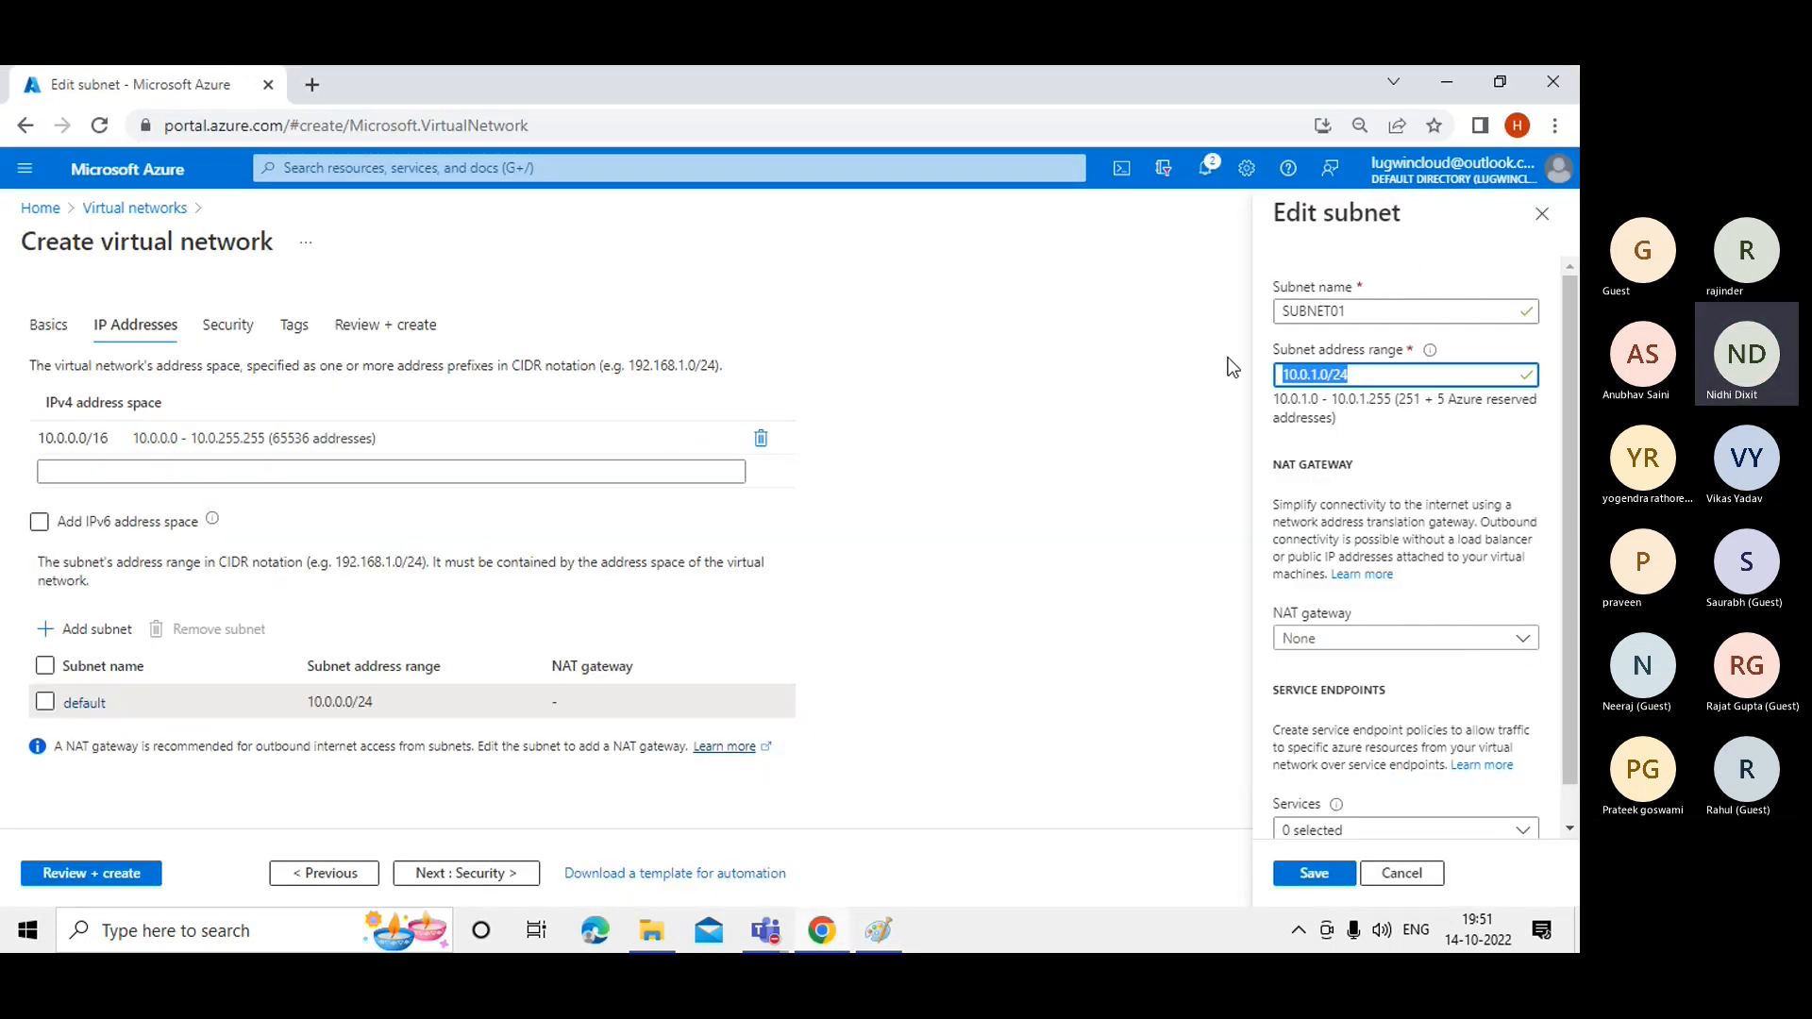
key(alt+Tab)
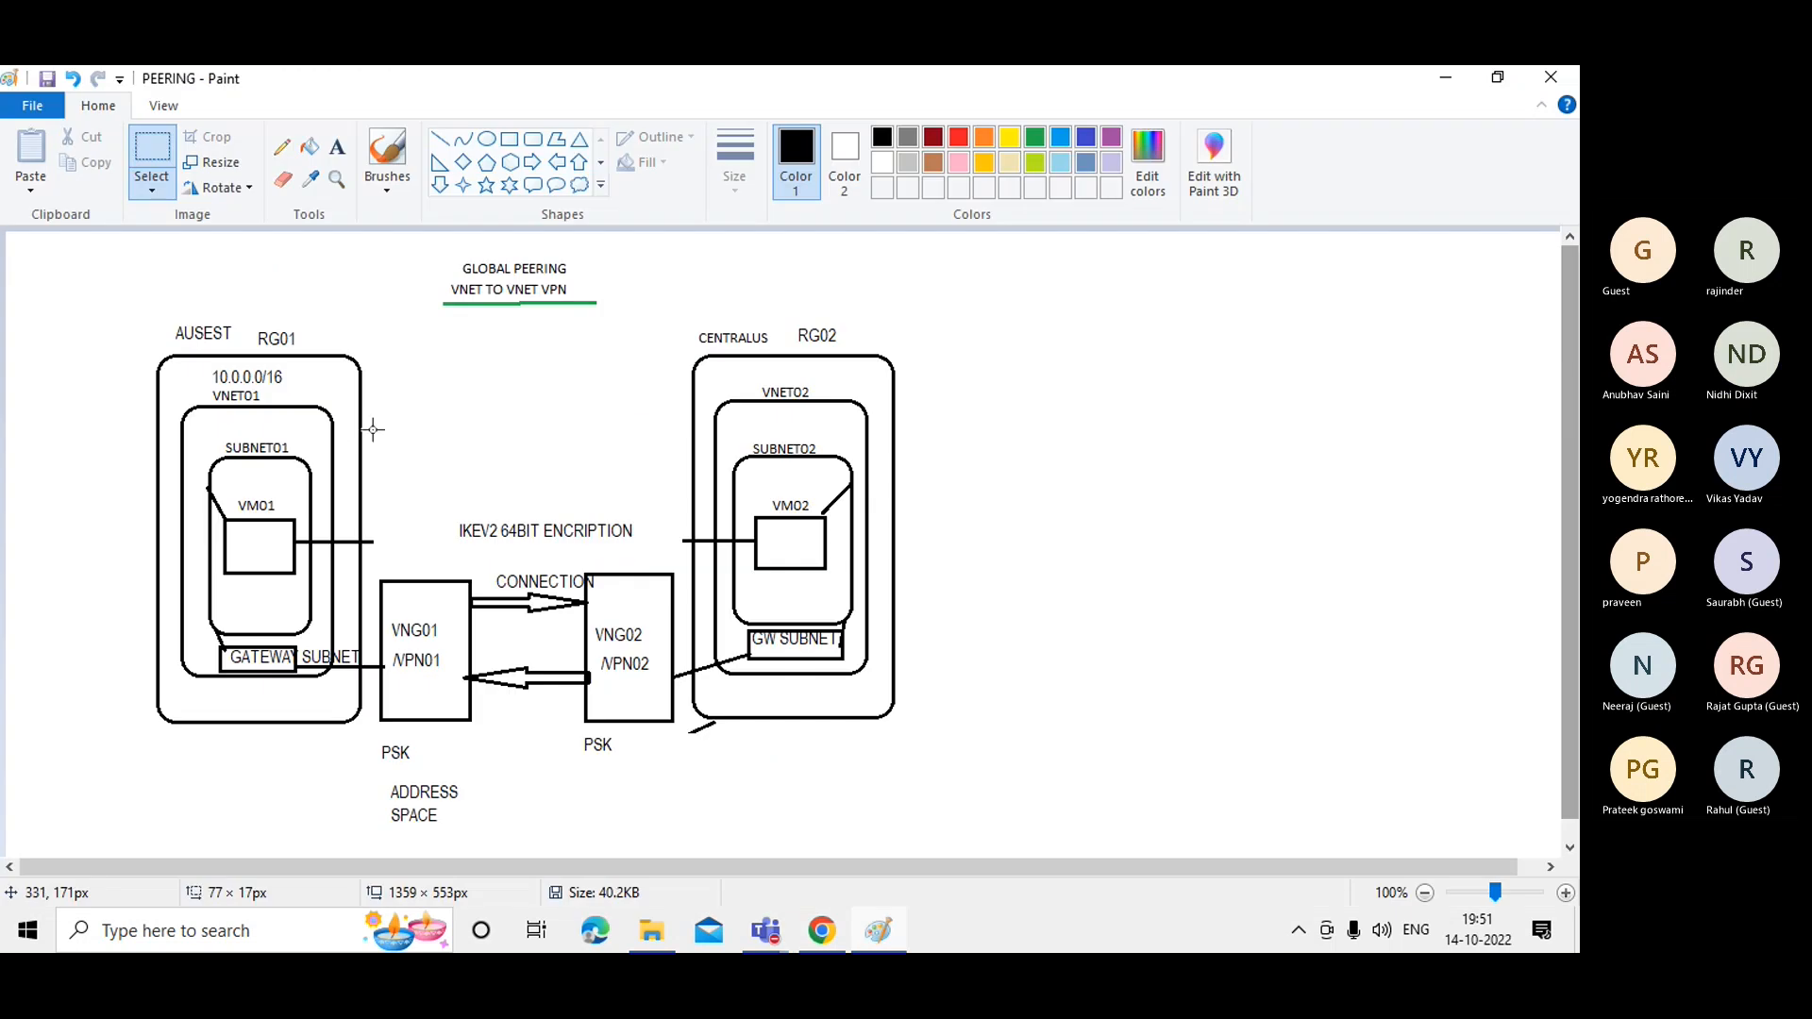
click(336, 148)
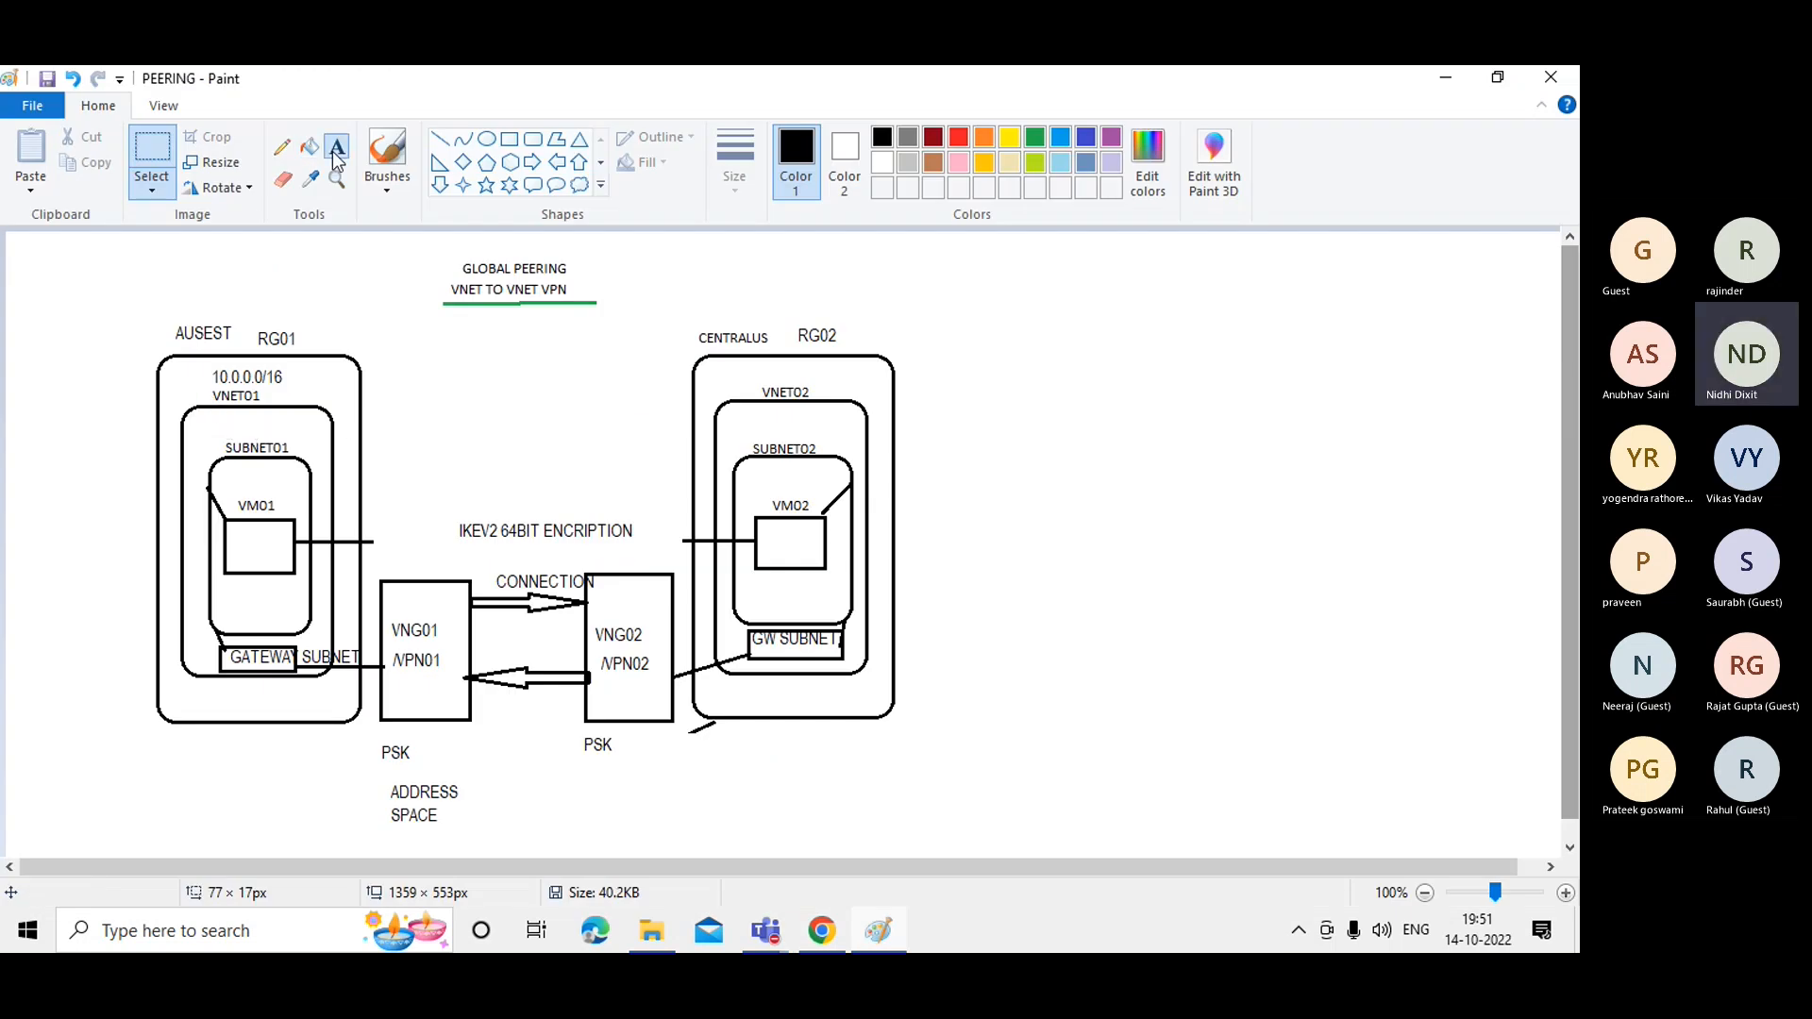
click(225, 435)
text(10.0.1.0/24)
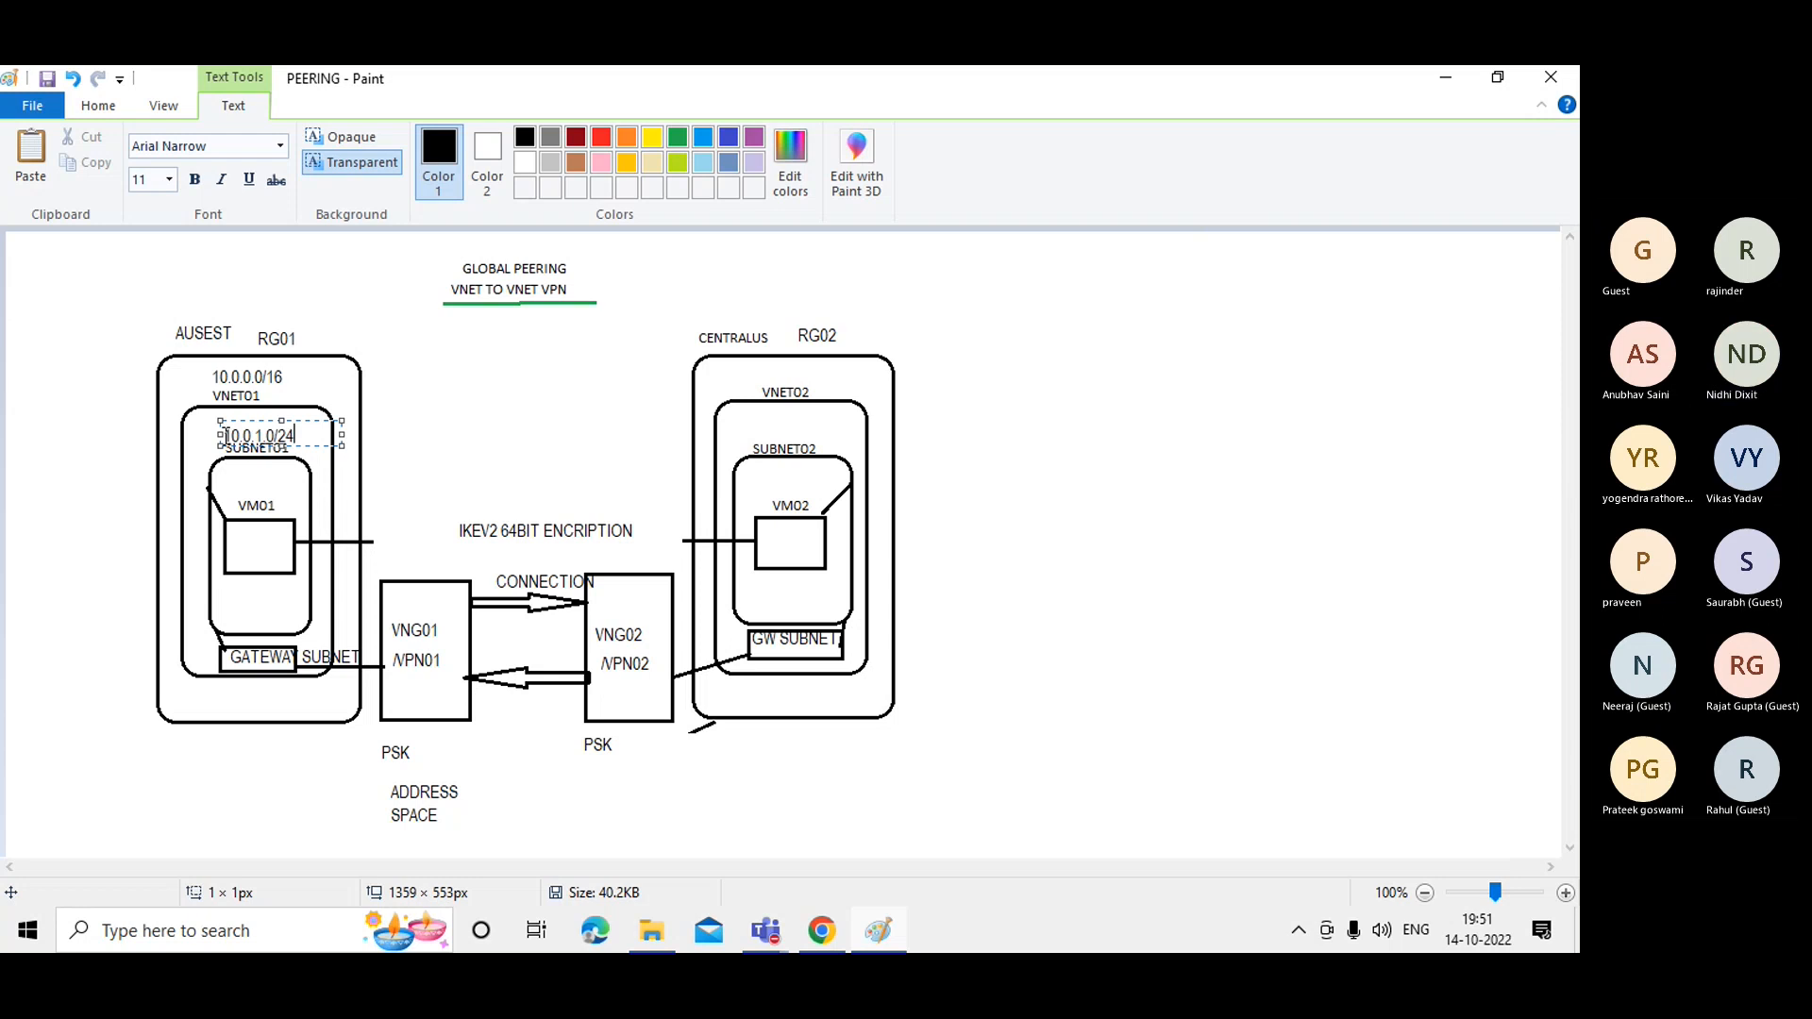
click(616, 348)
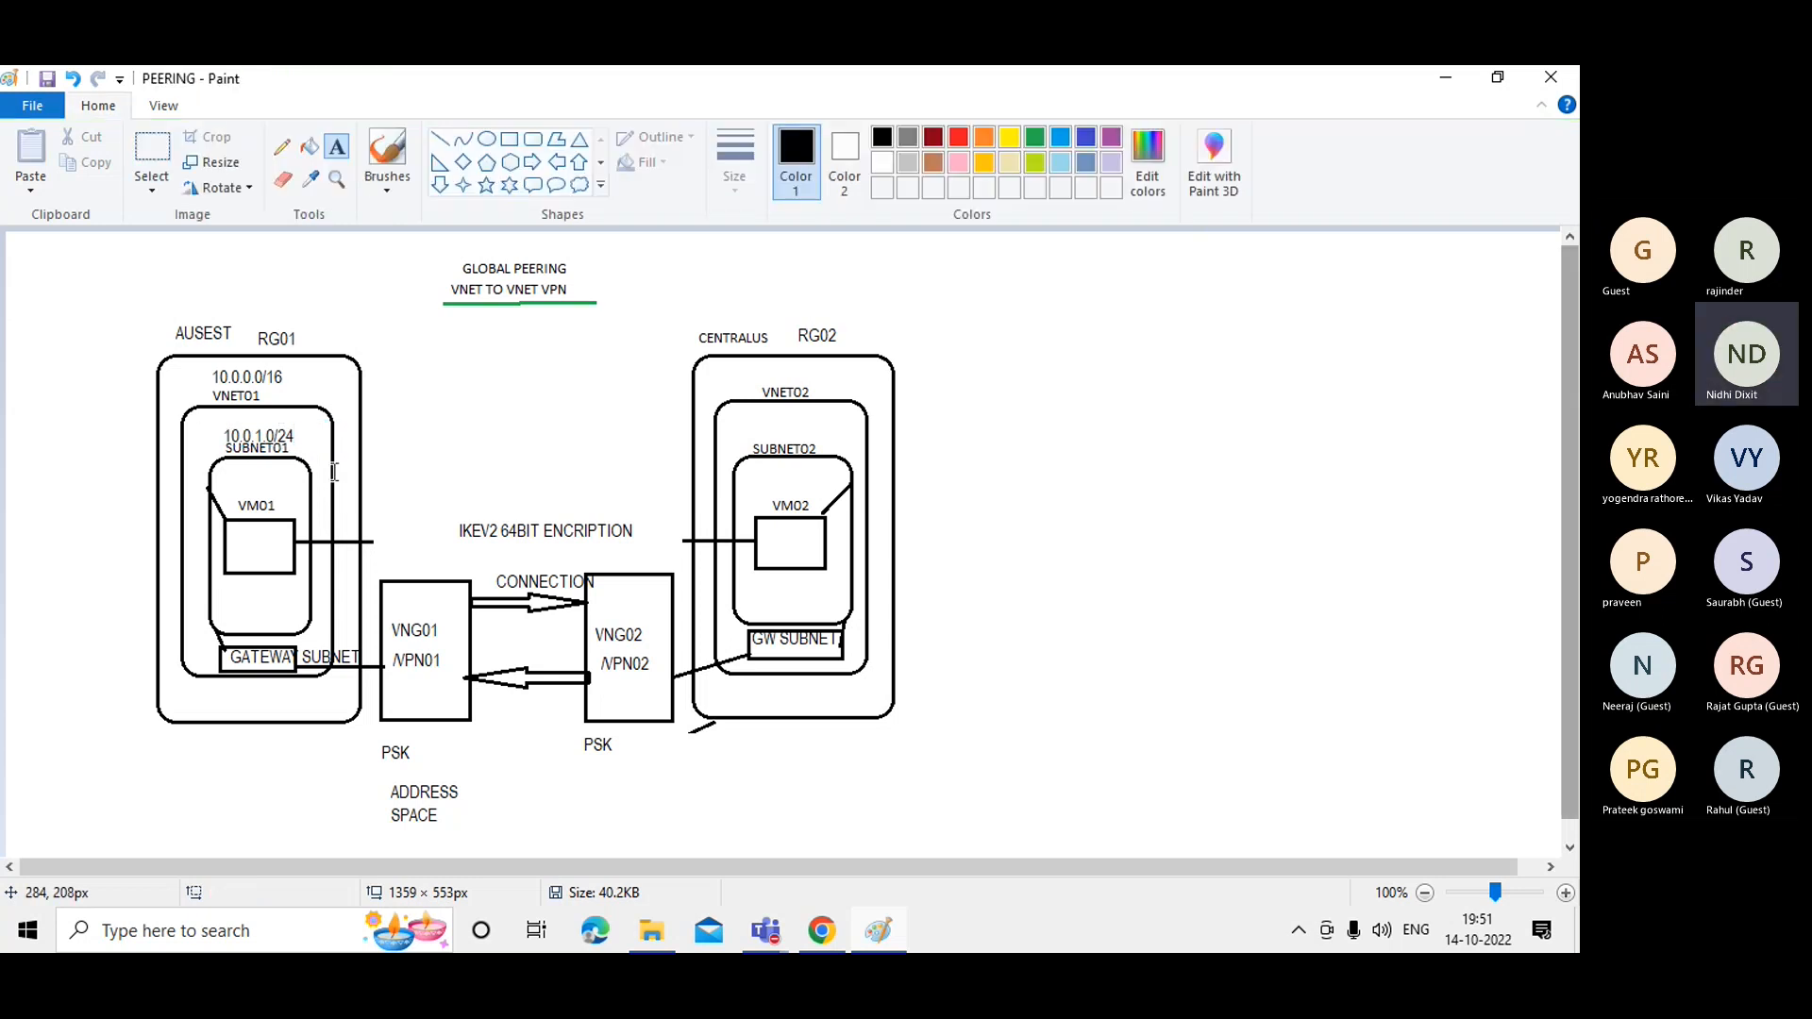
Return to the Azure portal, save SUBNET01, and review and create the VNET01 virtual network
key(alt+Tab)
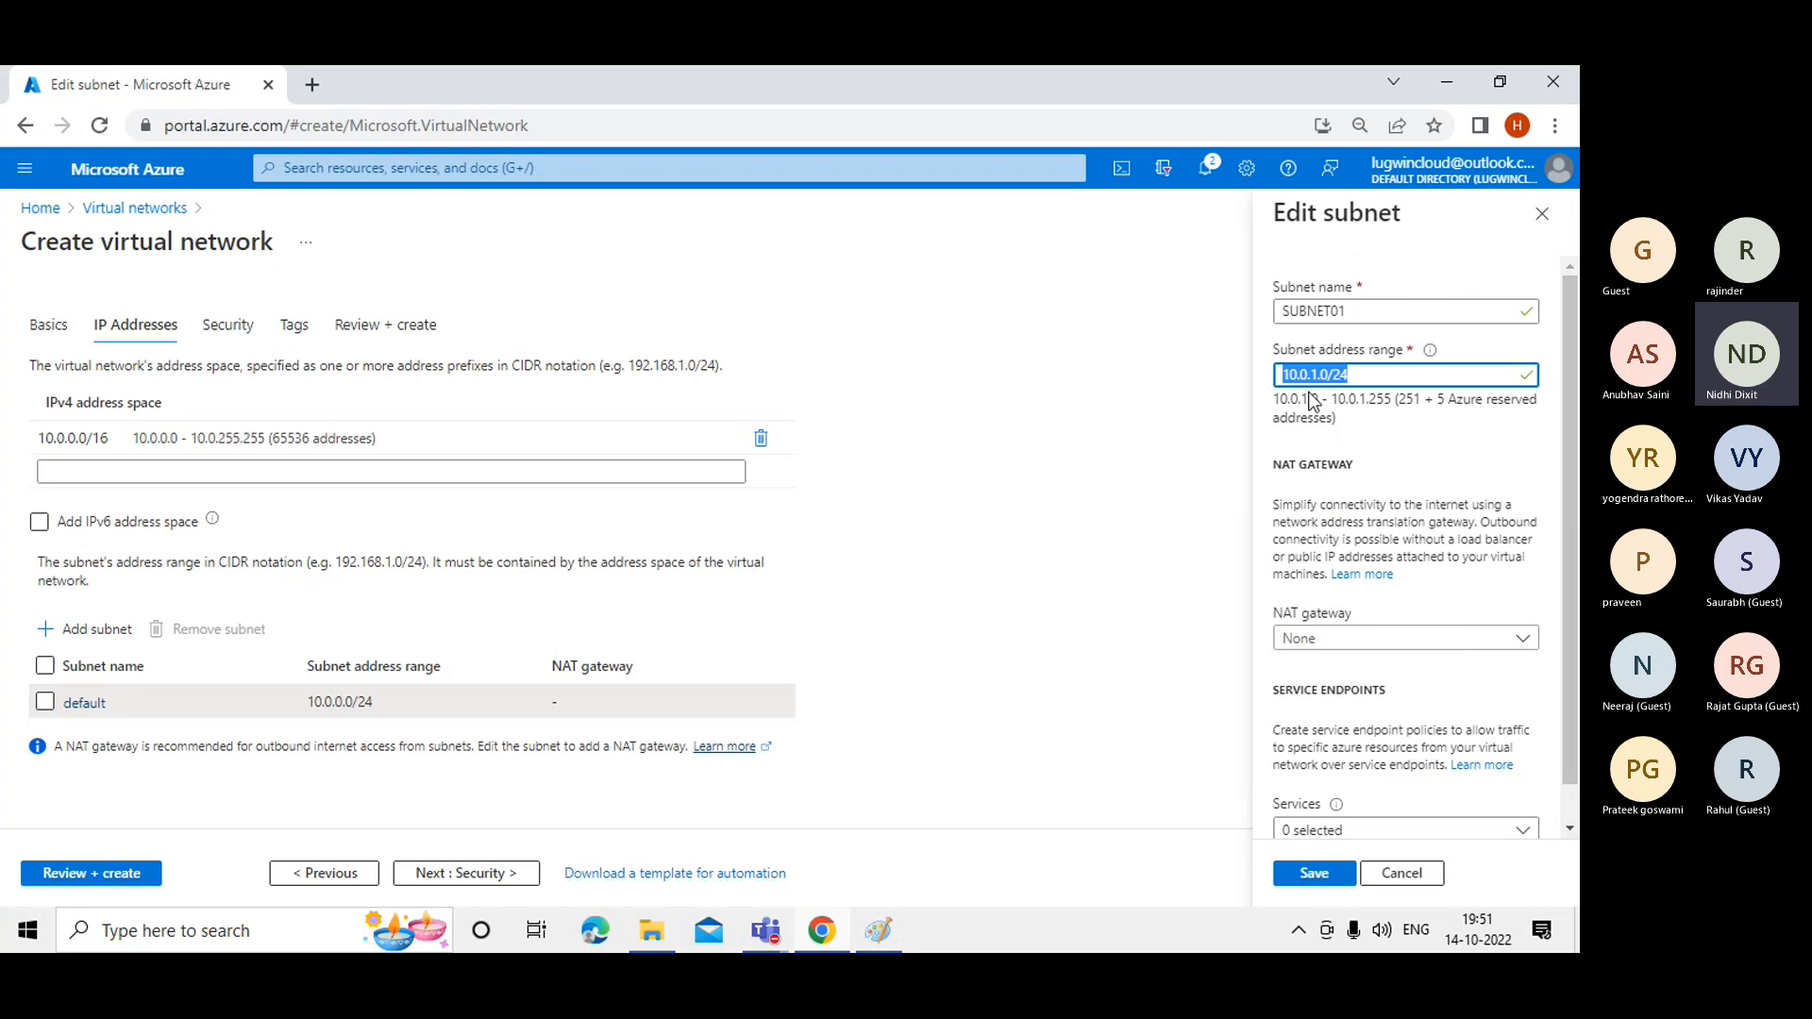
click(1321, 876)
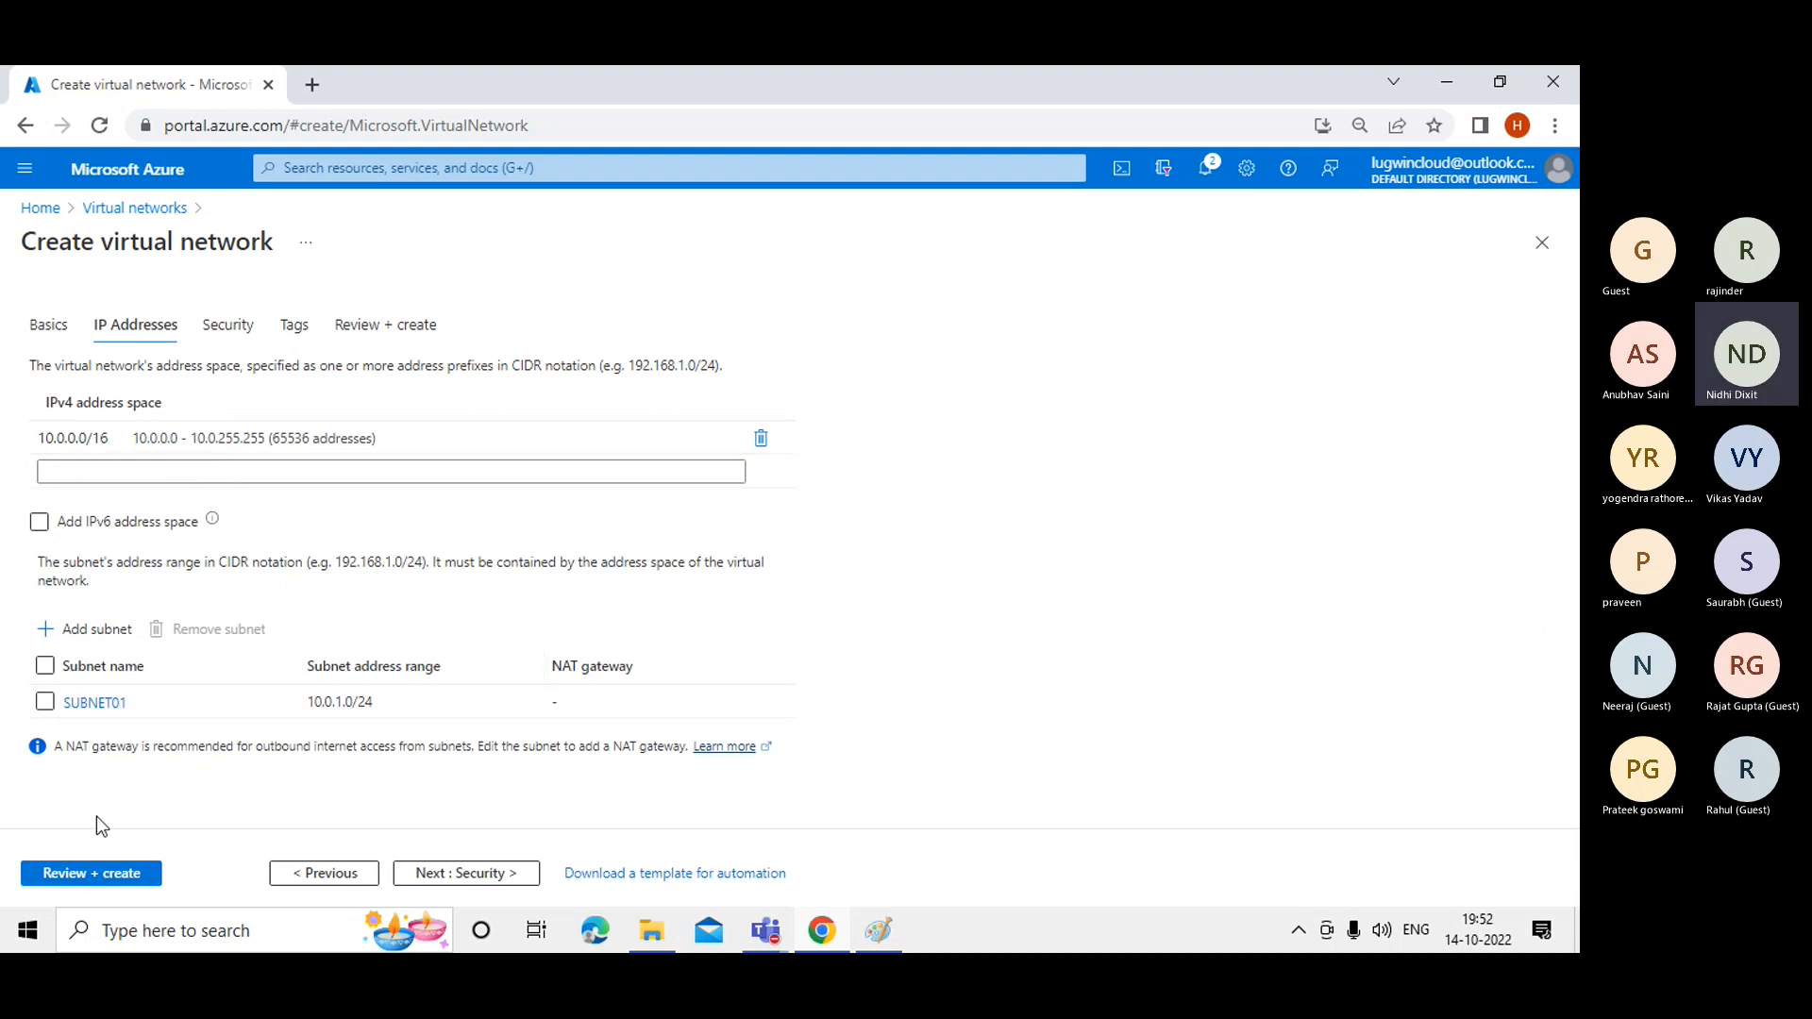
click(82, 876)
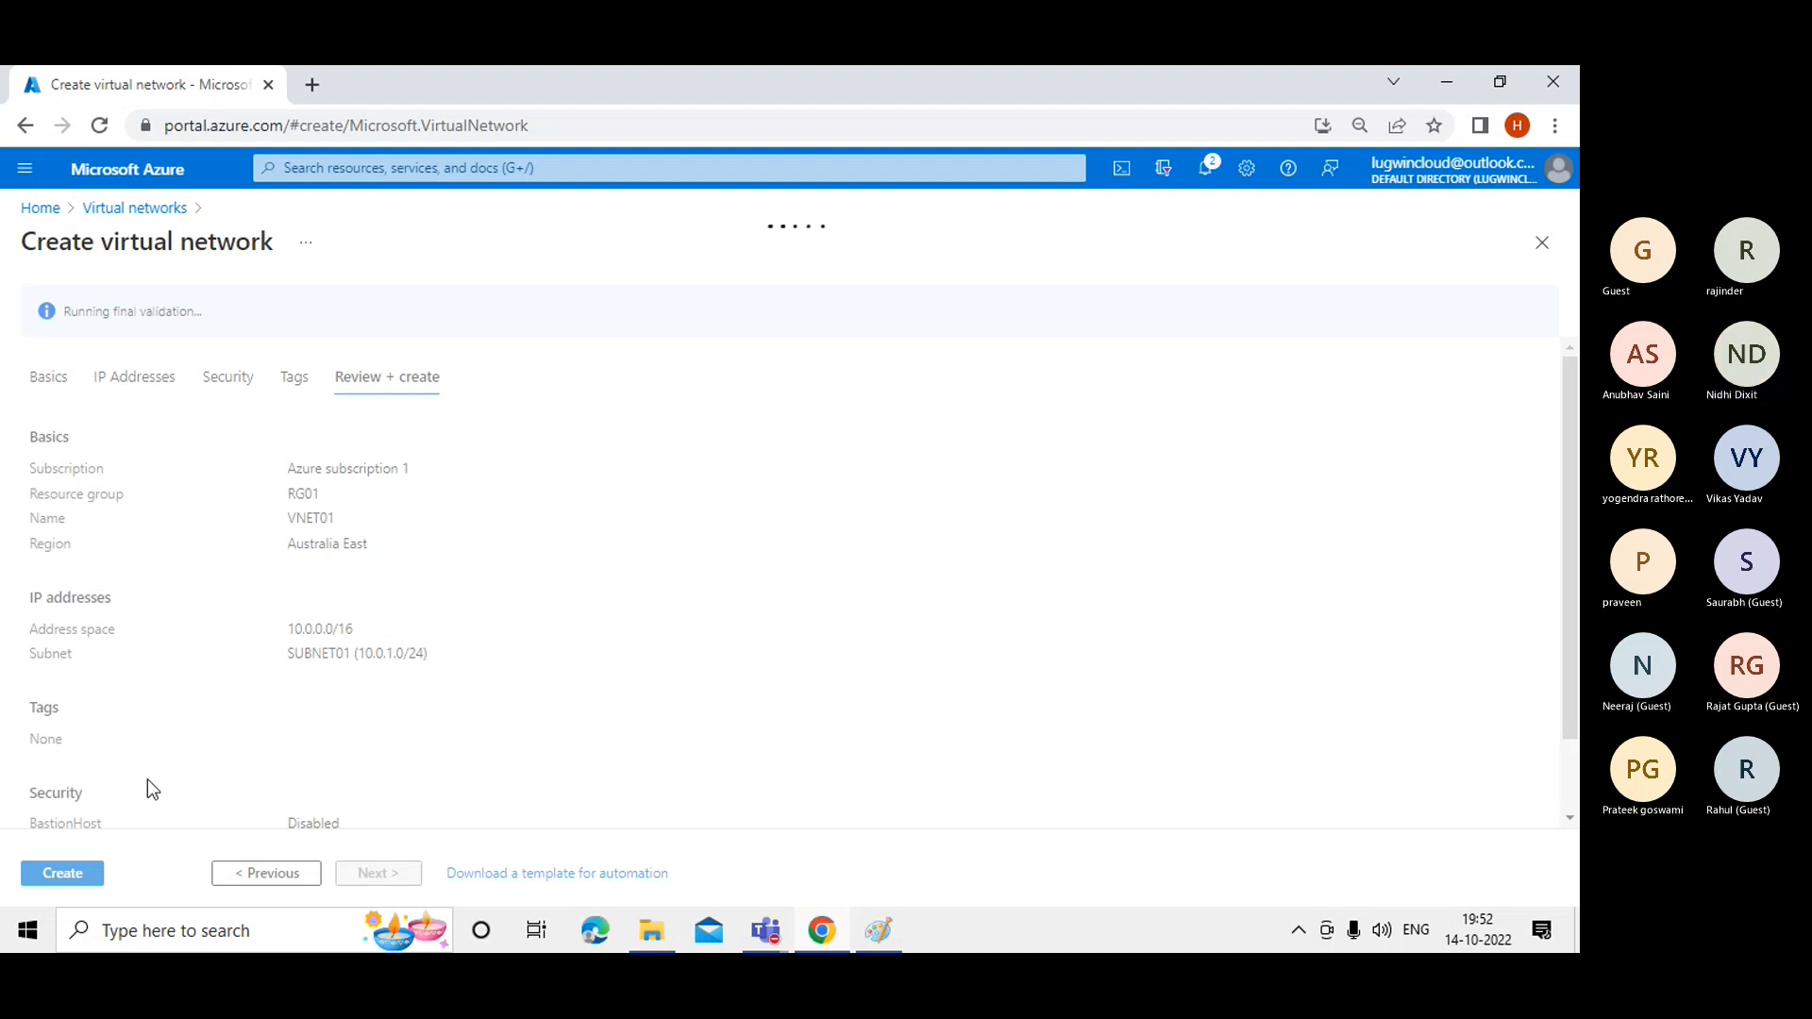
click(81, 873)
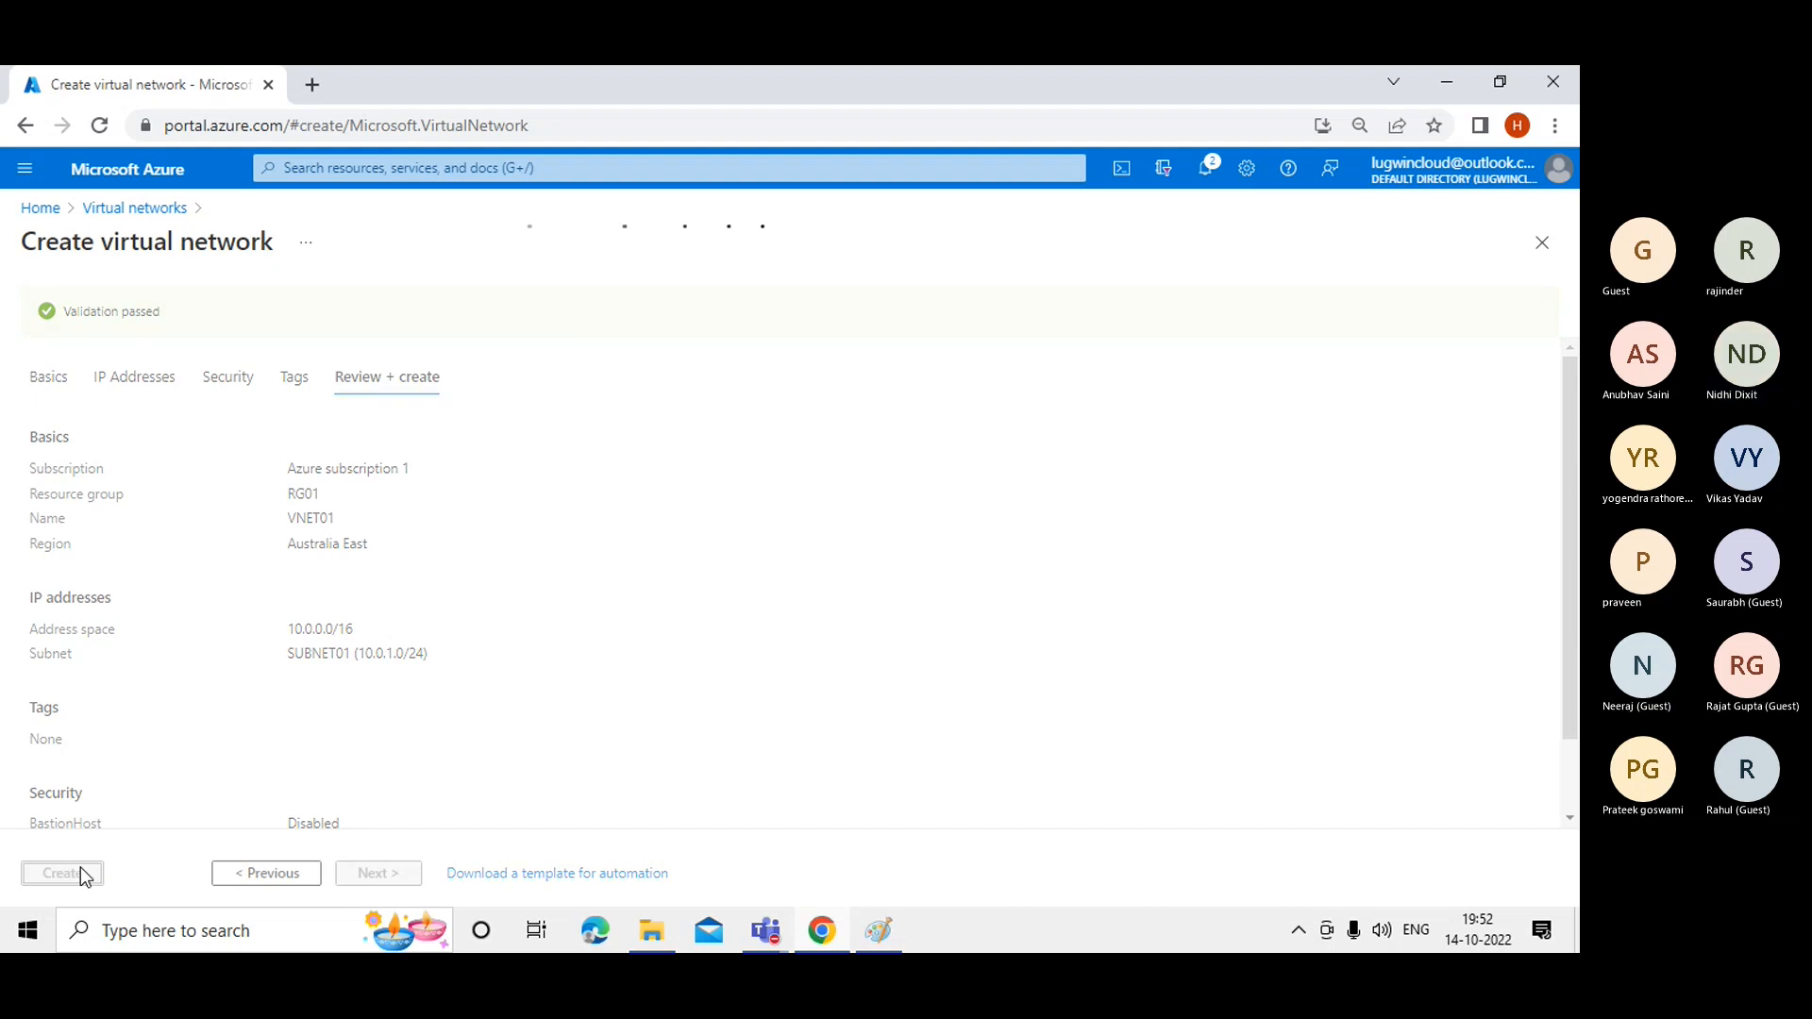
key(alt+Tab)
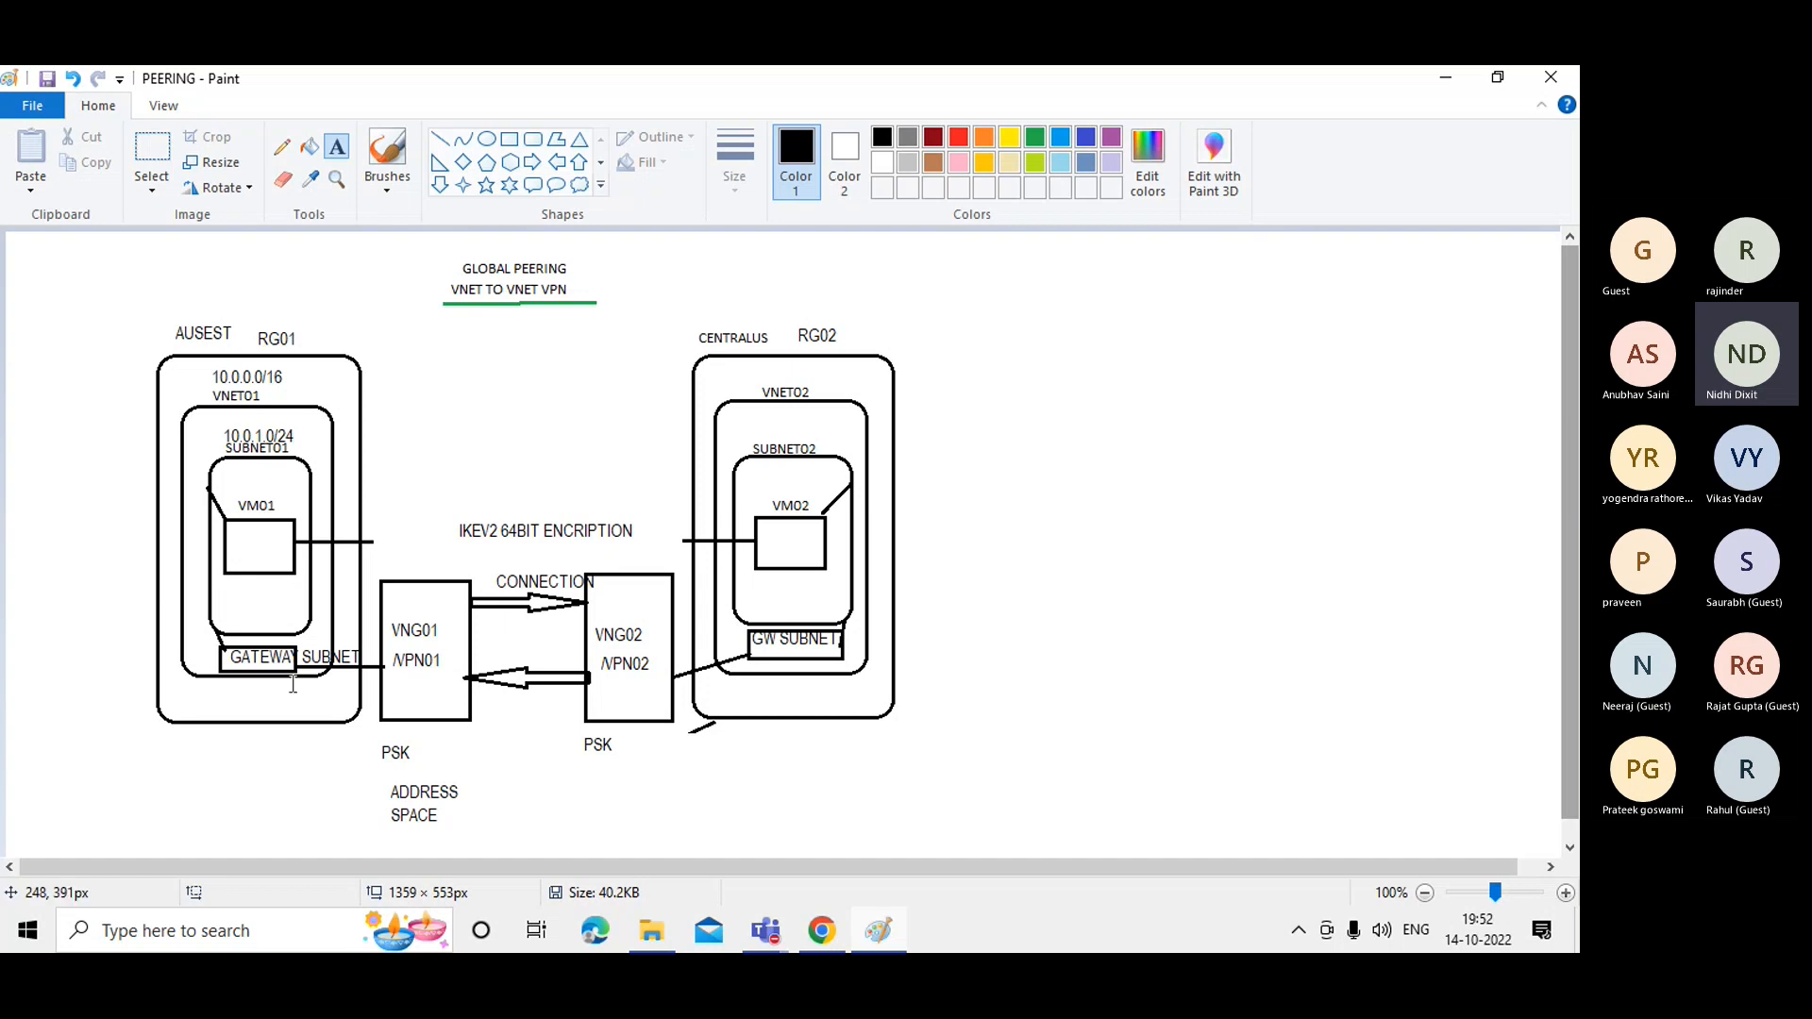
key(alt+Tab)
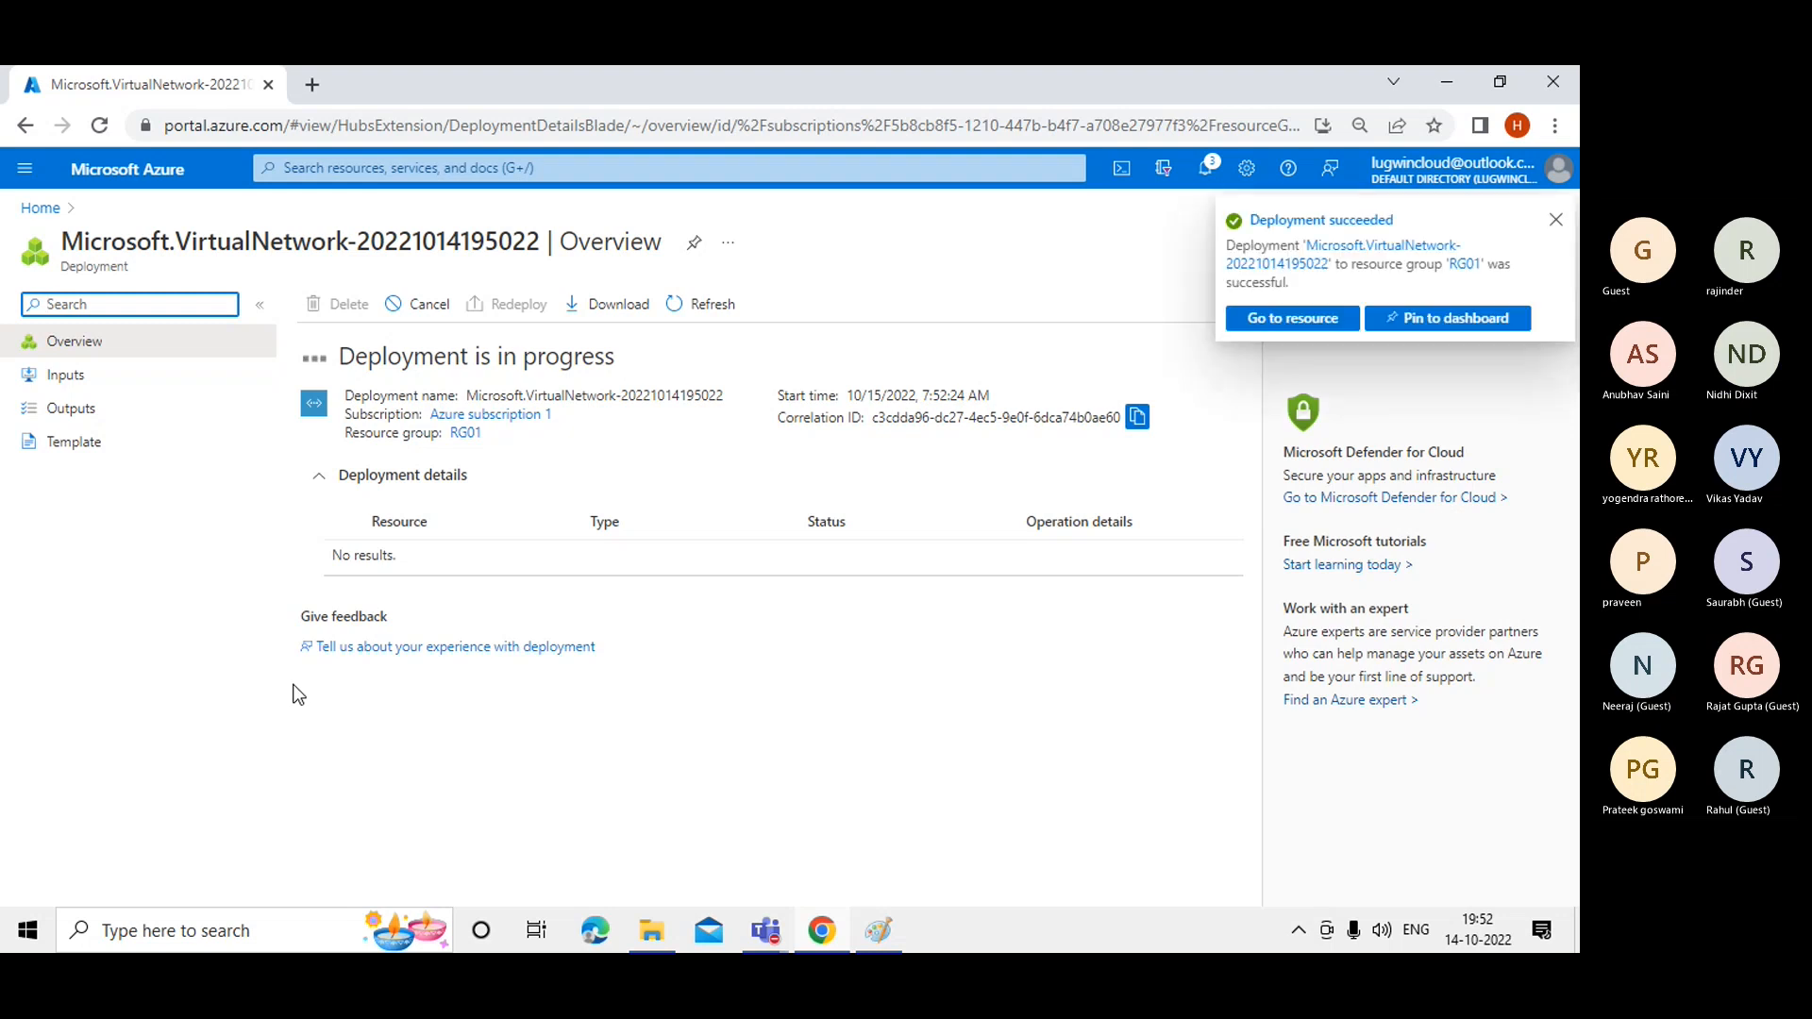
click(1557, 223)
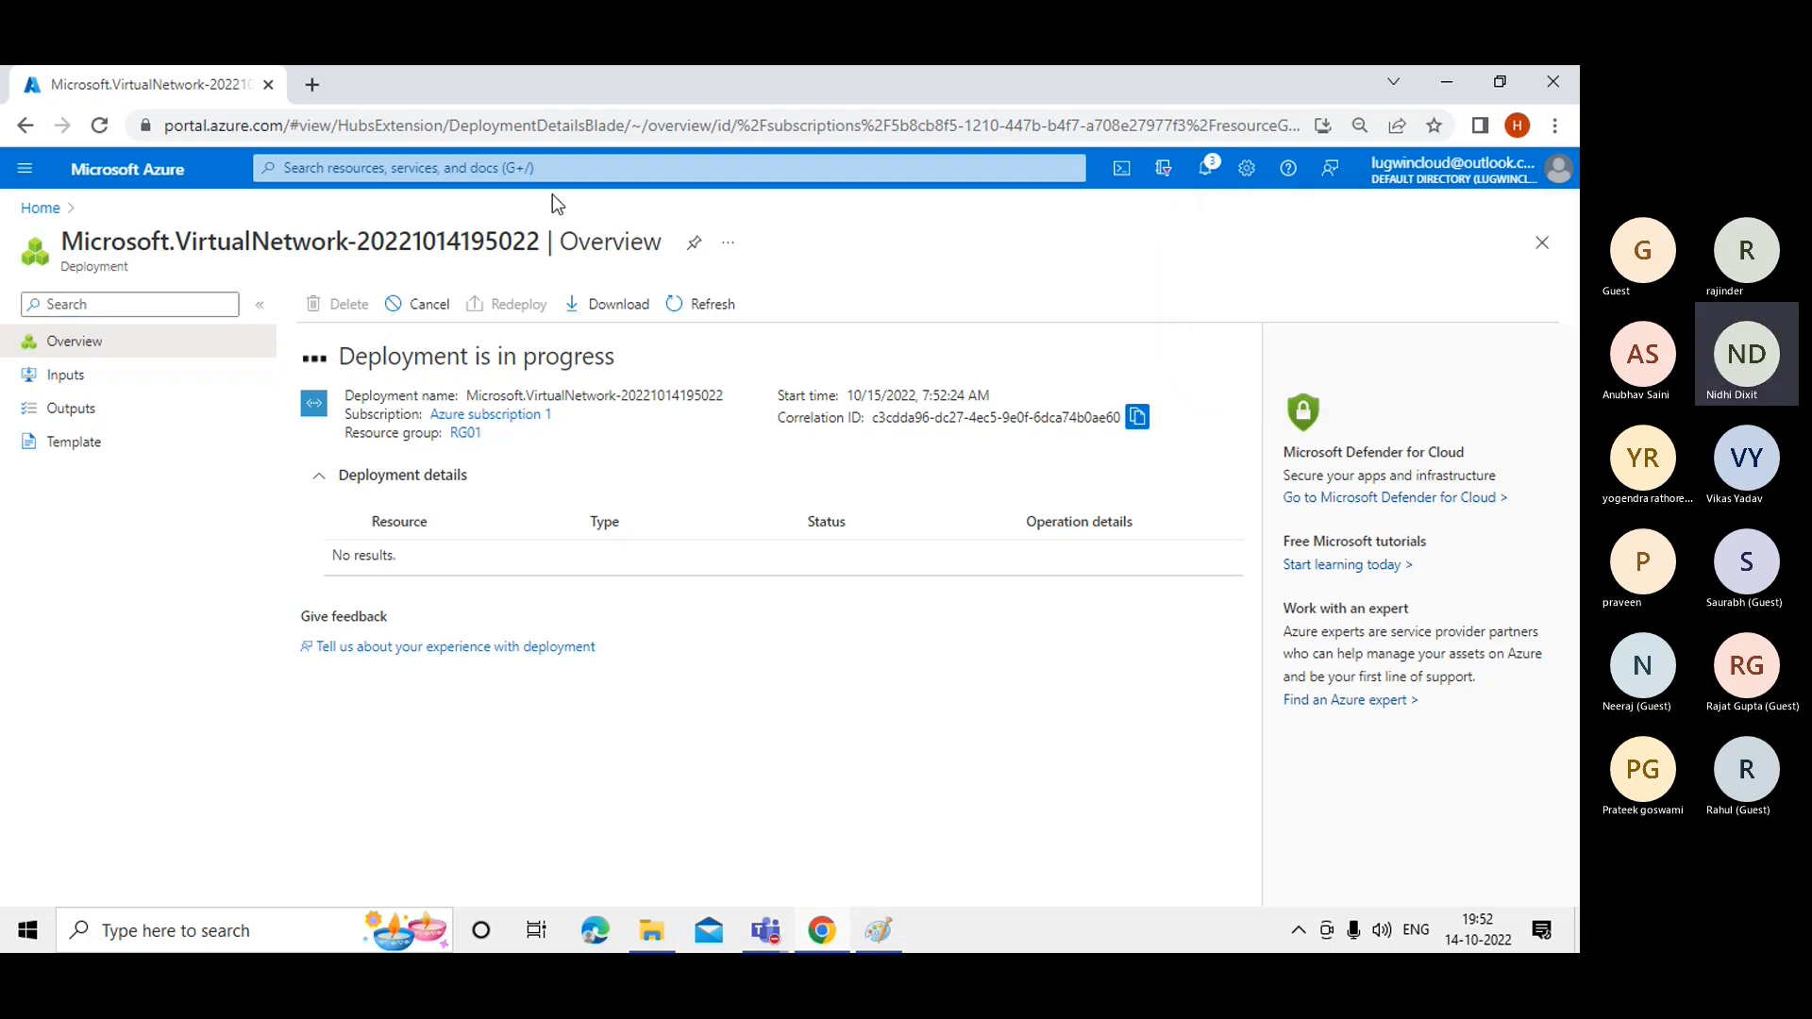
Find the Virtual machines service and start creating a new virtual machine
click(468, 168)
text(VIRTU)
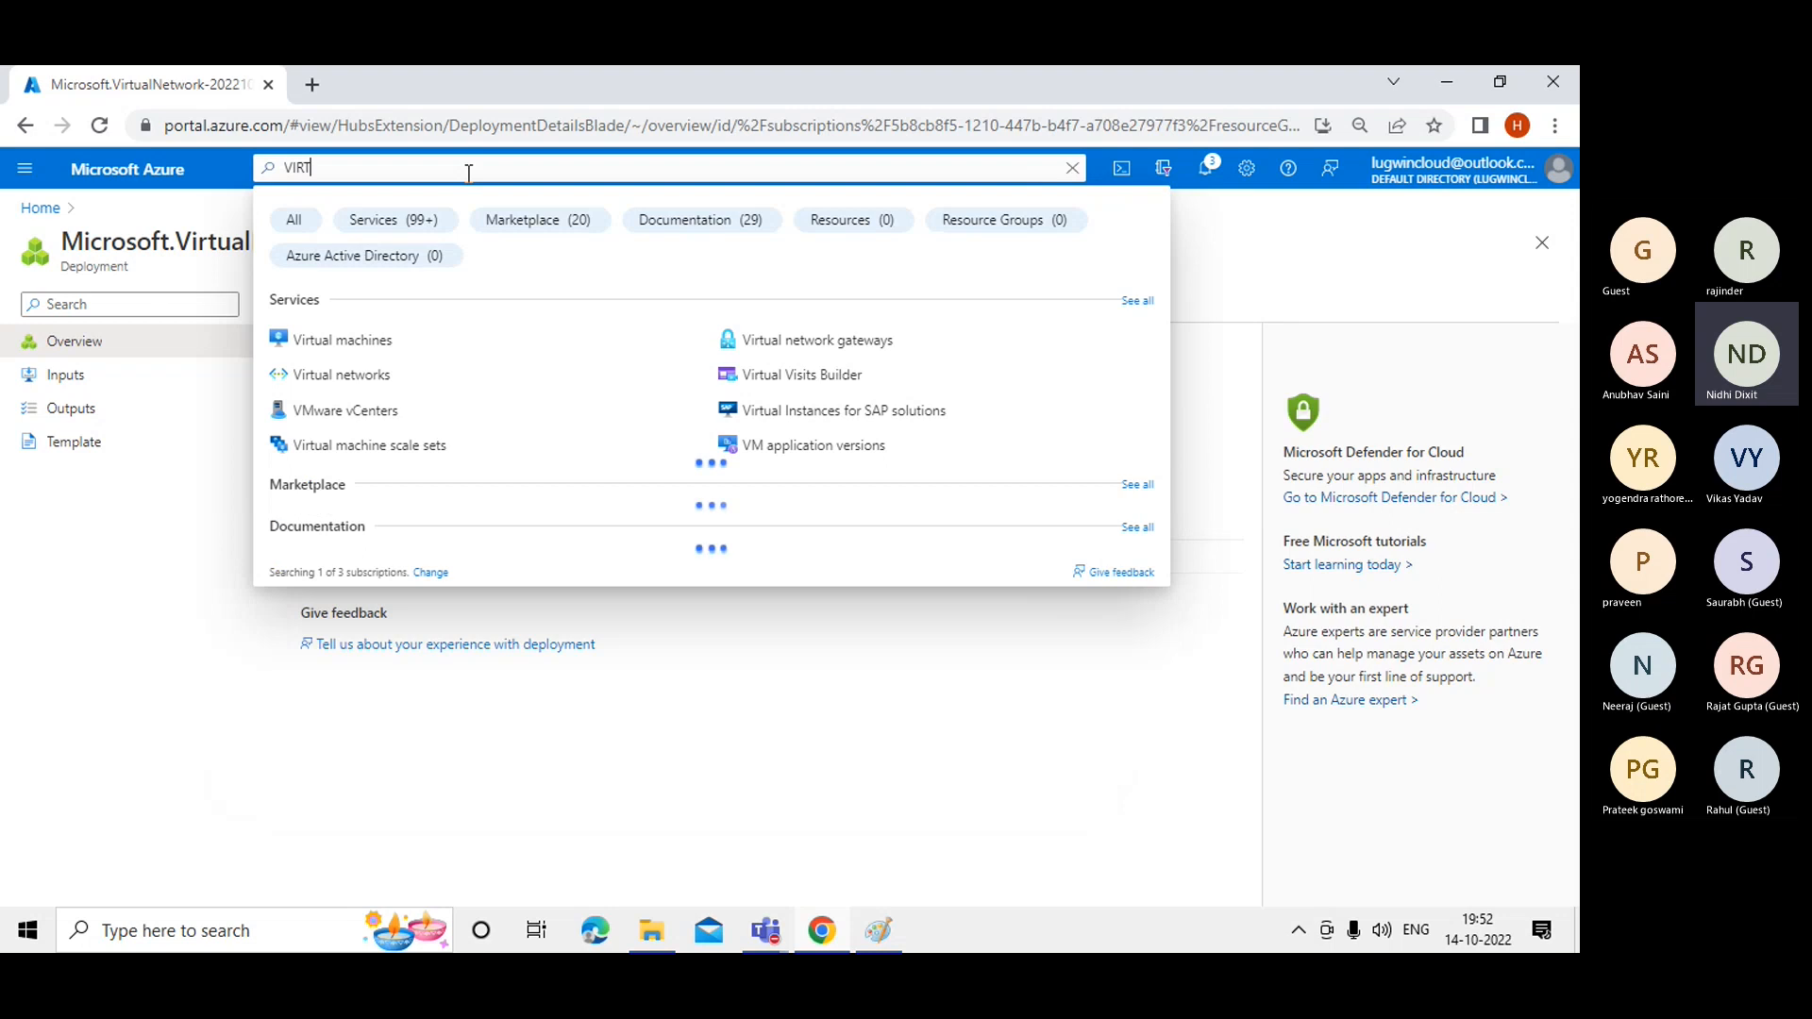
click(332, 351)
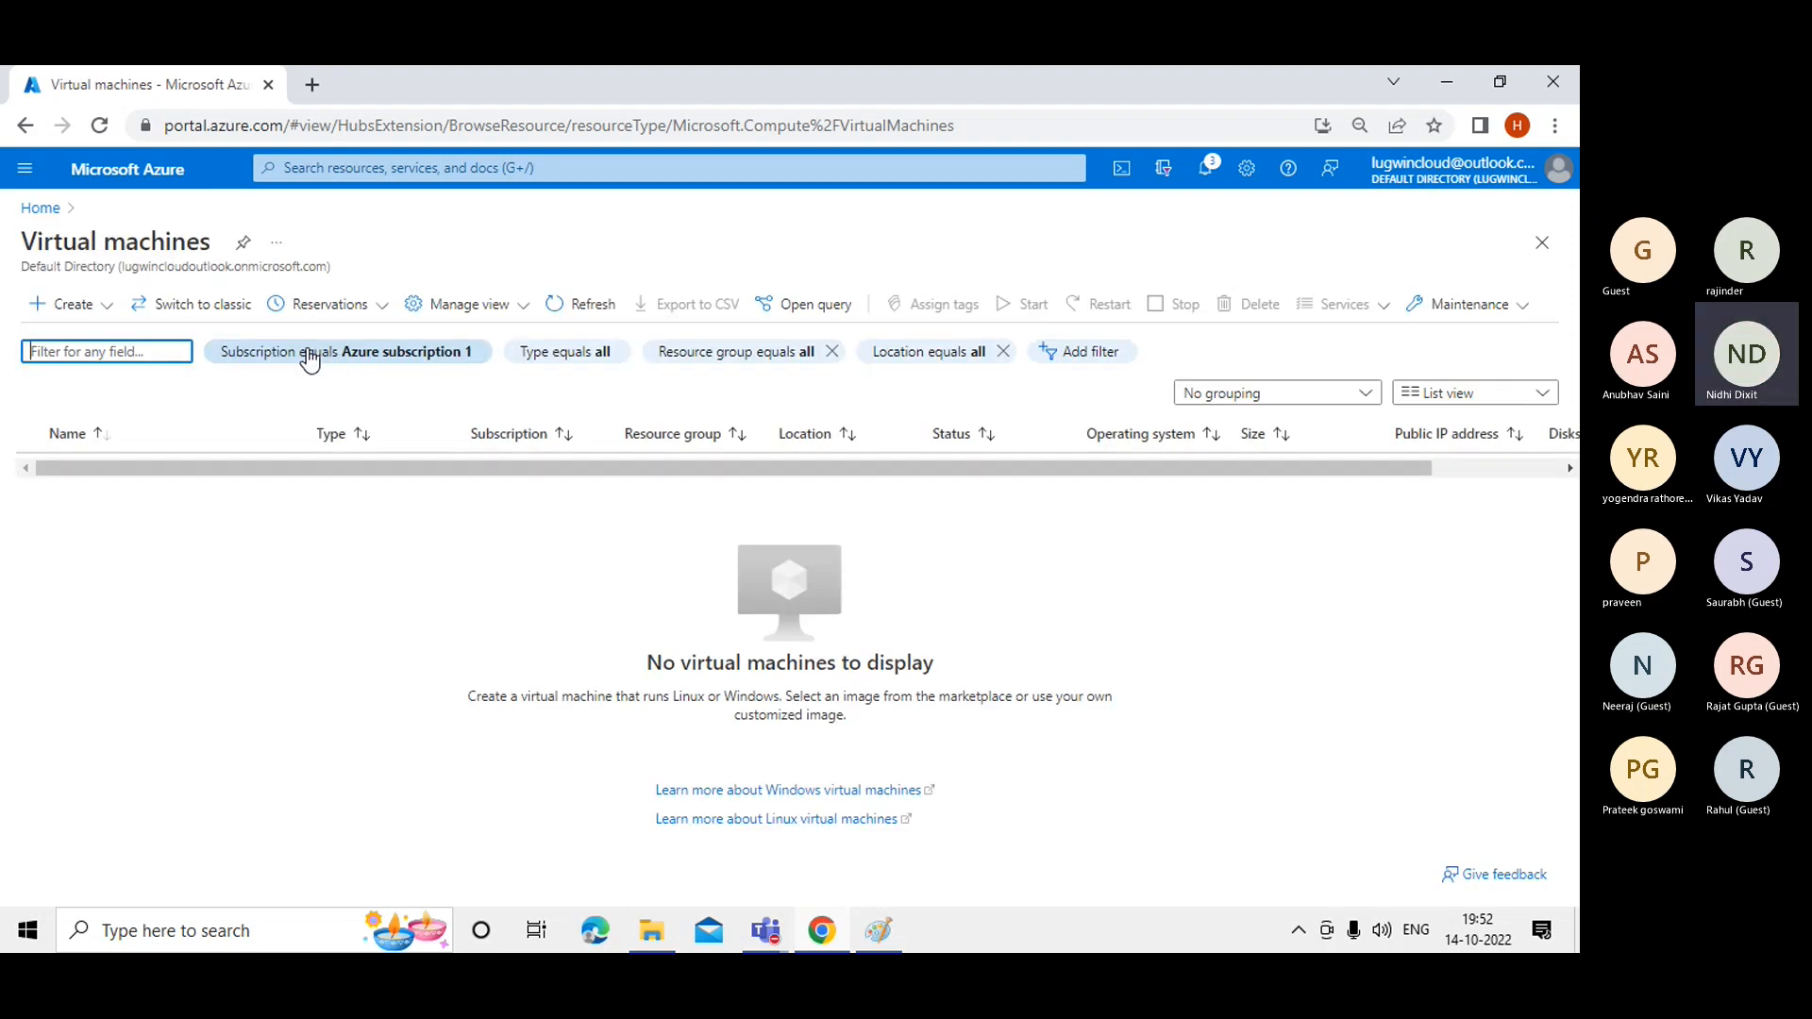
click(83, 305)
click(98, 349)
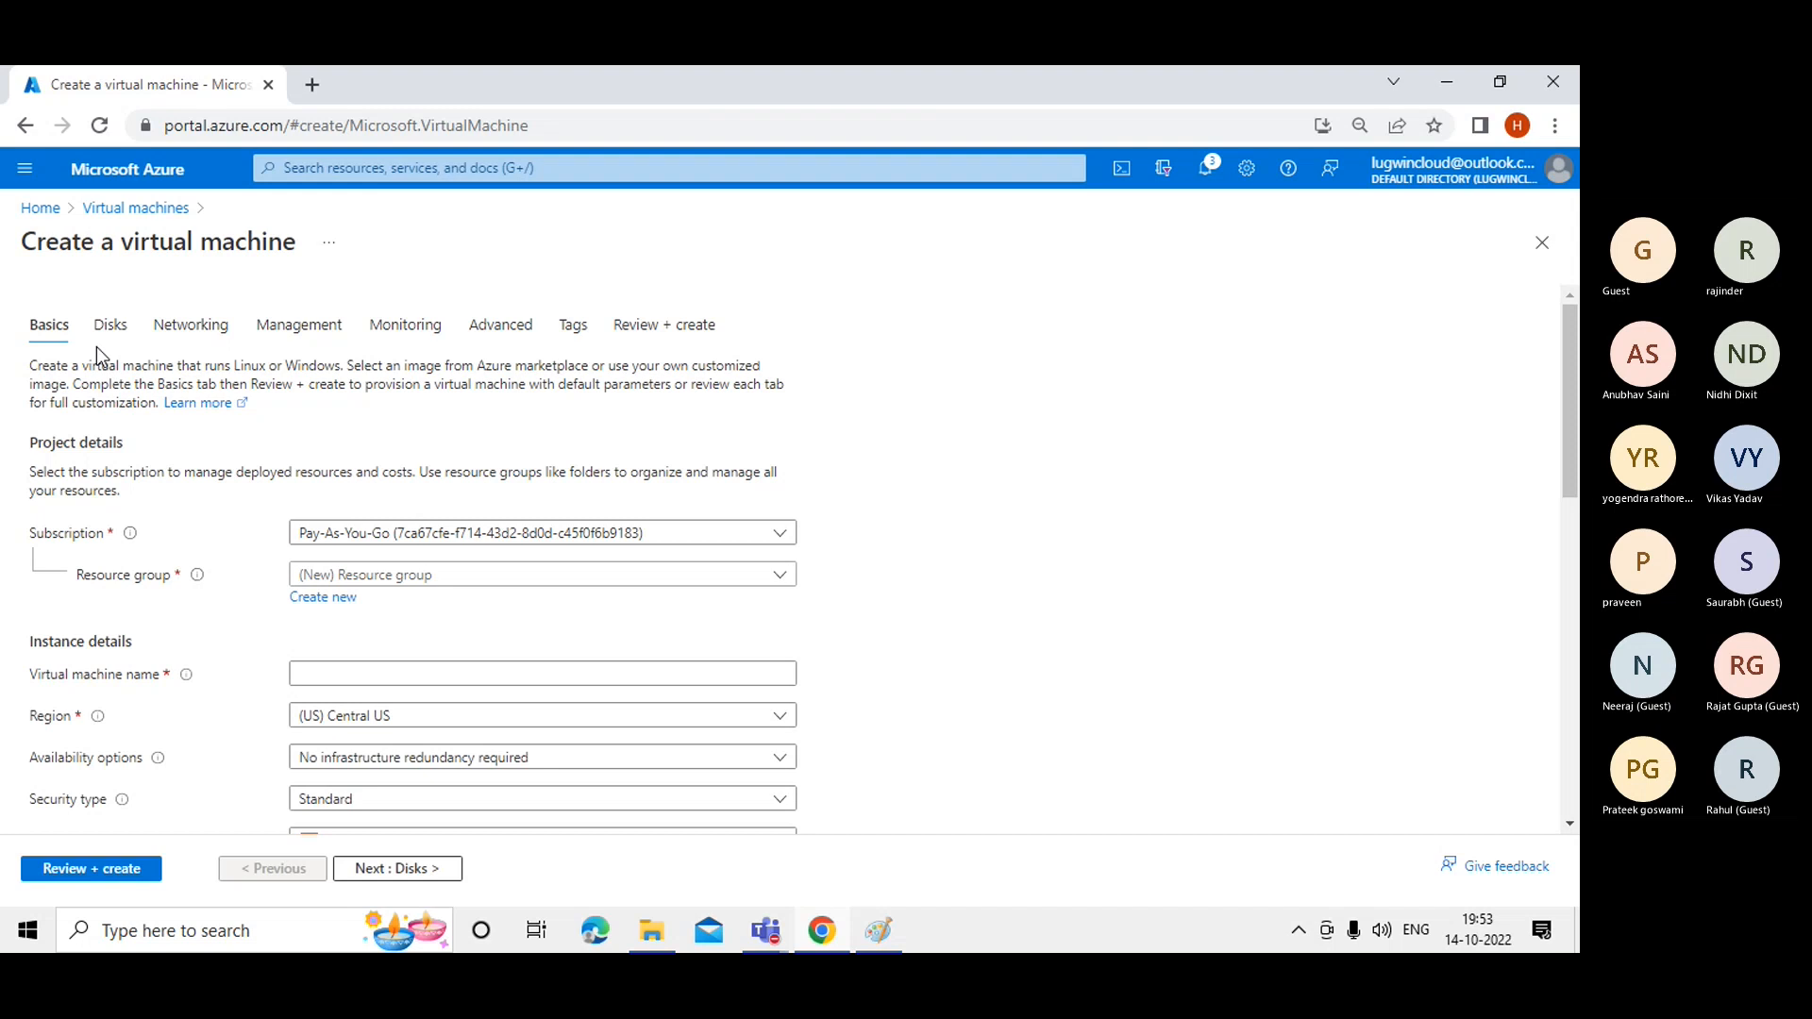
Set the virtual machine's subscription to Azure subscription 1 and its resource group to RG01
click(606, 536)
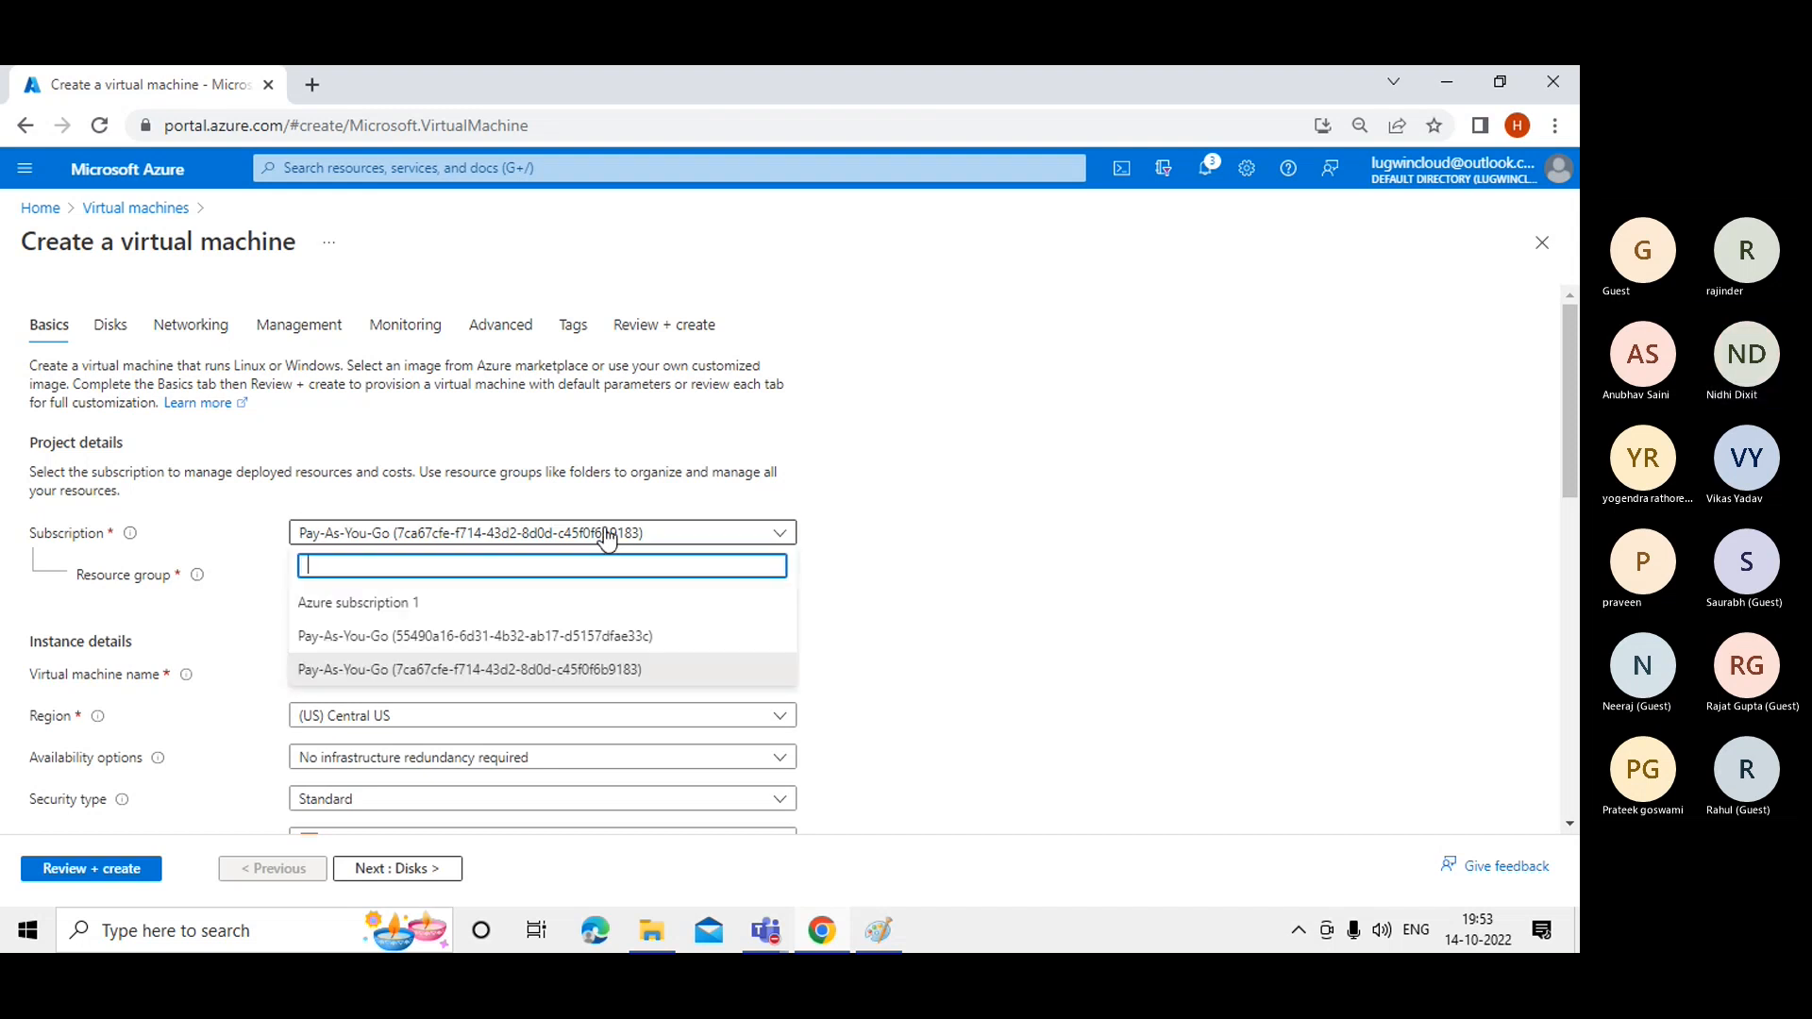
click(480, 602)
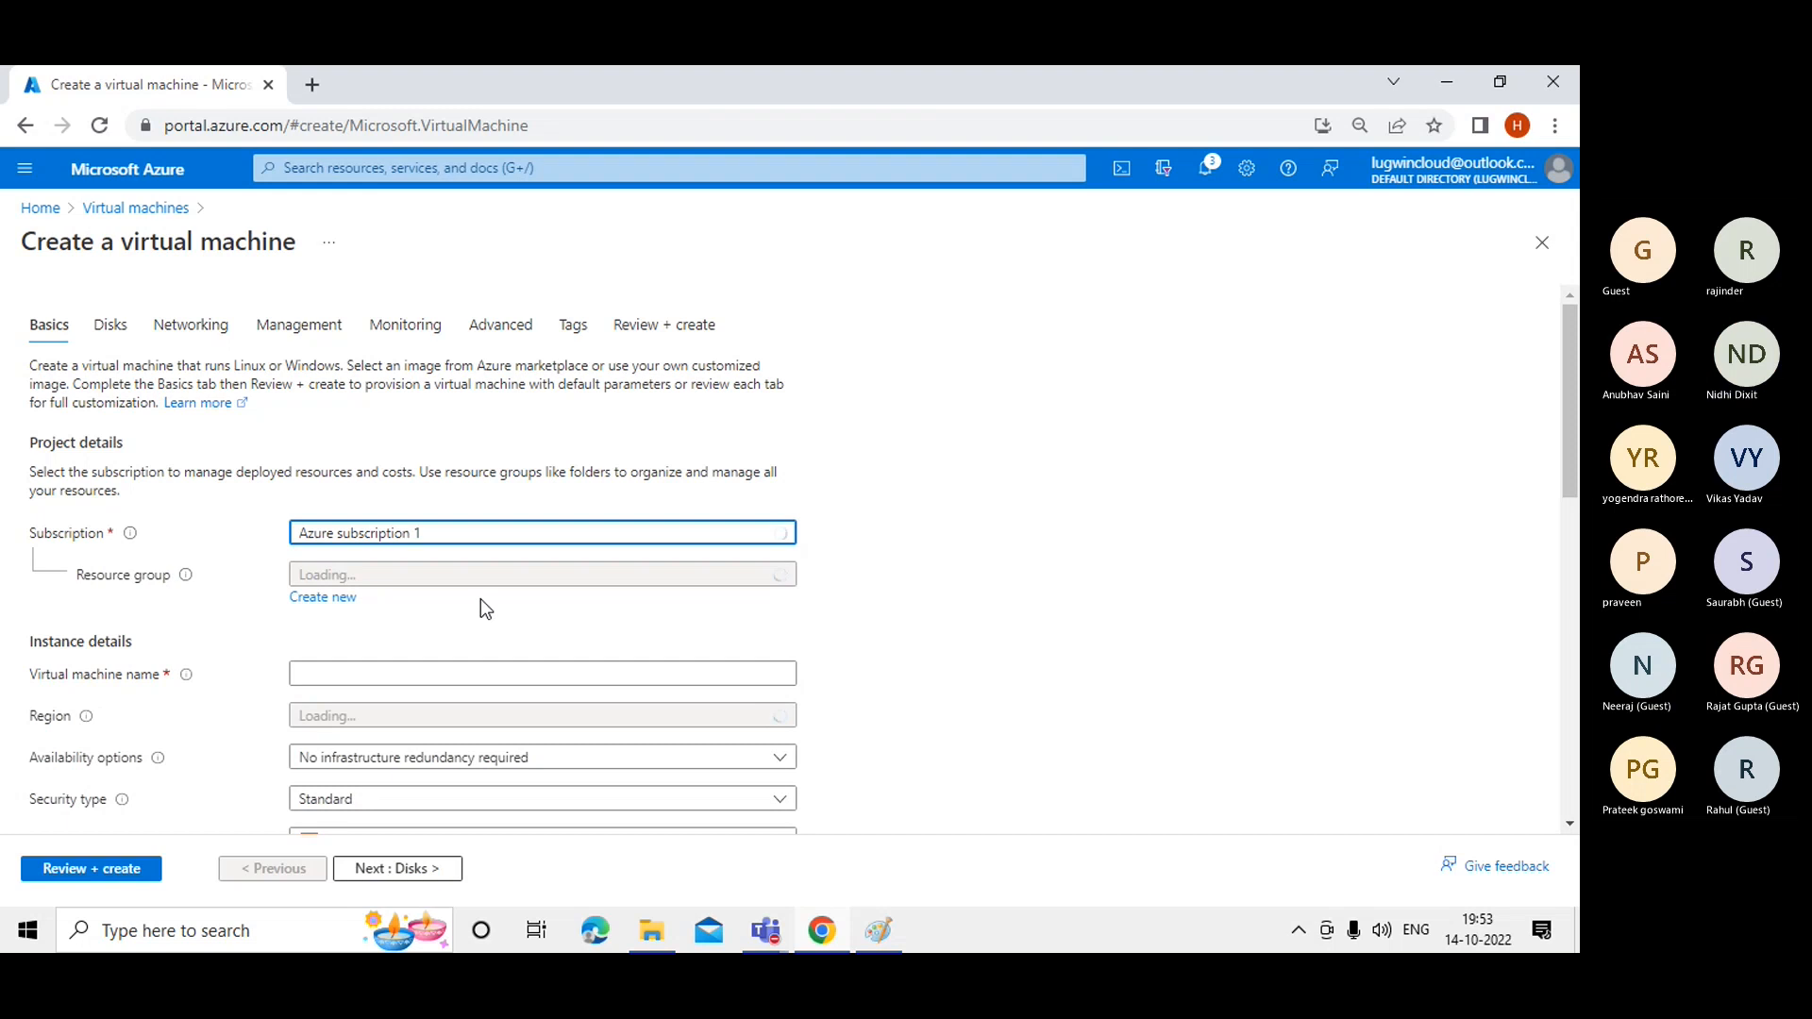
click(453, 579)
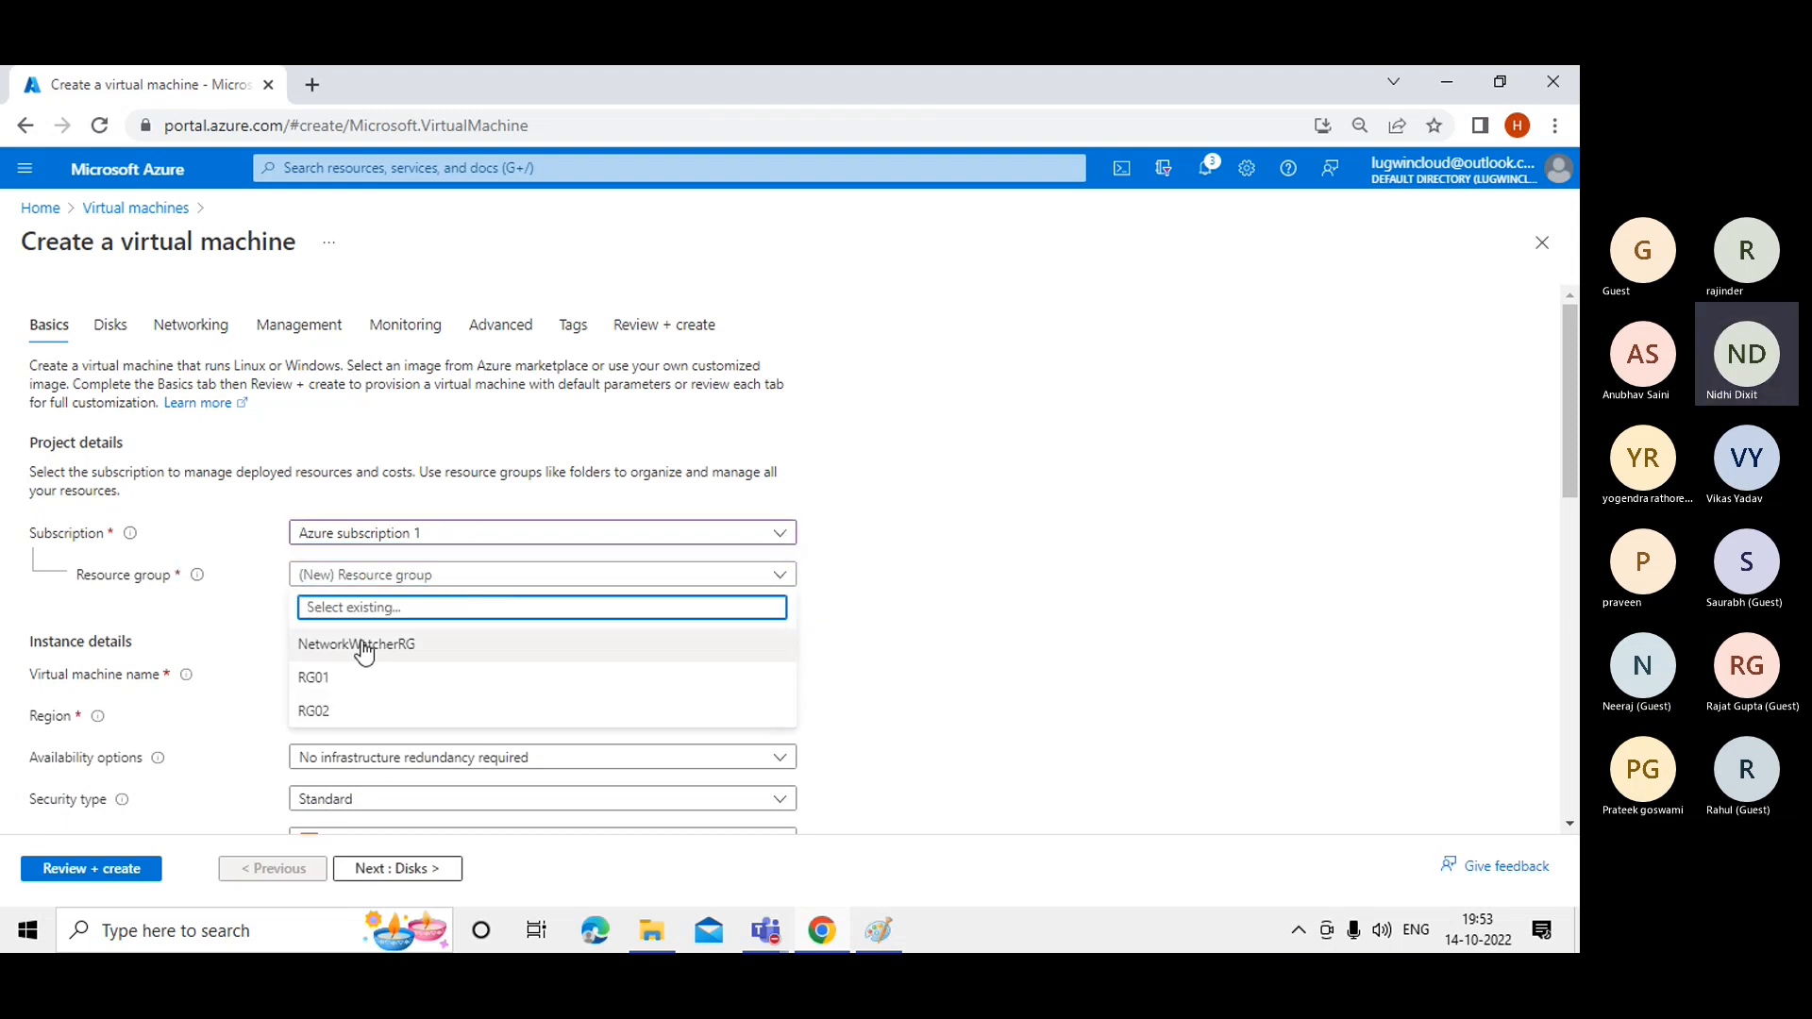
click(330, 678)
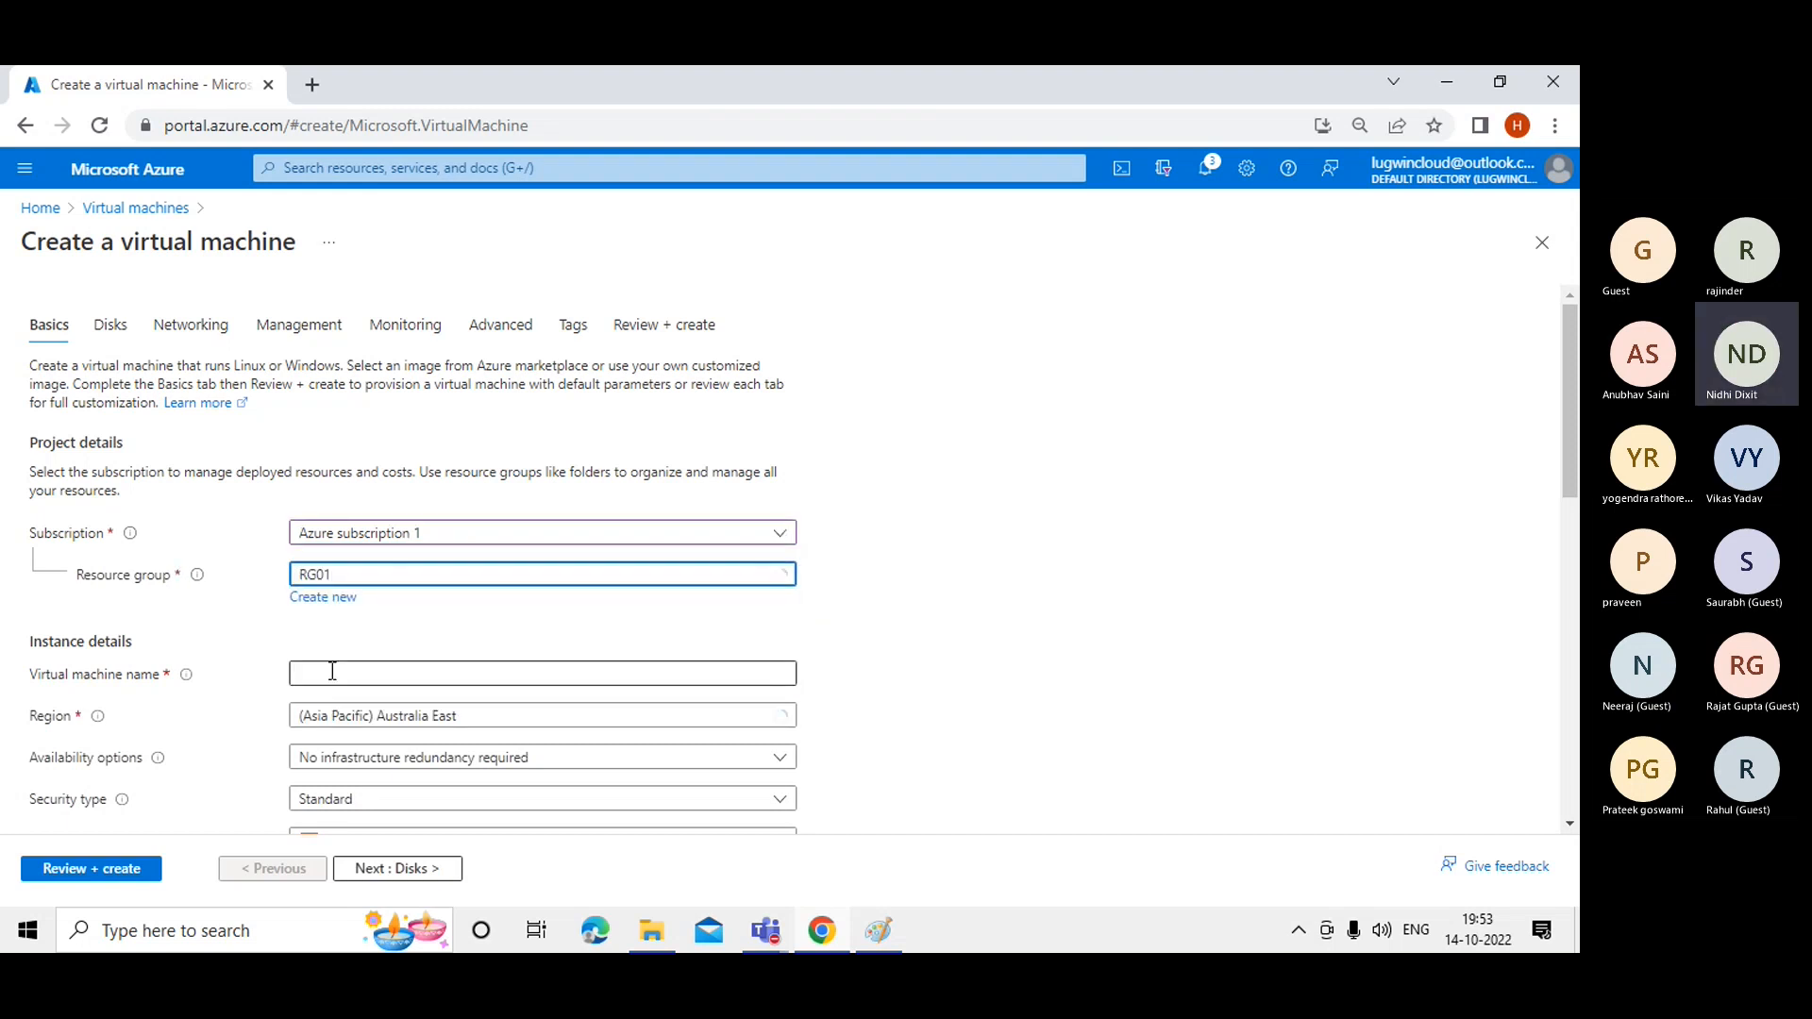
Name the virtual machine VM01 and choose the Windows Server 2016 Datacenter - Gen2 image
click(332, 671)
text(VM)
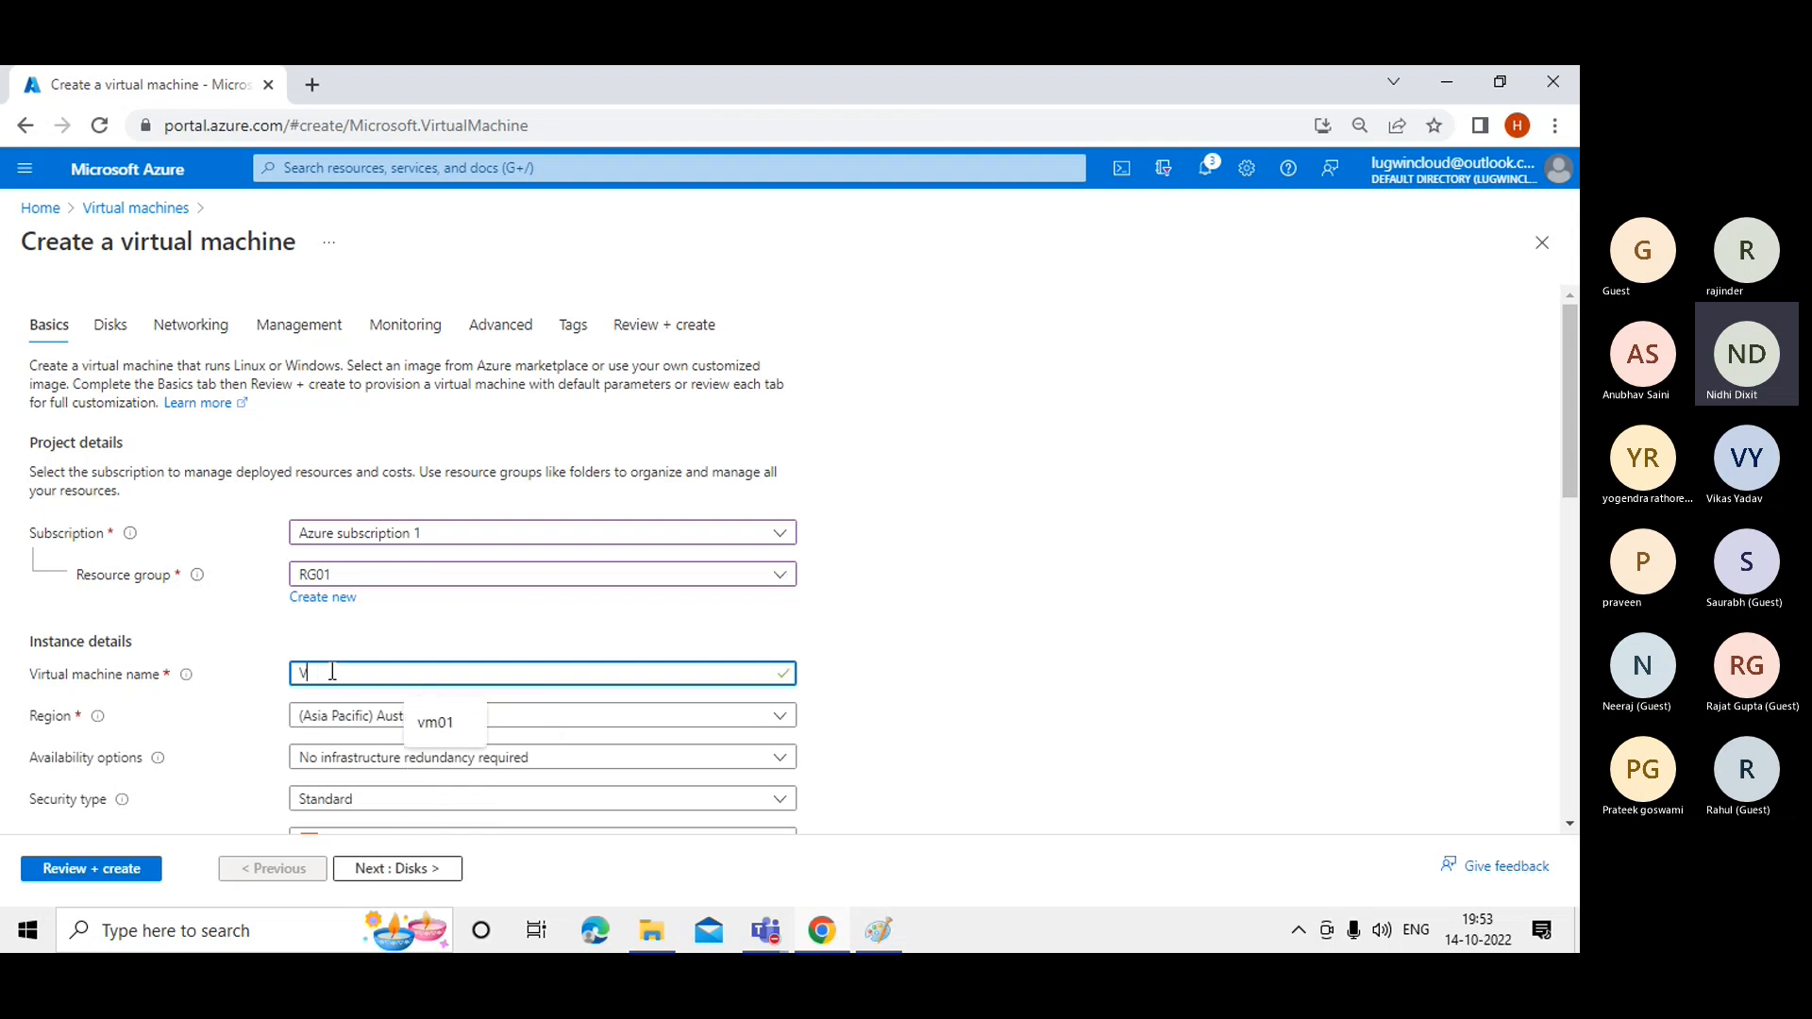
text(01)
click(975, 692)
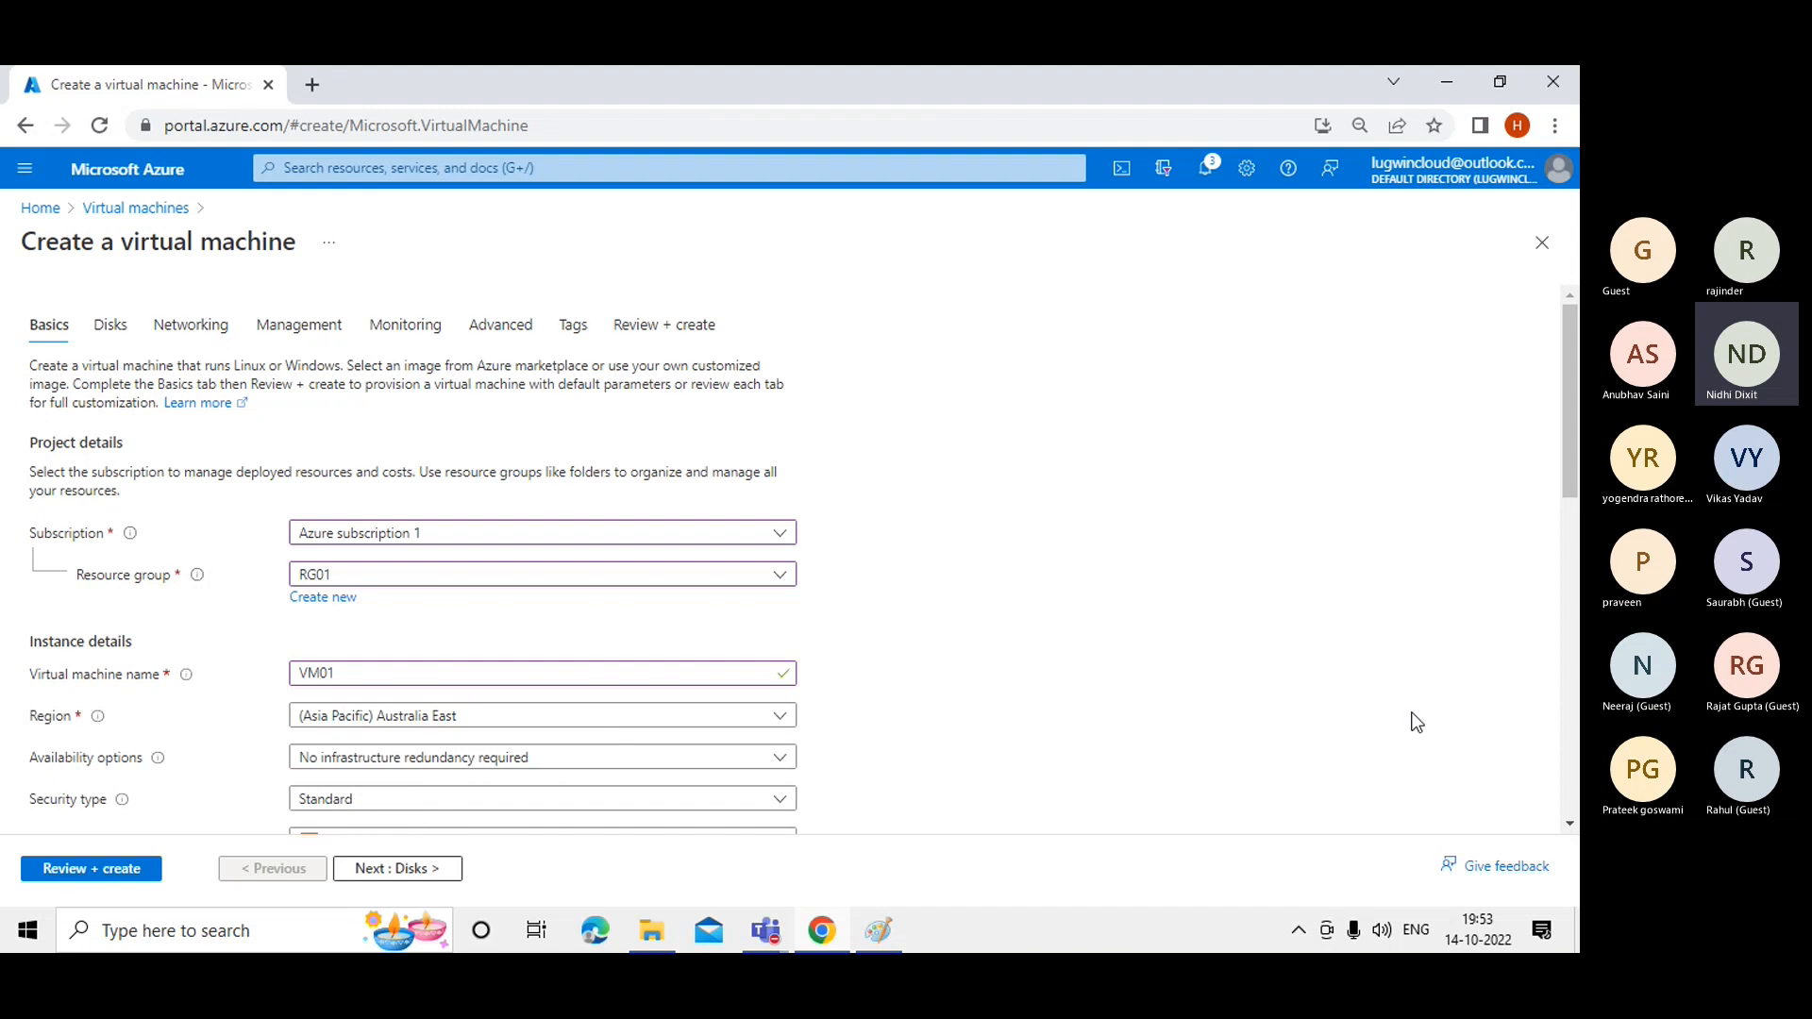
drag(1567, 464, 1571, 529)
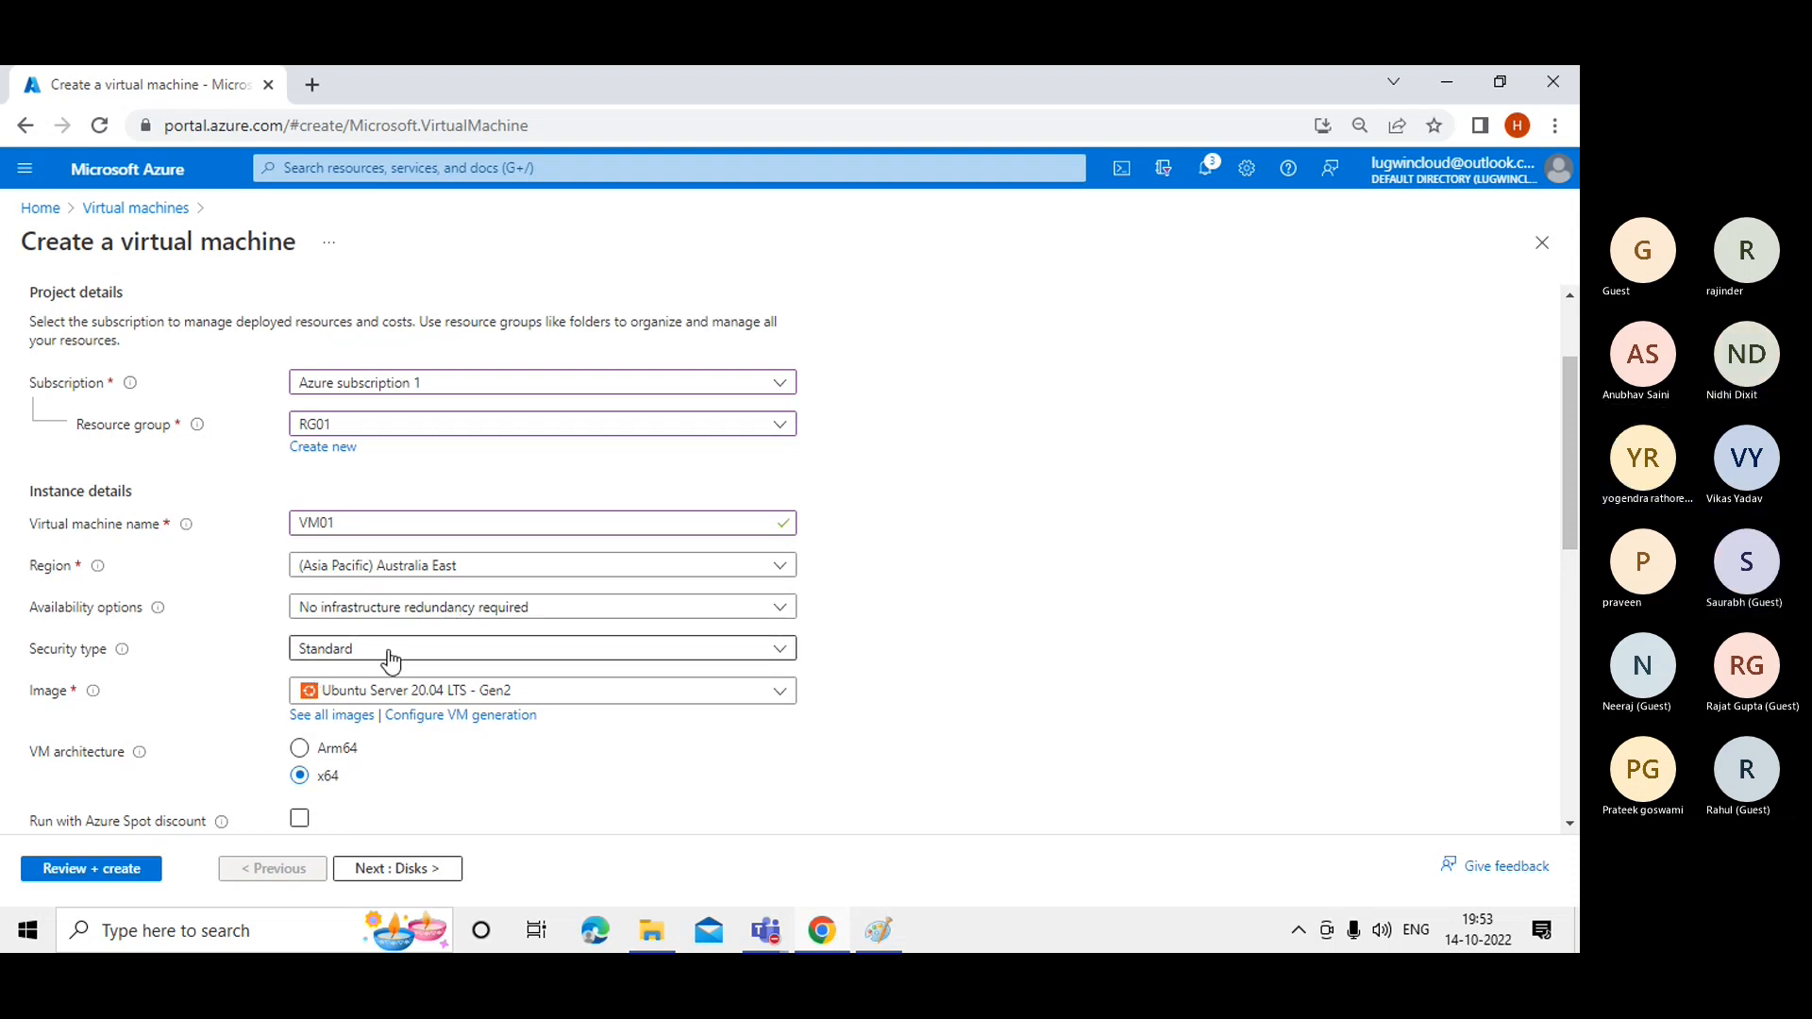
click(429, 694)
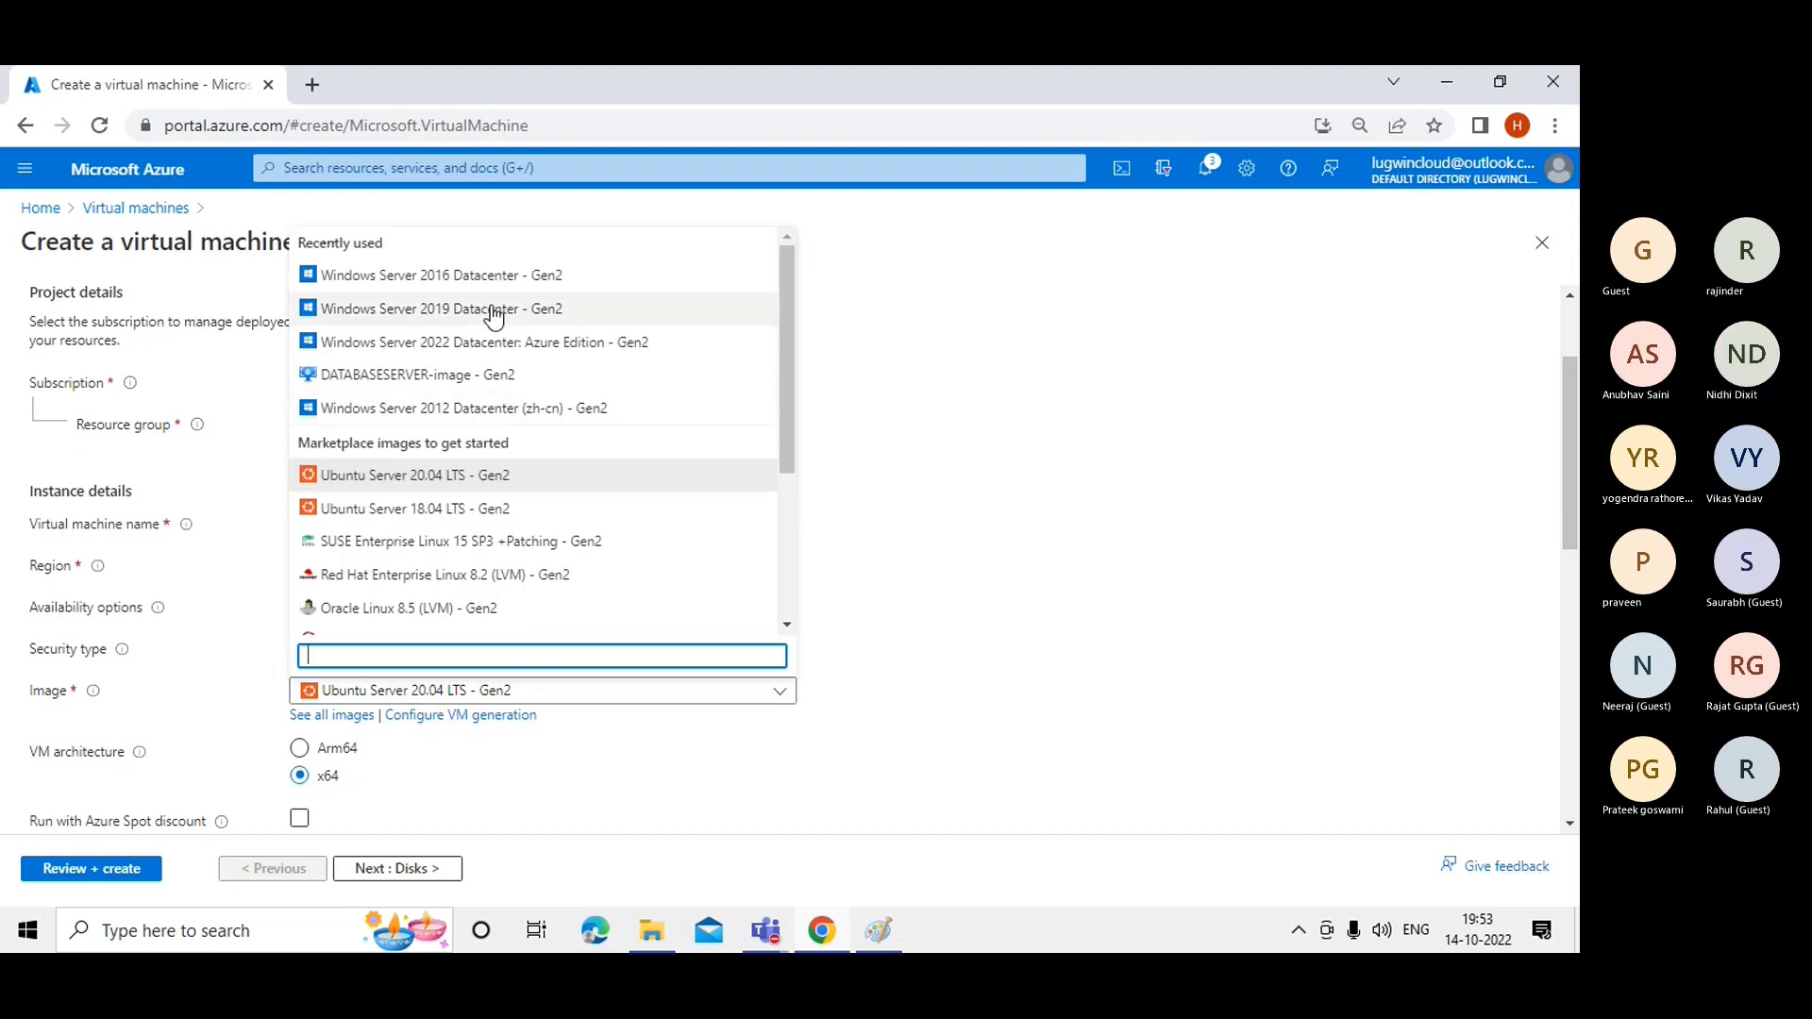
click(492, 276)
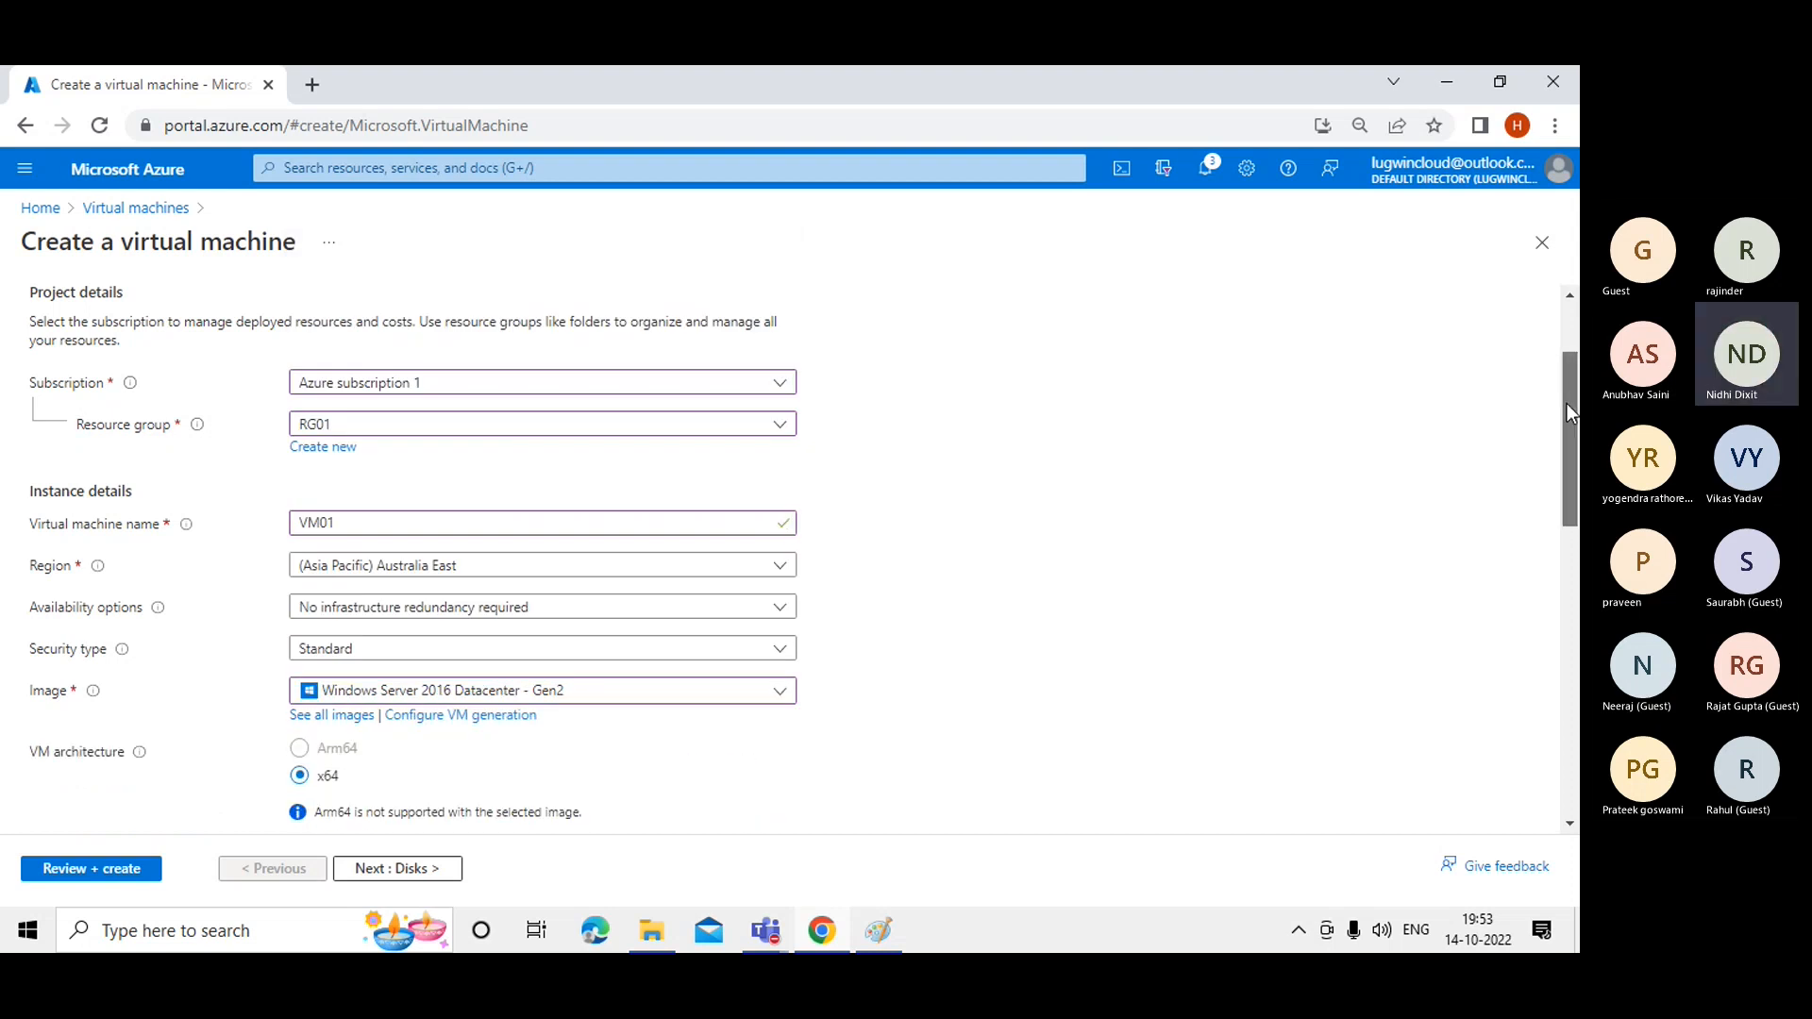
Set the administrator account's username to vm01, and enter and confirm the account password
drag(1567, 404, 1574, 533)
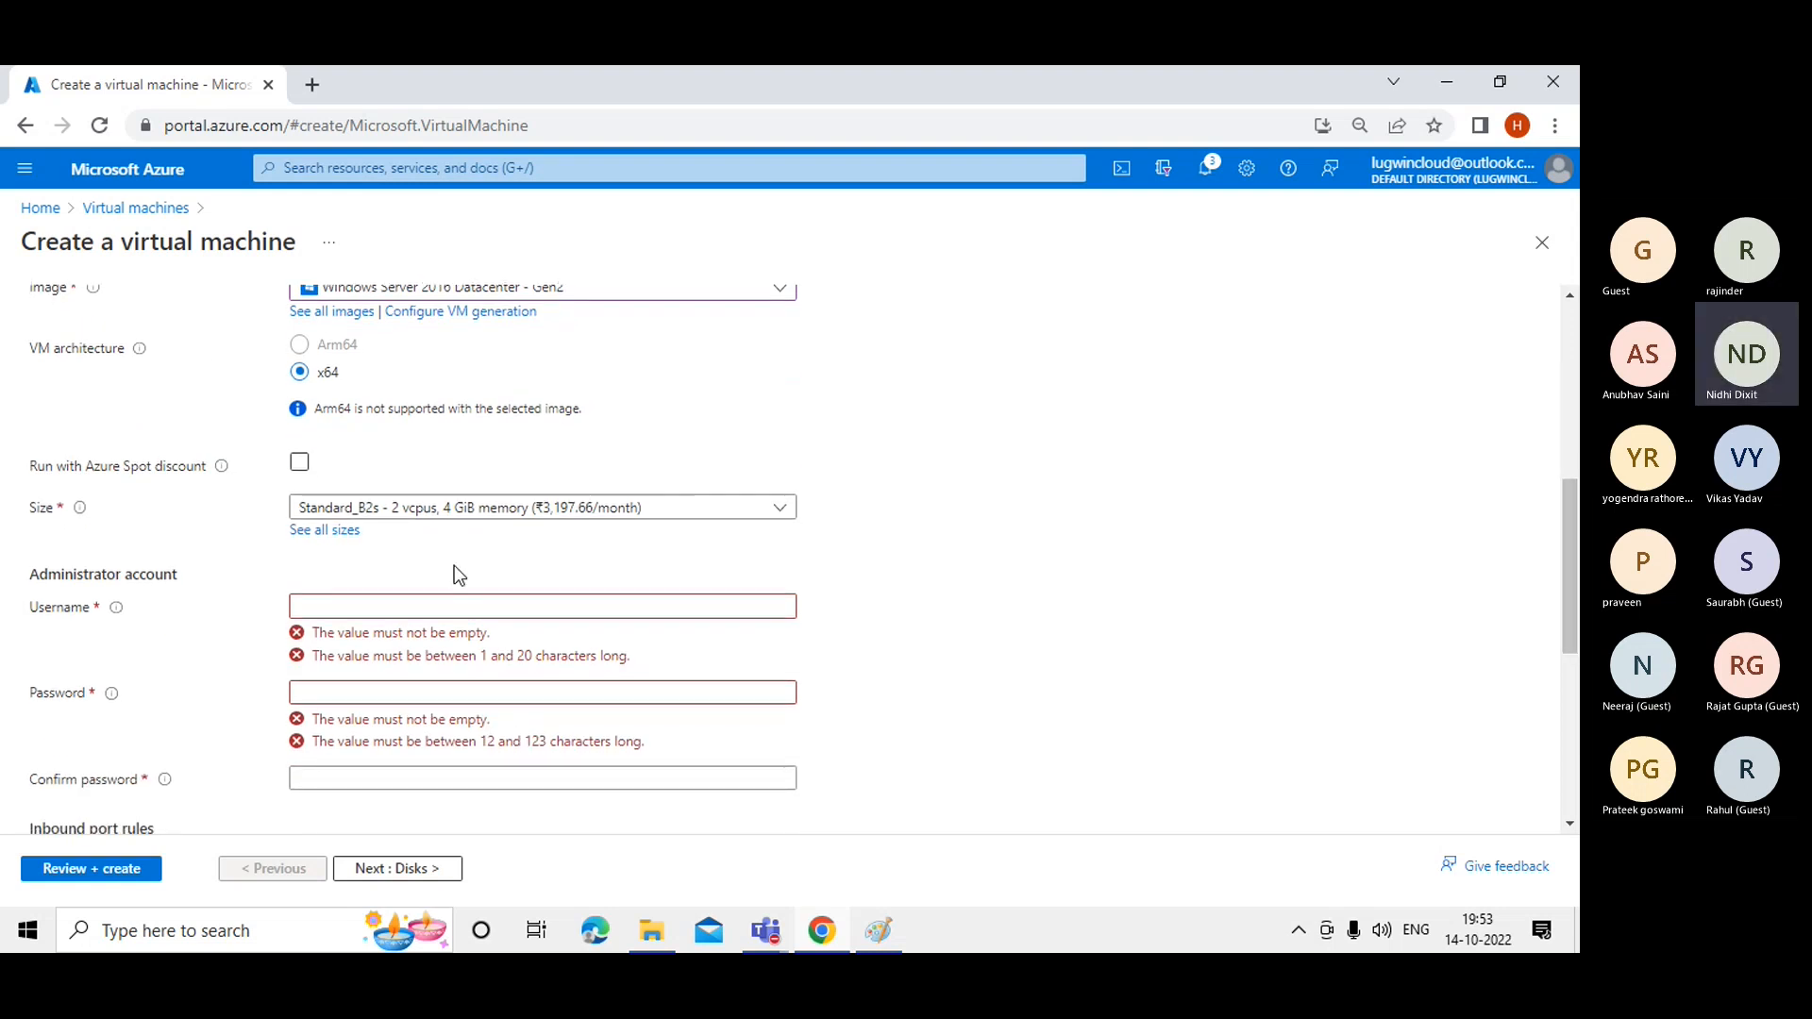
click(353, 605)
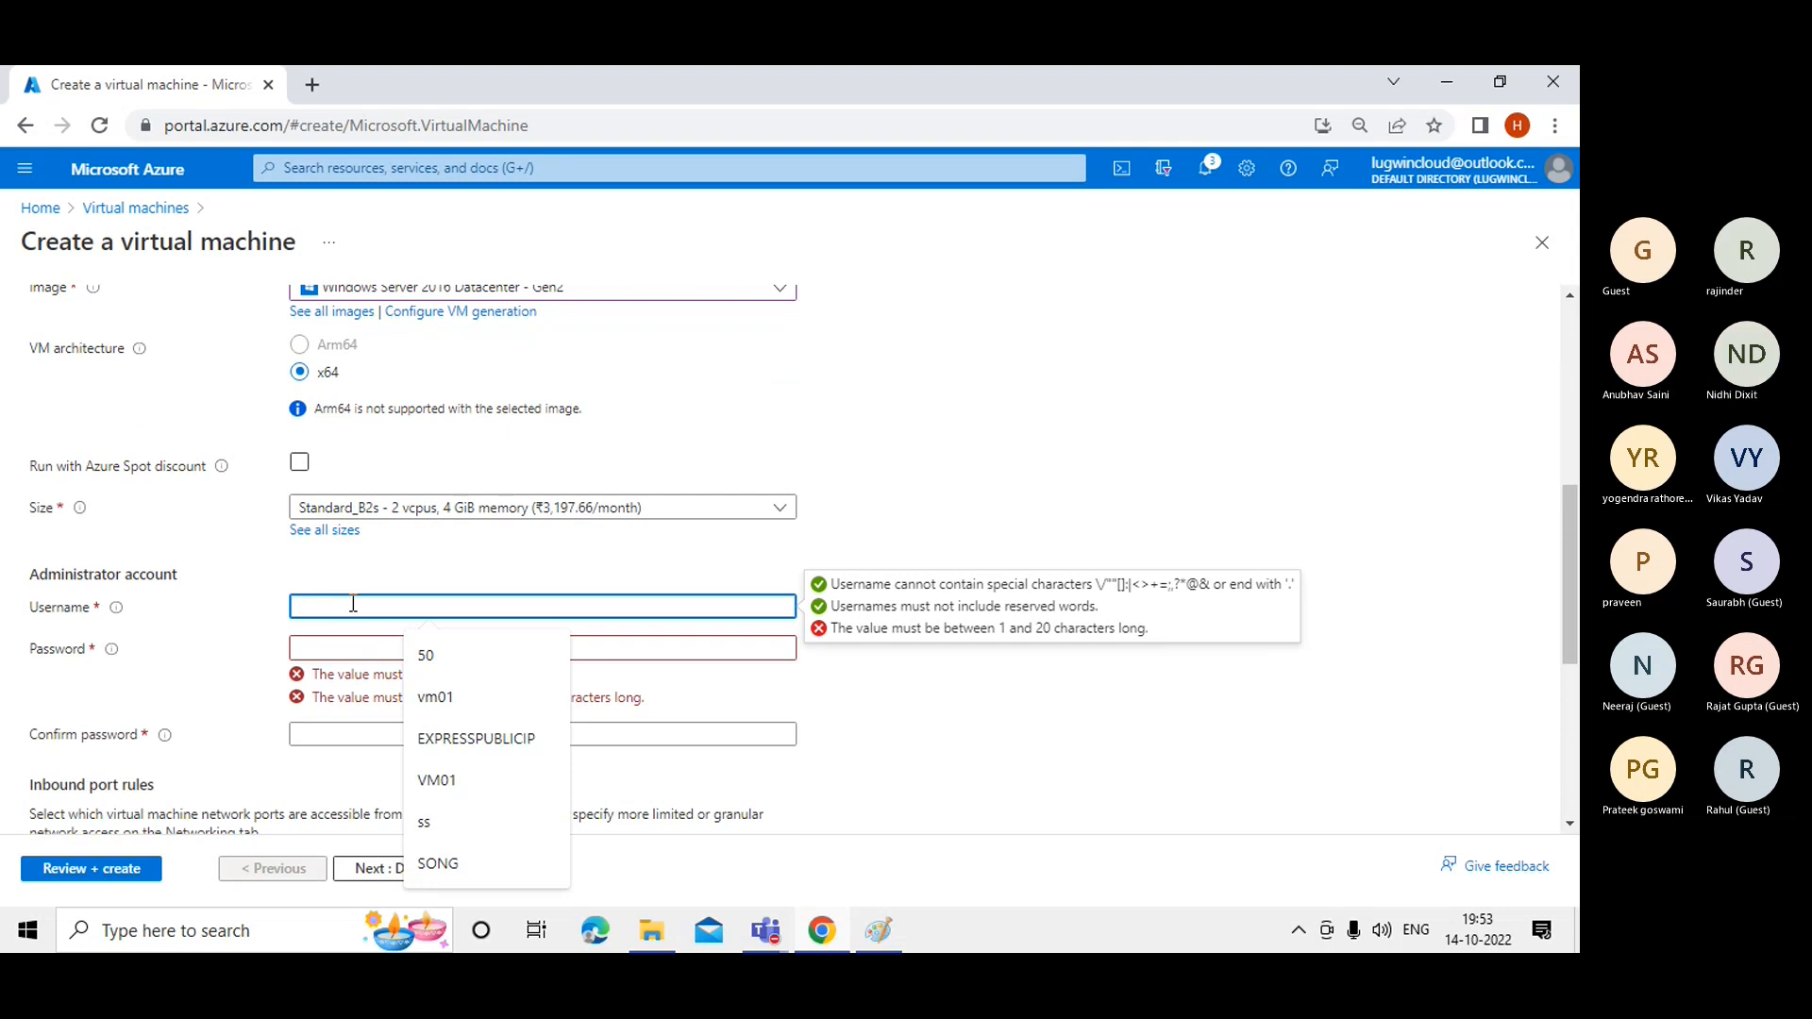
text(v)
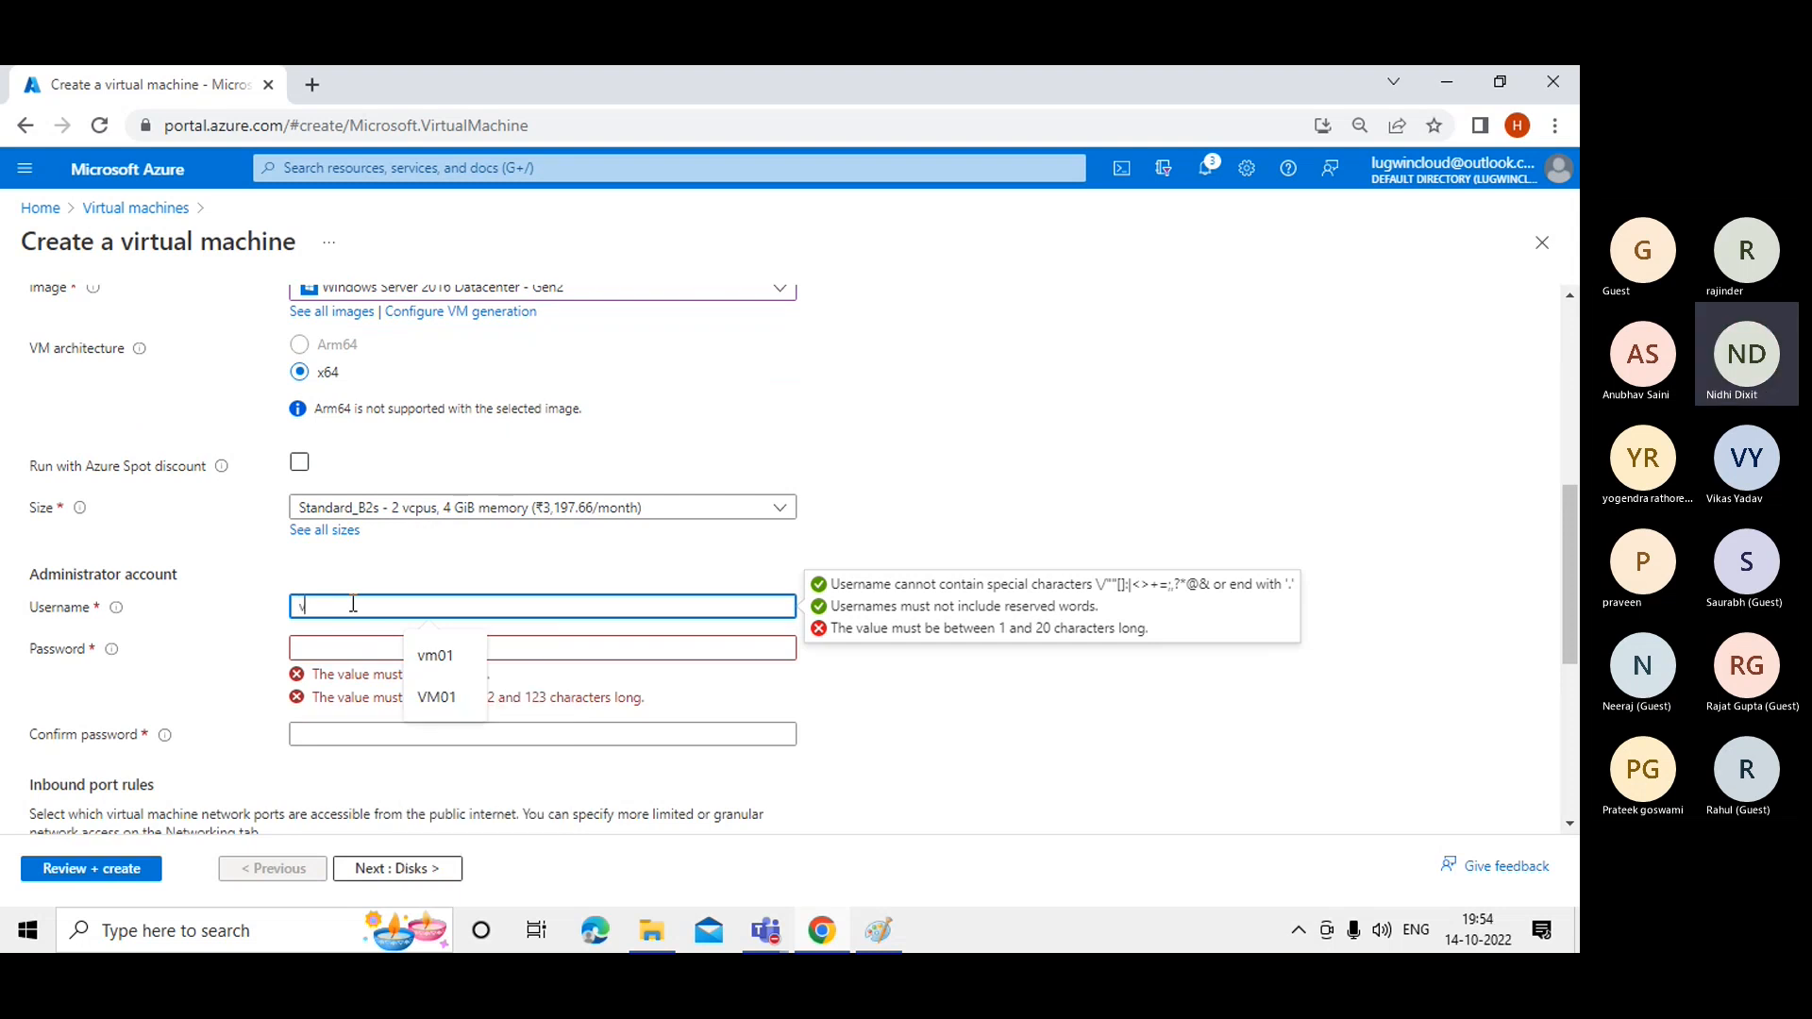
text(m01)
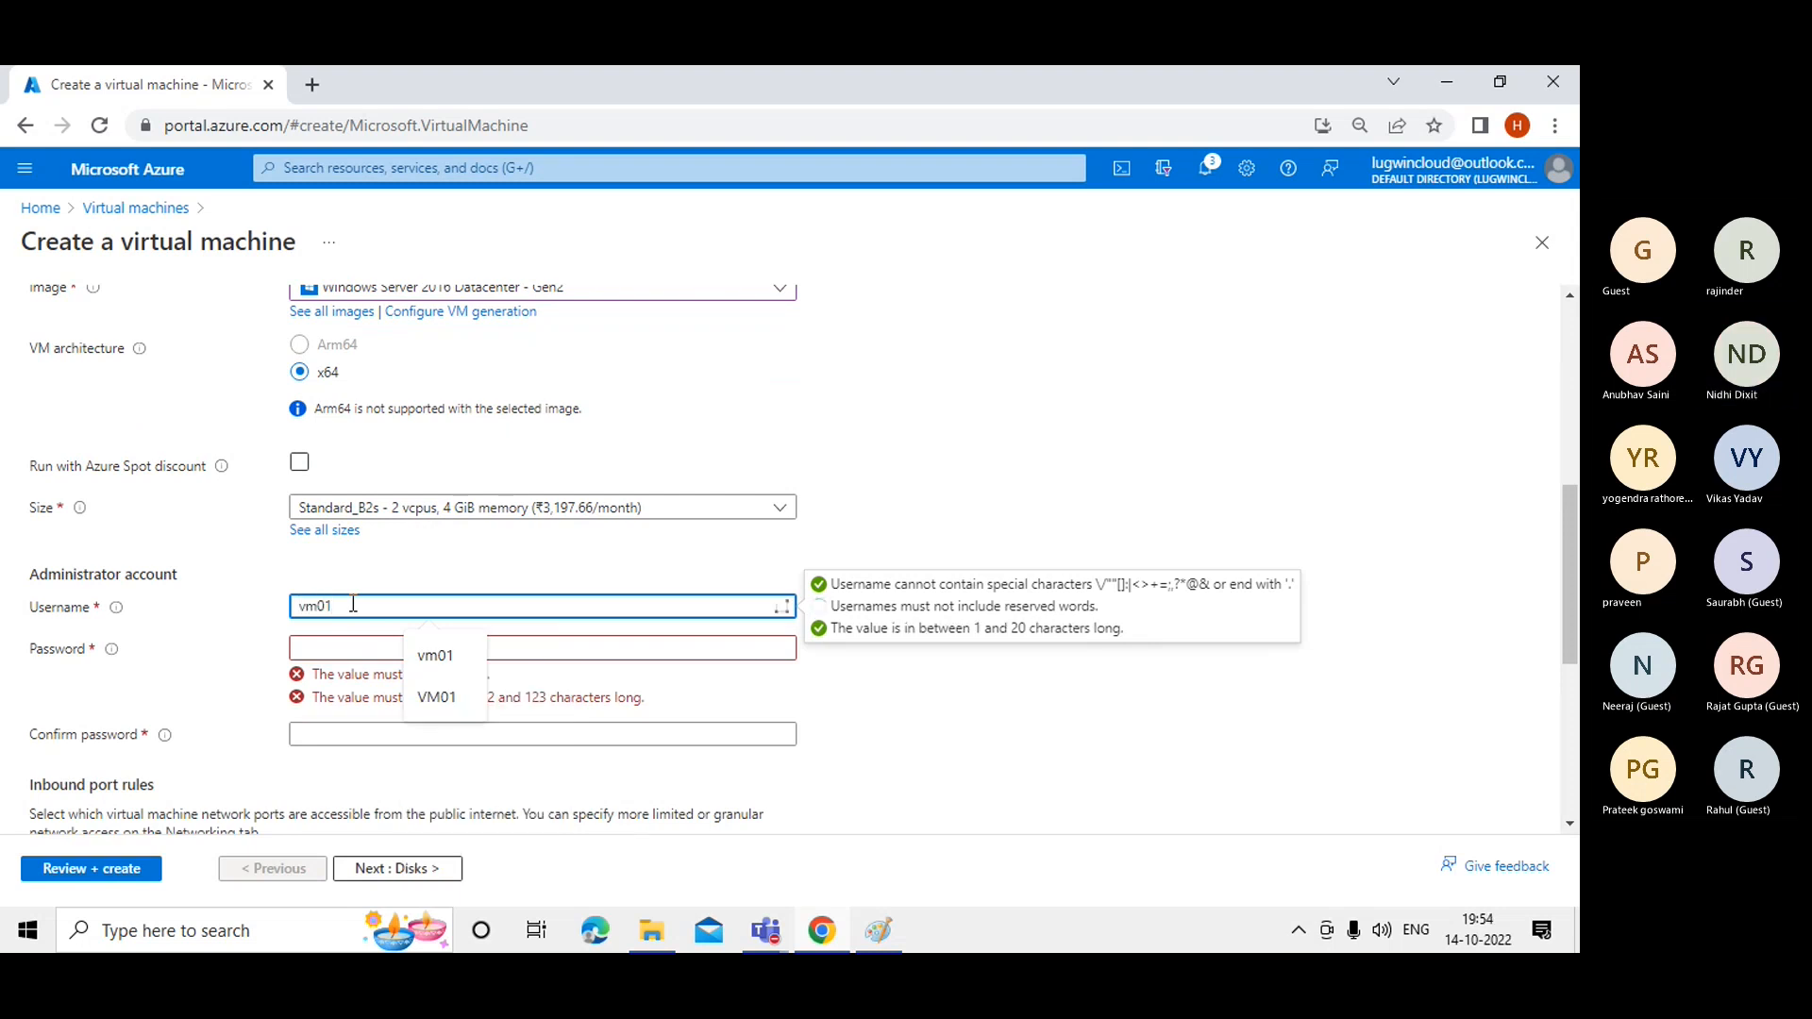
click(350, 651)
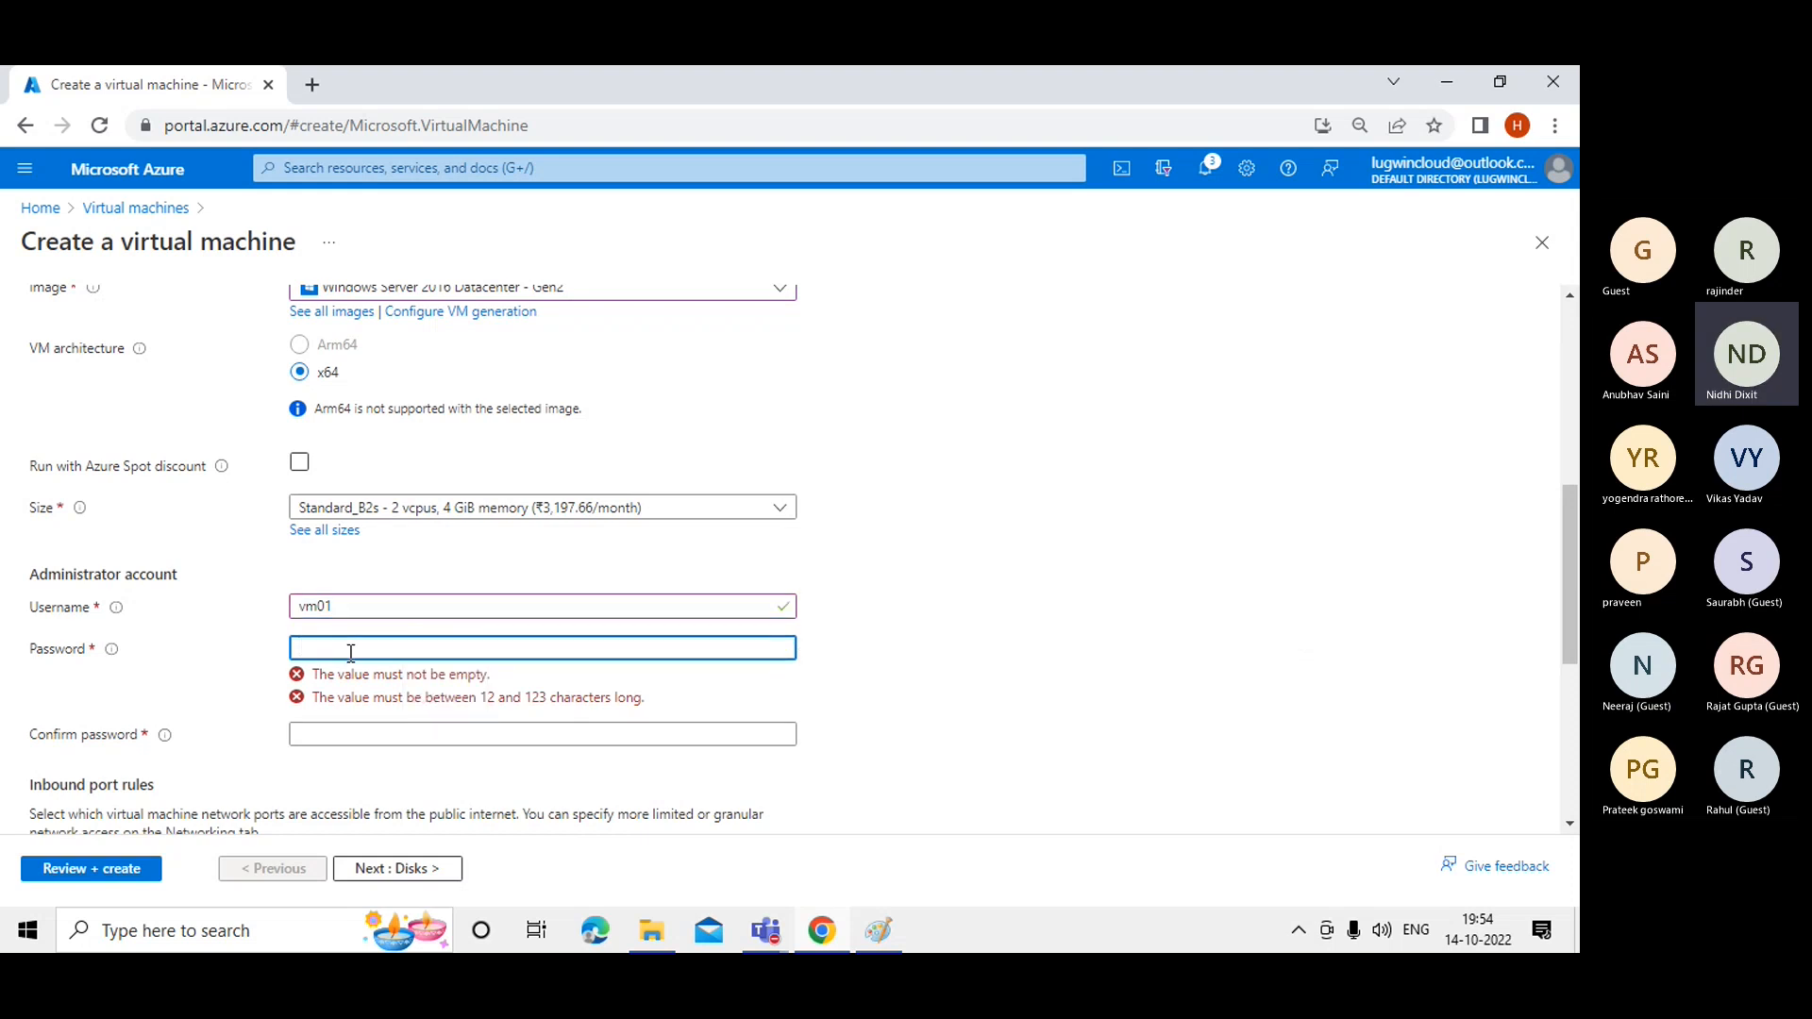
text(••••••)
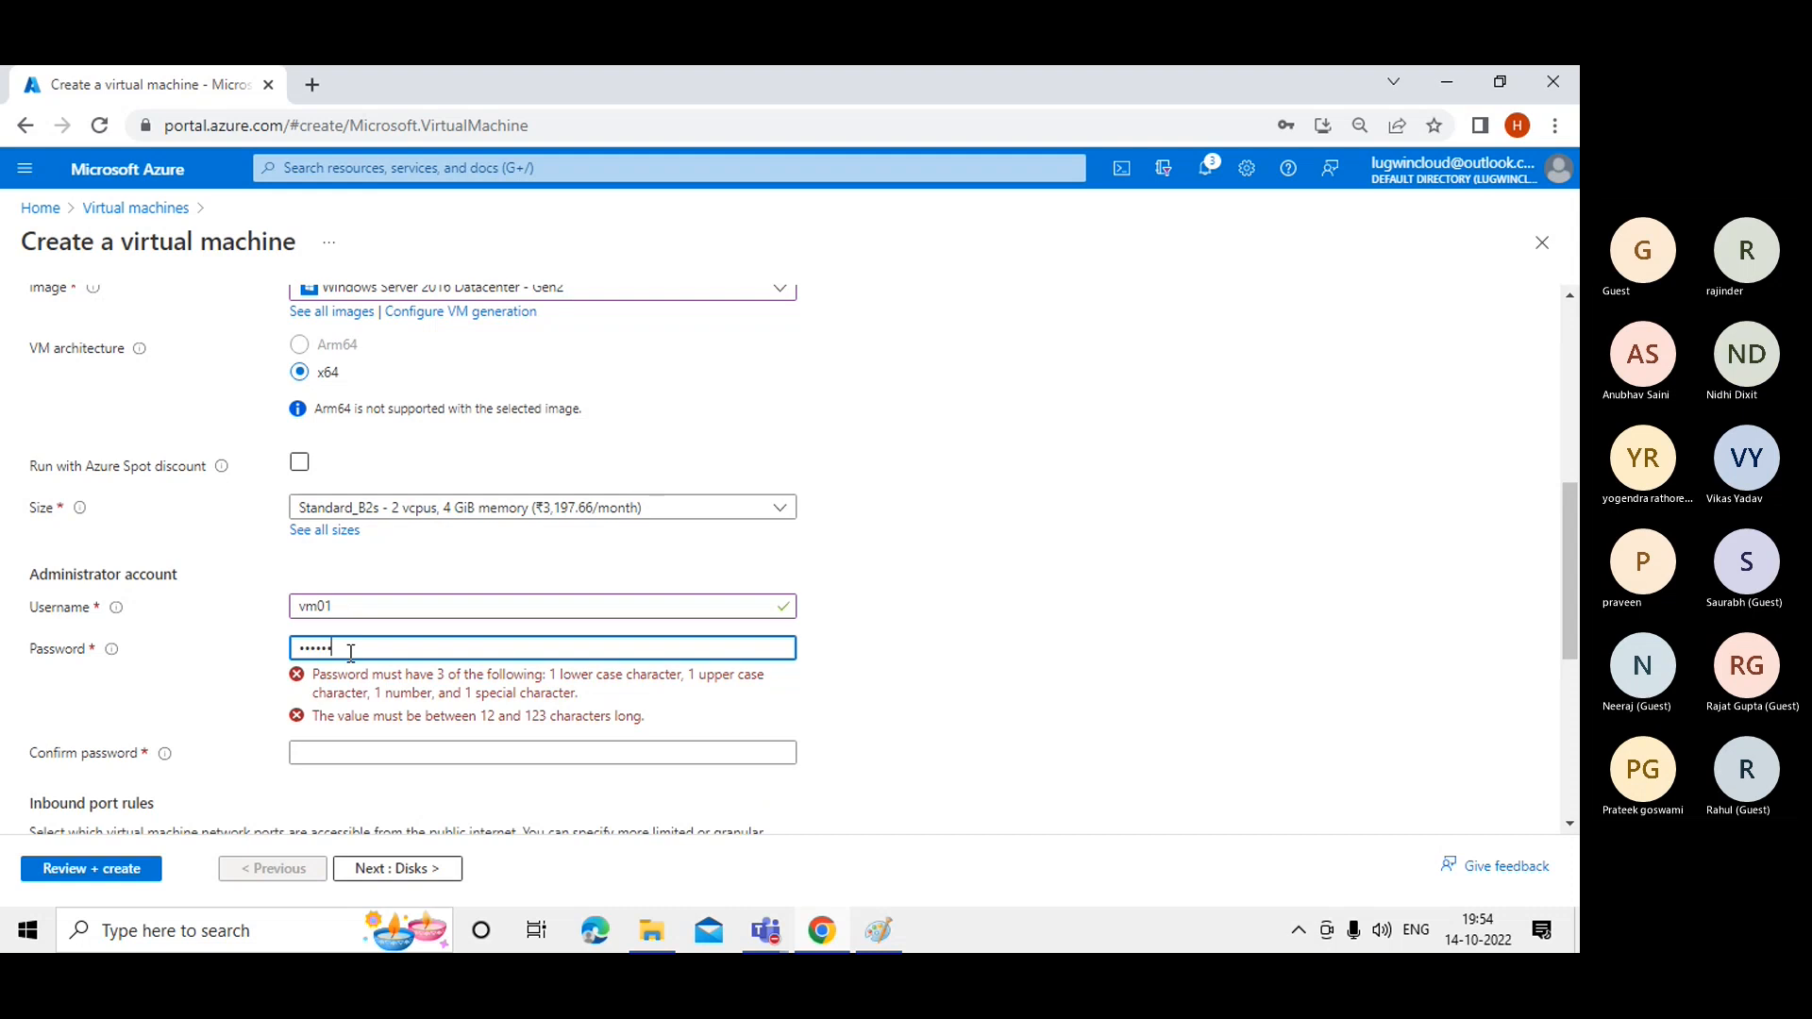
text(•••••)
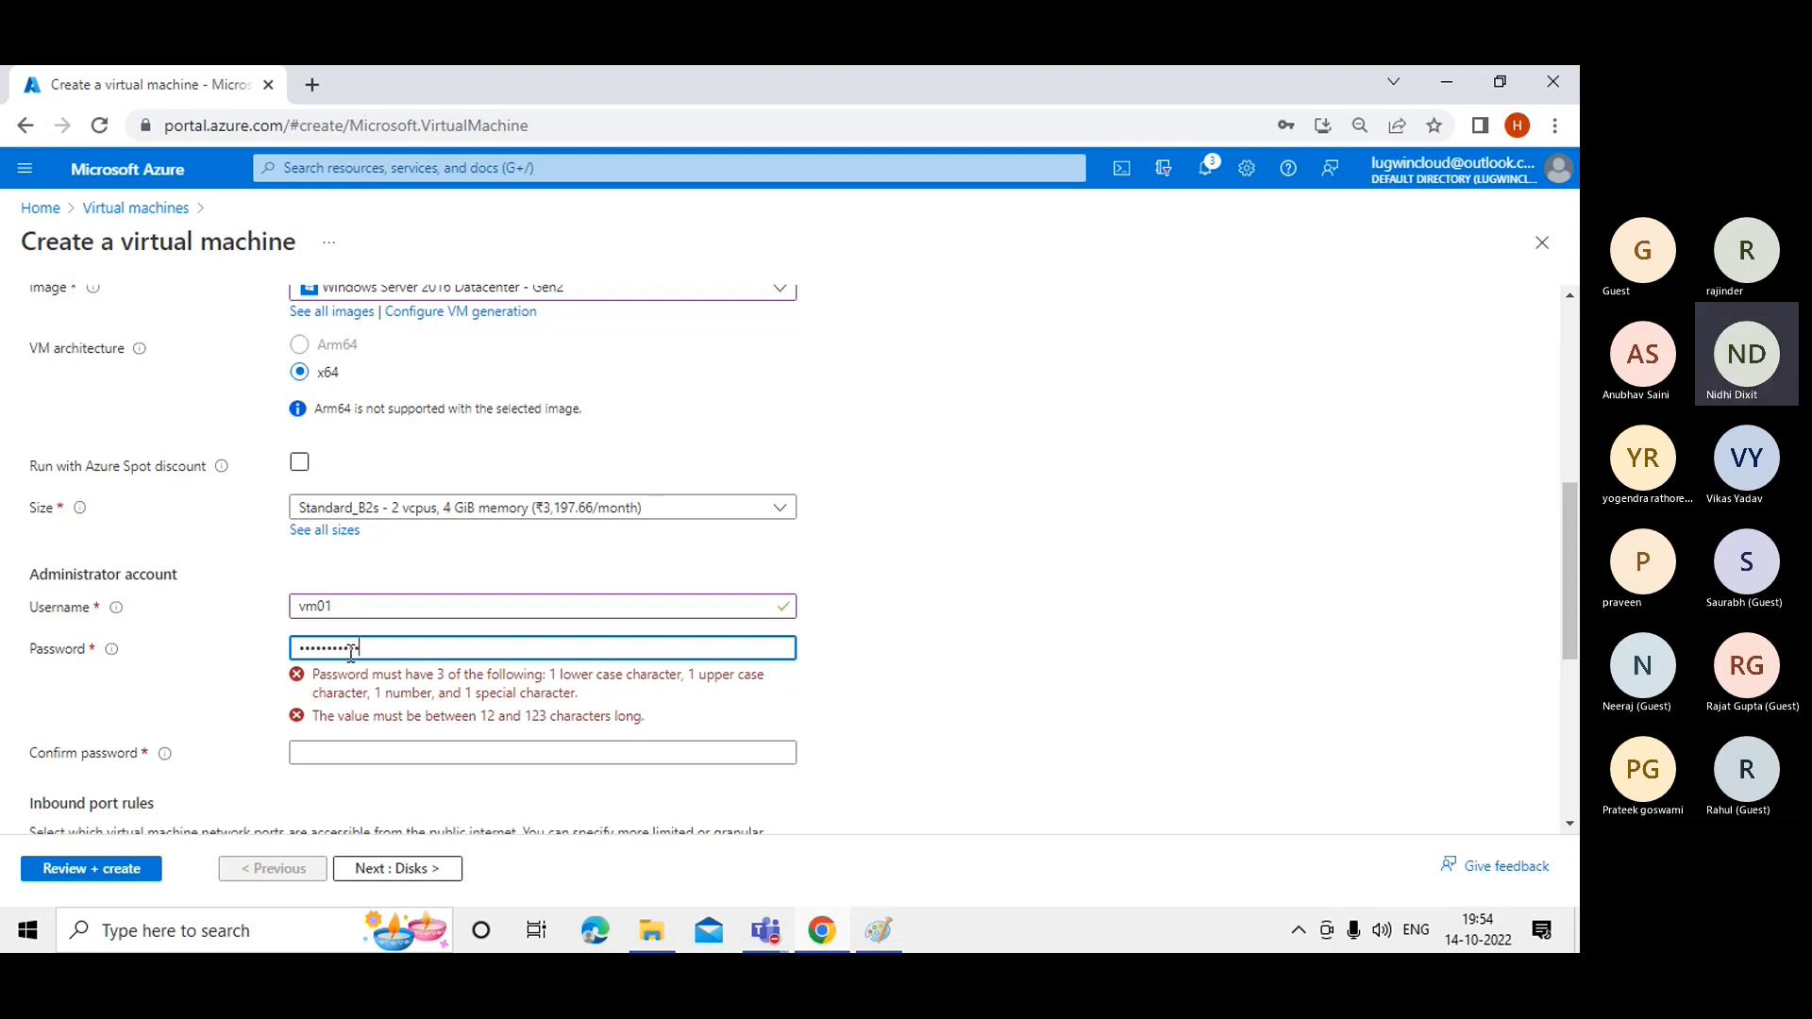
text(•)
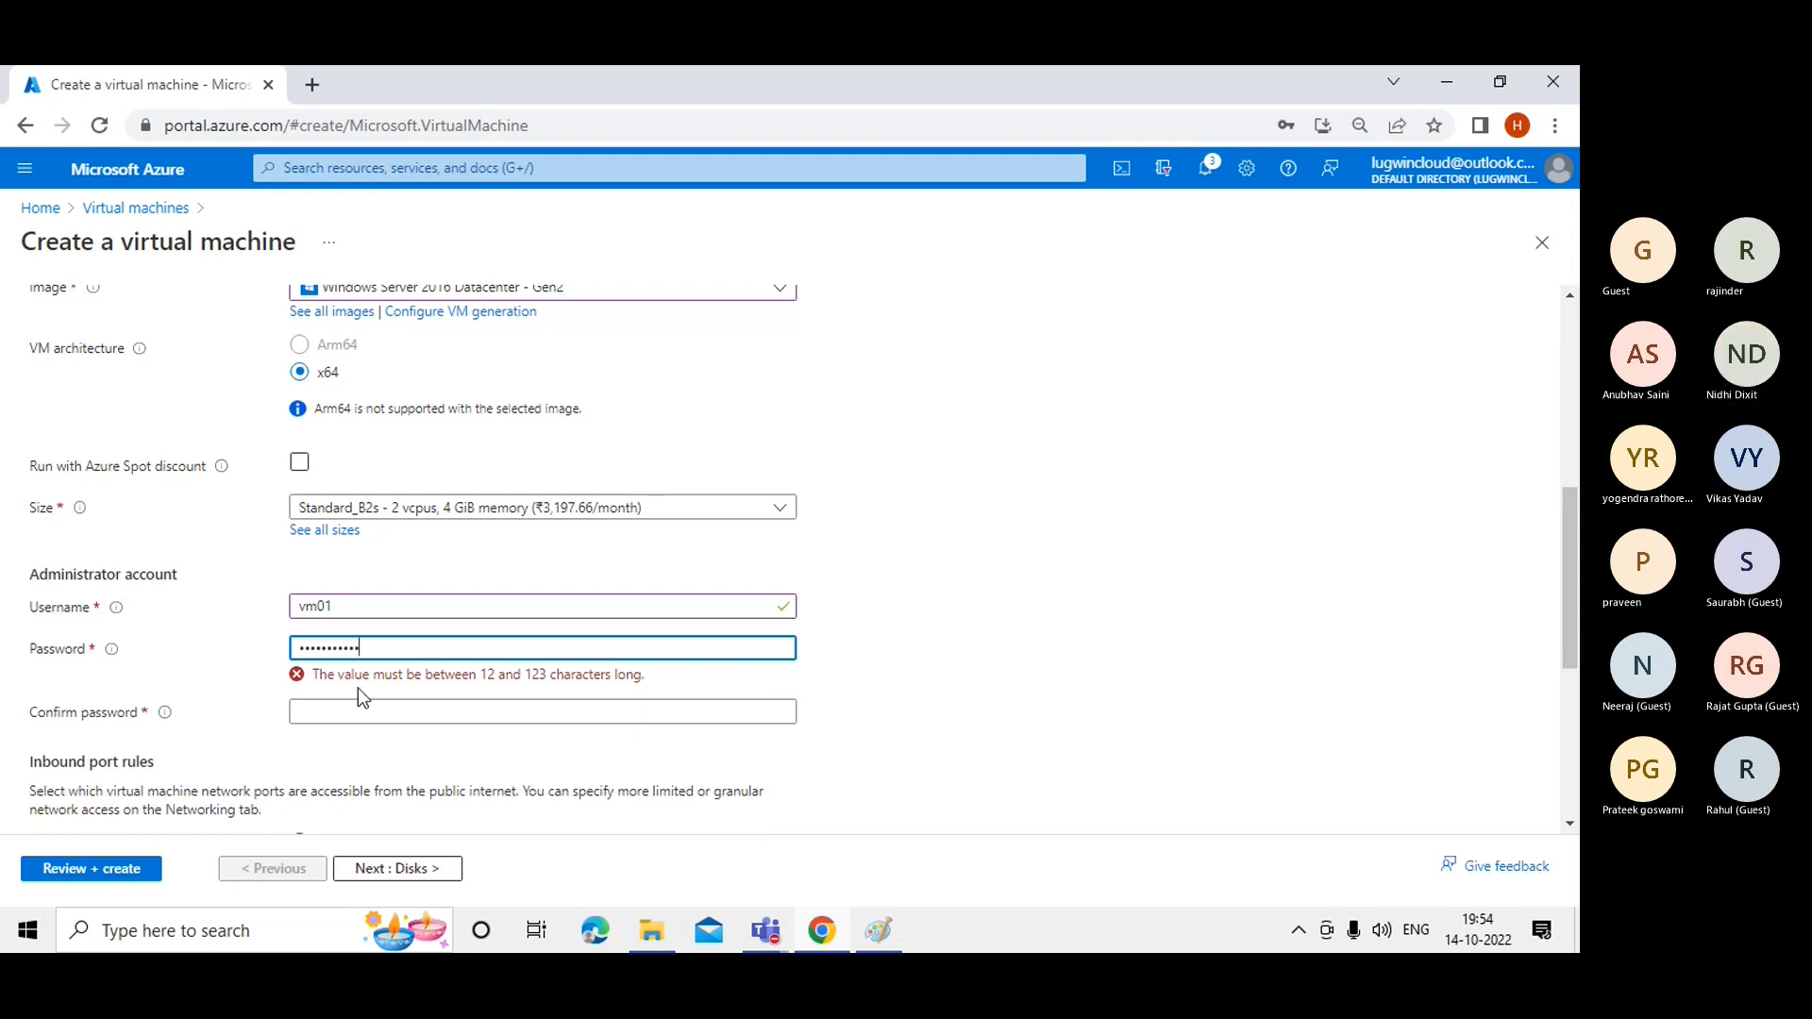
click(360, 688)
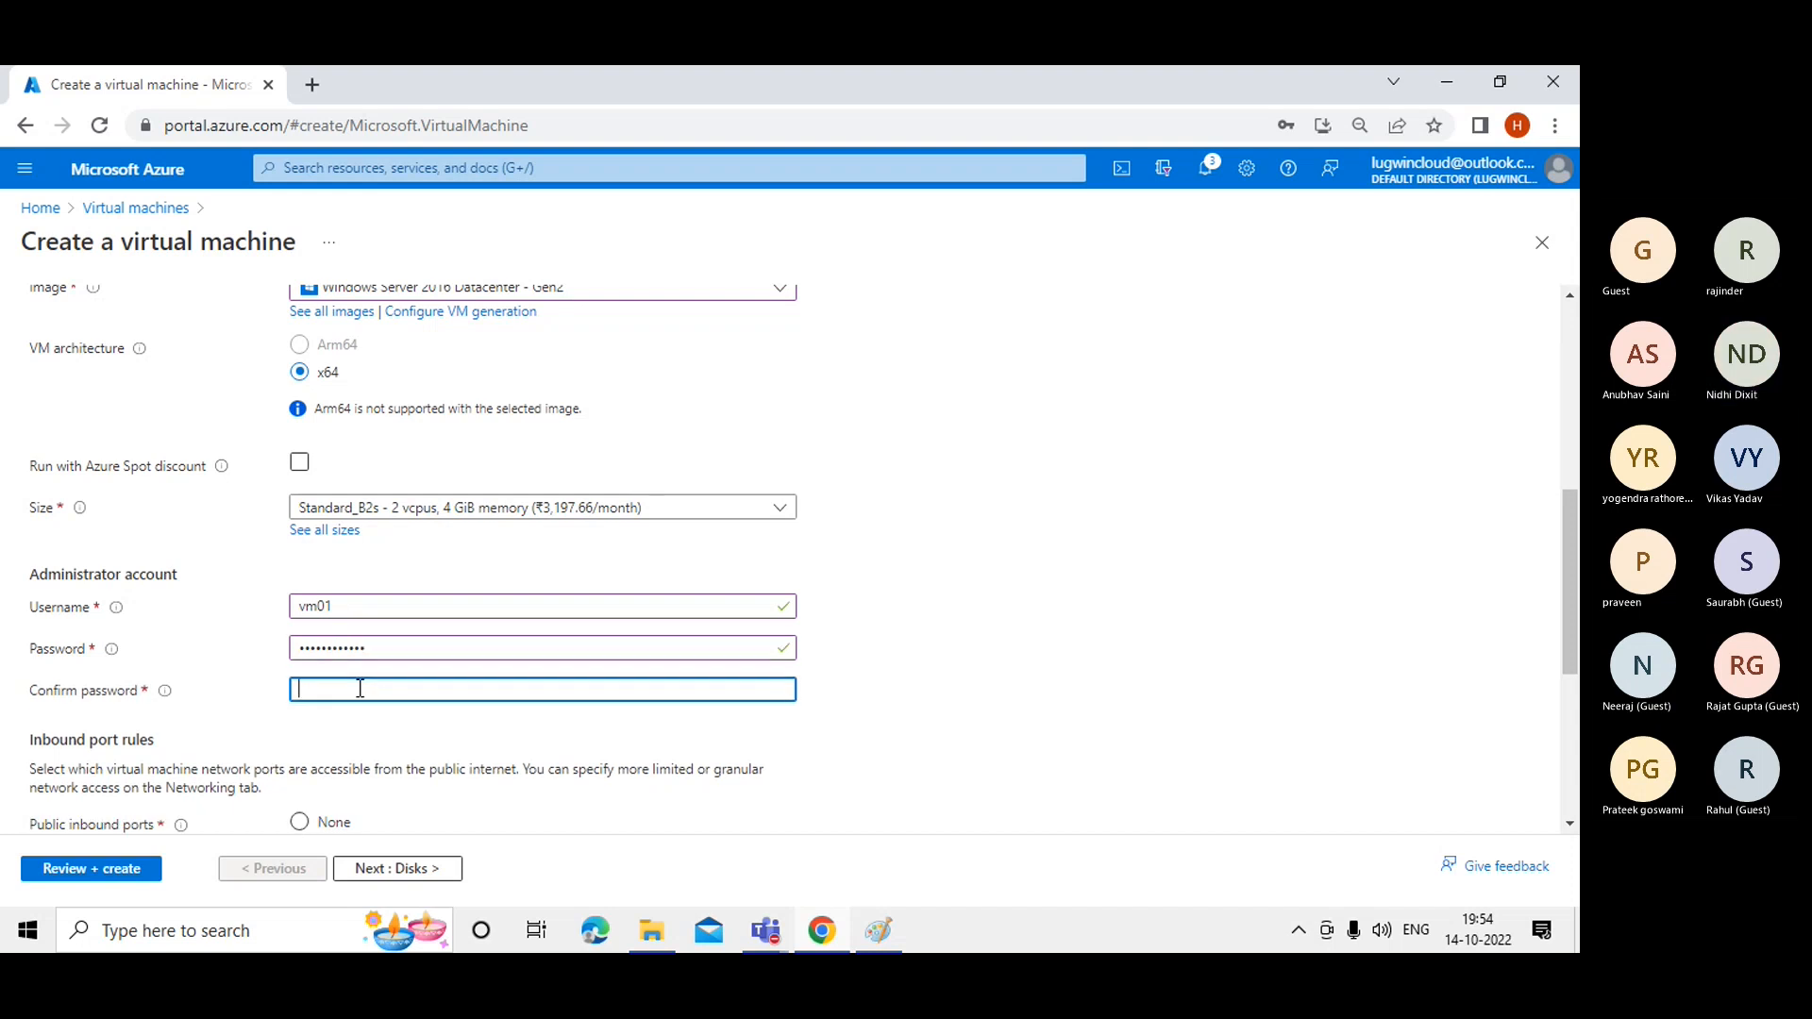
text(•••••)
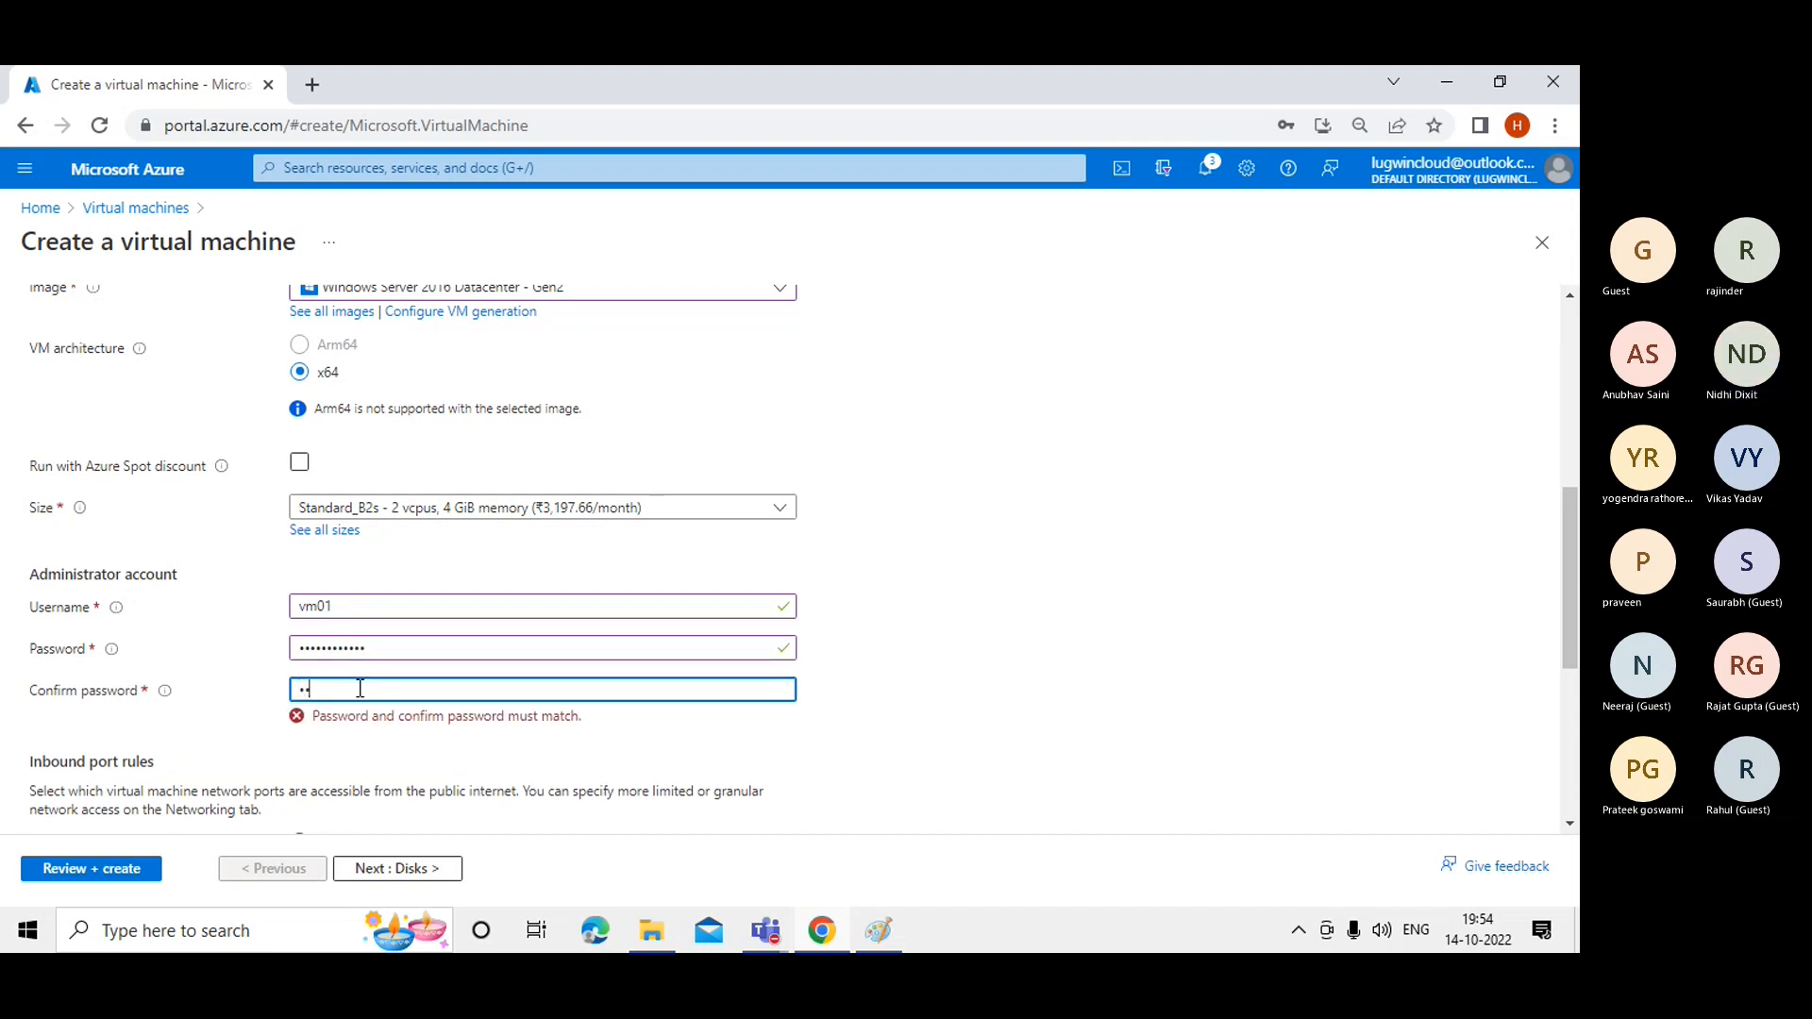
text(••••••)
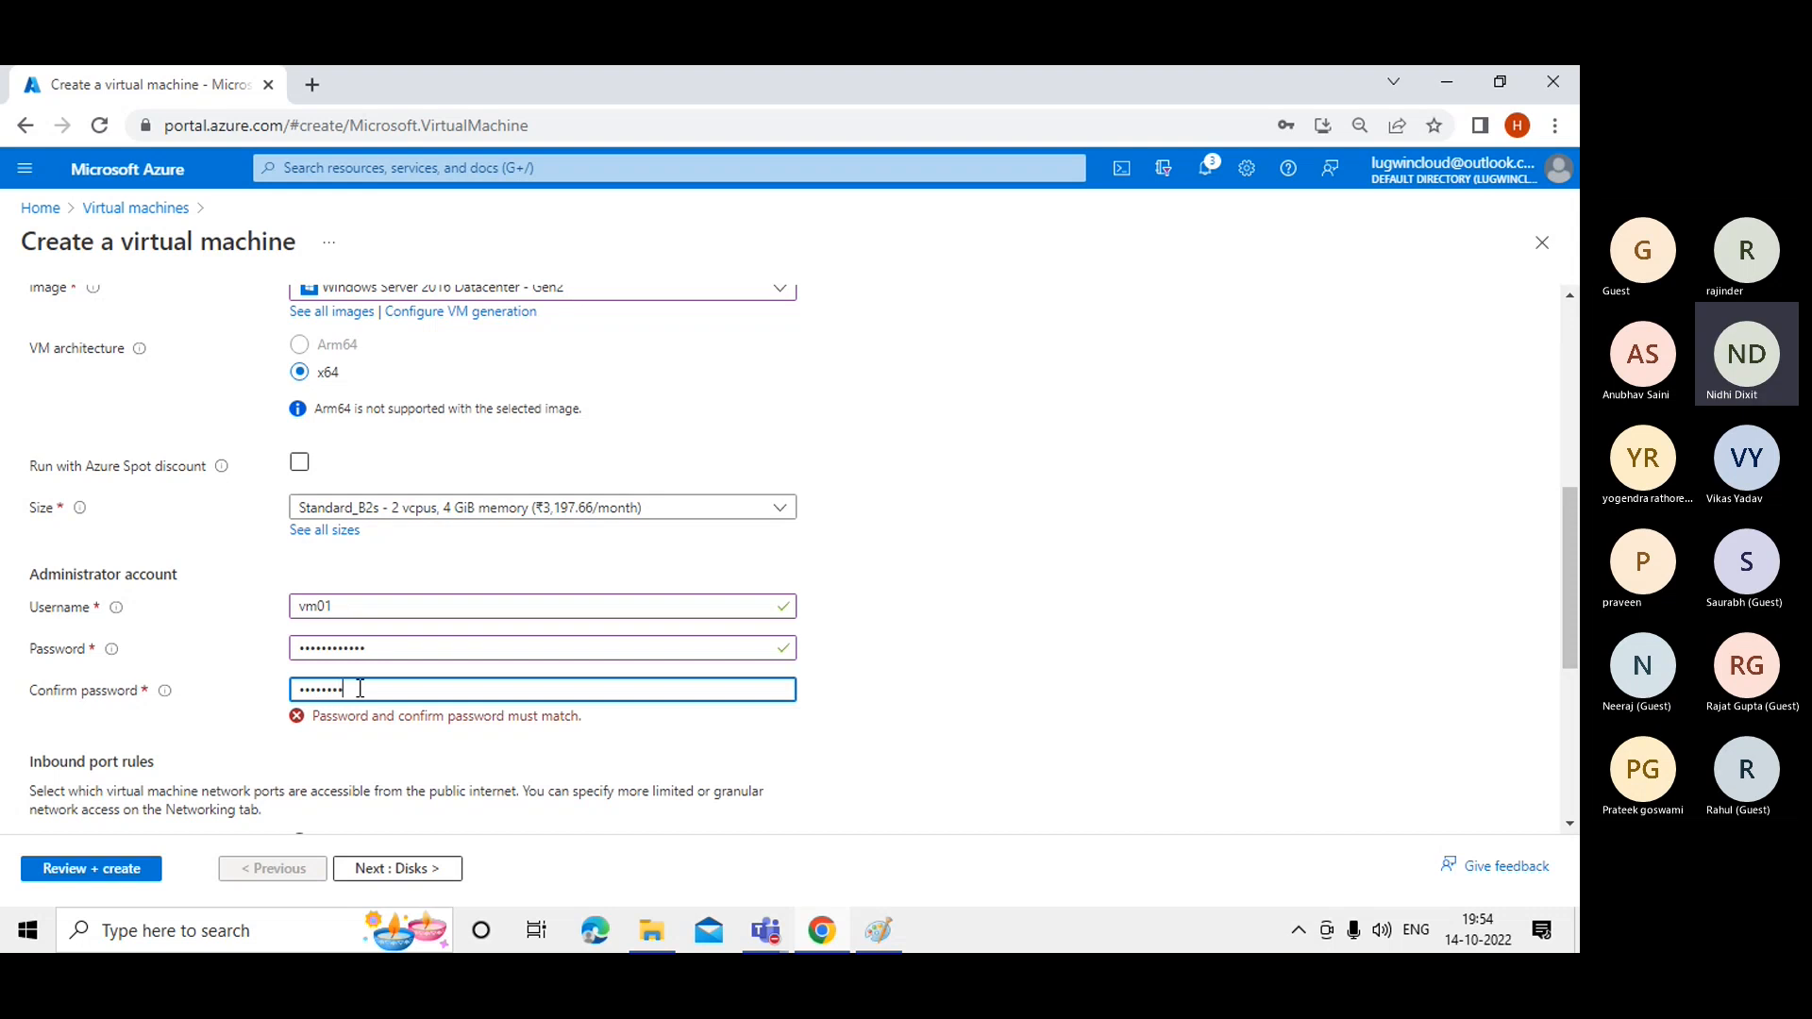
text(•)
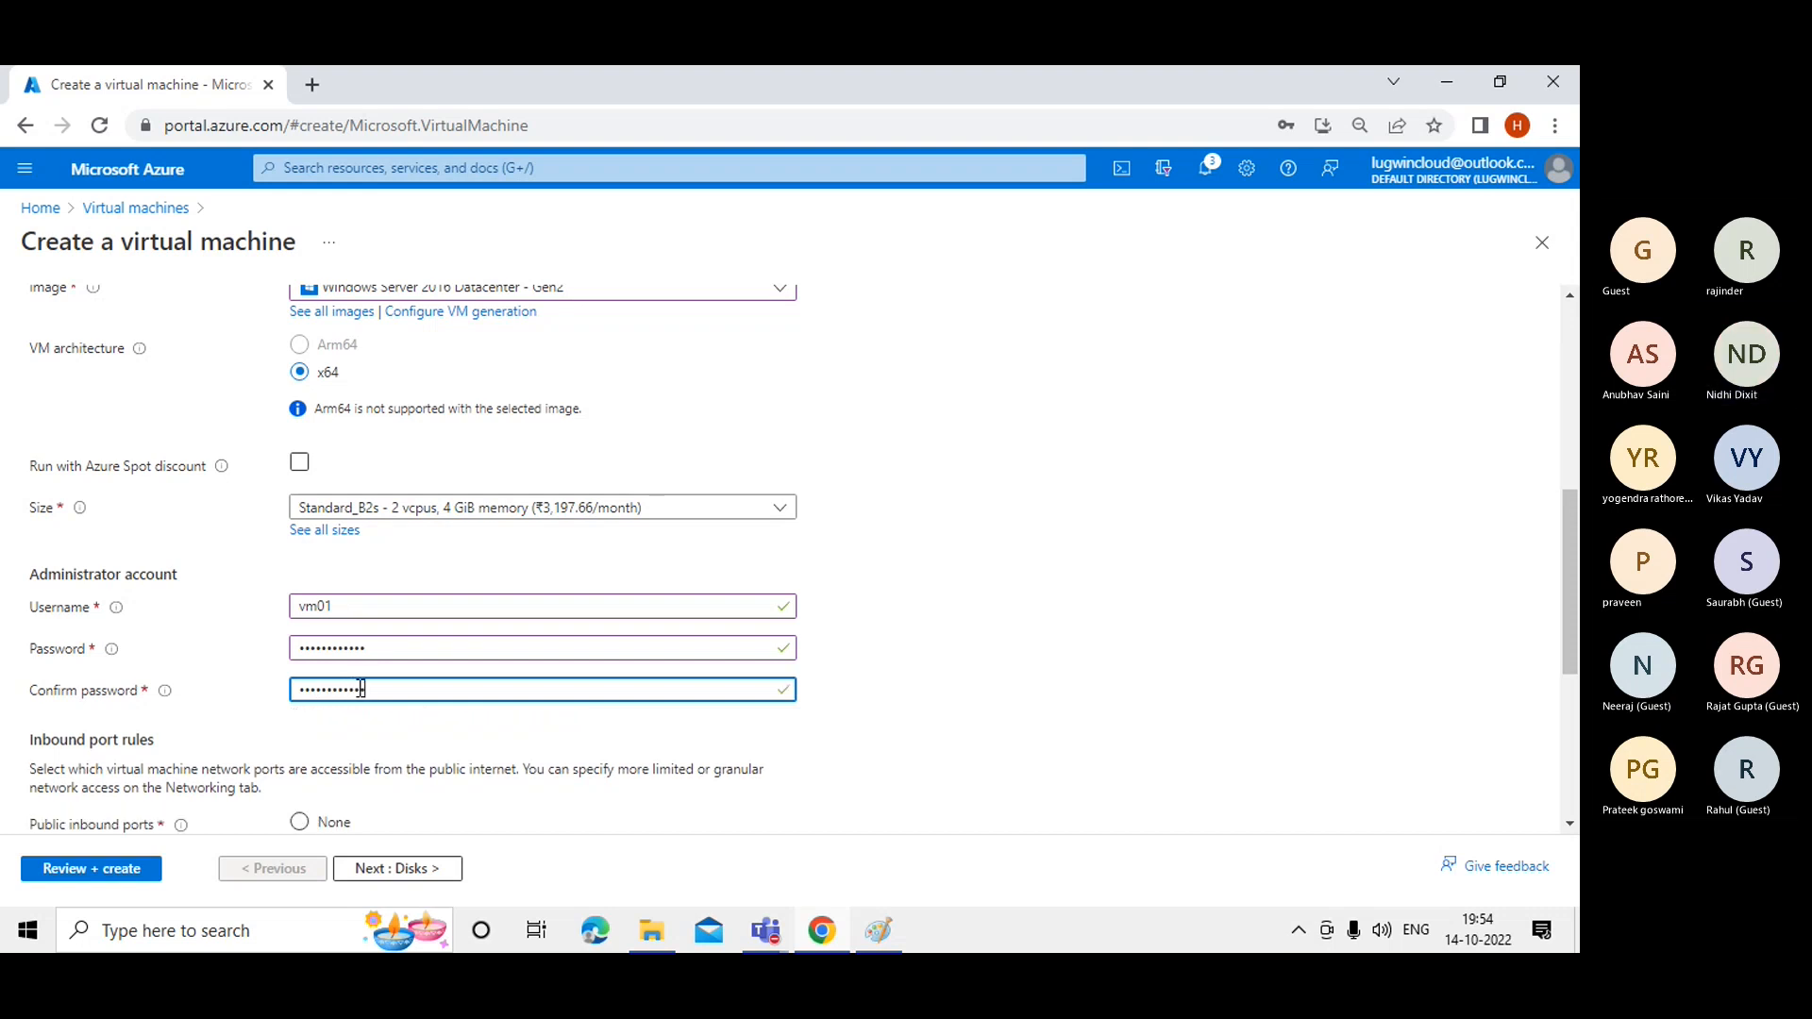
Set the virtual machine's OS disk type to locally-redundant Standard SSD
scroll(1570, 661, down, 1)
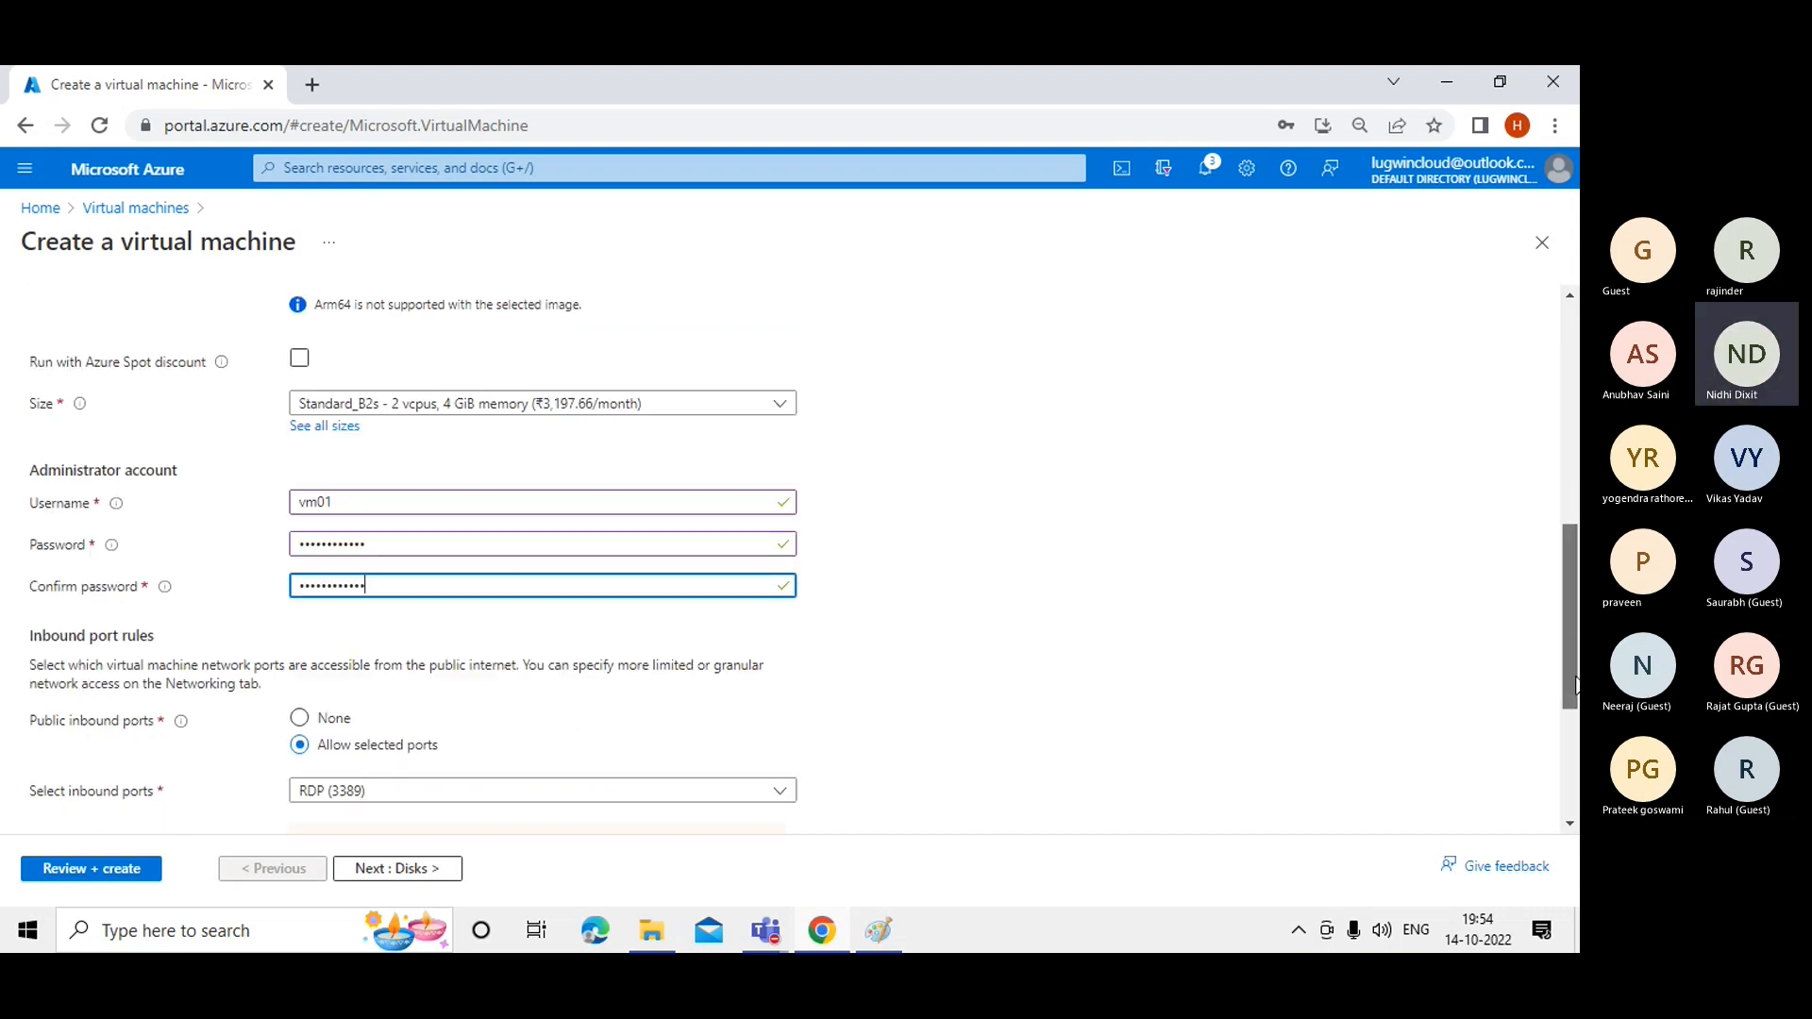
drag(1575, 683, 1548, 441)
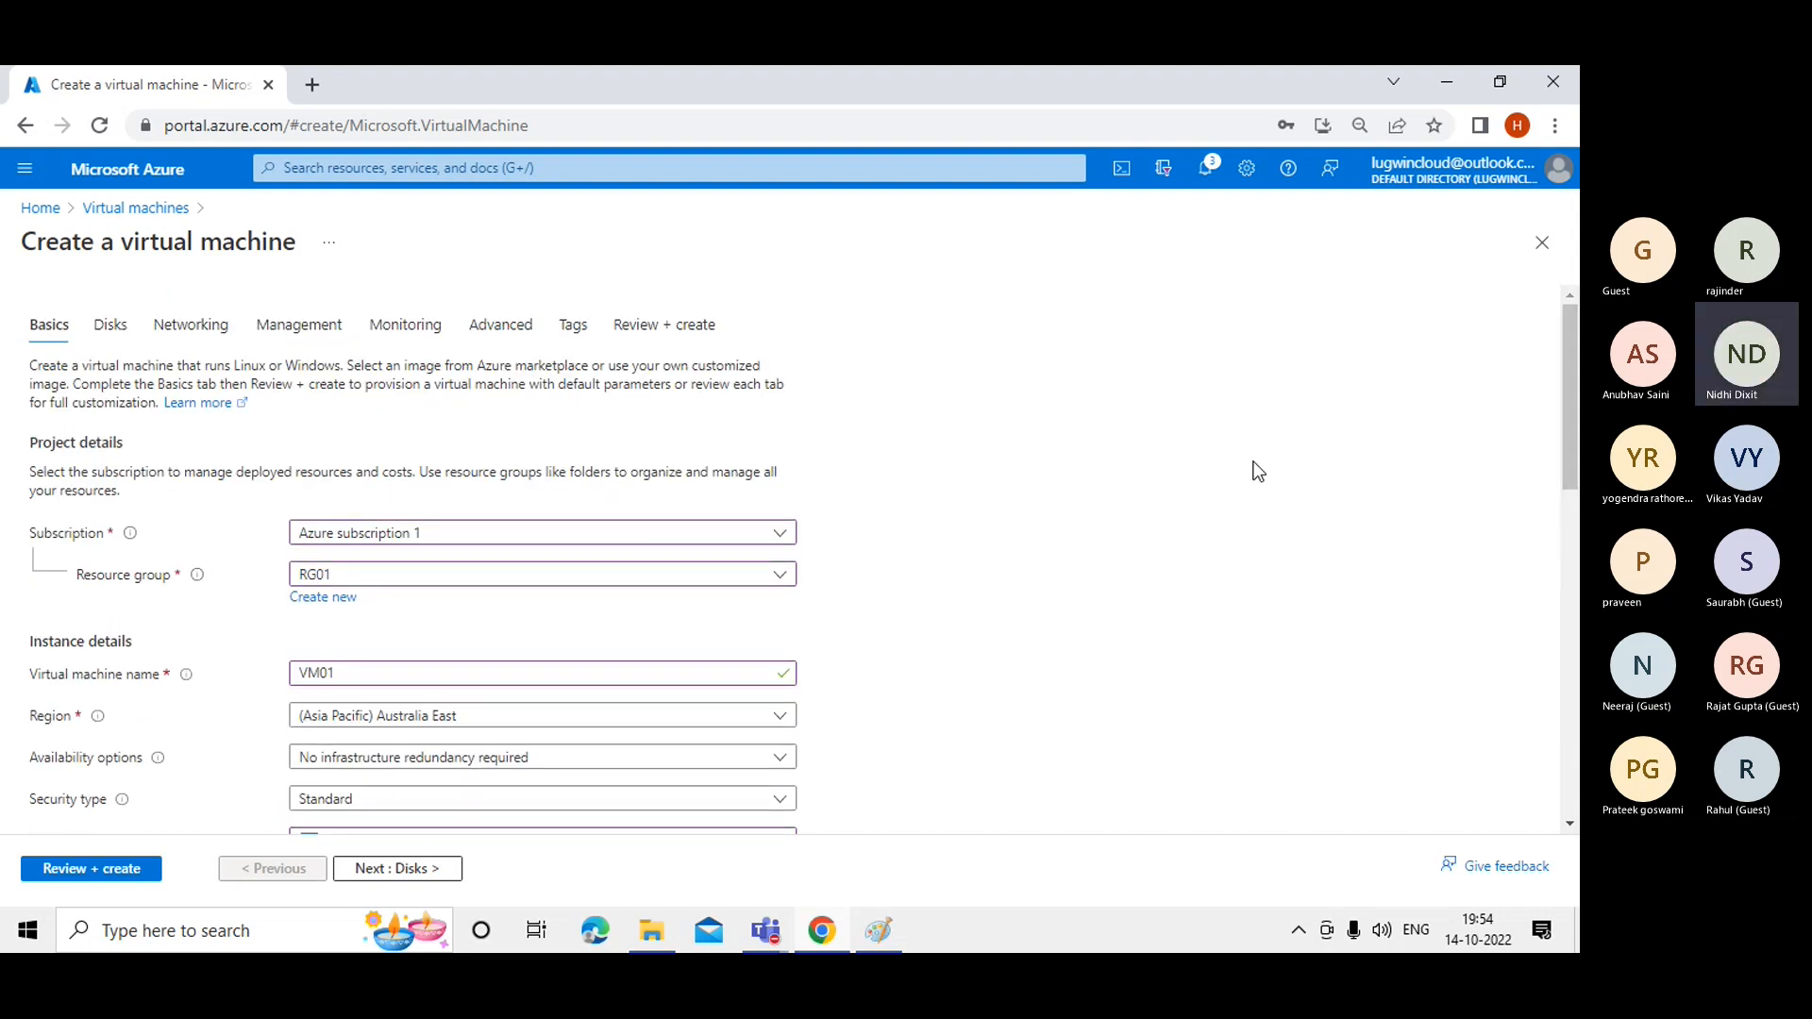
click(113, 325)
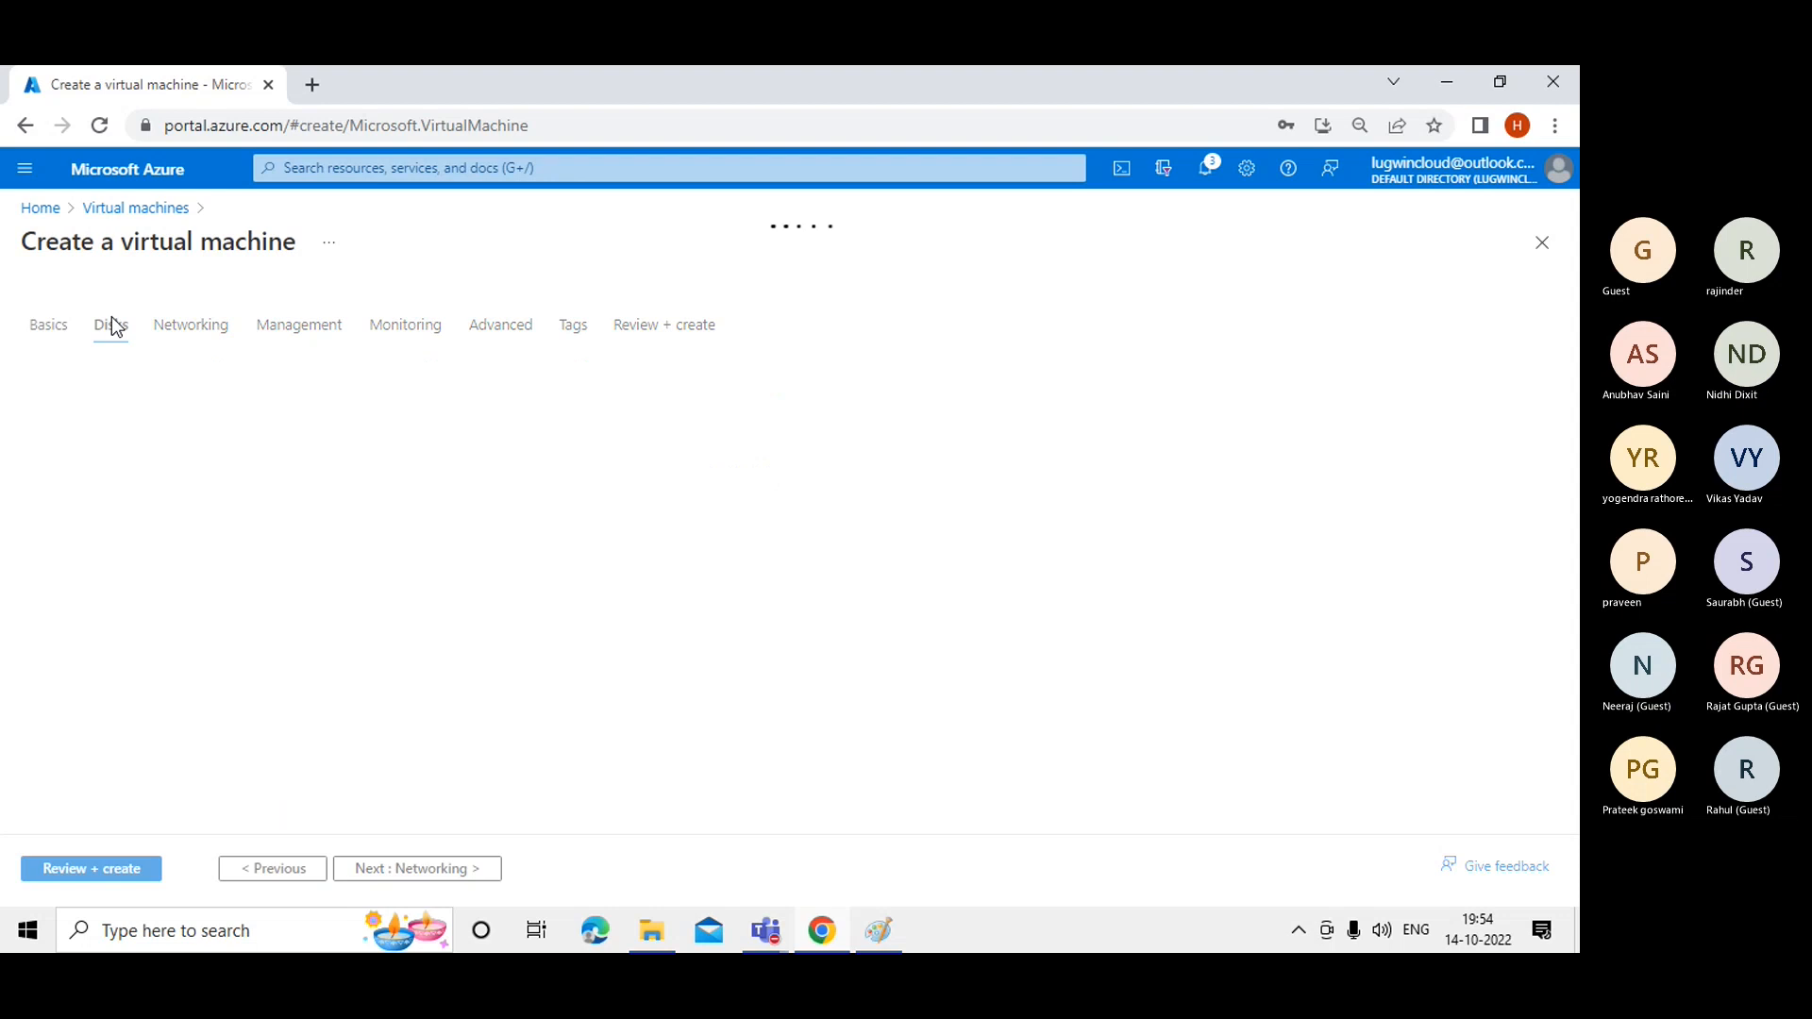
click(380, 457)
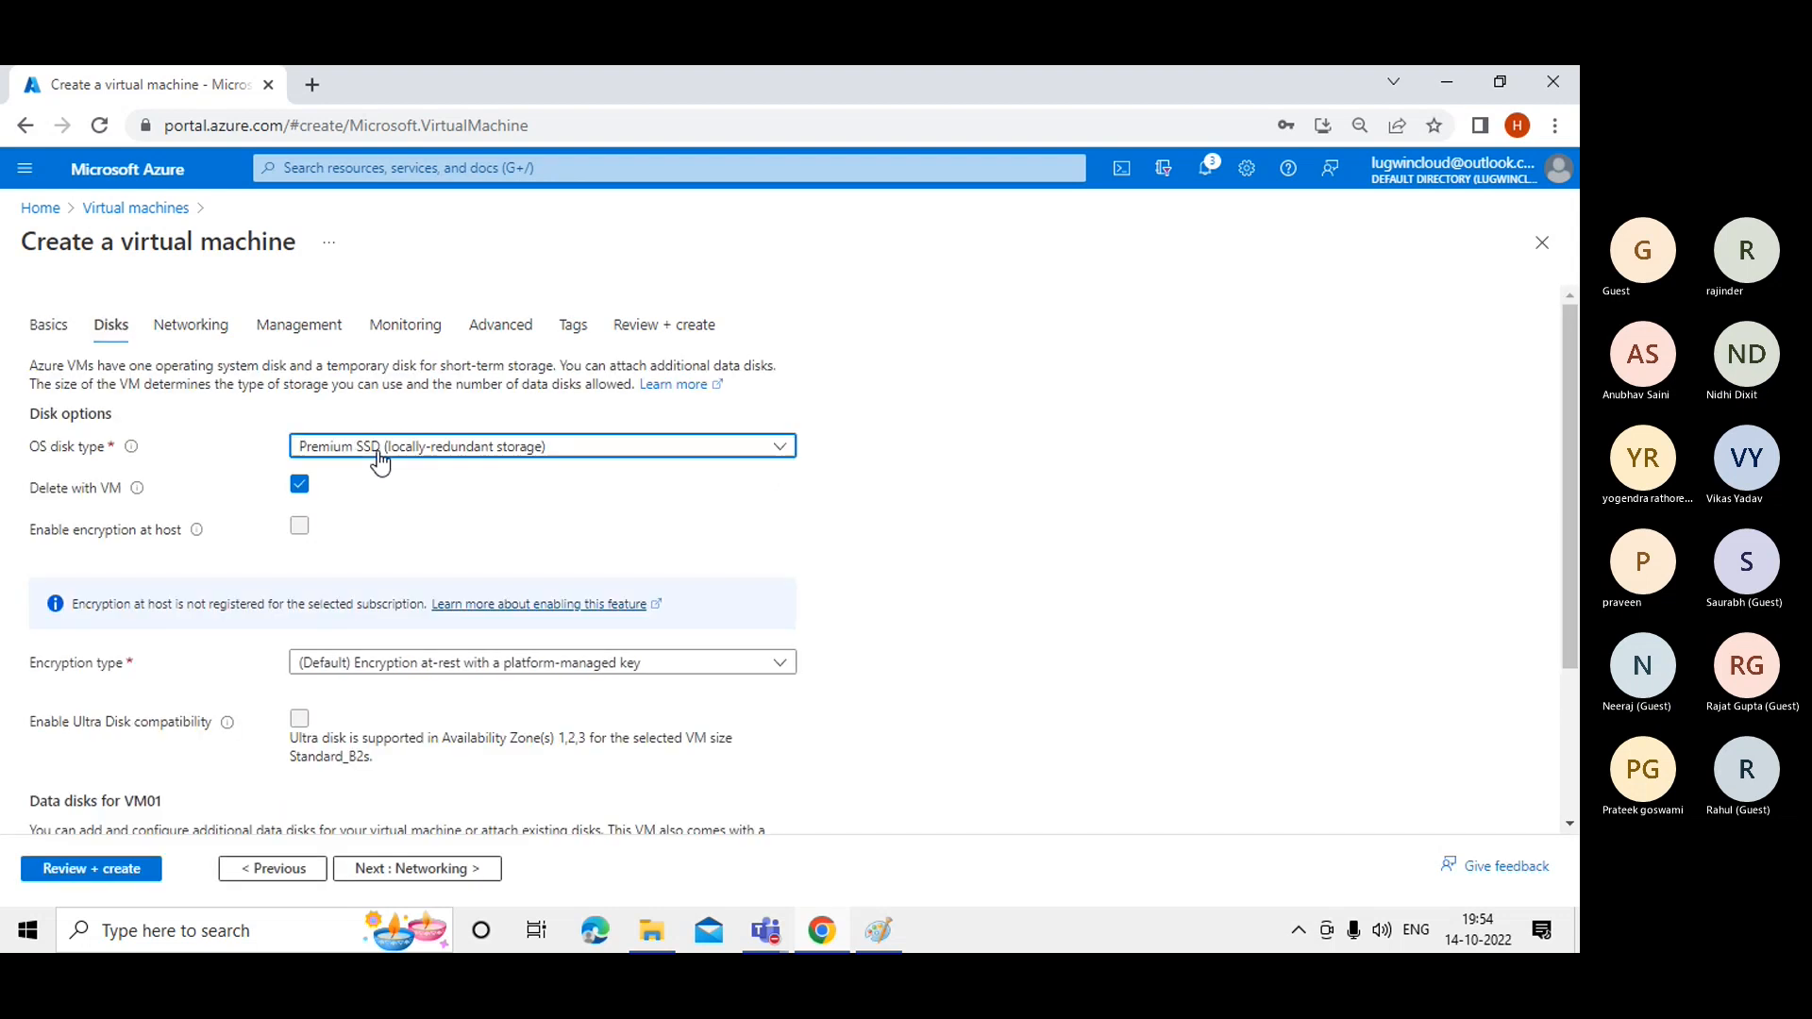
click(381, 457)
click(380, 456)
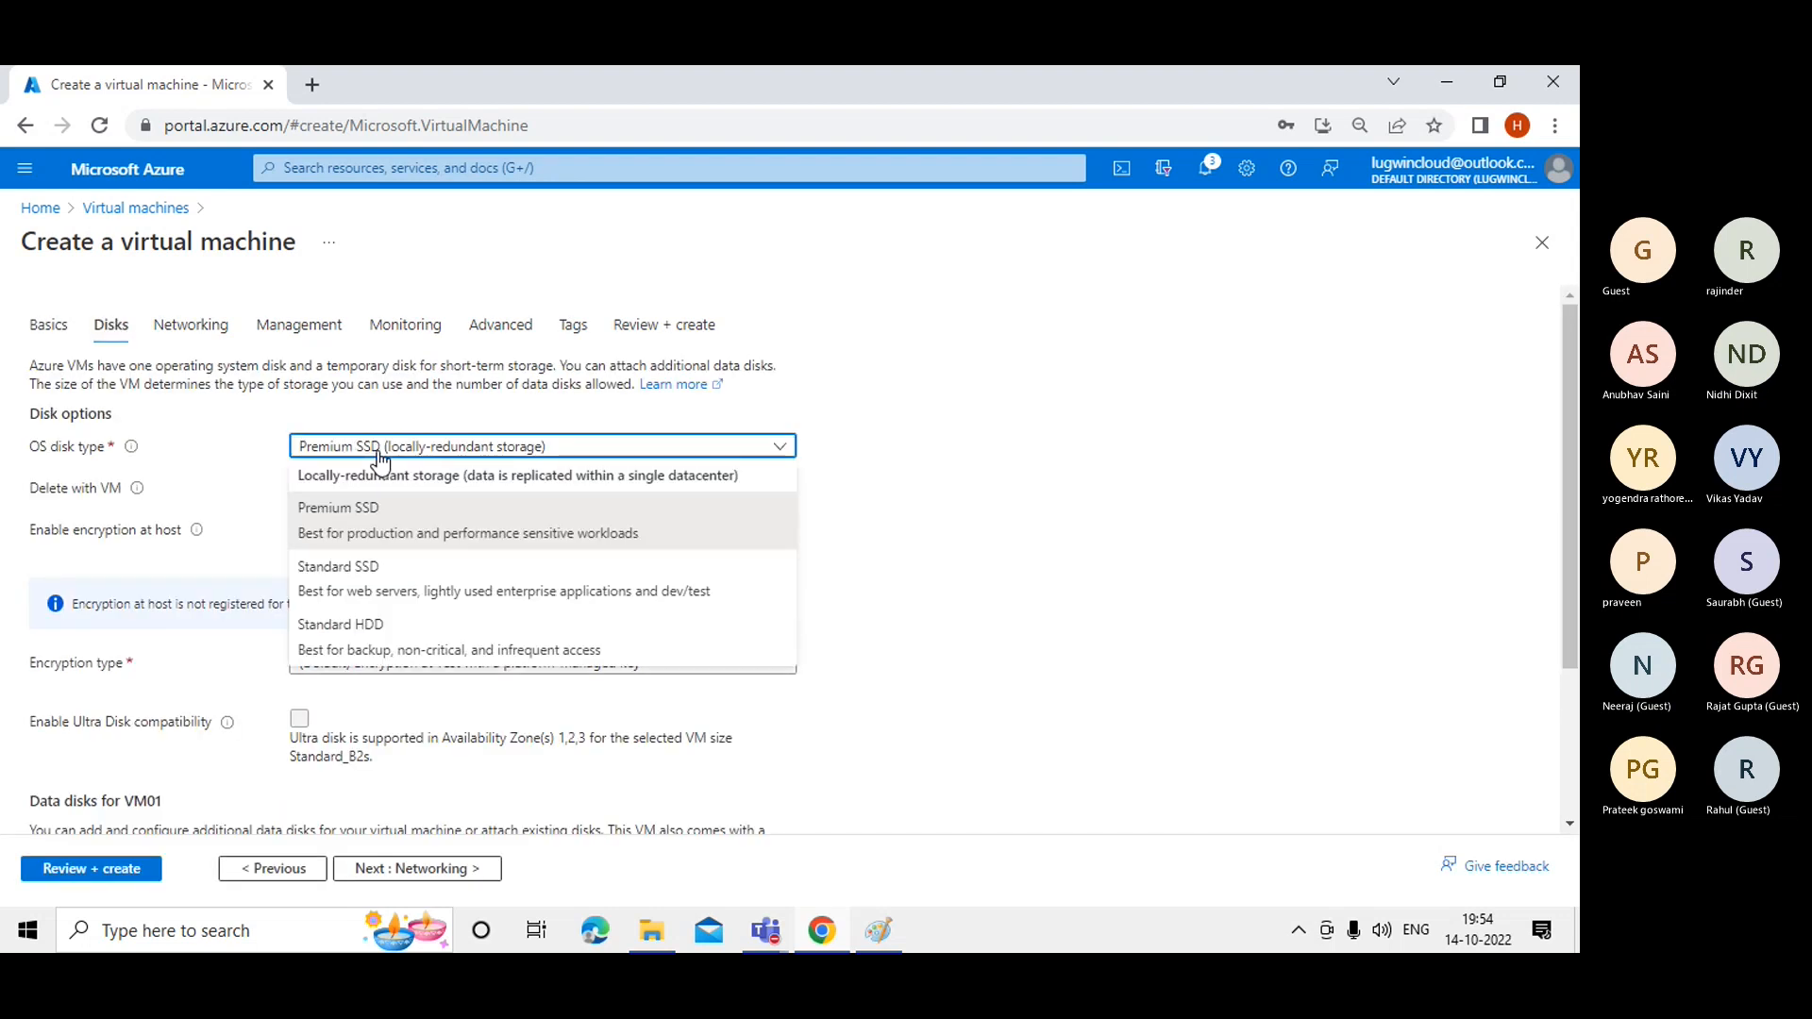
click(372, 564)
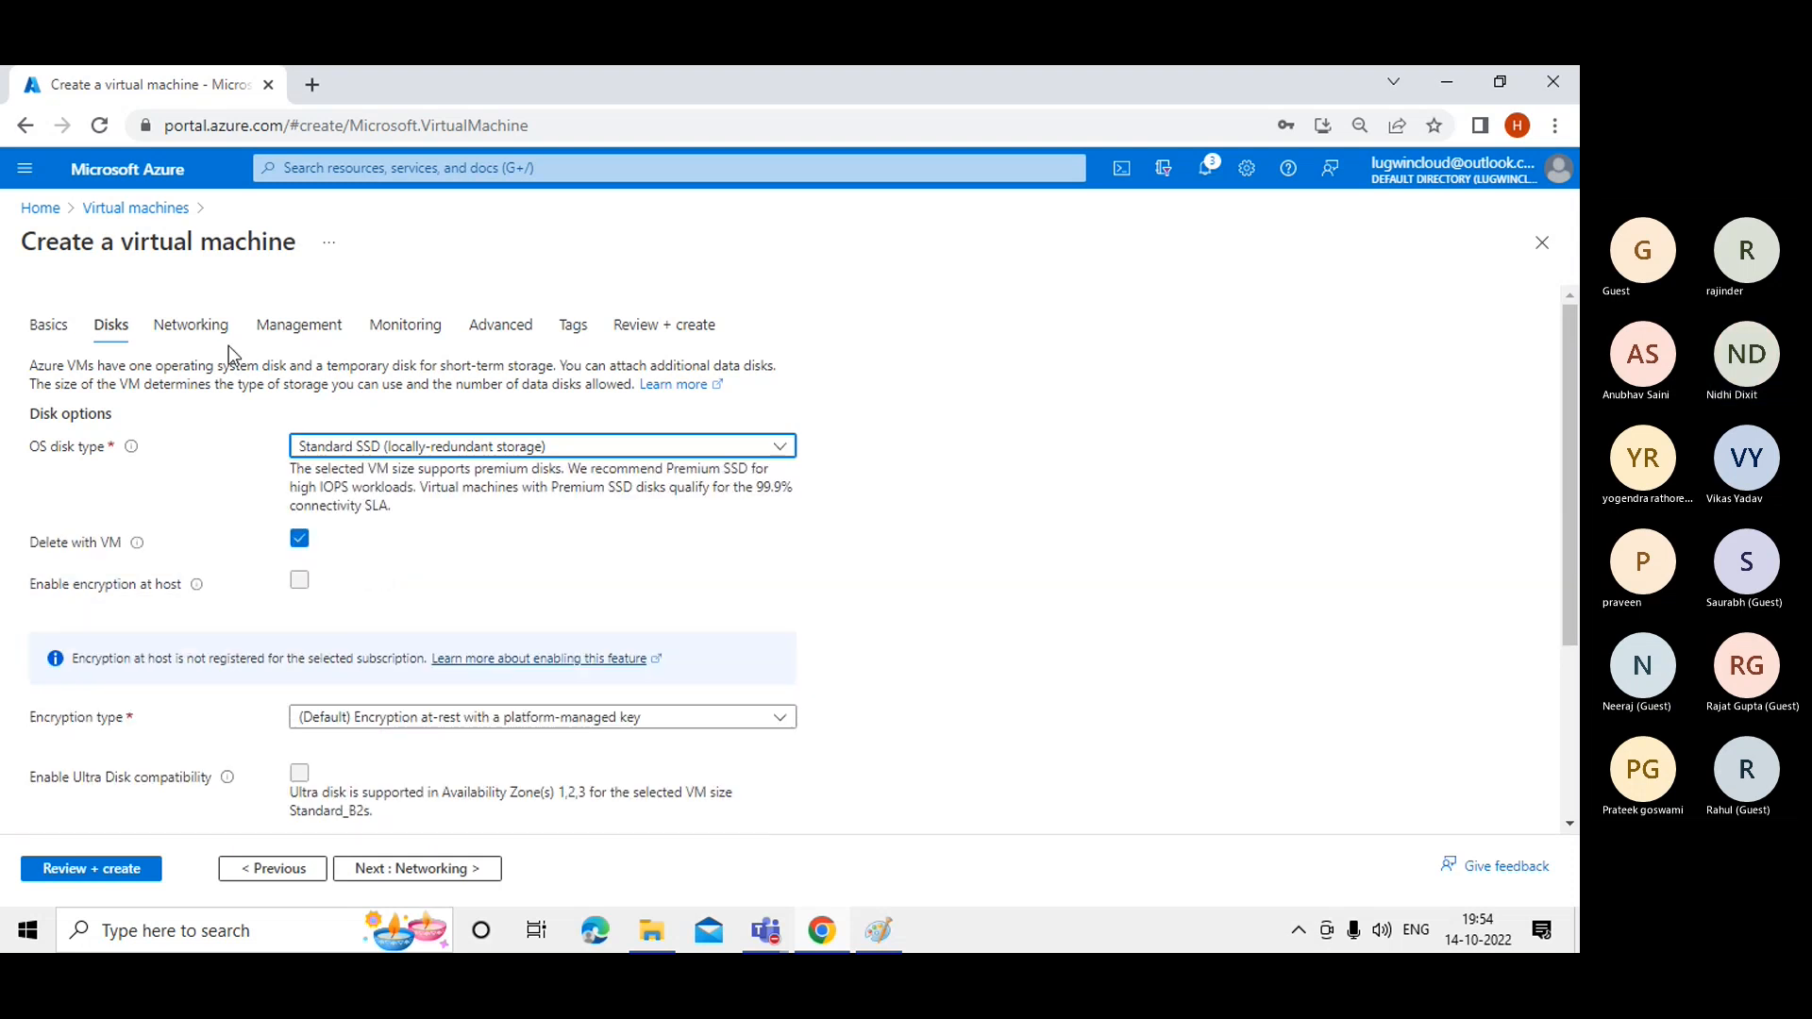
Keep VNET01 as the virtual machine's virtual network, and review and create the virtual machine
click(208, 330)
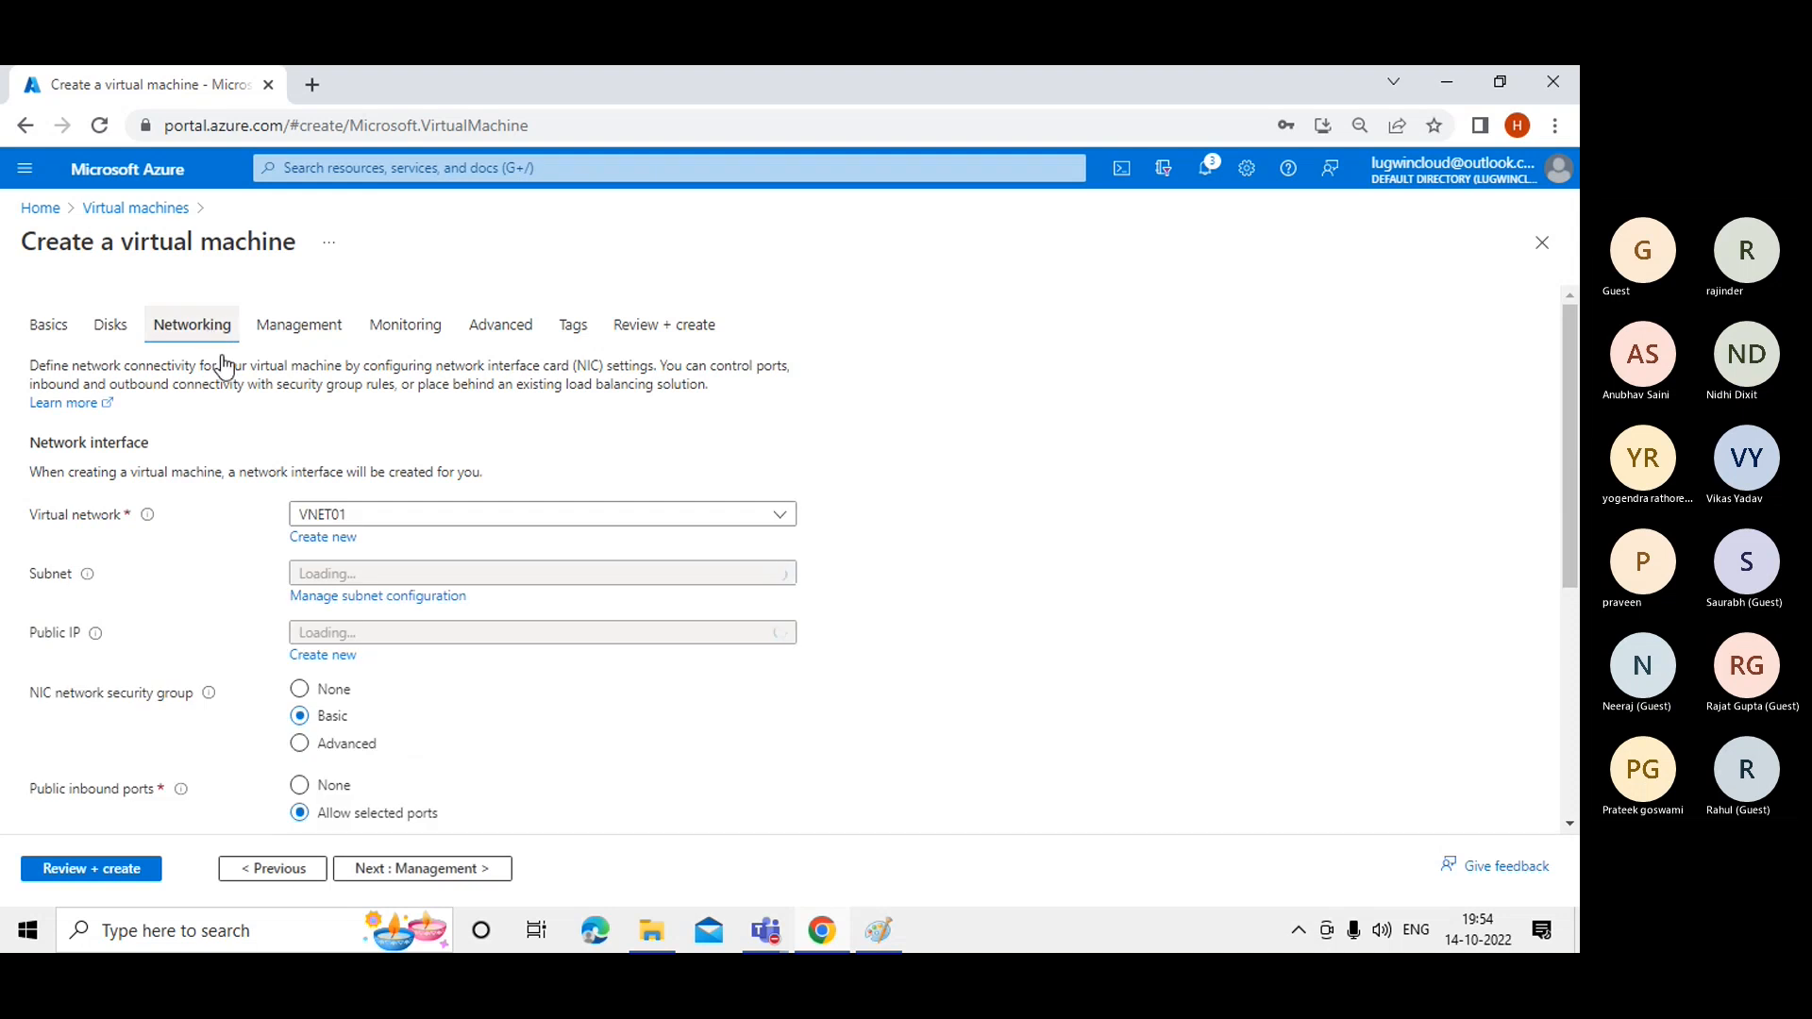
click(336, 518)
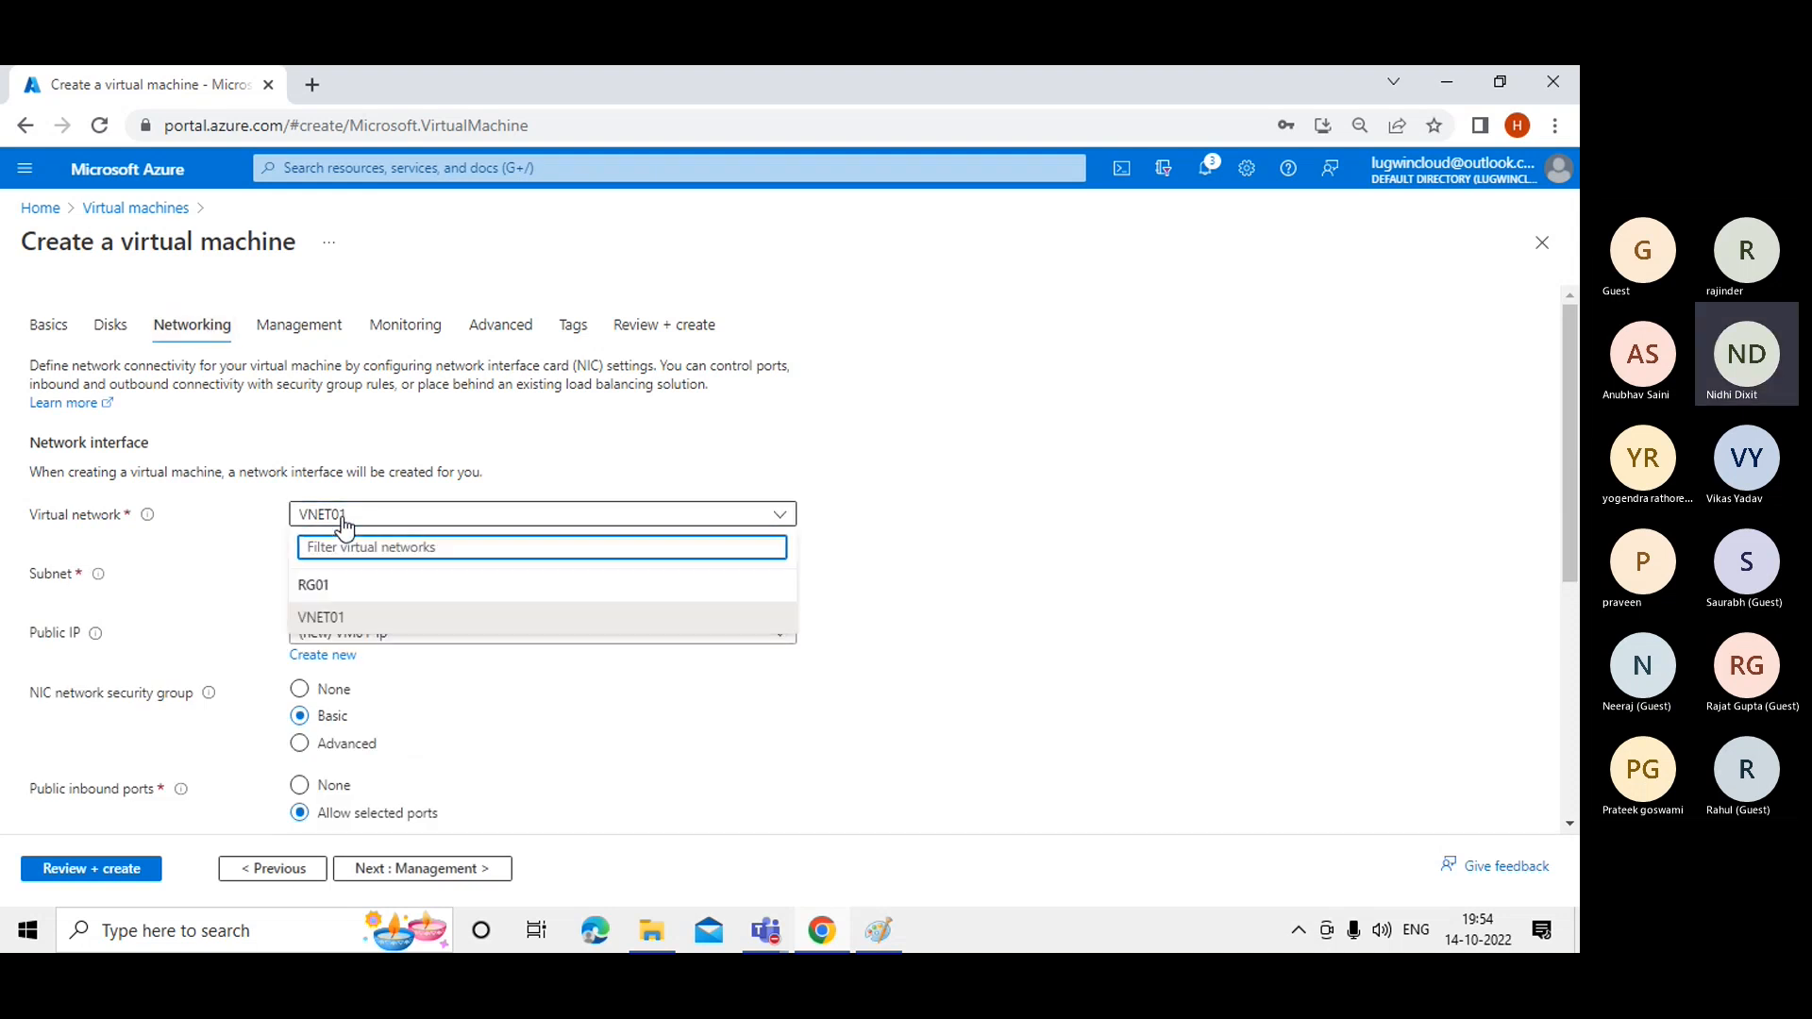
click(964, 506)
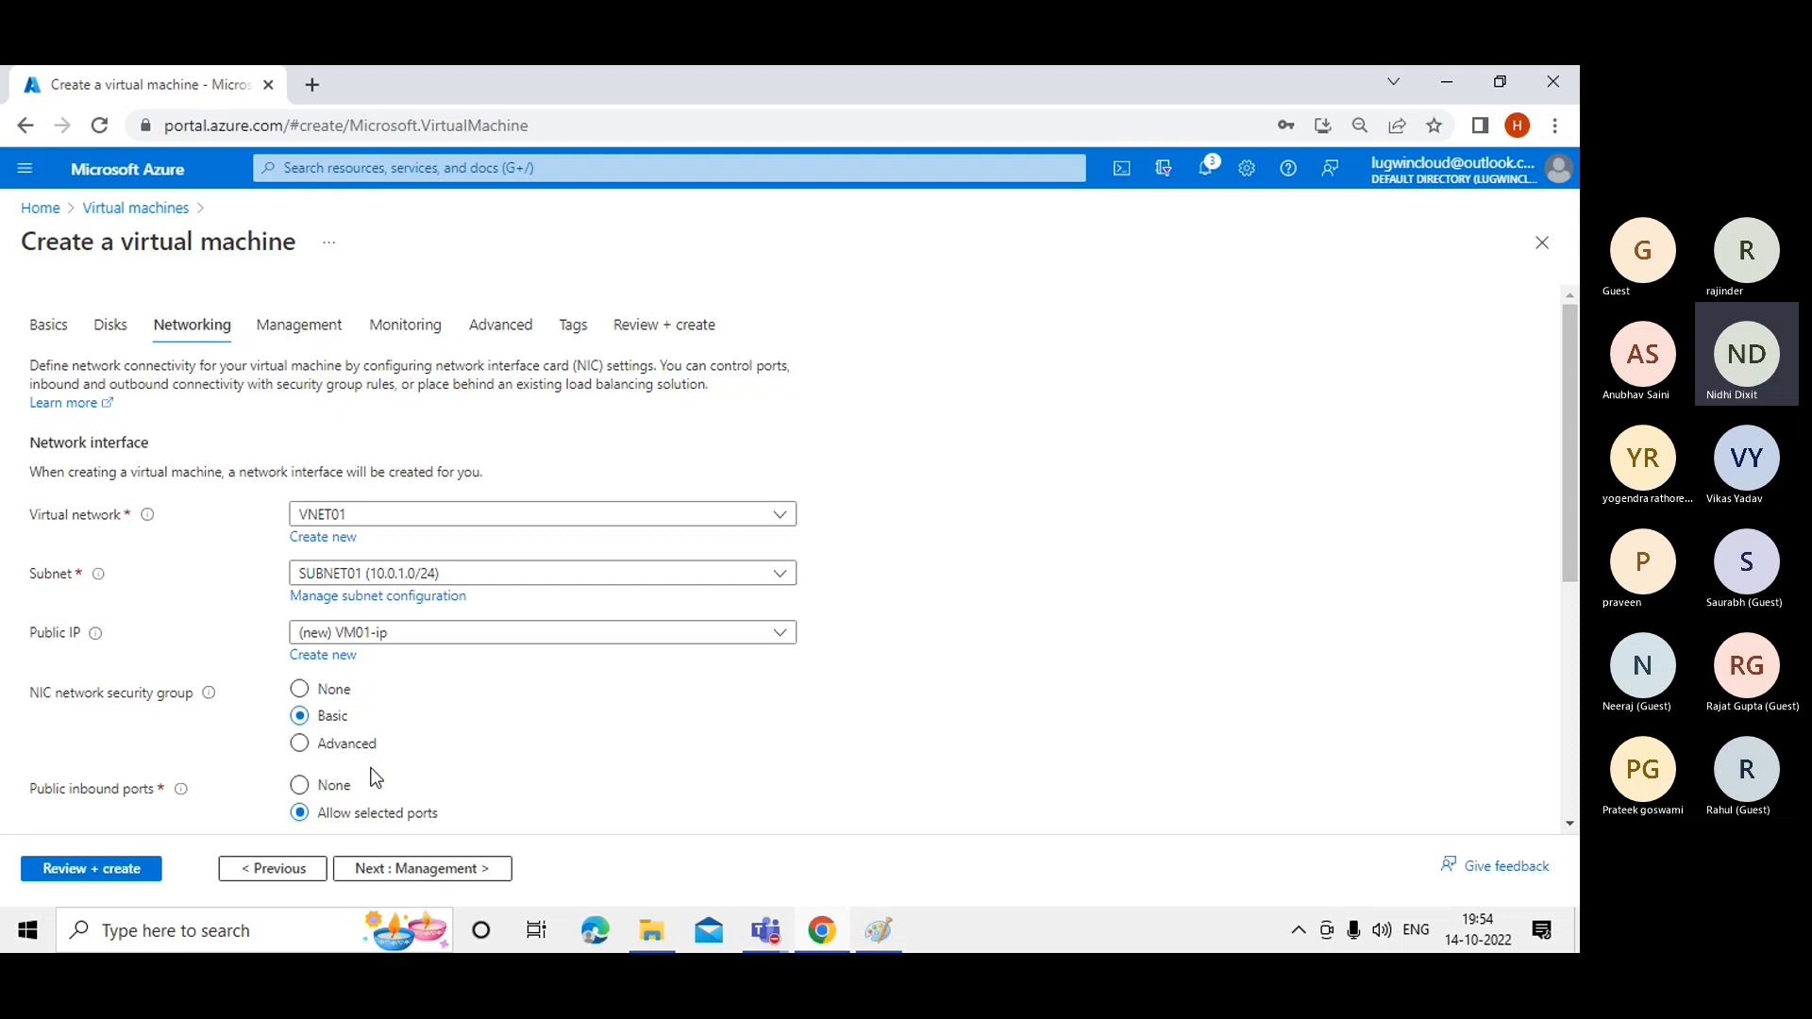
click(120, 878)
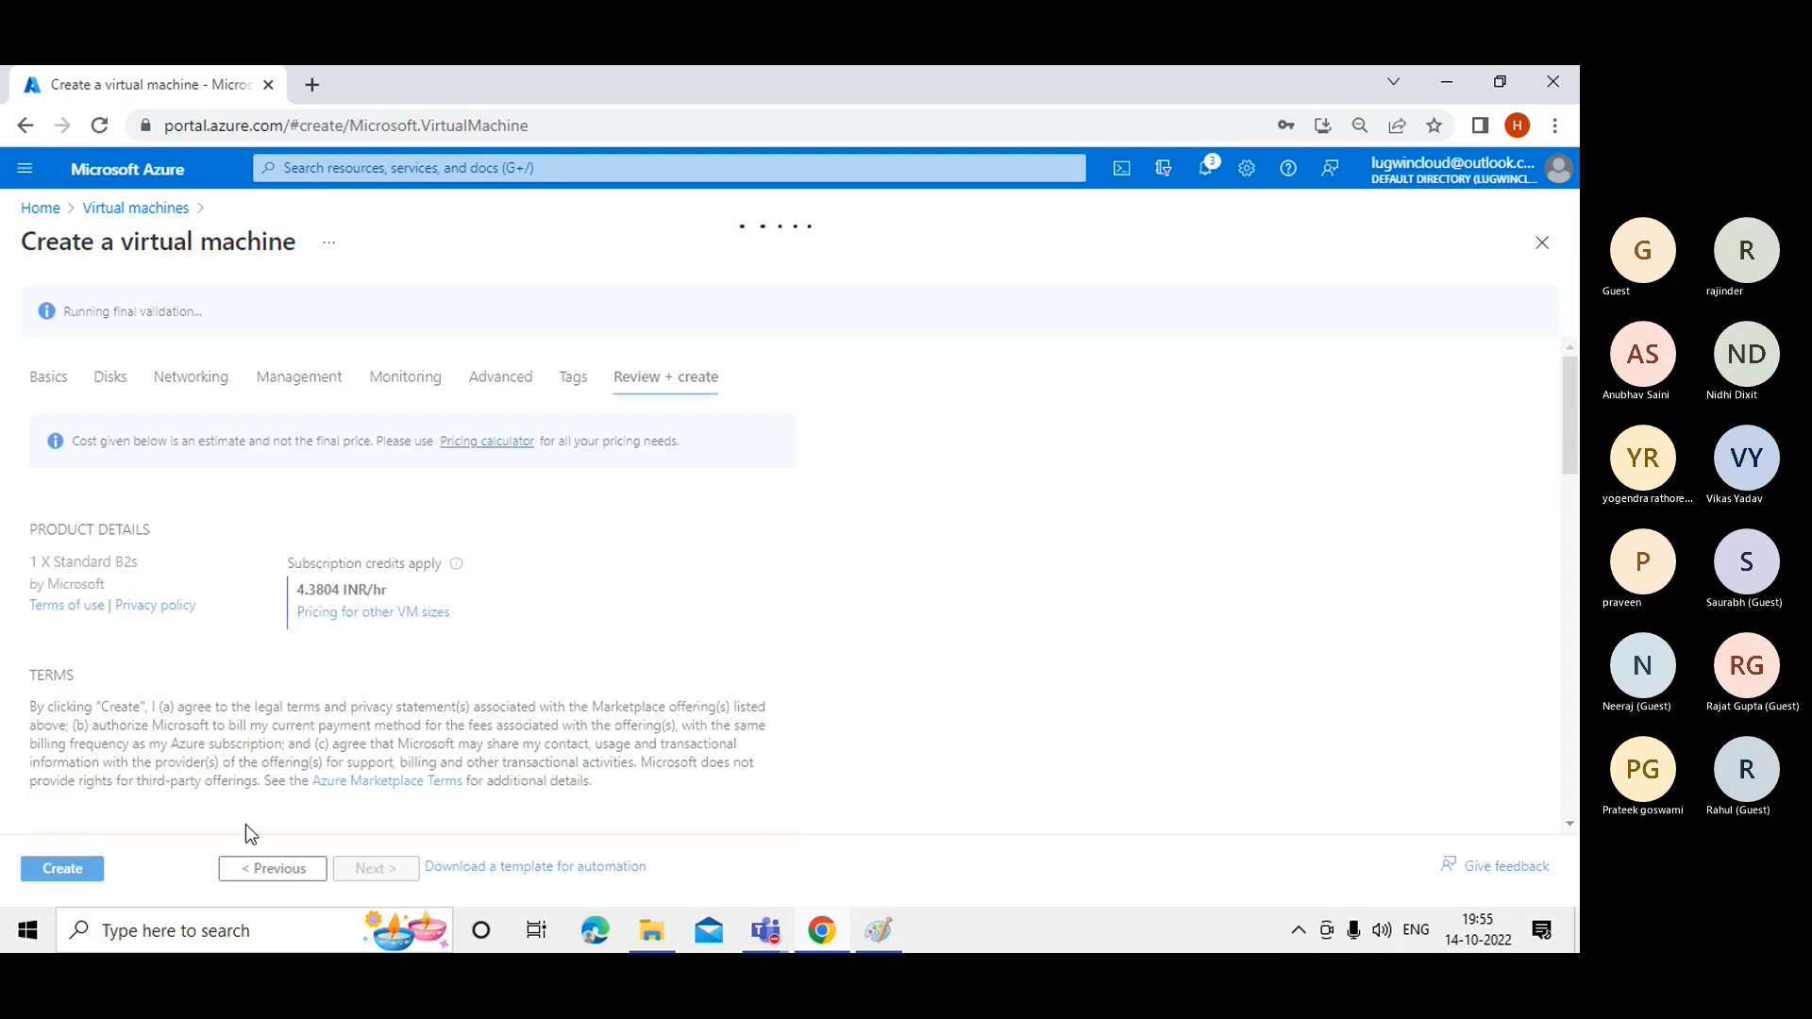
click(62, 869)
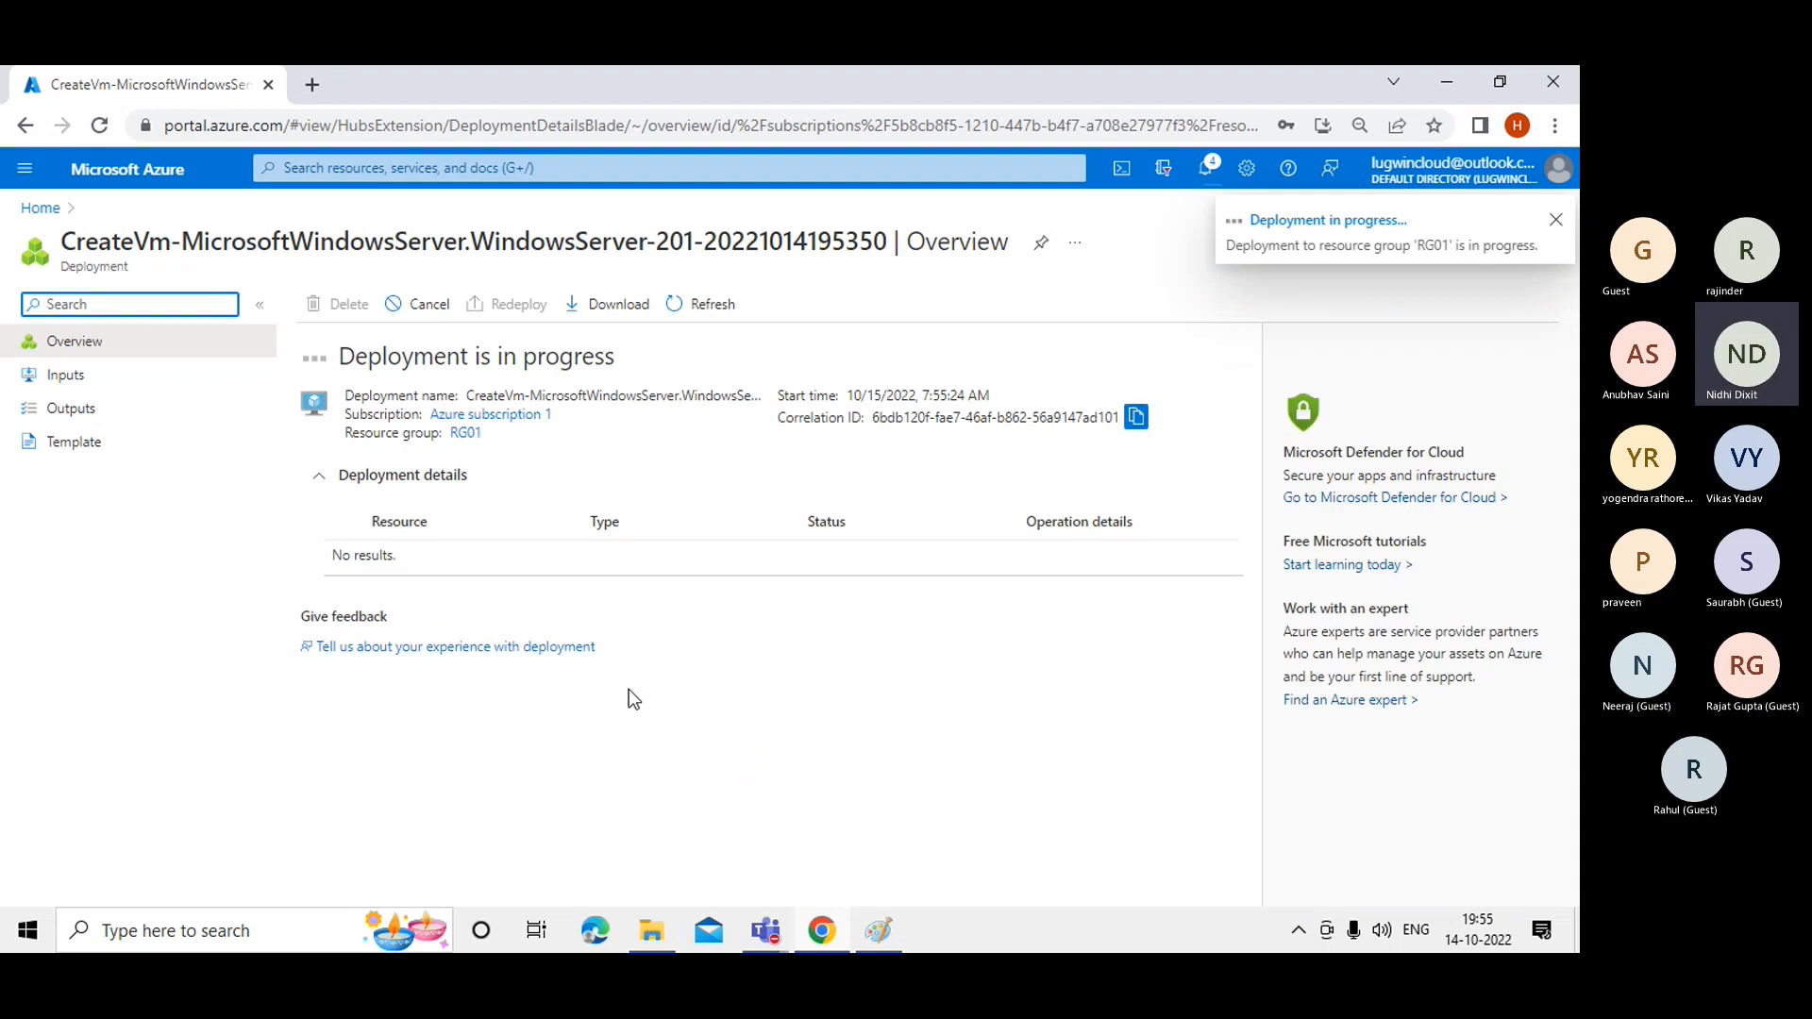
Switch to the Microsoft Teams meeting, admit the guests waiting in the lobby, and recheck the participants list
click(861, 933)
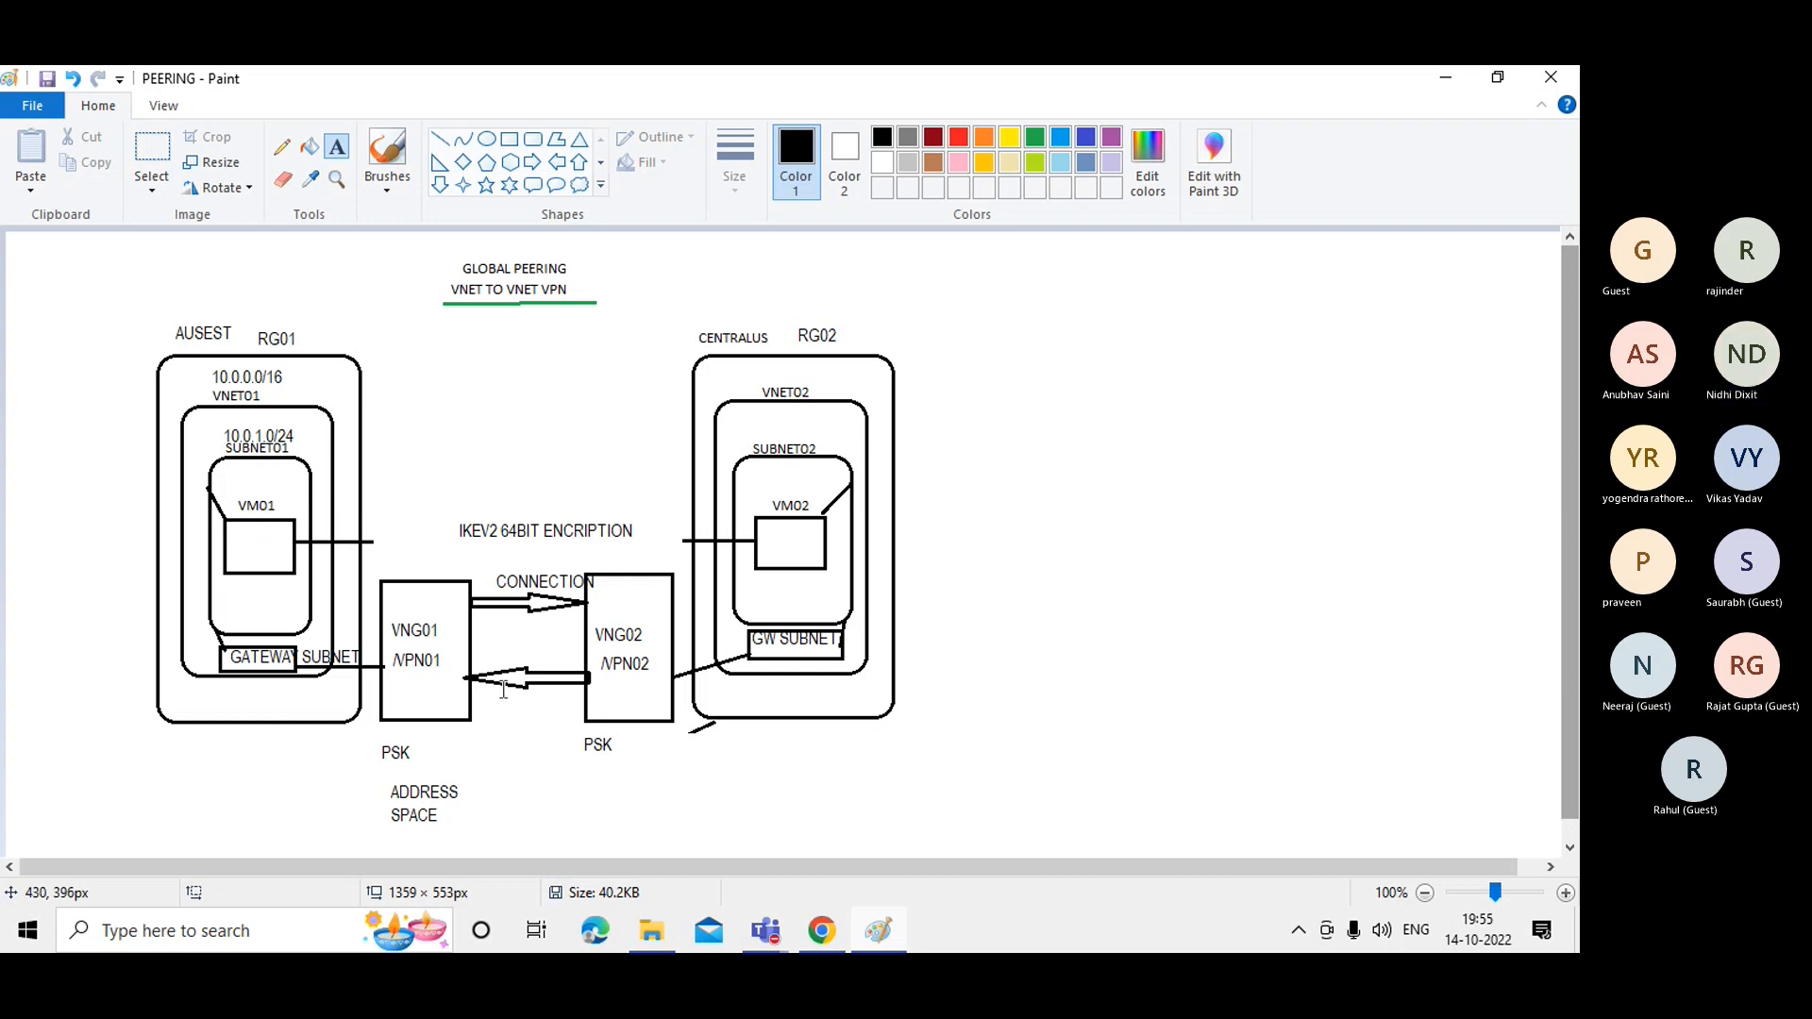
click(769, 944)
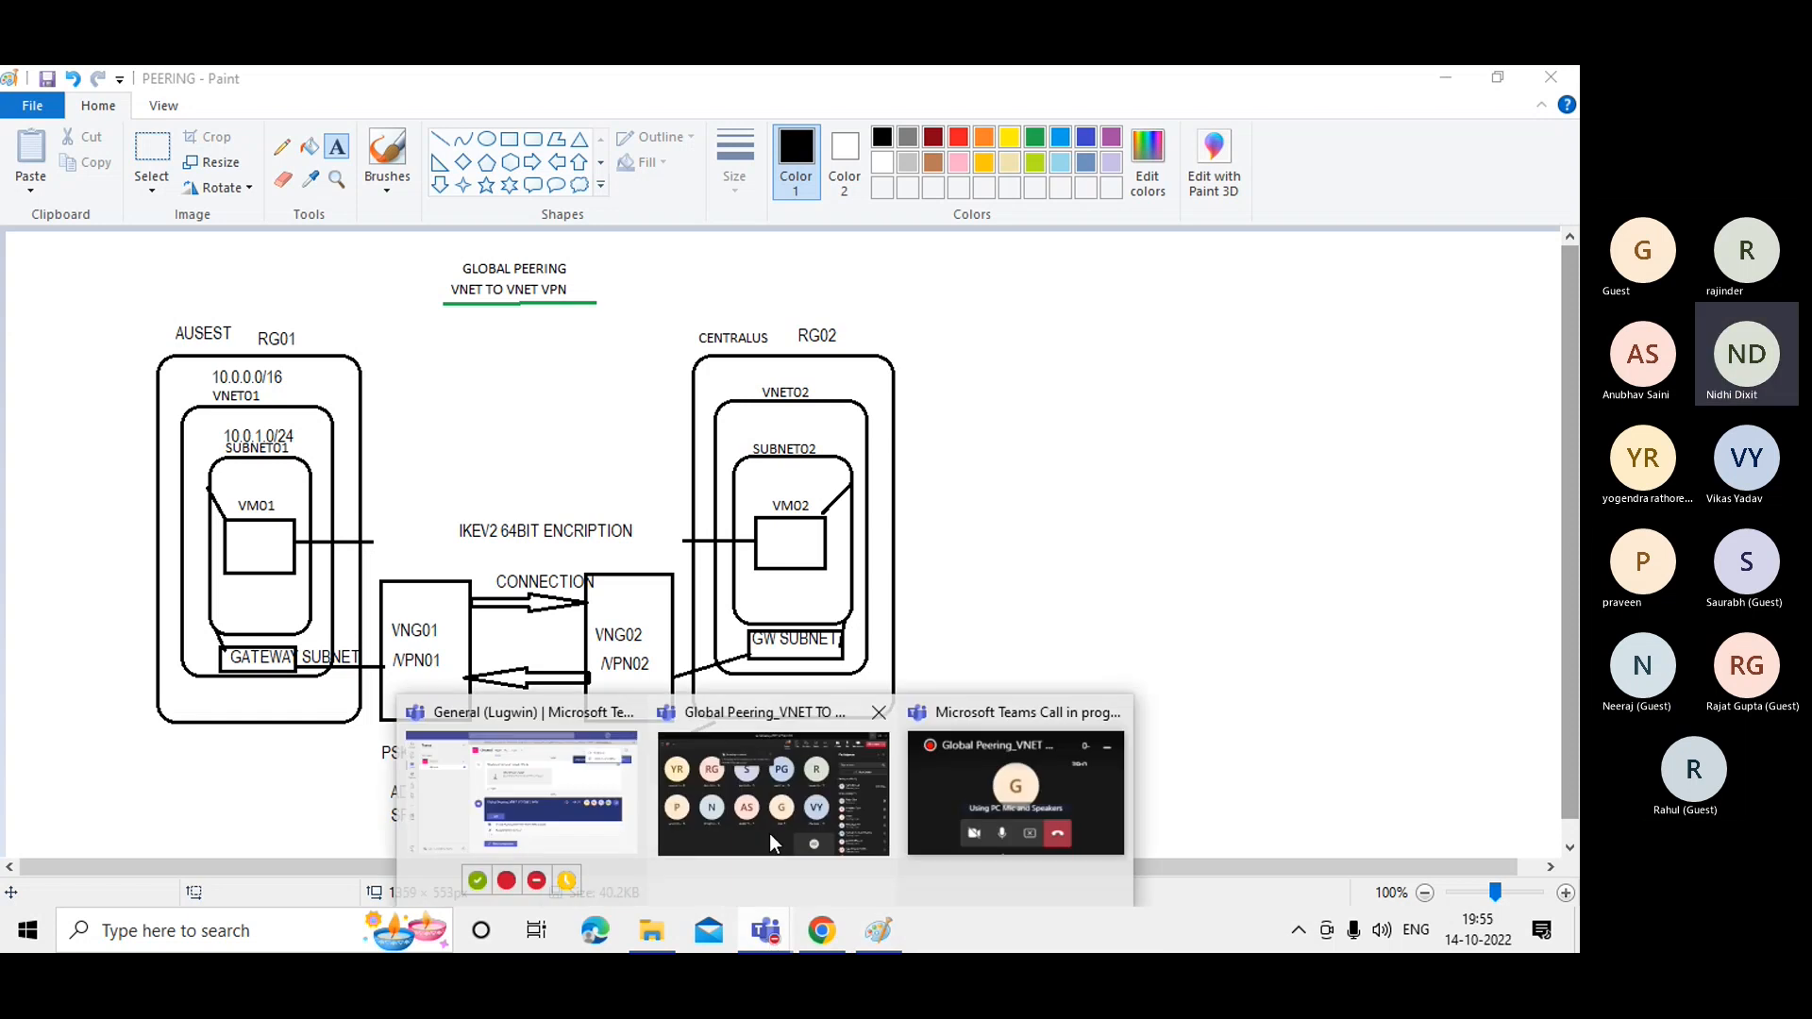
click(768, 835)
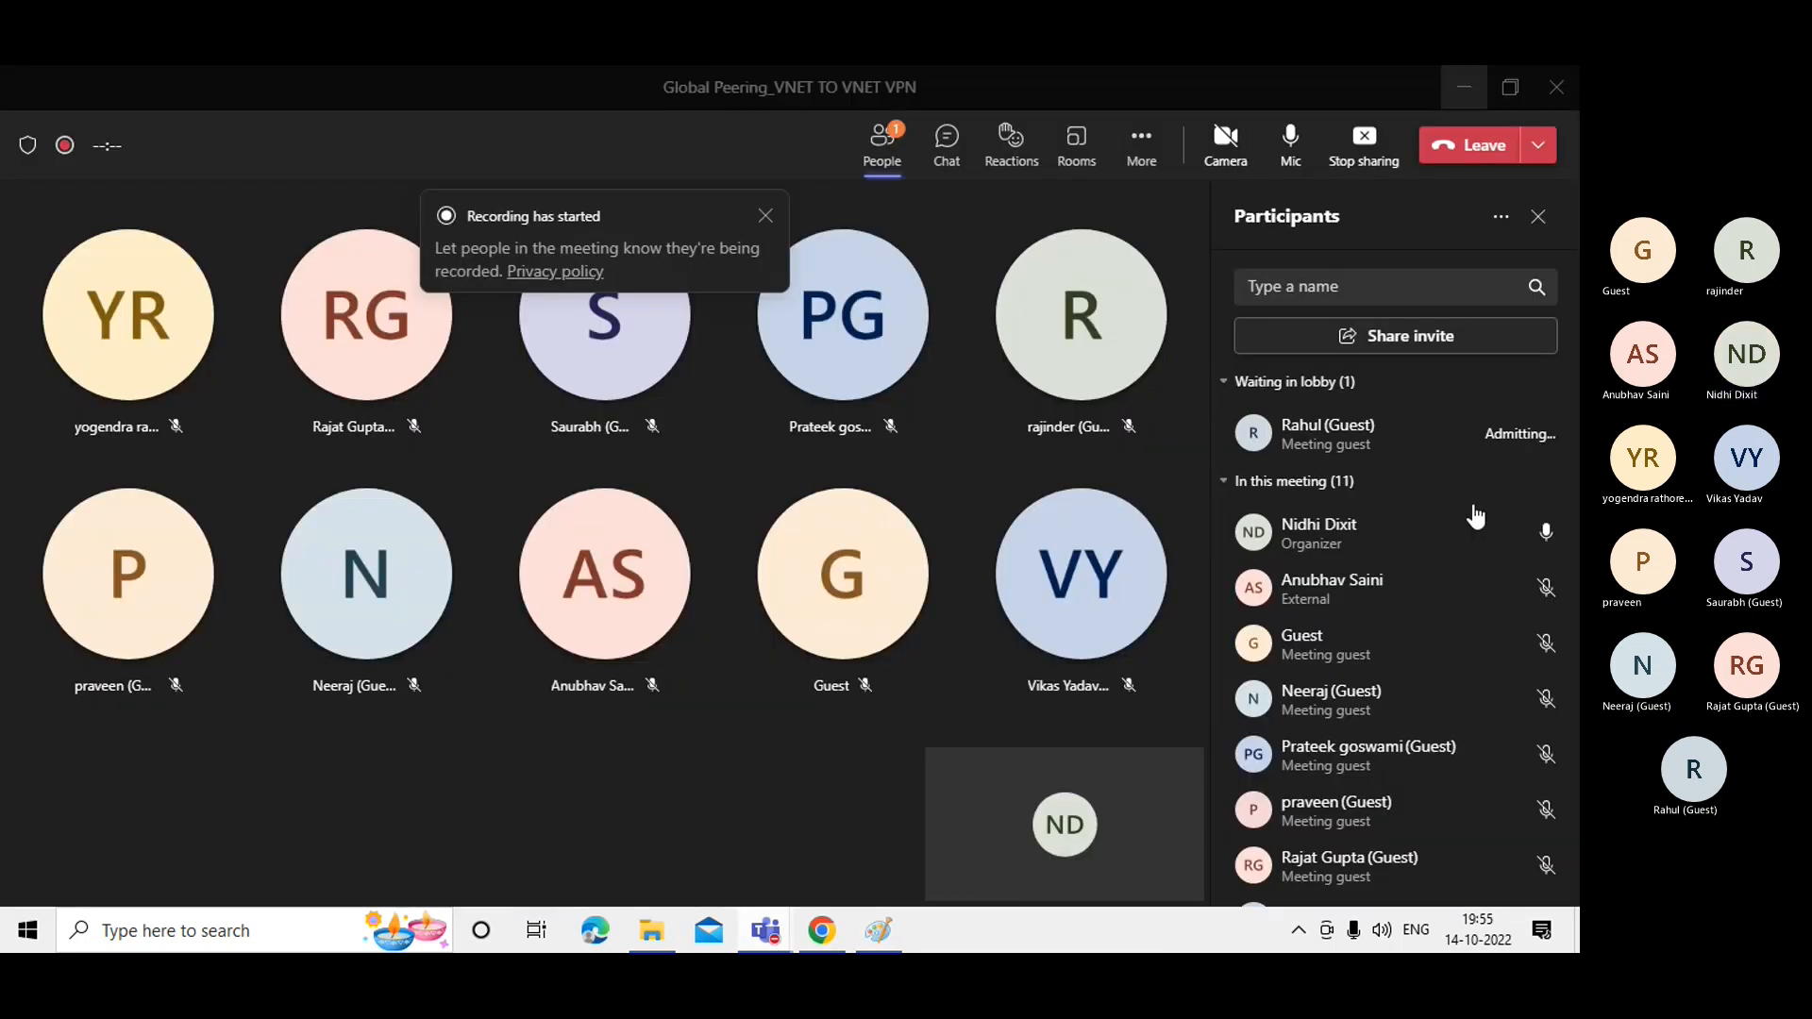
click(1505, 435)
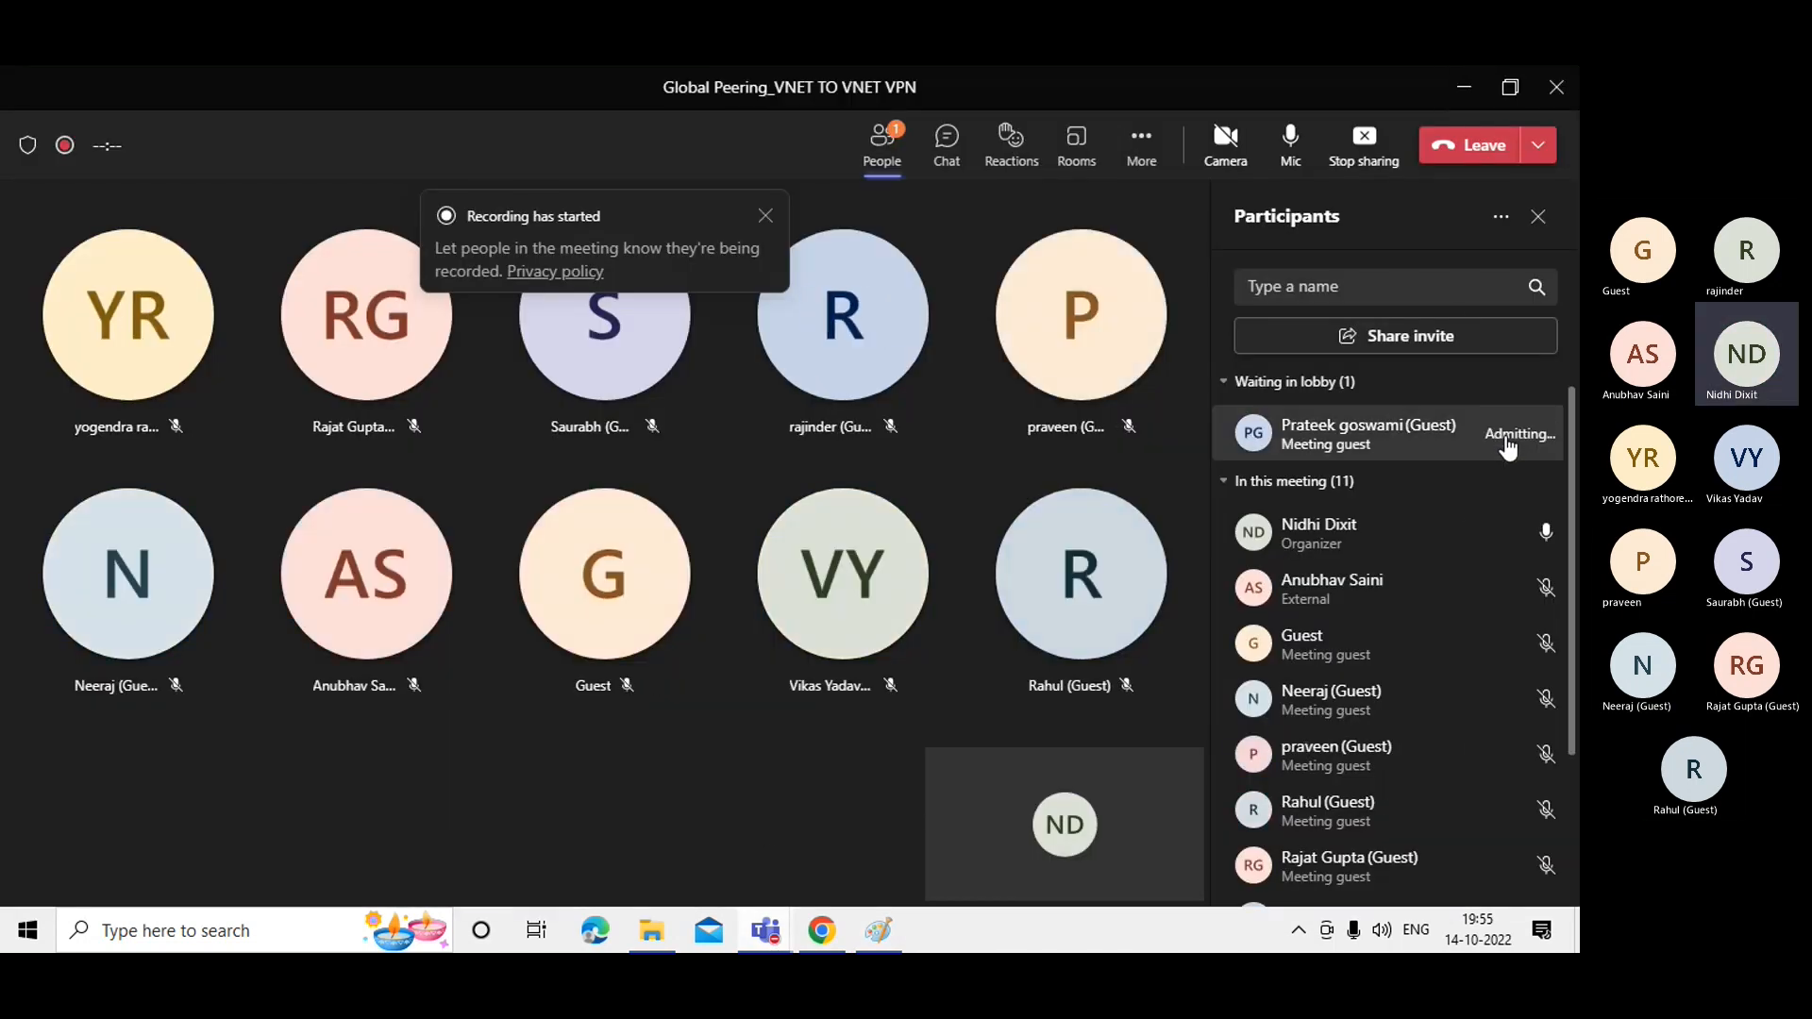
click(1470, 92)
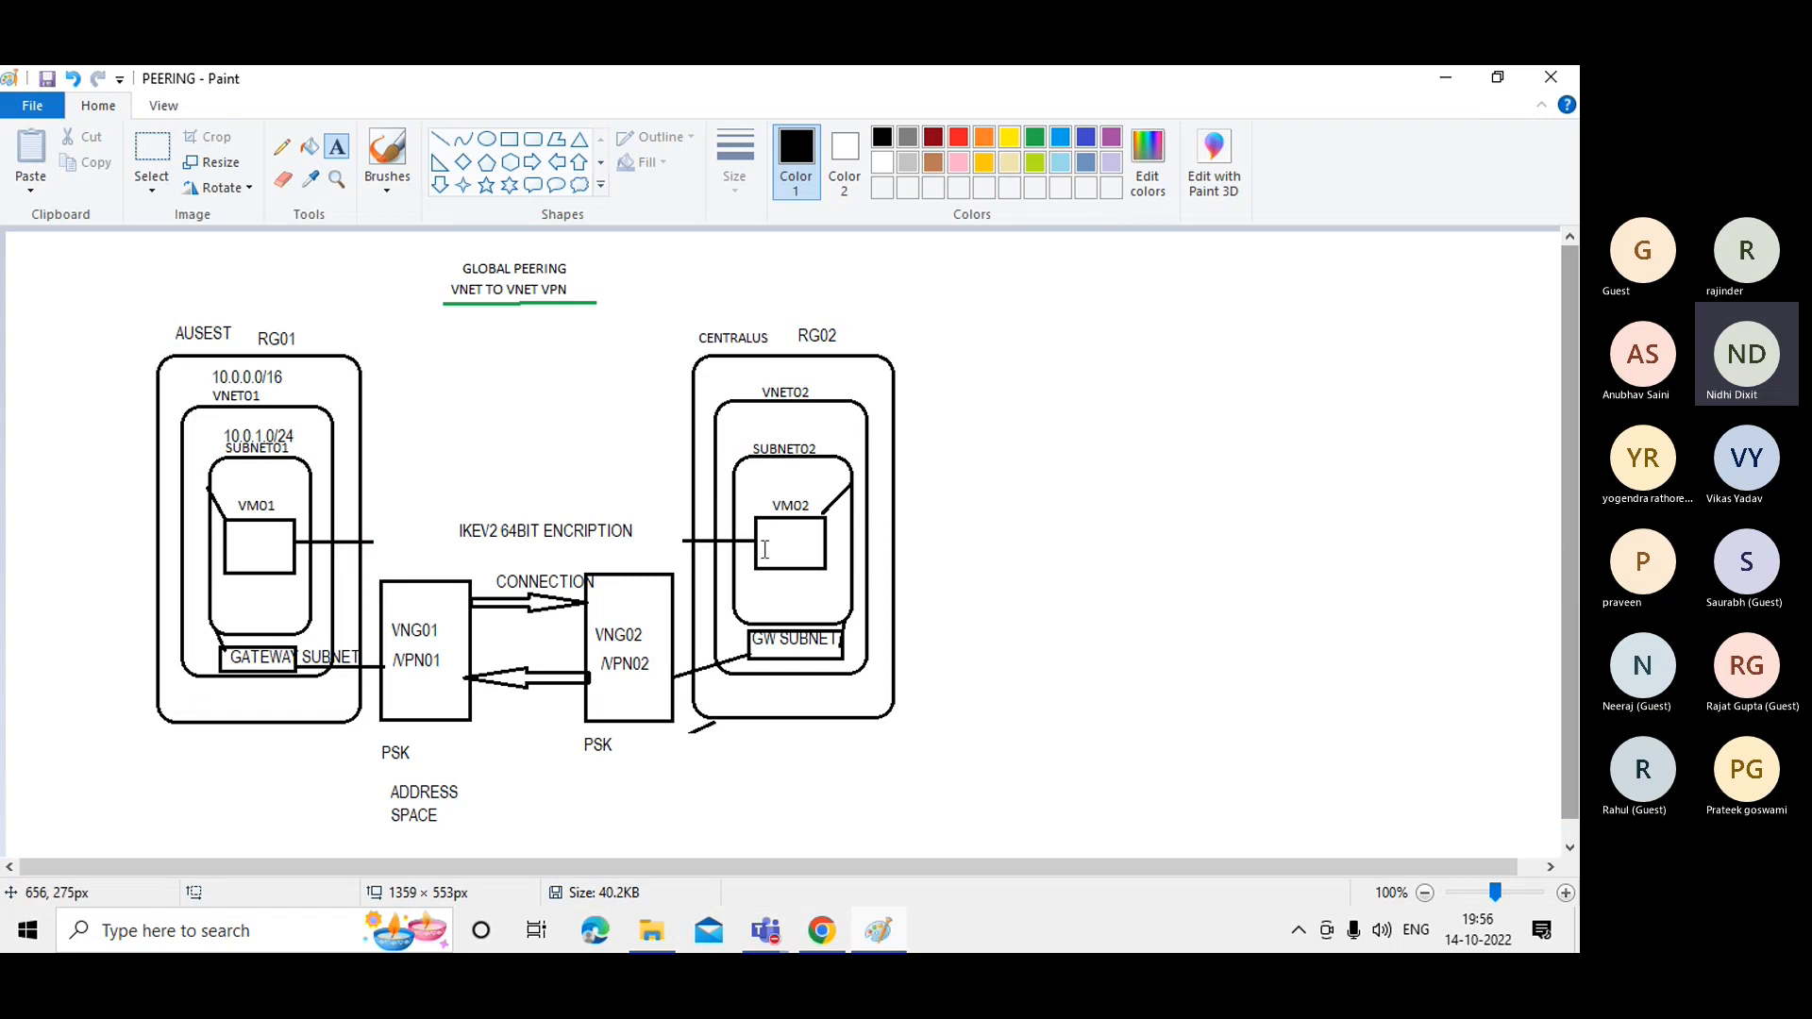
click(774, 937)
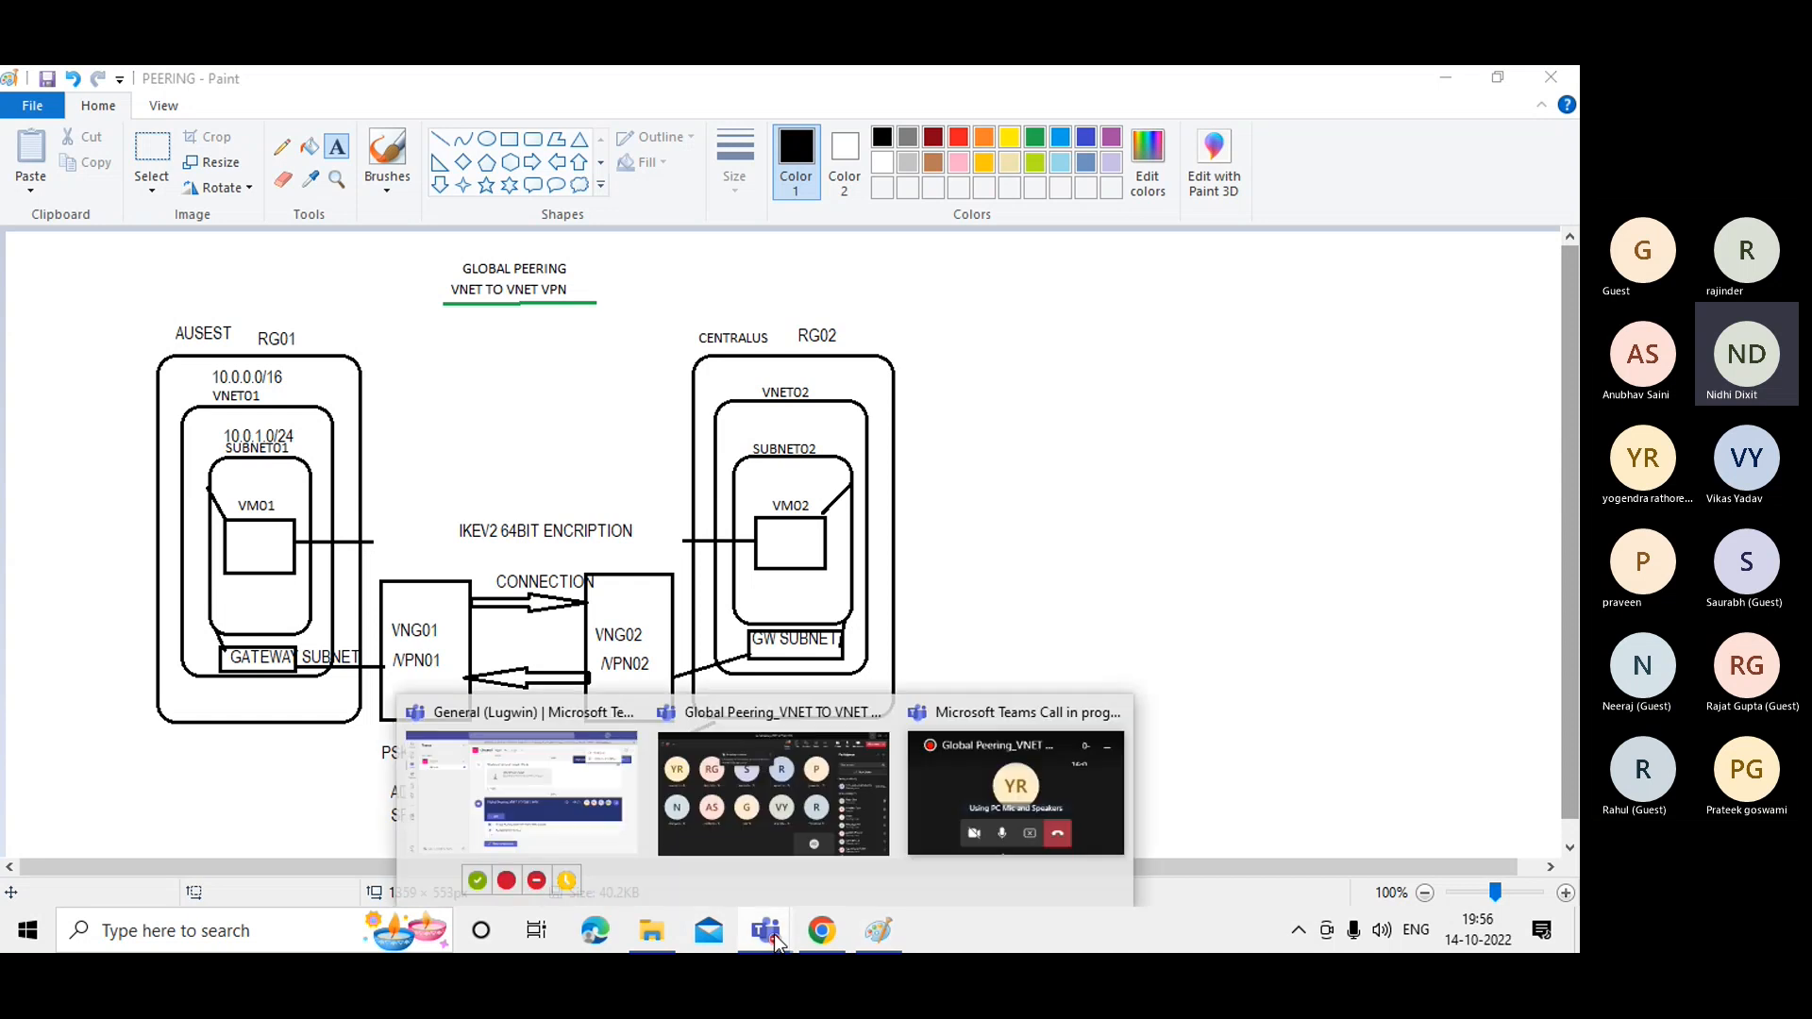
click(795, 827)
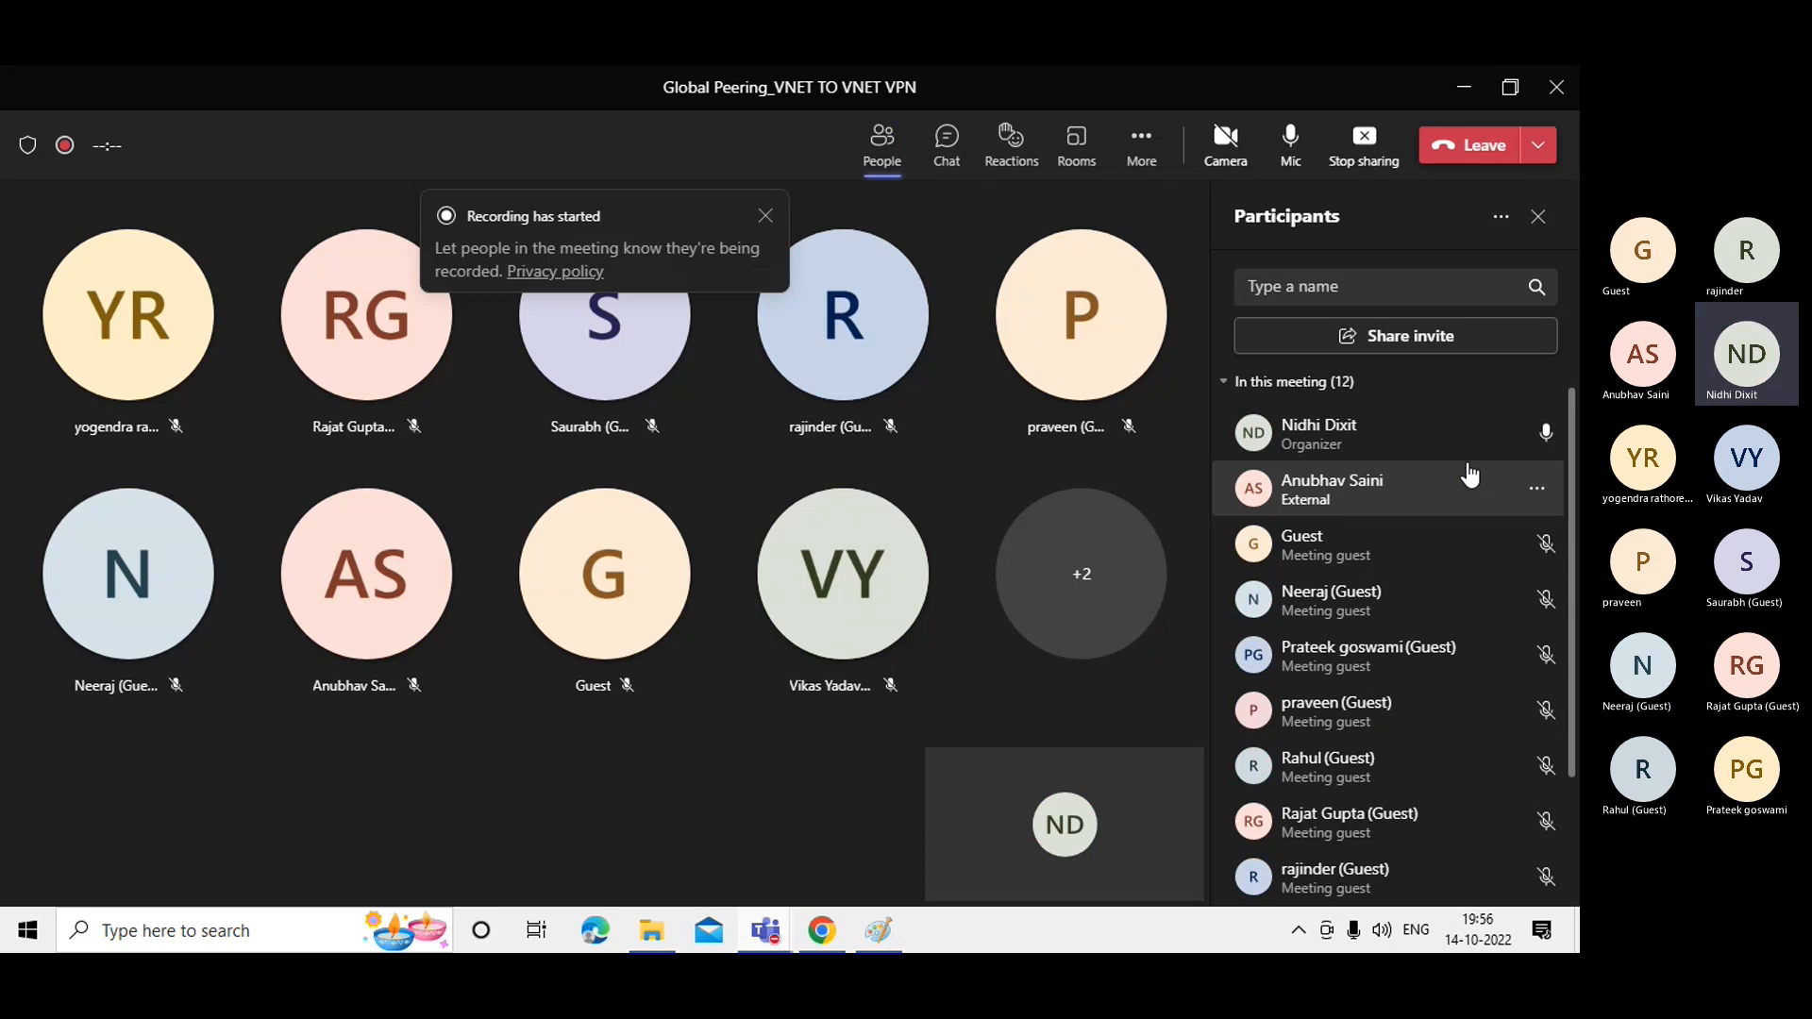
Switch to the Azure portal in Chrome, duplicate the deployment page into a second tab, and choose the portal account to sign in
click(1466, 89)
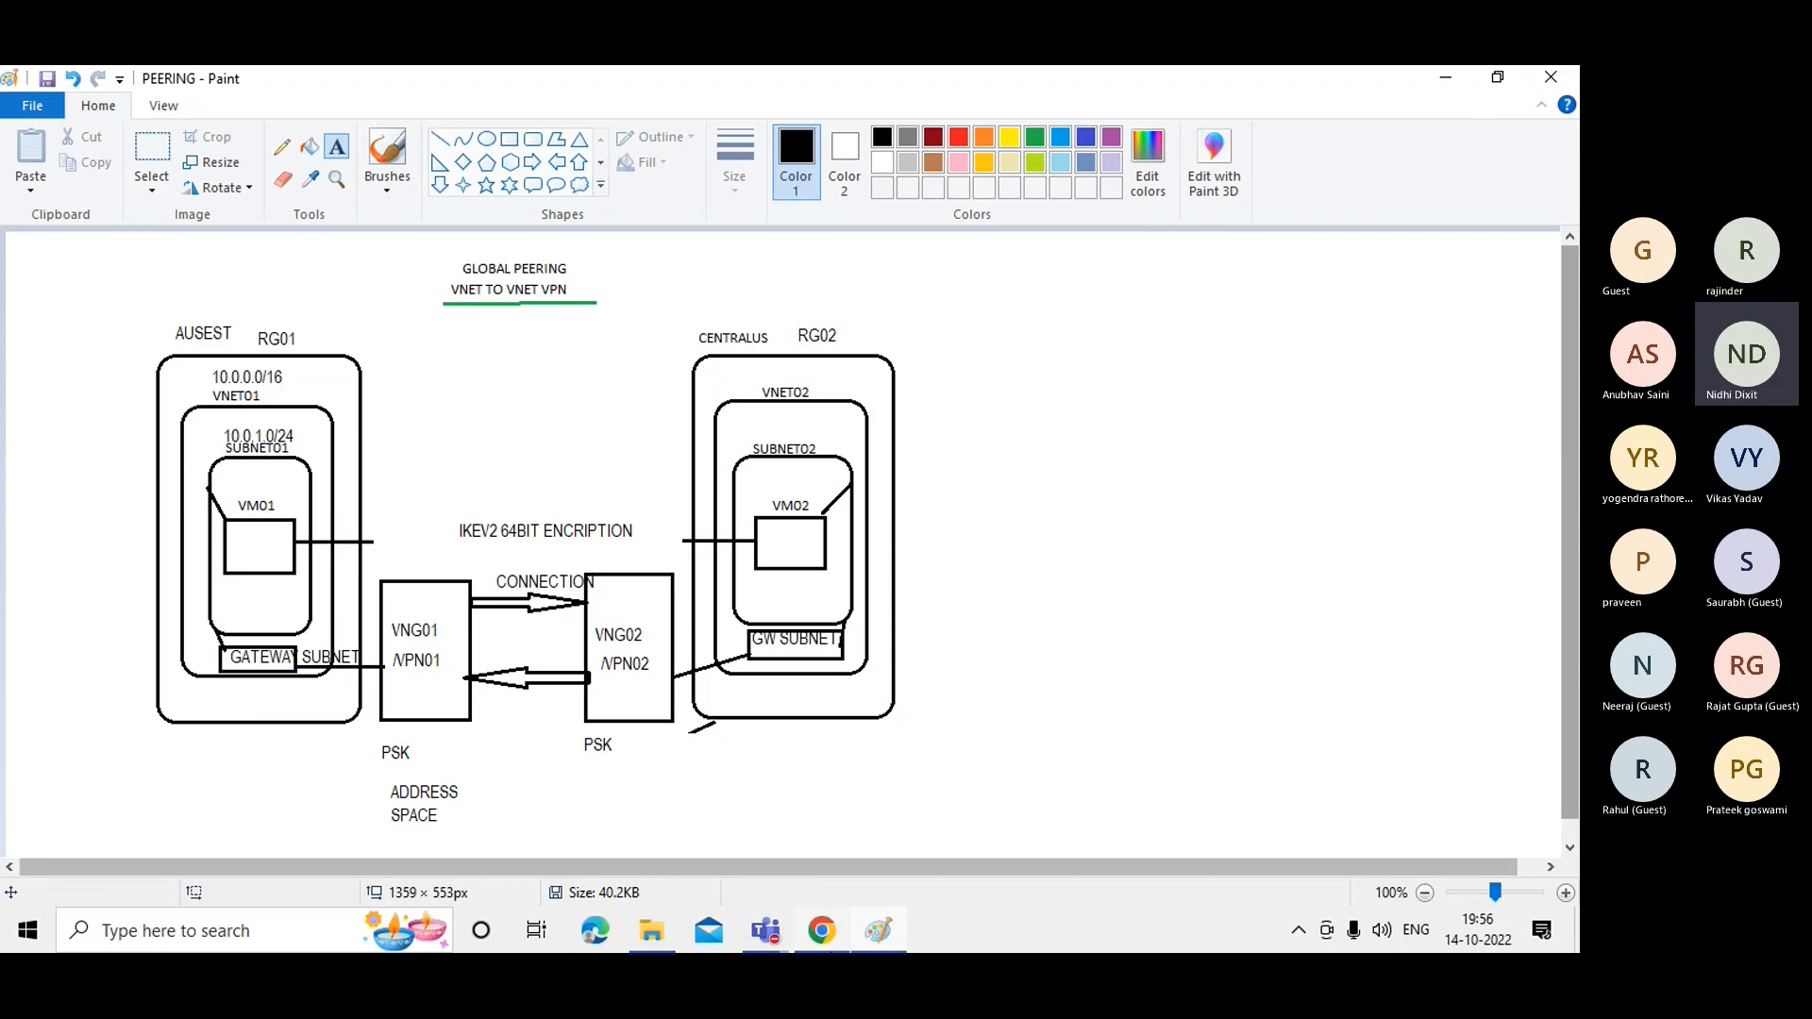
click(822, 930)
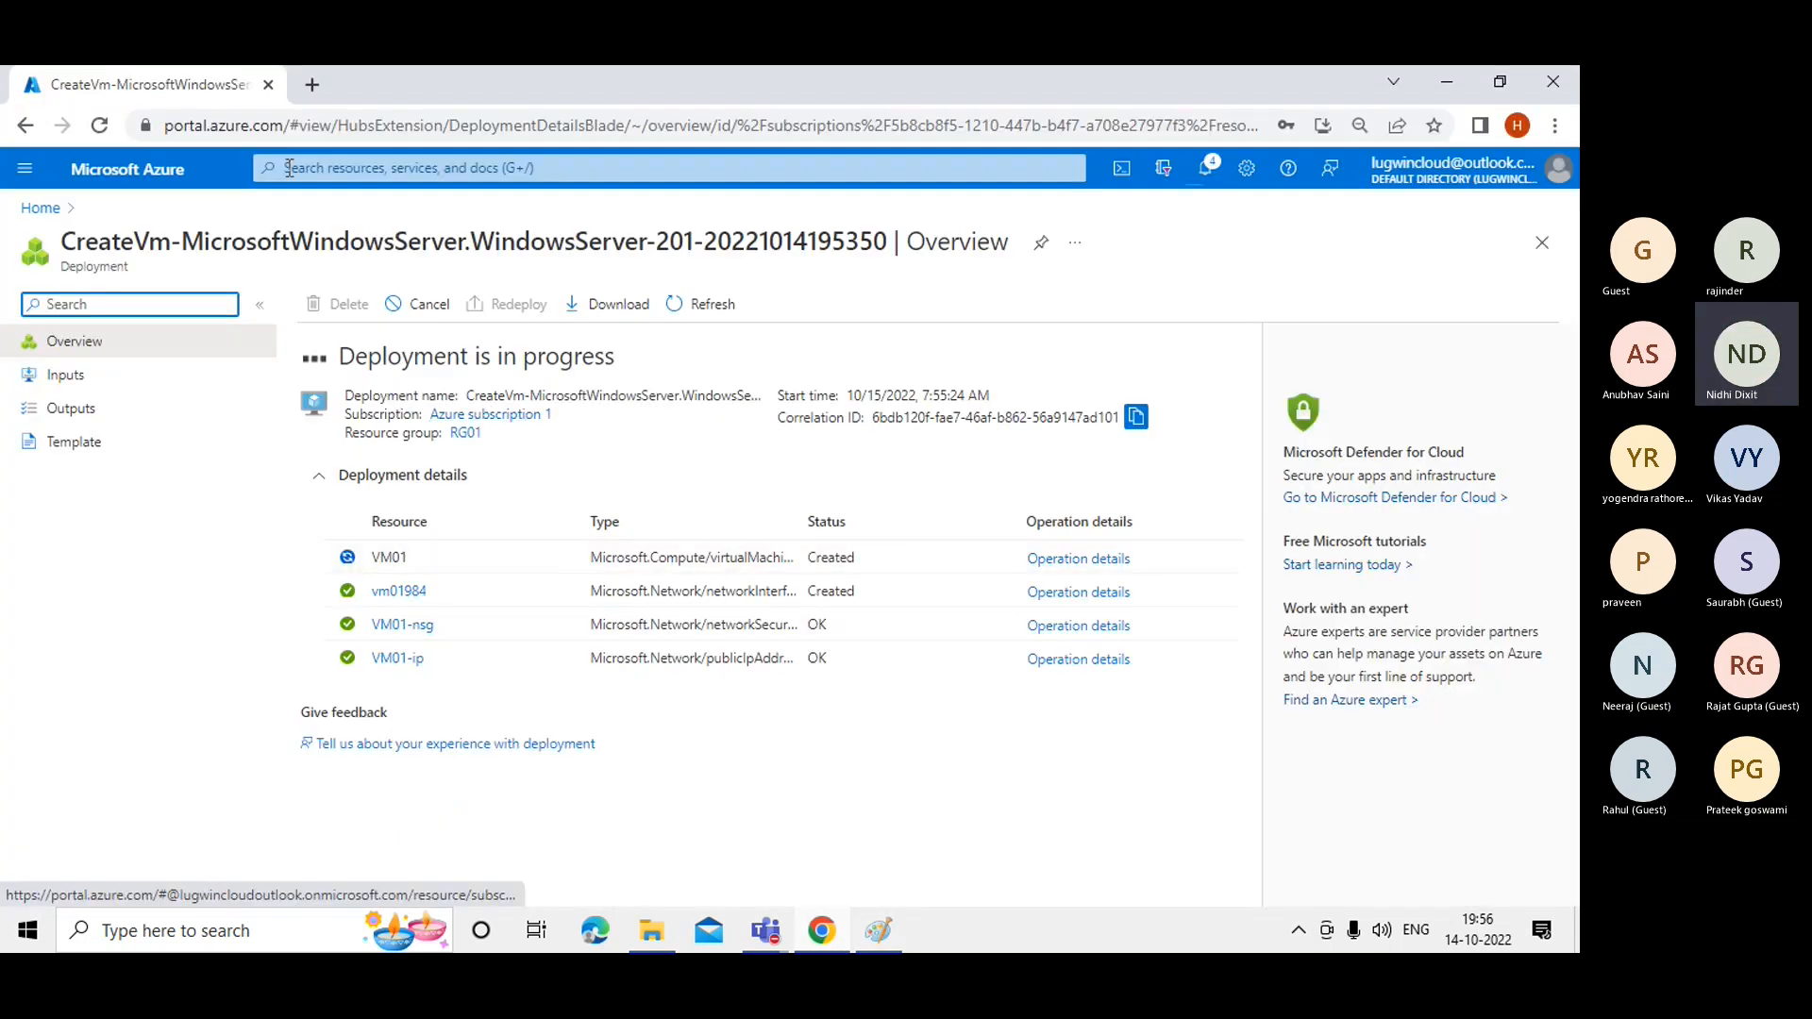
right_click(193, 82)
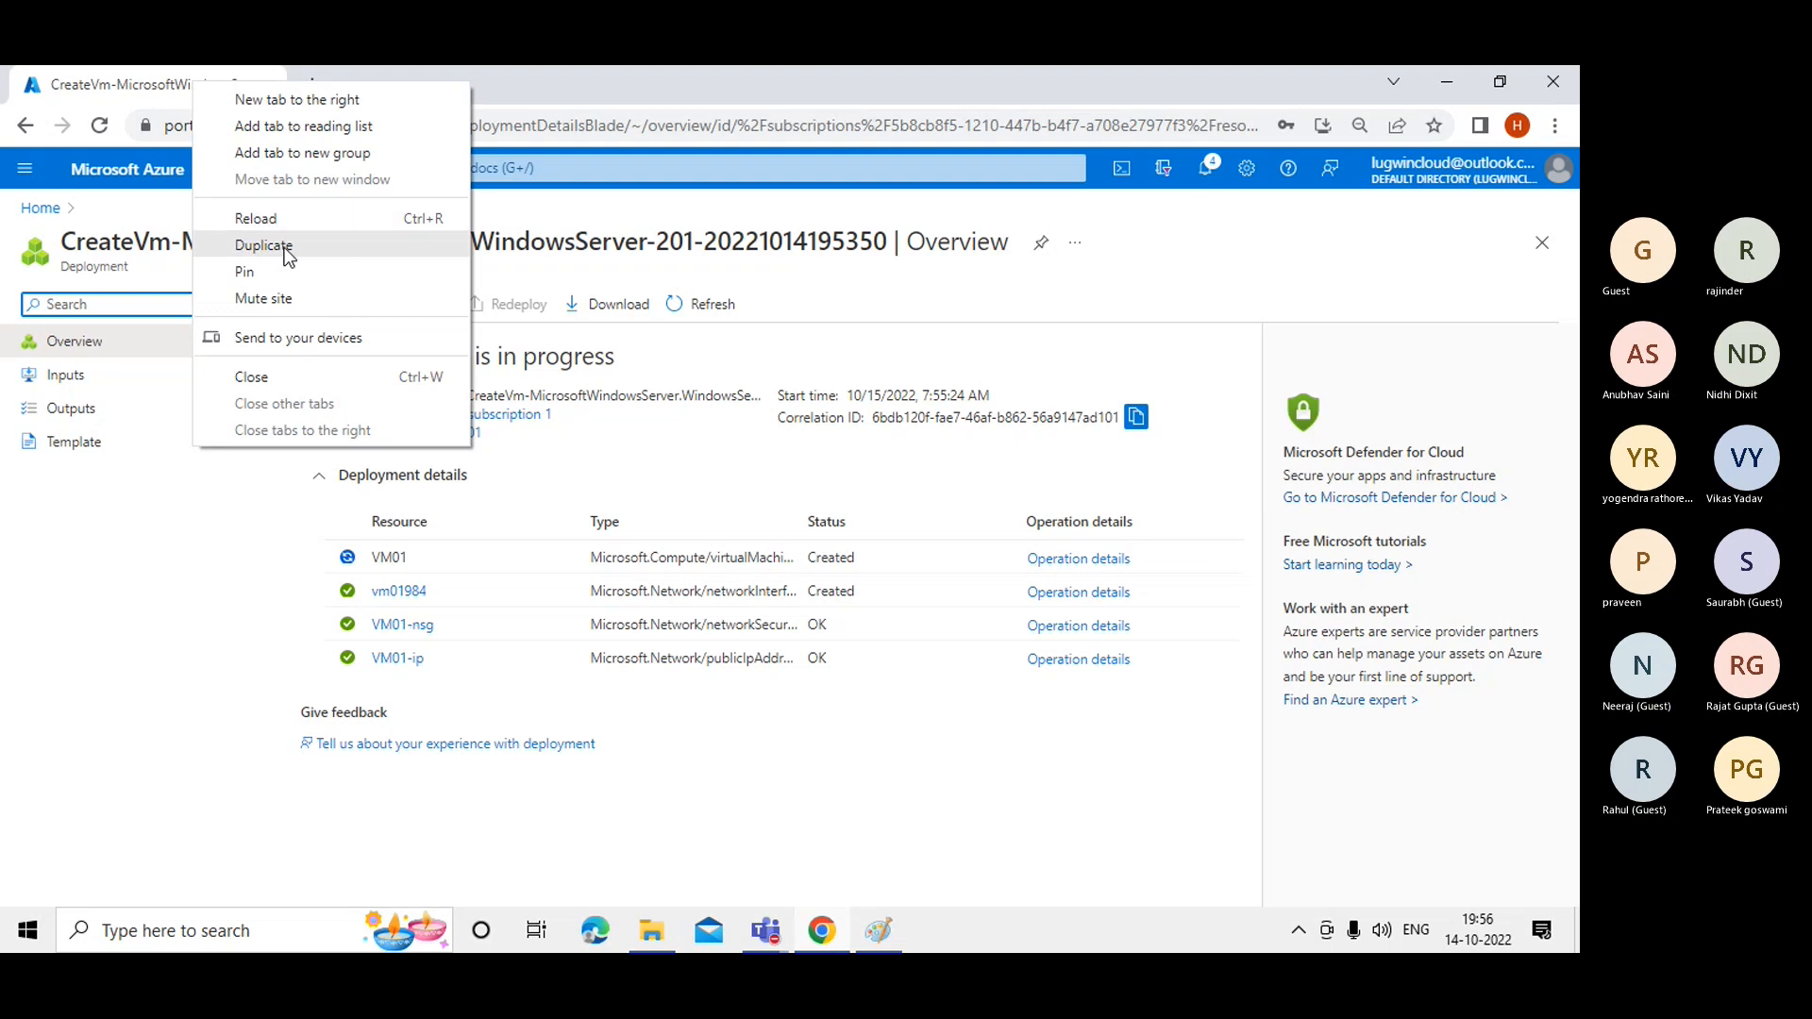
key(Escape)
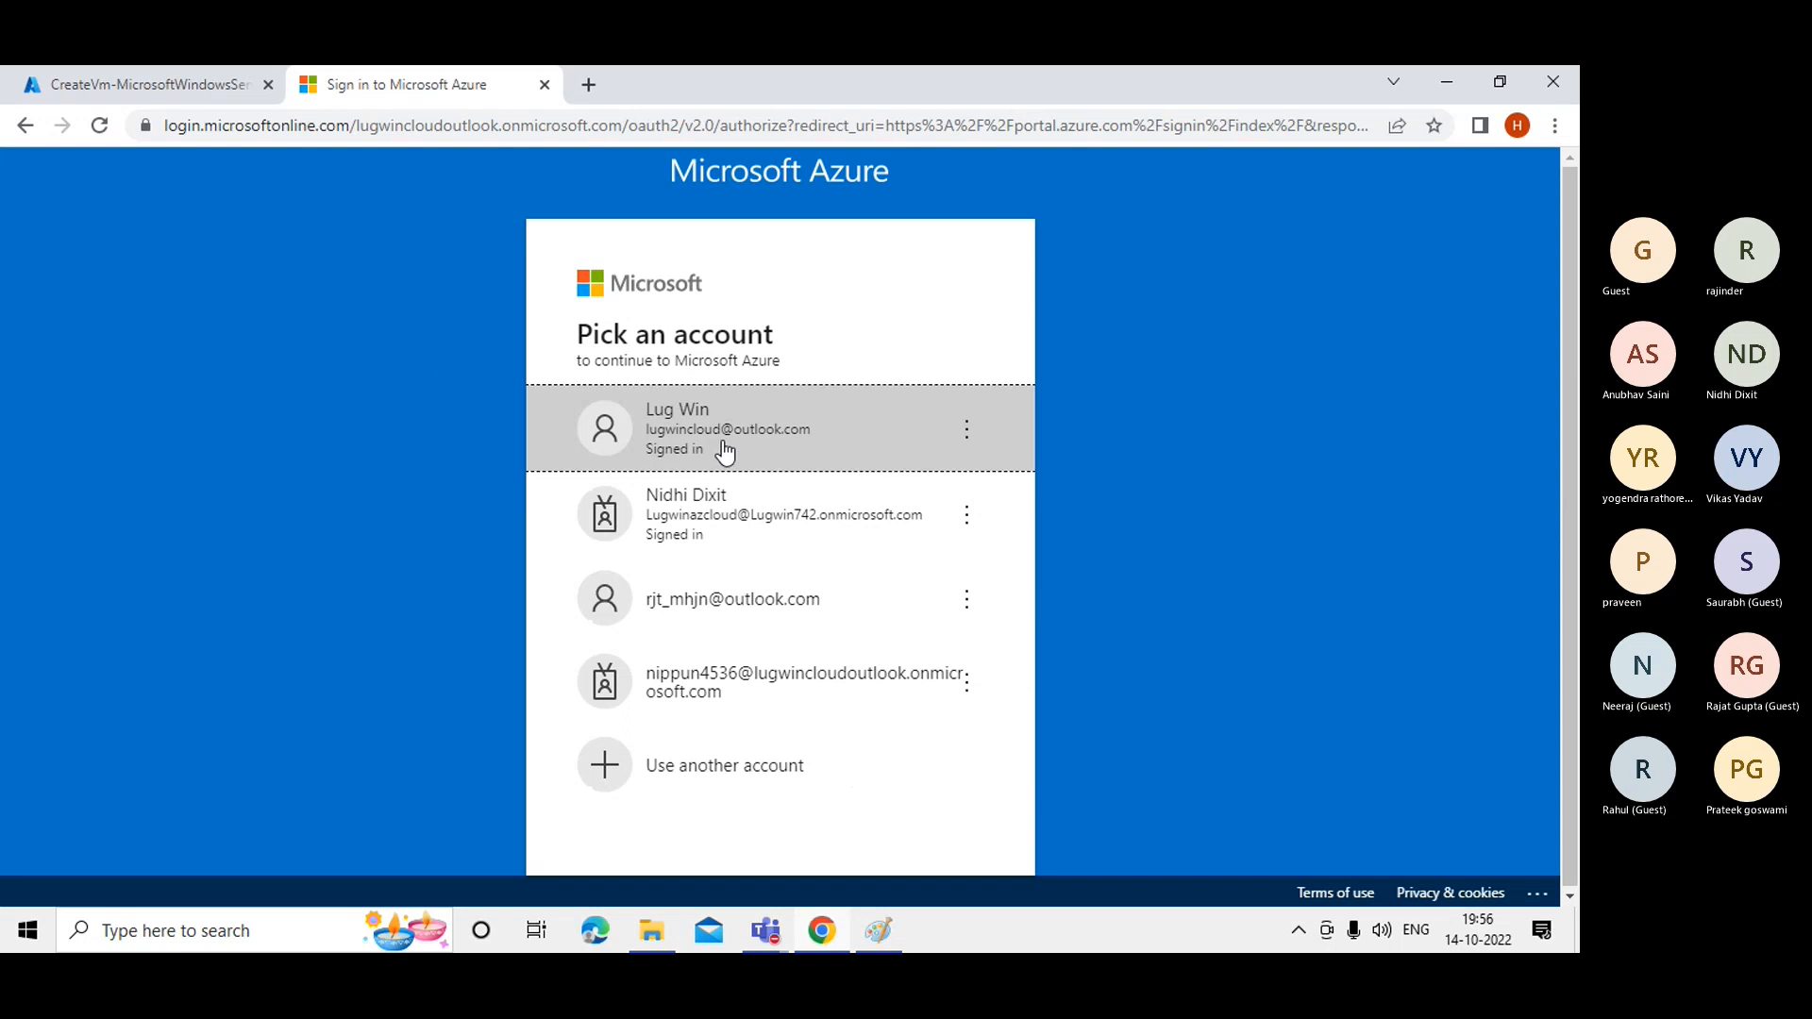
click(725, 452)
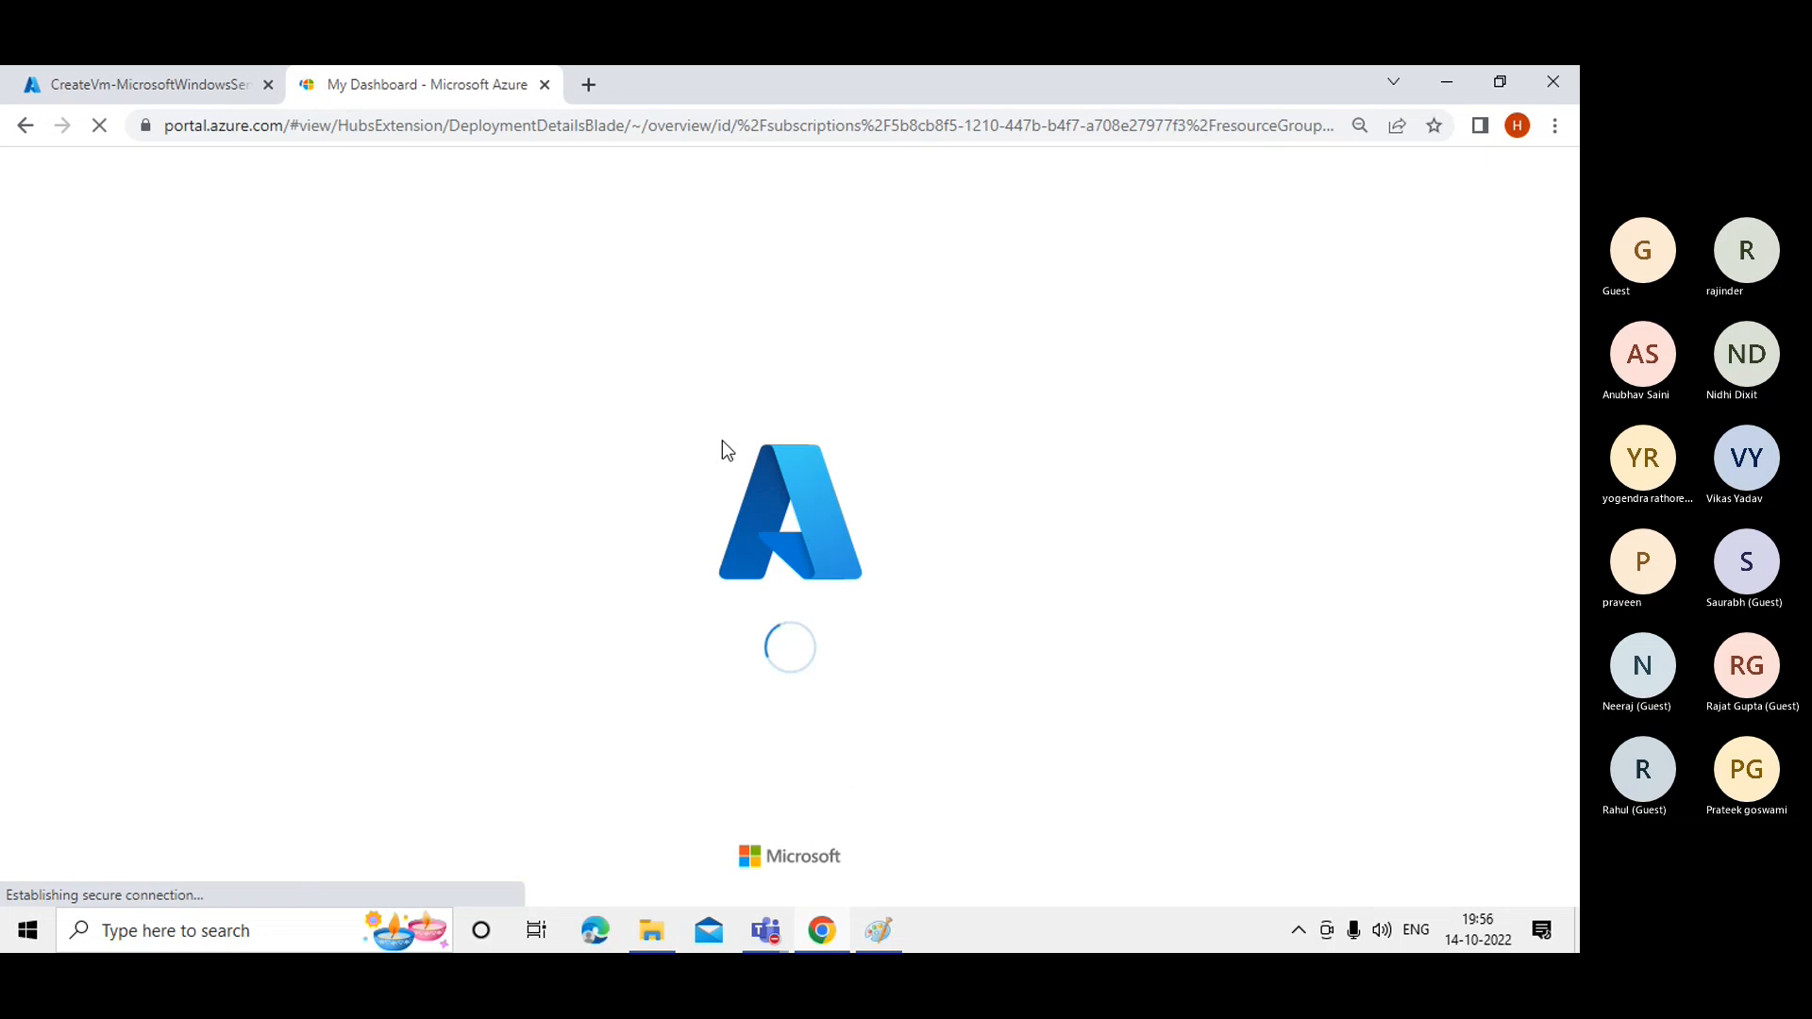
Check the VM01 deployment in the original tab, dismiss its notification, and return to the duplicated tab
click(174, 92)
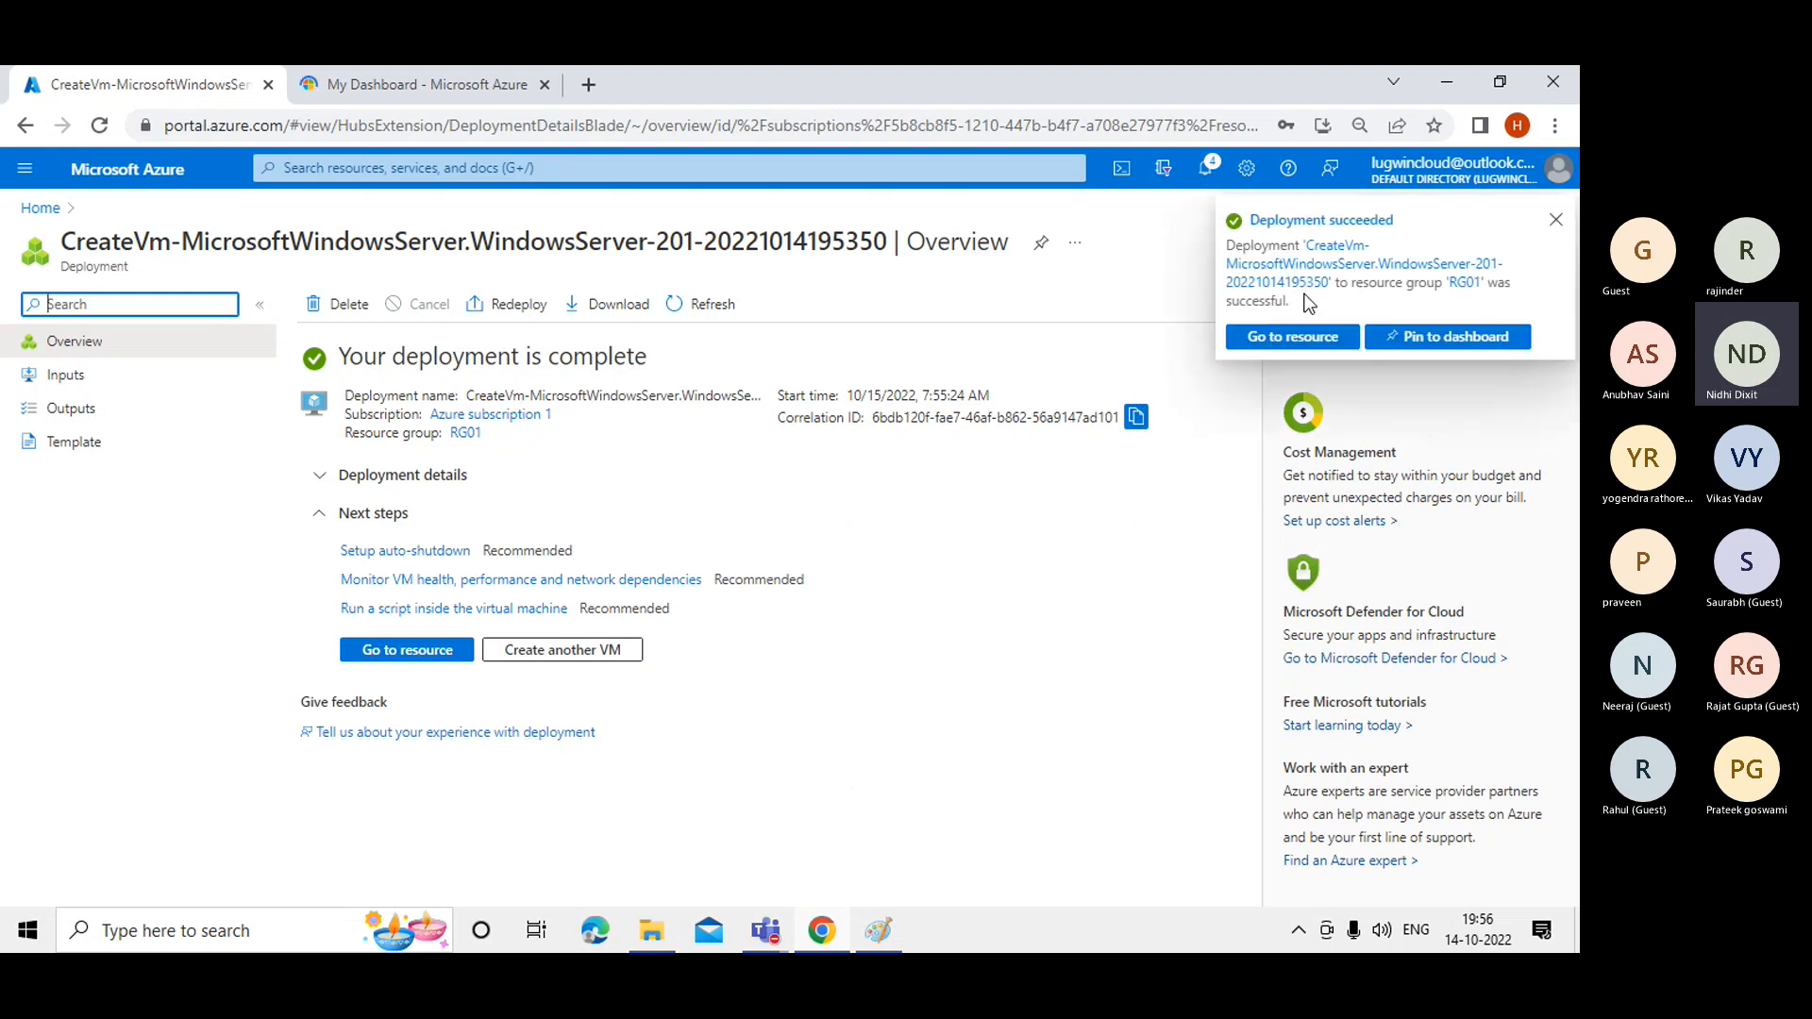
click(1556, 221)
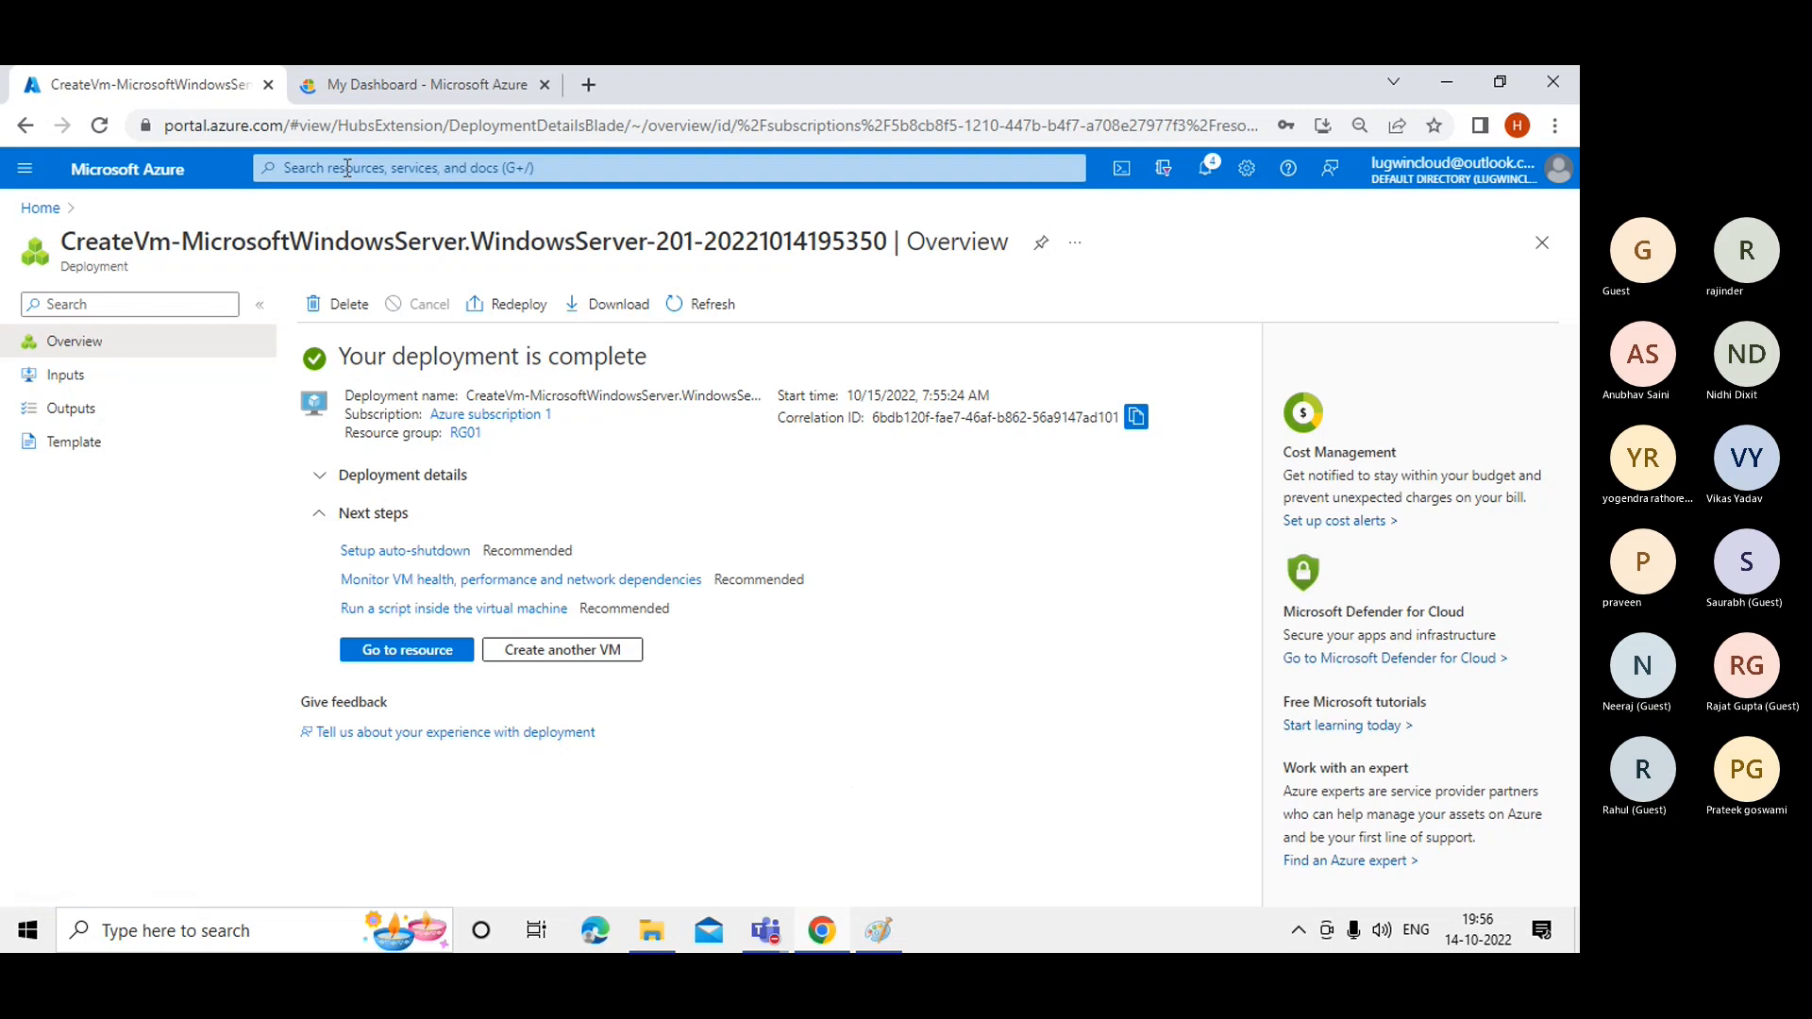
click(403, 95)
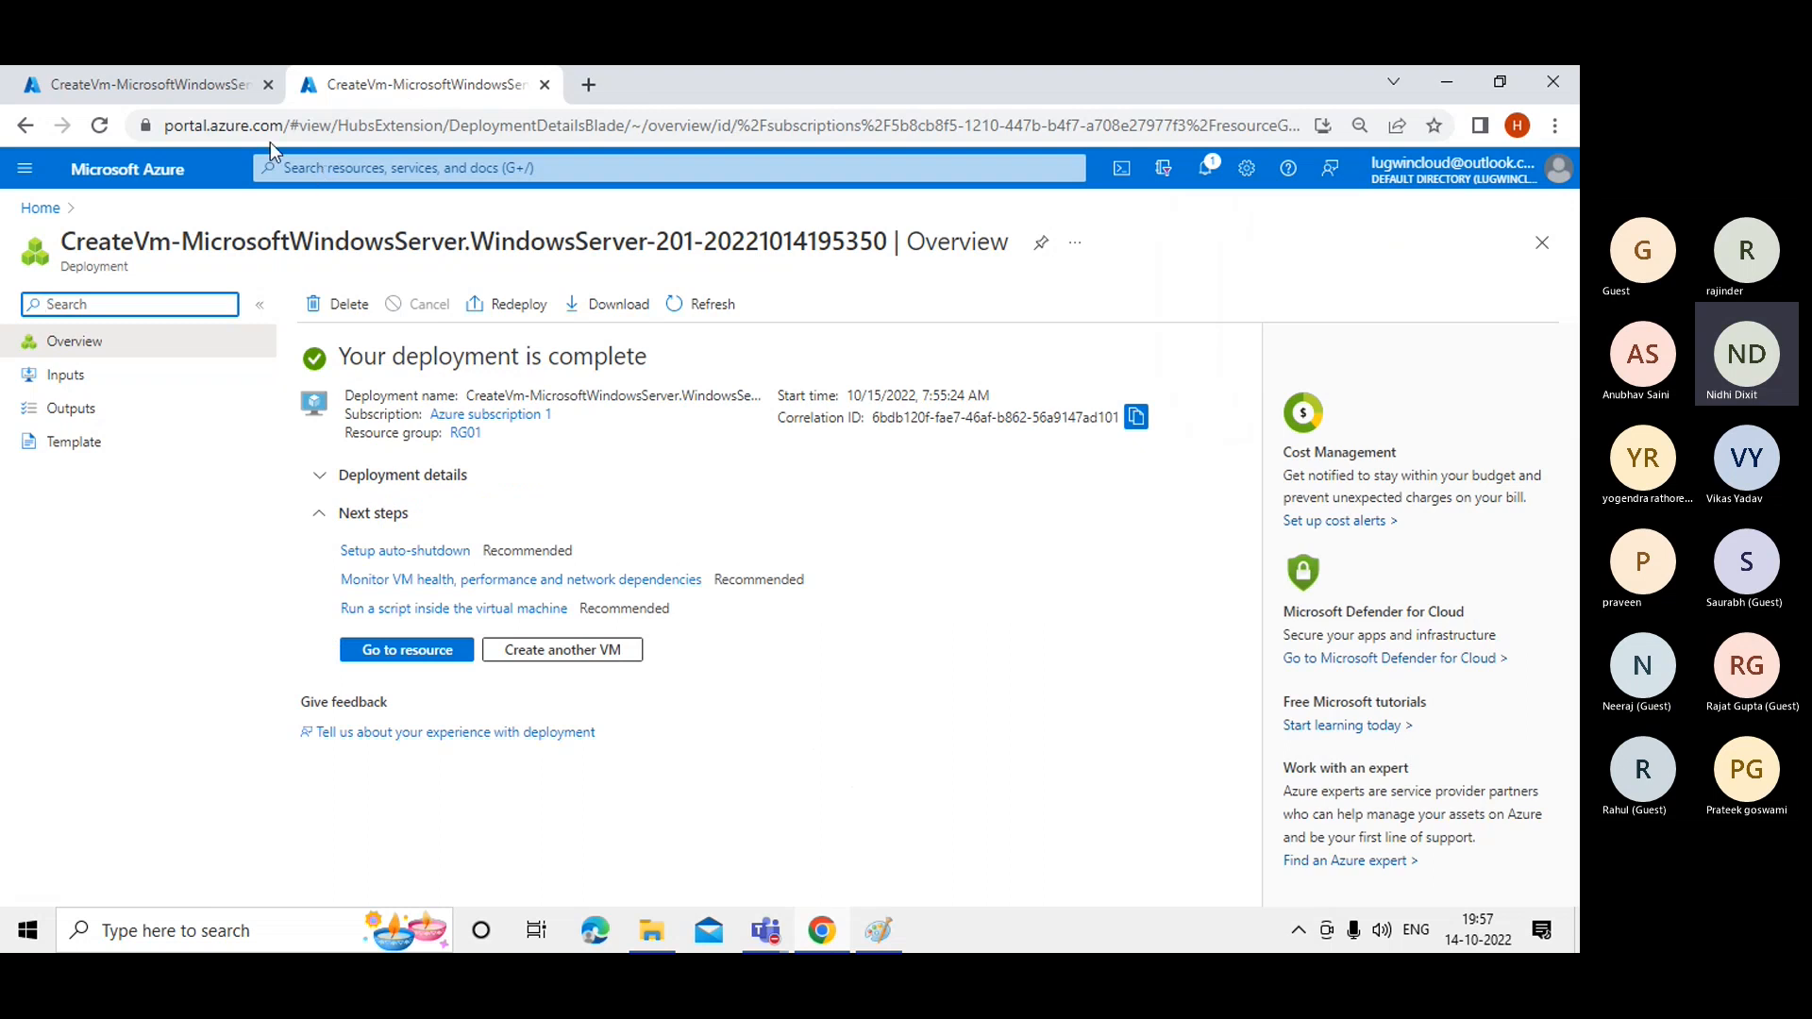
Search the portal for resource groups and open their list
click(314, 170)
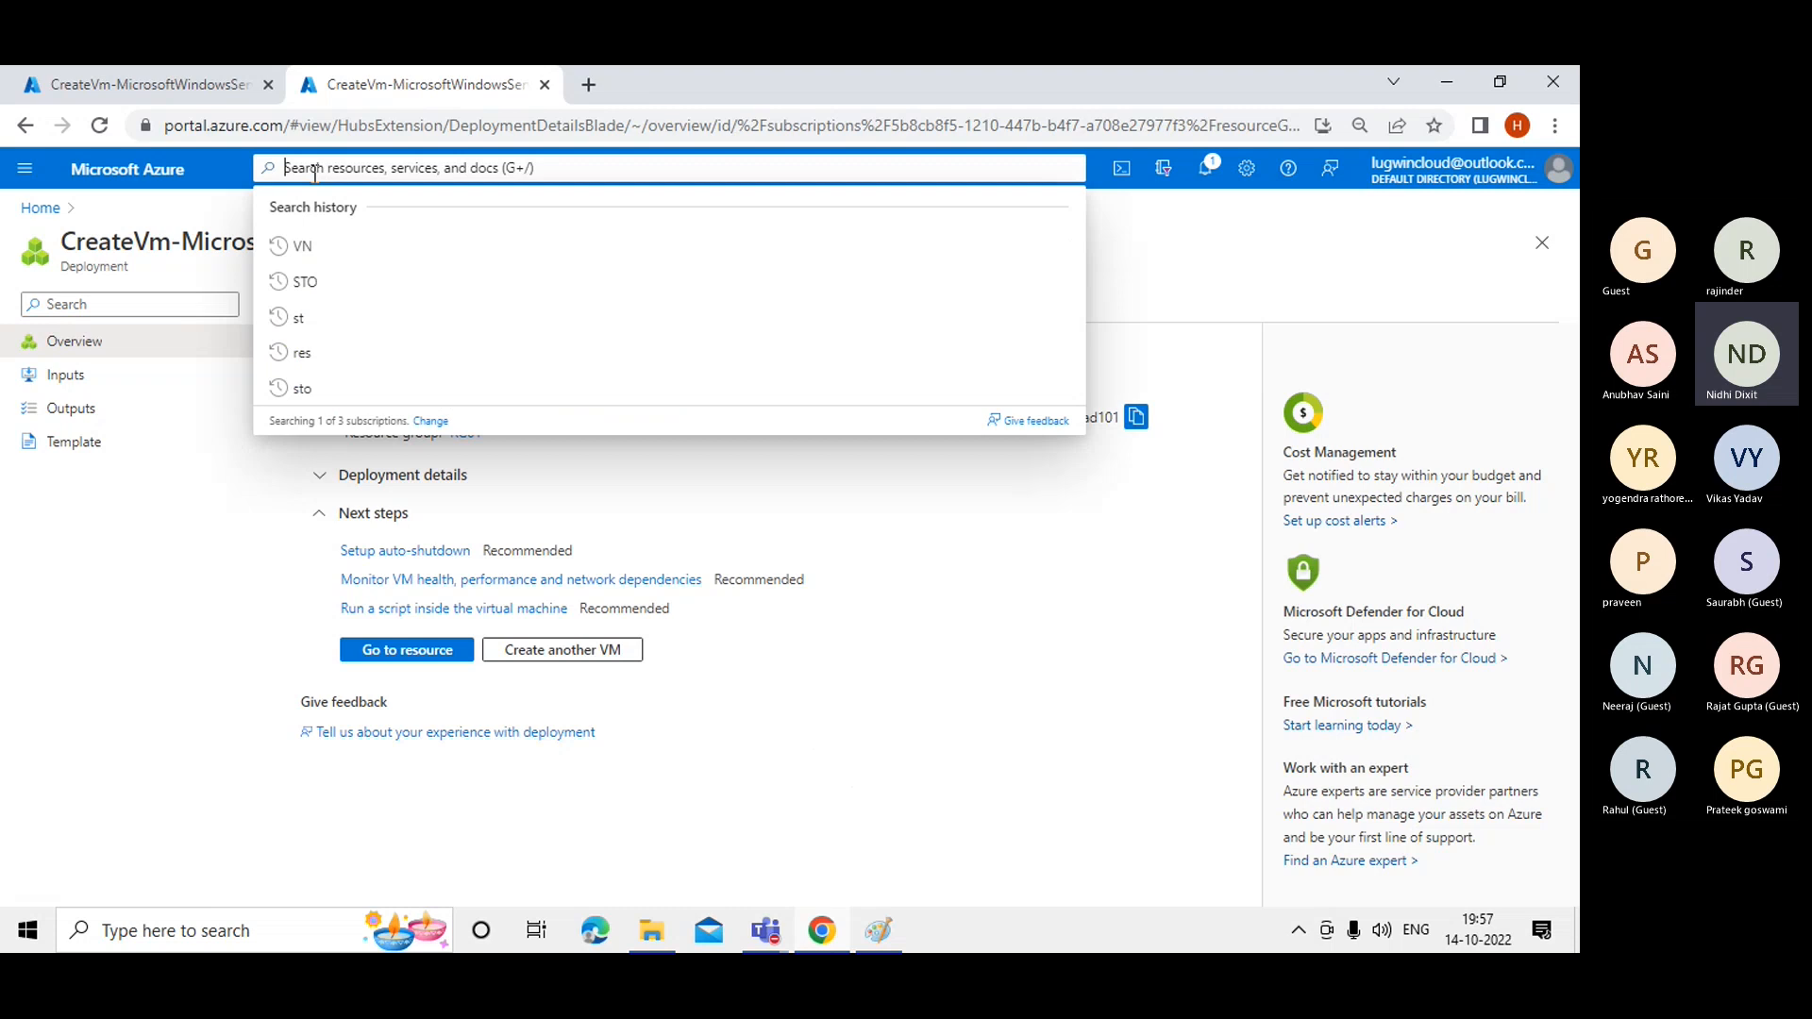
text(reso)
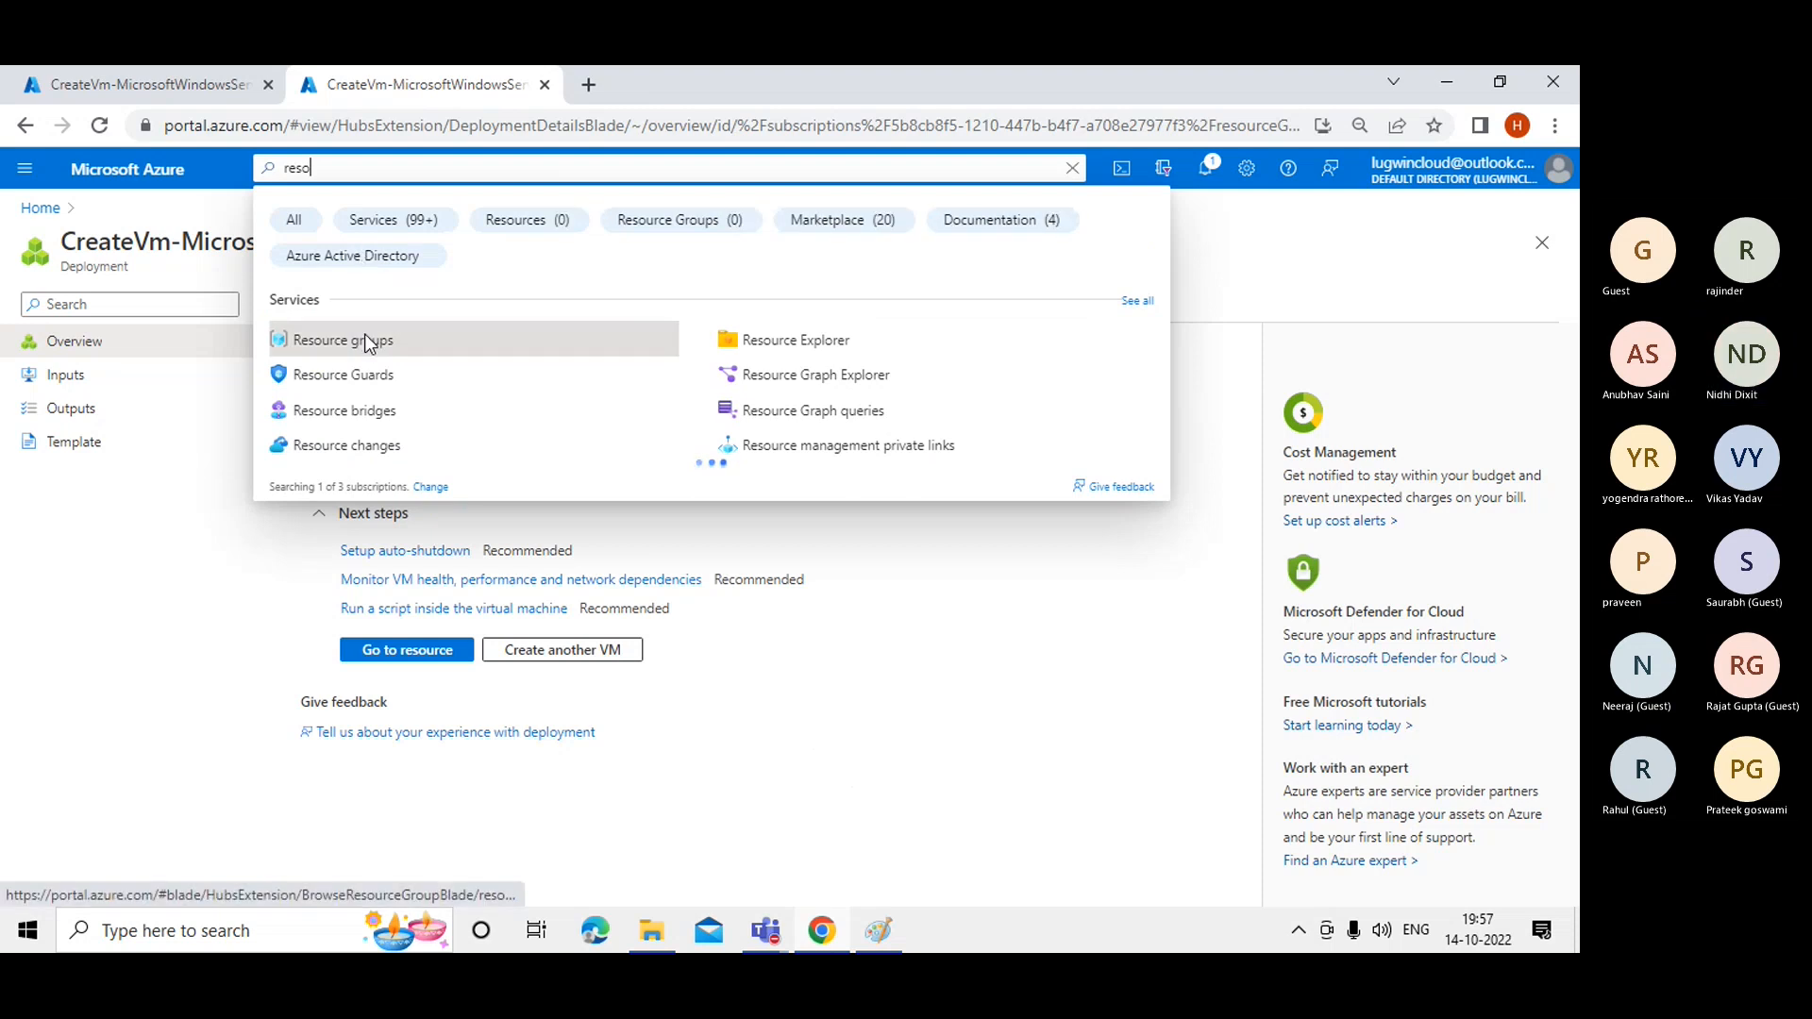
click(364, 338)
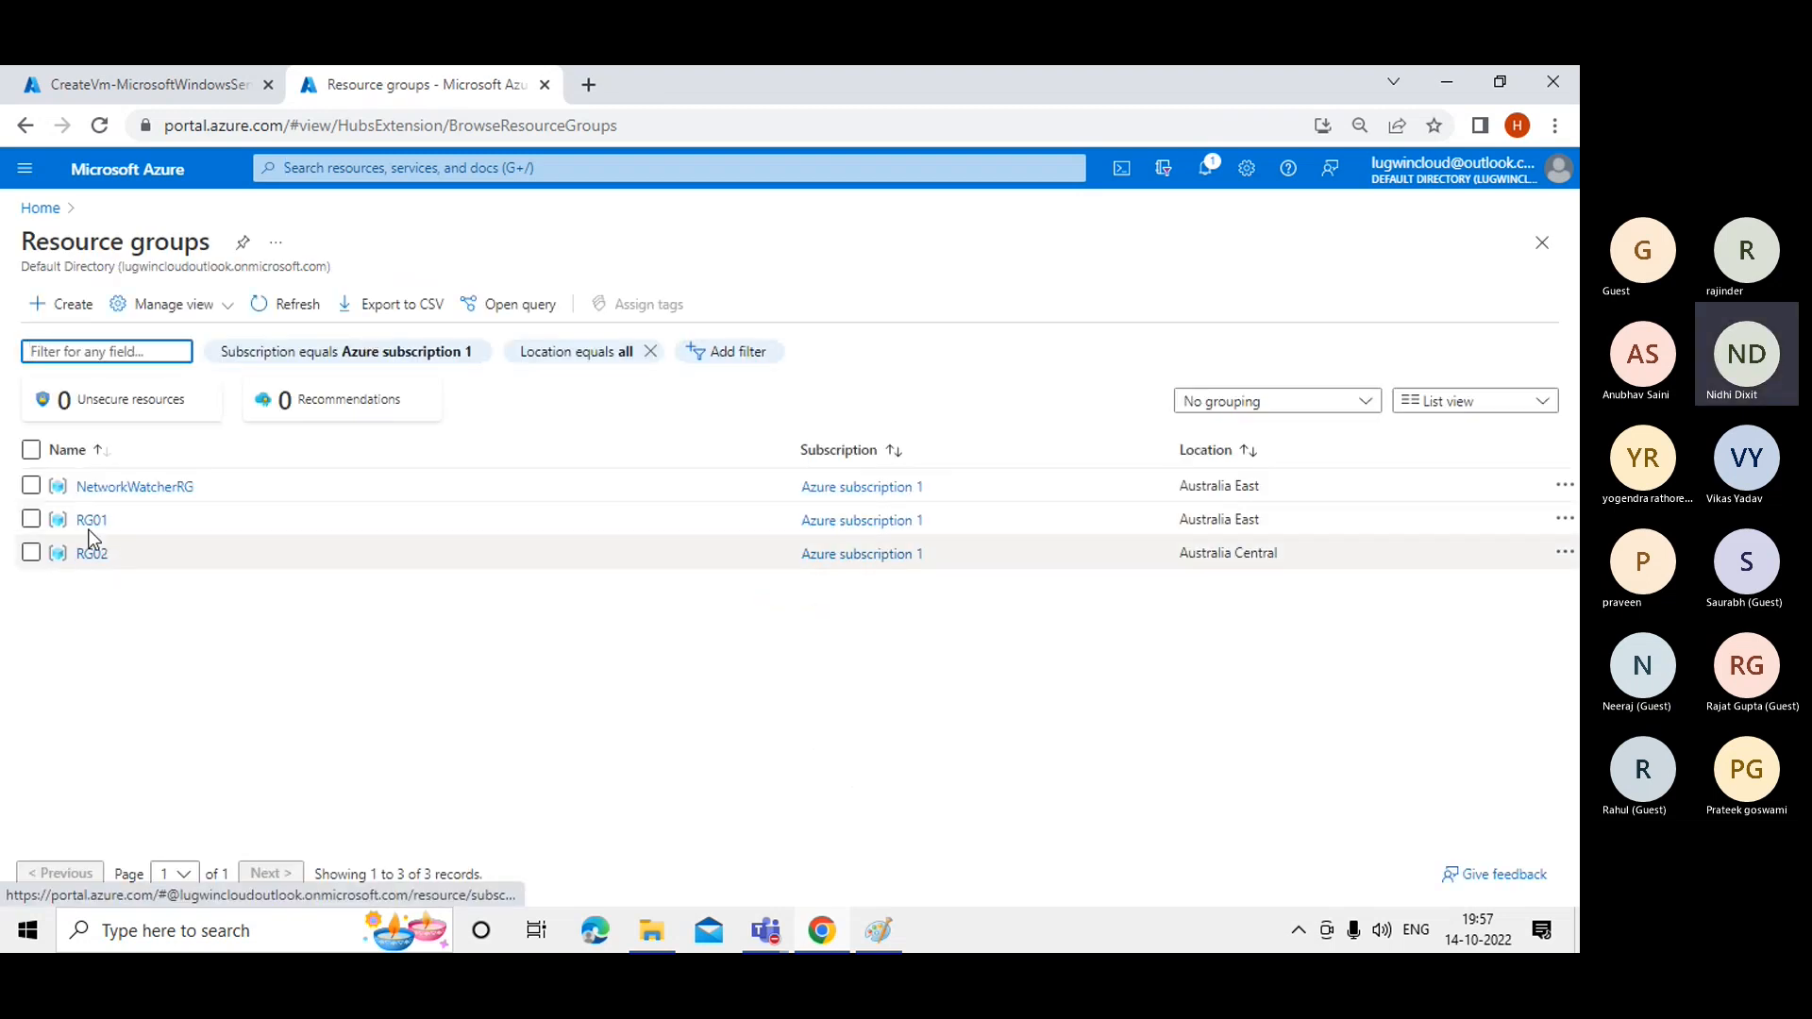
Start creating a new virtual network under Azure subscription 1 in resource group RG02
click(332, 170)
text(v)
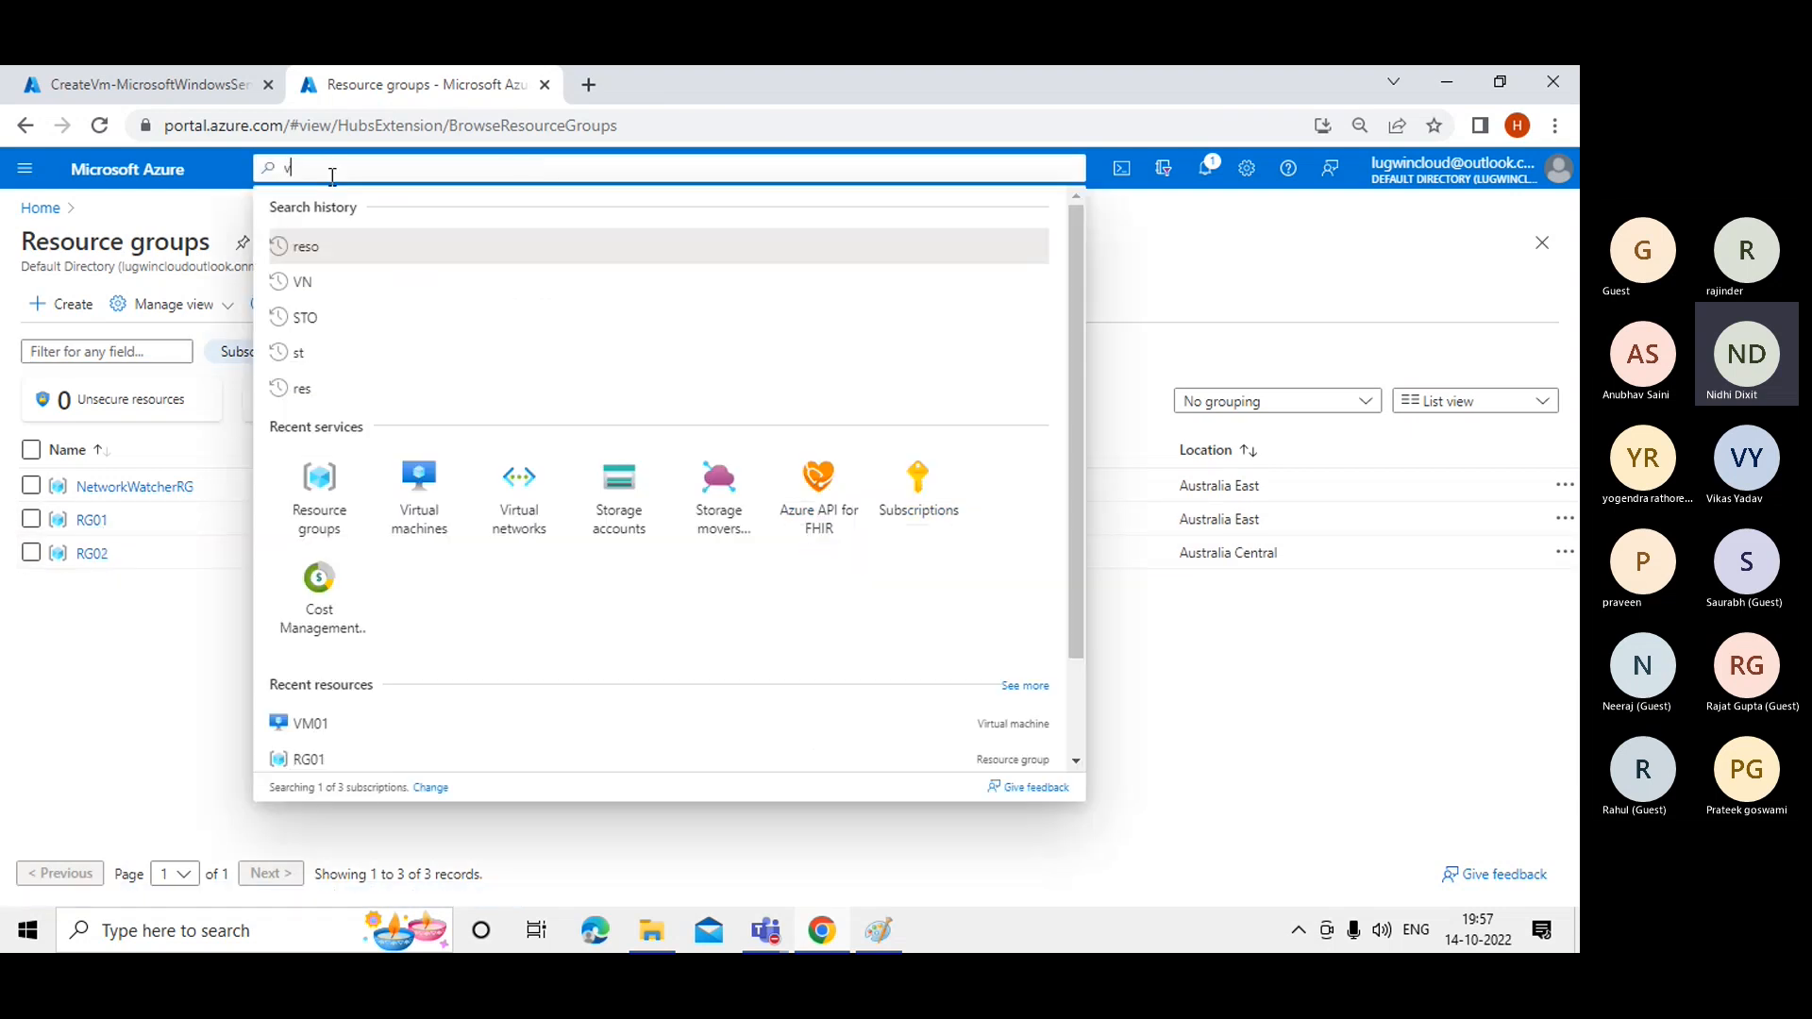
text(n)
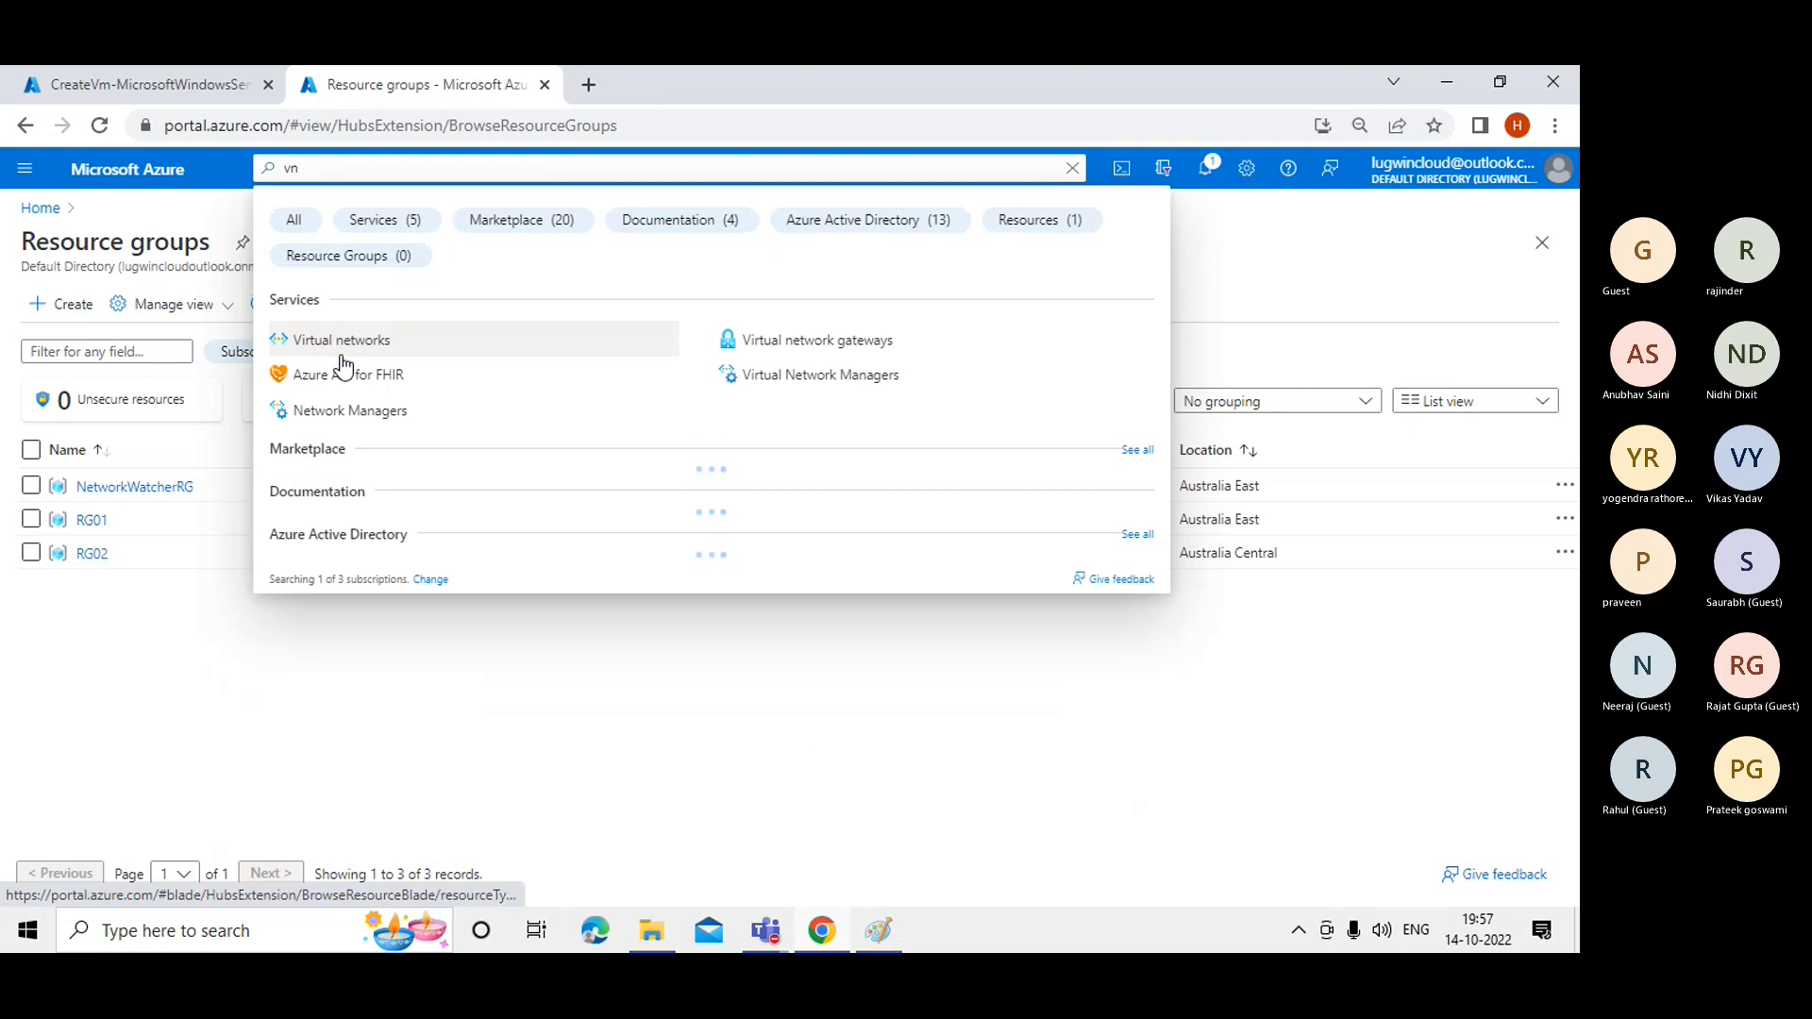
click(343, 363)
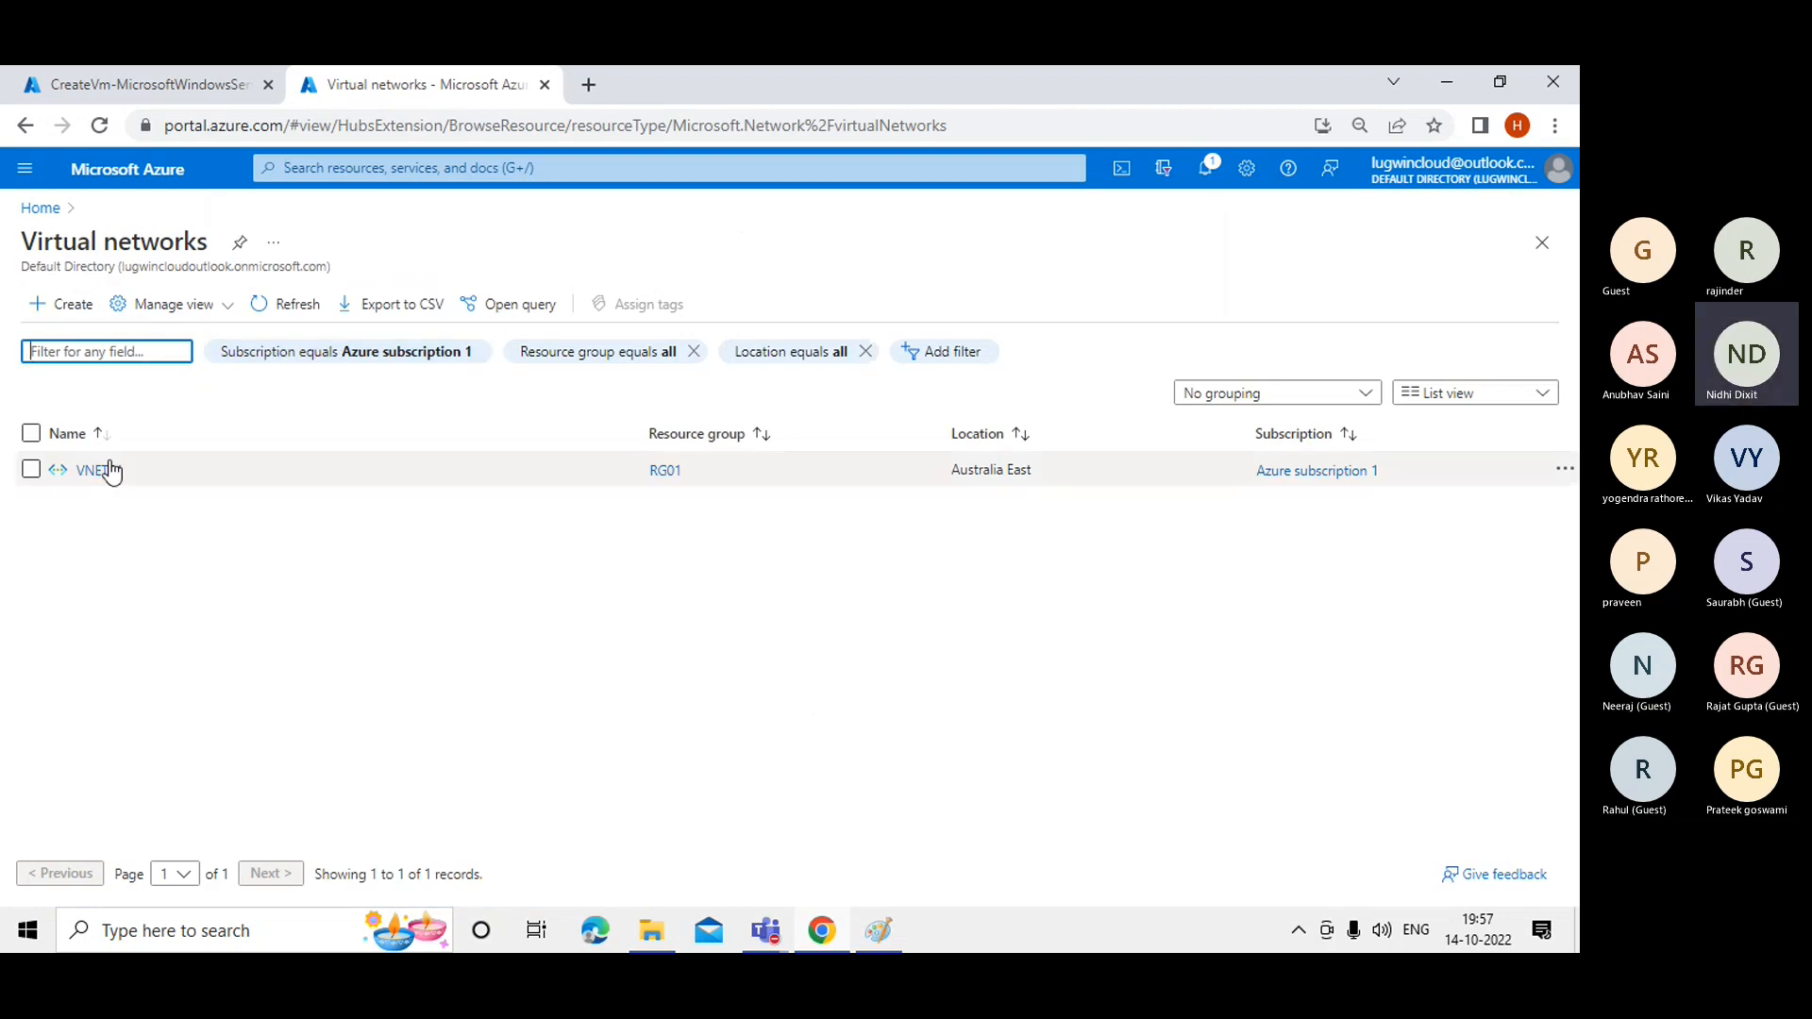
click(62, 314)
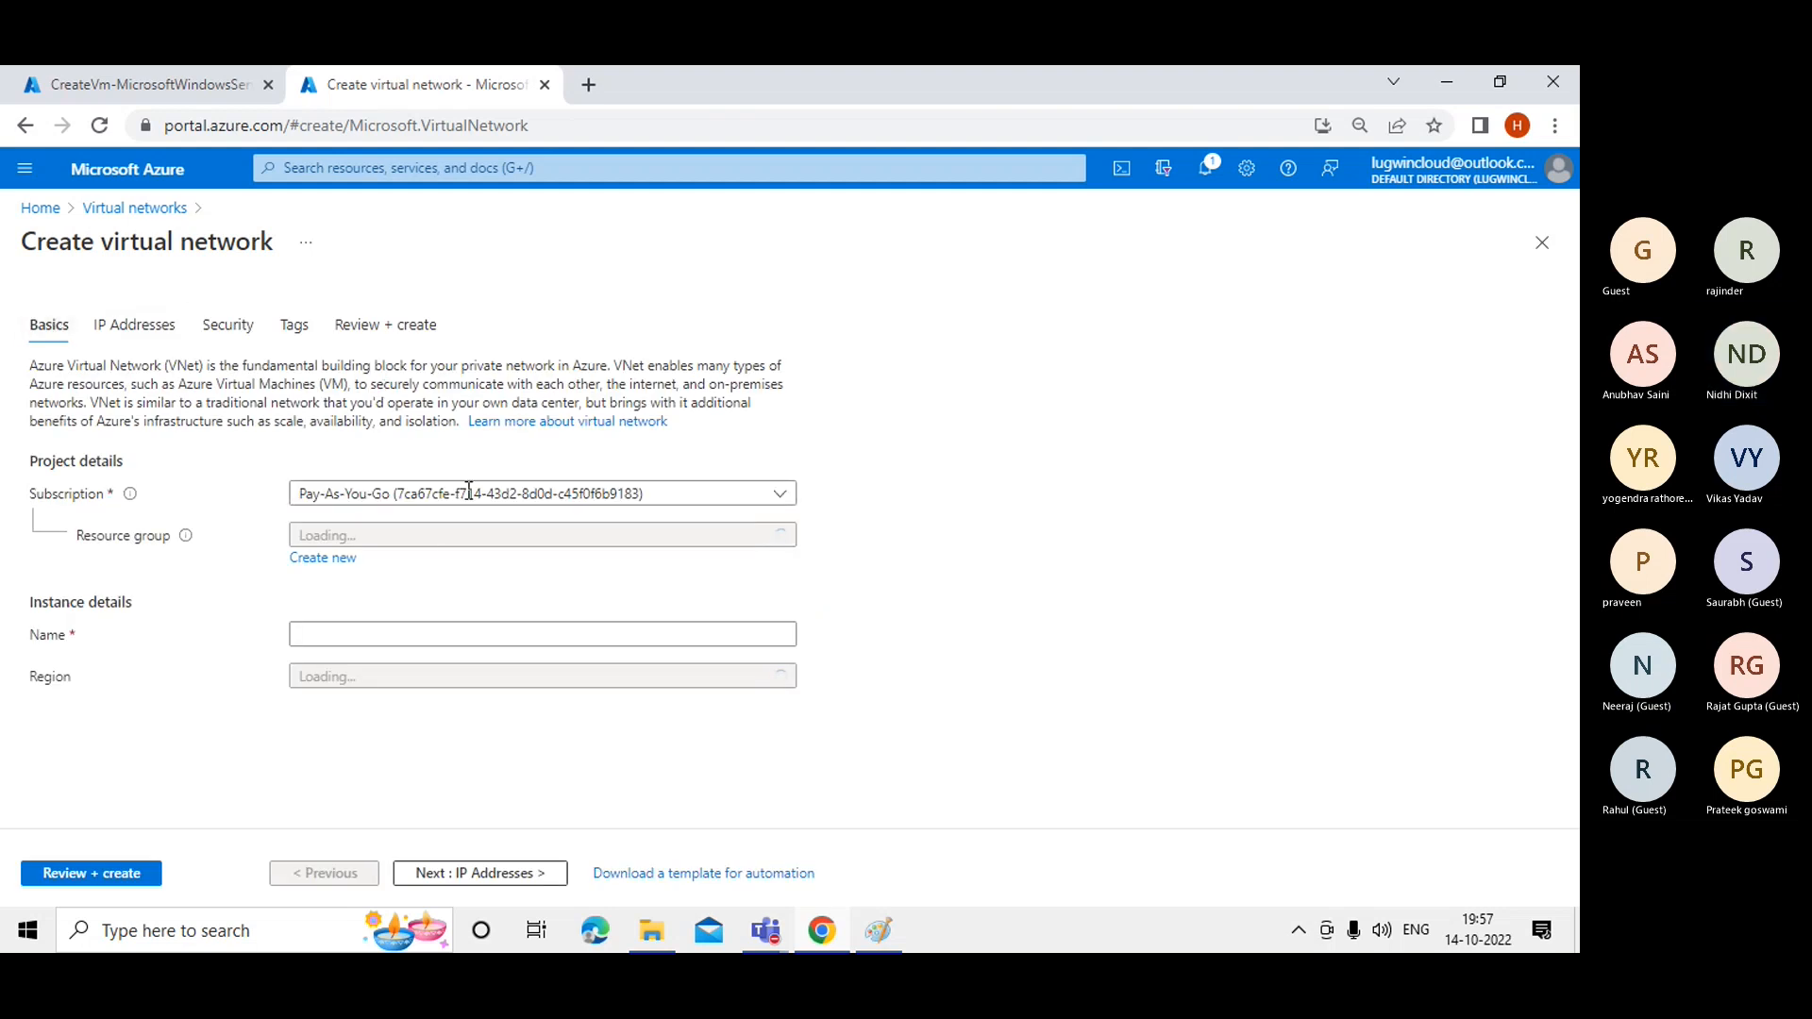
click(469, 492)
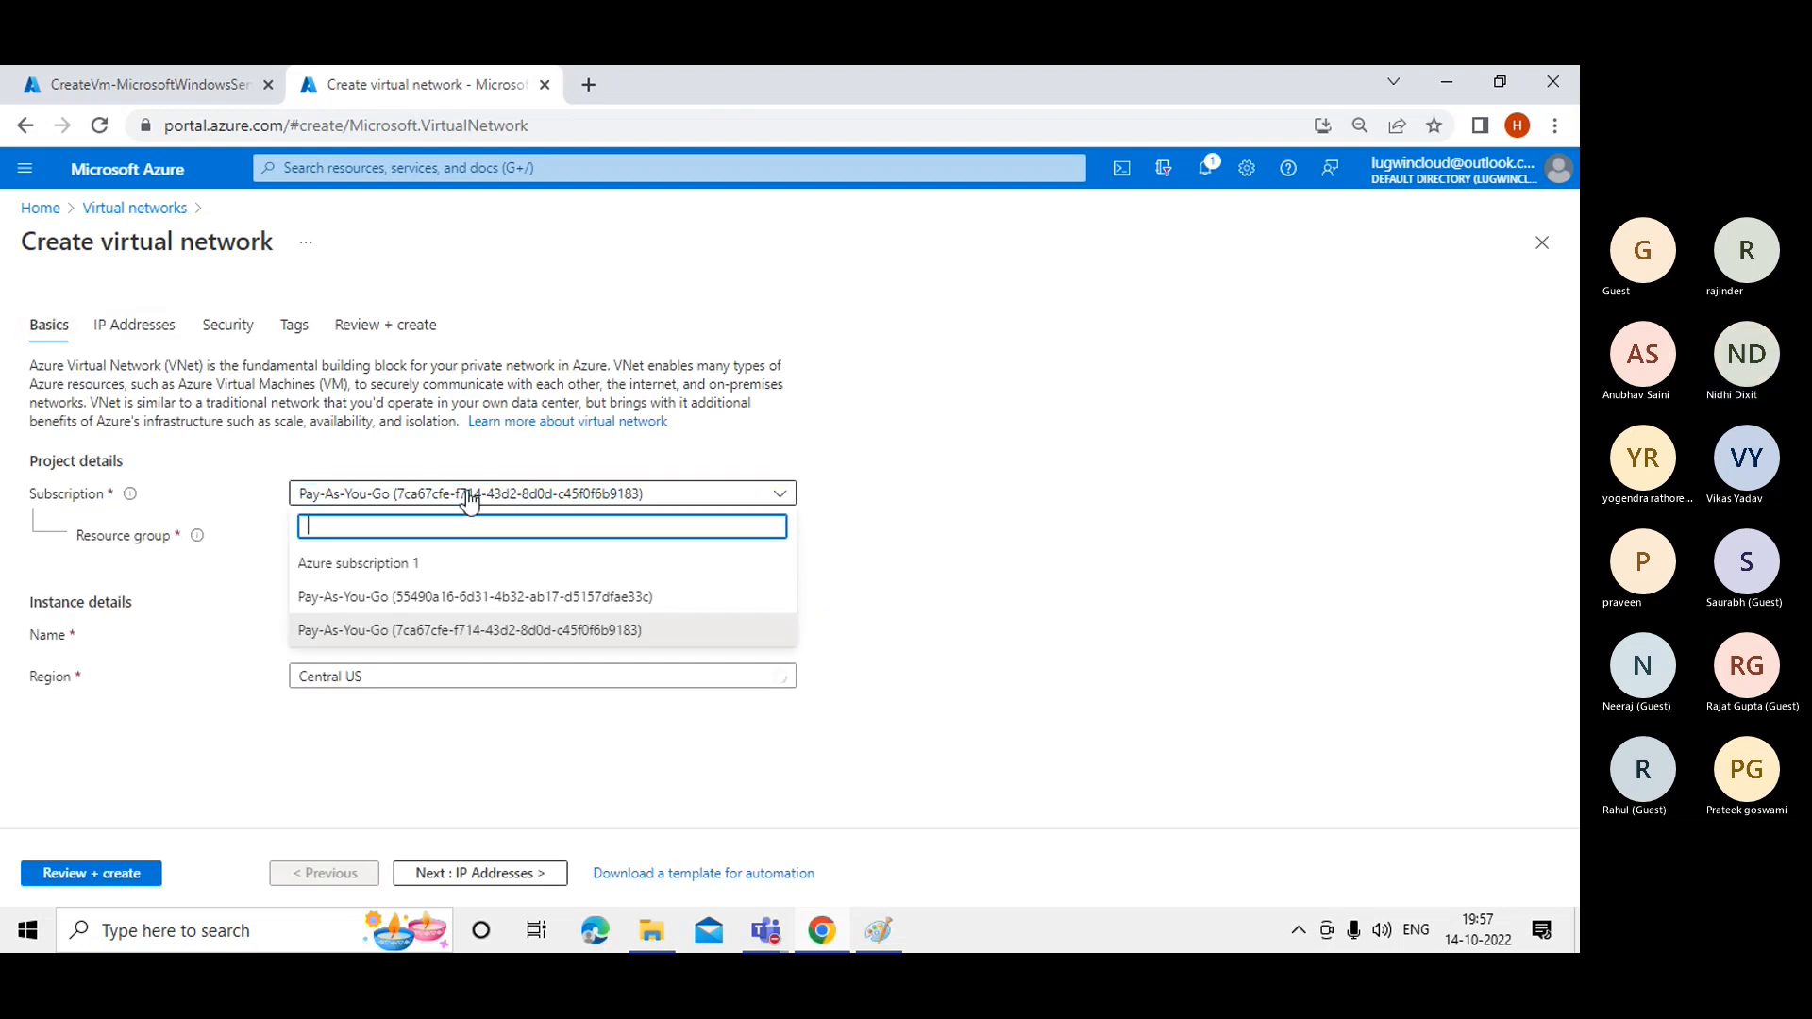
click(394, 566)
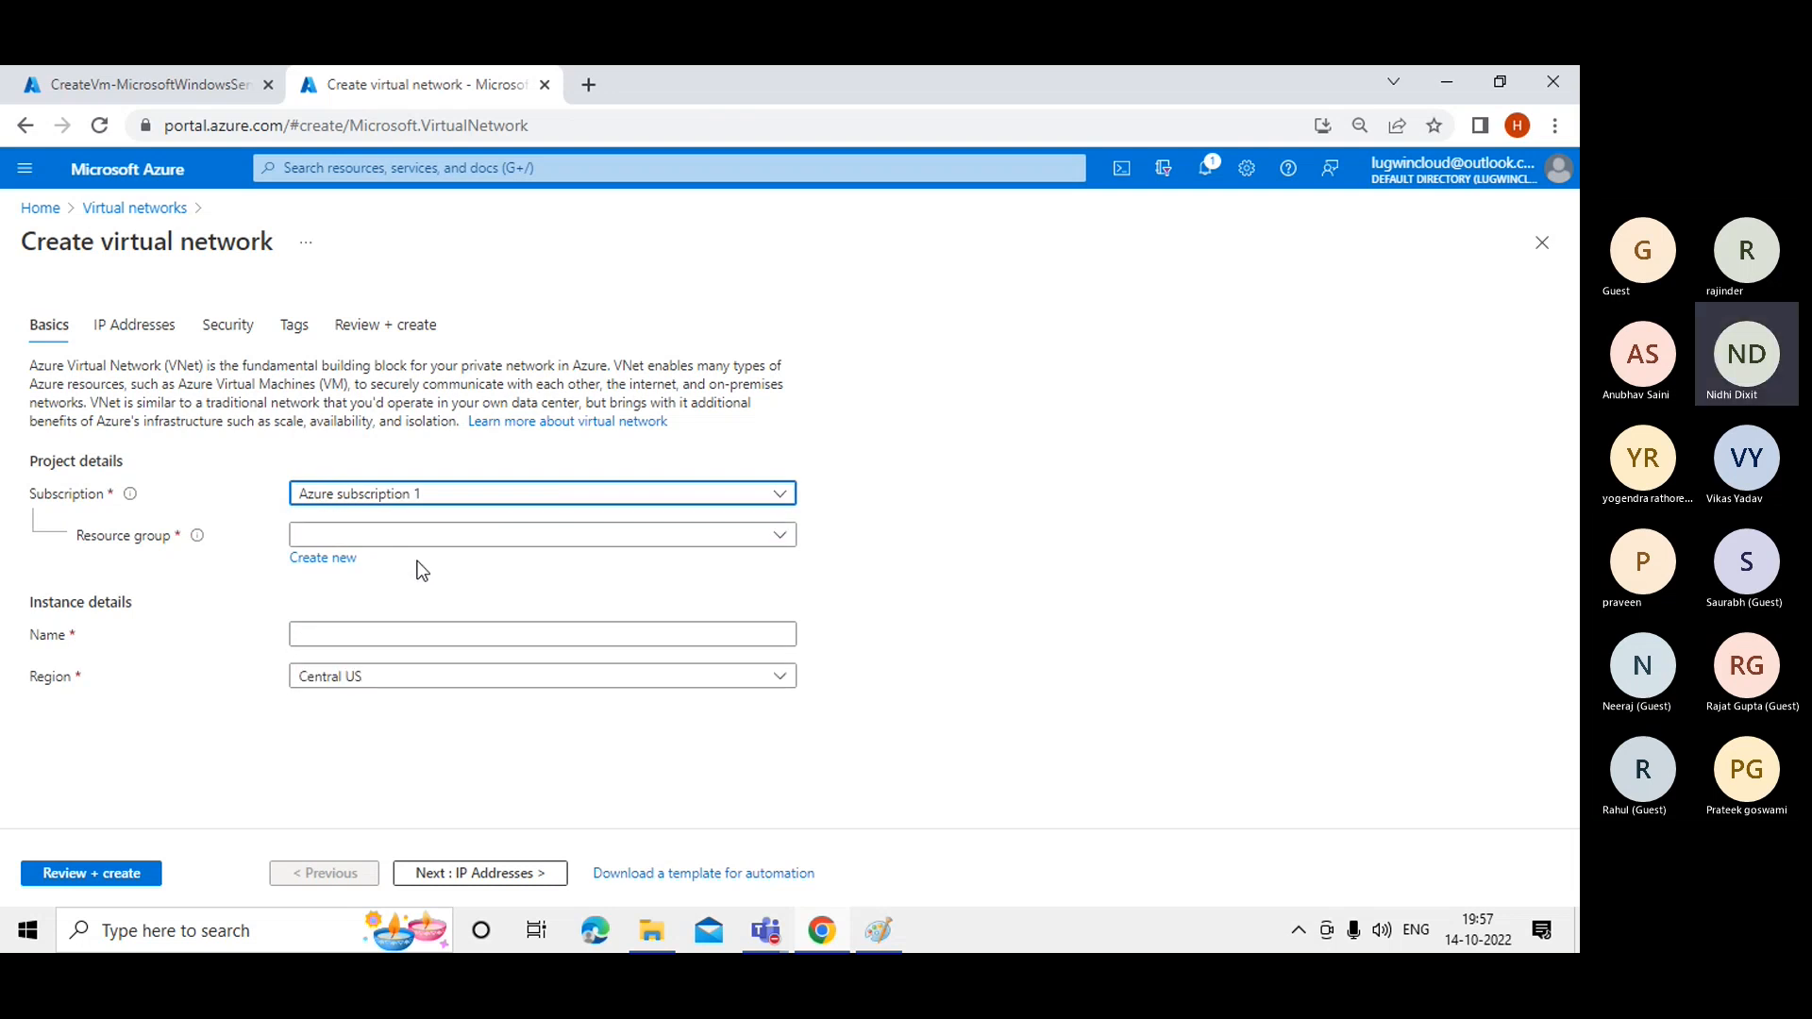
click(378, 536)
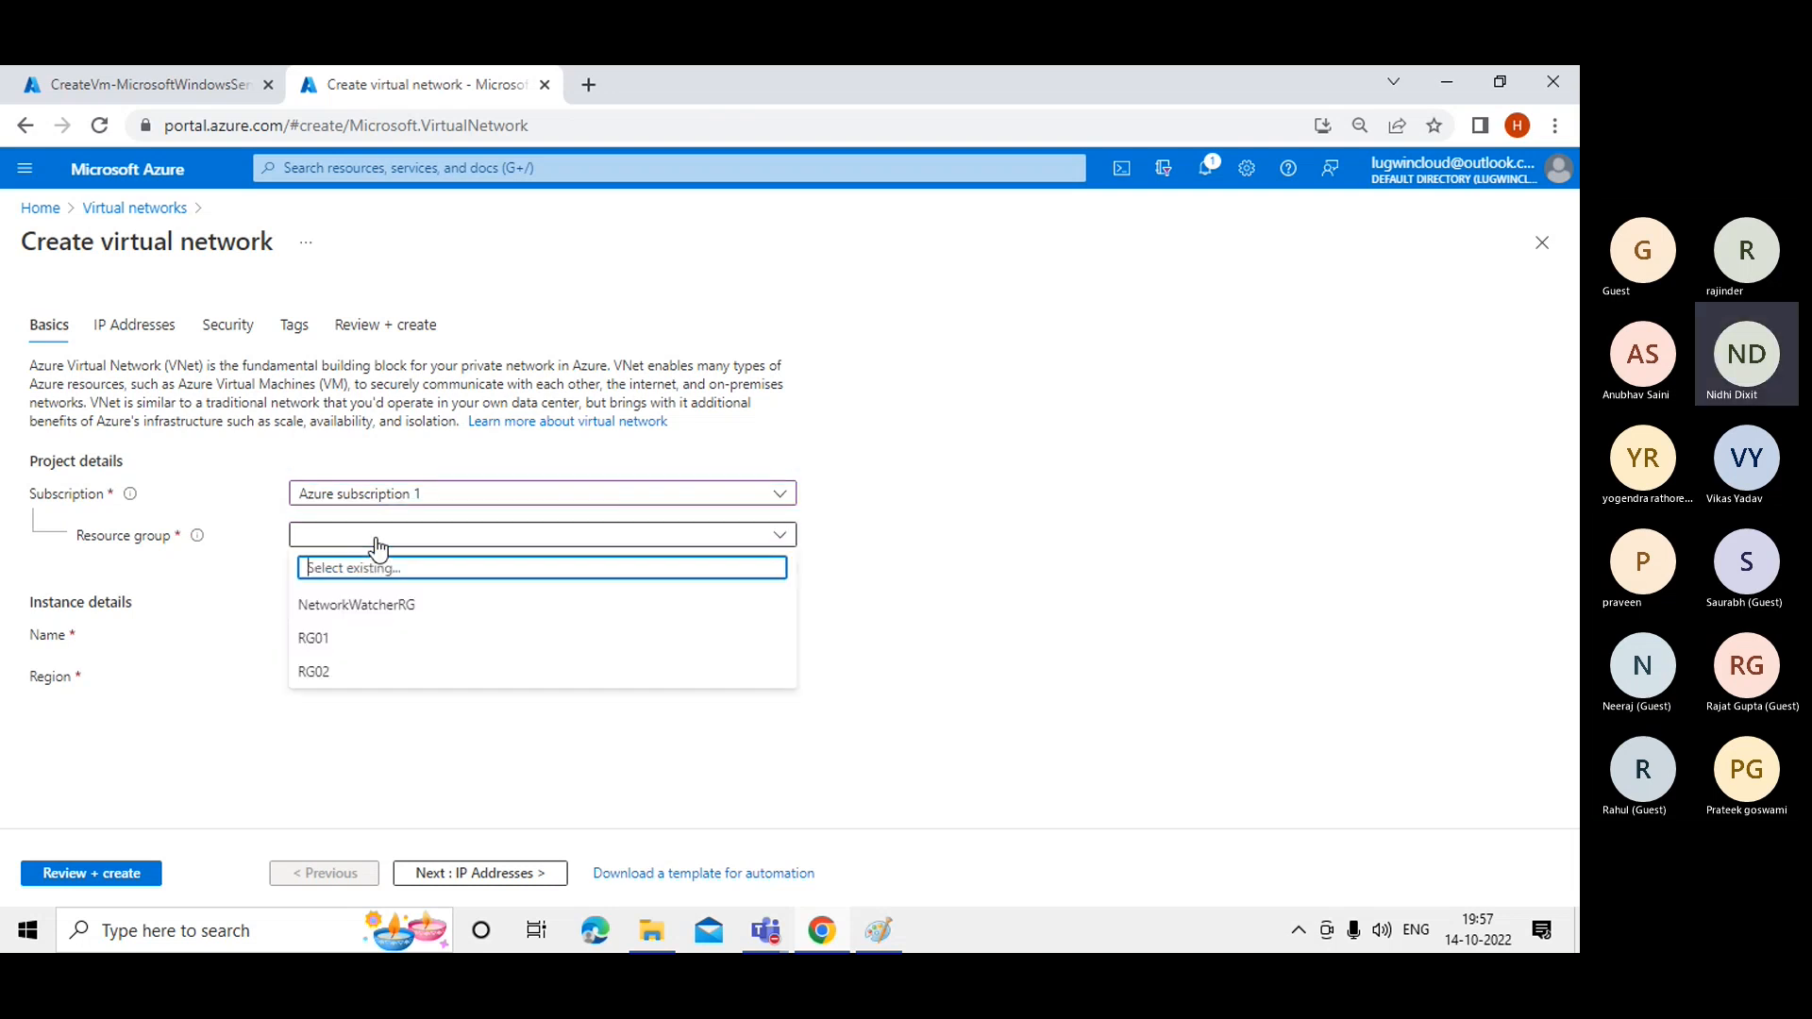
click(351, 676)
Name the new virtual network VNET02, keeping Australia Central as its region
click(318, 632)
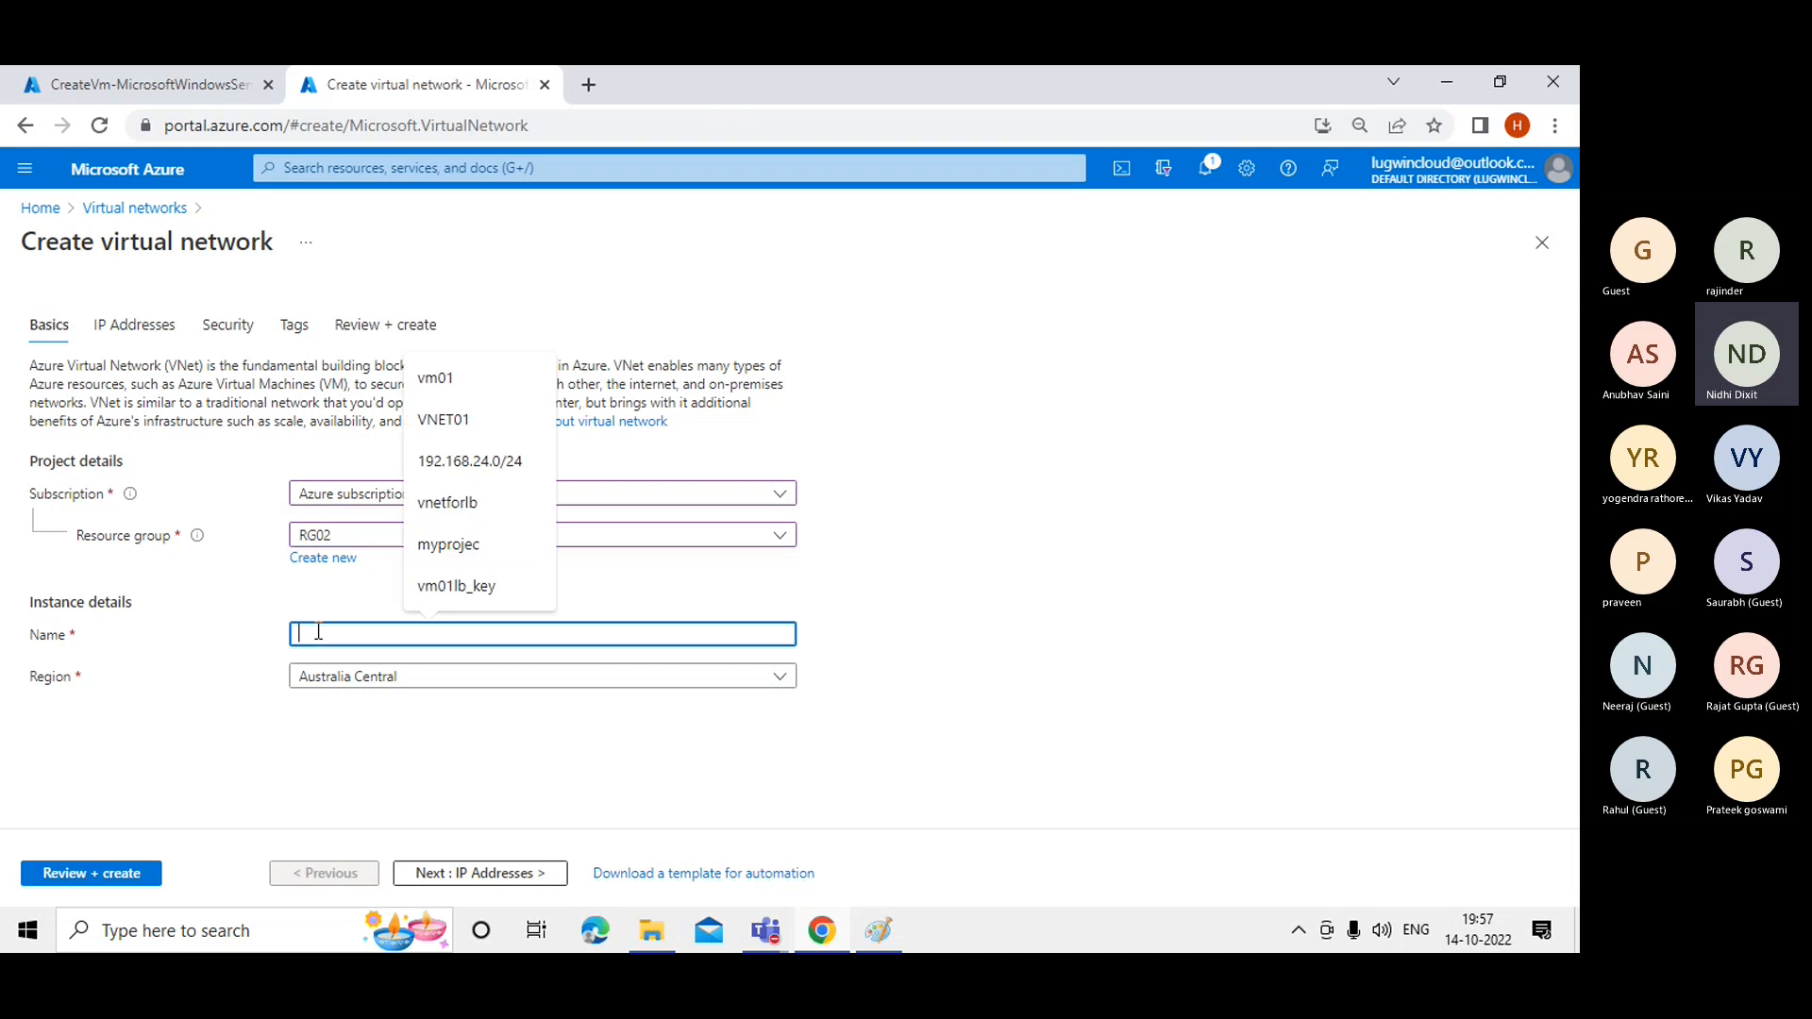
text(vnet)
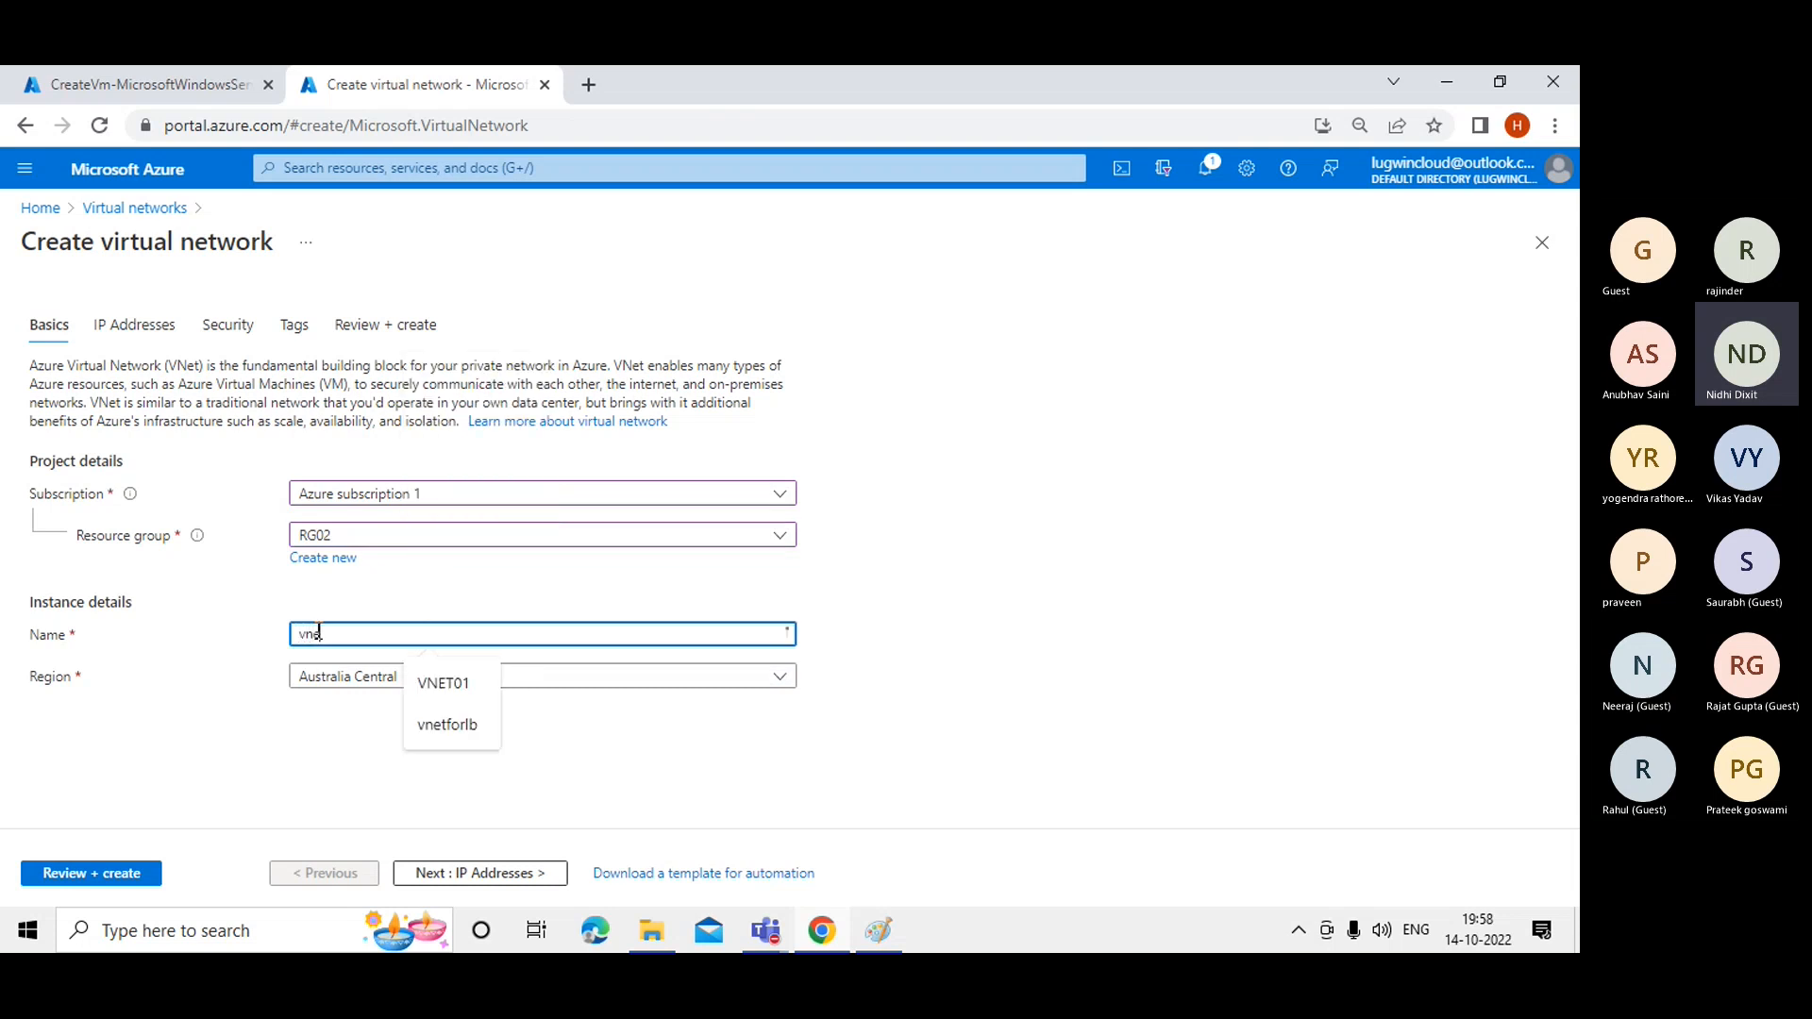
key(BackSpace)
key(BackSpace)
key(BackSpace)
key(BackSpace)
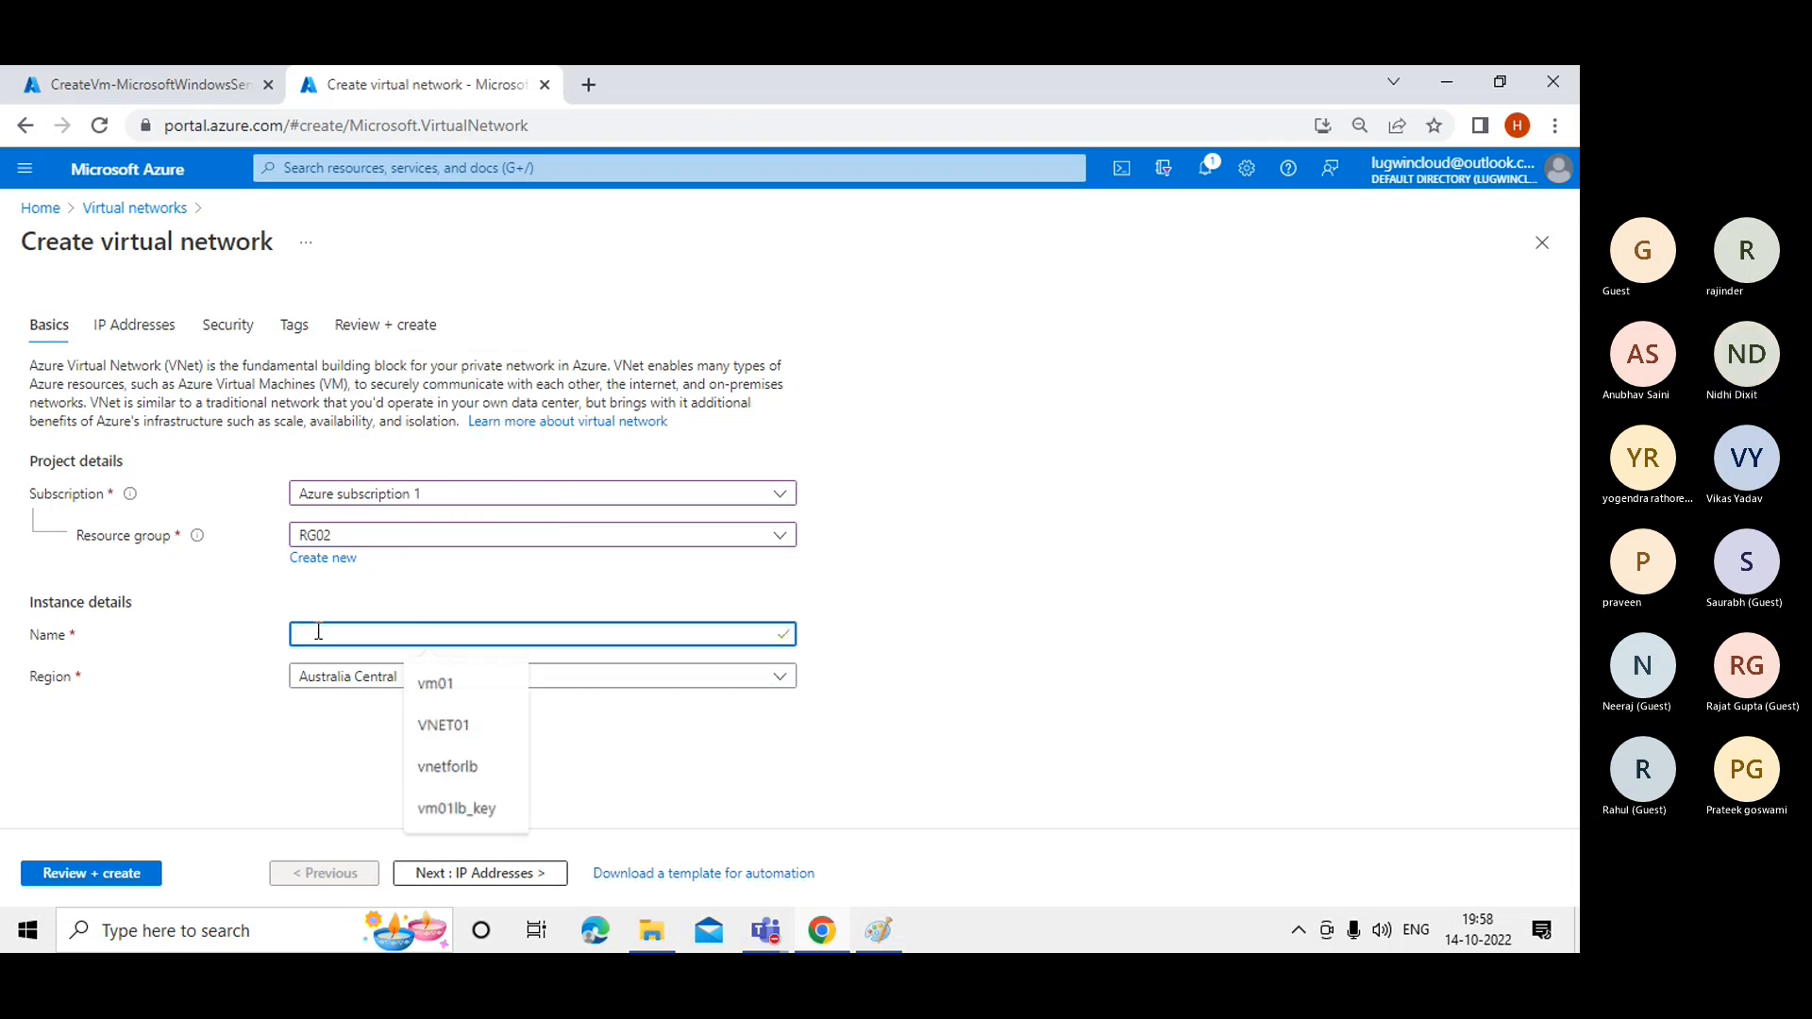
text(VNET)
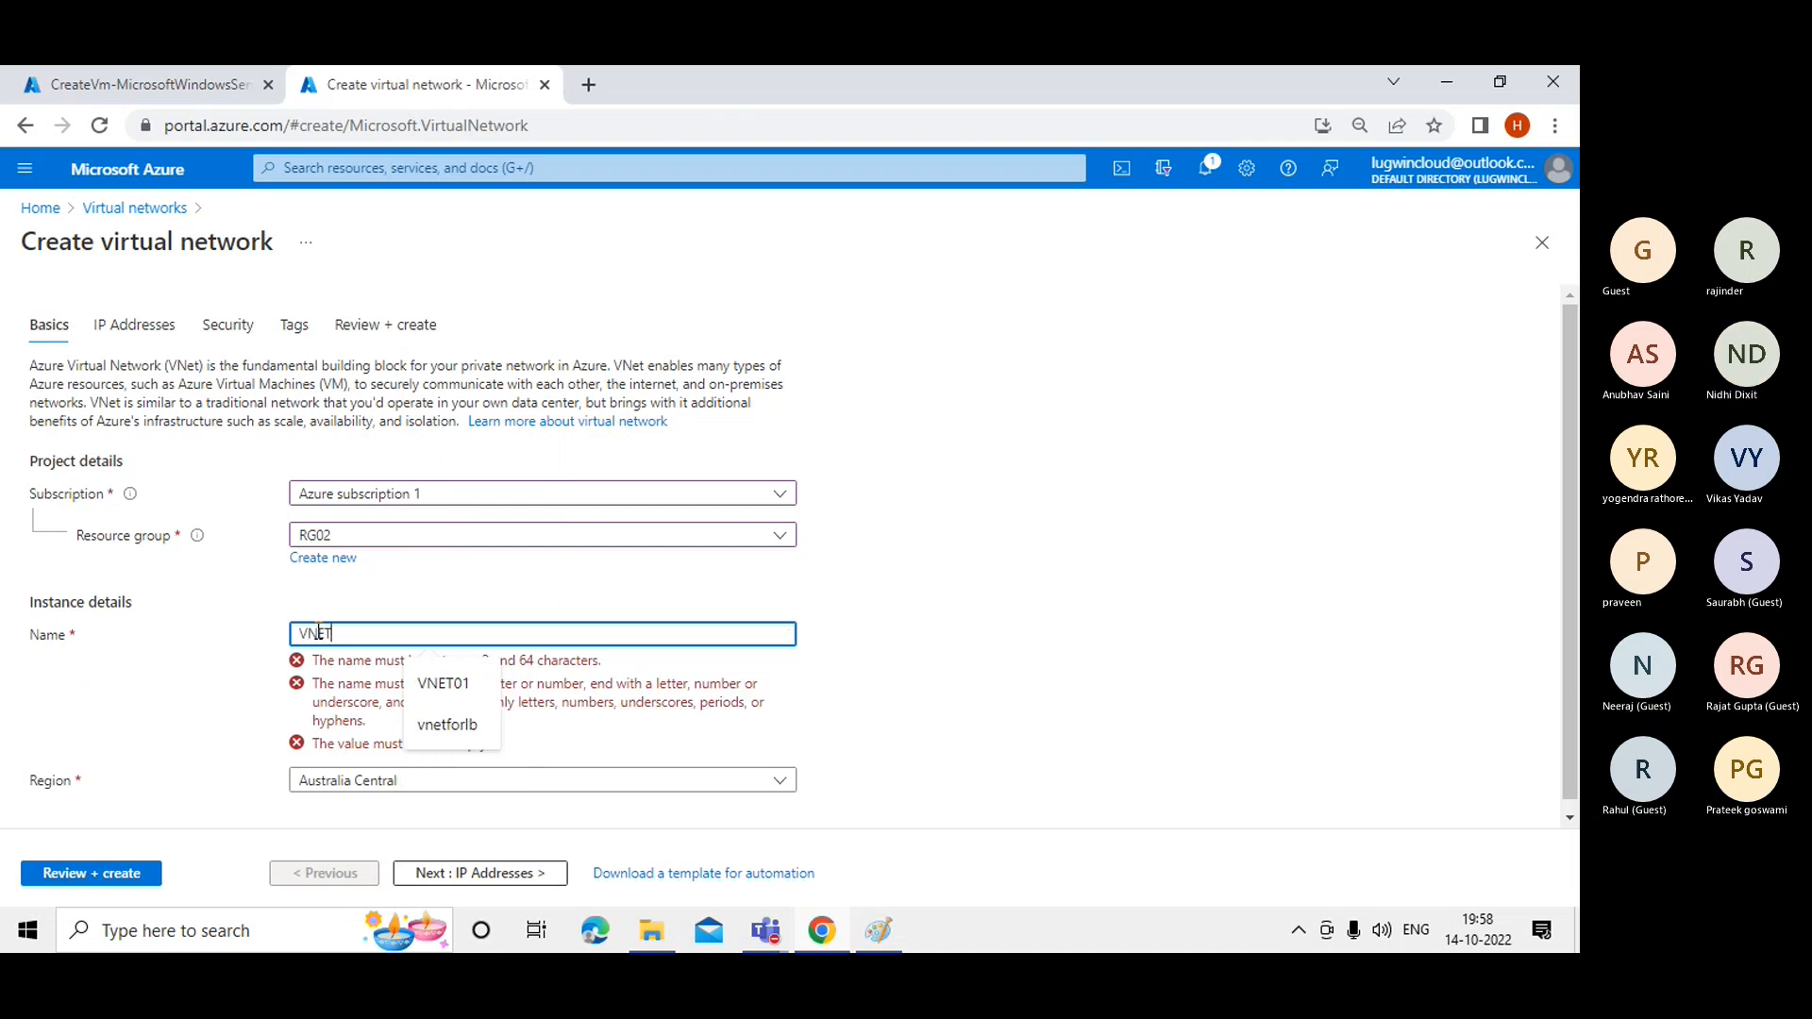
text(02)
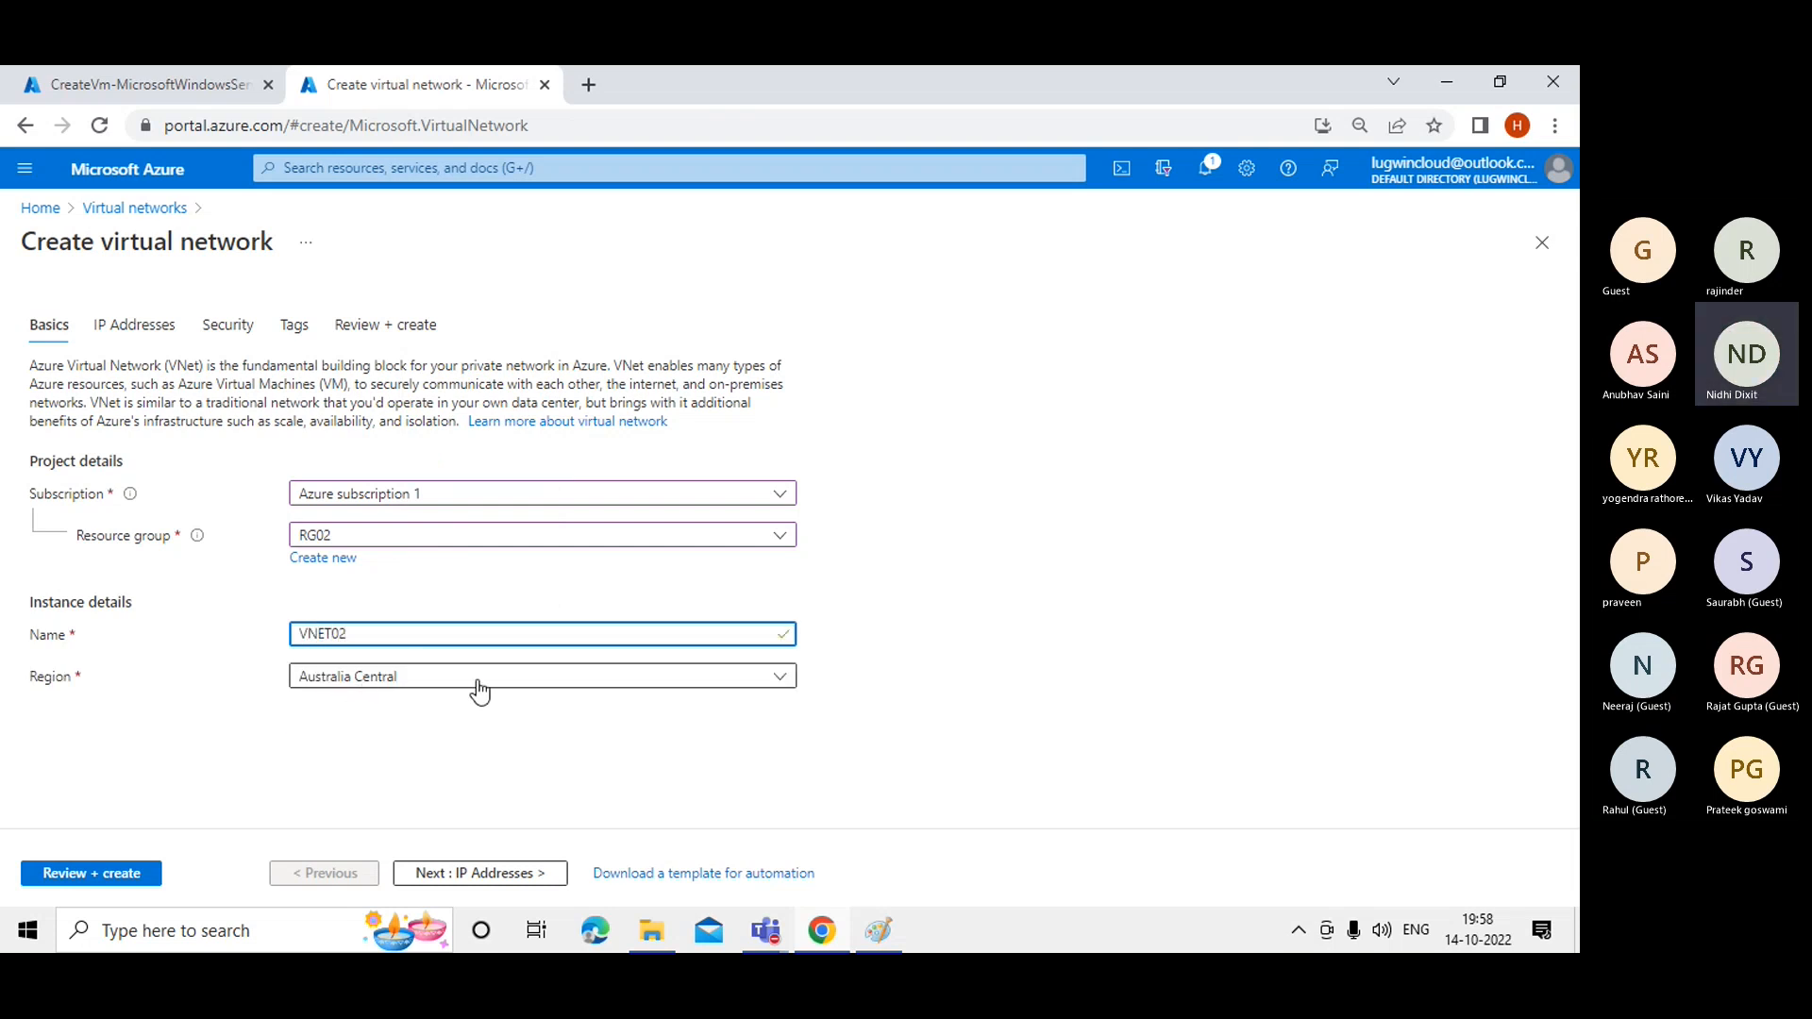
click(353, 742)
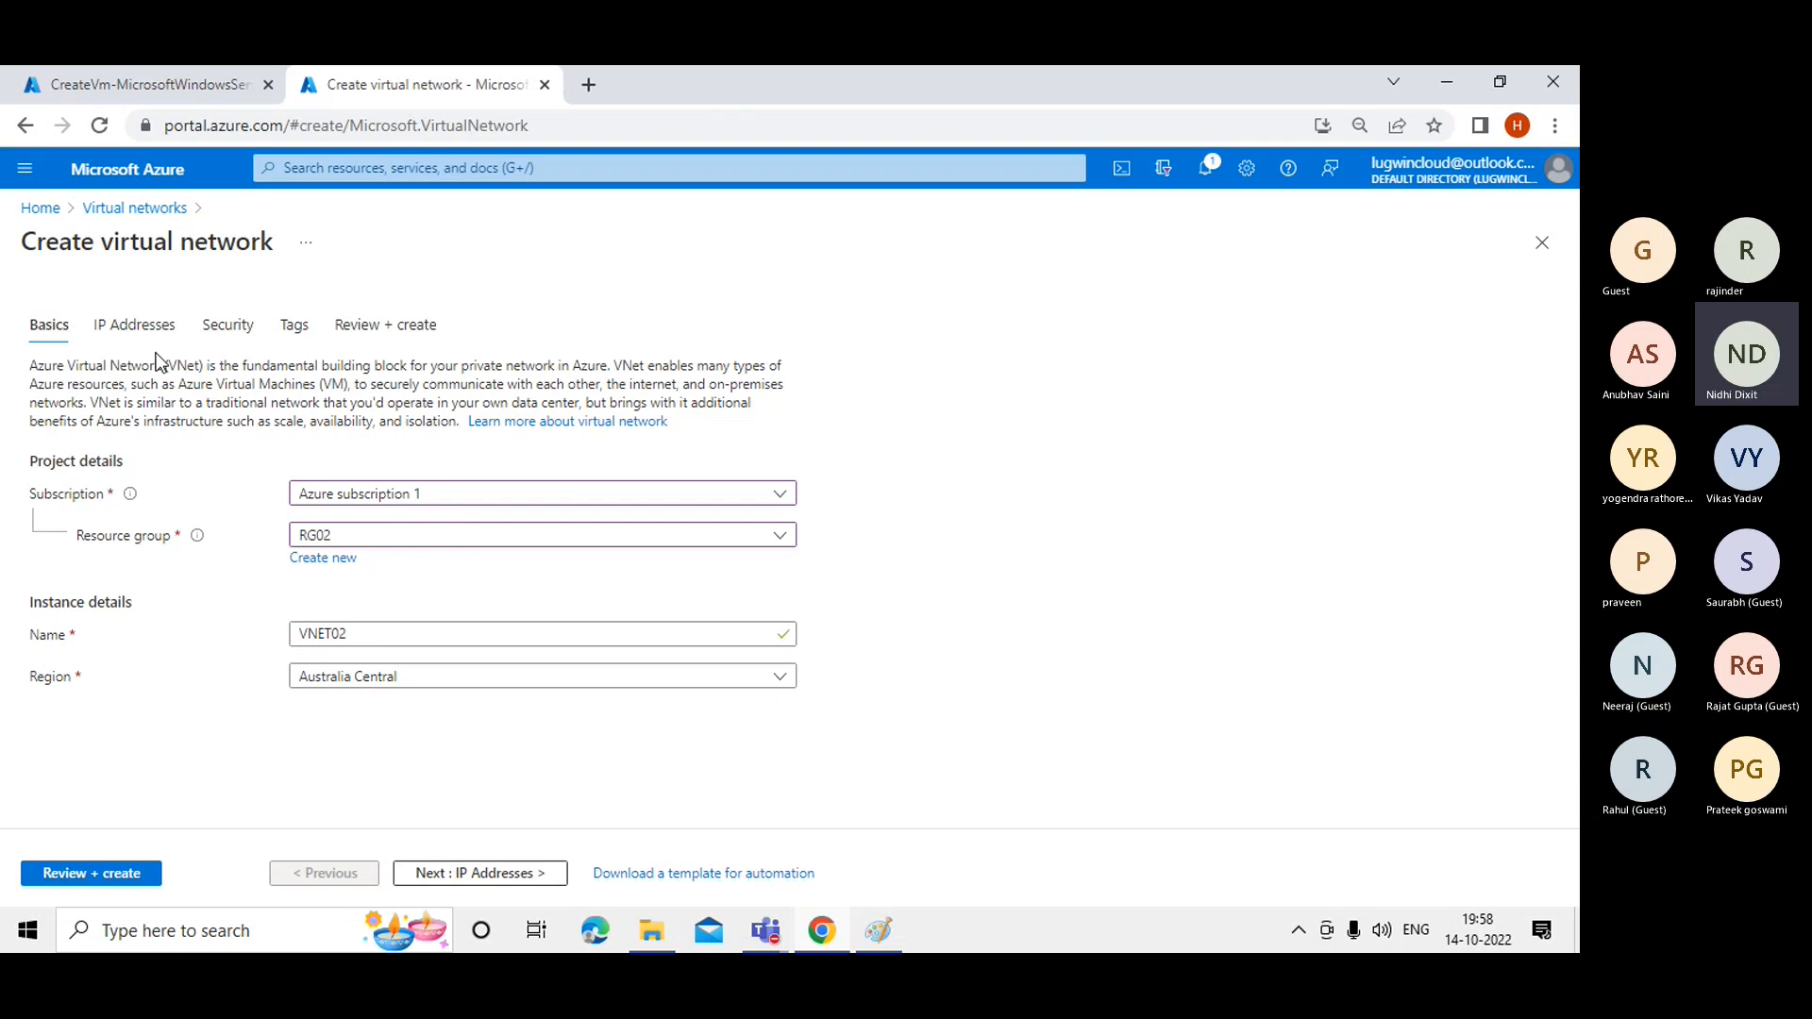
Examine the IPv4 address space proposed for VNET02, and switch to the network diagram in Paint
click(135, 325)
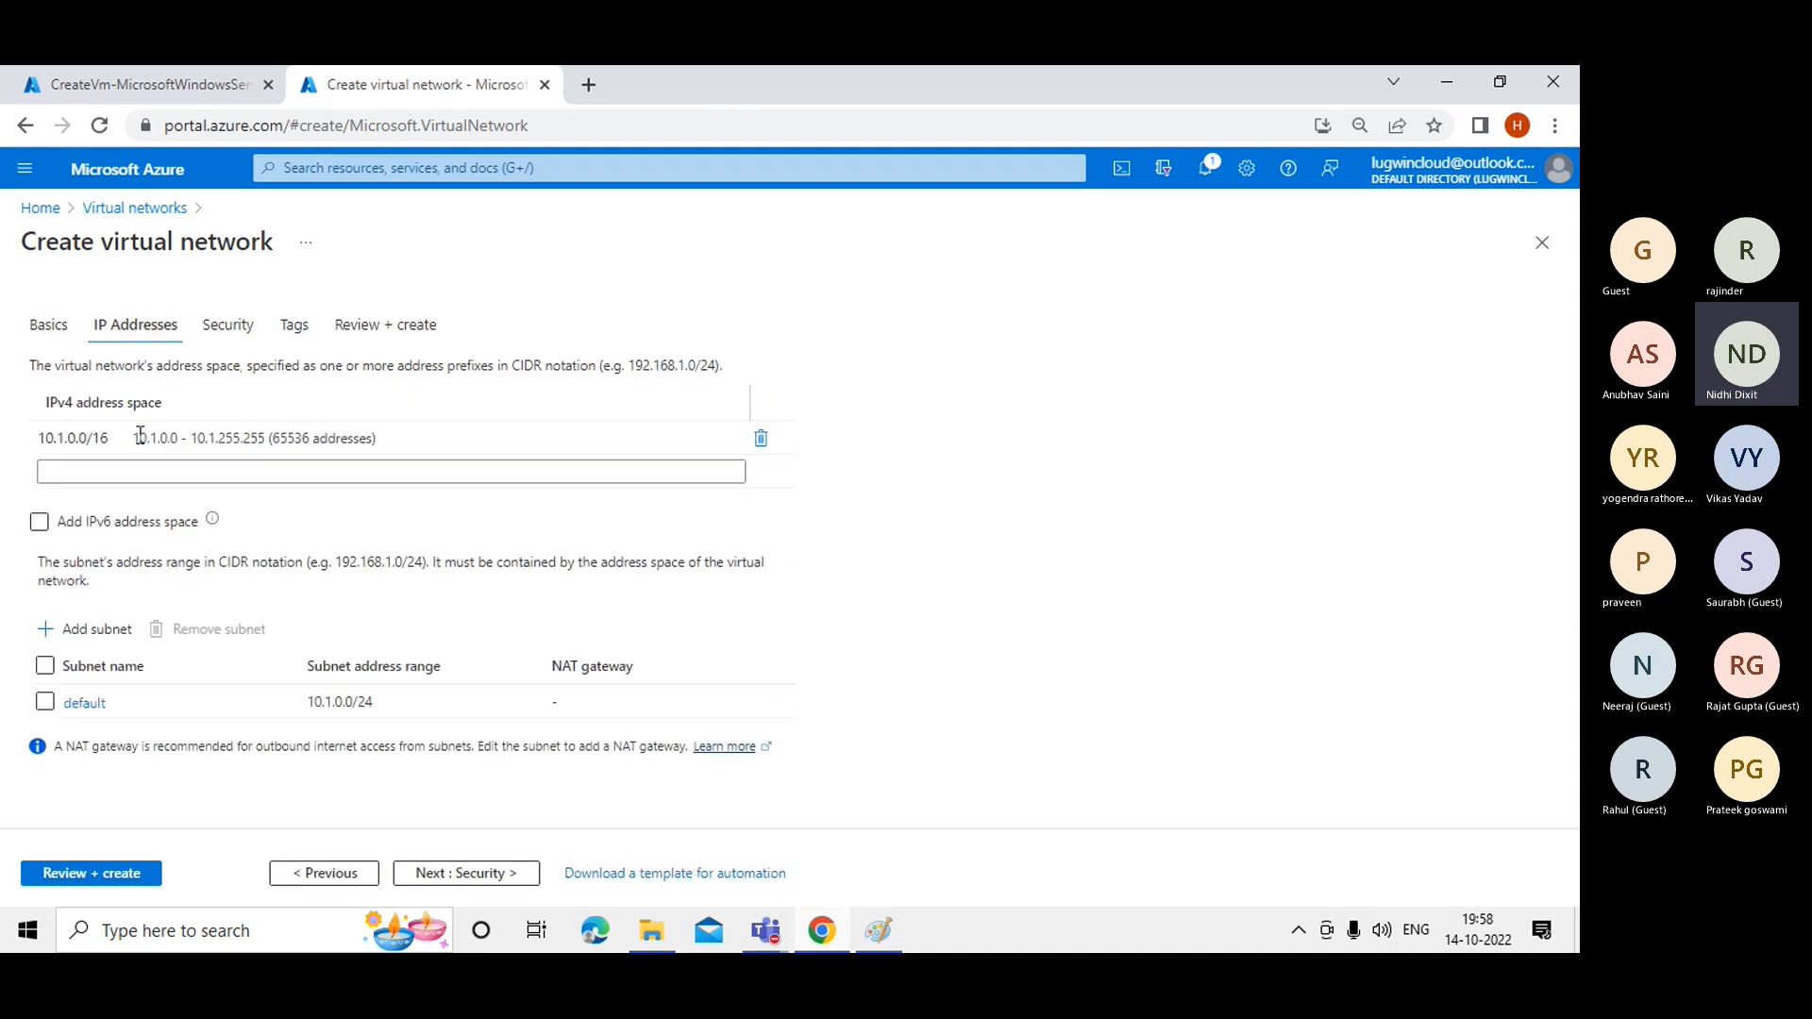
click(81, 448)
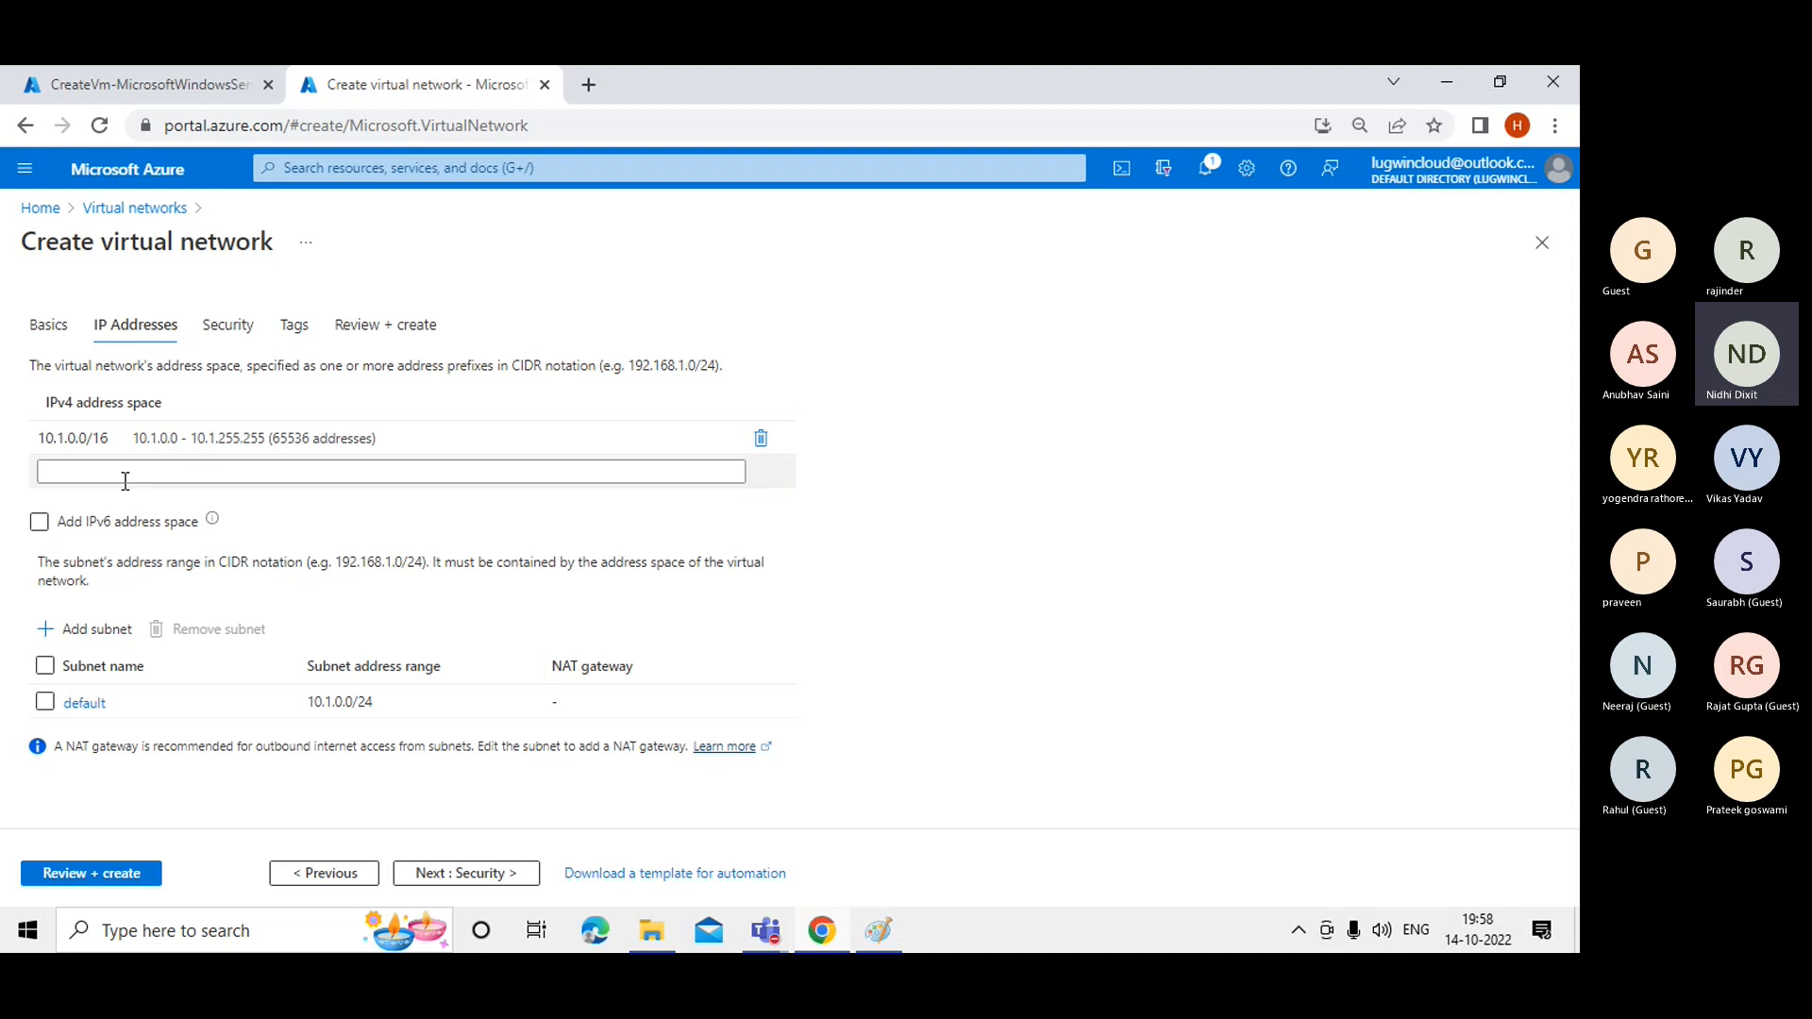
click(879, 932)
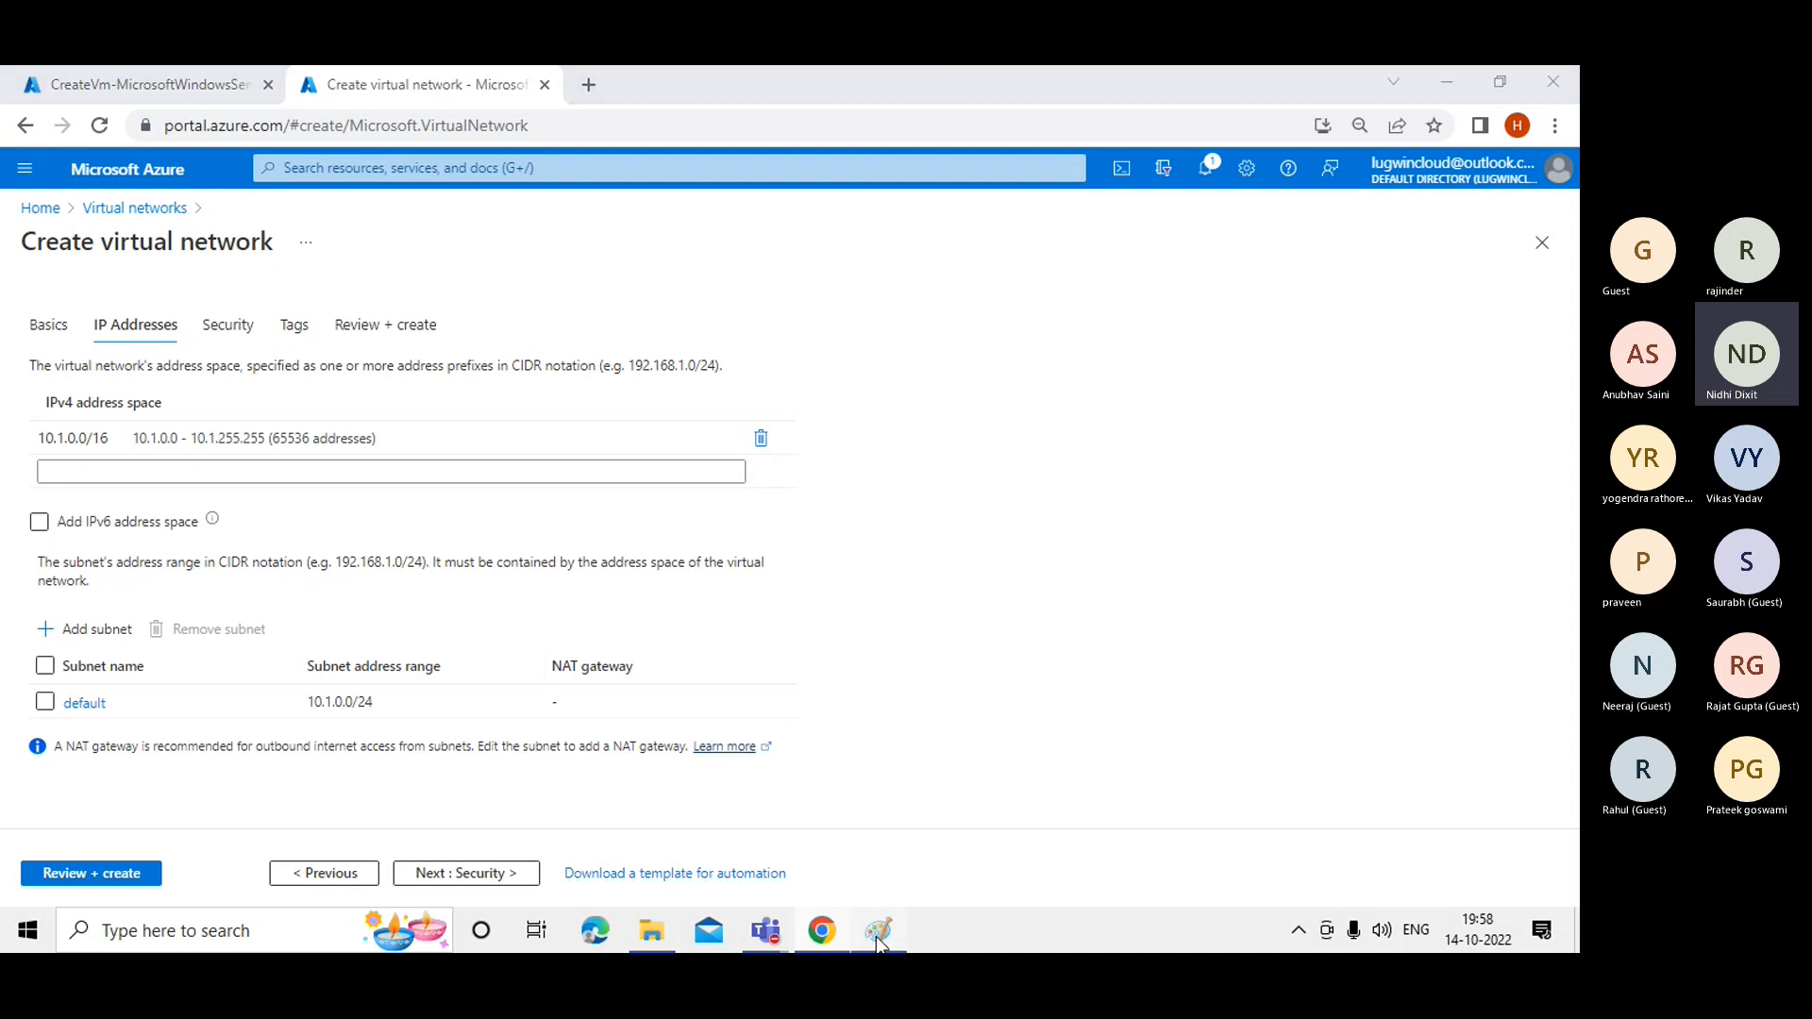
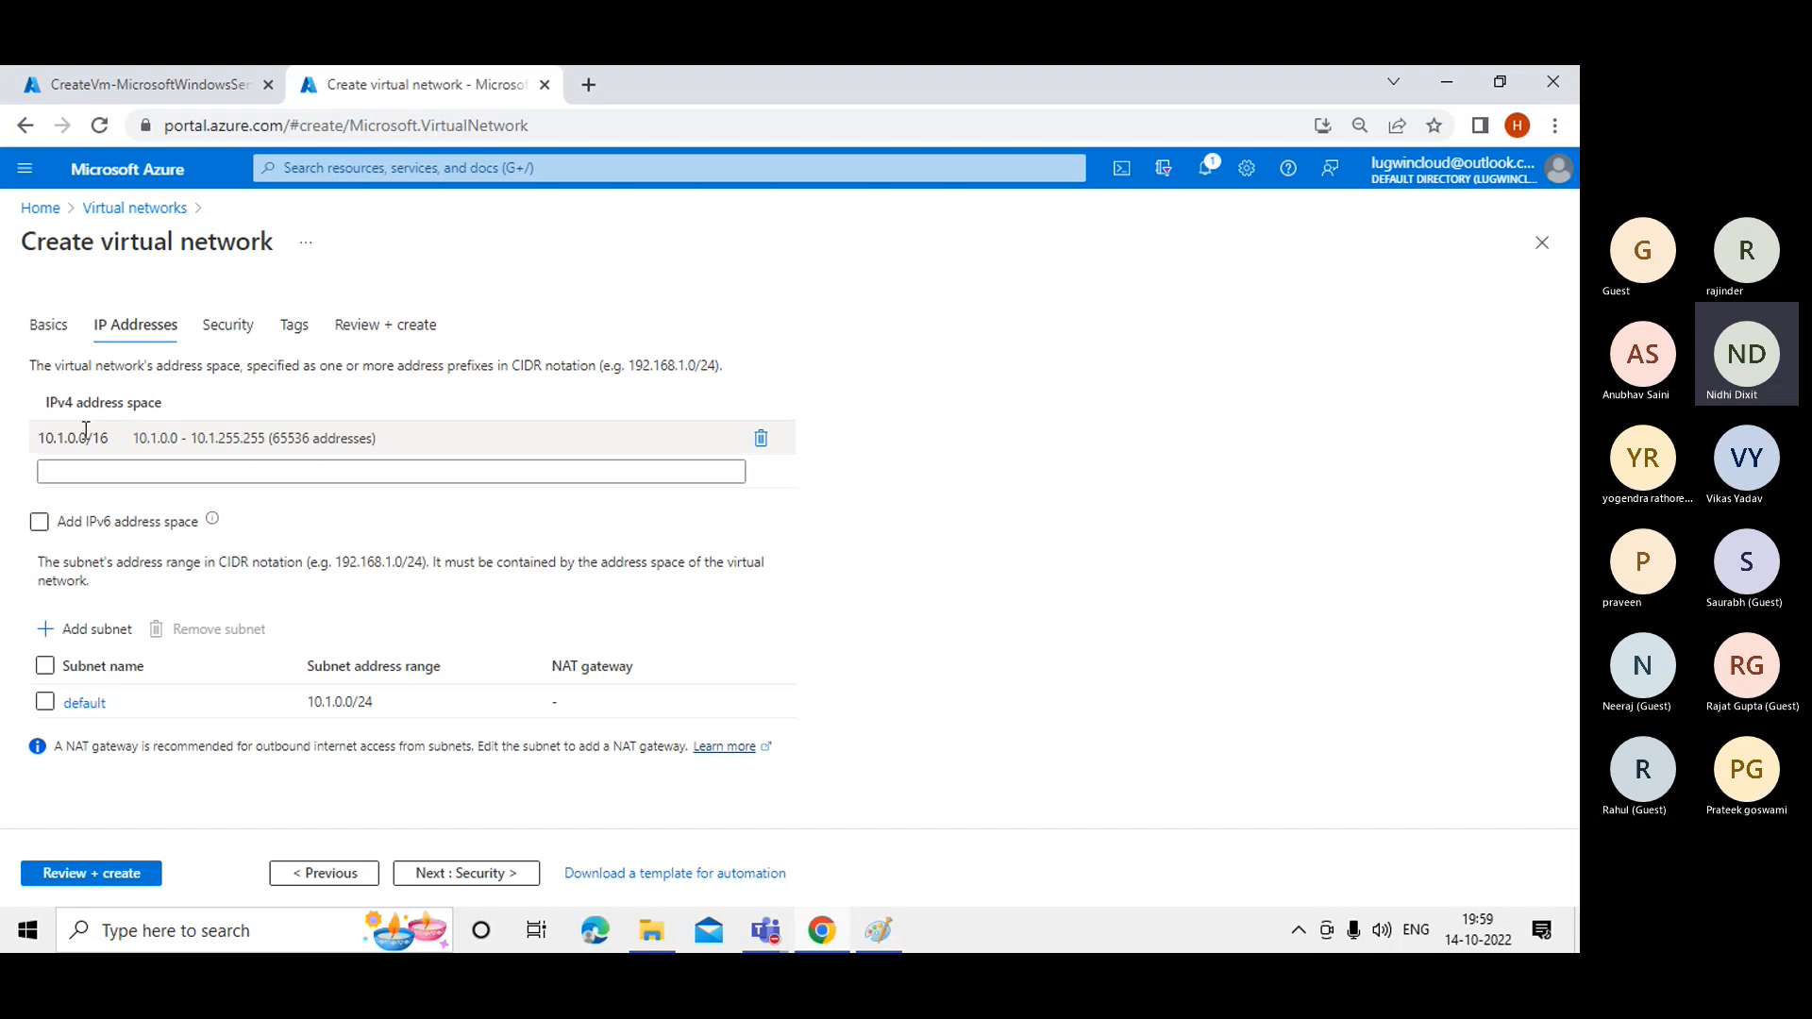
Rename the default subnet of VNET02 as SUBNET02 and set its address range to 10.1.2.0/24
click(99, 438)
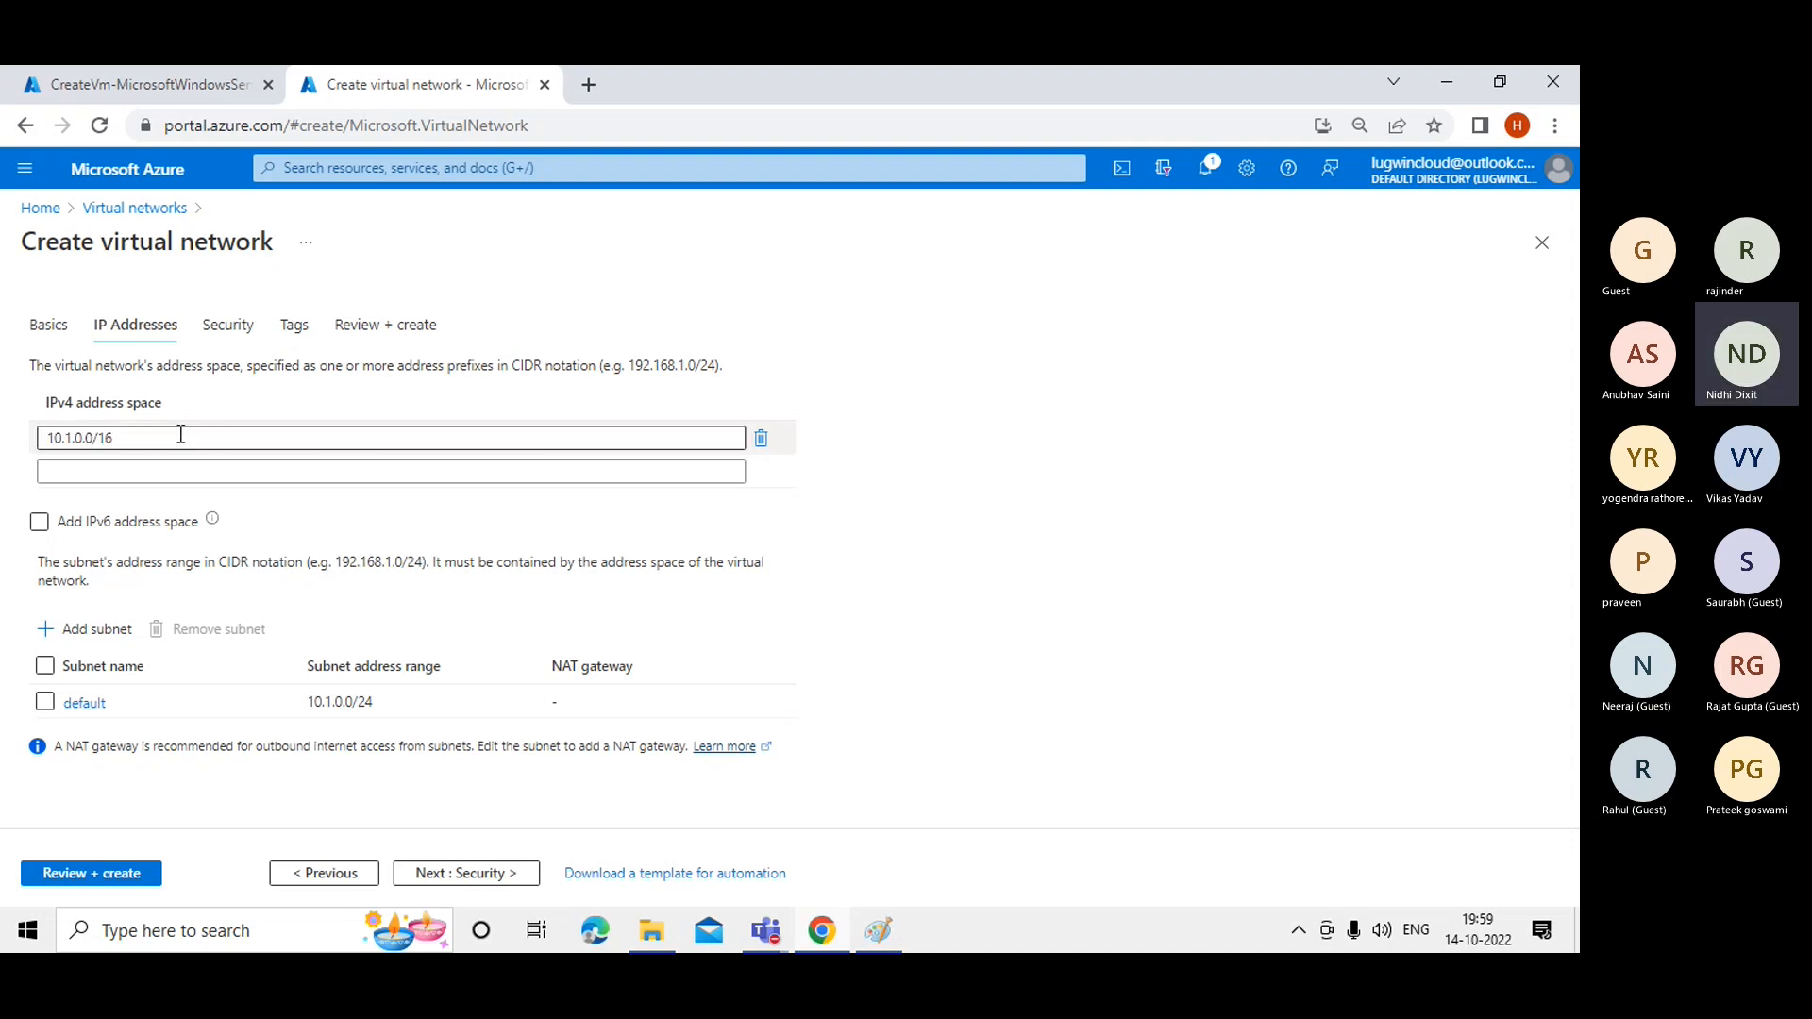
click(96, 709)
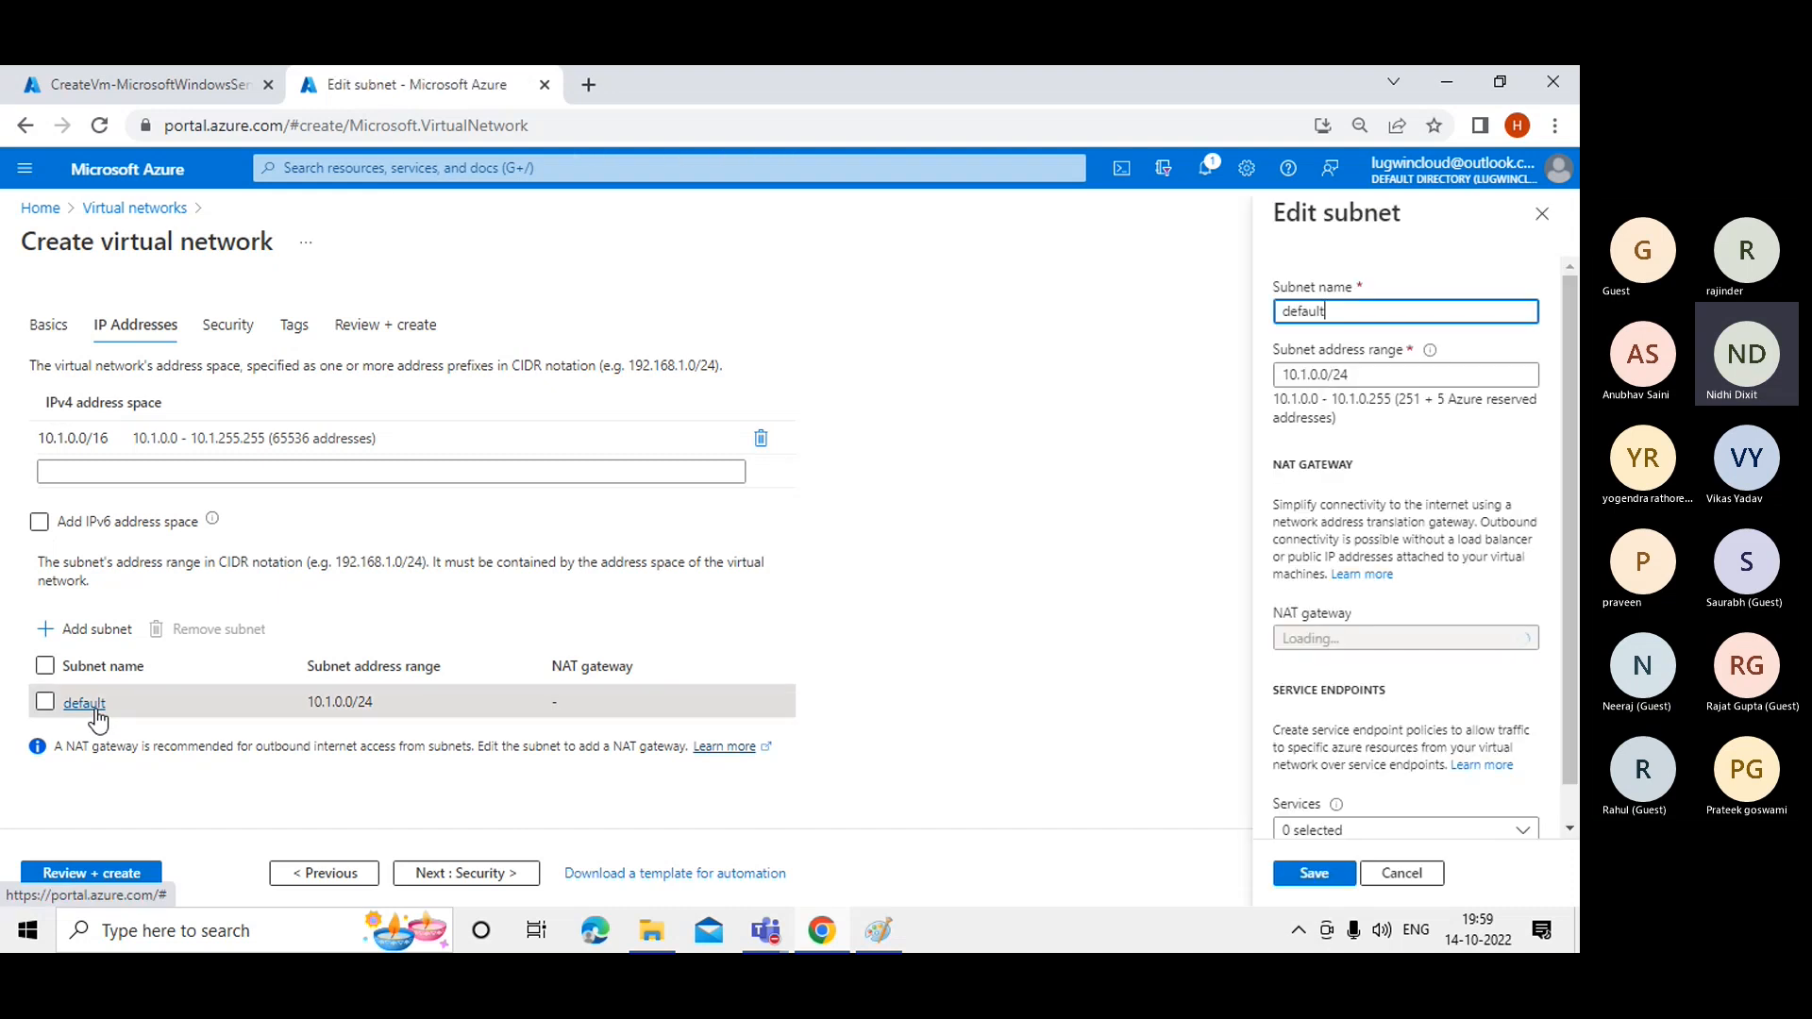
drag(1340, 315, 1161, 307)
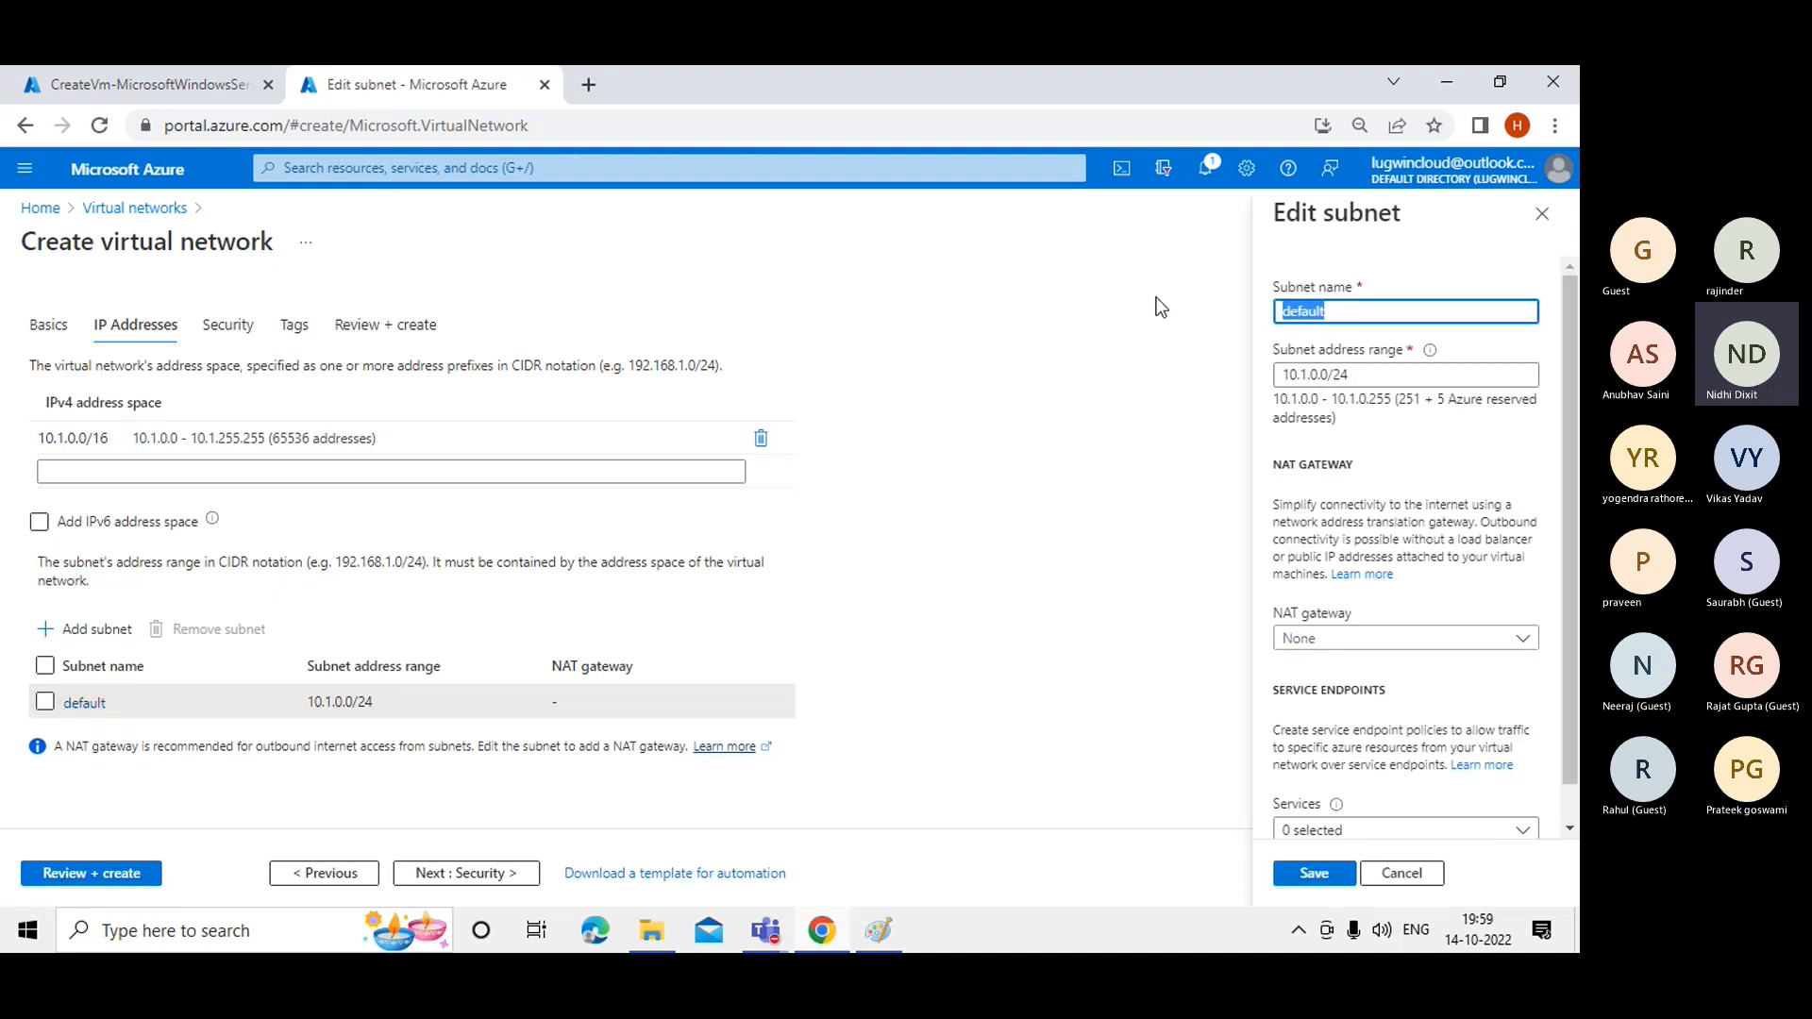
text(SUBNET02)
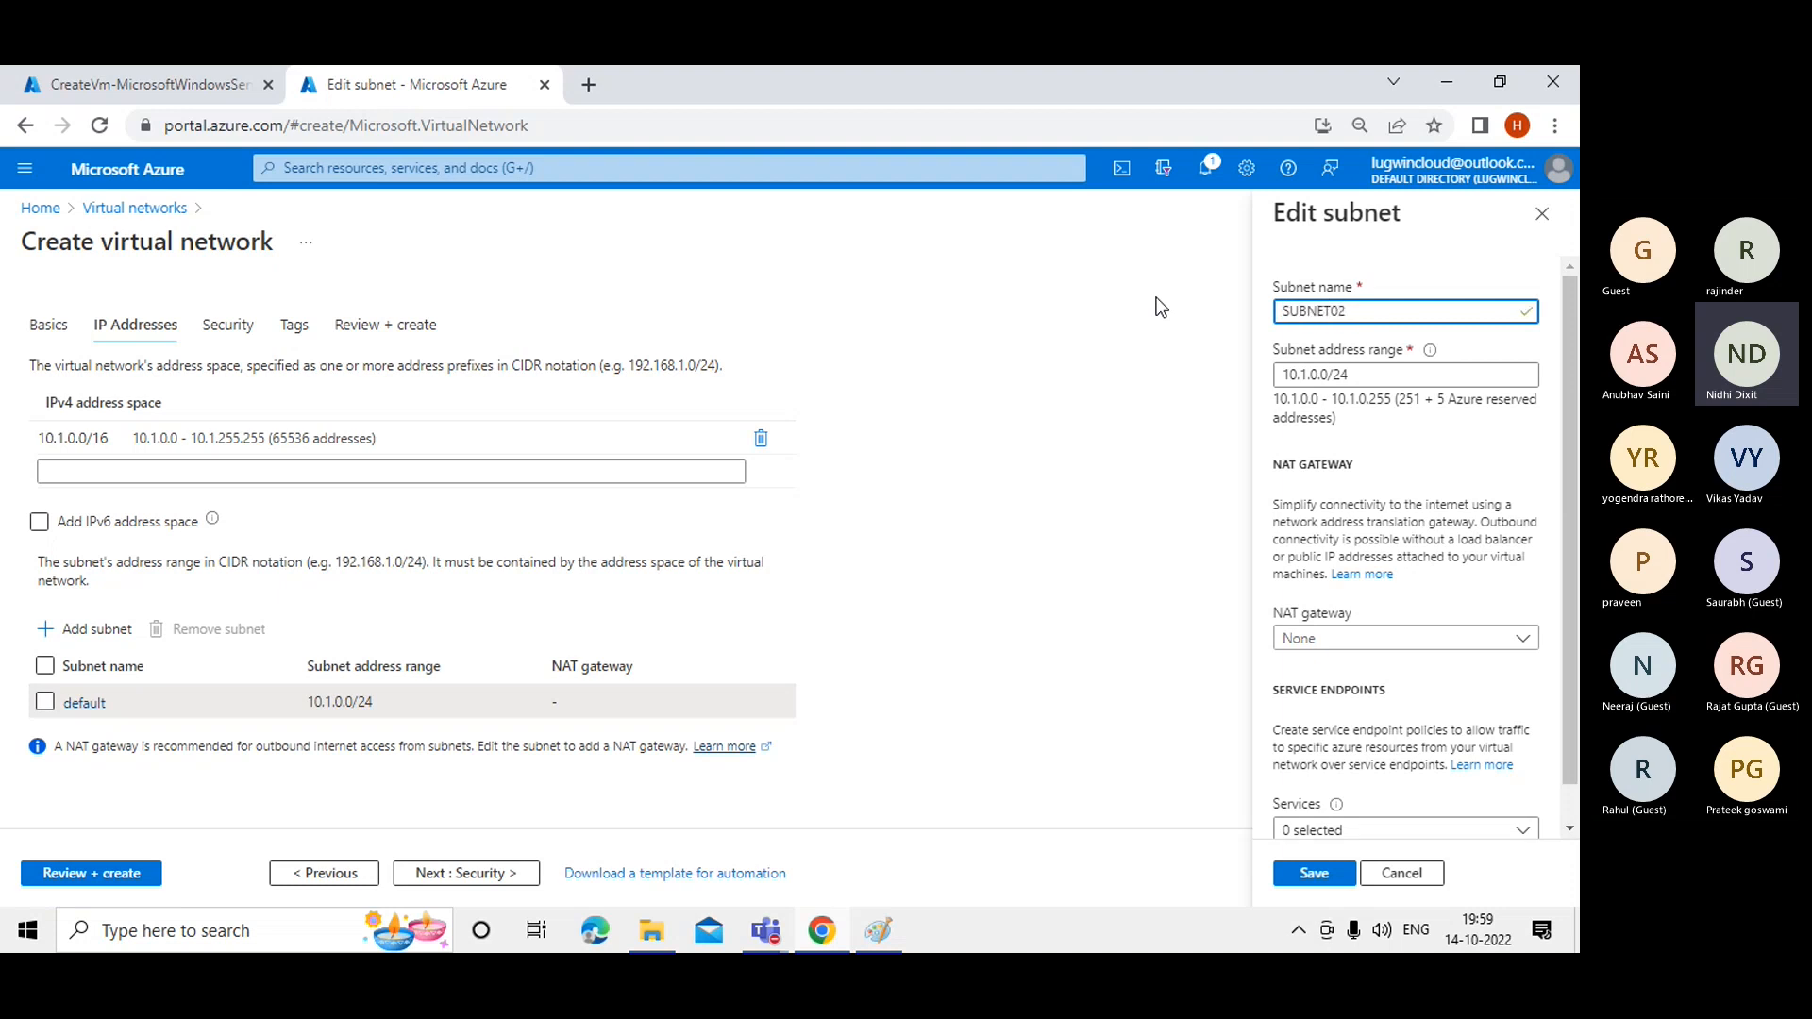
click(1319, 376)
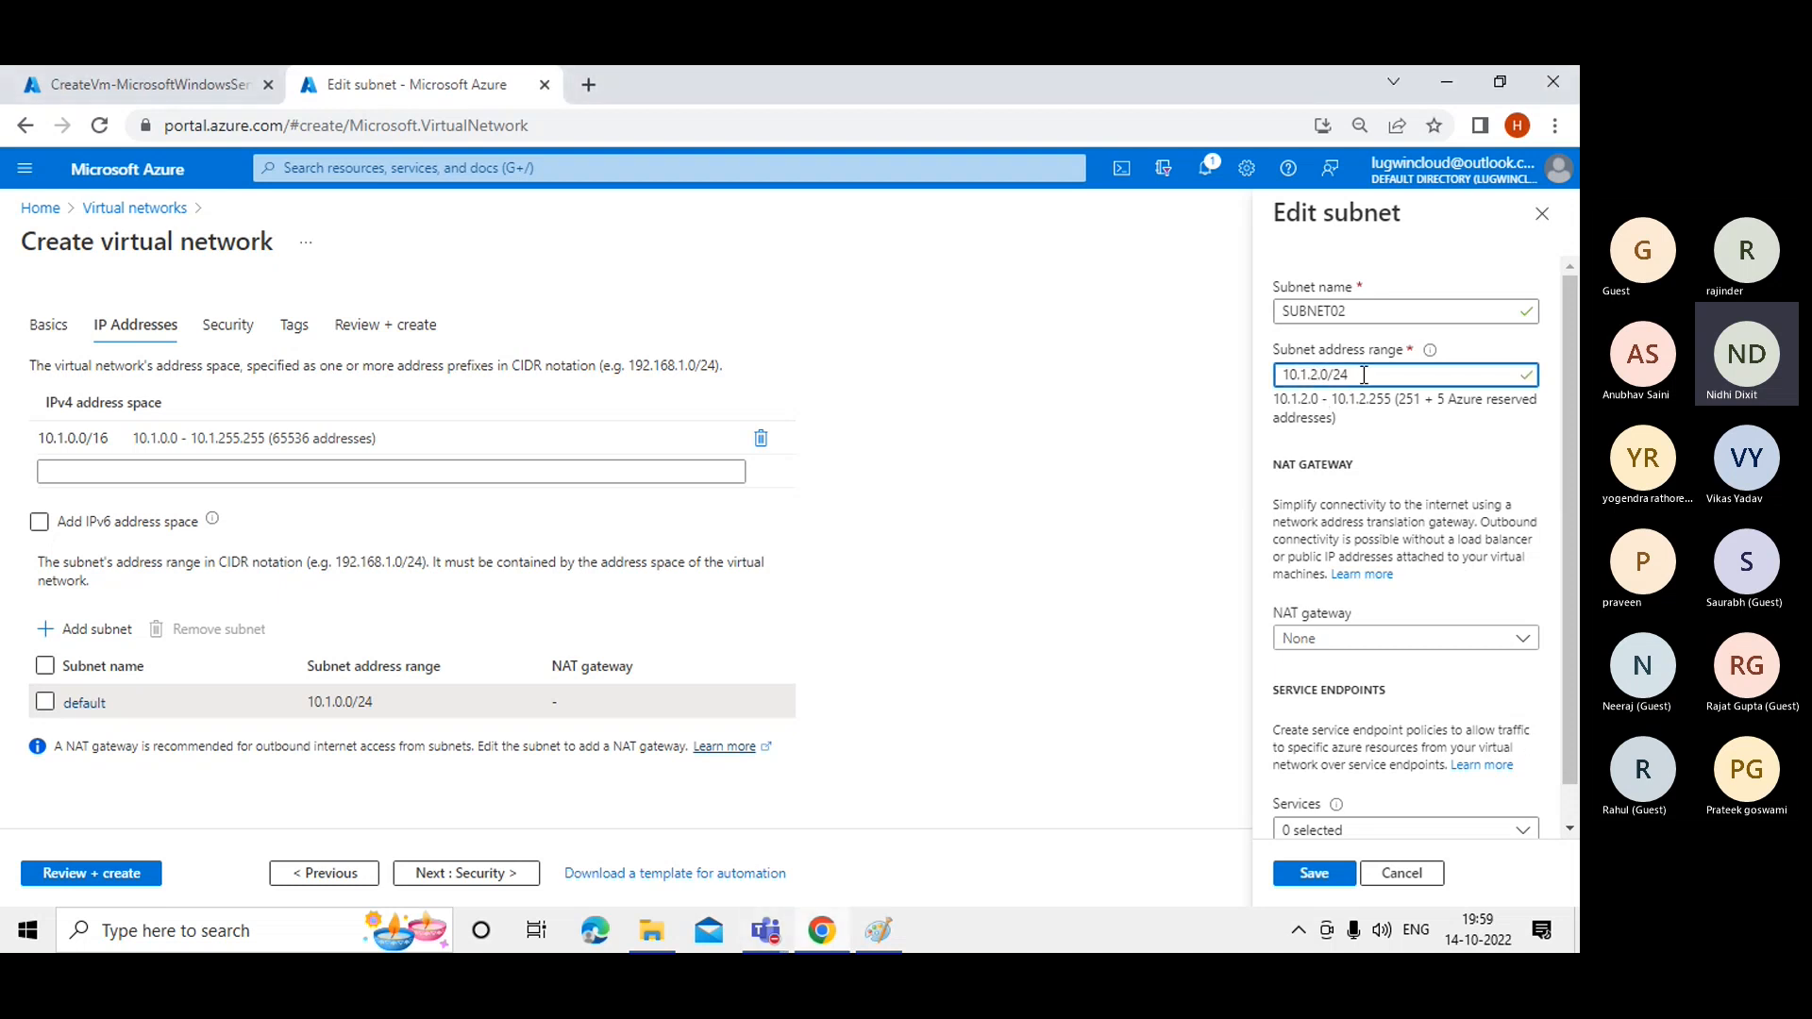
Copy the subnet's address range 10.1.2.0/24 and paste it as a label above SUBNET02 in the Paint diagram
drag(1363, 375, 1190, 378)
key(ctrl+c)
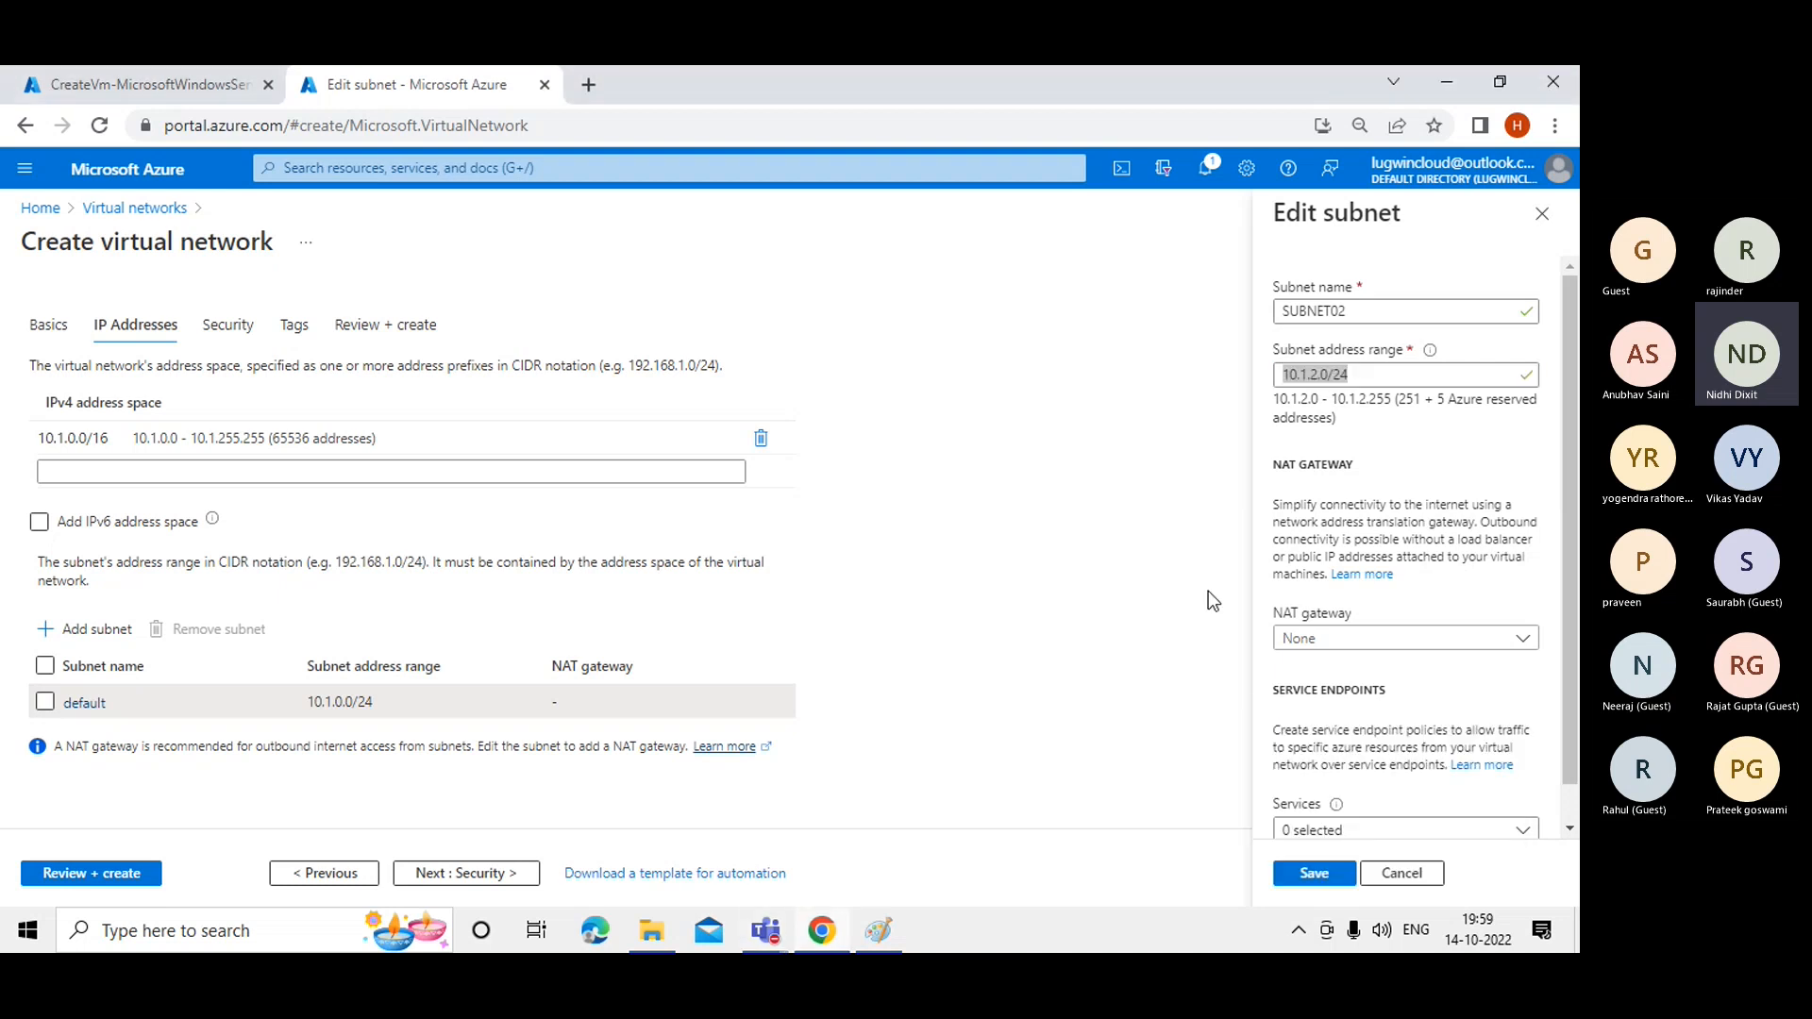
key(alt+Tab)
key(alt+Tab)
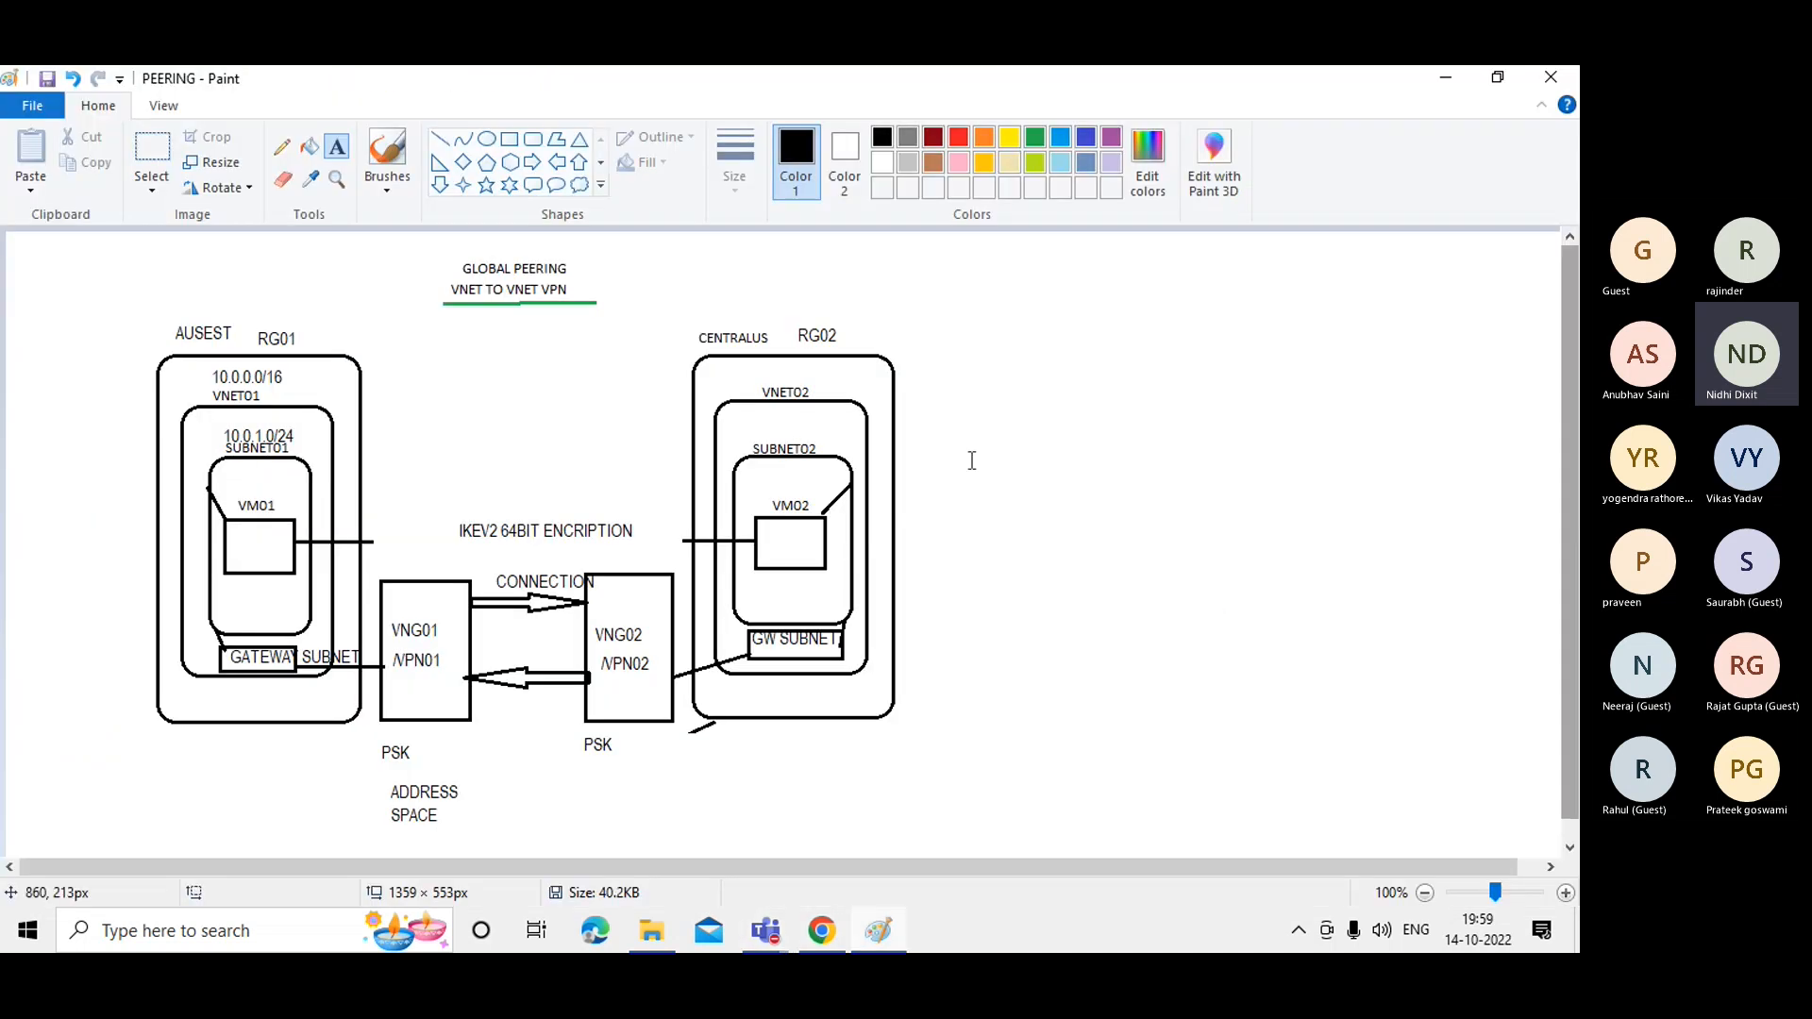
click(754, 427)
key(ctrl+v)
click(1032, 468)
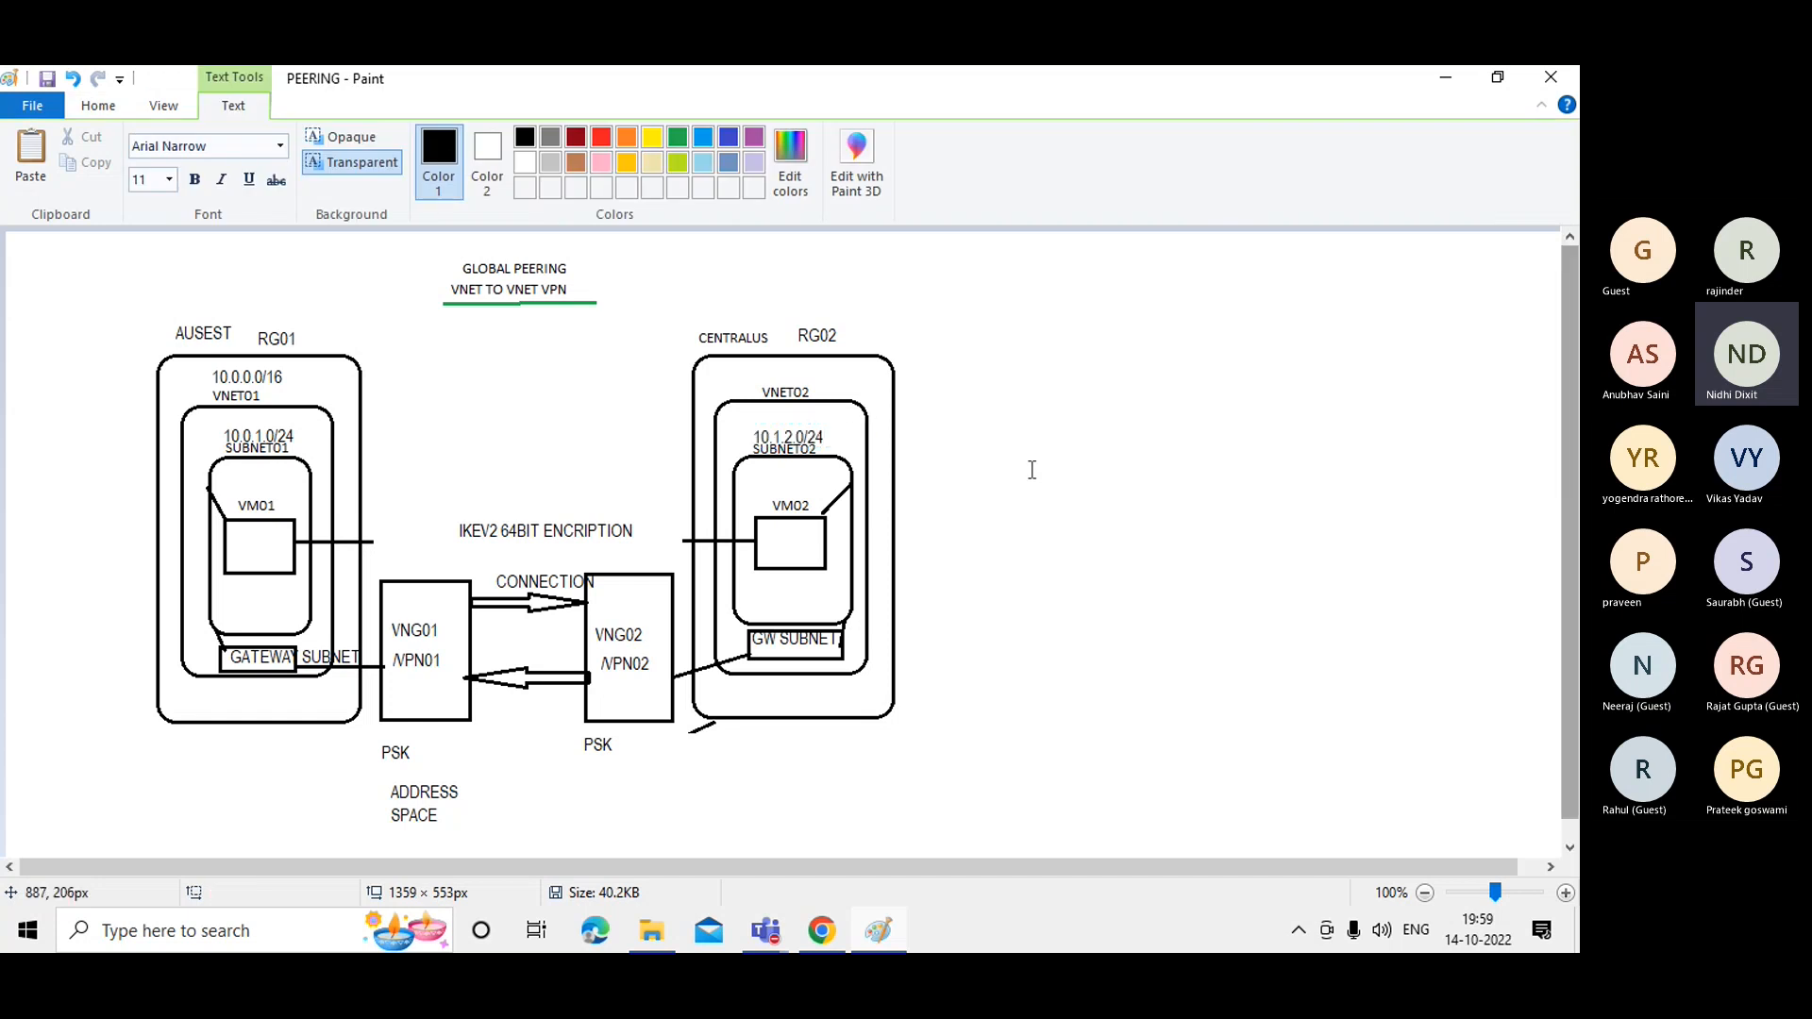
Check VNET02's address space in the portal and label VNET02 with 10.1.0.0/16 in the Paint diagram
key(alt+Tab)
click(111, 443)
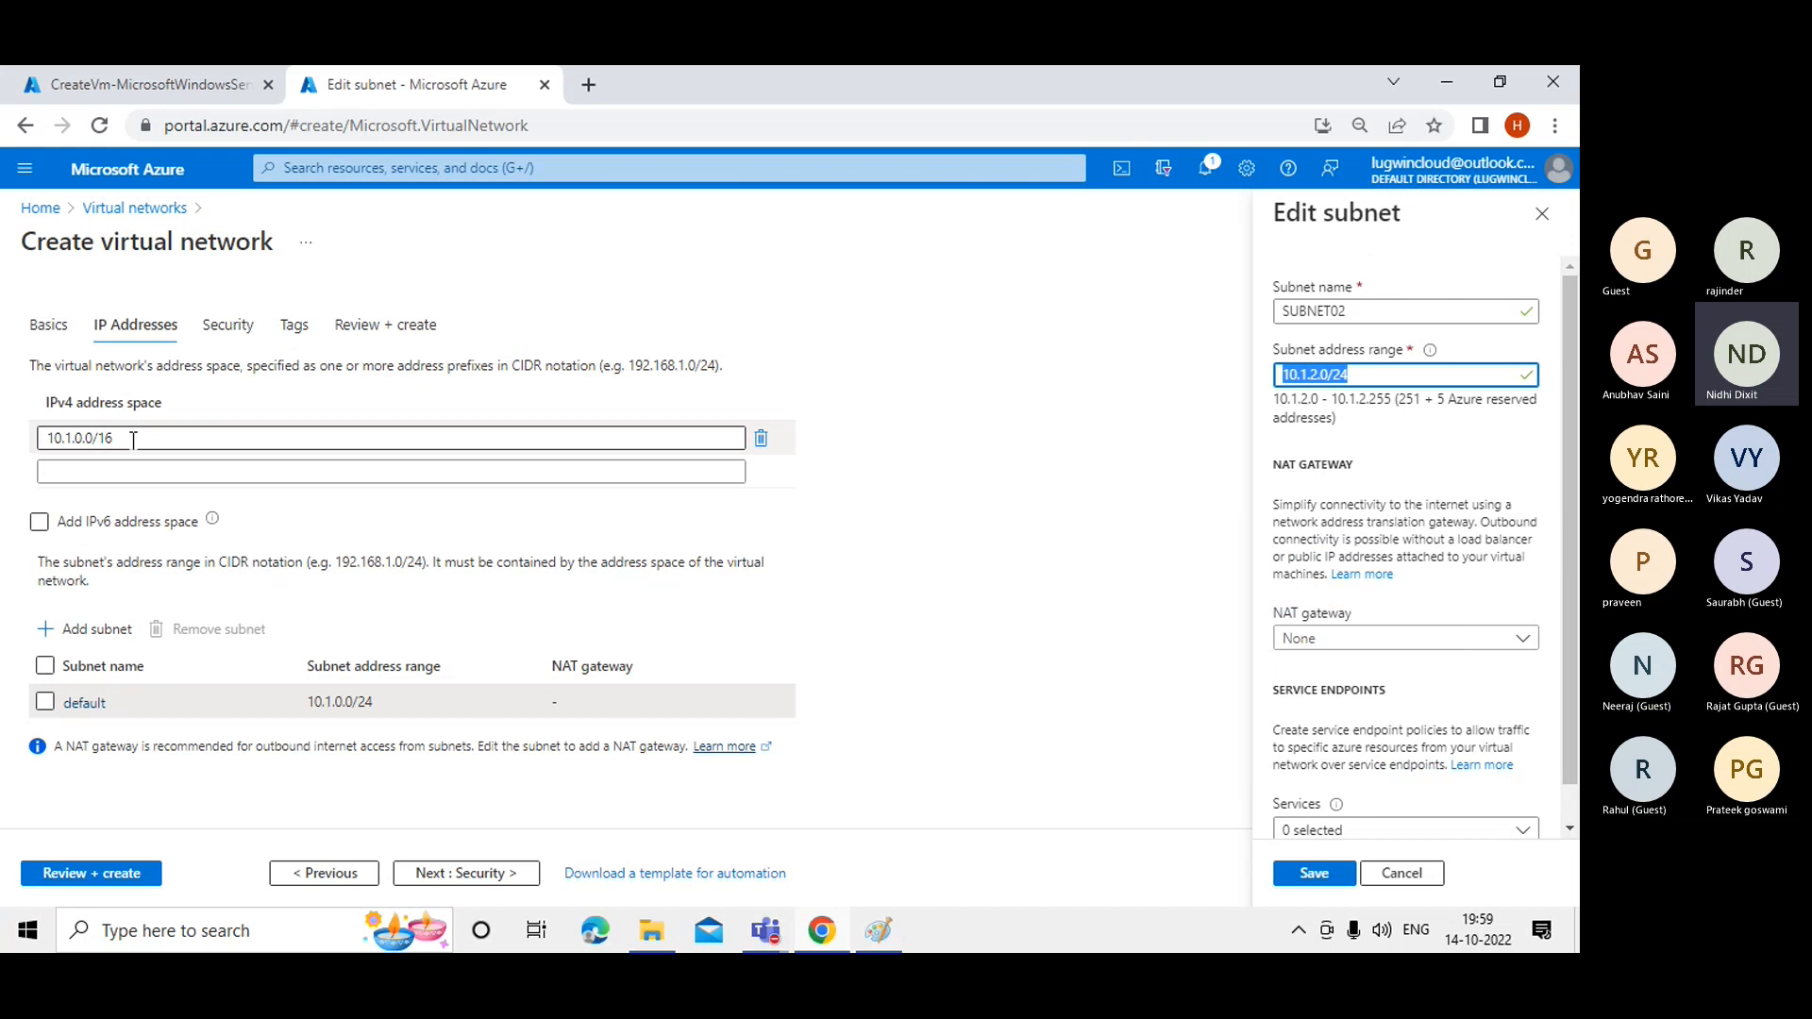
key(alt+Tab)
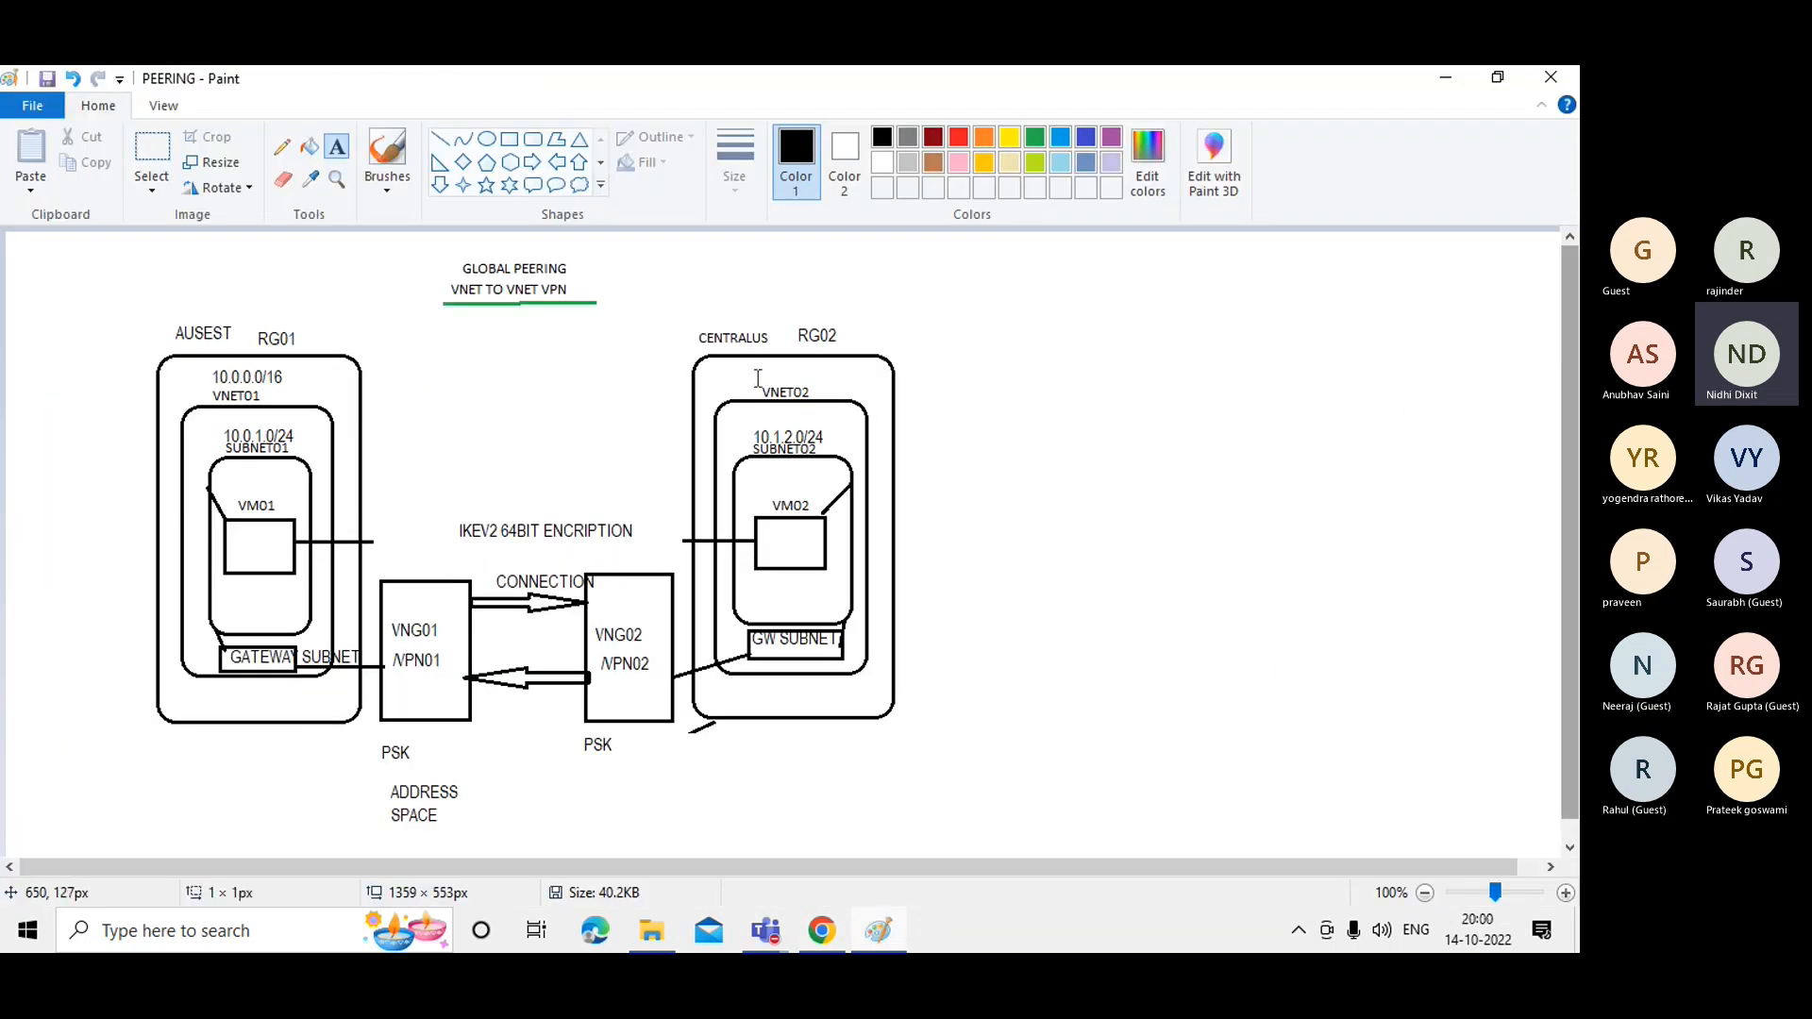
click(756, 367)
text(10.1.0/24)
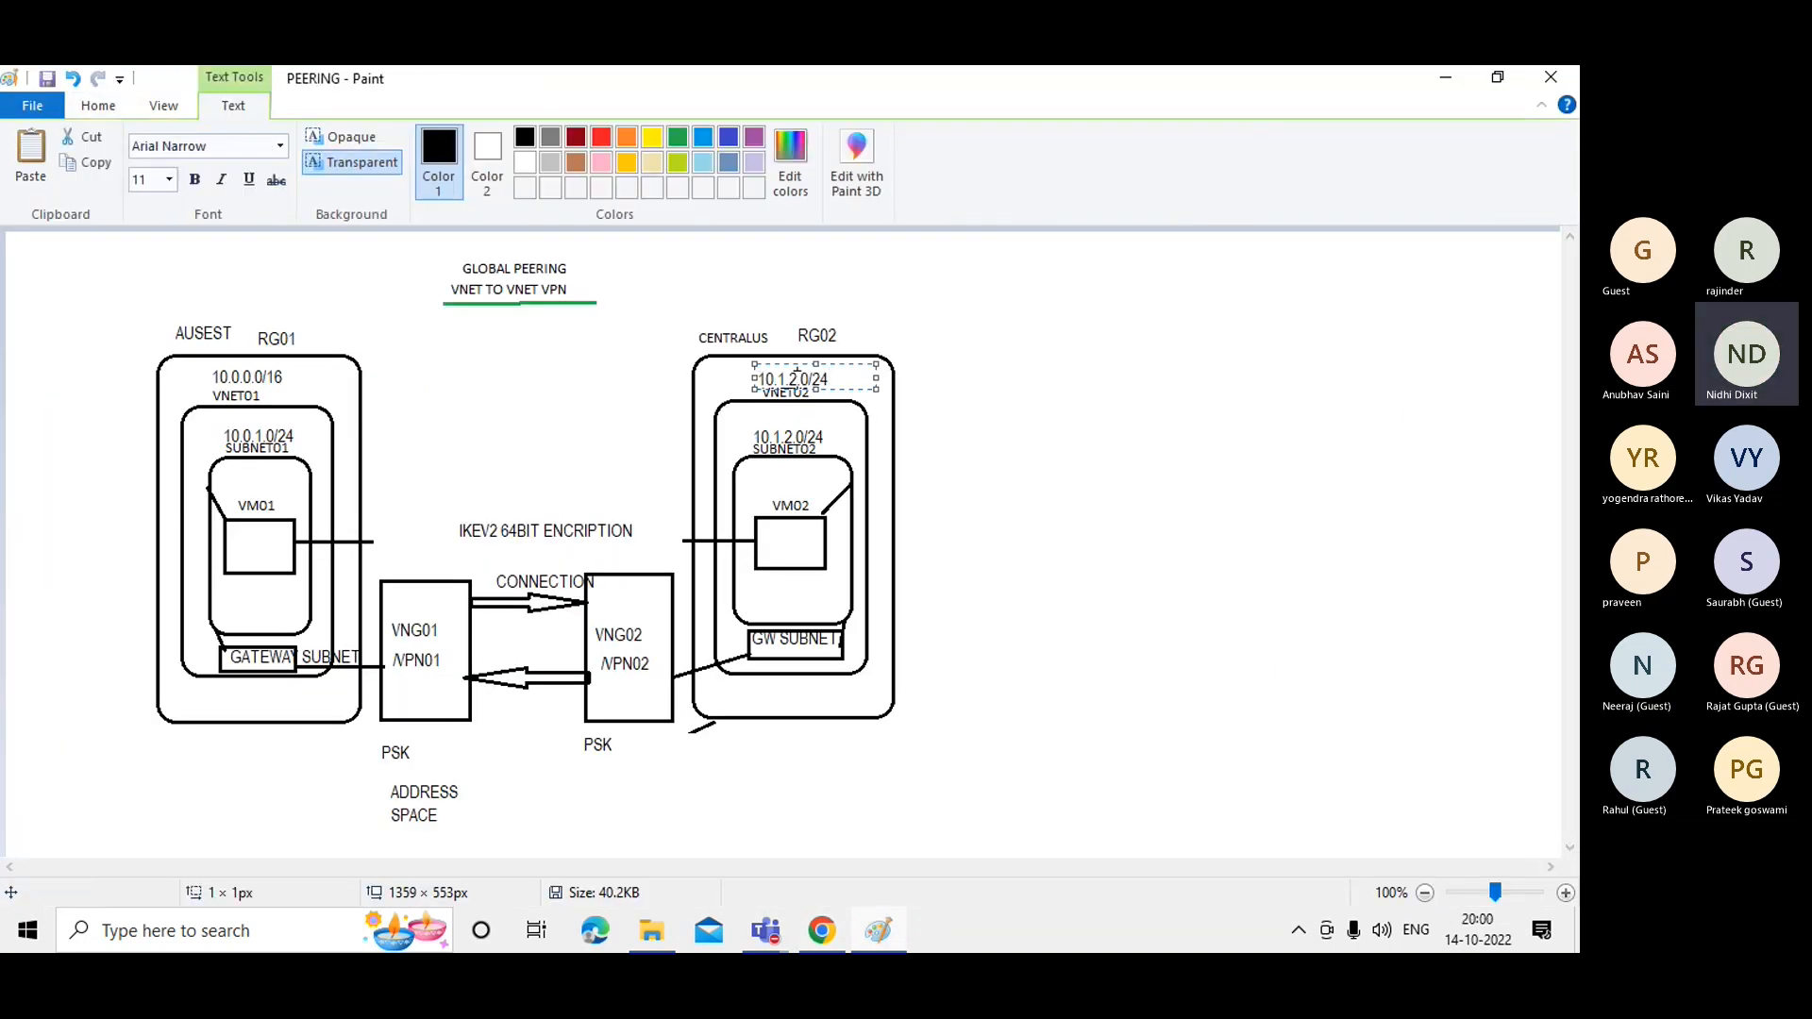
click(789, 378)
text(0.)
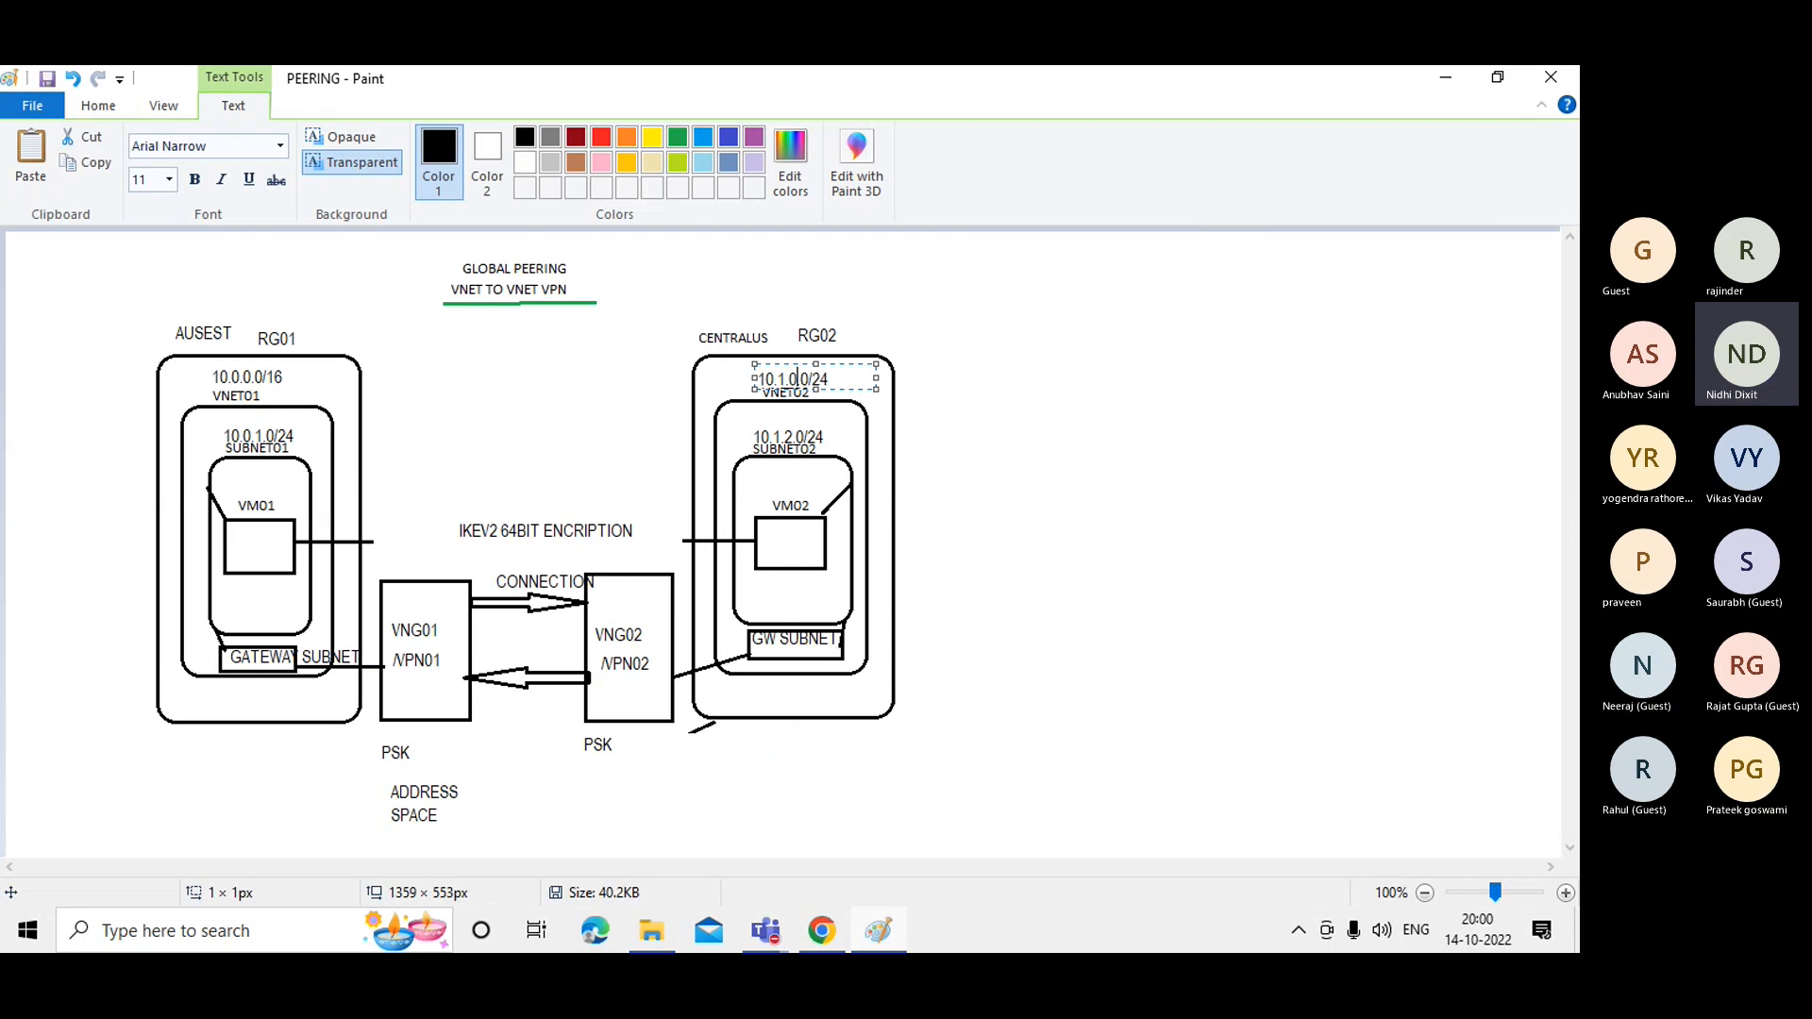
click(852, 380)
key(BackSpace)
key(BackSpace)
text(16)
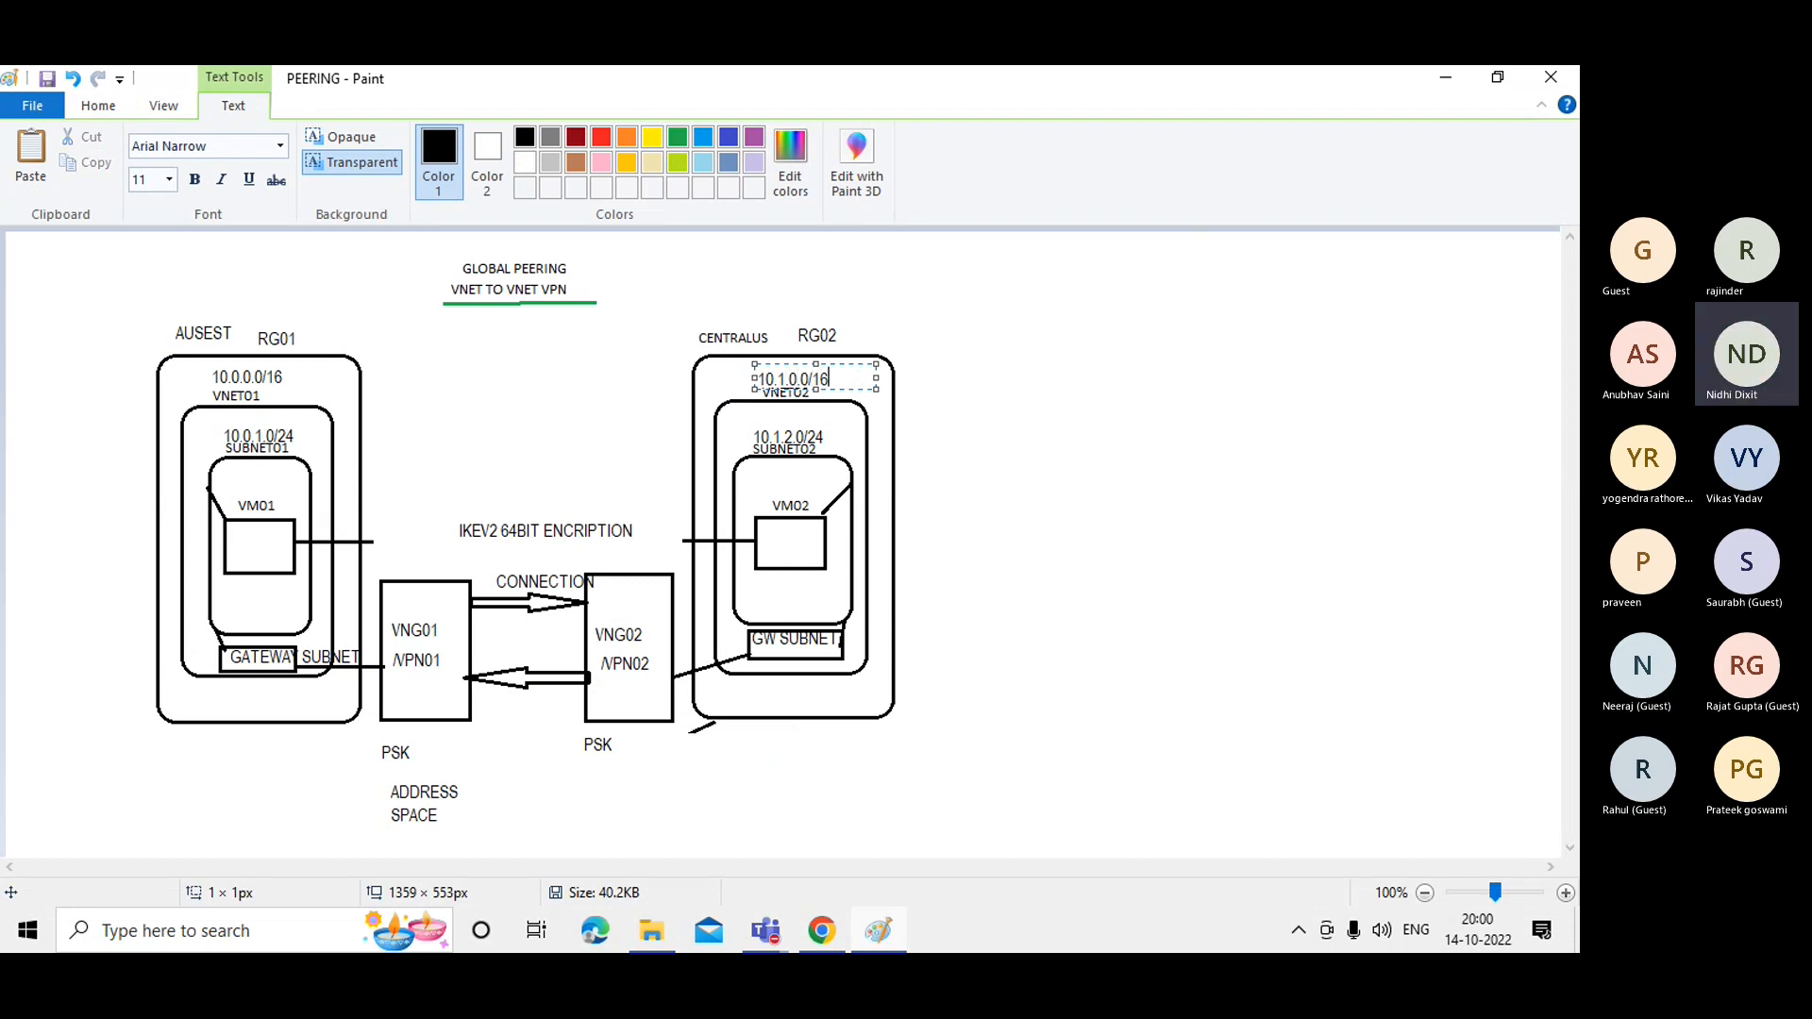
click(1035, 413)
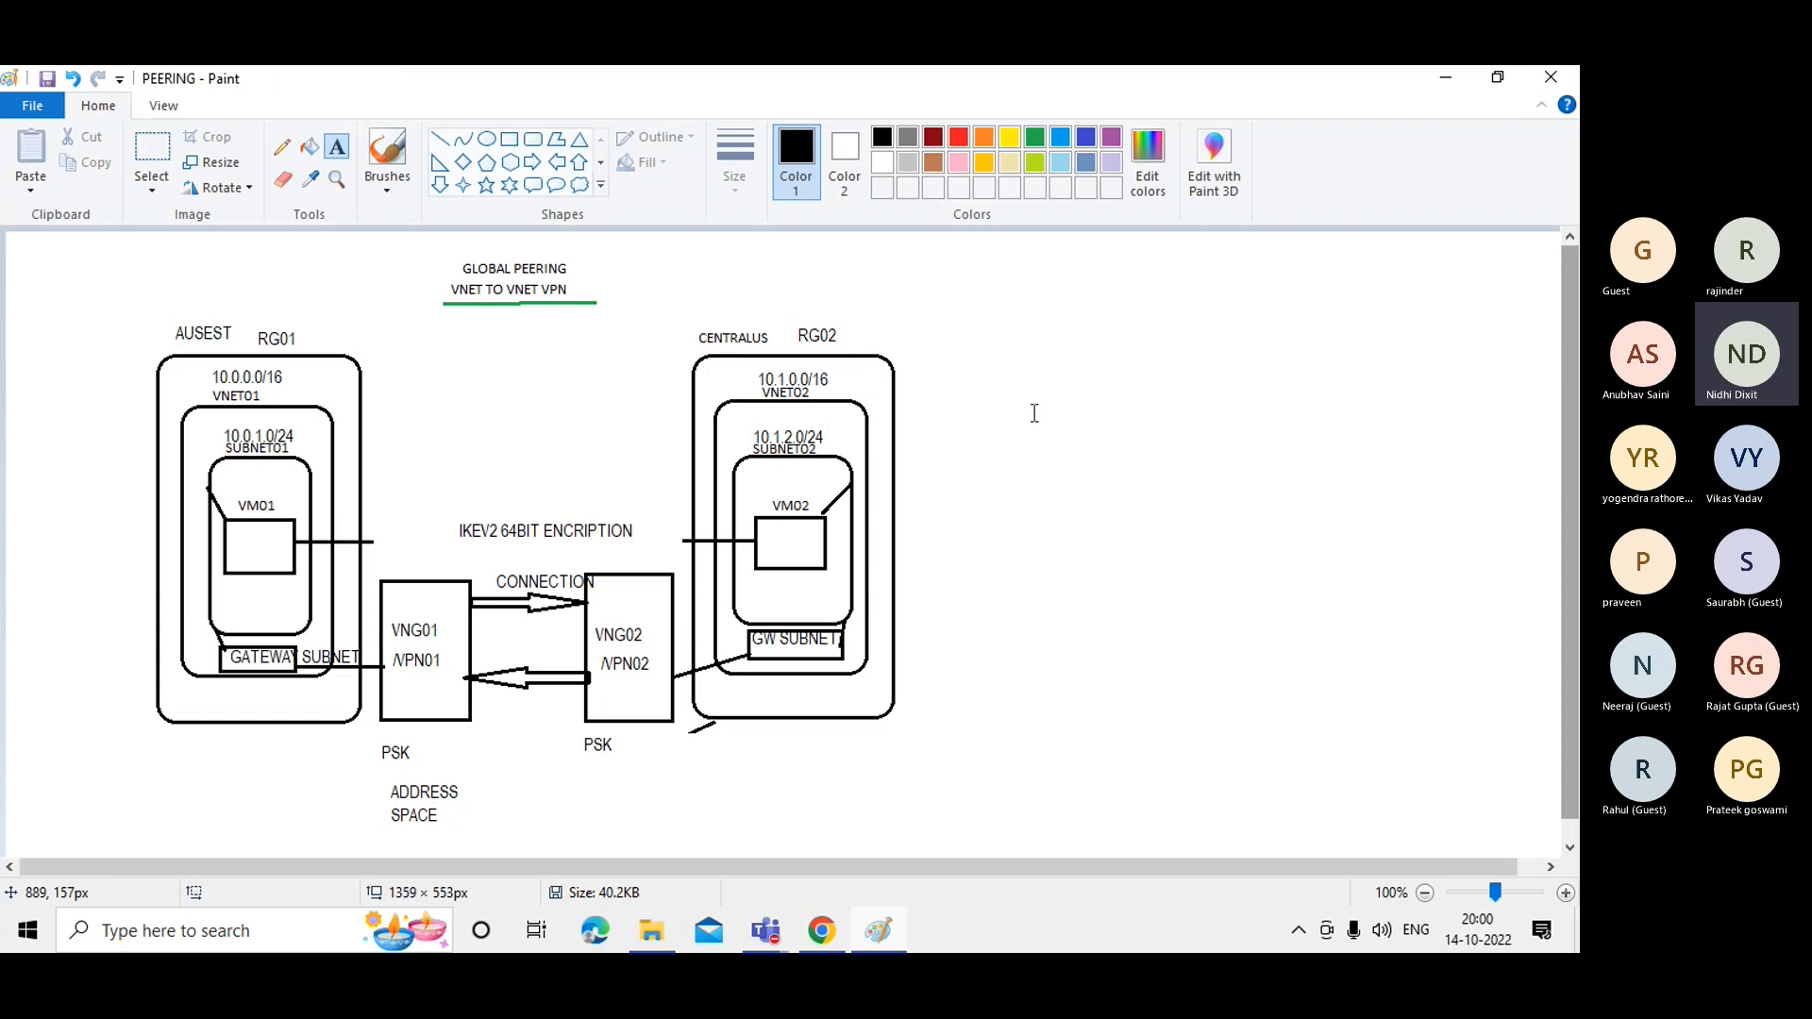
Return to the Azure portal, save the SUBNET02 settings, and review and create the virtual network VNET02
key(alt+Tab)
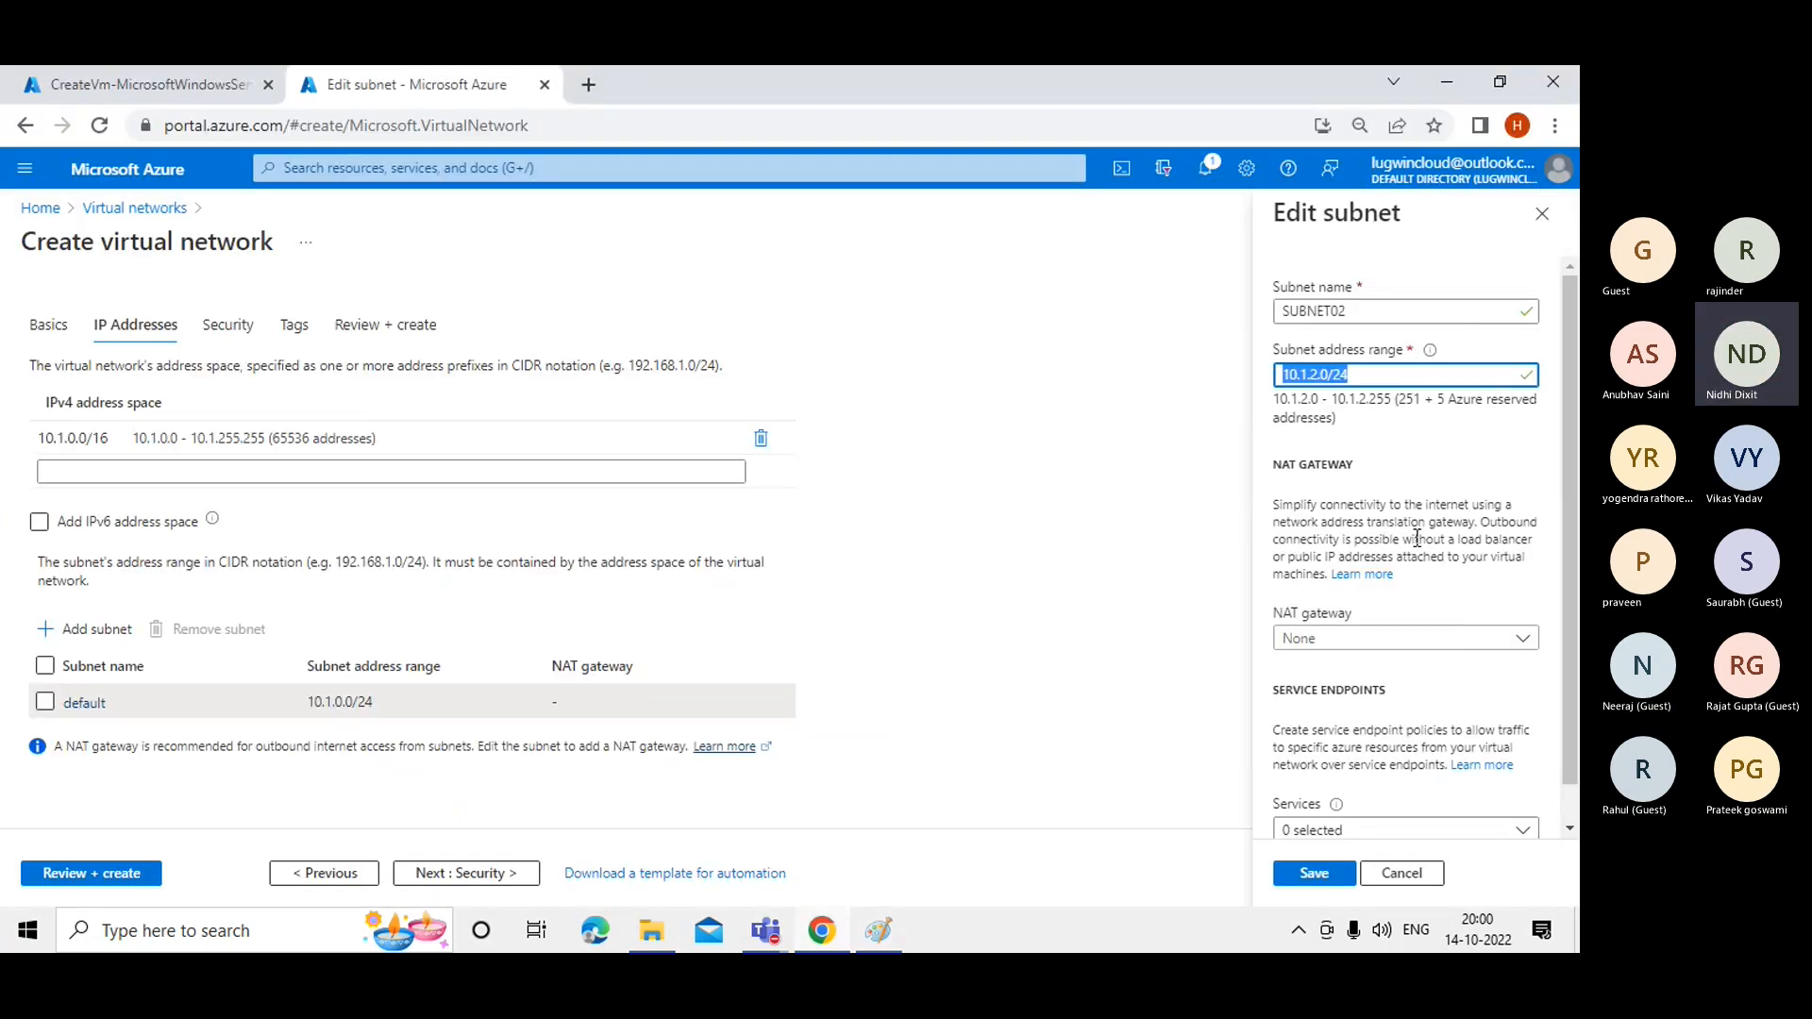
click(1427, 483)
click(1317, 873)
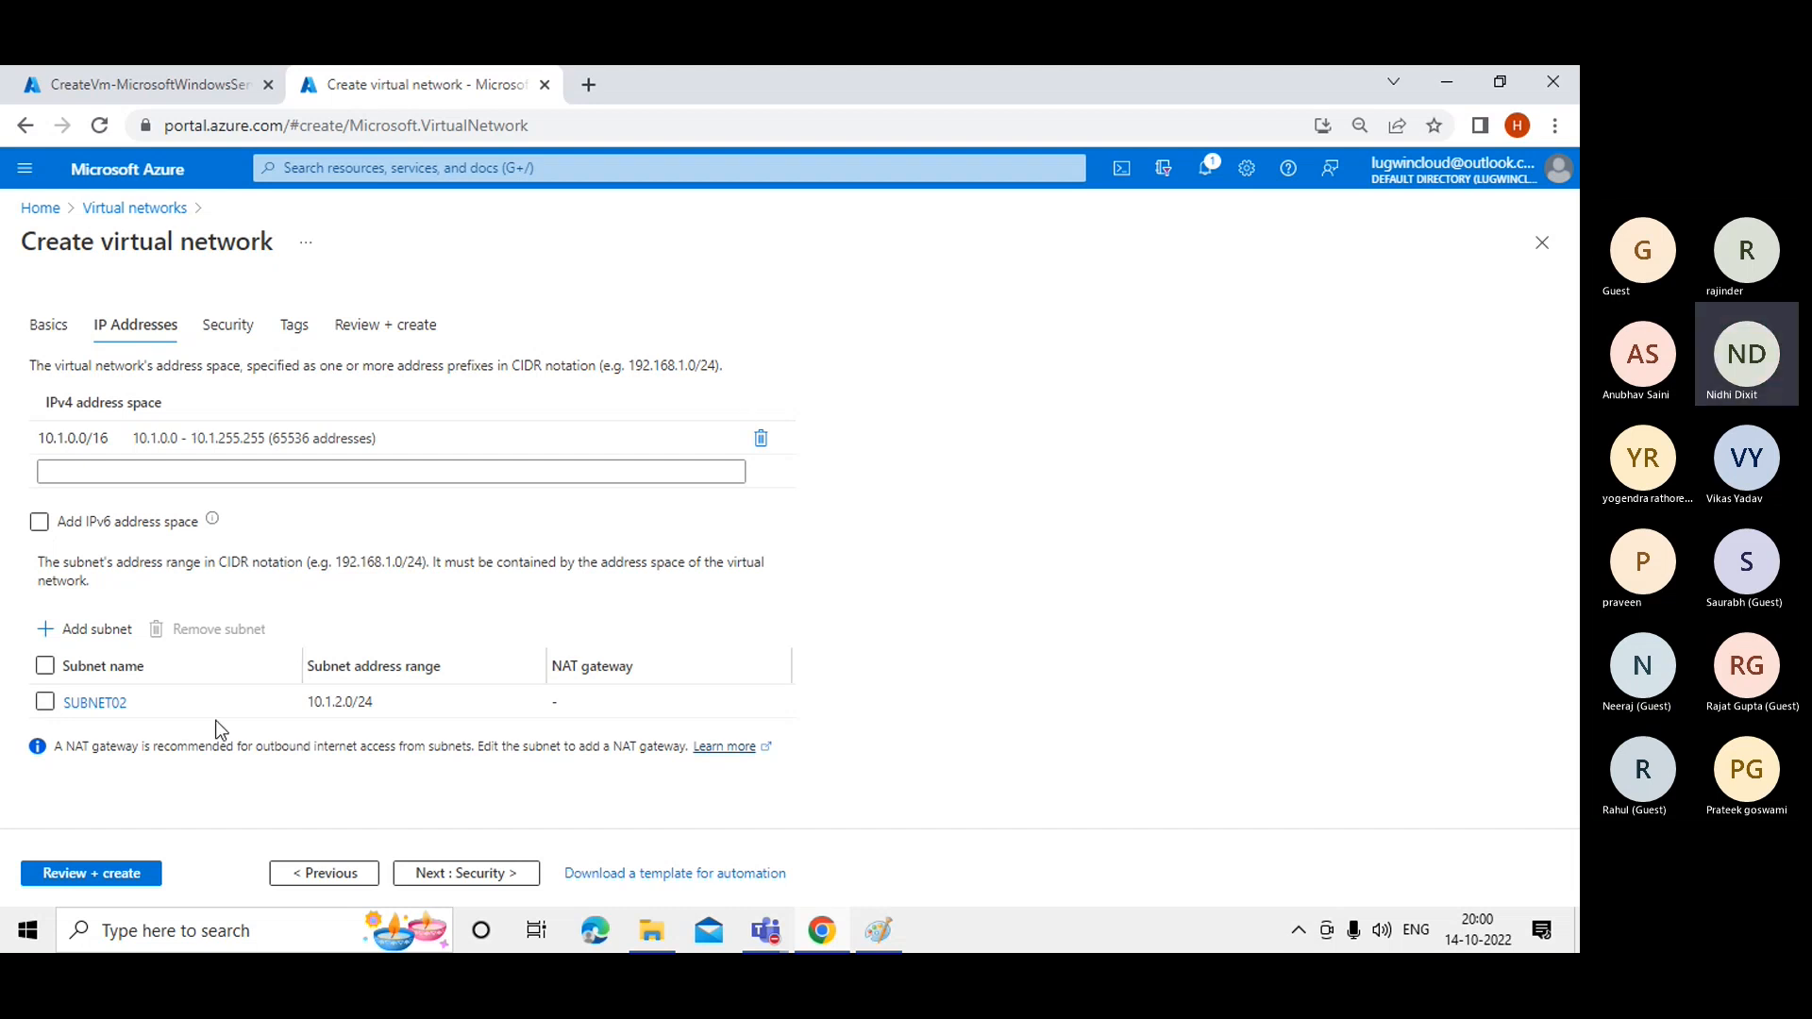
click(147, 873)
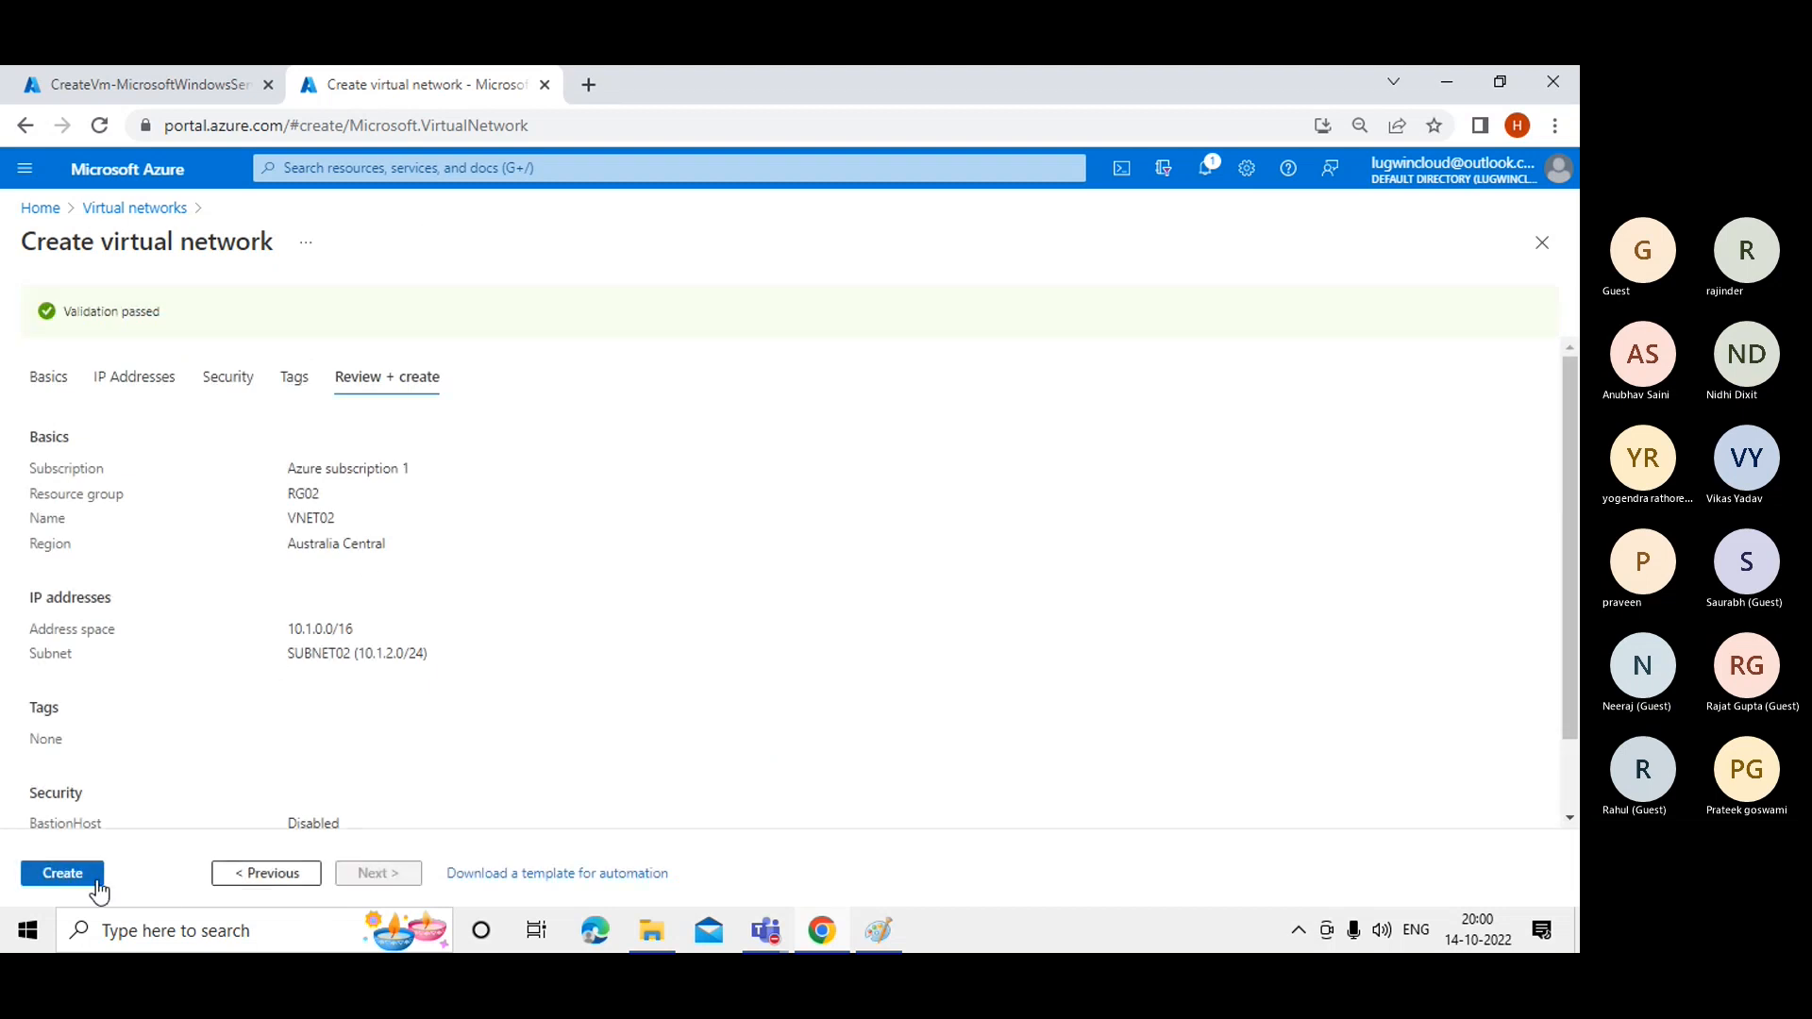
click(94, 887)
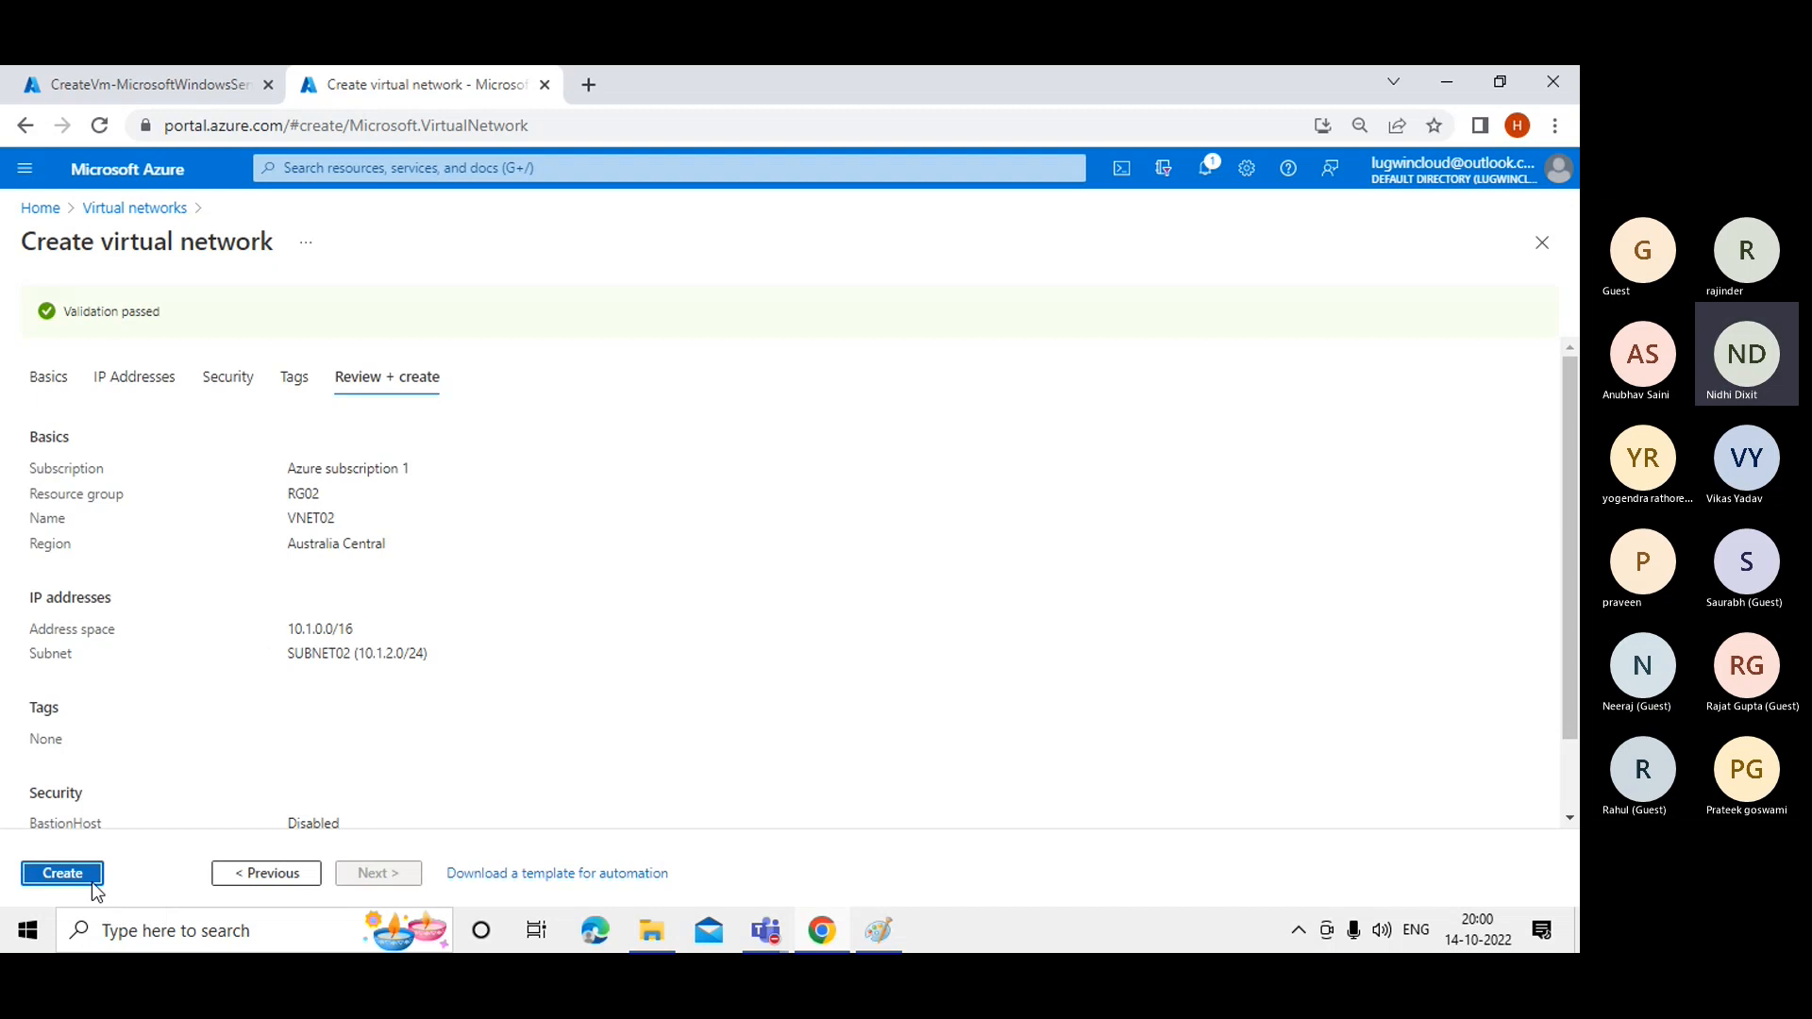
Switch to the Teams meeting, admit the guest waiting in the lobby, and return to the Azure portal
click(770, 933)
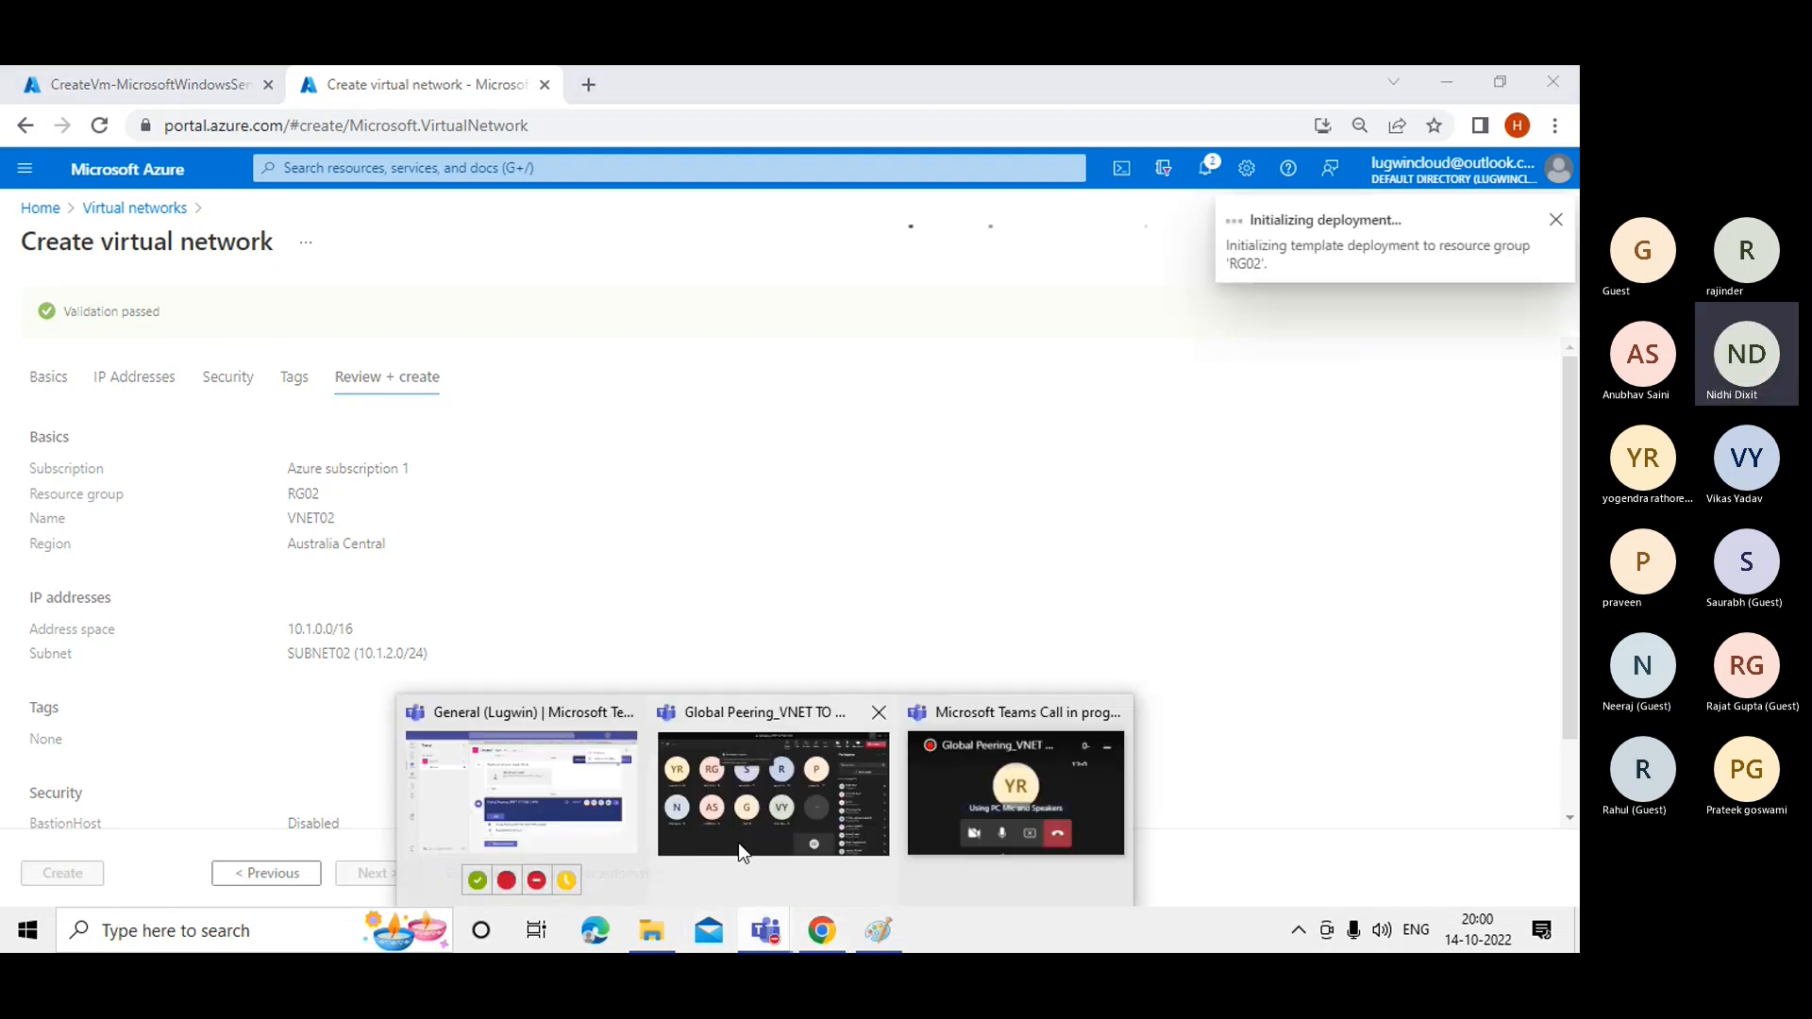
click(738, 845)
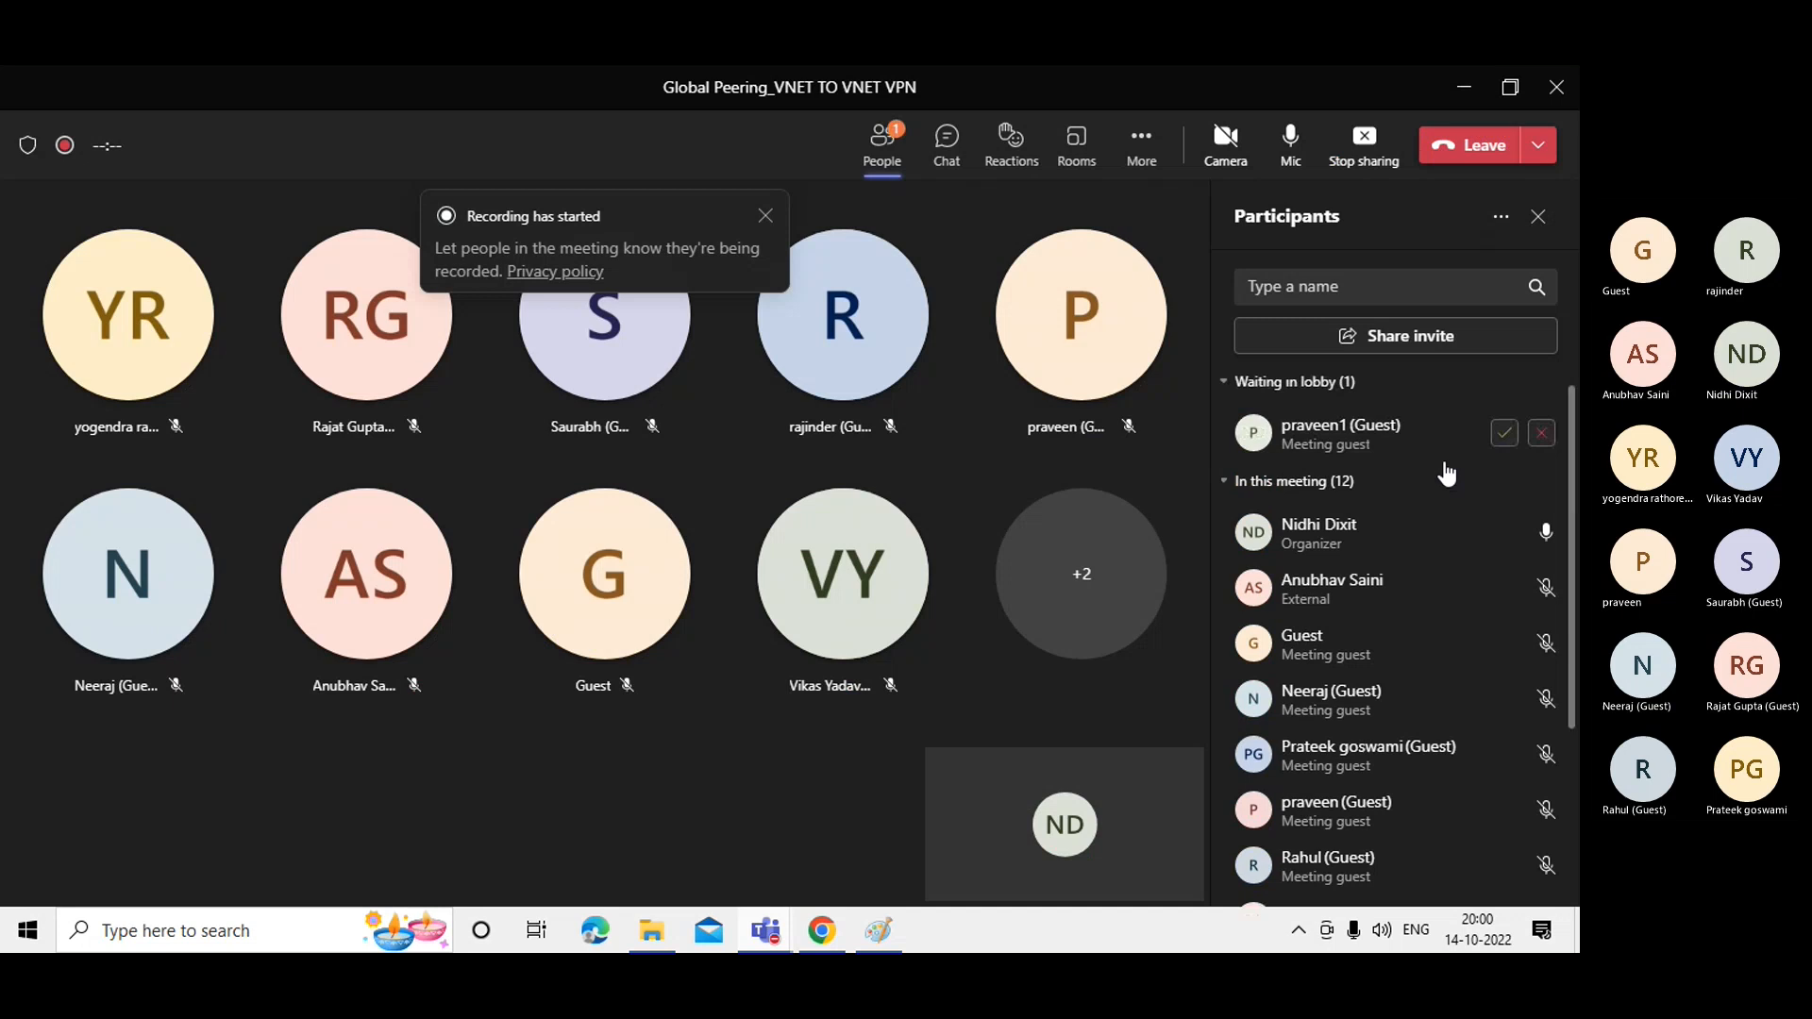
click(1466, 89)
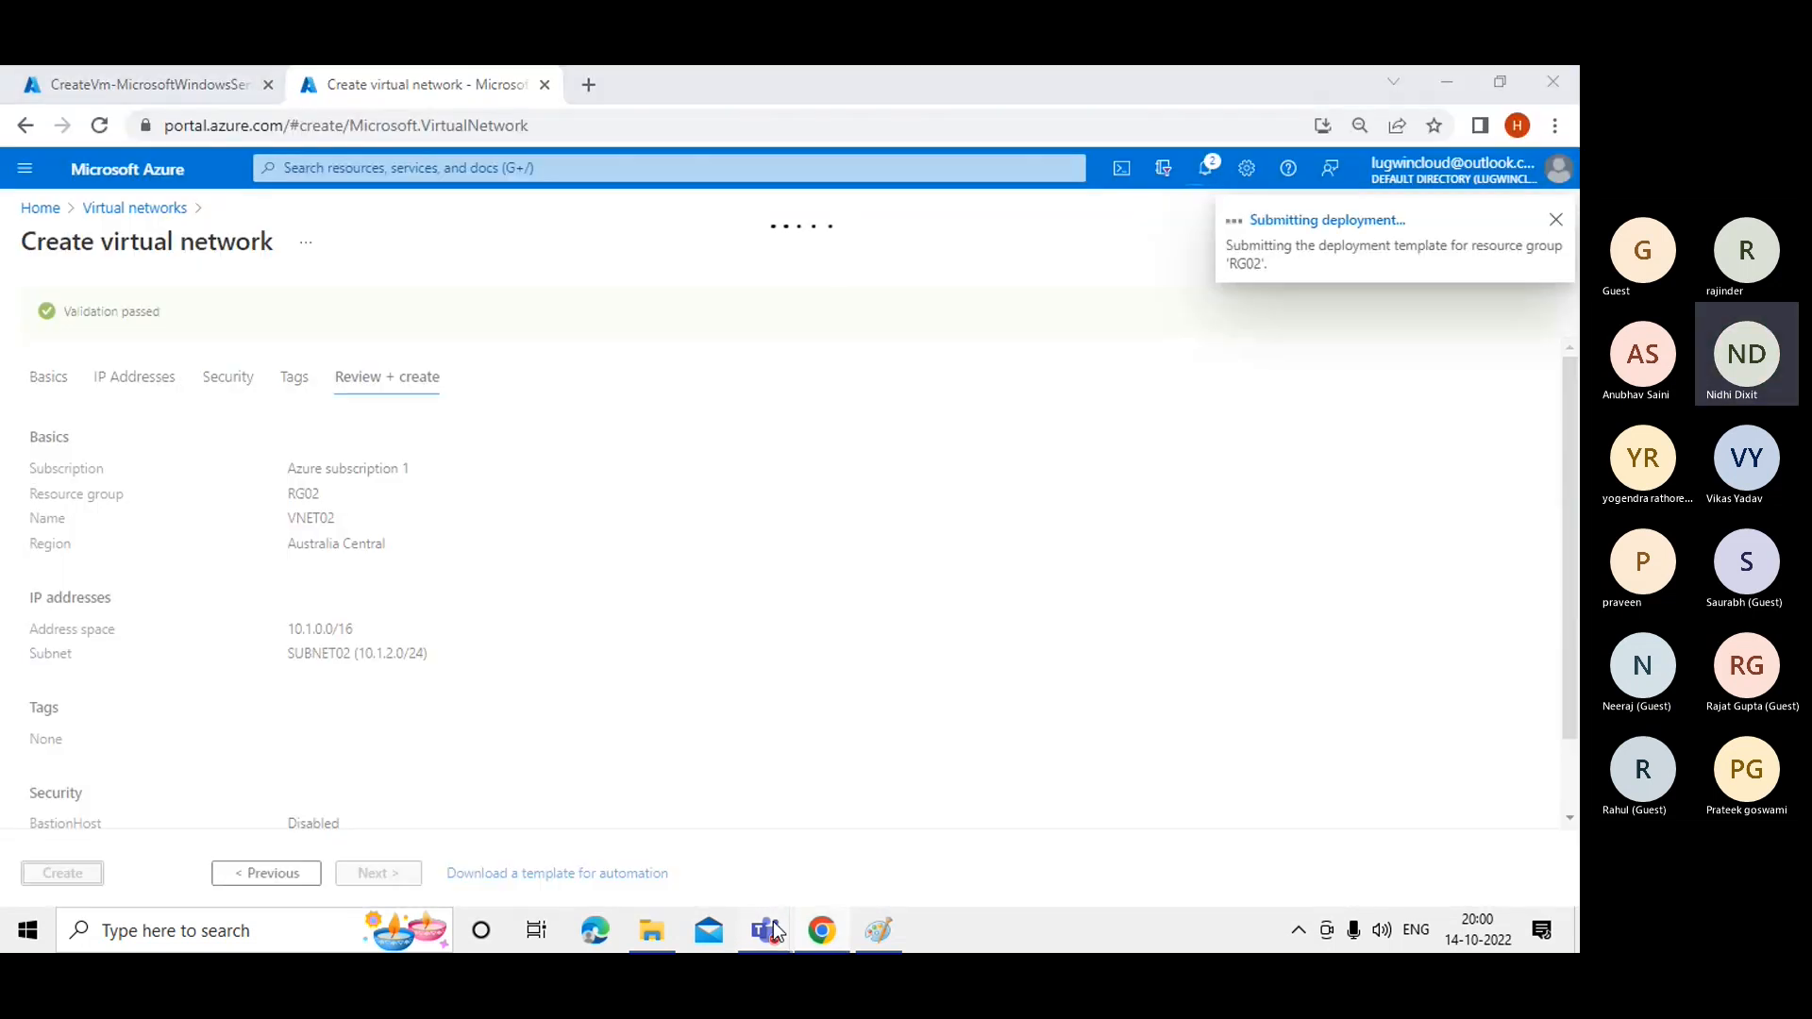
mouse_move(775, 928)
click(899, 776)
click(1506, 434)
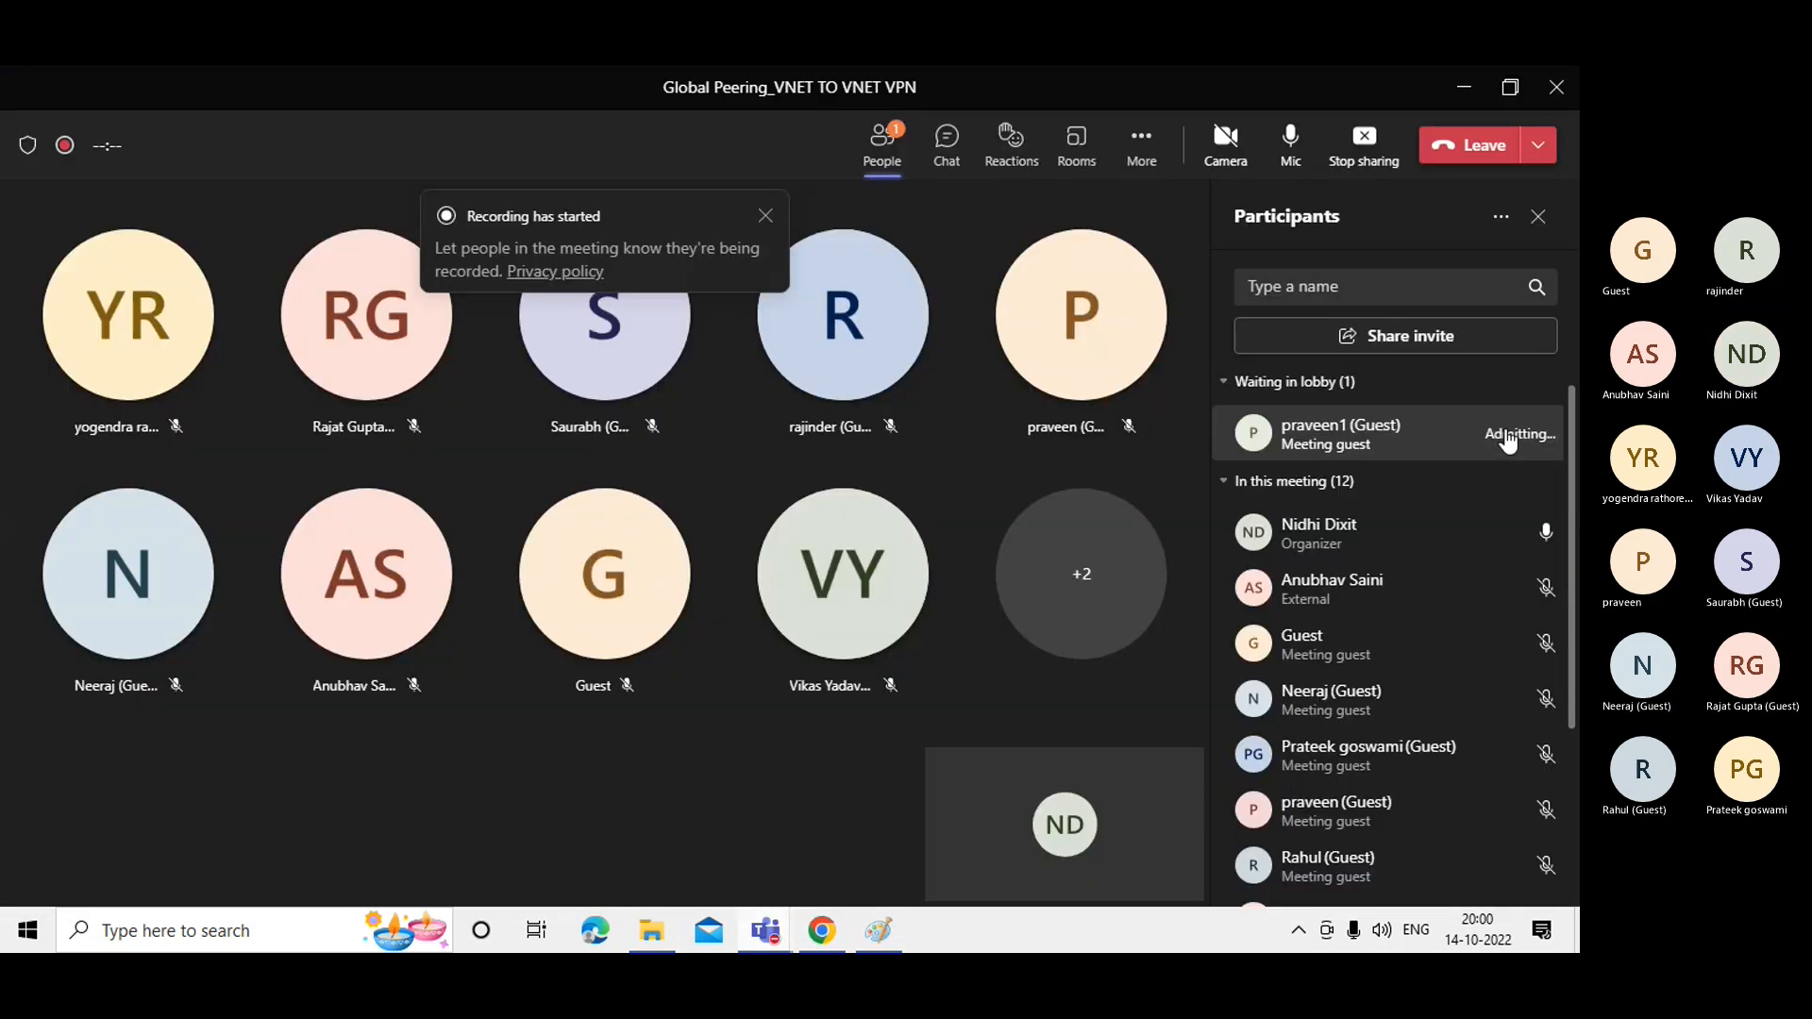
click(1462, 91)
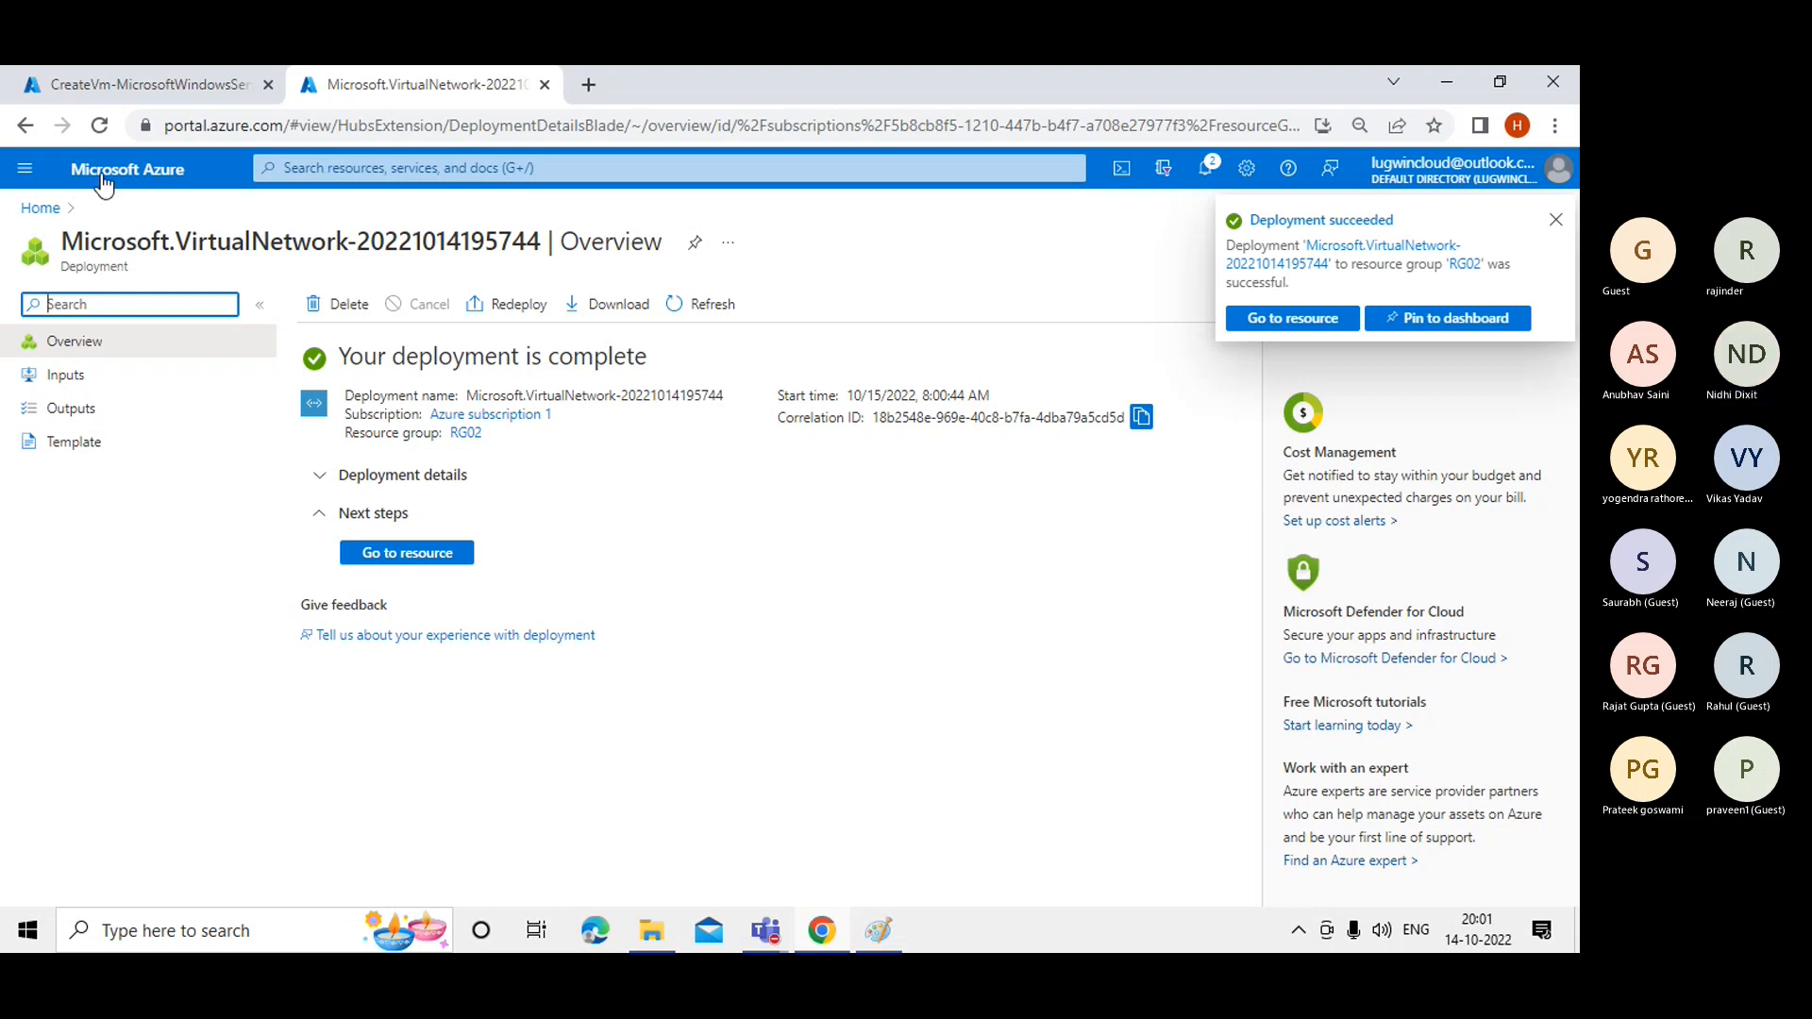
Go to the portal home page, search for VIRTUA, and open the list of virtual machines
click(59, 209)
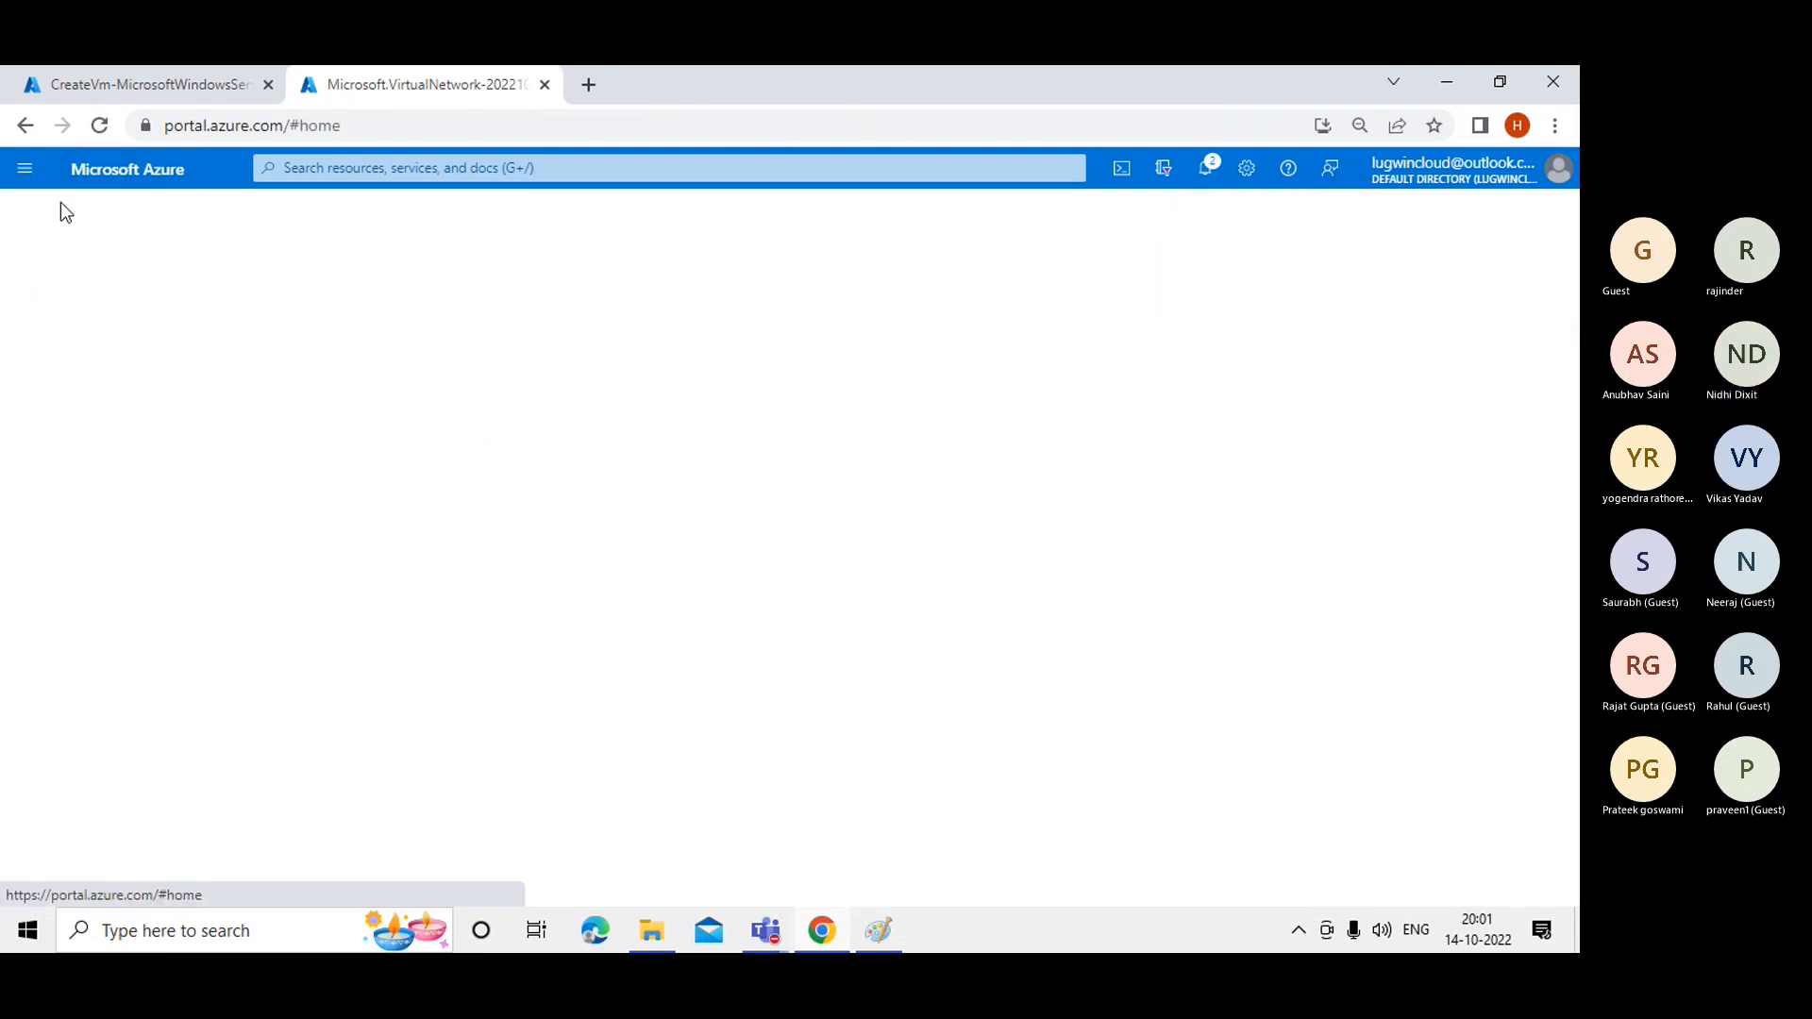
click(370, 169)
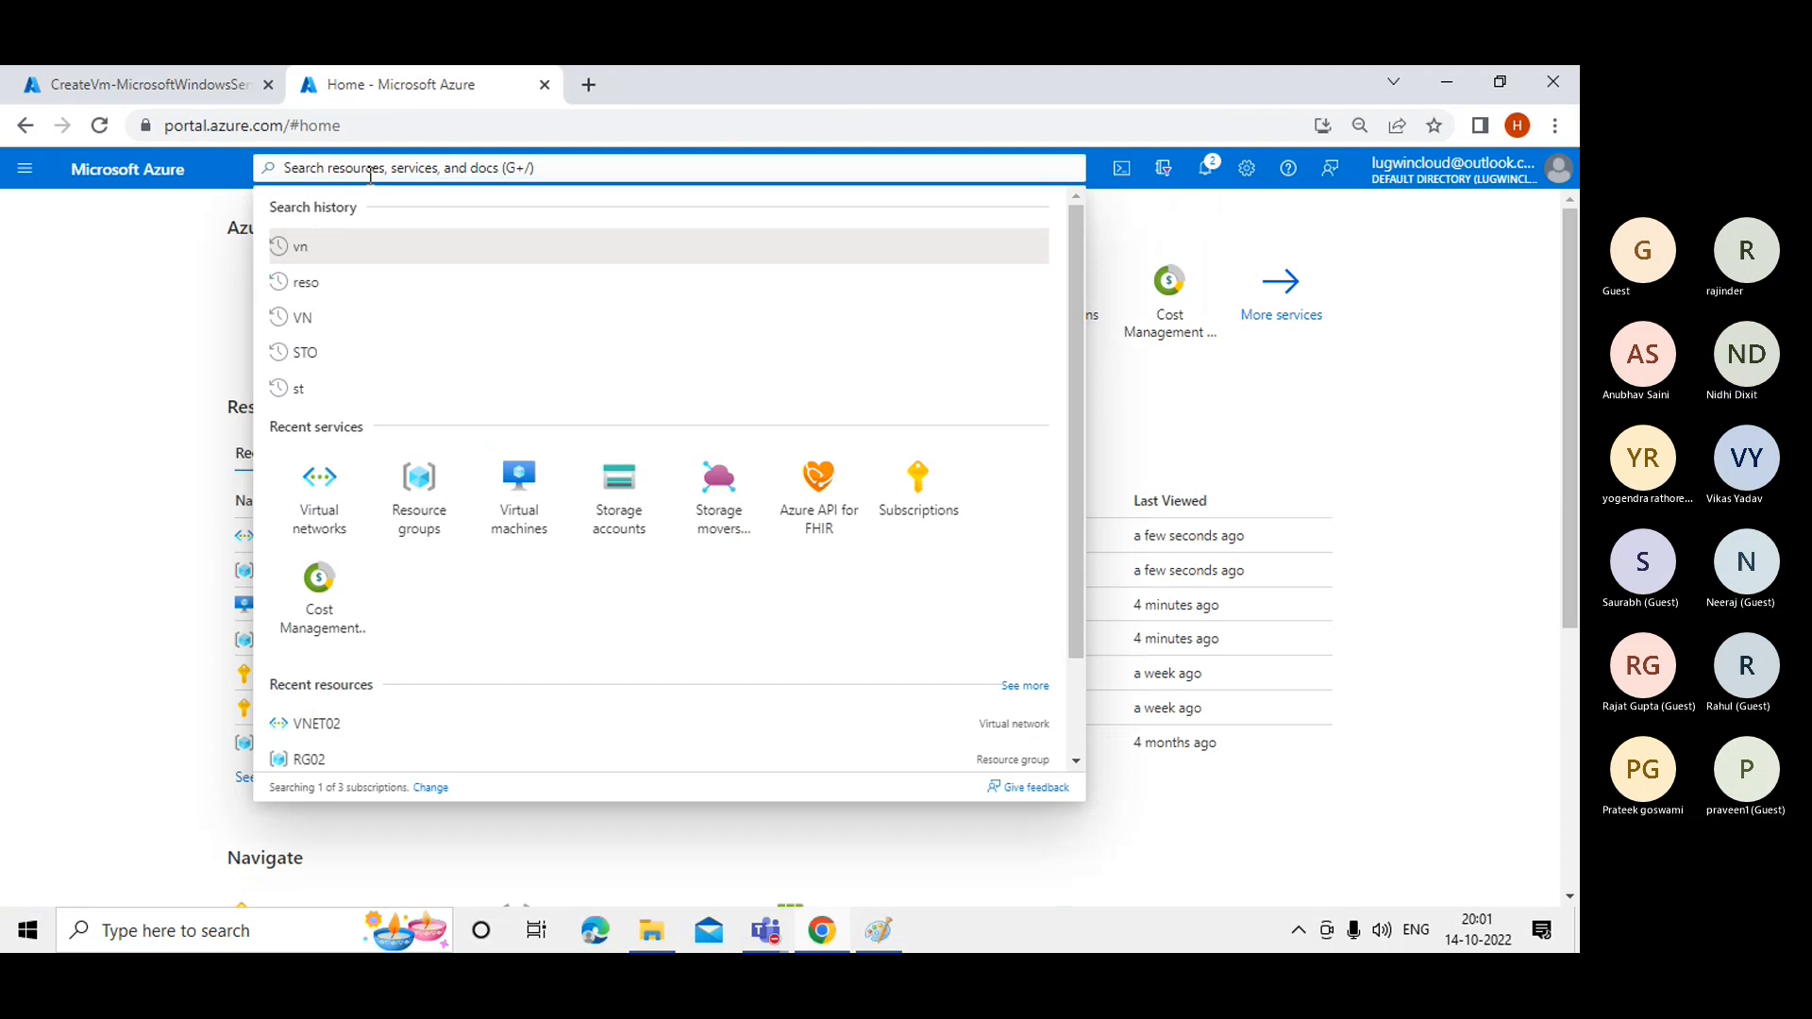
text(VIRTUA)
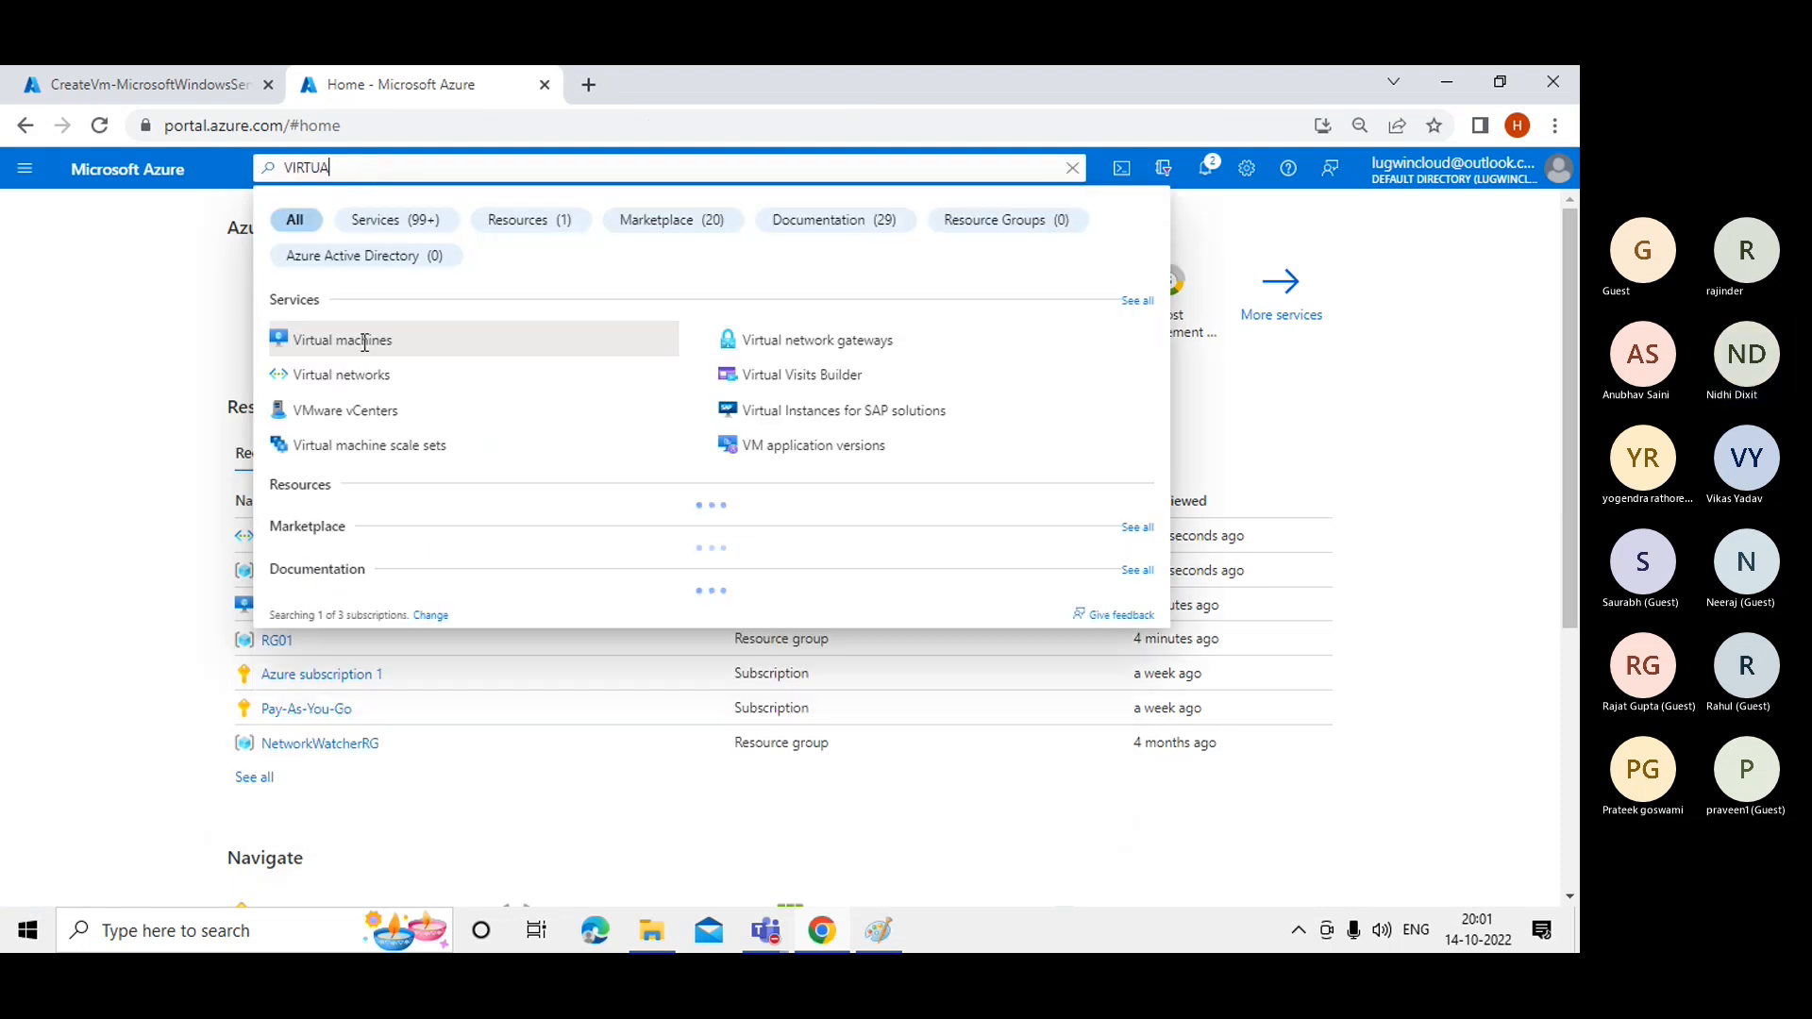
click(366, 342)
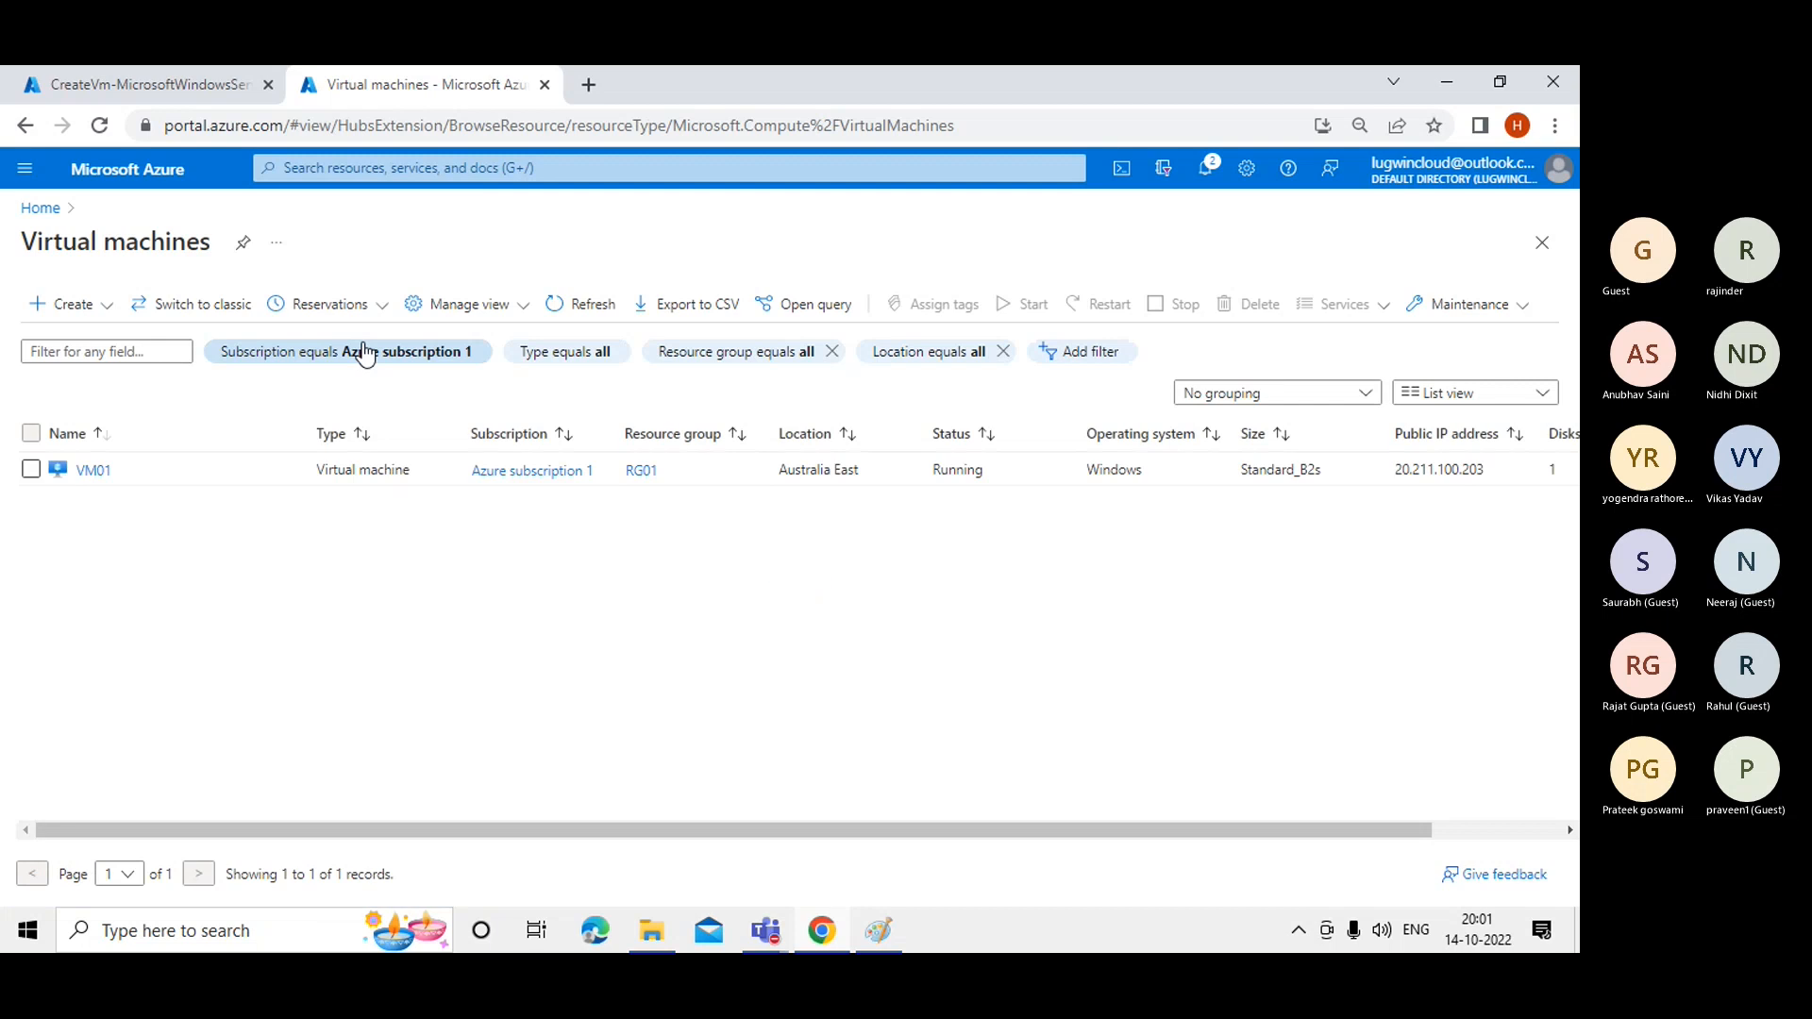
Start creating a new Azure virtual machine under Azure subscription 1 in resource group RG02
click(63, 307)
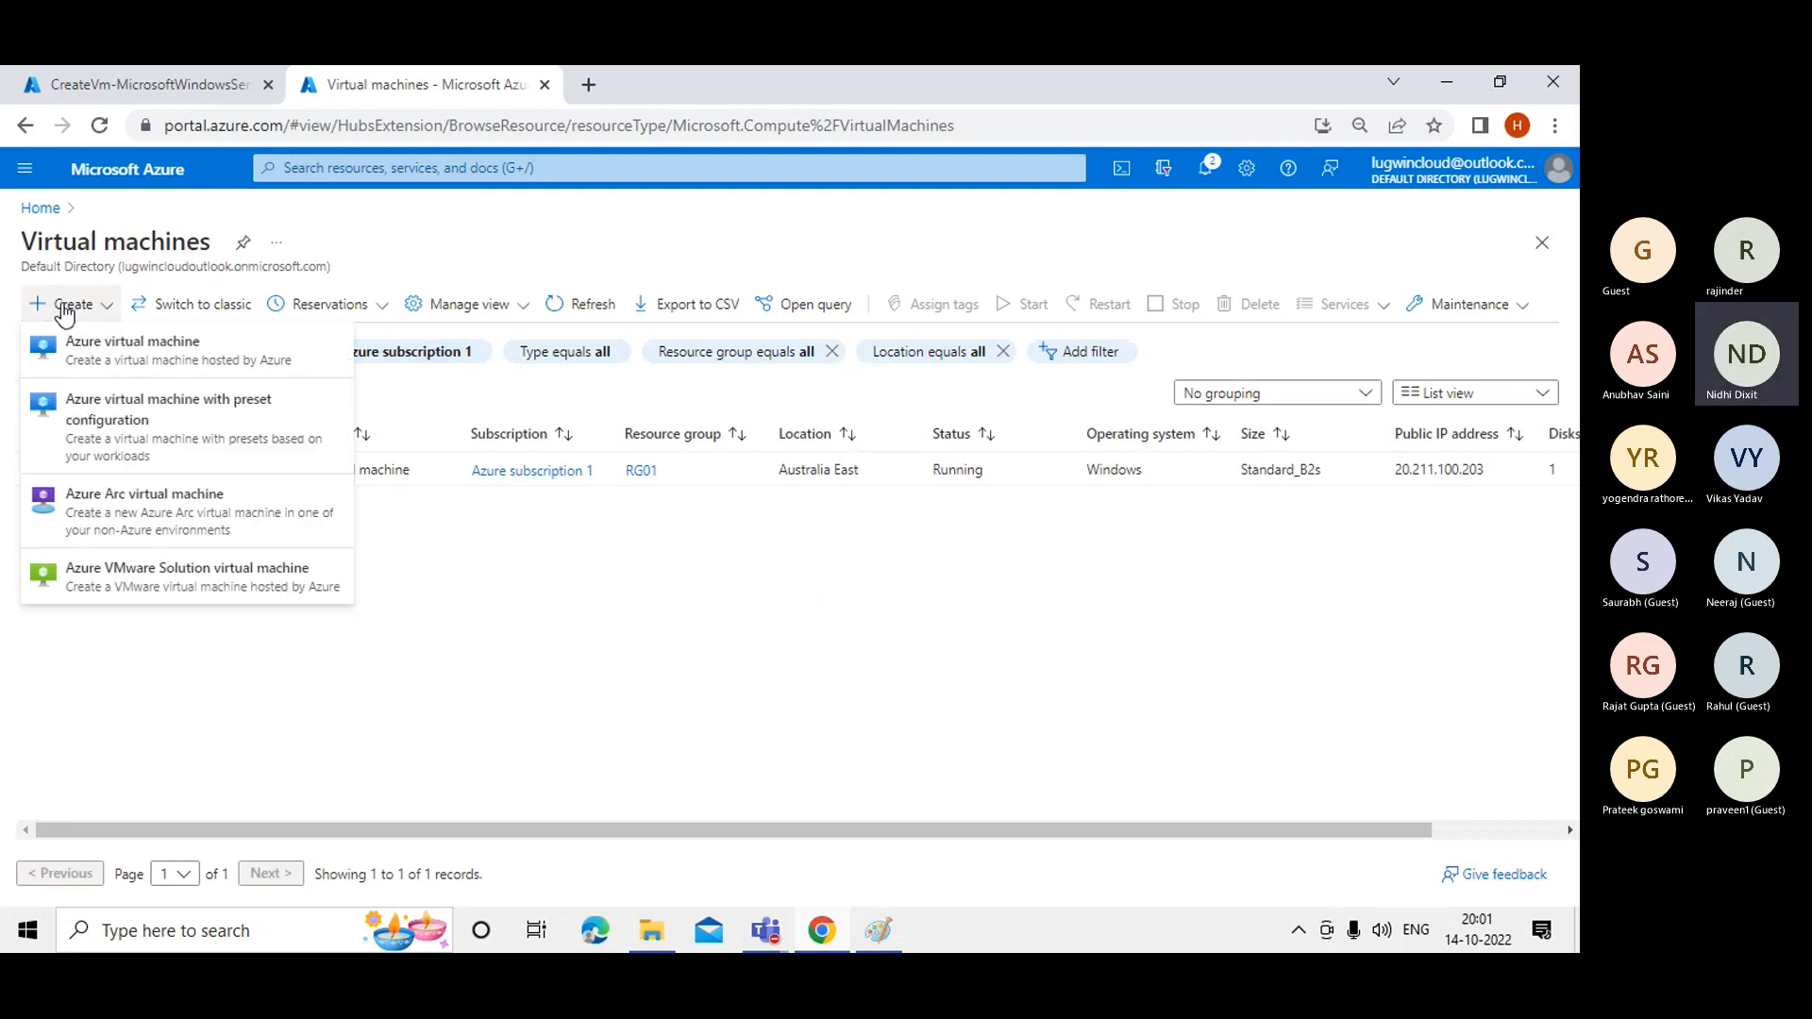
click(97, 374)
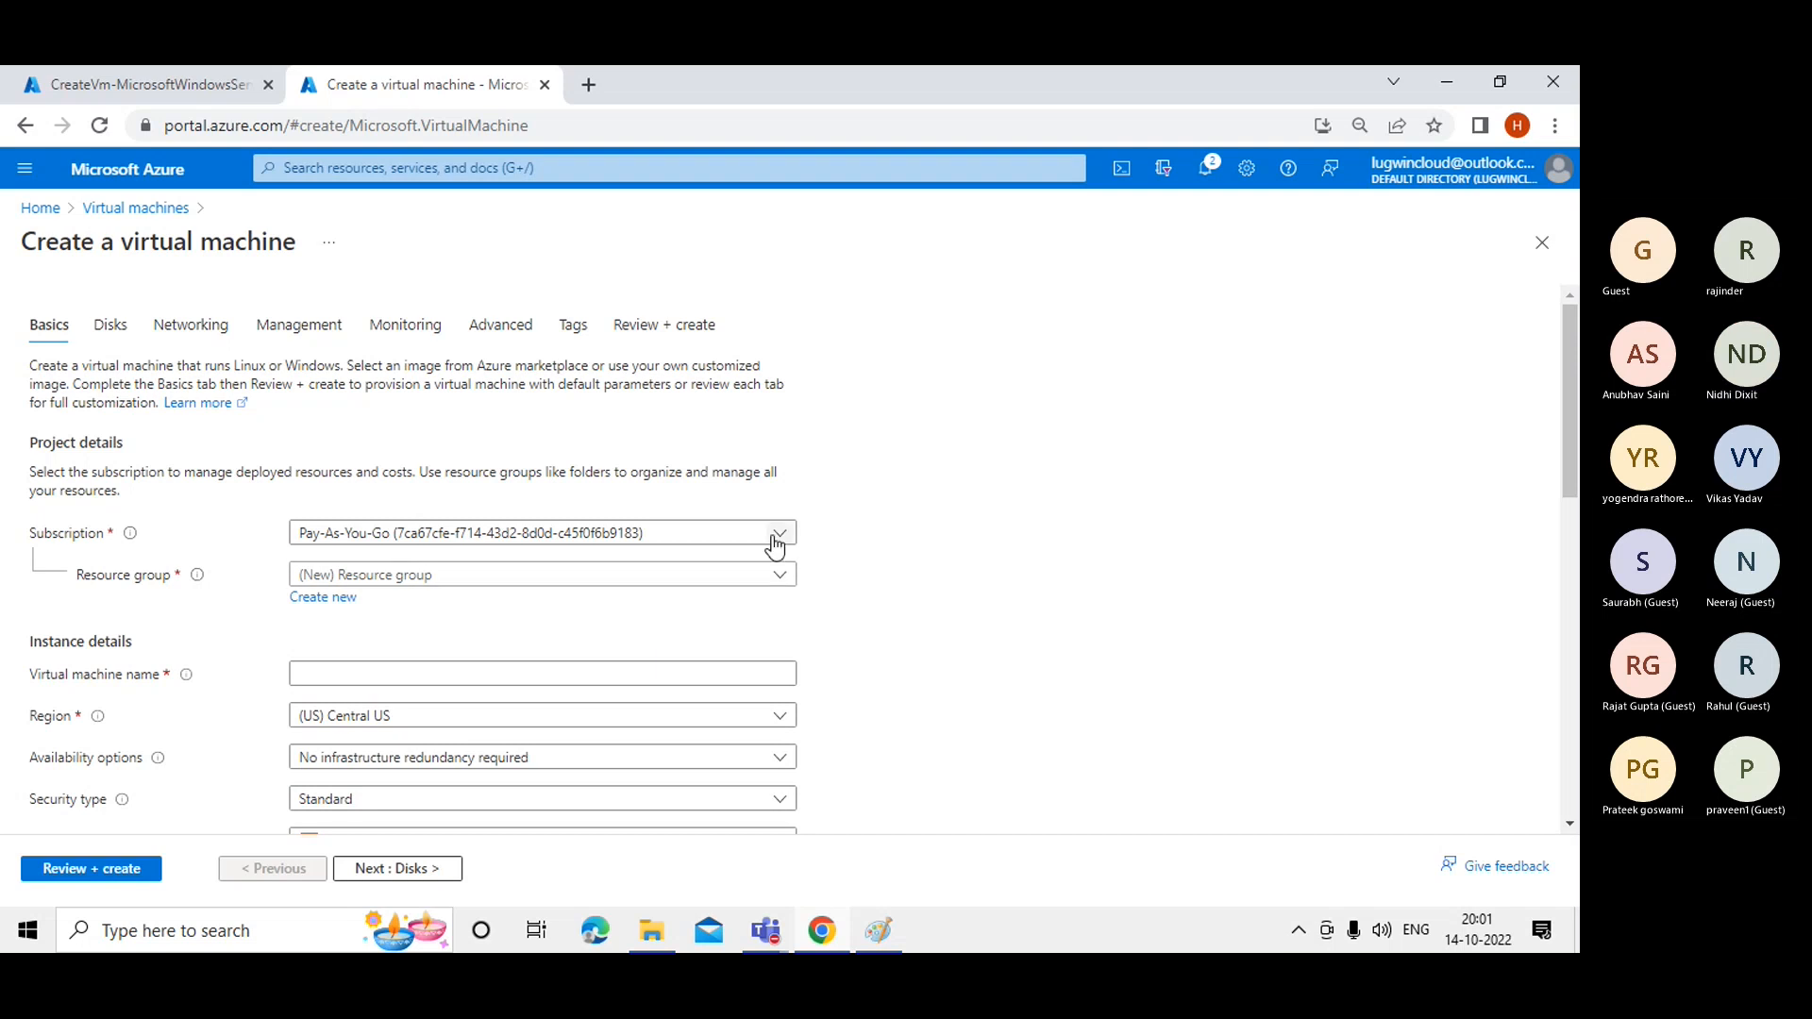
click(775, 534)
click(399, 602)
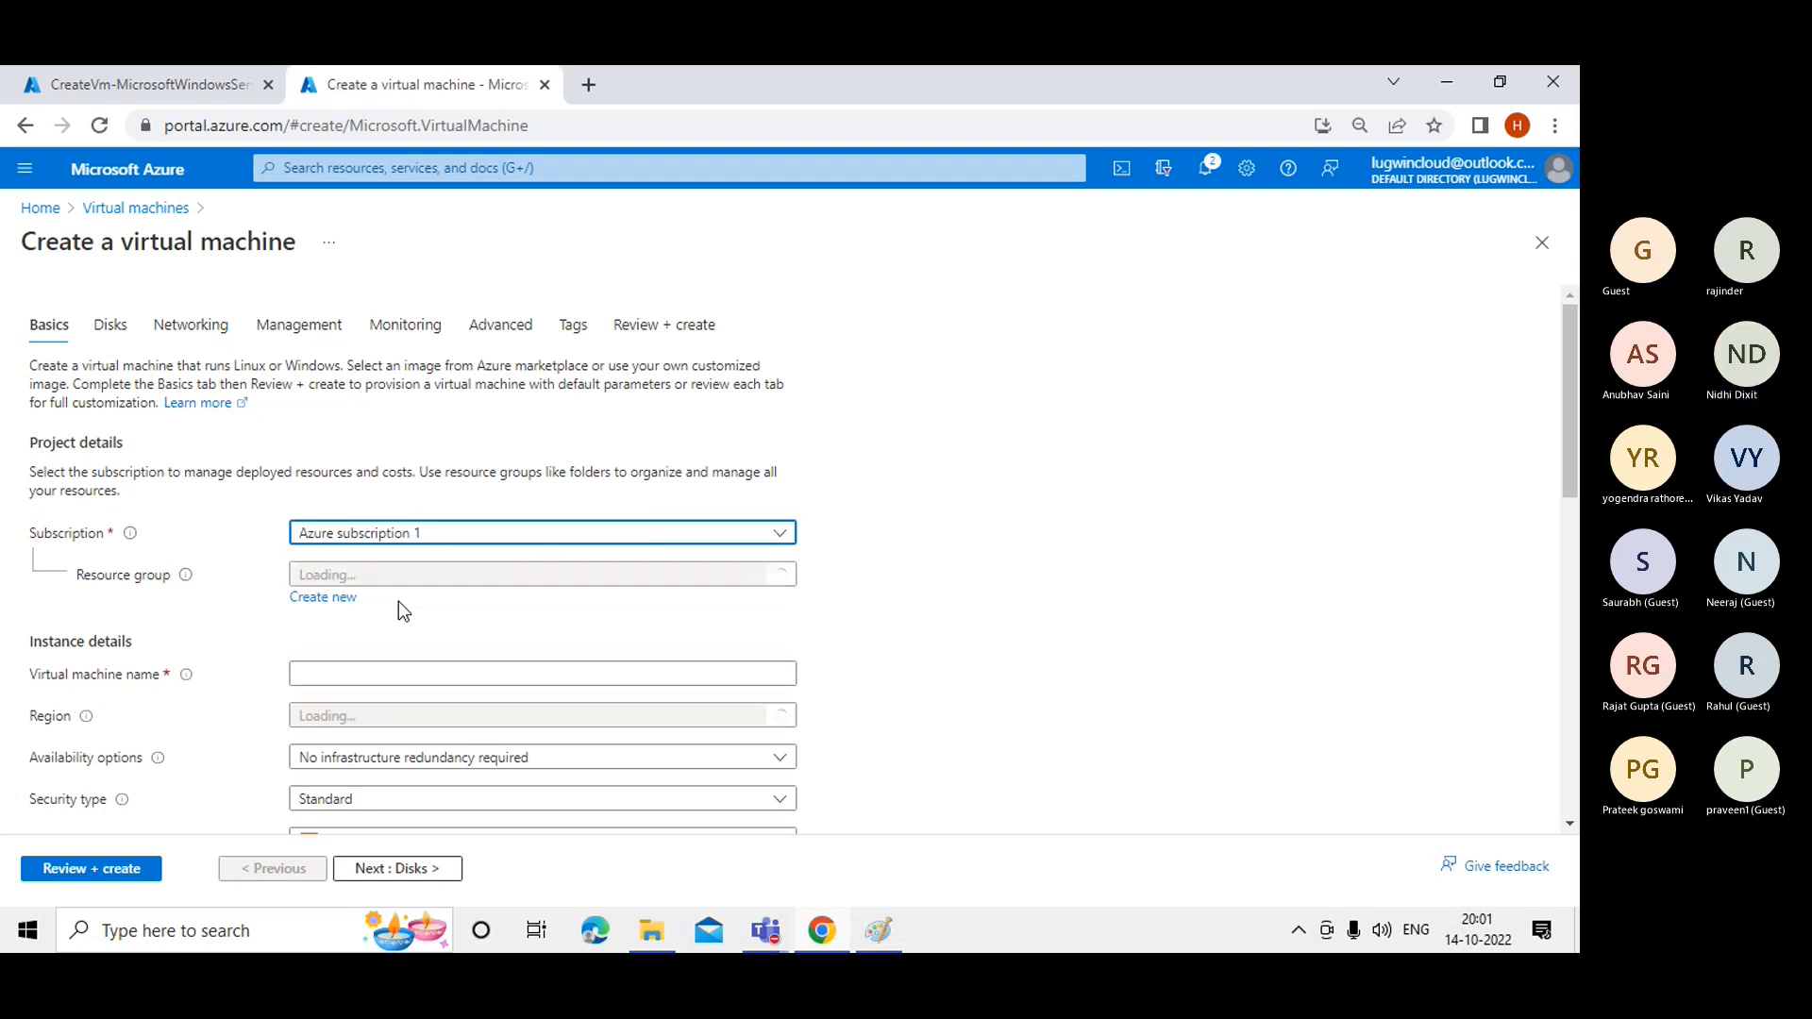
click(390, 583)
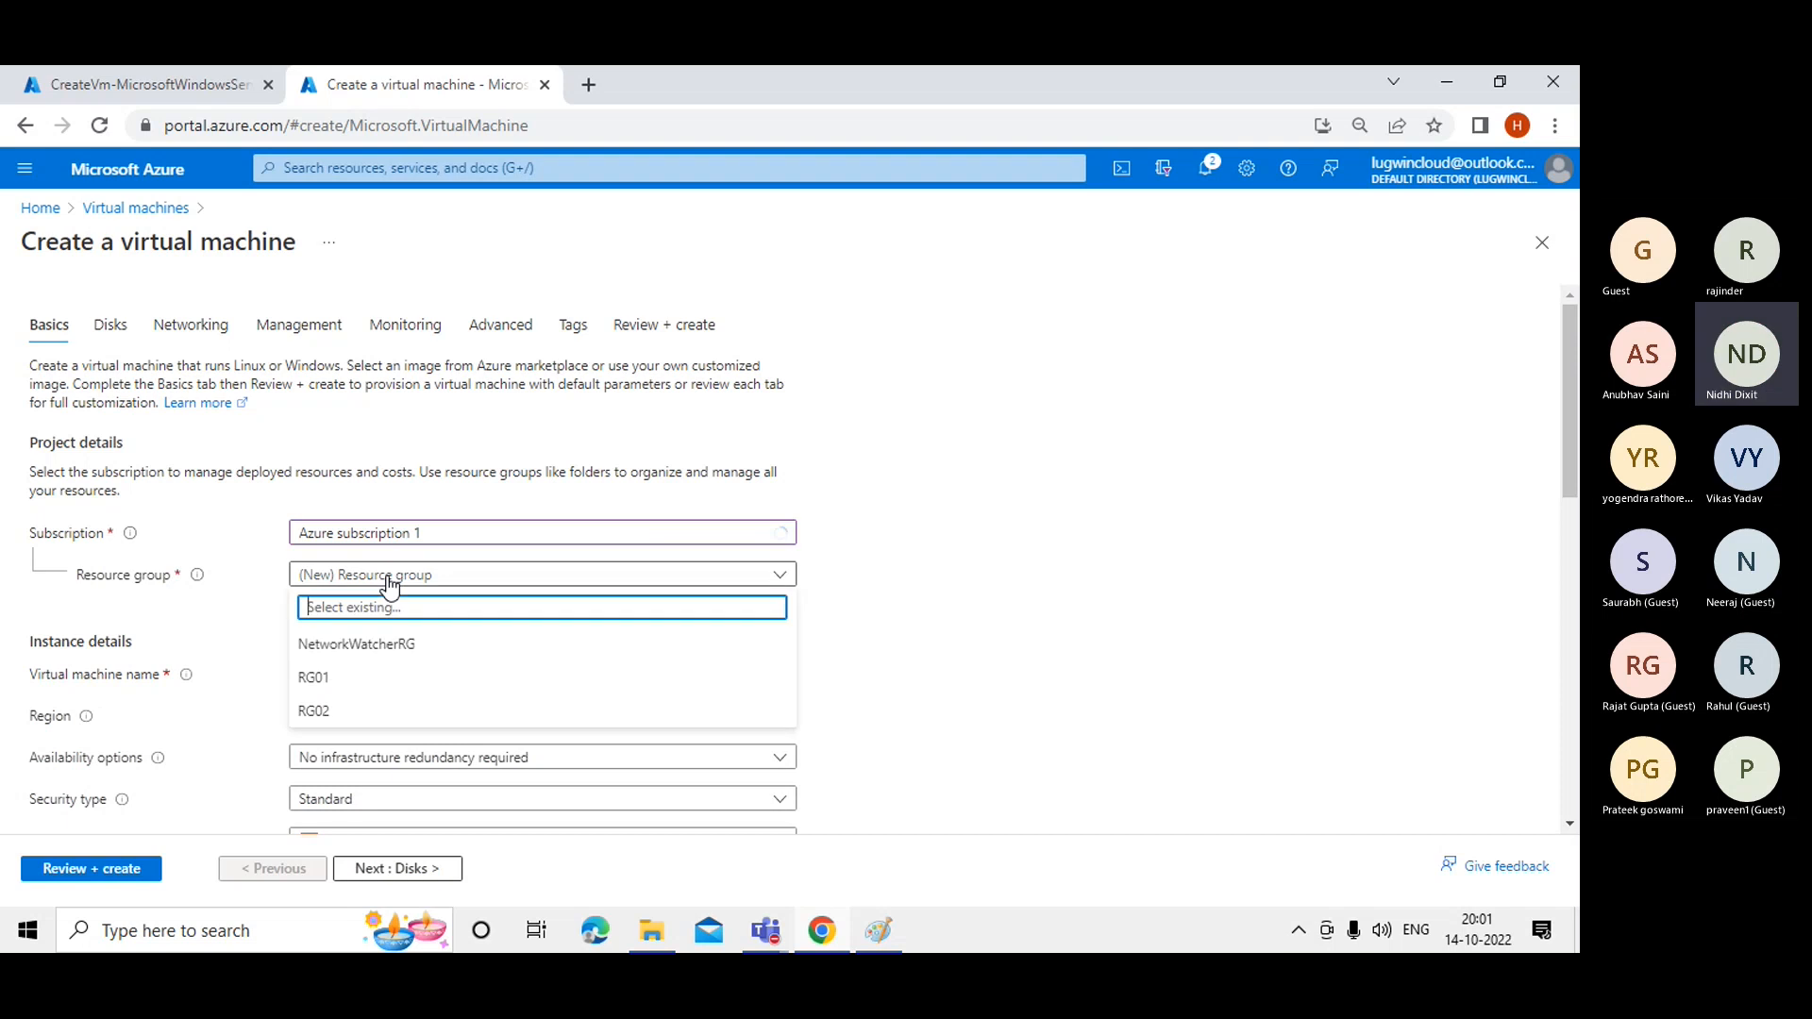
click(328, 715)
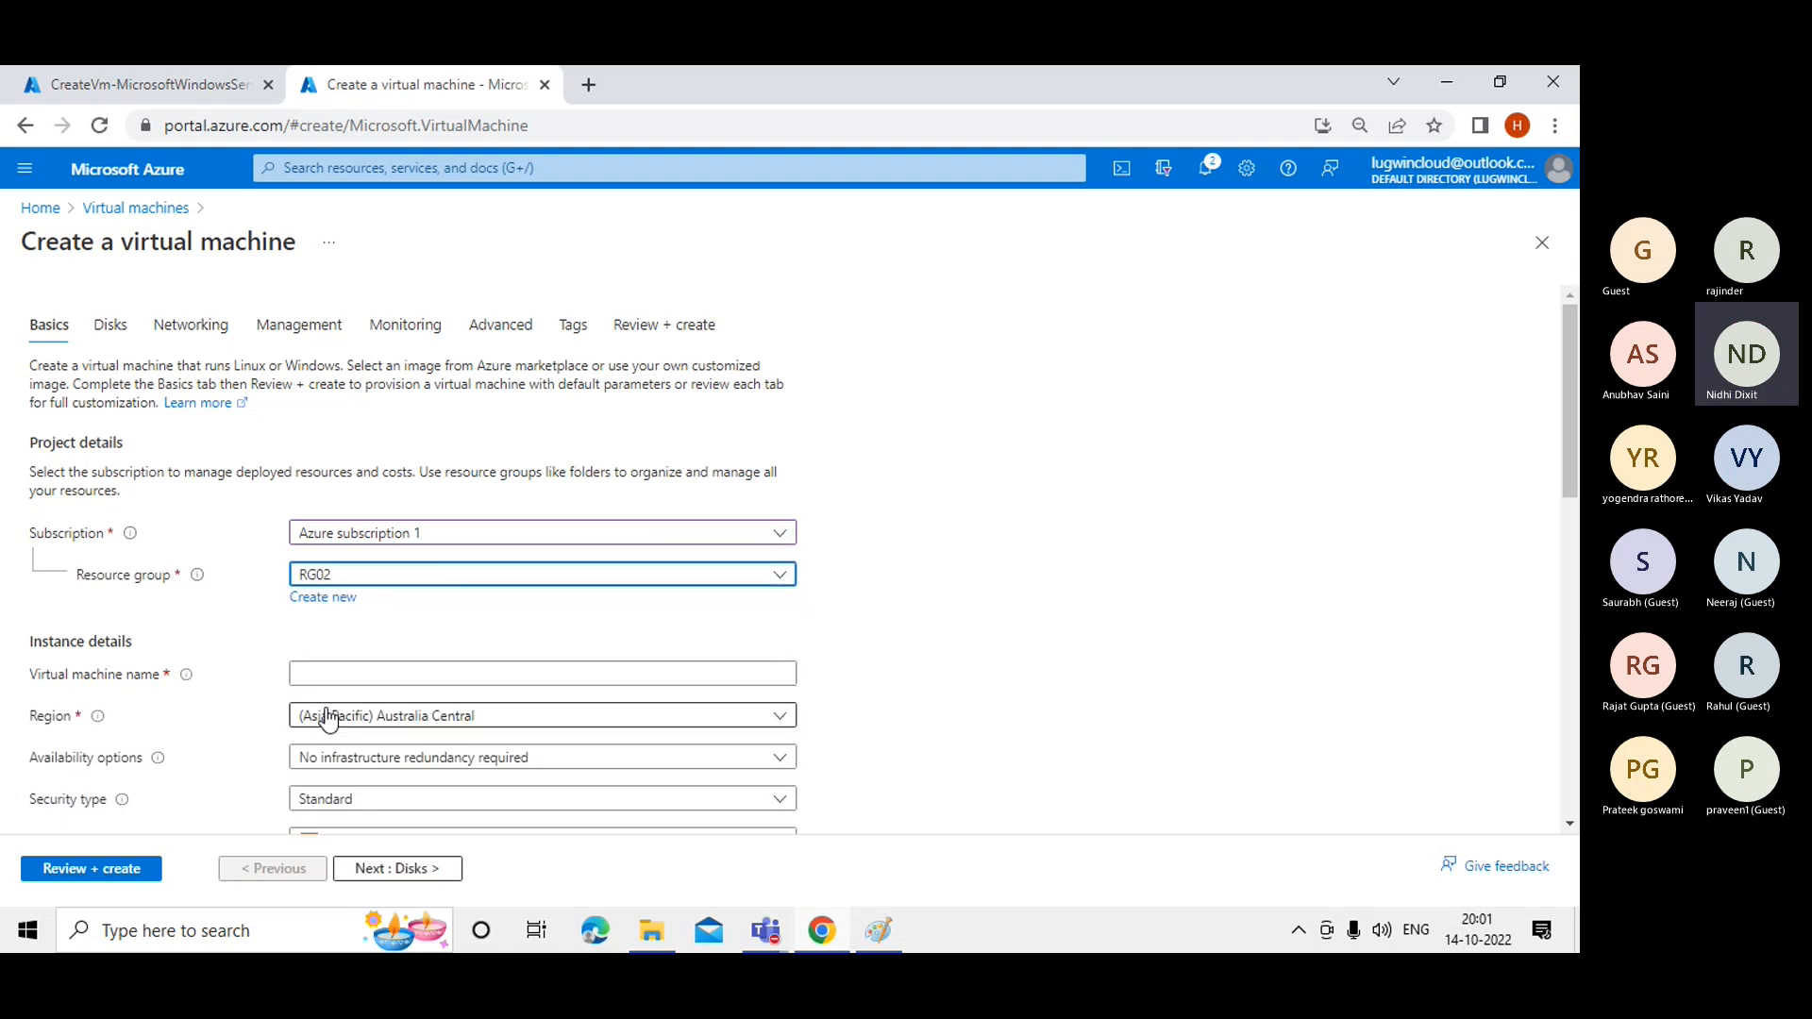
Name the new virtual machine VM02
click(331, 672)
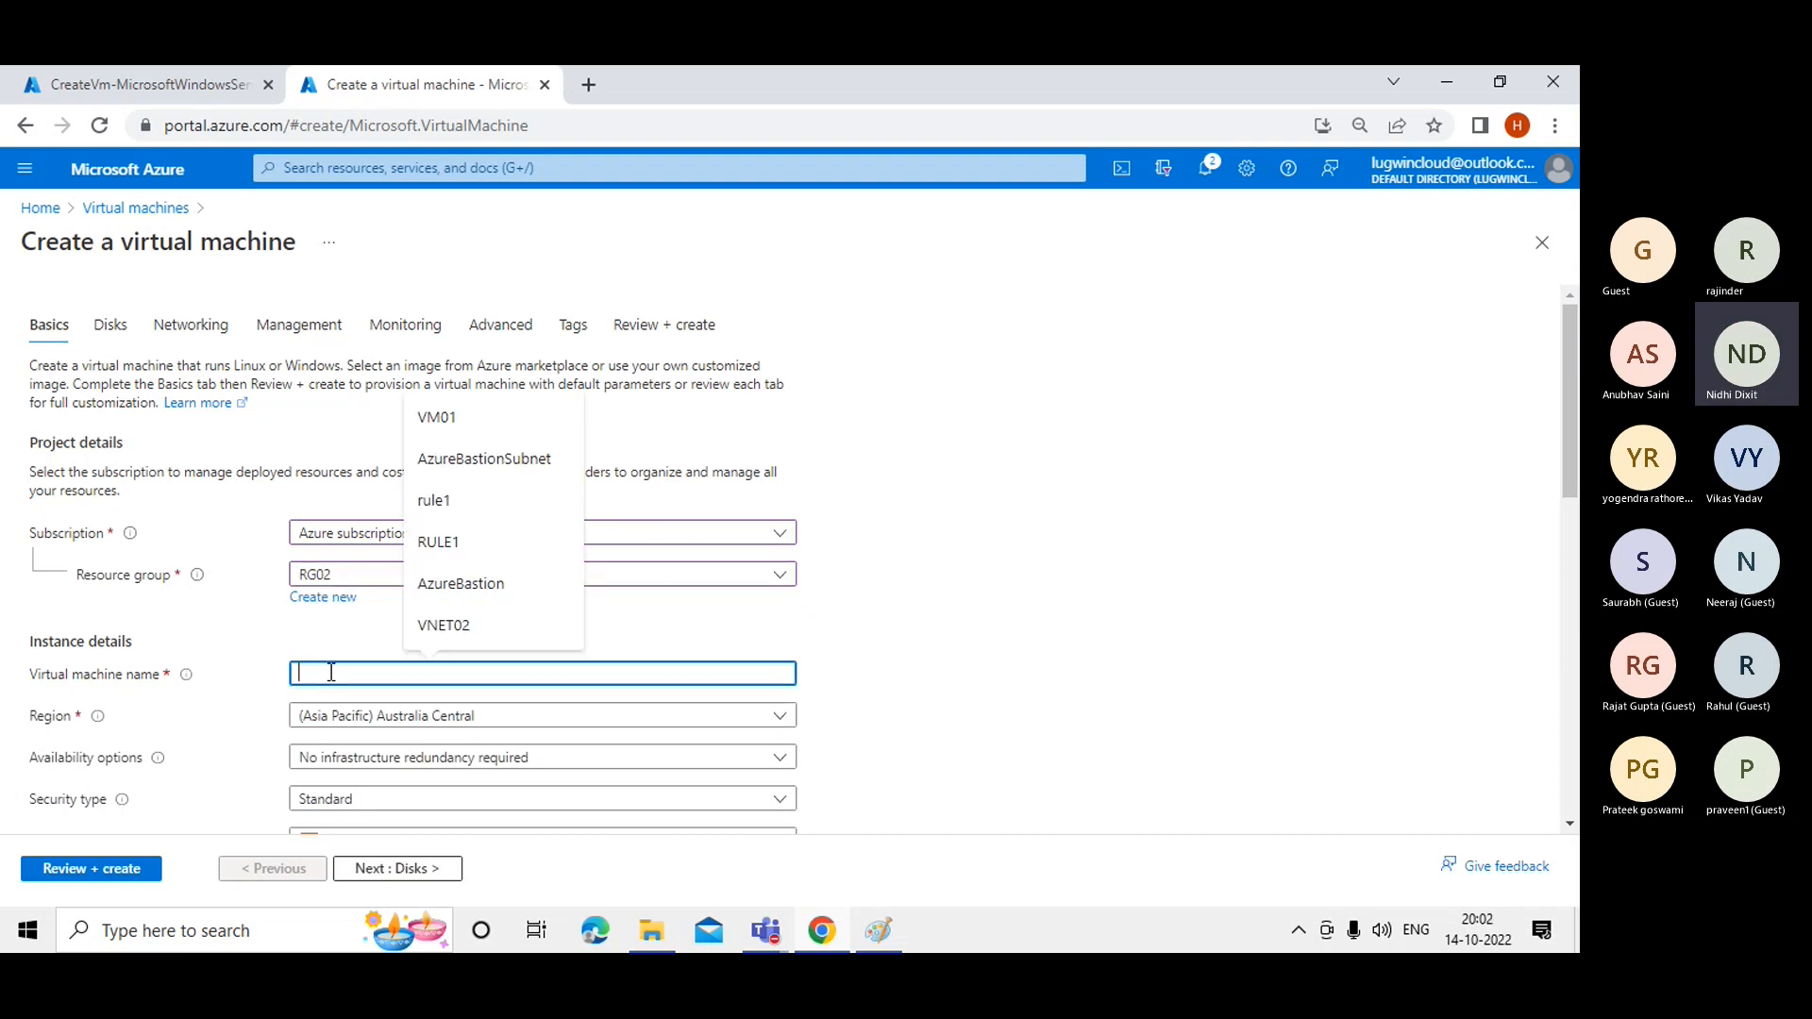
text(vm)
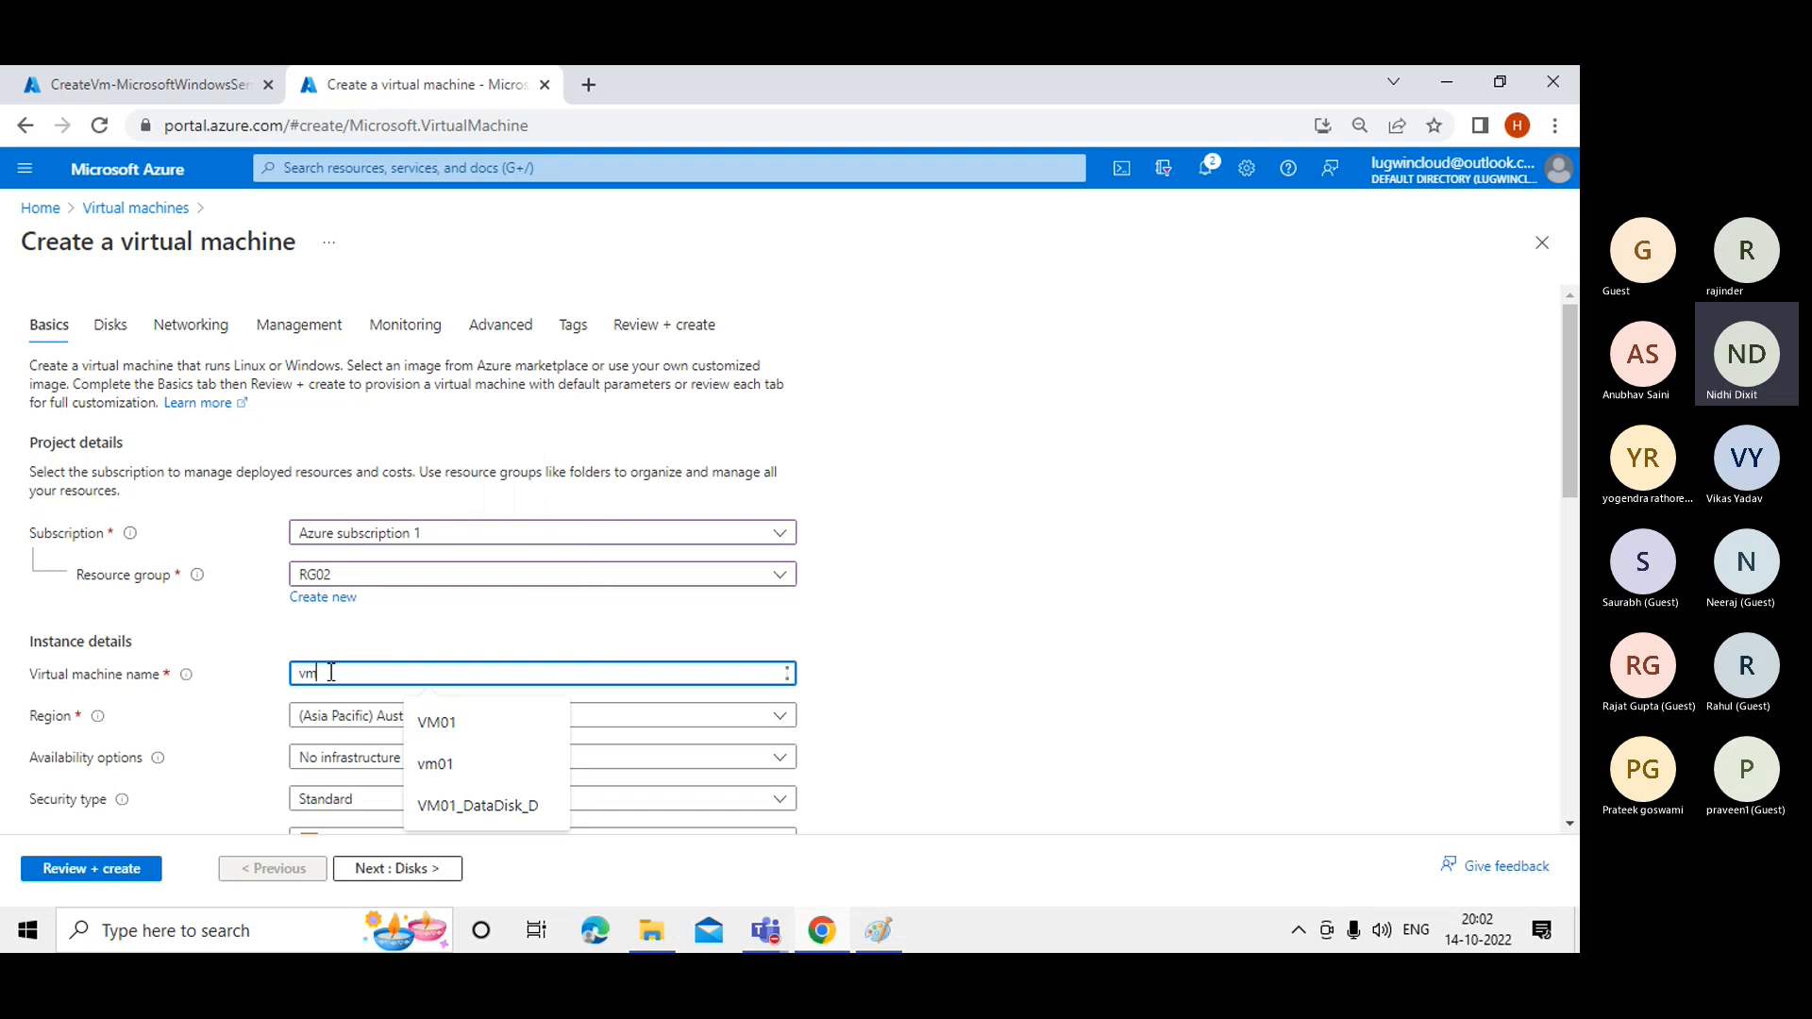
text(0)
key(BackSpace)
key(BackSpace)
text(VM03)
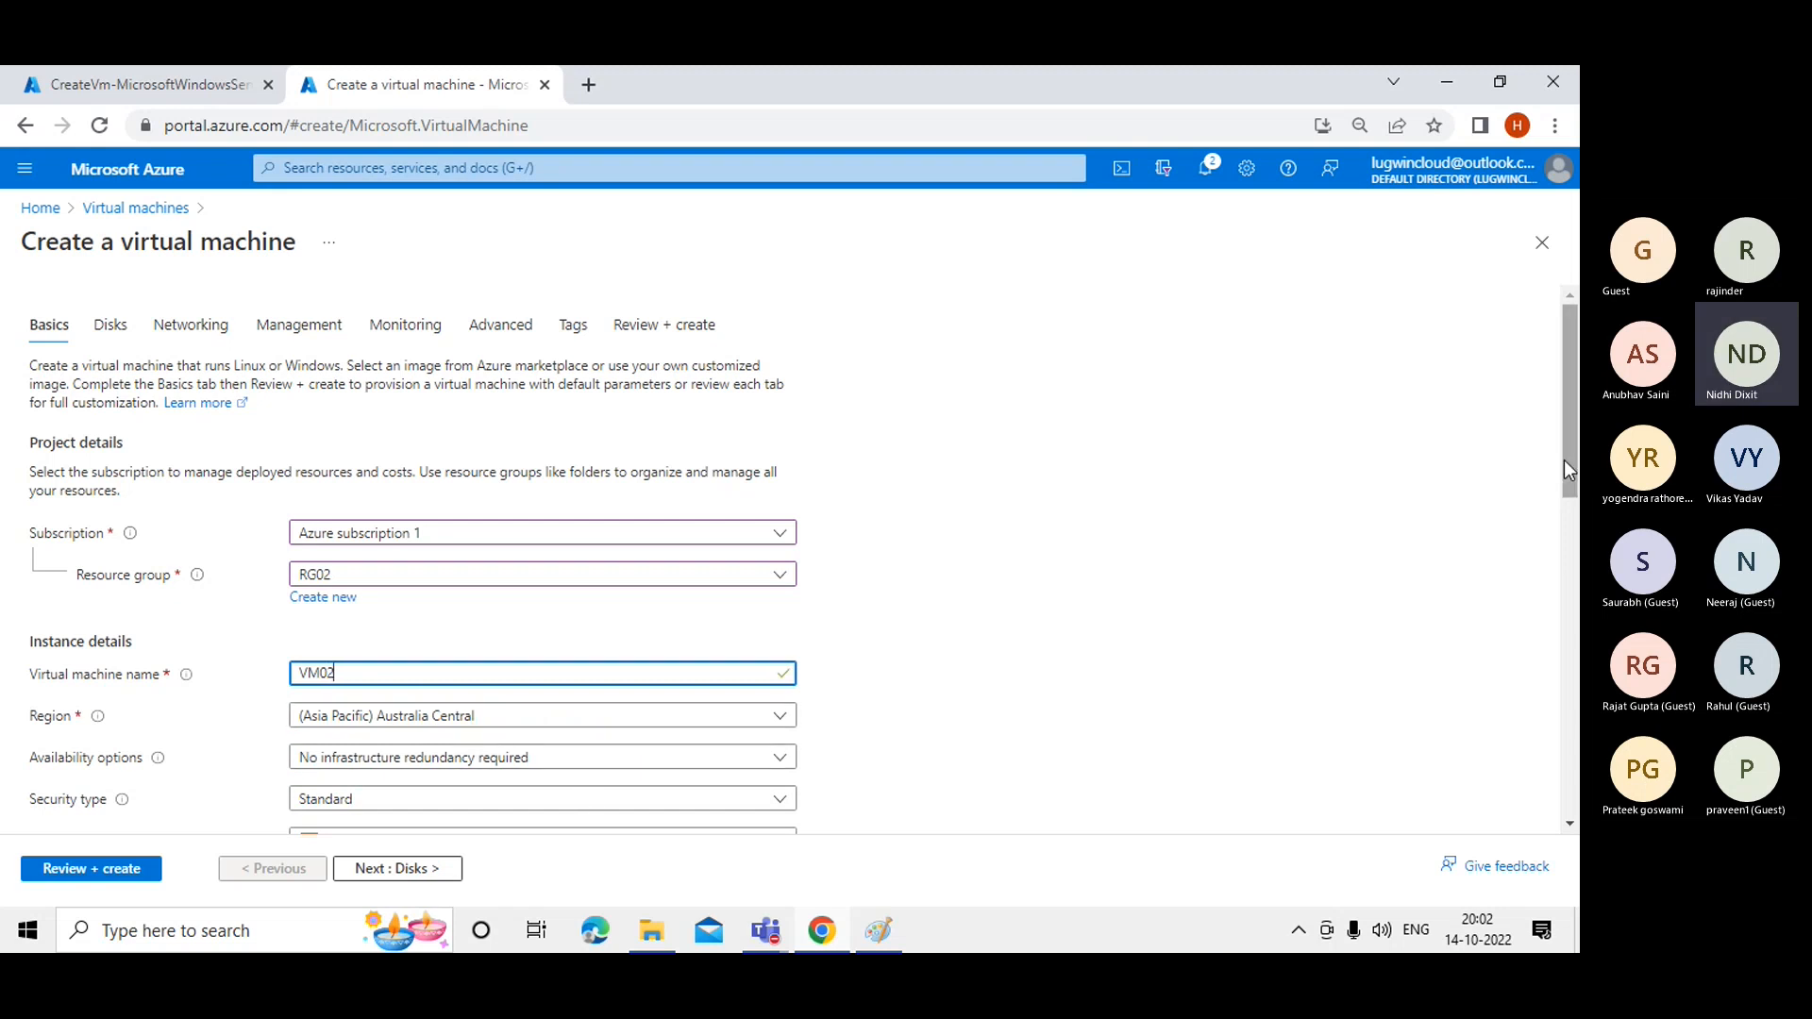
Choose Windows Server 2016 Datacenter - Gen2 as the image for VM02
scroll(1565, 461, down, 2)
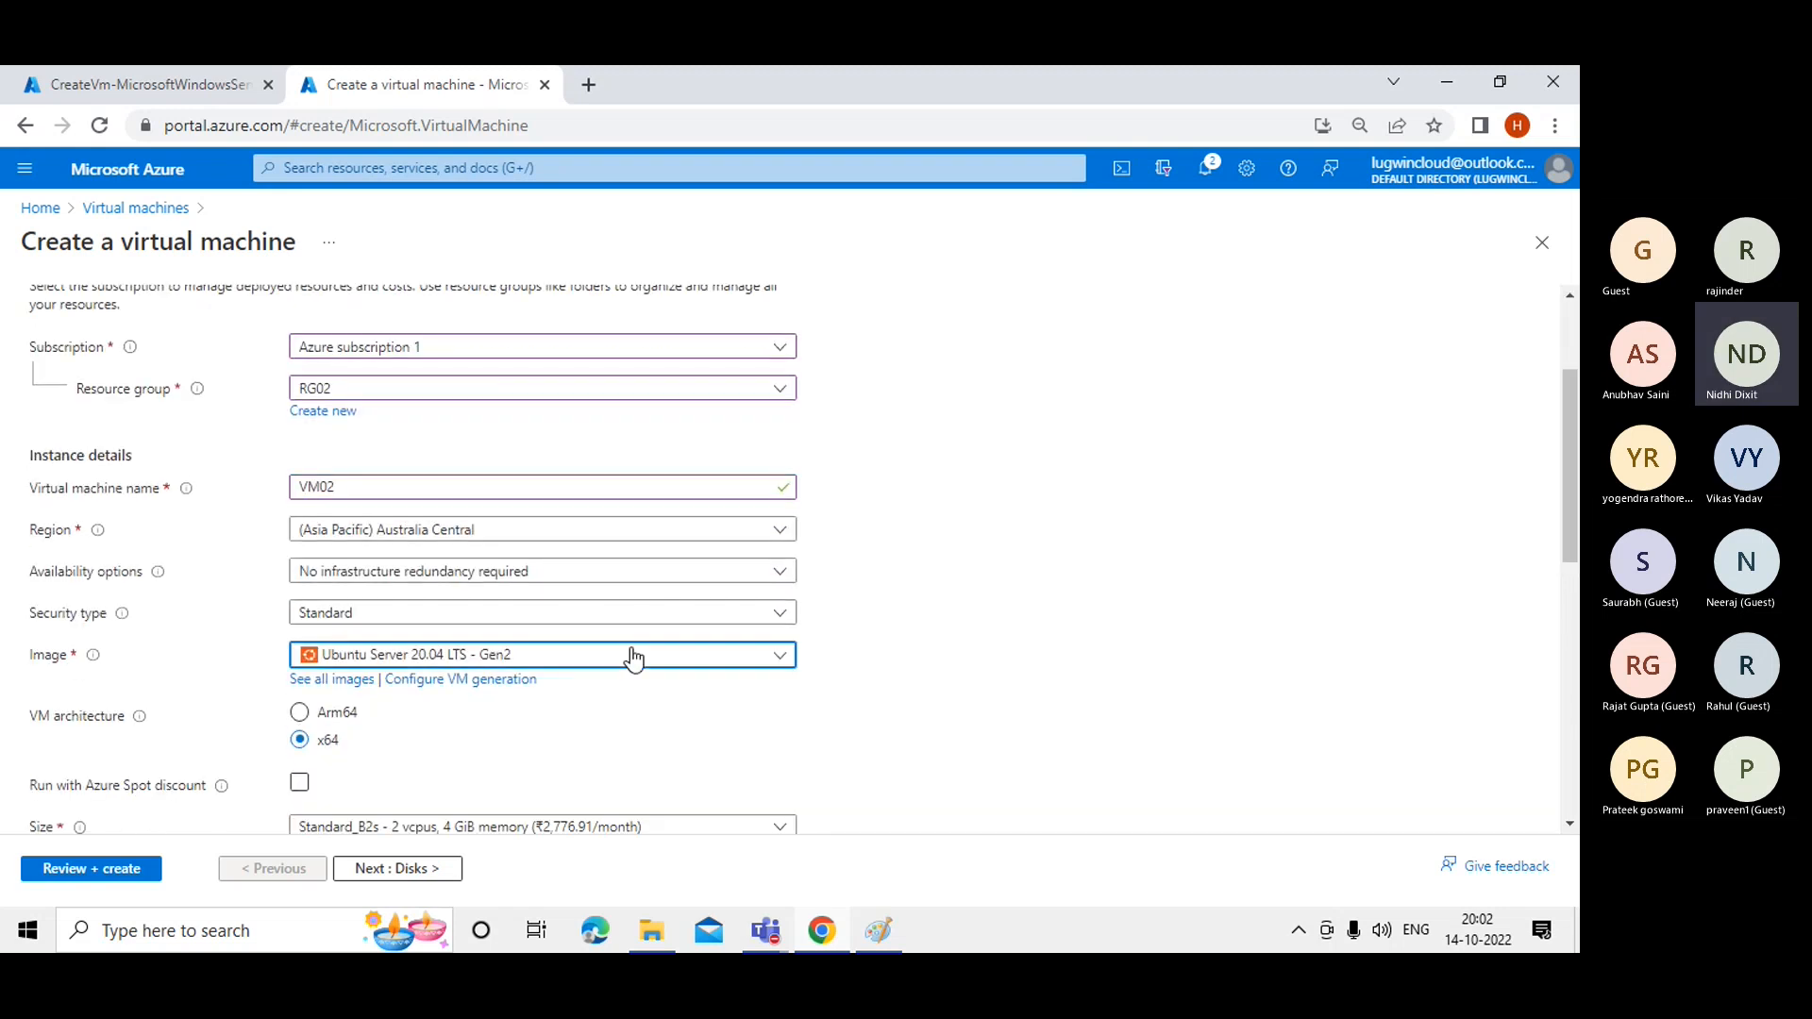
click(632, 658)
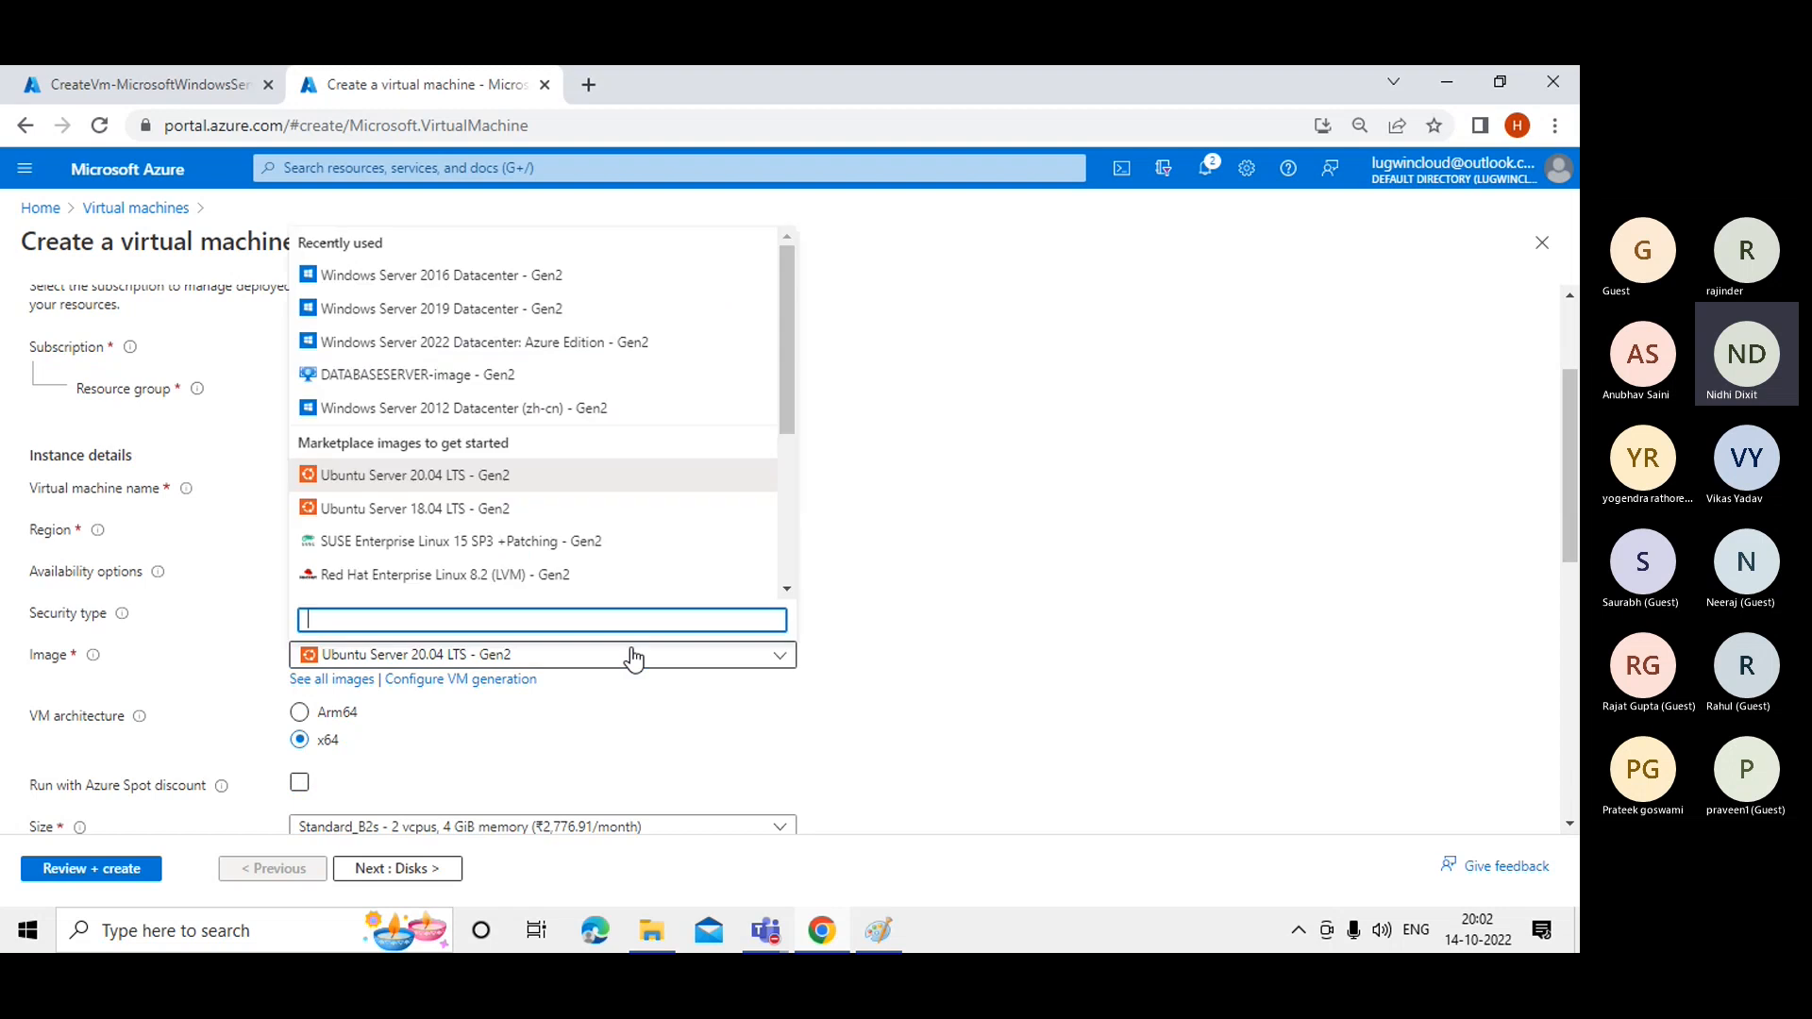
click(469, 284)
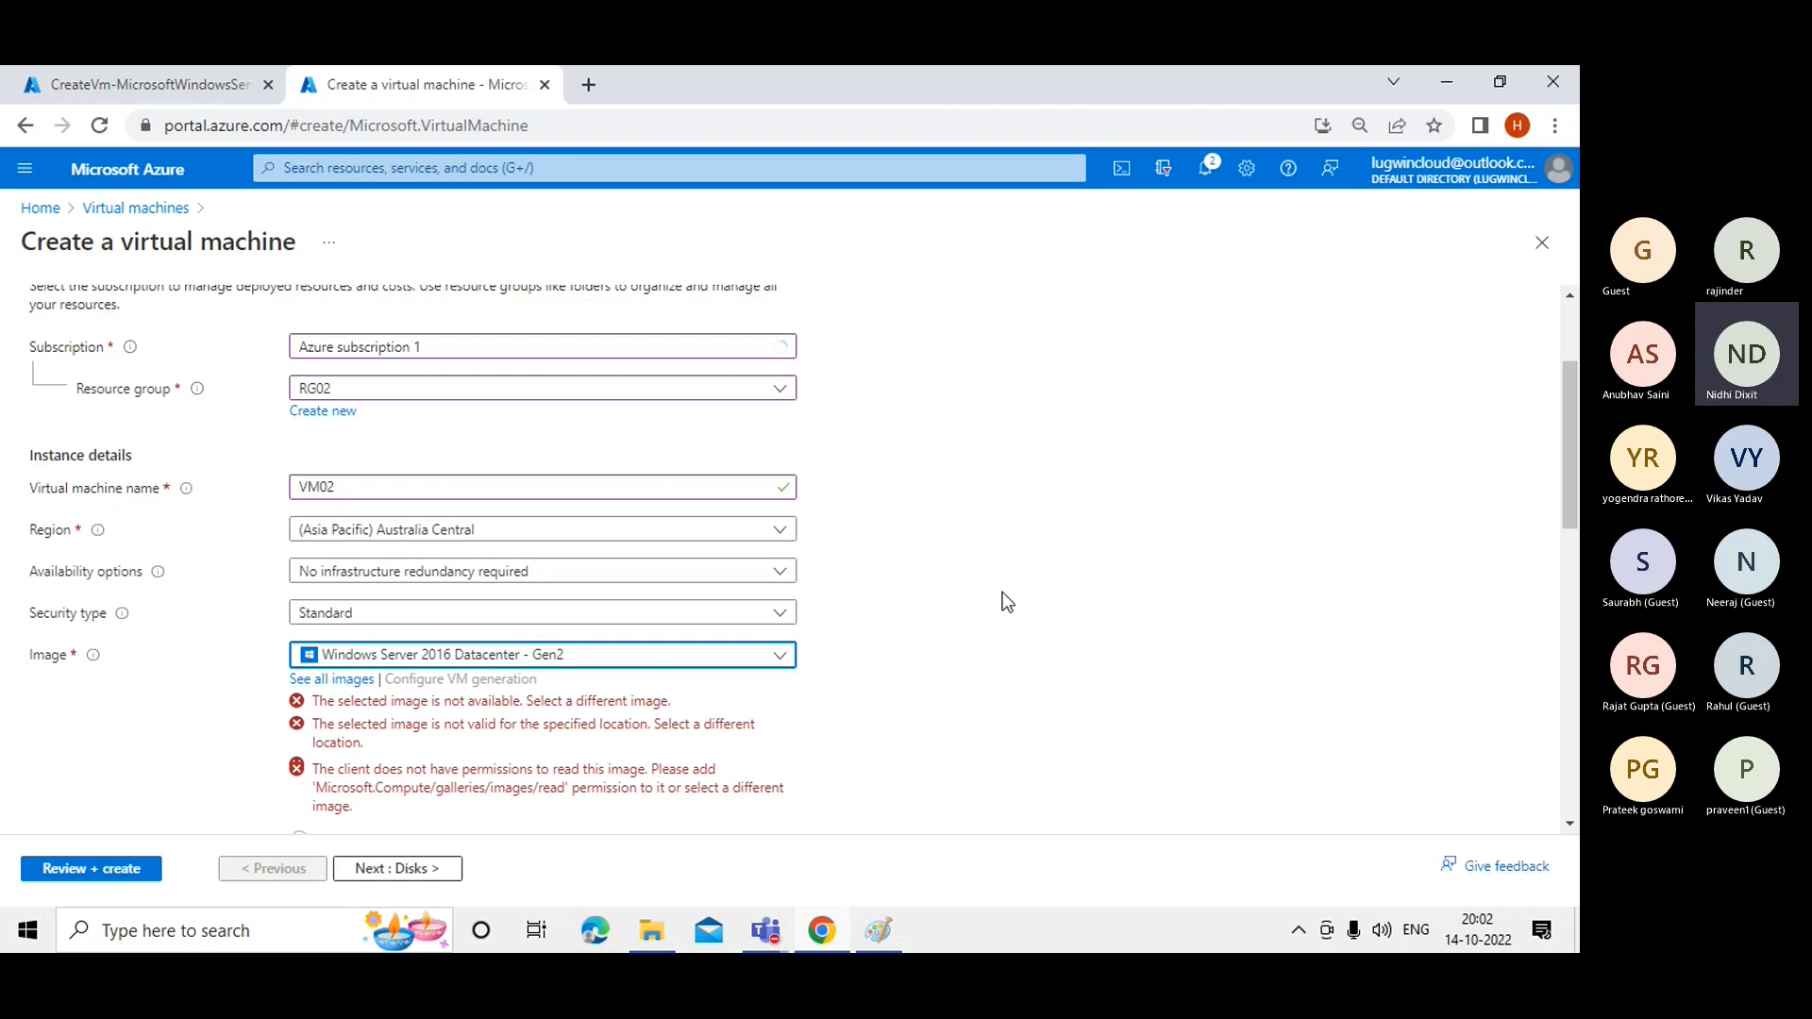
Set the administrator account username of the virtual machine to vm01
drag(1567, 459, 1568, 554)
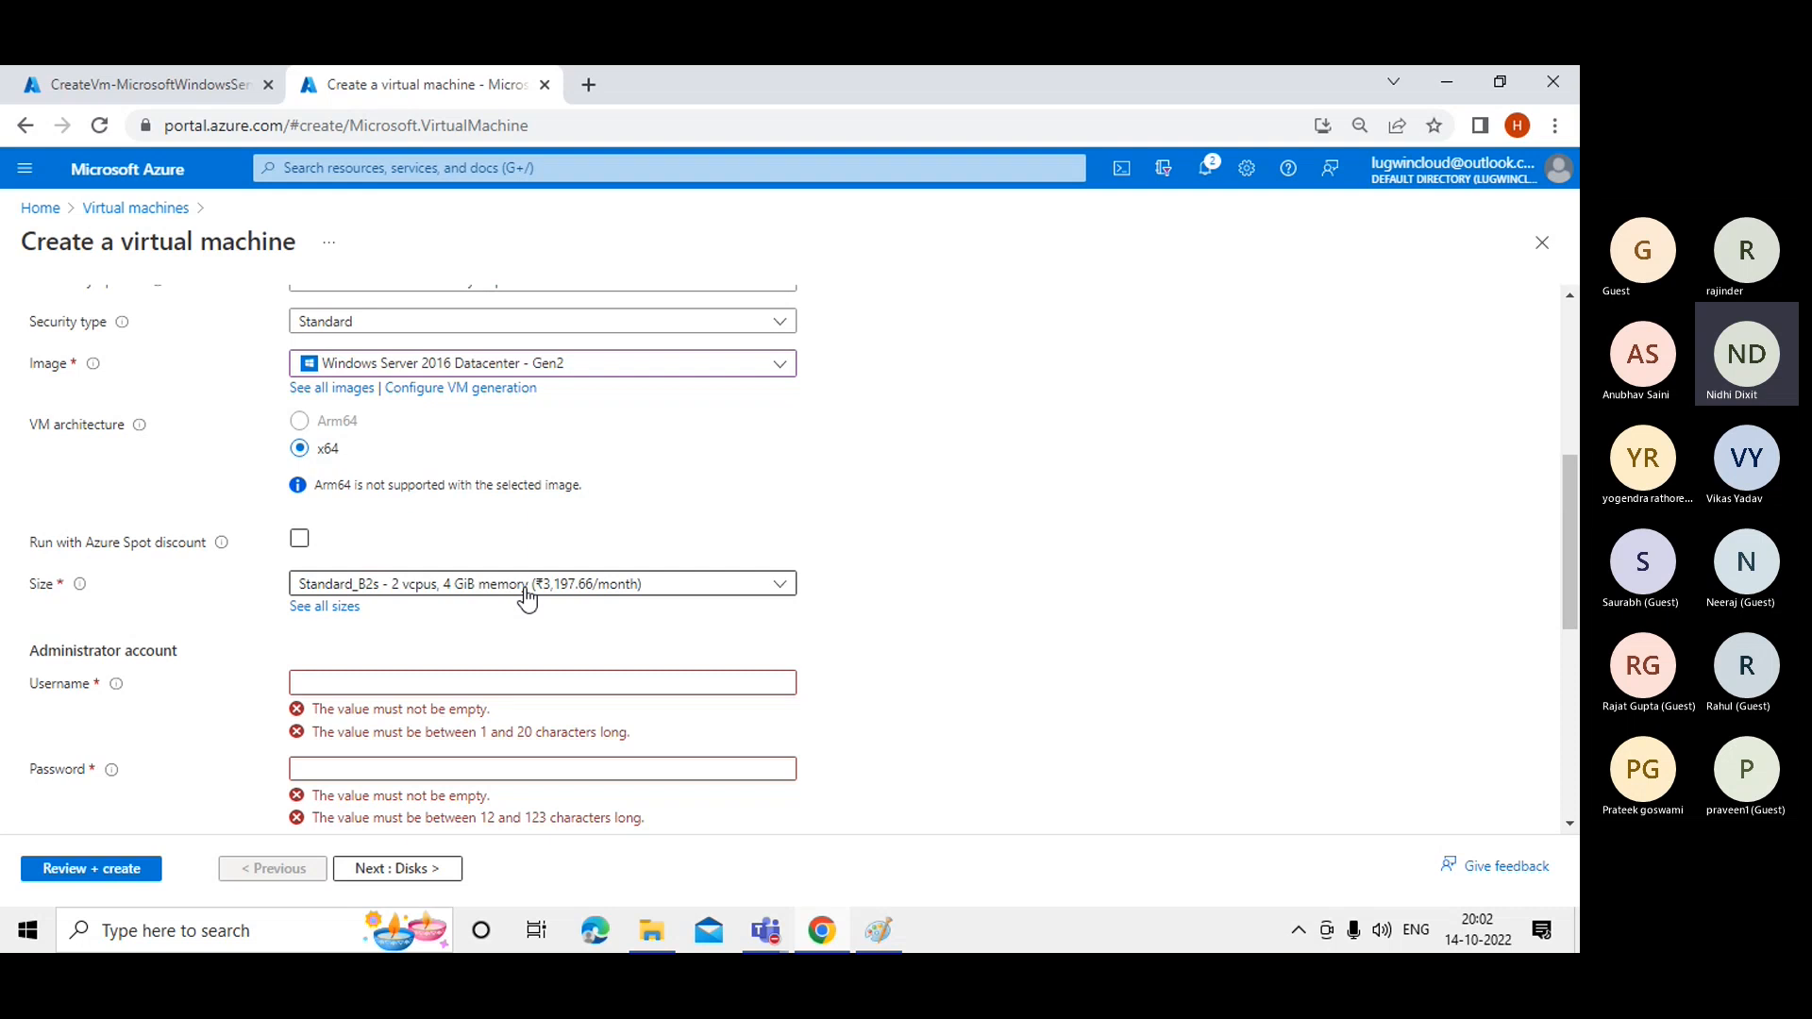
click(383, 681)
text(vm01)
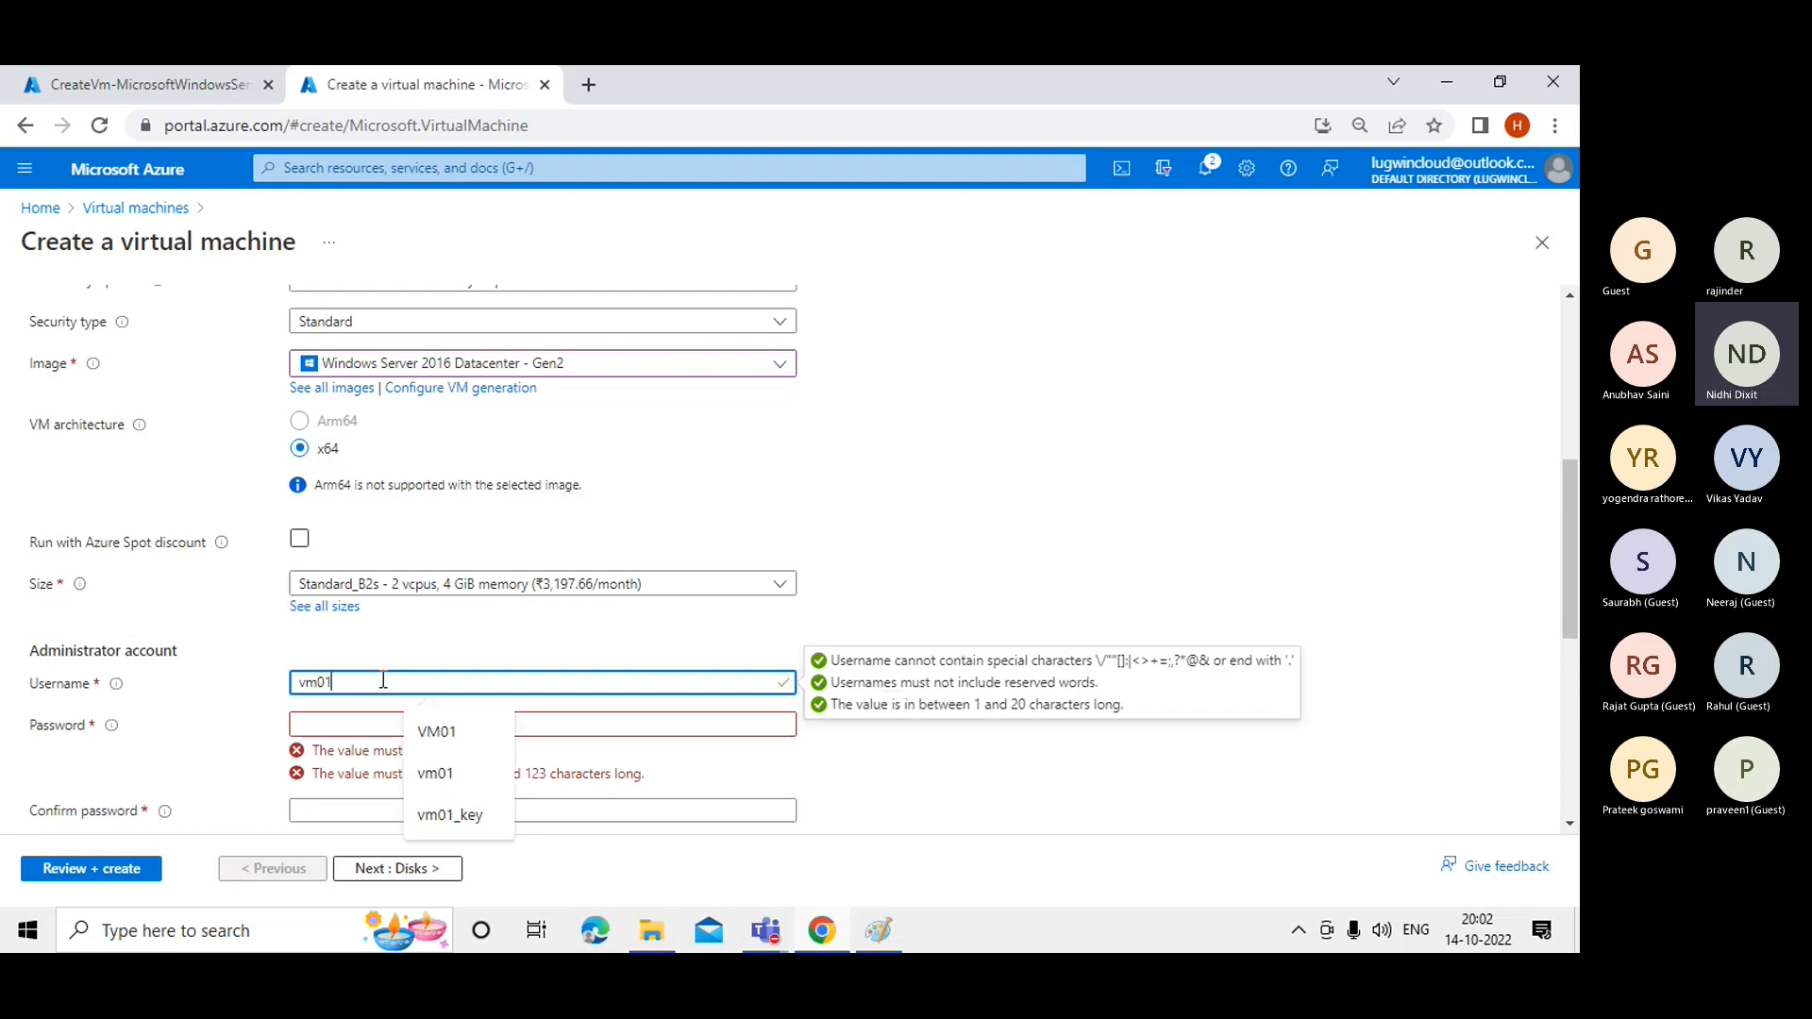
Try to enter the administrator account password by hand
click(350, 734)
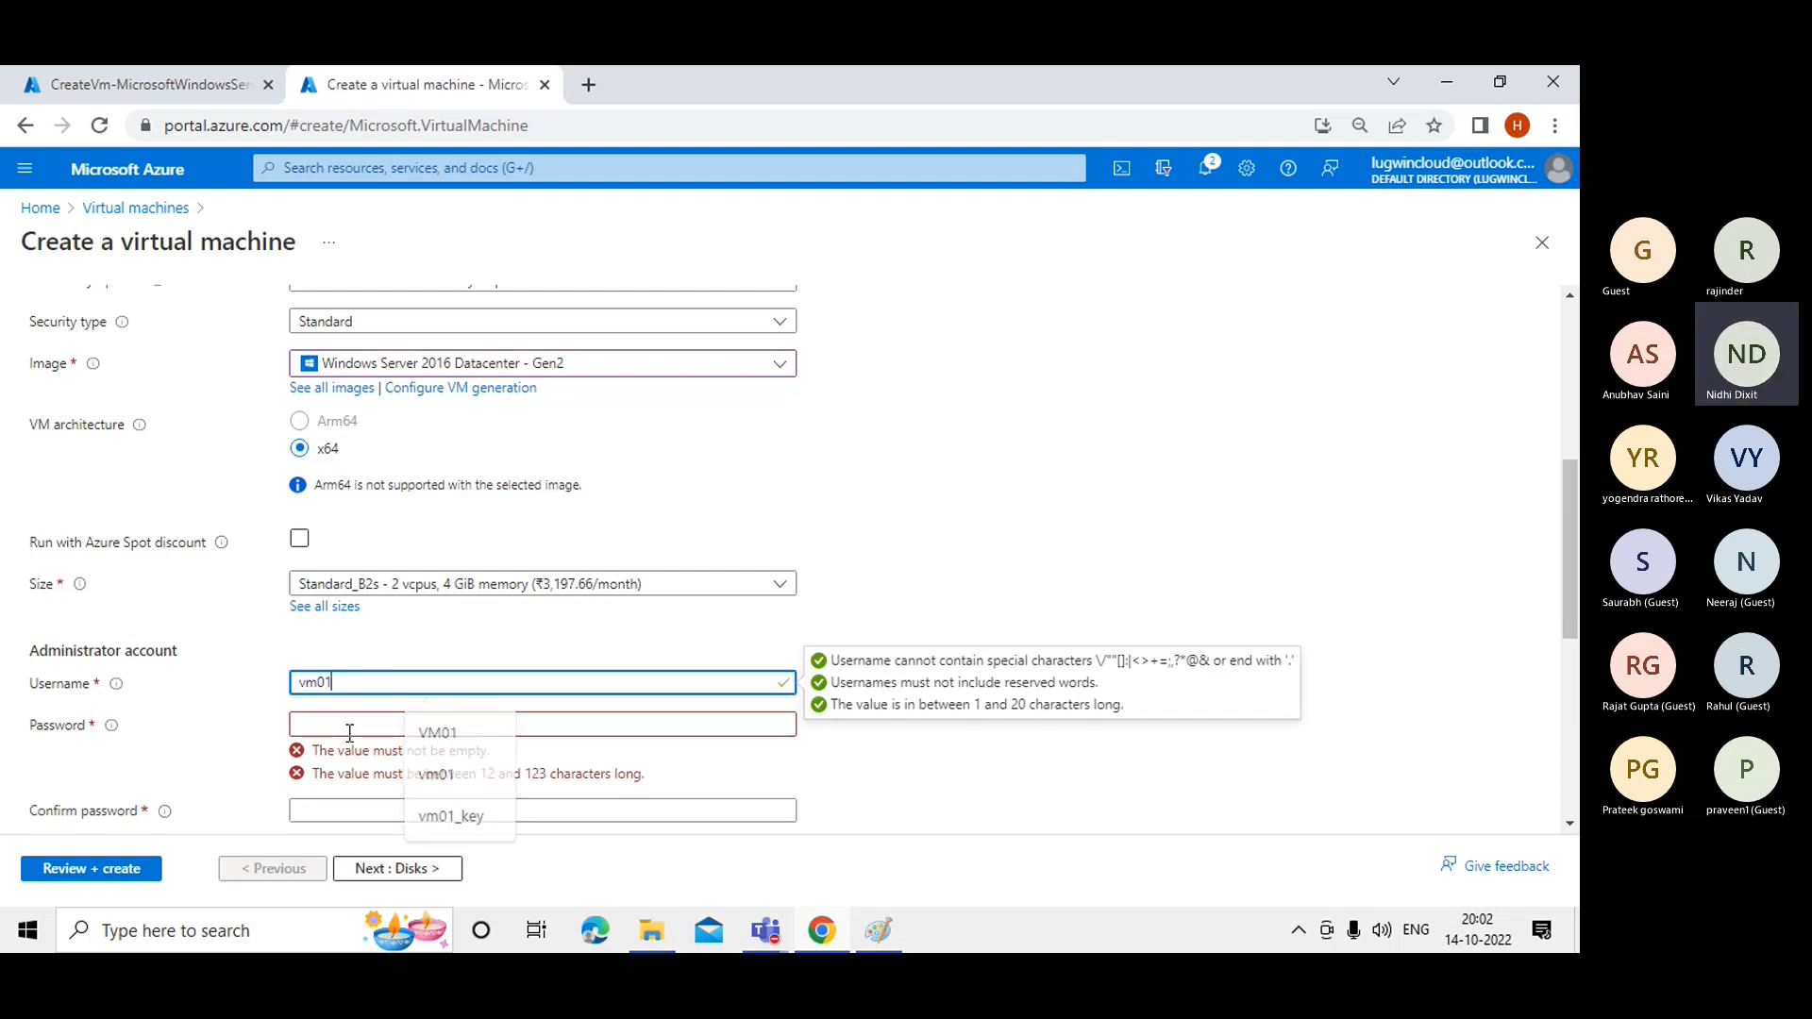
text(•)
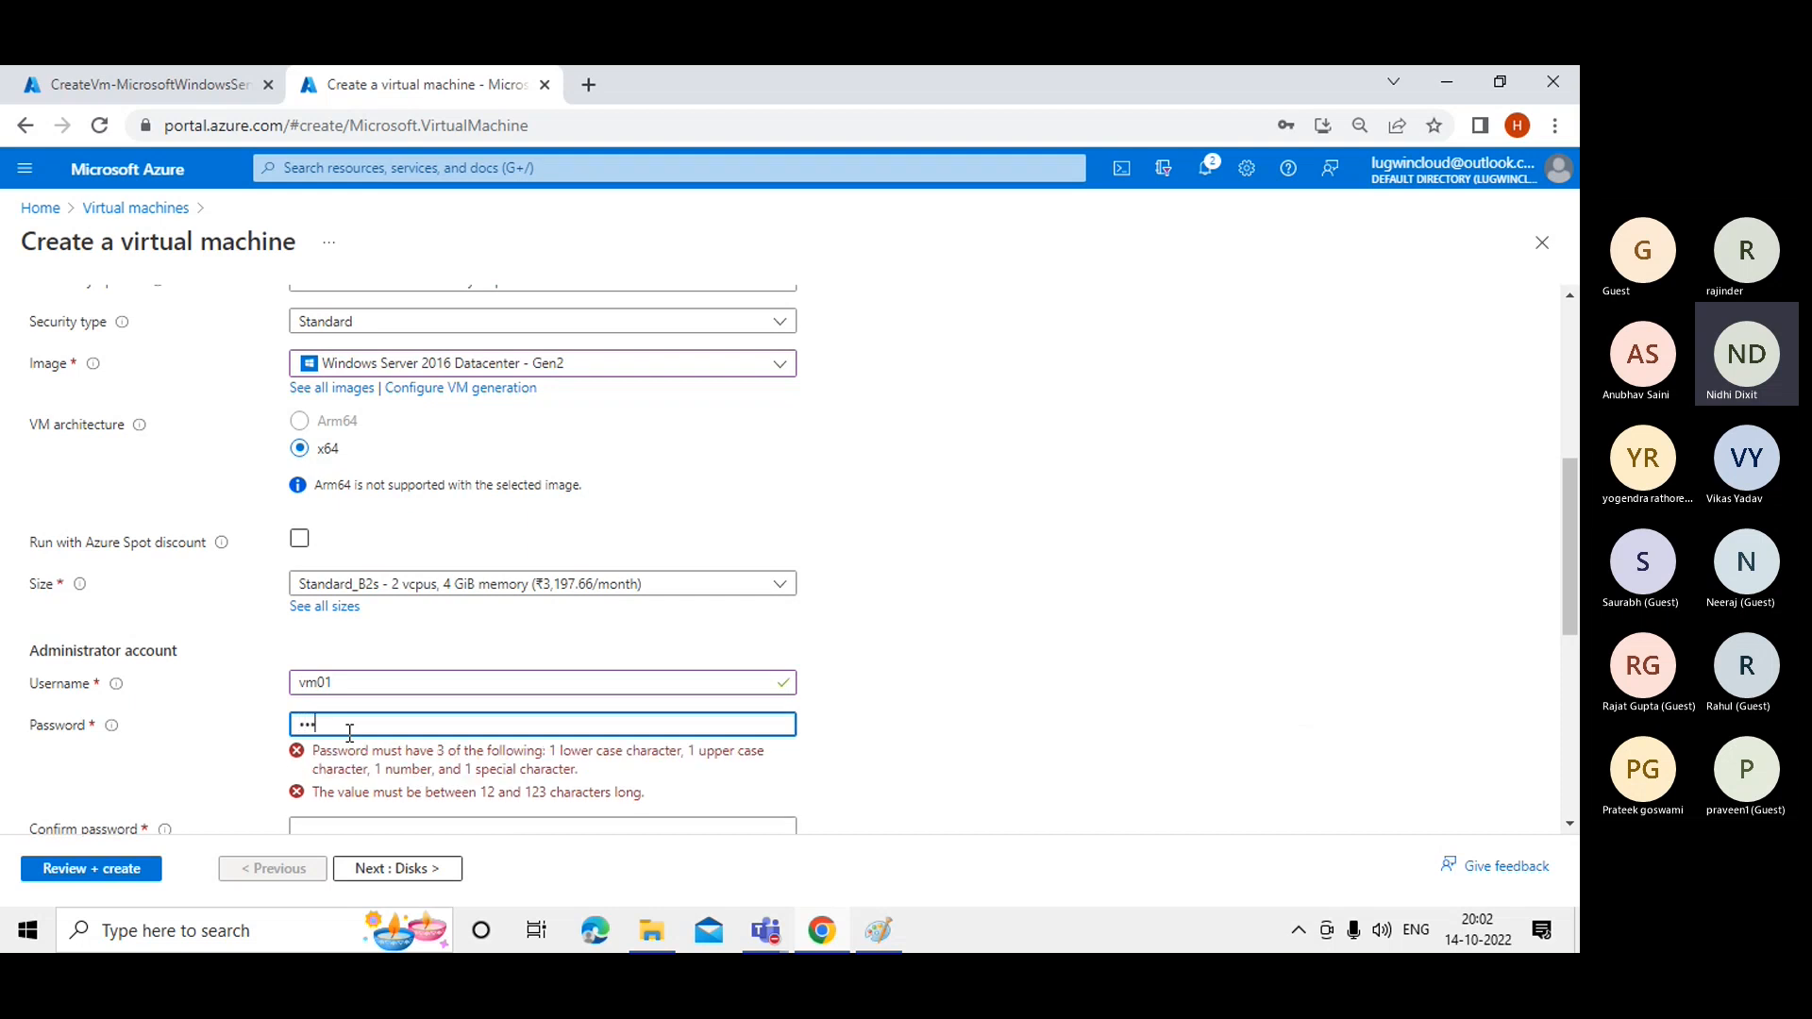
text(••••••••)
text(•)
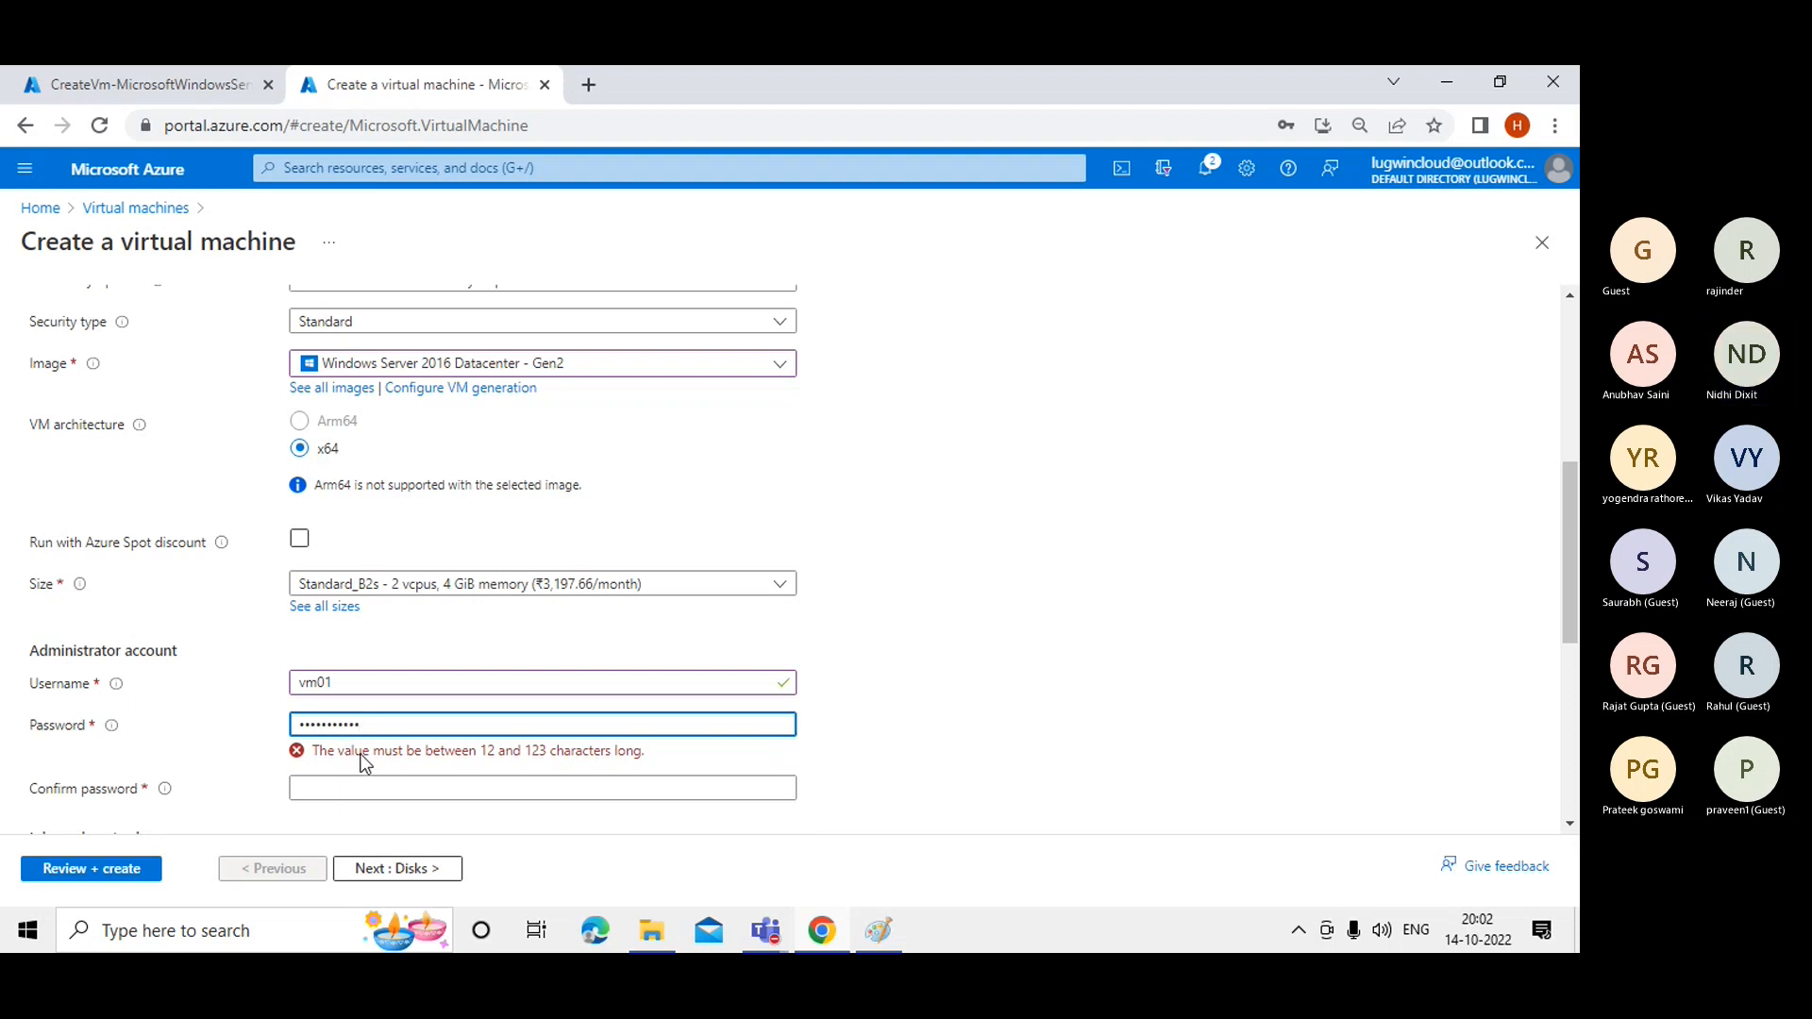
drag(373, 734, 217, 719)
text(••••••)
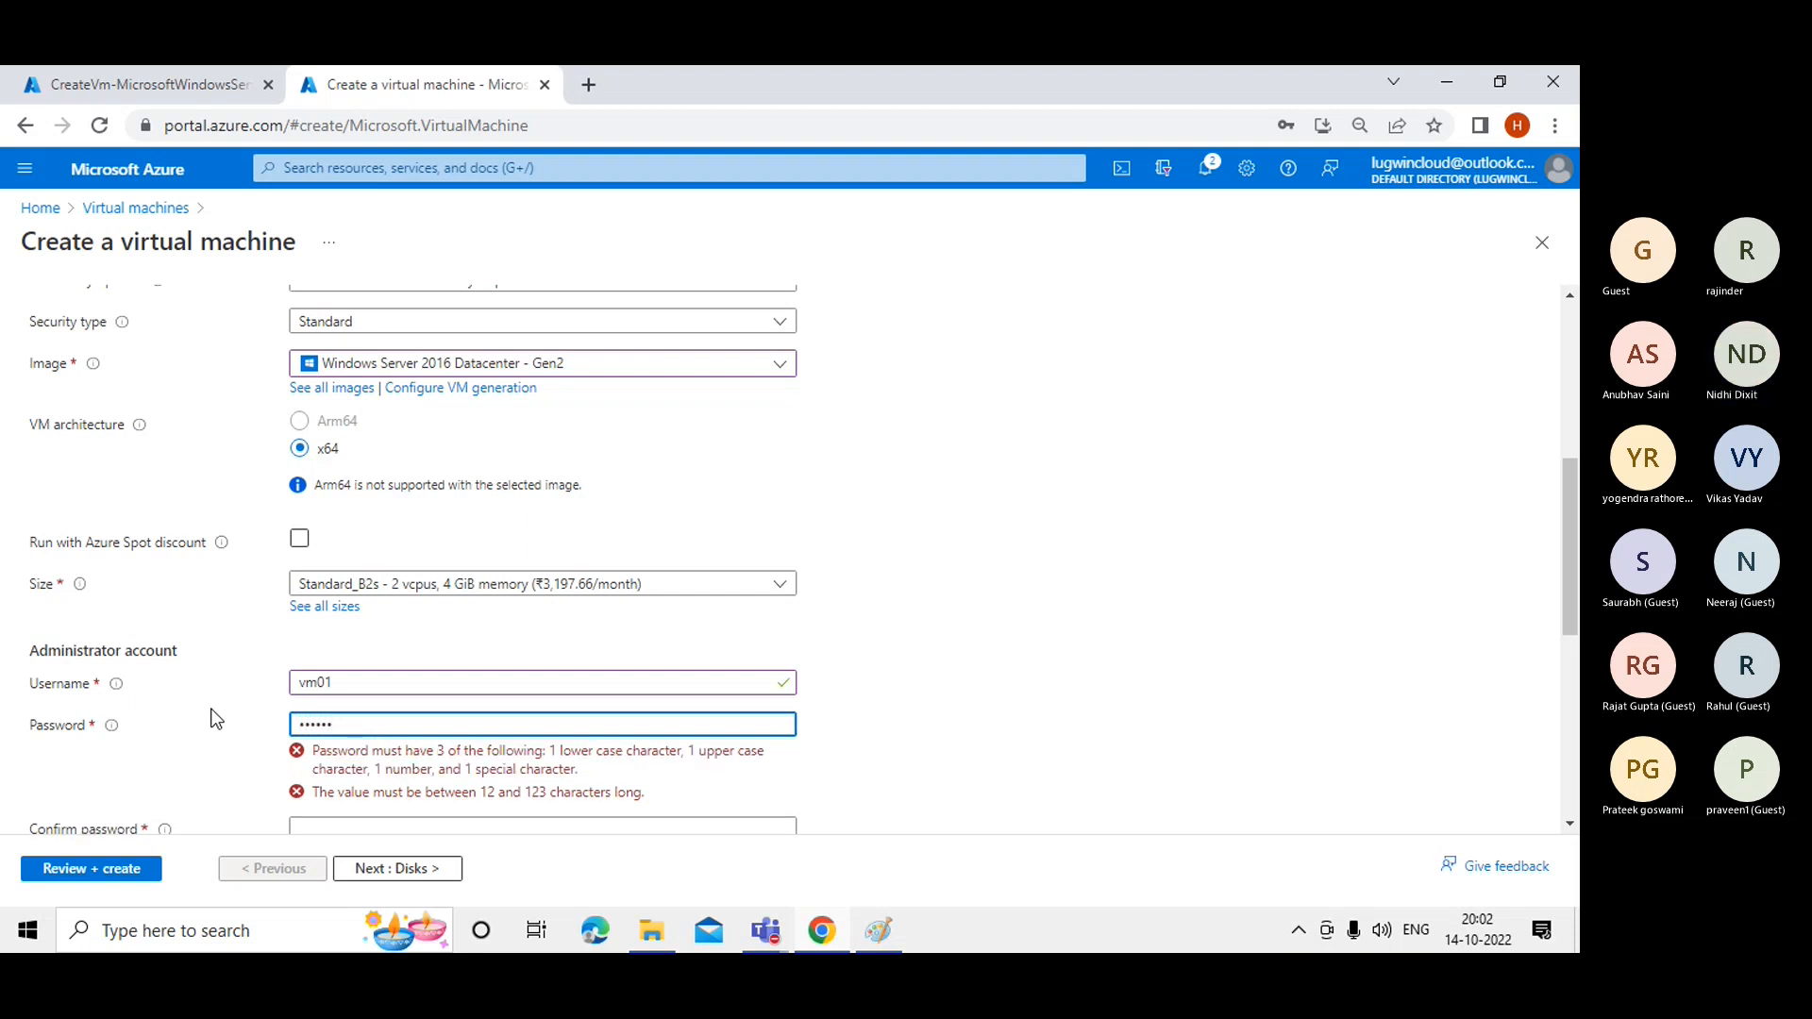
text(•)
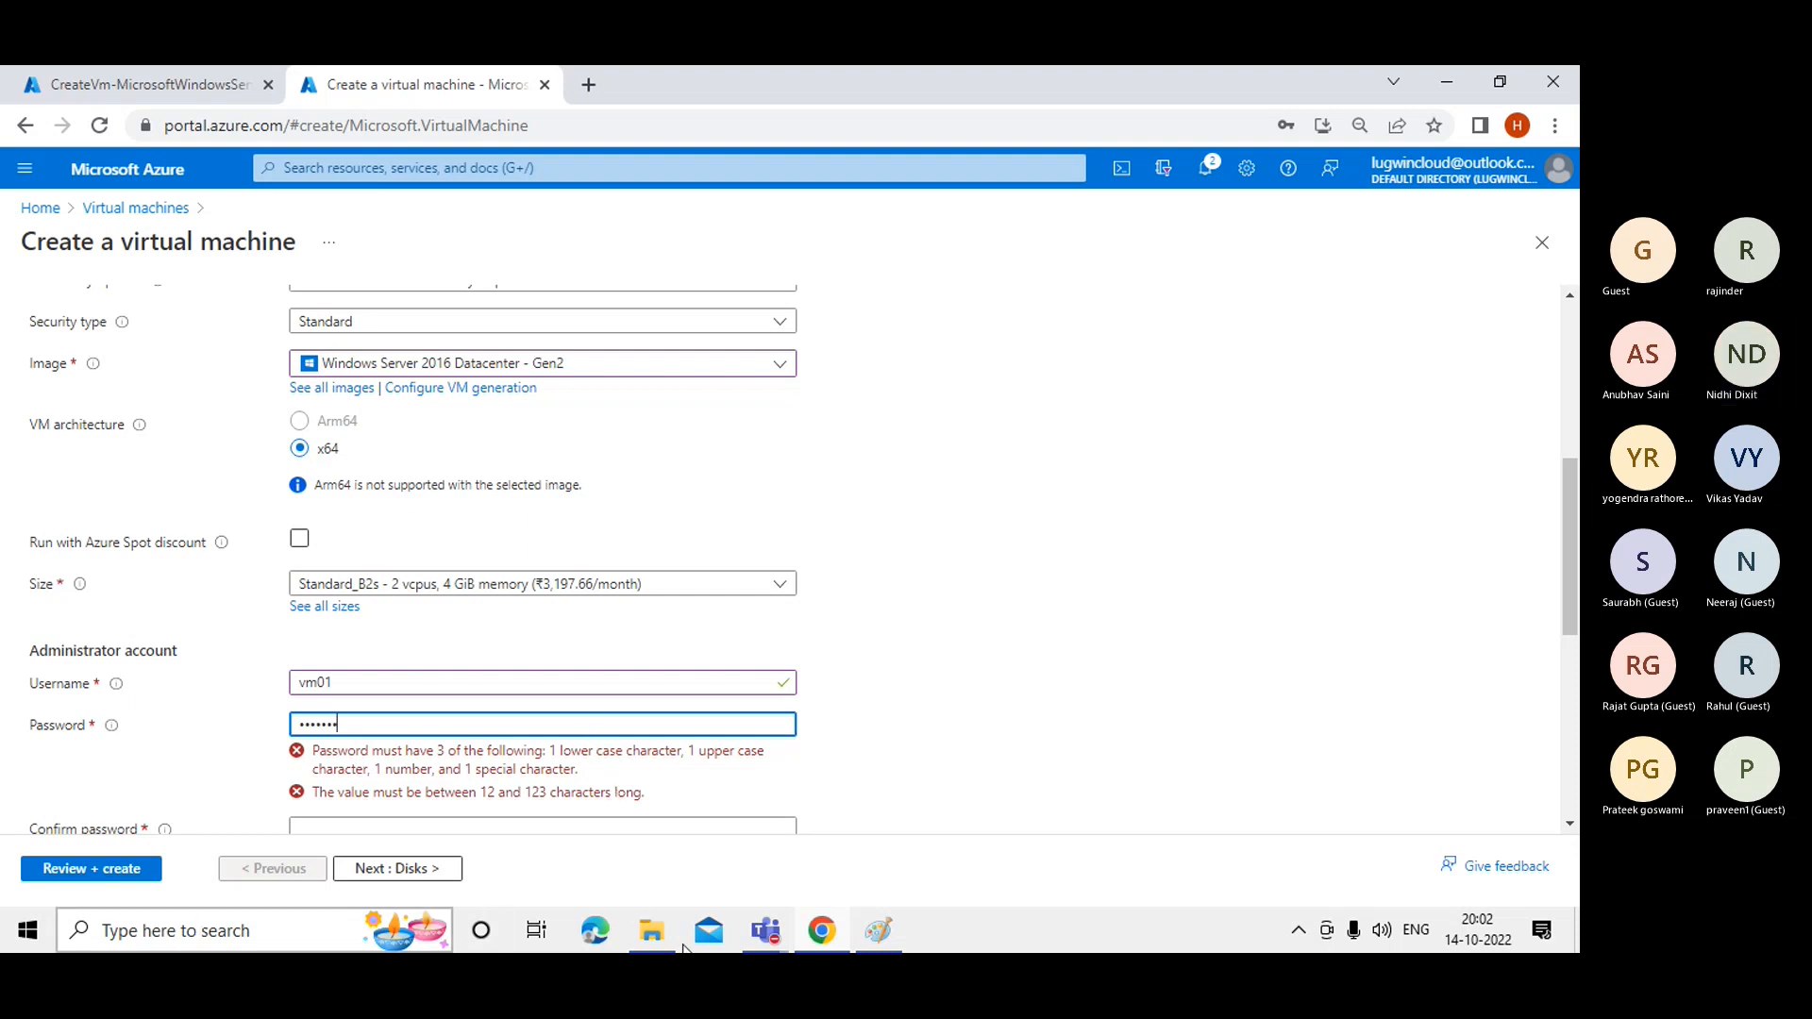
Open Notepad++ and copy the saved administrator password from the new 8 document
click(311, 944)
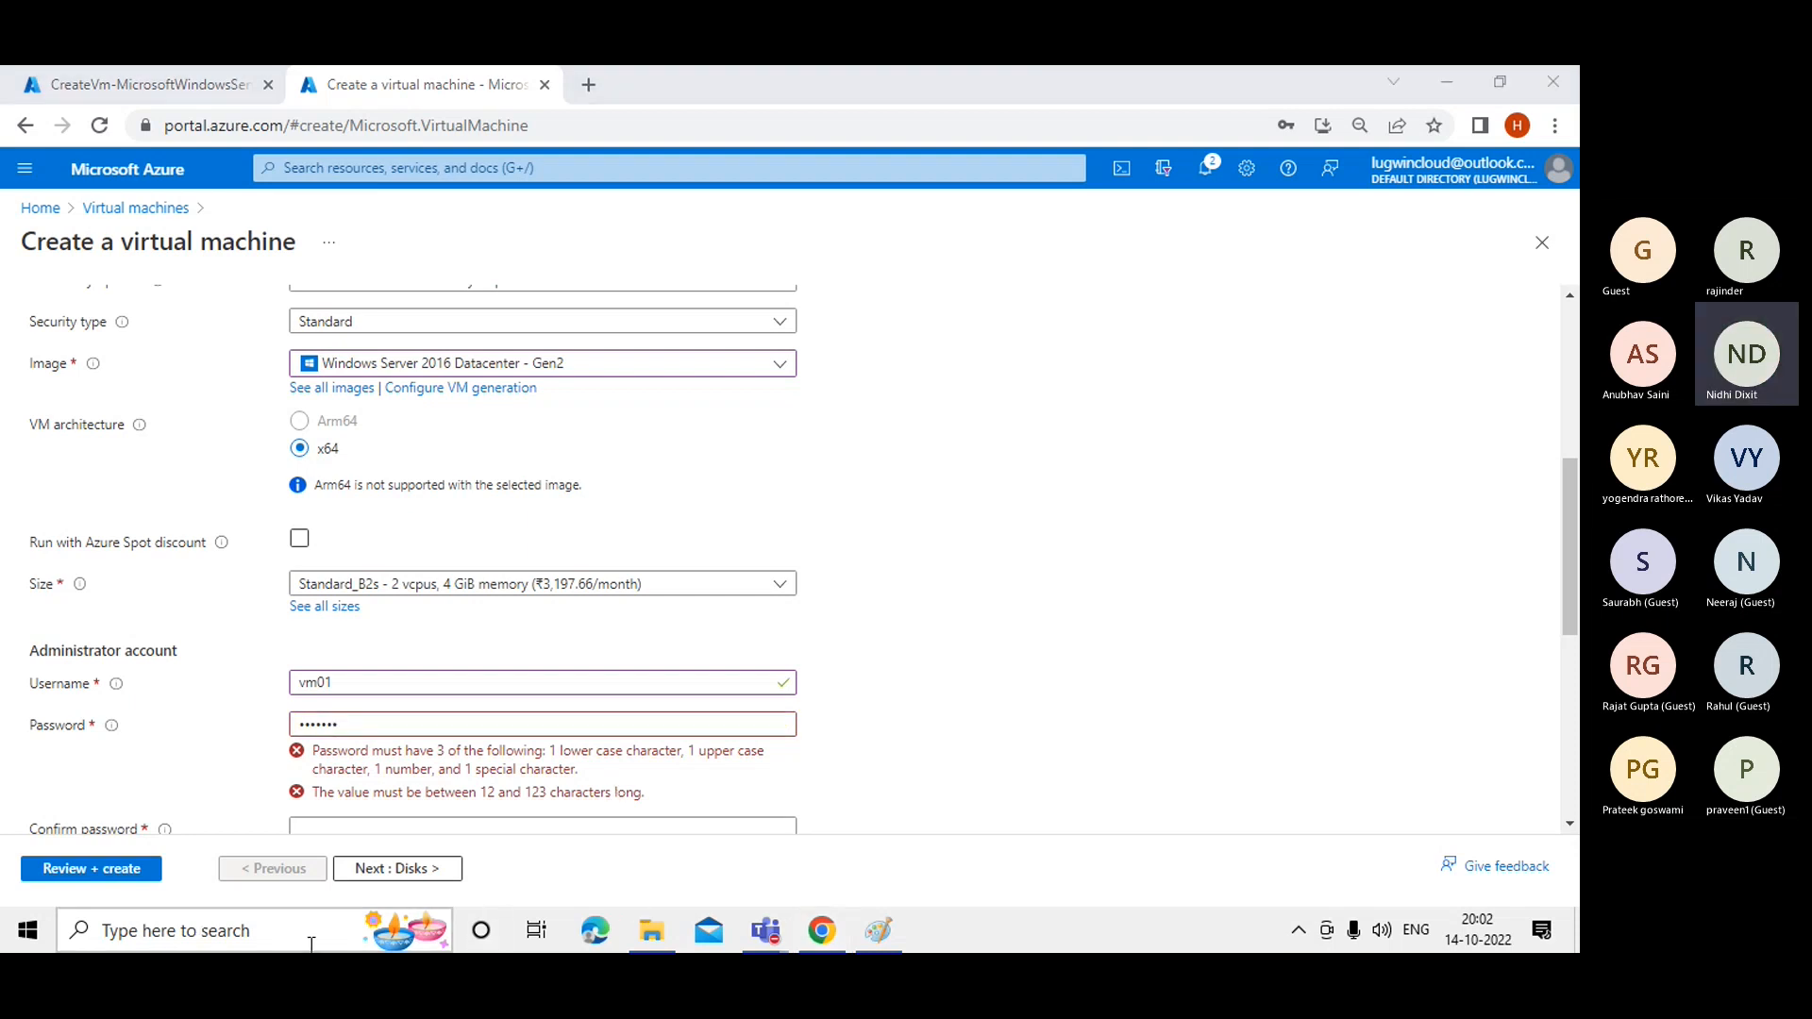
click(311, 944)
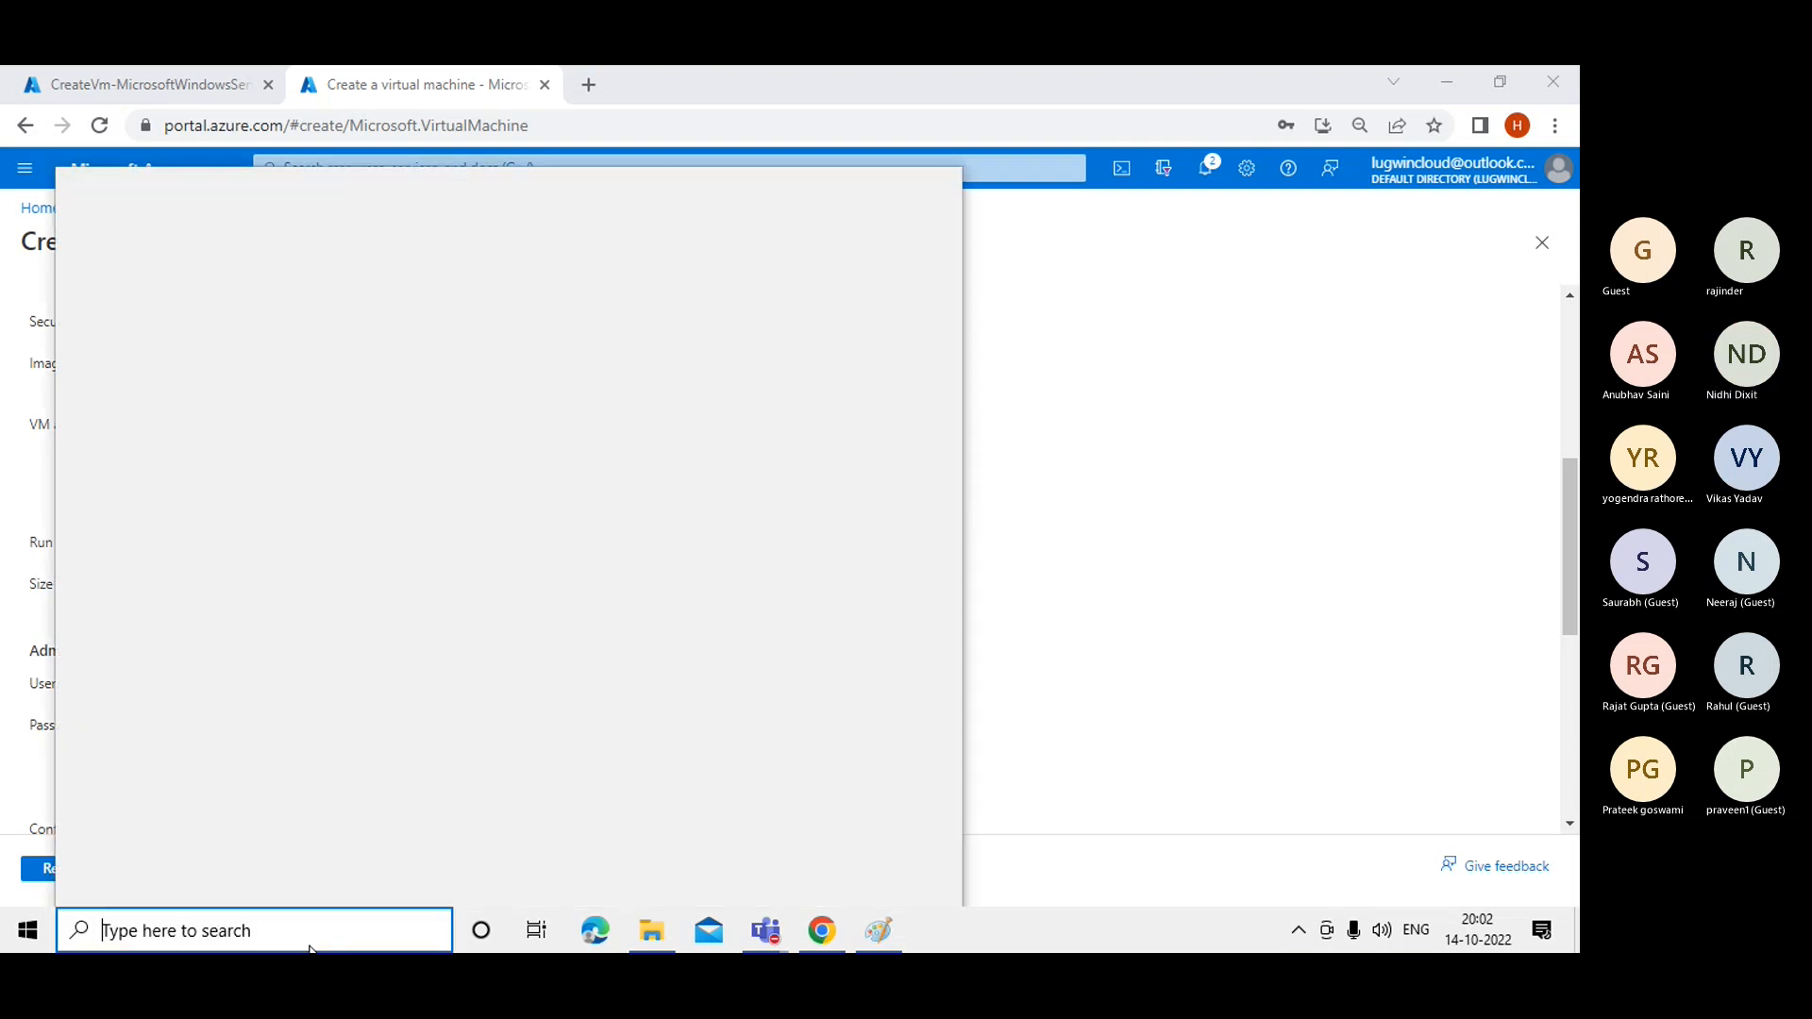
text(note)
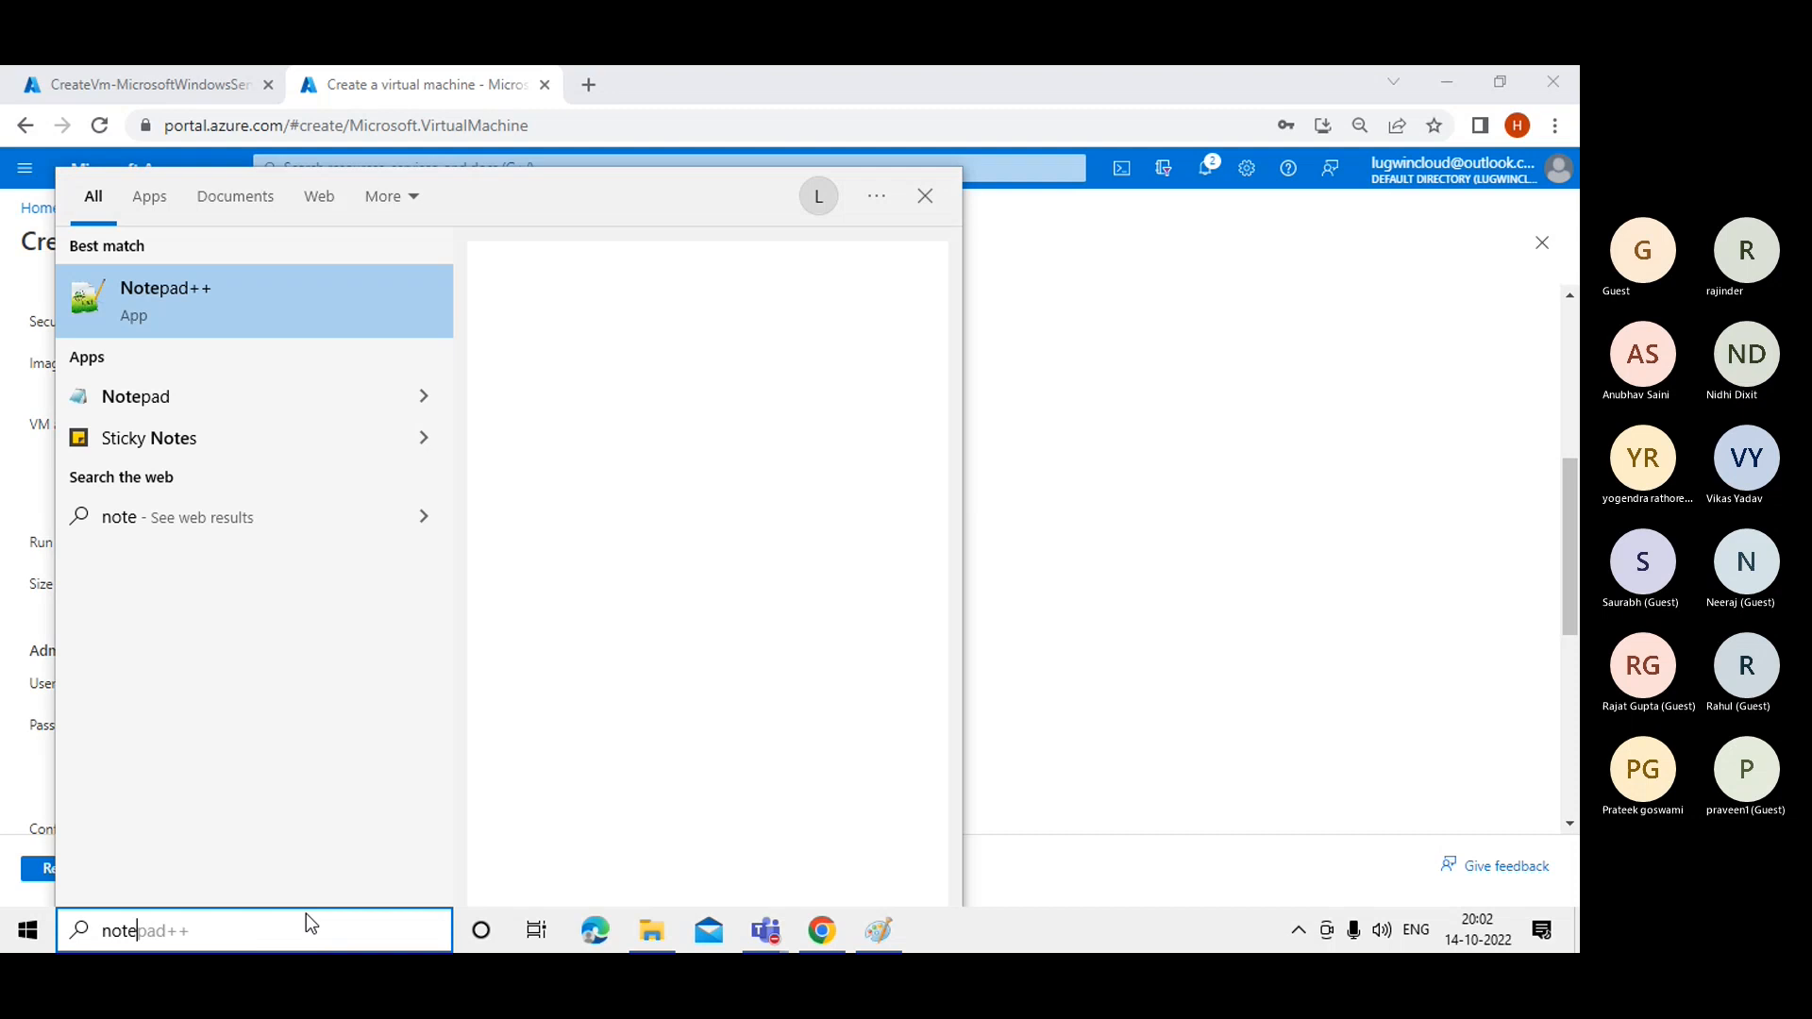
click(270, 318)
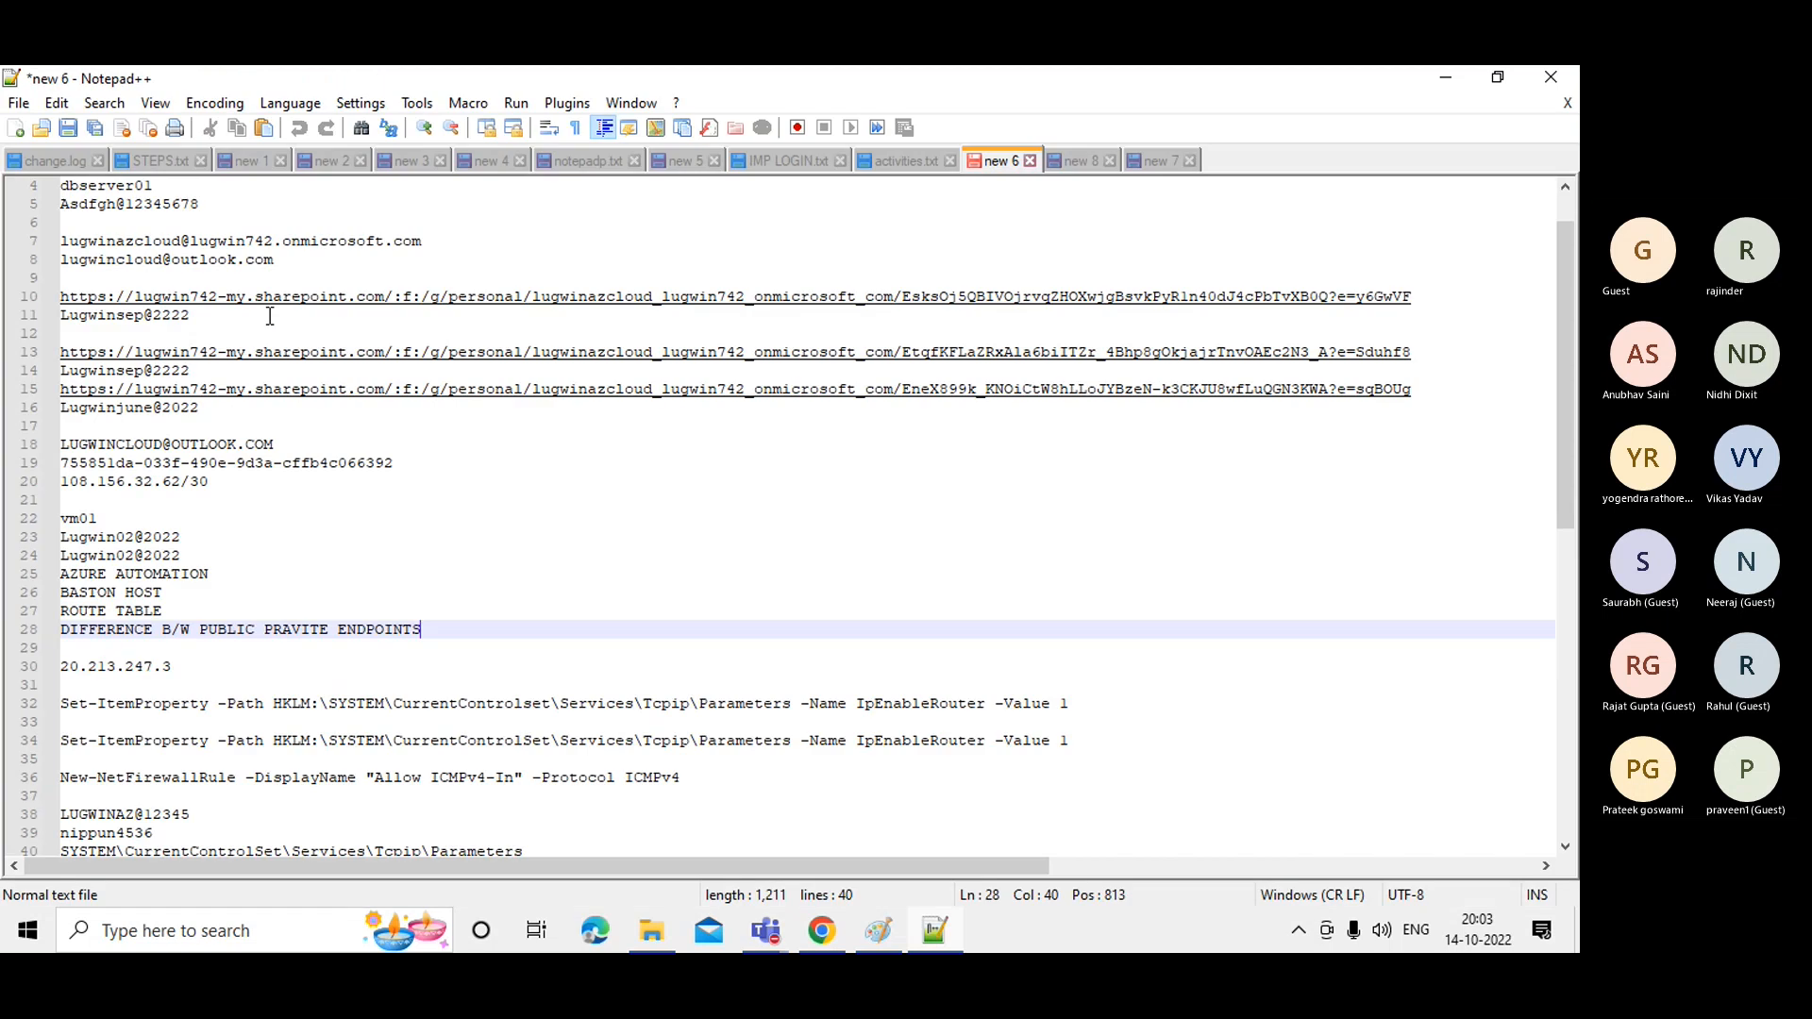
click(1159, 163)
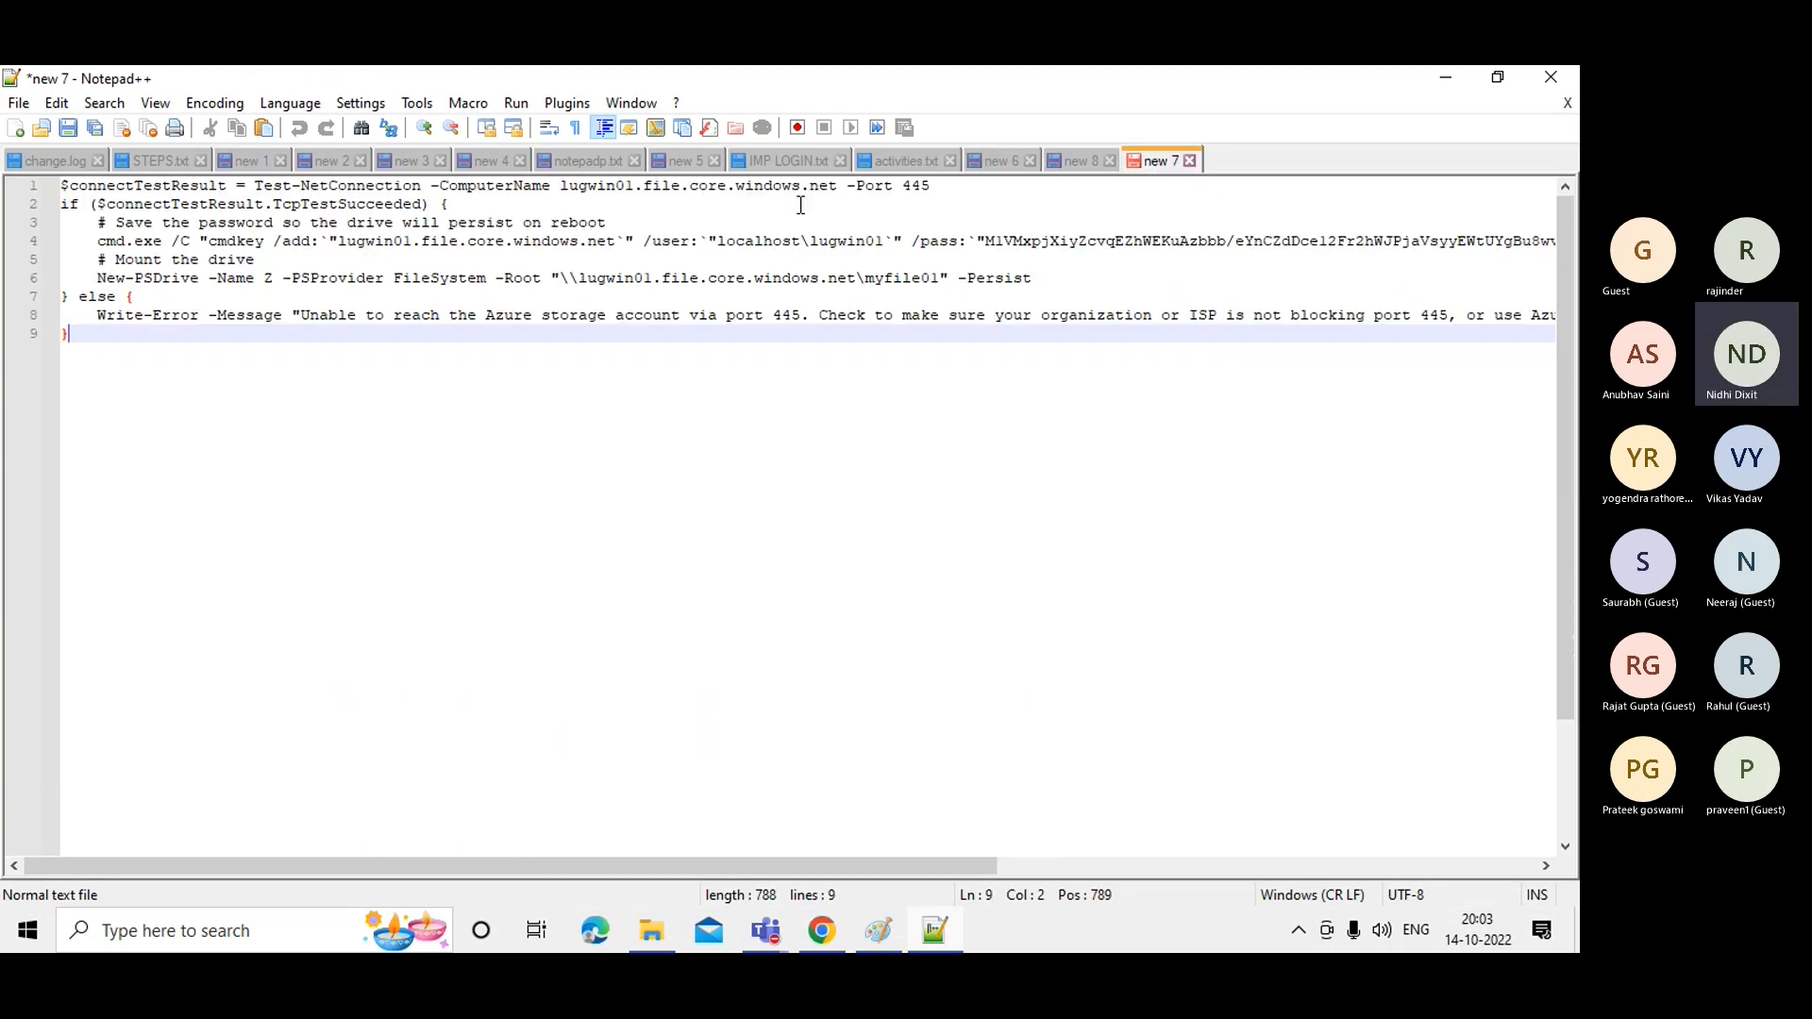
click(1077, 162)
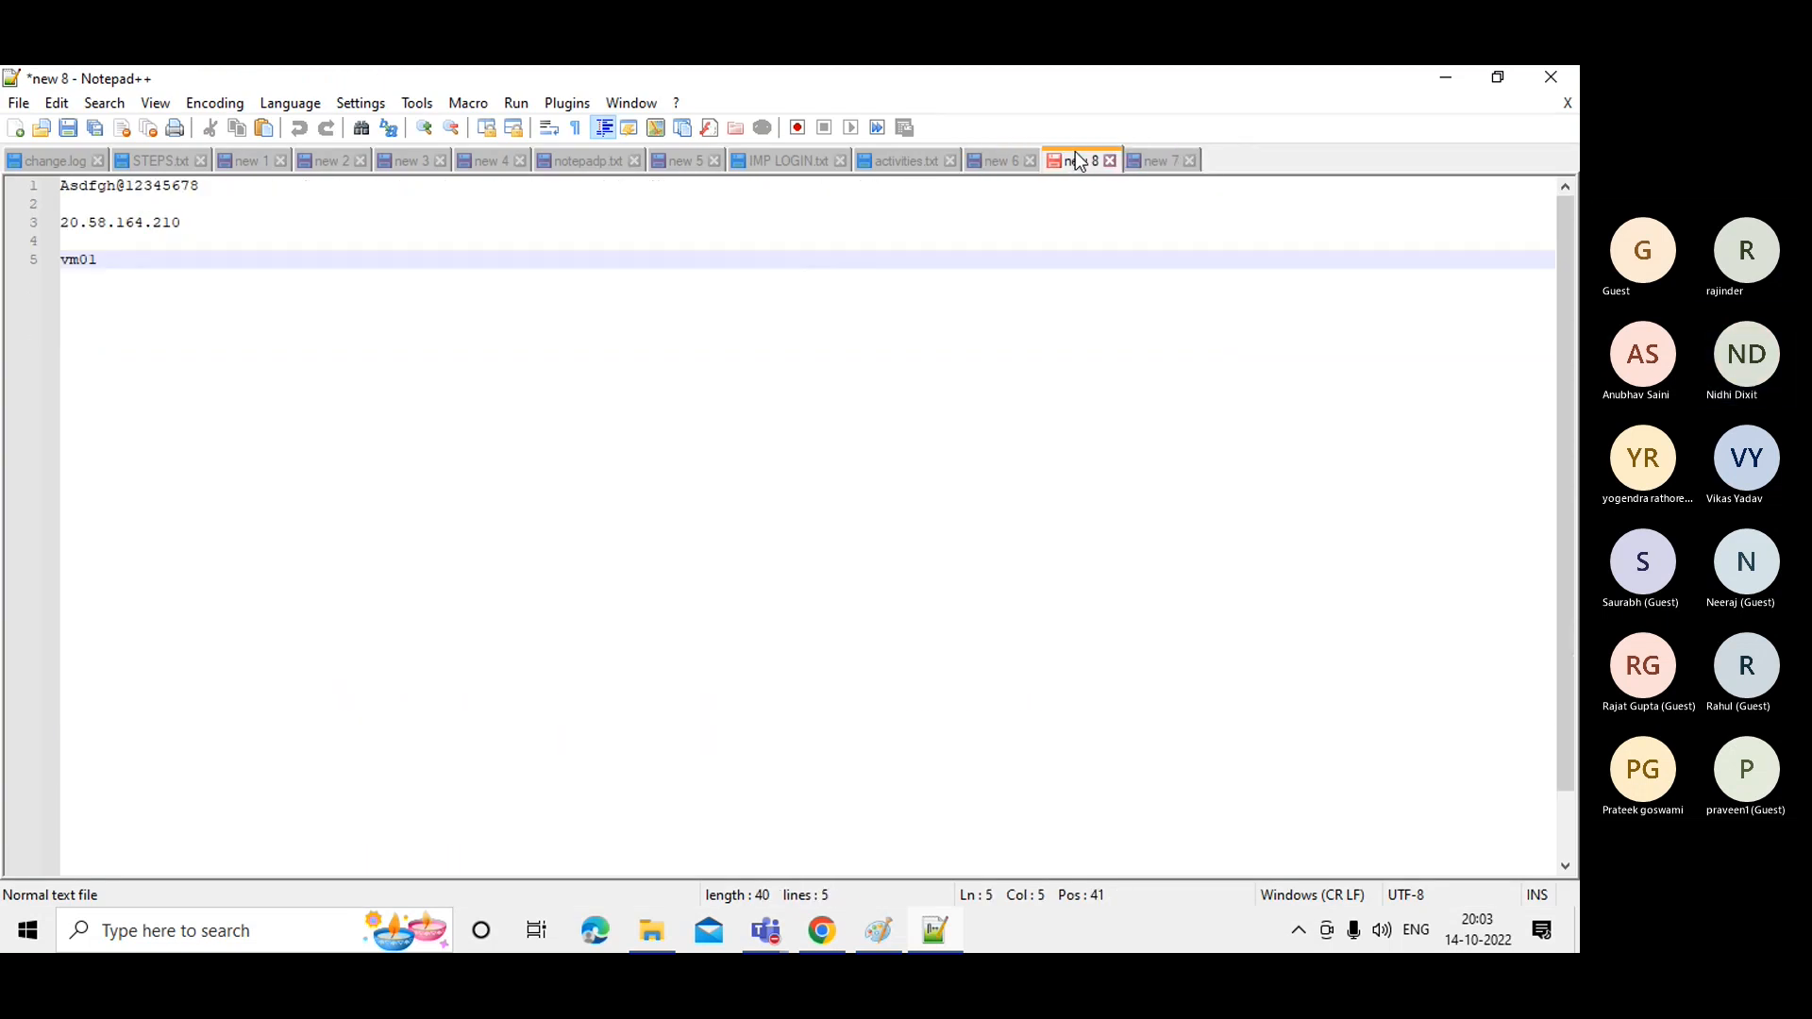
click(189, 221)
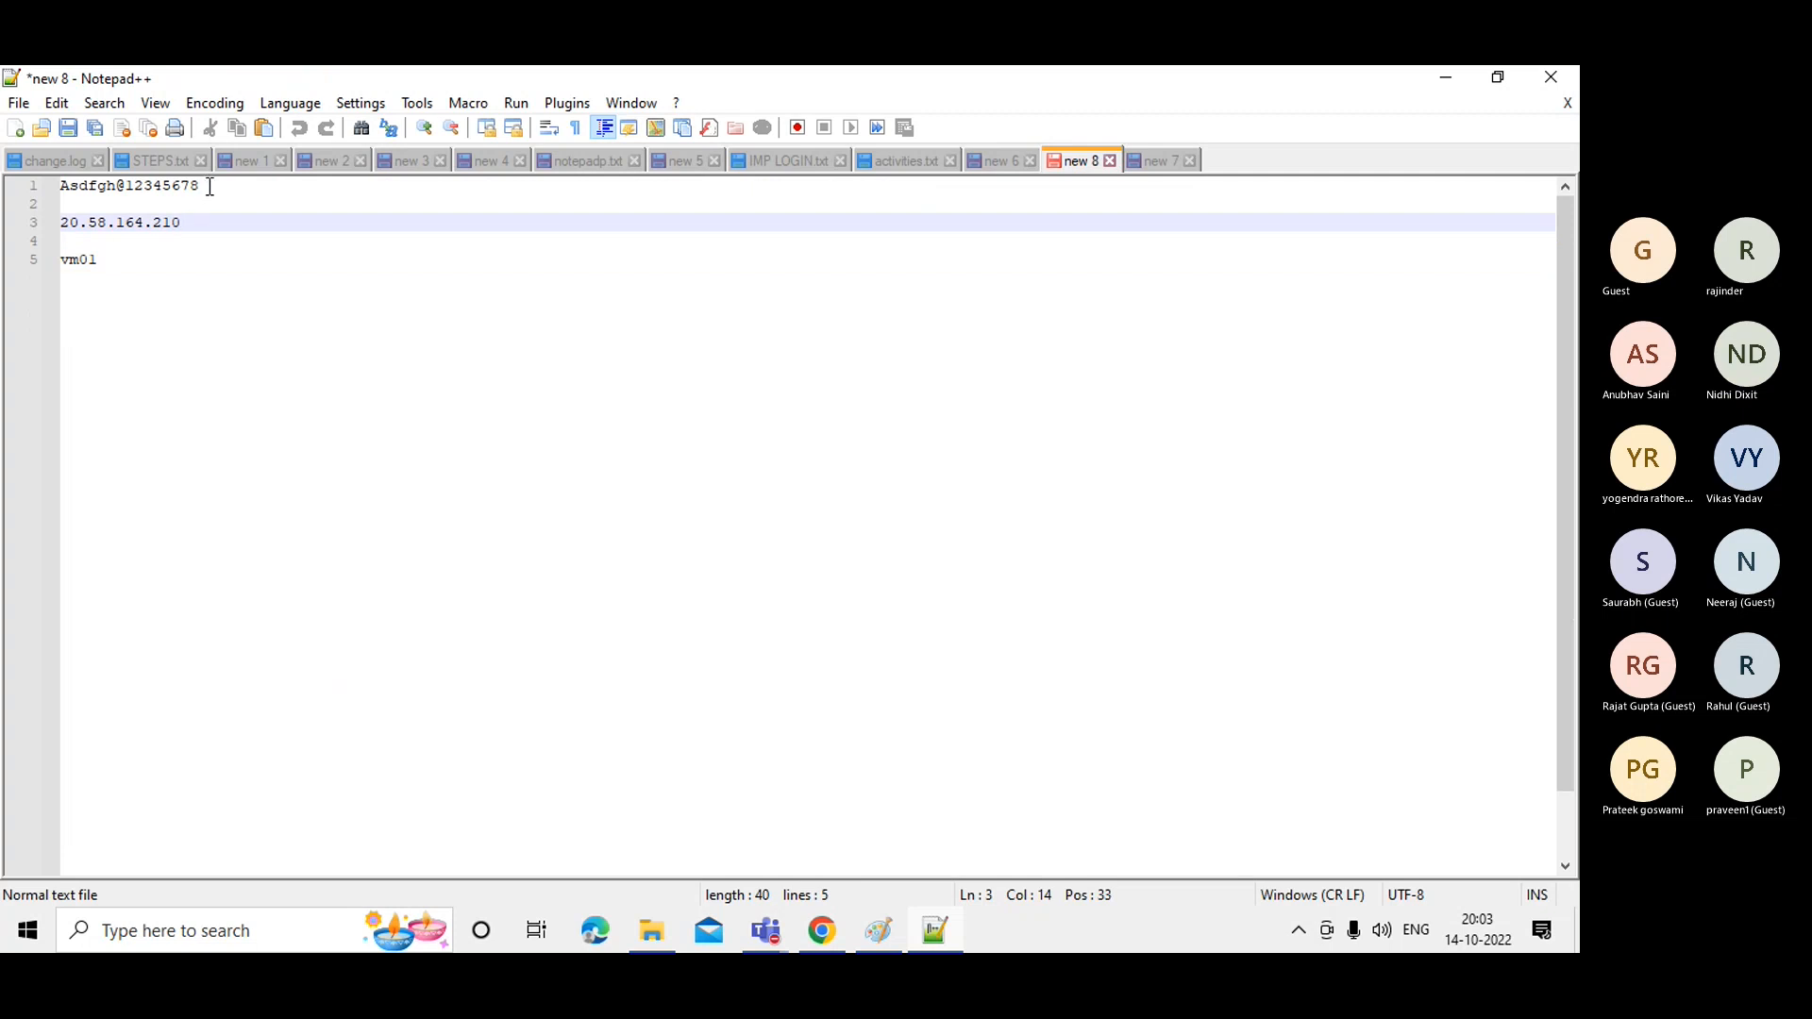
drag(210, 186, 9, 188)
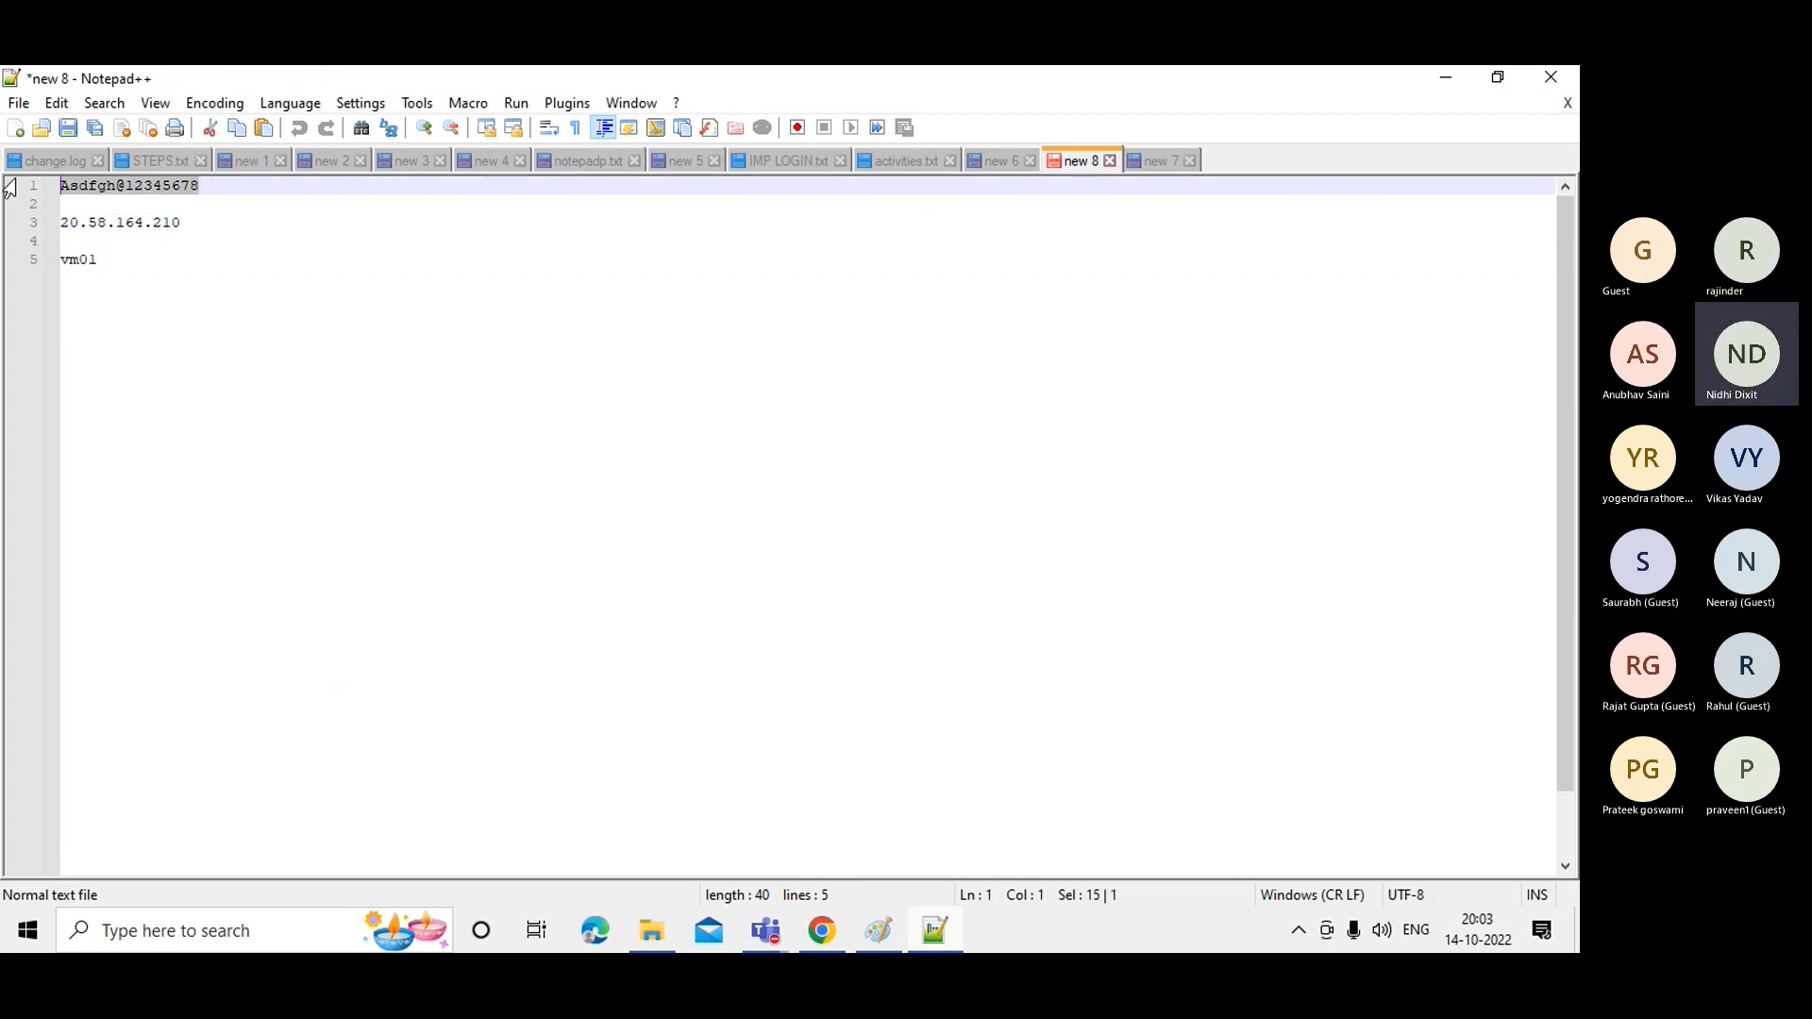
Return to the Azure portal and paste the copied password as the administrator password and its confirmation
key(alt+Tab)
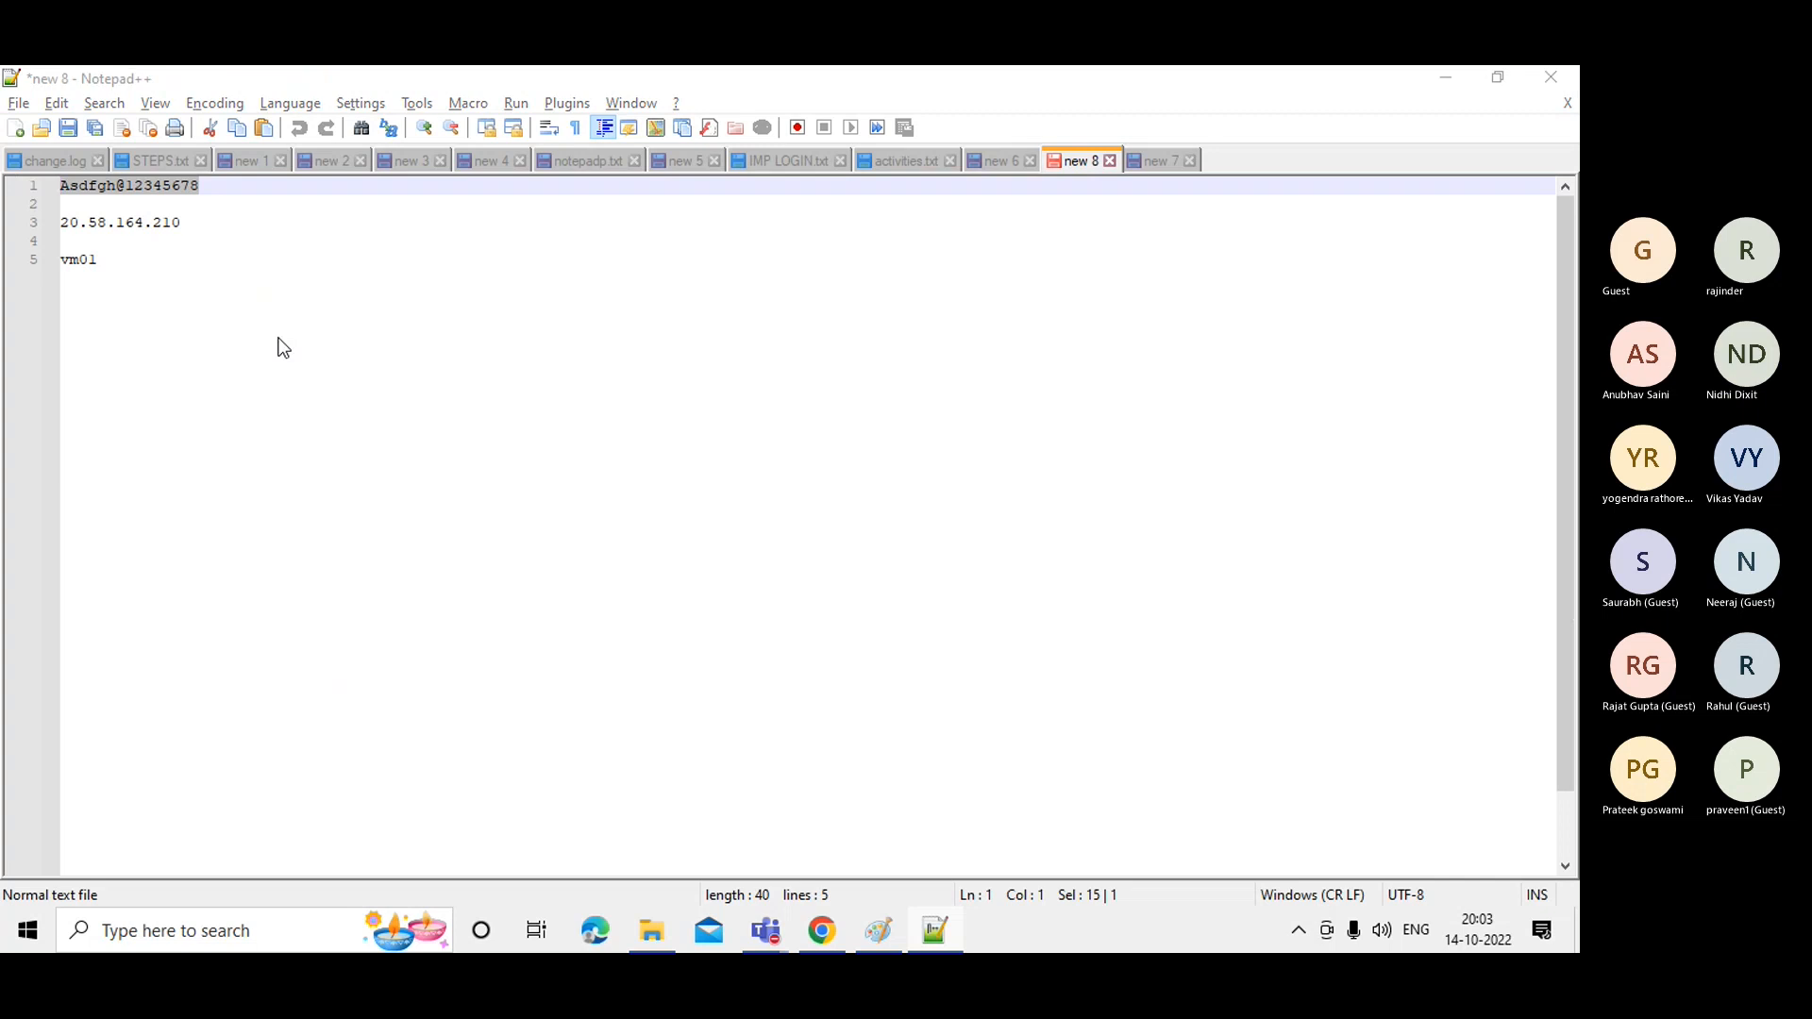
key(alt+Tab)
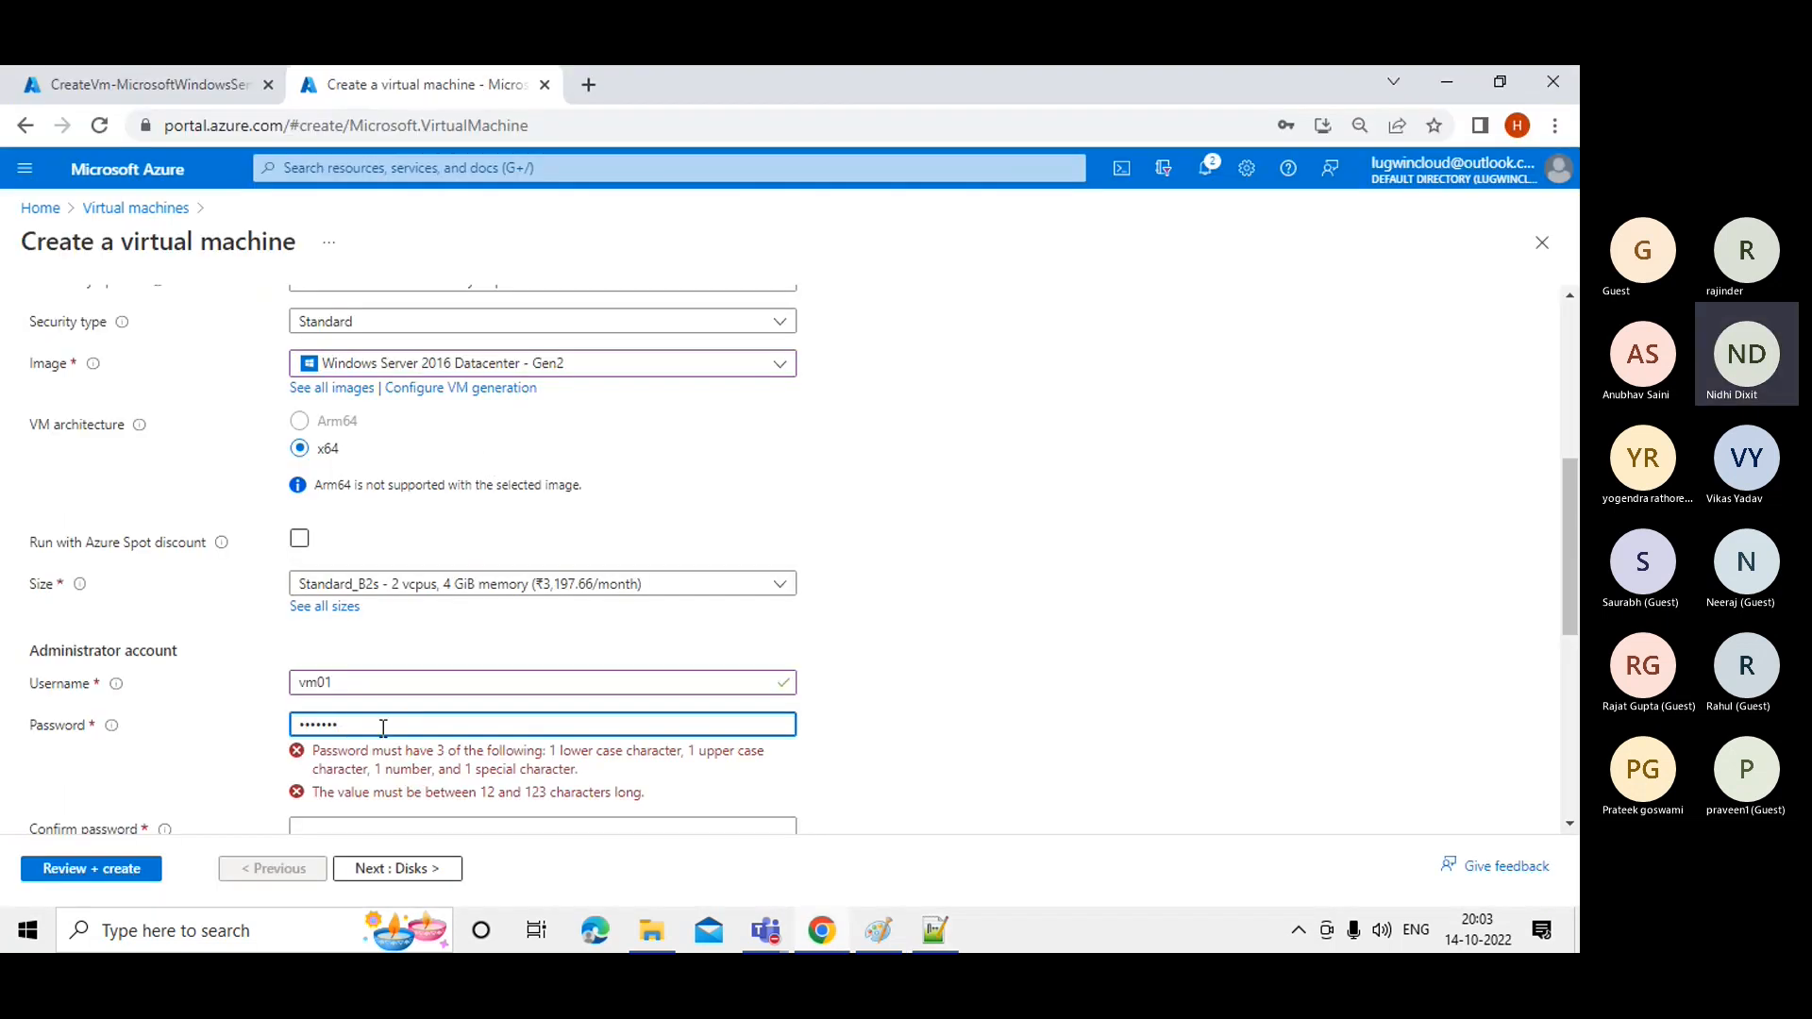
key(ctrl+a)
key(ctrl+v)
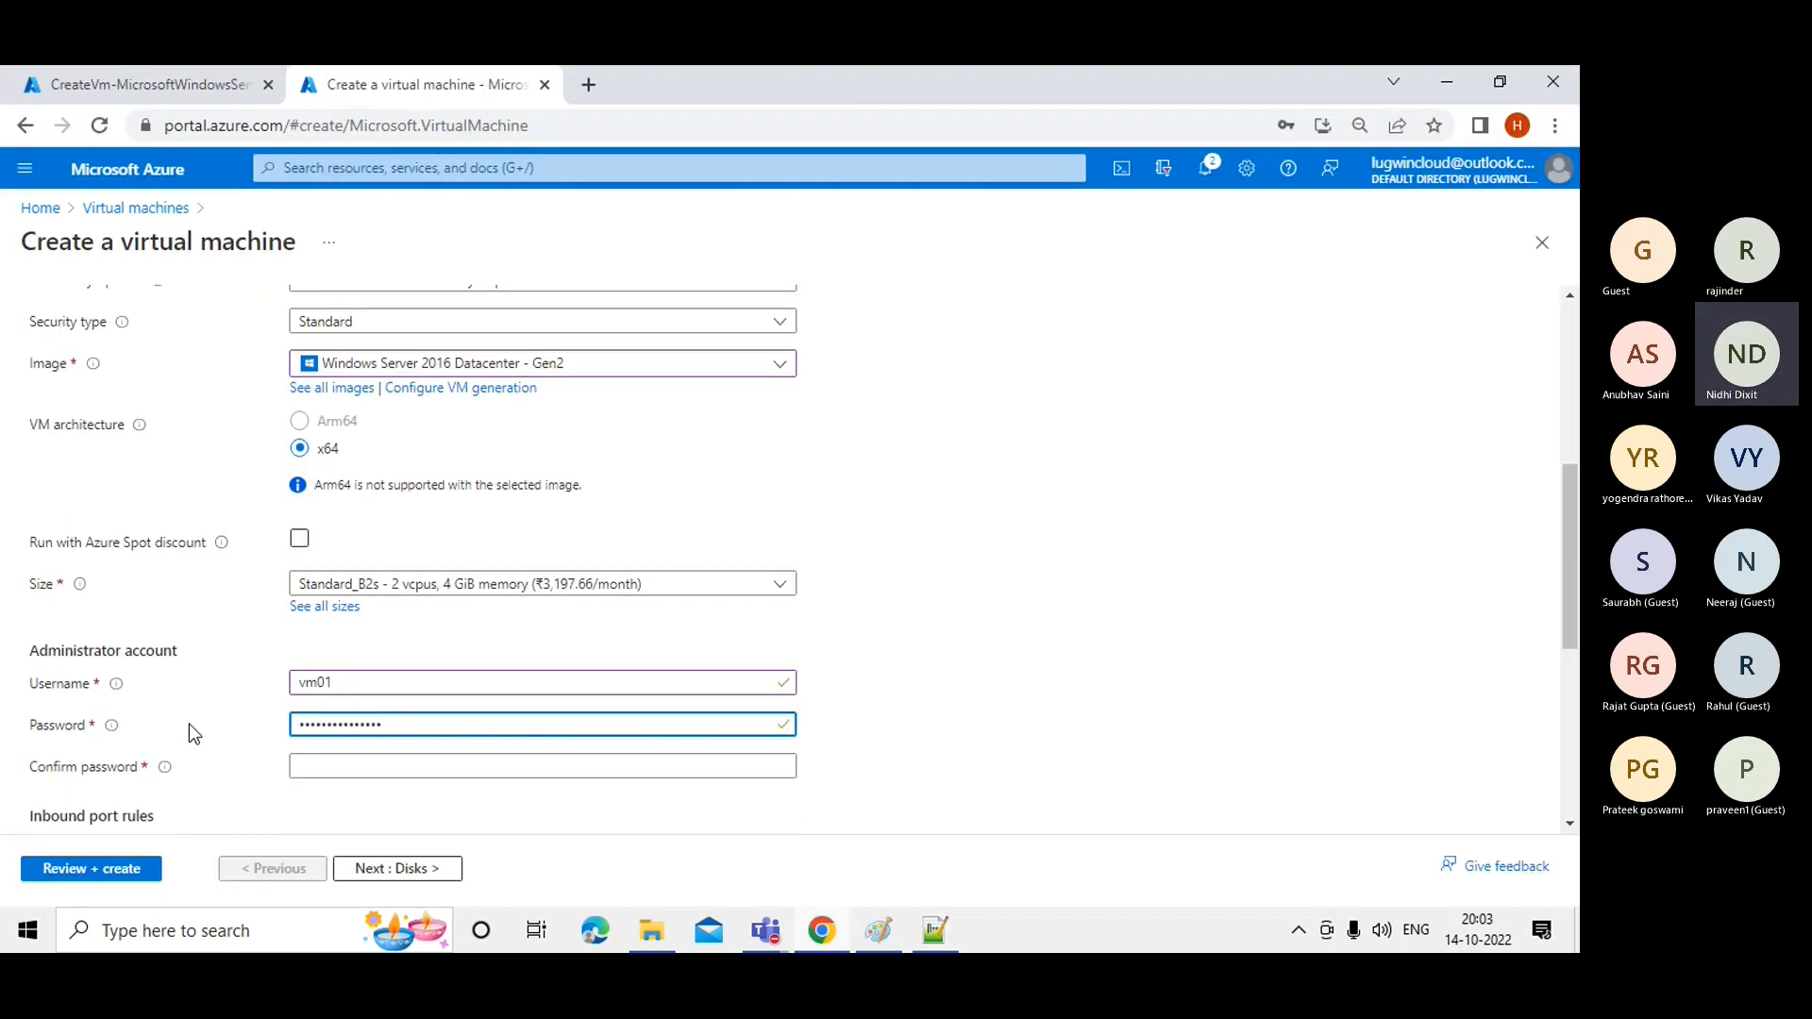
click(323, 766)
key(ctrl+v)
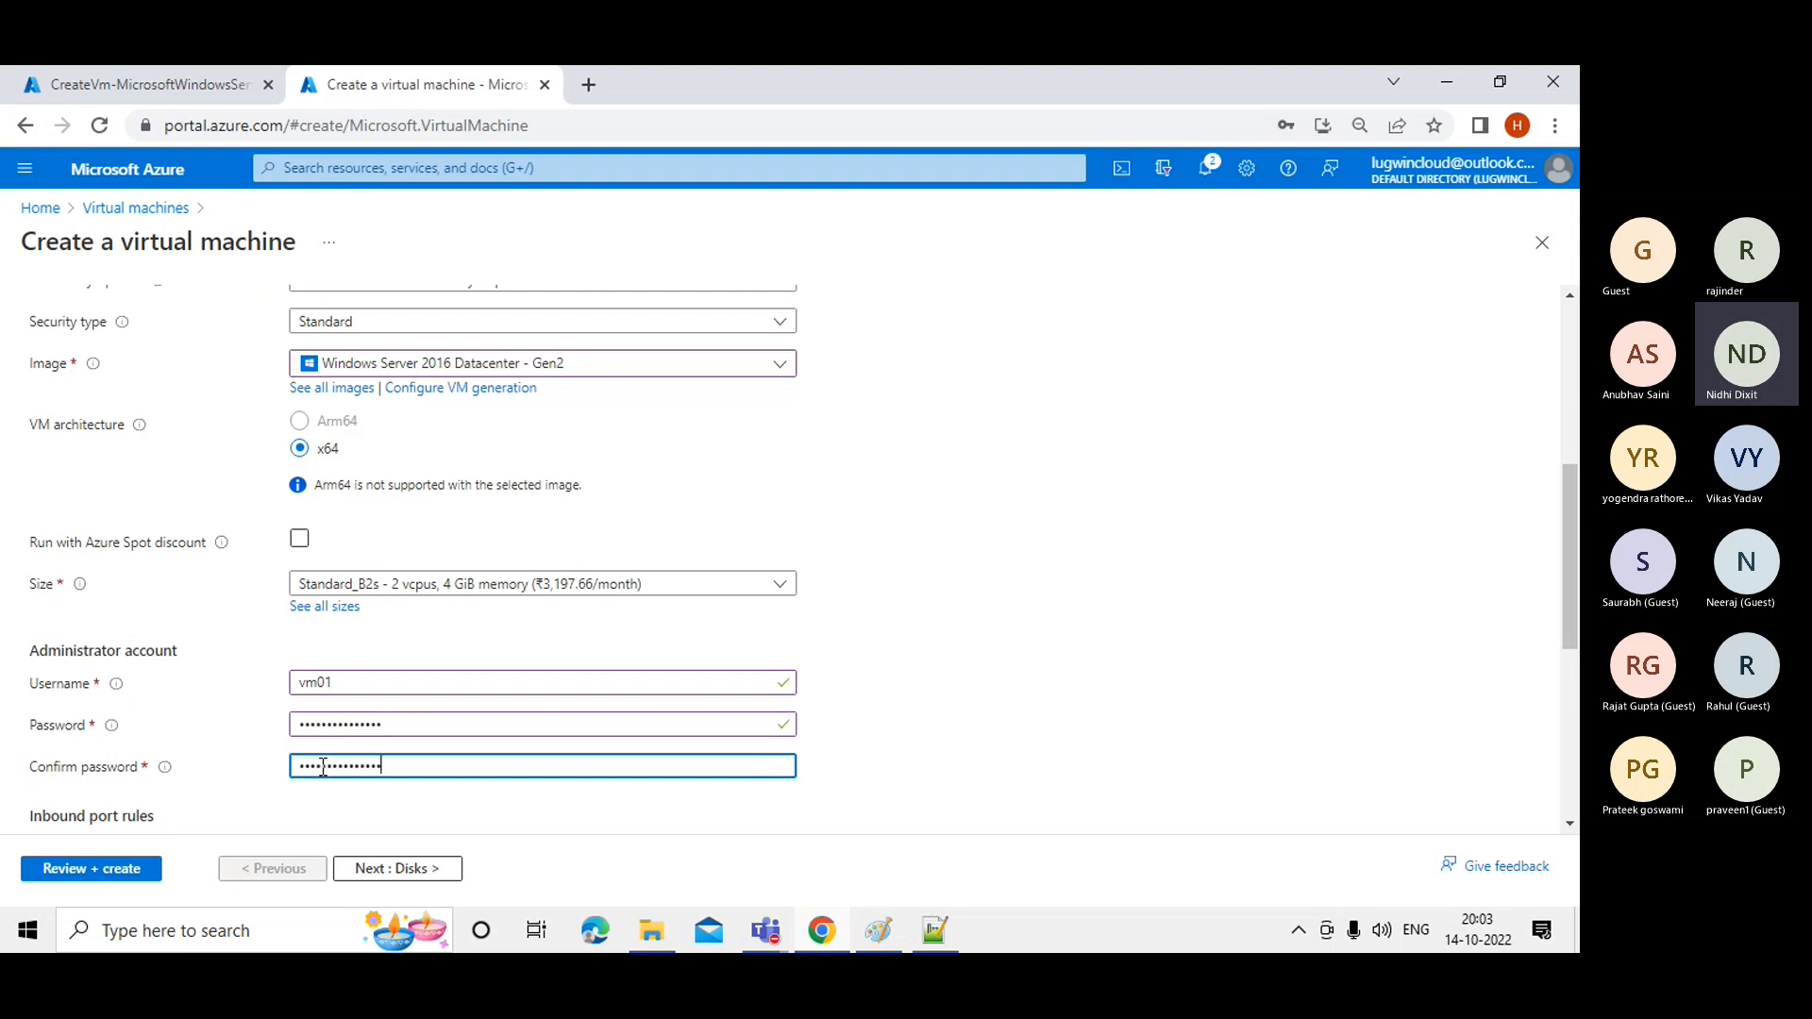
Set the OS disk type of VM02 to Standard SSD (locally-redundant storage)
drag(1578, 613, 1554, 280)
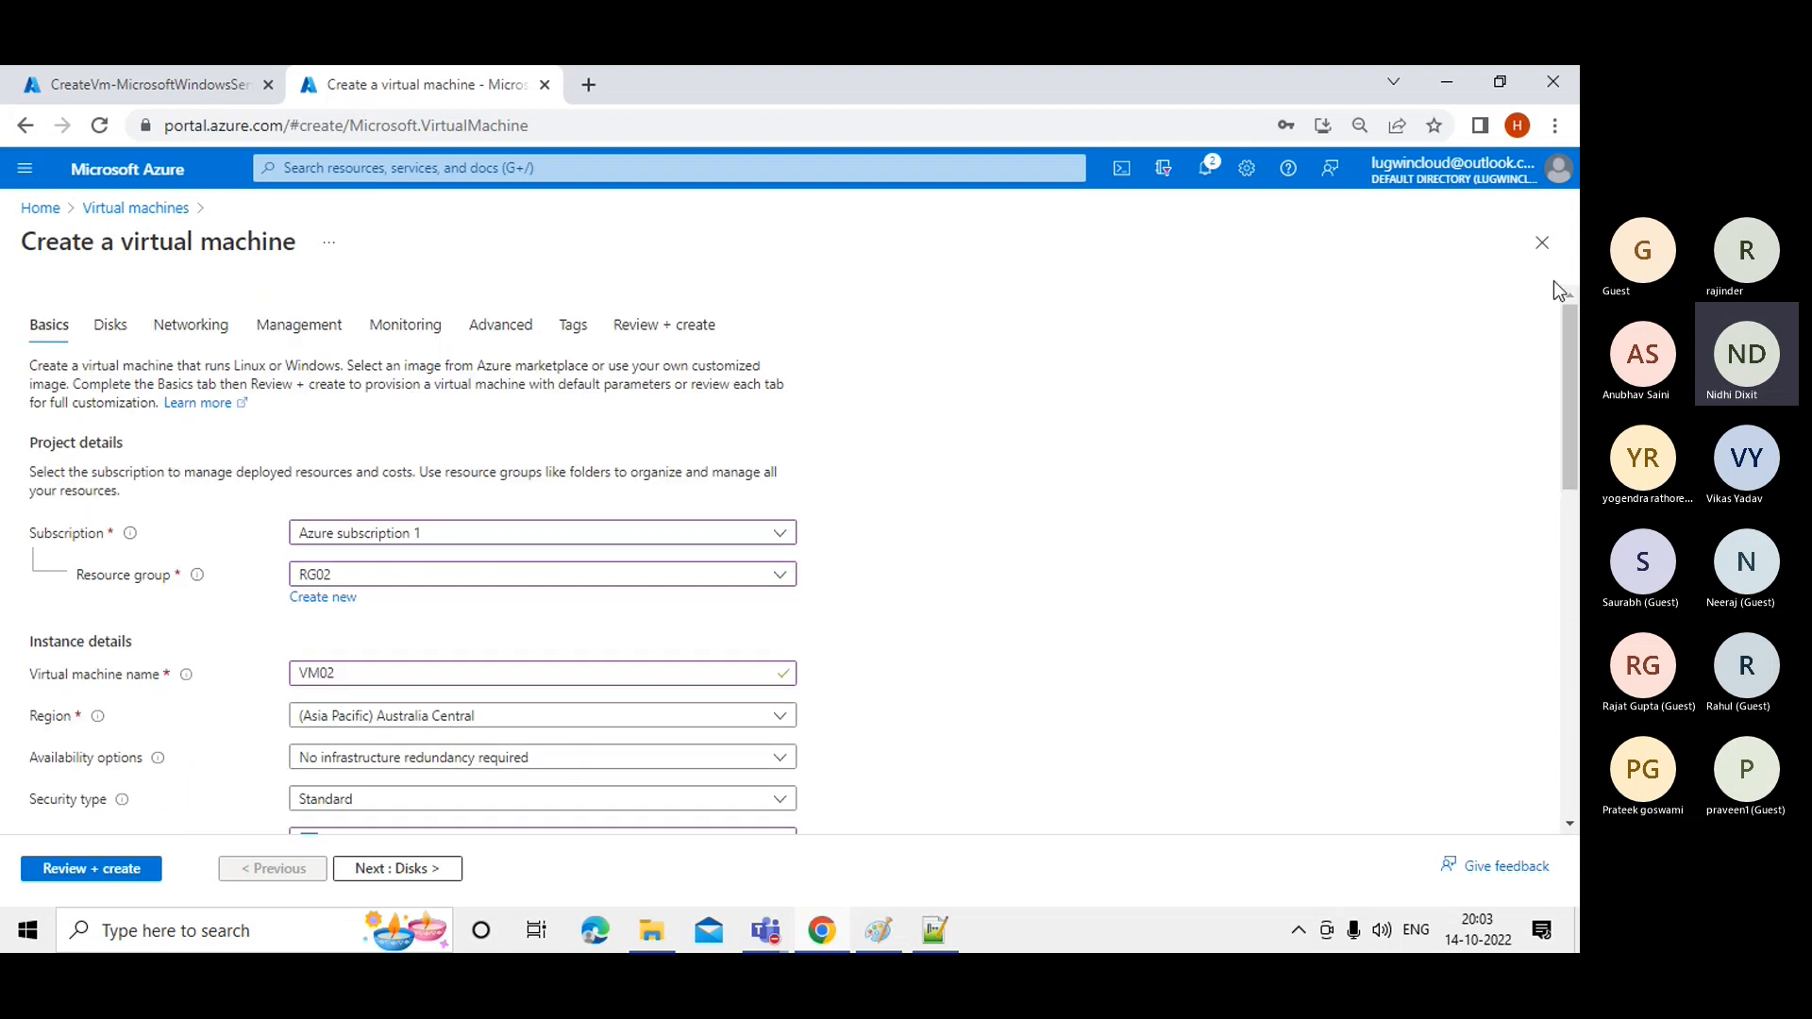
click(93, 329)
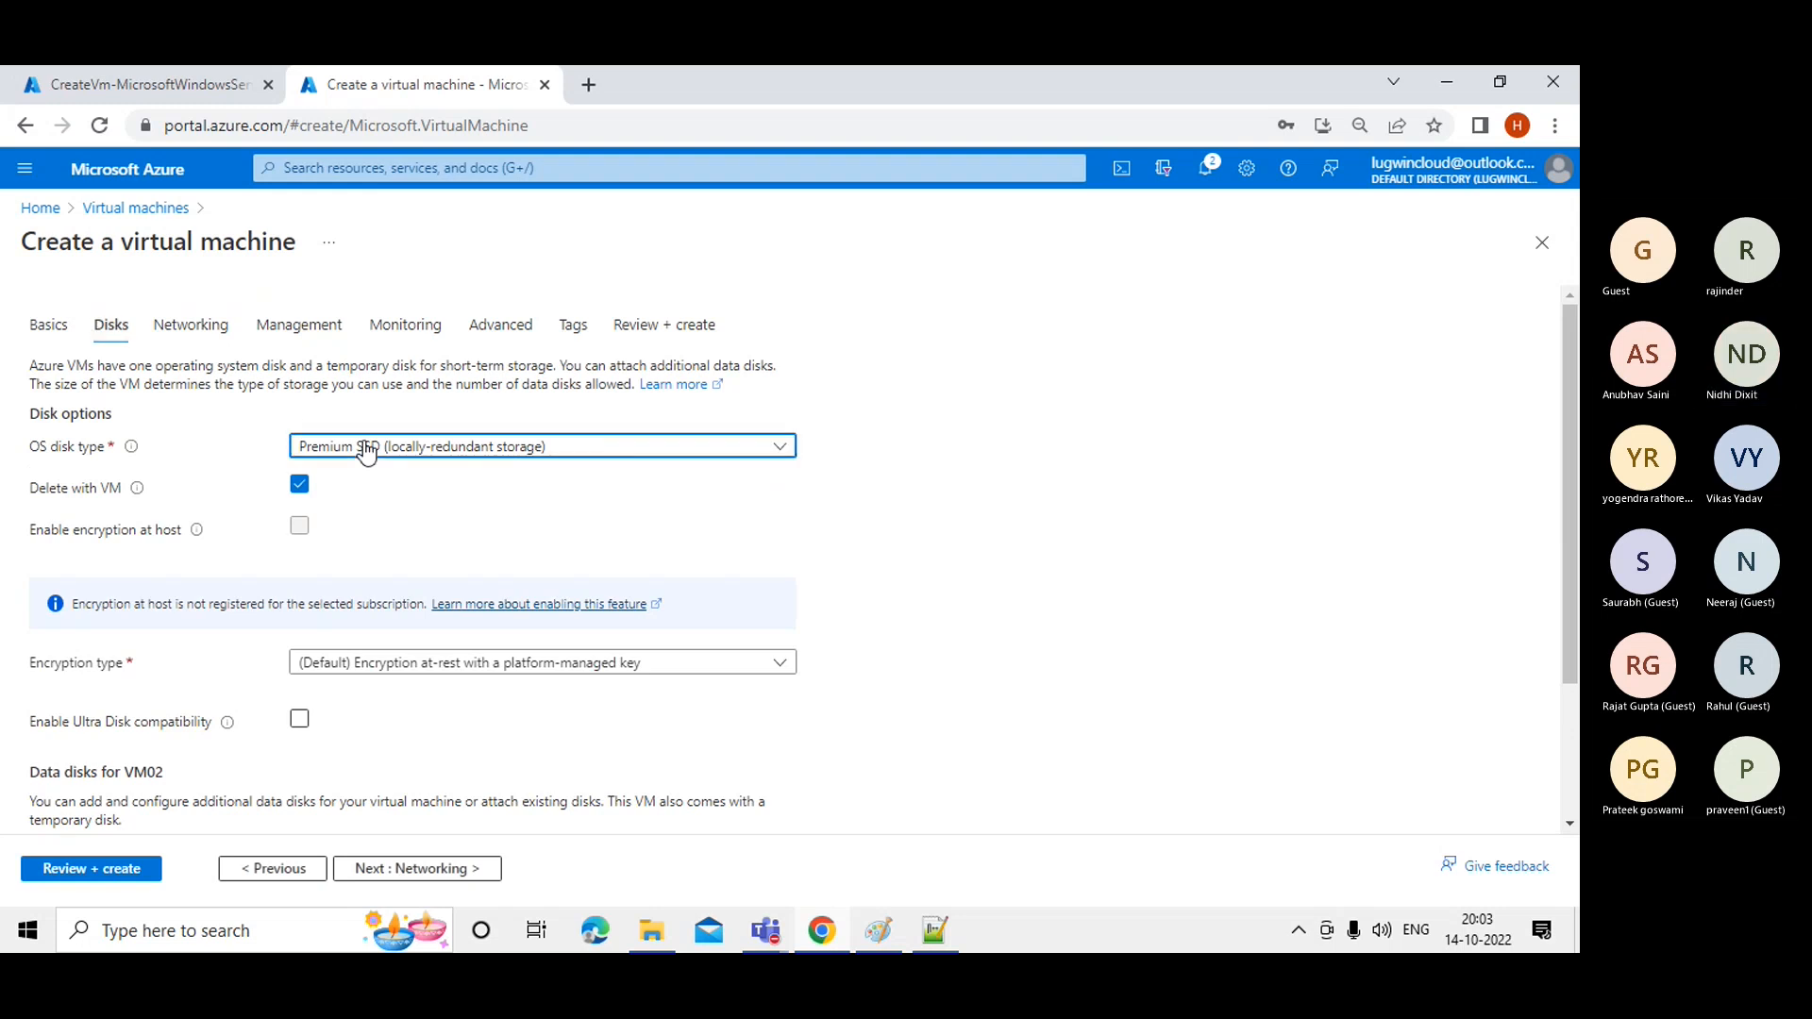
click(366, 448)
click(371, 578)
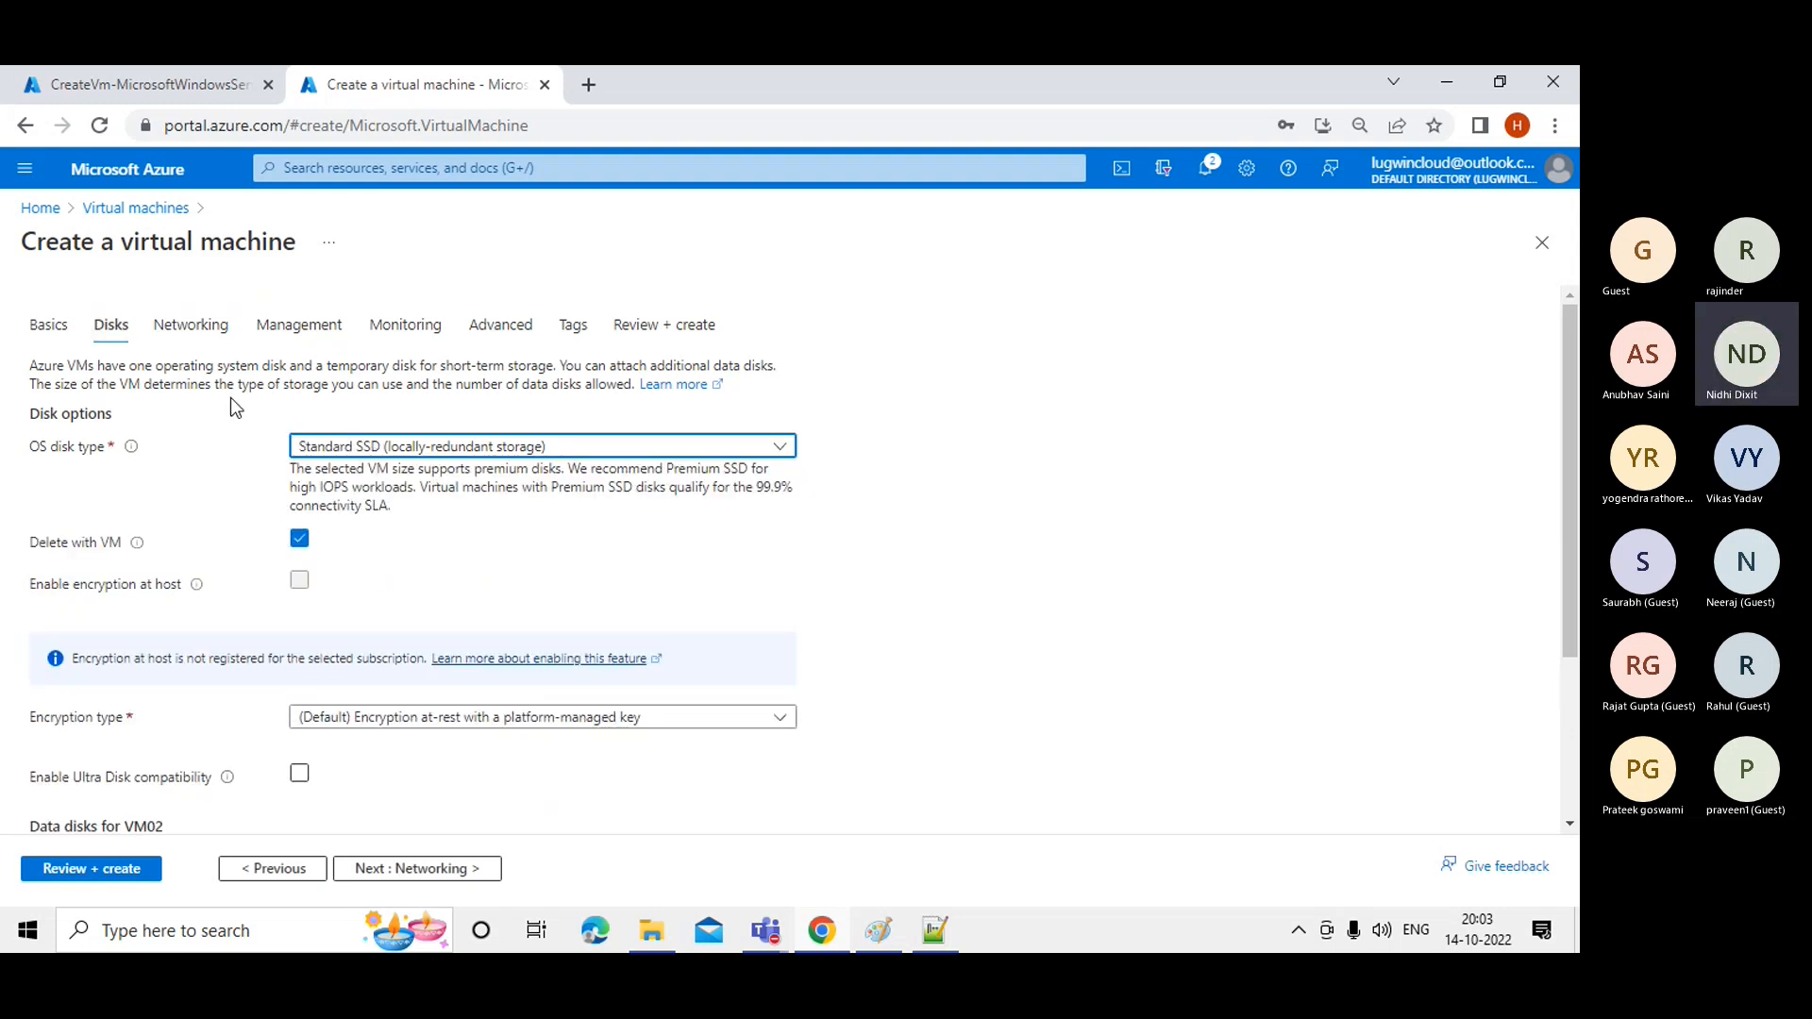
Check that VM02's networking uses VNET02 and SUBNET02, and validate and create the virtual machine
click(193, 326)
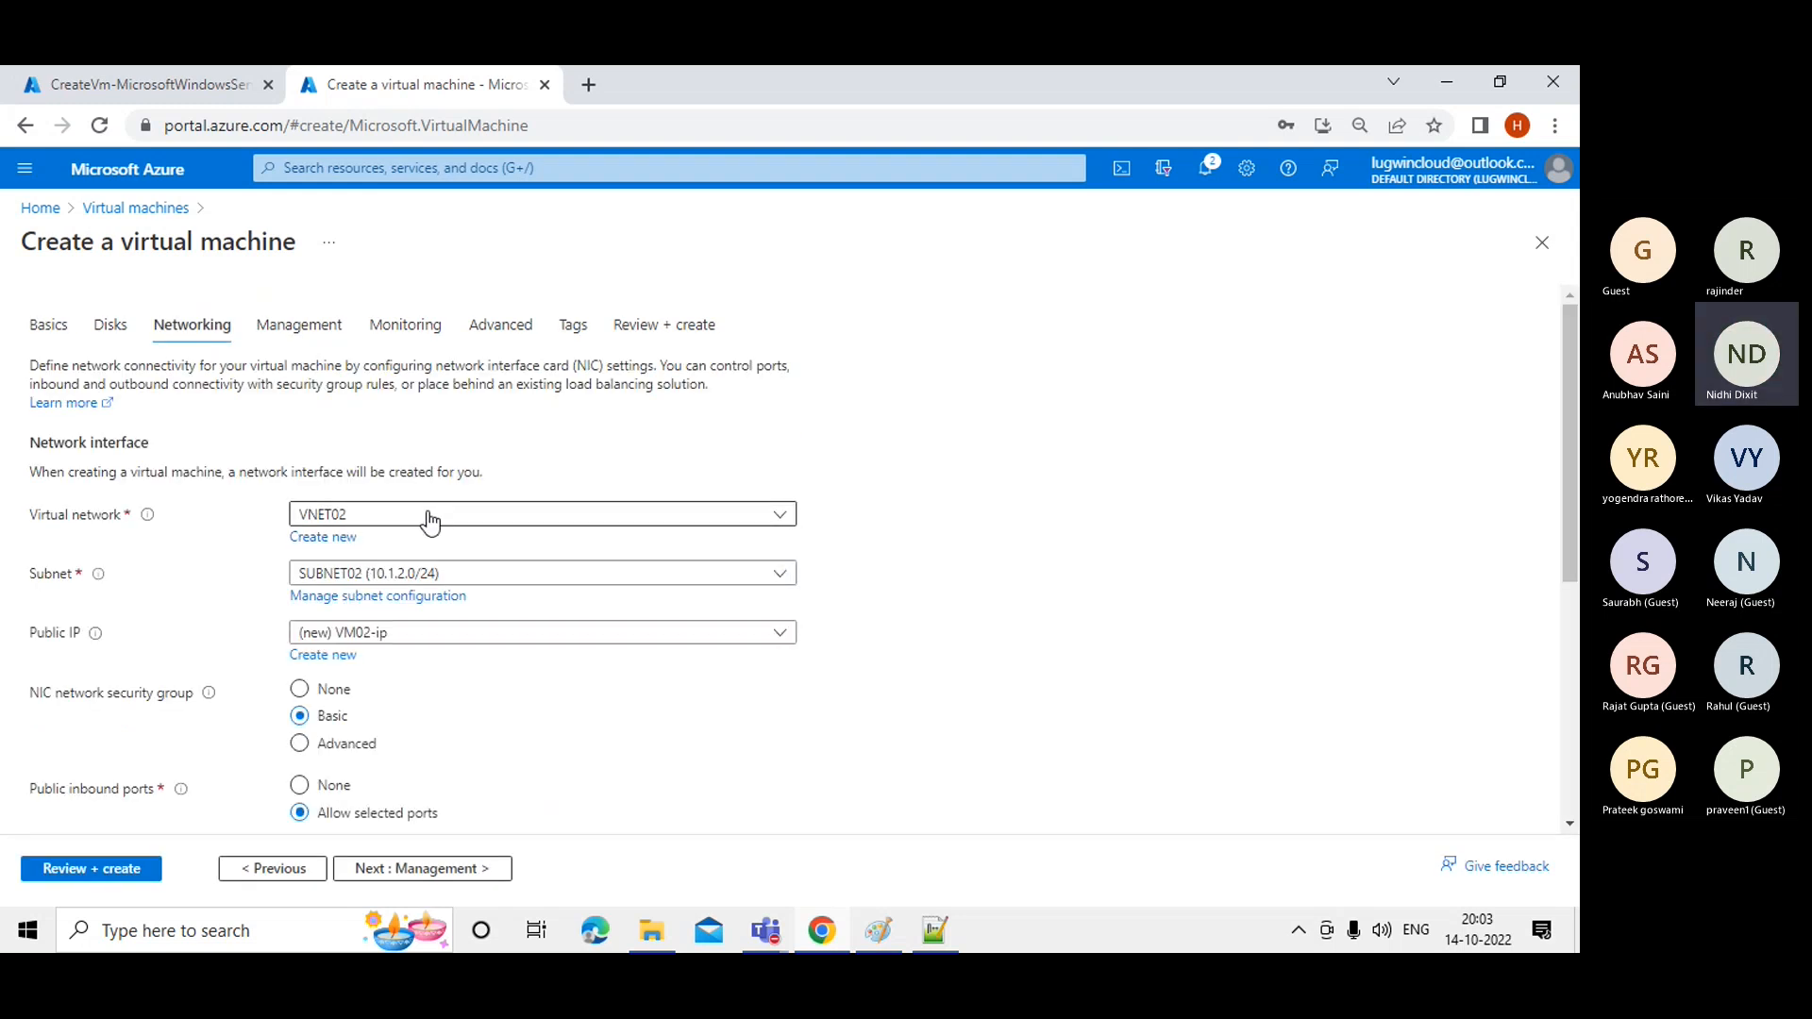
click(429, 513)
click(982, 576)
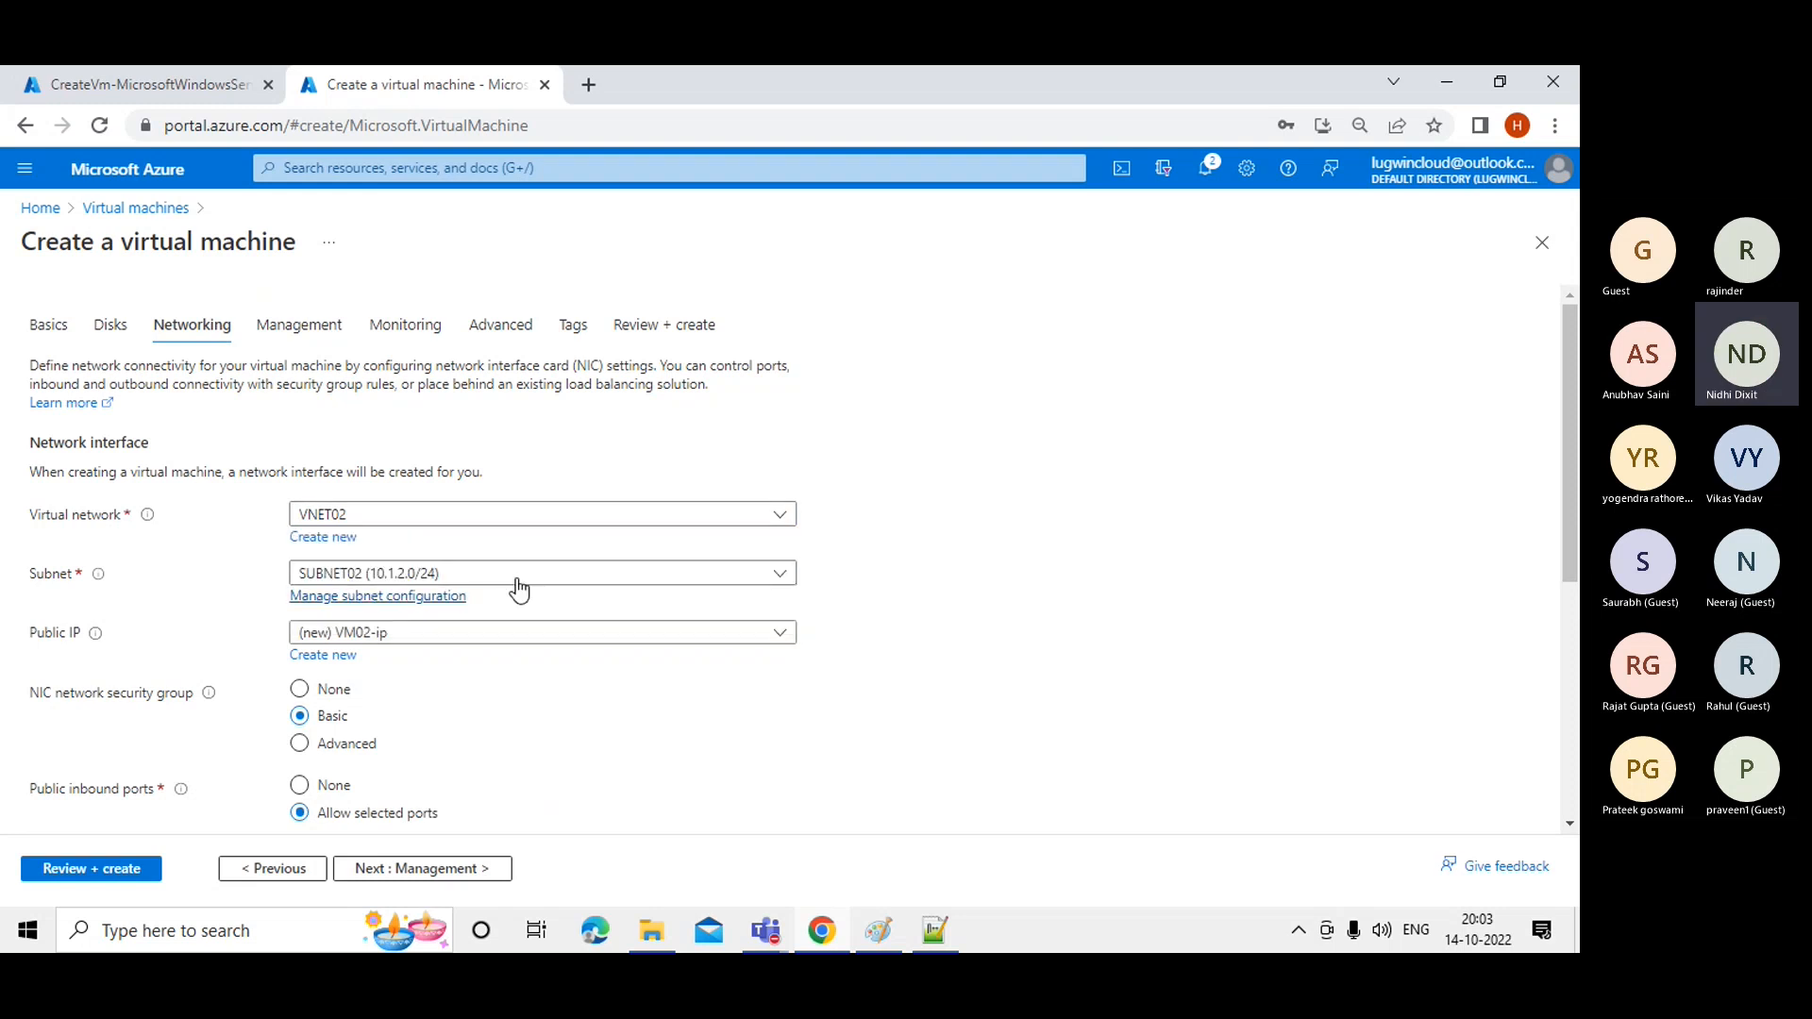
click(92, 868)
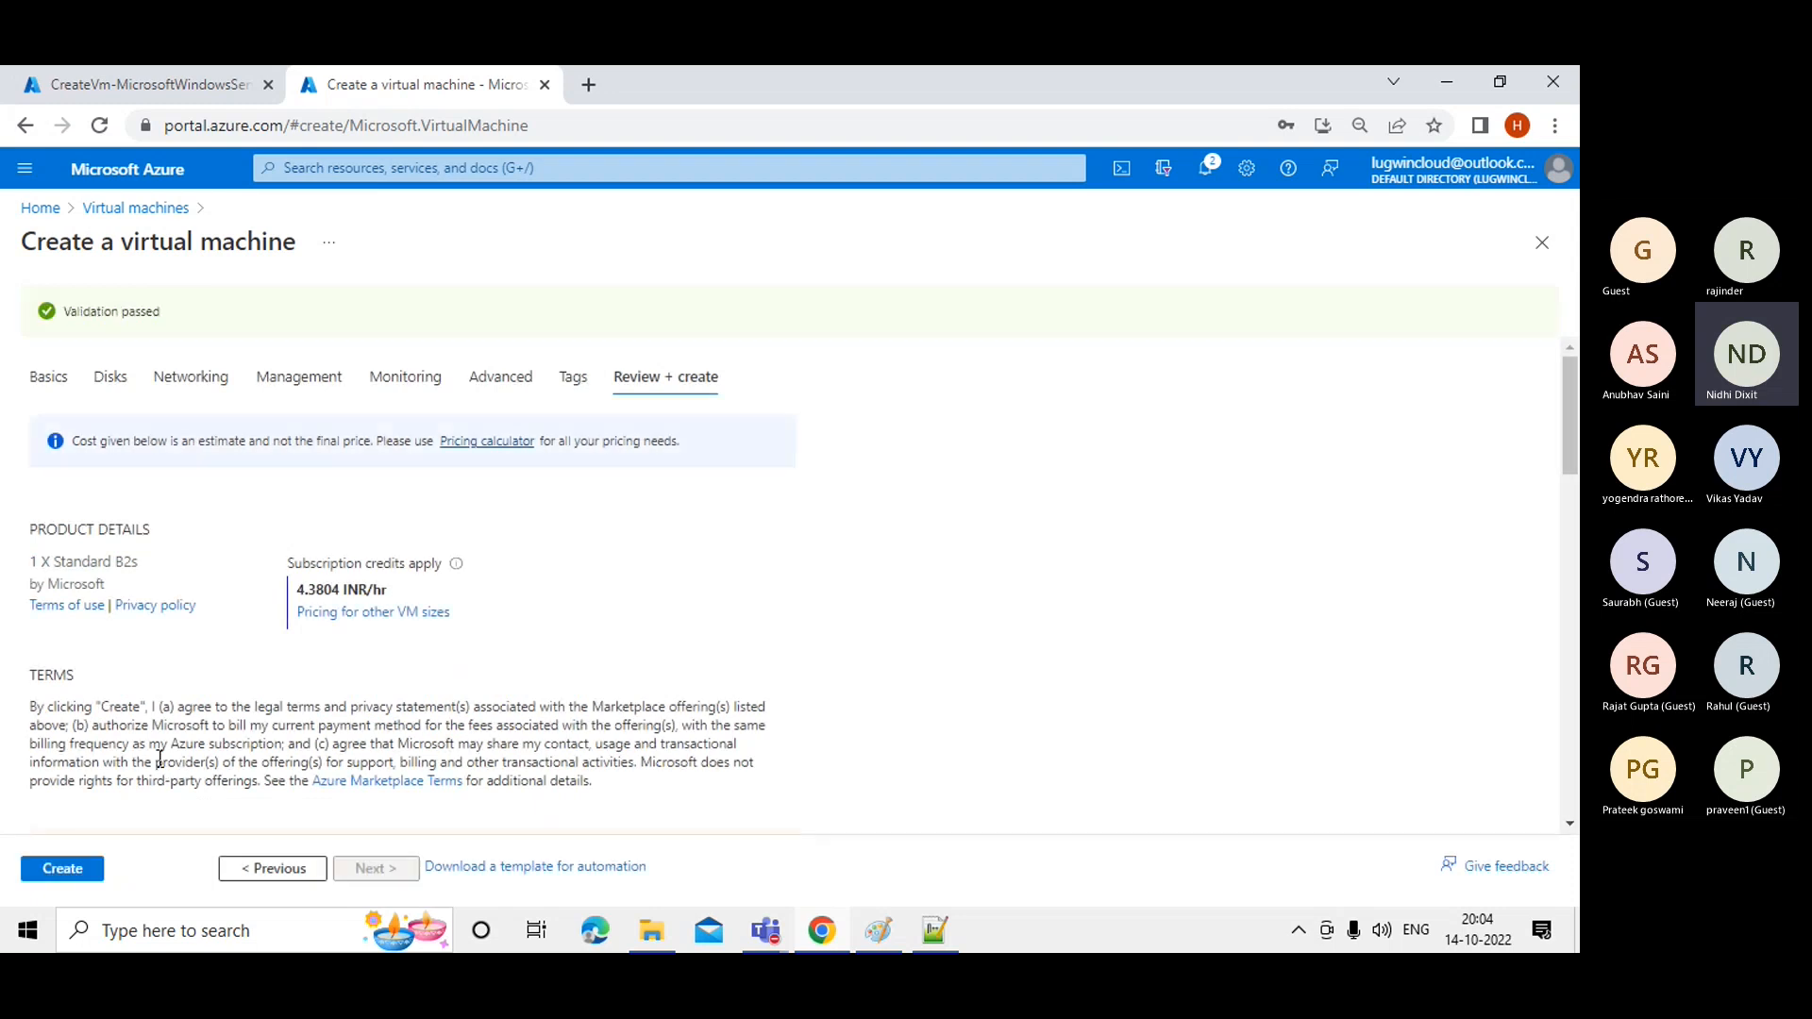
click(64, 884)
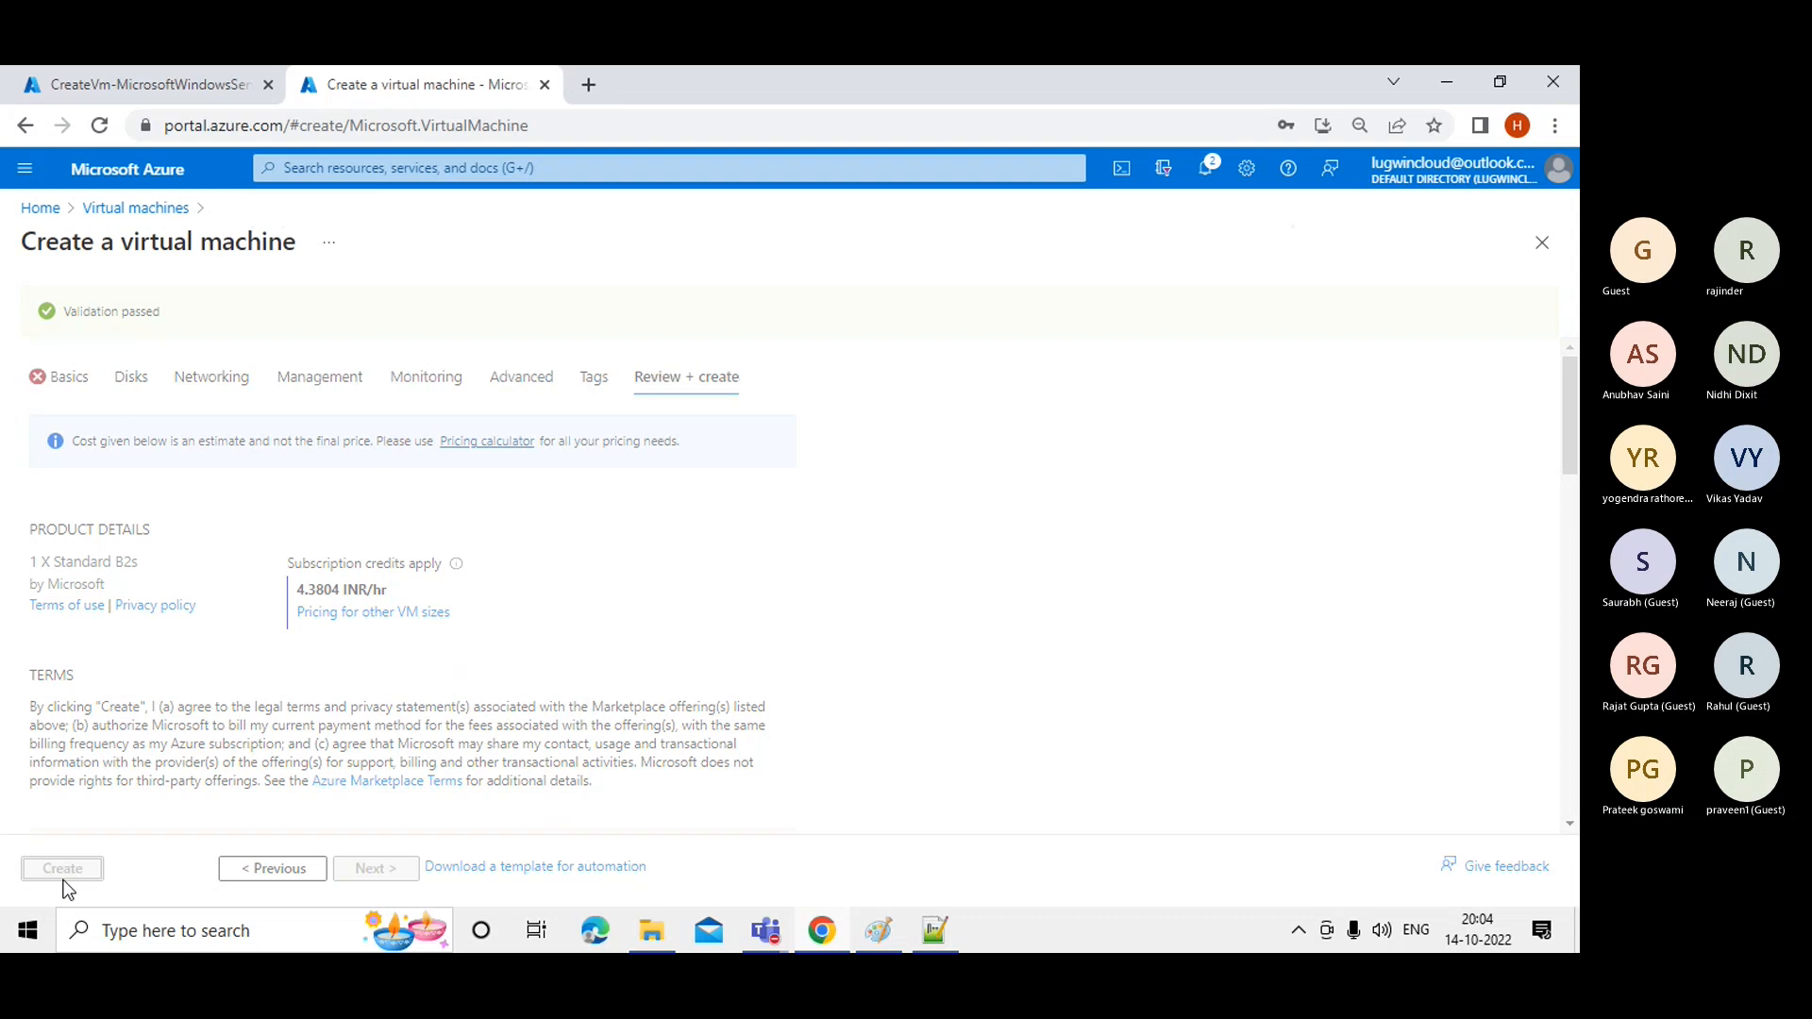
Review the VNet-to-VNet VPN diagram in Paint and check the VM02 deployment progress in the Azure portal
click(890, 948)
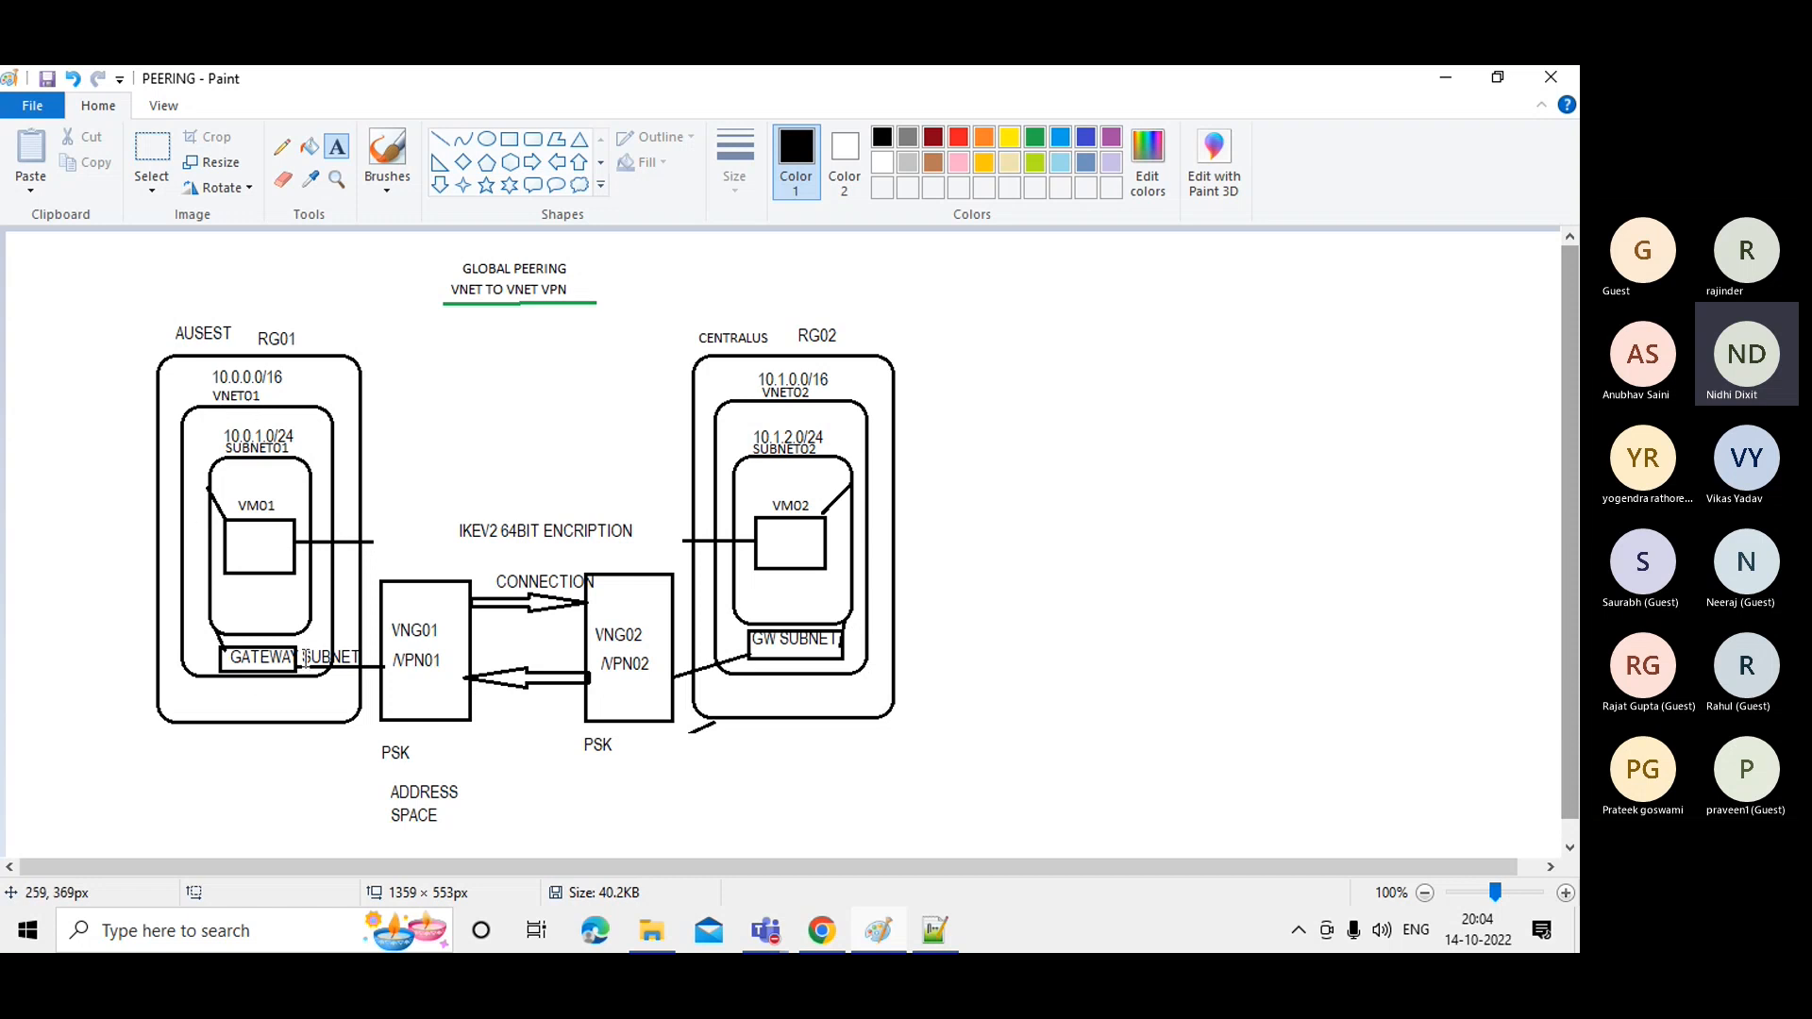
click(829, 934)
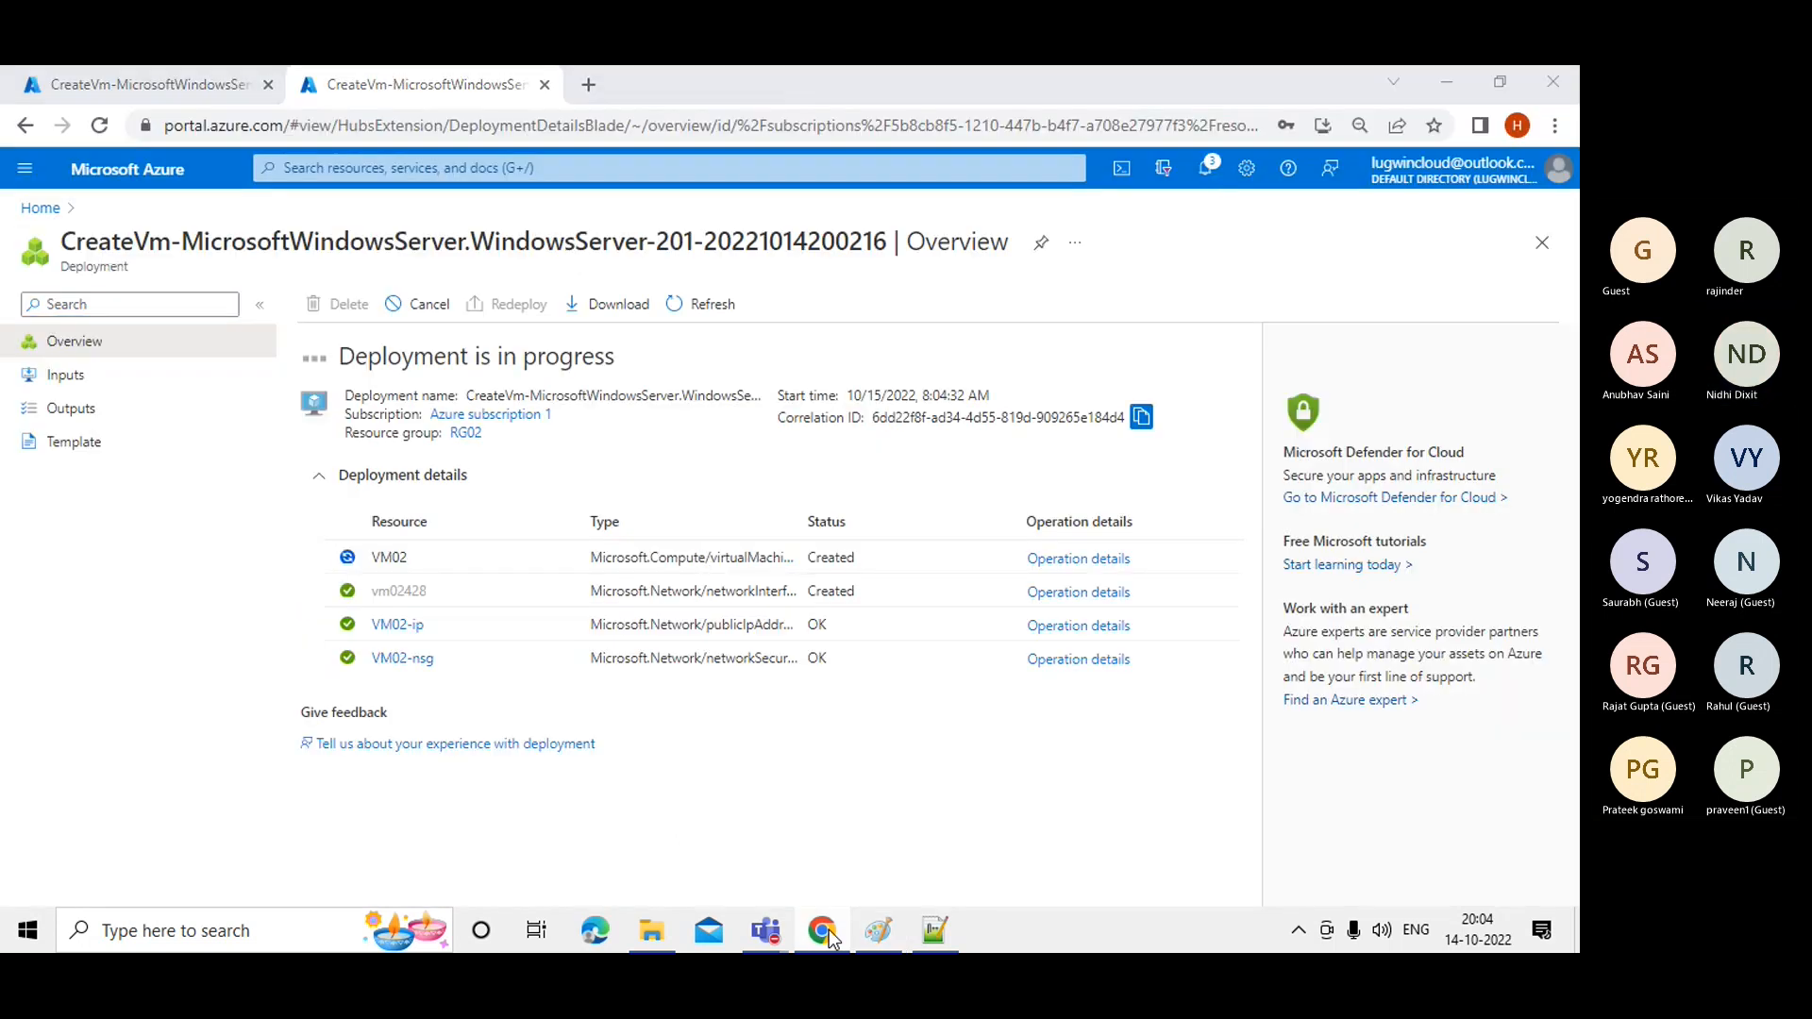
click(829, 934)
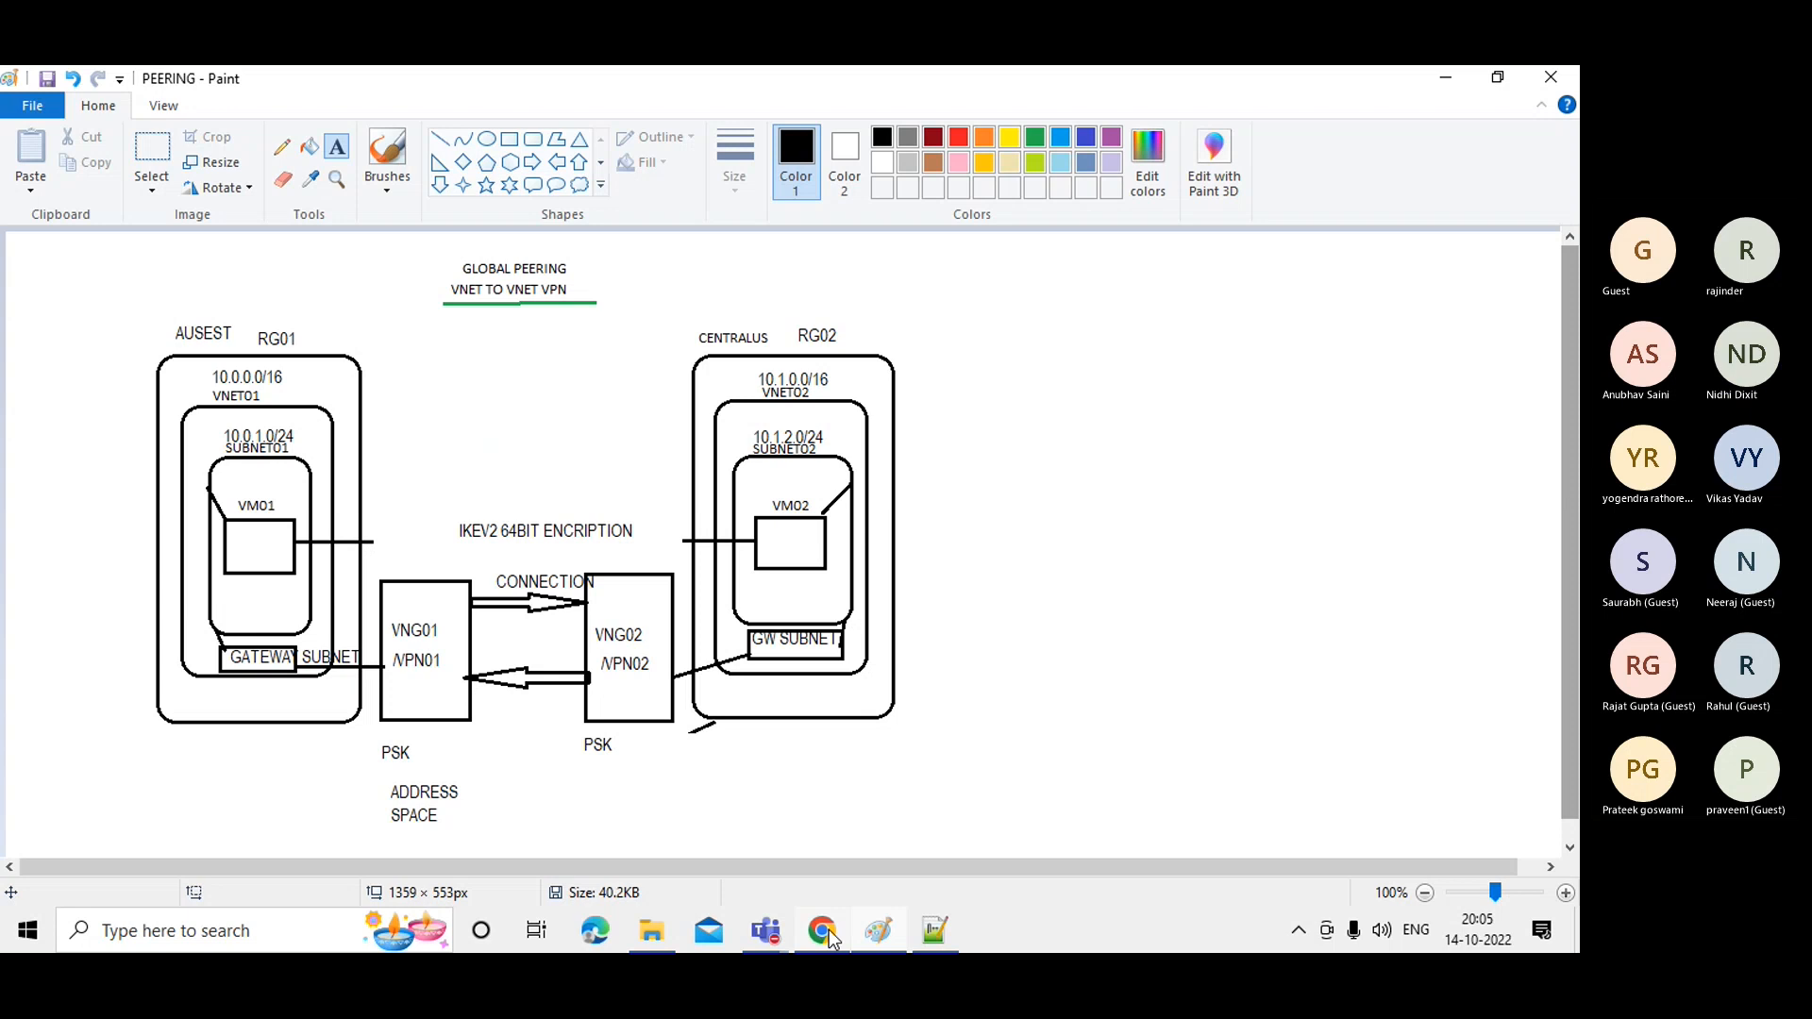
click(823, 932)
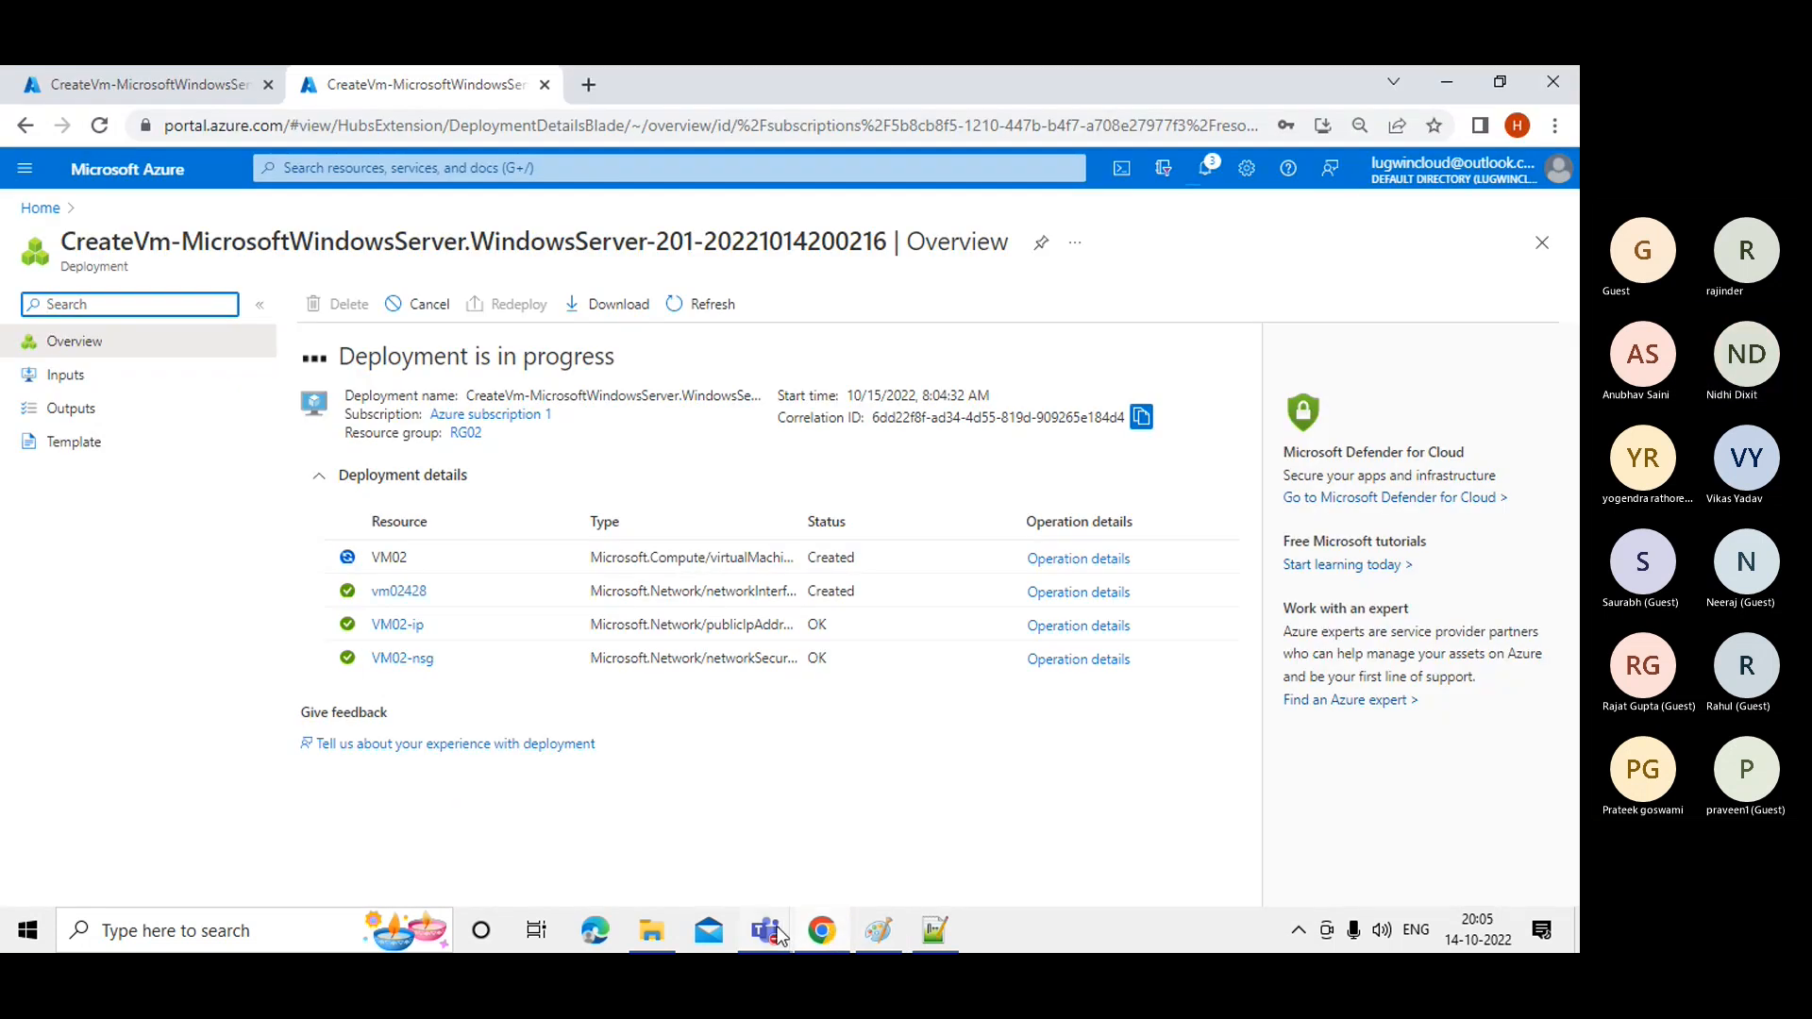
Switch to the Teams meeting and look through the participants list
mouse_move(780, 934)
click(795, 826)
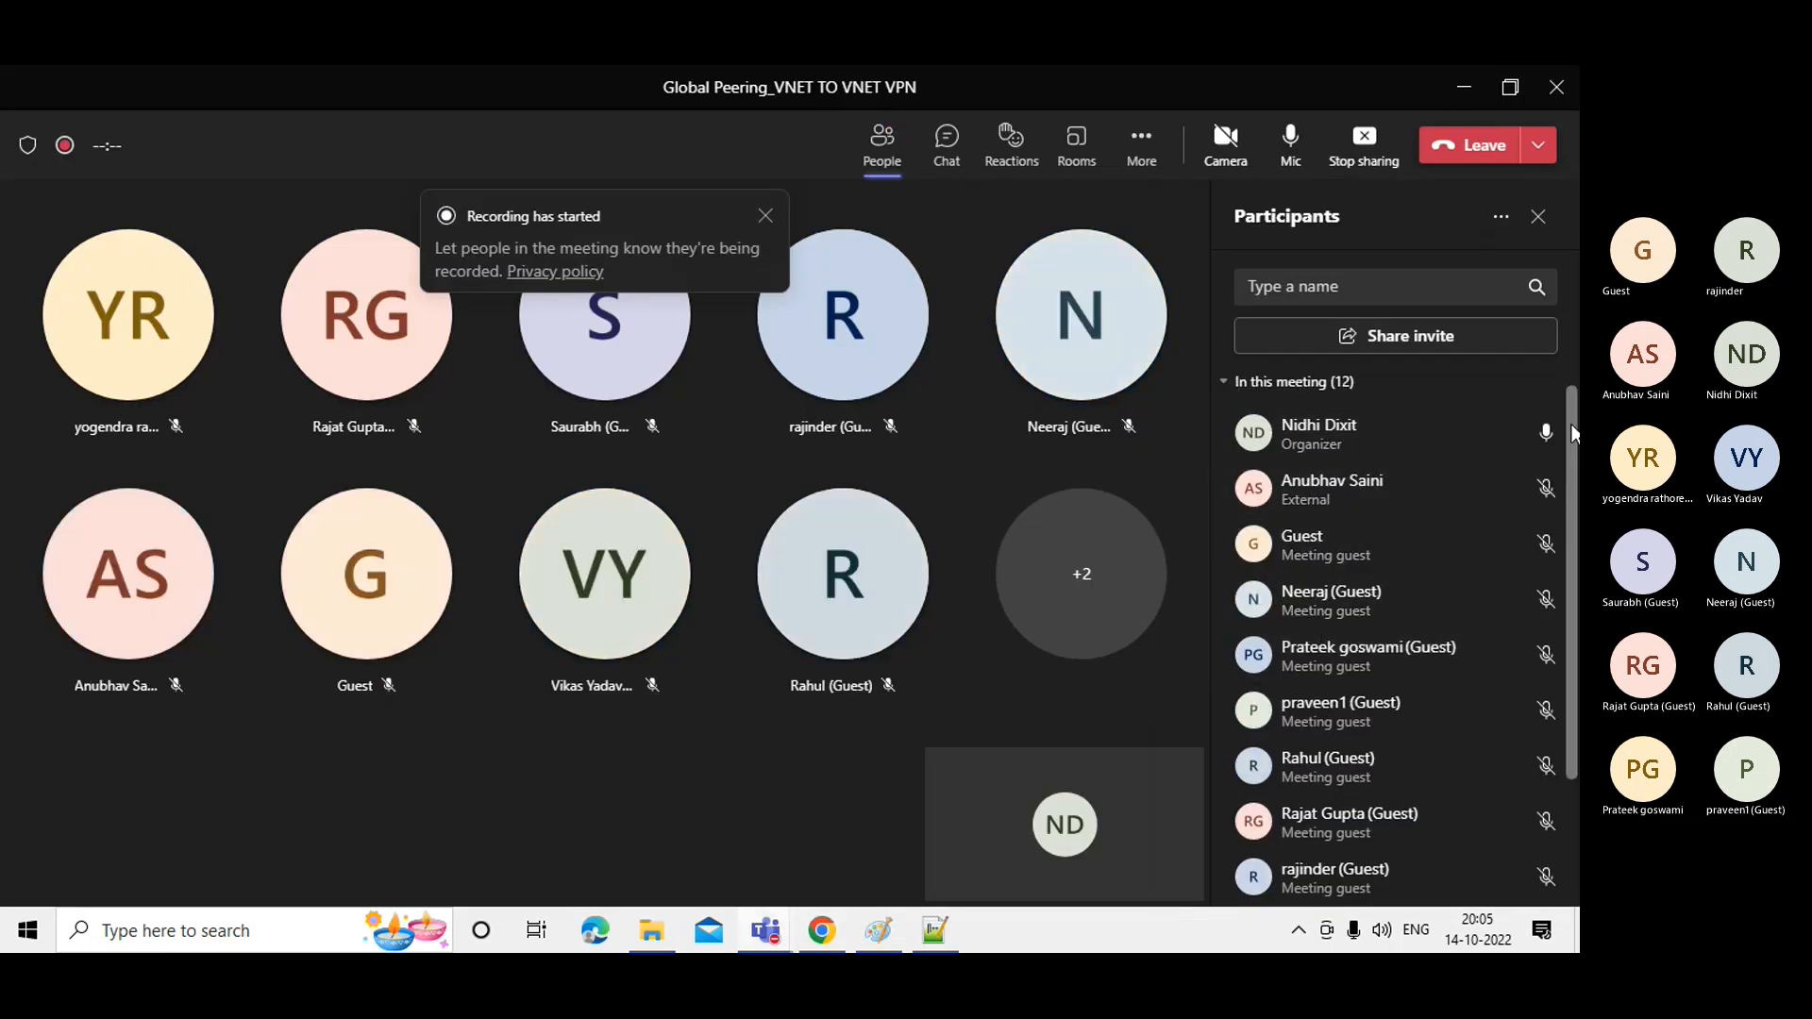
drag(1572, 428, 1514, 244)
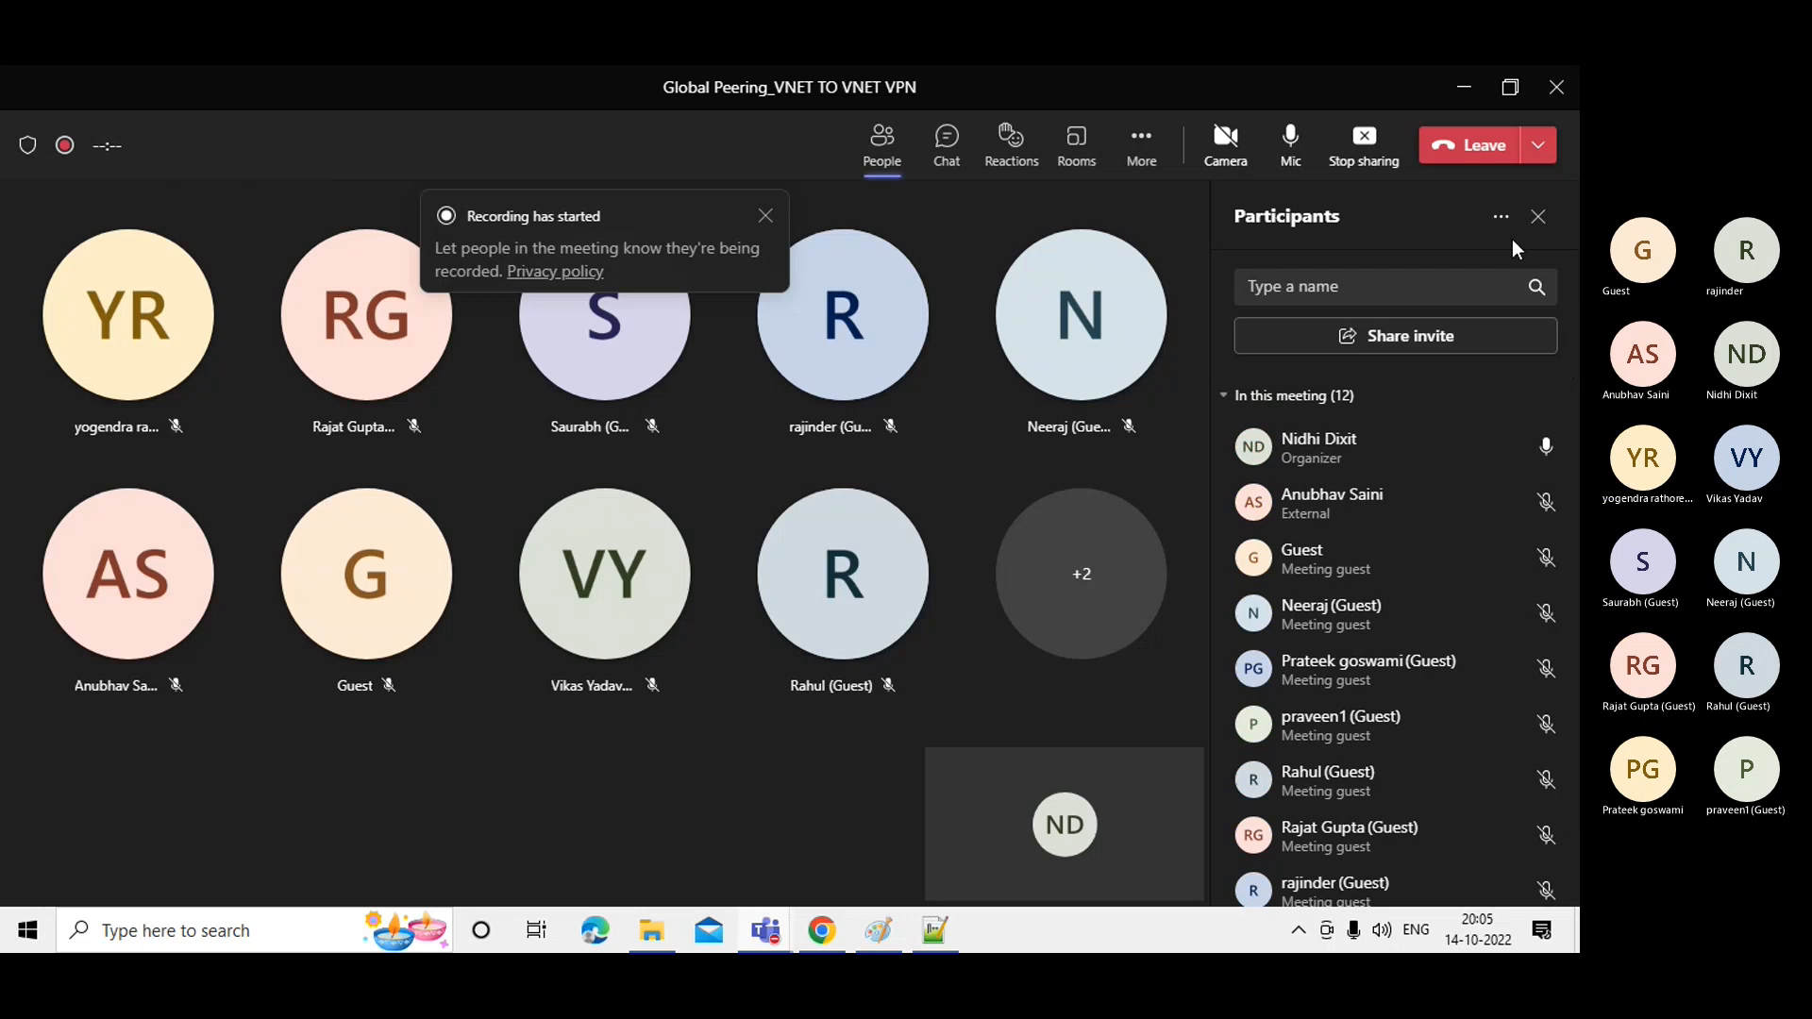
Switch from the Teams meeting to the Azure portal, search for "vm" and open VM01 from the virtual machines list
click(1465, 89)
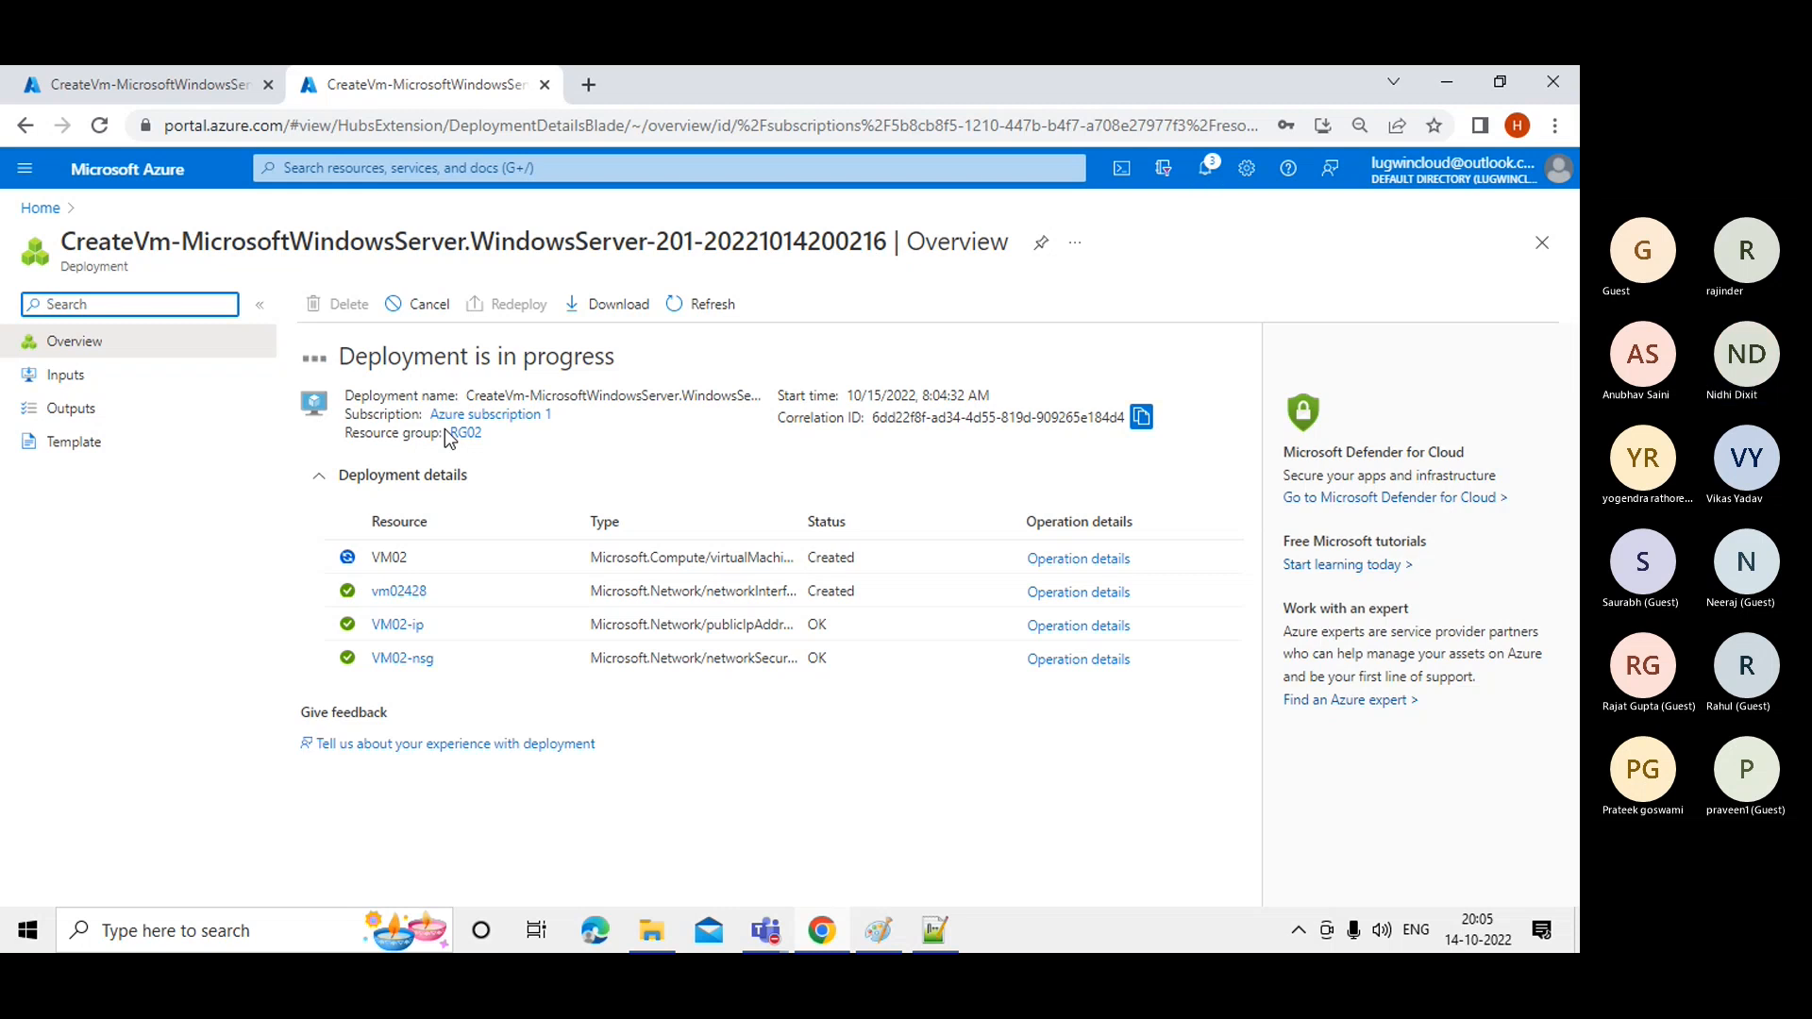
click(172, 84)
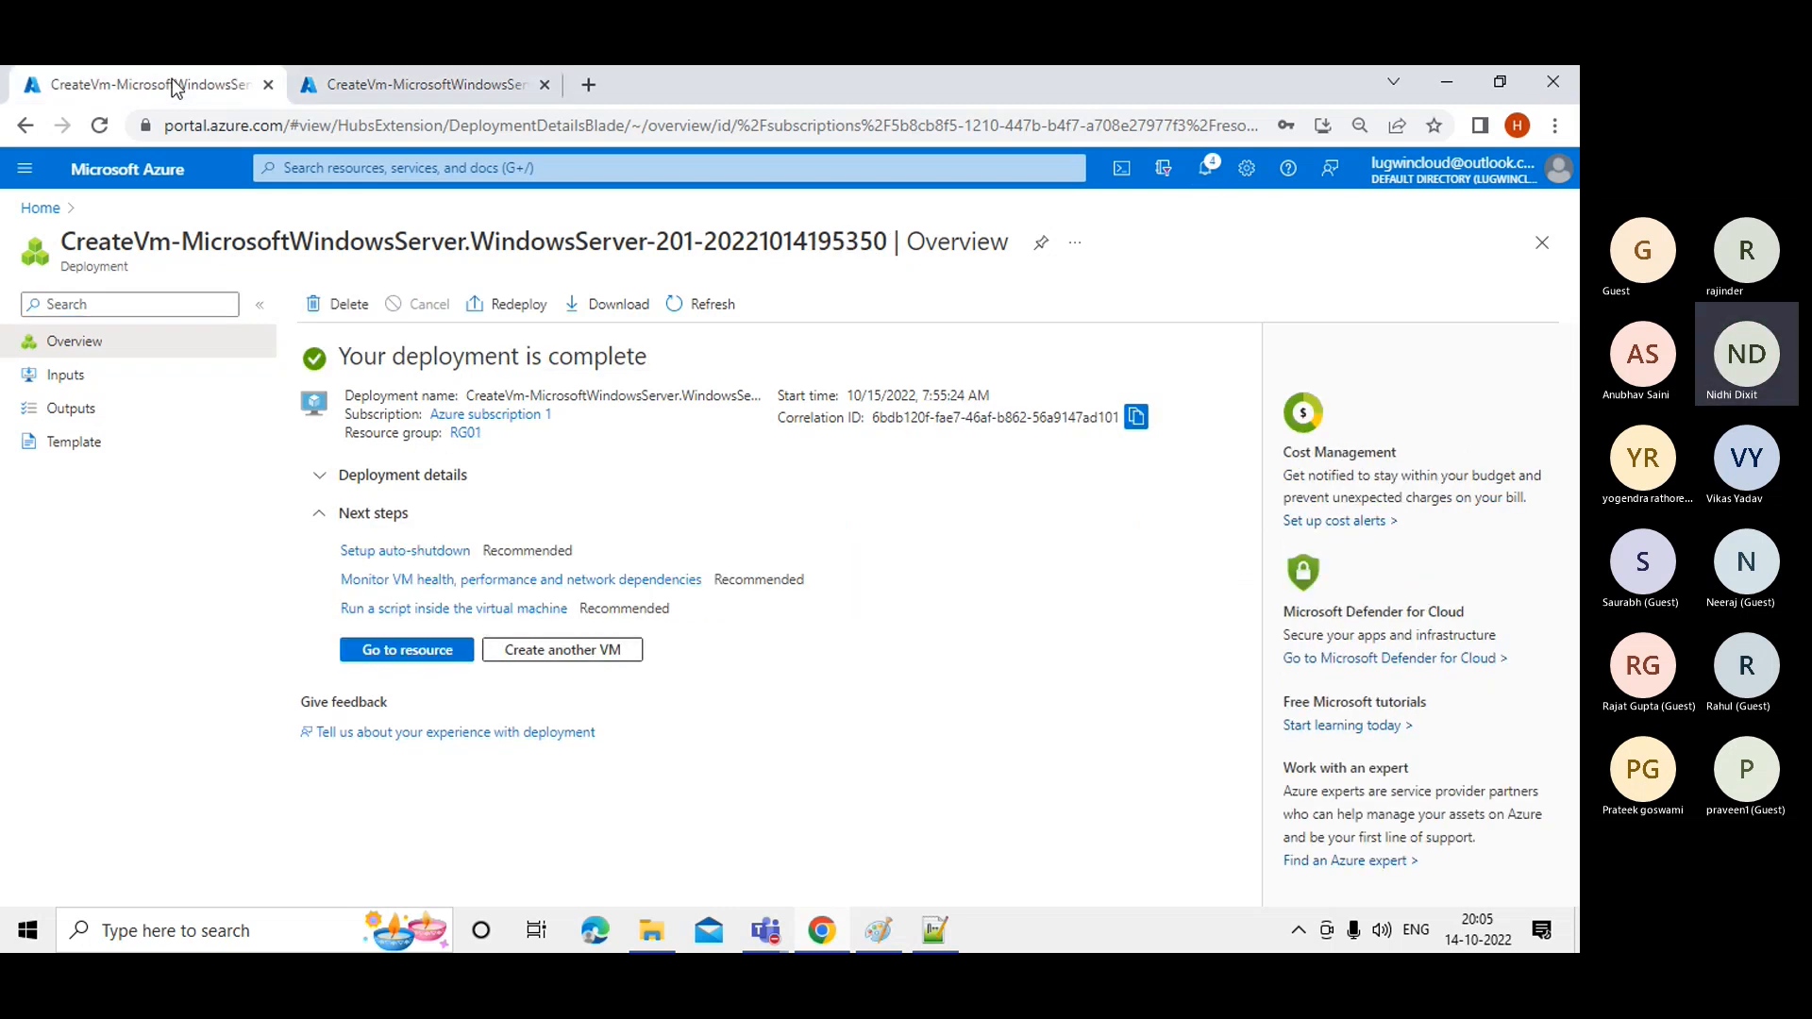
click(342, 169)
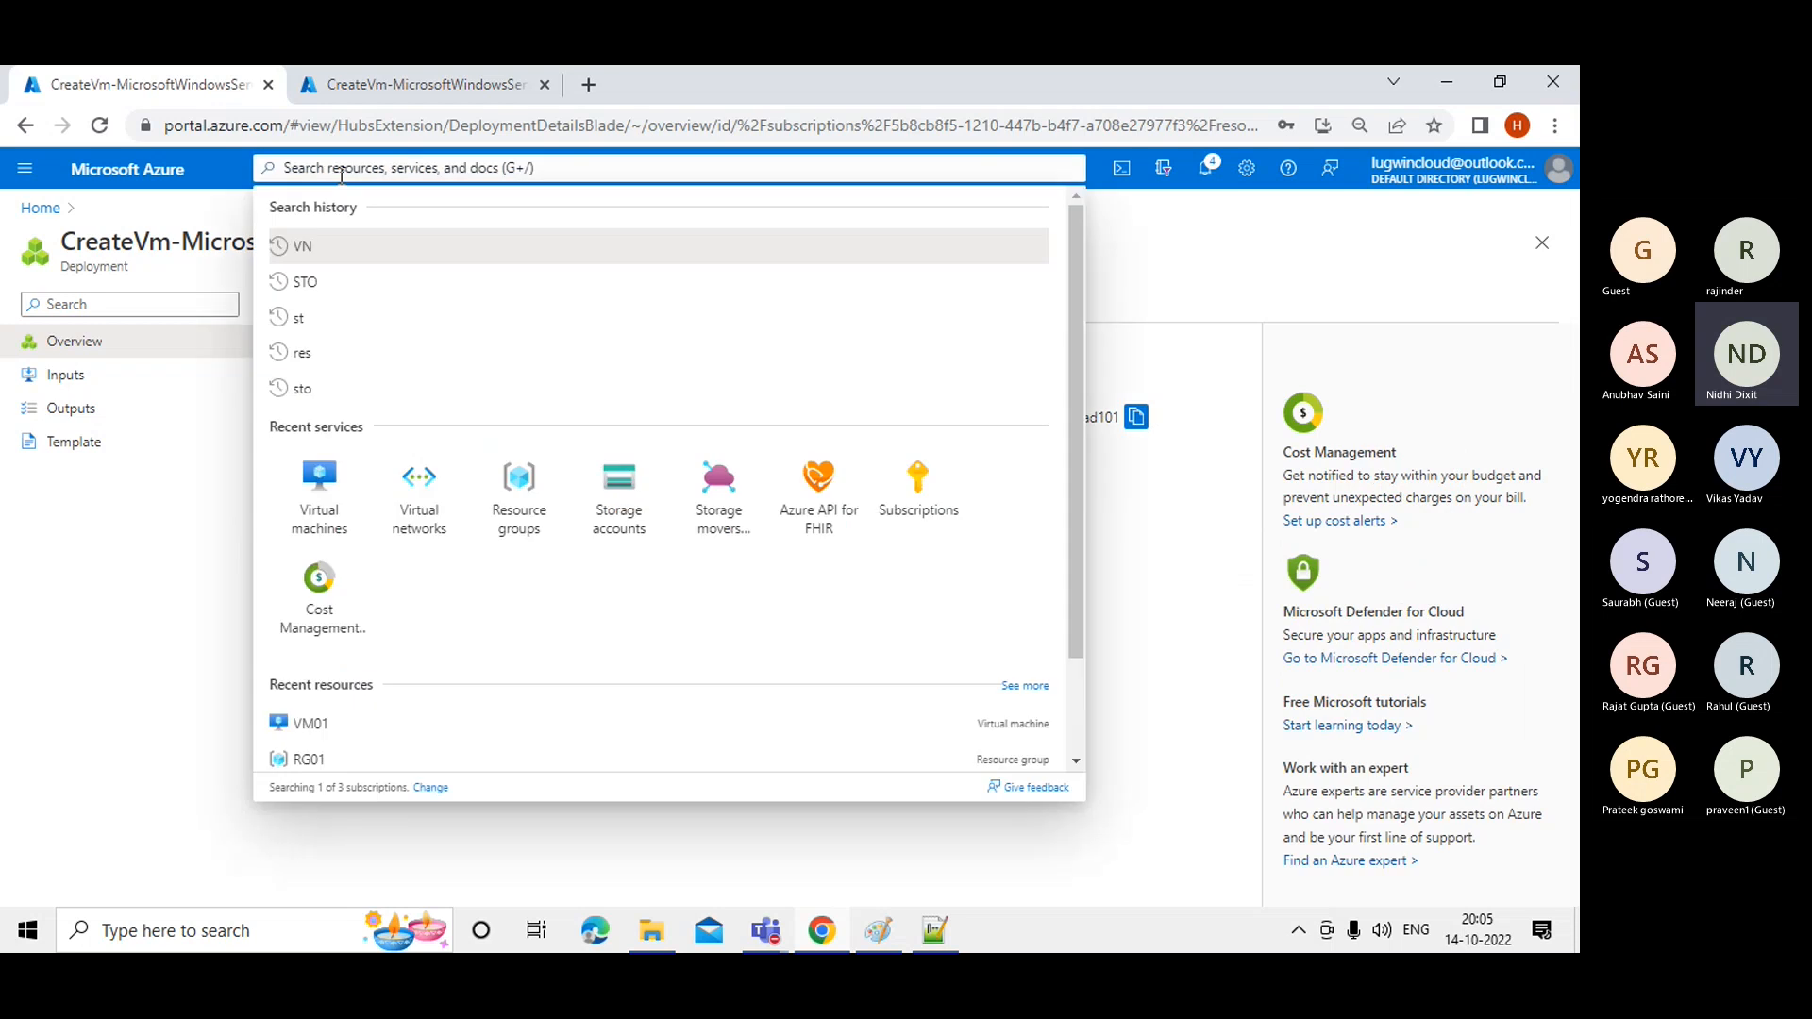
text(vm)
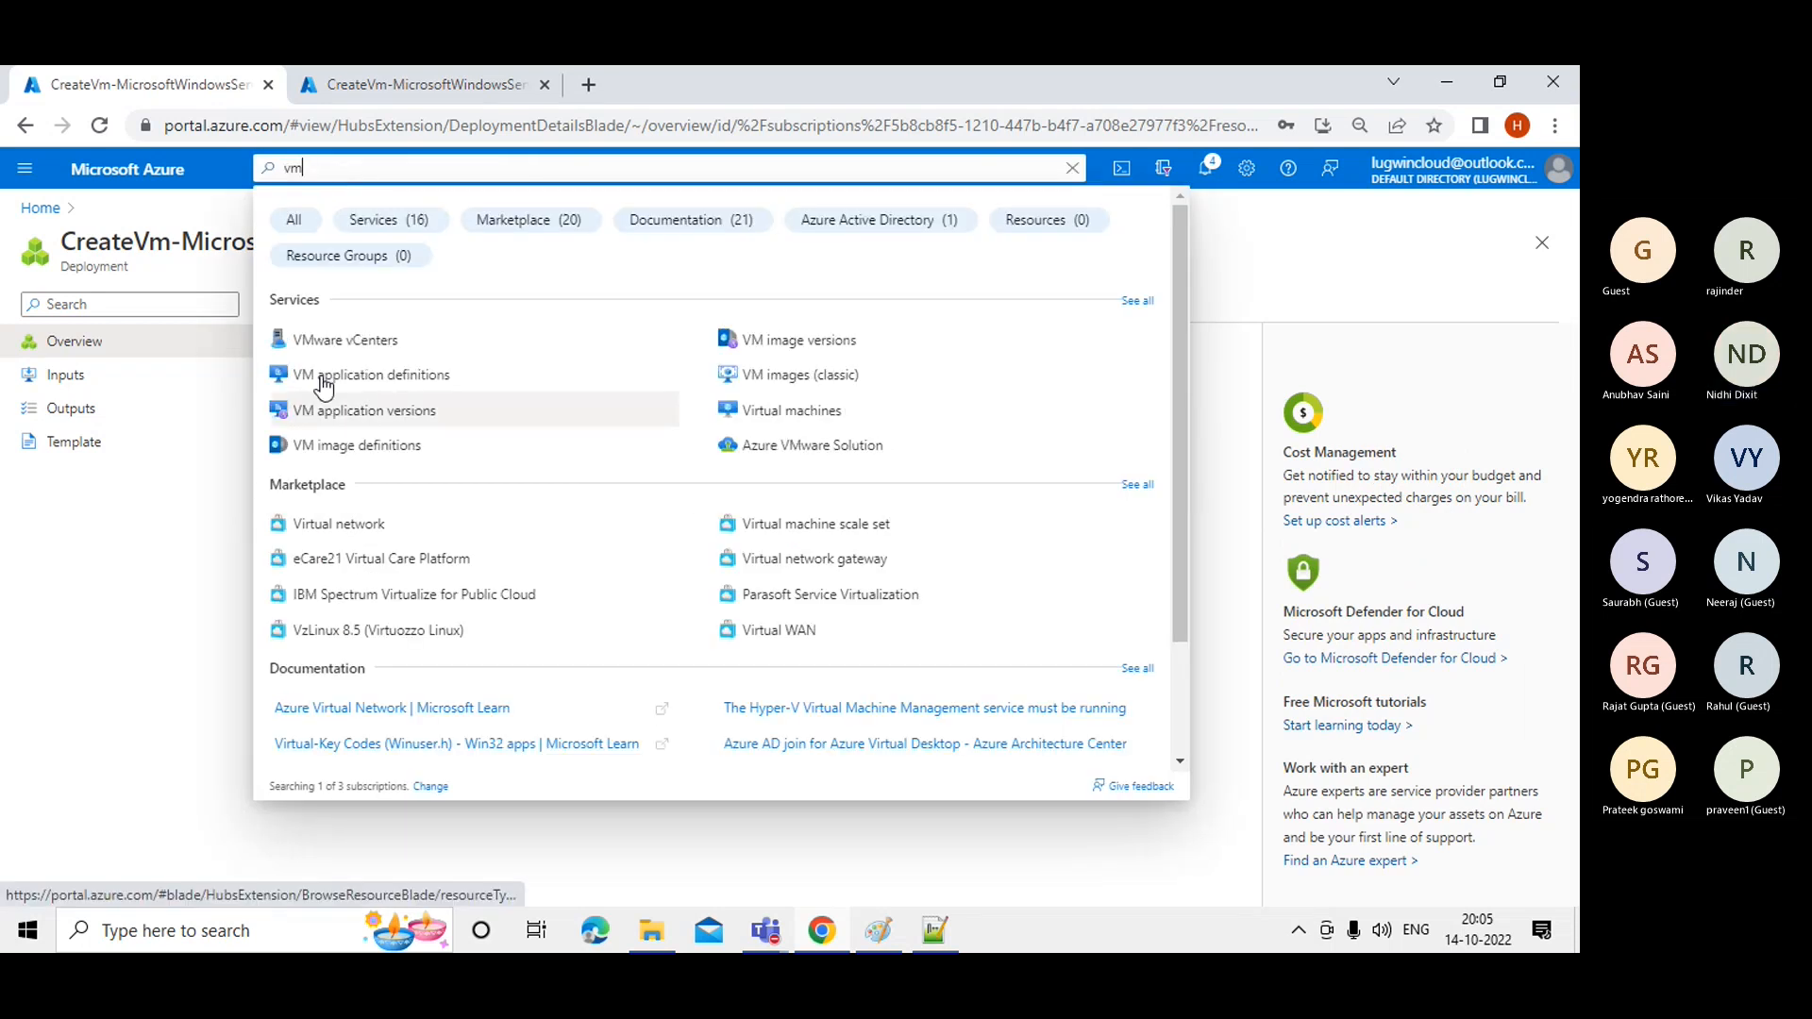
click(754, 412)
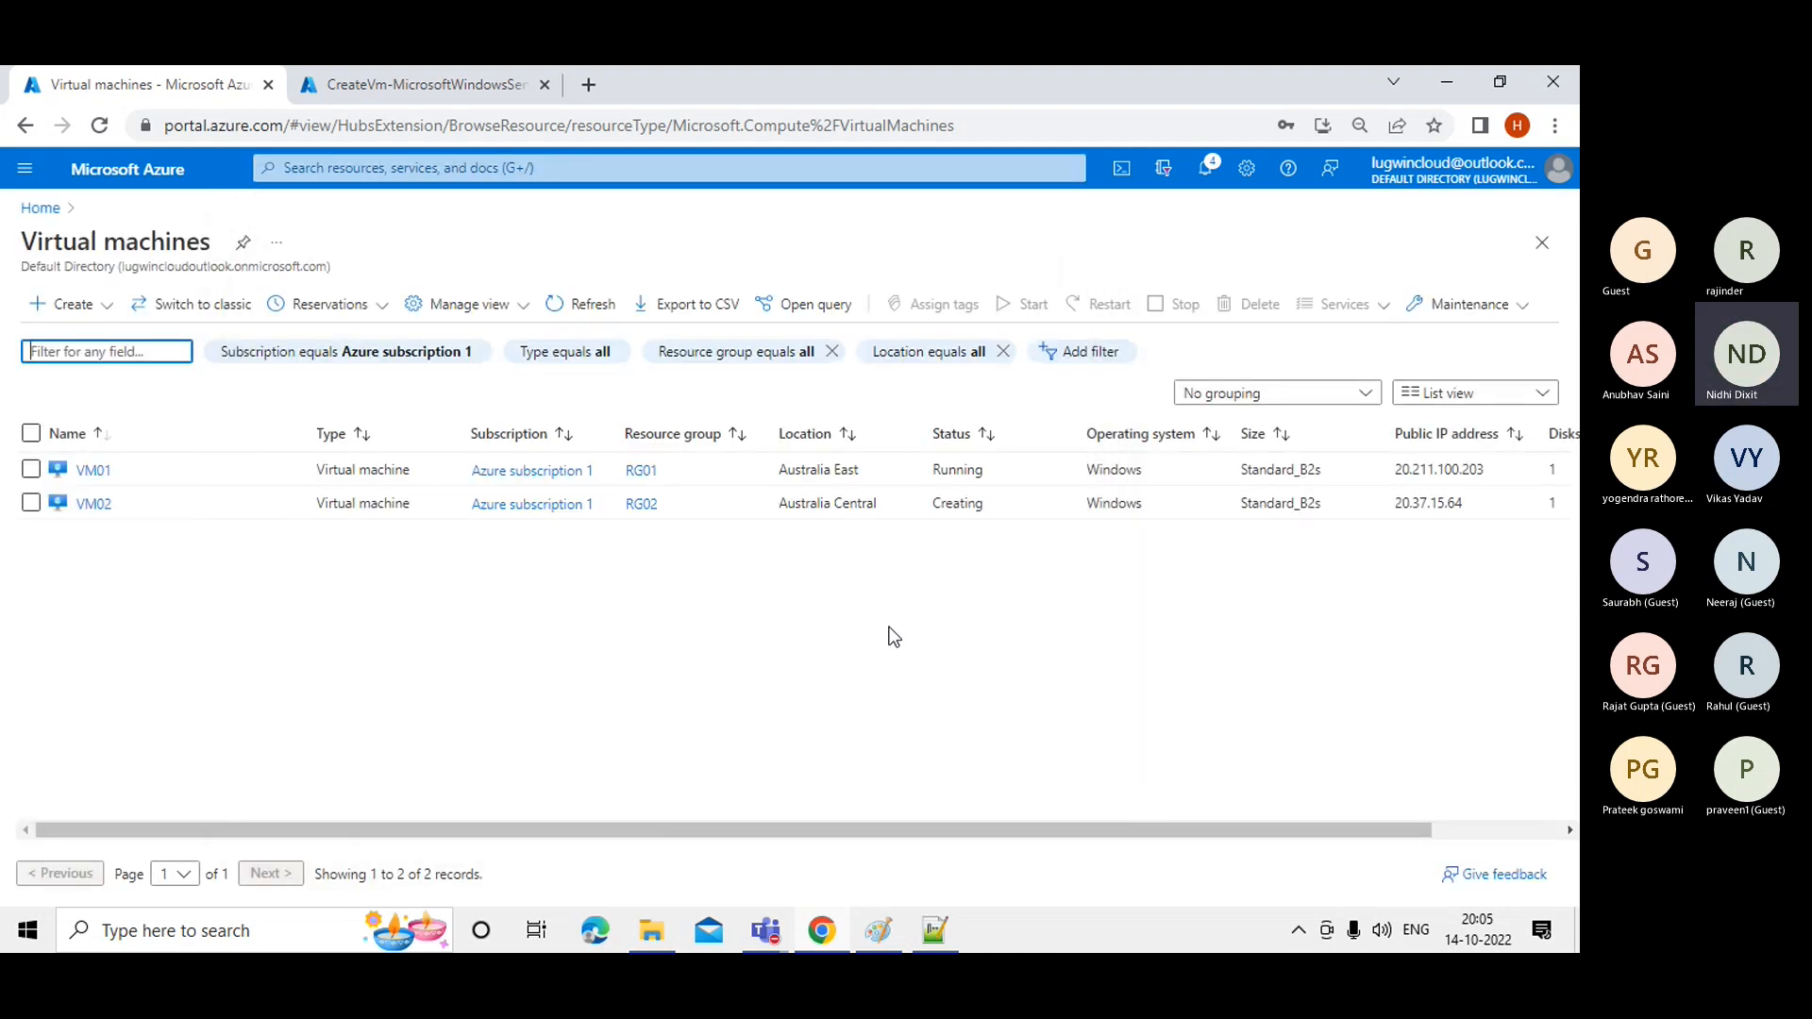
click(102, 479)
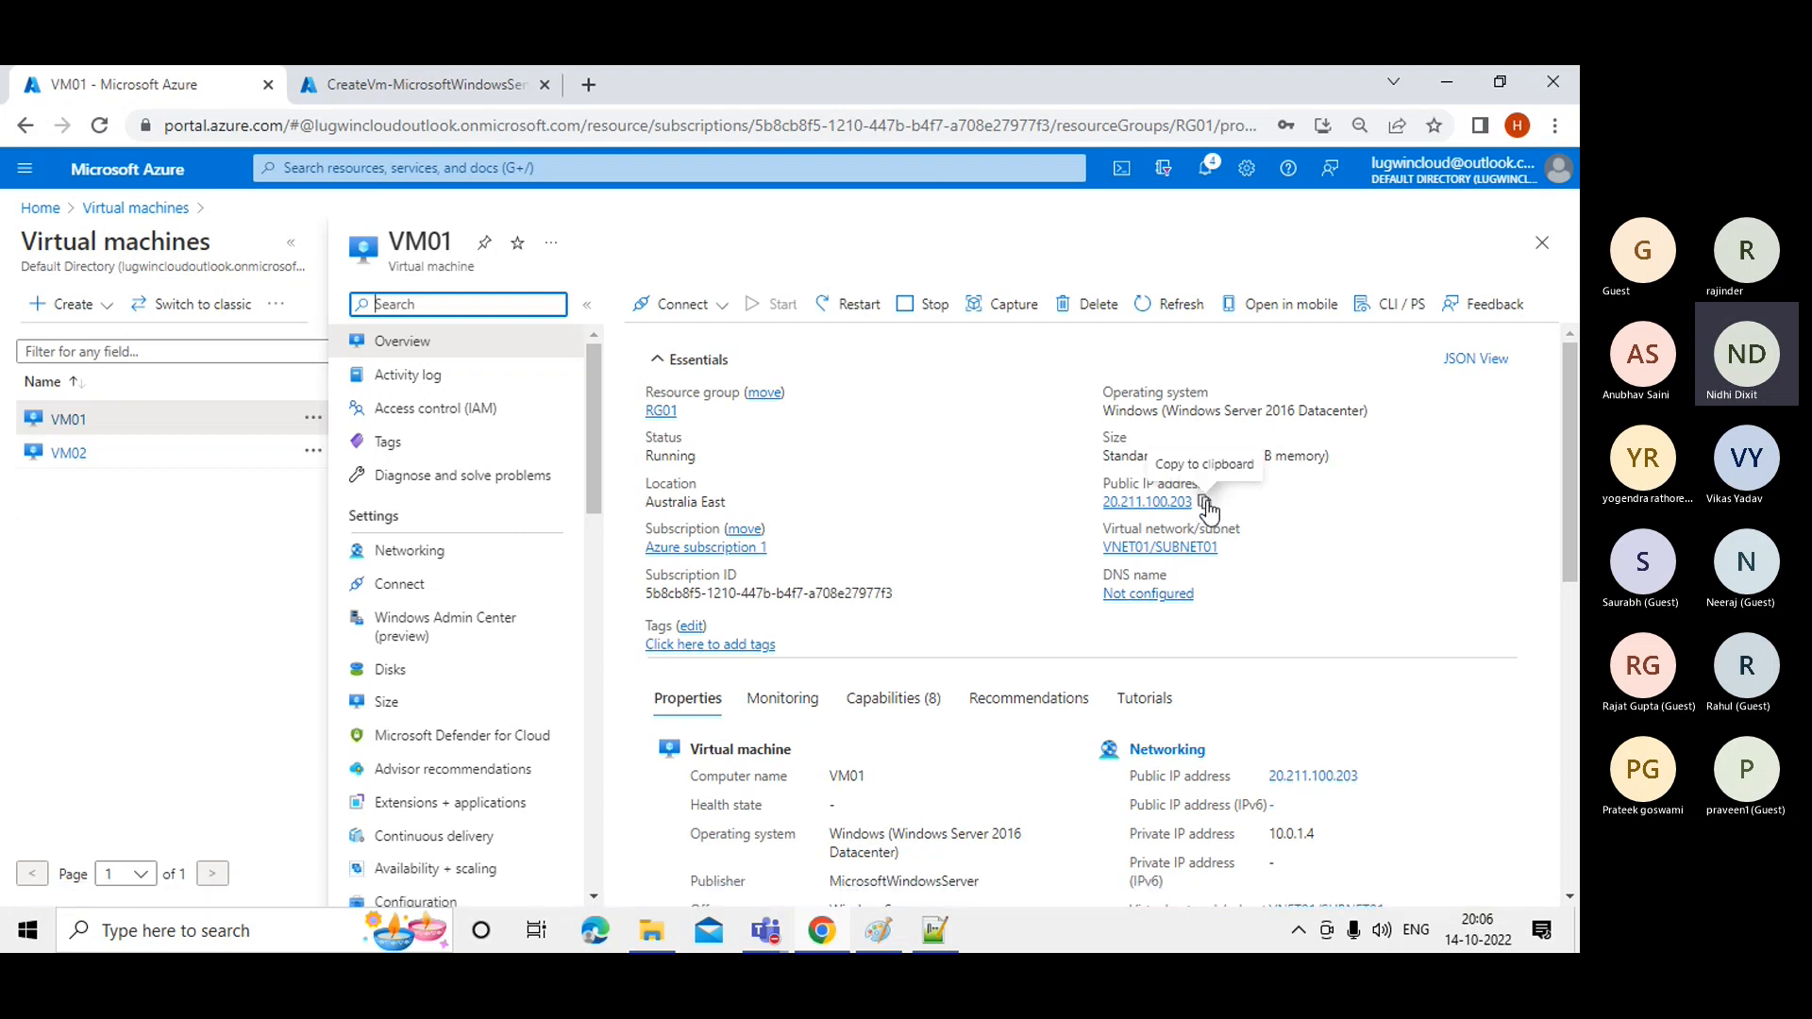
Copy VM01's public IP address and add it as the text label 20.211.100.203 above VM01 in the Paint diagram
click(1205, 503)
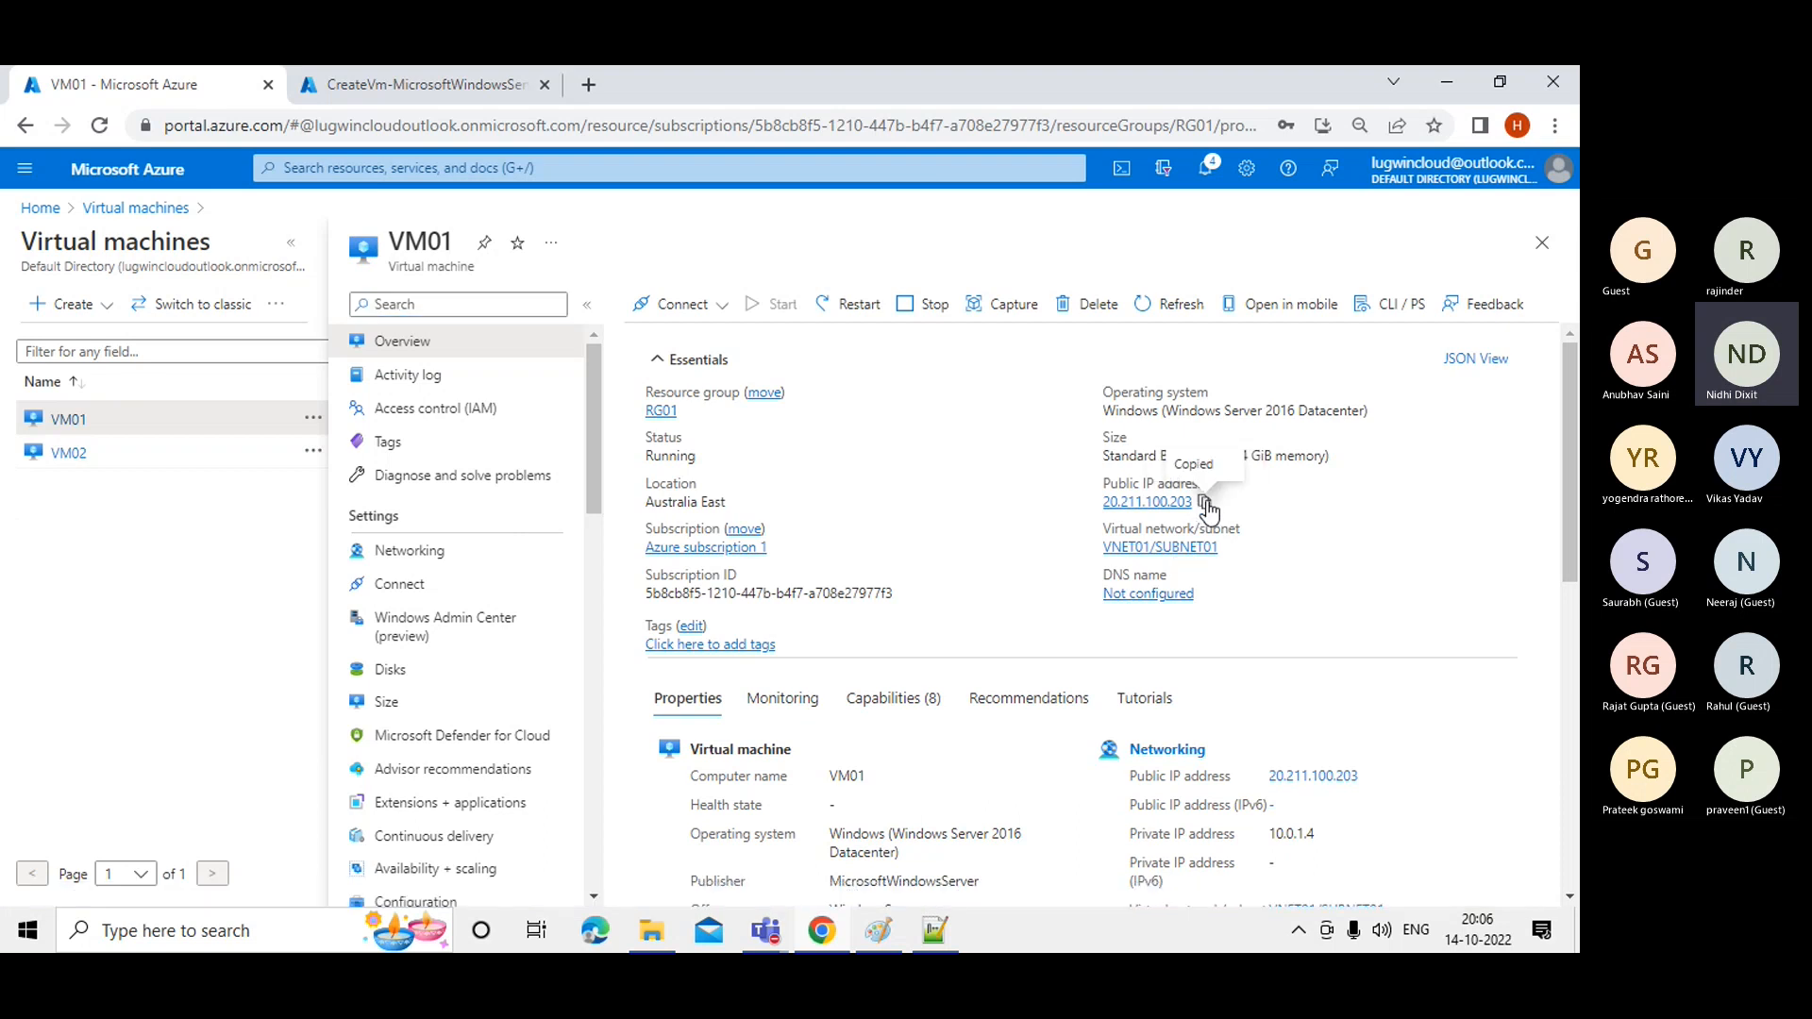
click(883, 933)
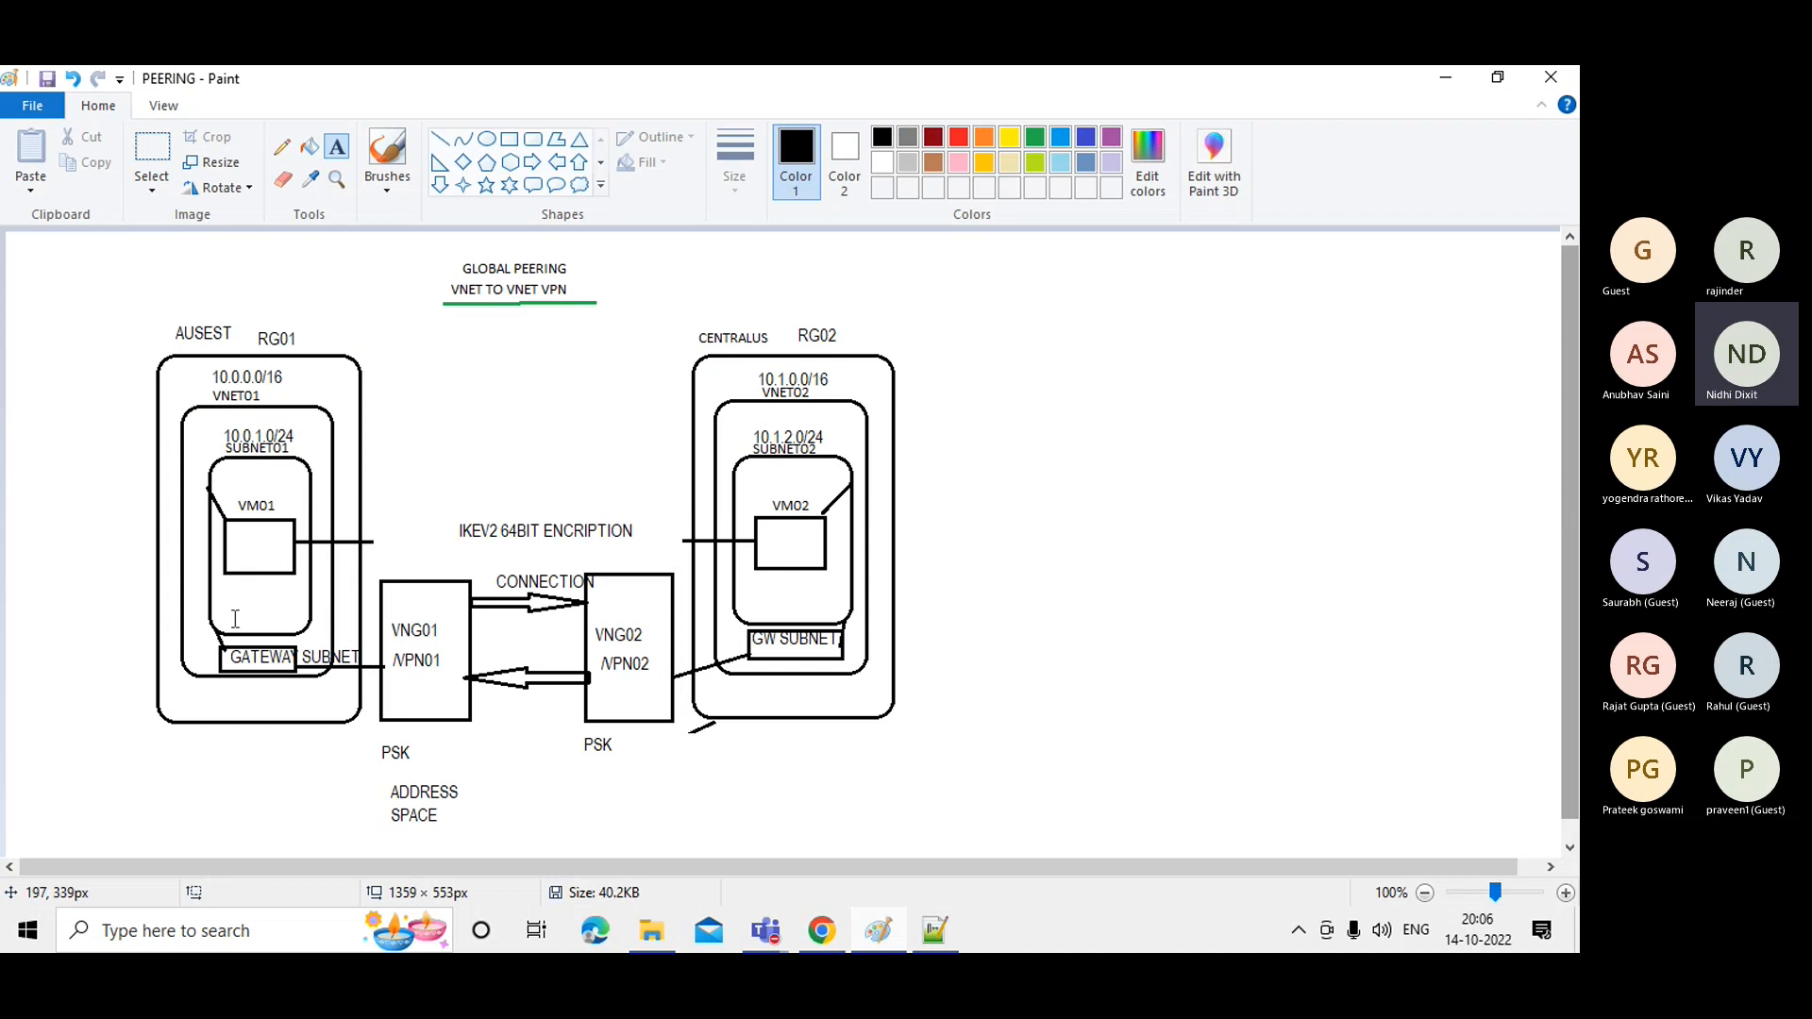
click(231, 478)
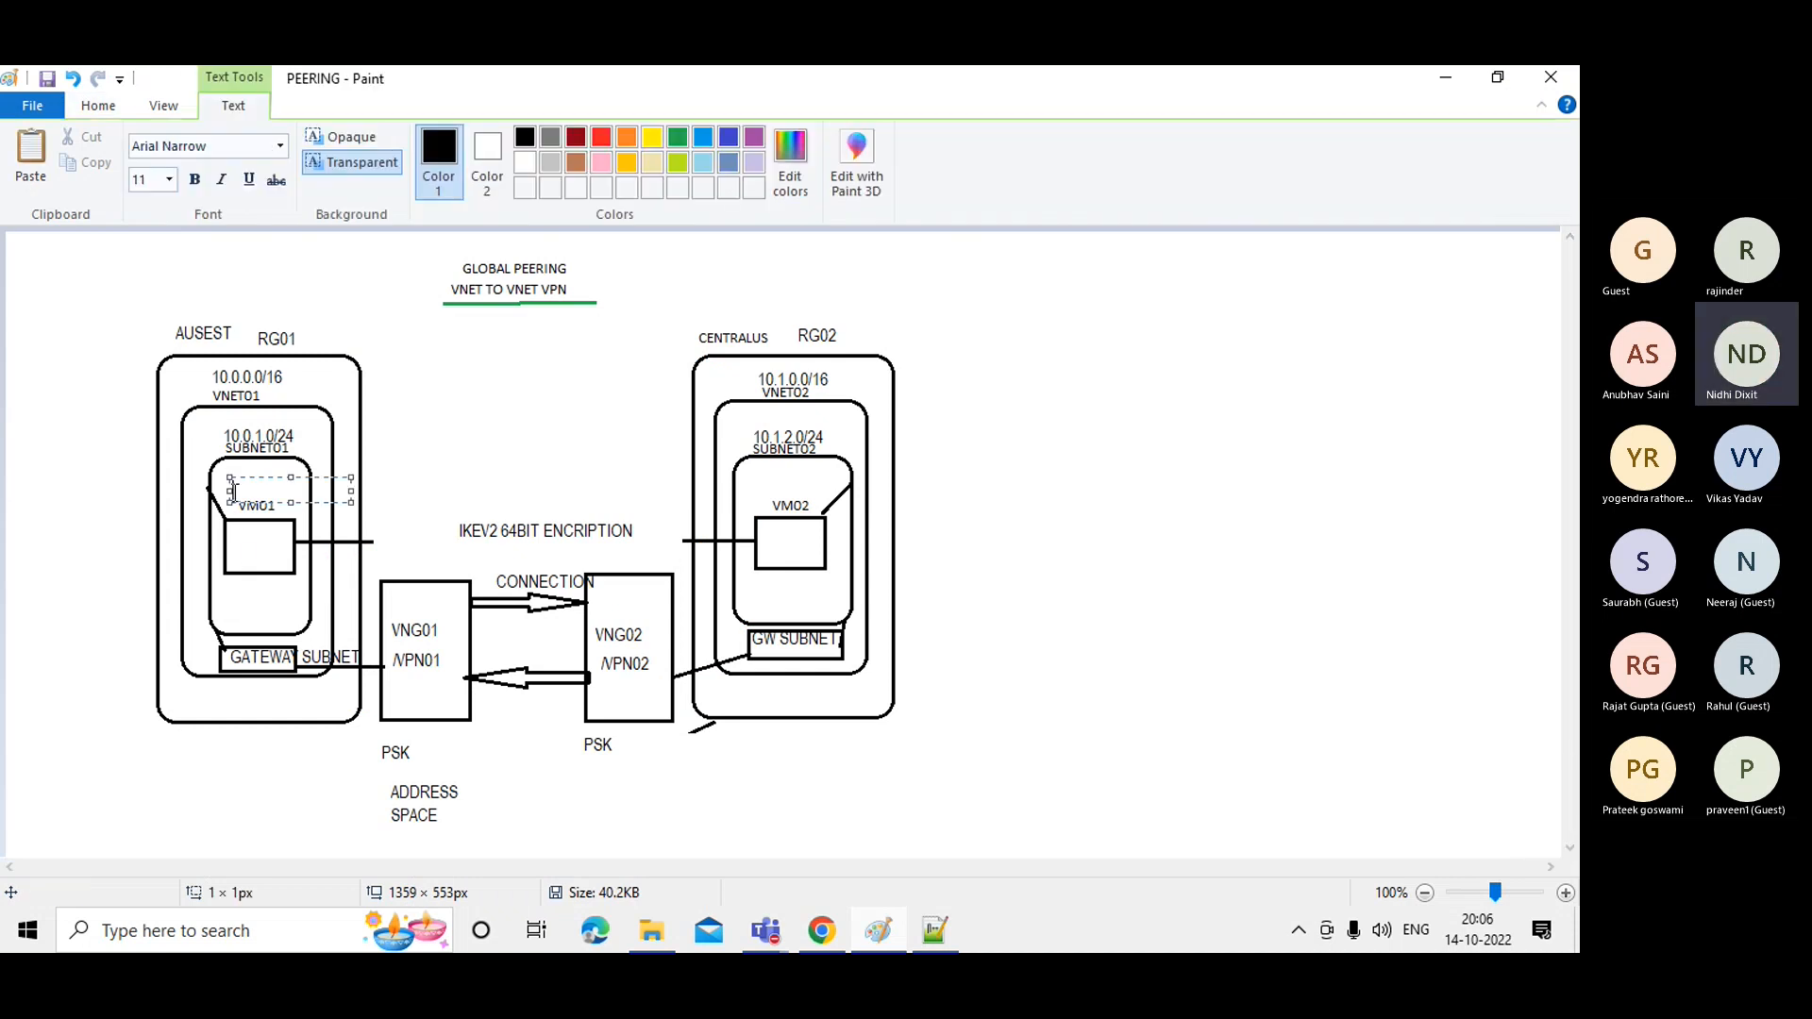
key(ctrl+v)
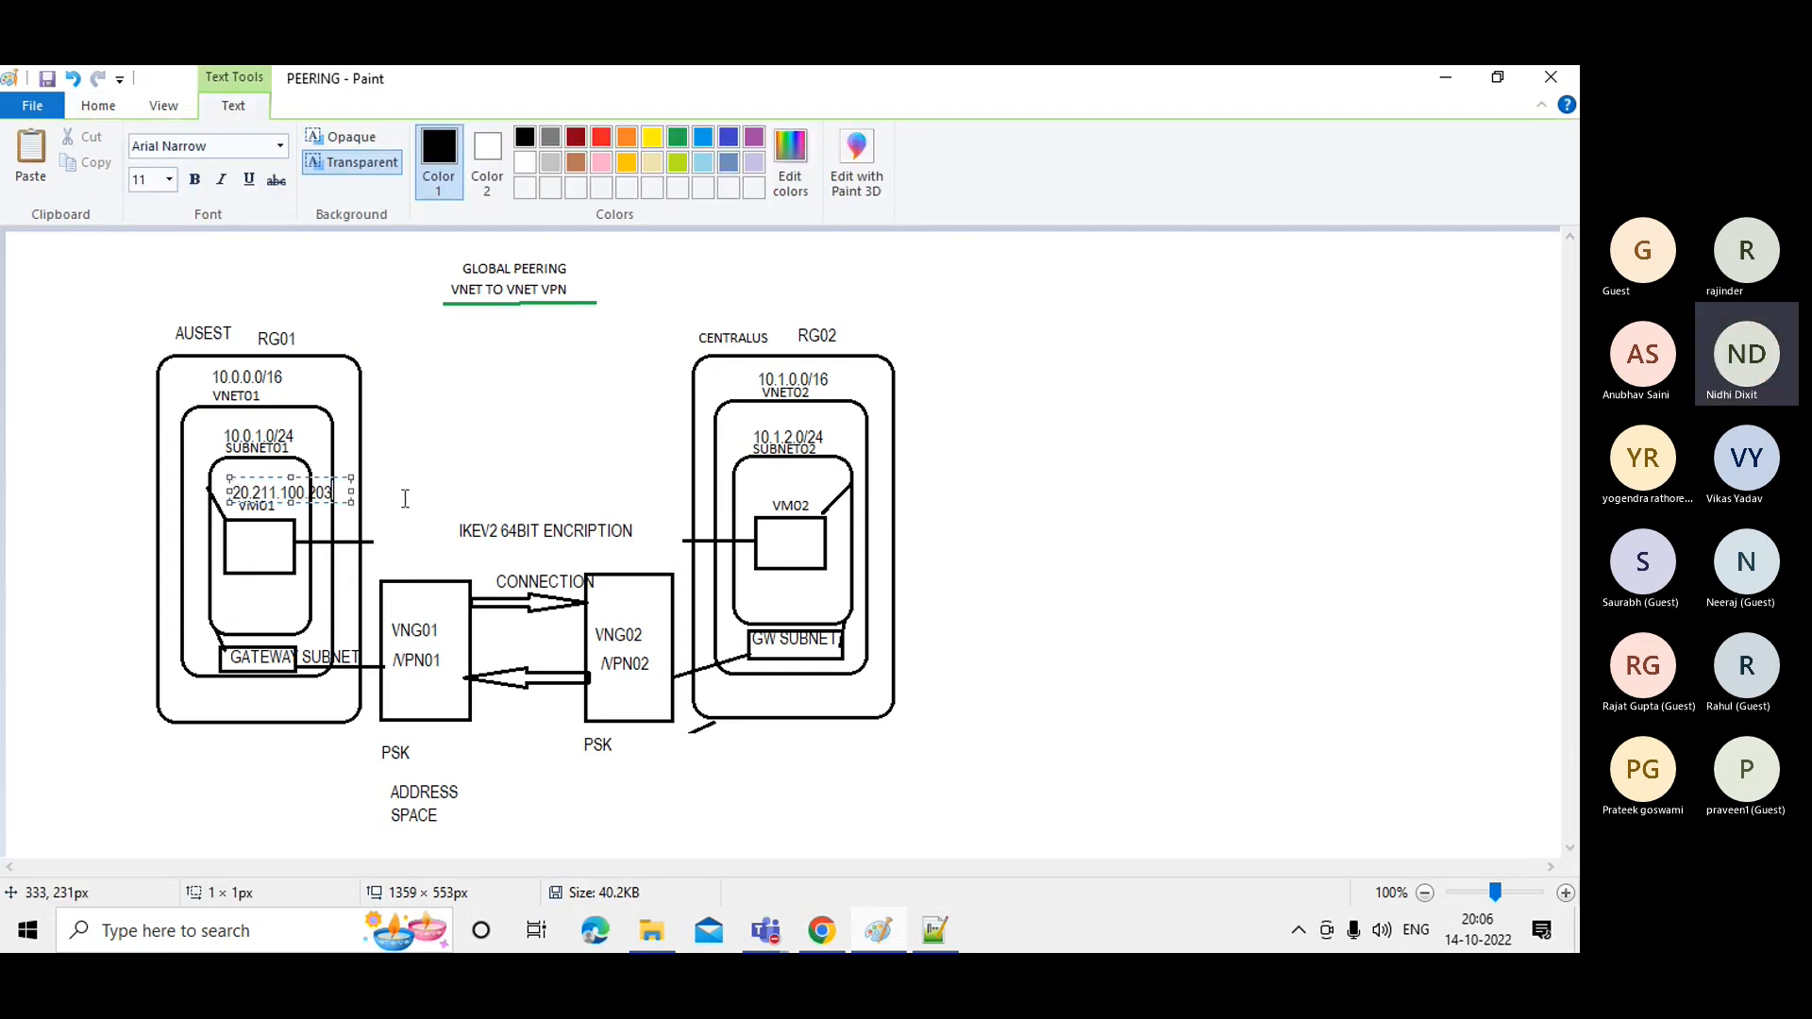
click(471, 495)
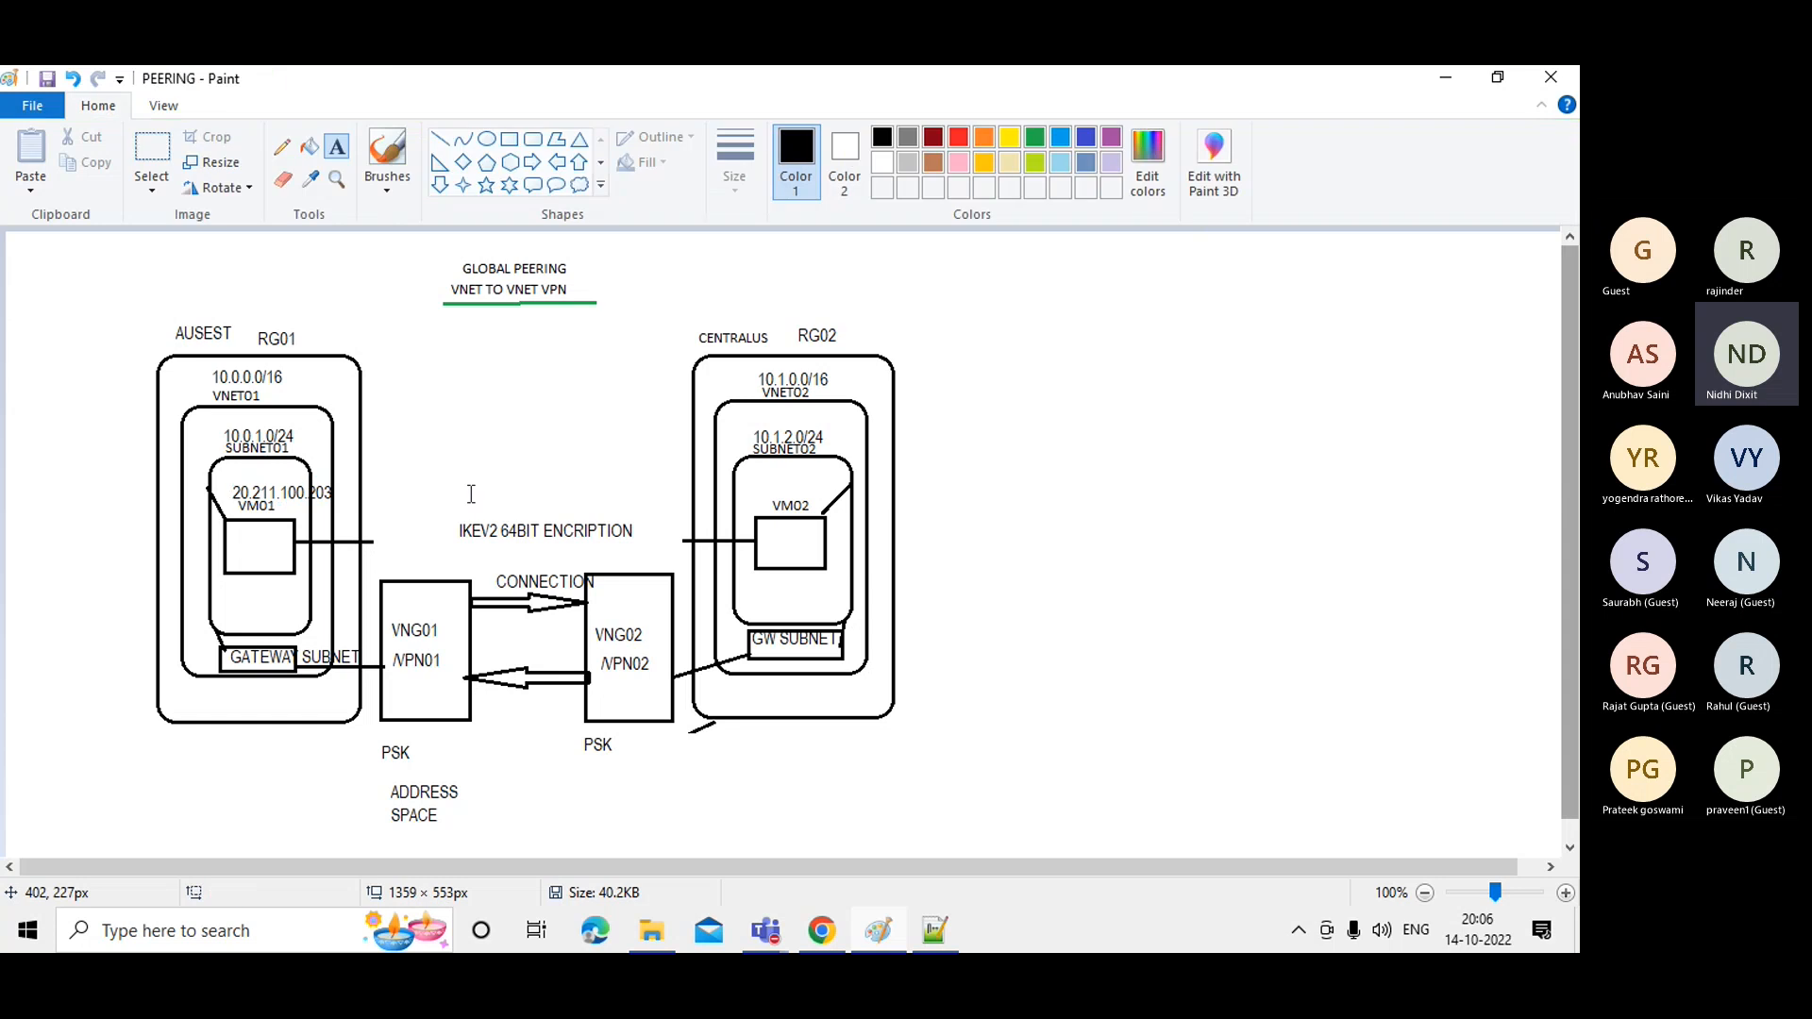
Copy VM01's private IP address from the Azure portal and add the label 10.0.1.4 below the VM01 box in Paint
key(alt+Tab)
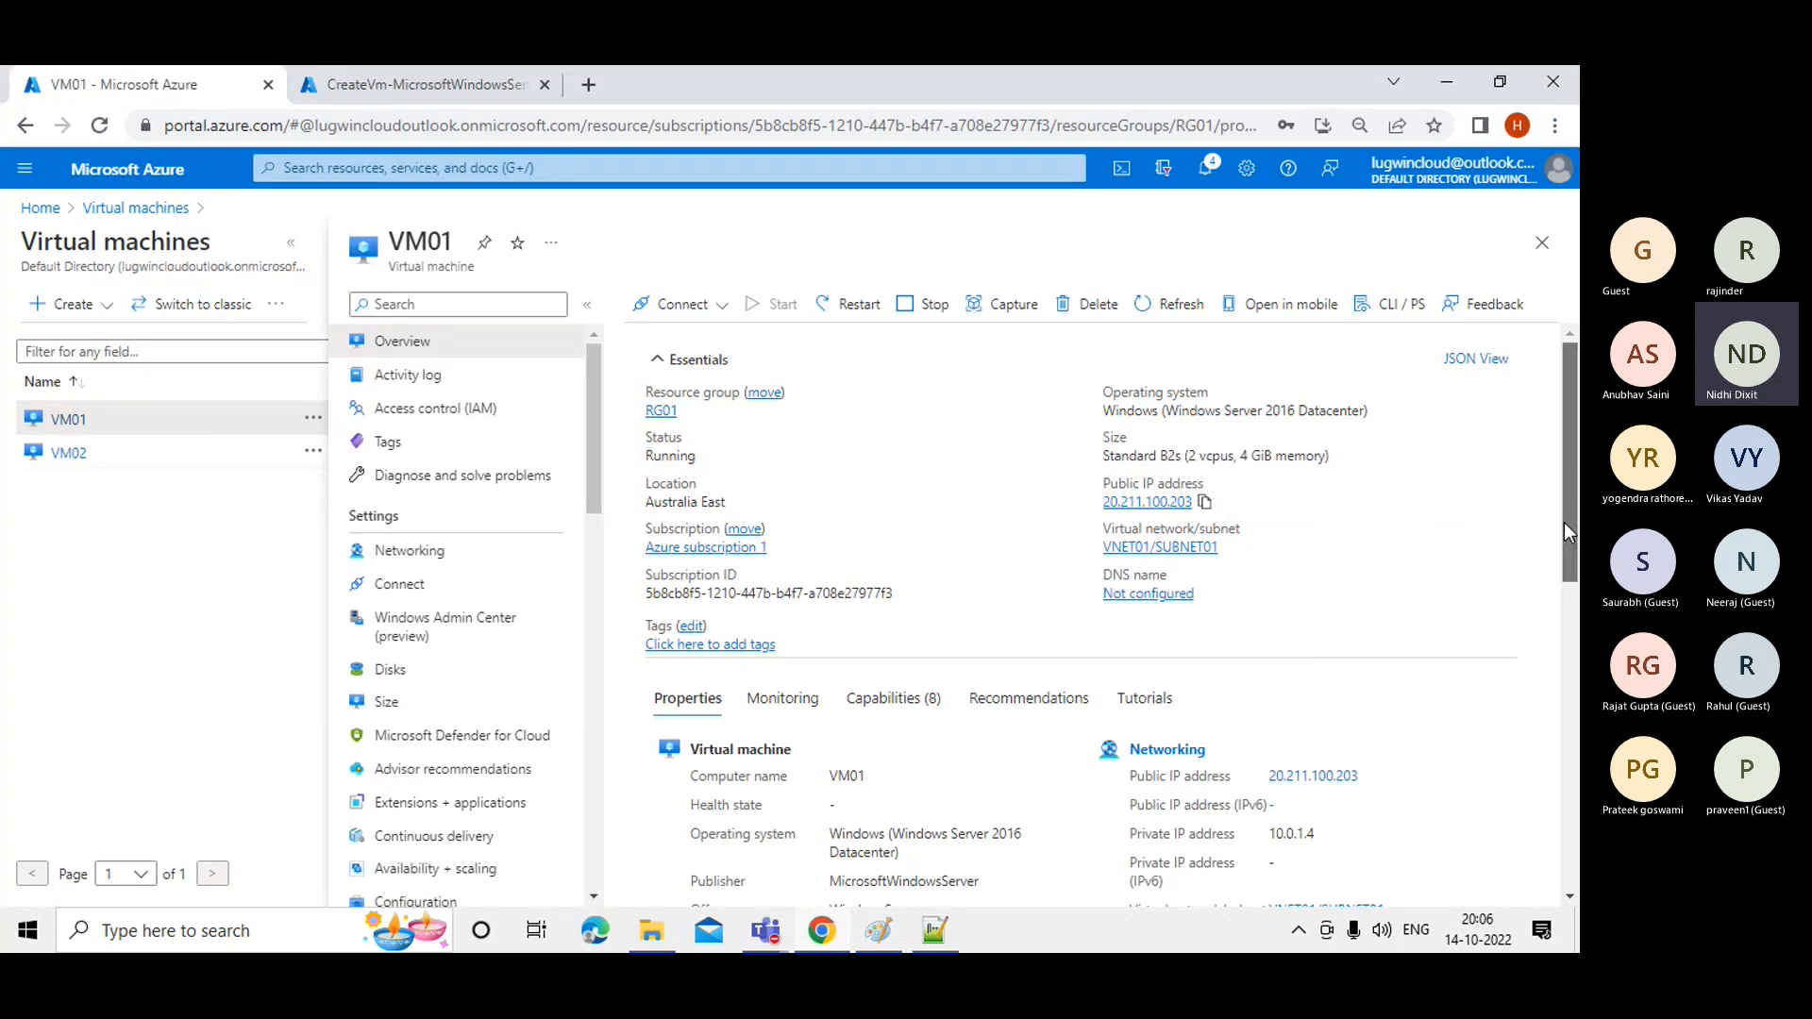
scroll(1565, 523, down, 1)
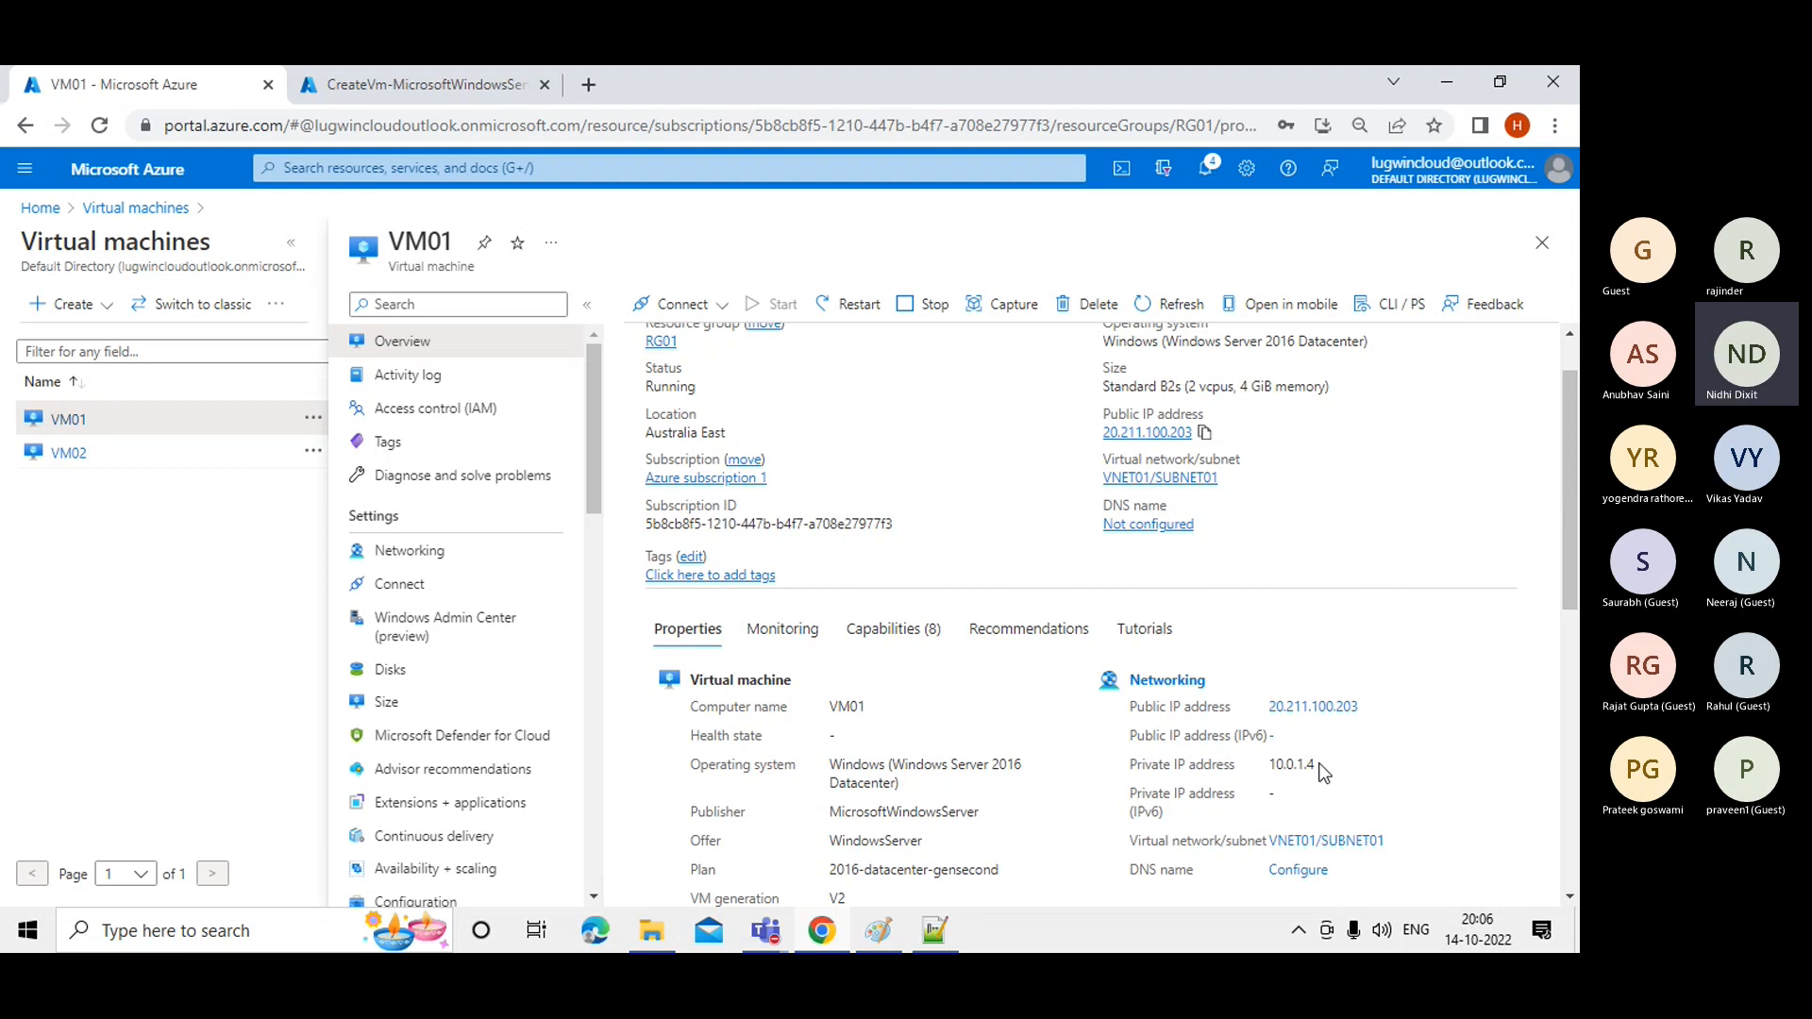
drag(1322, 762, 1268, 764)
key(alt+Tab)
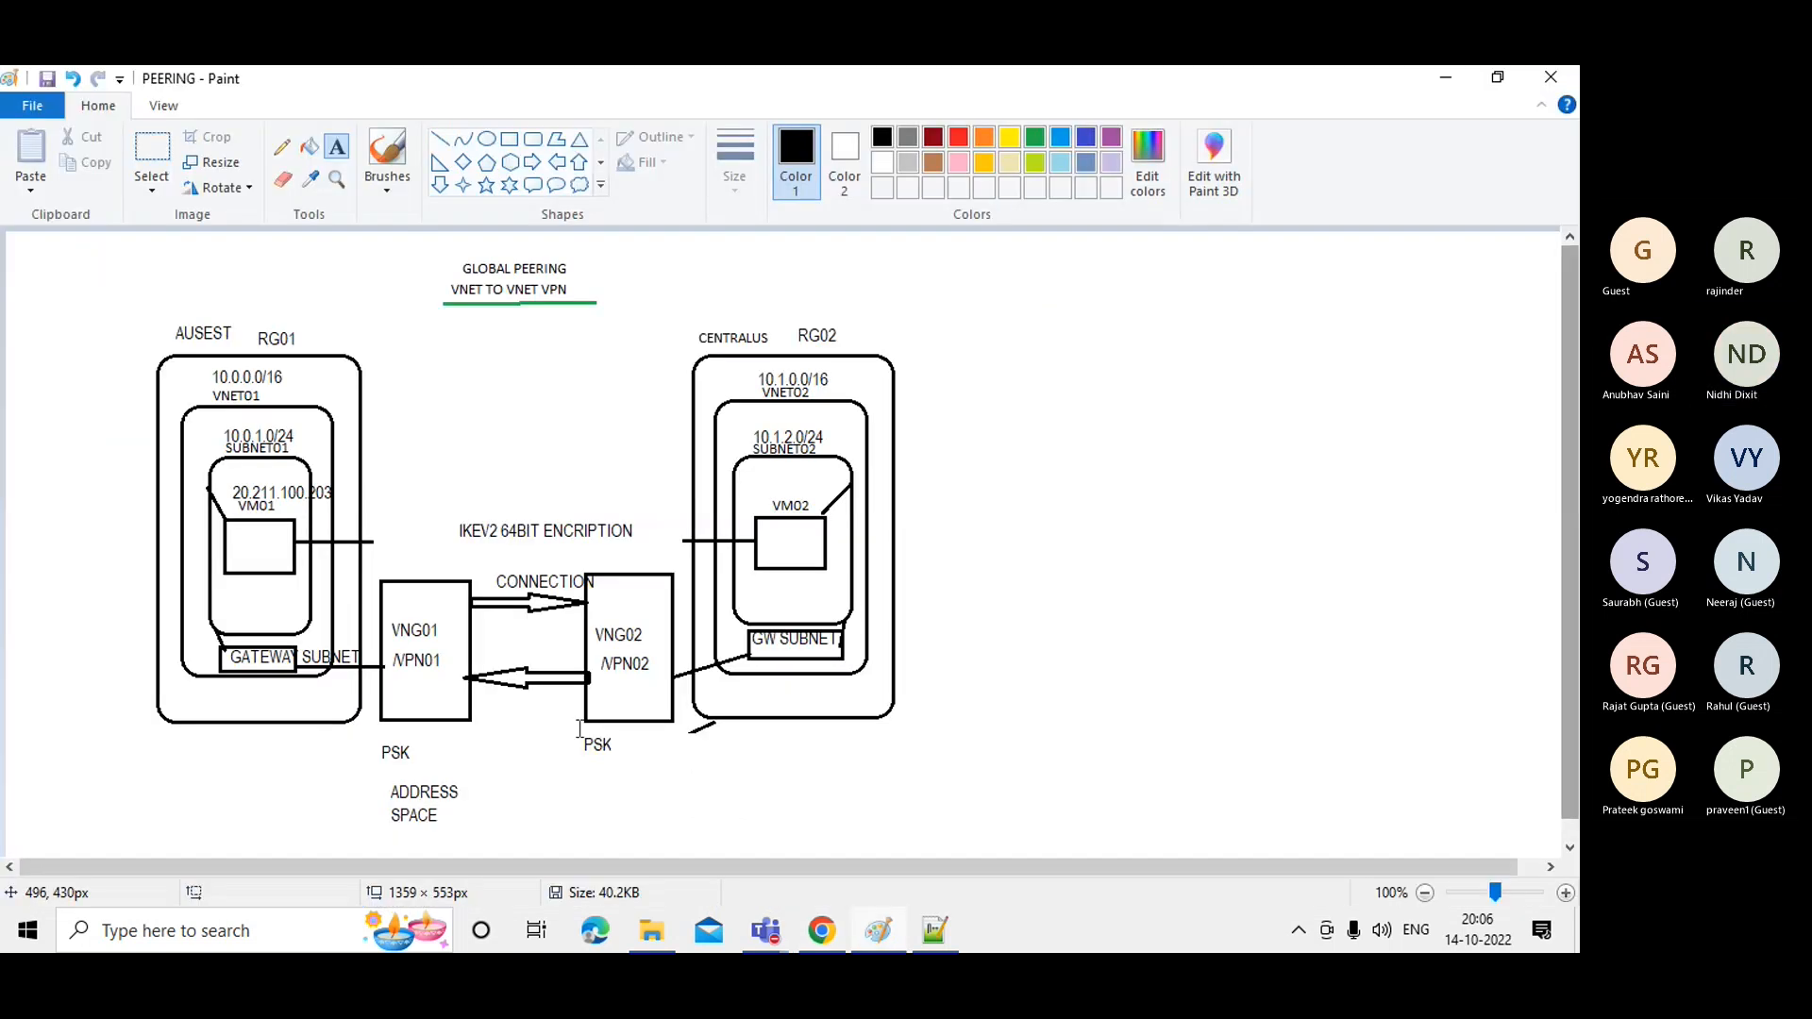
click(216, 579)
key(ctrl+v)
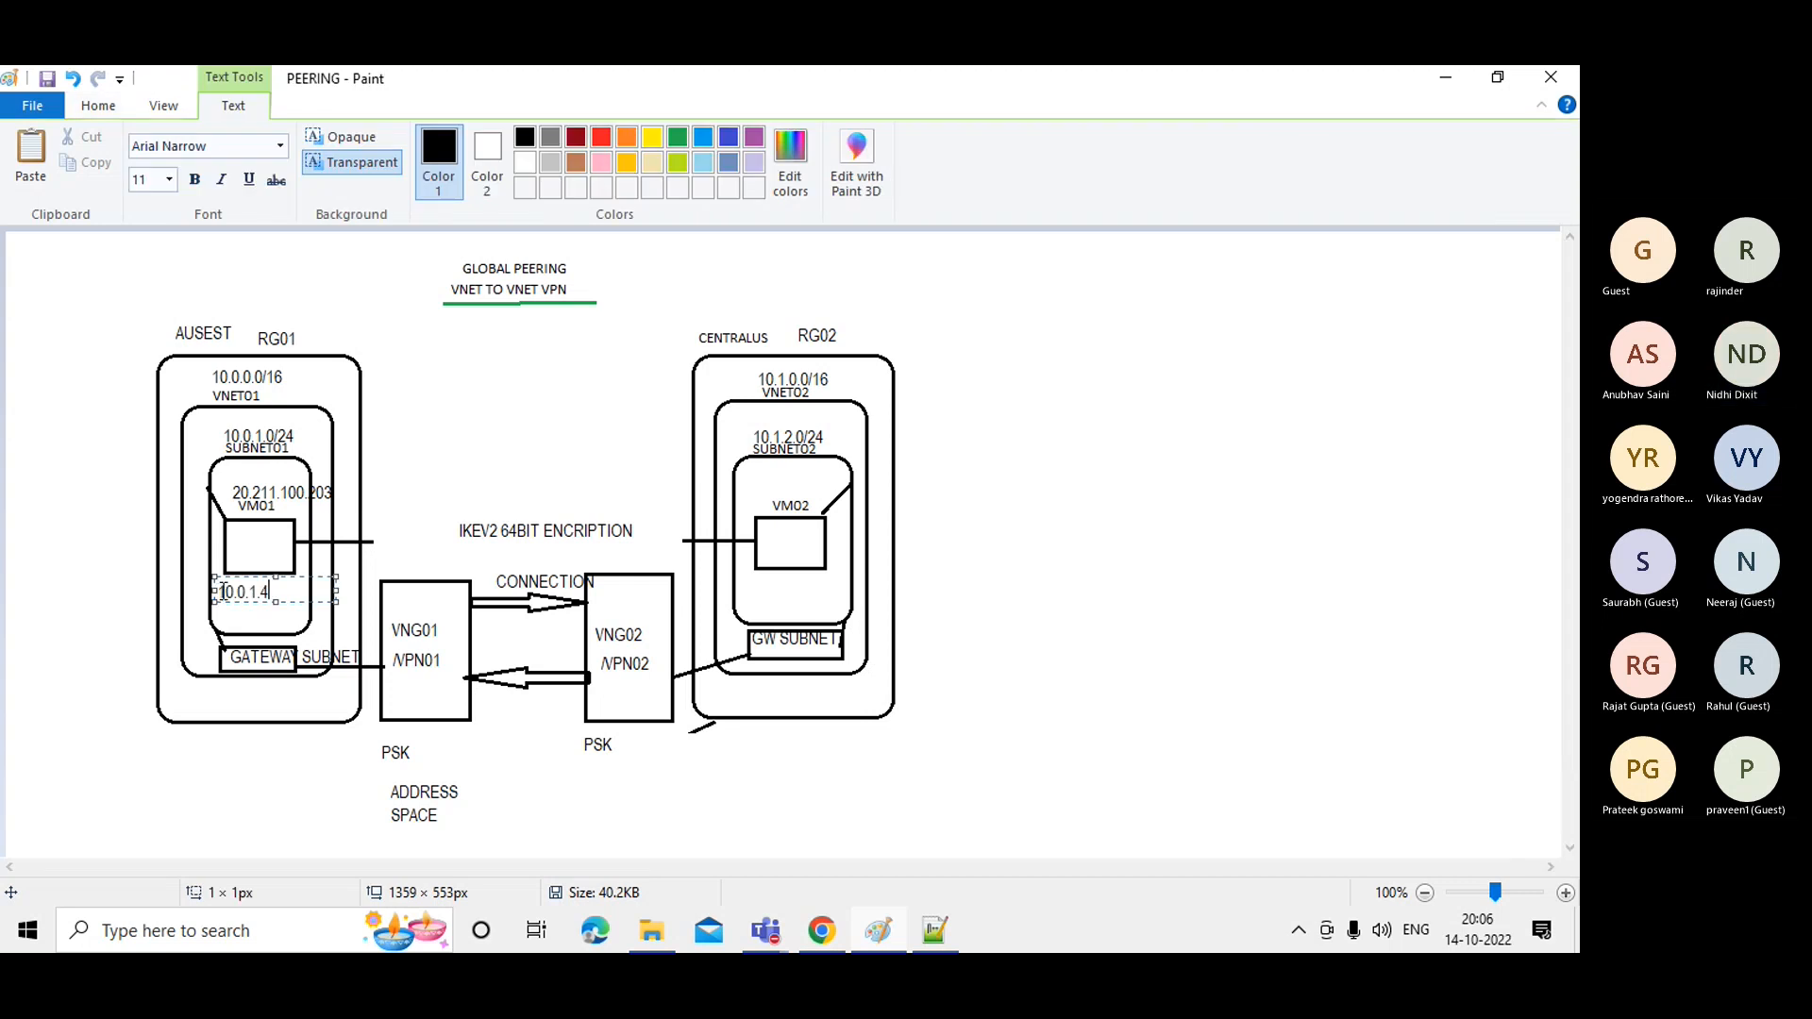
click(578, 472)
Copy VM02's public IP address from the Azure portal and add the label 20.37.15.64 above VM02 in the Paint diagram
key(alt+Tab)
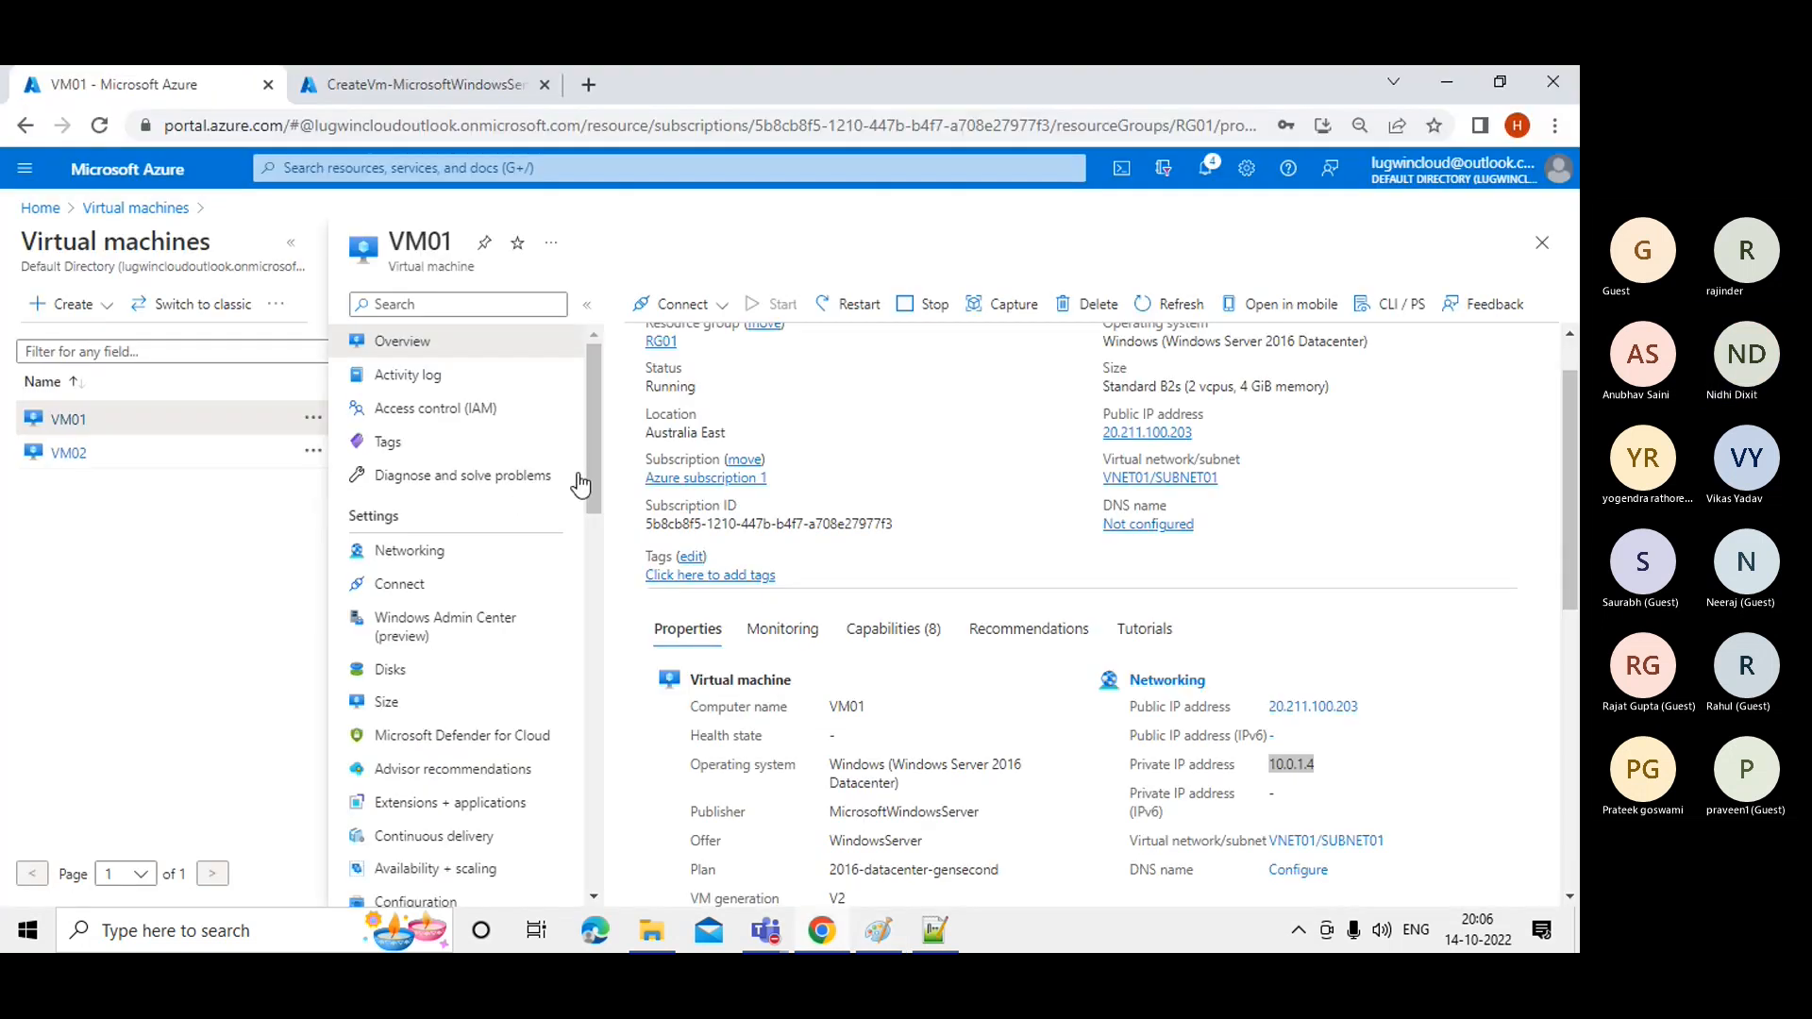
click(70, 454)
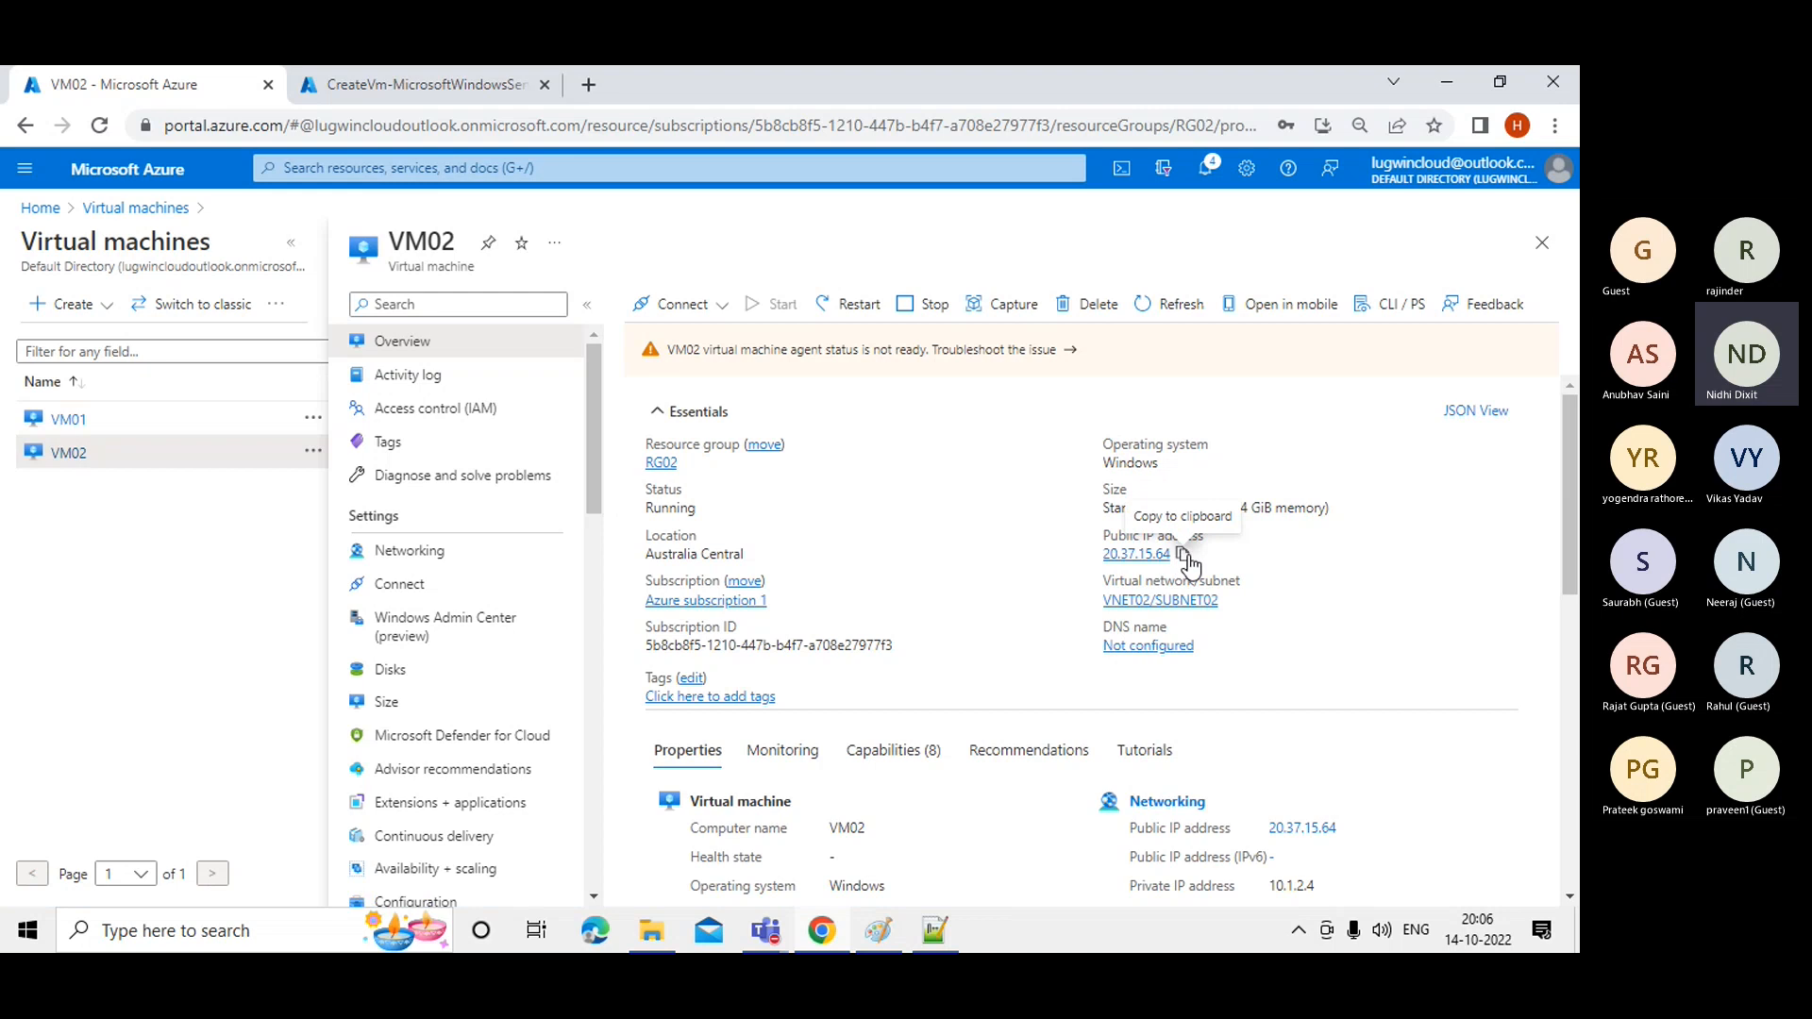
click(1184, 556)
key(alt+Tab)
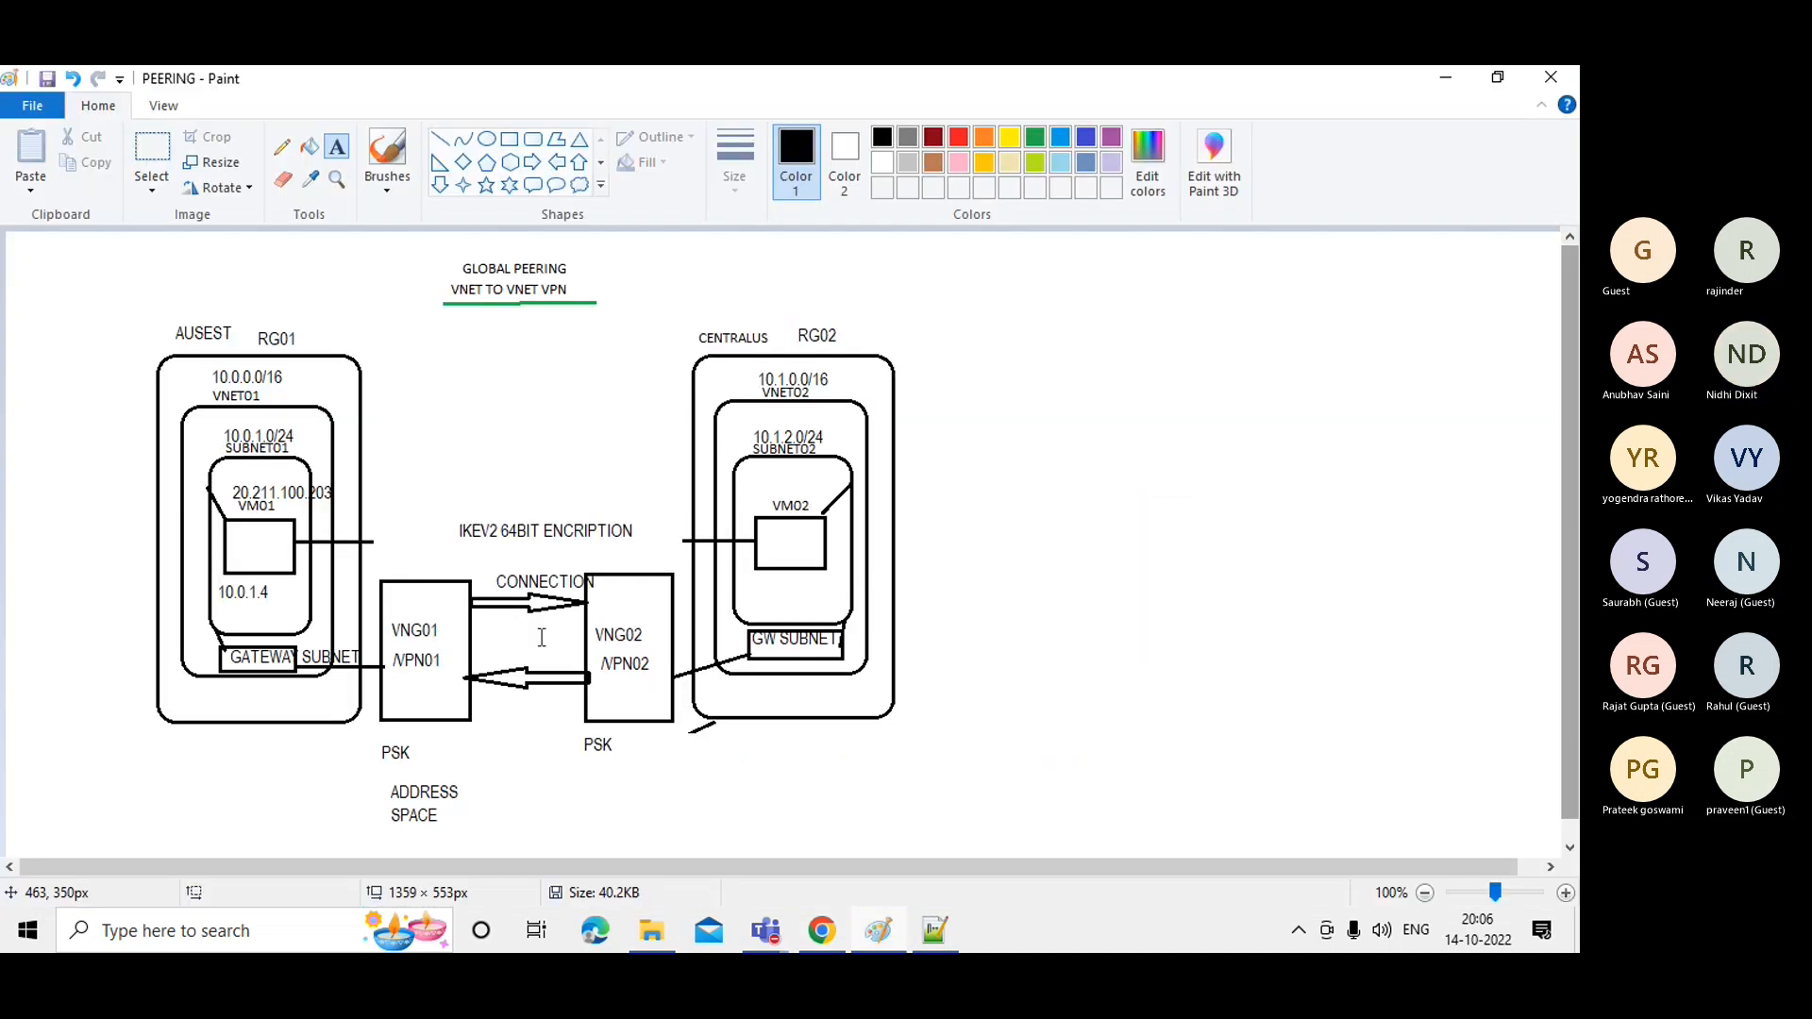
click(767, 478)
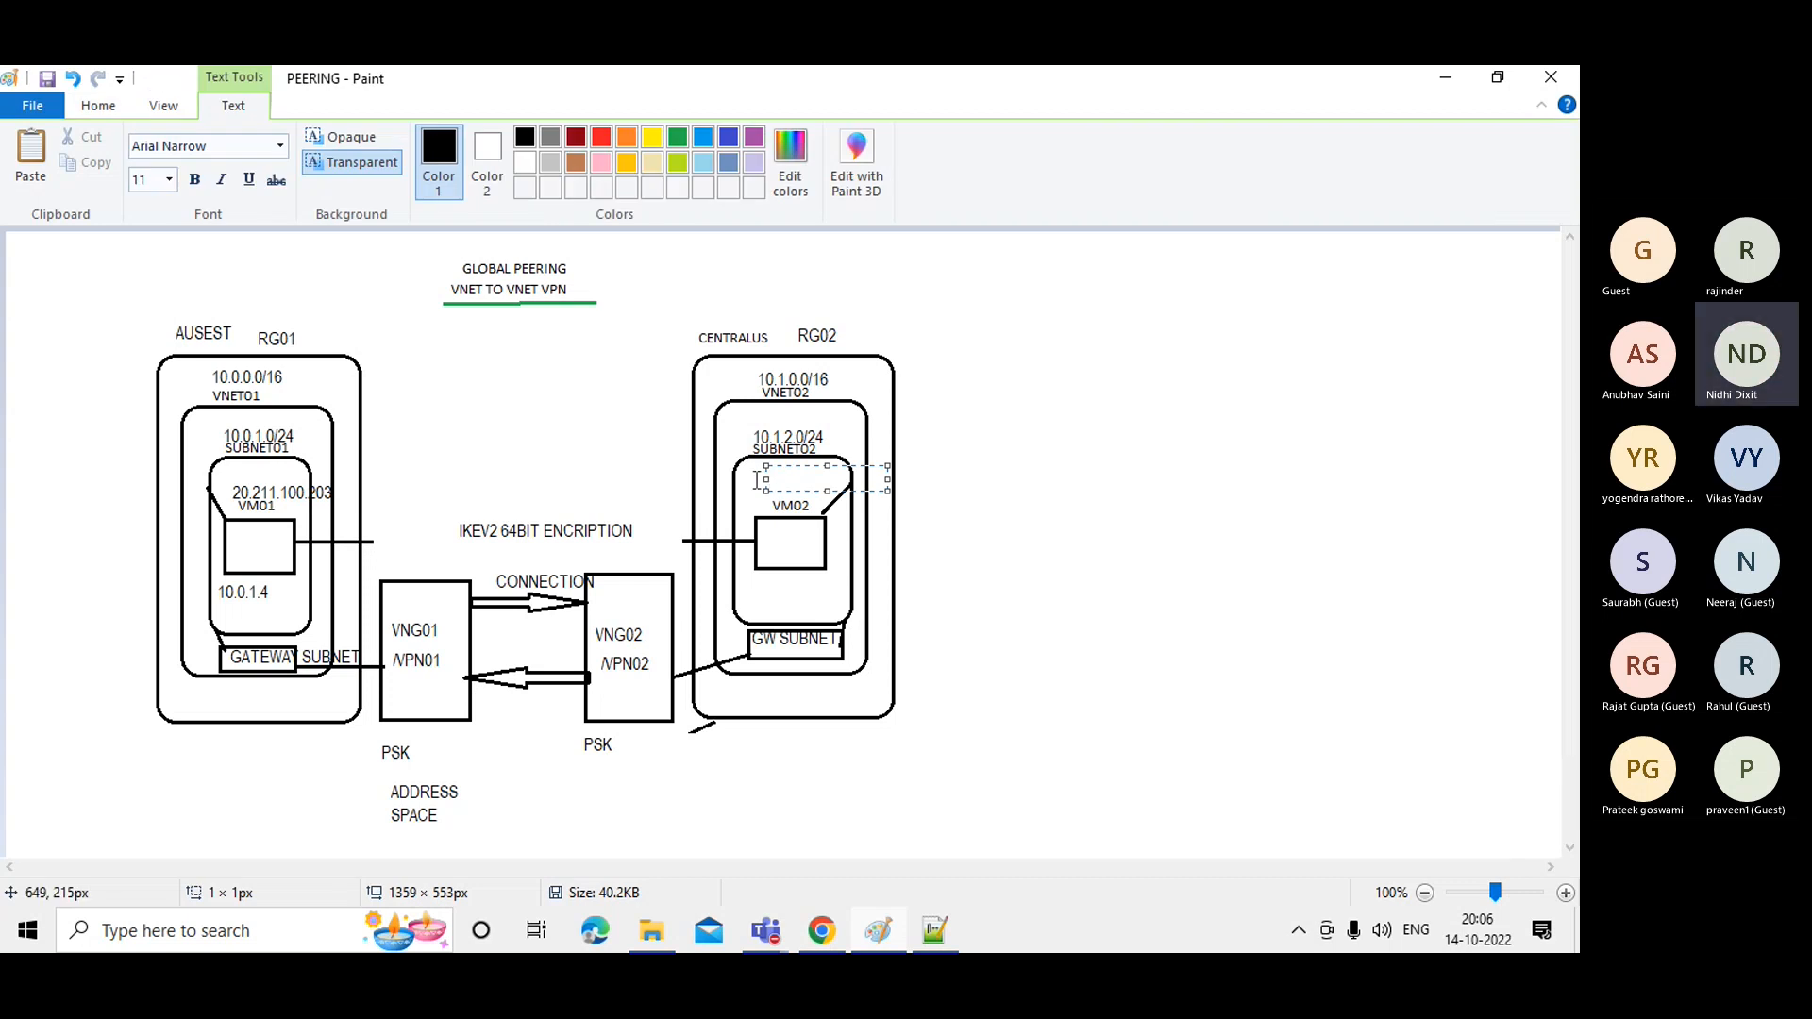
click(757, 479)
click(757, 481)
key(ctrl+v)
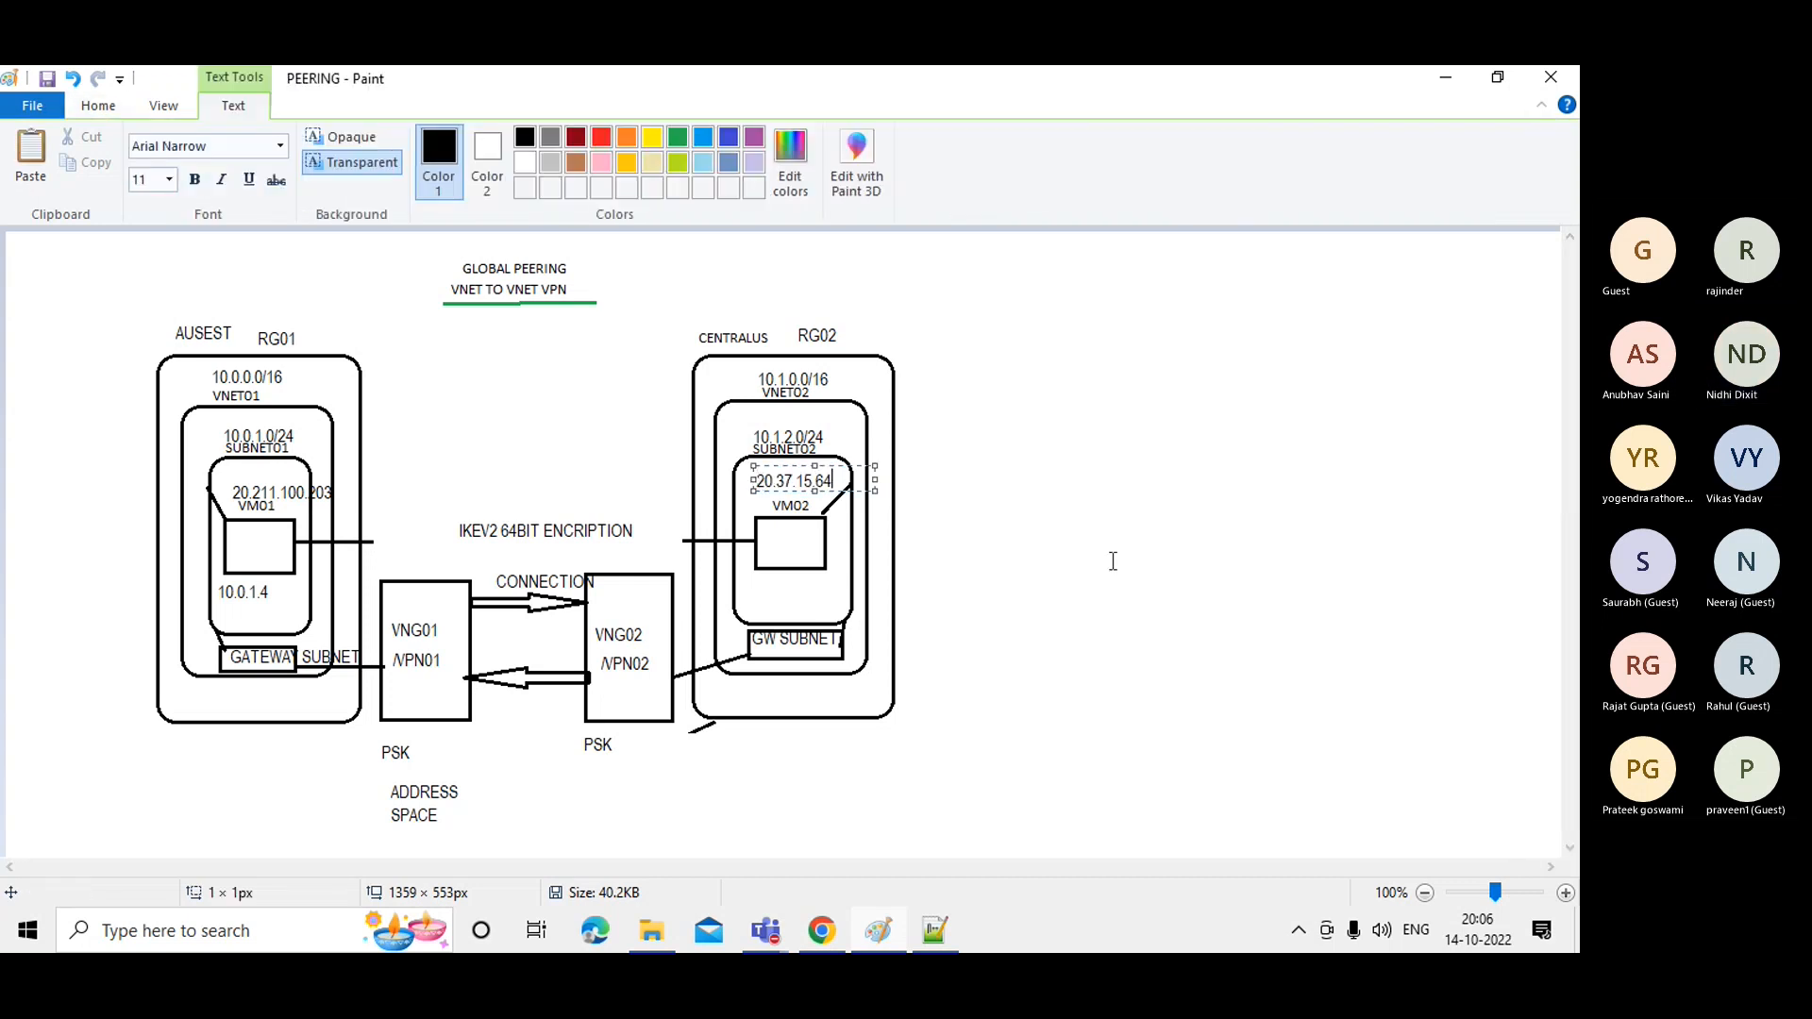
click(1113, 563)
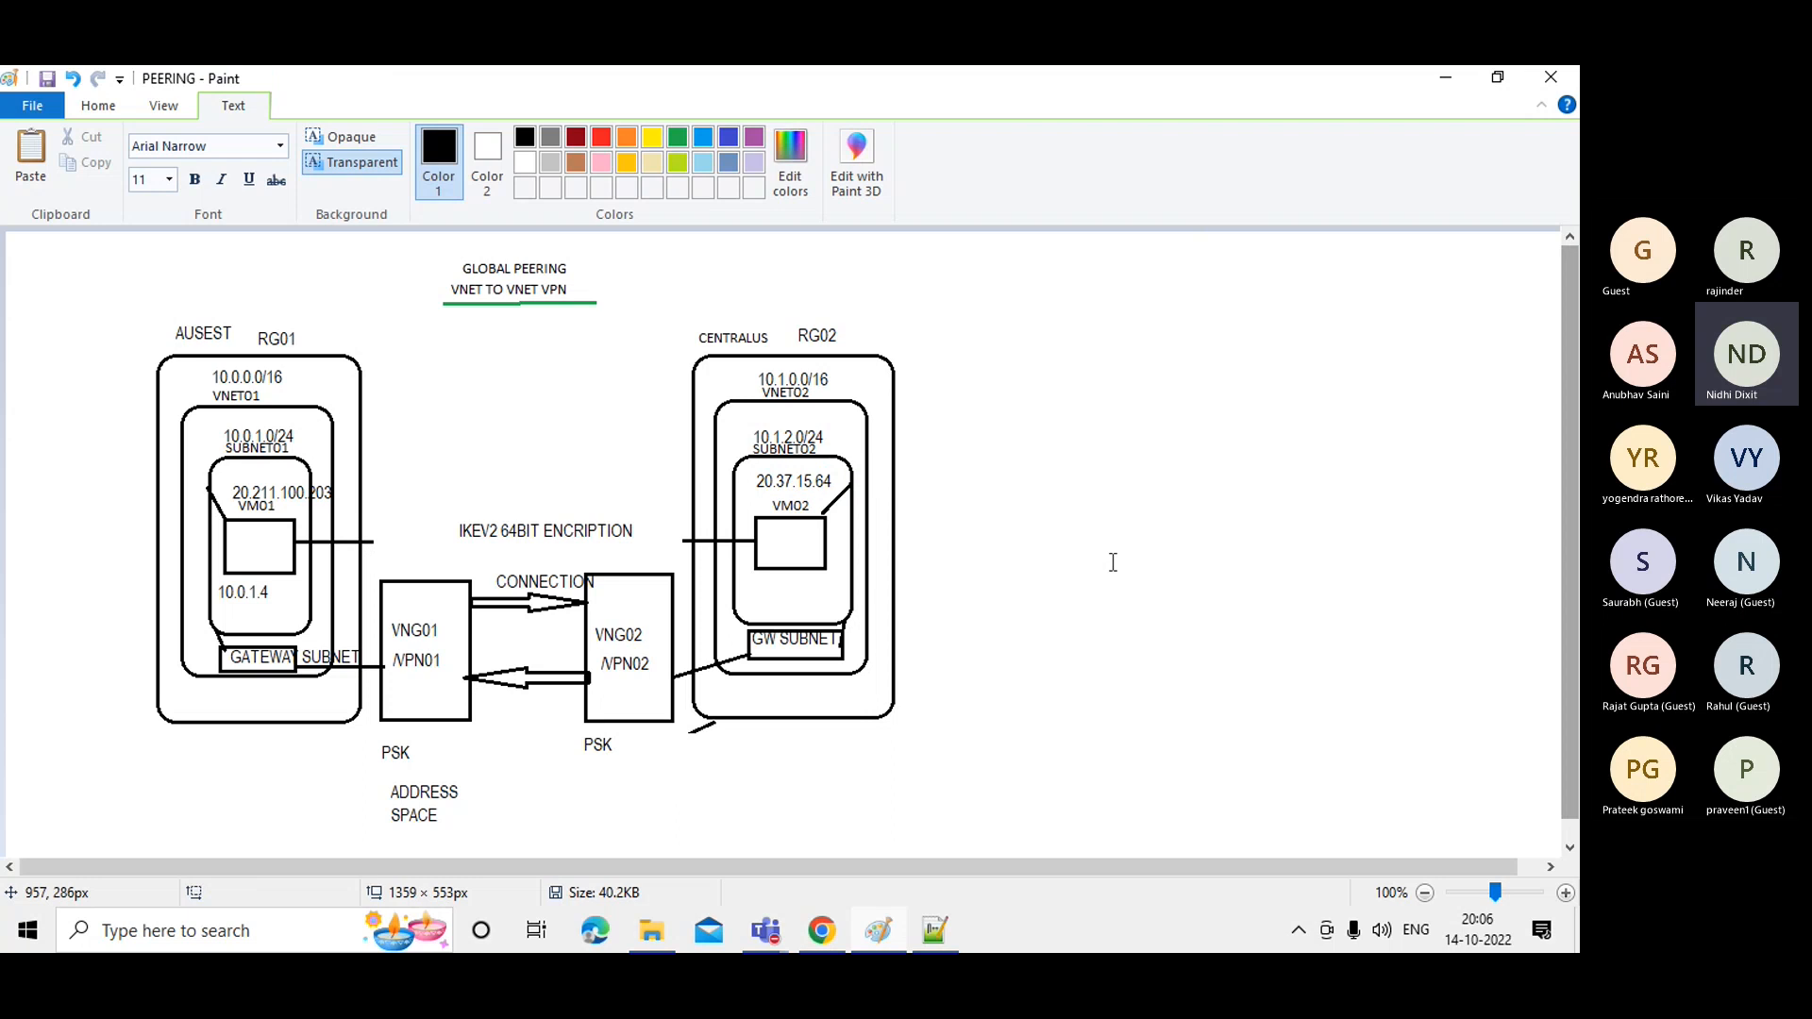
Copy VM02's private IP address from the Azure portal and add the label 10.1.2.4 below the VM02 box in Paint
key(alt+Tab)
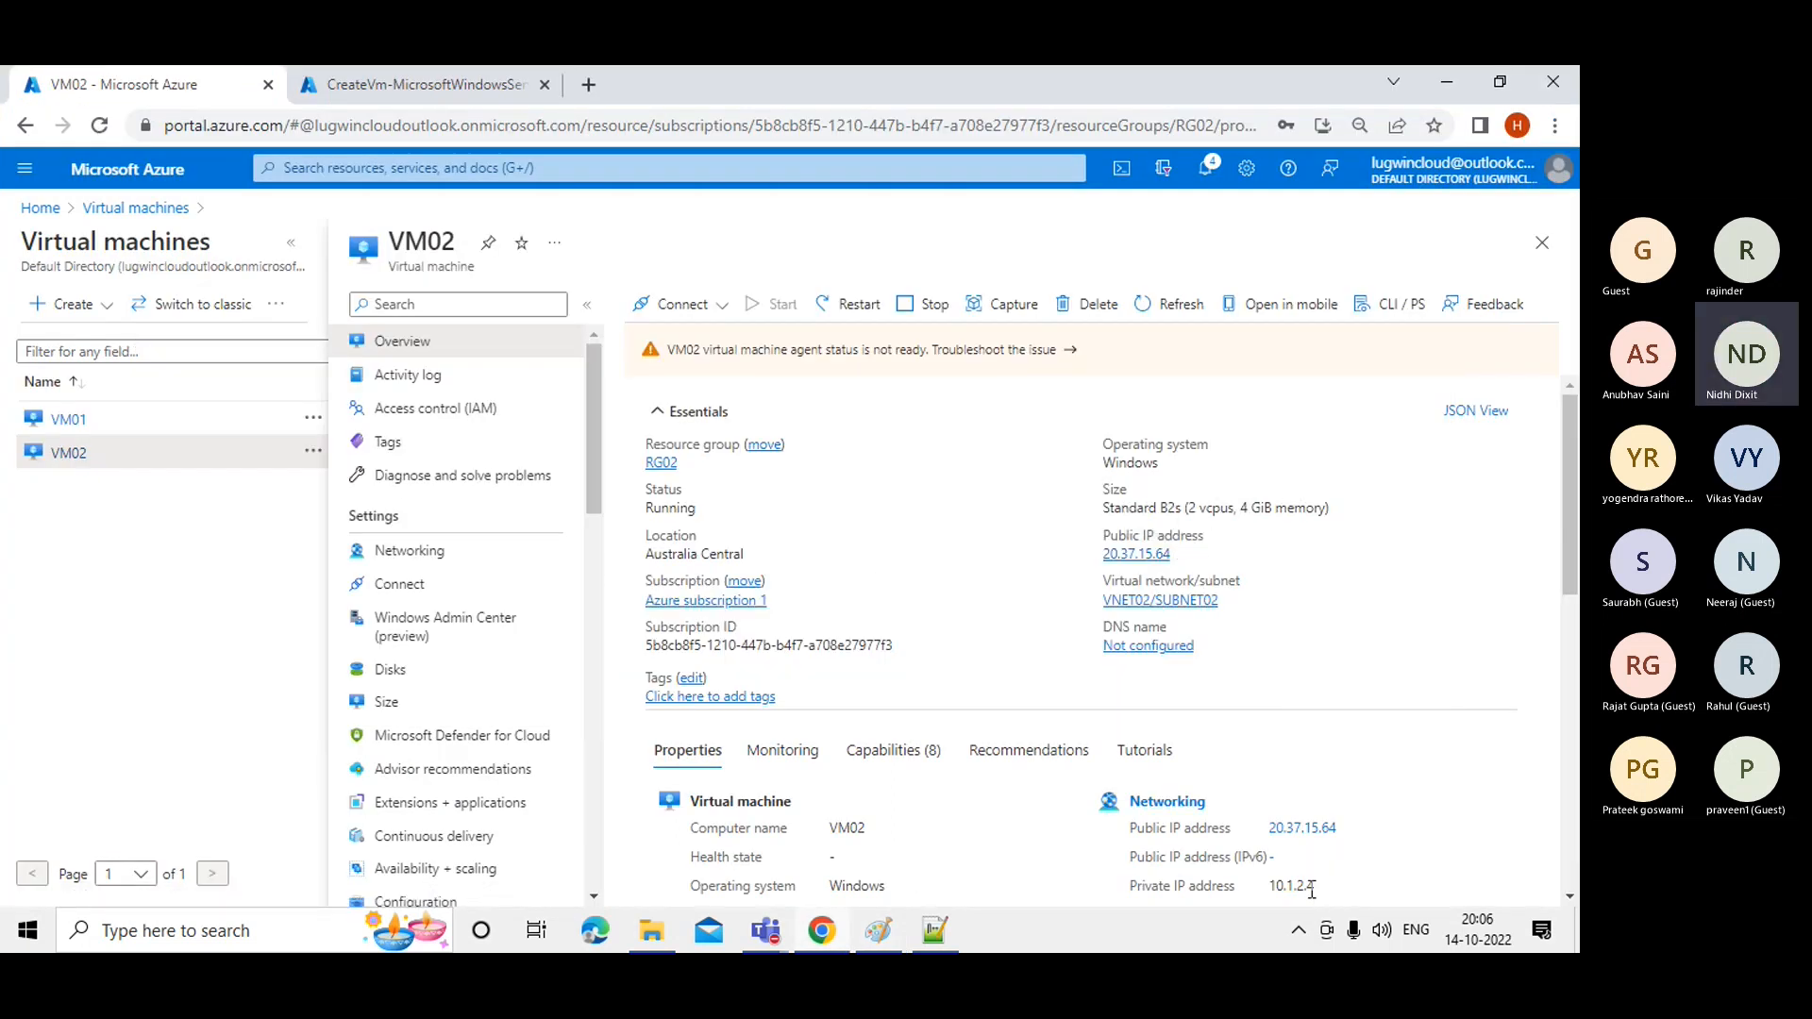
scroll(1316, 889, down, 1)
mouse_move(1316, 813)
mouse_down()
mouse_move(1282, 874)
mouse_move(1282, 821)
mouse_up()
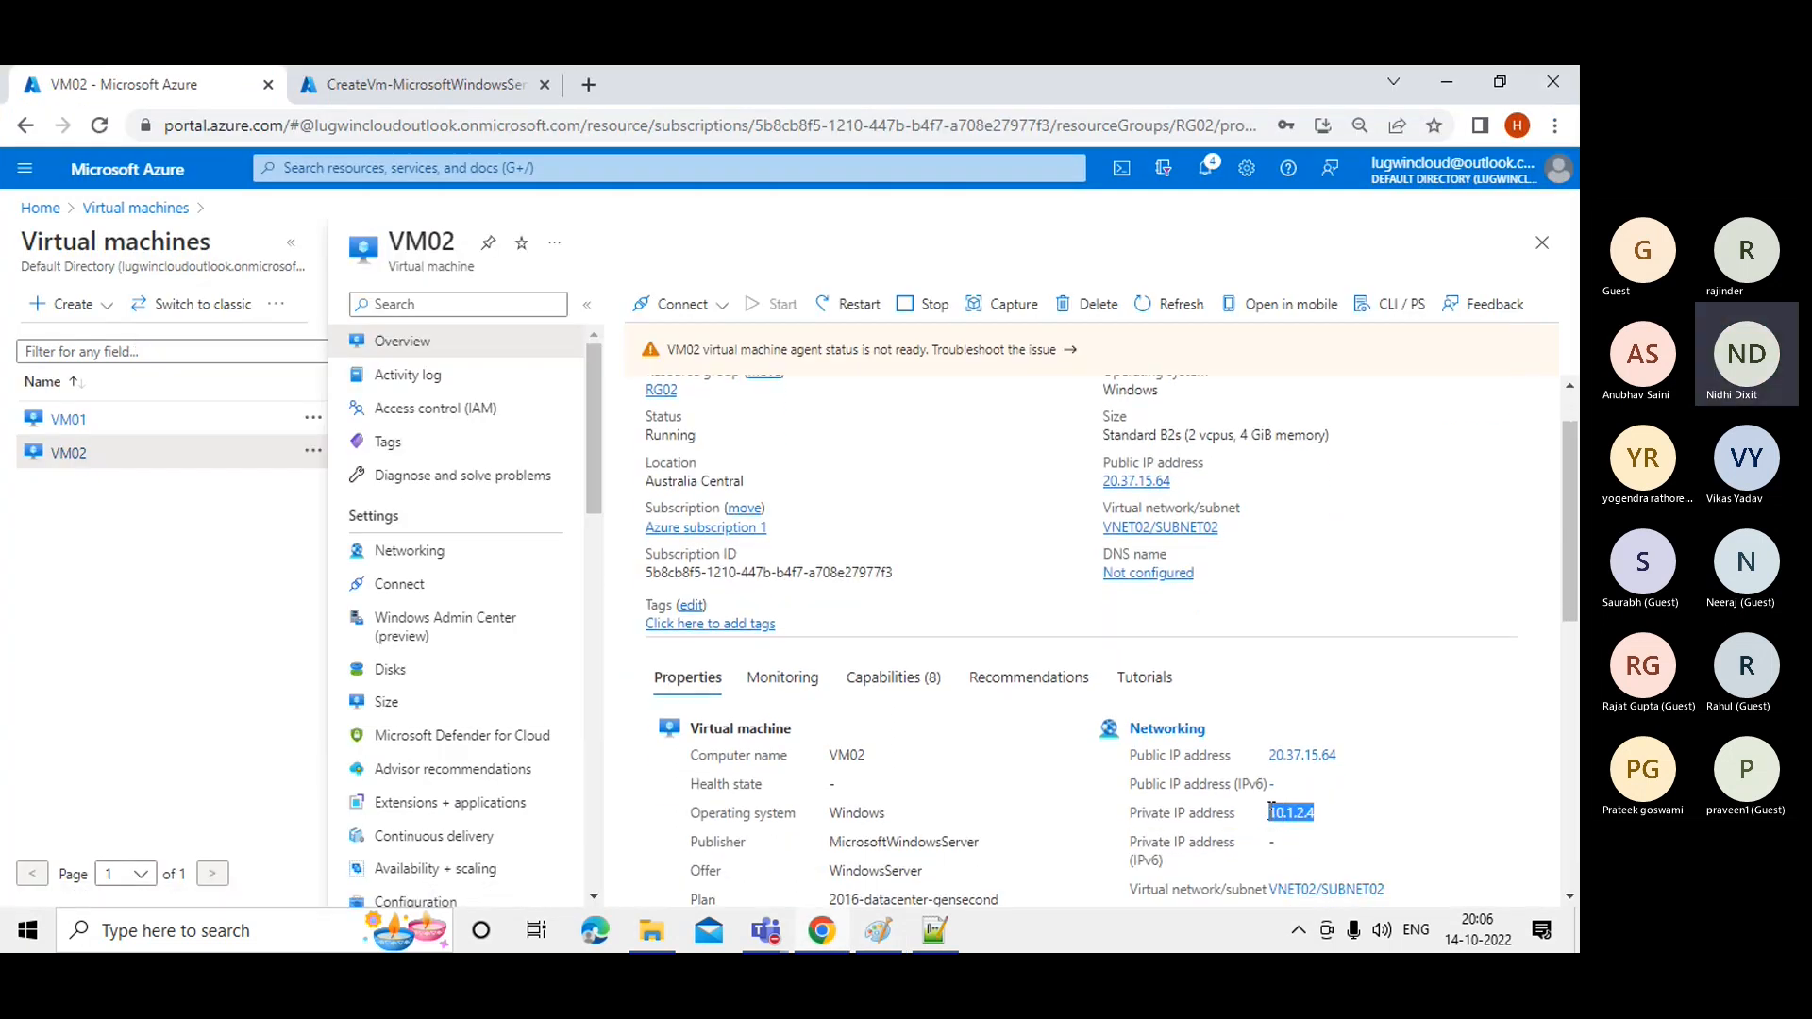
key(alt+Tab)
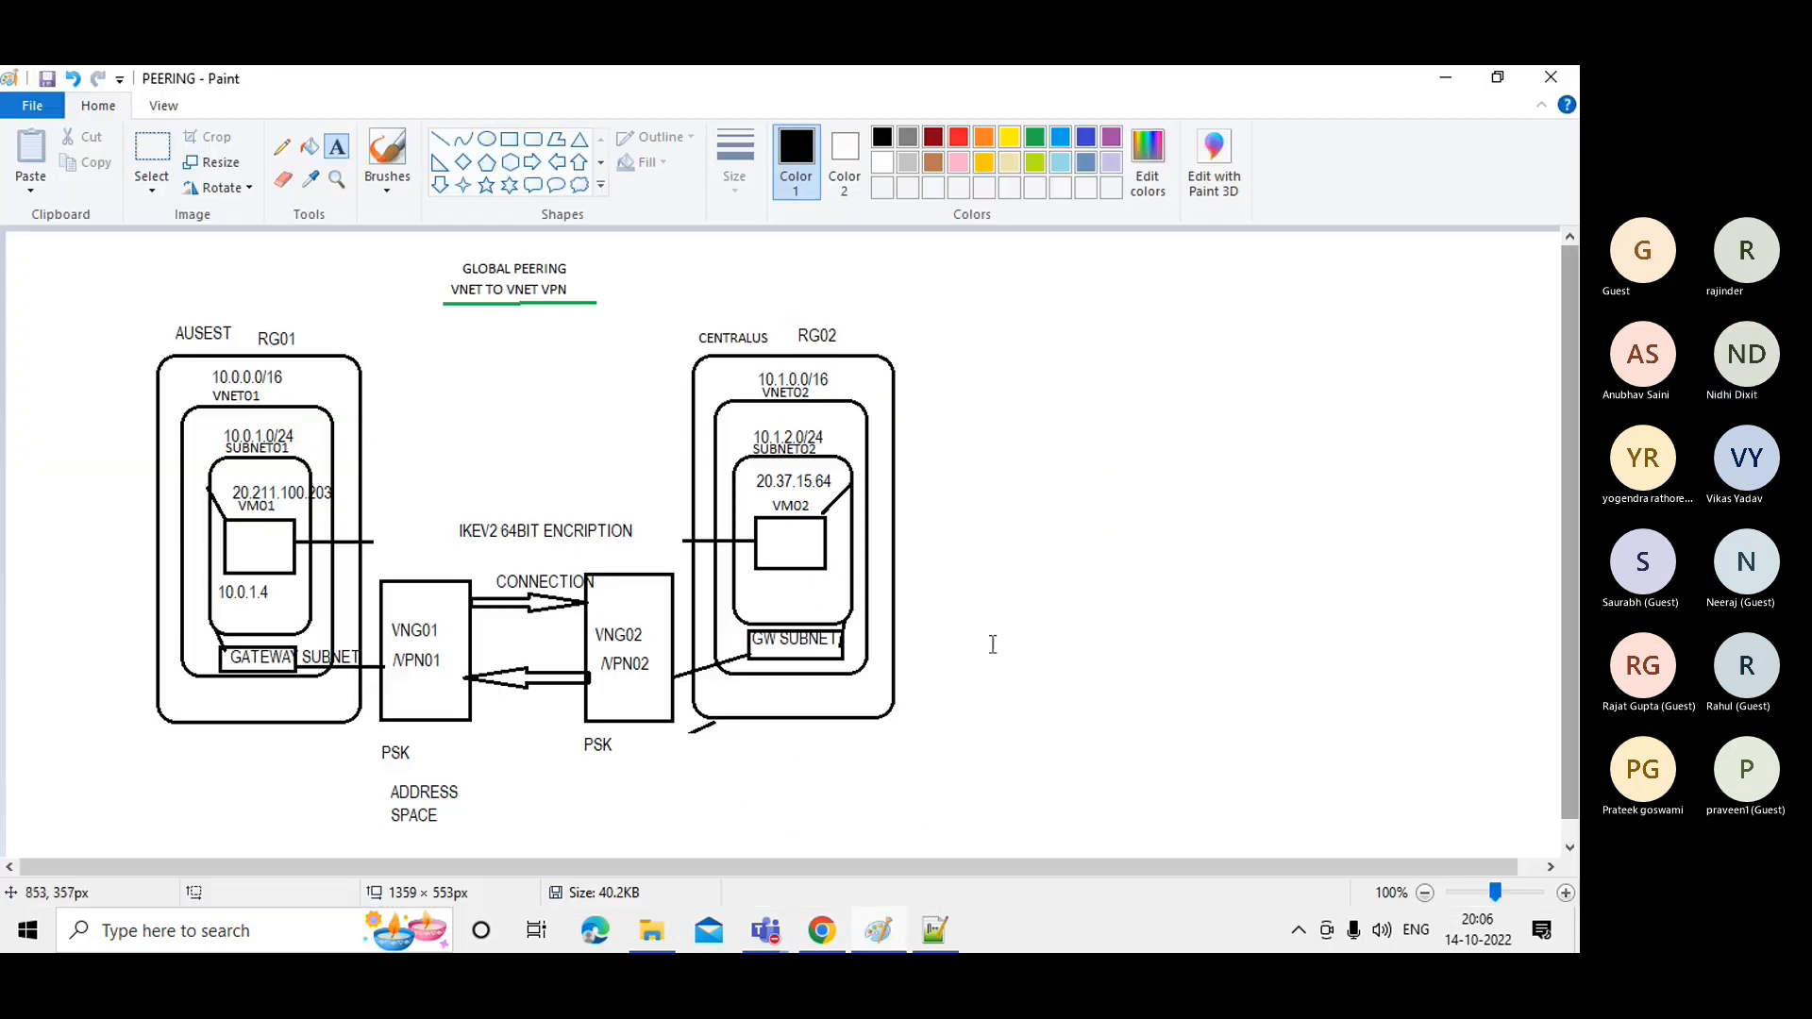
click(748, 586)
key(ctrl+v)
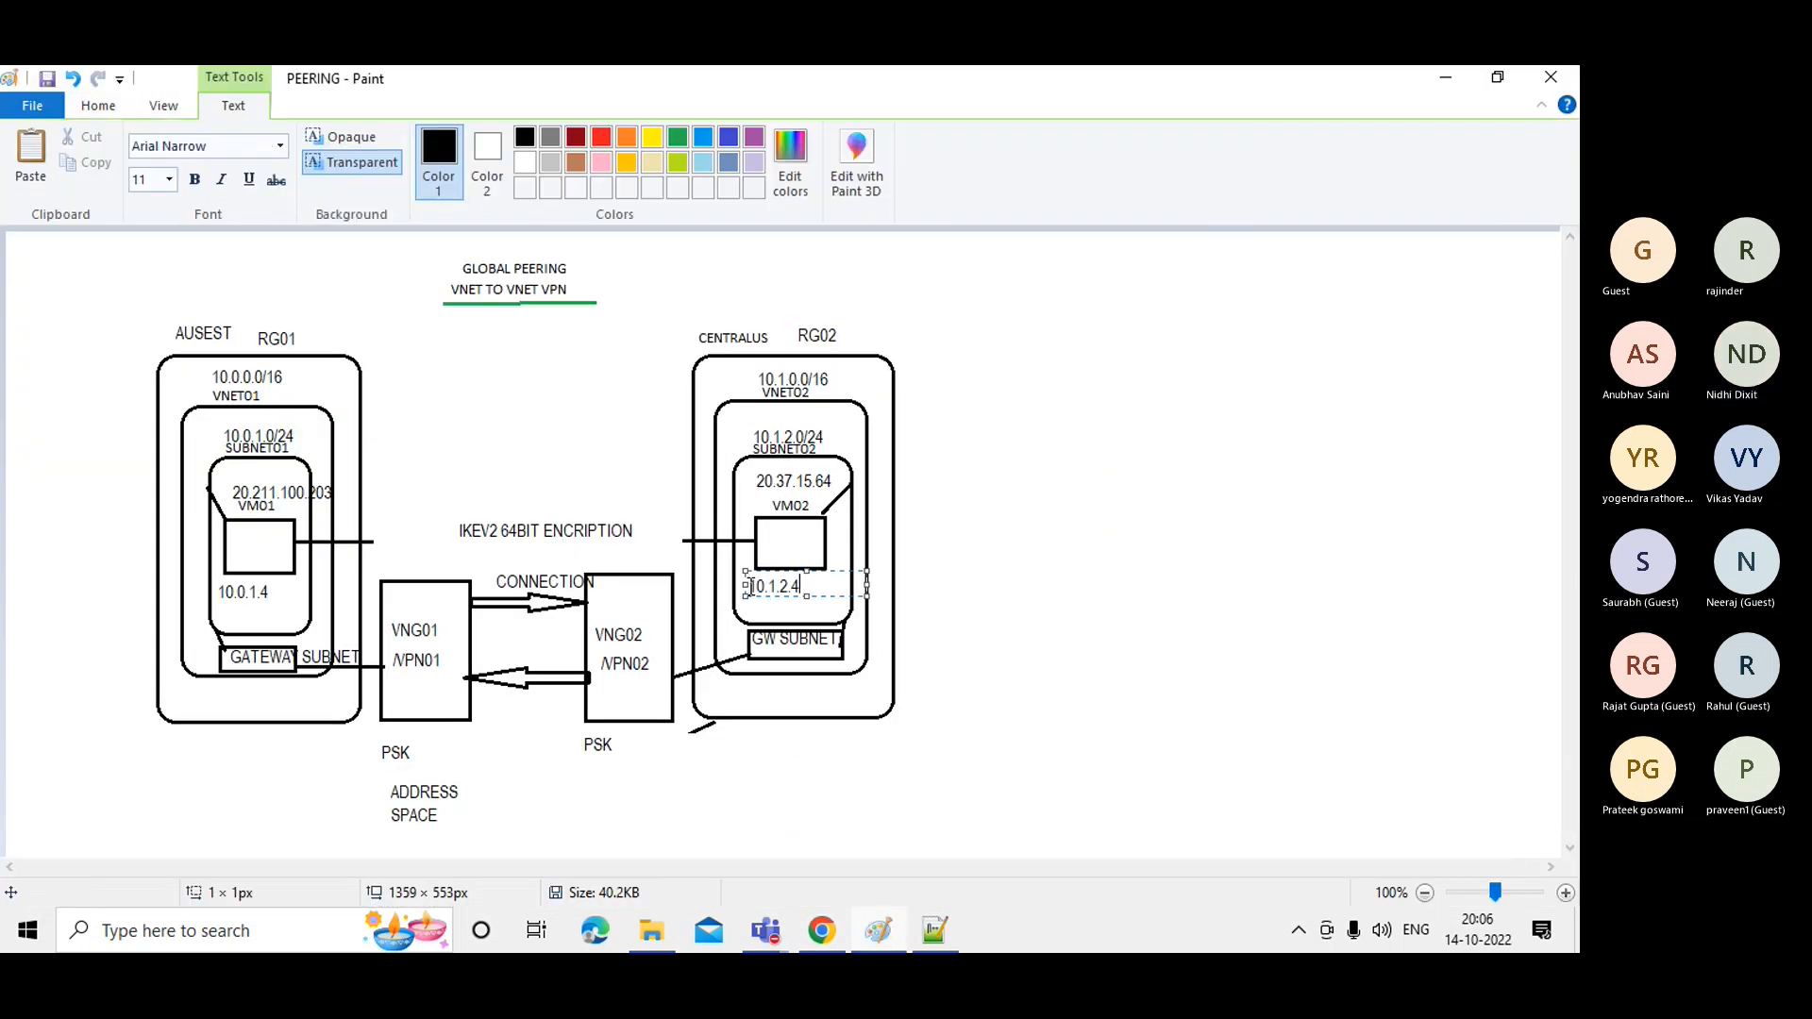
click(1078, 610)
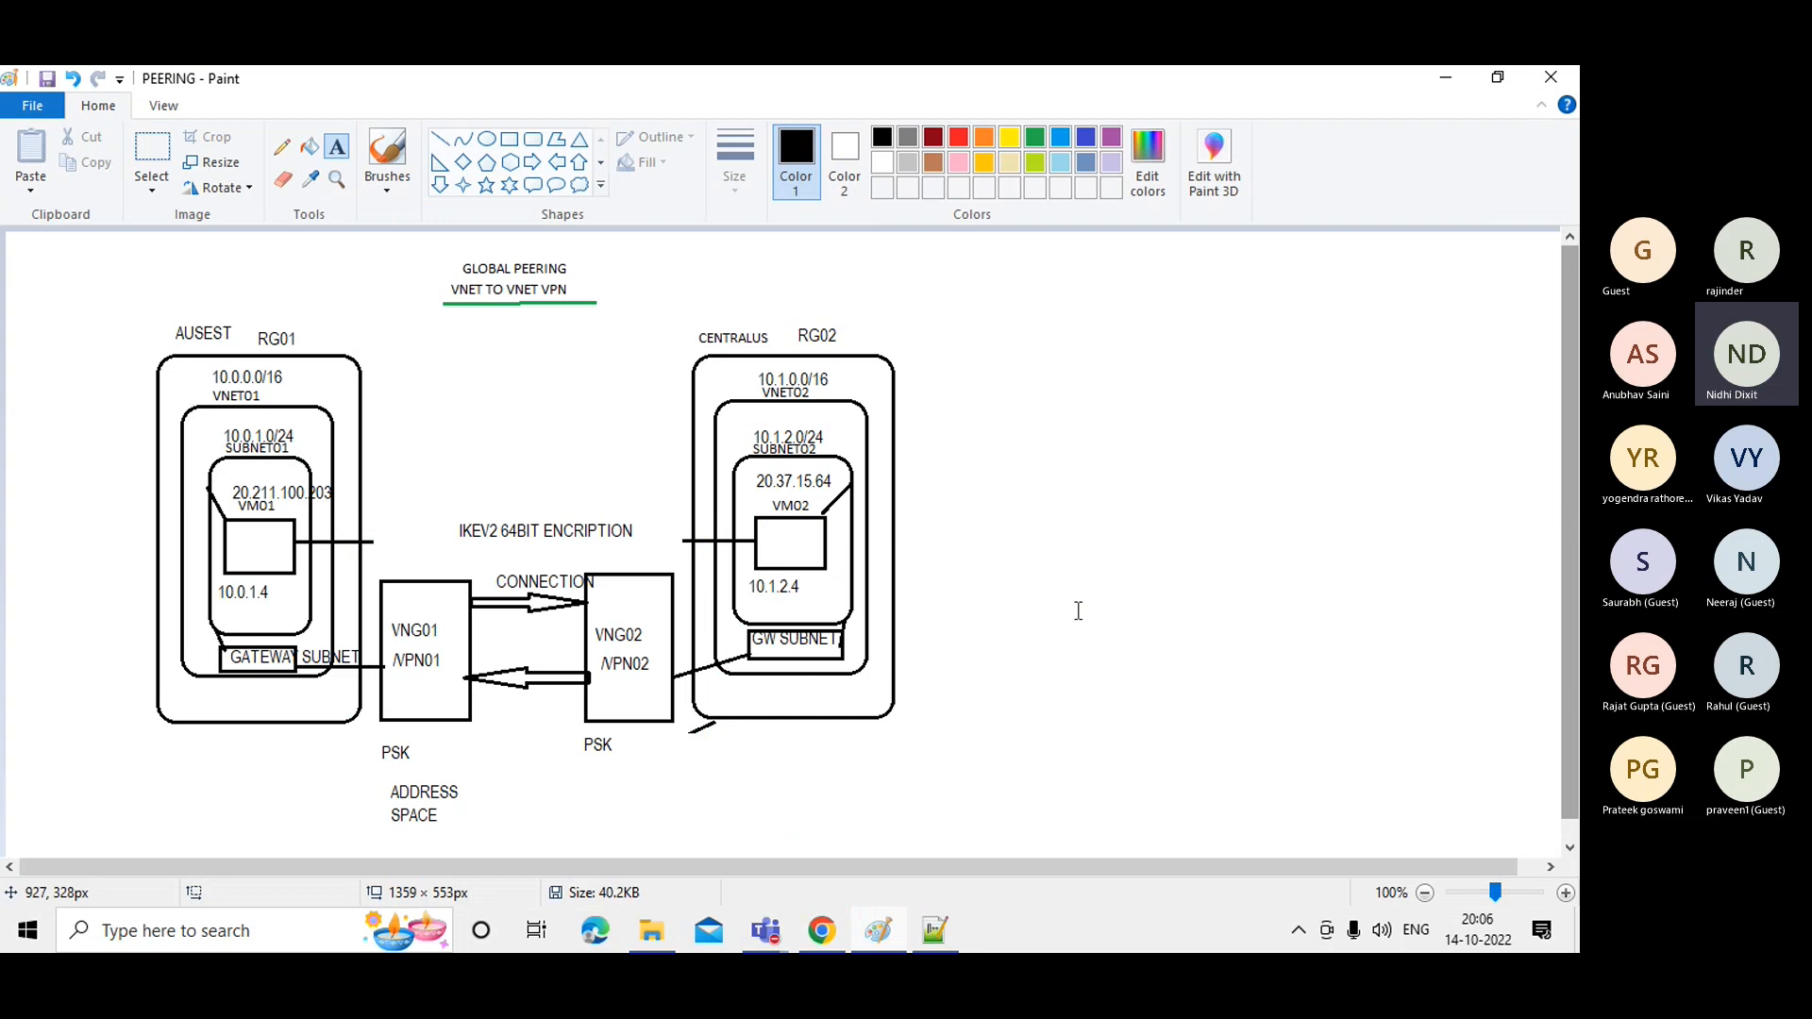
Return to the Azure portal, search for "vne" and open the virtual networks list
key(alt+Tab)
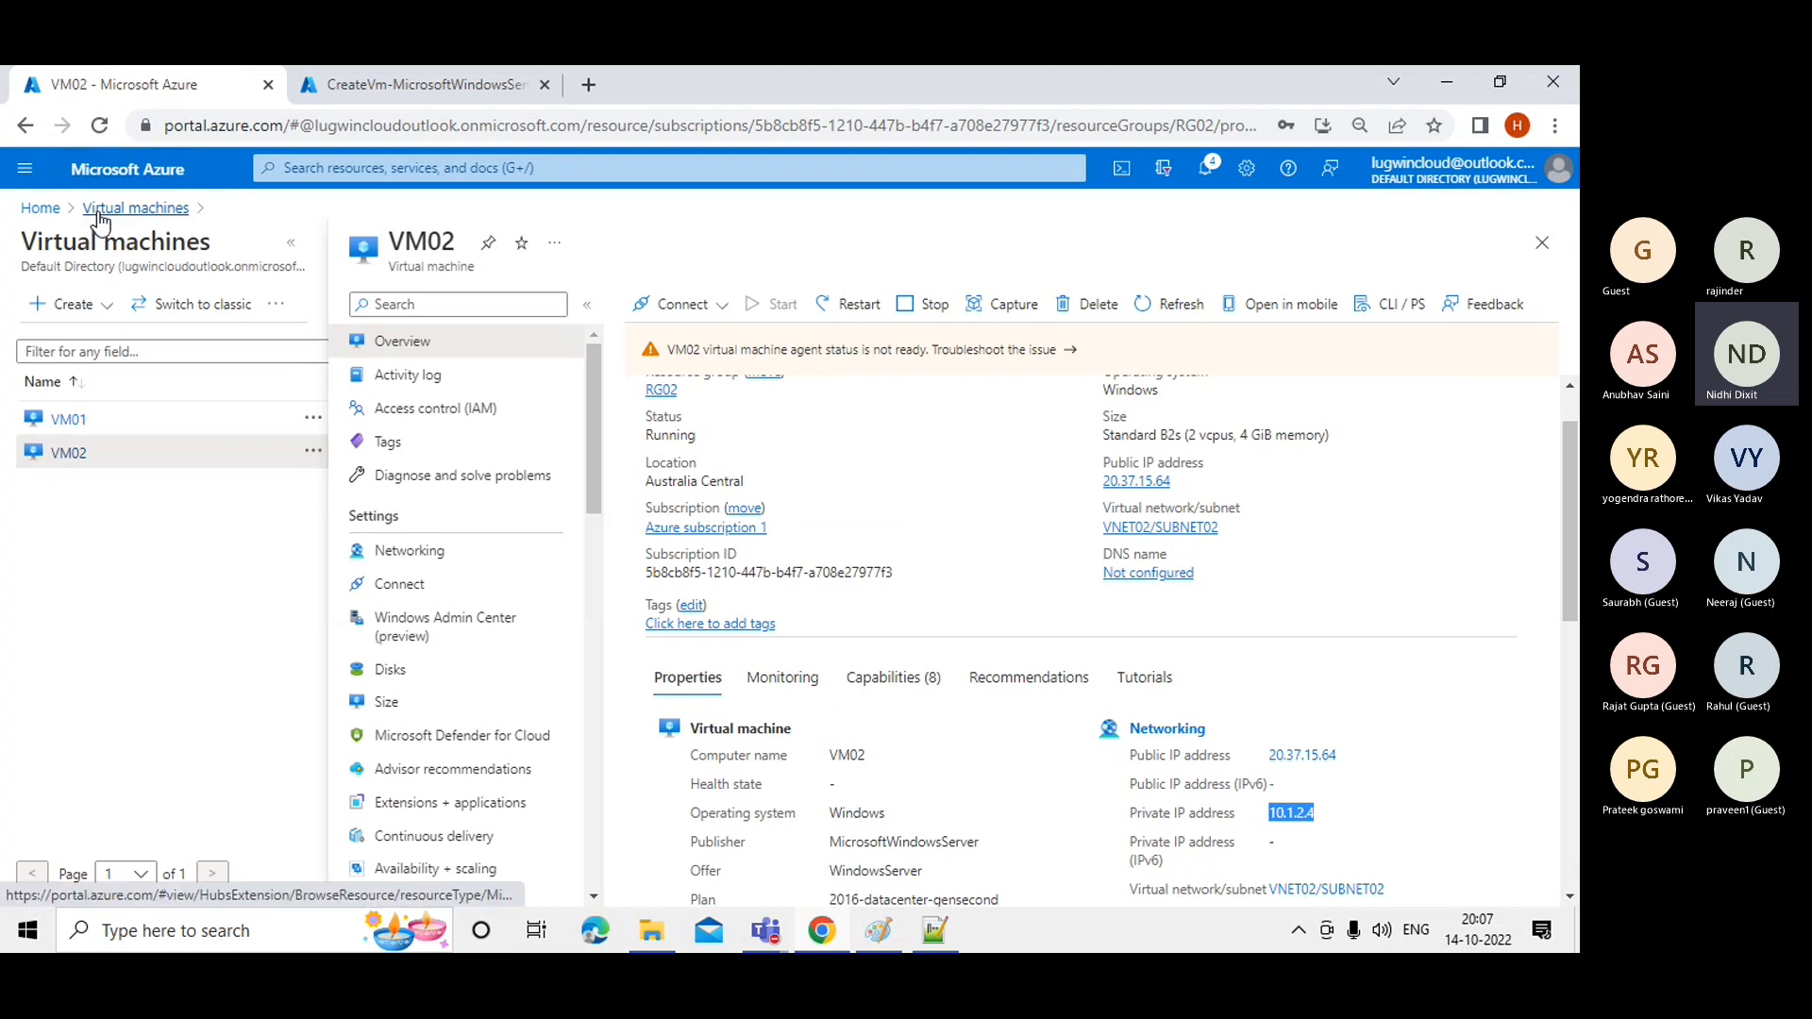
click(302, 170)
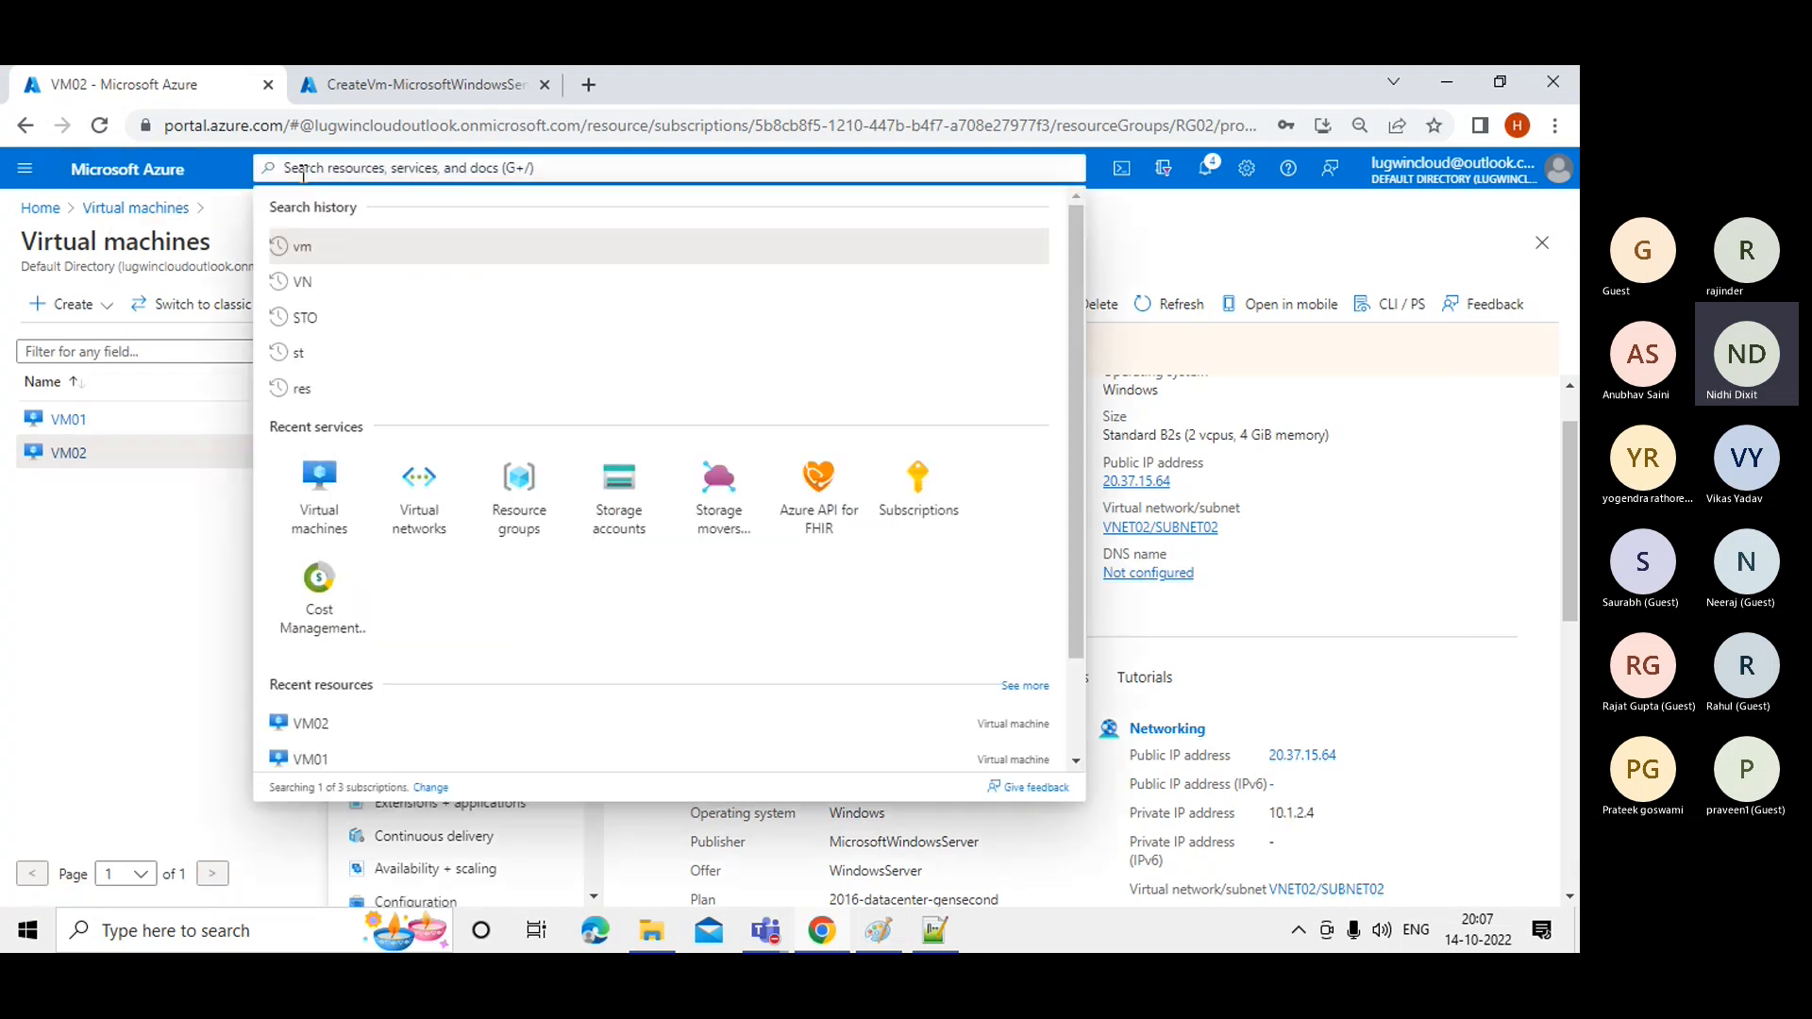
text(v)
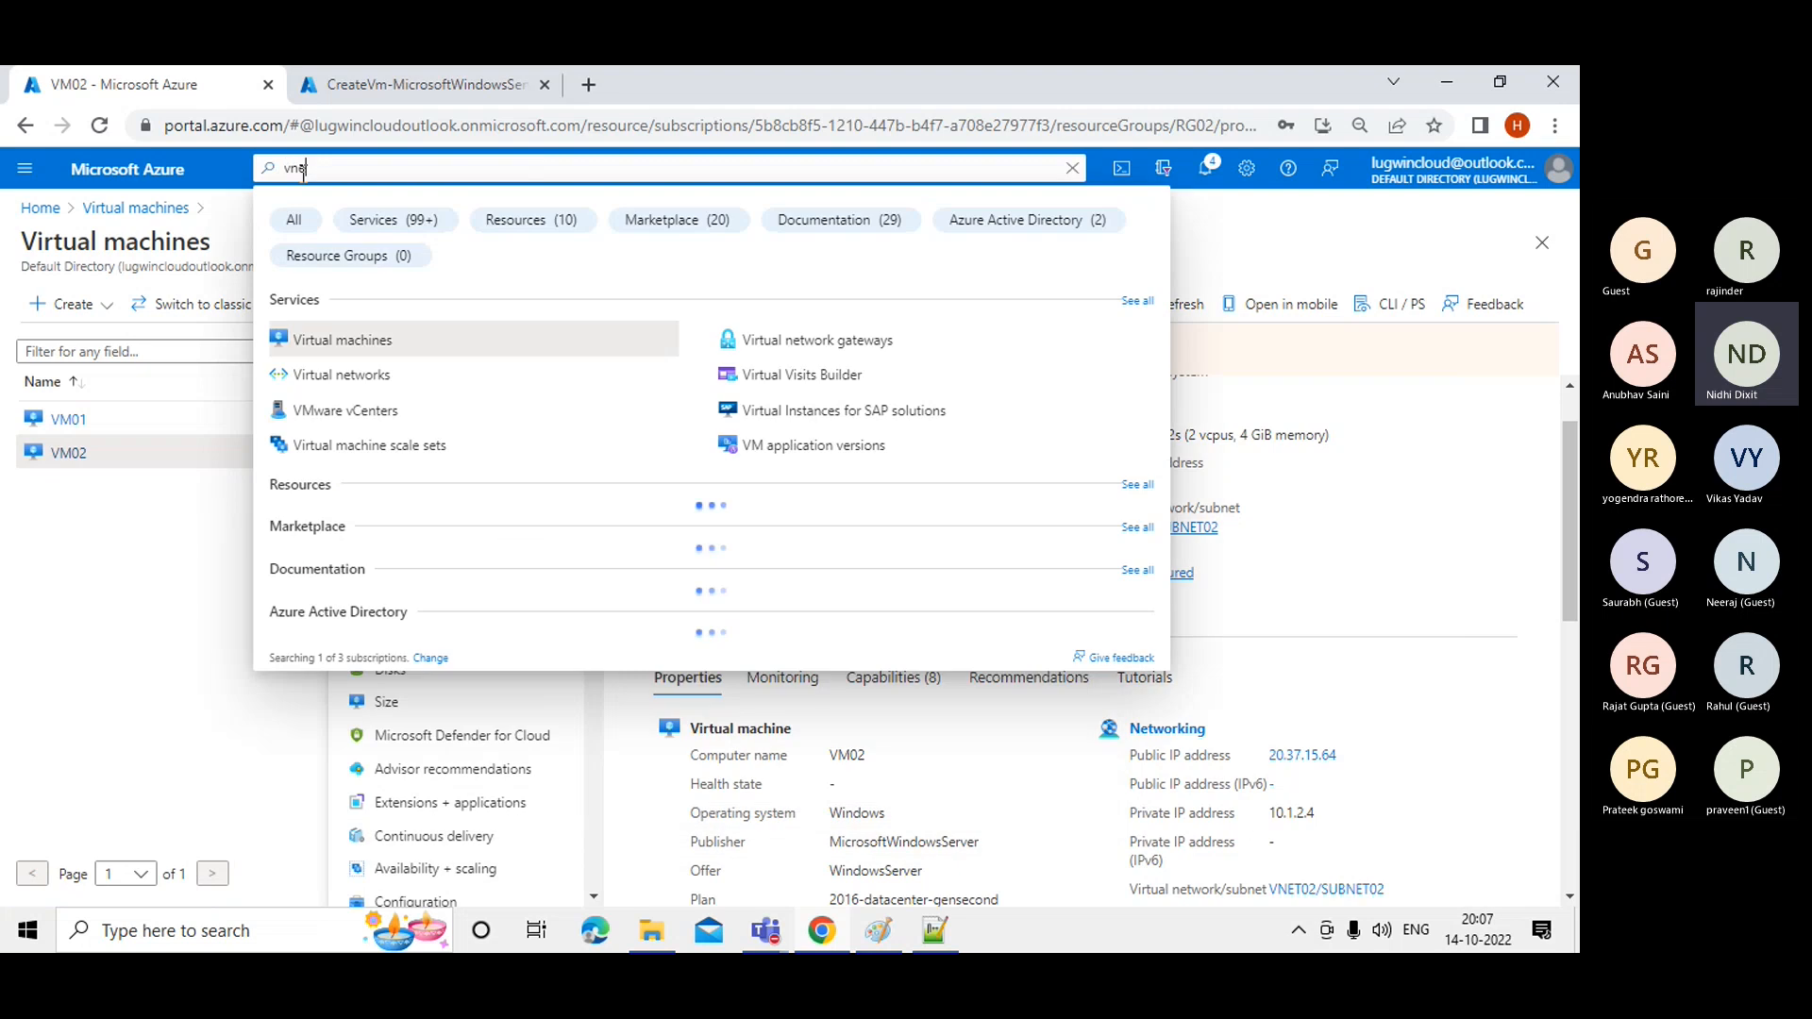
text(ne)
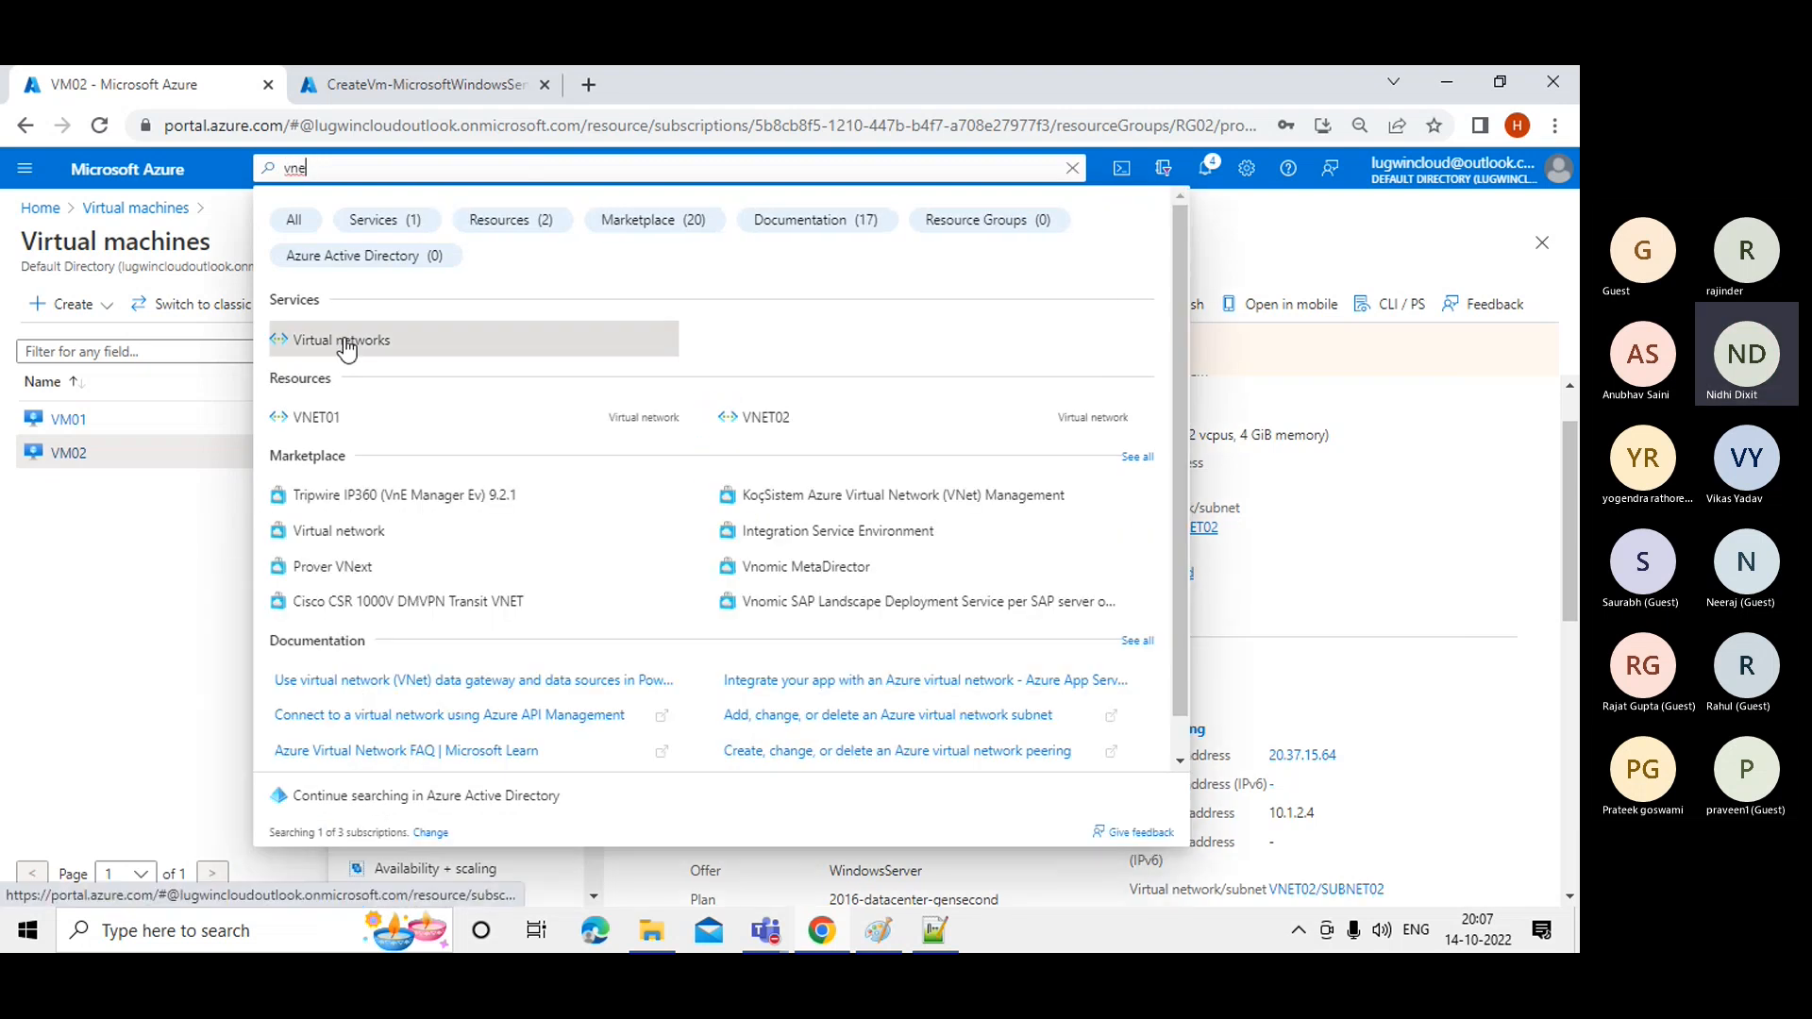
click(346, 349)
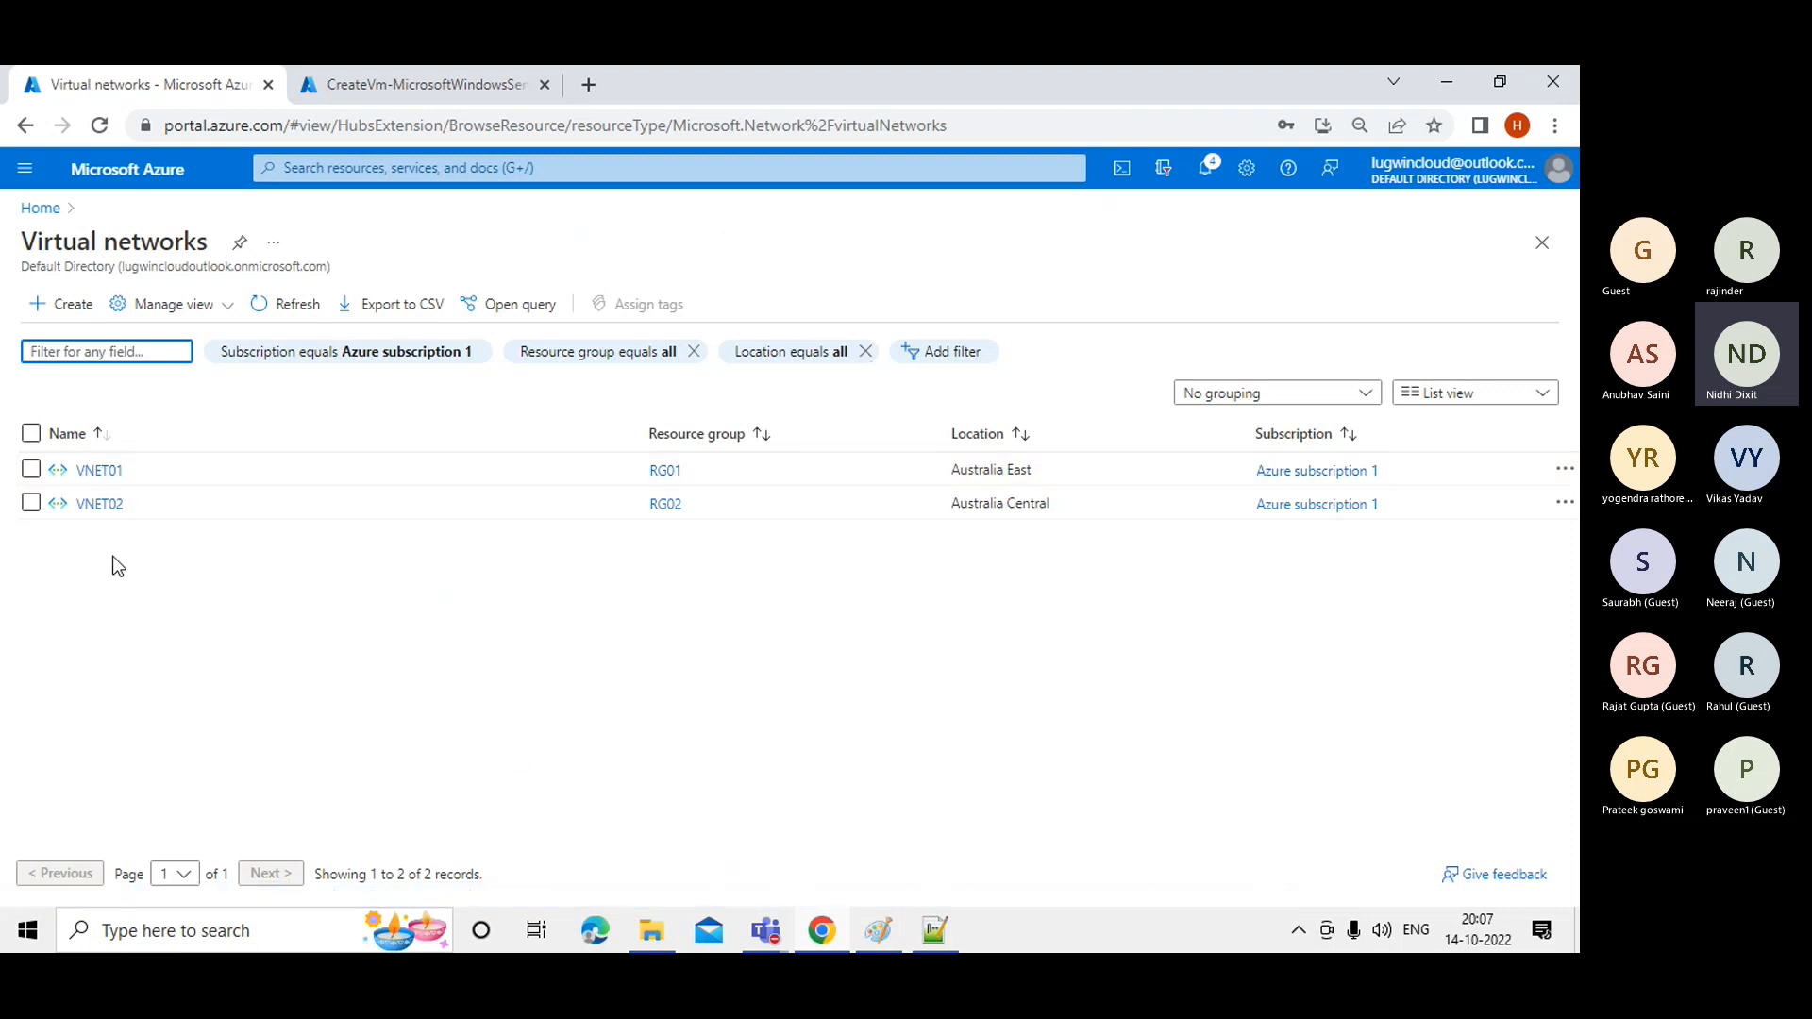
Check the VPN diagram in Paint, and open the subnets of VNET01 in the Azure portal
click(868, 933)
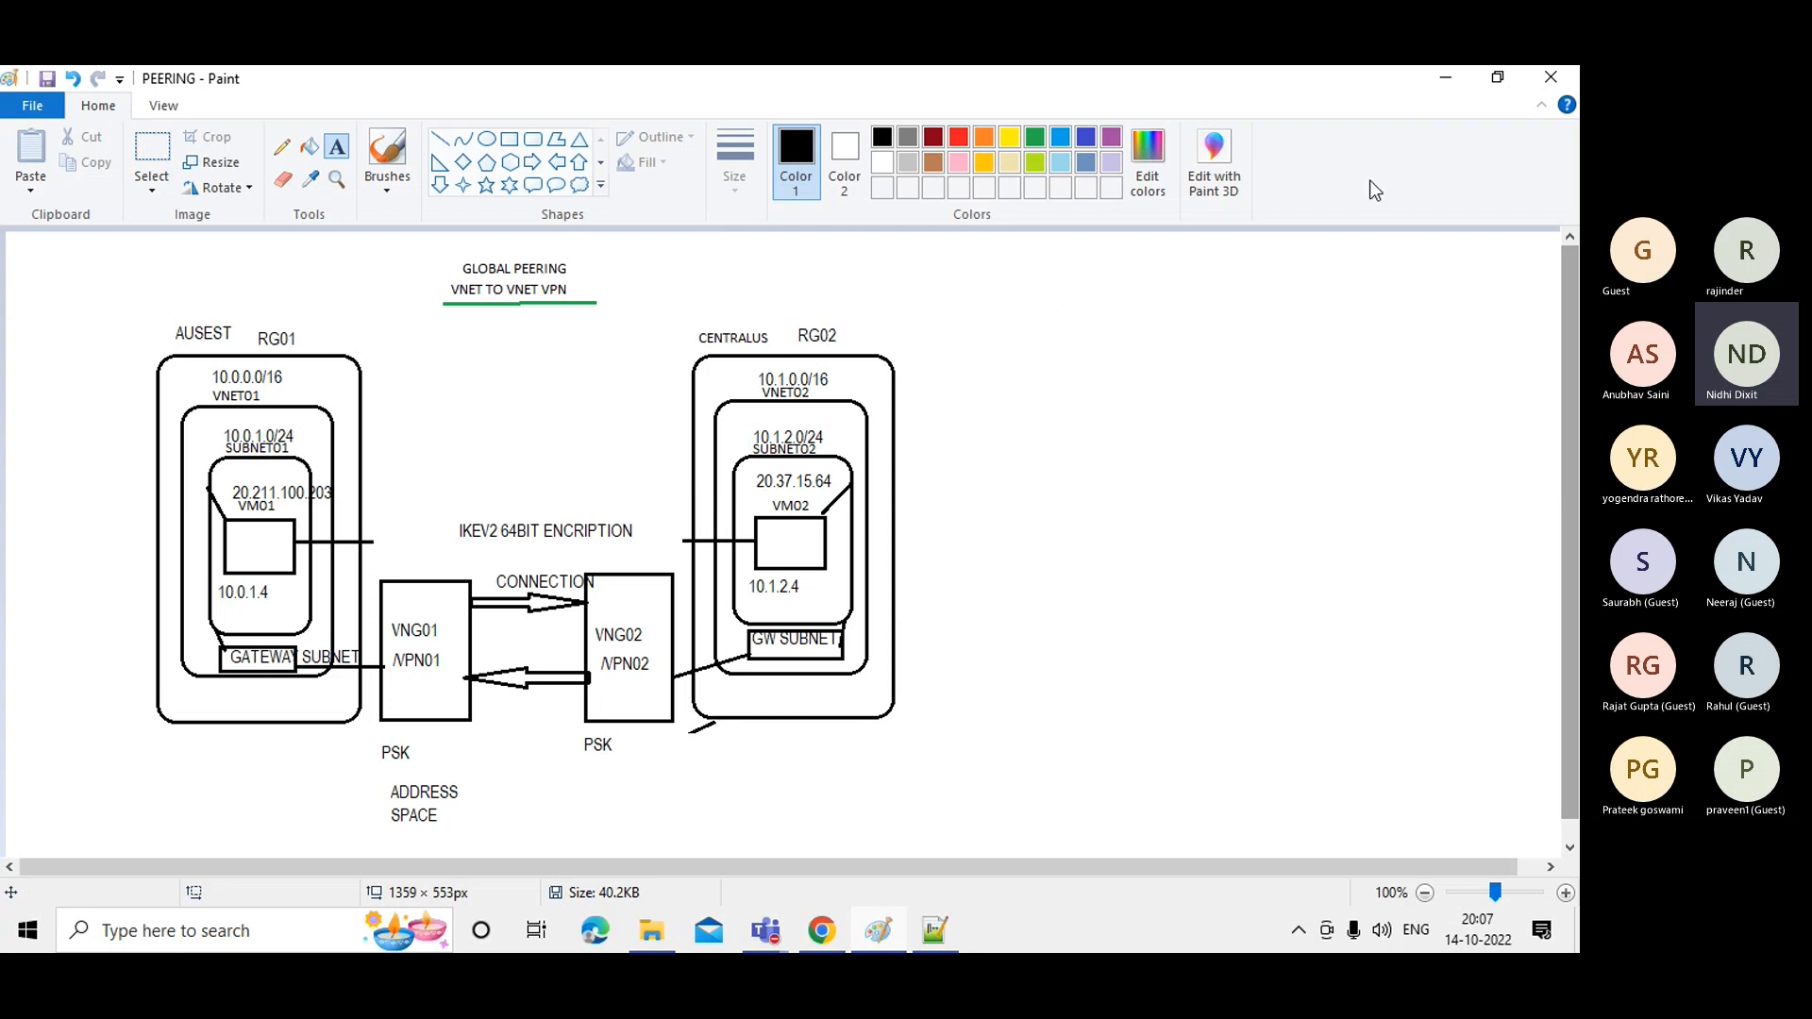
click(1451, 85)
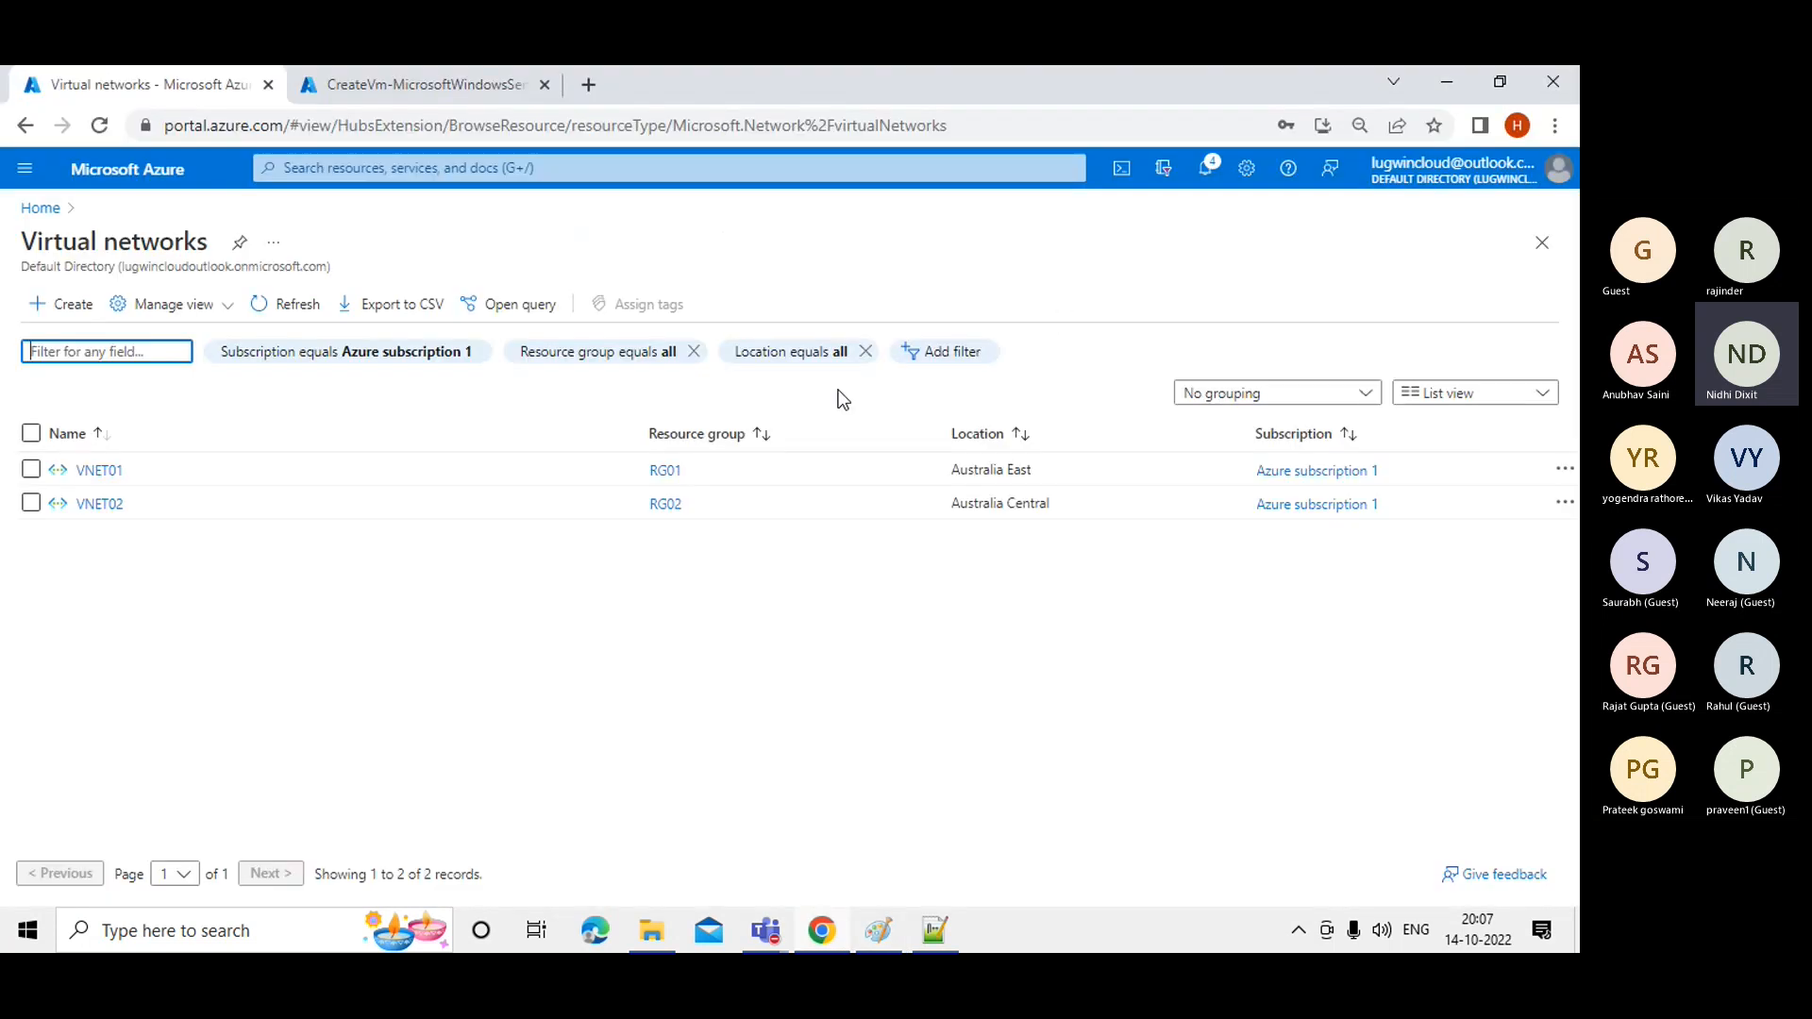
click(100, 472)
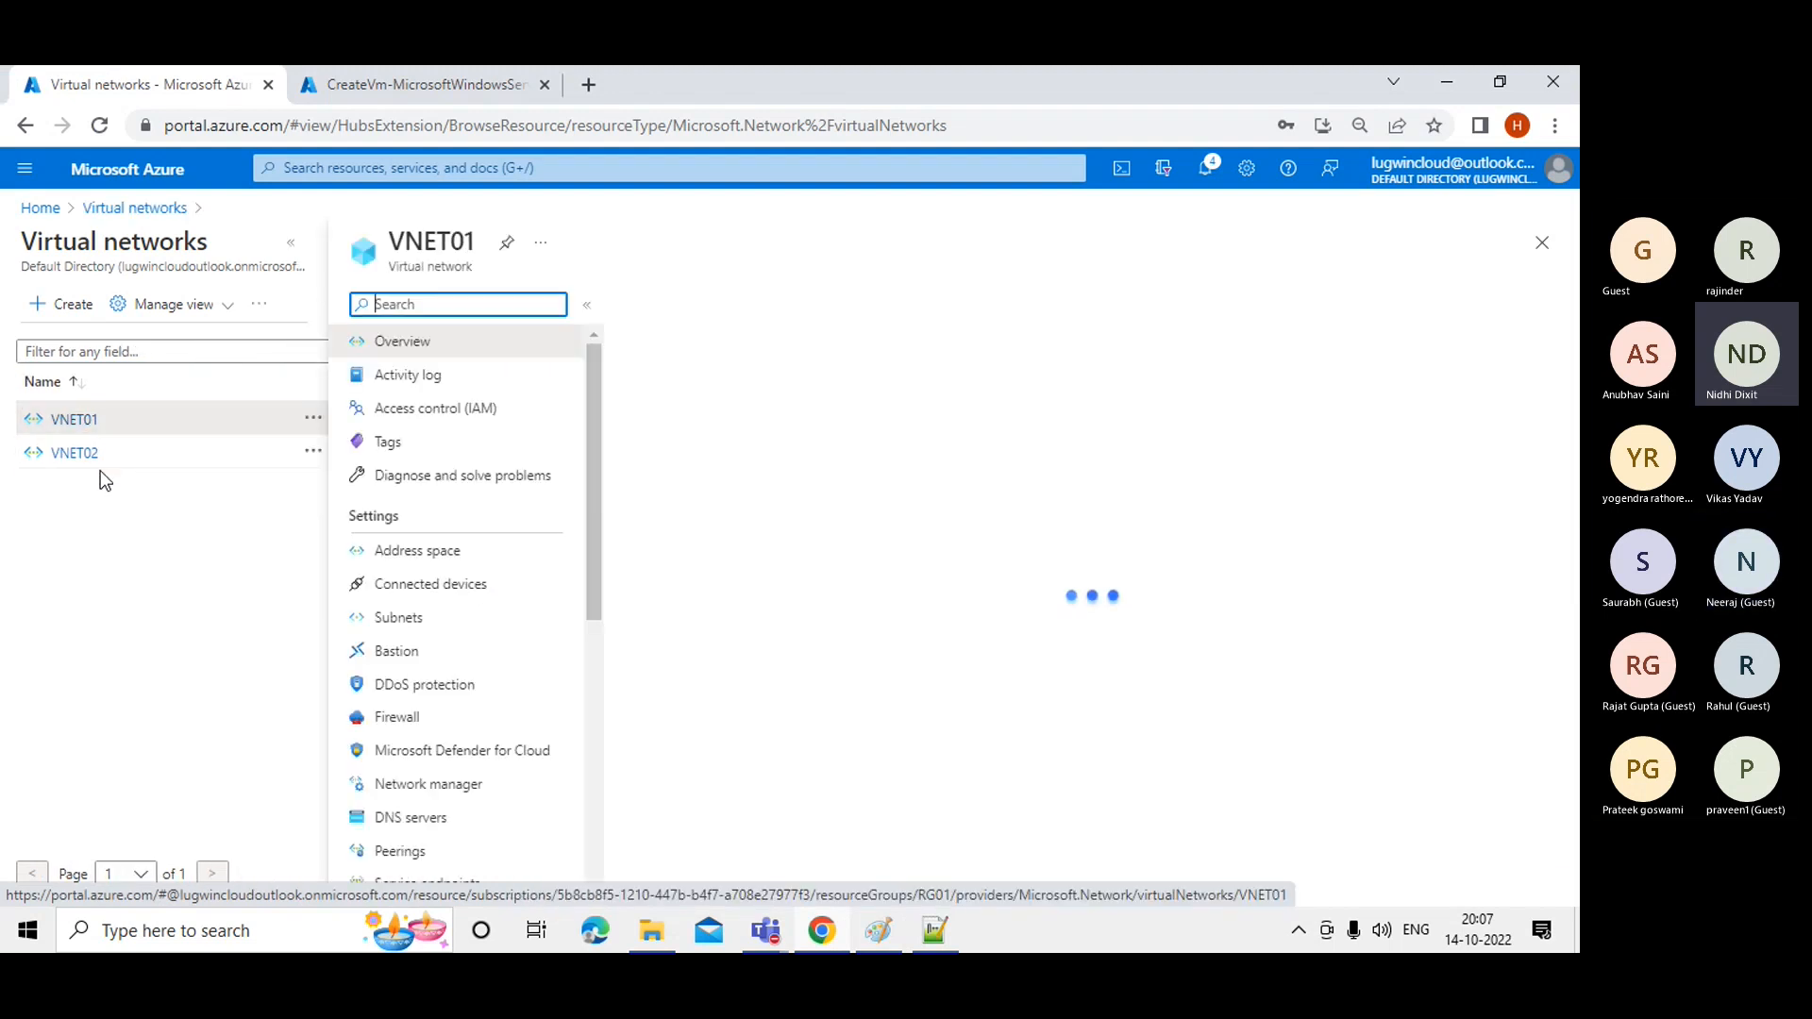
click(414, 627)
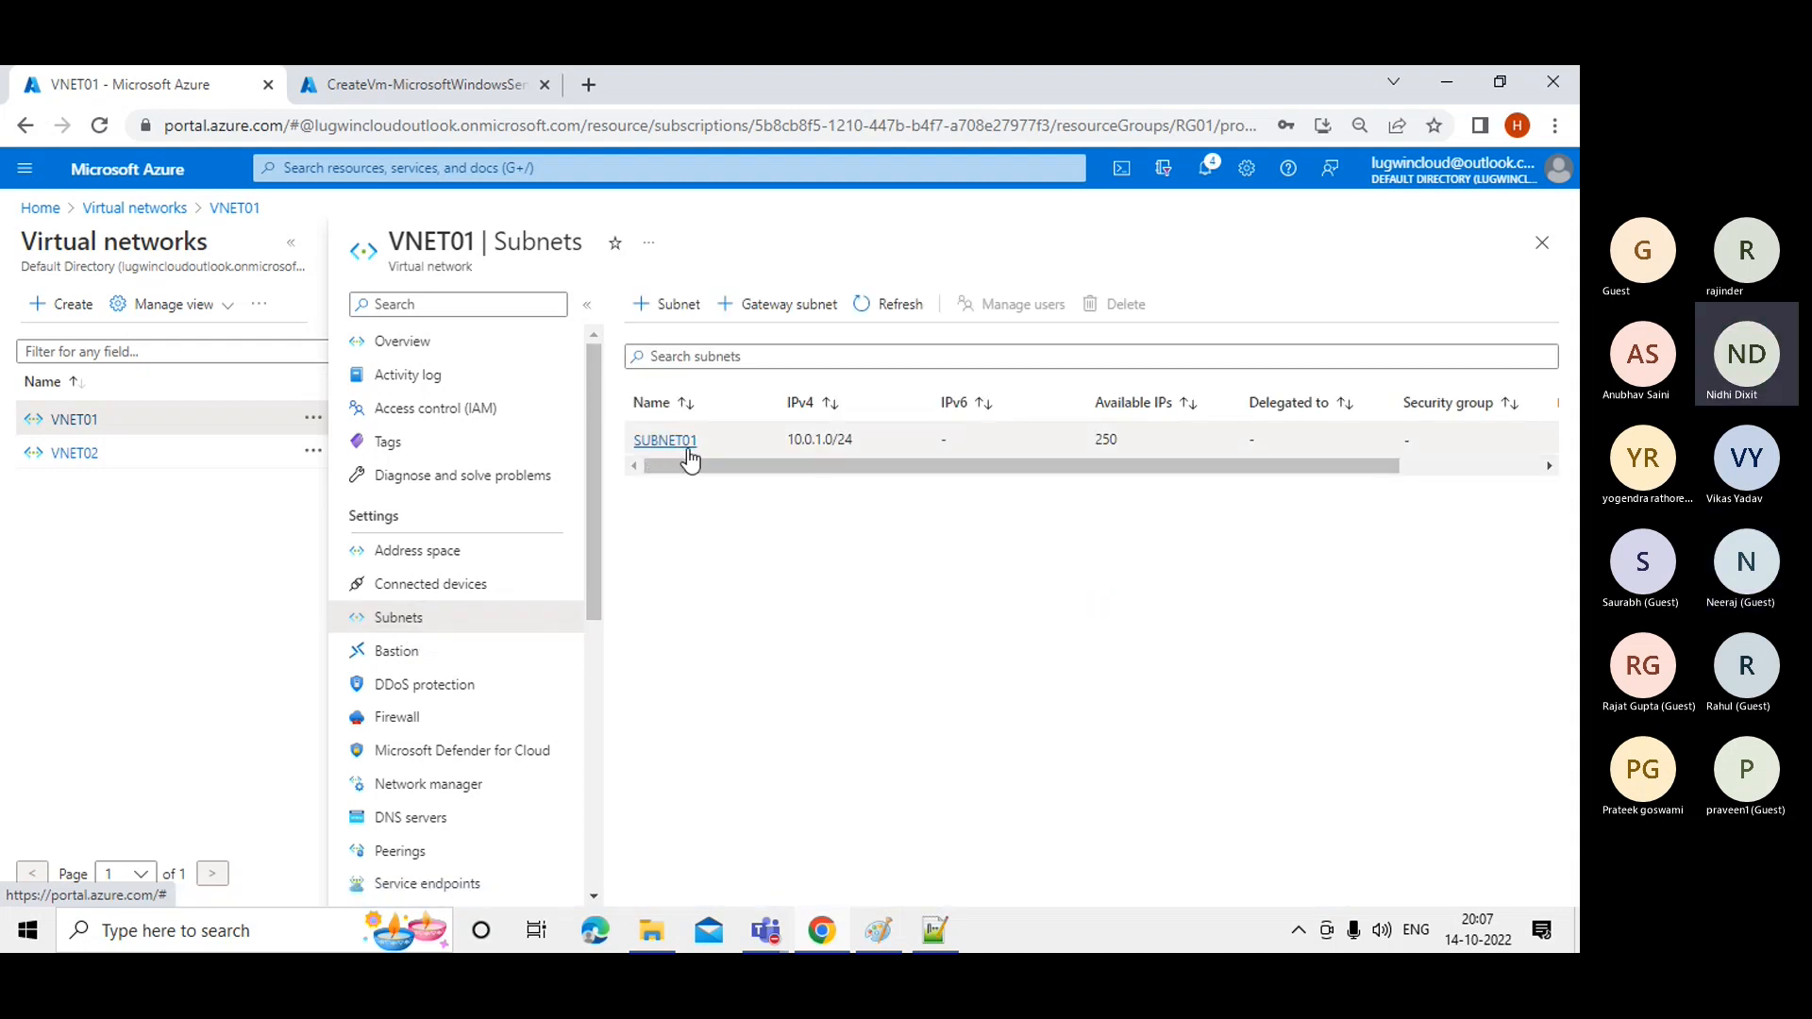
Add a gateway subnet to VNET01 with the address range 10.0.0.0/25 and save it, checking the Paint diagram along the way
click(789, 319)
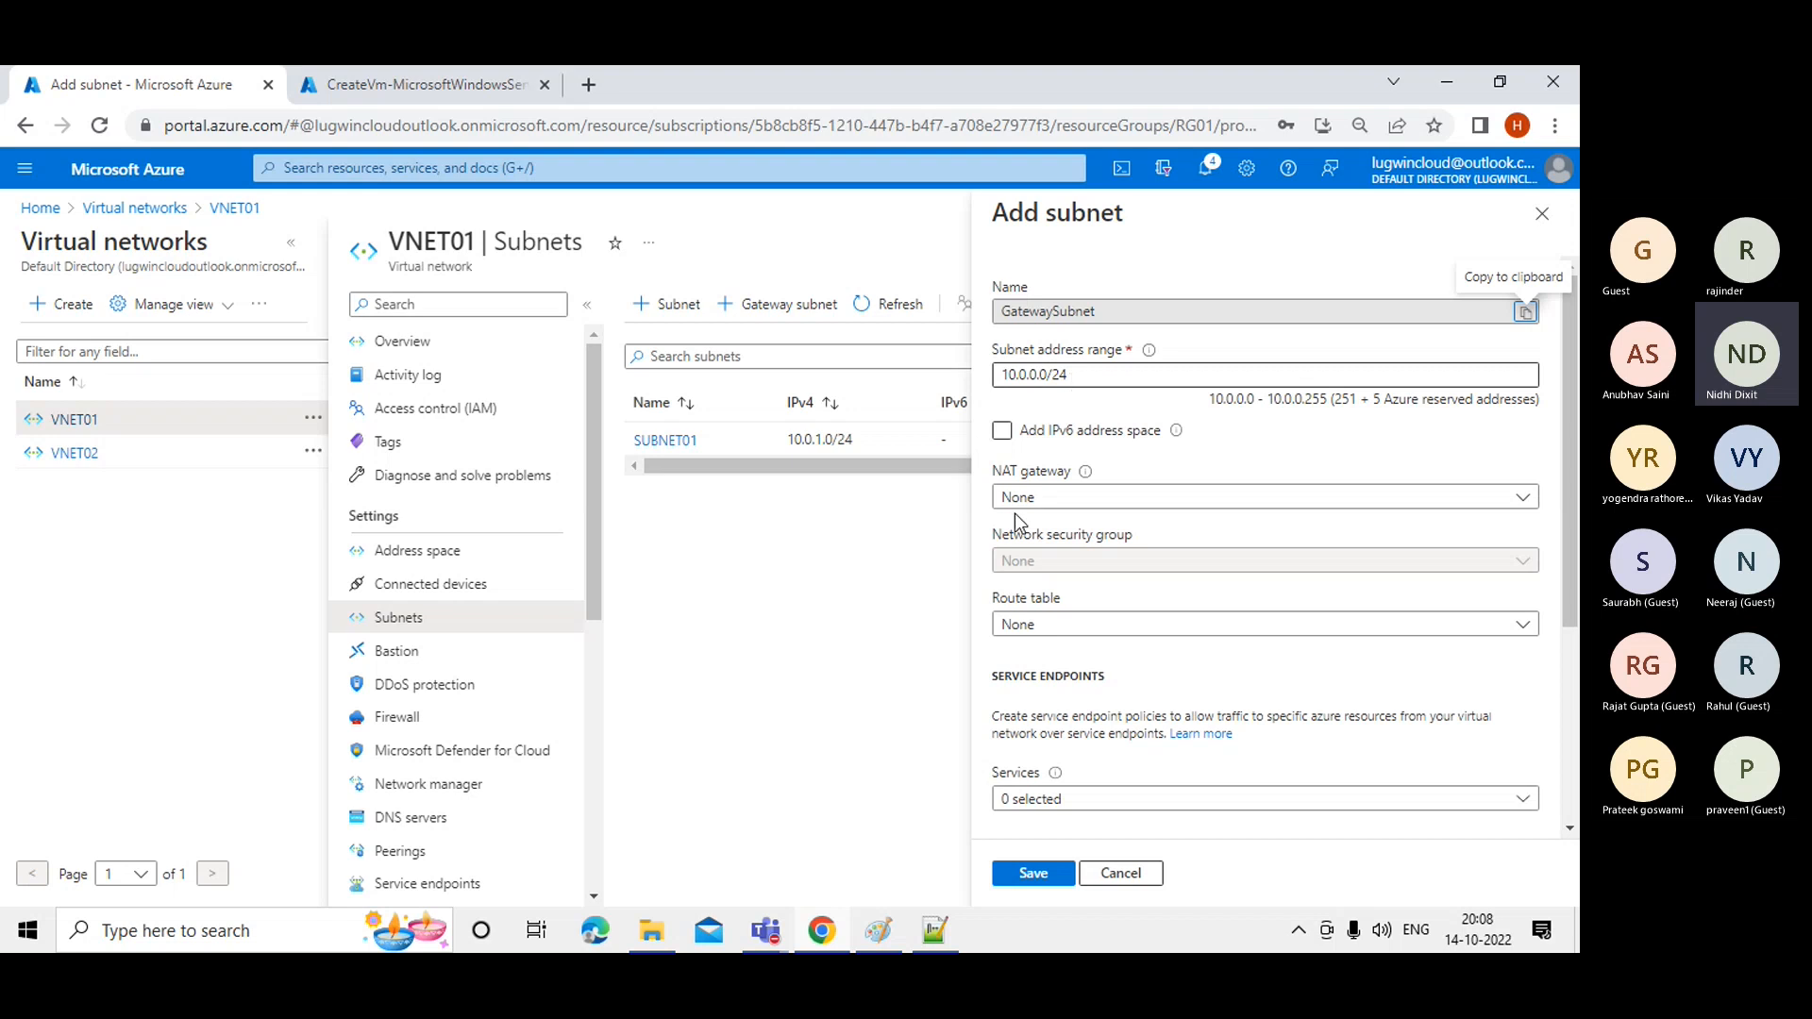
click(874, 934)
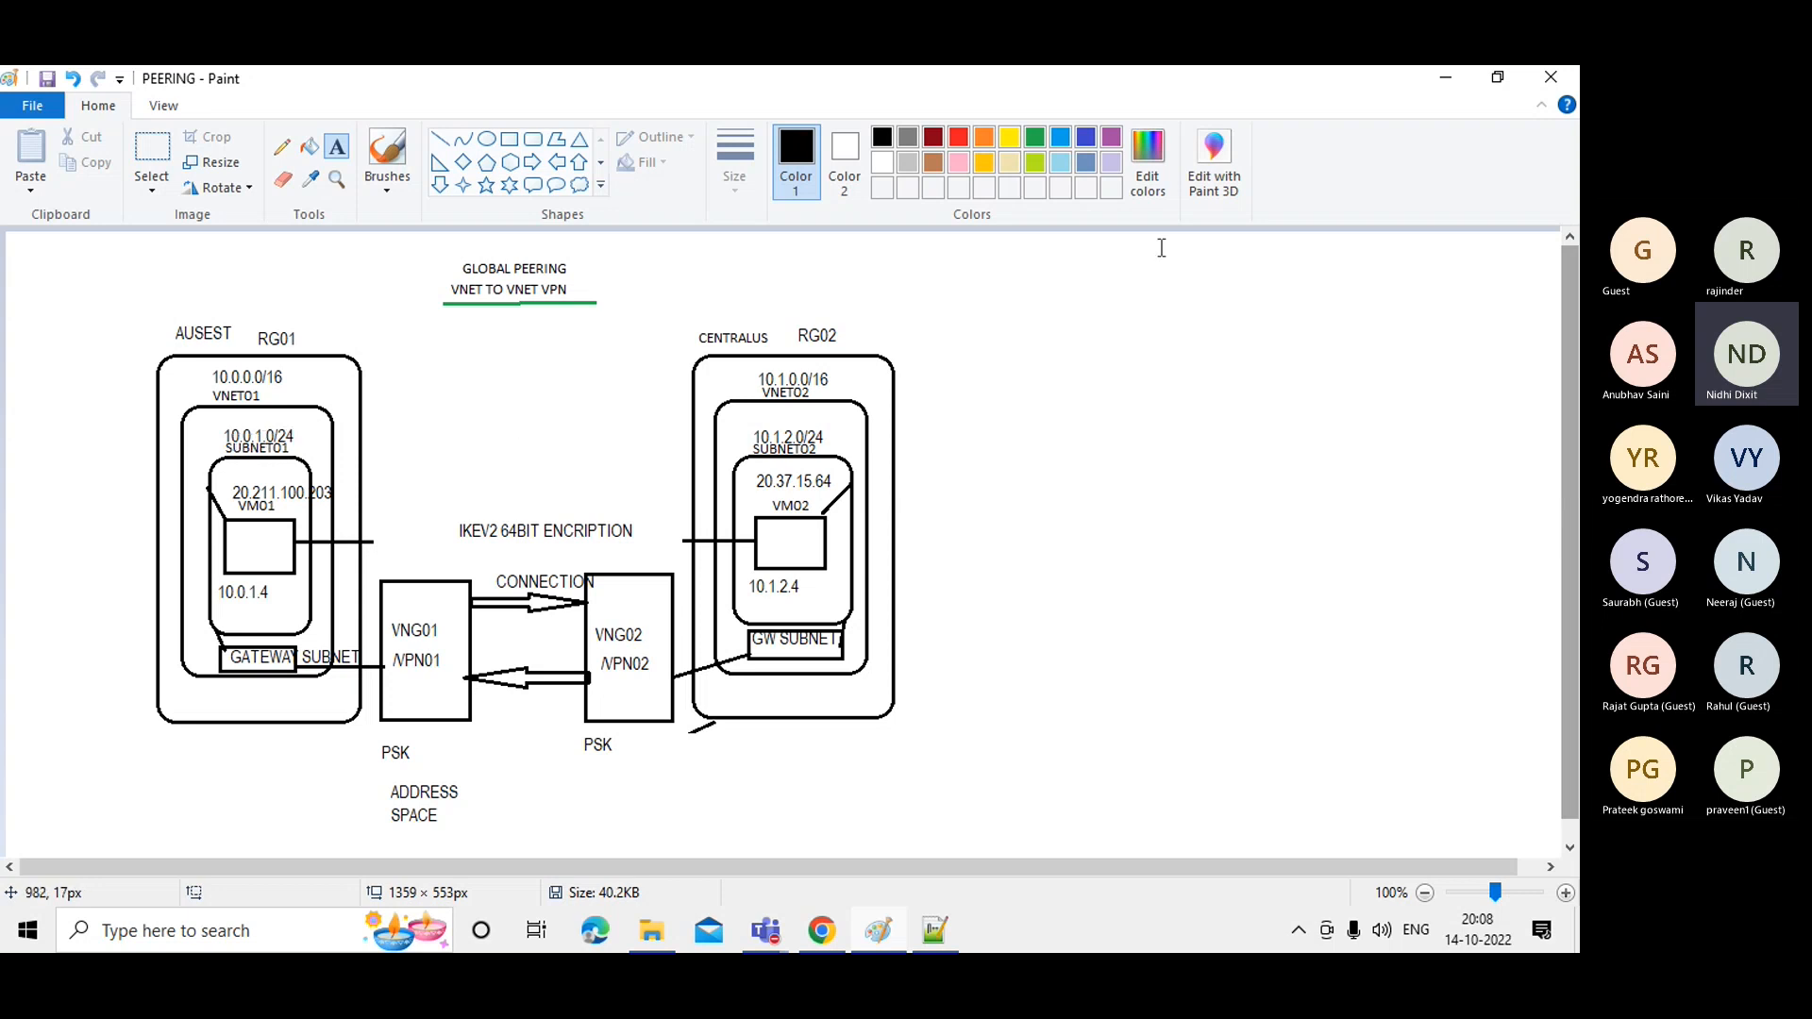
click(1446, 80)
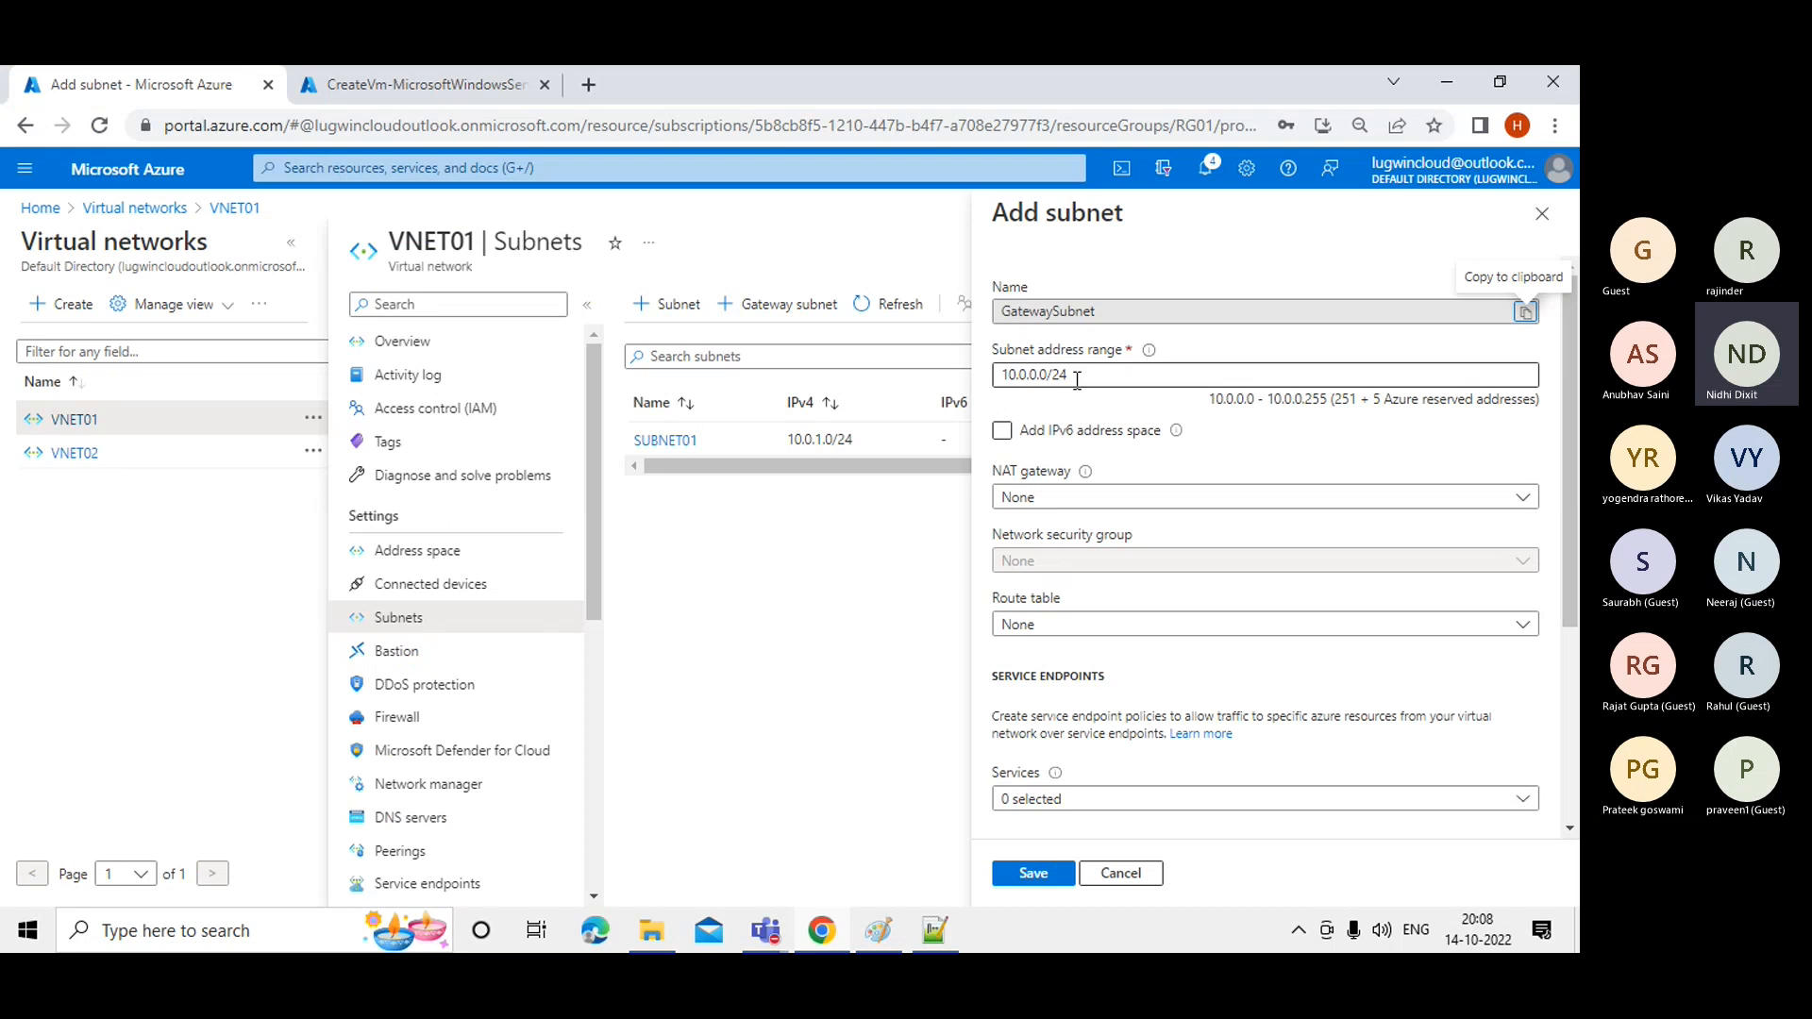
click(1077, 377)
key(BackSpace)
text(7)
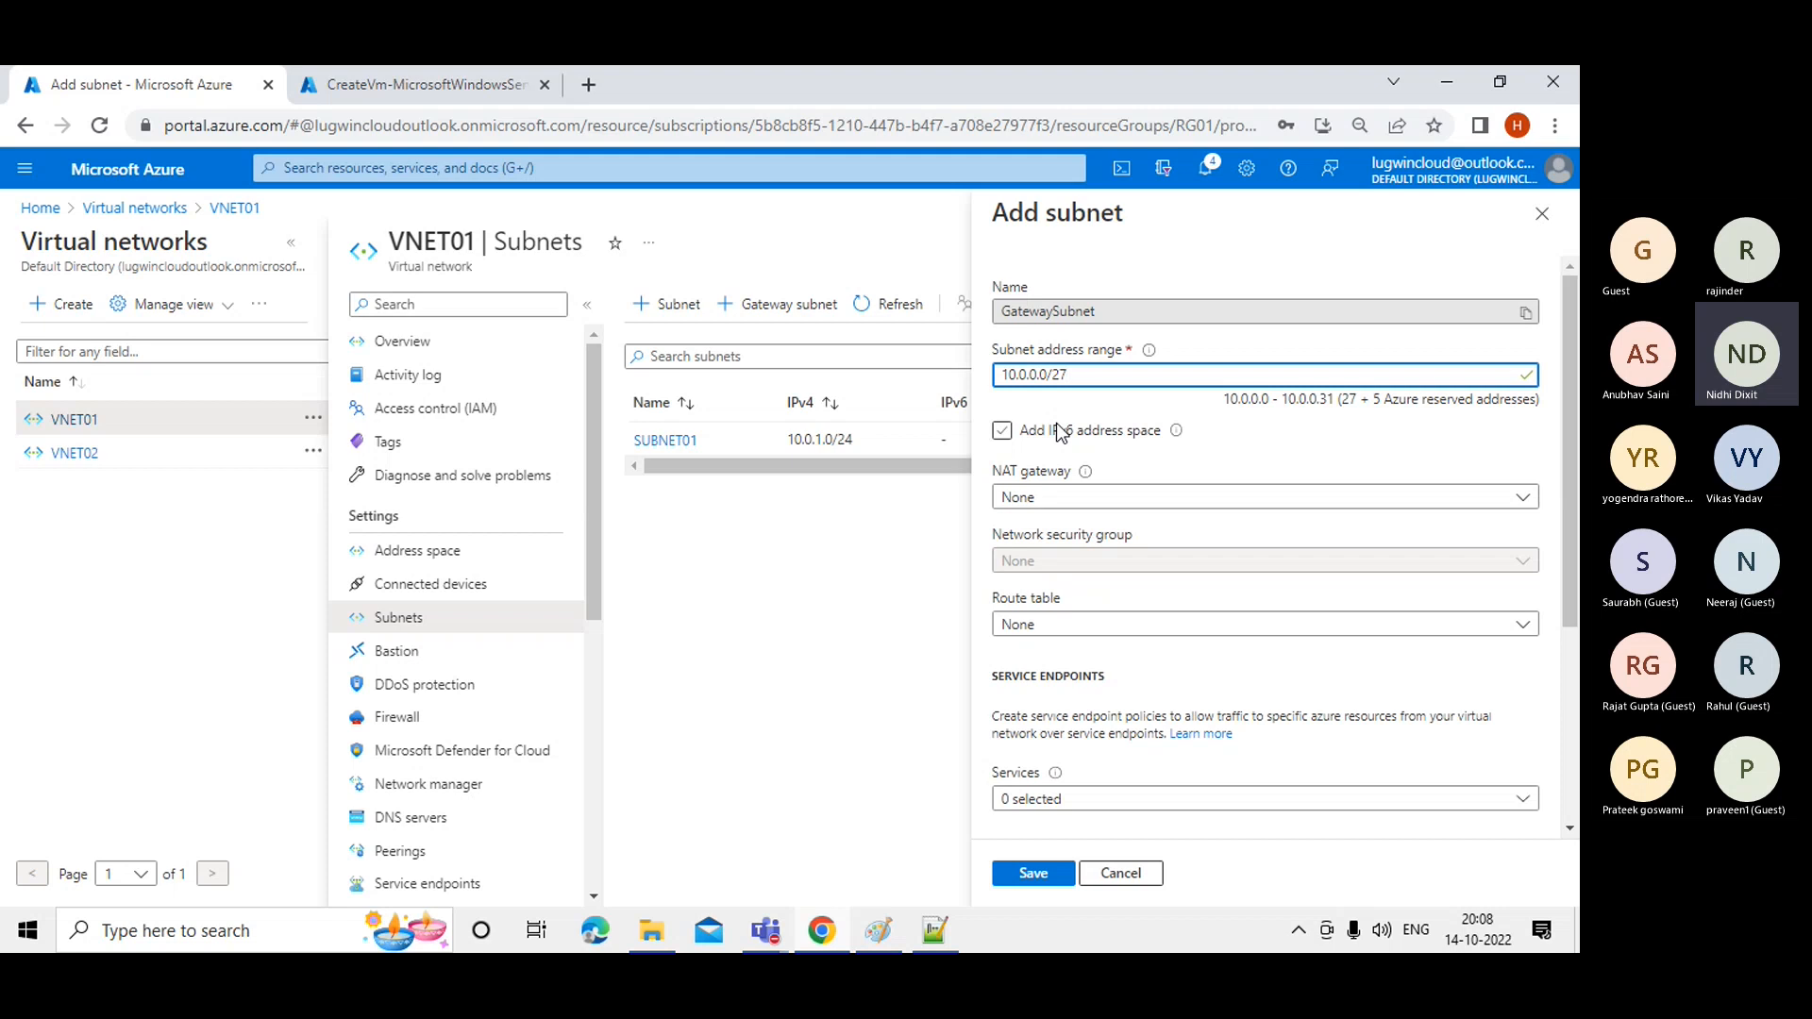
key(BackSpace)
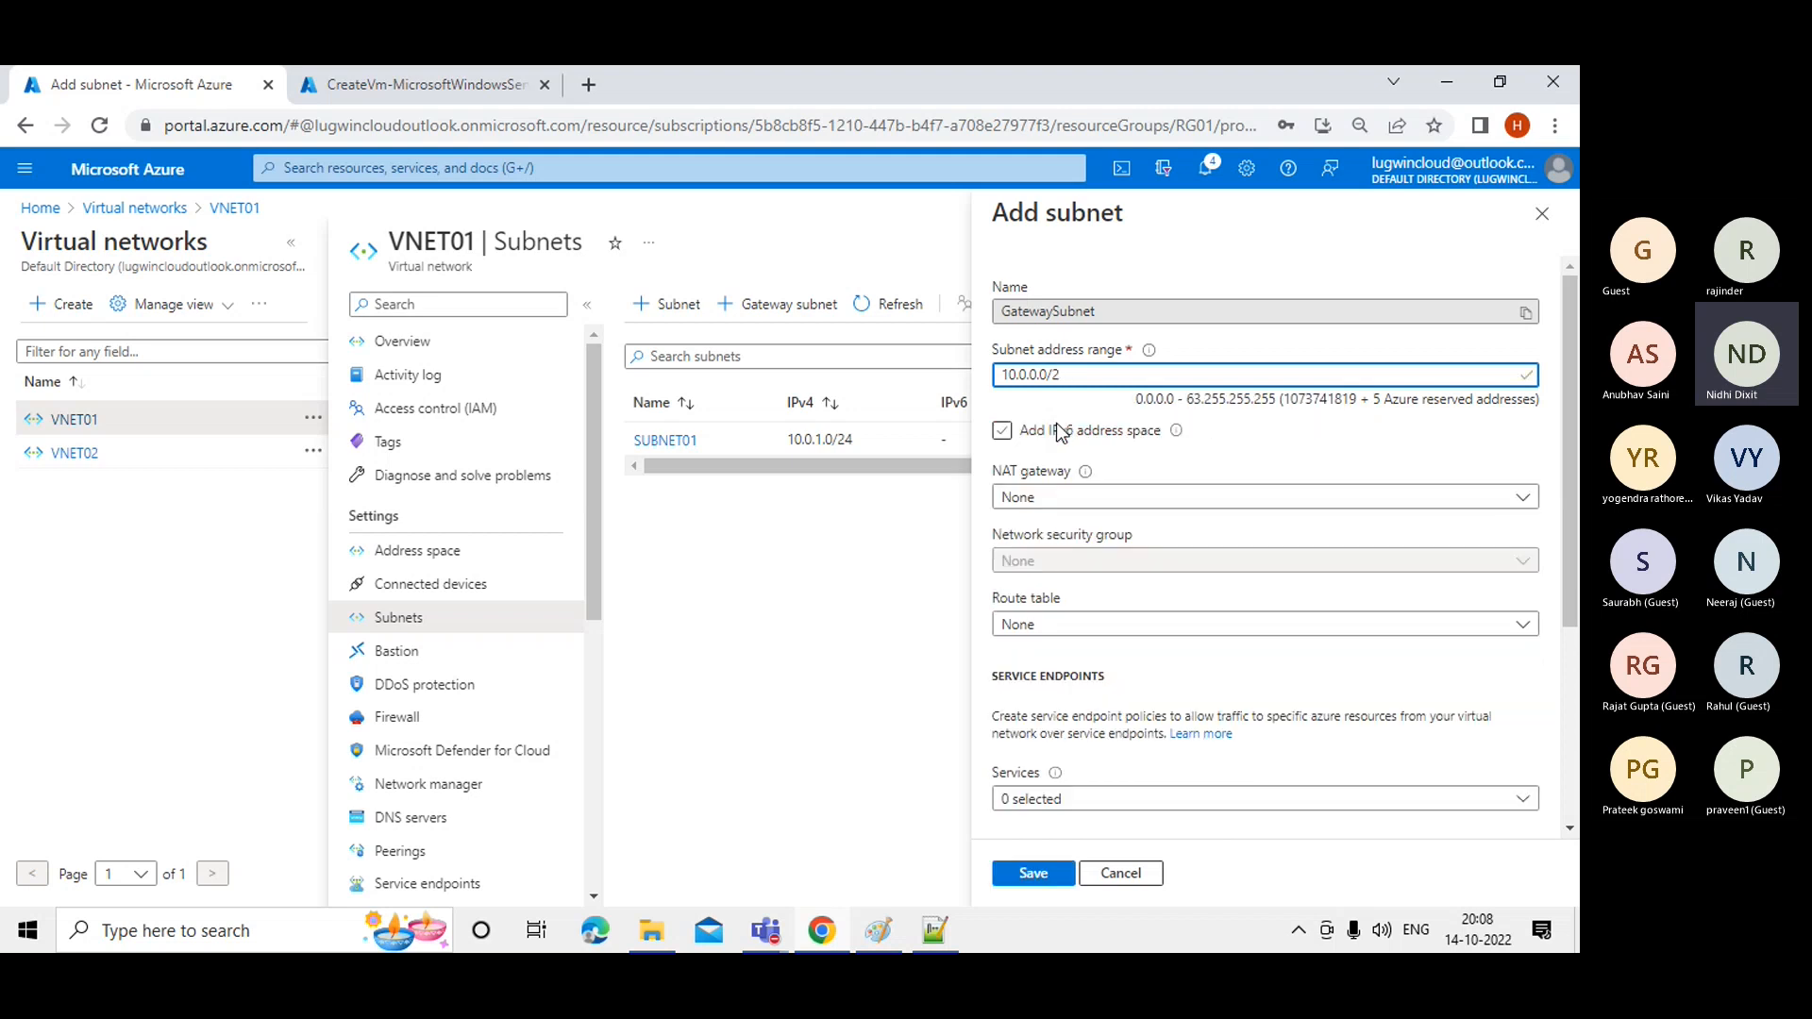
text(5)
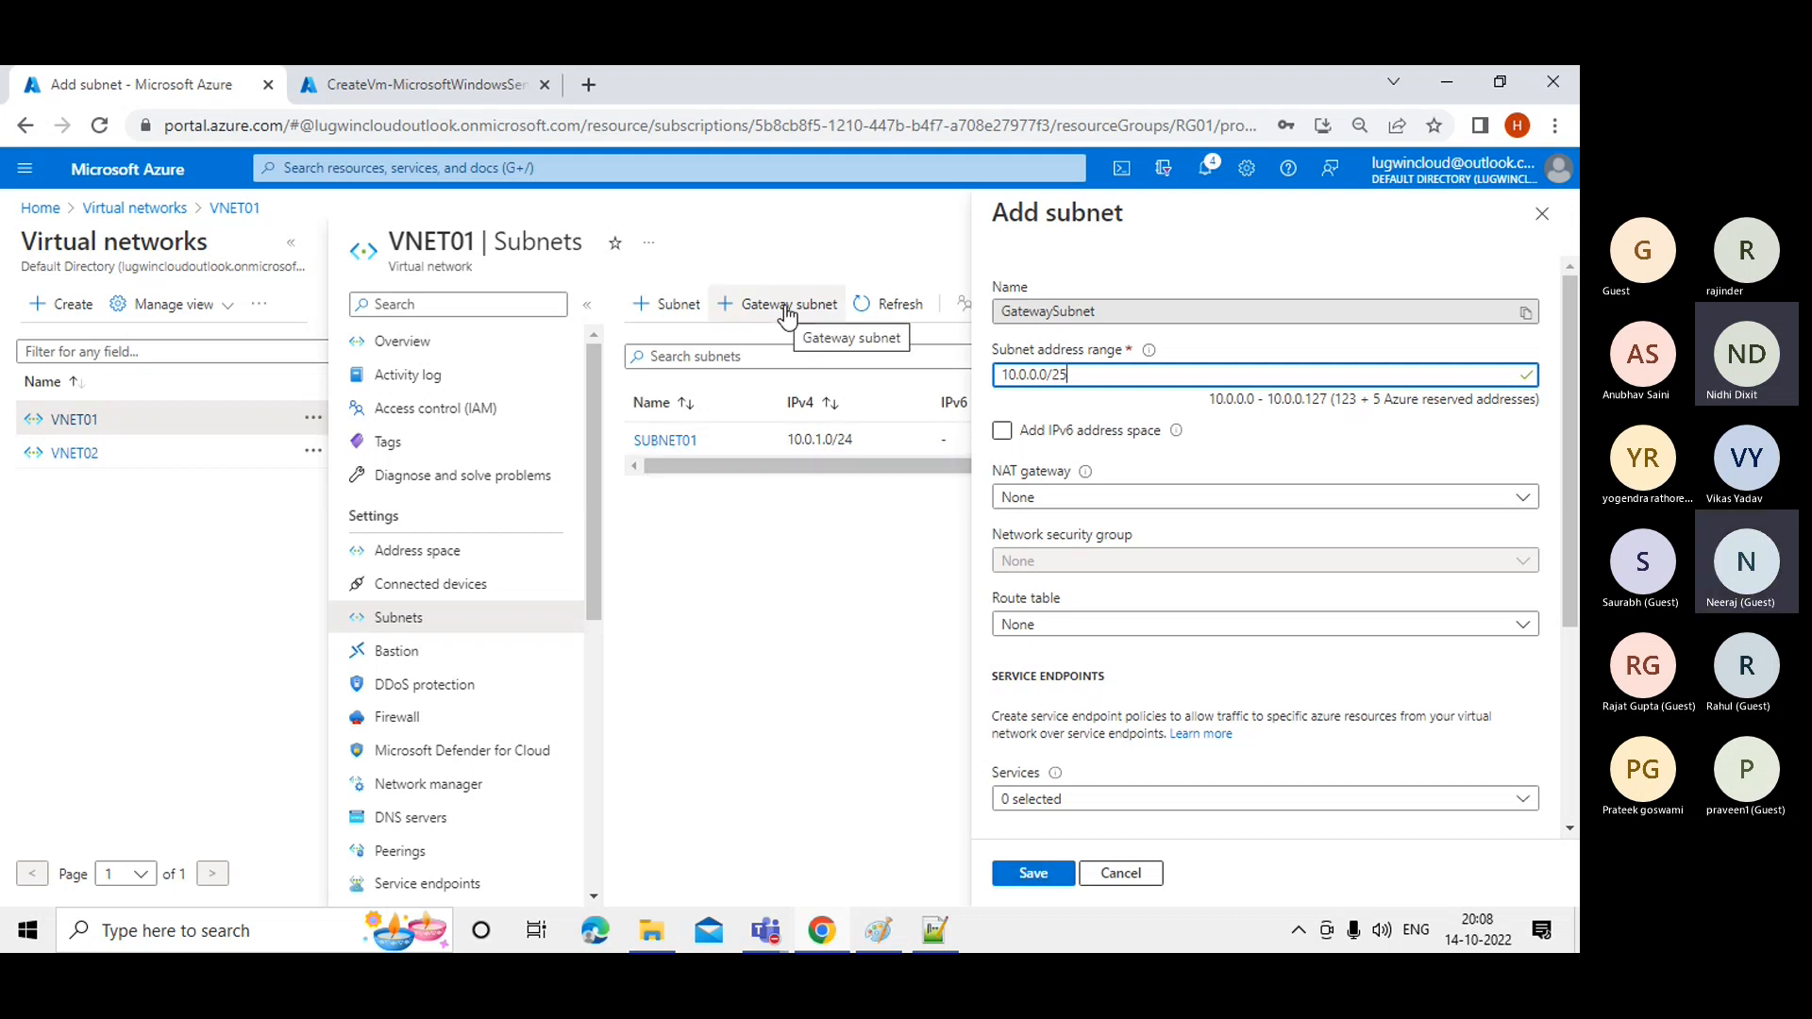
click(1031, 876)
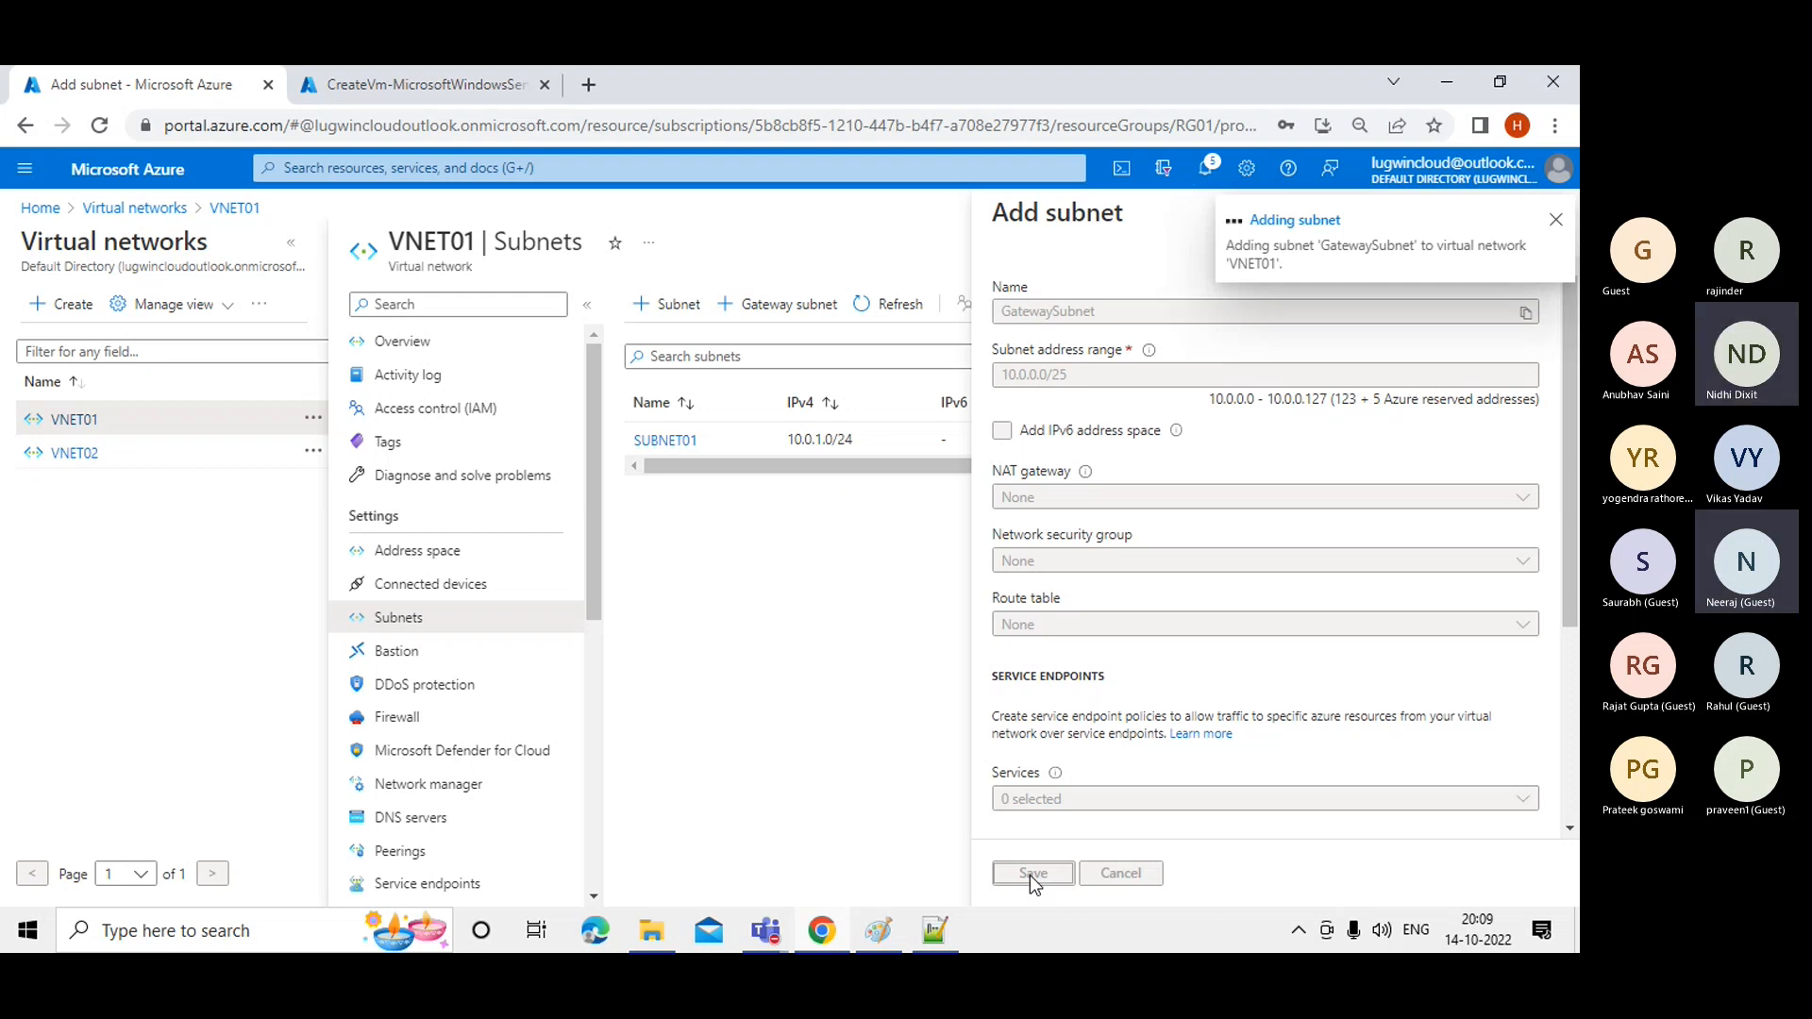
Look at the VM deployment page, and check the GatewaySubnet address range in VNET01's subnet list
click(358, 84)
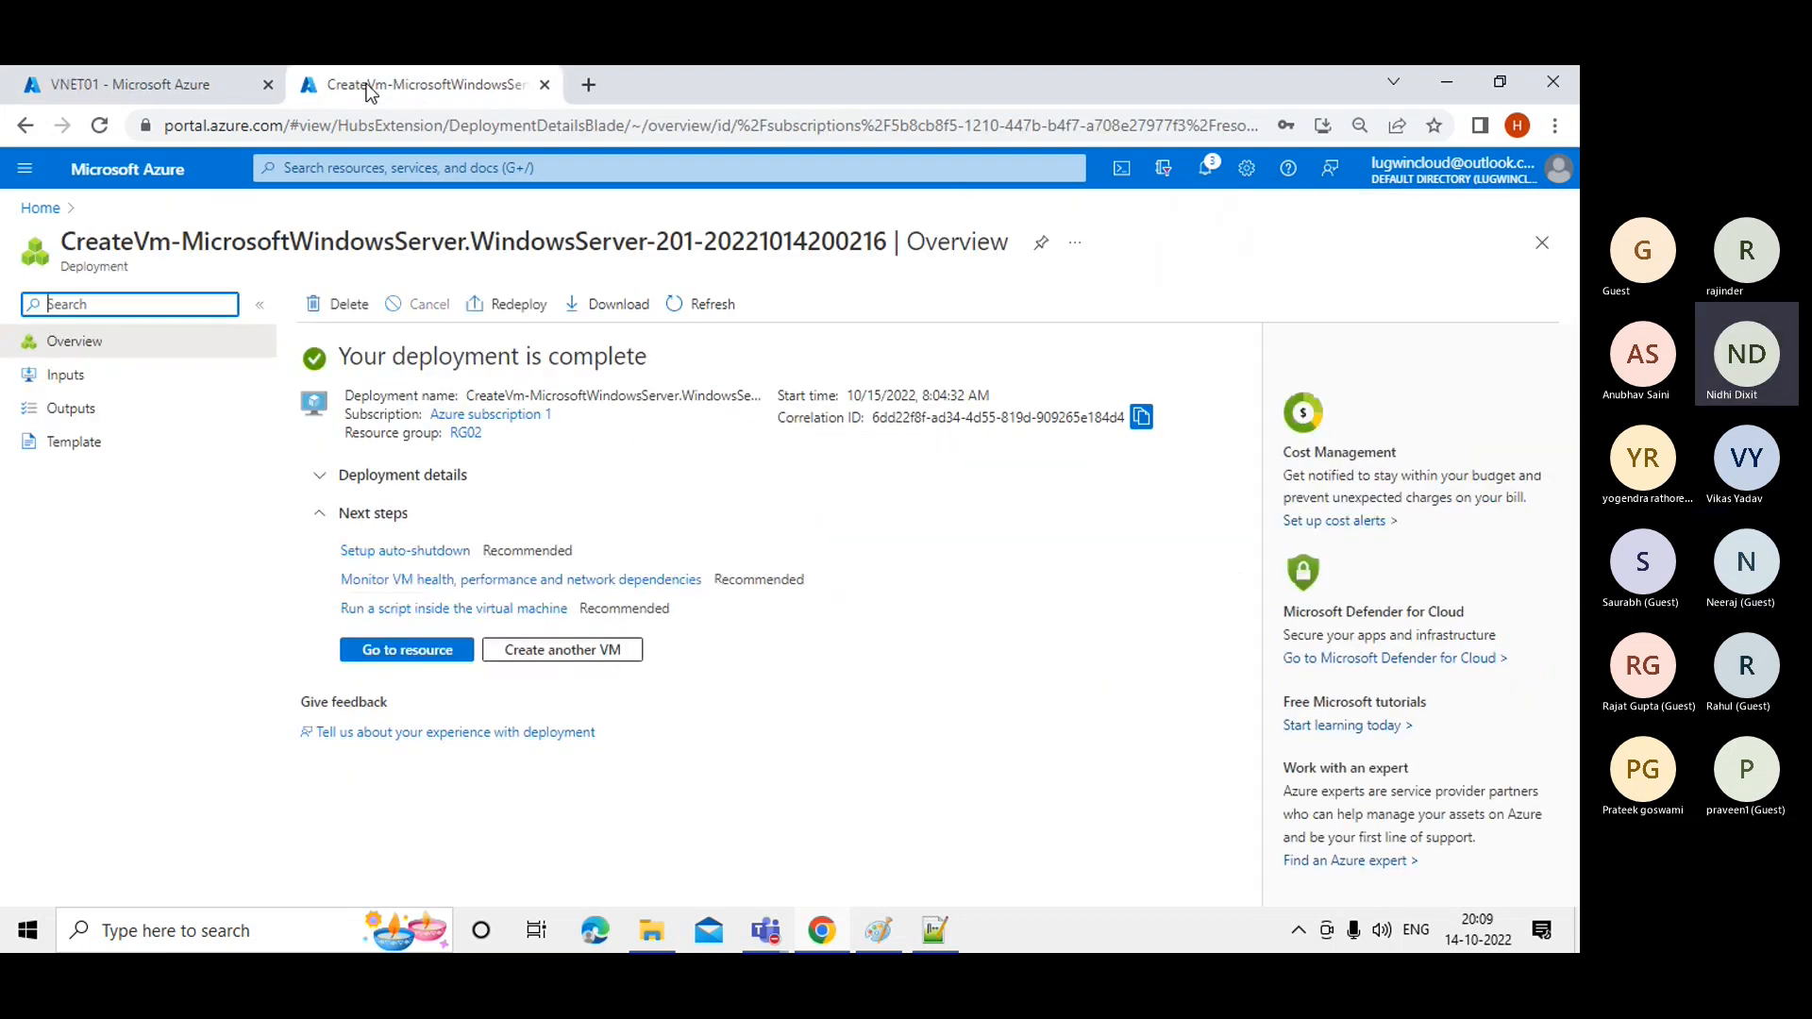
click(122, 82)
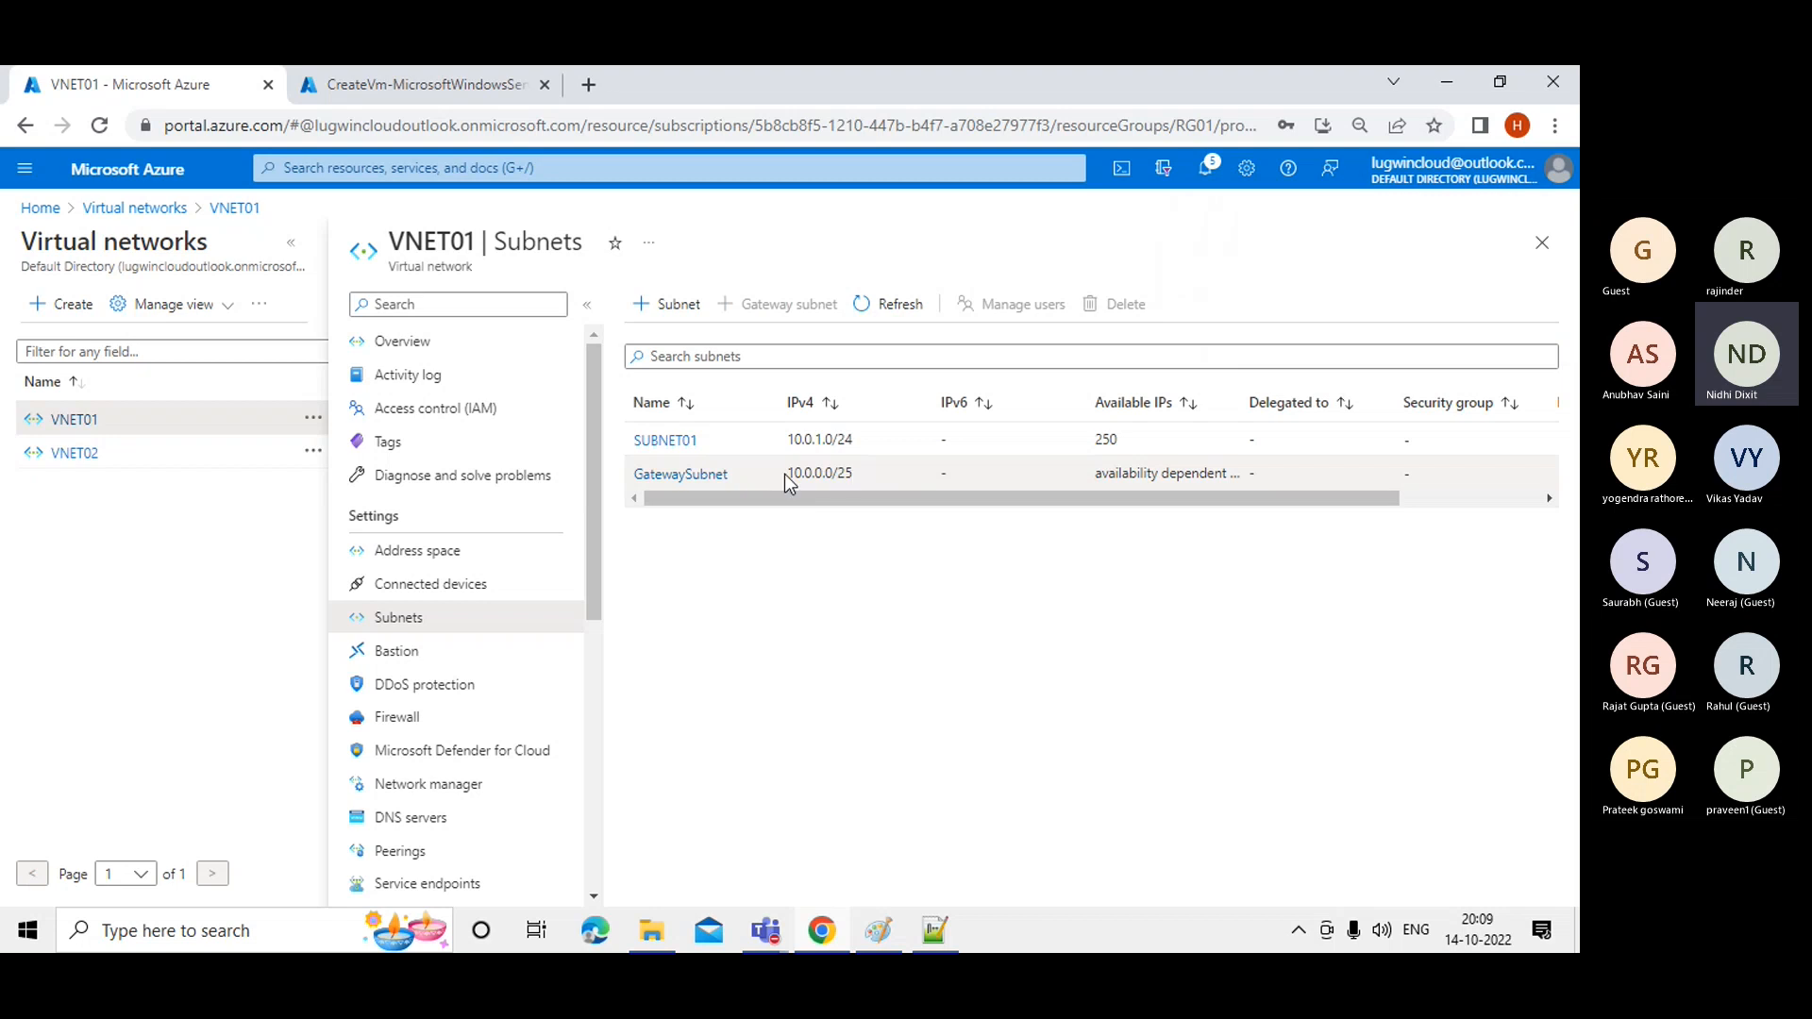
drag(791, 475, 827, 474)
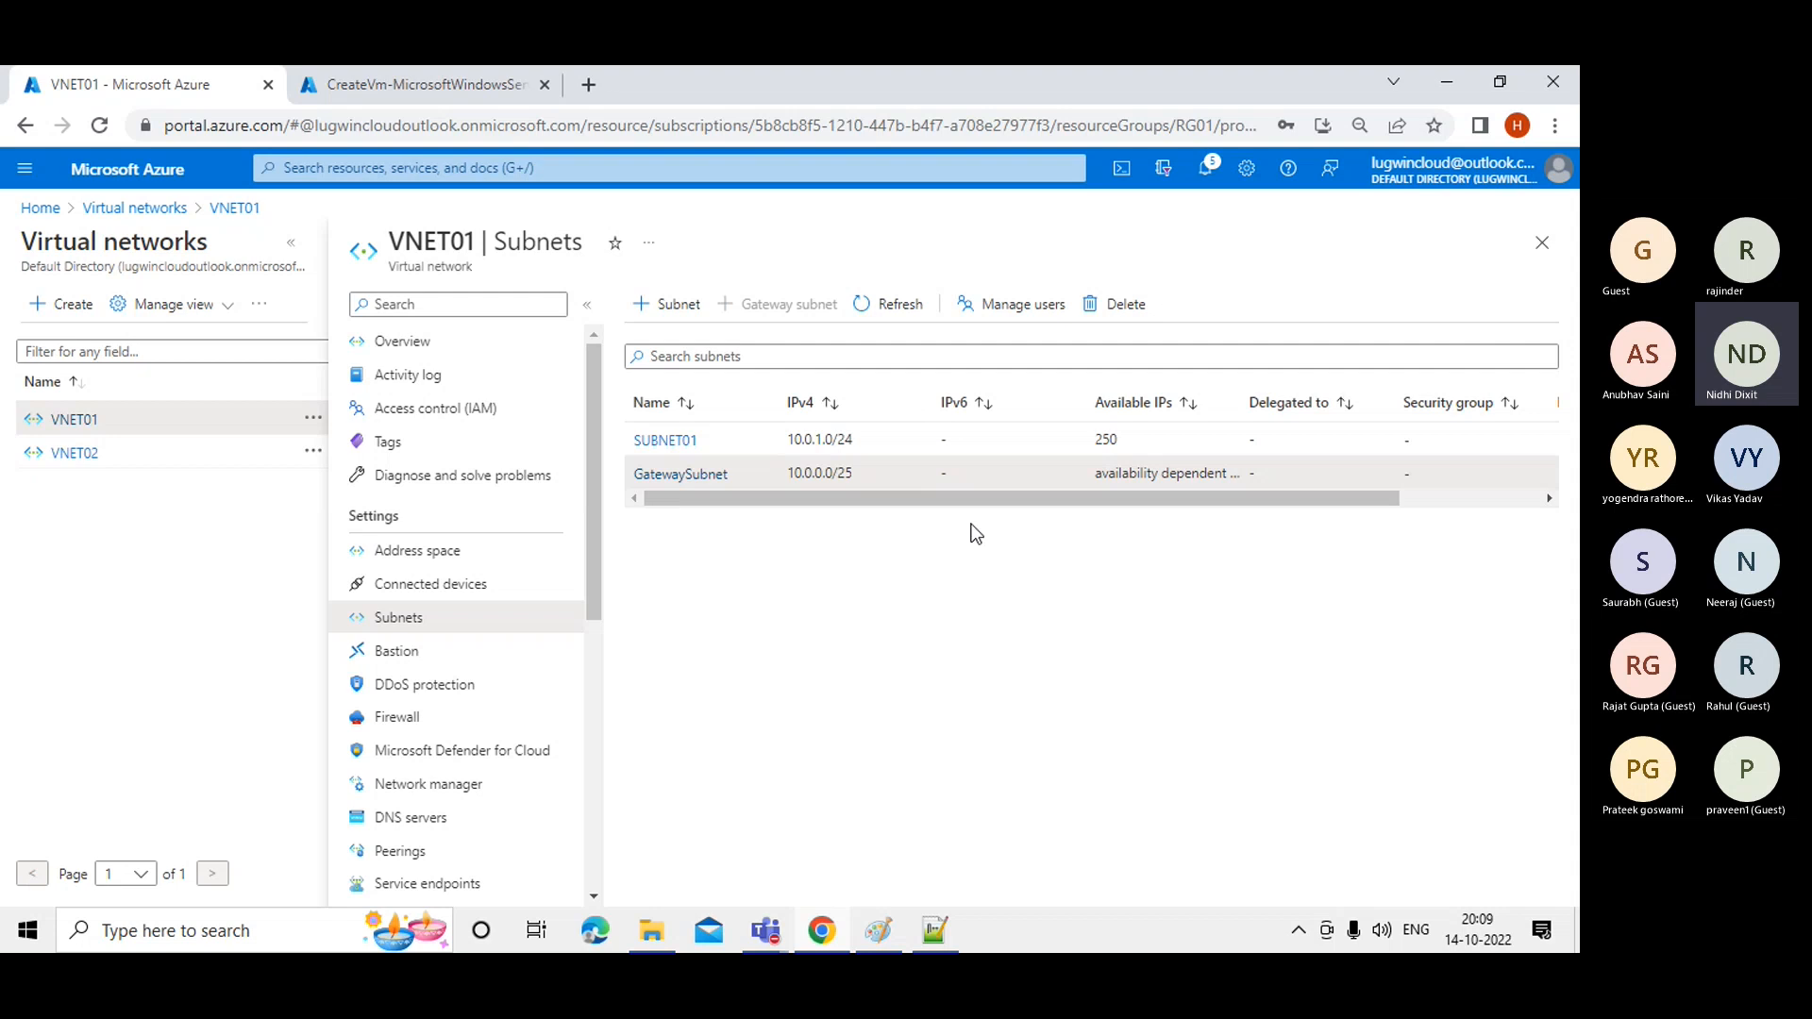
From the VM deployment page, search for "vn" and open the virtual networks list, keeping VNET01's page open
click(394, 88)
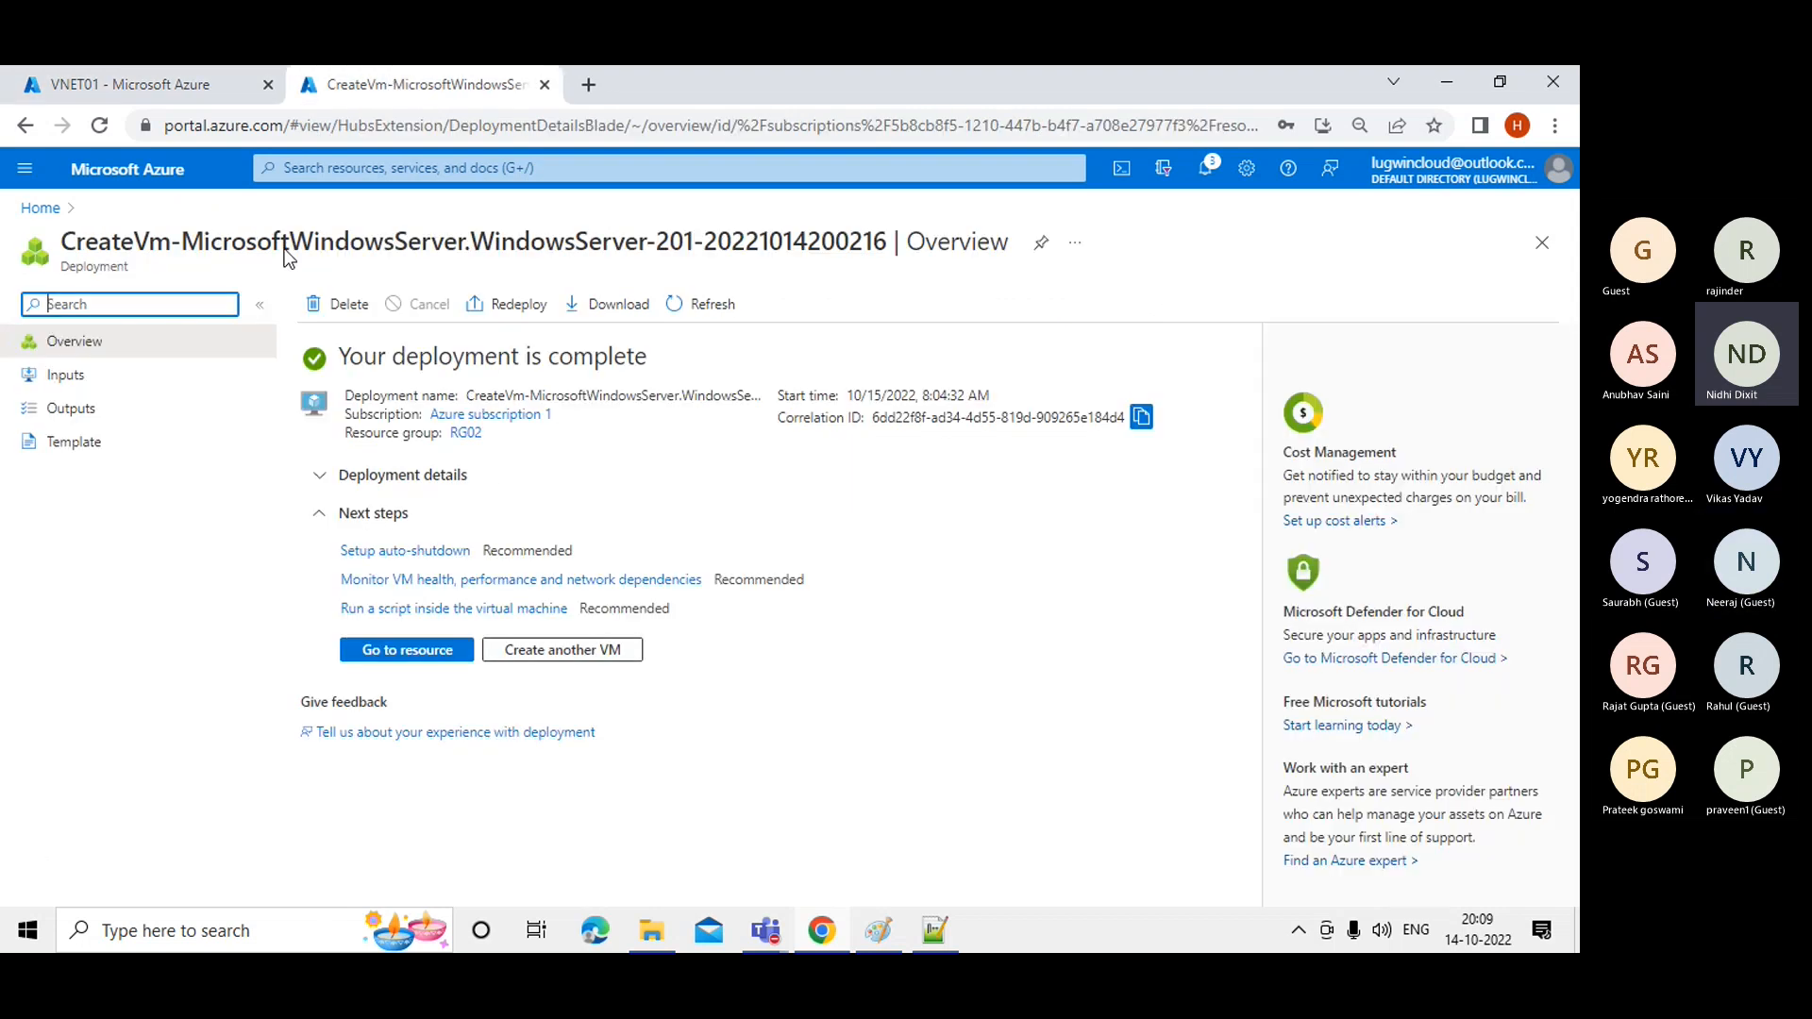
click(307, 170)
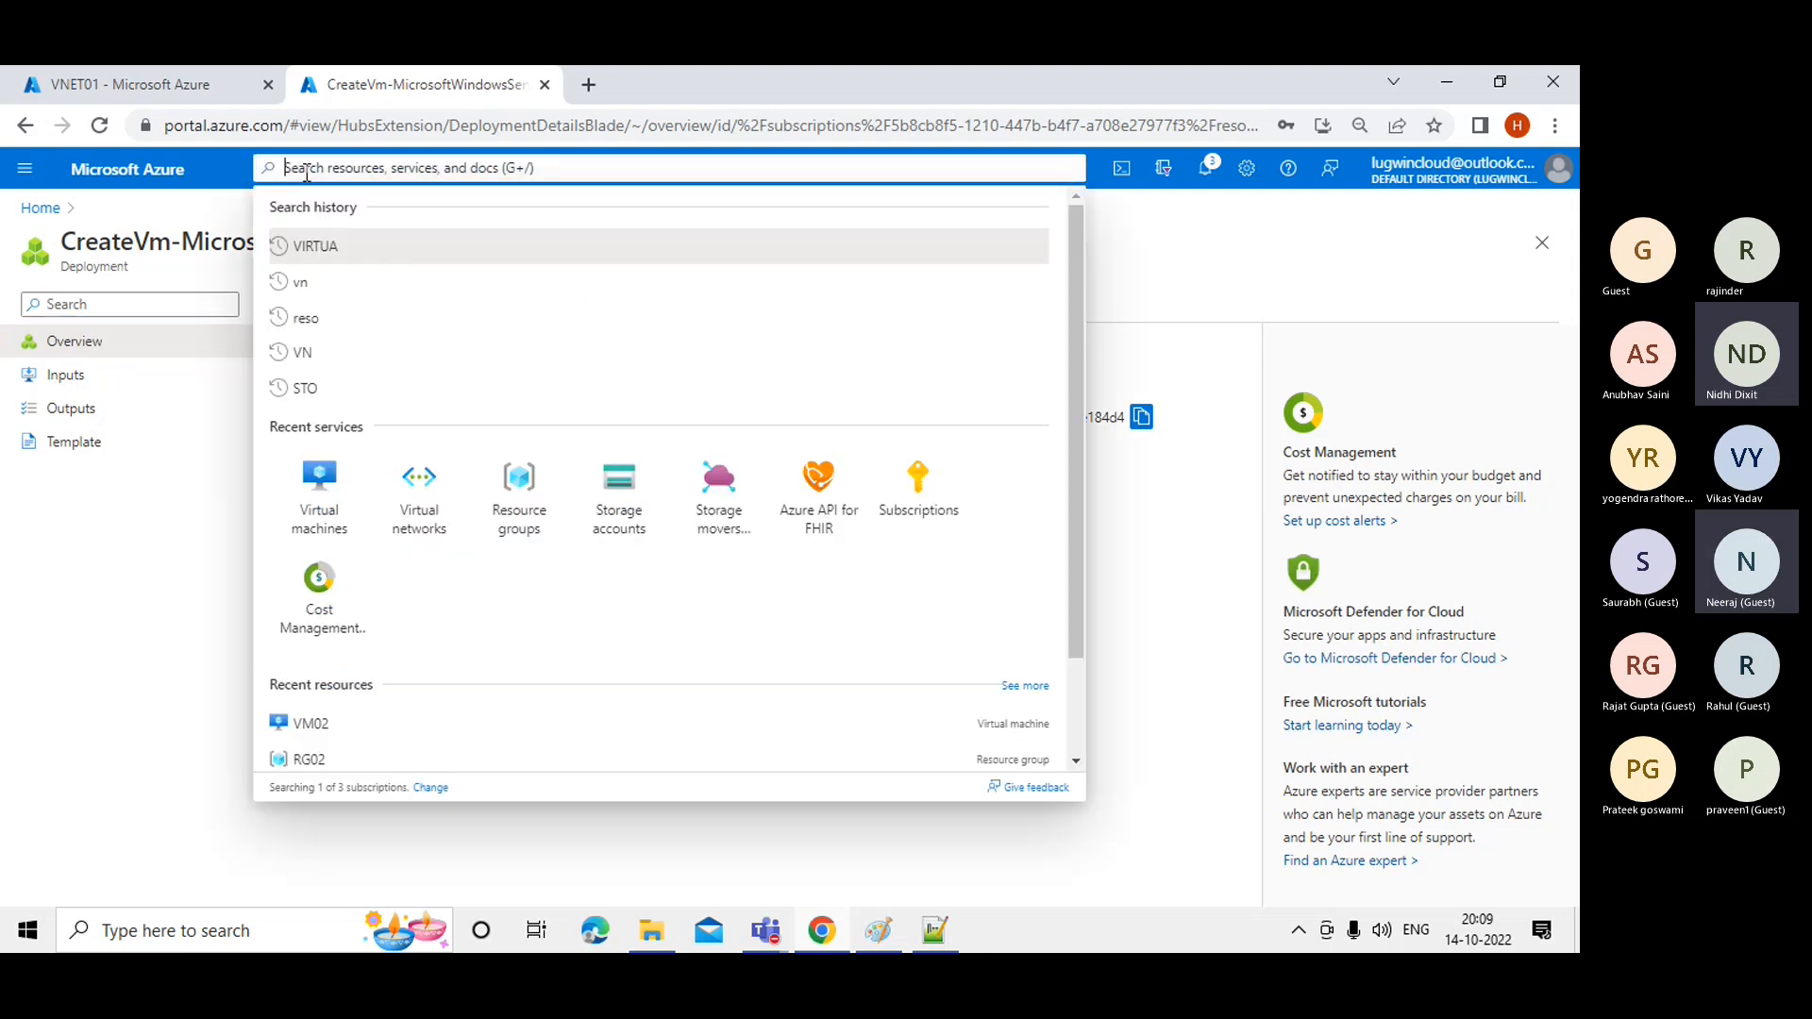
text(v)
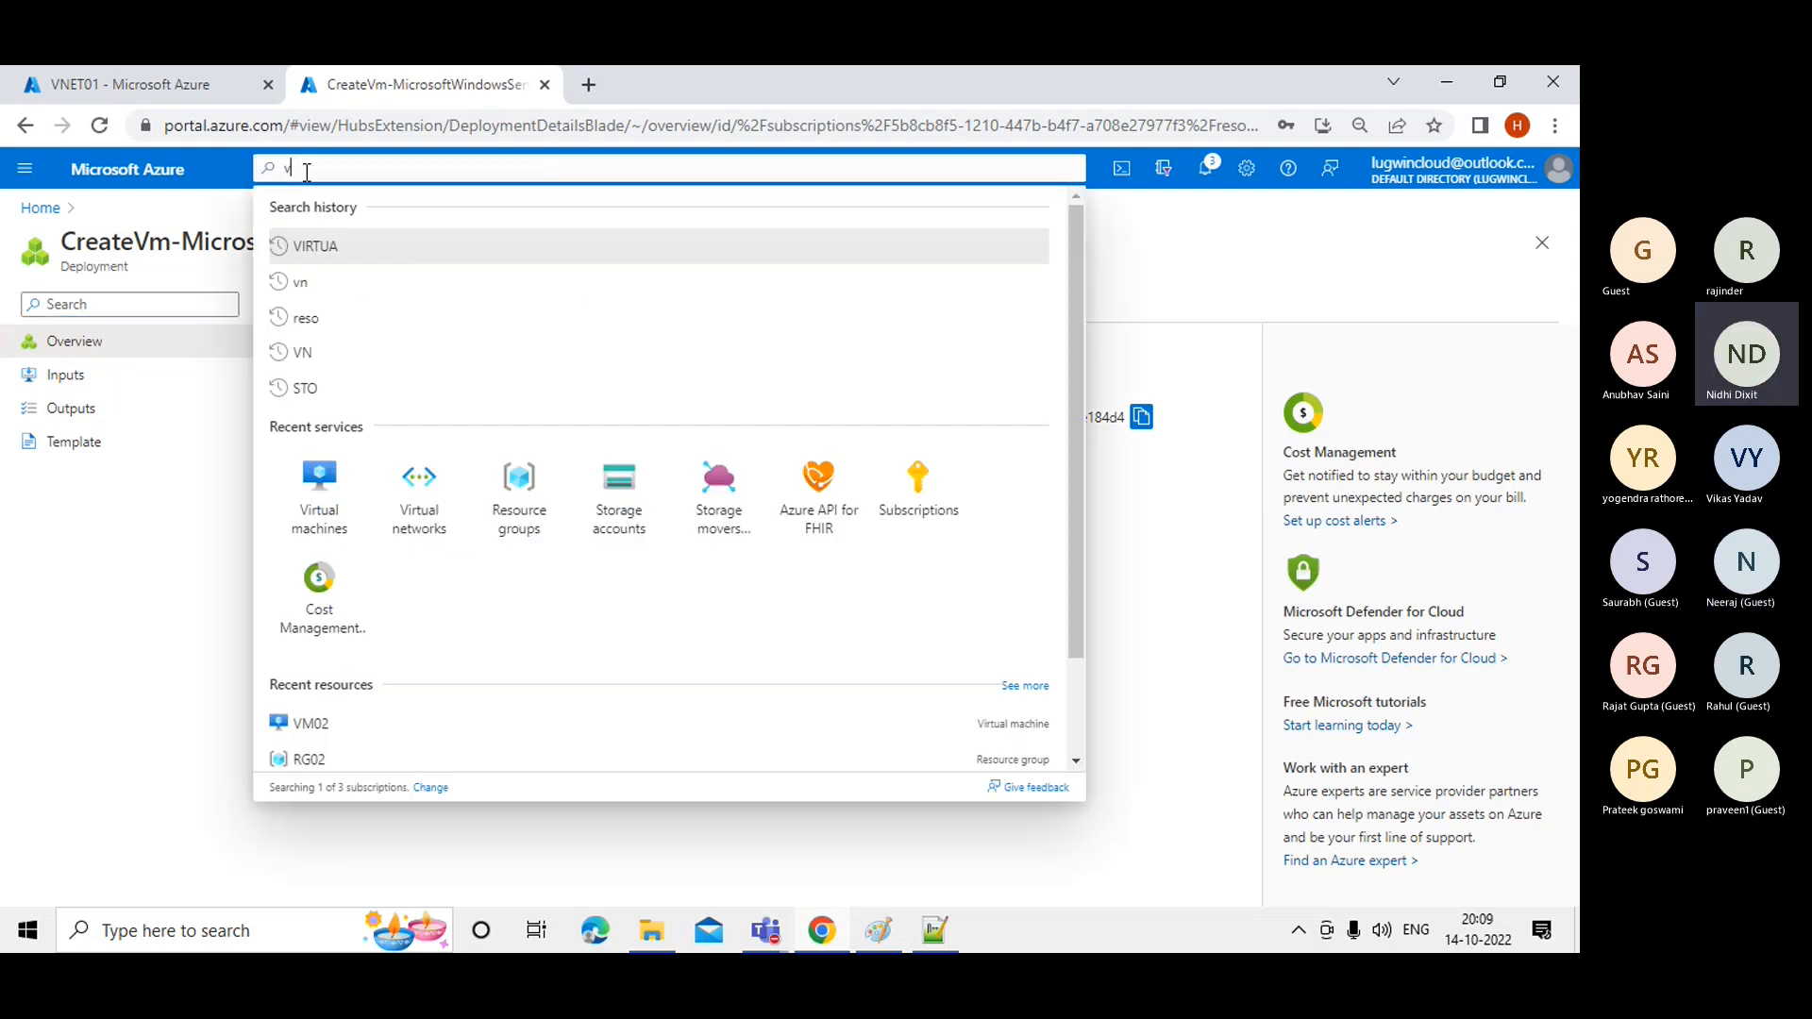
text(n)
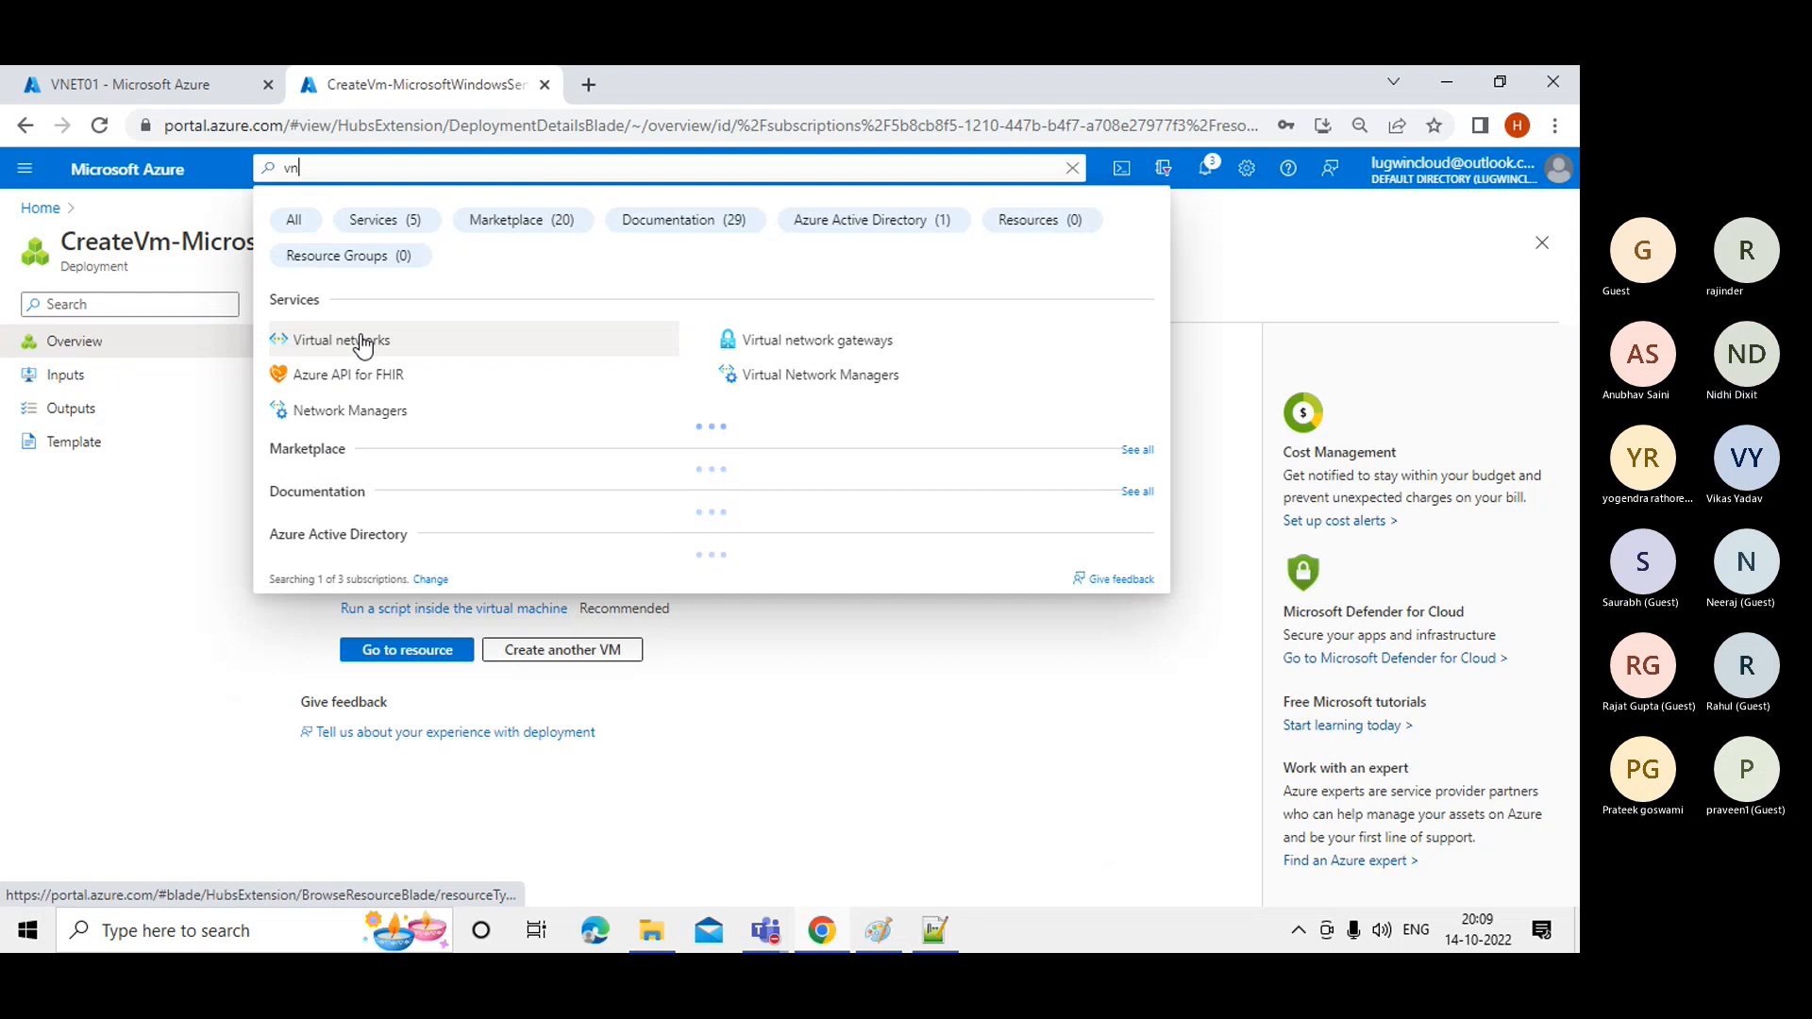
click(360, 343)
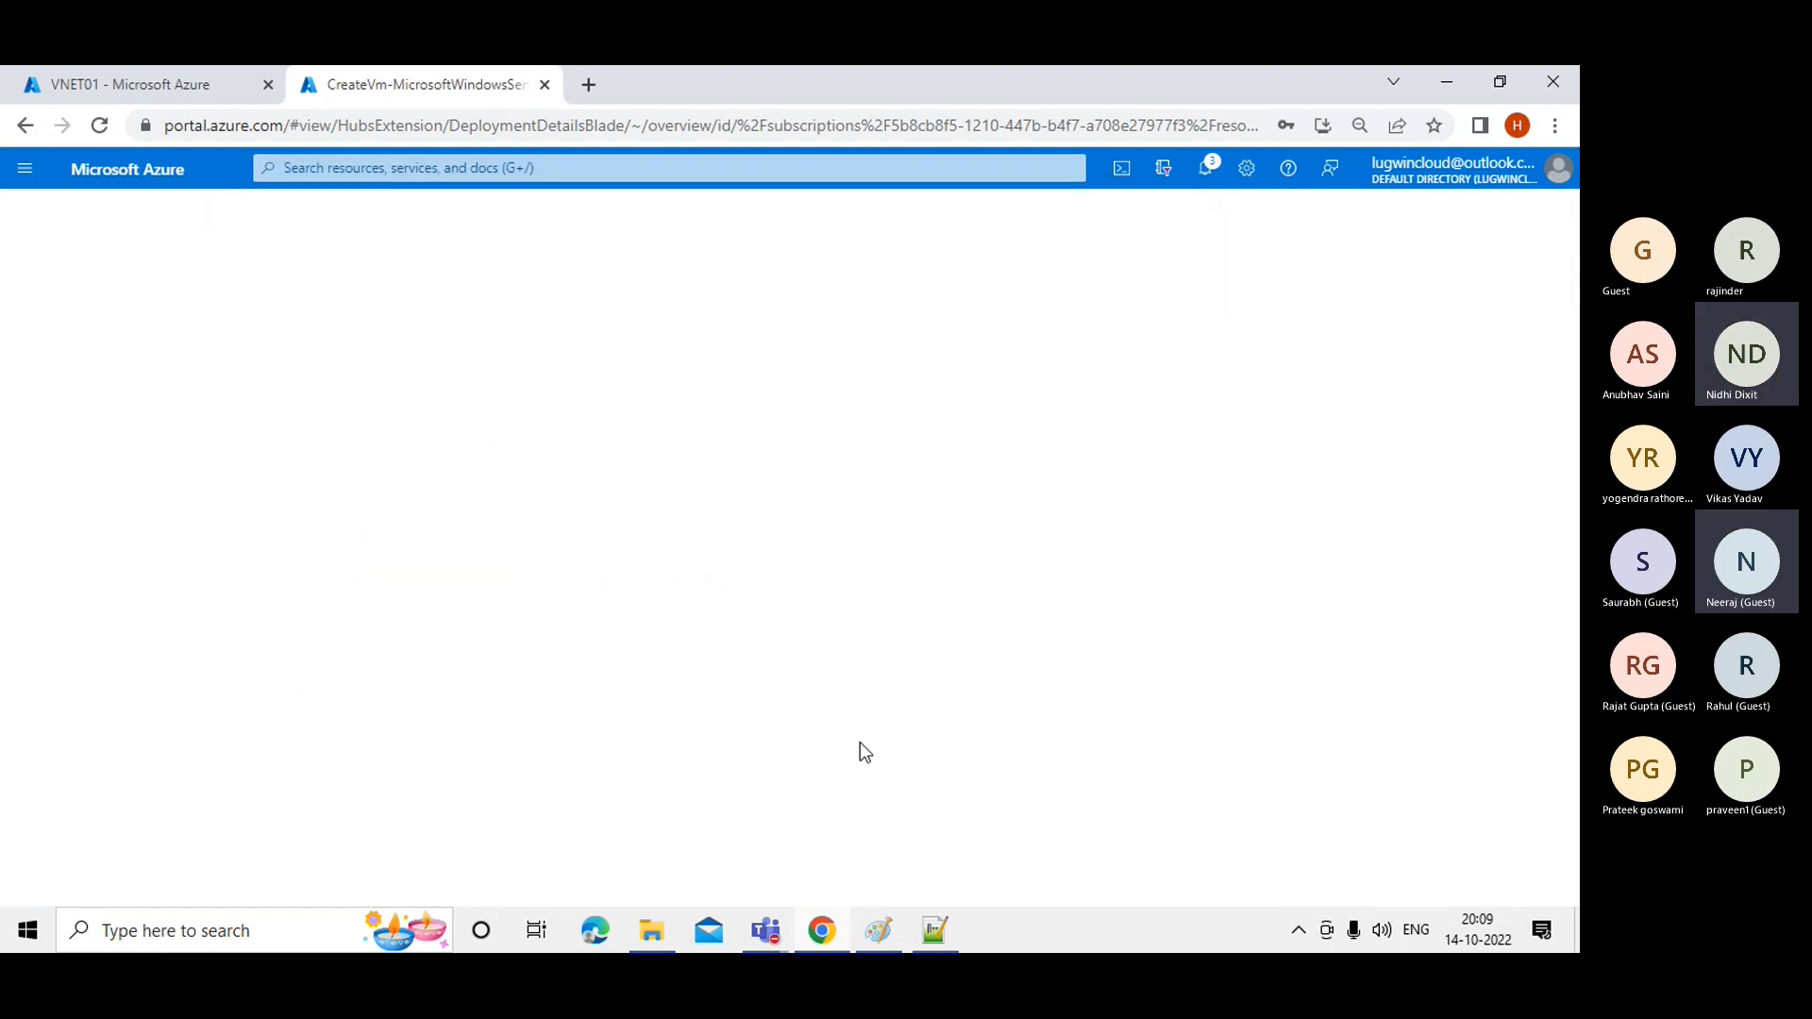
Check the VPN diagram in Paint, and start a new gateway subnet in VNET02's subnets in the Azure portal
click(876, 932)
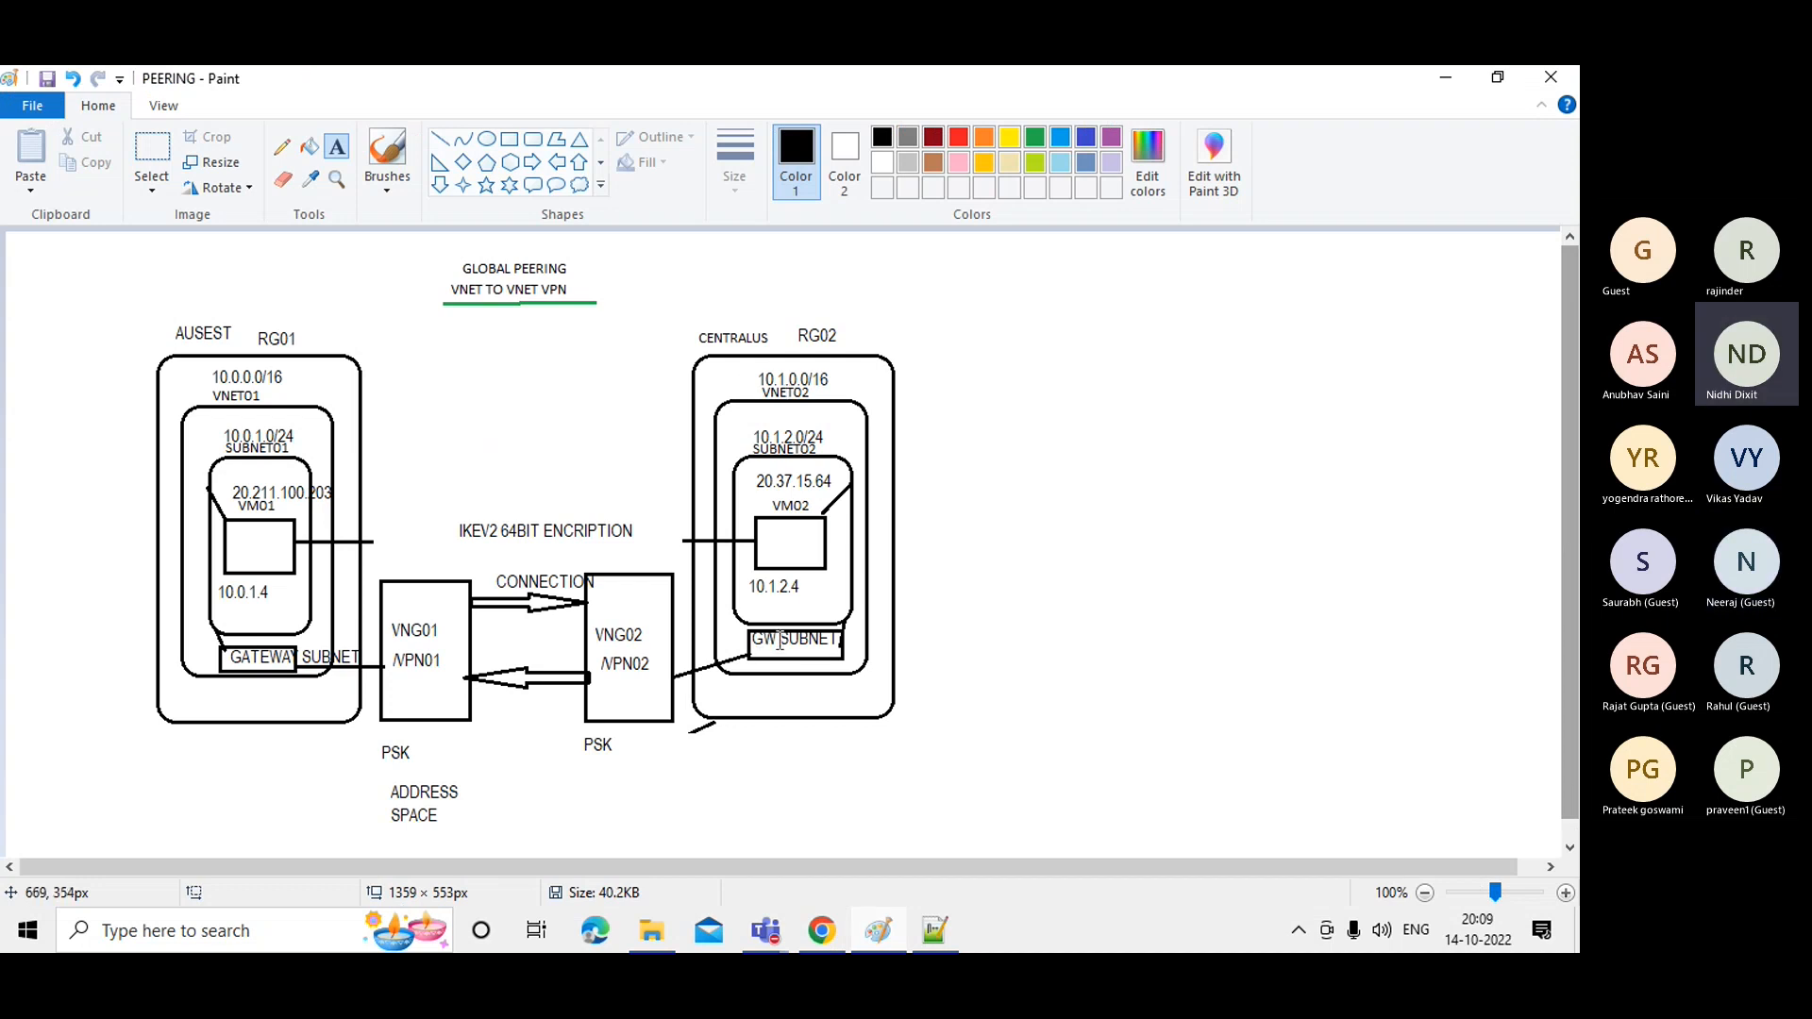
click(1445, 78)
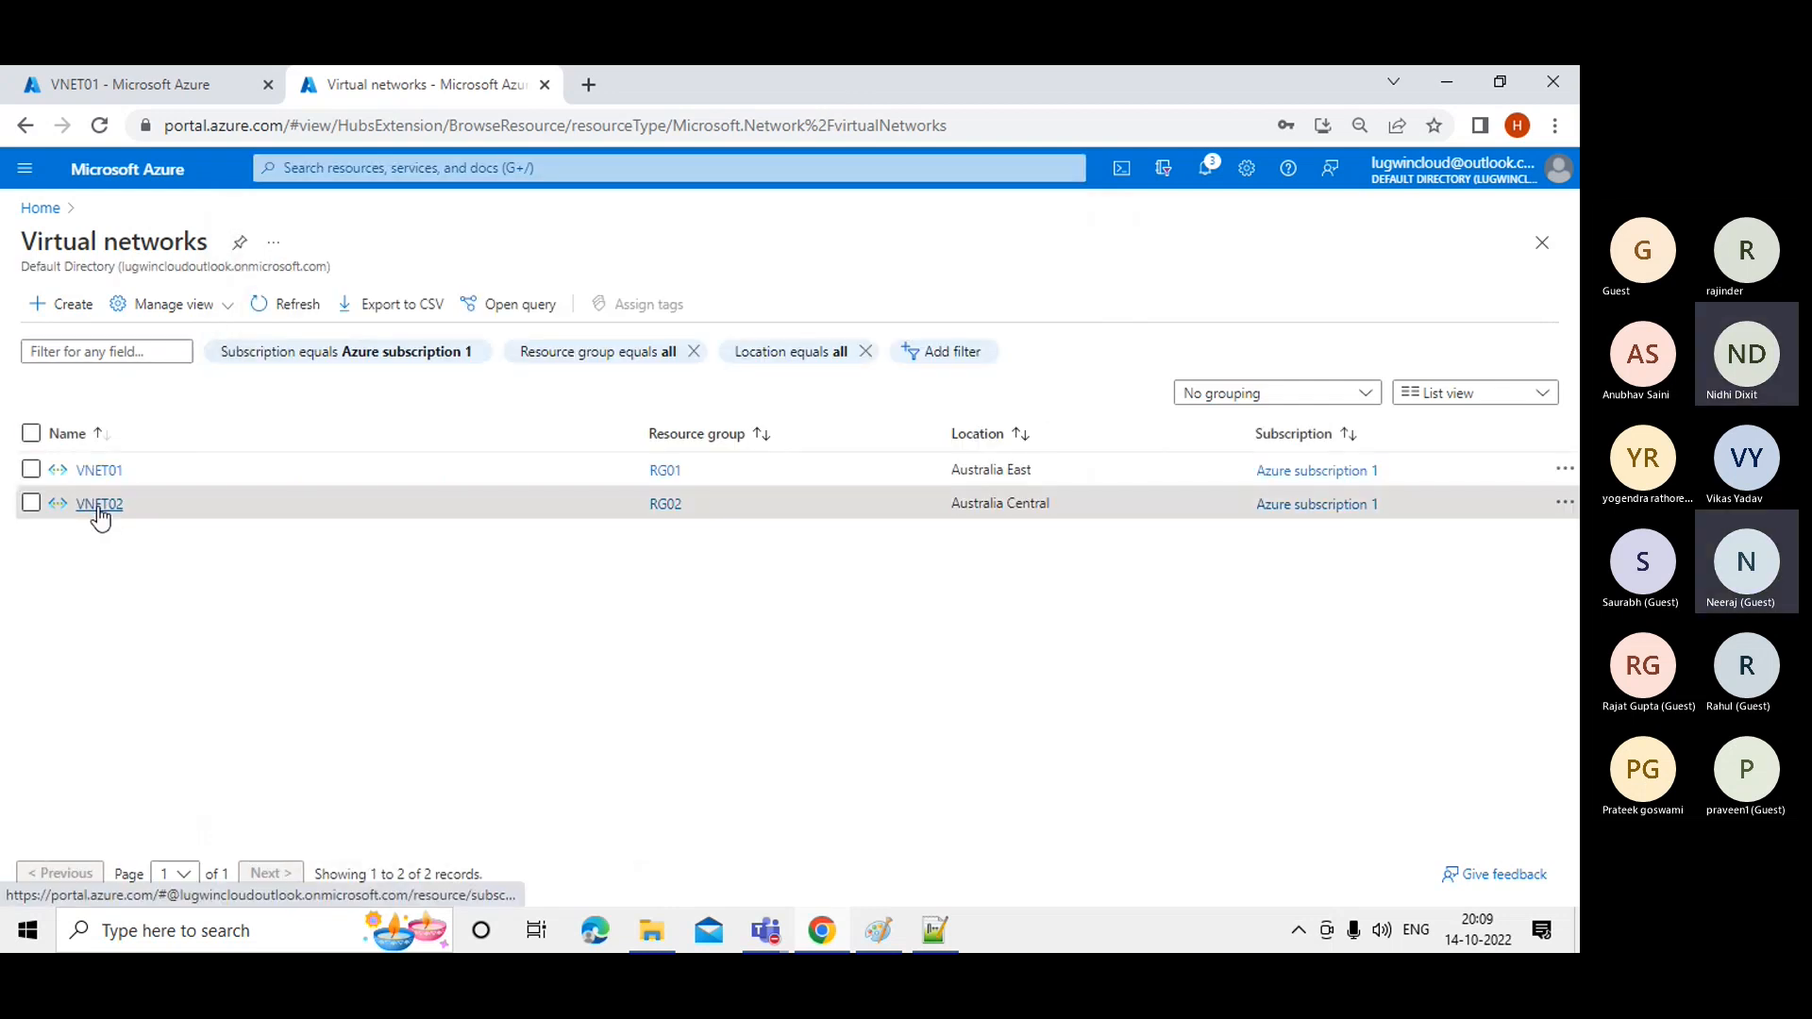
click(99, 507)
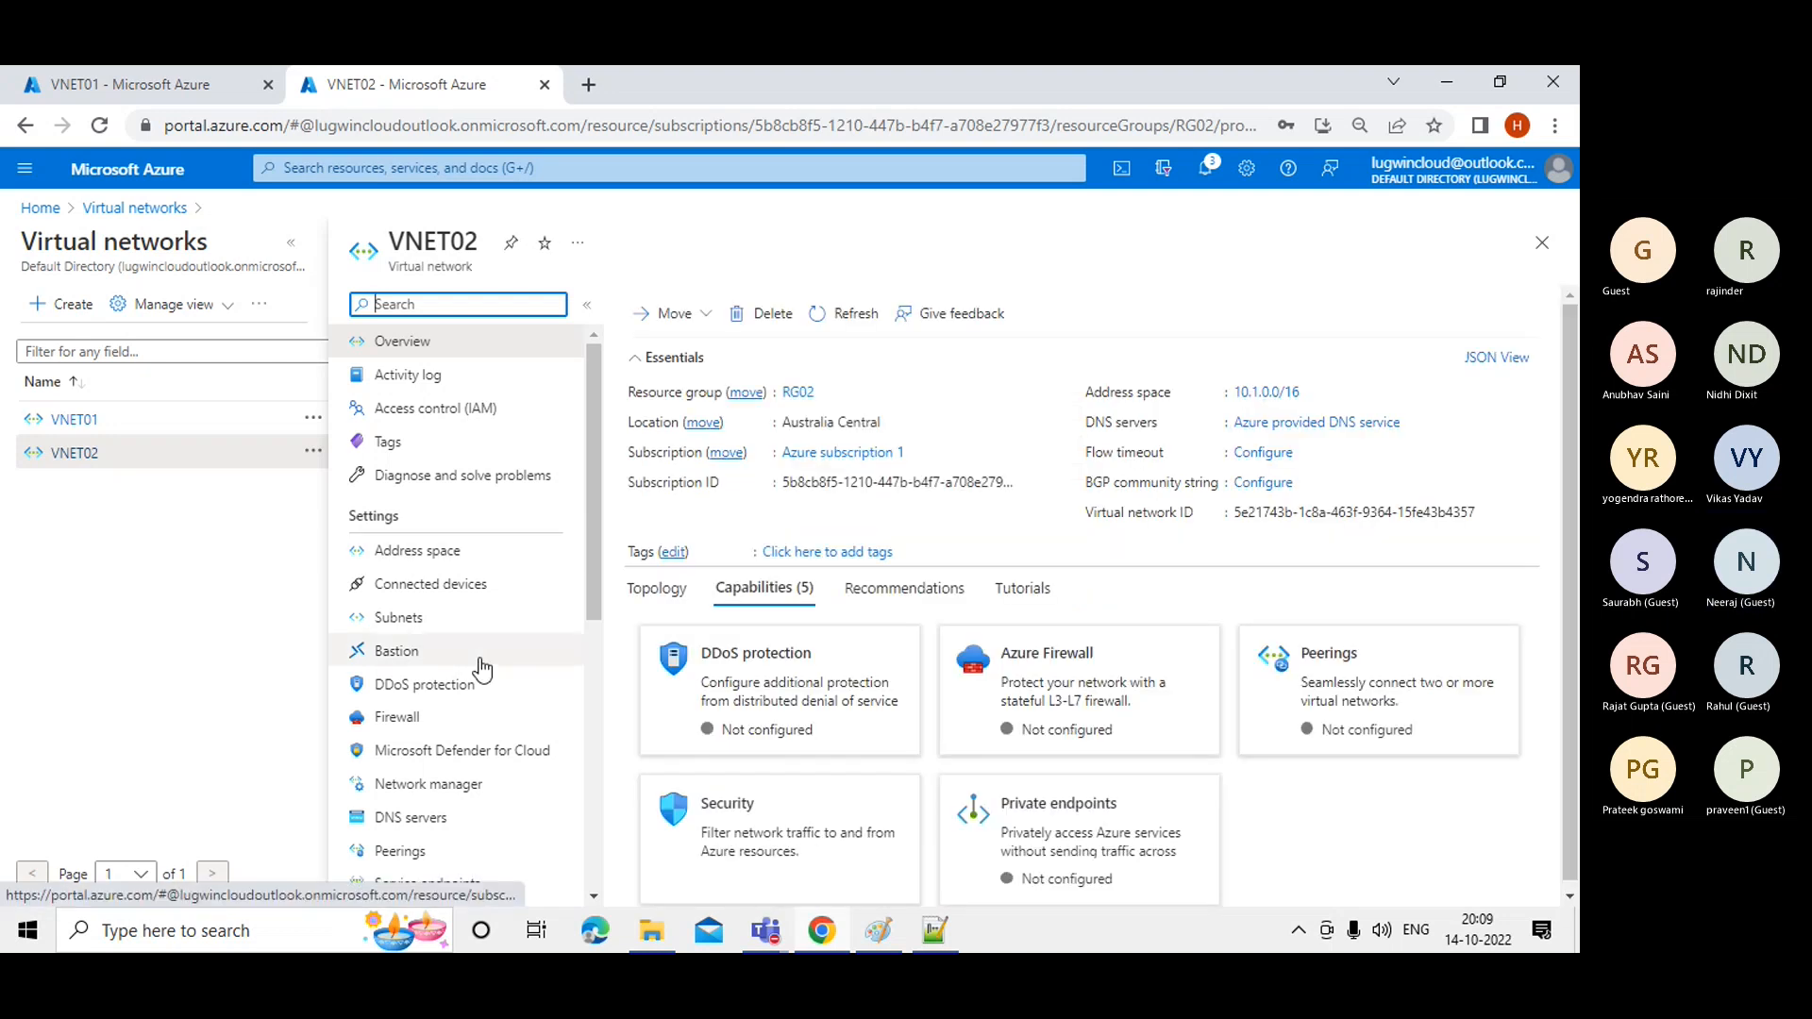
click(439, 629)
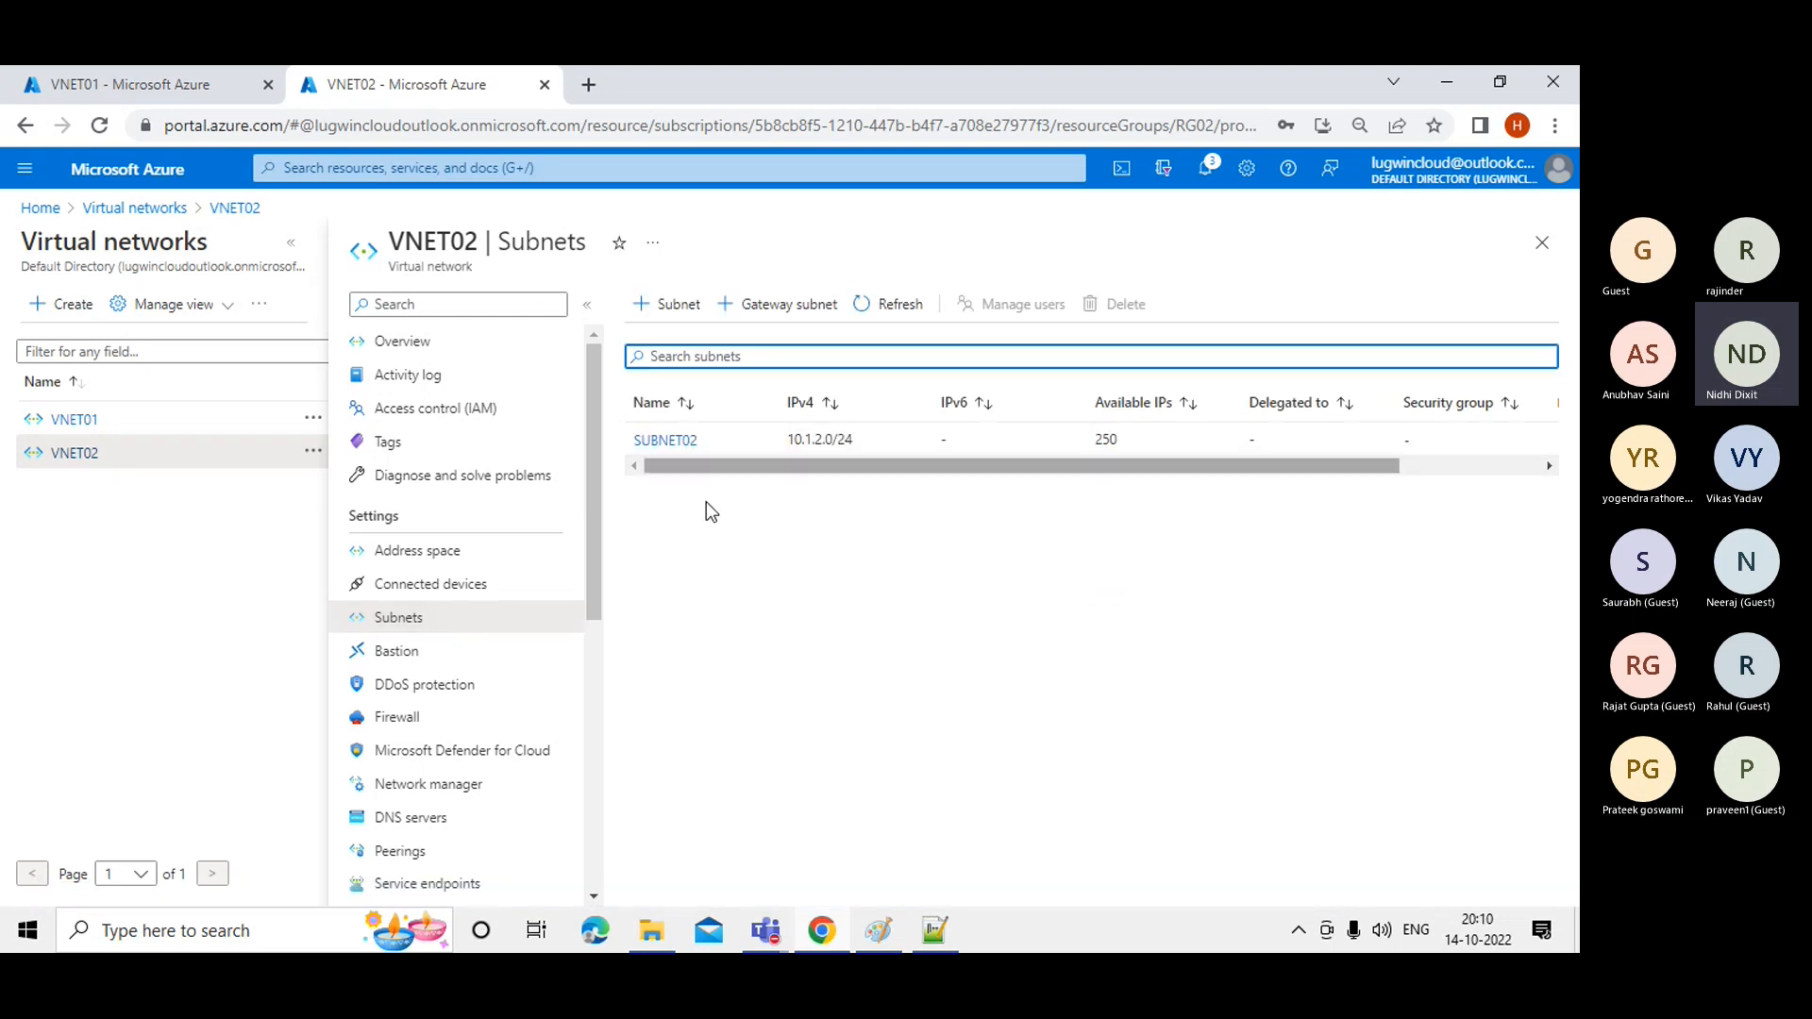
click(780, 307)
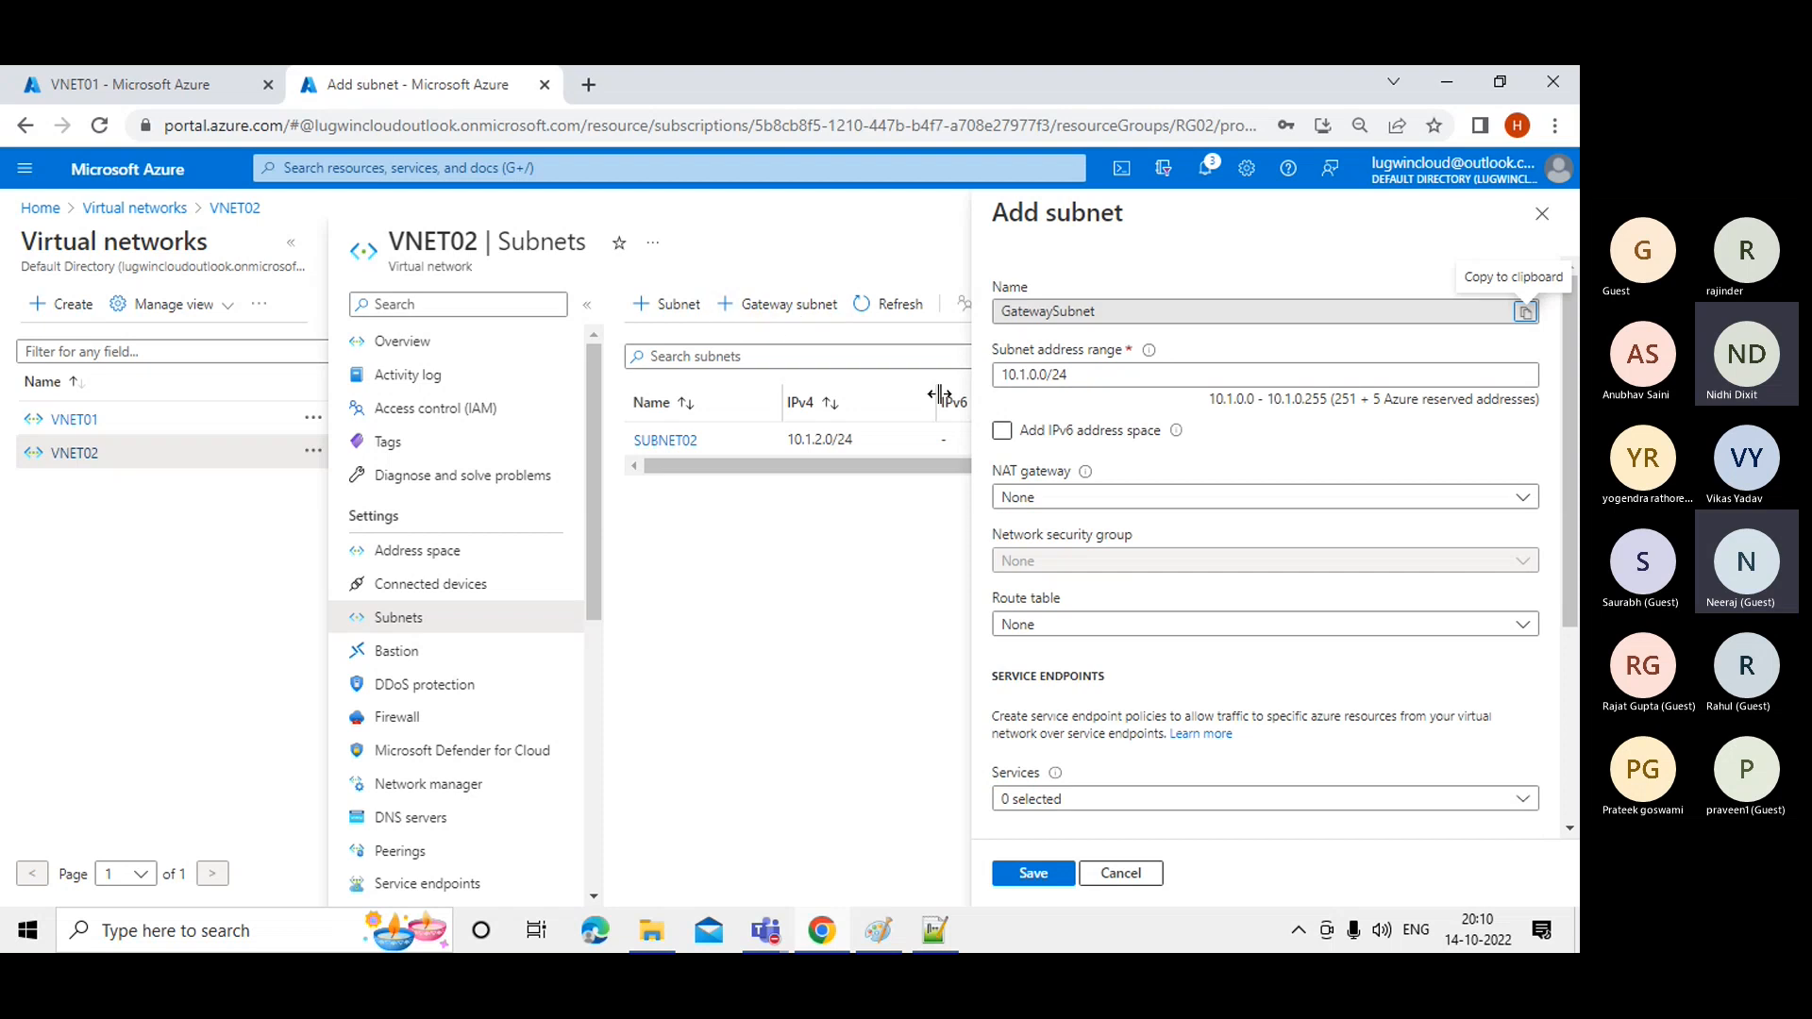
Switch to the Teams meeting window to view the participants, and return to the Azure portal
click(765, 930)
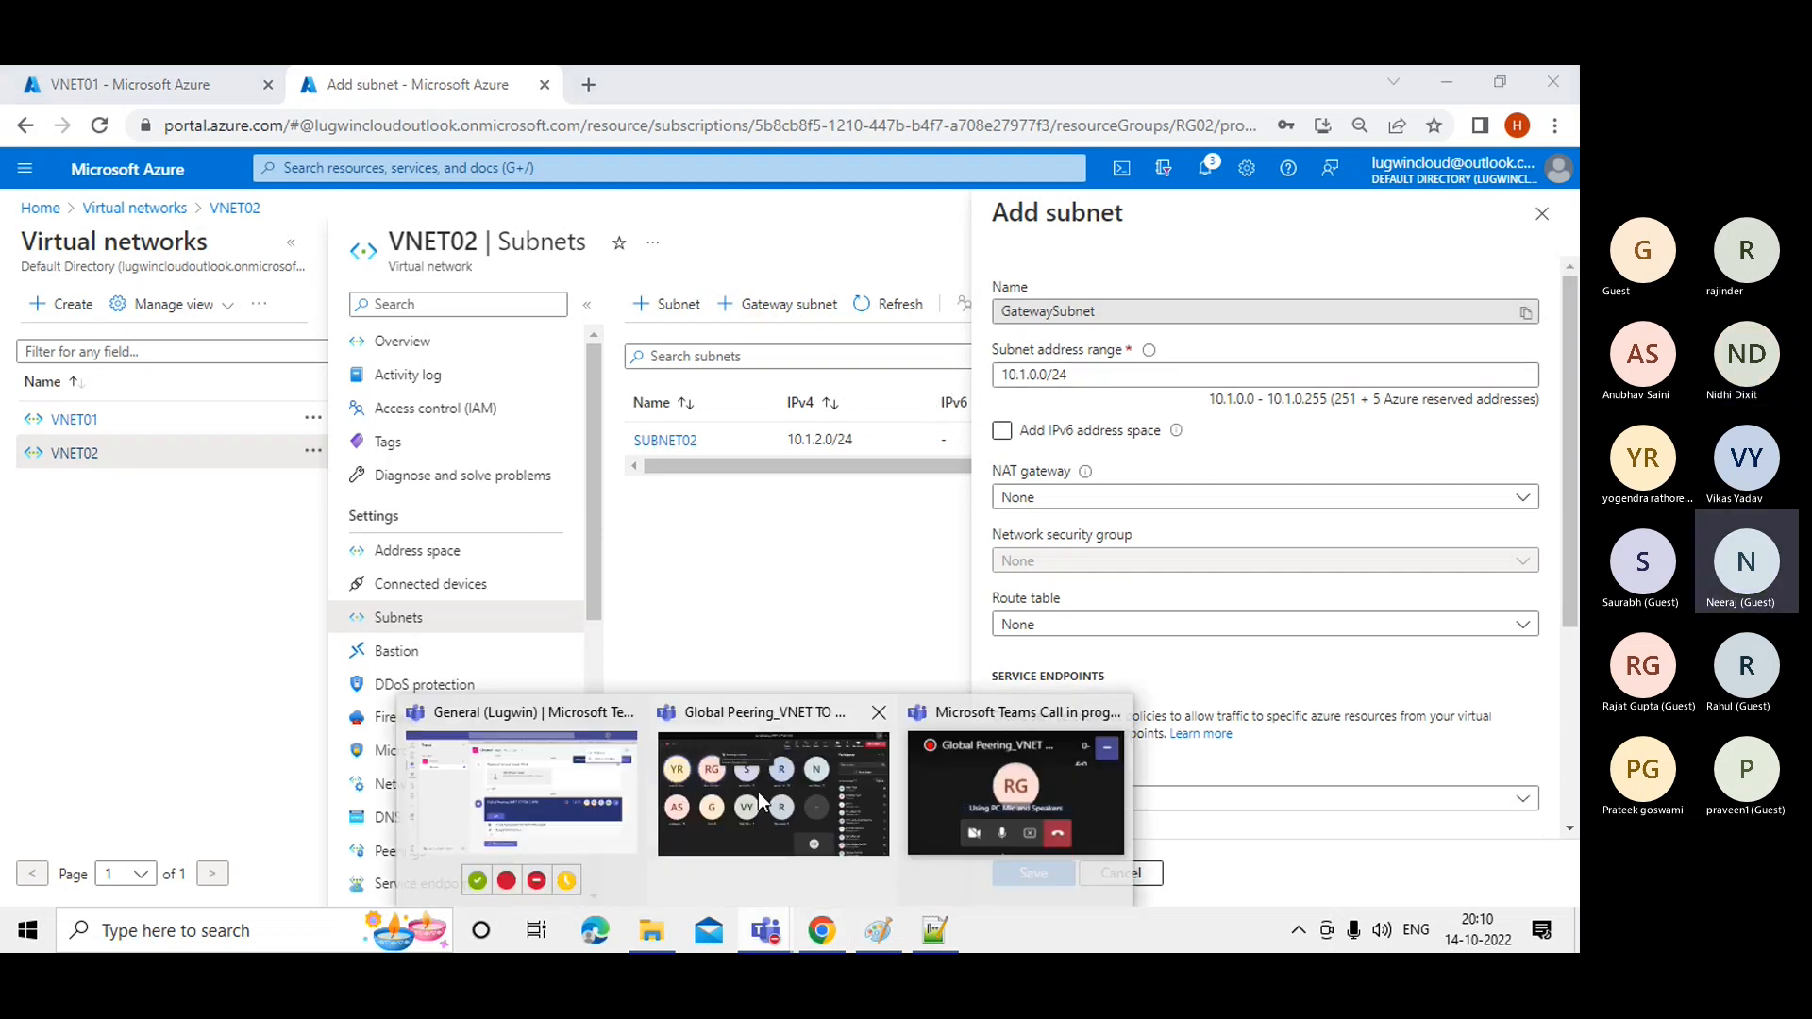
click(758, 793)
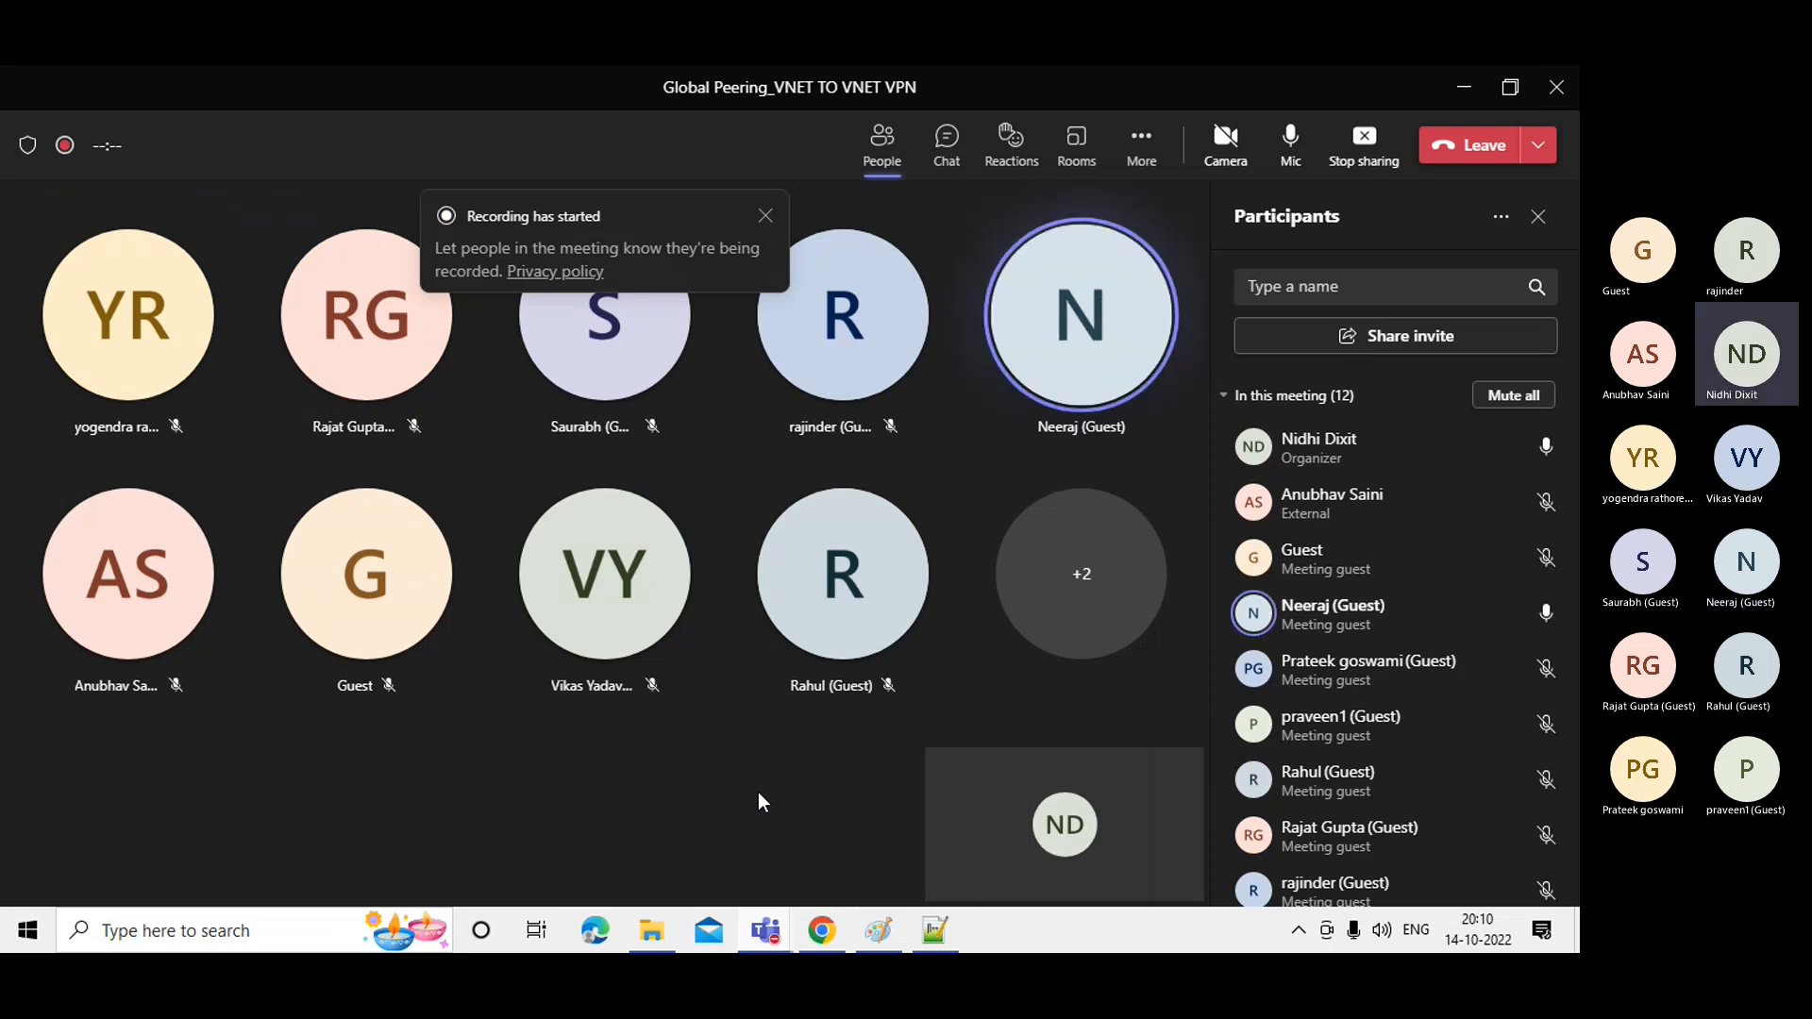
click(1463, 95)
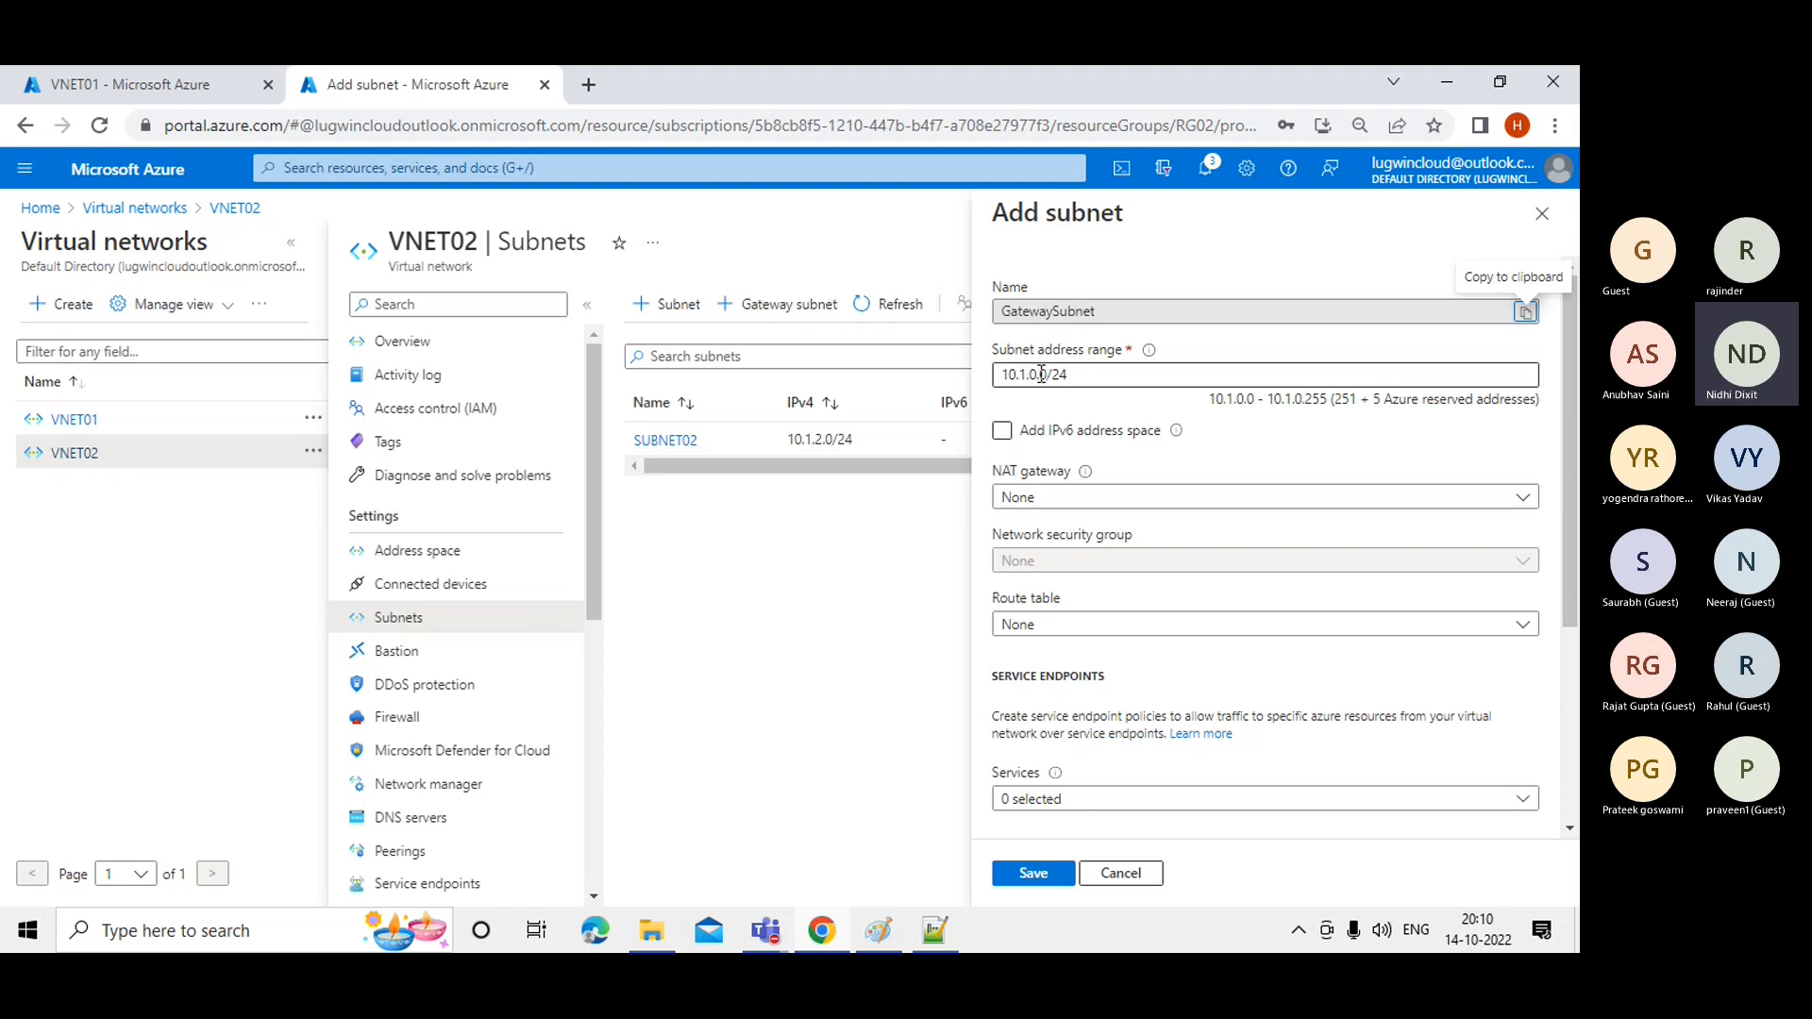
Check the Paint diagram, set the address range of VNET02's gateway subnet to 10.1.3.0/25 and save the subnet
mouse_move(877, 930)
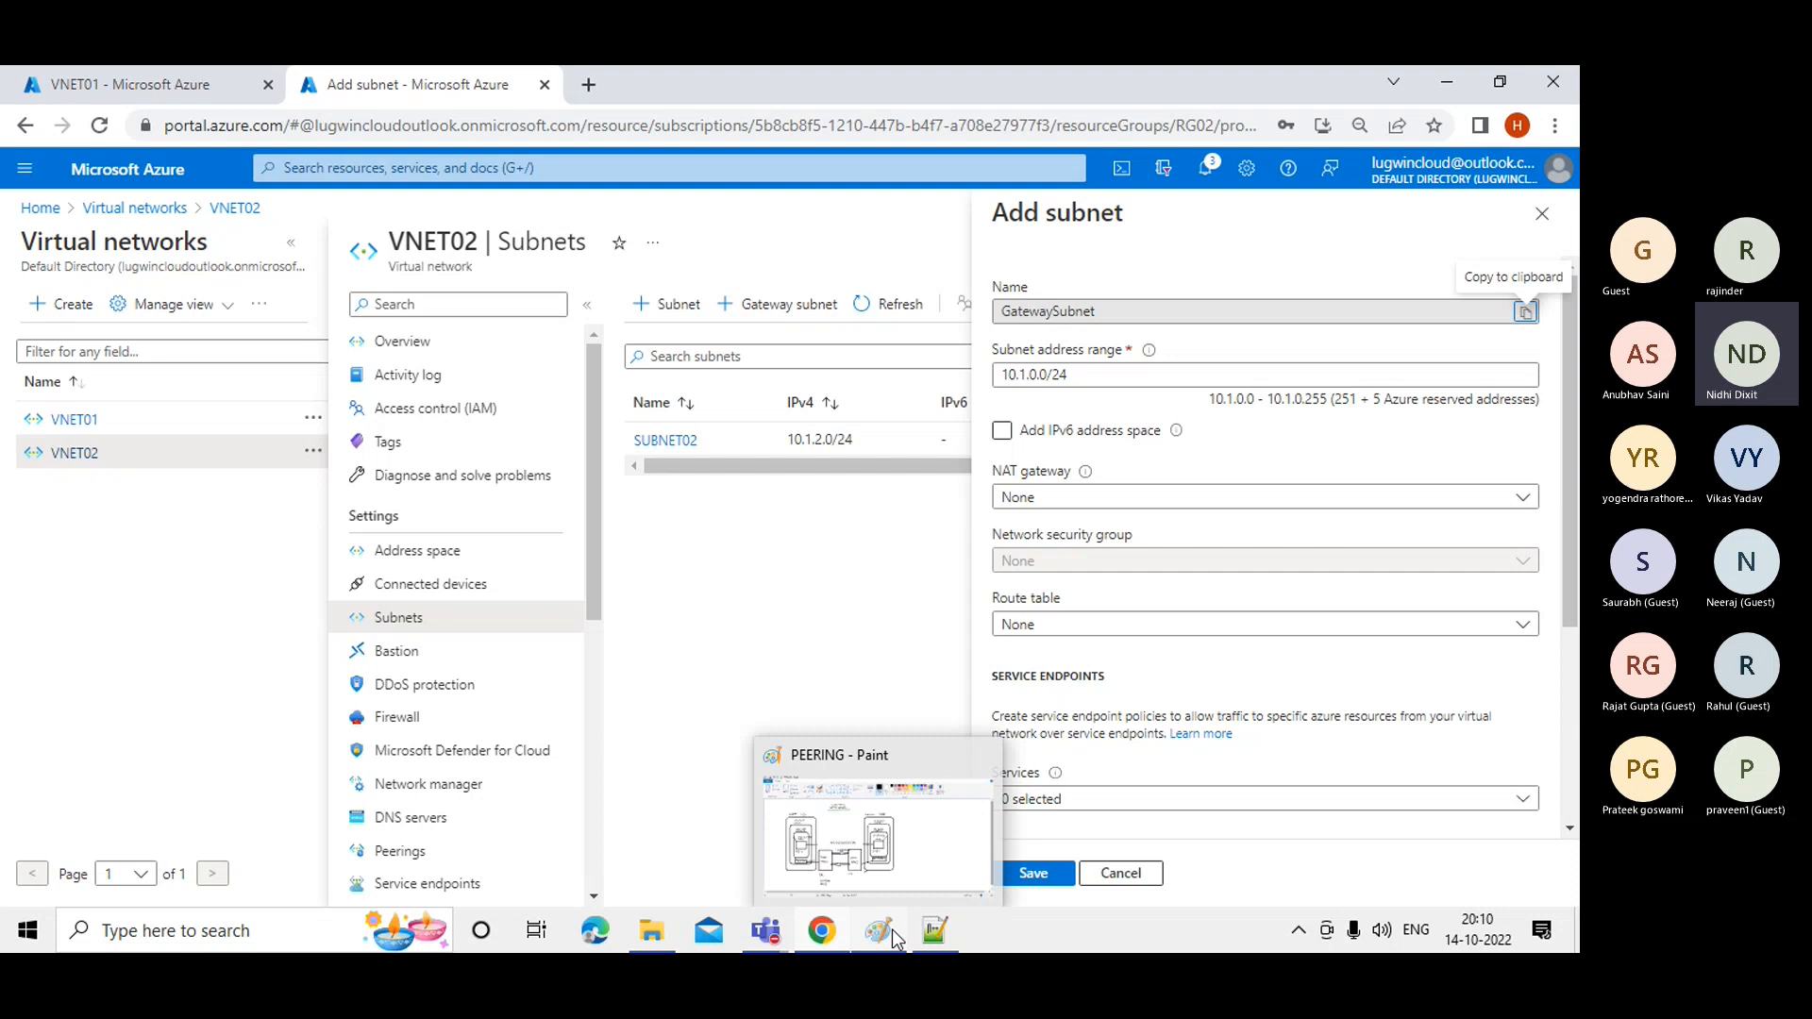
click(873, 859)
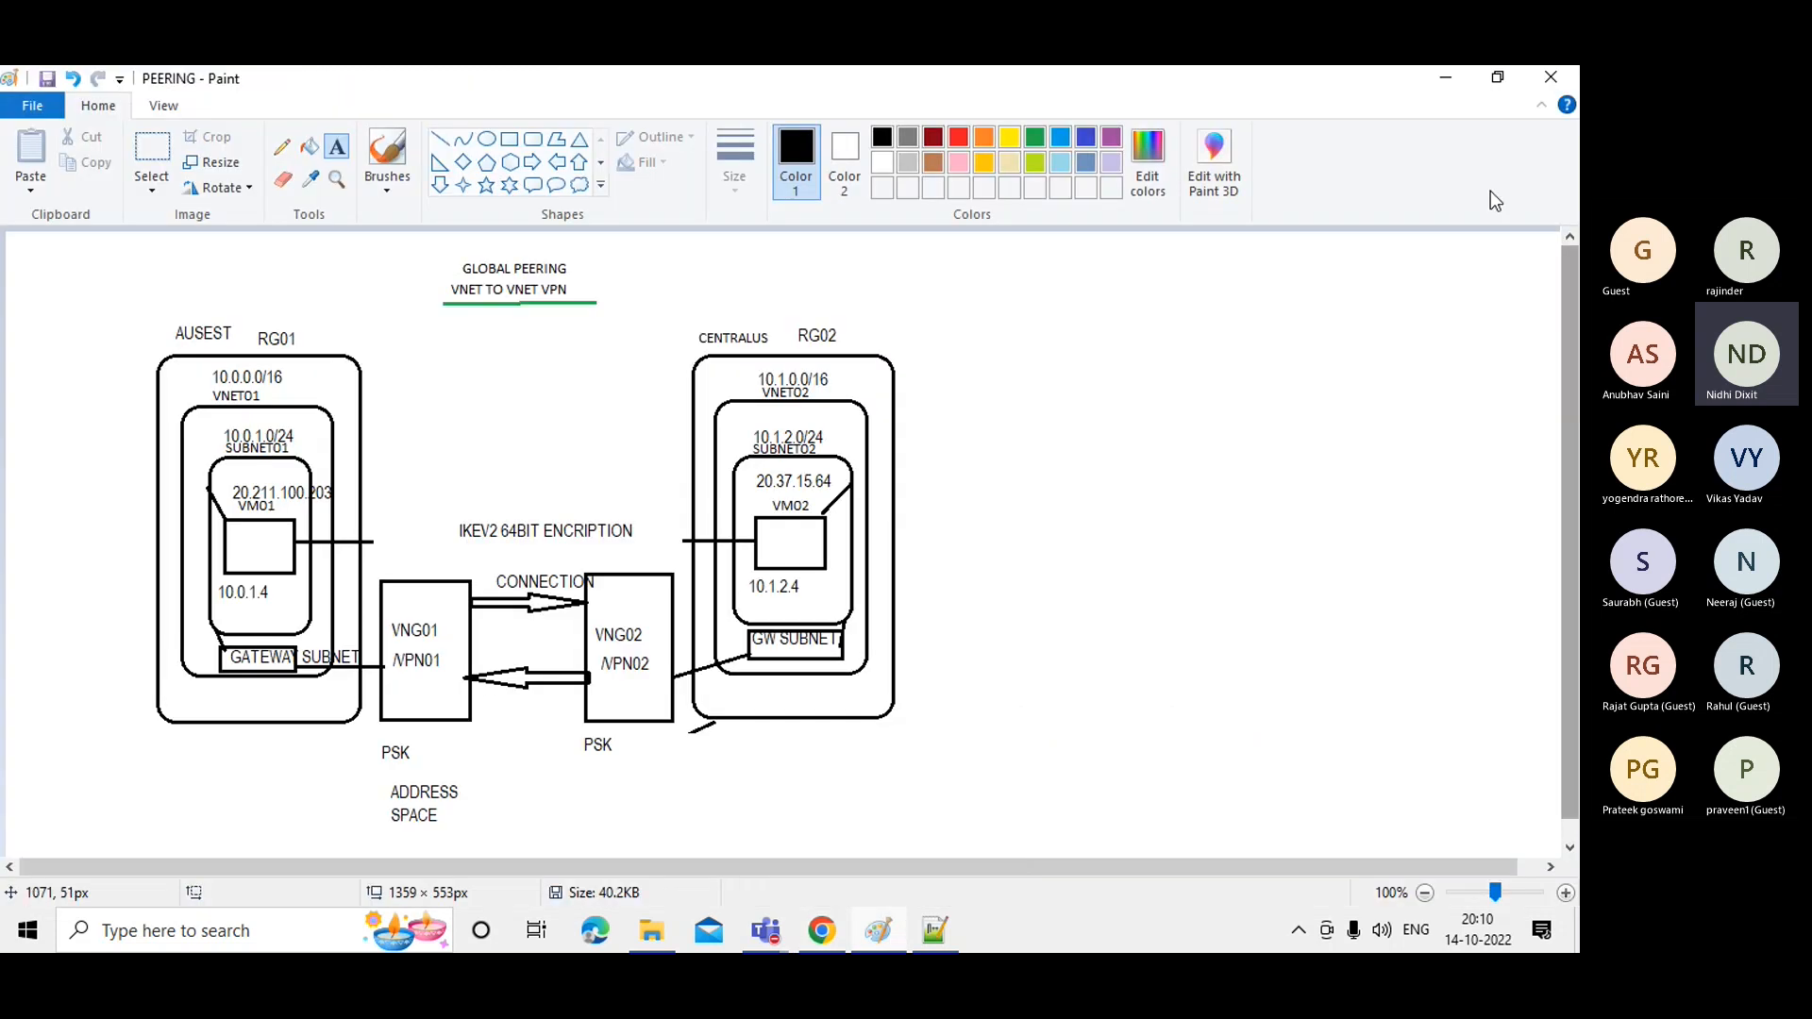
click(1445, 77)
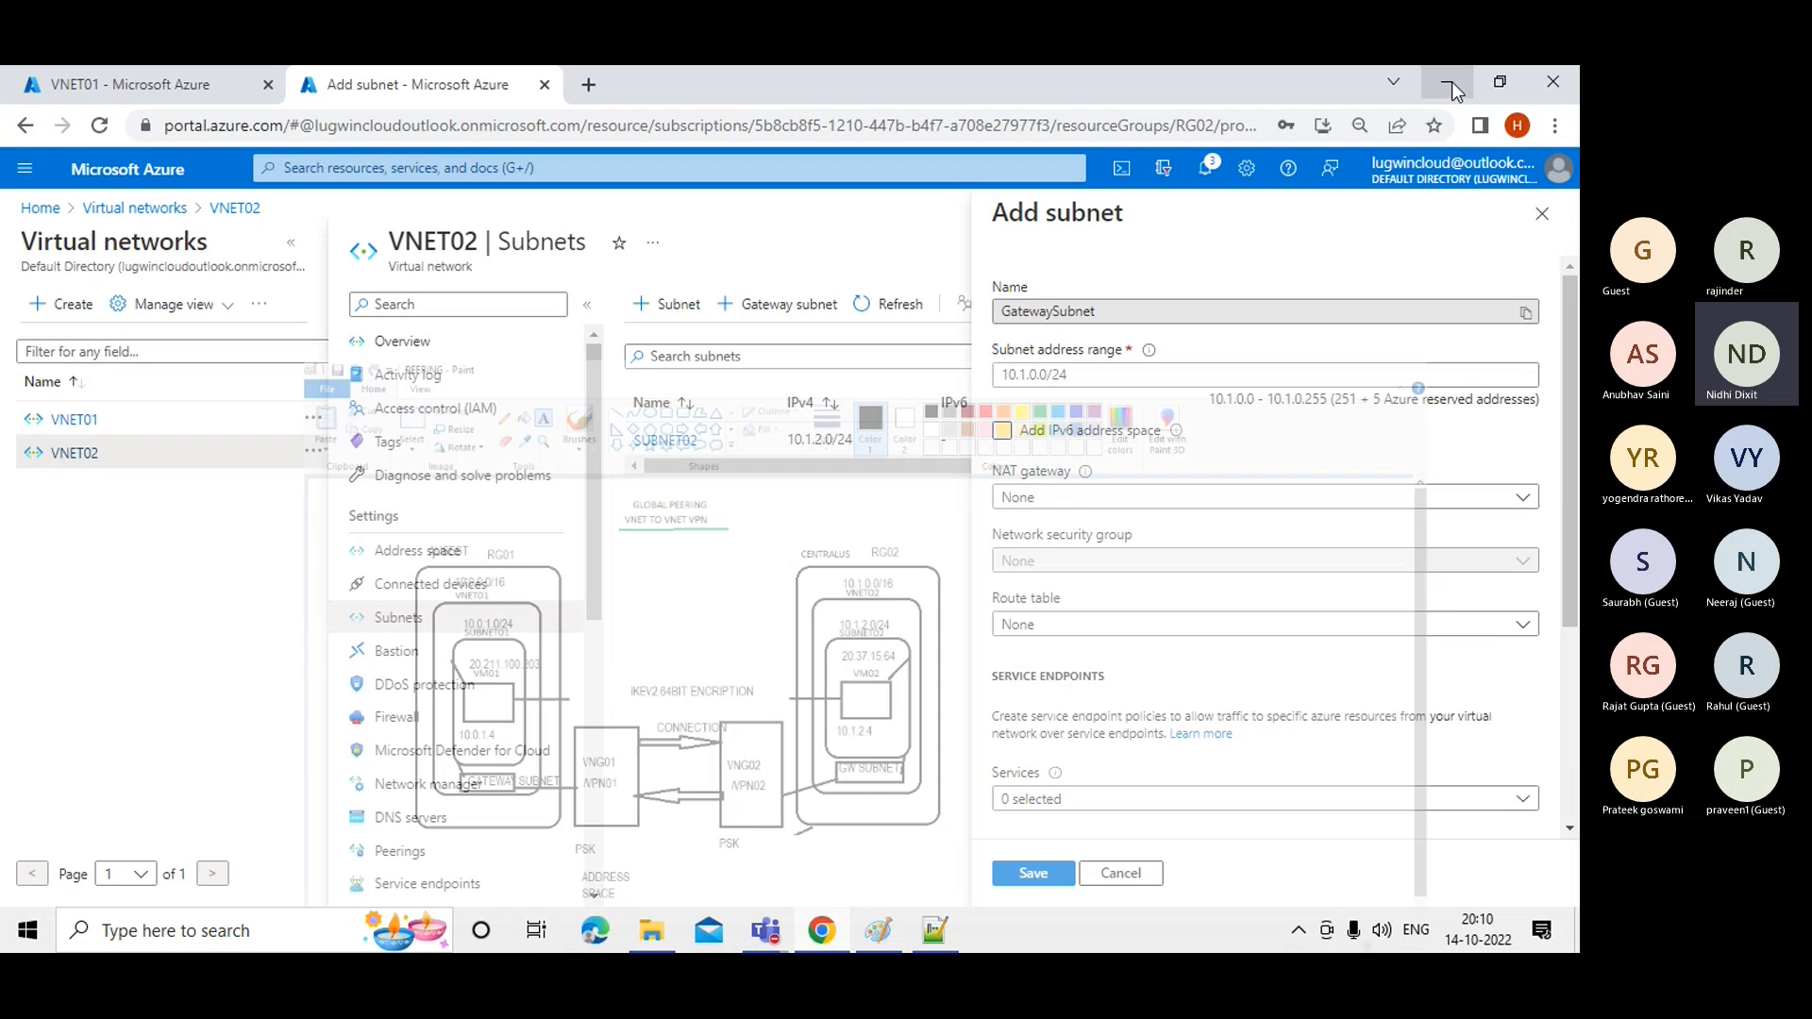
click(1039, 375)
key(BackSpace)
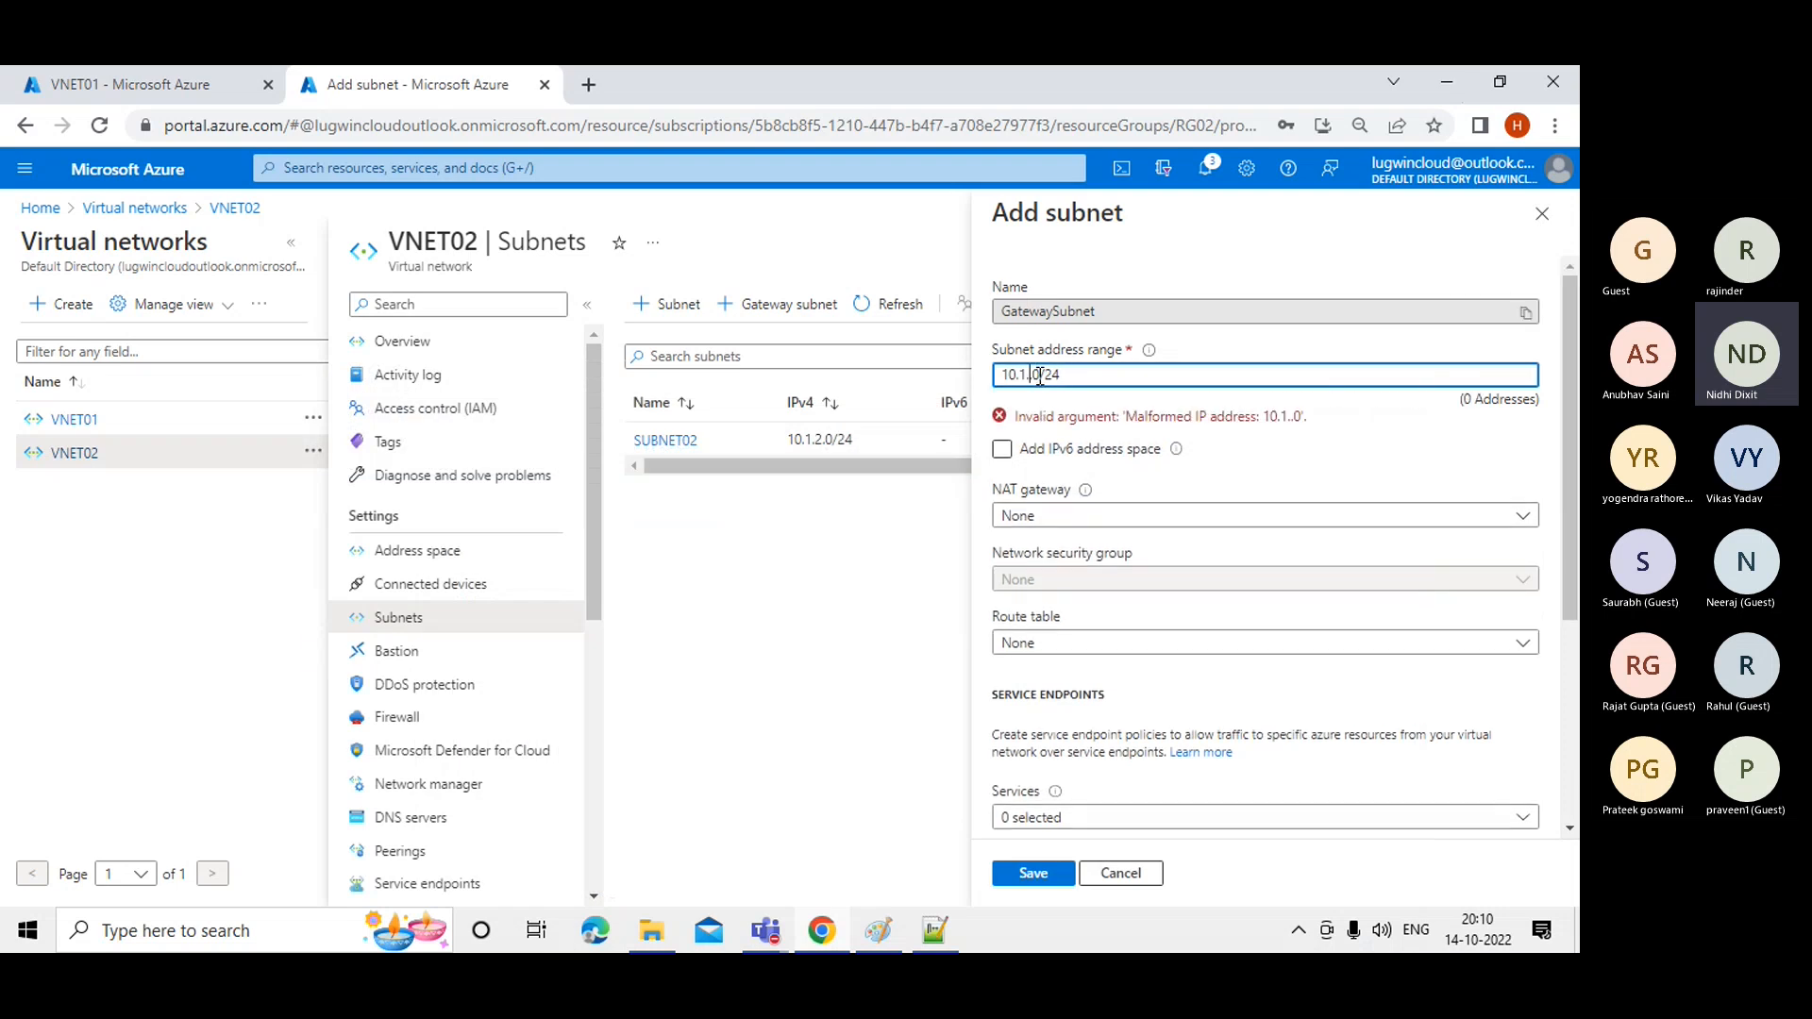
text(3)
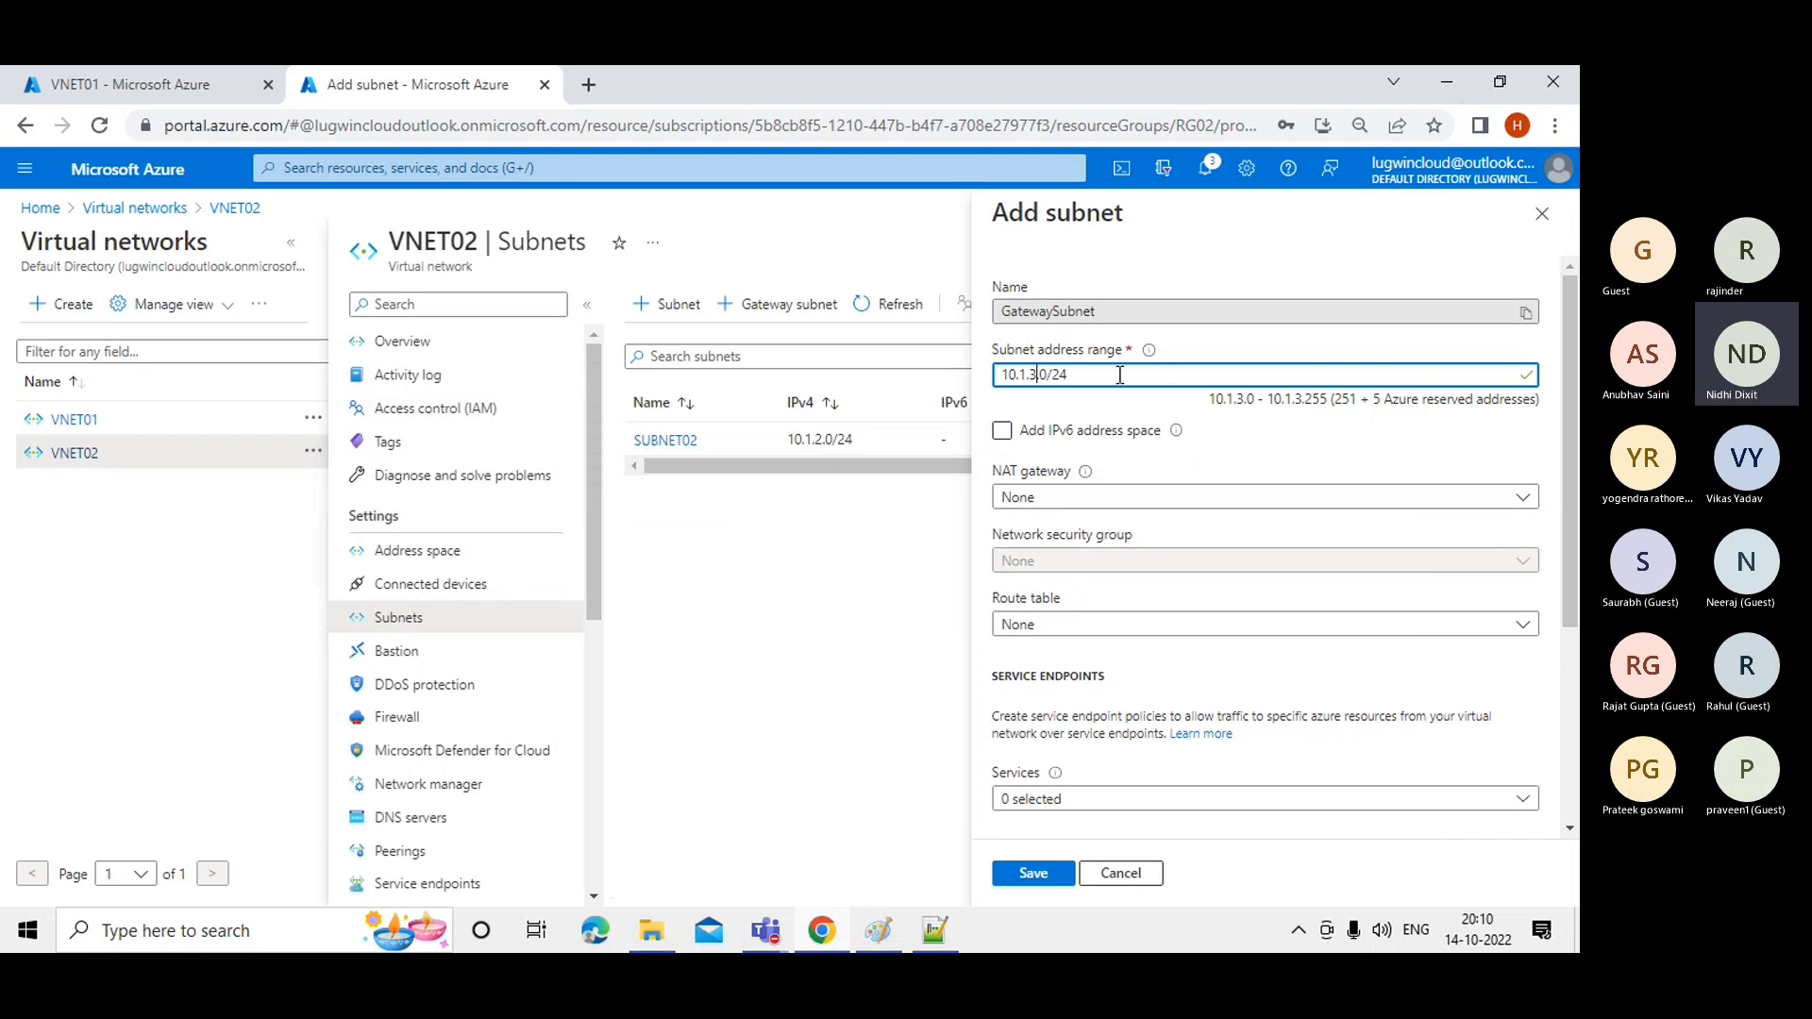
click(1117, 376)
key(BackSpace)
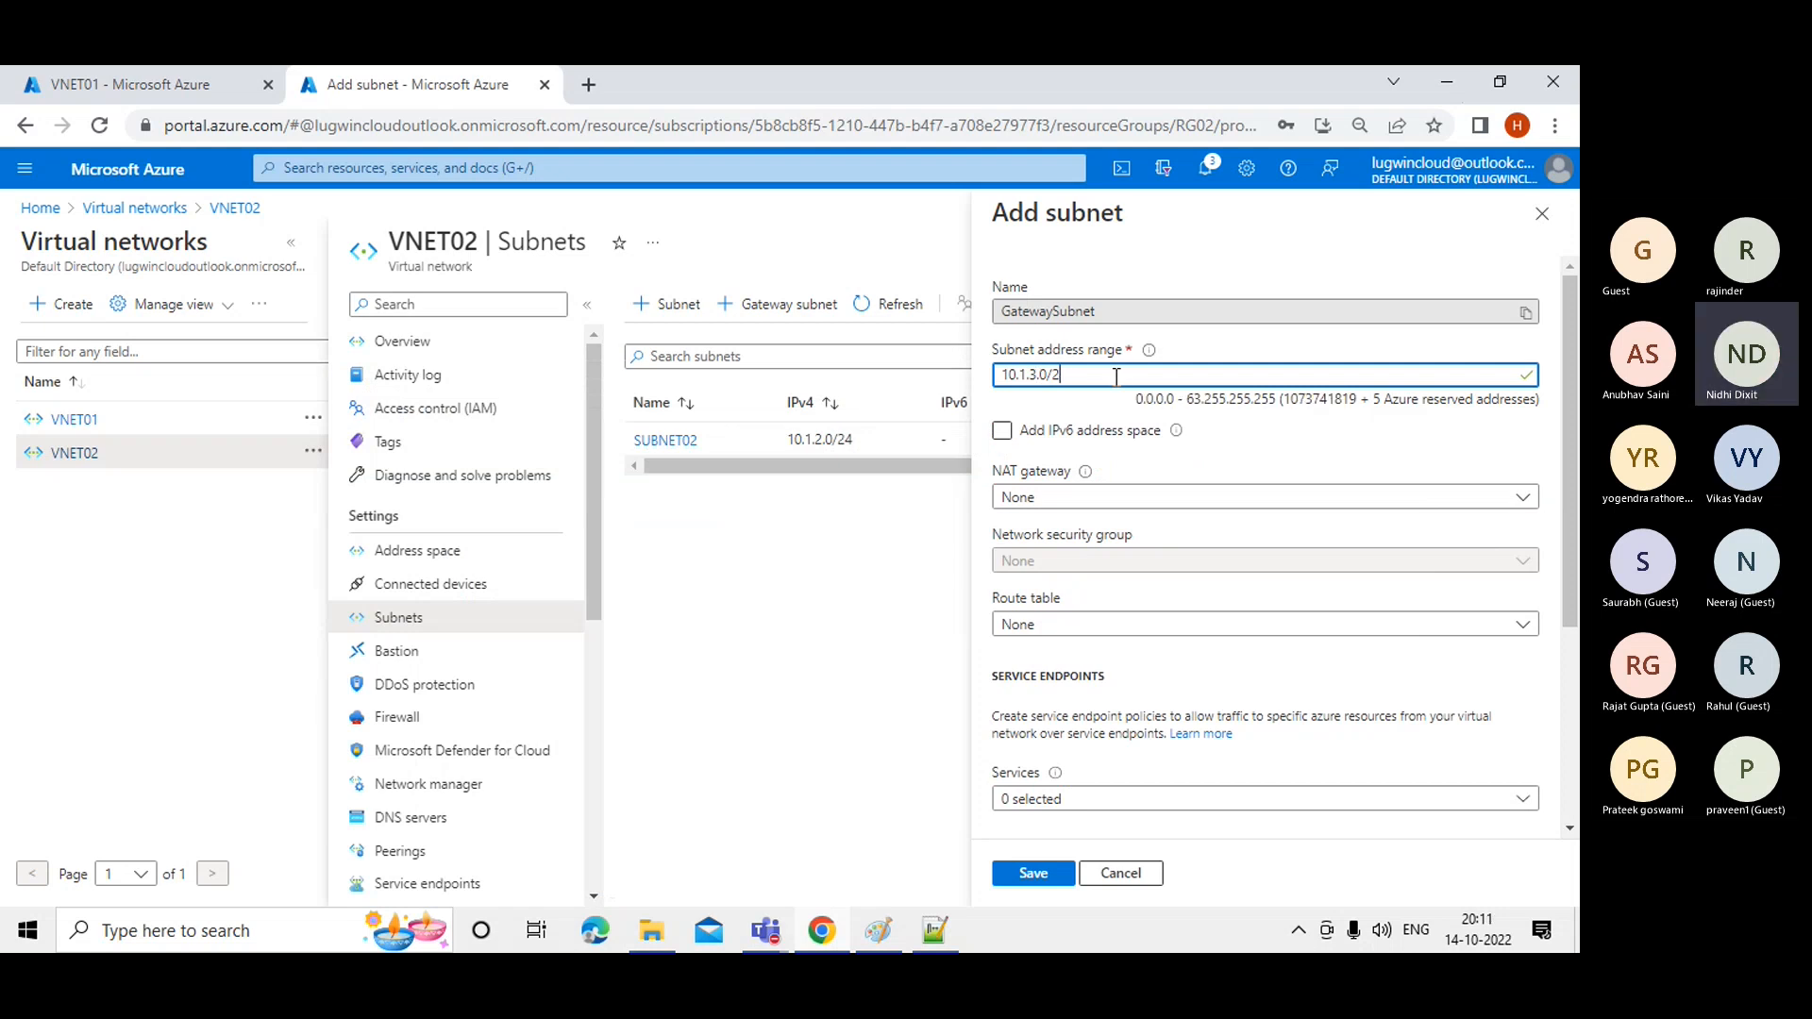
text(5)
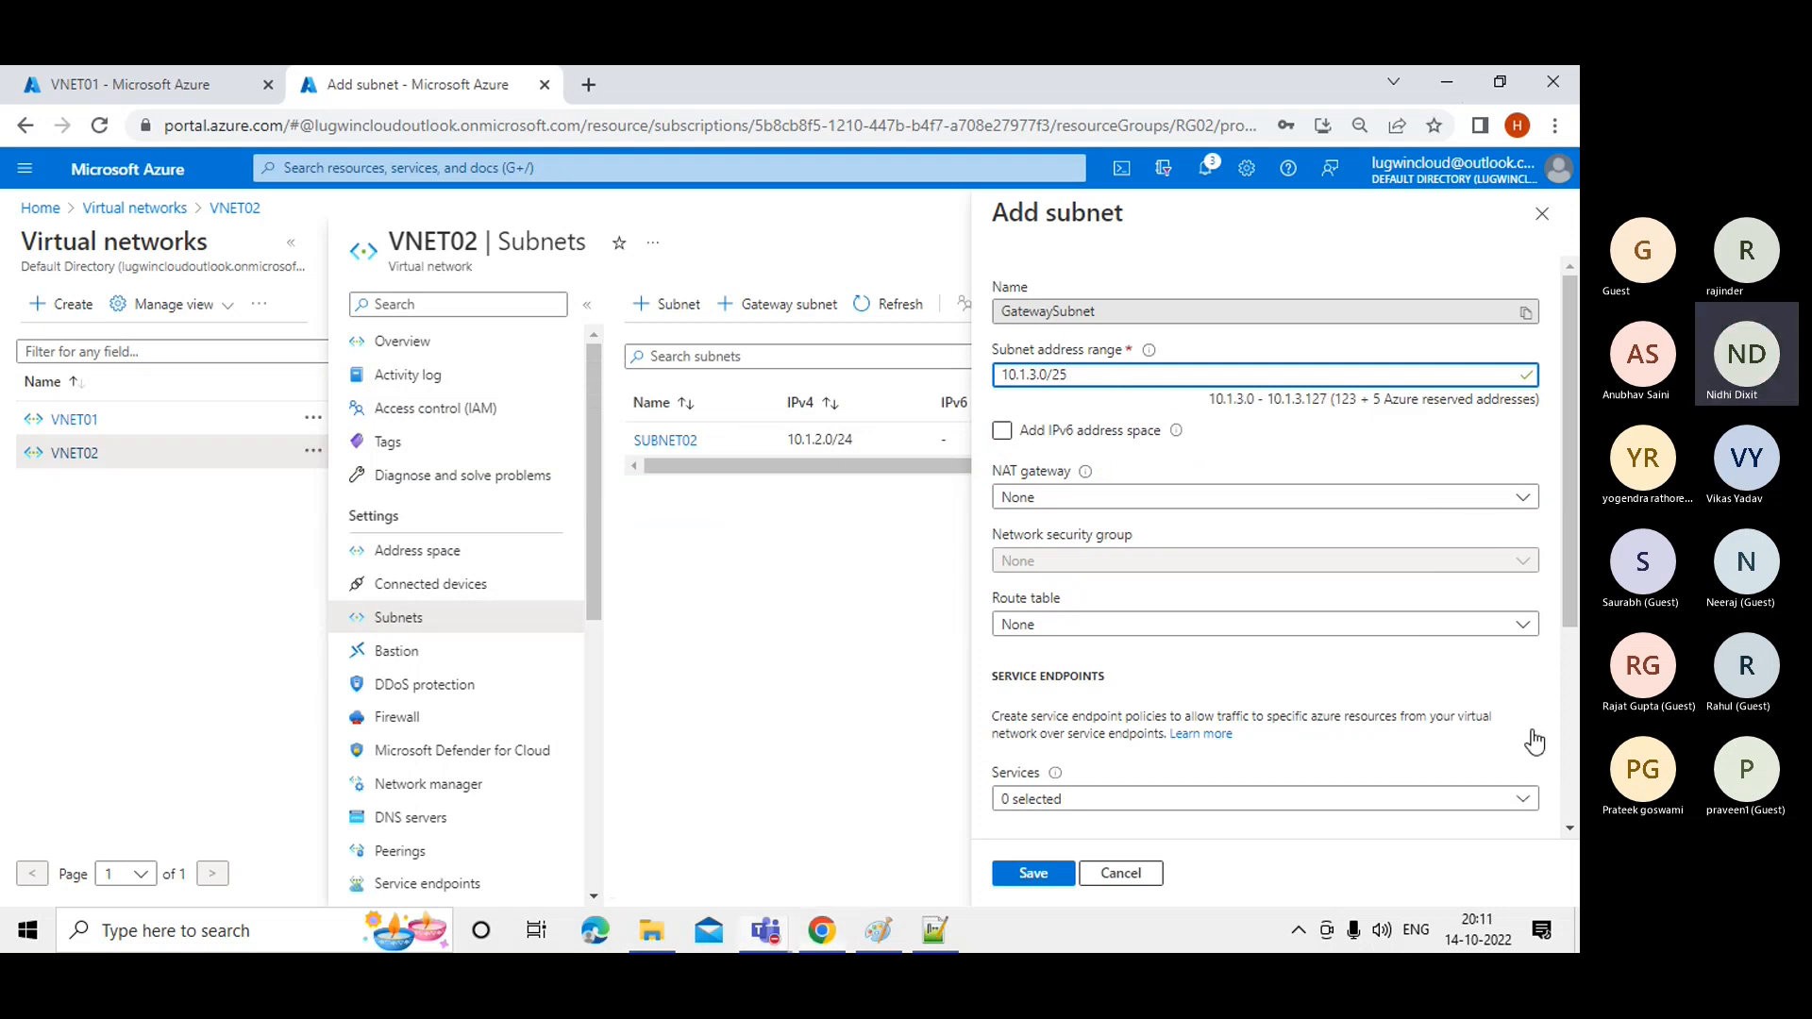
click(1033, 873)
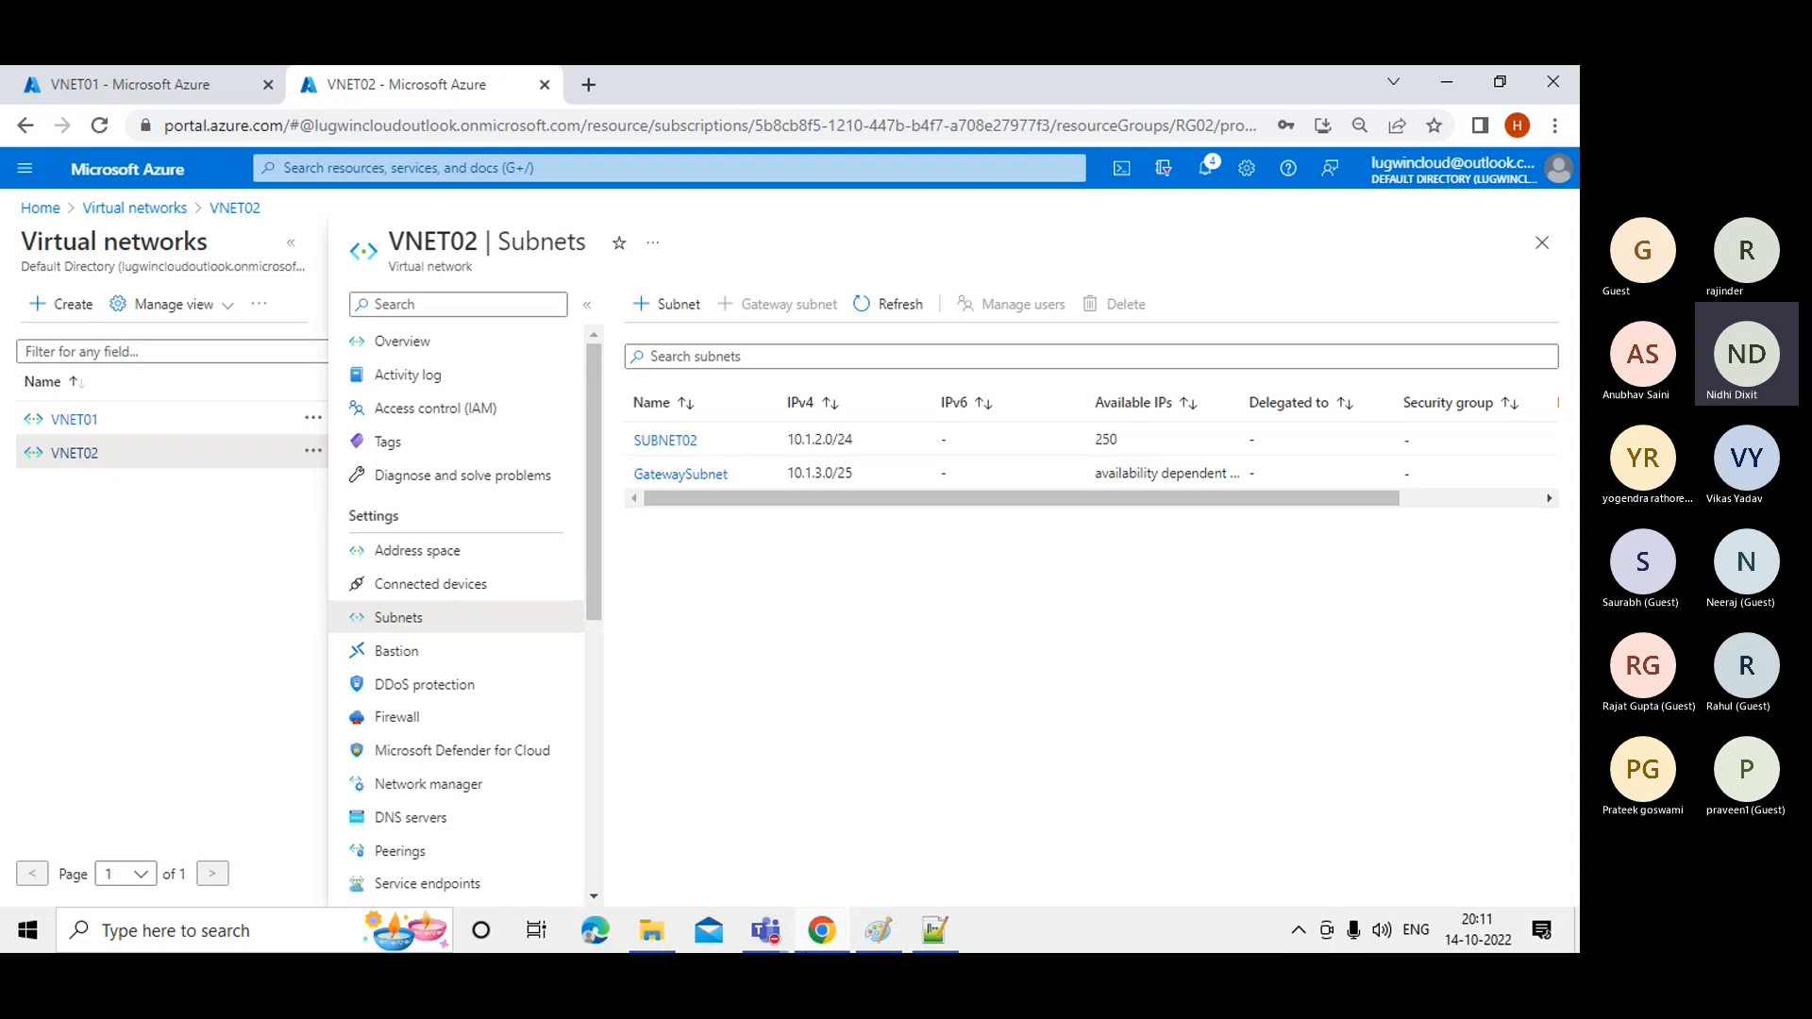
Check the VPN diagram in Paint, and return to VNET01's page in the Azure portal
mouse_move(879, 935)
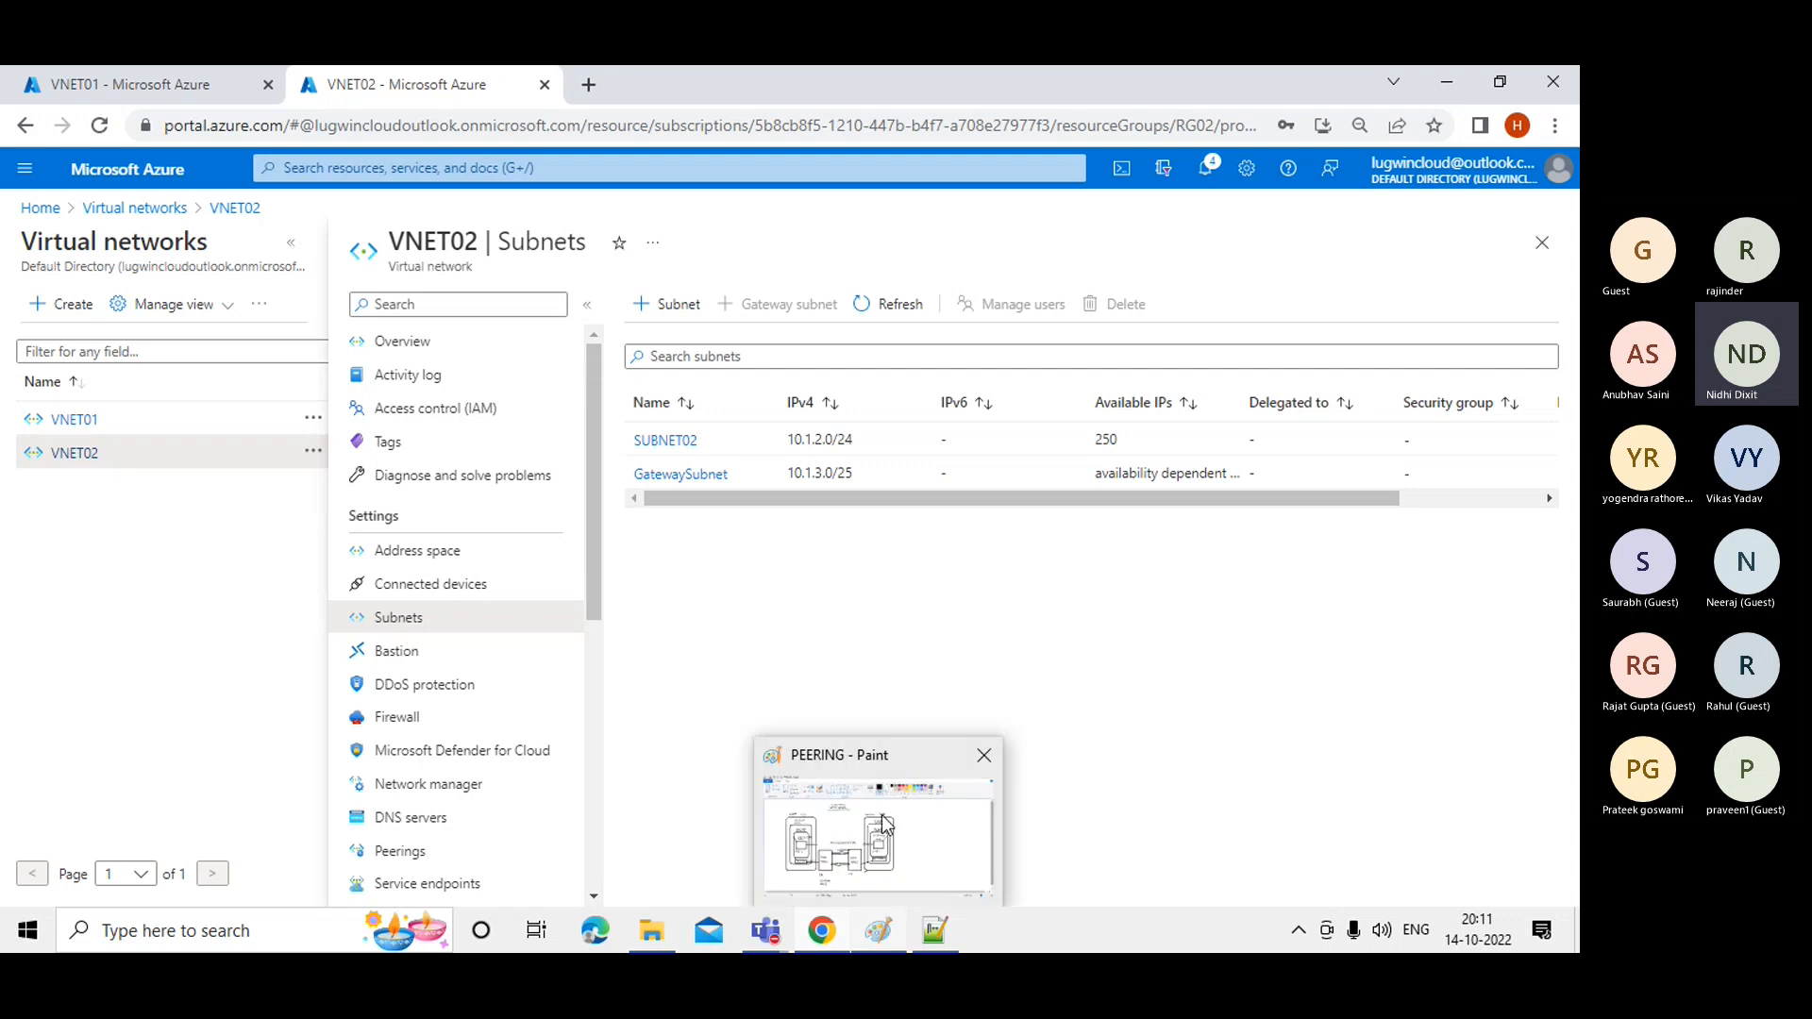
click(885, 825)
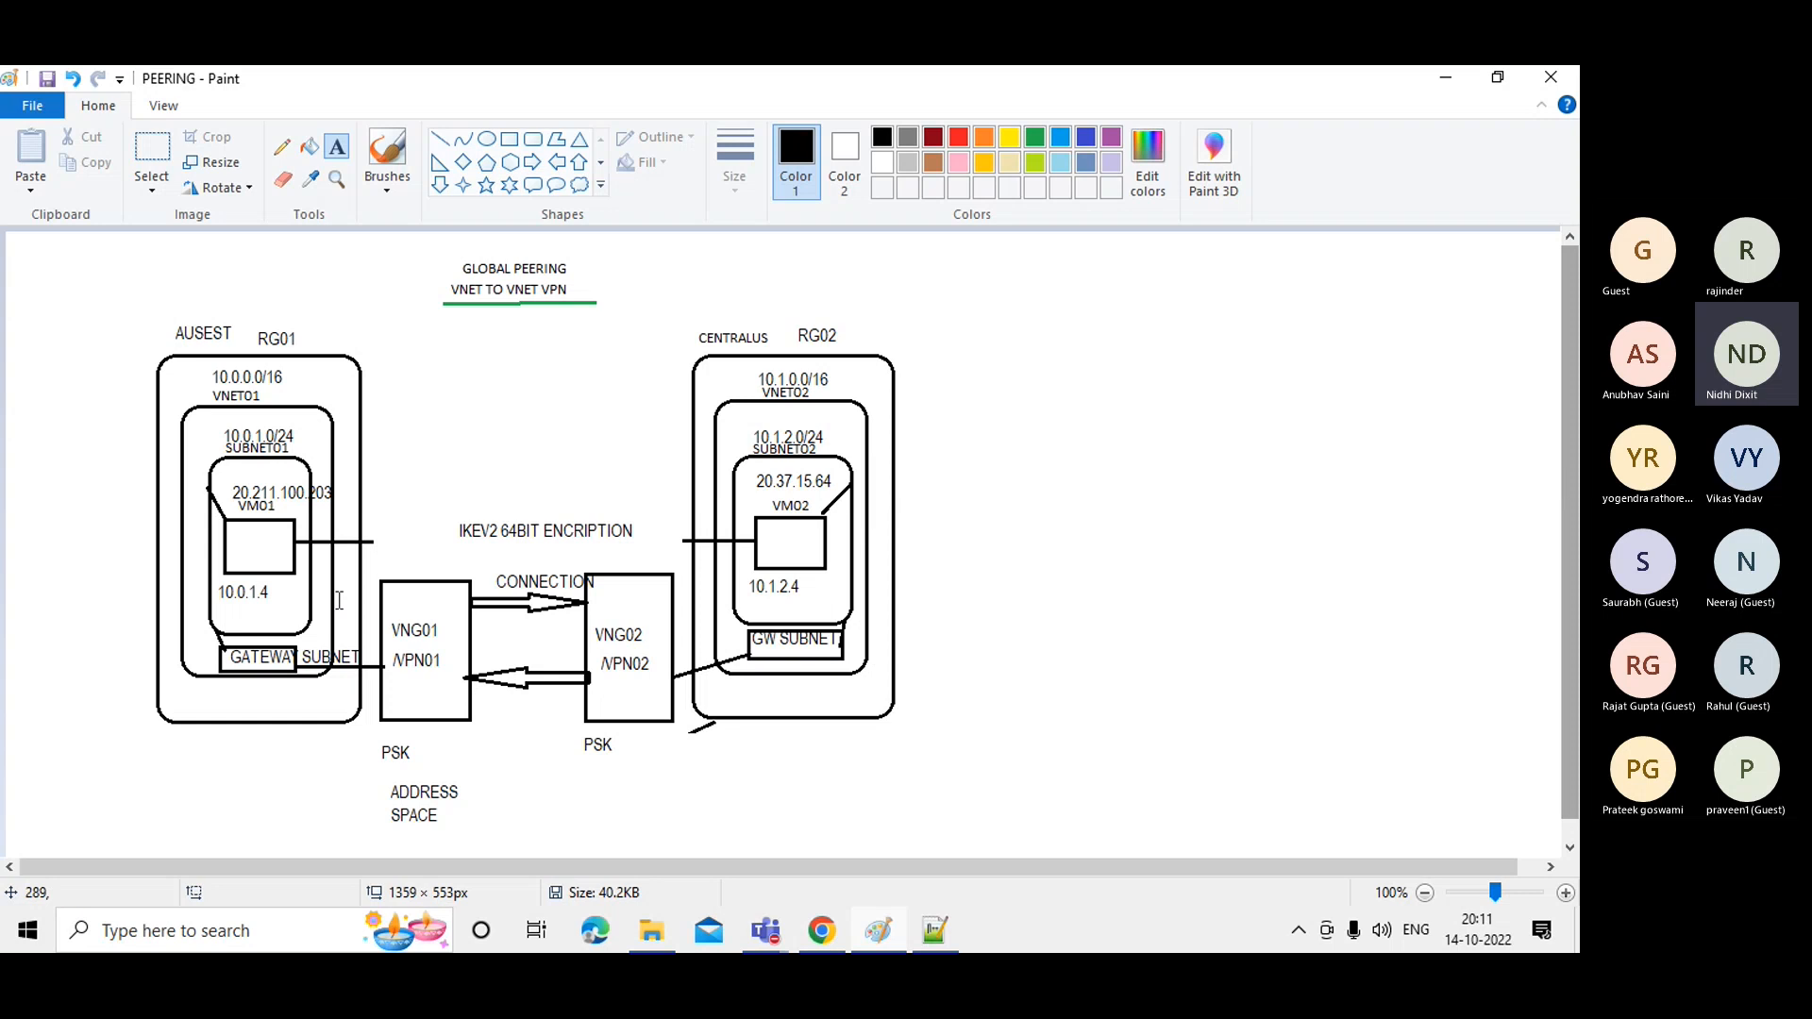
click(817, 933)
click(196, 93)
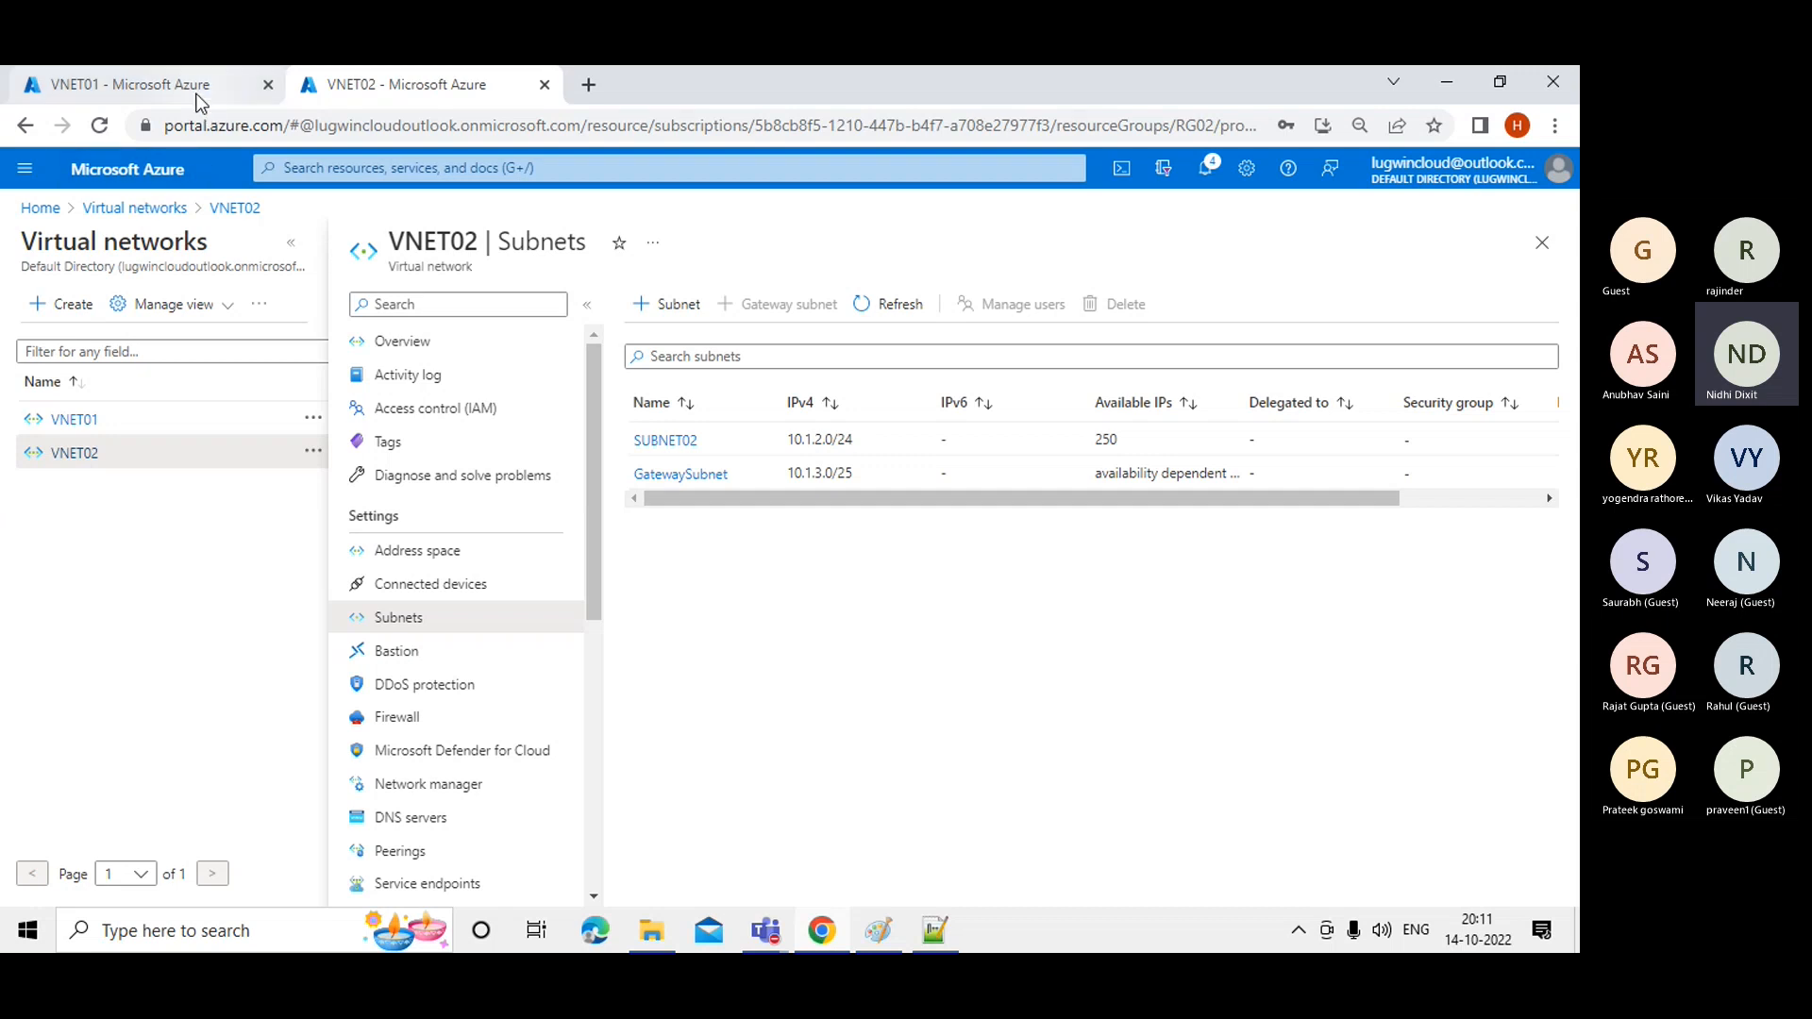
Search the portal for "vir", open the virtual network gateways list and start creating a gateway
click(342, 165)
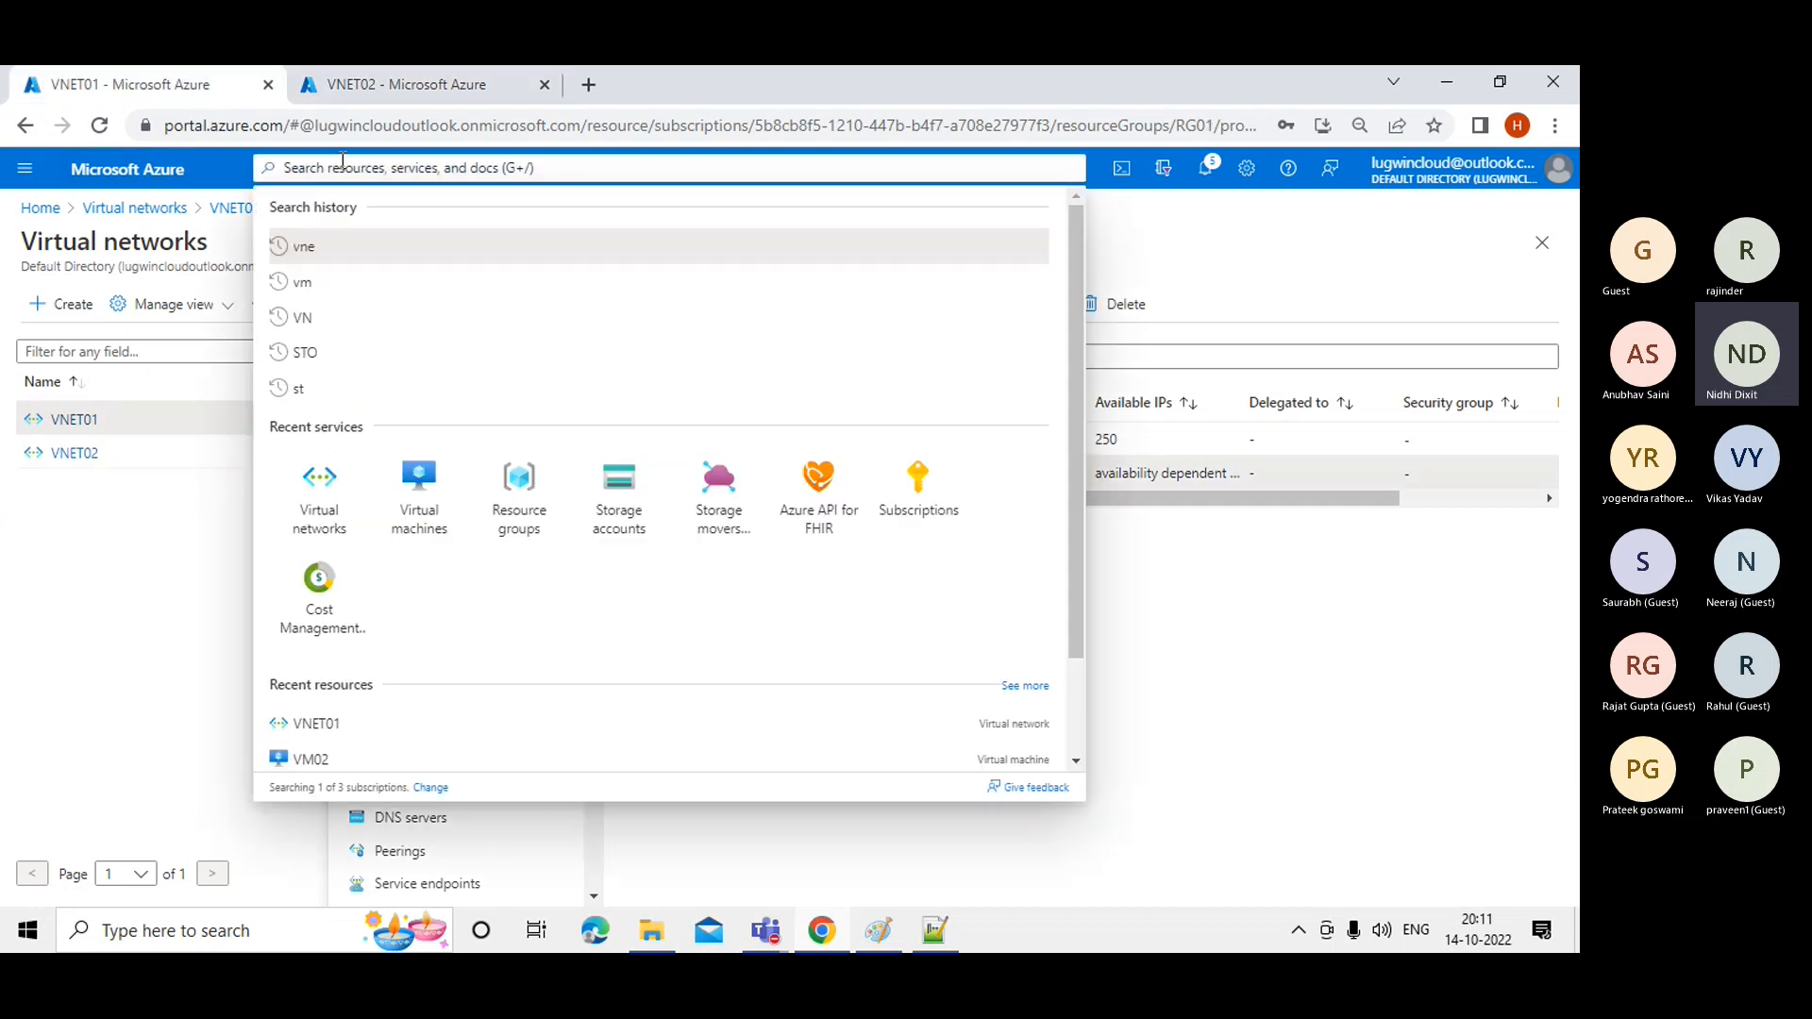
text(v)
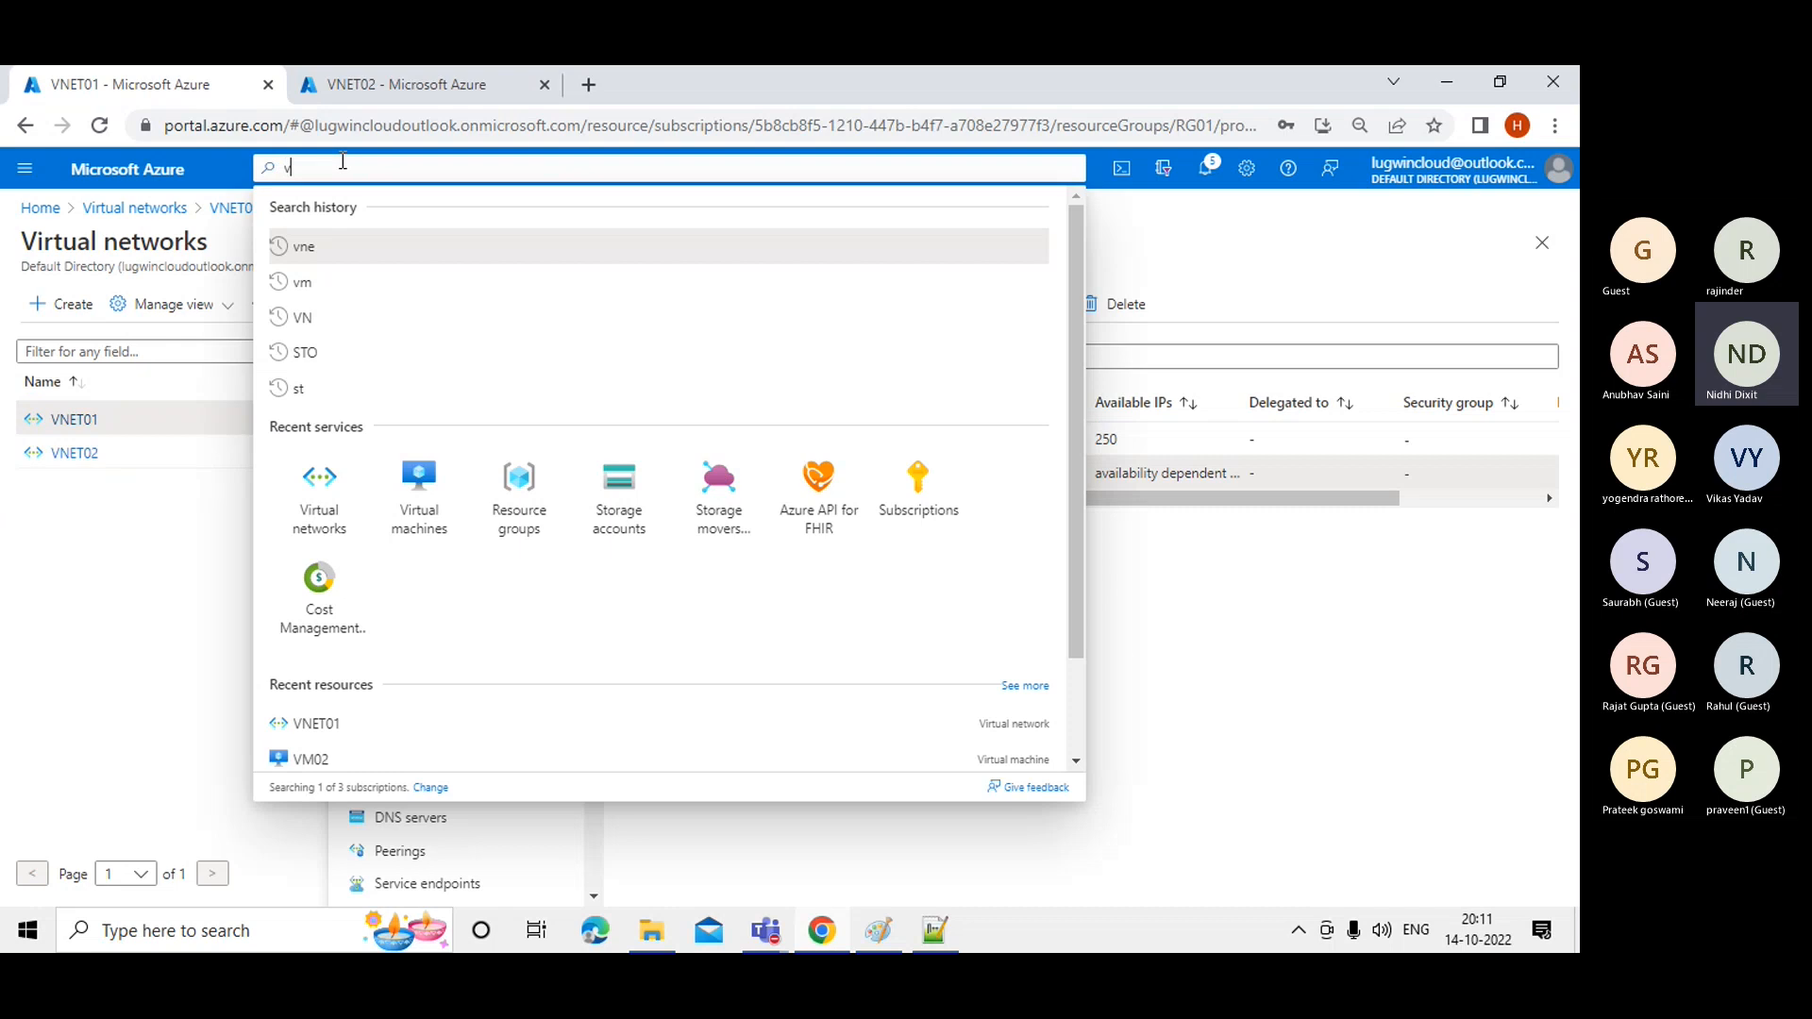
text(ir)
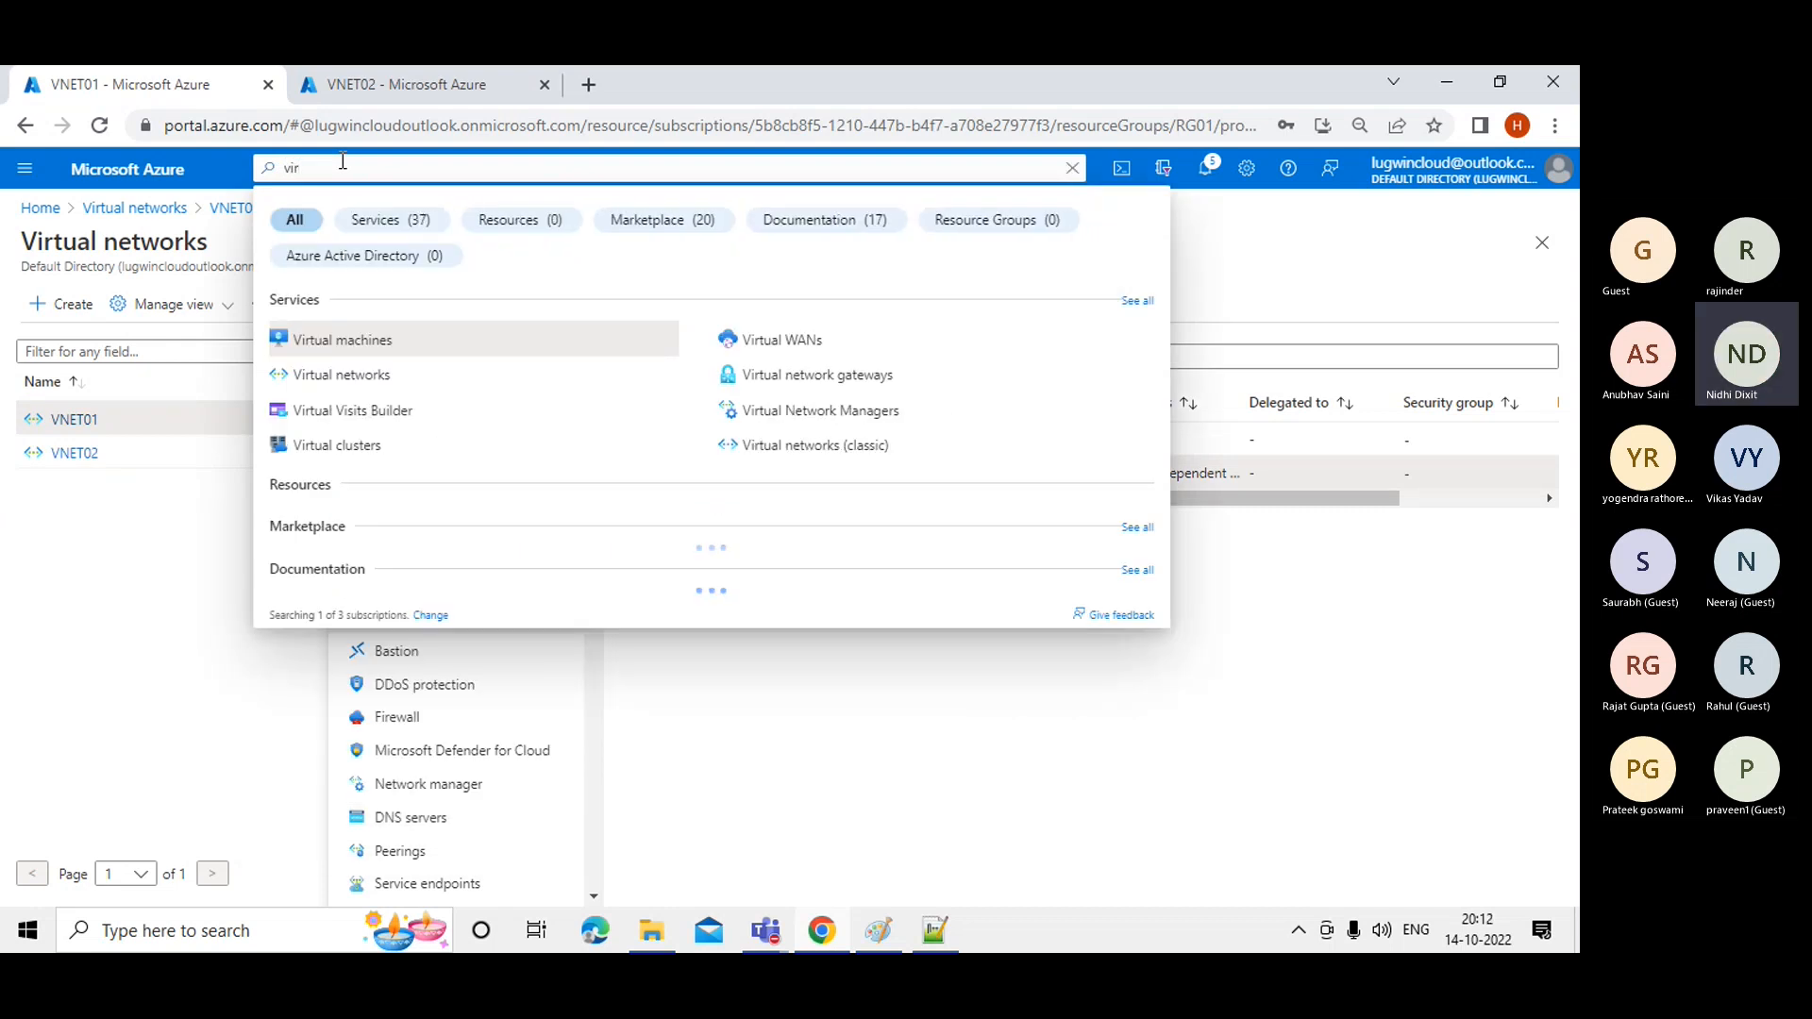
click(827, 377)
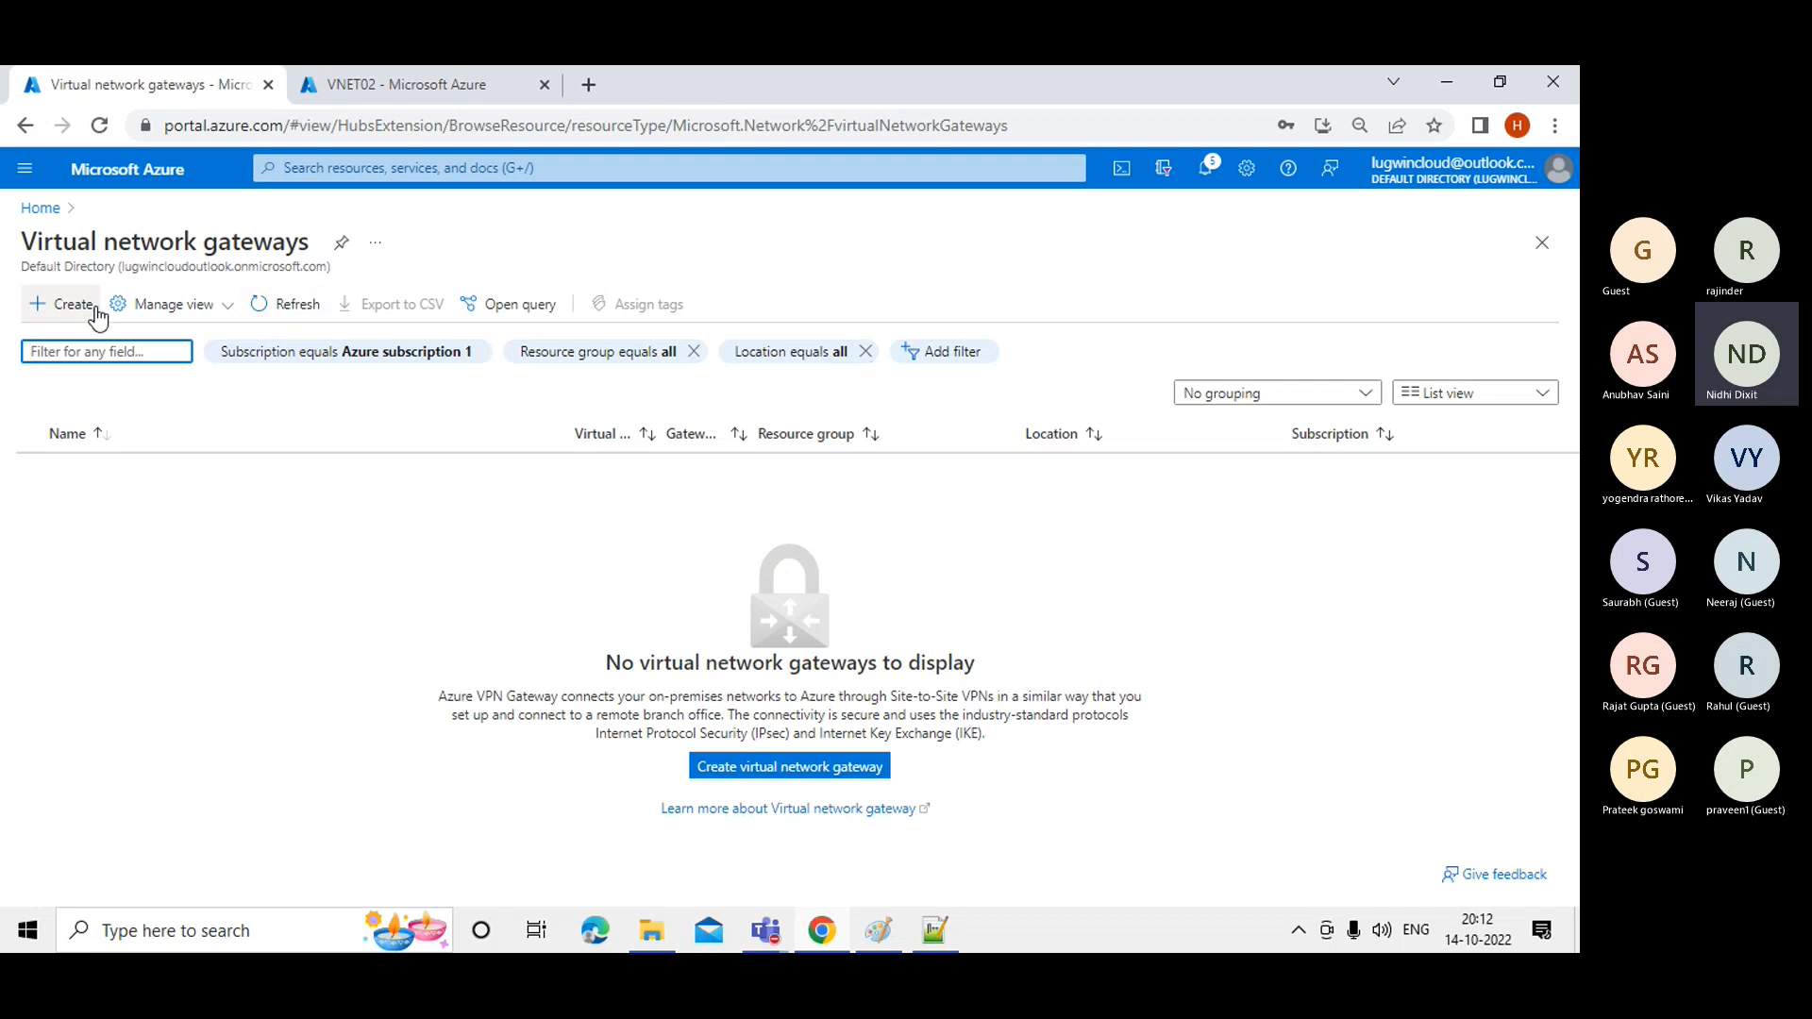
click(78, 311)
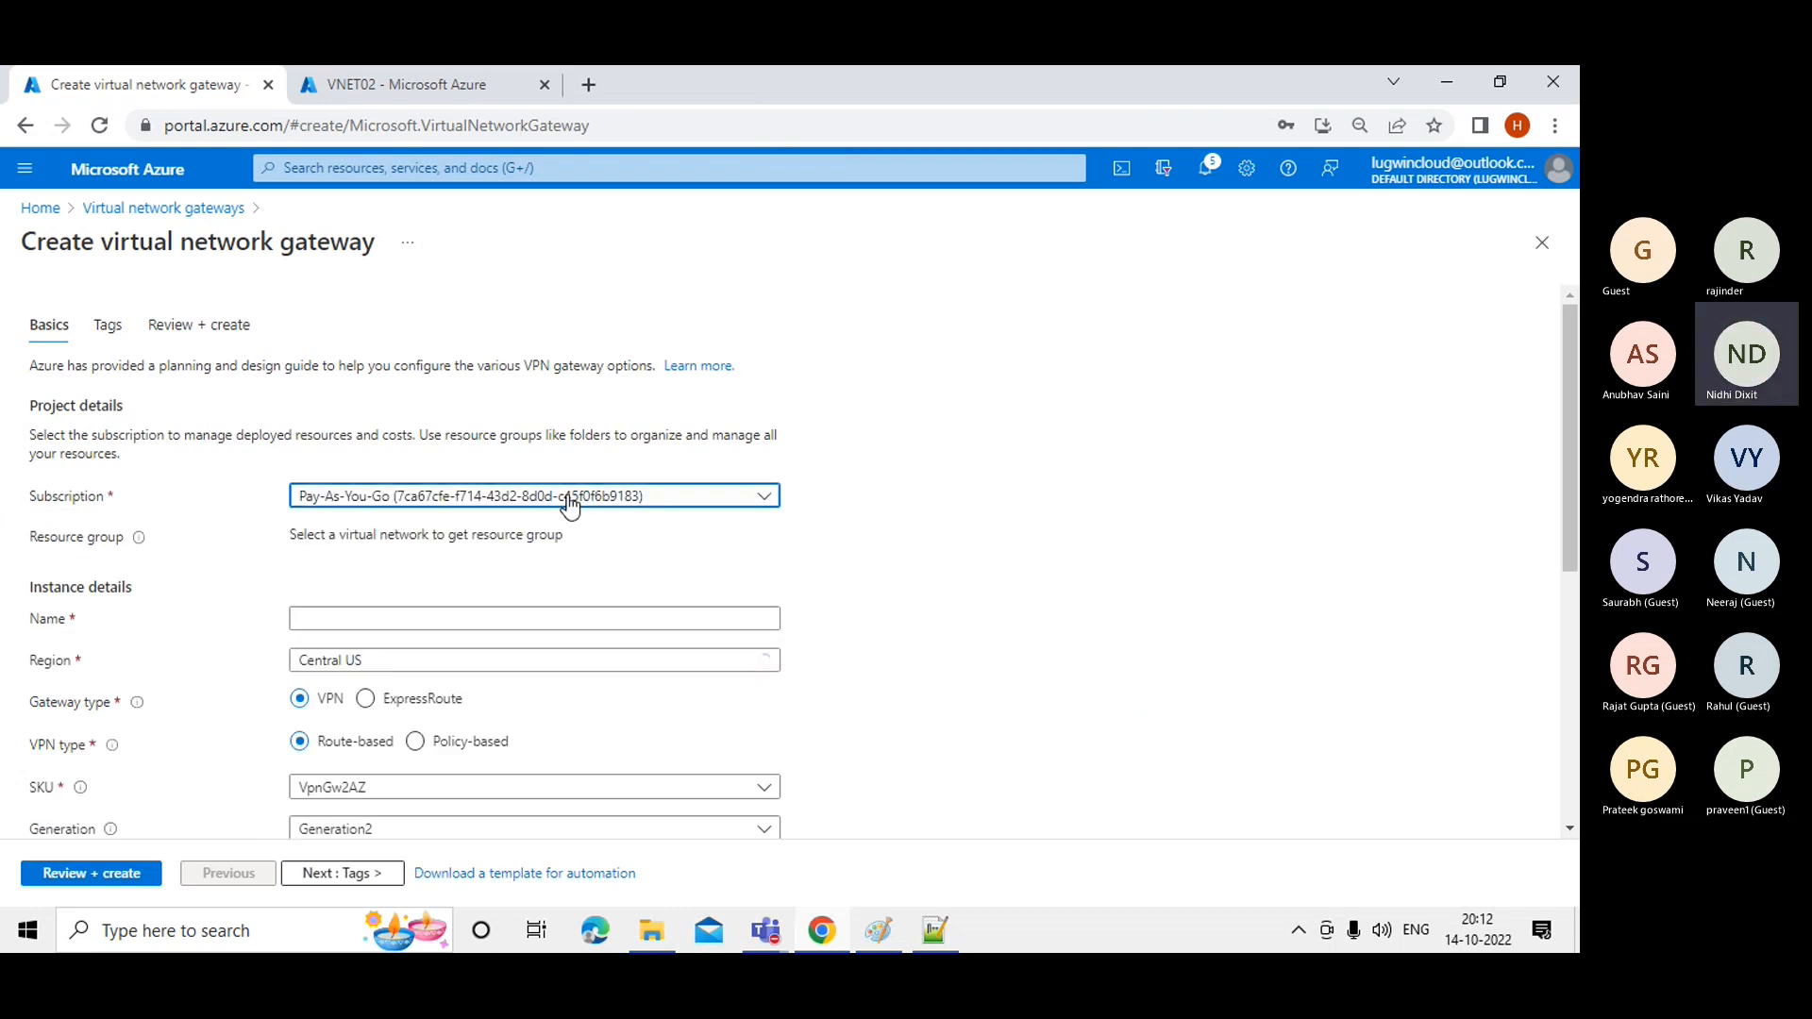
Set the gateway's subscription to Azure subscription 1 and name the gateway VNG01
click(566, 500)
click(407, 570)
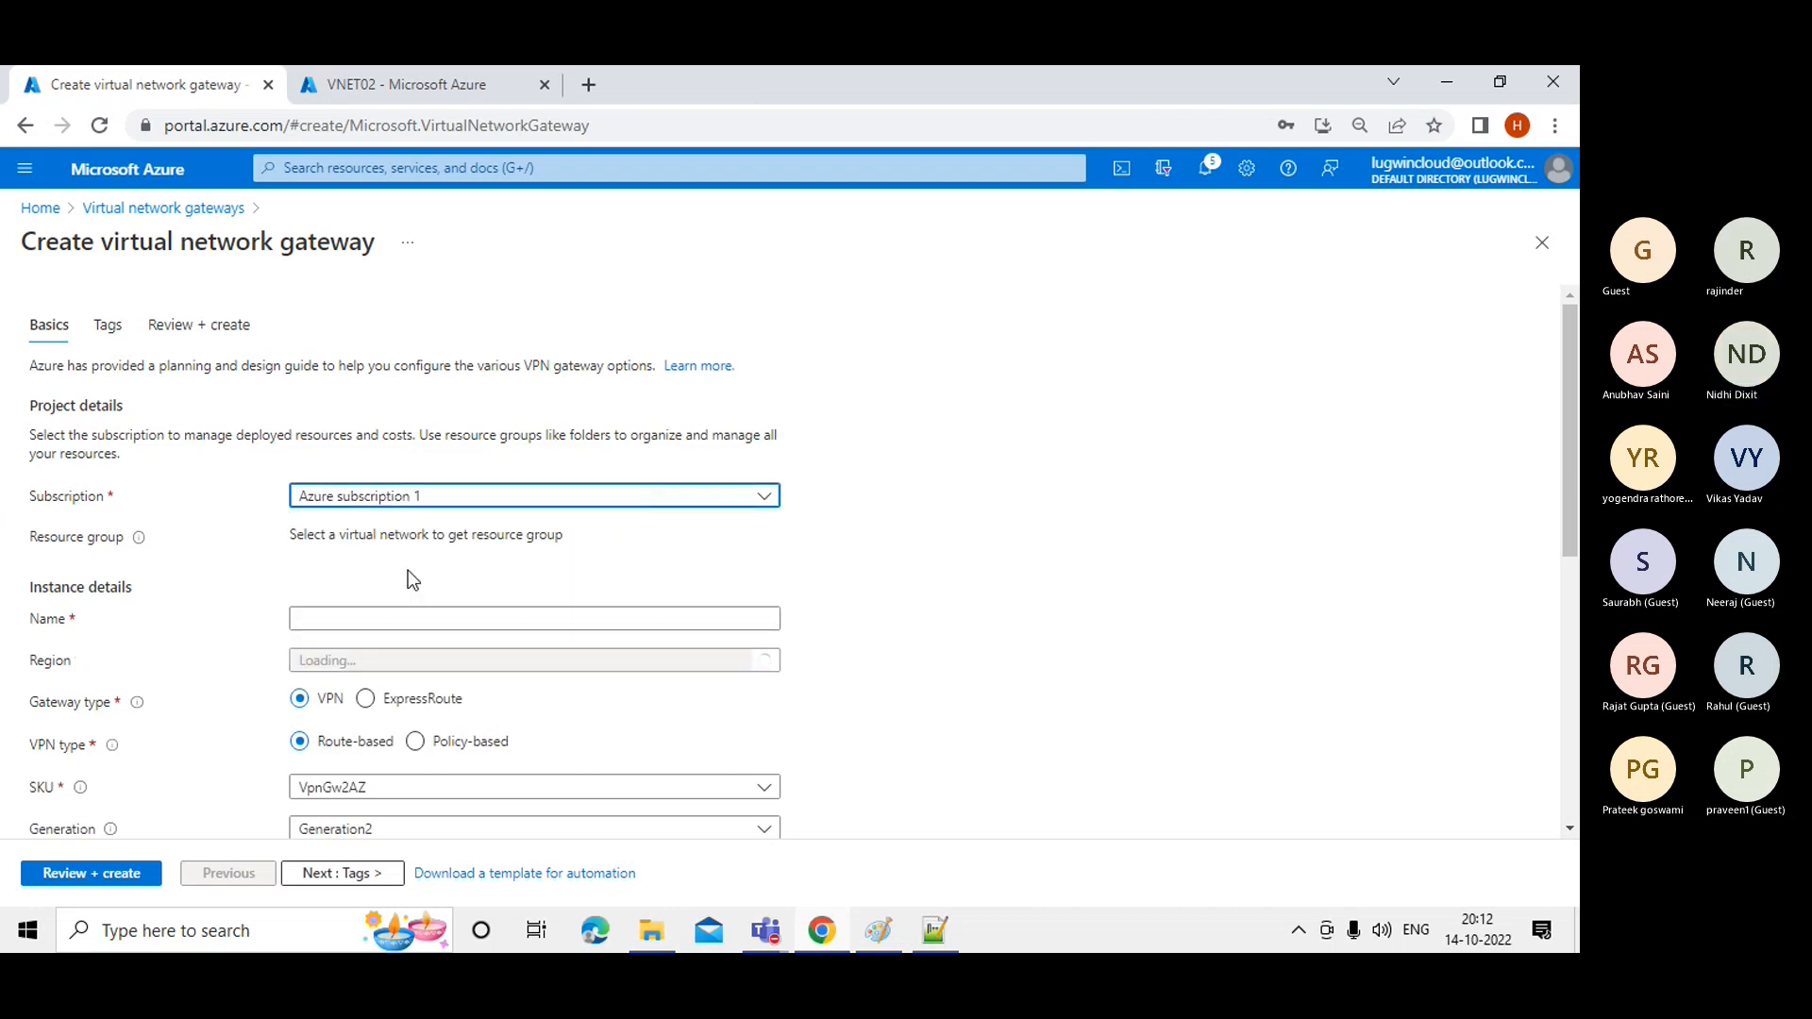
click(355, 621)
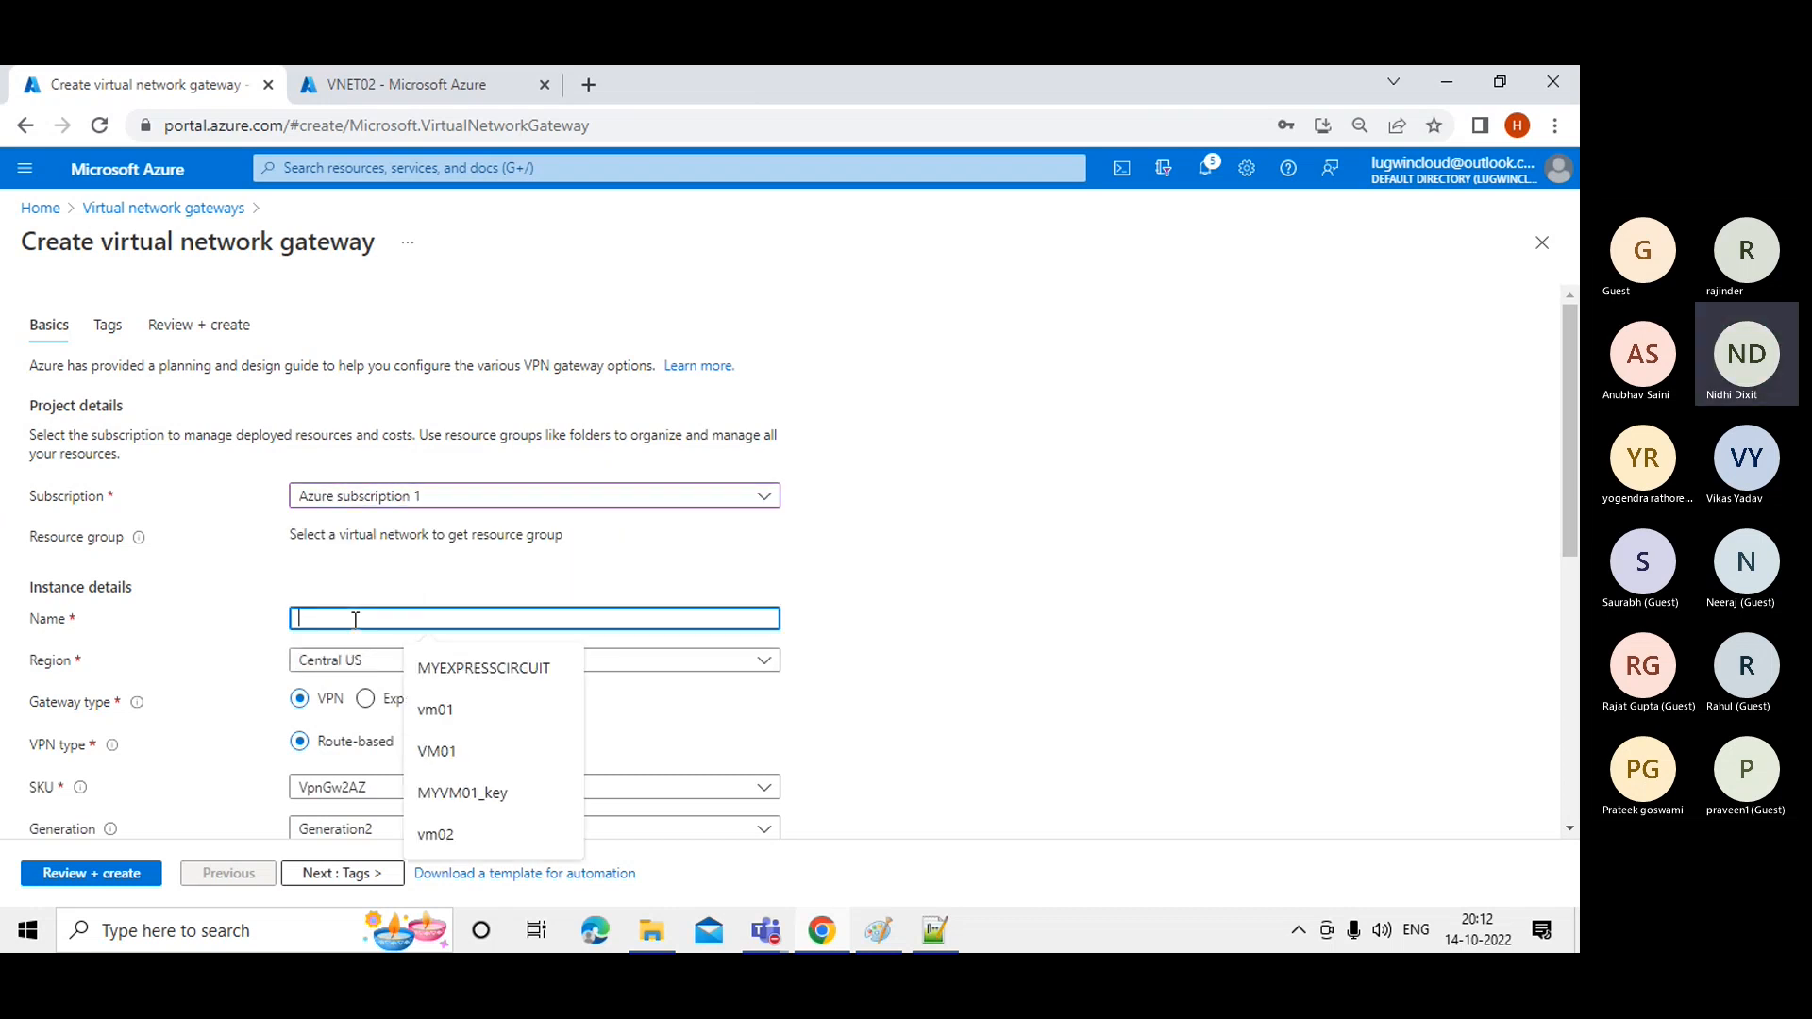
text(vn)
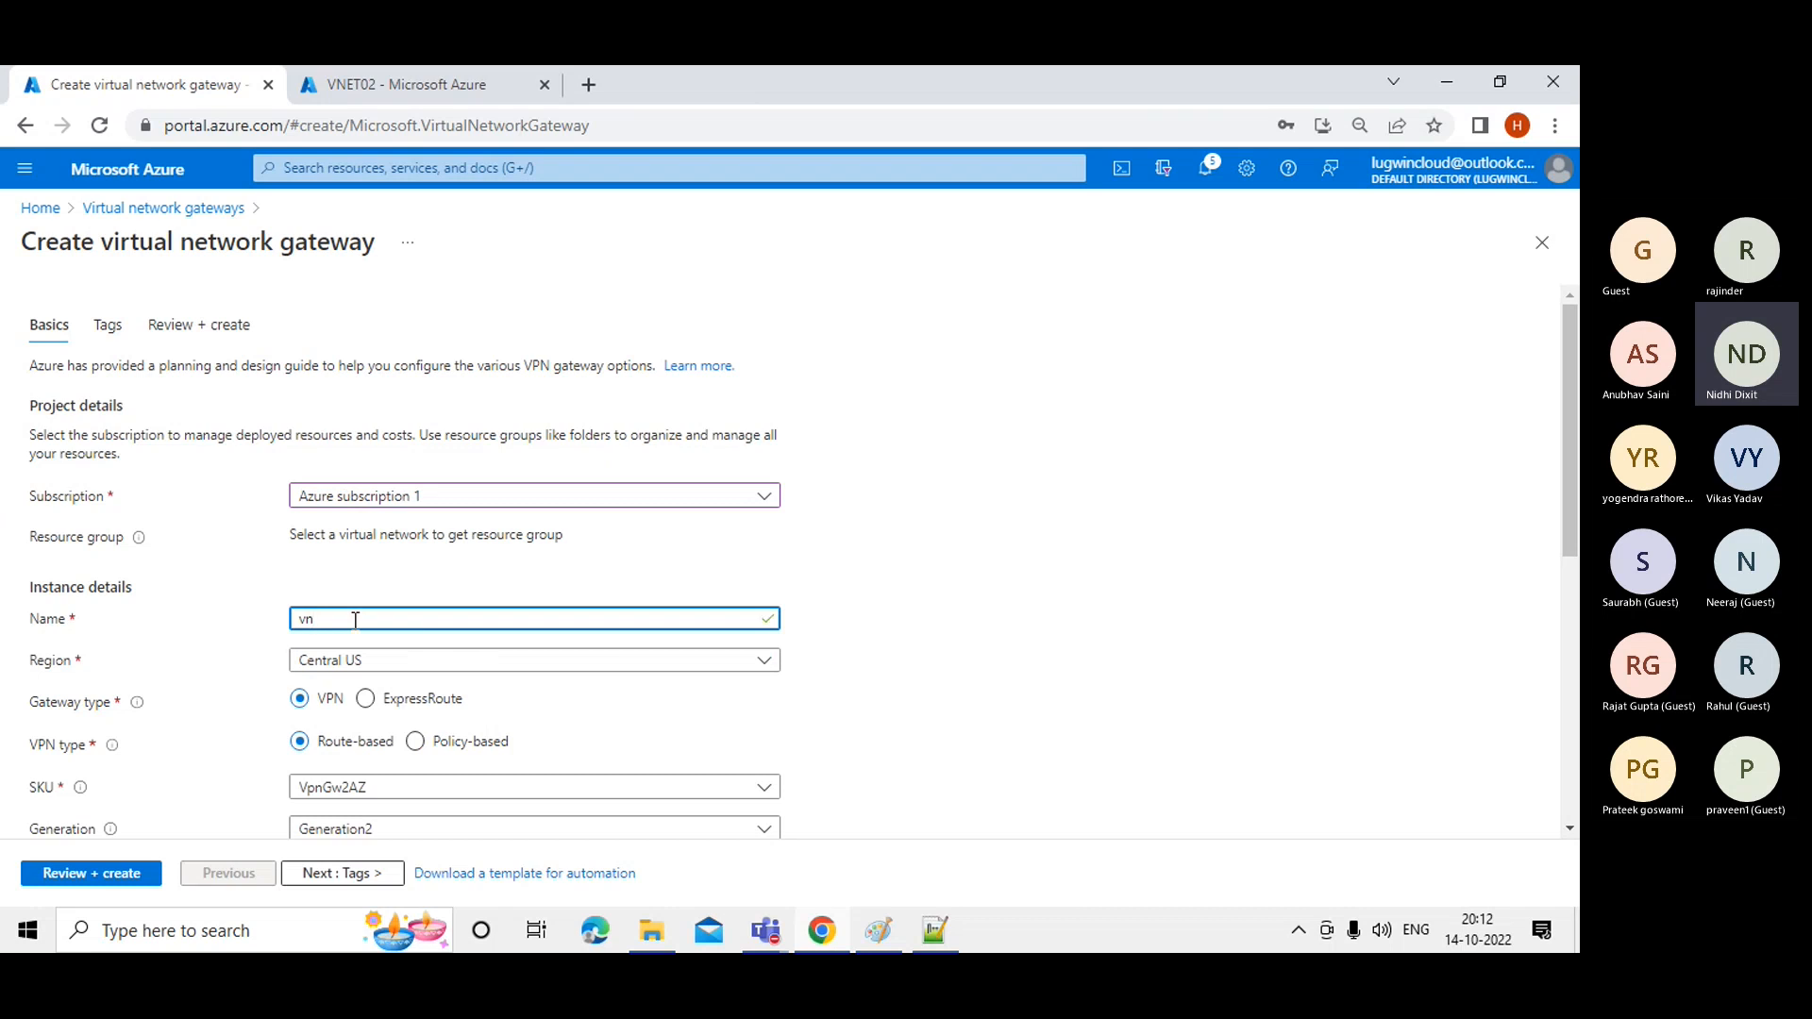
text(et01)
key(BackSpace)
key(BackSpace)
key(BackSpace)
key(BackSpace)
key(BackSpace)
key(BackSpace)
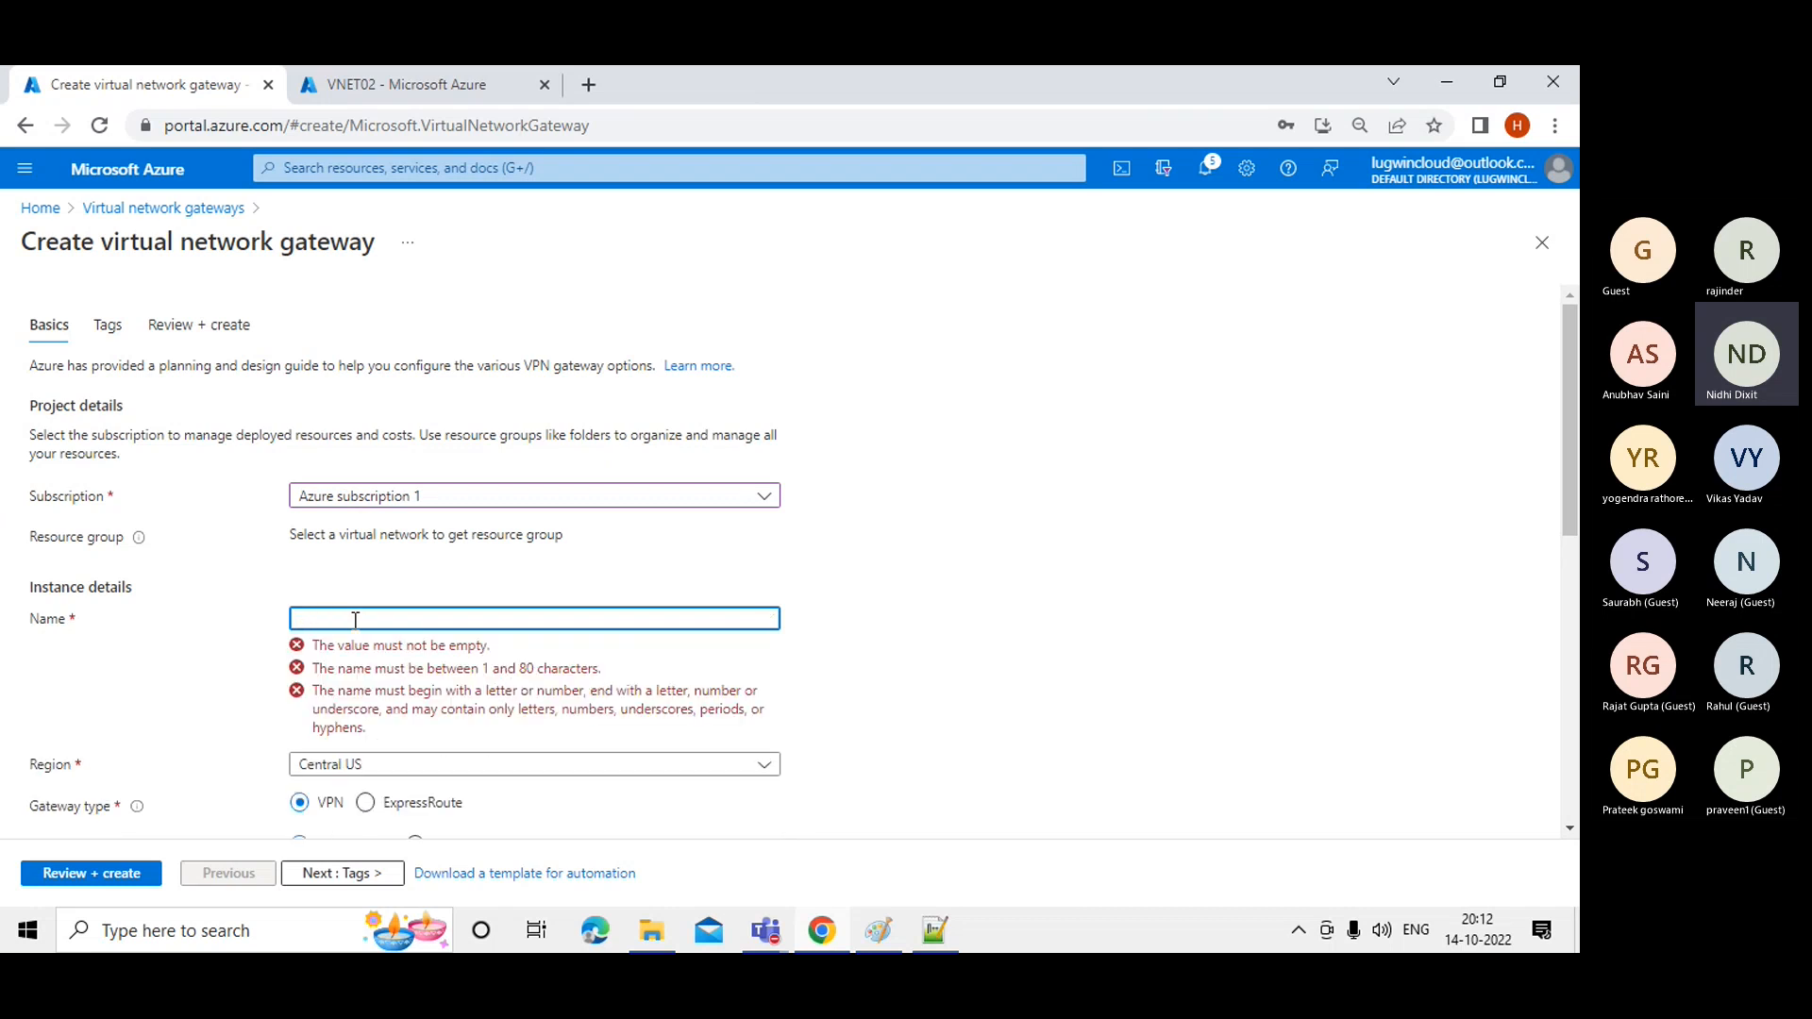
text(VNG01)
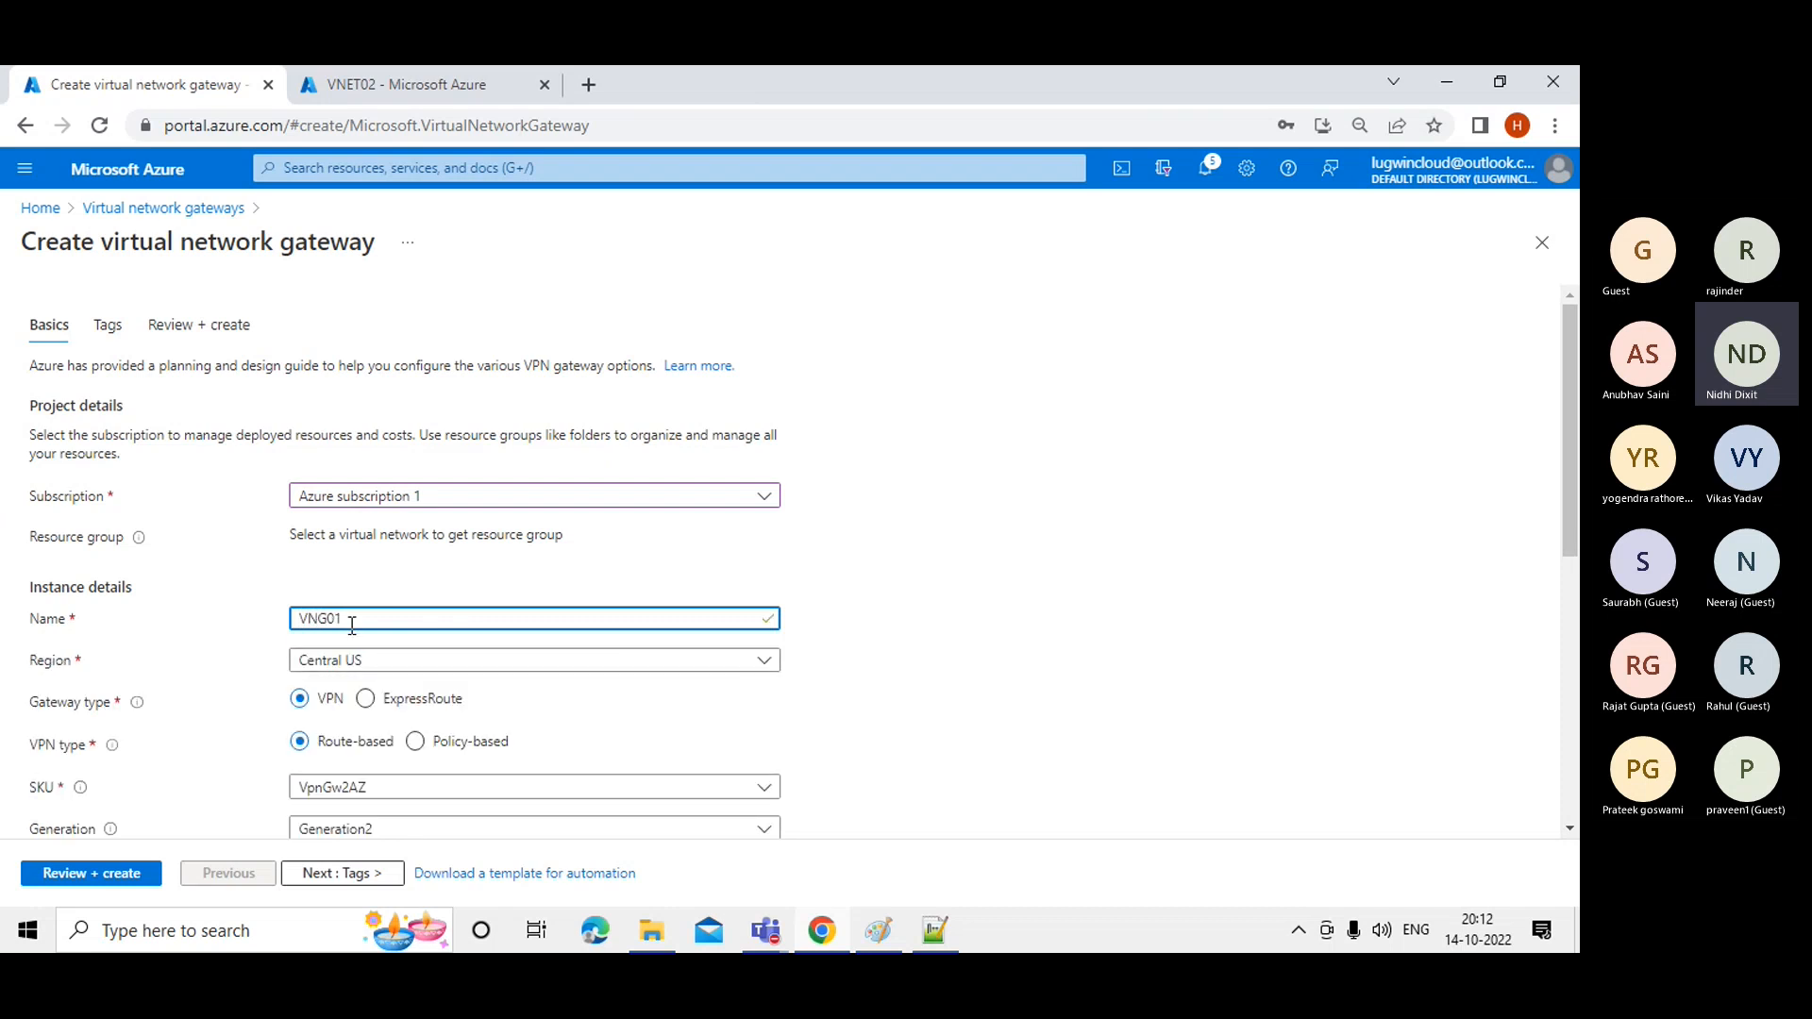
Set the gateway's region to Australia East, keeping the VPN gateway type and route-based VPN type
drag(1573, 478, 1573, 580)
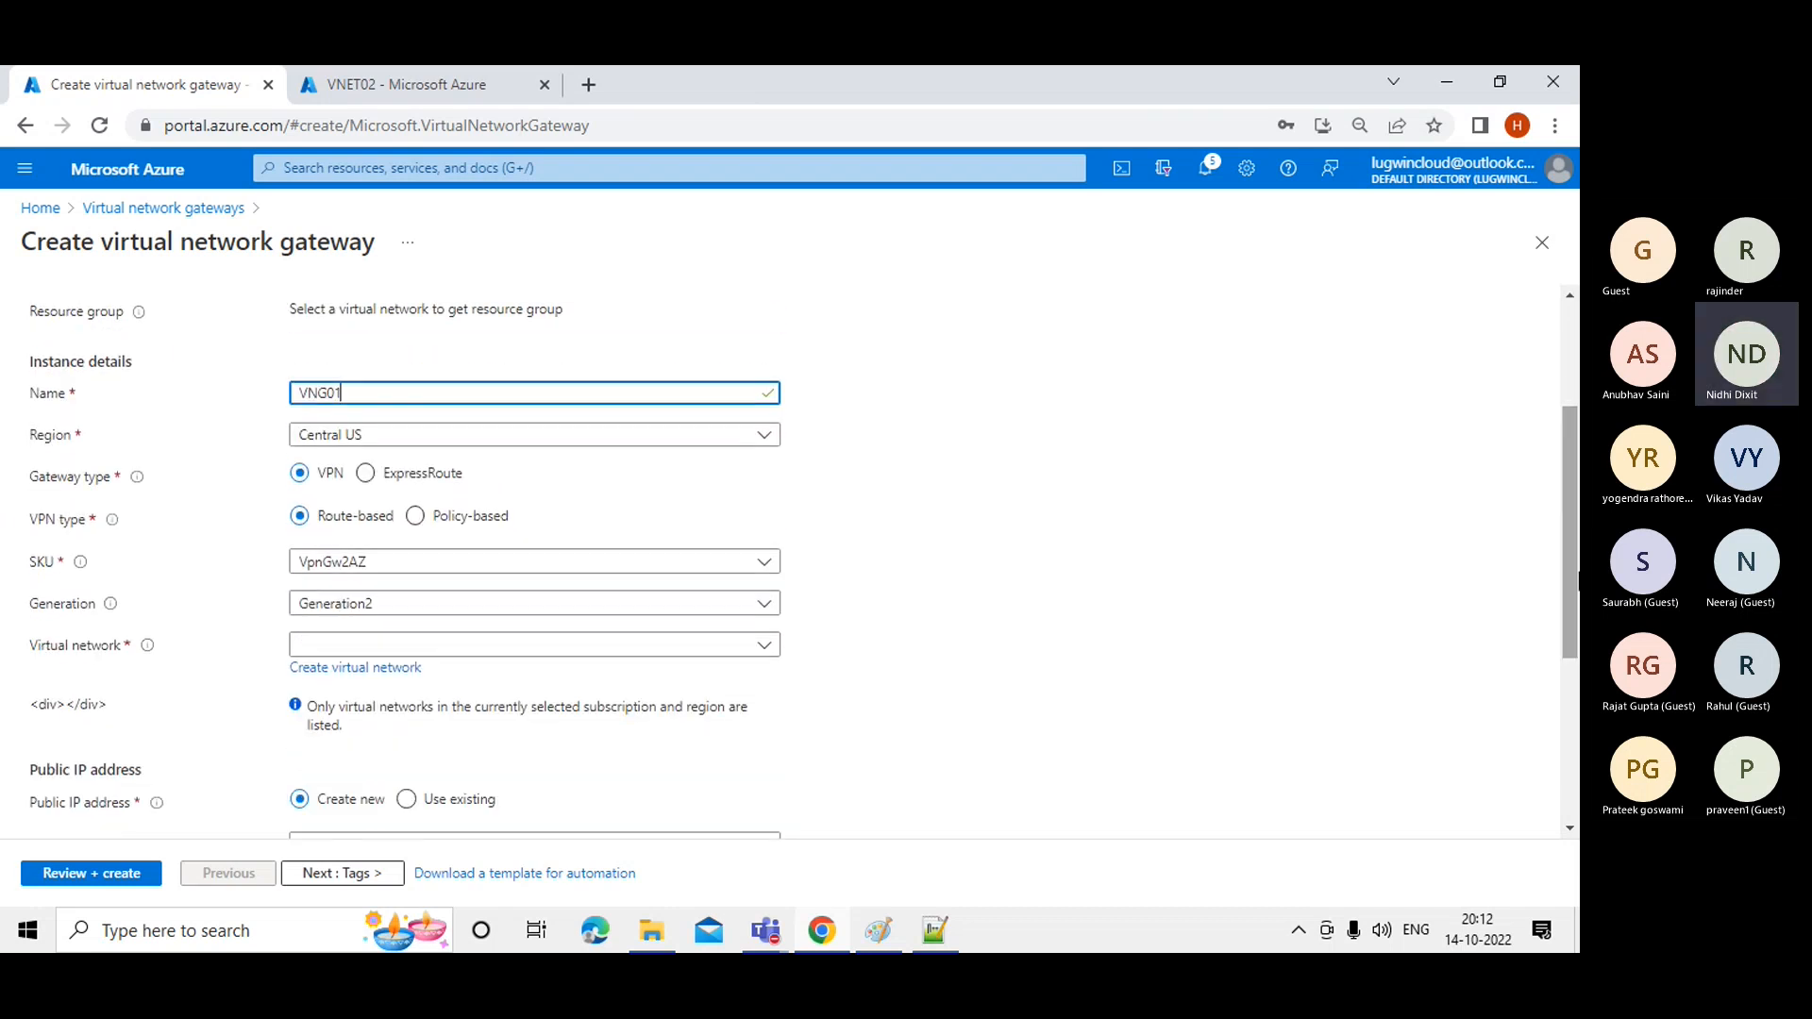
click(407, 434)
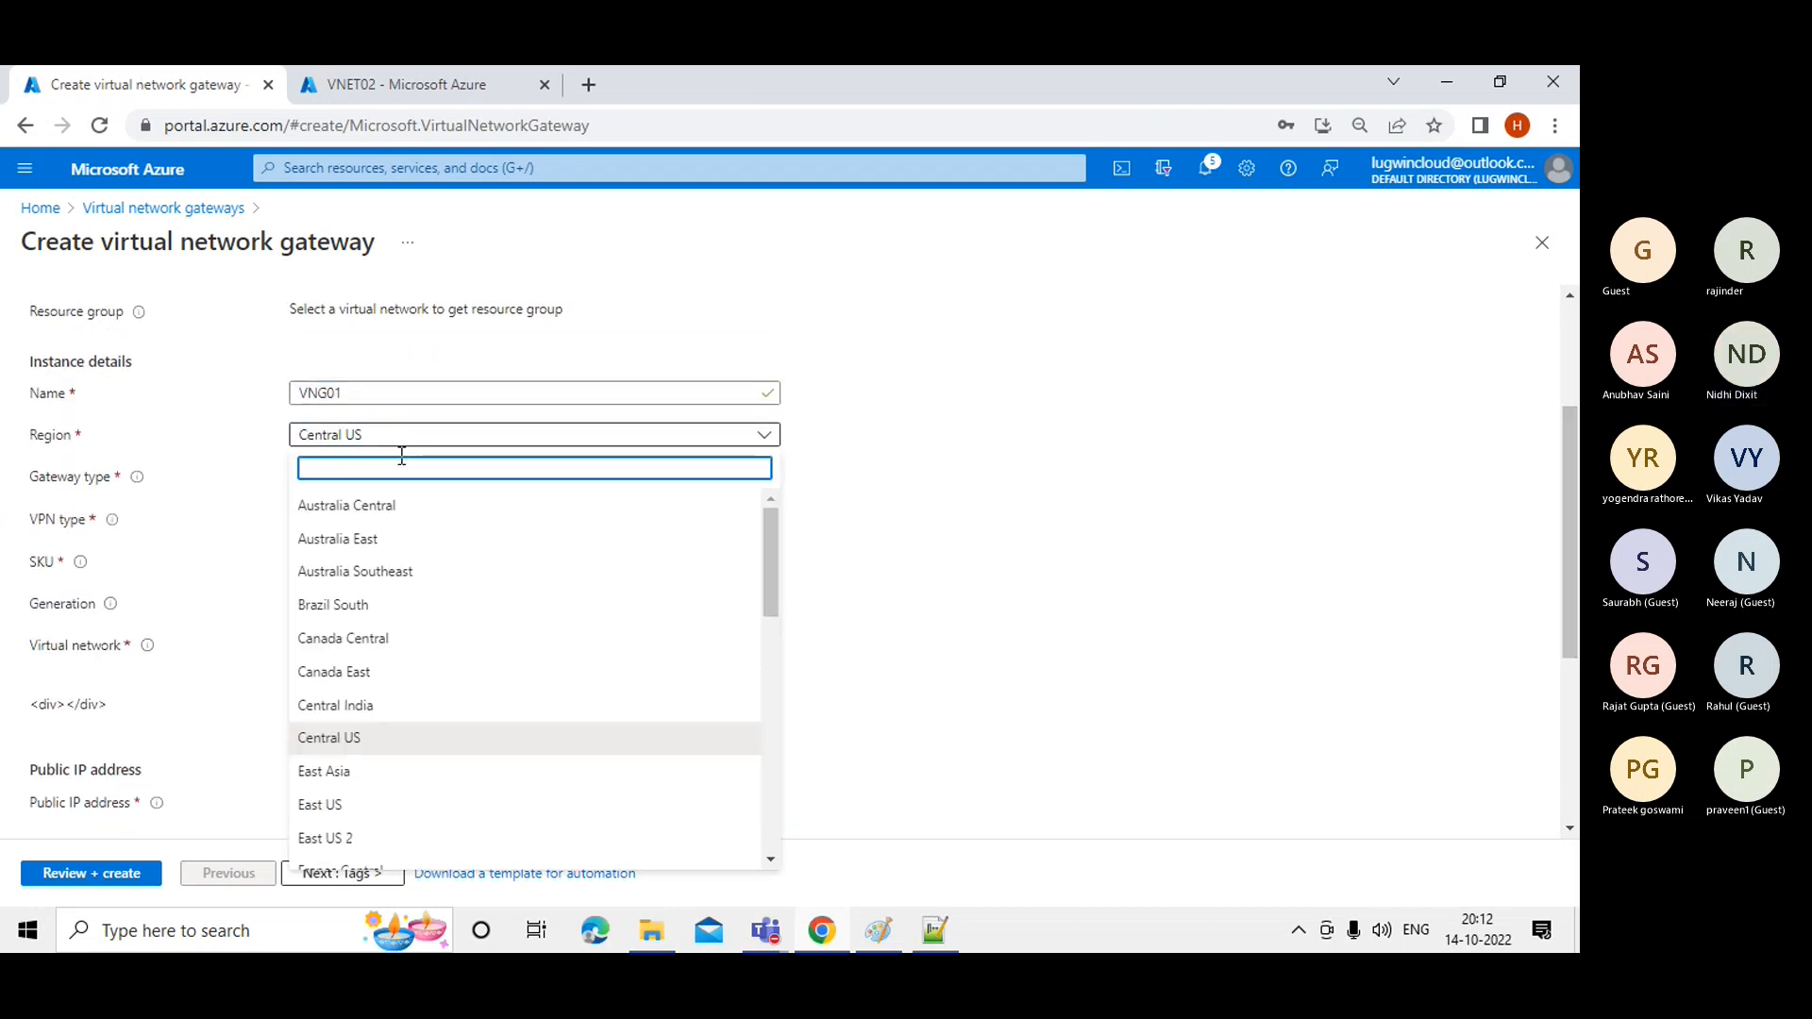
click(370, 540)
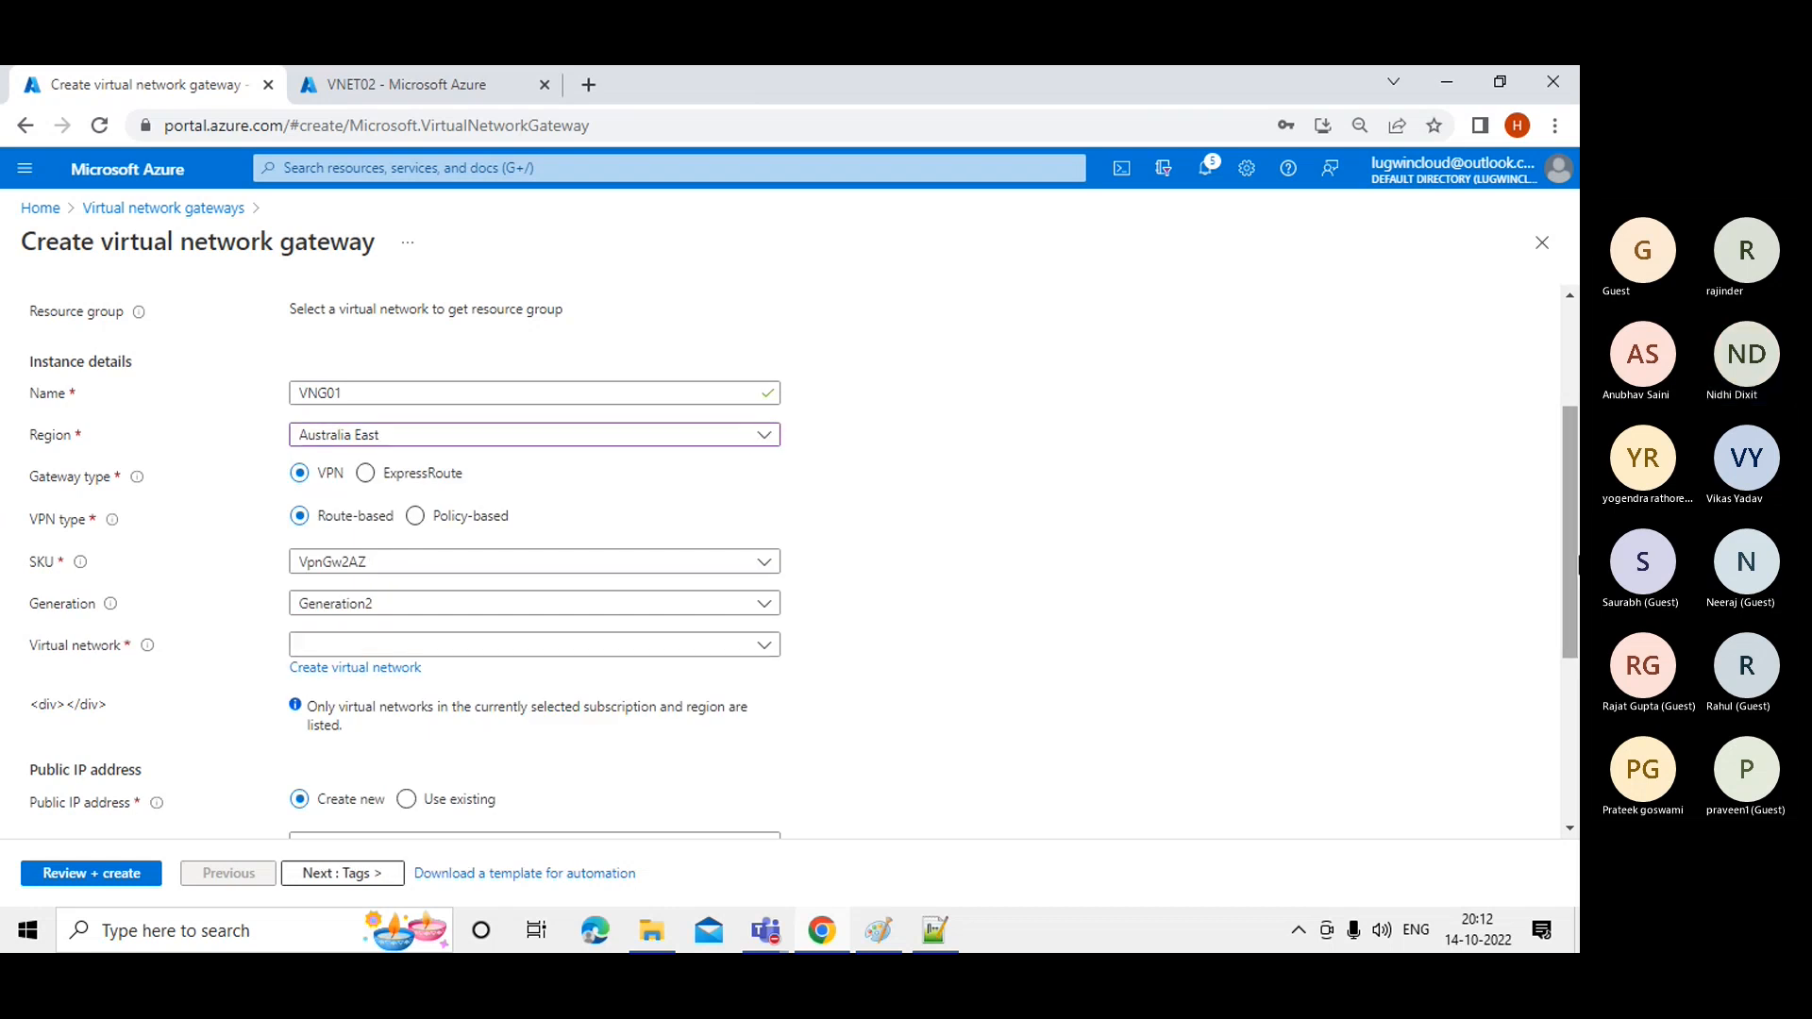
mouse_move(1567, 541)
mouse_down()
mouse_move(1564, 493)
mouse_move(1571, 544)
mouse_up()
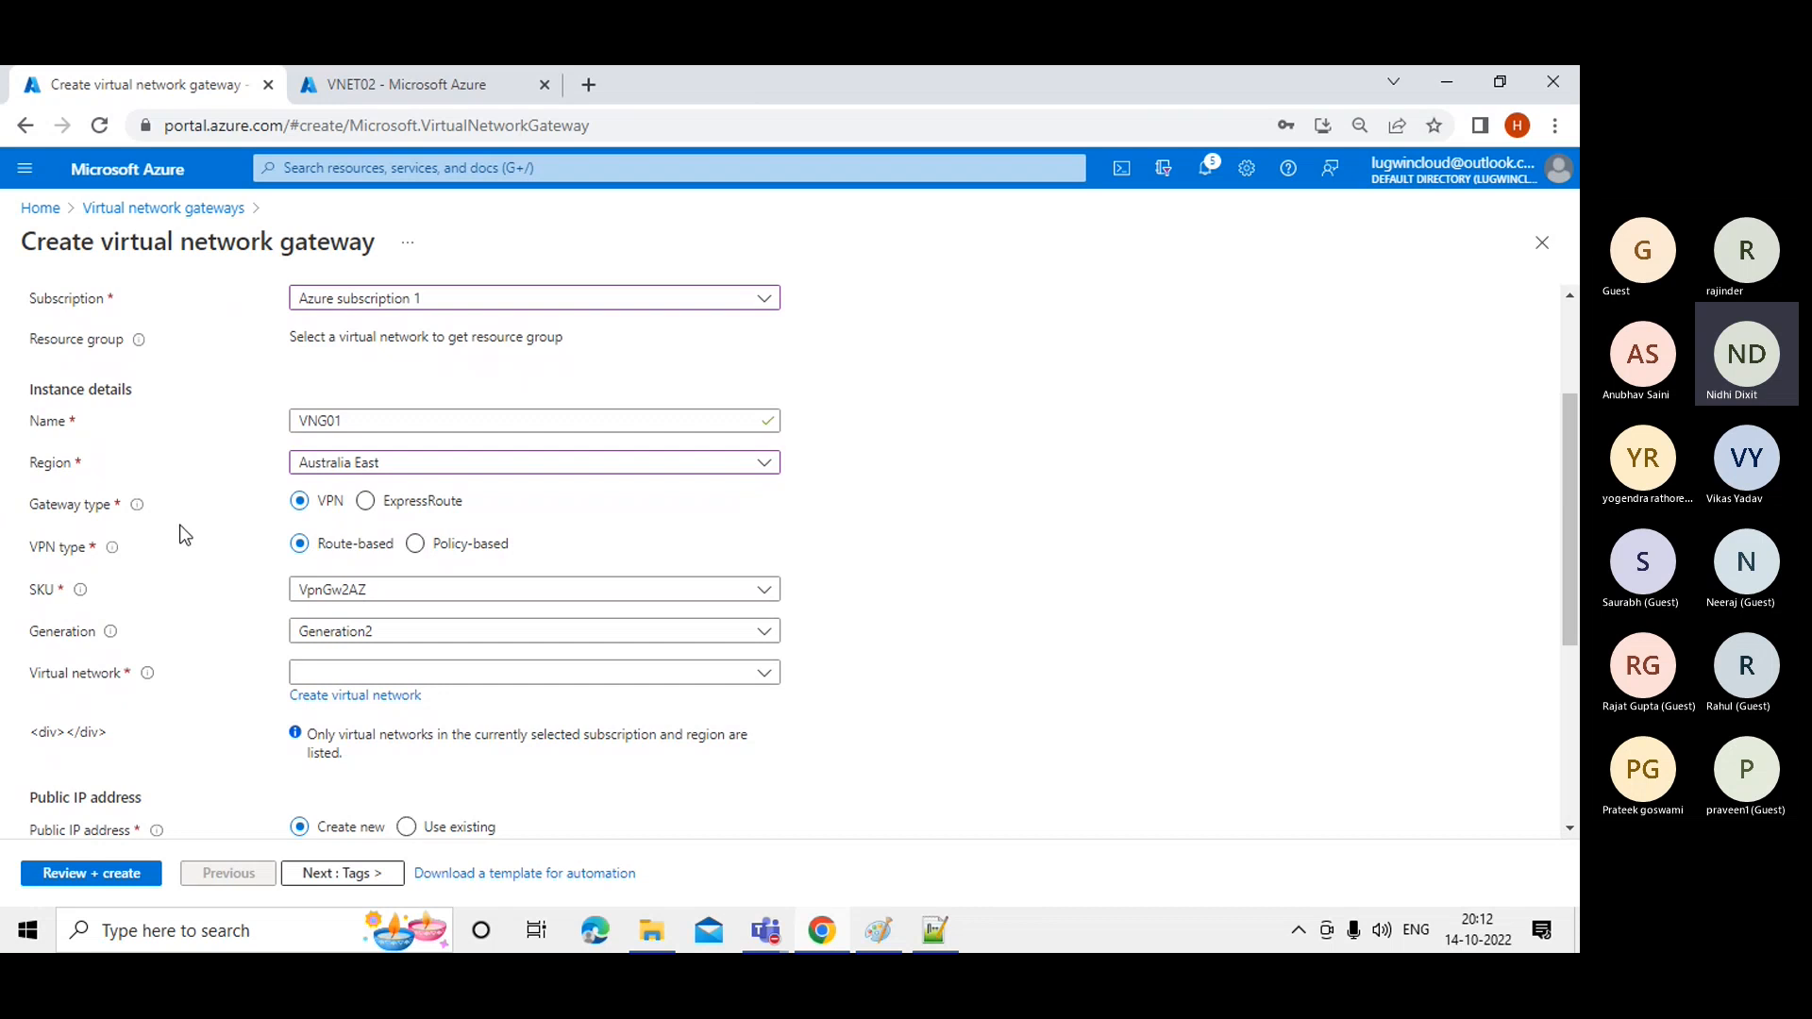
click(368, 505)
scroll(711, 546, down, 1)
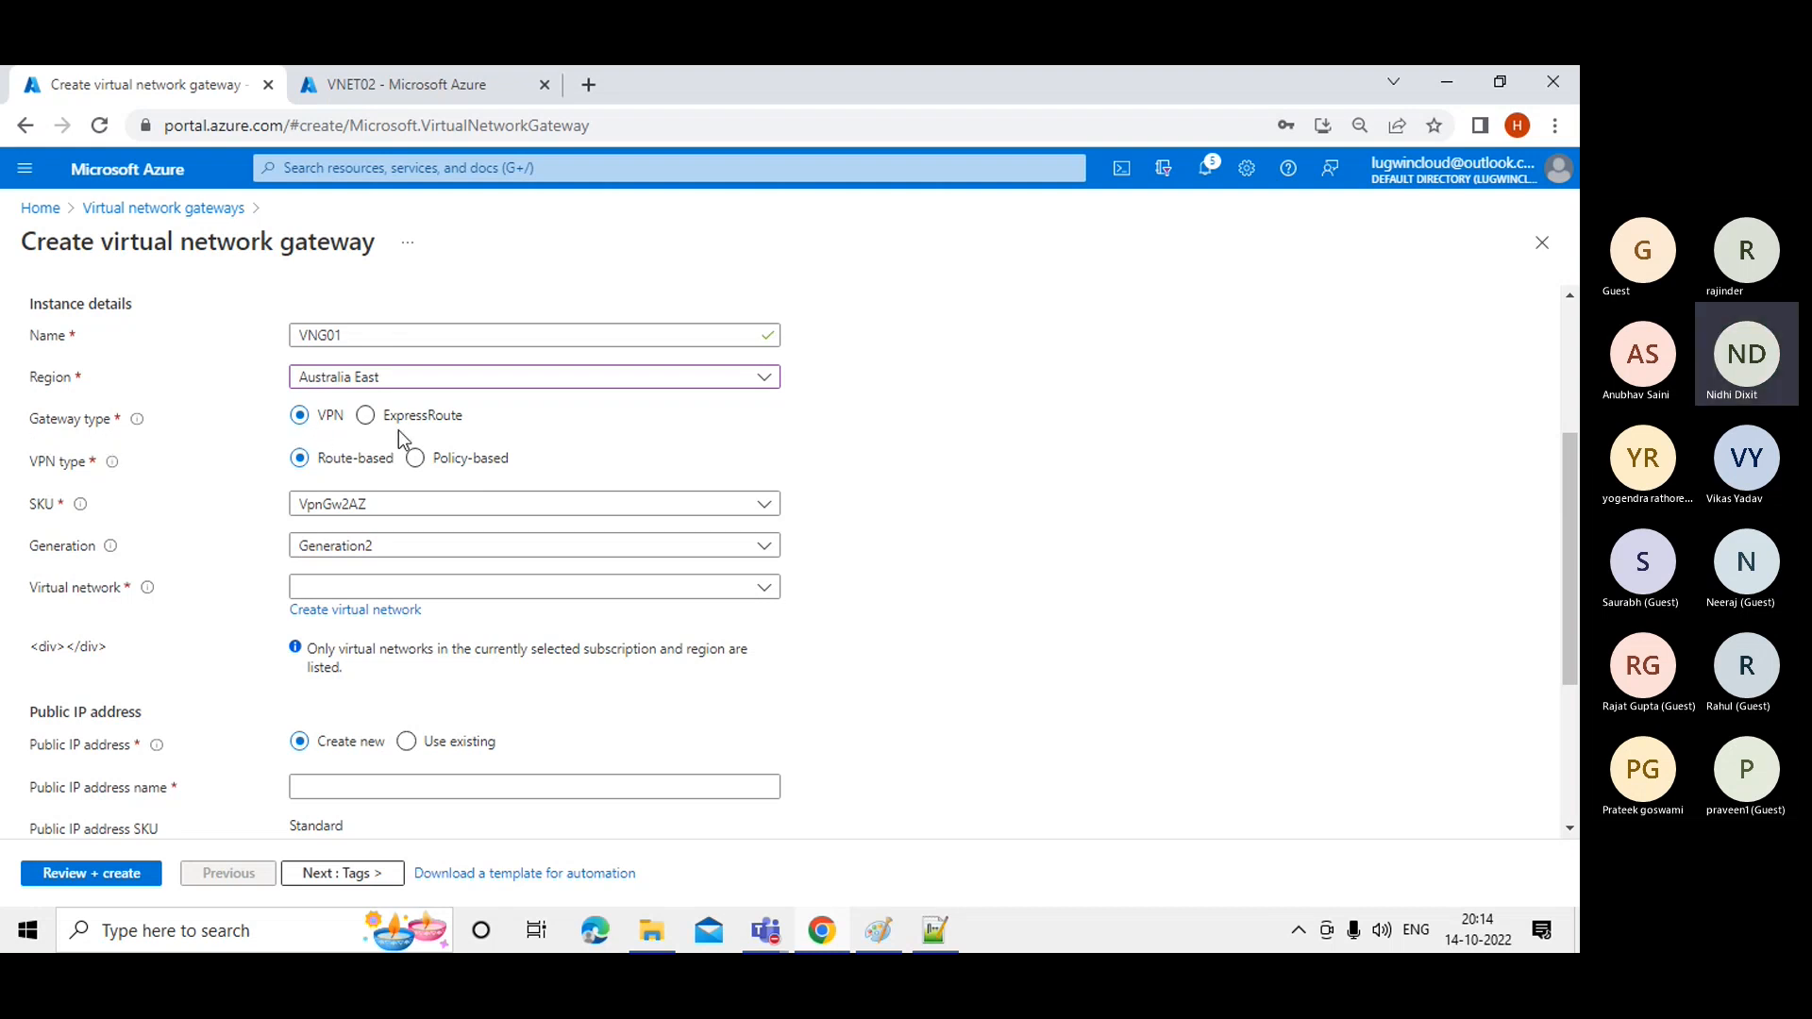
Try the Basic, VpnGw4, VpnGw3, VpnGw2 and VpnGw1 SKUs in turn to compare the gateway generation each one uses
click(351, 505)
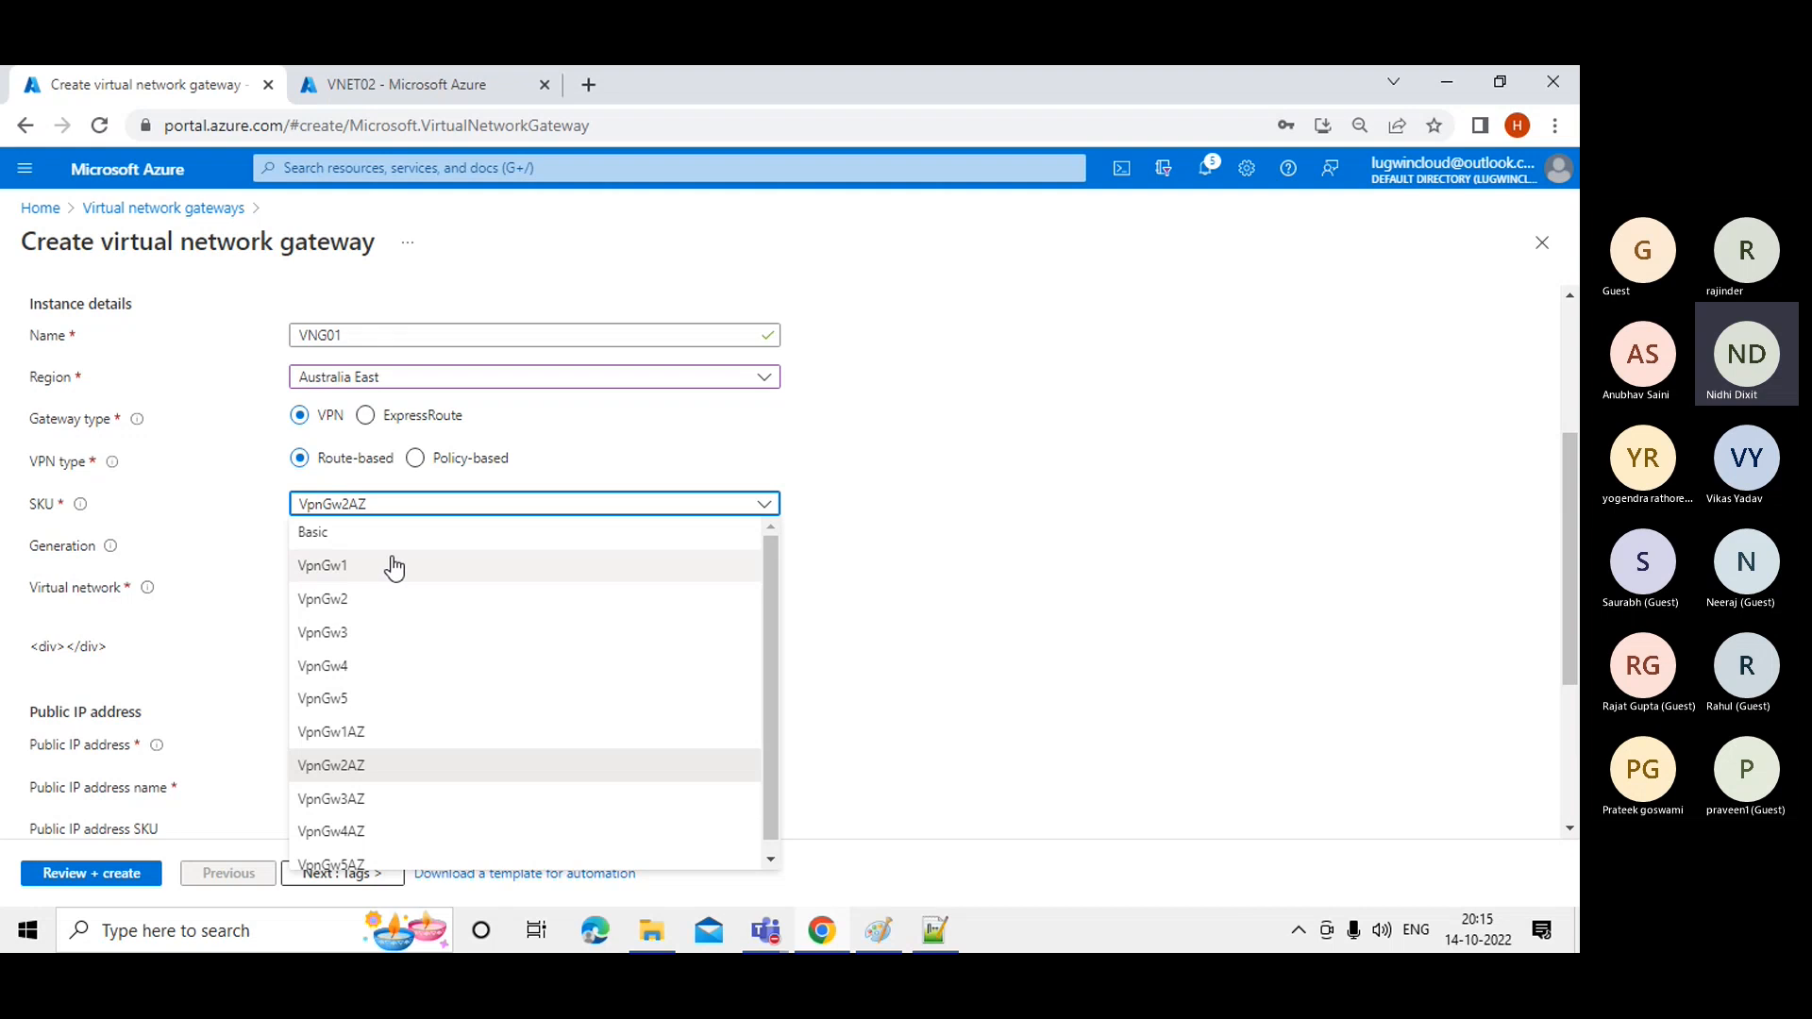
click(323, 534)
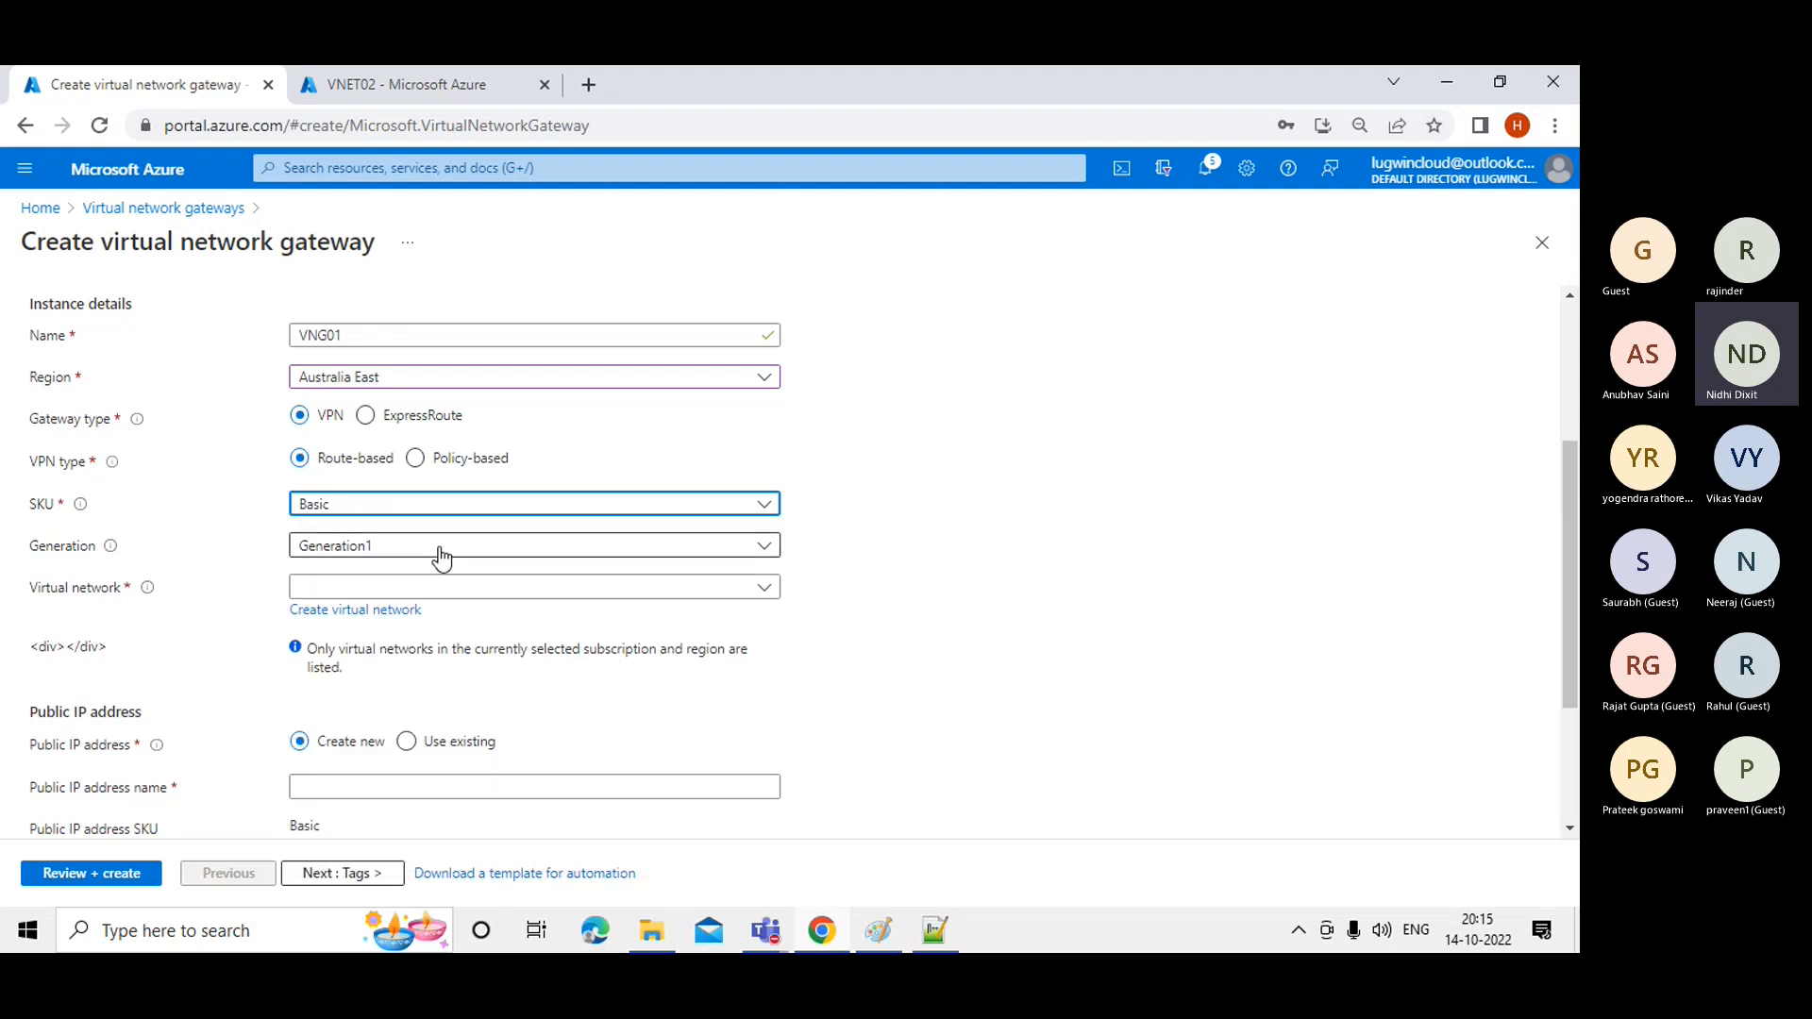
click(366, 518)
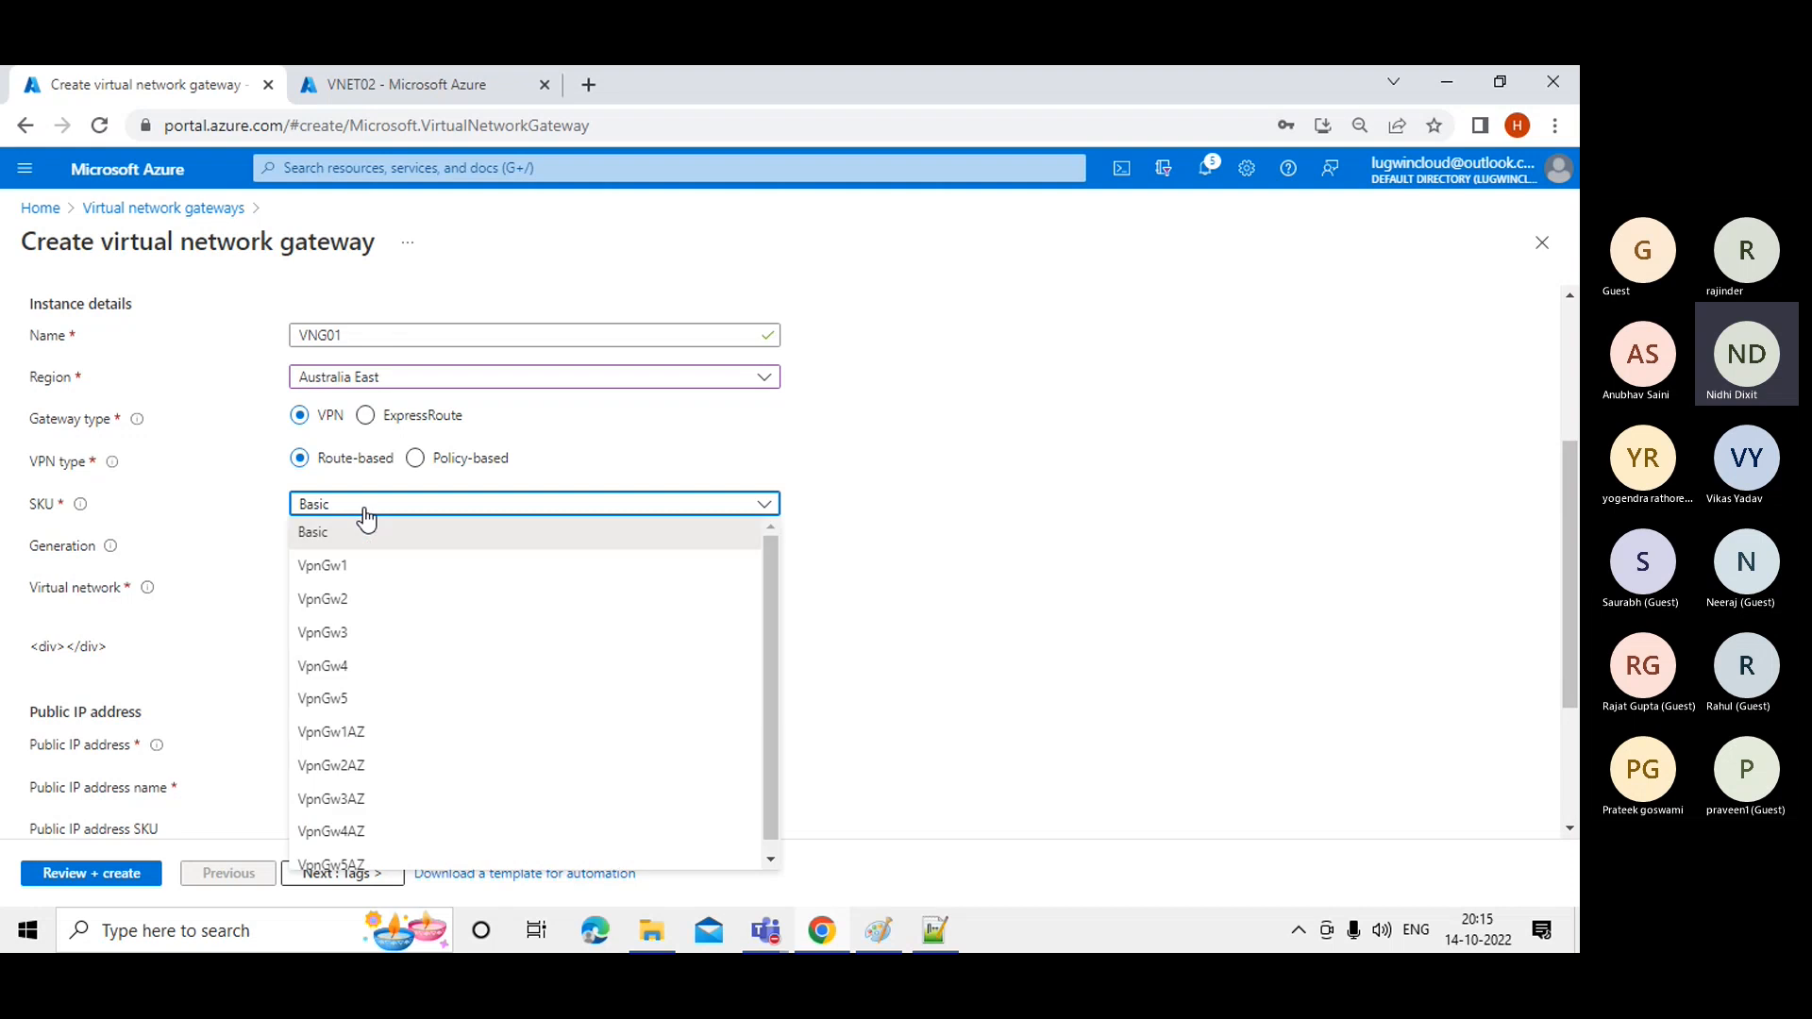
click(377, 667)
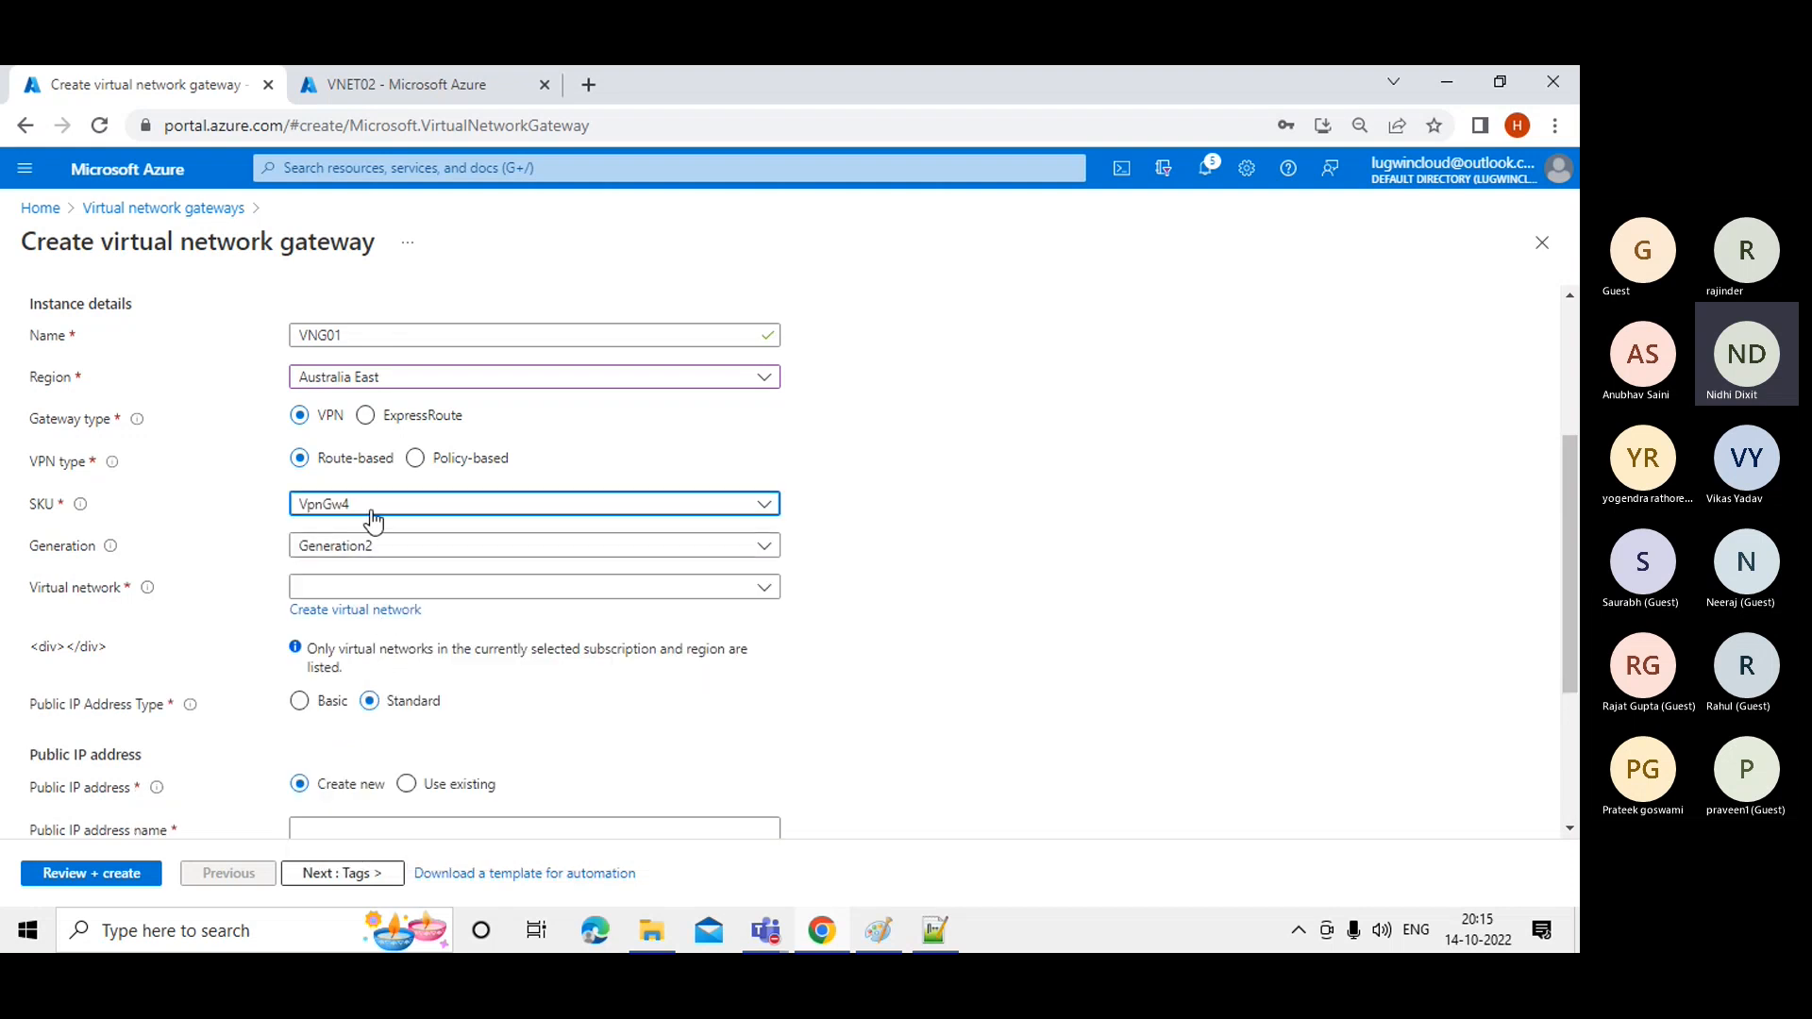
click(380, 557)
click(379, 557)
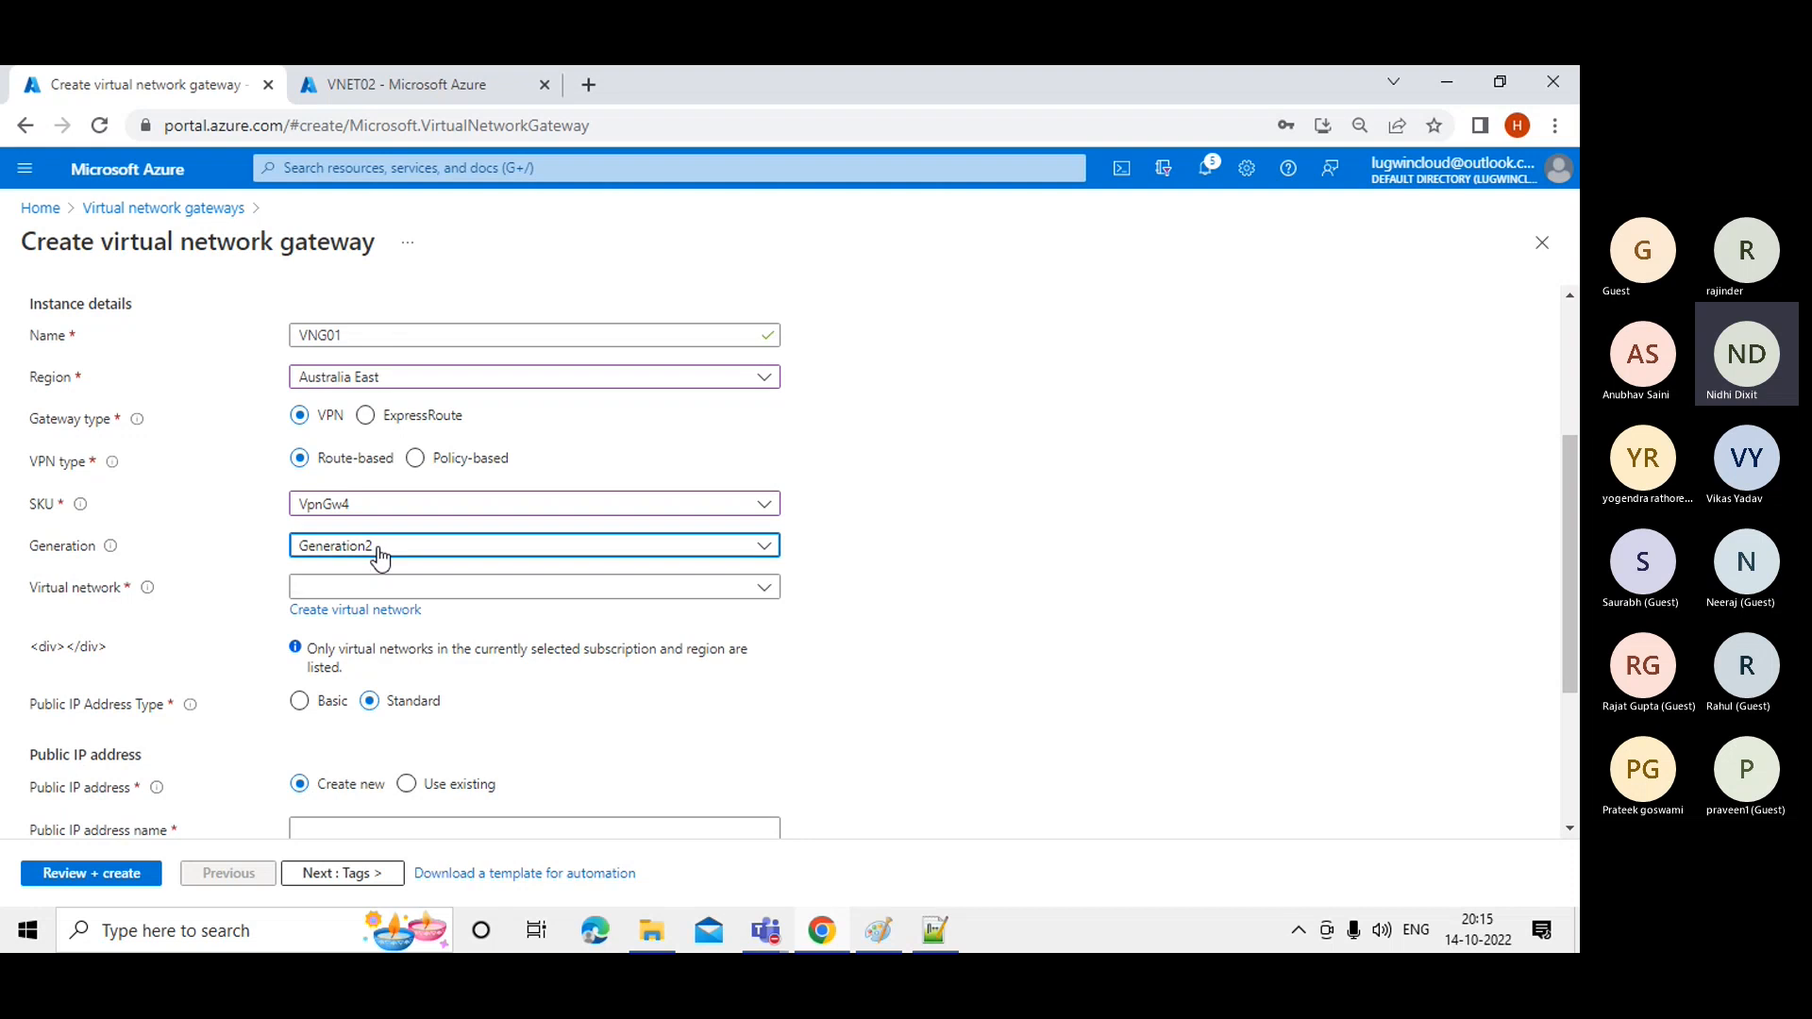
click(388, 508)
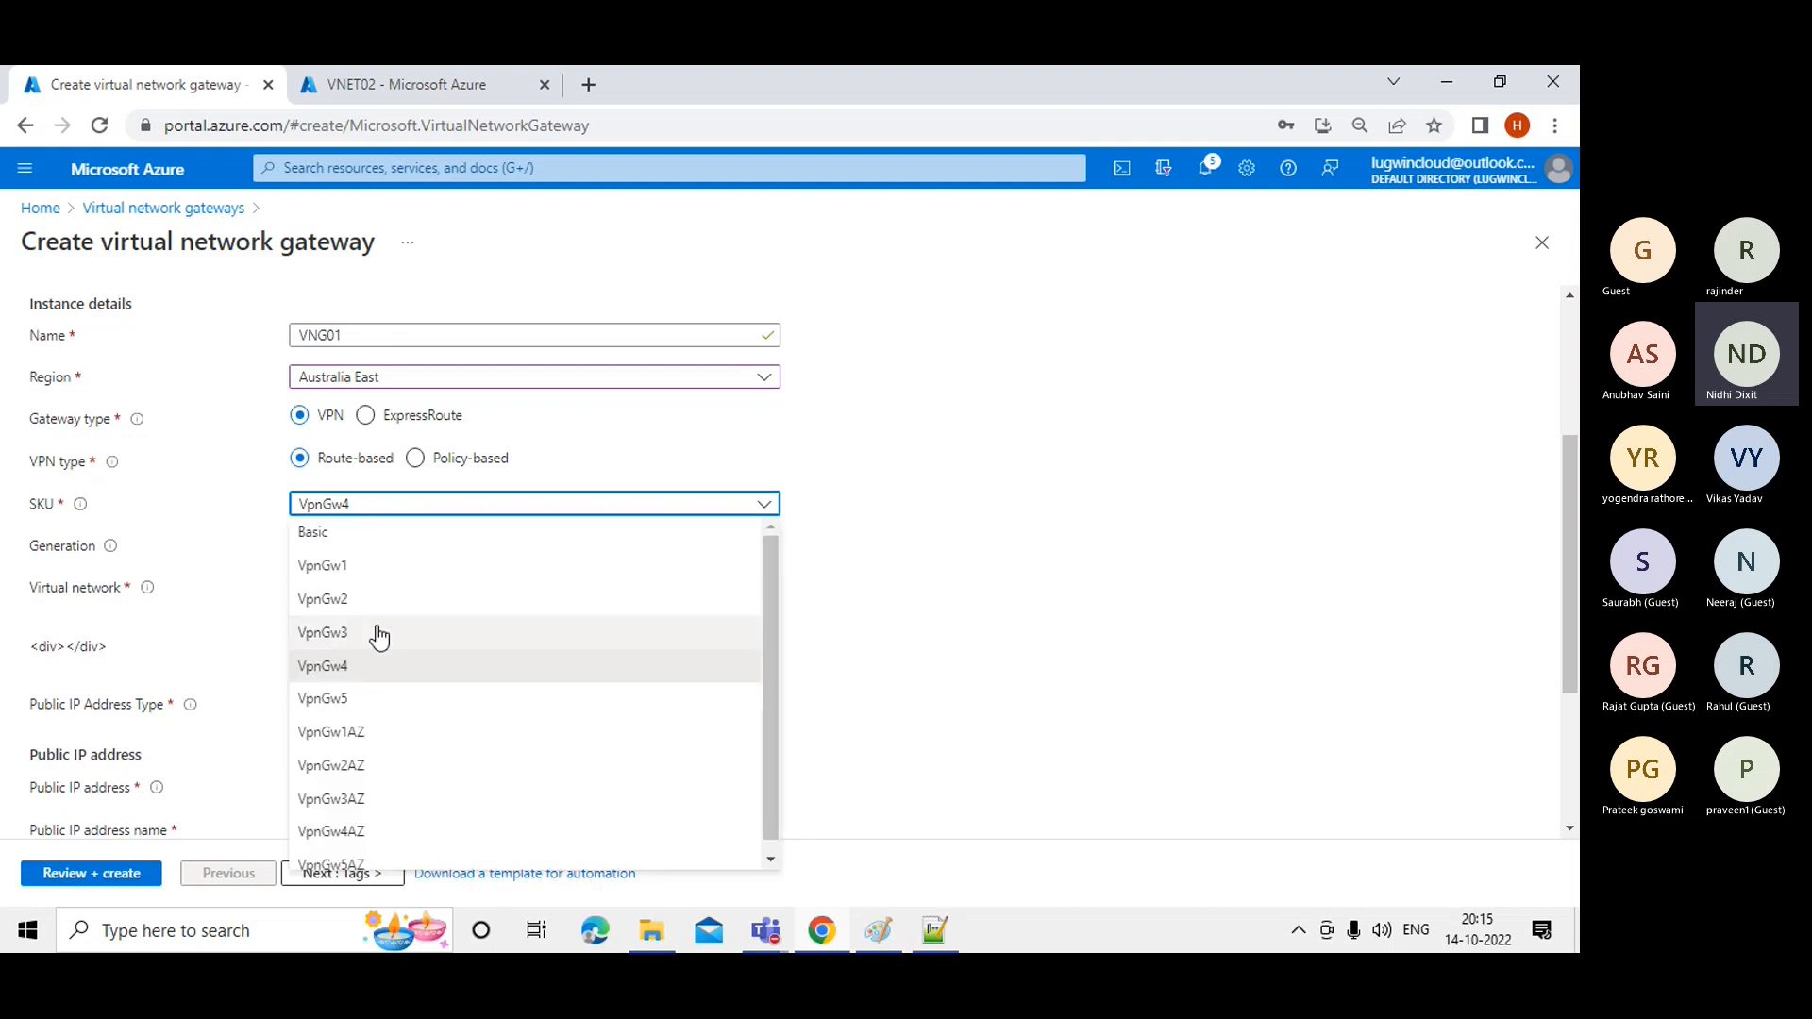
click(381, 635)
click(359, 510)
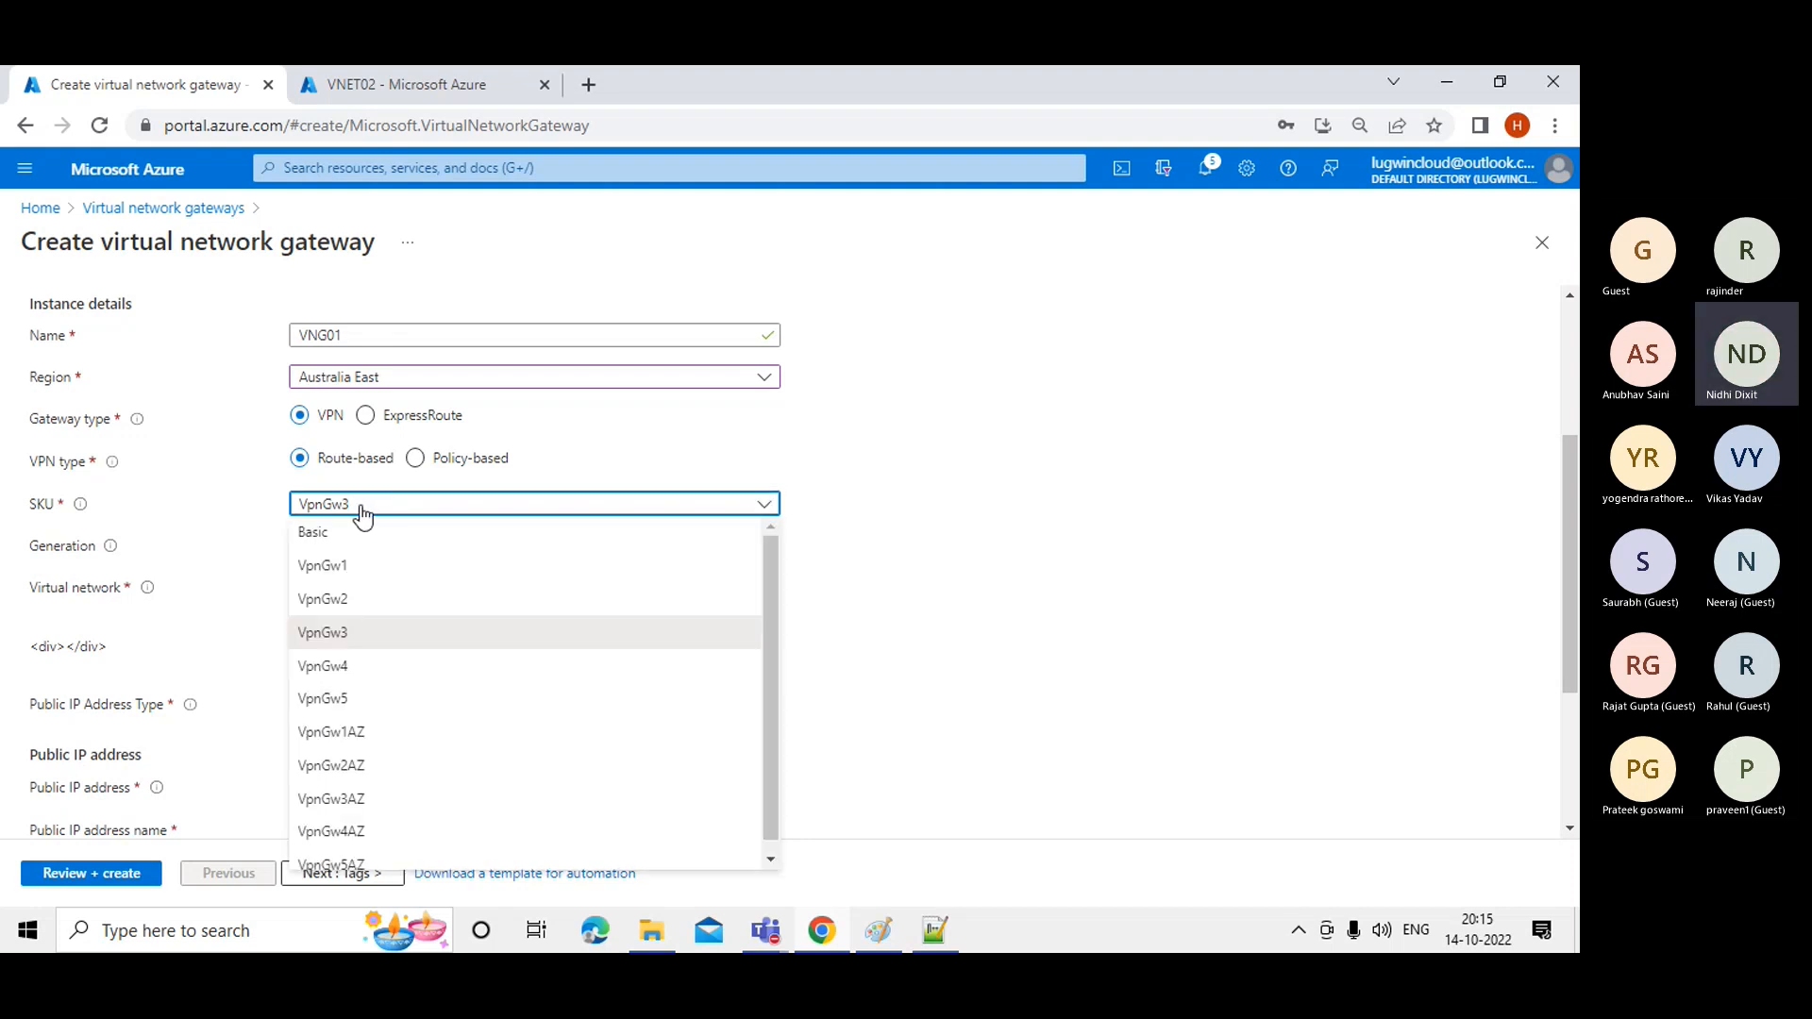
click(359, 600)
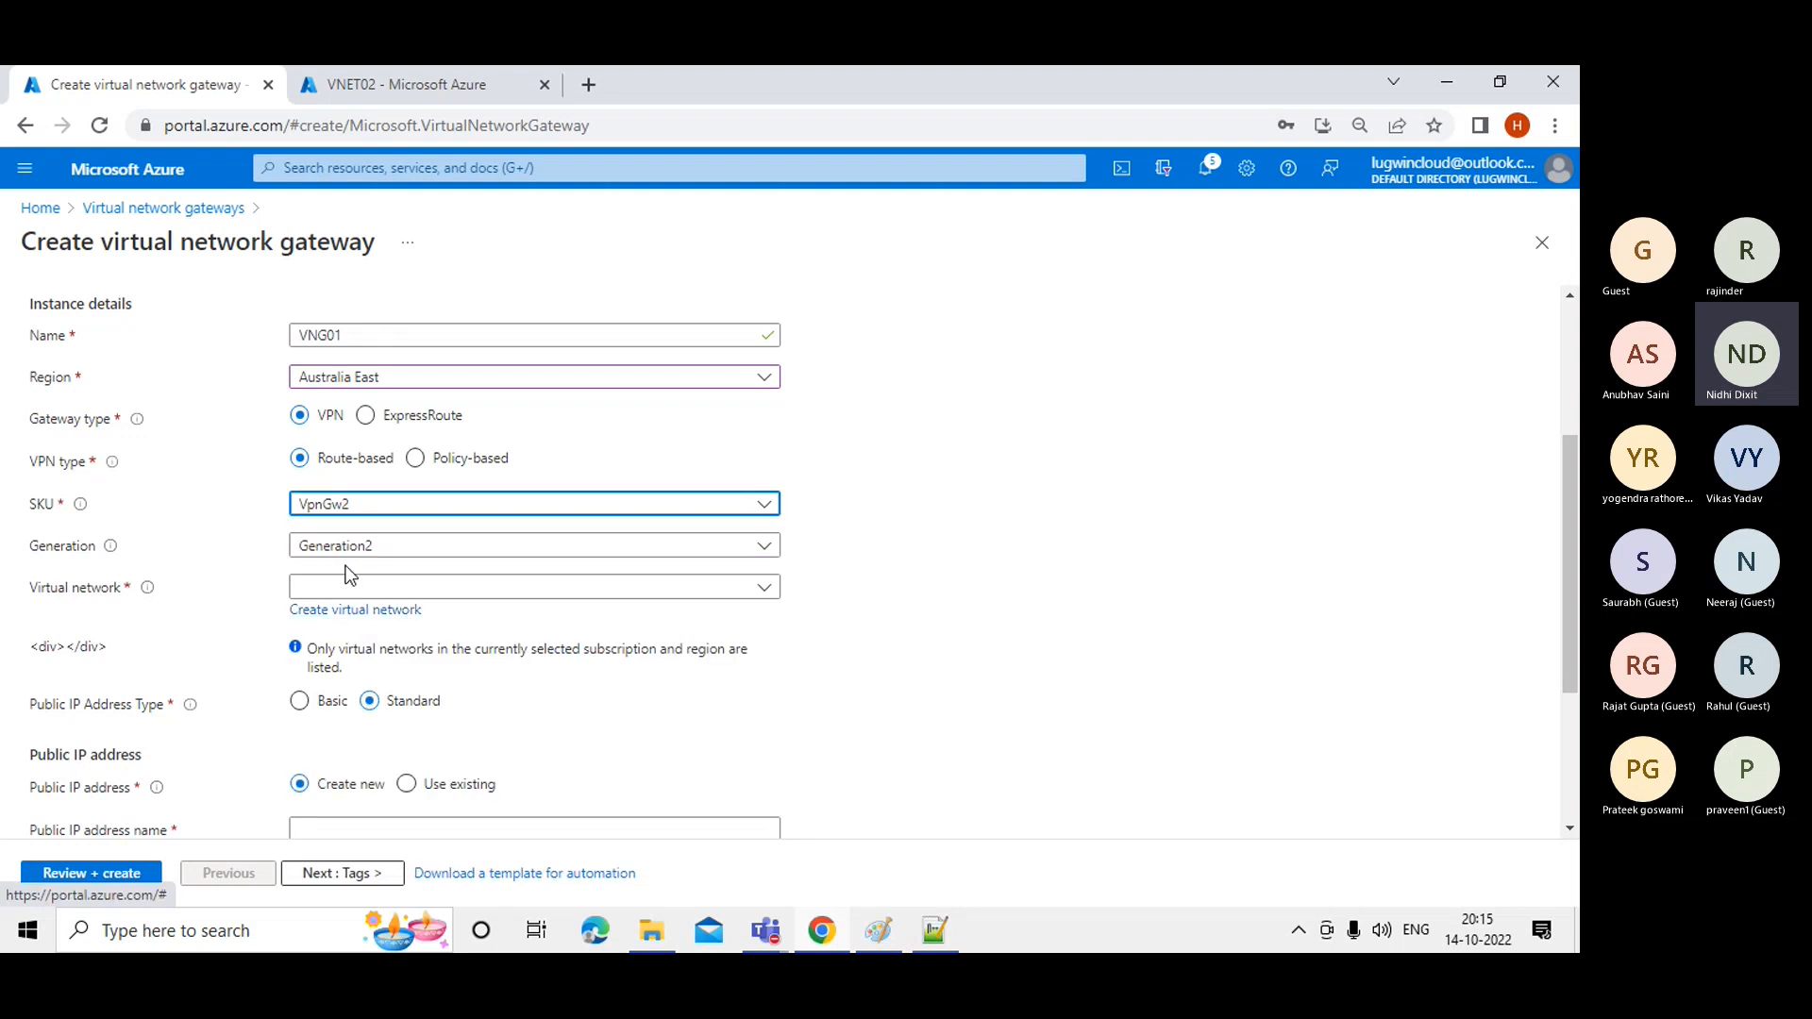
click(369, 513)
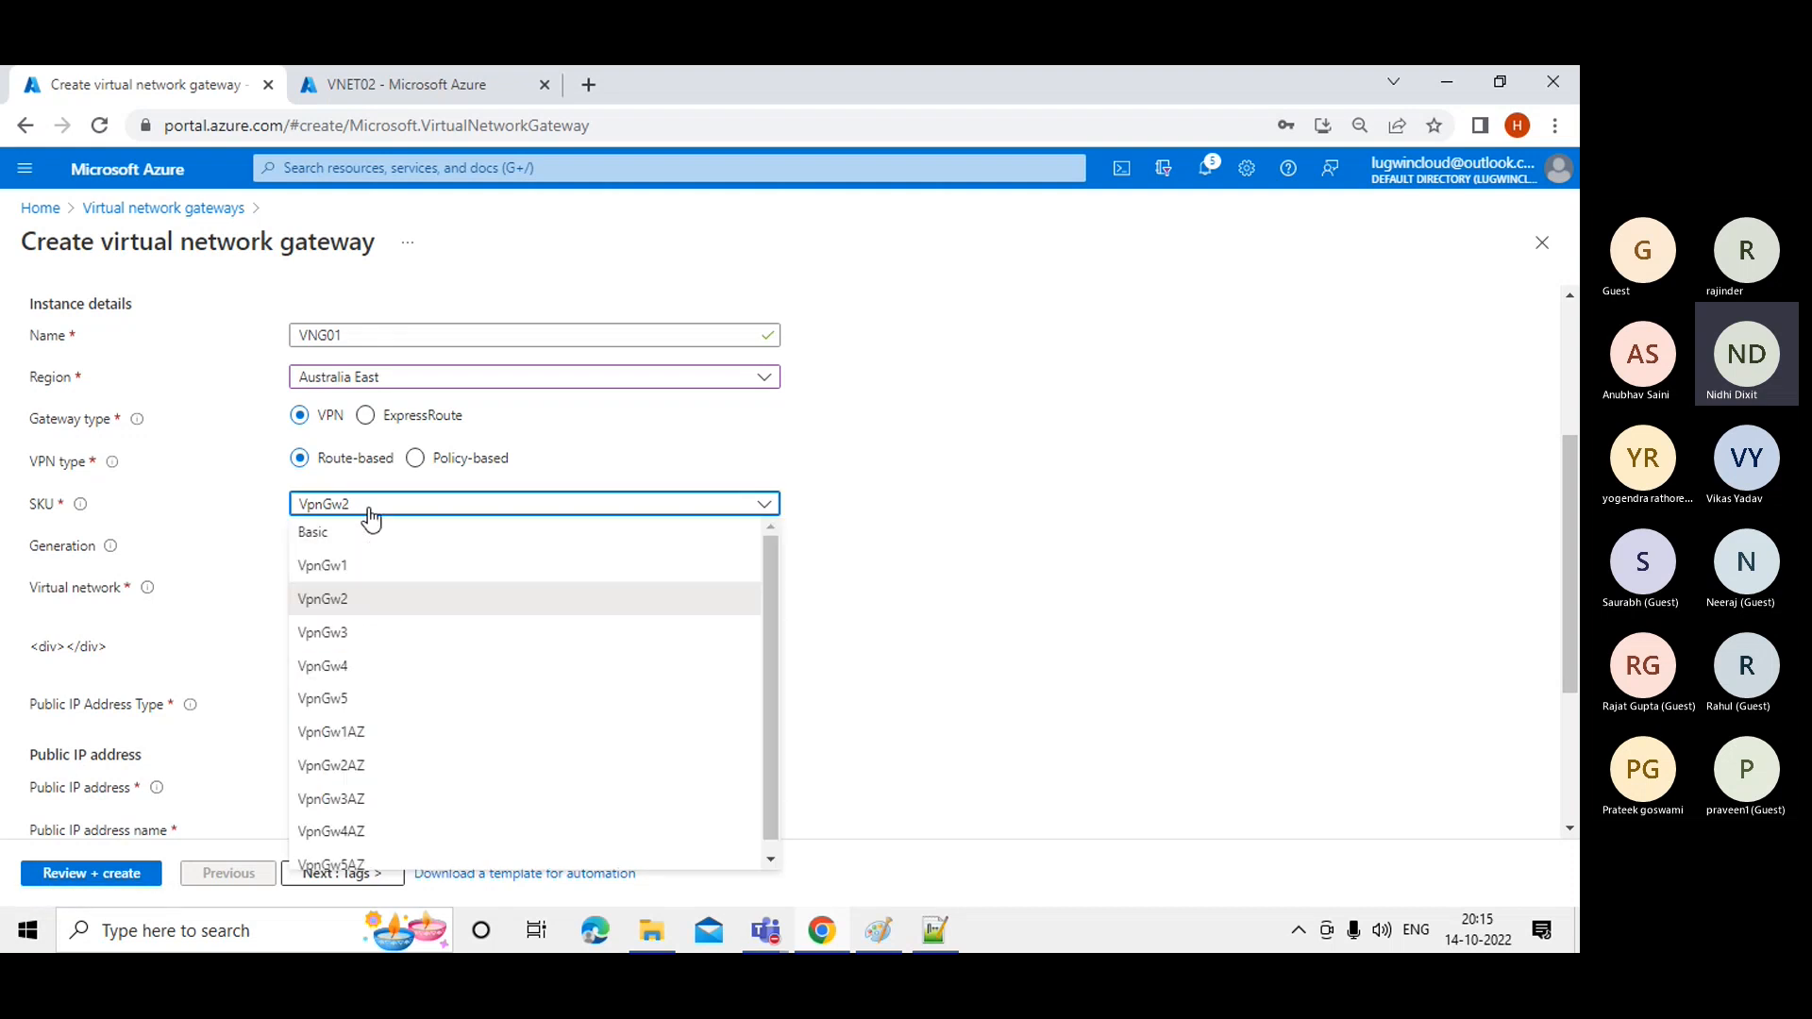
click(352, 576)
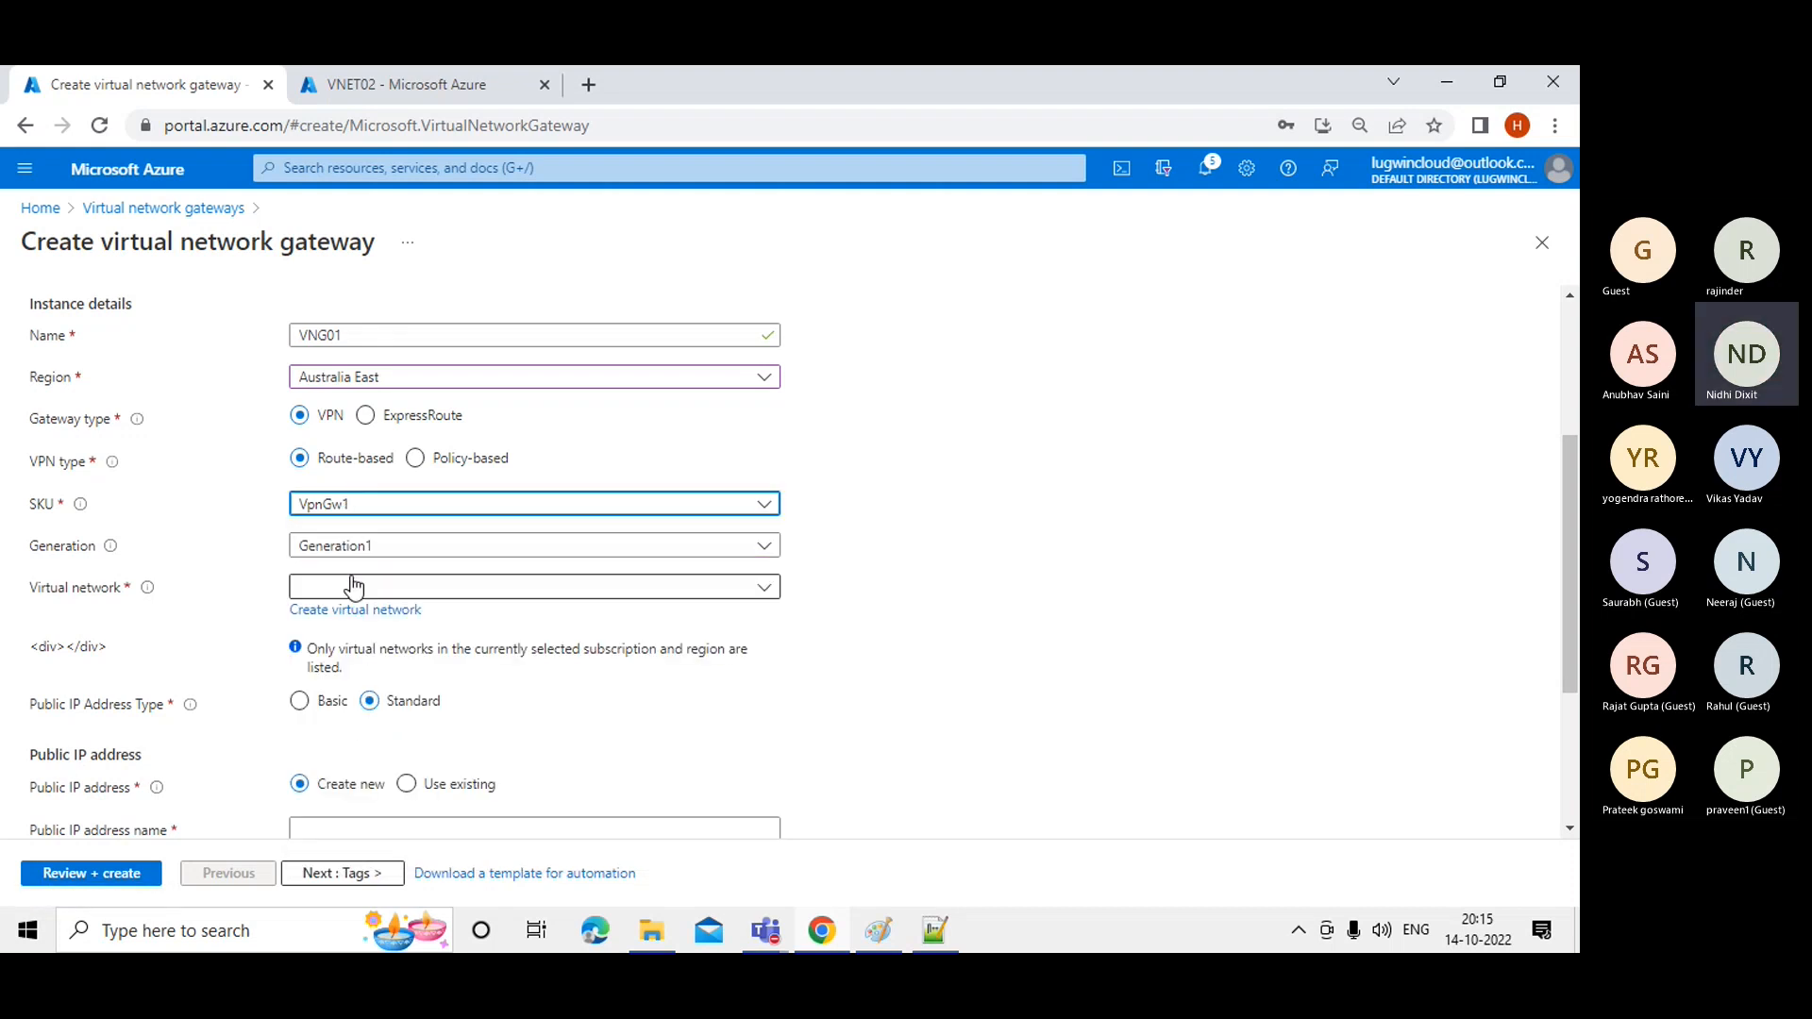
Set the gateway's SKU to Basic and check the available generation options
click(373, 506)
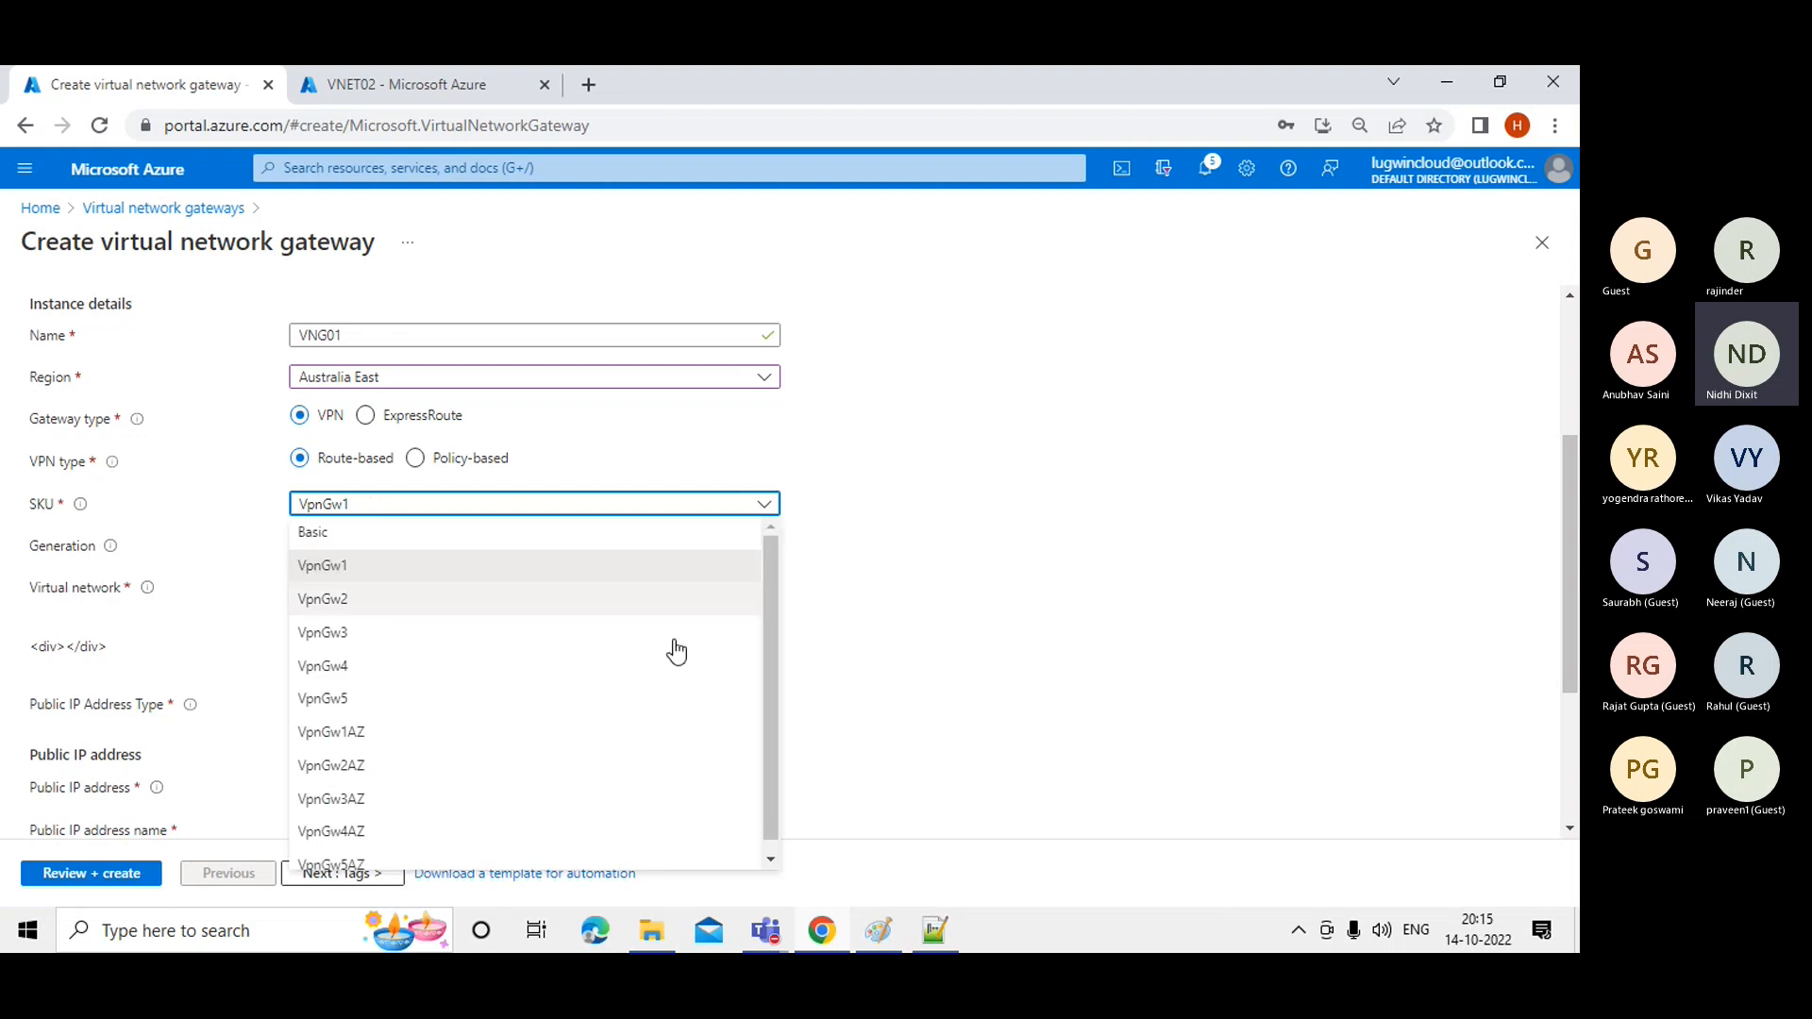
click(353, 533)
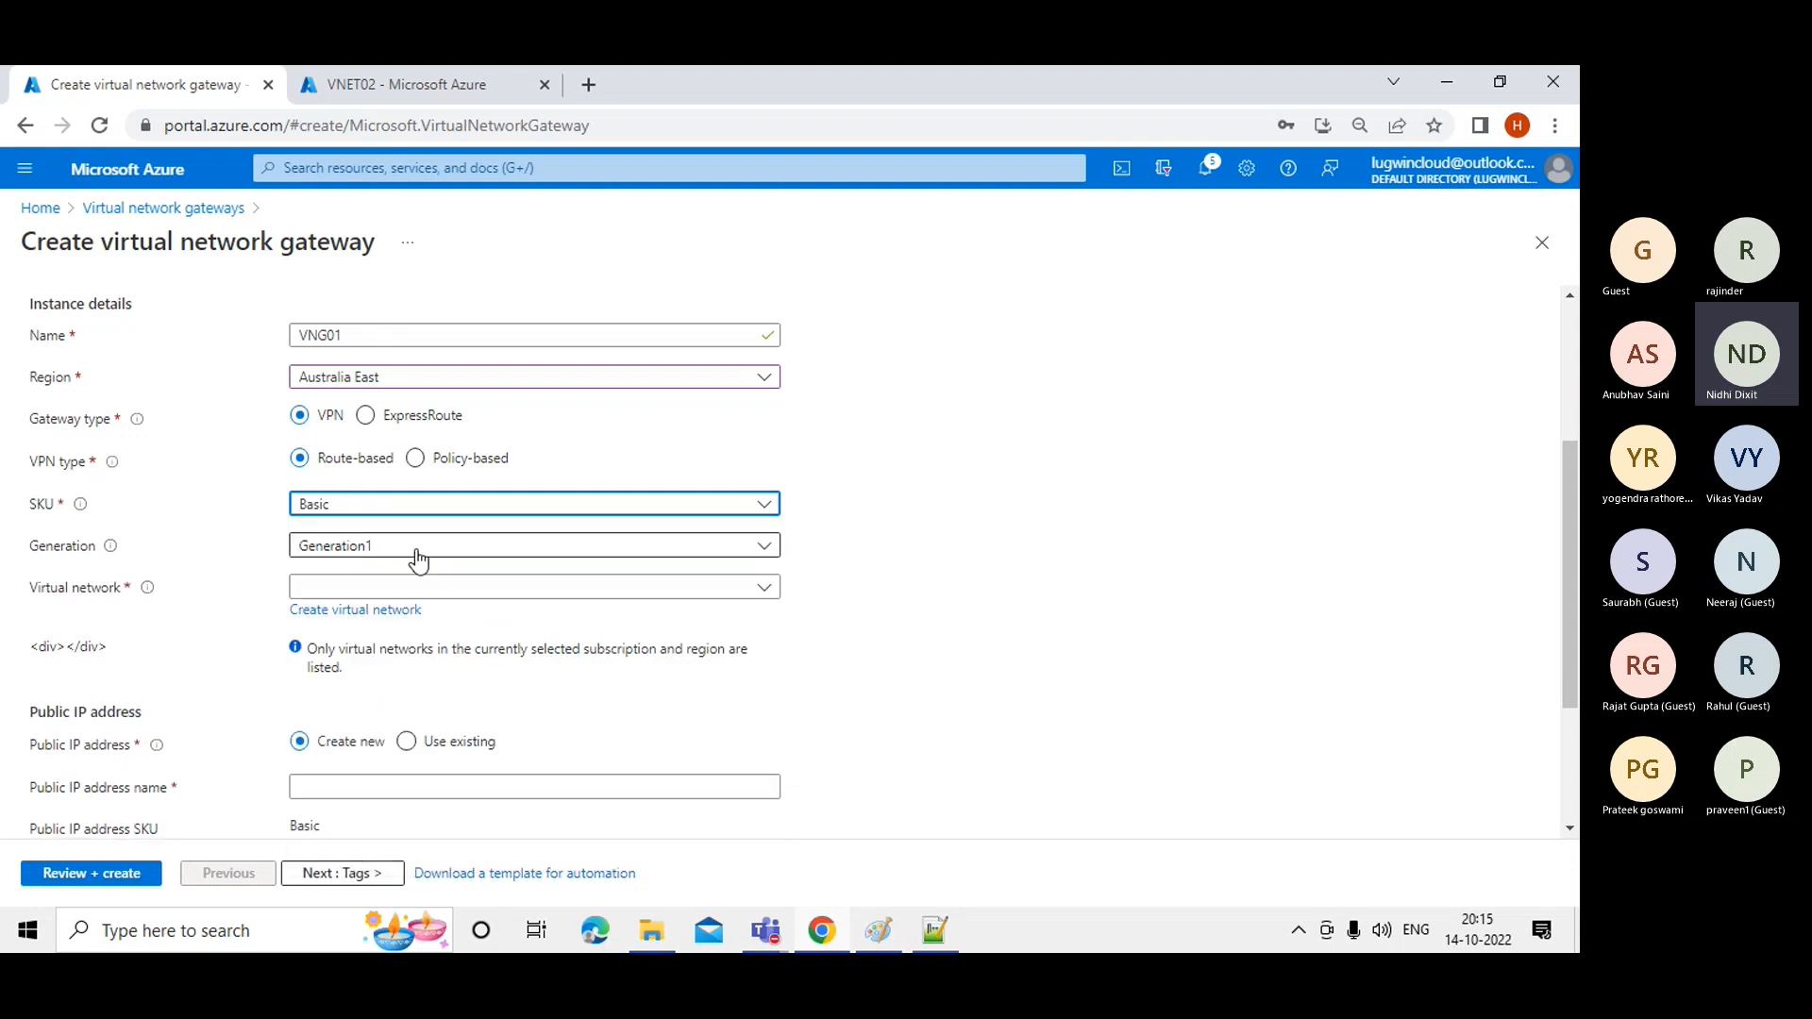
click(619, 551)
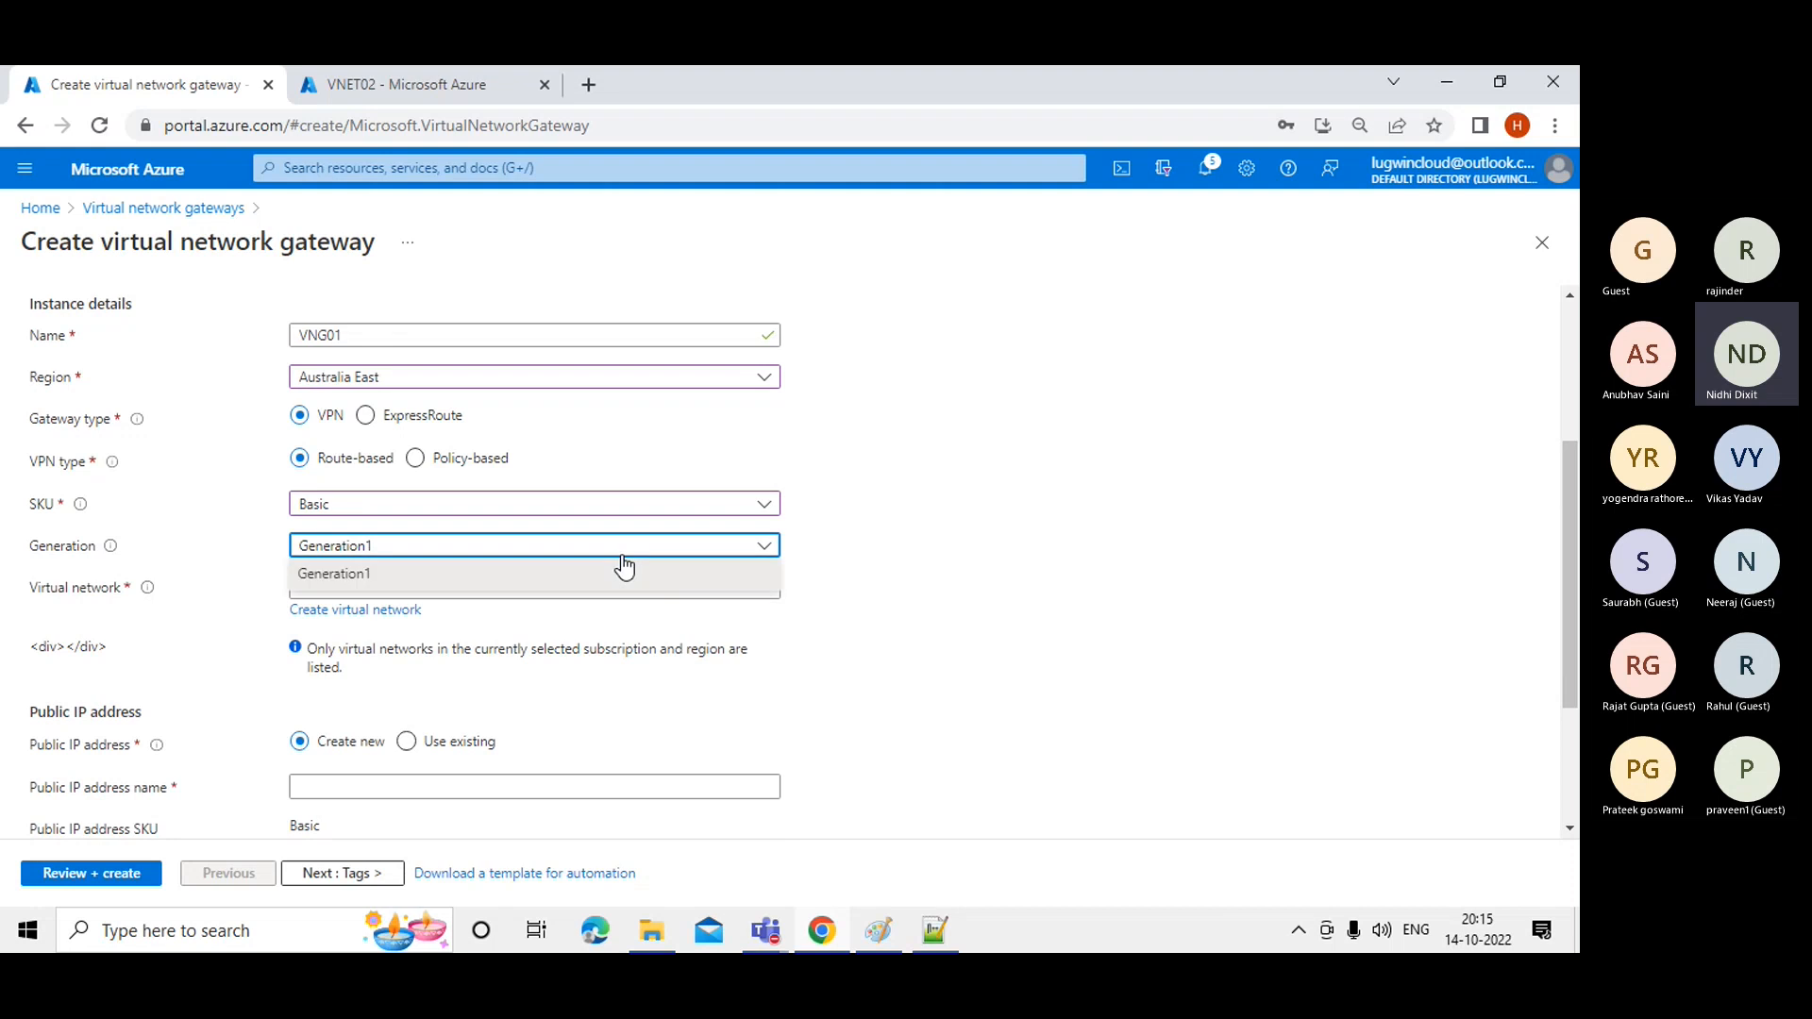
click(986, 563)
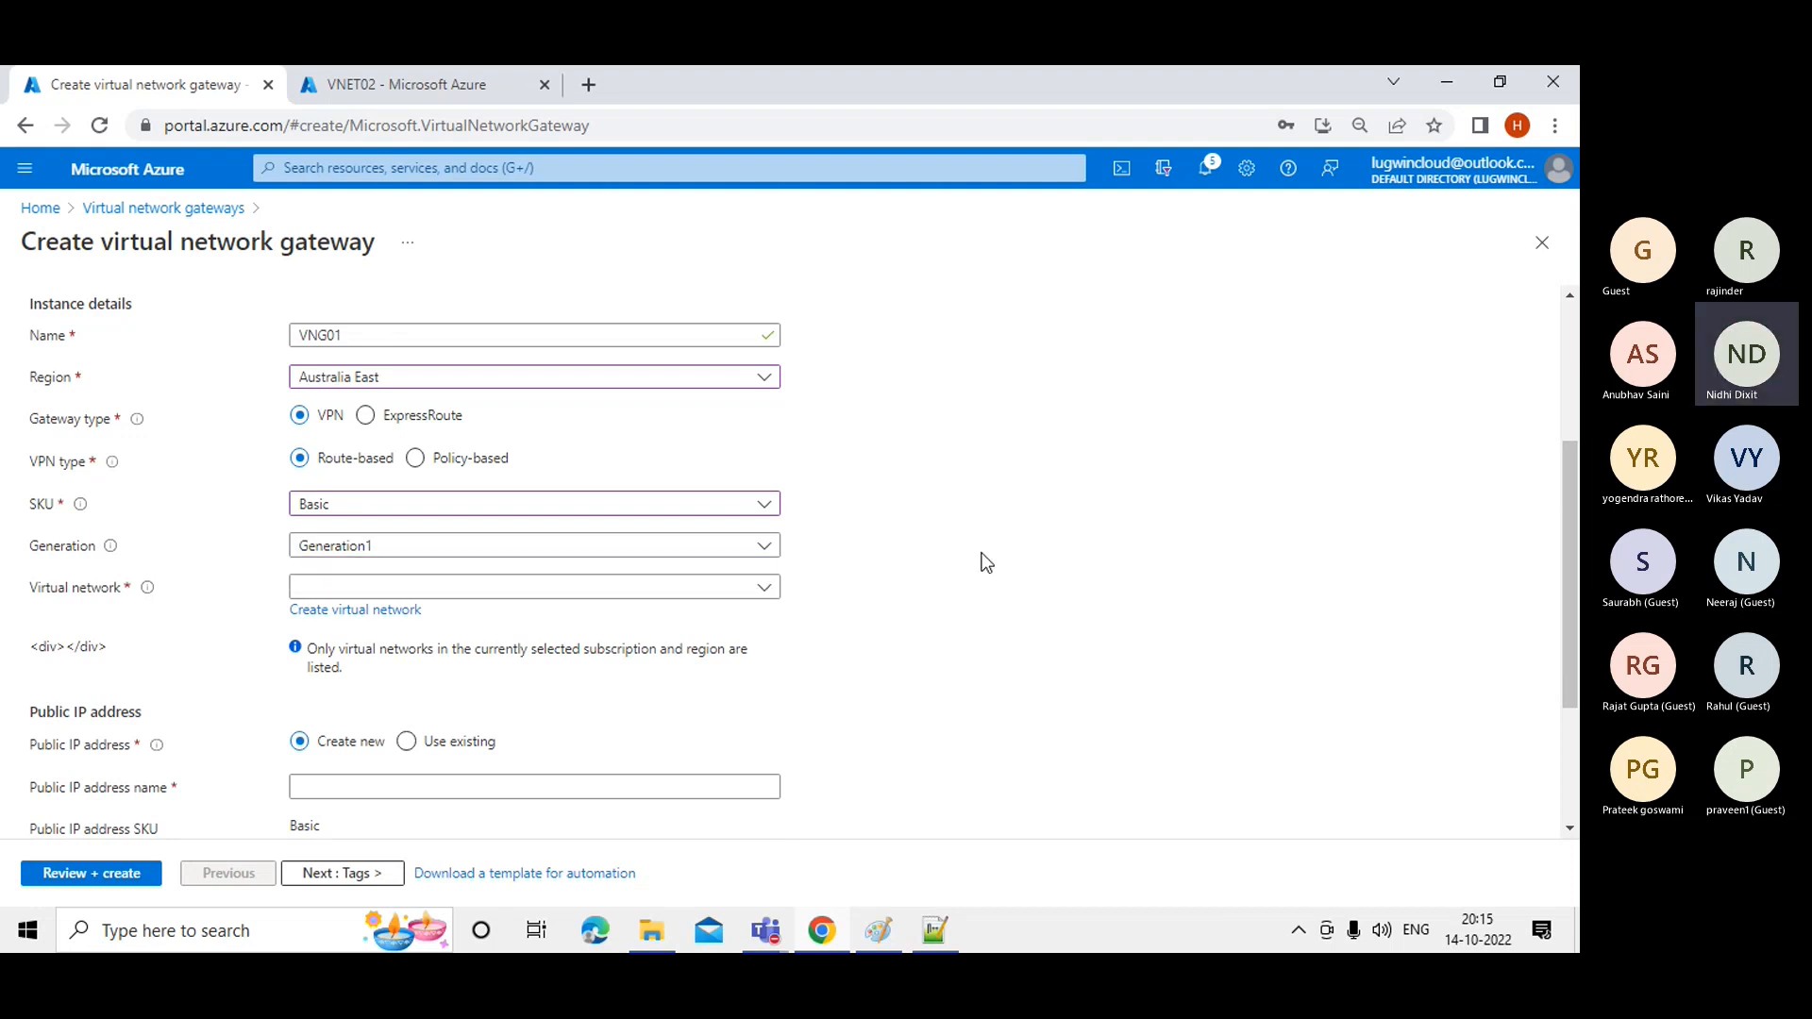
Set the gateway's virtual network to VNET01, consulting the PEERING diagram in Paint
click(604, 594)
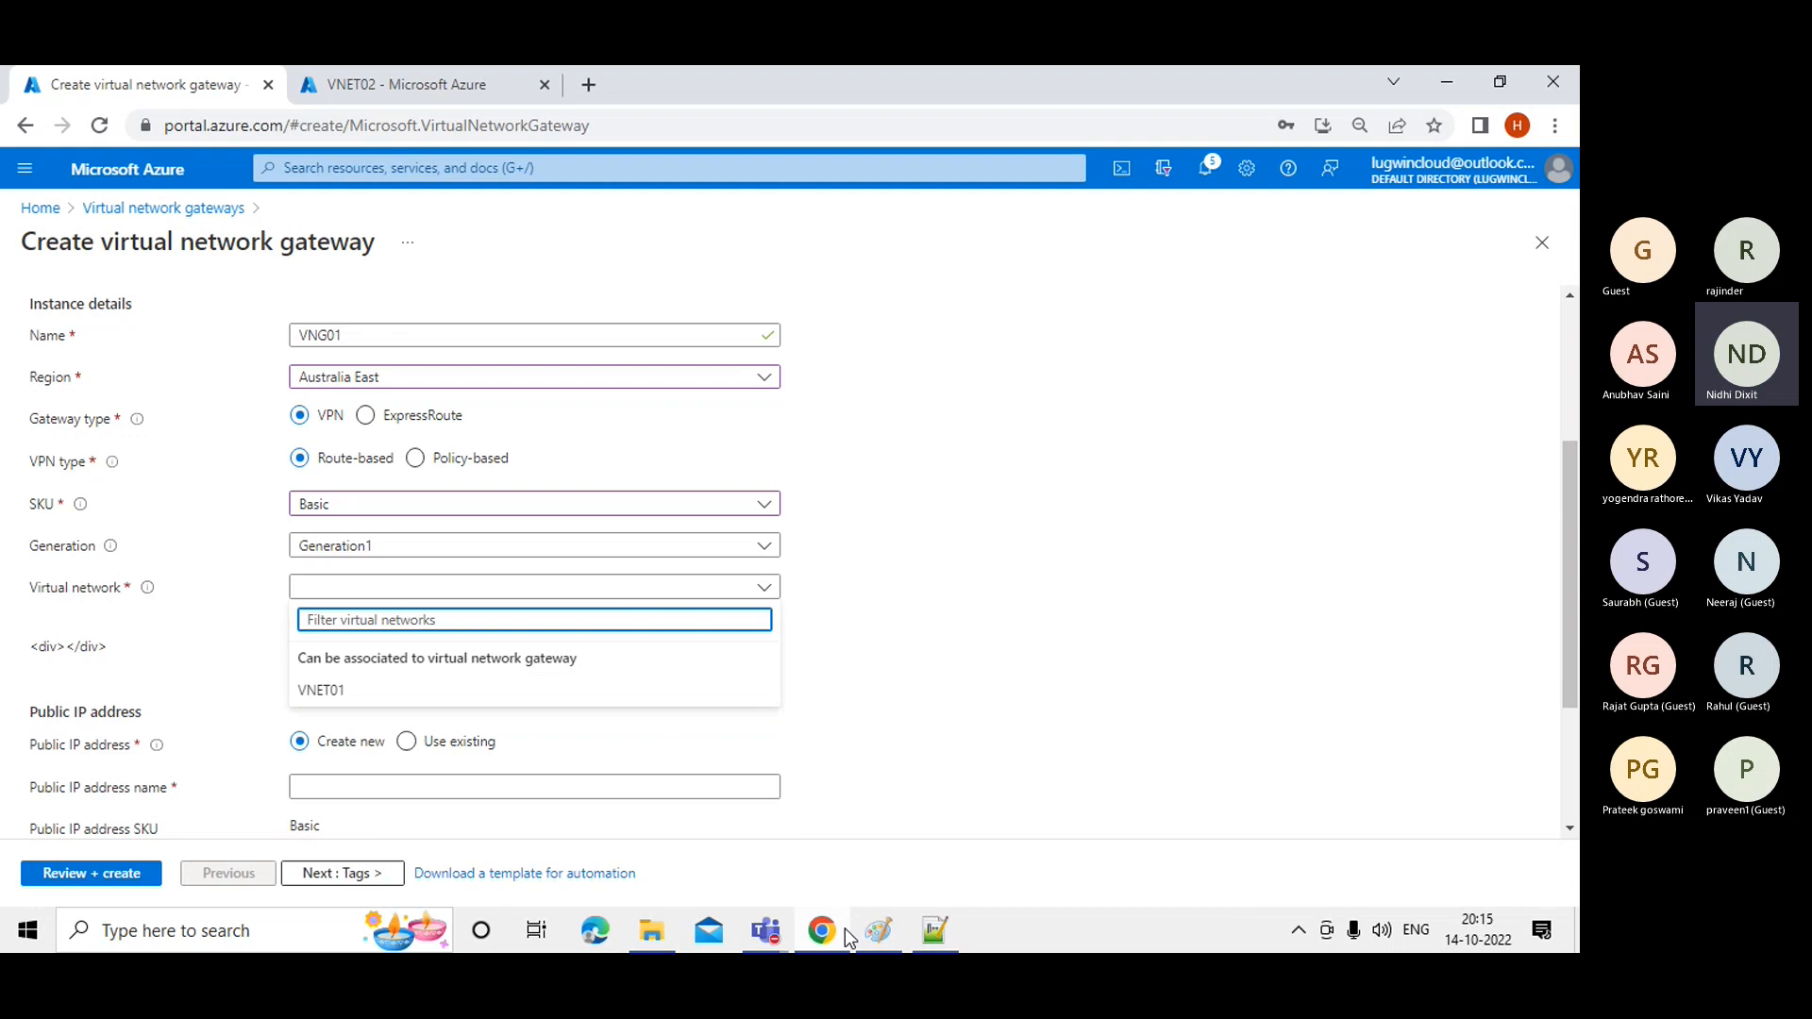
click(879, 930)
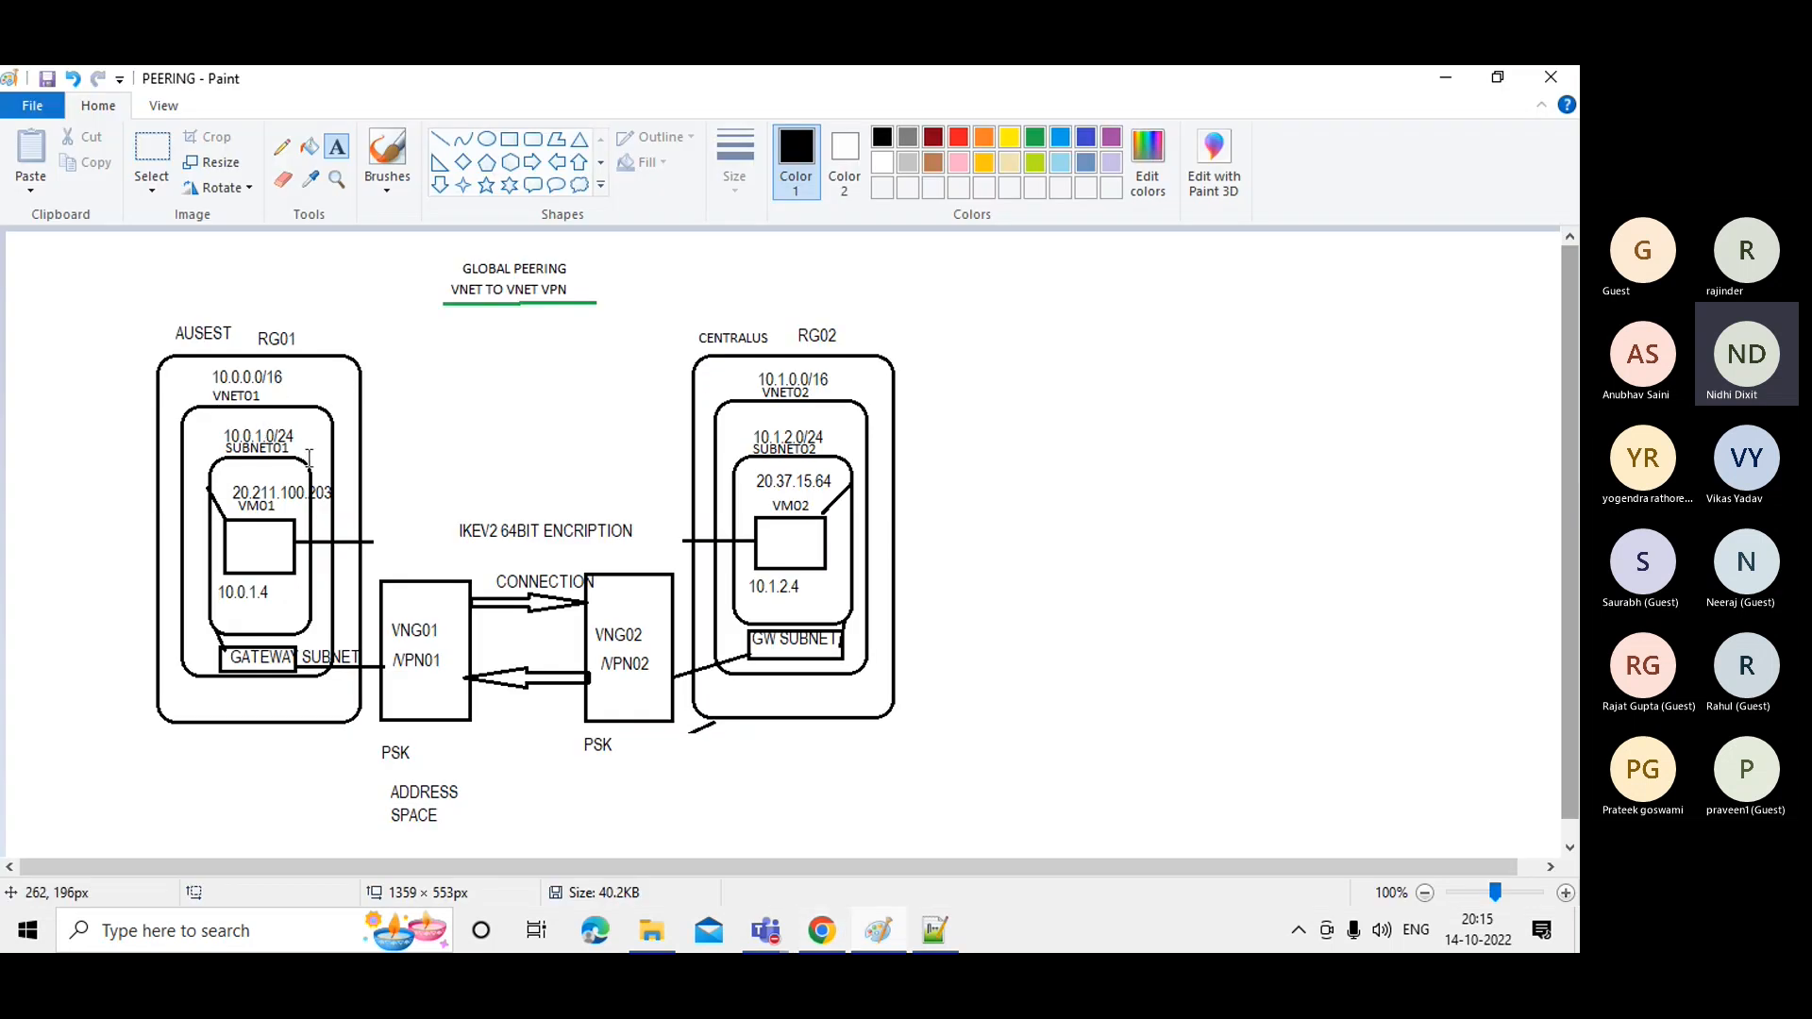
click(1445, 76)
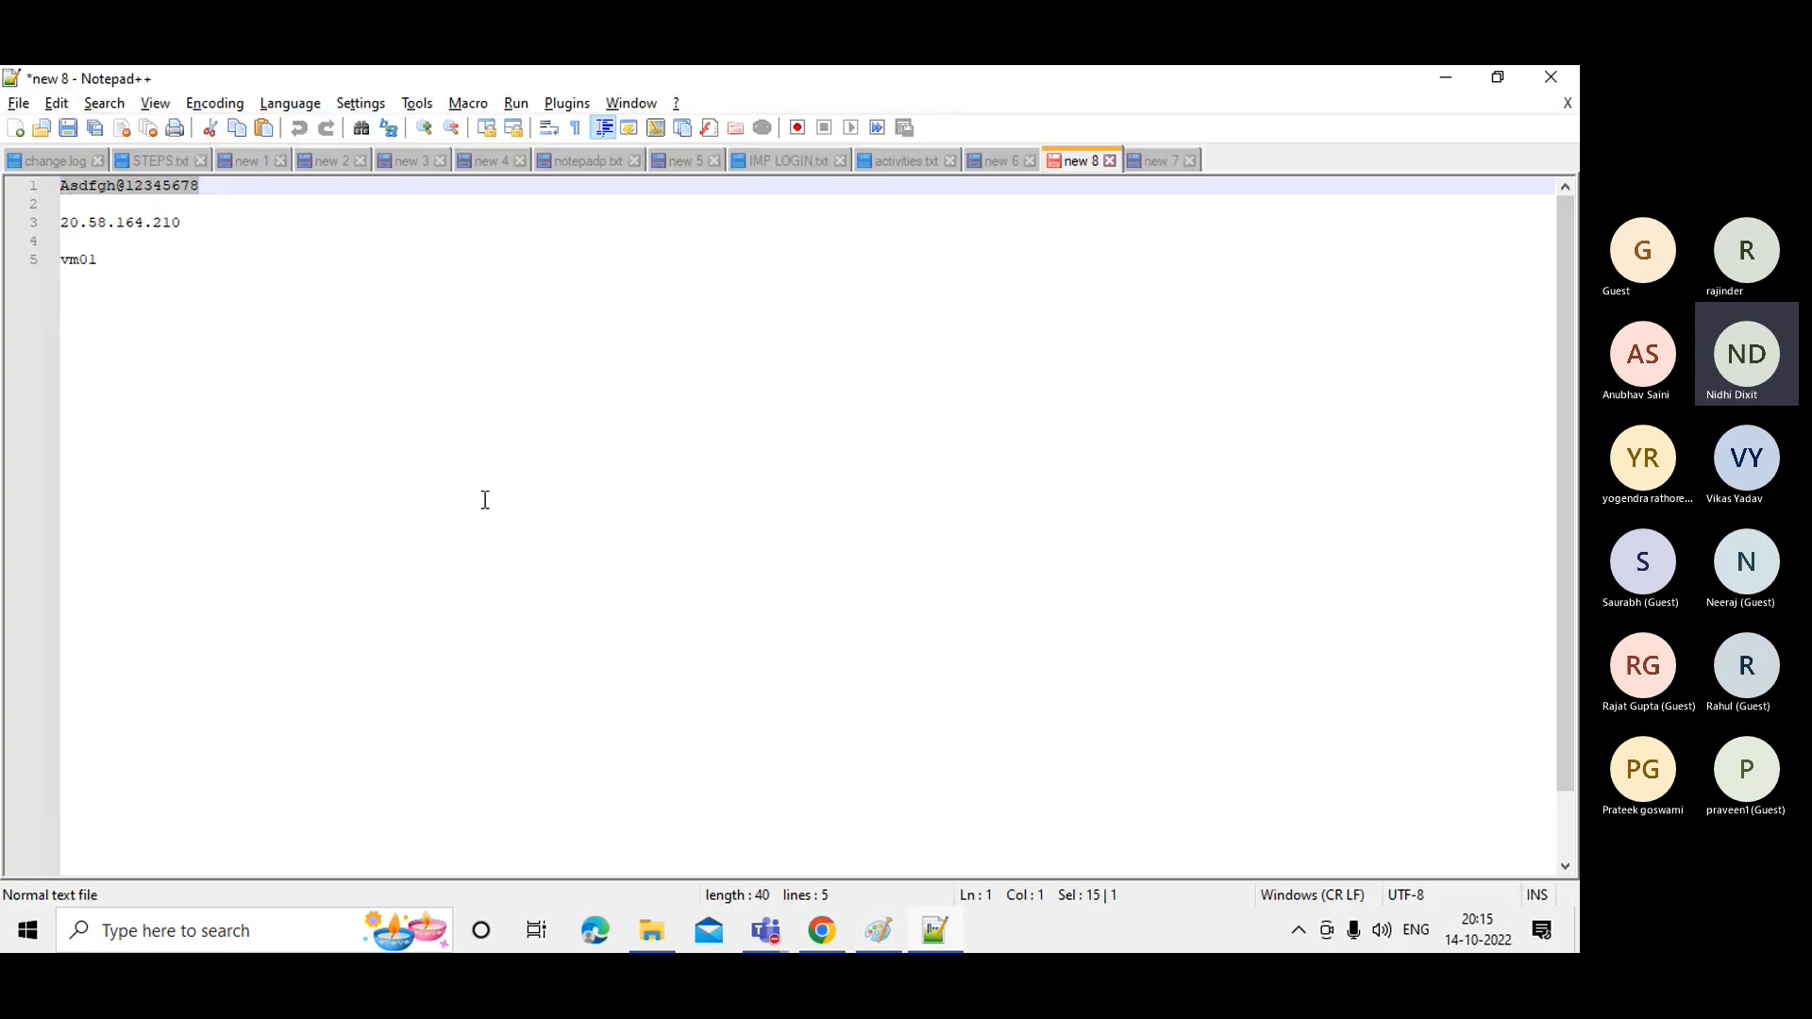
click(821, 934)
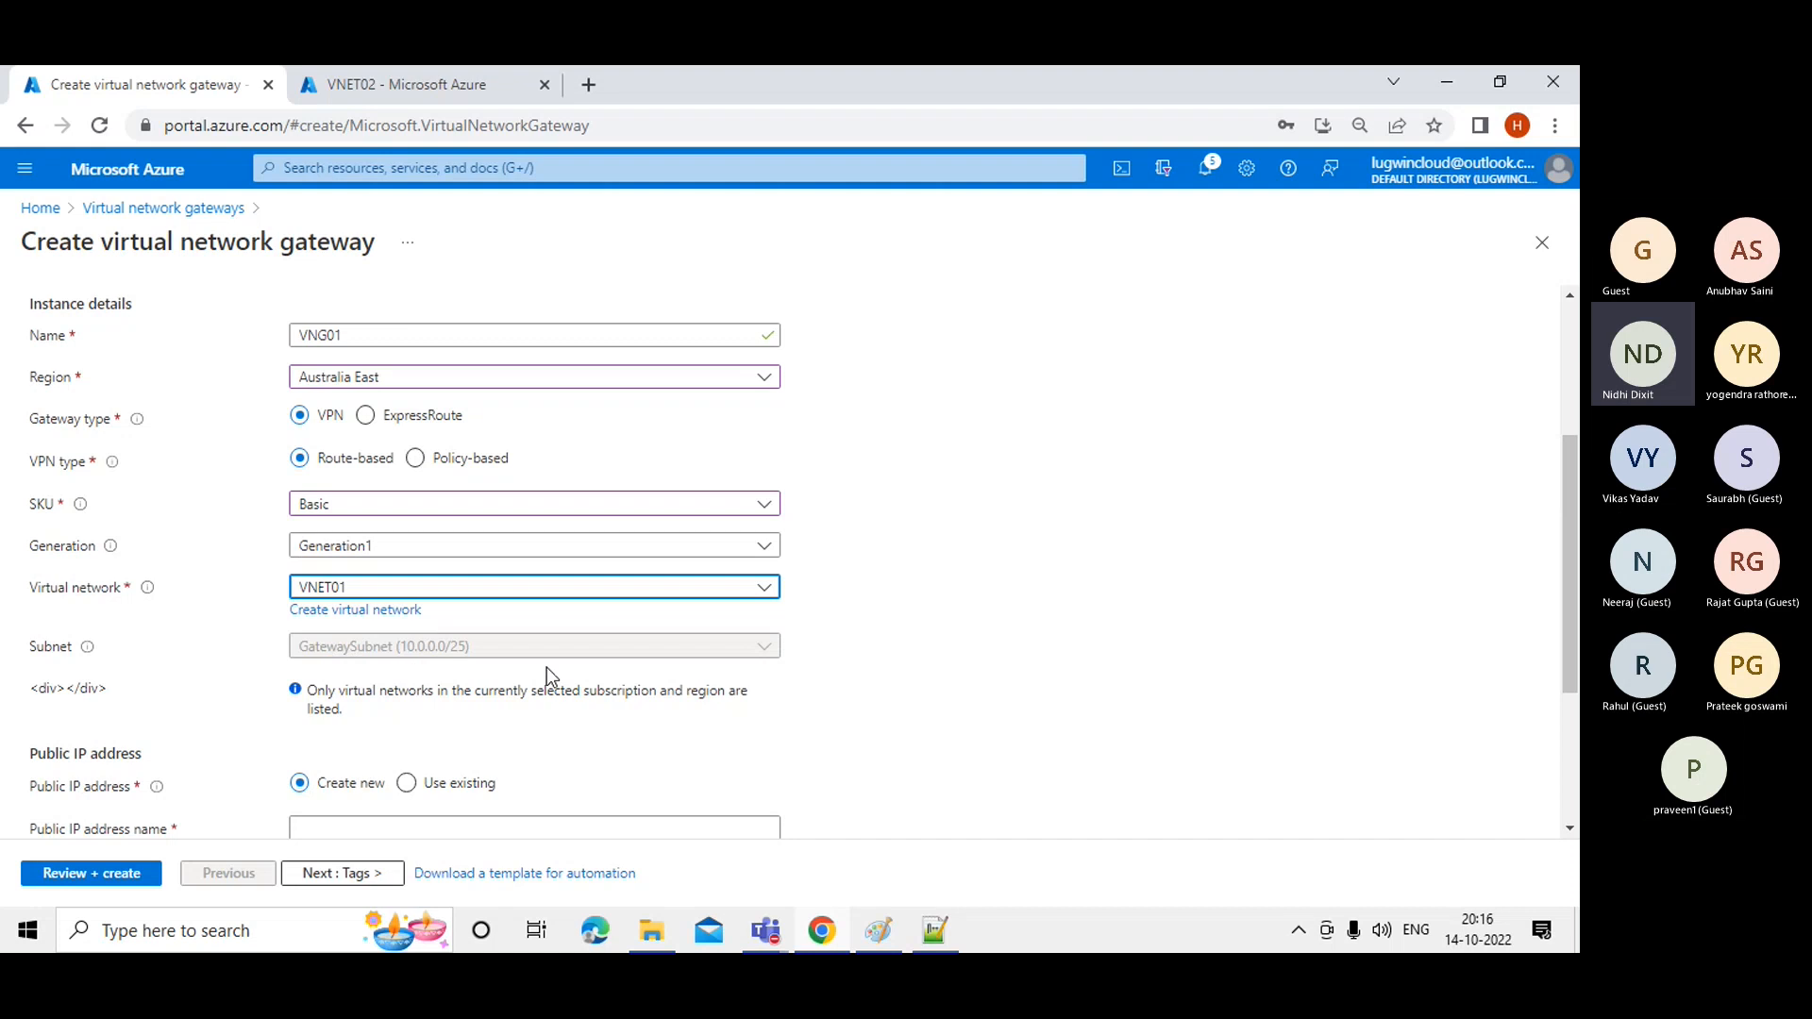
mouse_move(881, 935)
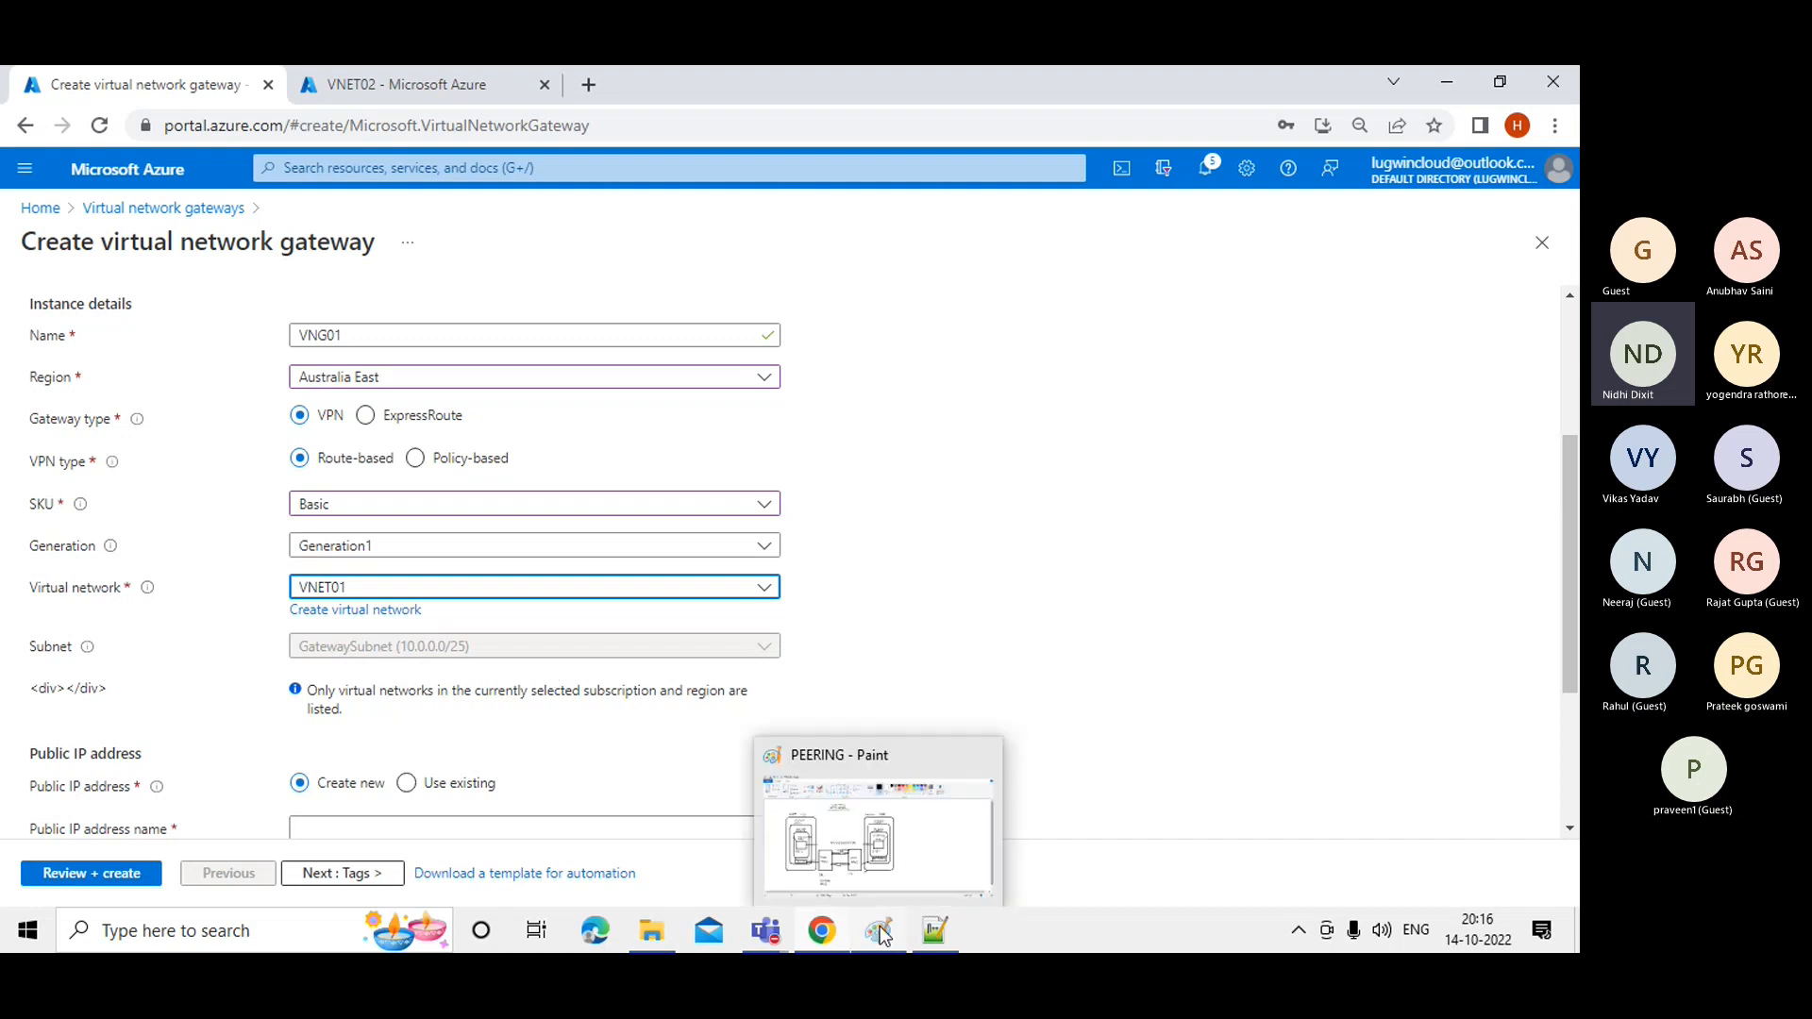
click(859, 859)
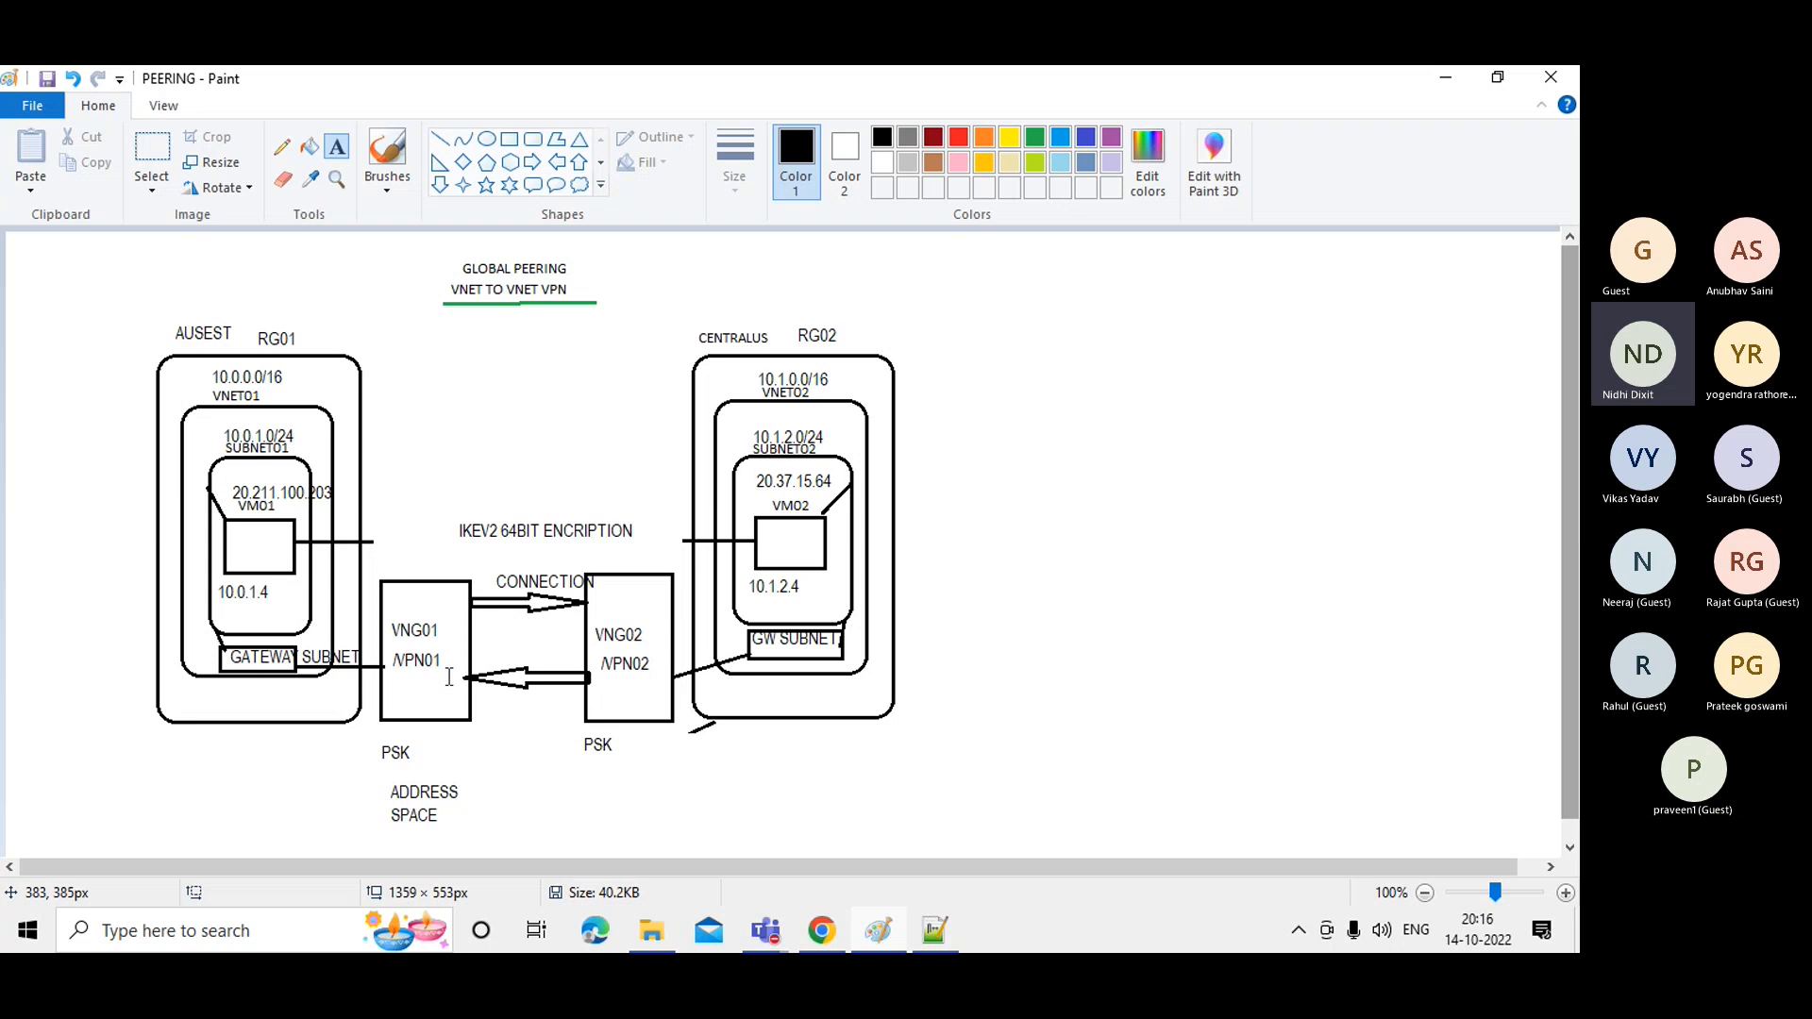
click(1445, 76)
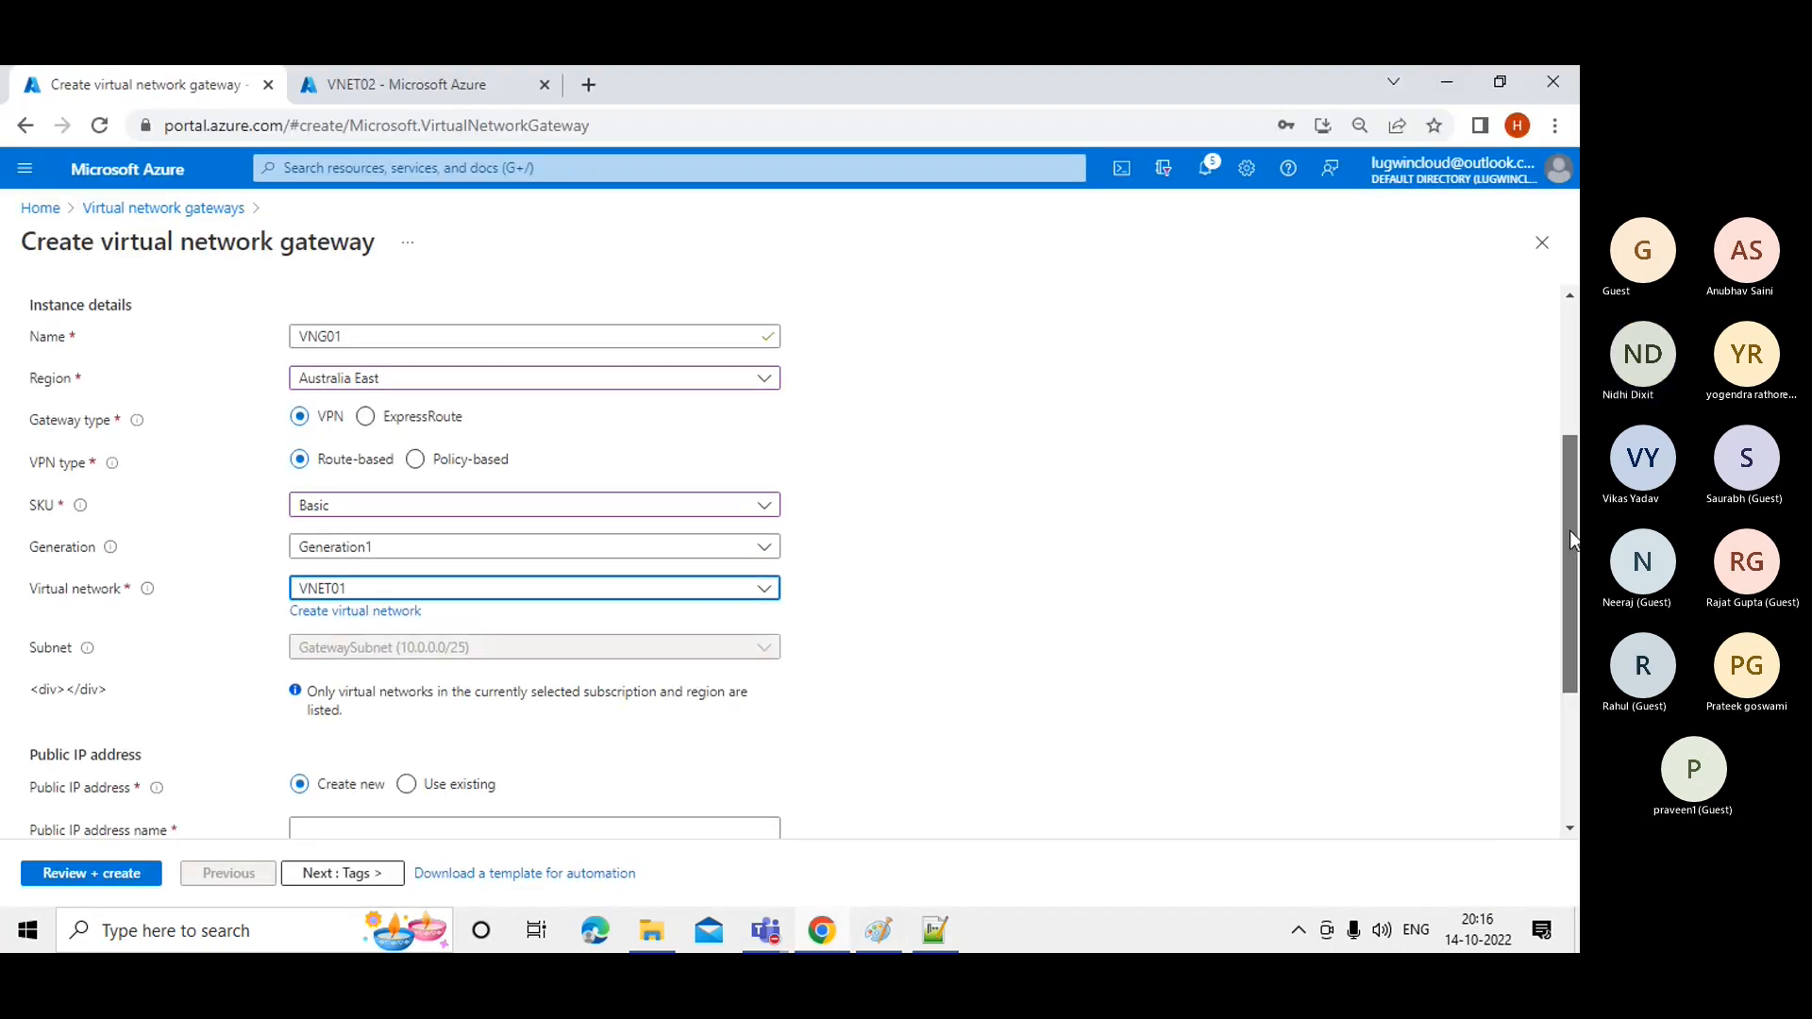
Name the gateway's new public IP address VNG01-PIP
scroll(1571, 536, down, 2)
click(476, 590)
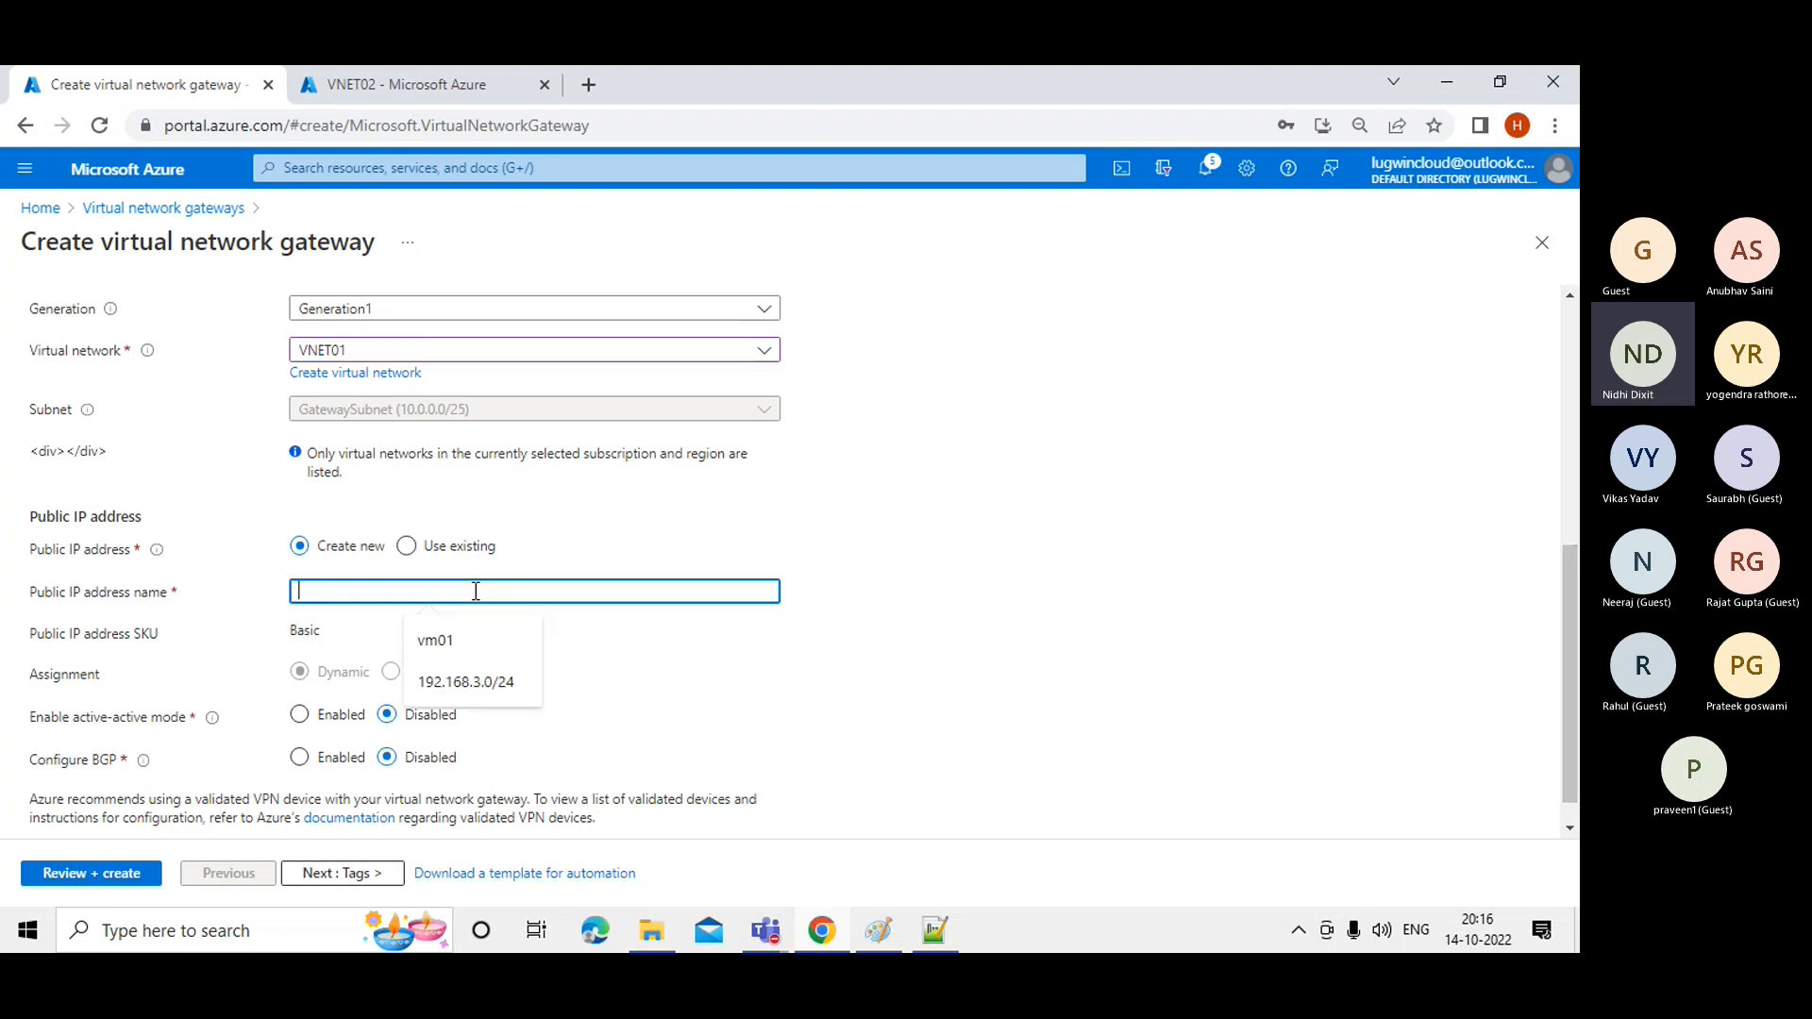
text(VNG)
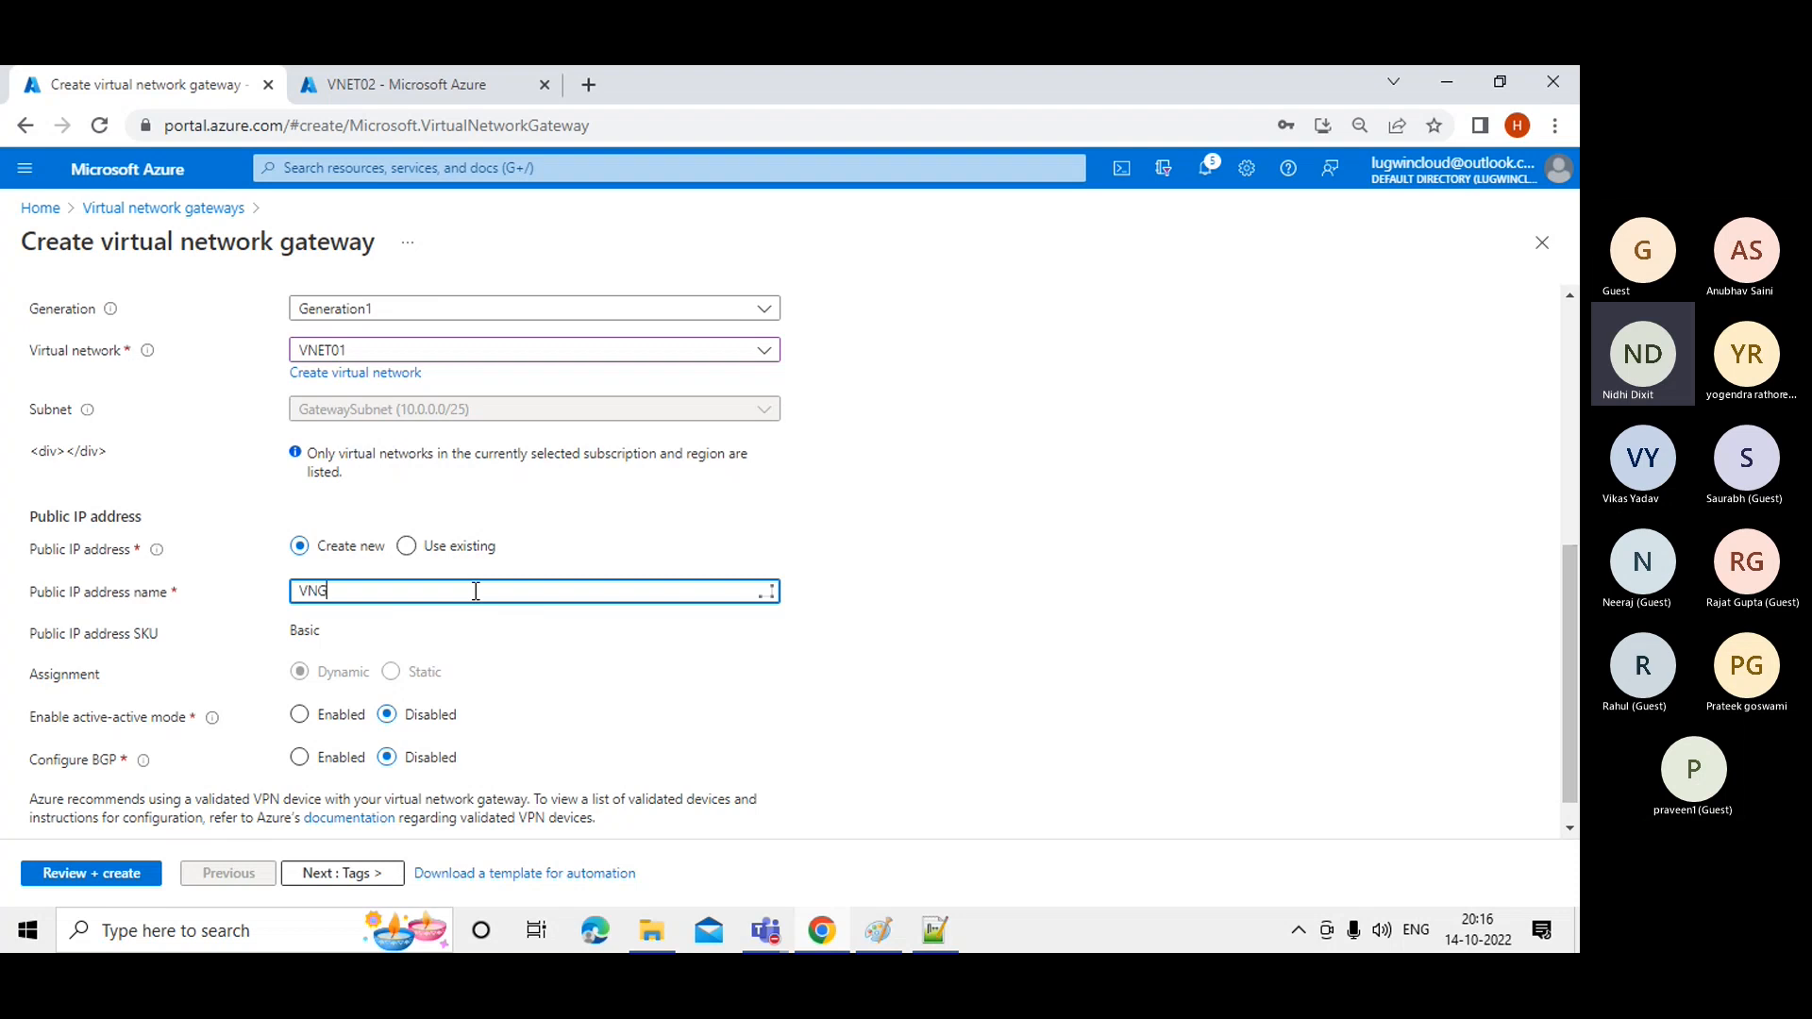
text(01-PIP)
click(989, 628)
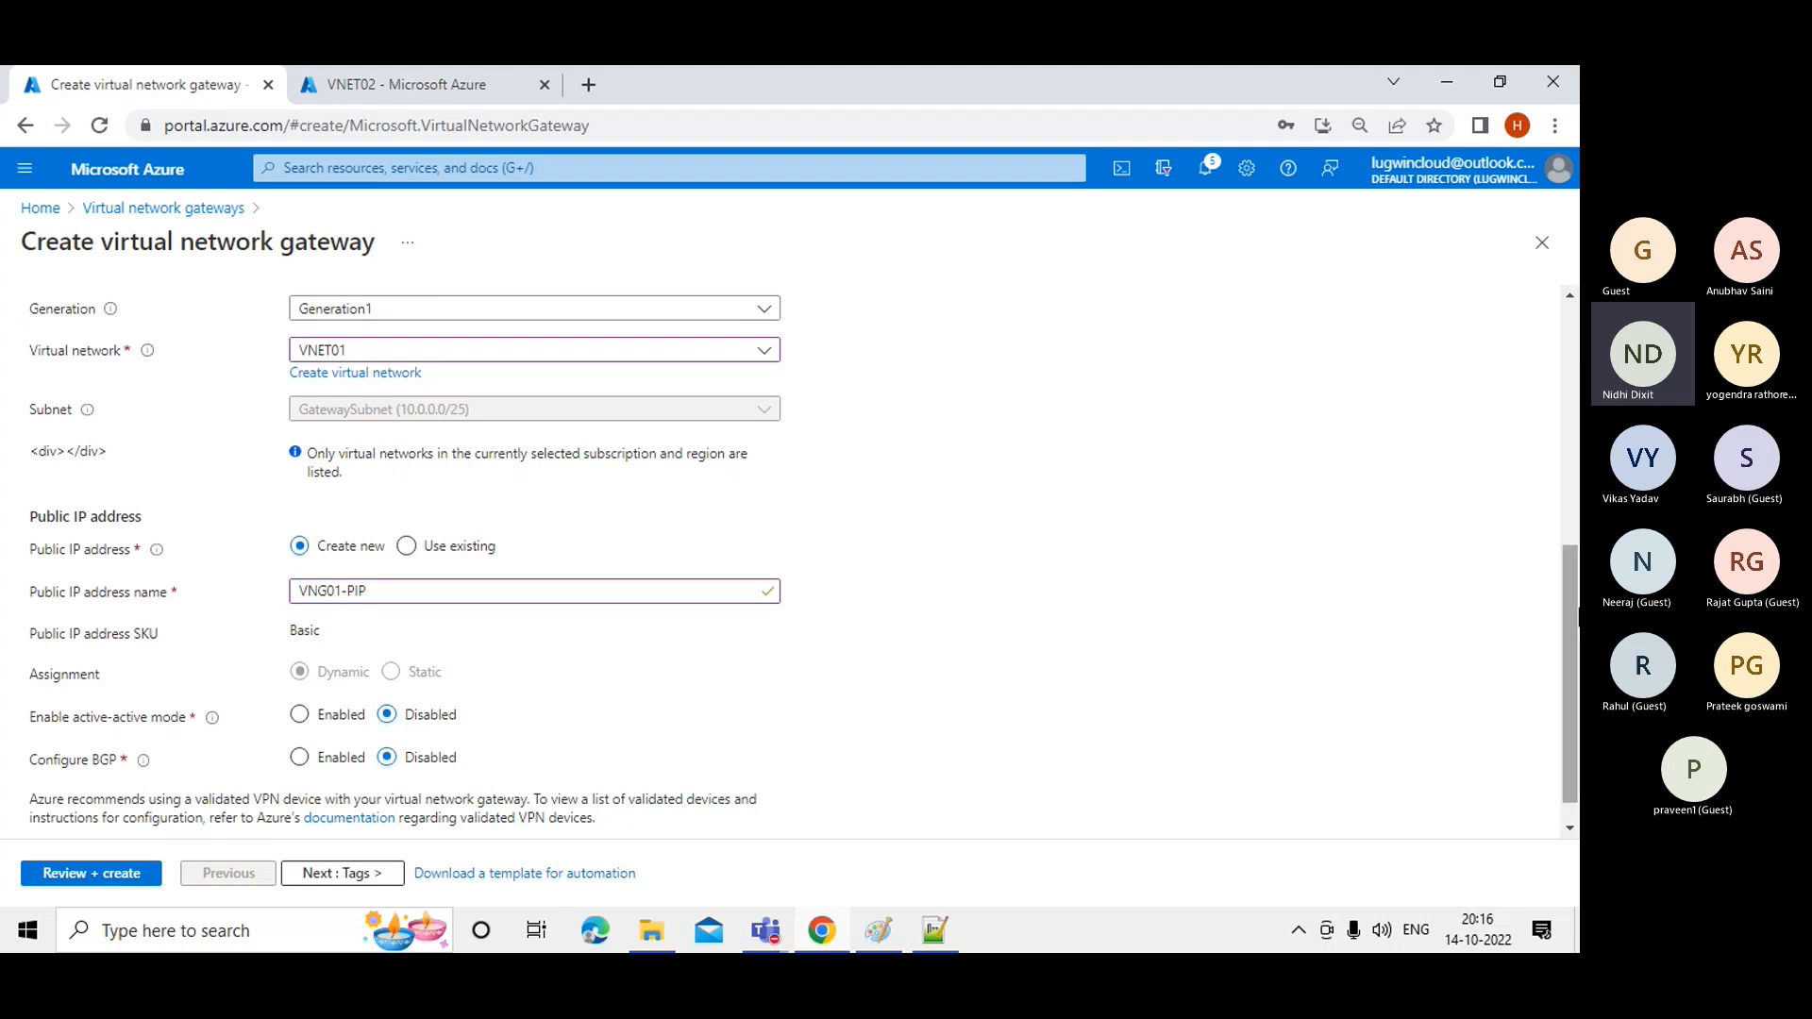
Validate the VNG01 gateway configuration with active-active mode and BGP disabled, and create the gateway
scroll(1574, 679, down, 1)
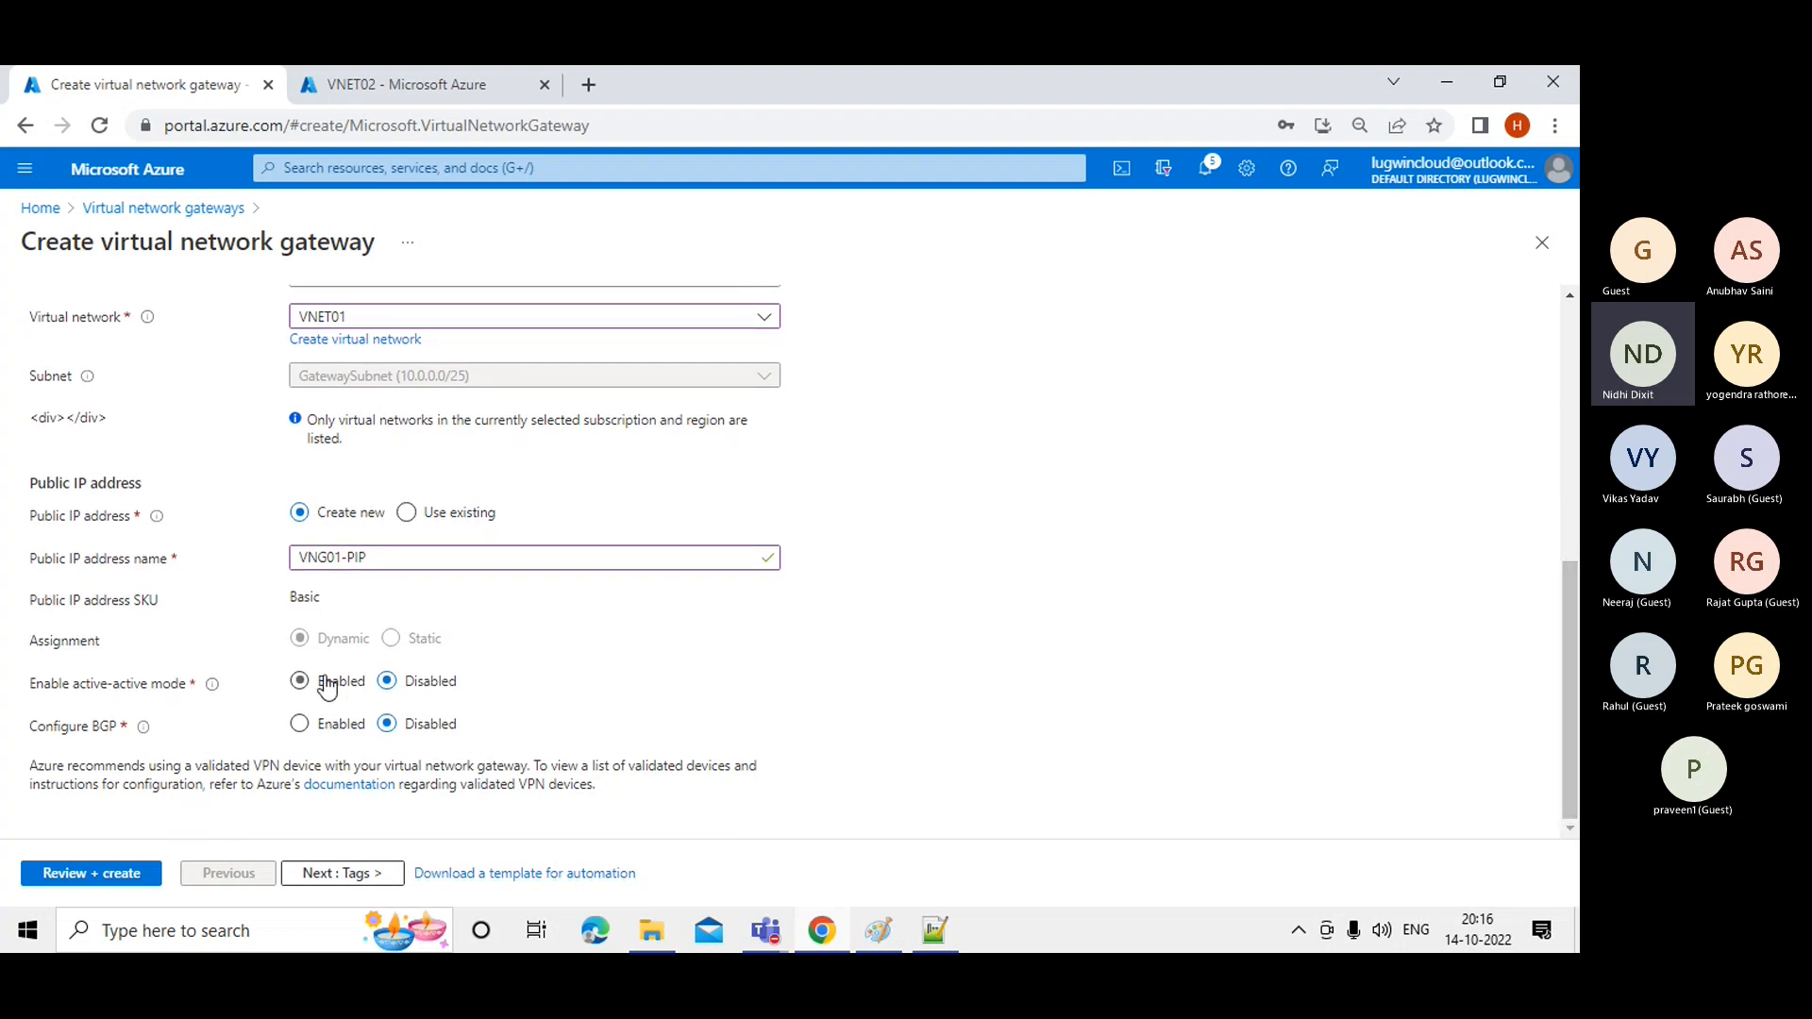
click(123, 874)
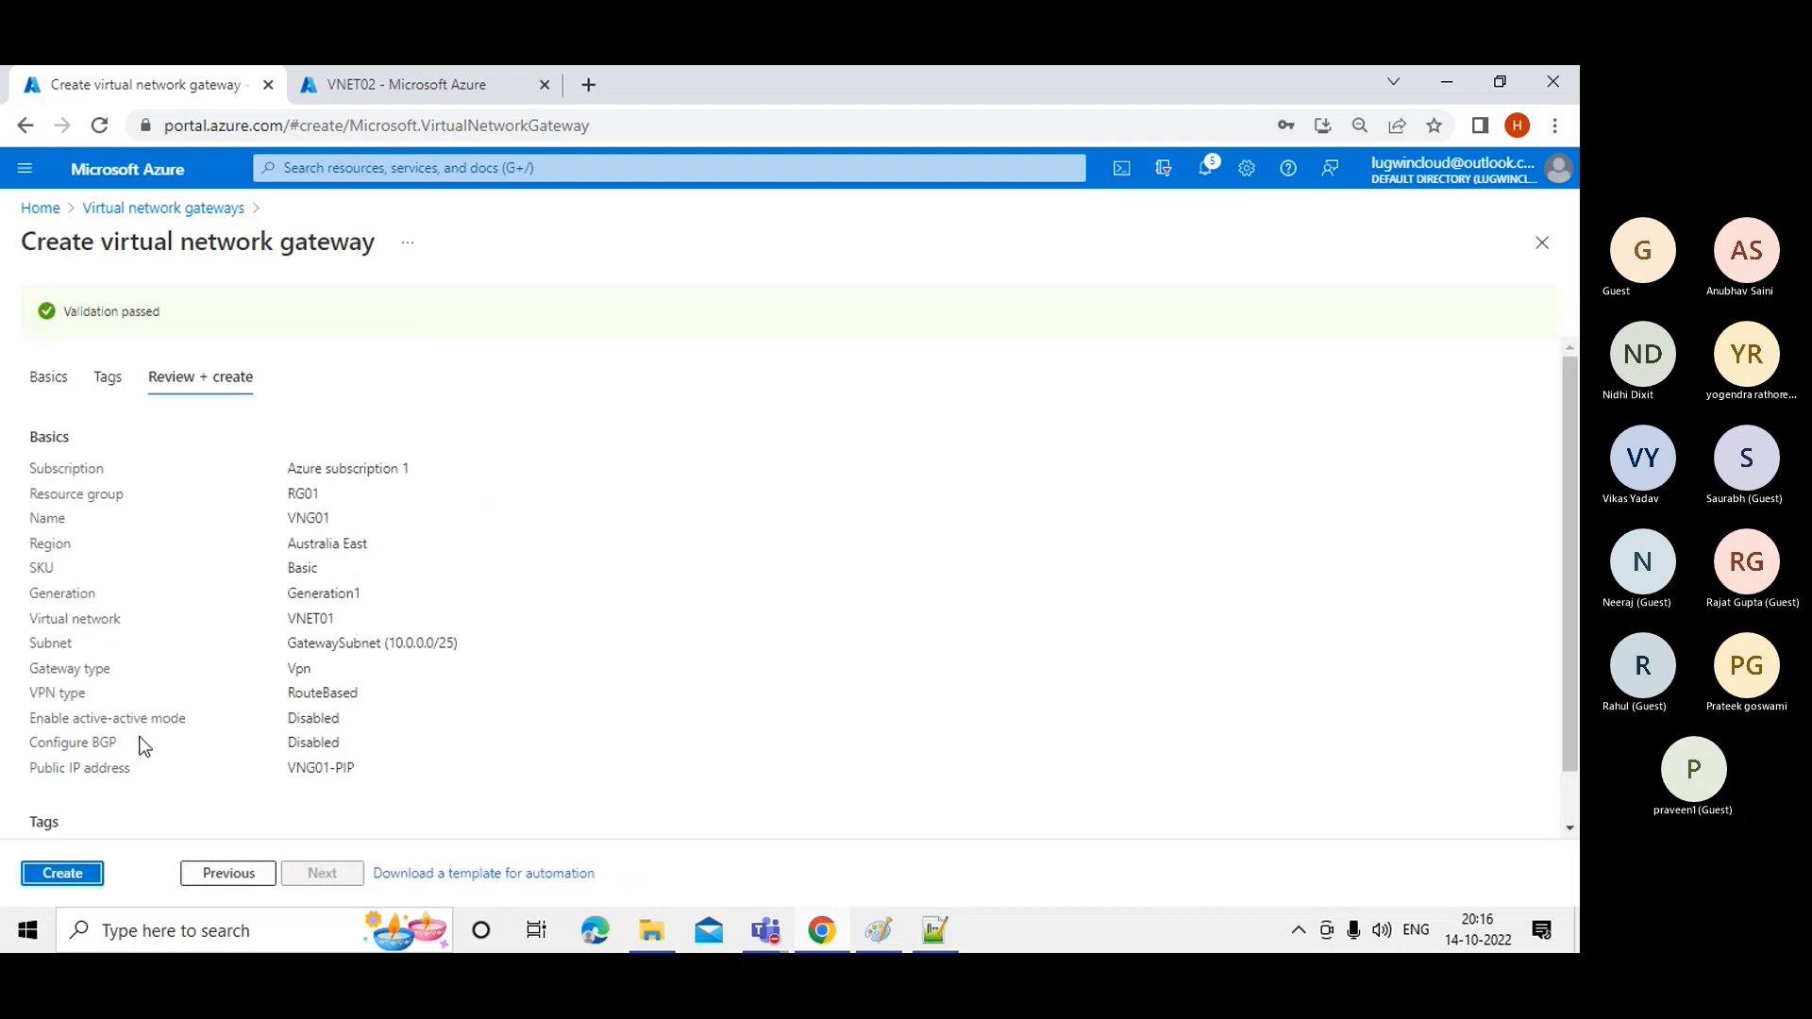
click(83, 876)
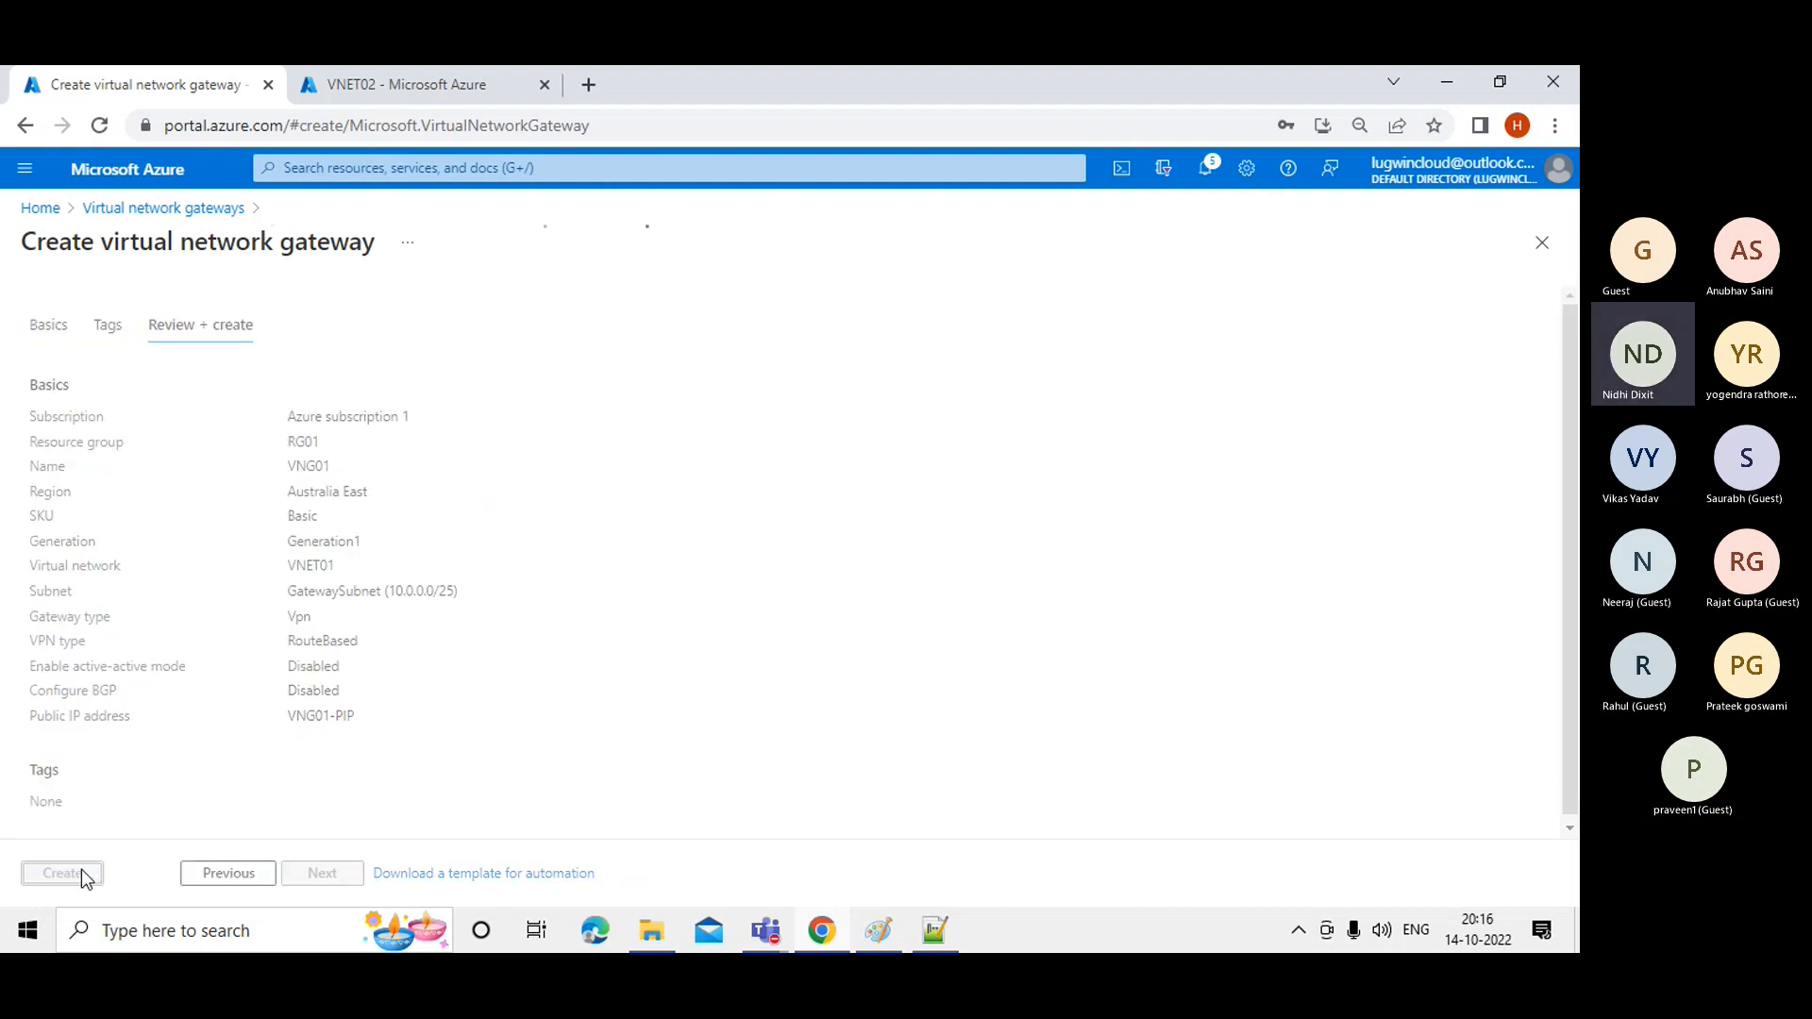
click(370, 85)
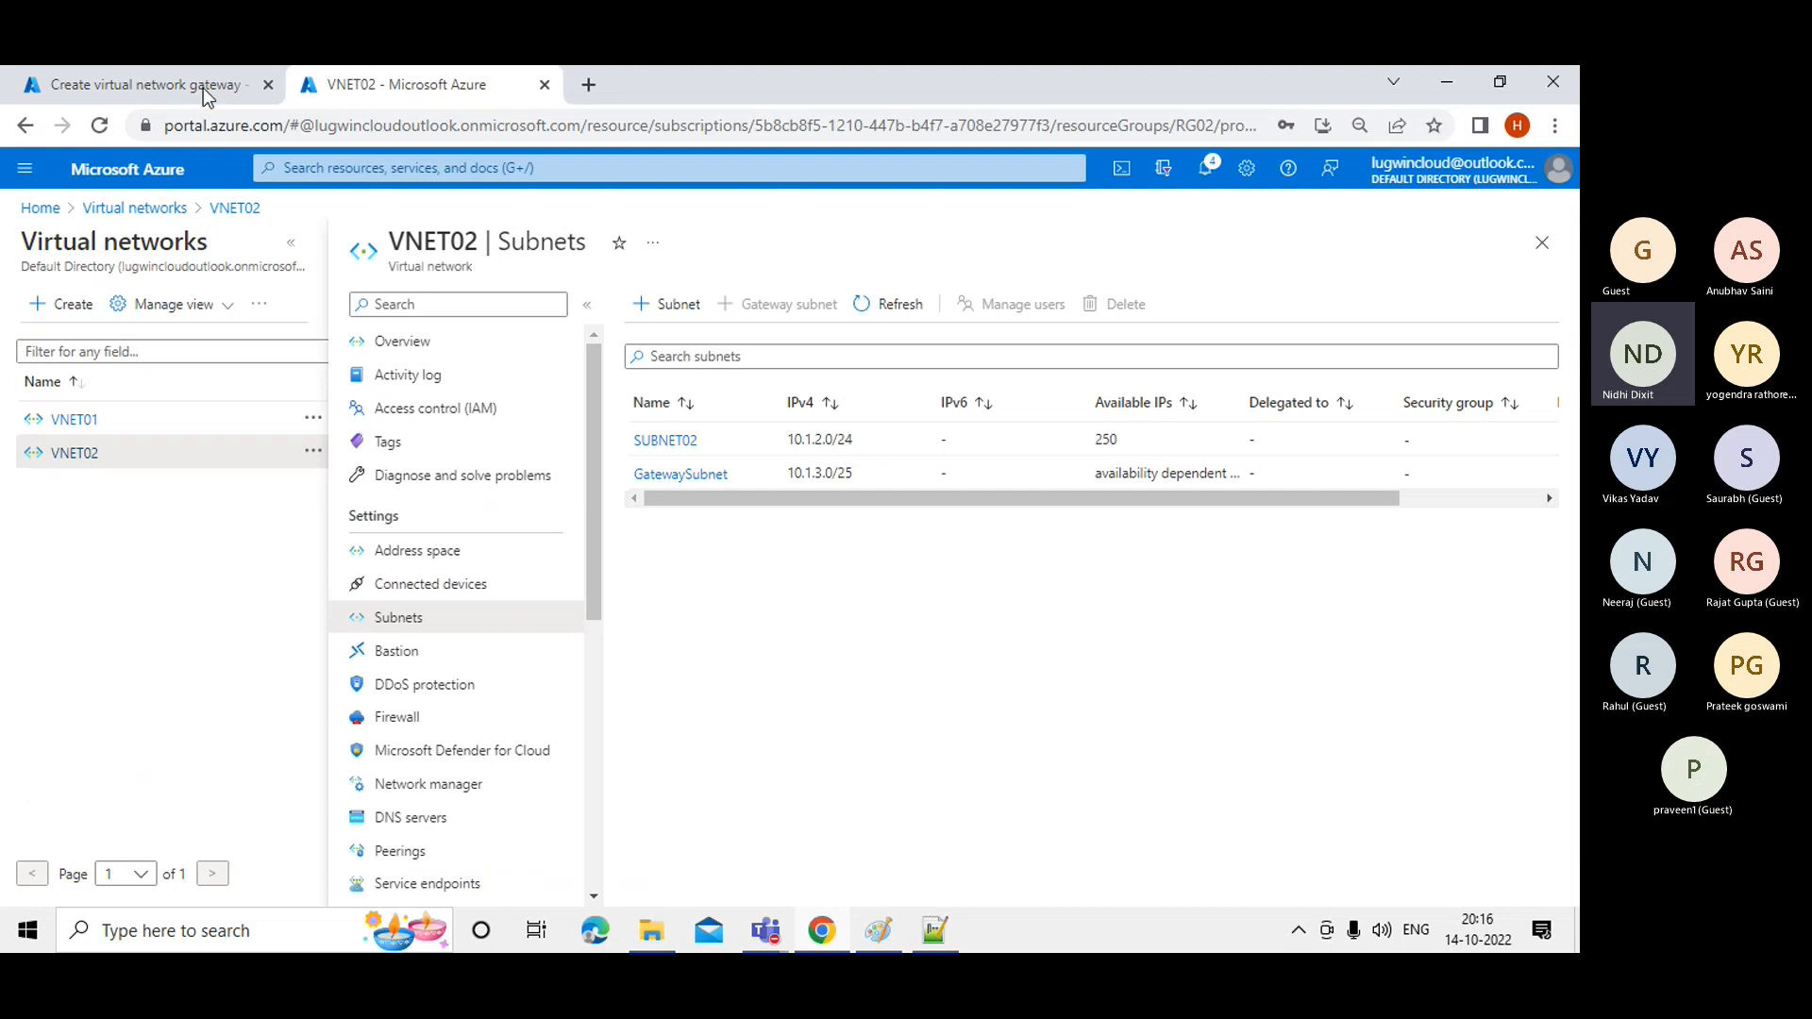
click(179, 87)
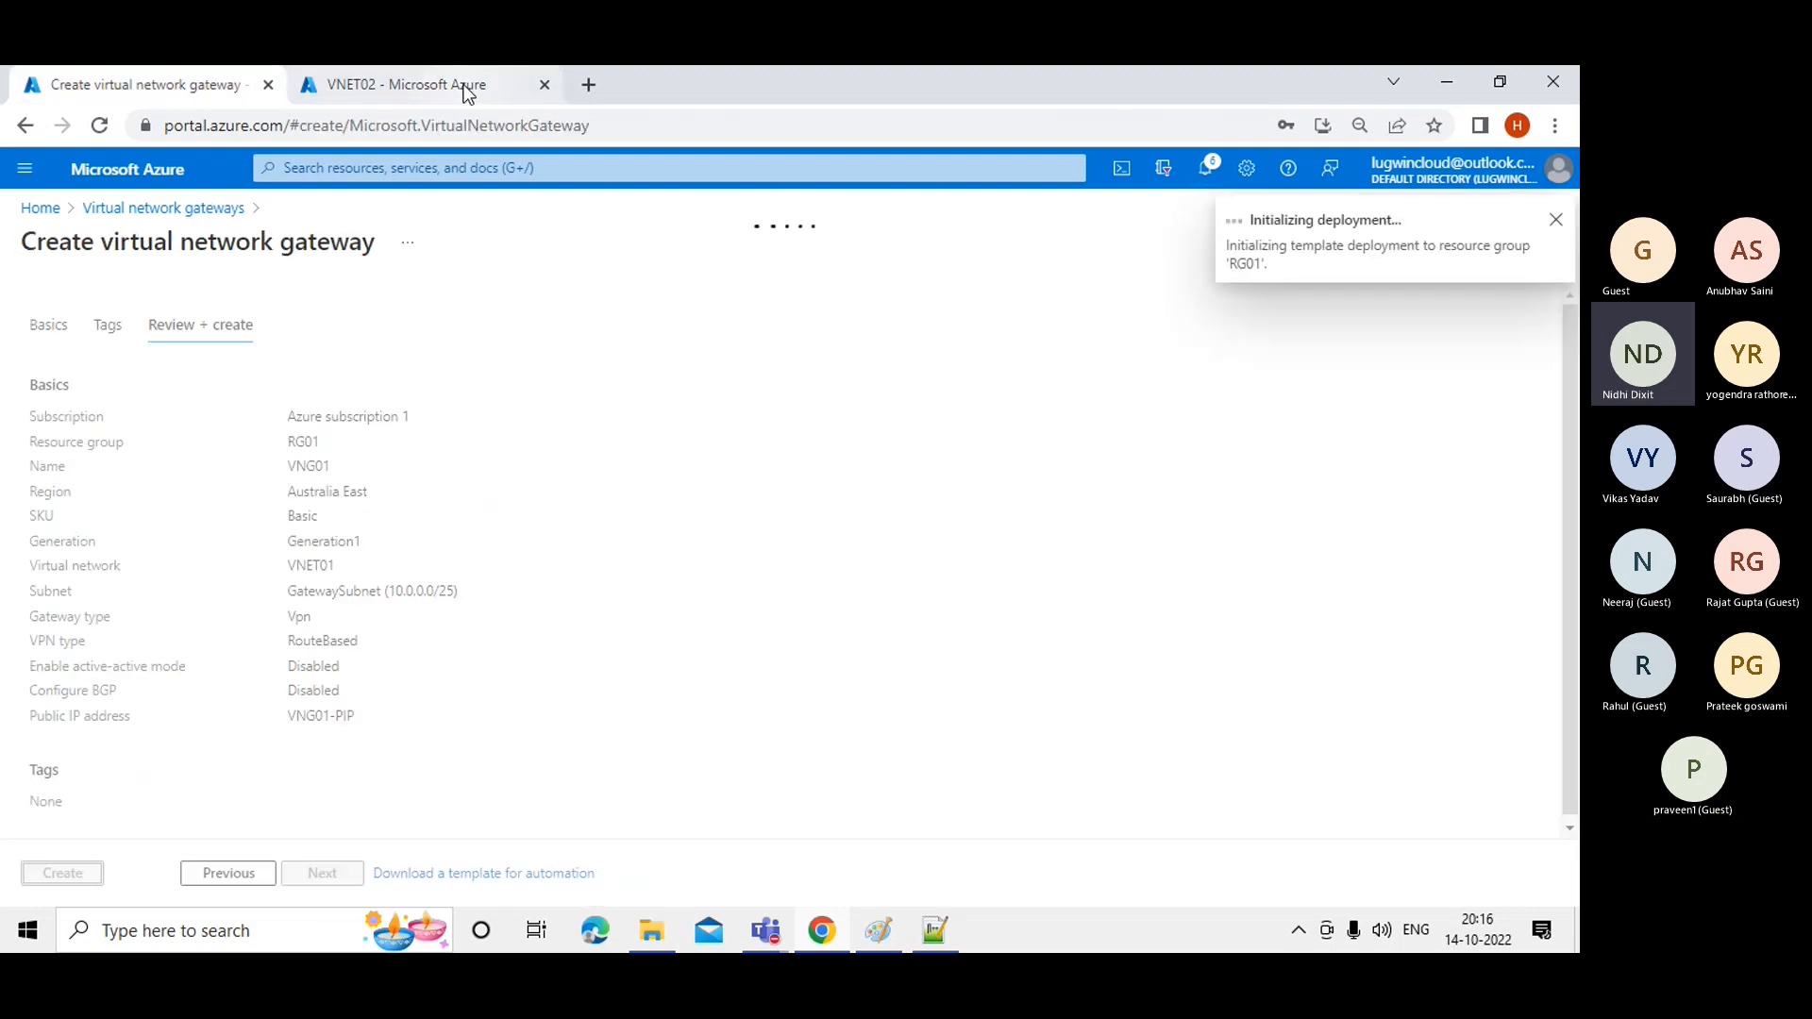
click(470, 85)
click(195, 87)
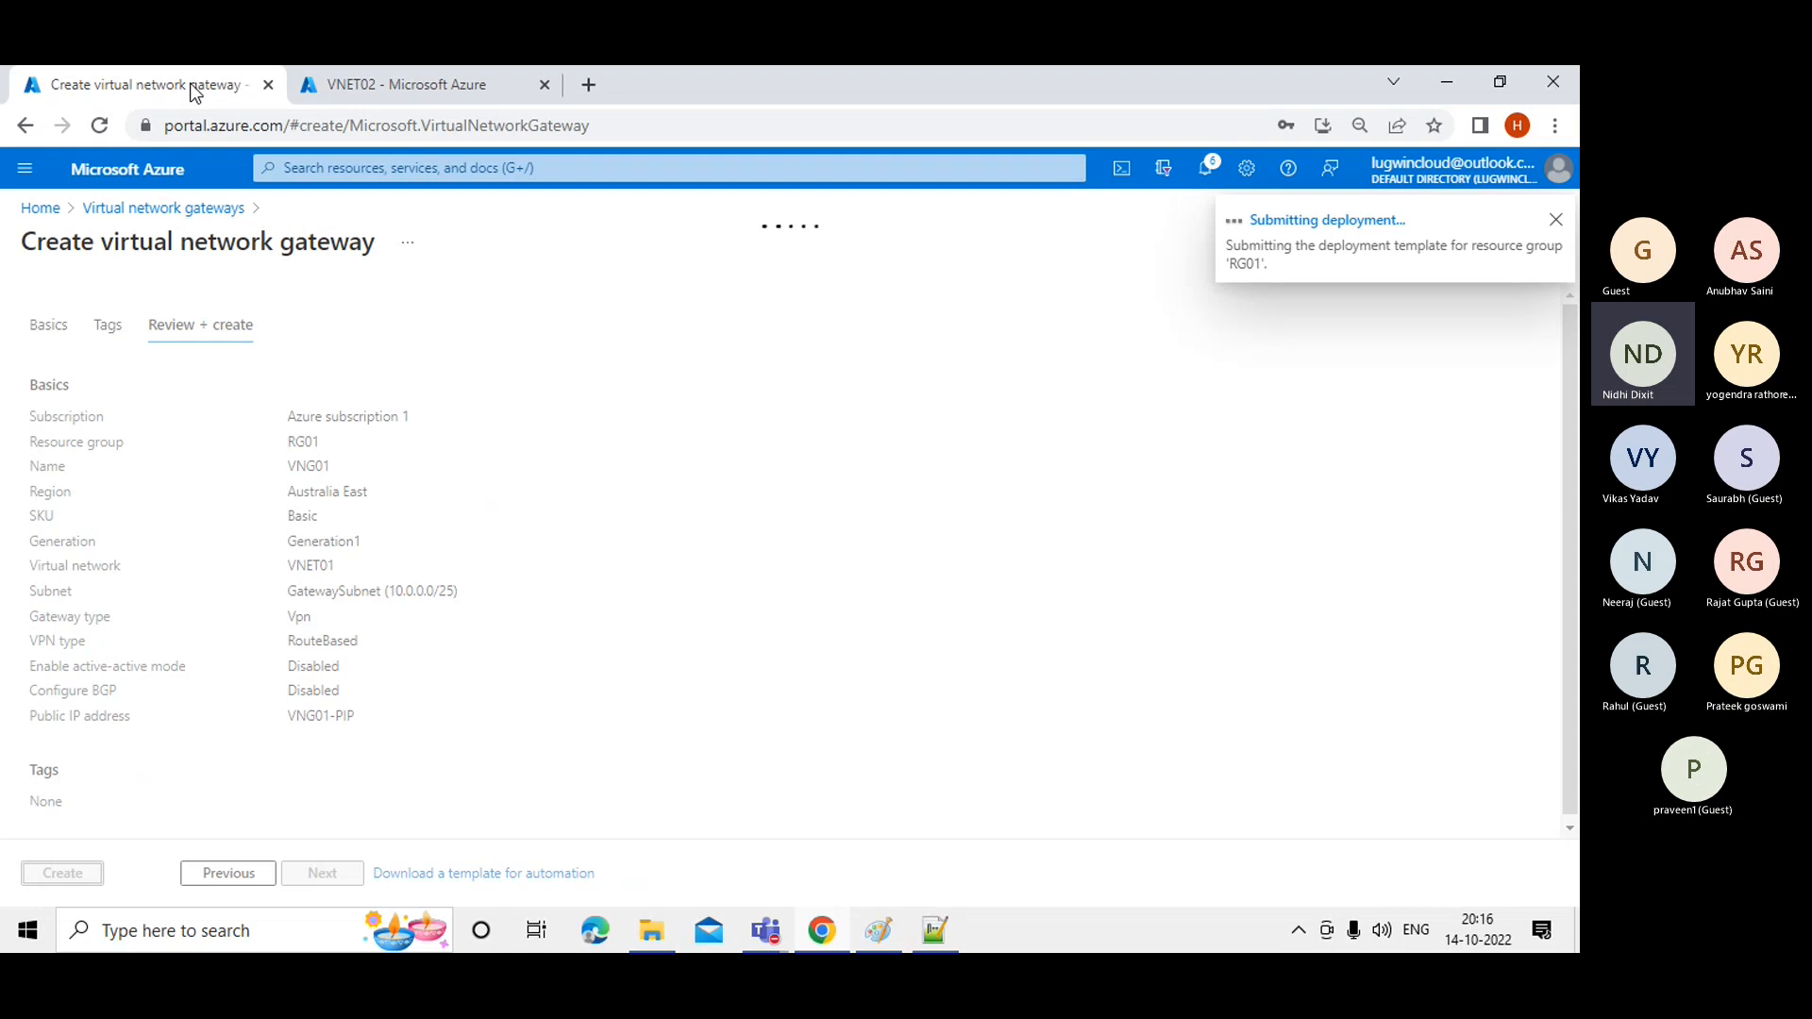
Find and open the Virtual network gateways service in the browser tab showing VNET02
click(367, 88)
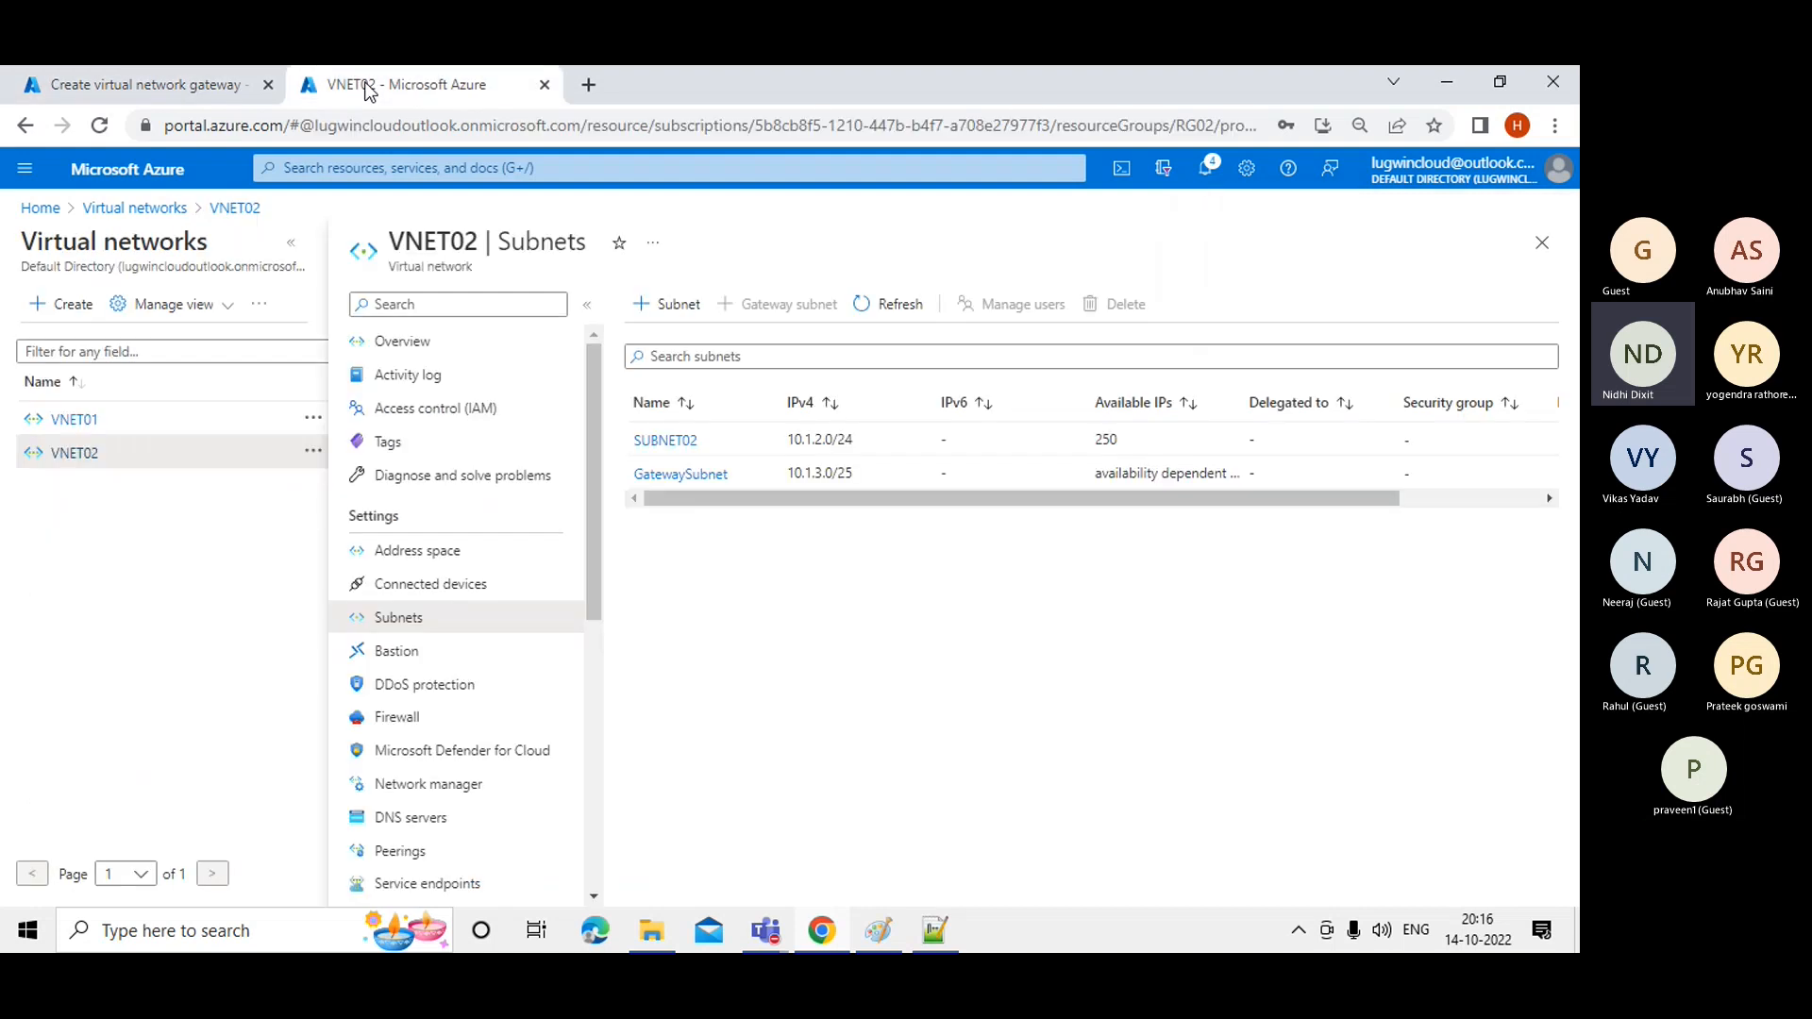
click(370, 168)
text(V)
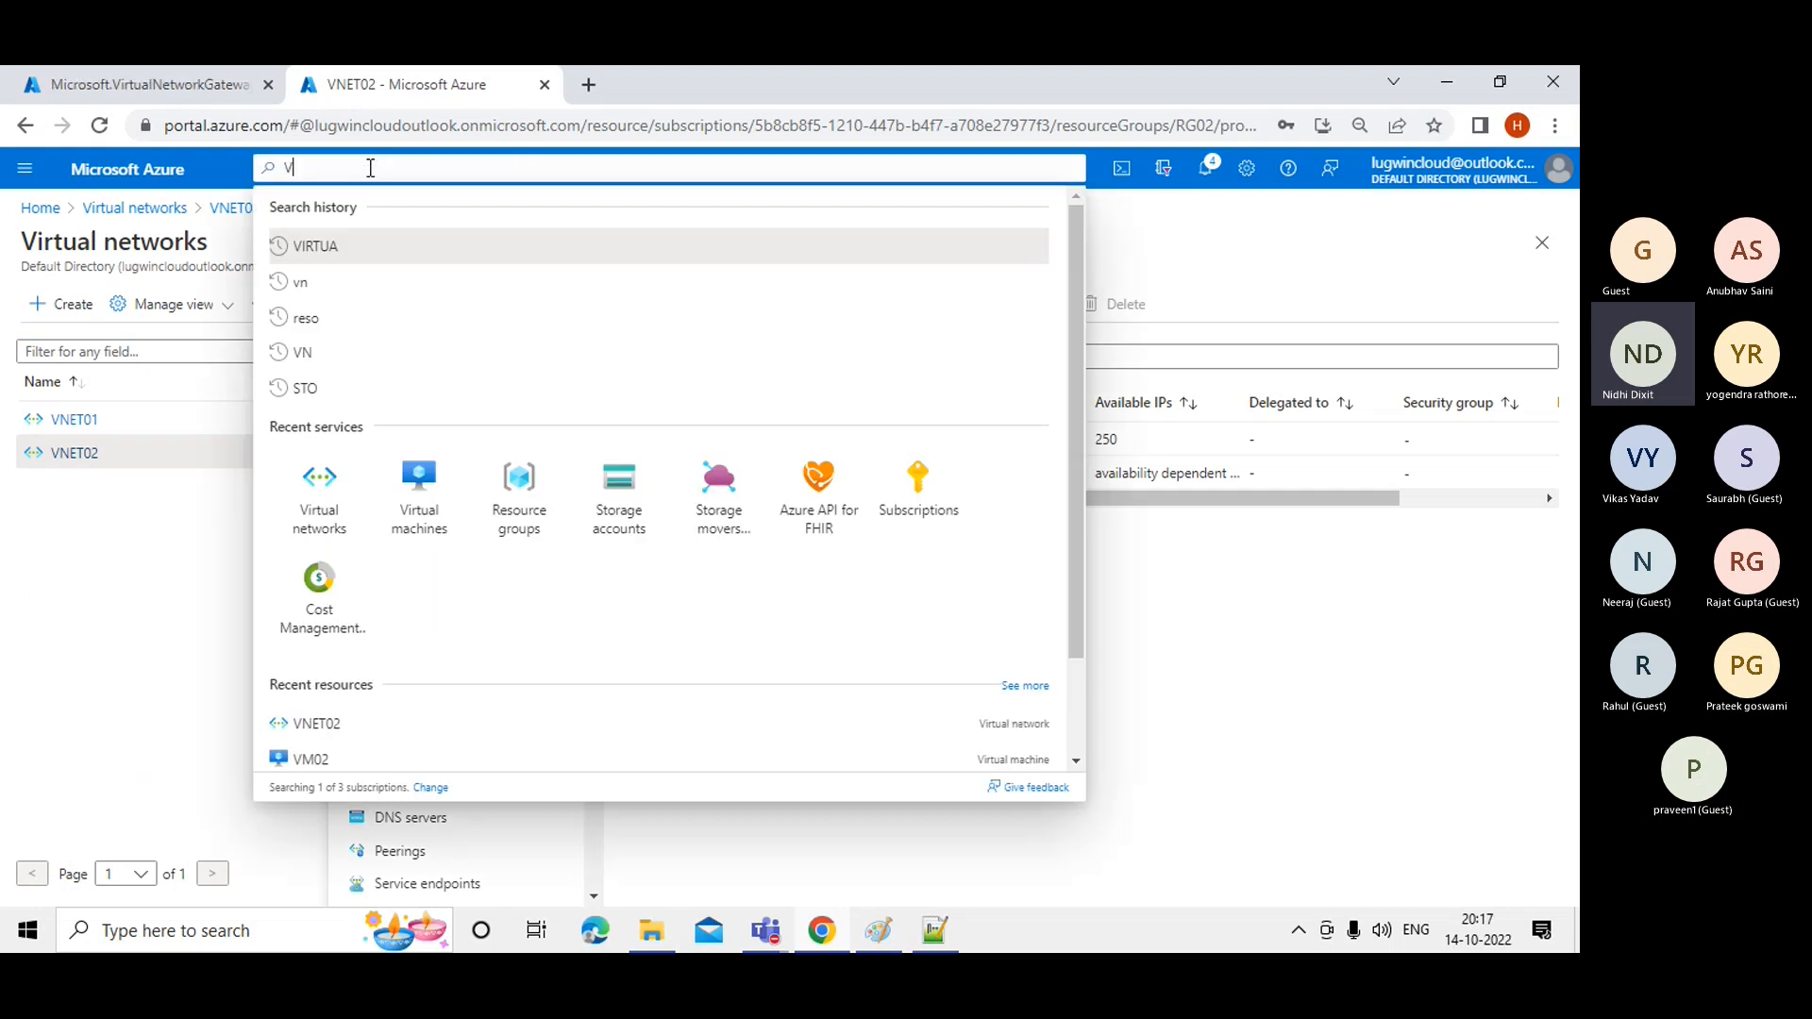
text(IRTU)
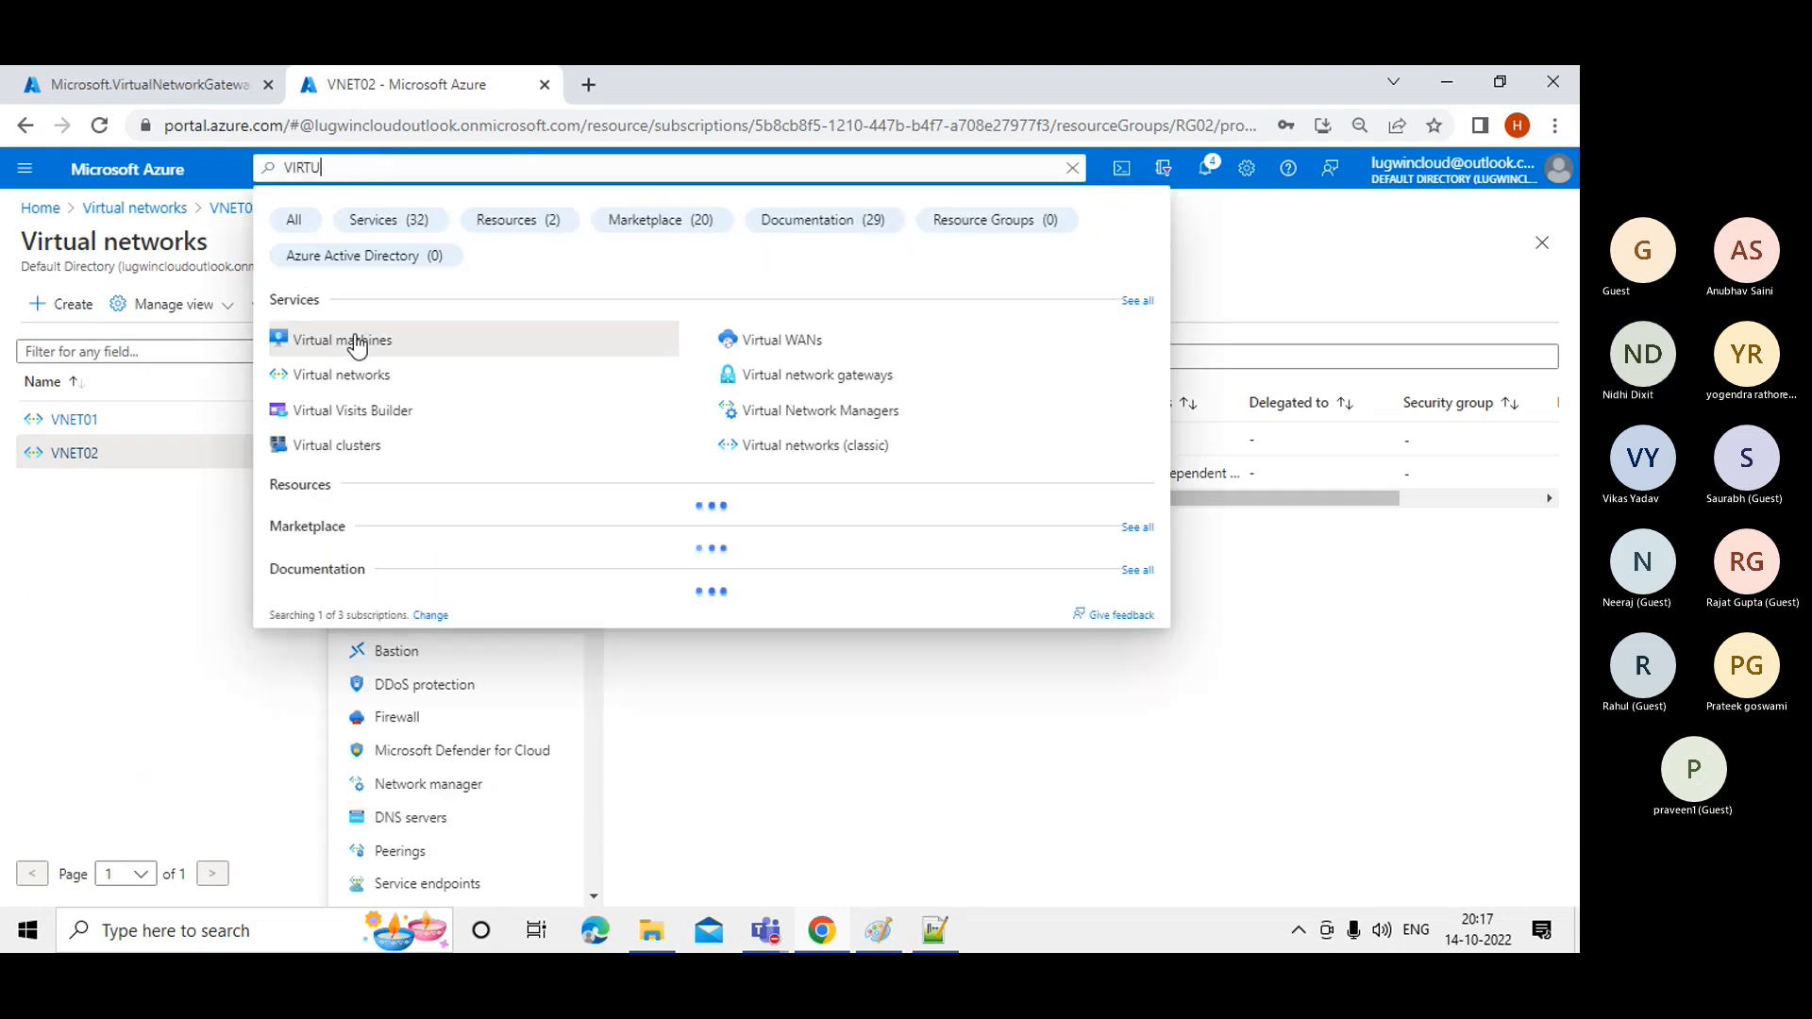
click(776, 375)
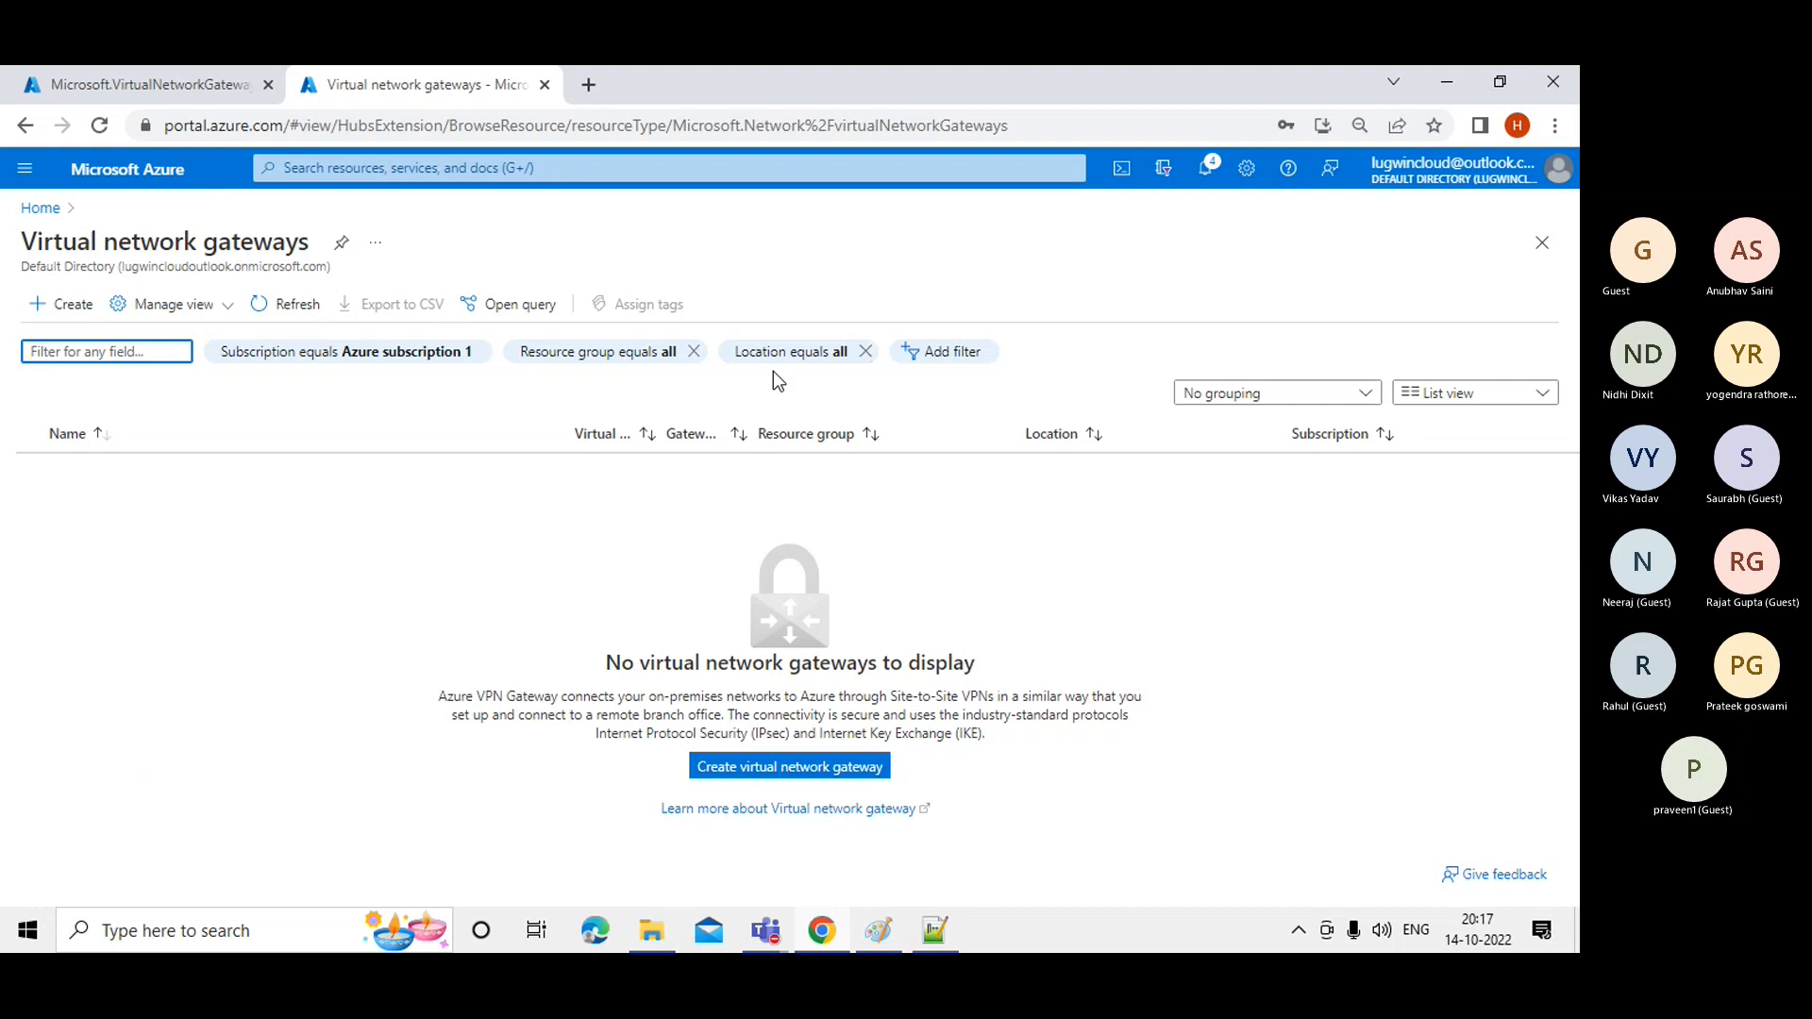
Start creating a second virtual network gateway after consulting the VNG02 side of the Paint diagram
click(56, 309)
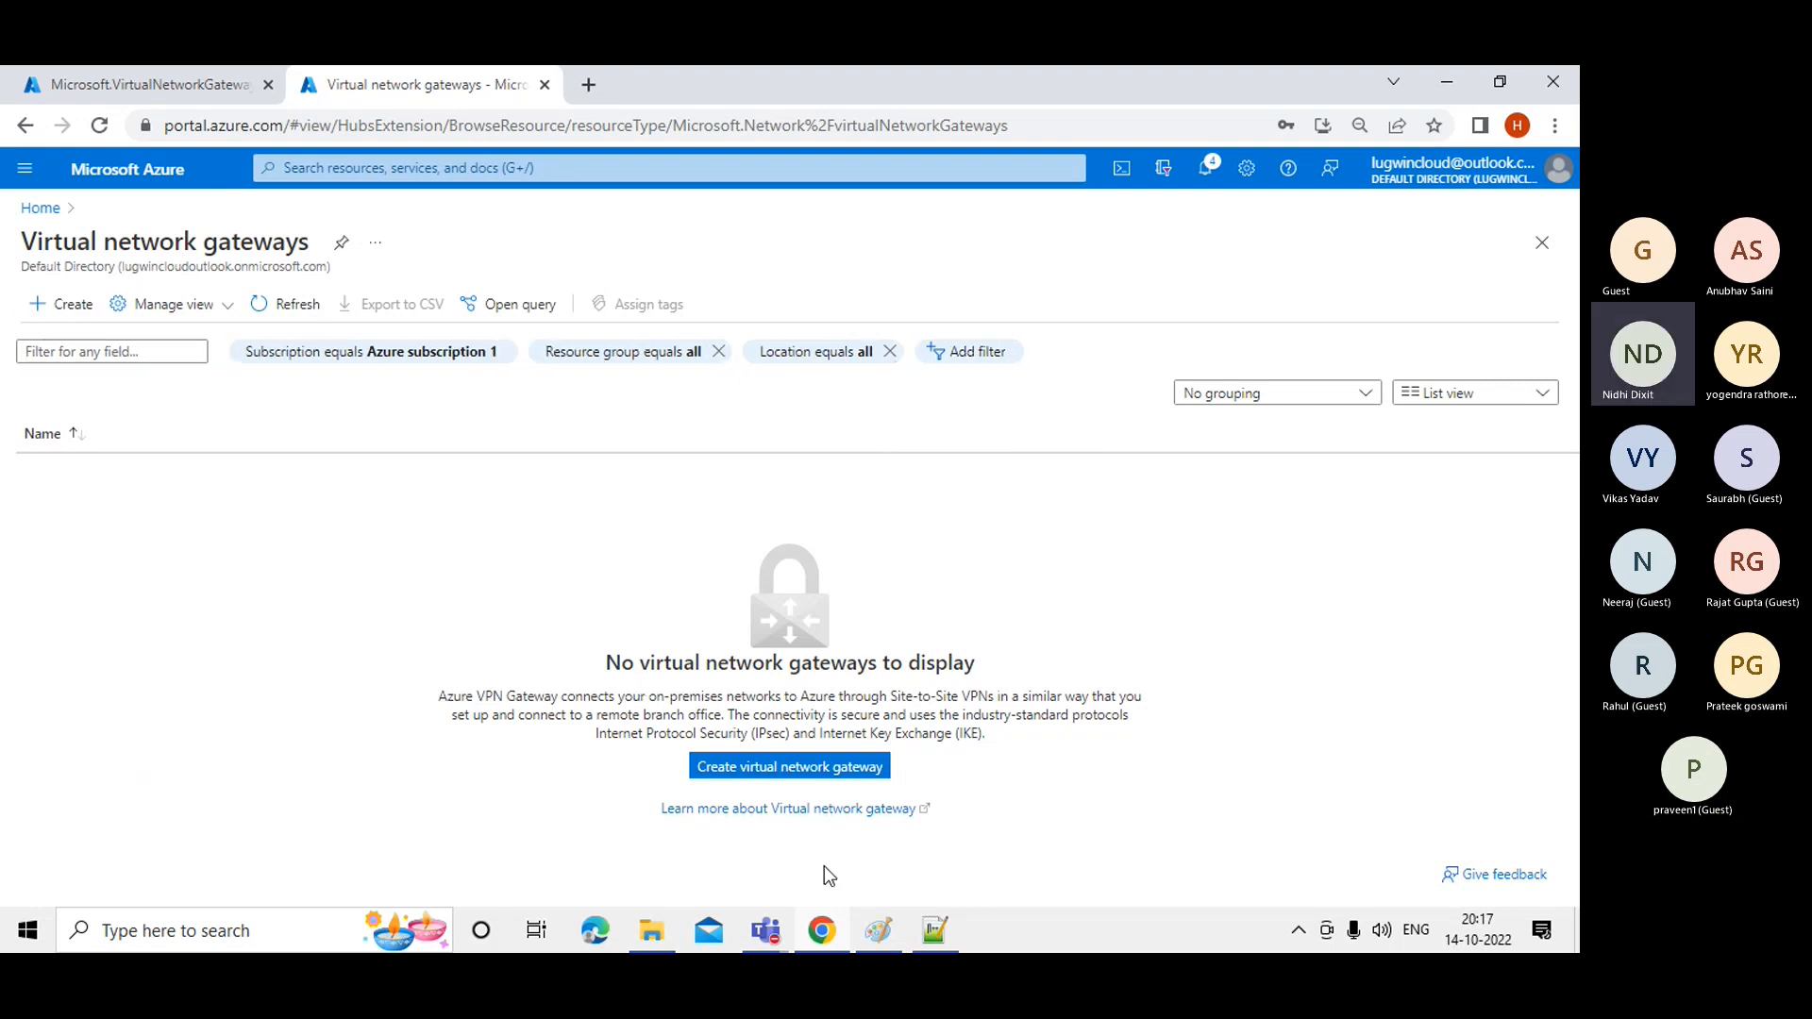
click(879, 931)
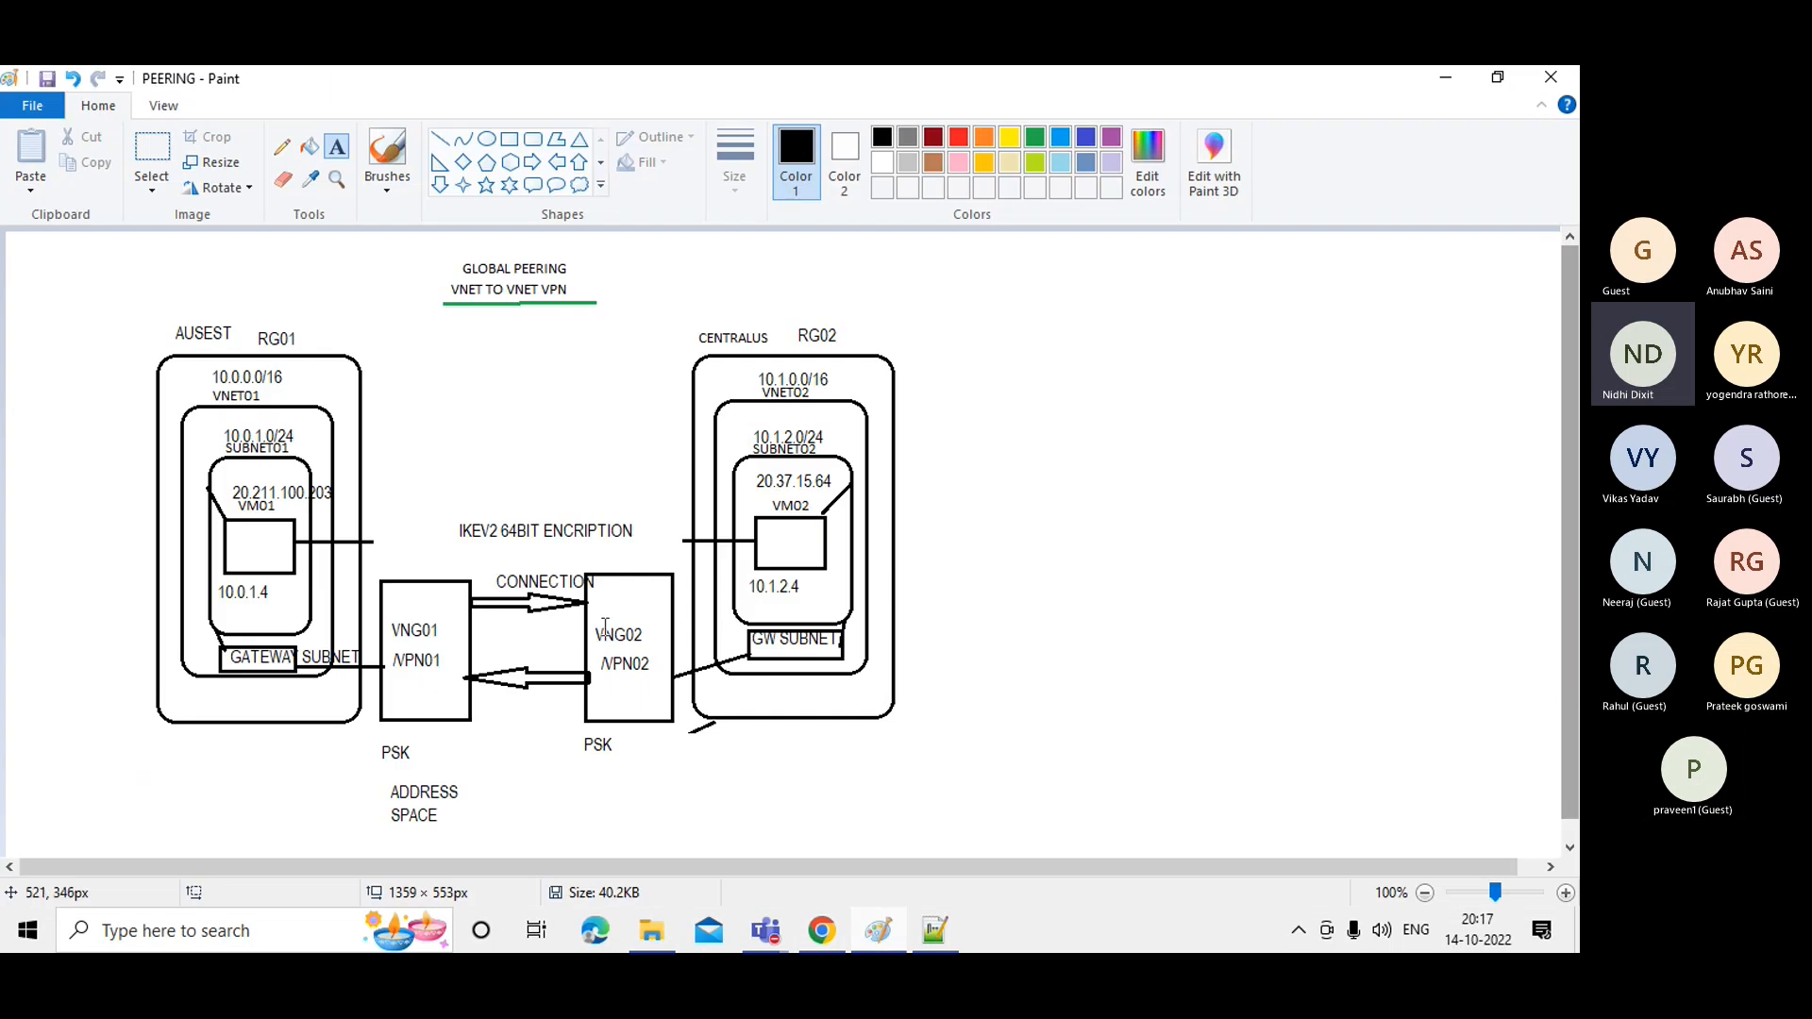
click(1444, 78)
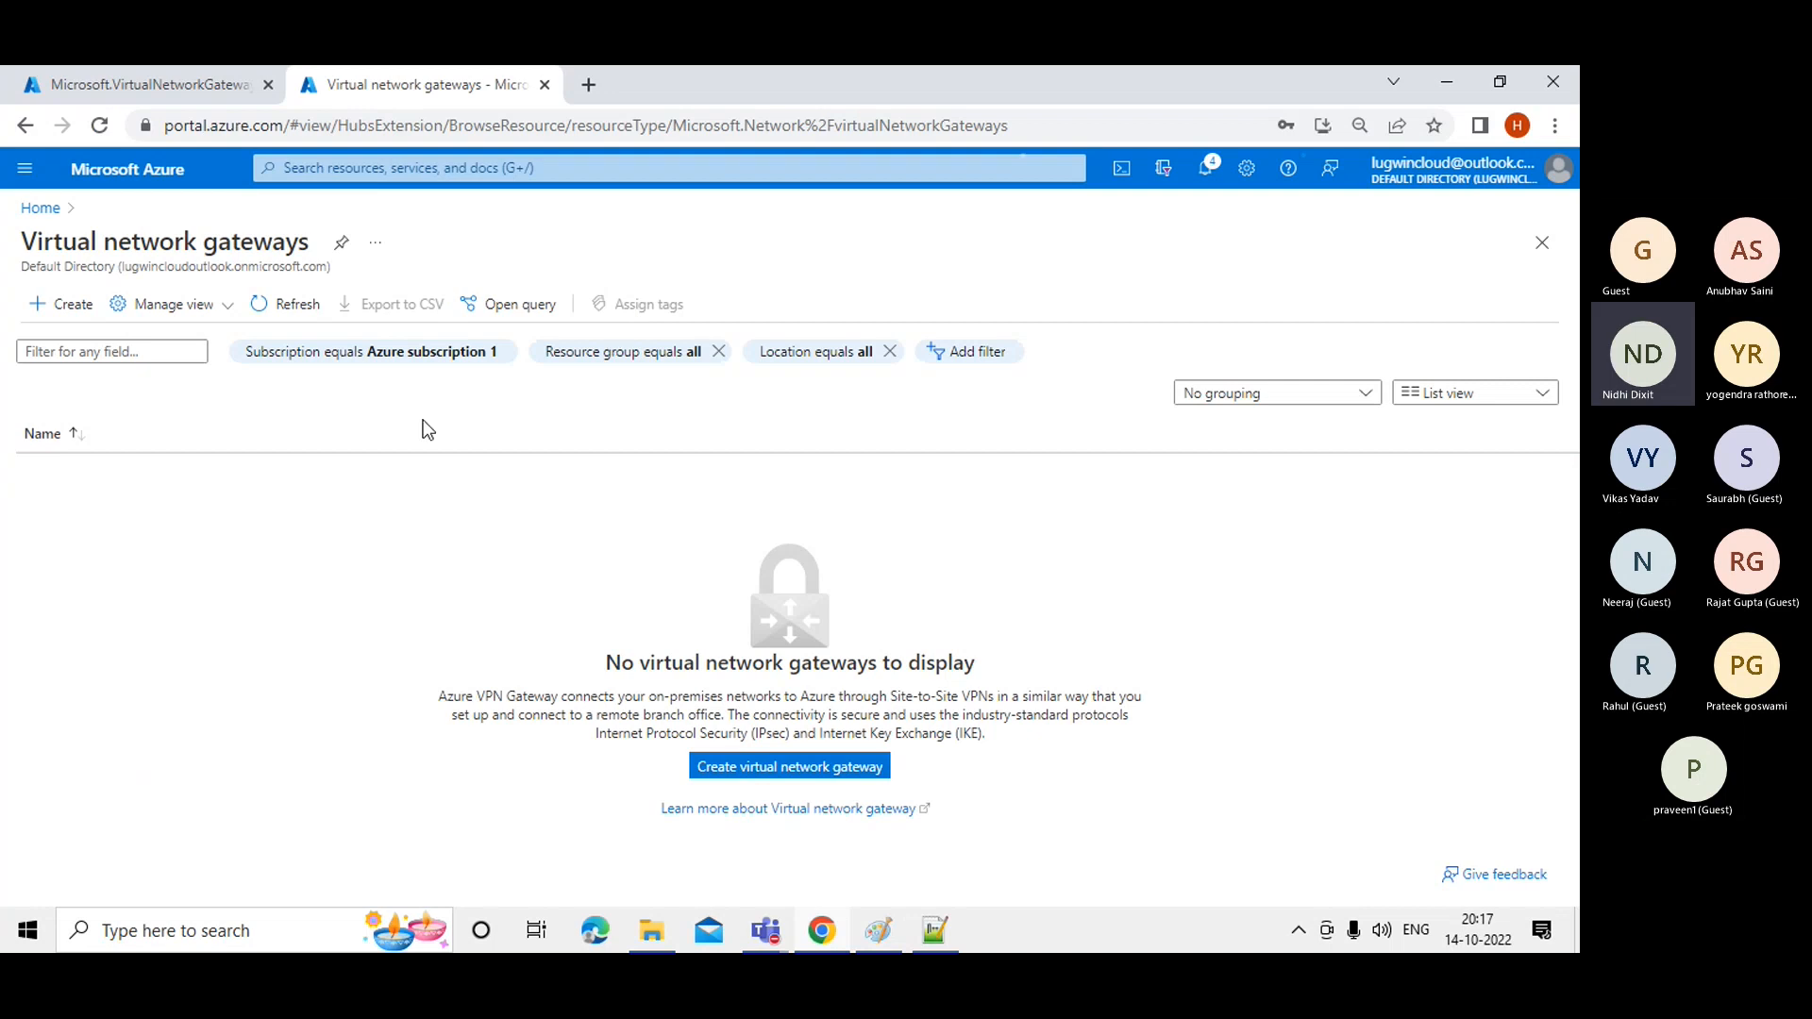
click(67, 315)
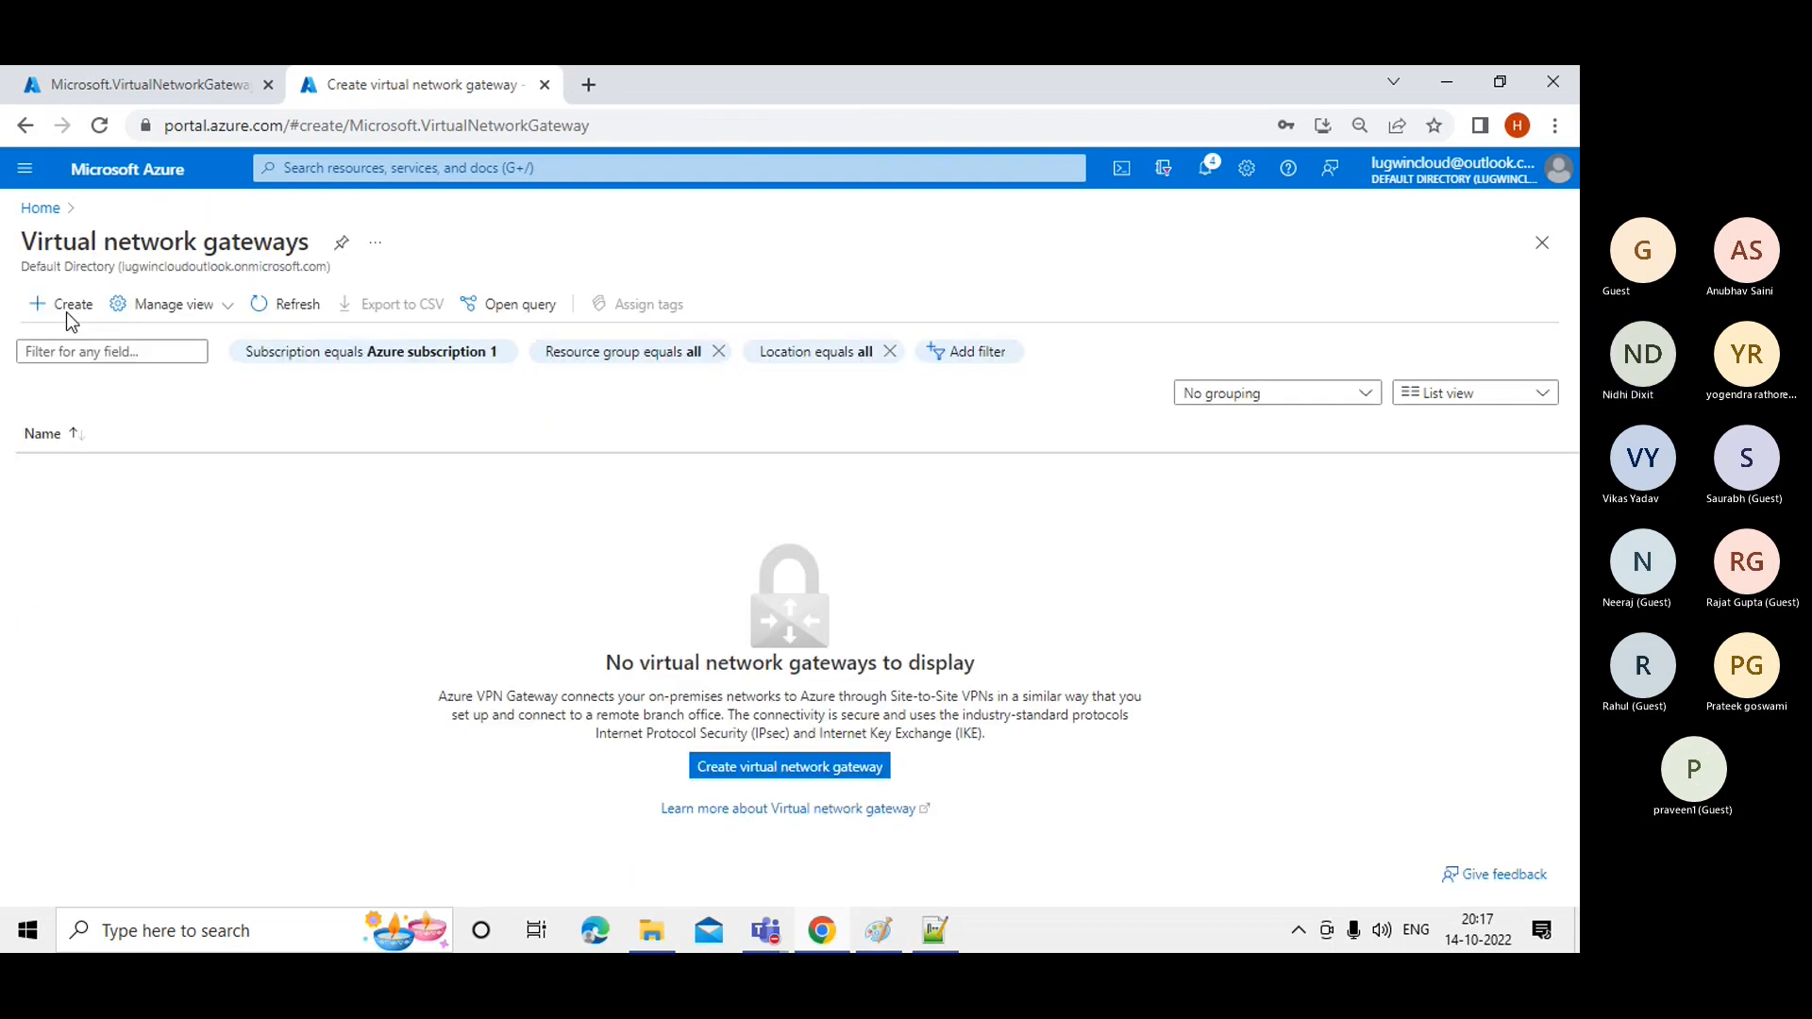
click(67, 315)
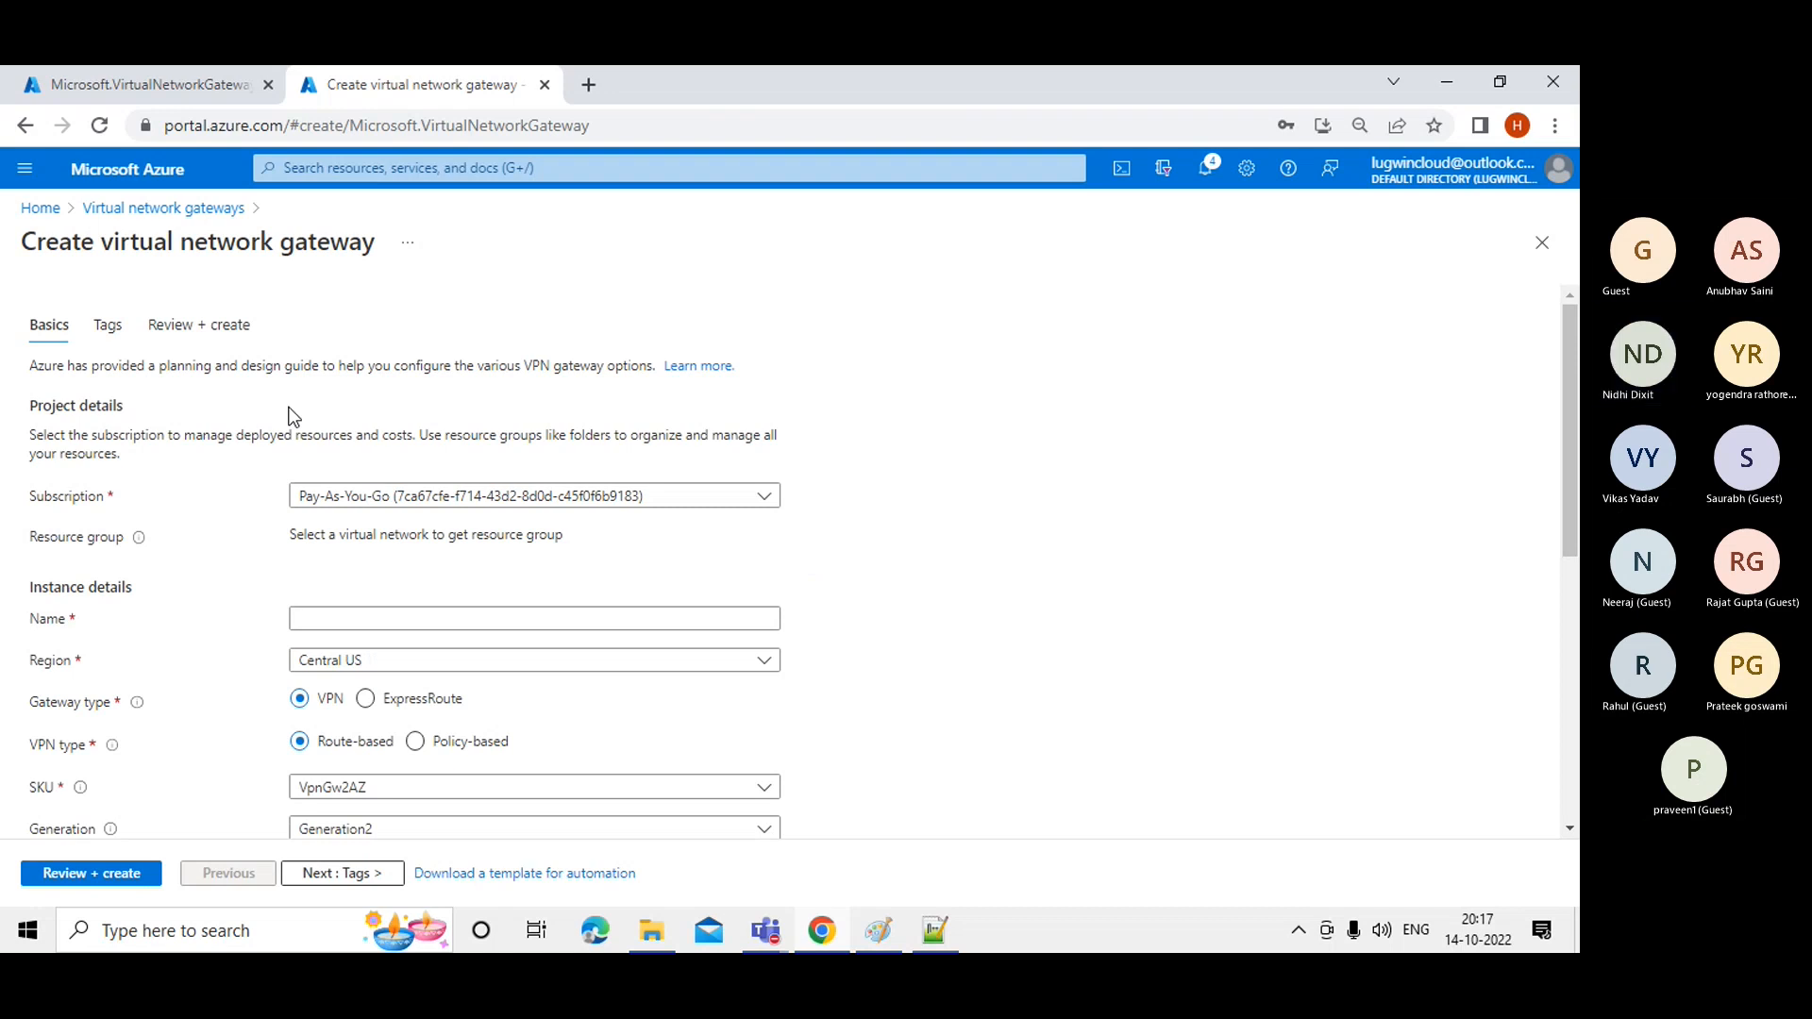
Set the second gateway's subscription to Azure subscription 1 and name the gateway VNG02
click(370, 501)
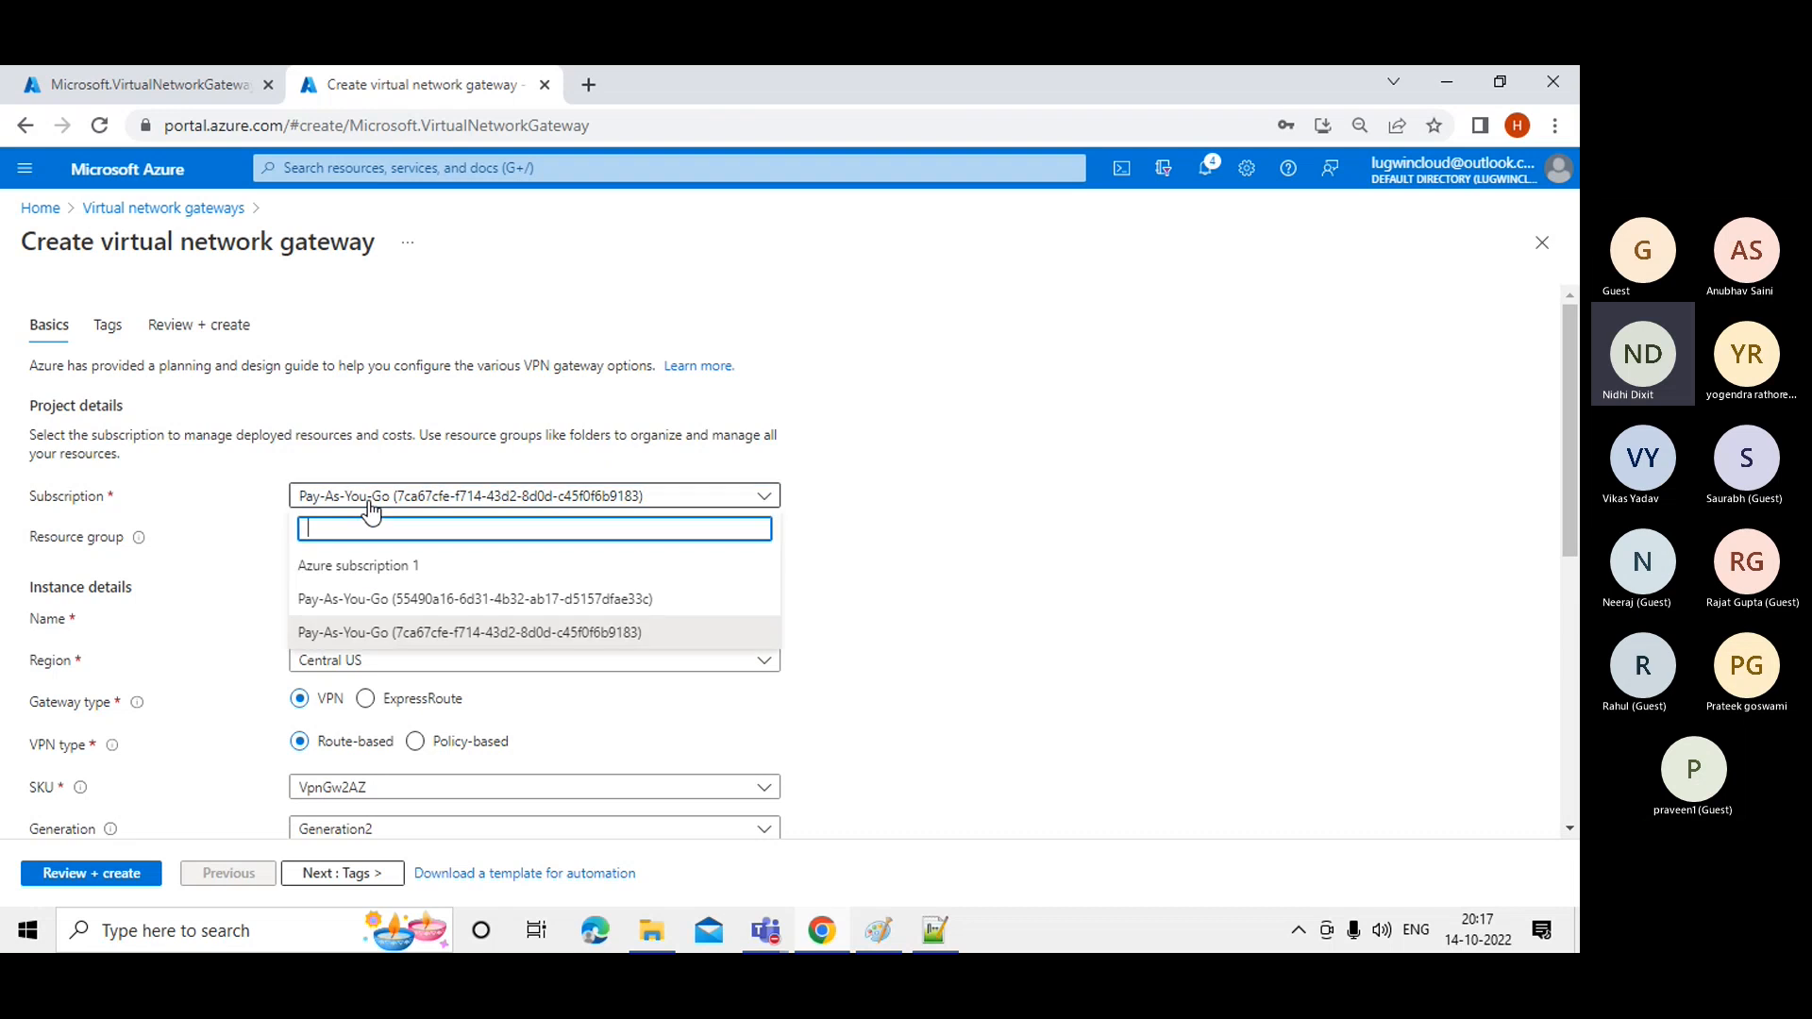
click(373, 566)
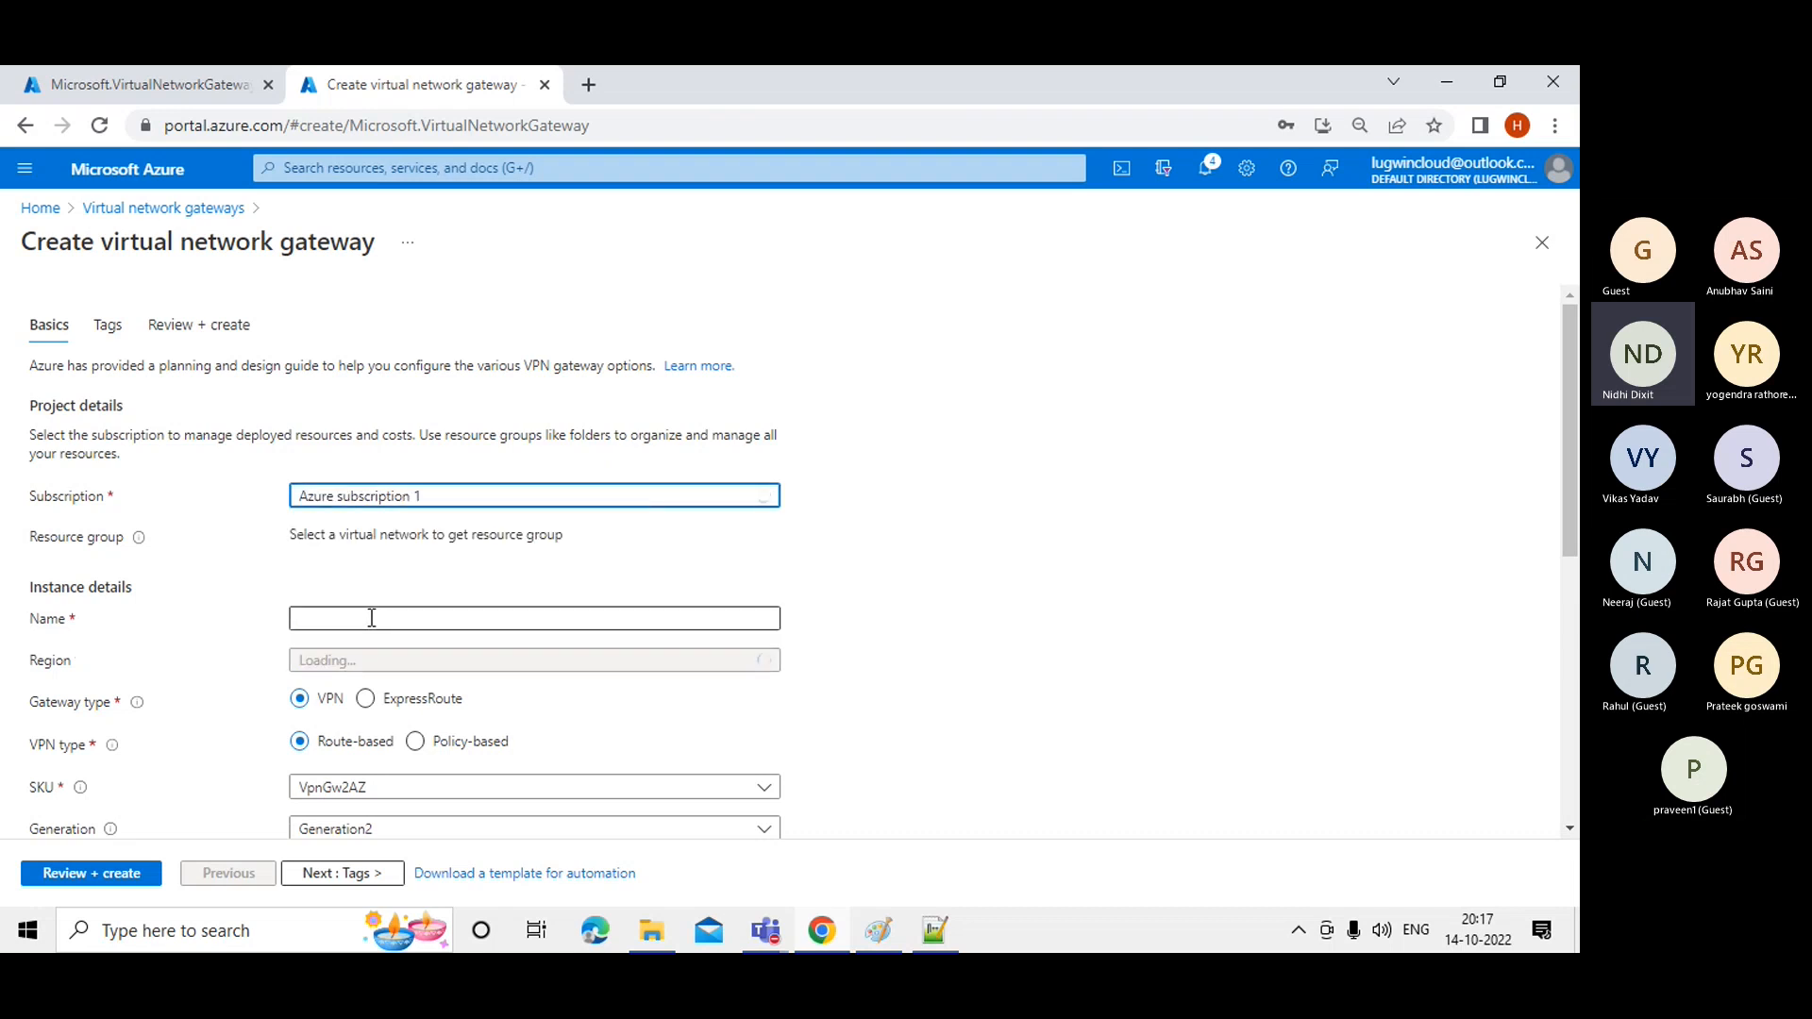
click(372, 618)
text(V)
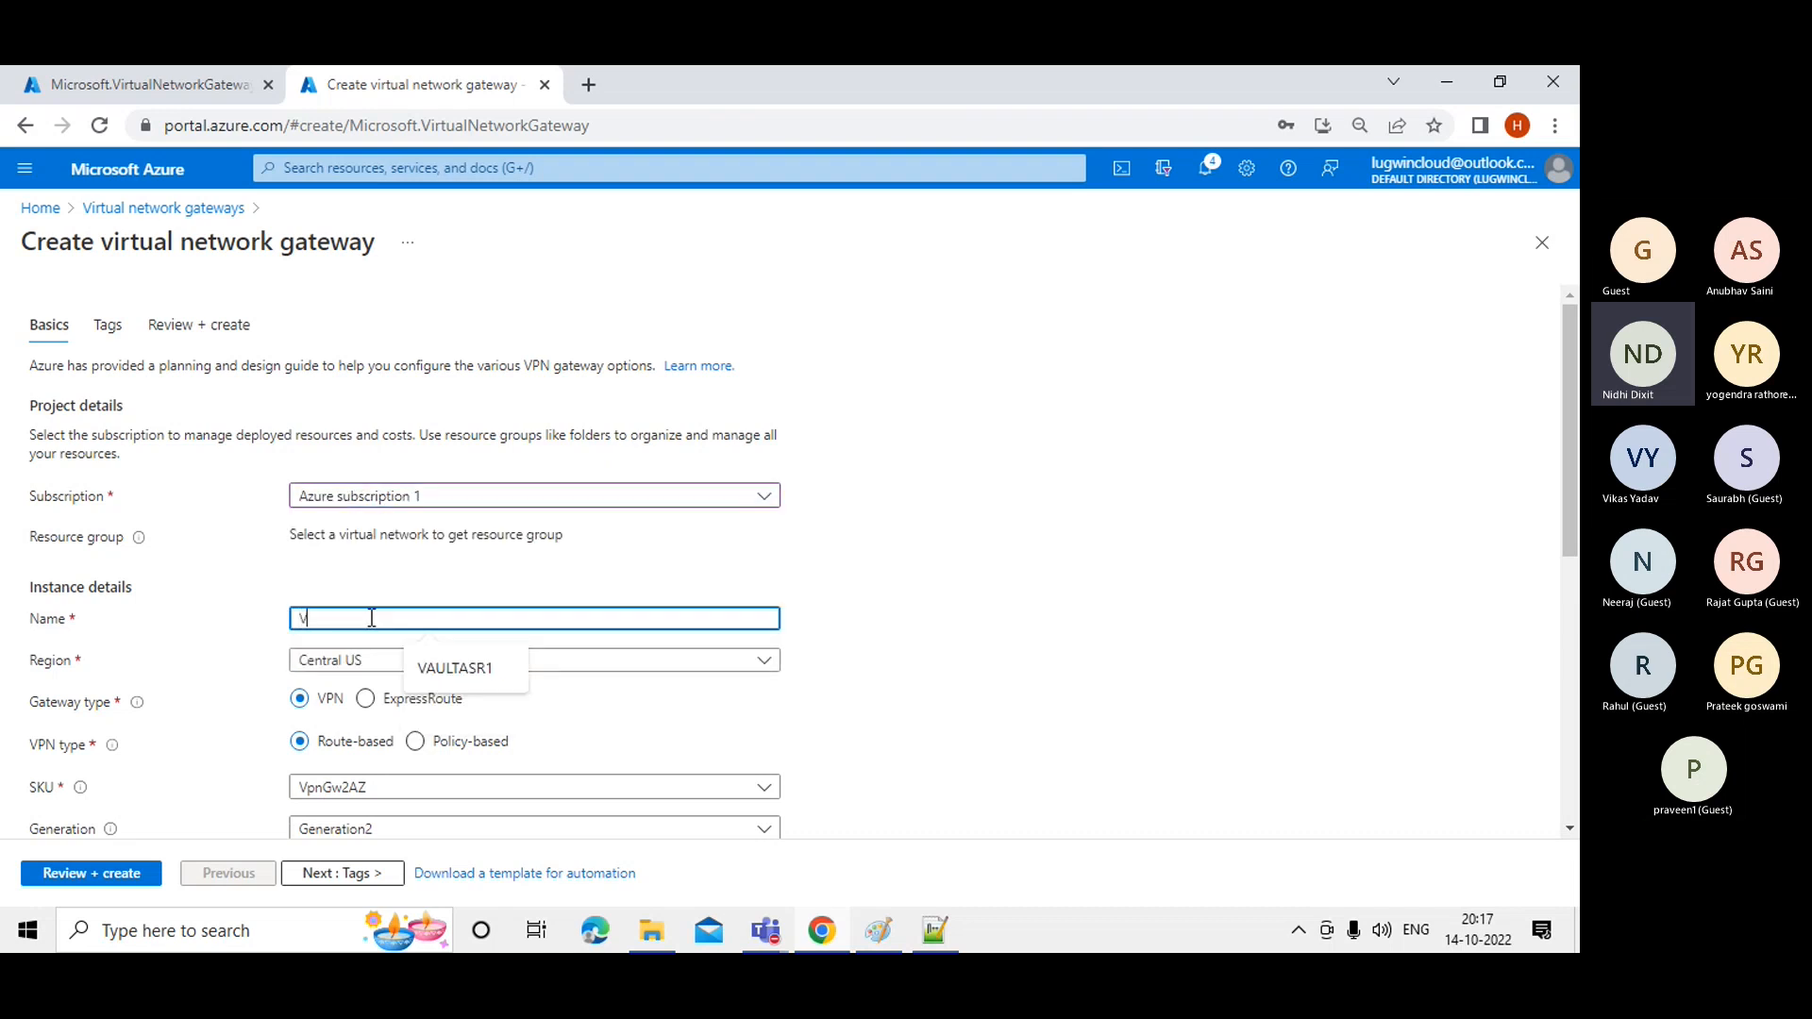
text(NG02)
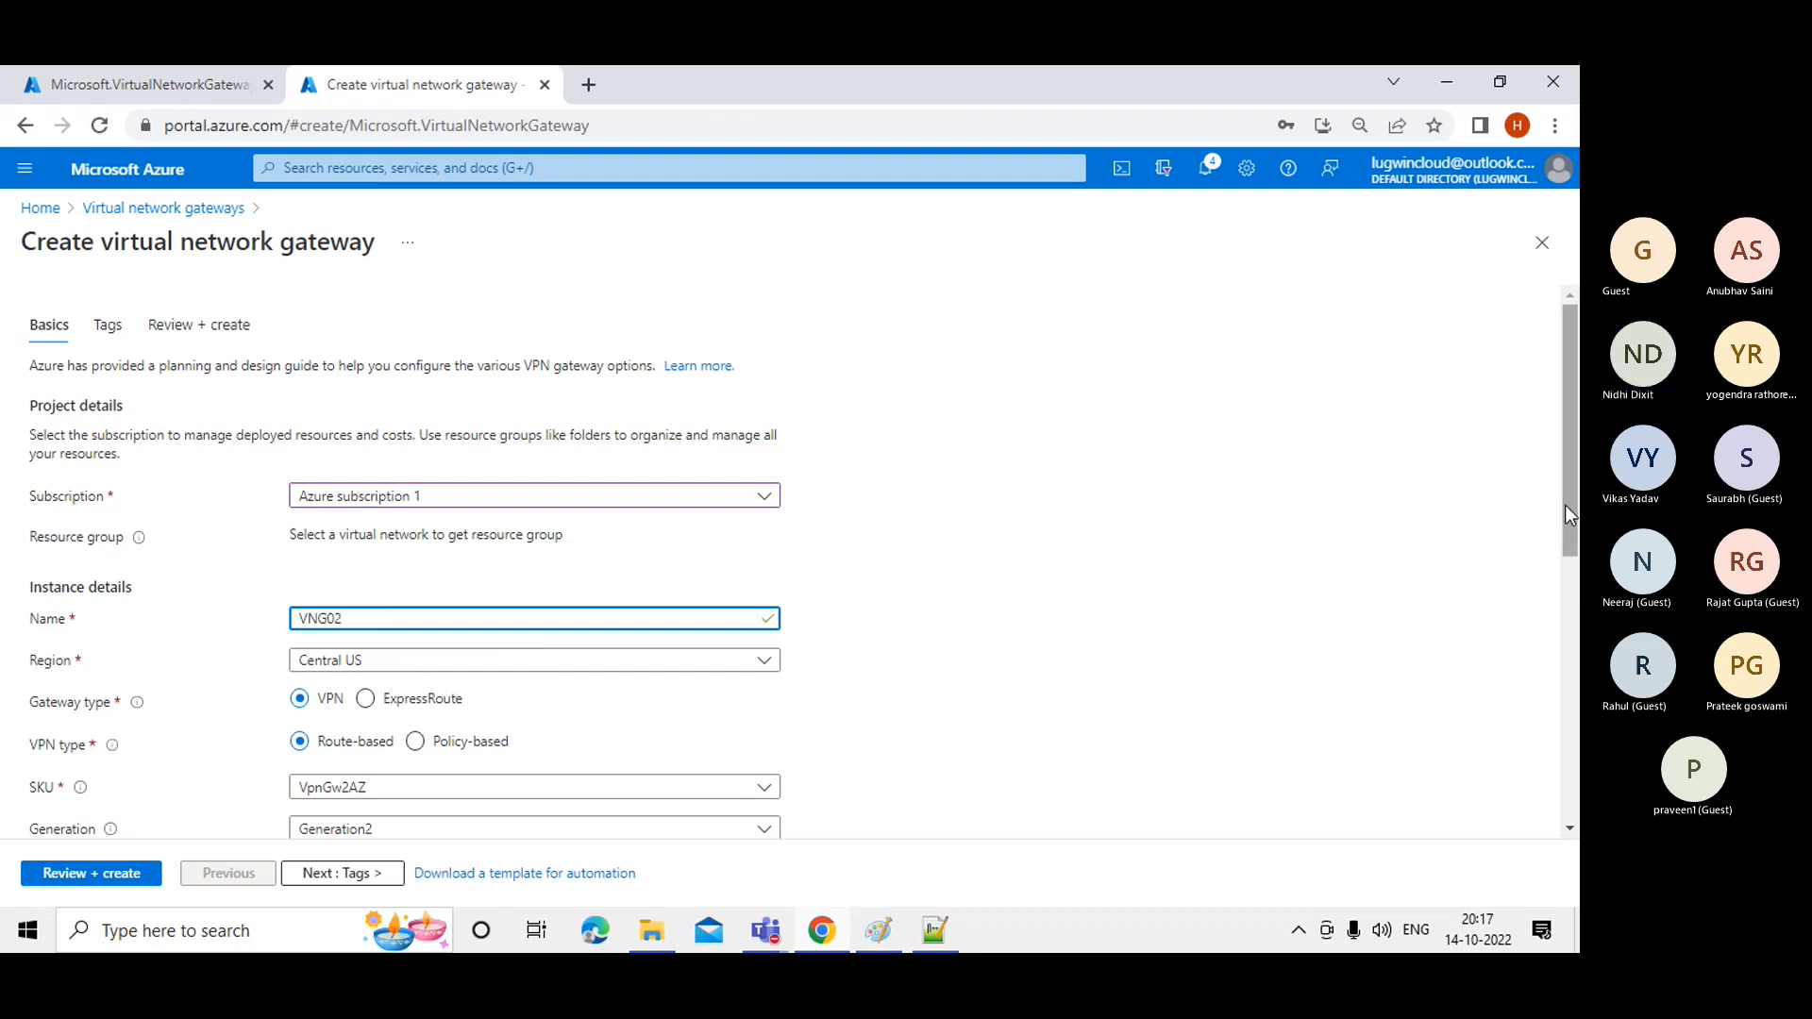
Set VNG02's region to Australia Central and its SKU to Basic
scroll(1566, 514, down, 1)
scroll(1573, 535, down, 2)
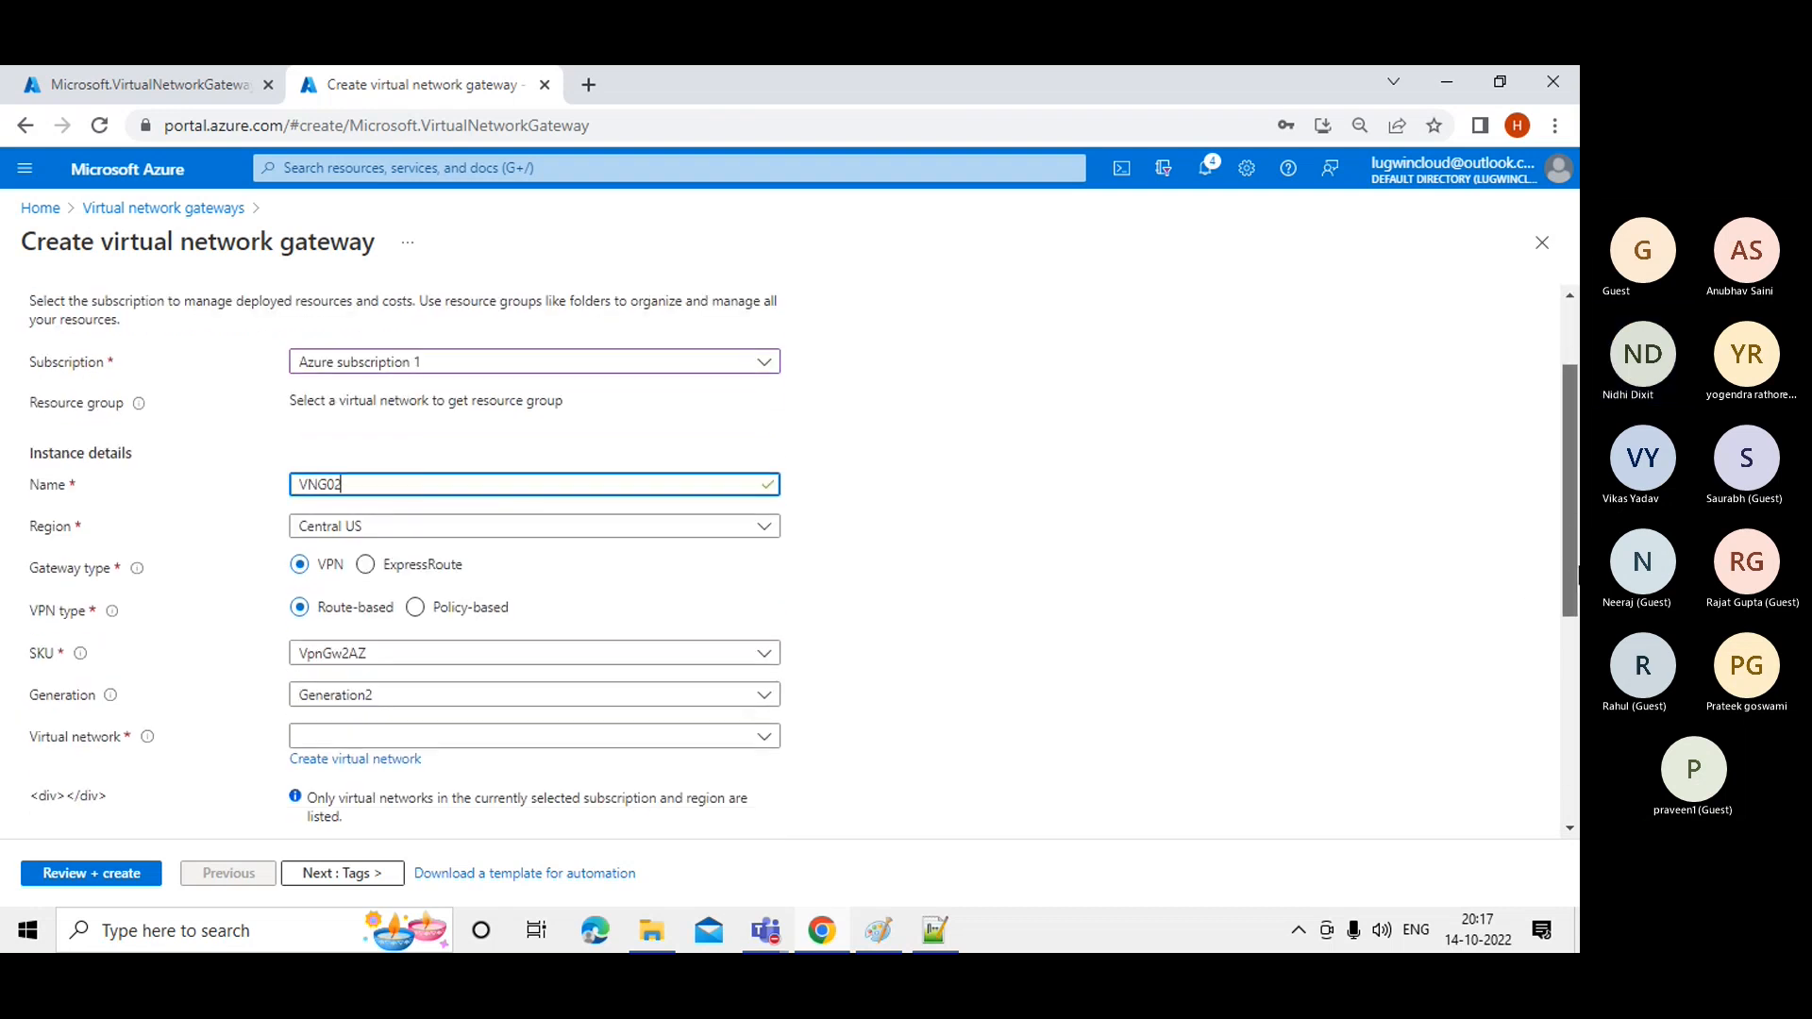
click(410, 536)
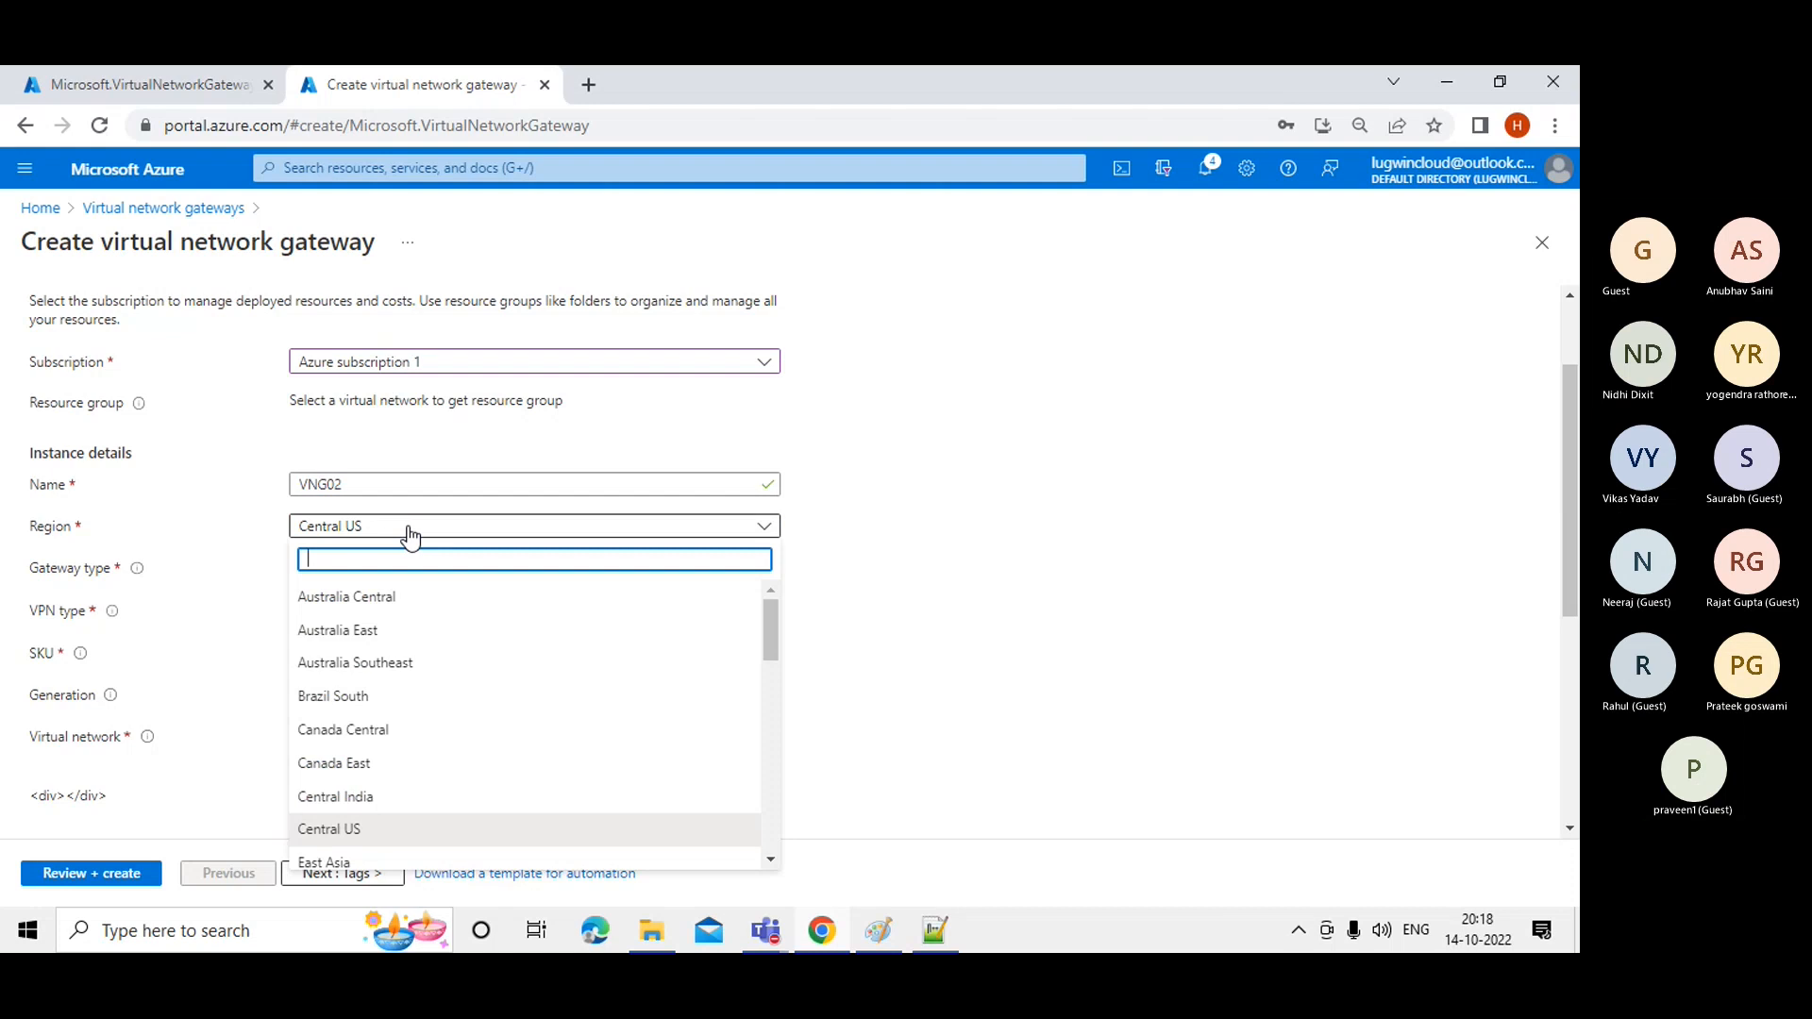
click(386, 597)
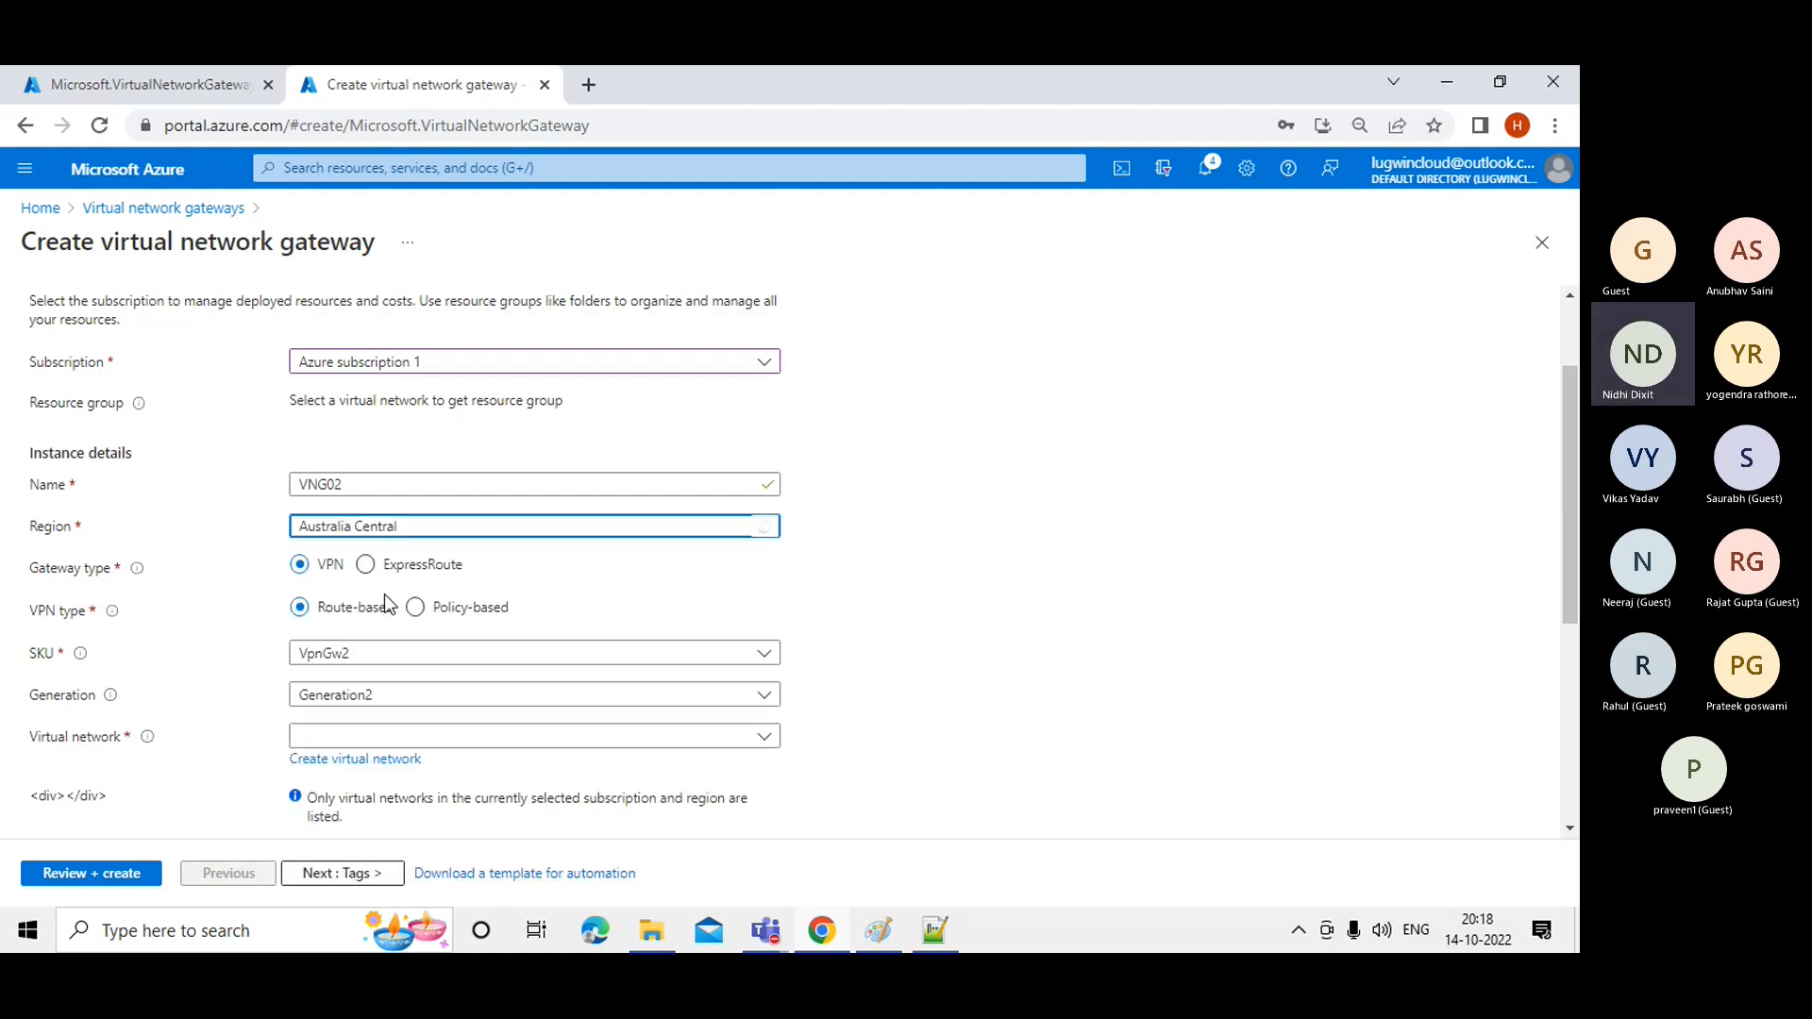
click(355, 663)
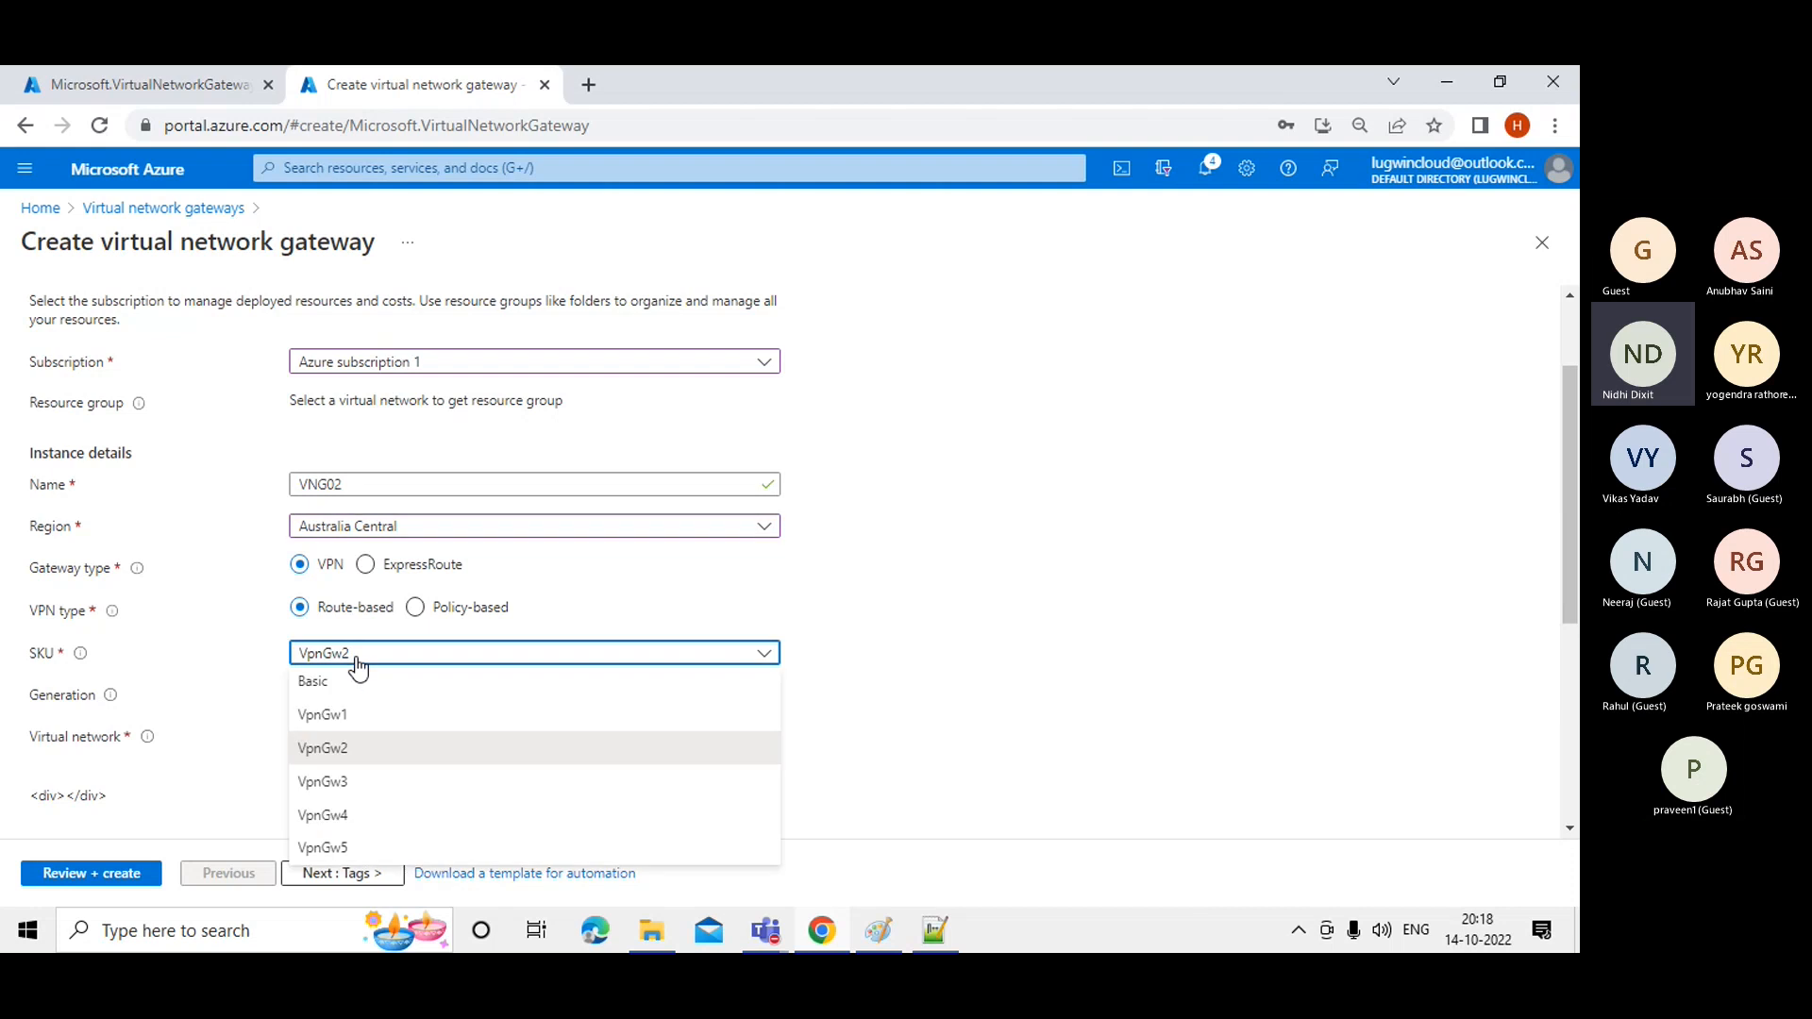
click(363, 679)
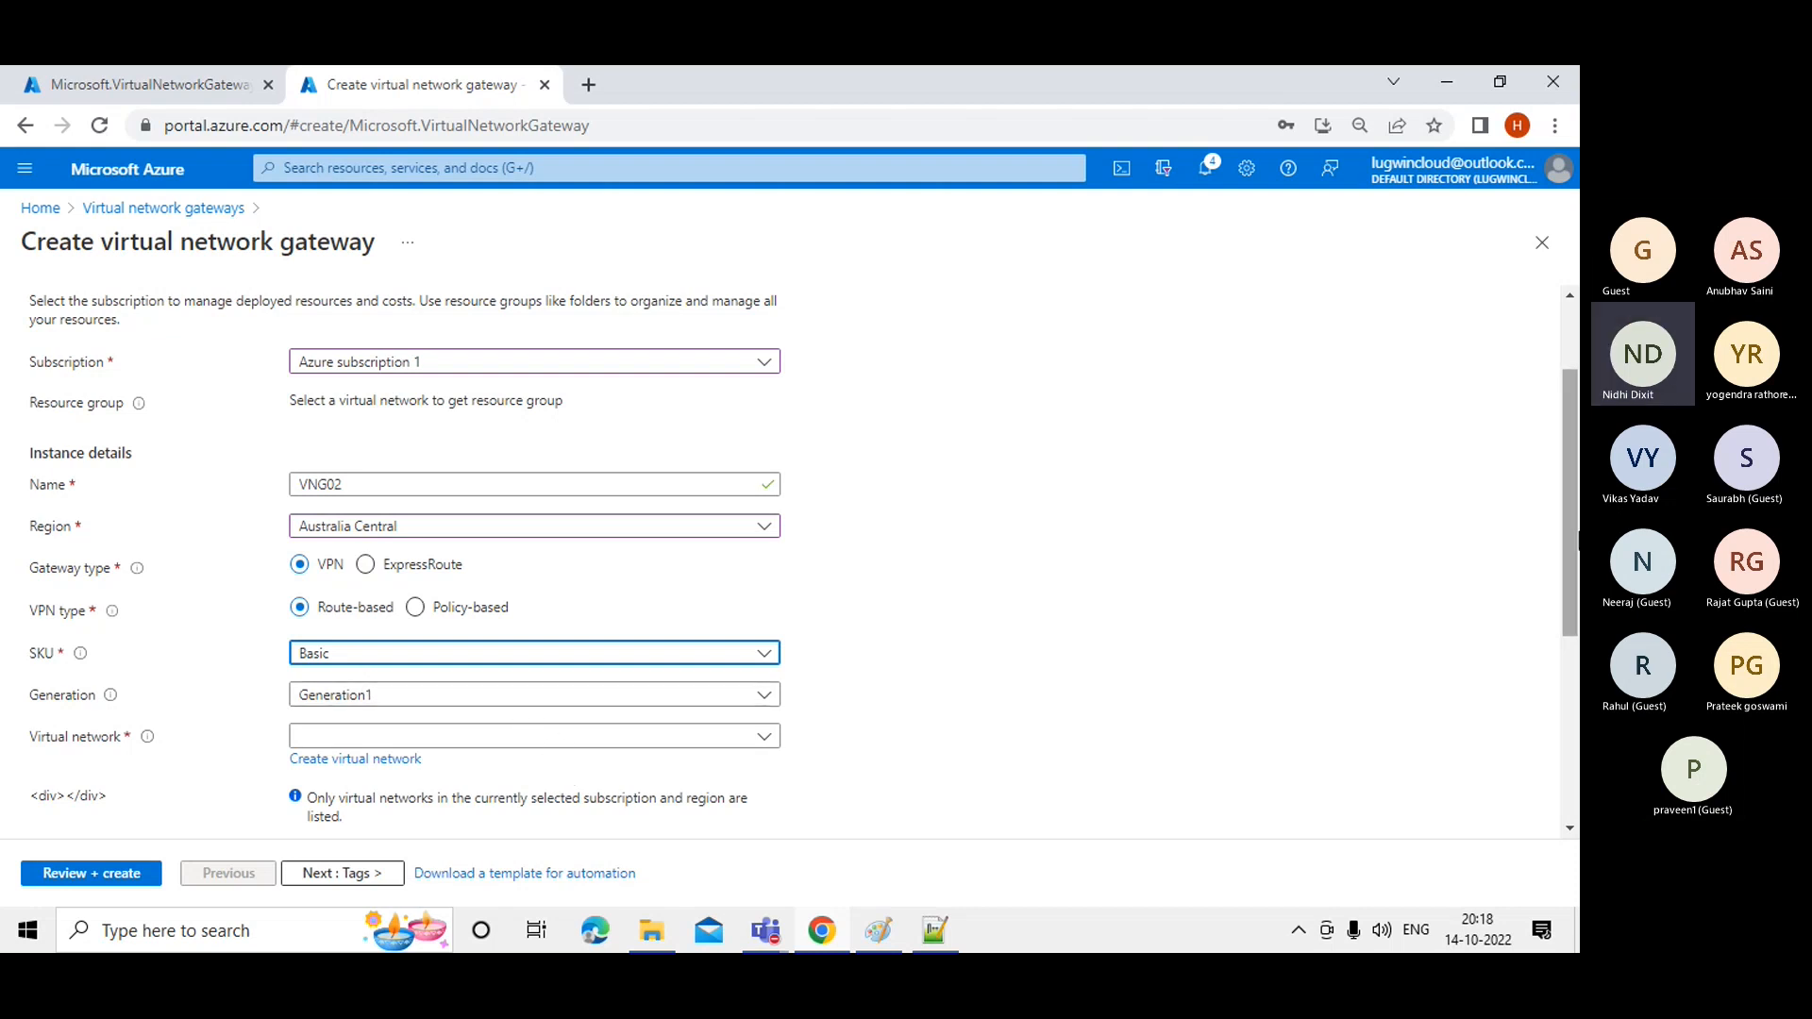
scroll(1575, 538, down, 2)
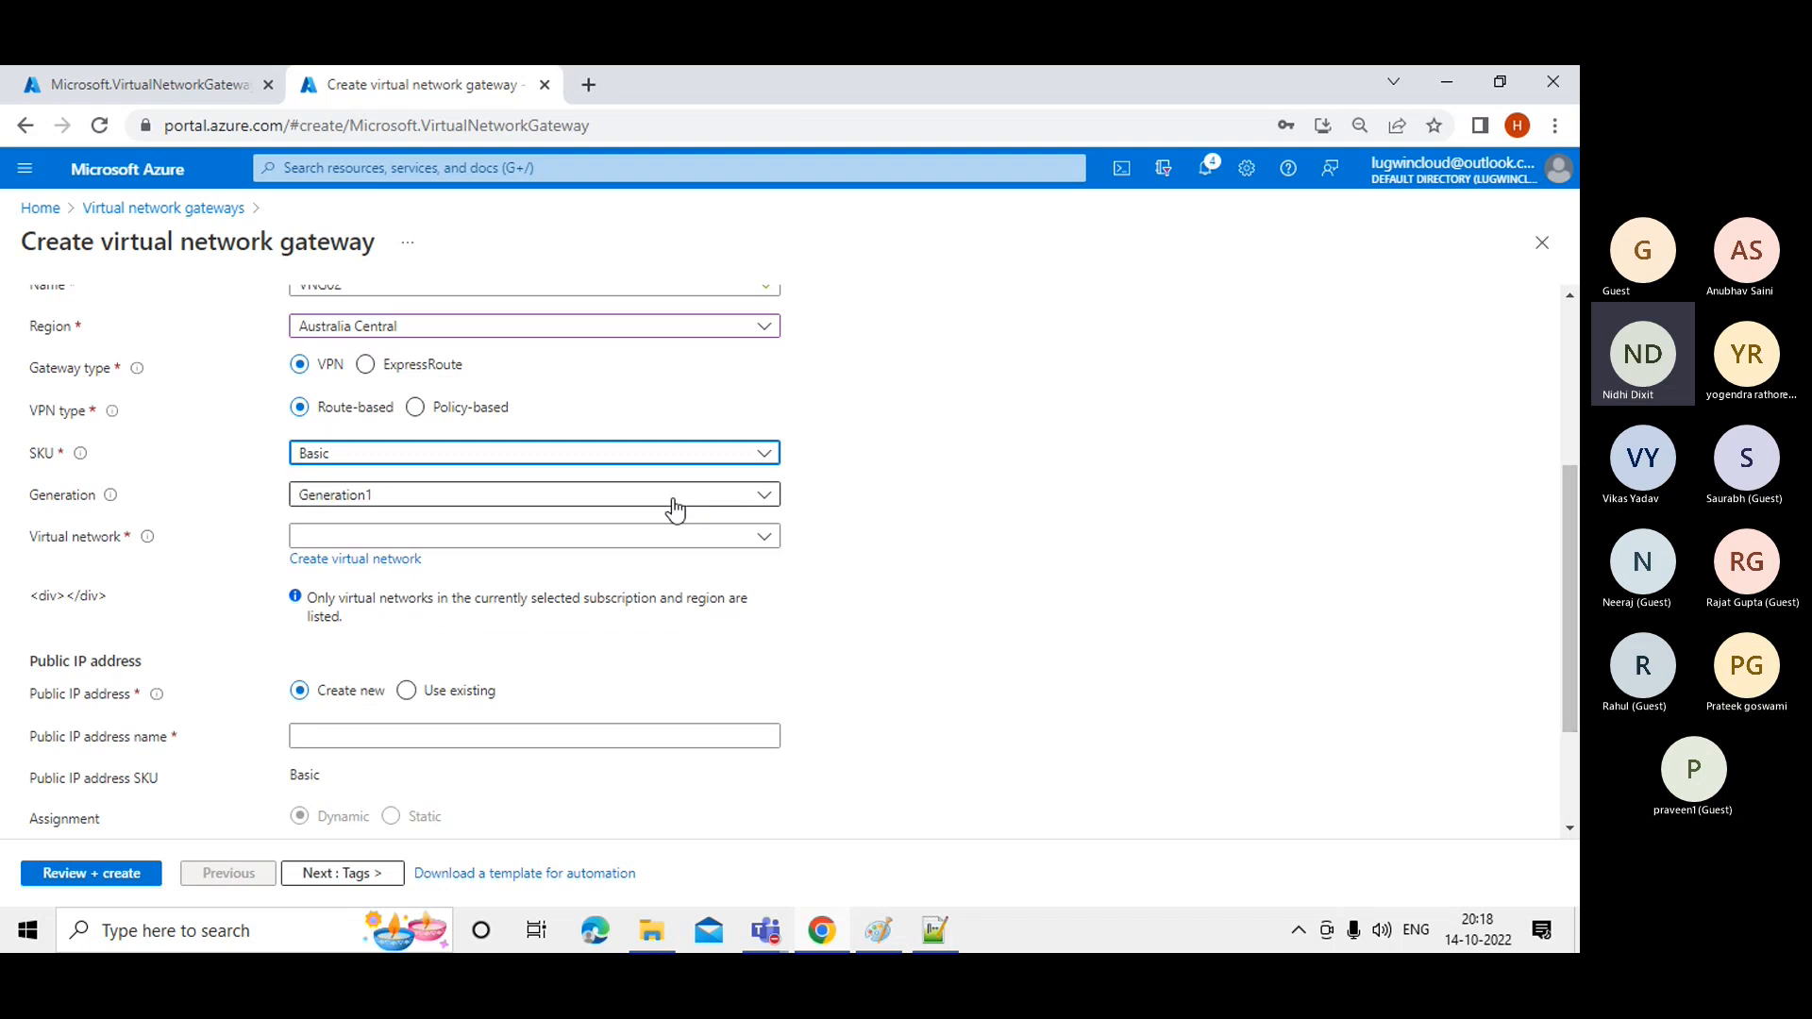
Assign the gateway to virtual network VNET02 and name its new public IP address VNG02-PIP
click(572, 550)
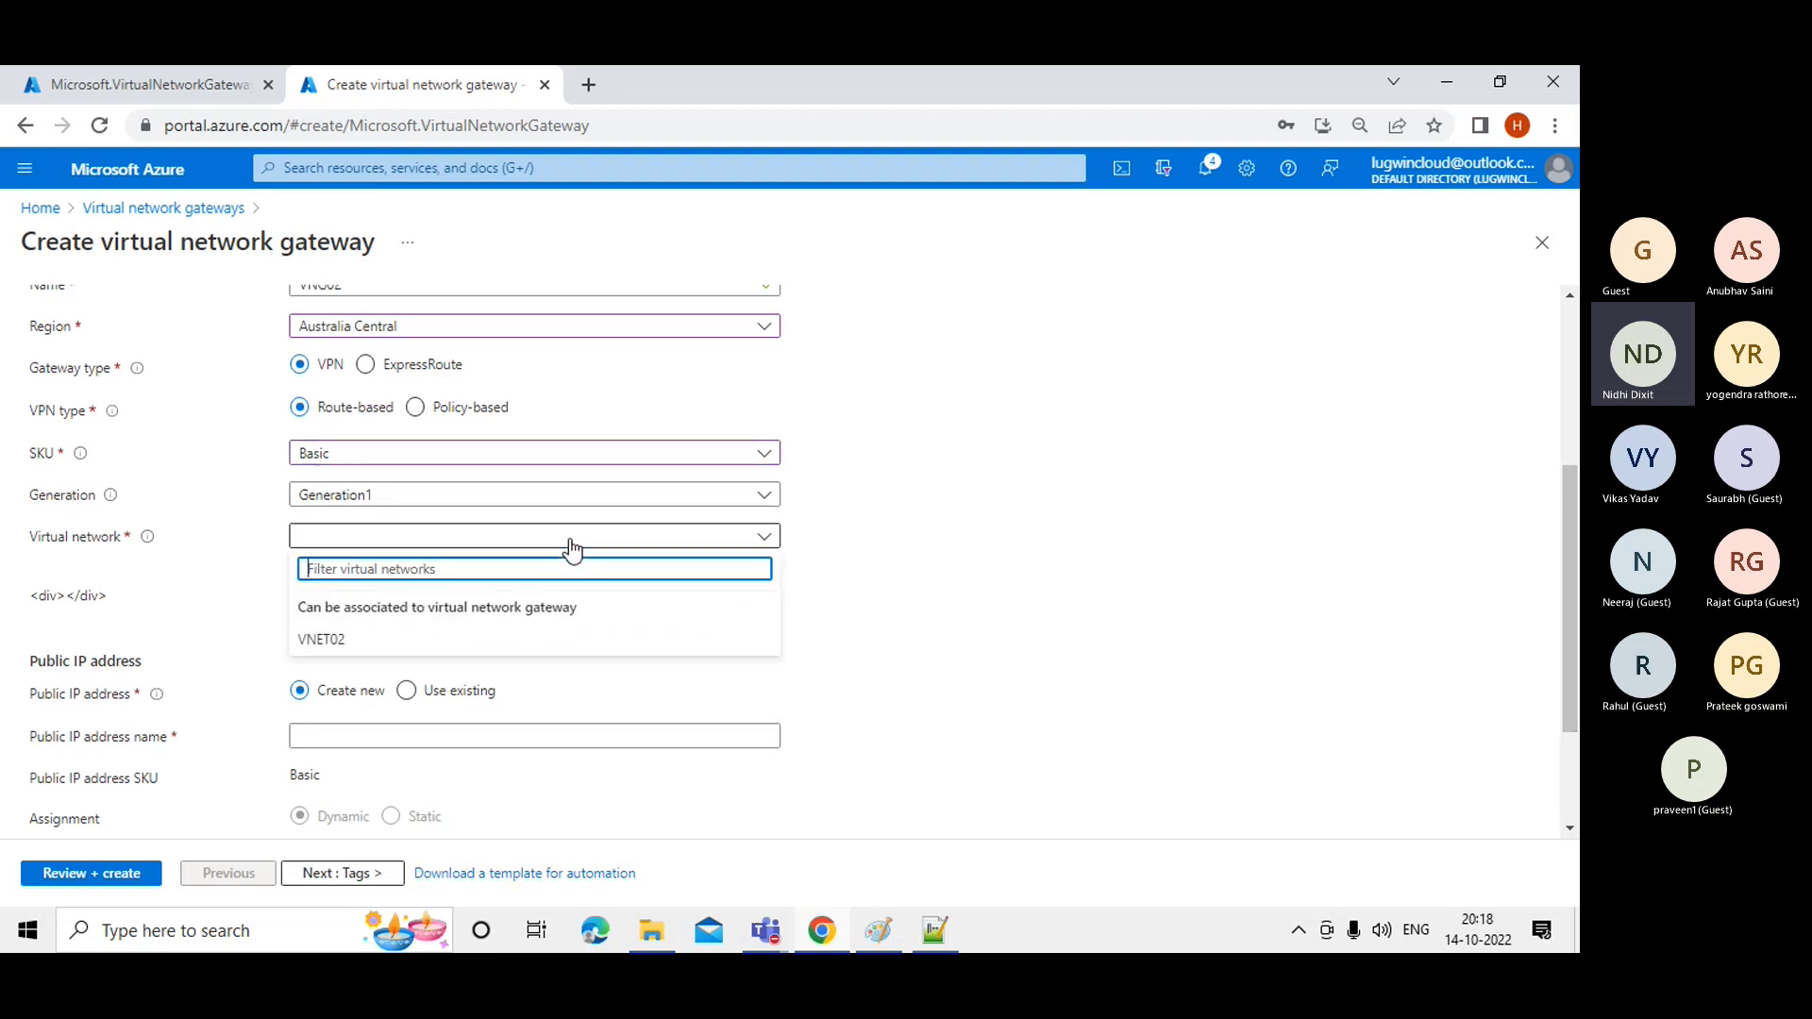
click(337, 638)
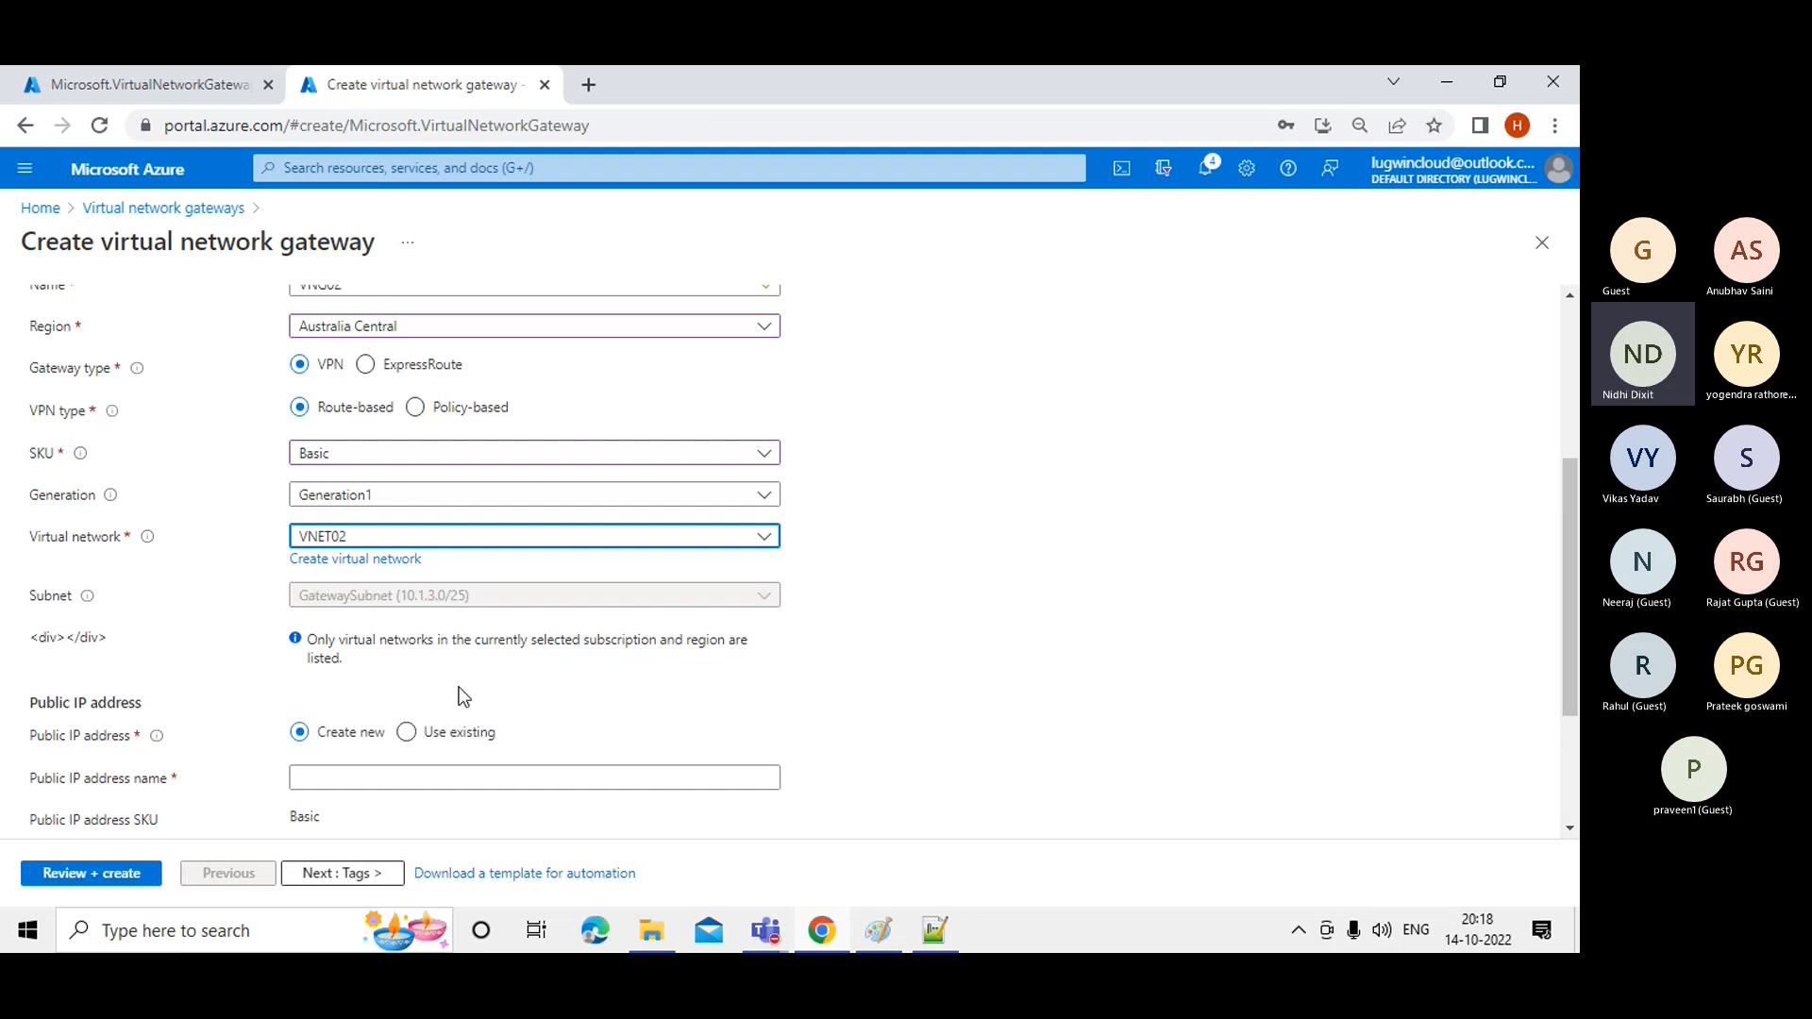
click(355, 772)
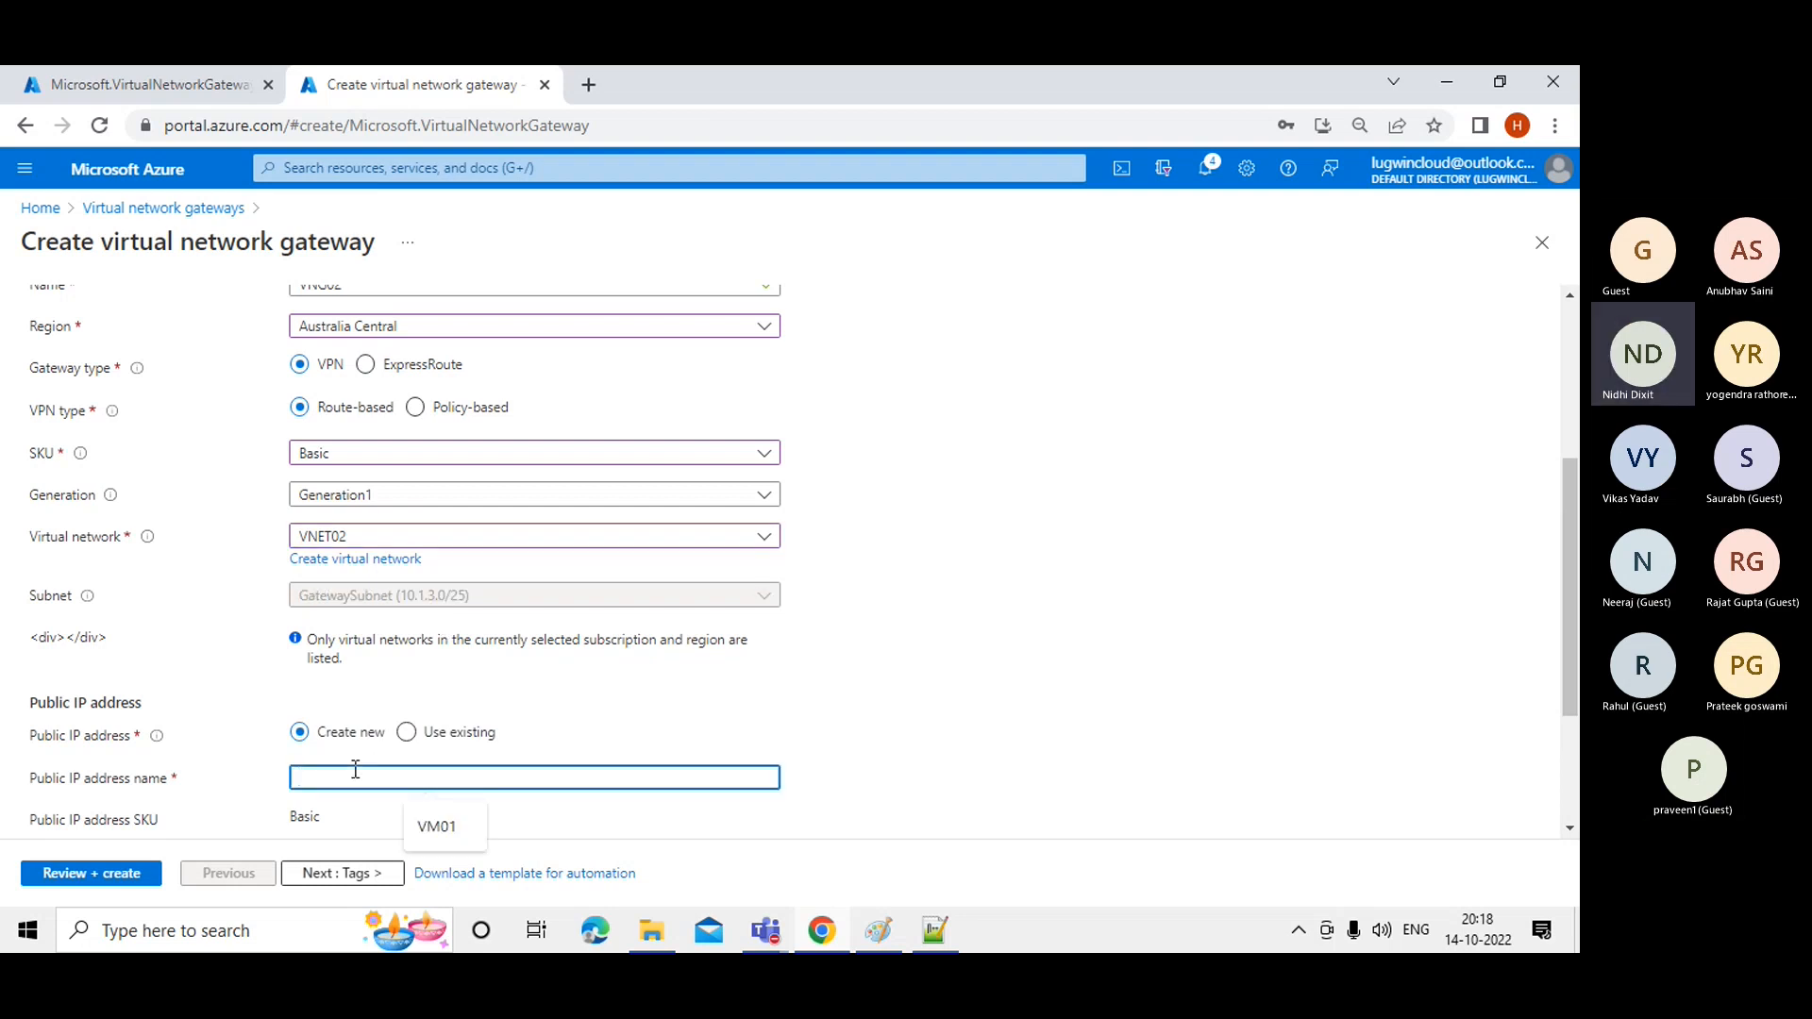
text(VNG02-PIP)
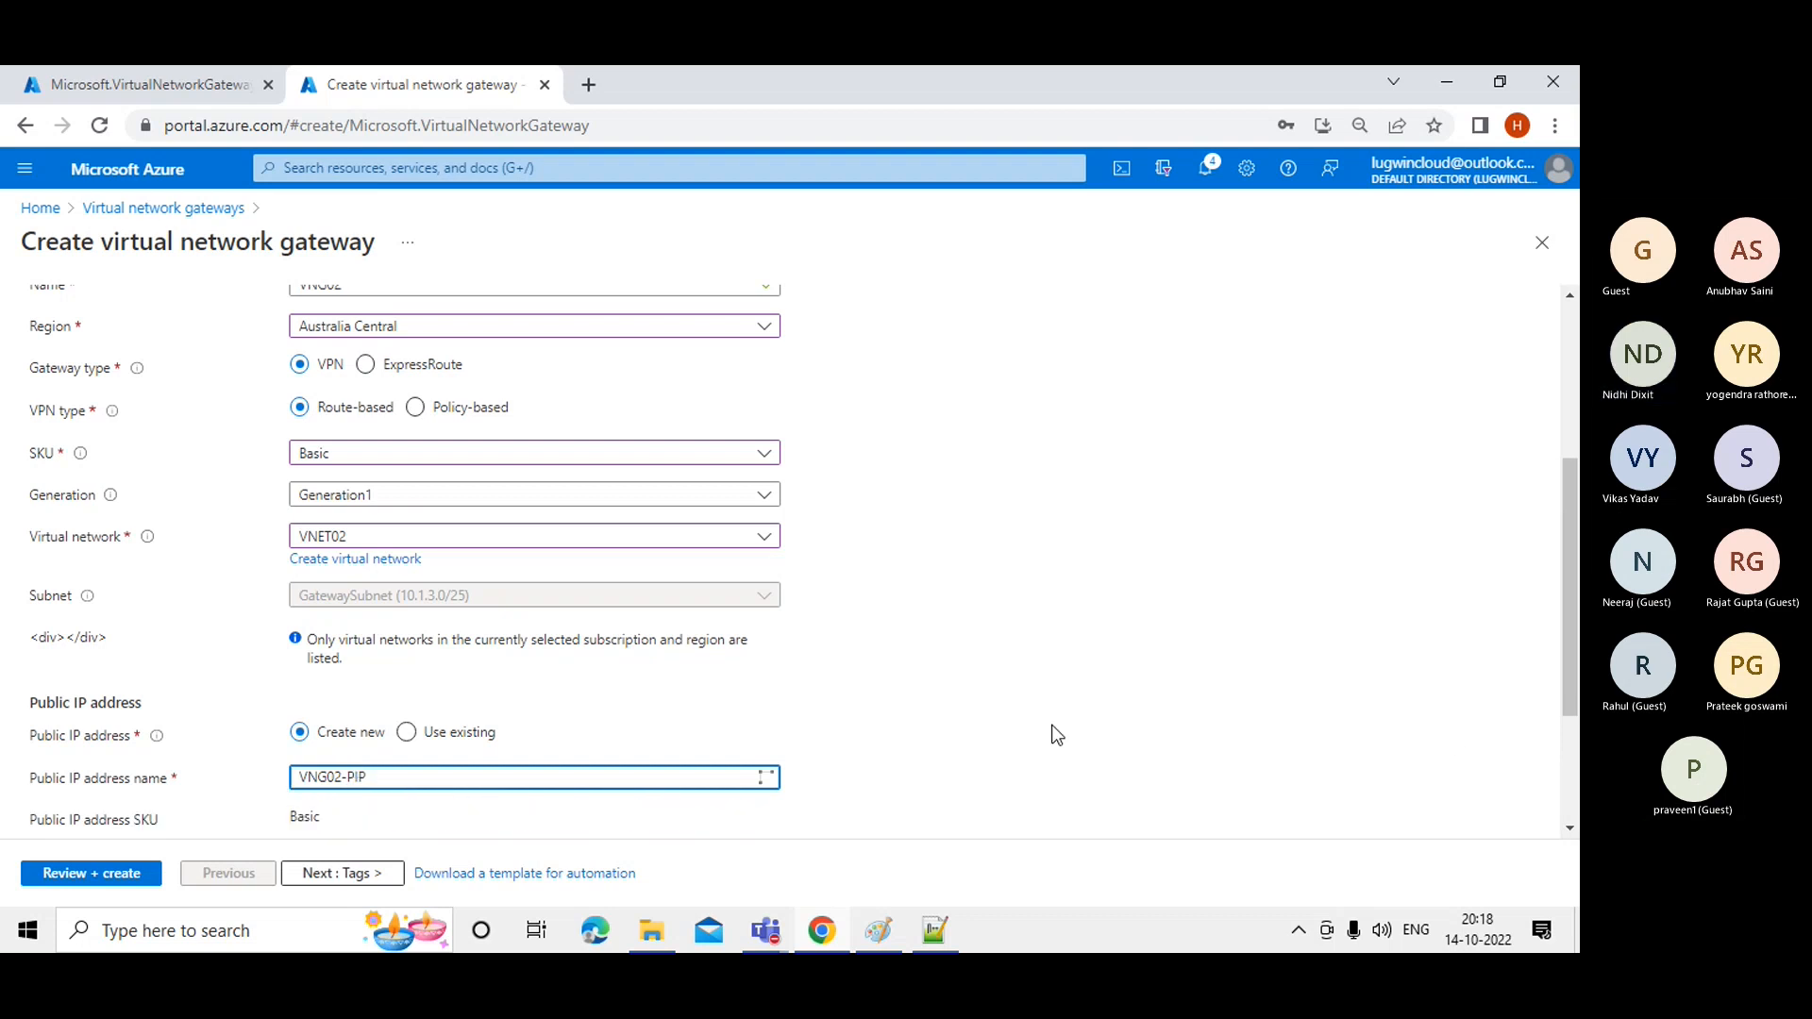
Review the VNG02 gateway configuration and submit it for creation
drag(1570, 680, 1572, 783)
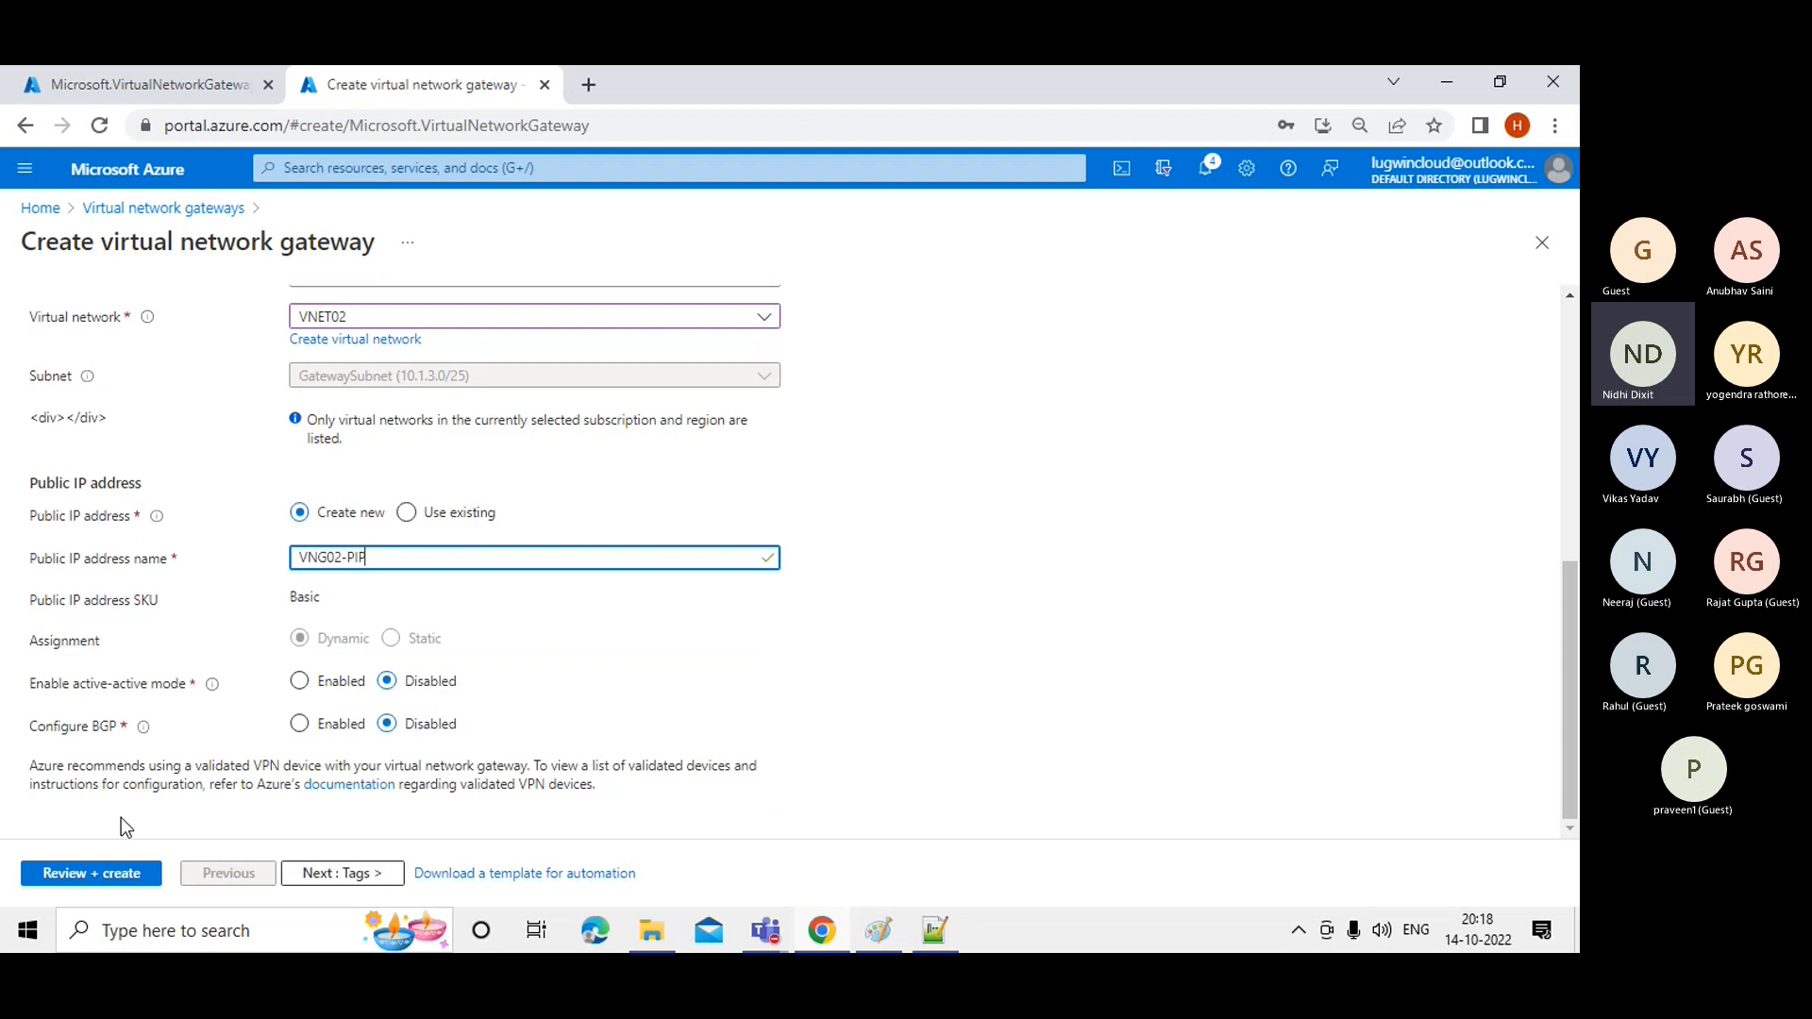
click(91, 873)
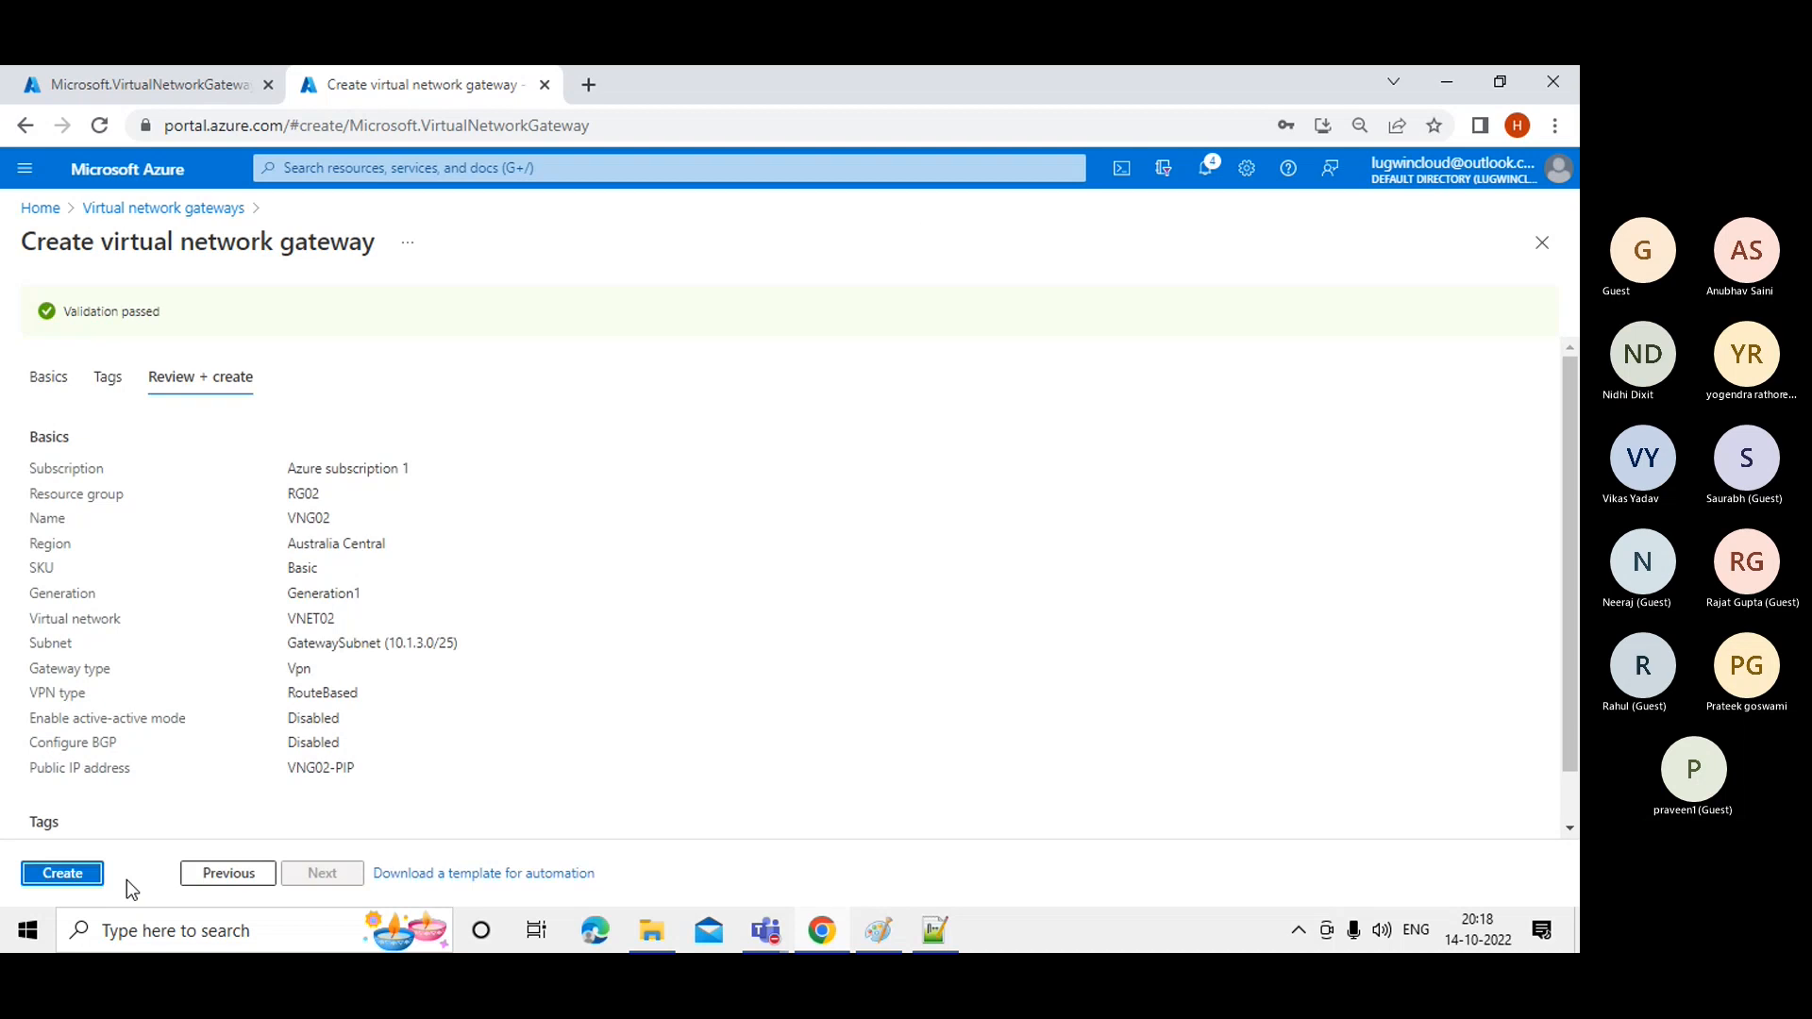
click(86, 878)
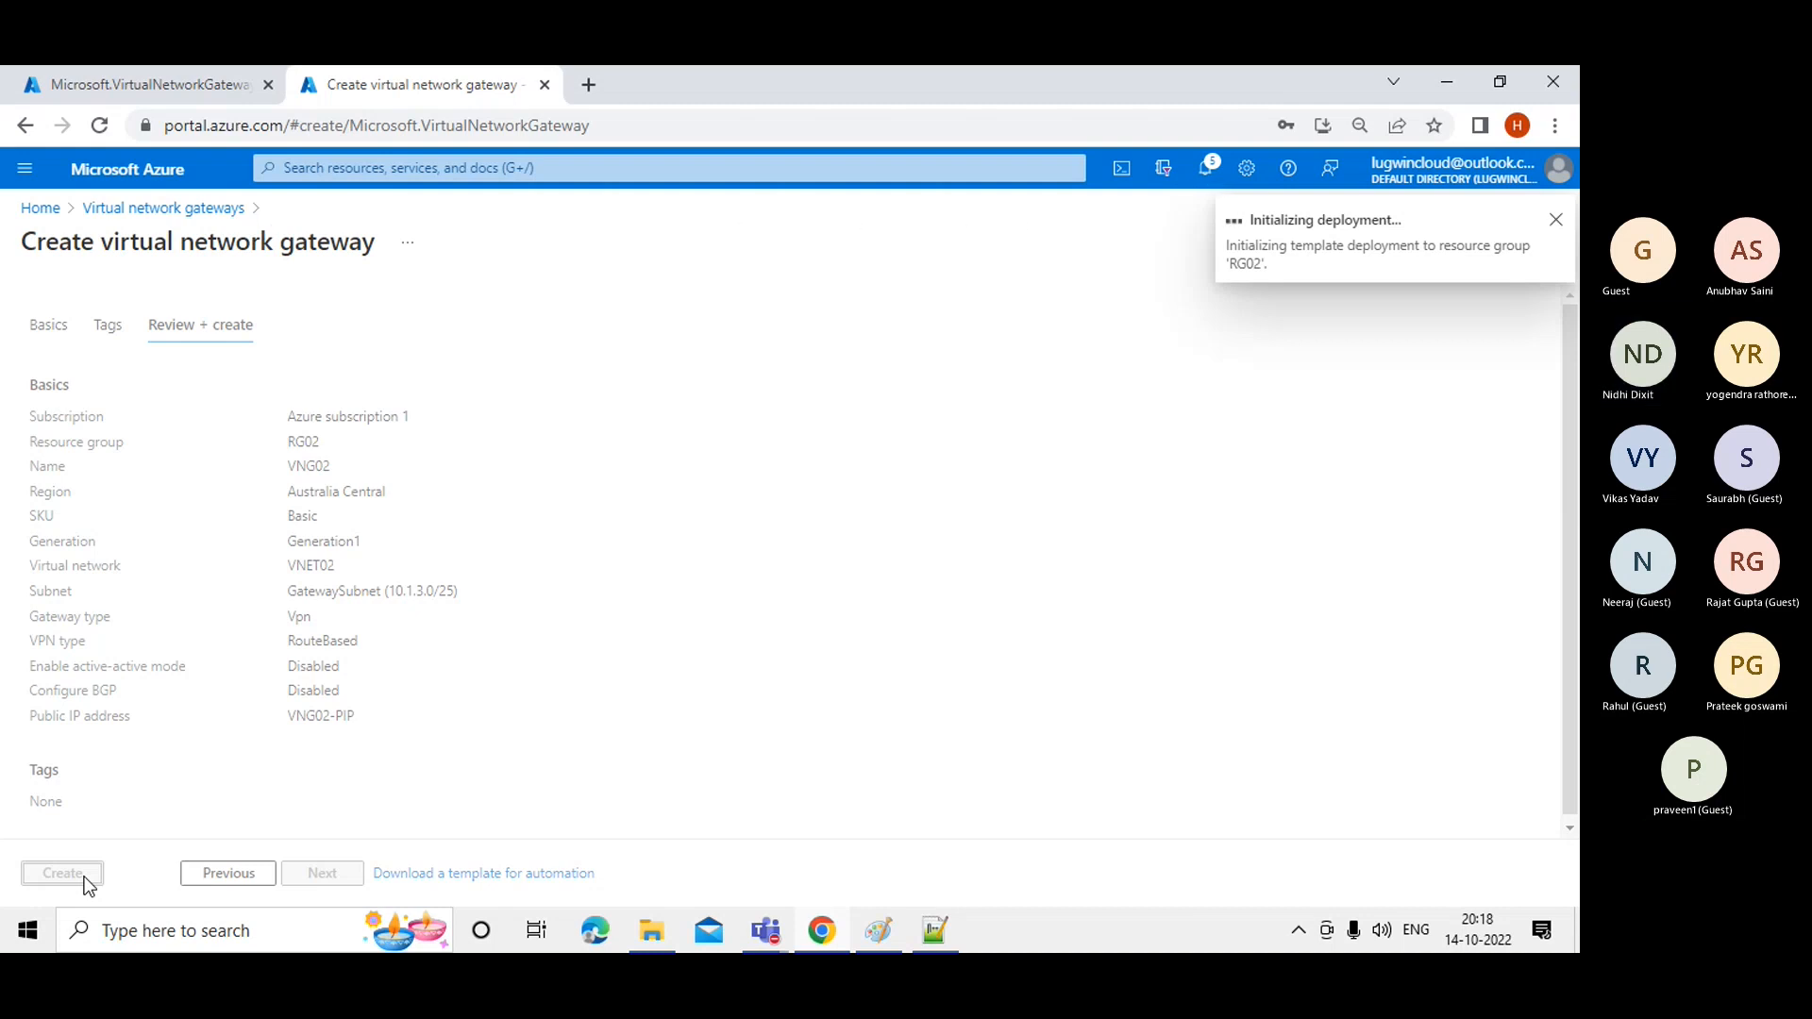
Consult the VPN diagram in Paint and admit the guest waiting in the Teams meeting lobby
click(877, 934)
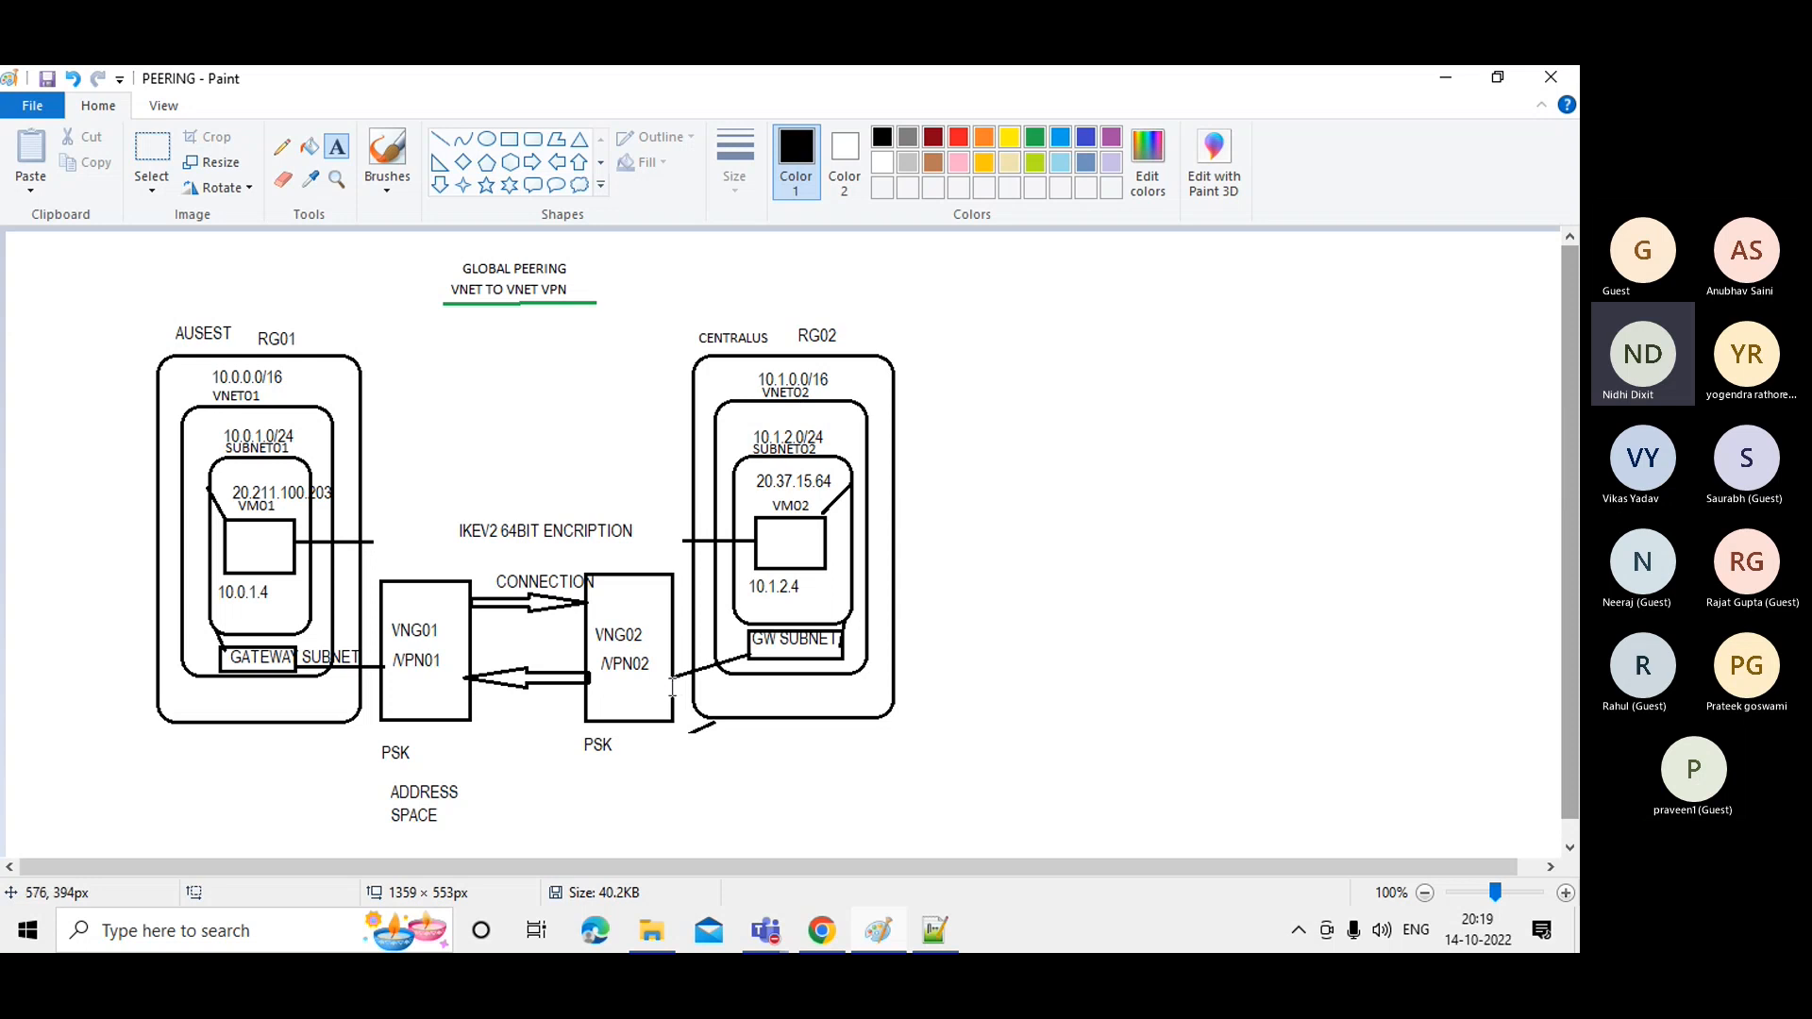
mouse_move(765, 935)
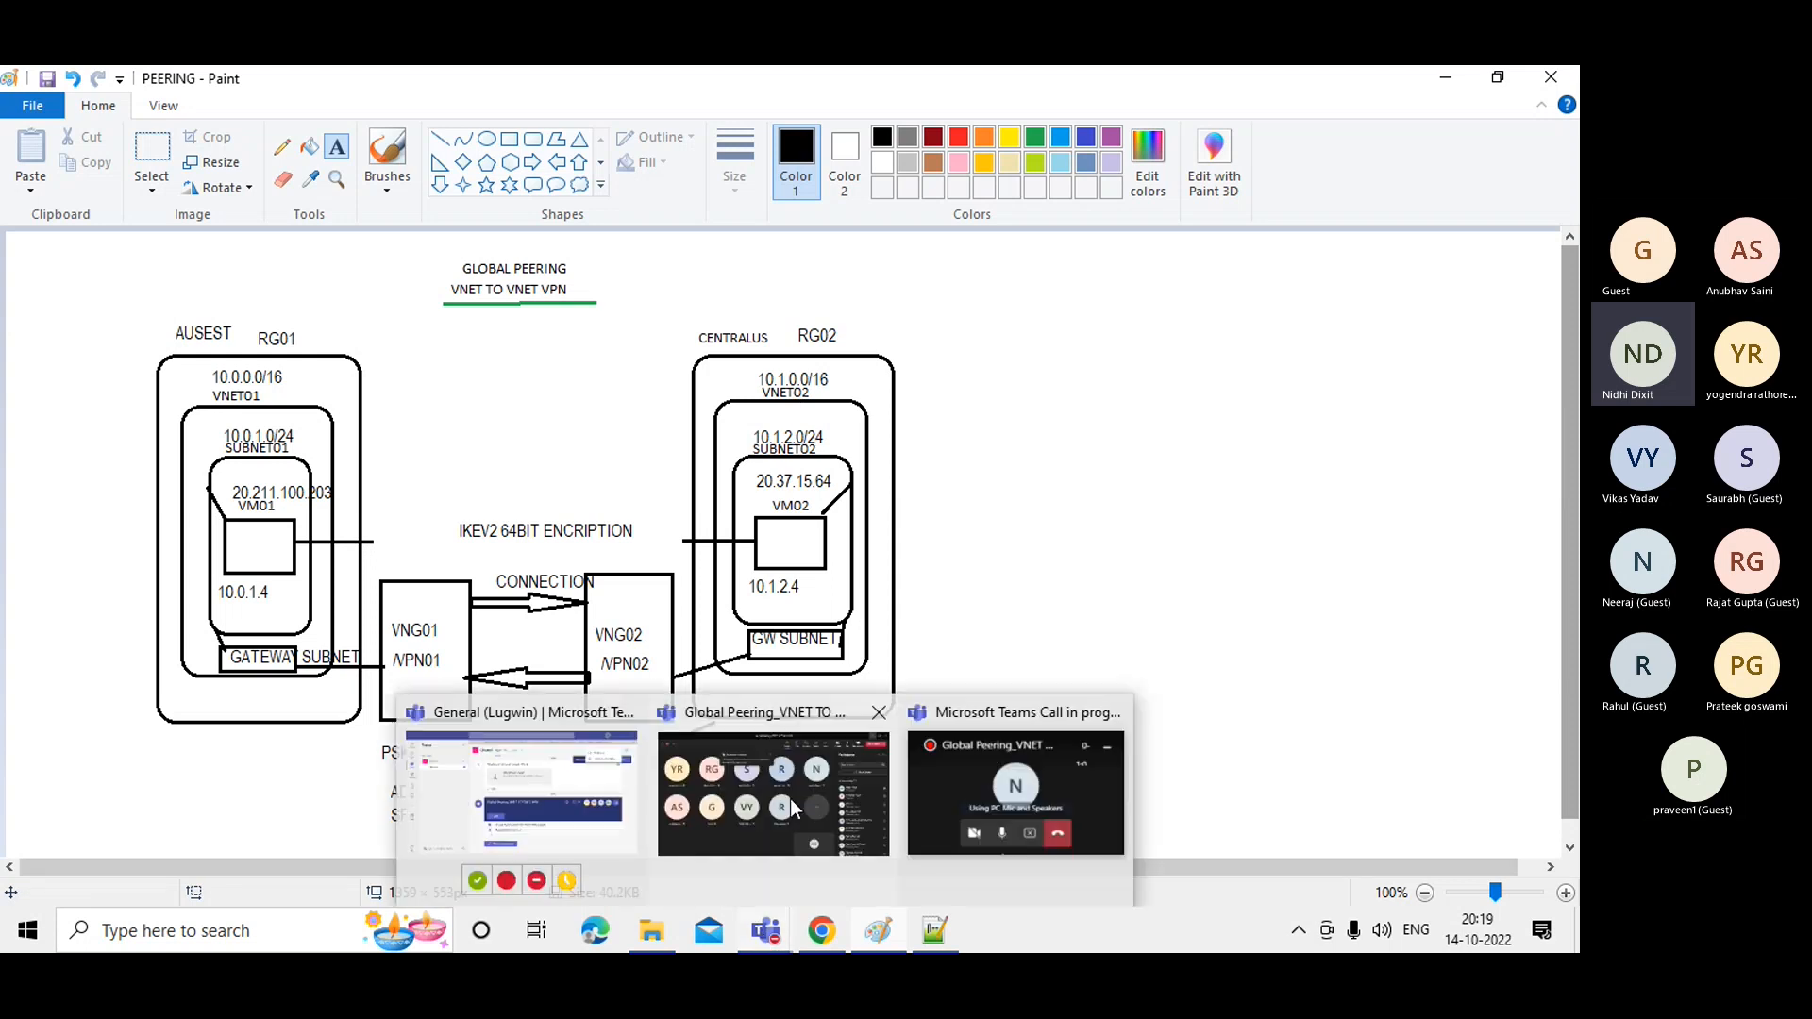
click(791, 807)
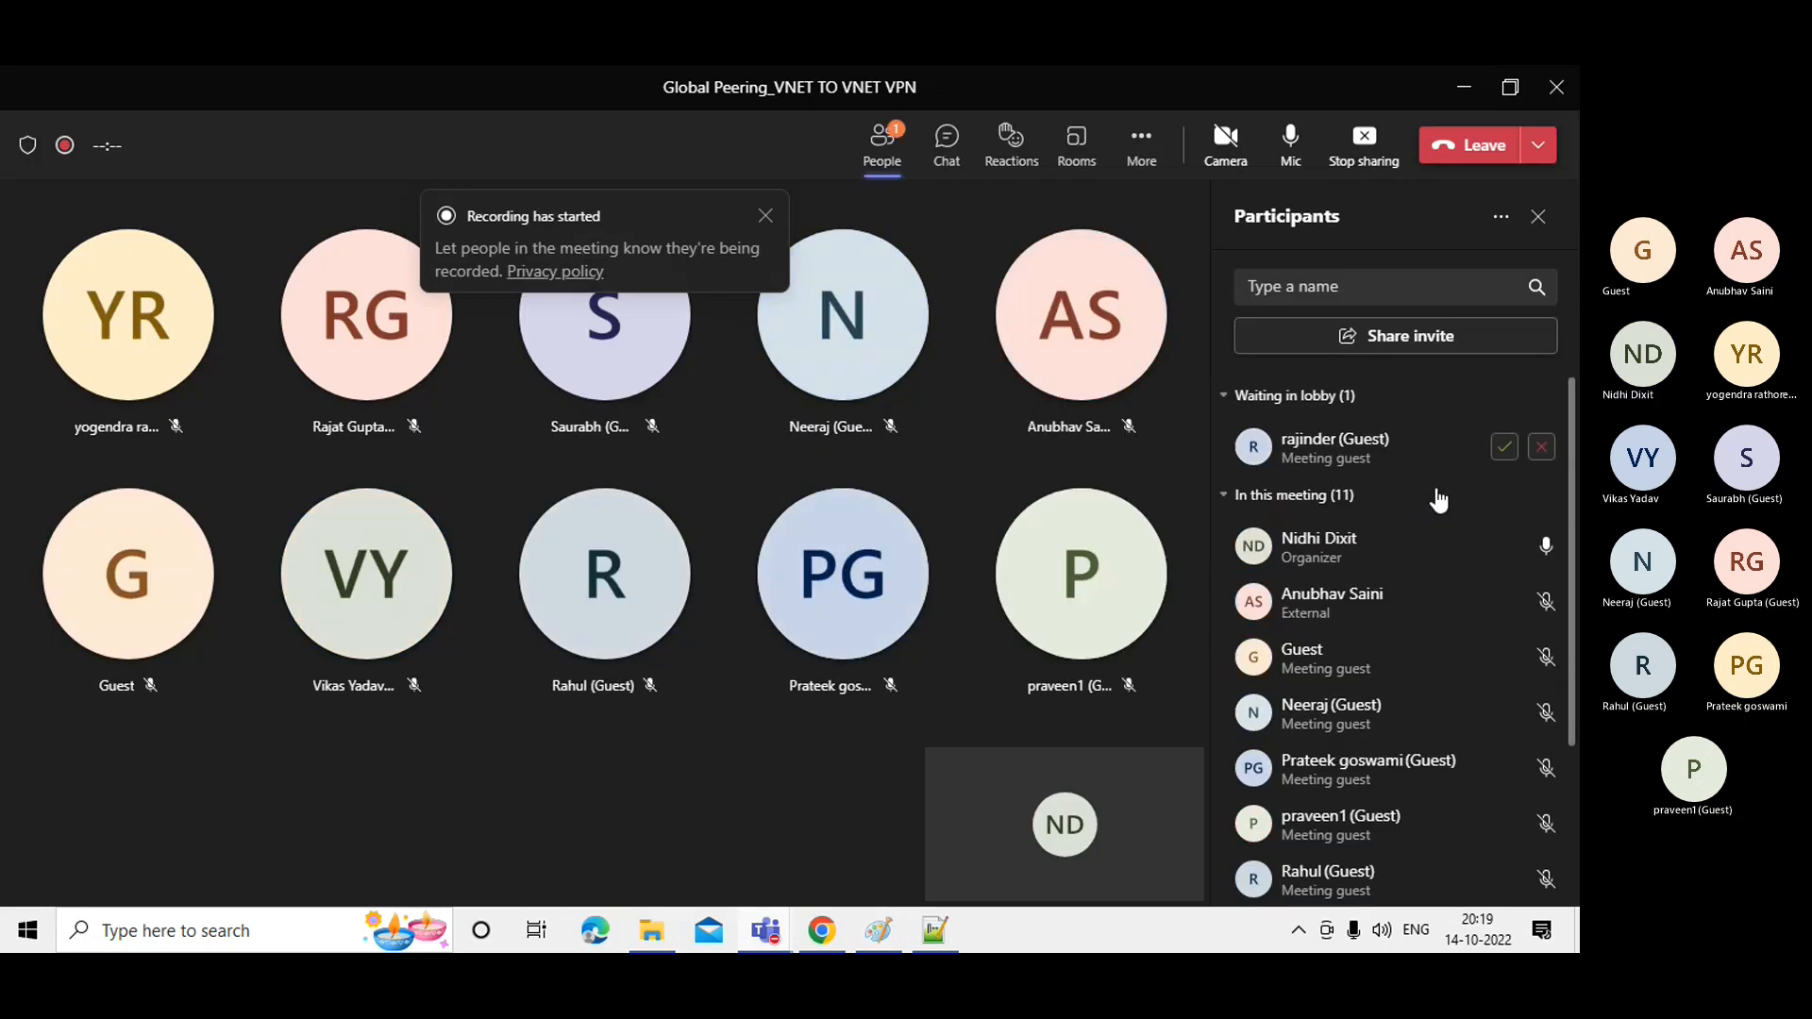
click(1501, 453)
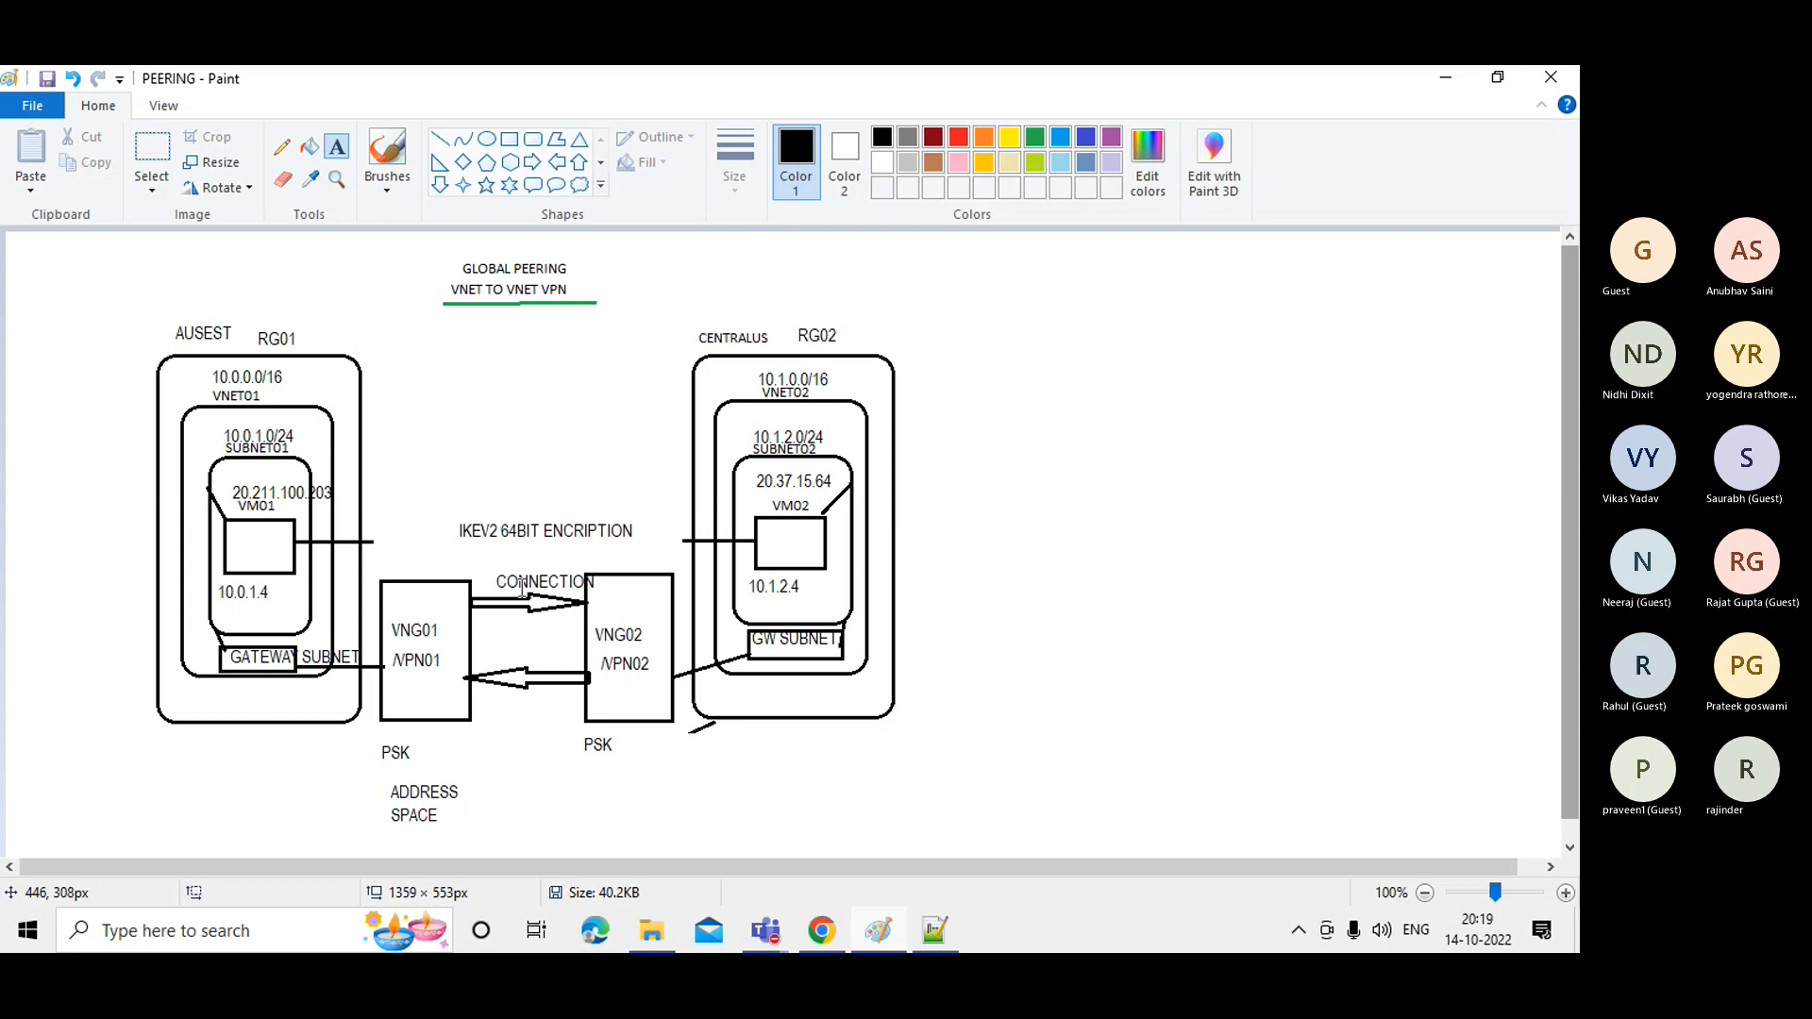
Return to the Azure portal and check the VNG01 deployment page and its notifications for progress
click(1439, 78)
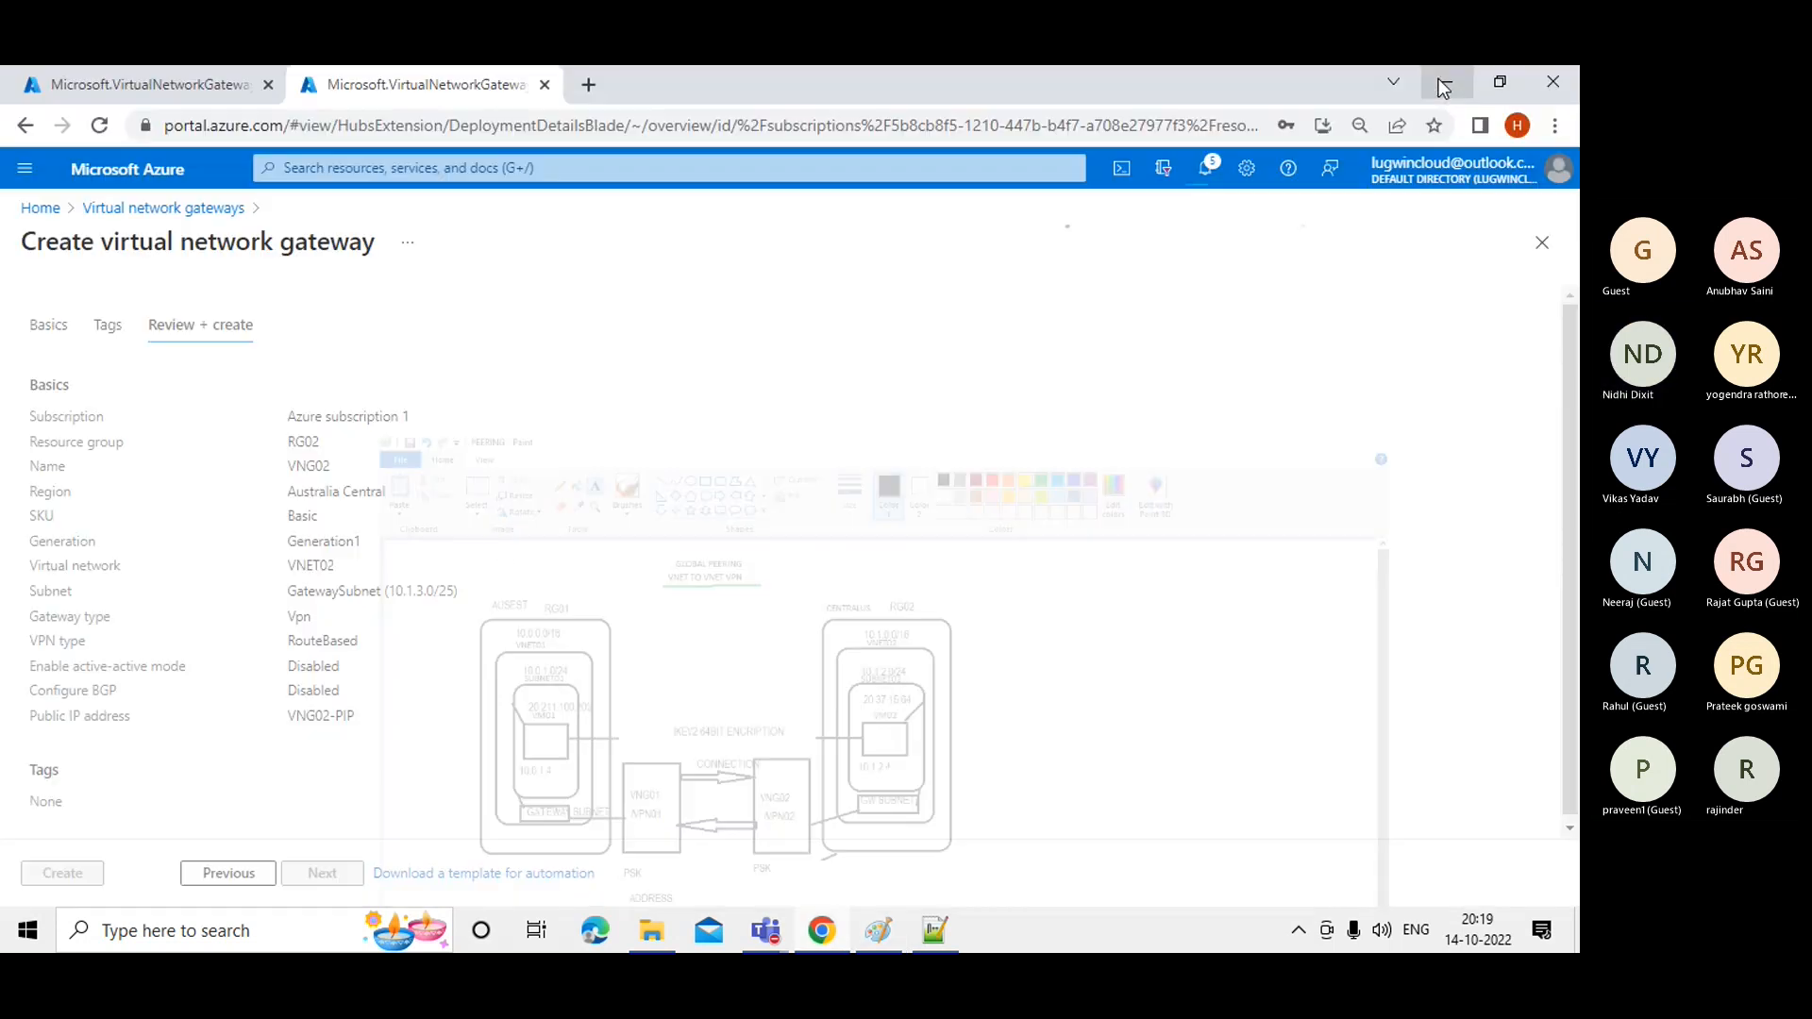
click(189, 85)
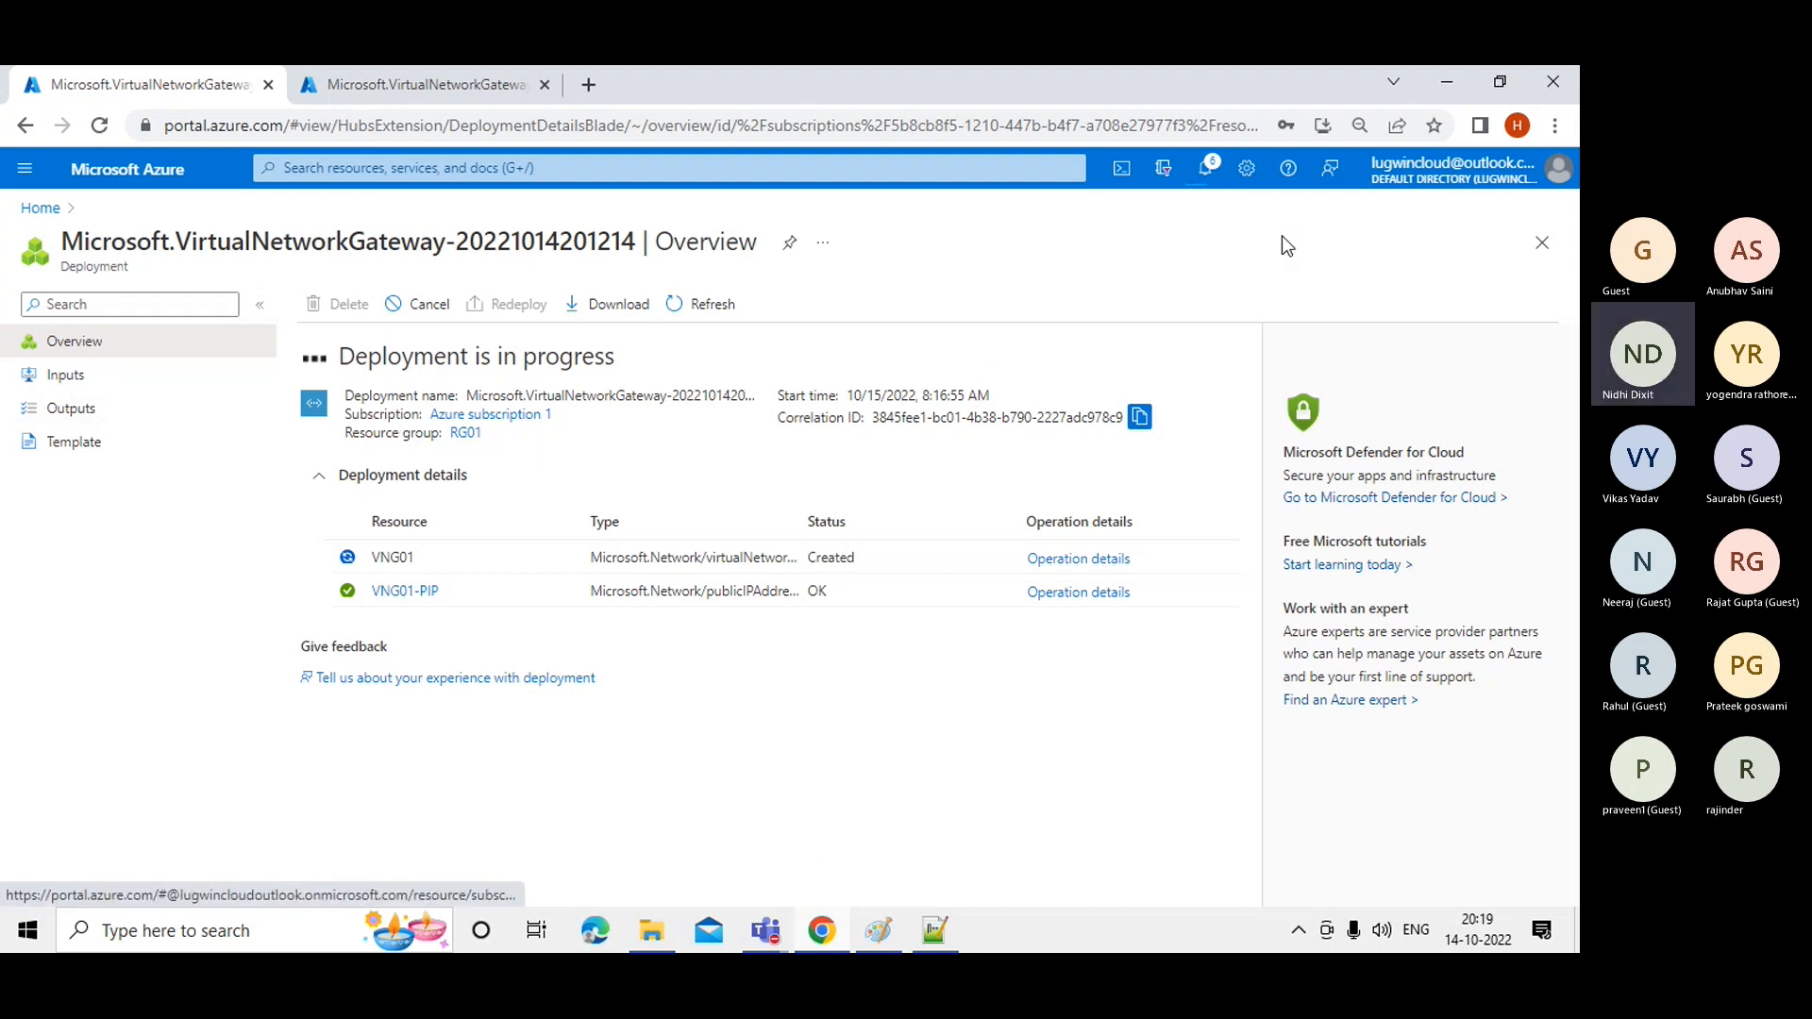
click(1208, 170)
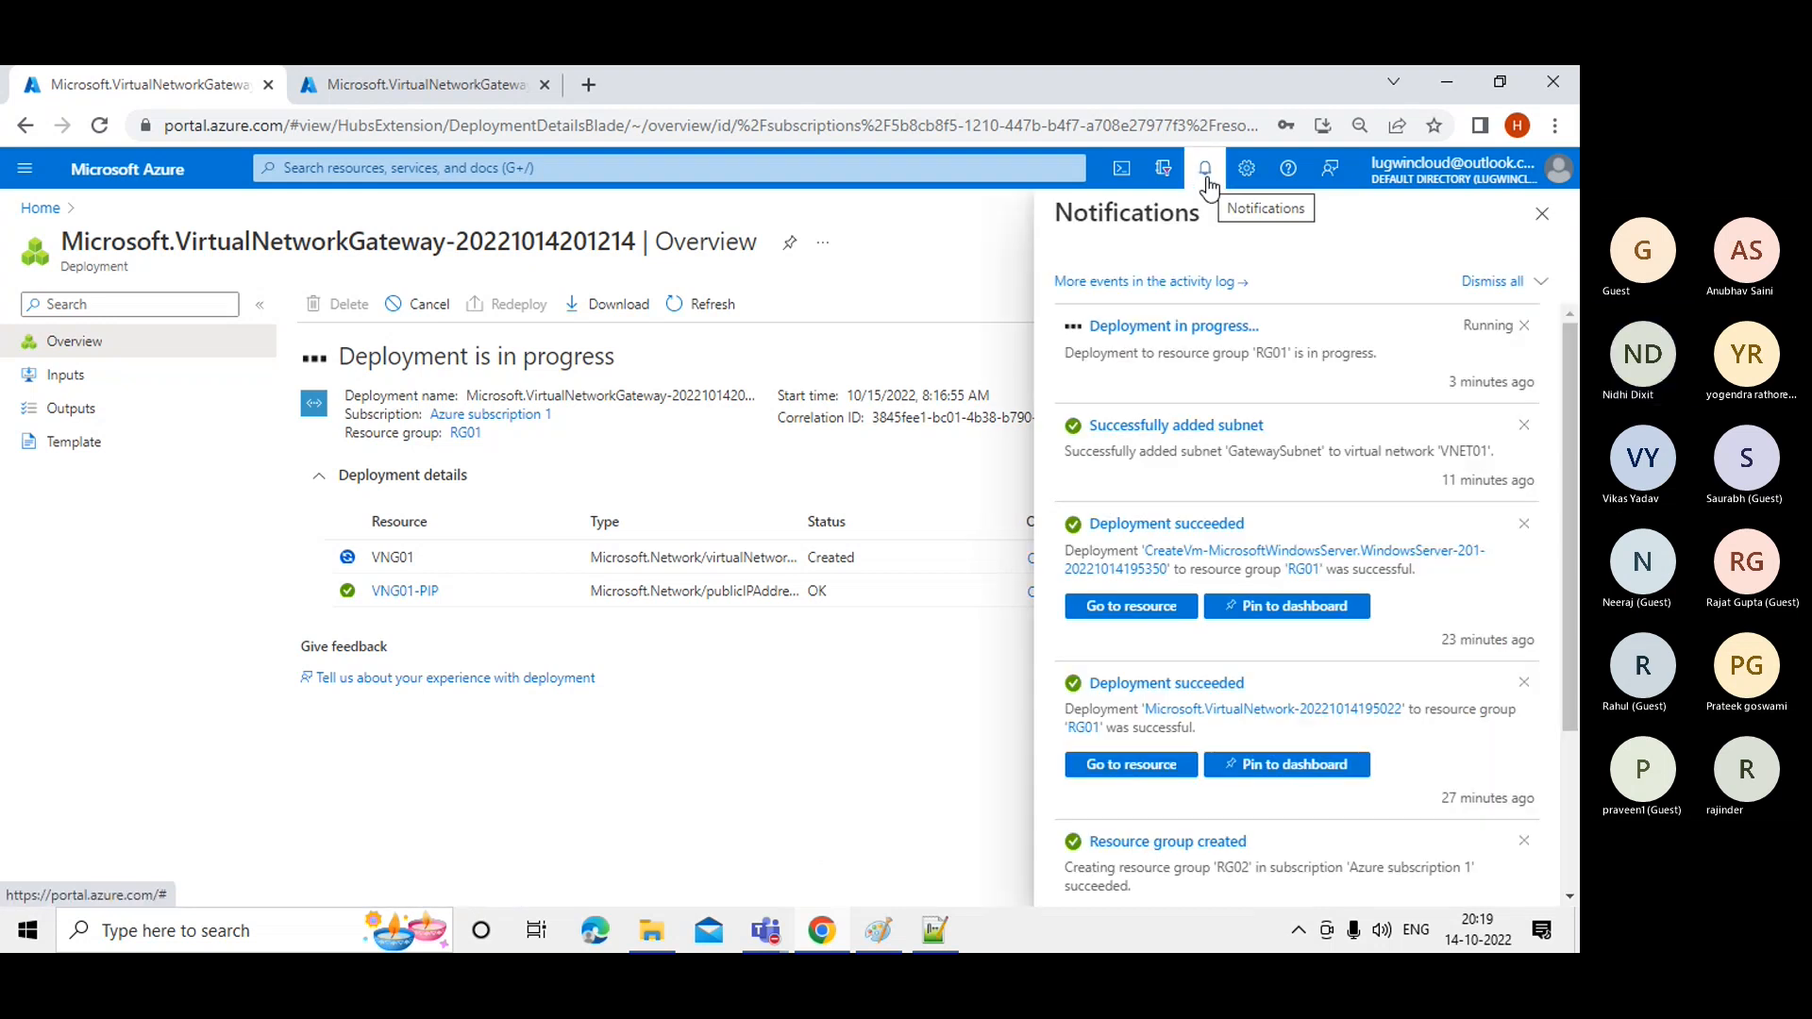
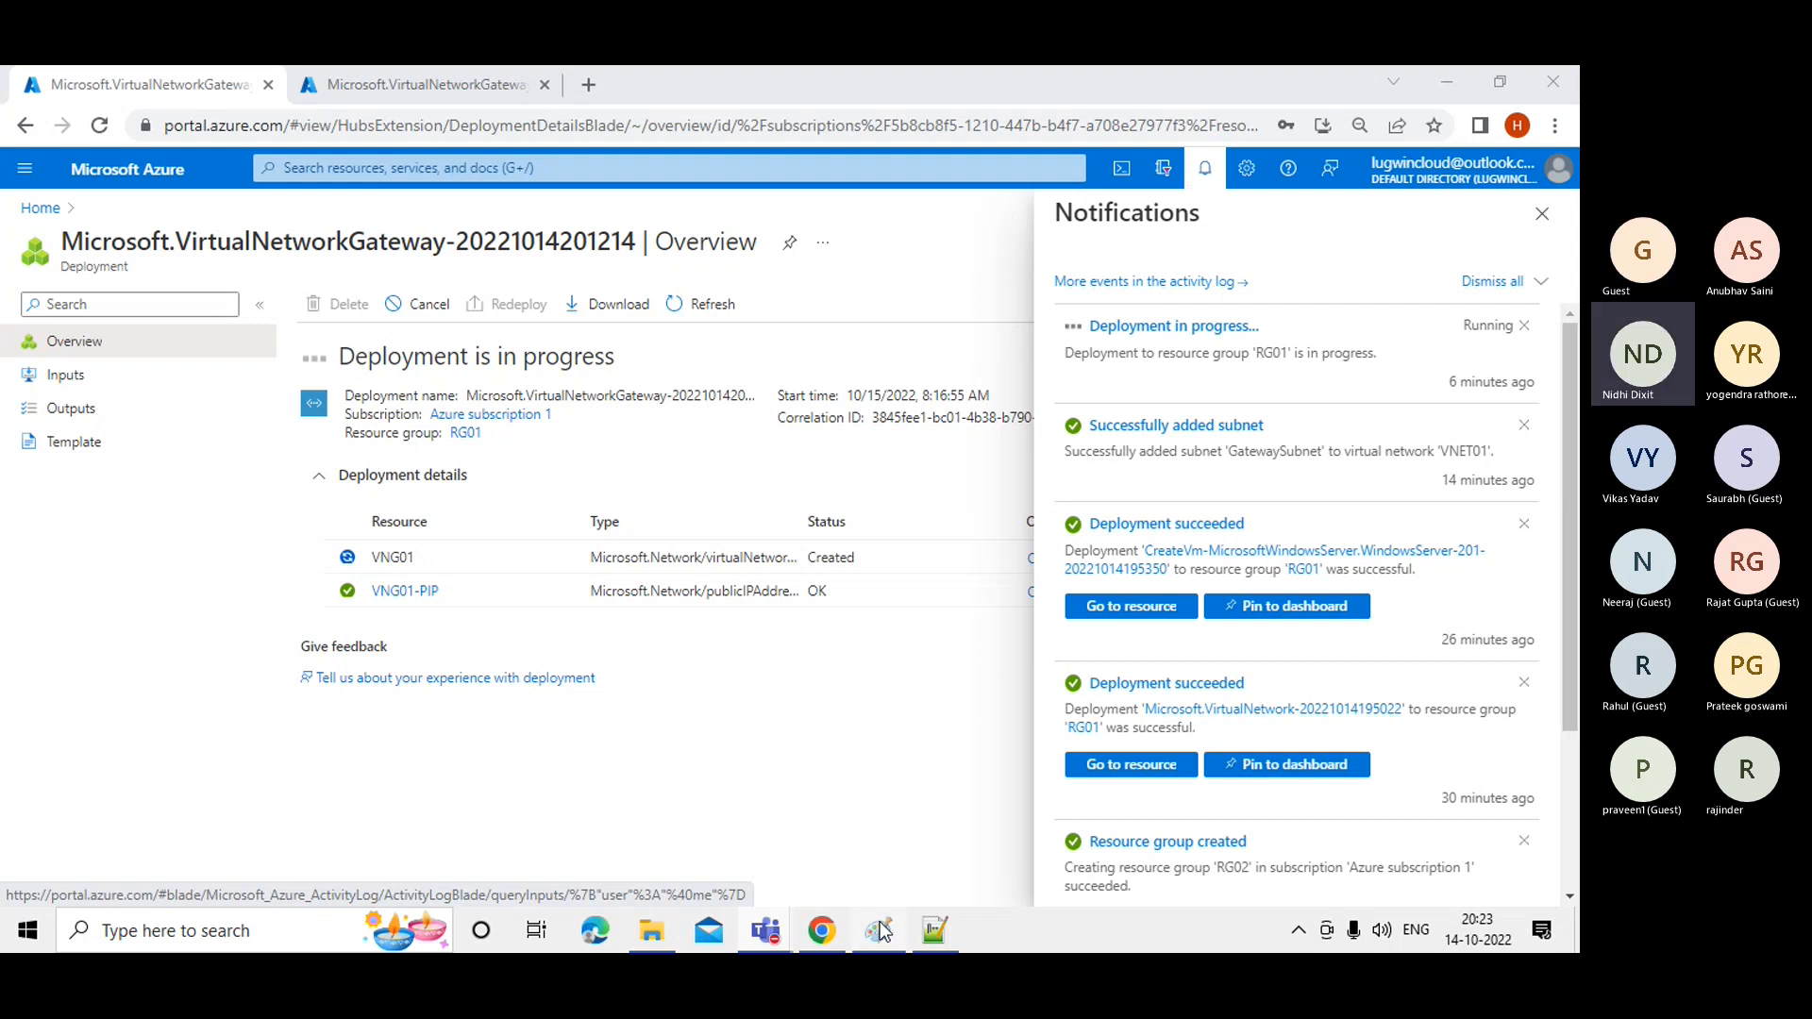
Check the deployment status of gateways VNG01 and VNG02 in the Azure portal and consult the VPN diagram in Paint
mouse_move(877, 935)
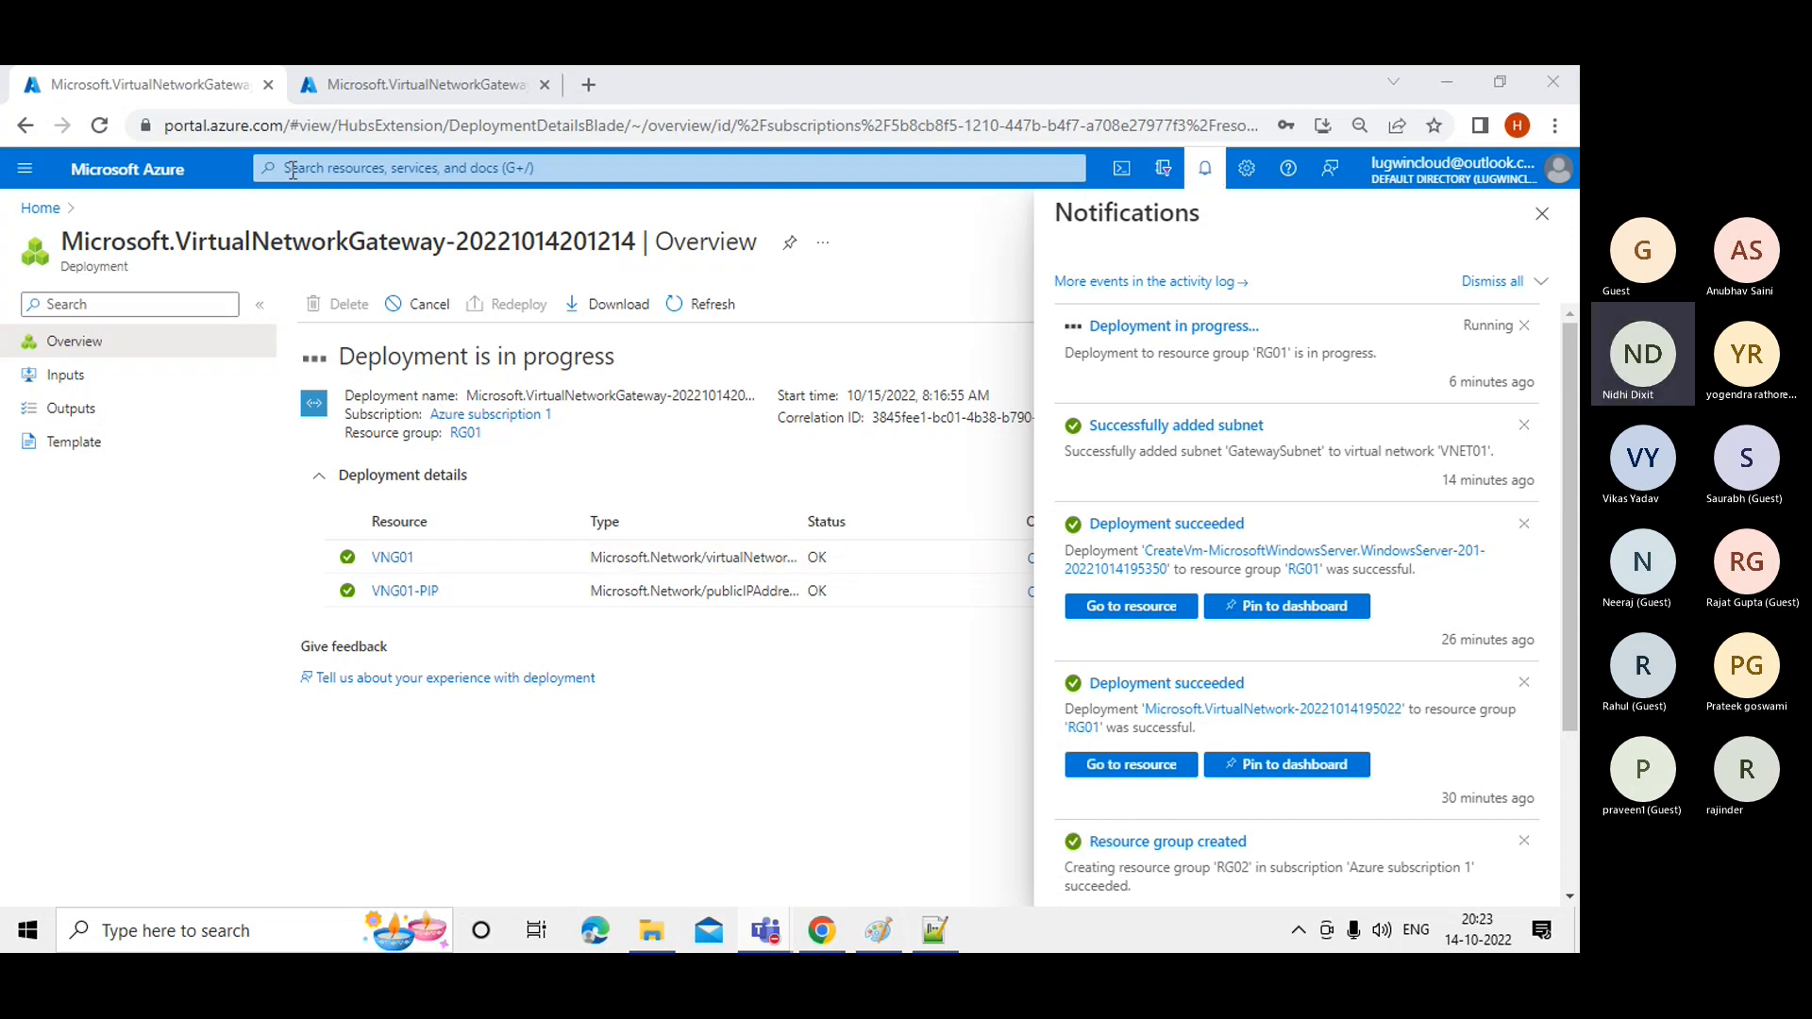
click(373, 87)
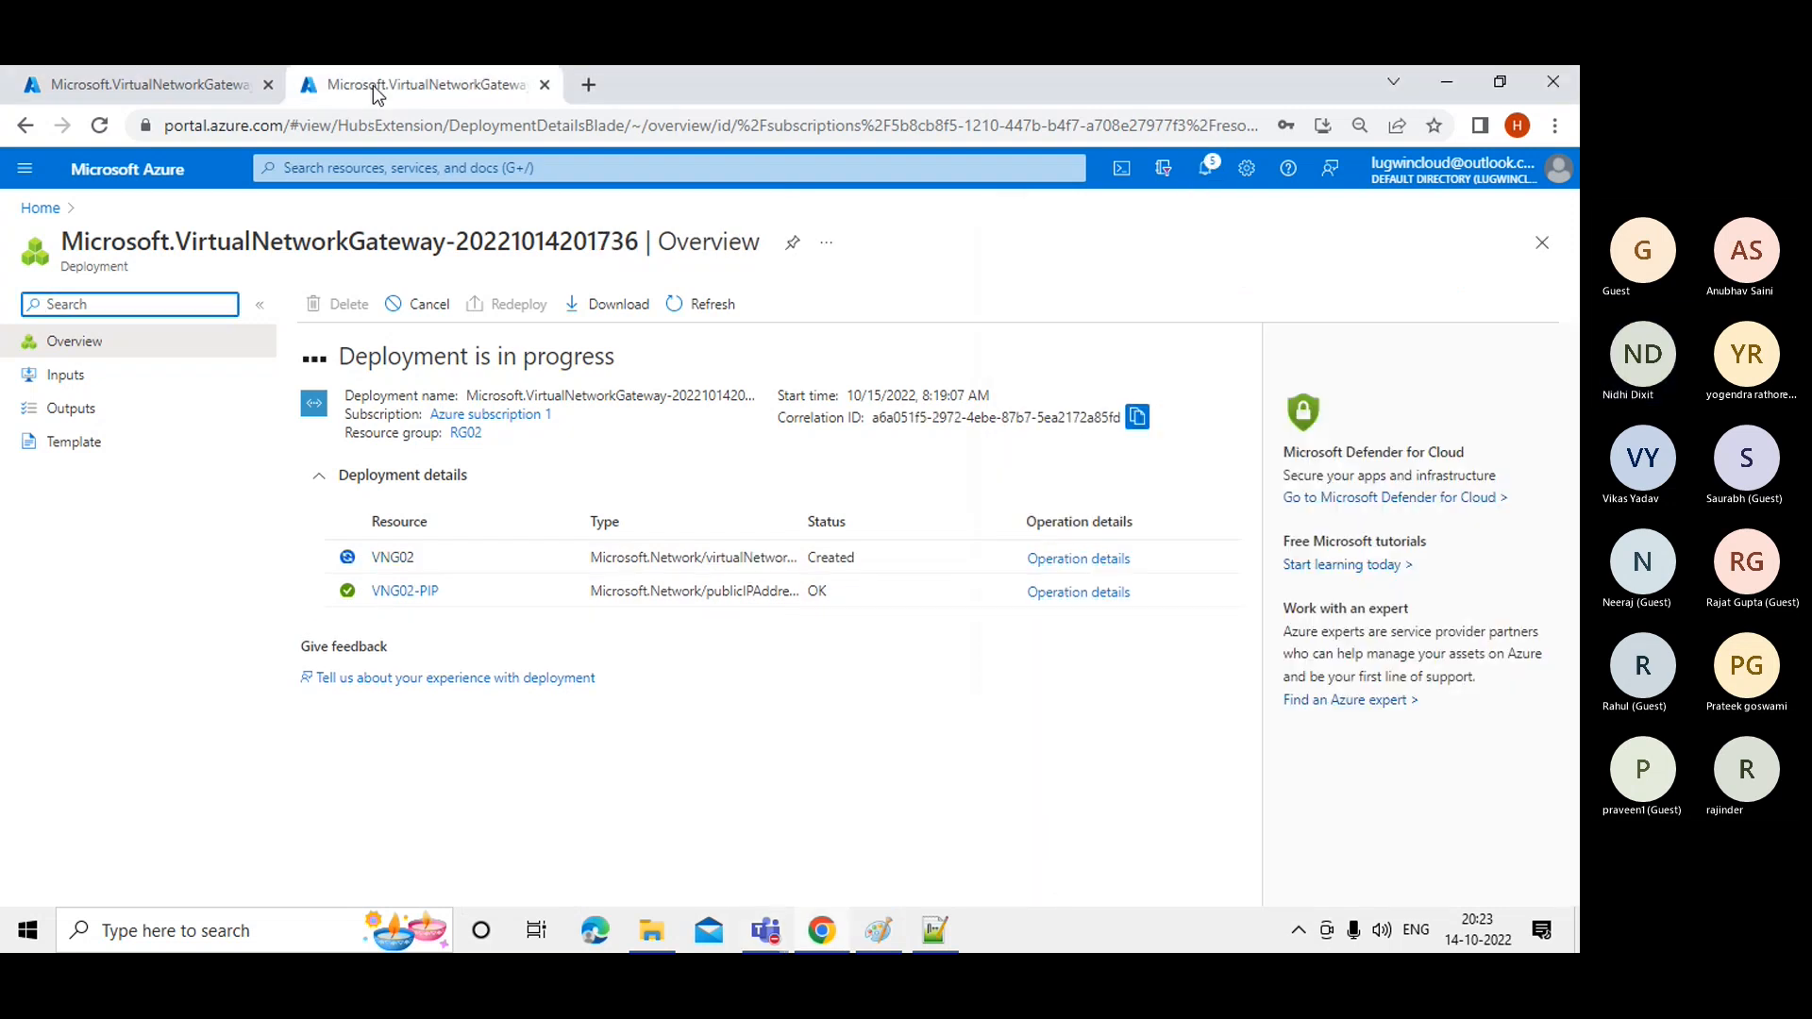
click(191, 87)
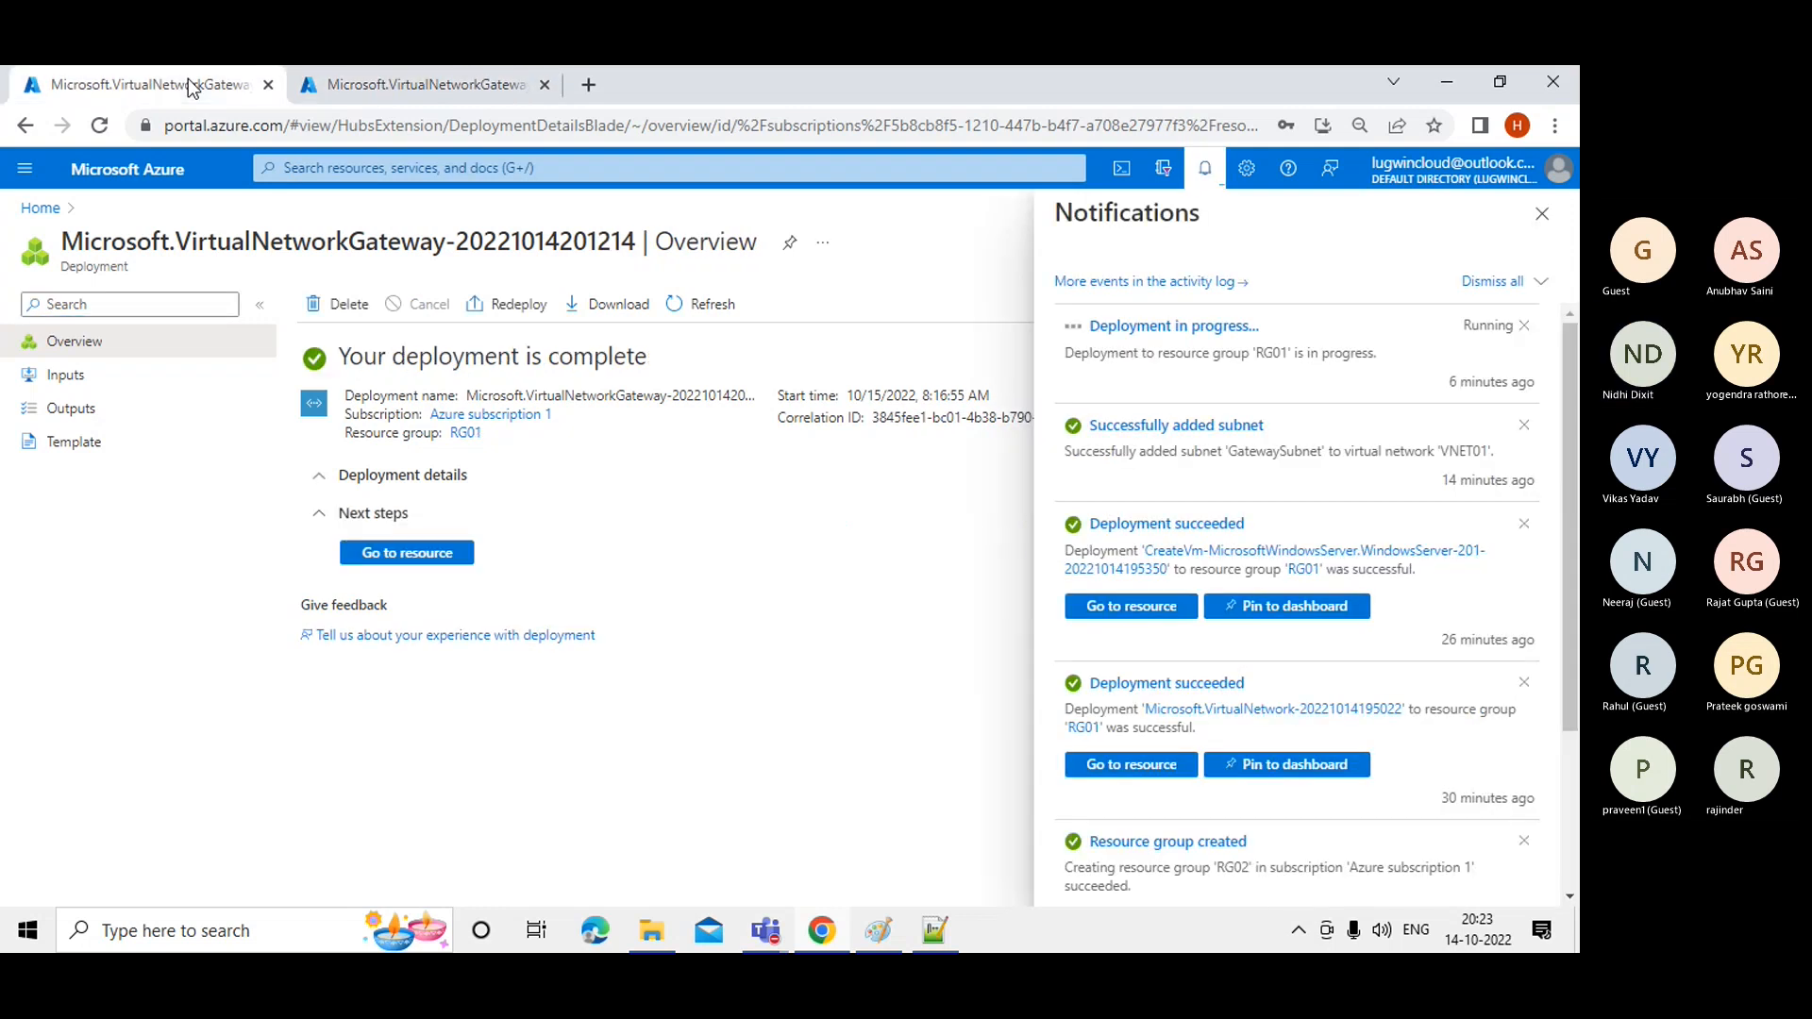
click(341, 168)
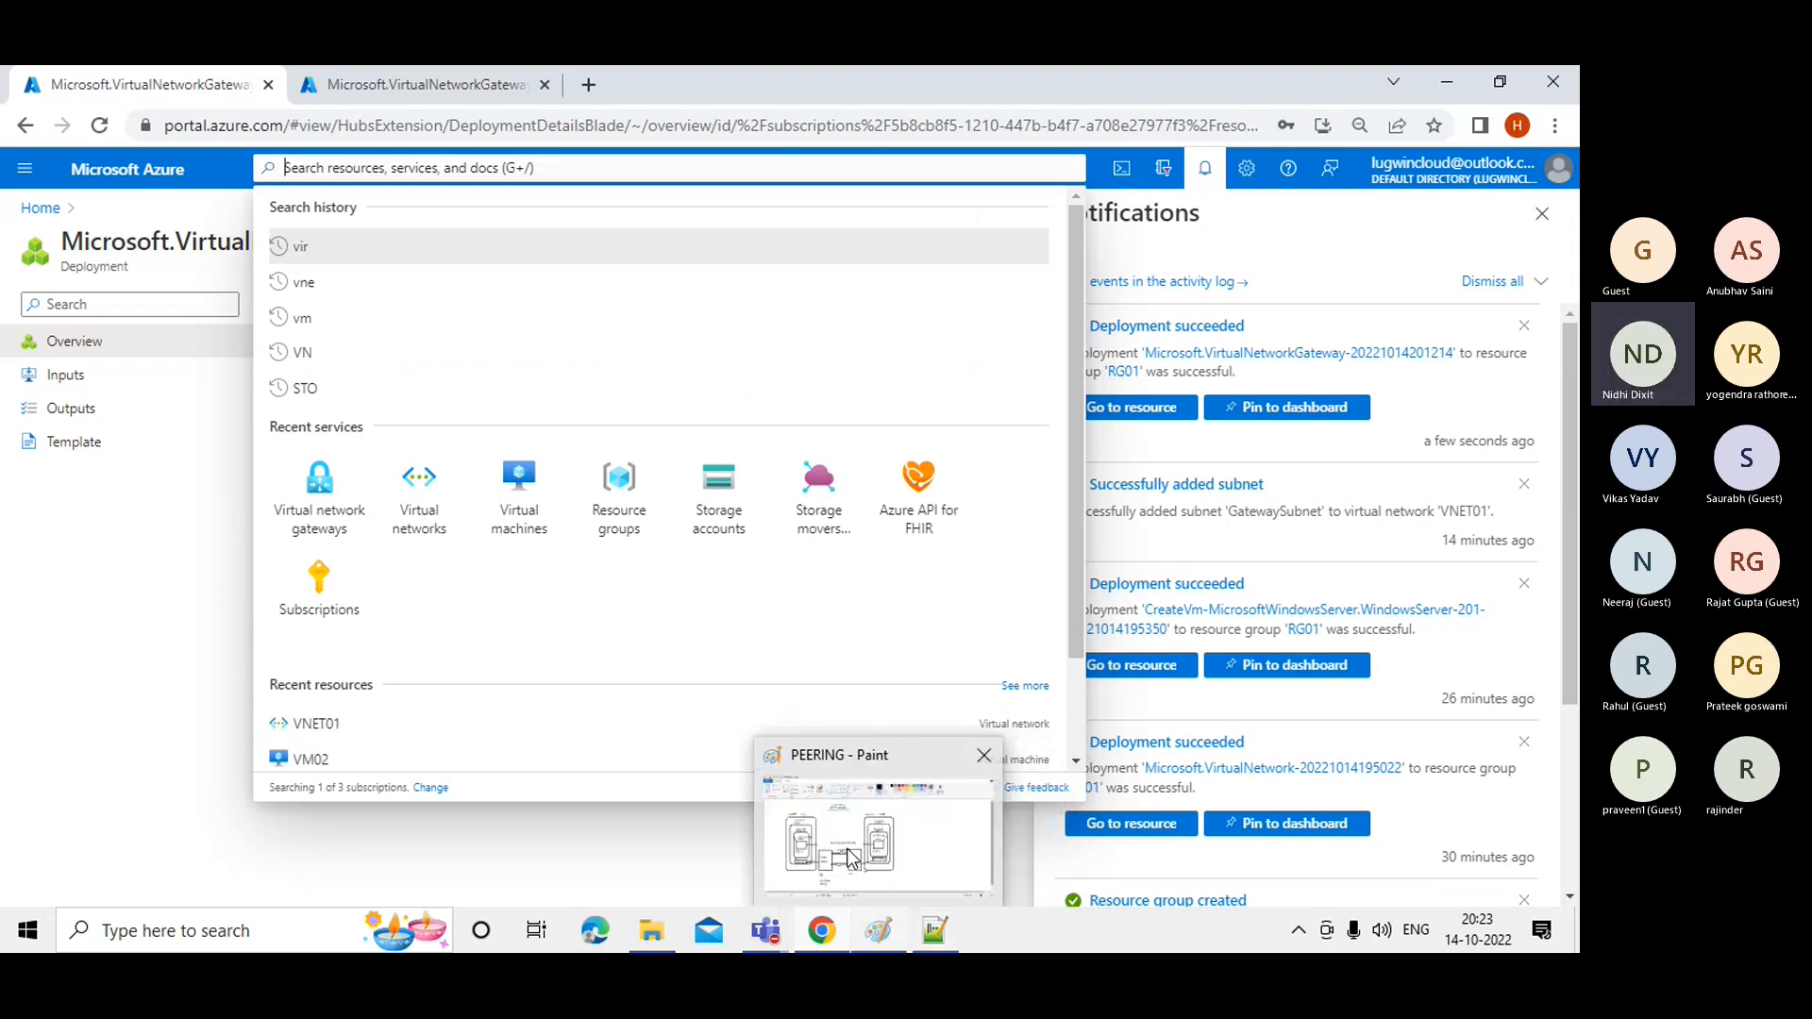
click(853, 859)
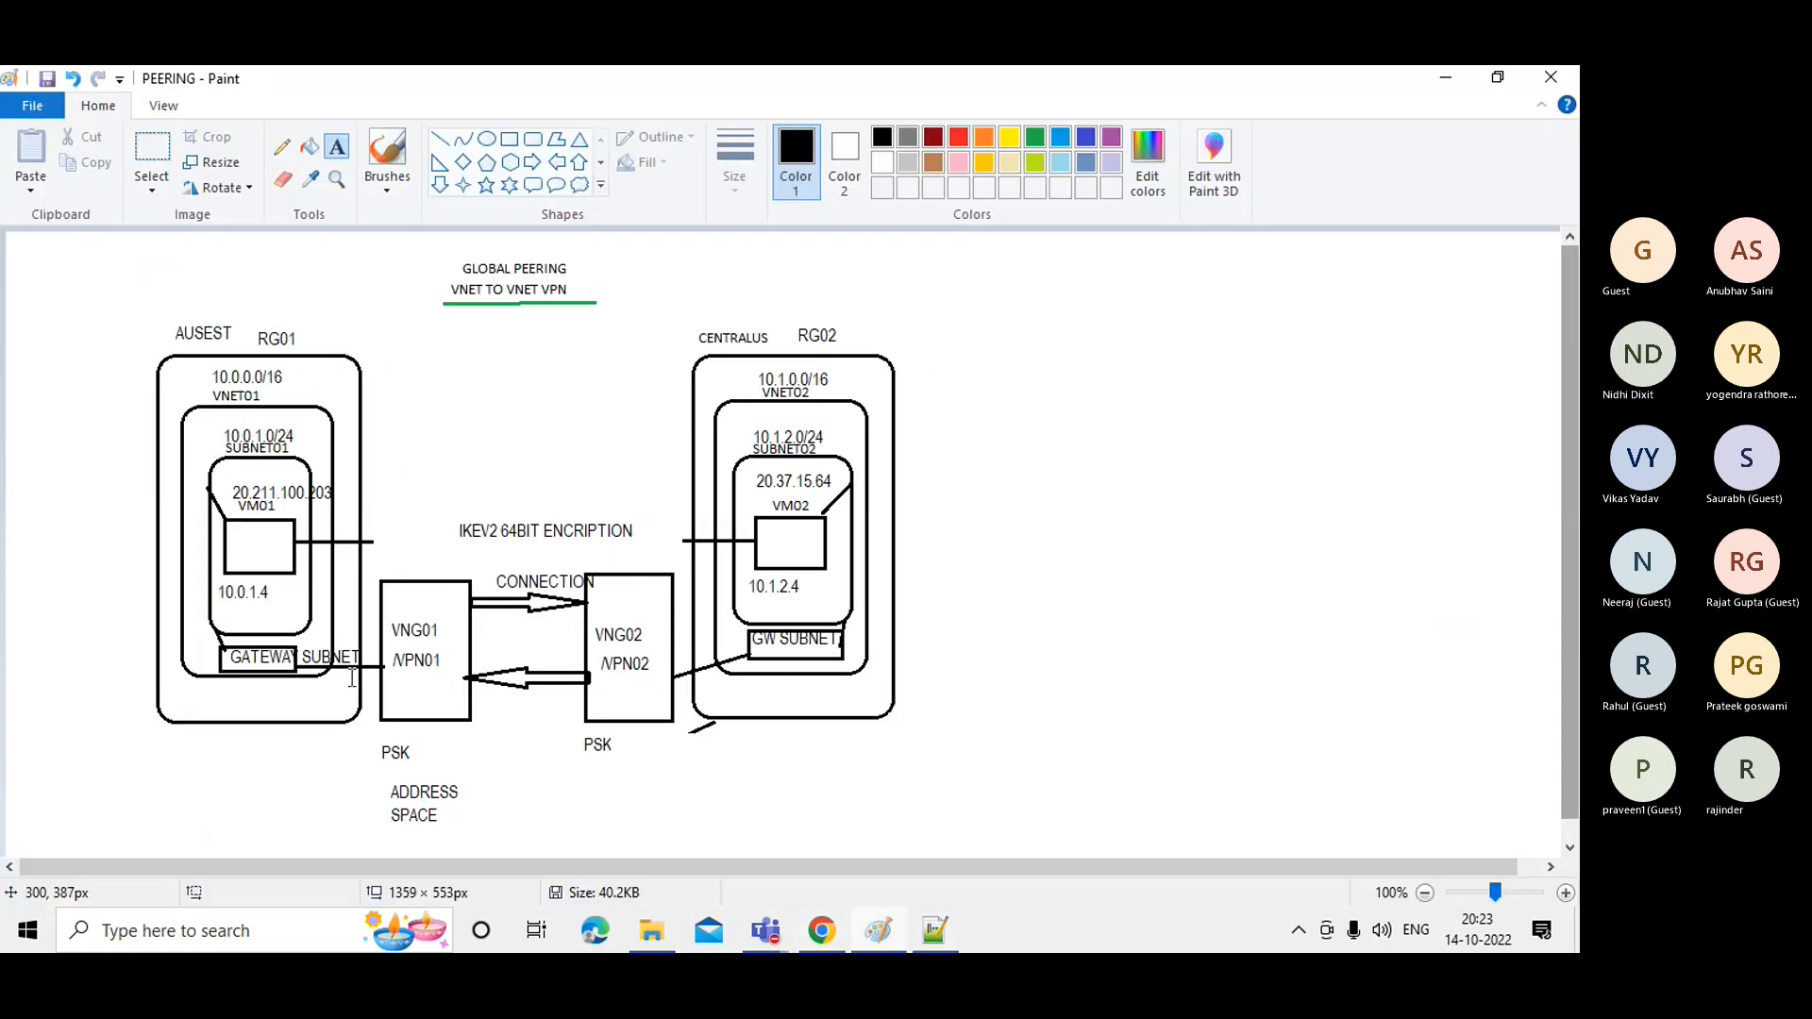
Open Remote Desktop Connection and start a connection to VM01 at 20.211.100.203
click(168, 935)
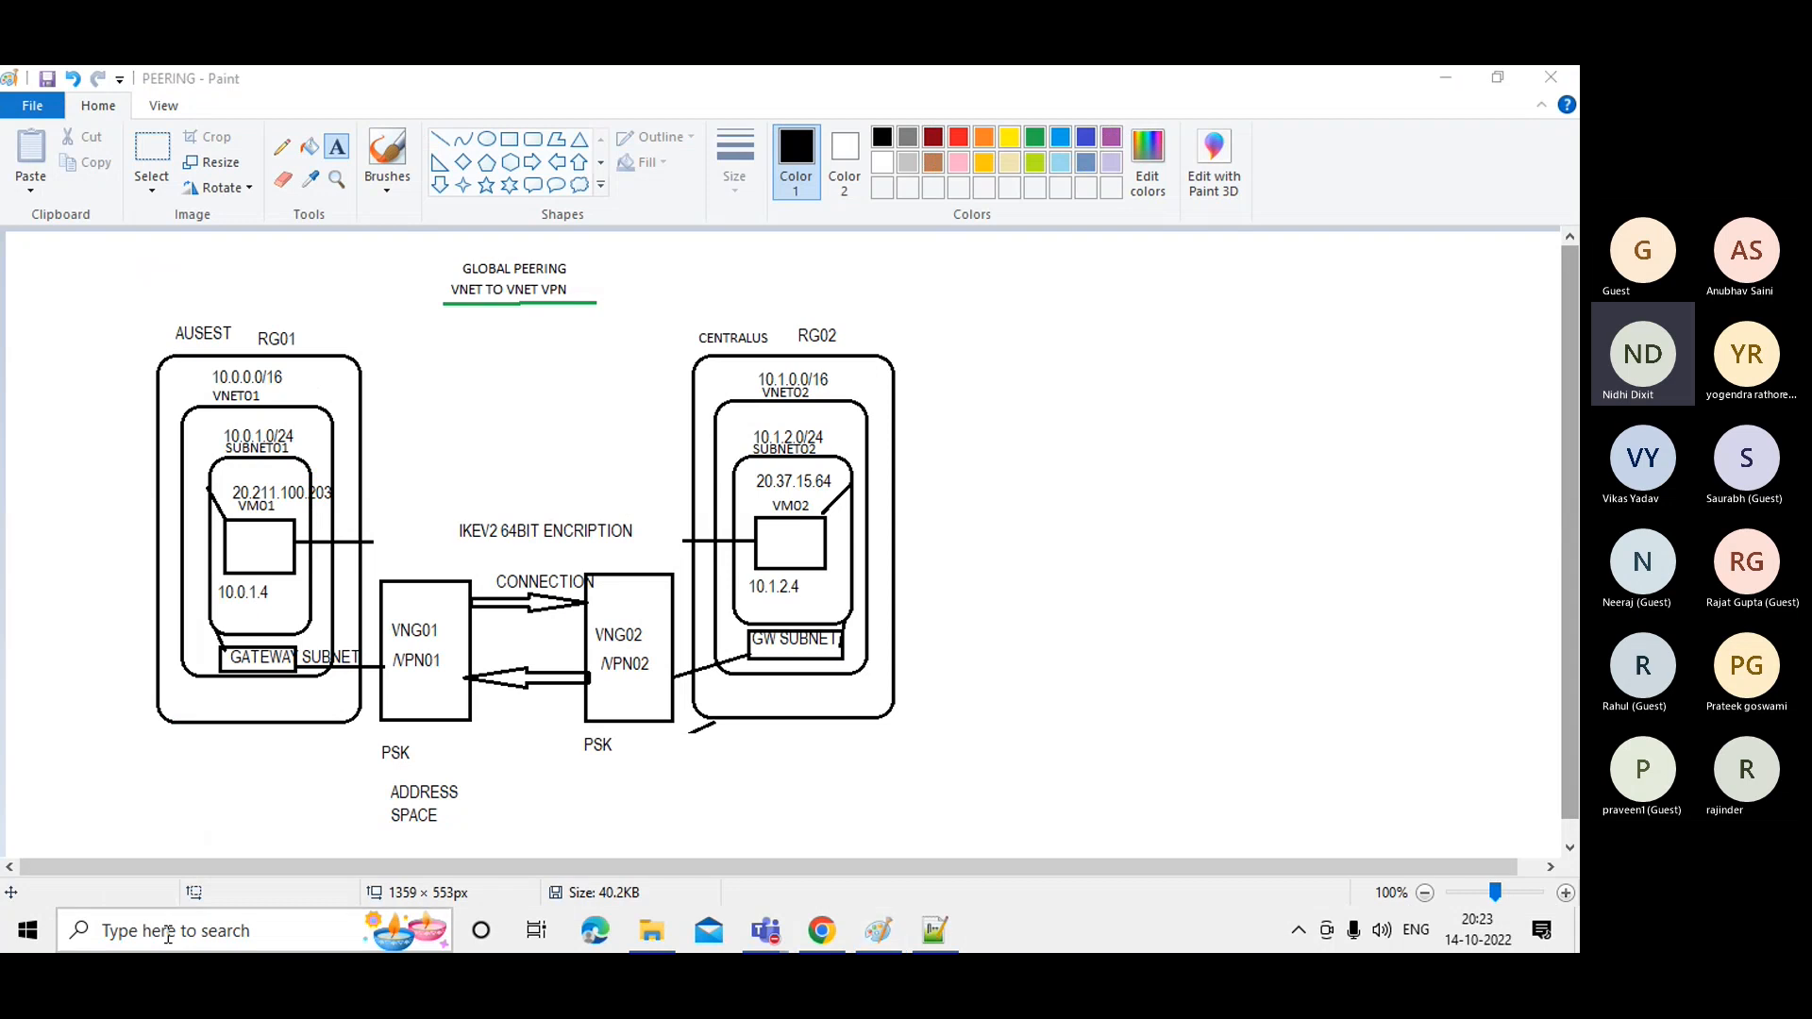
text(RDP)
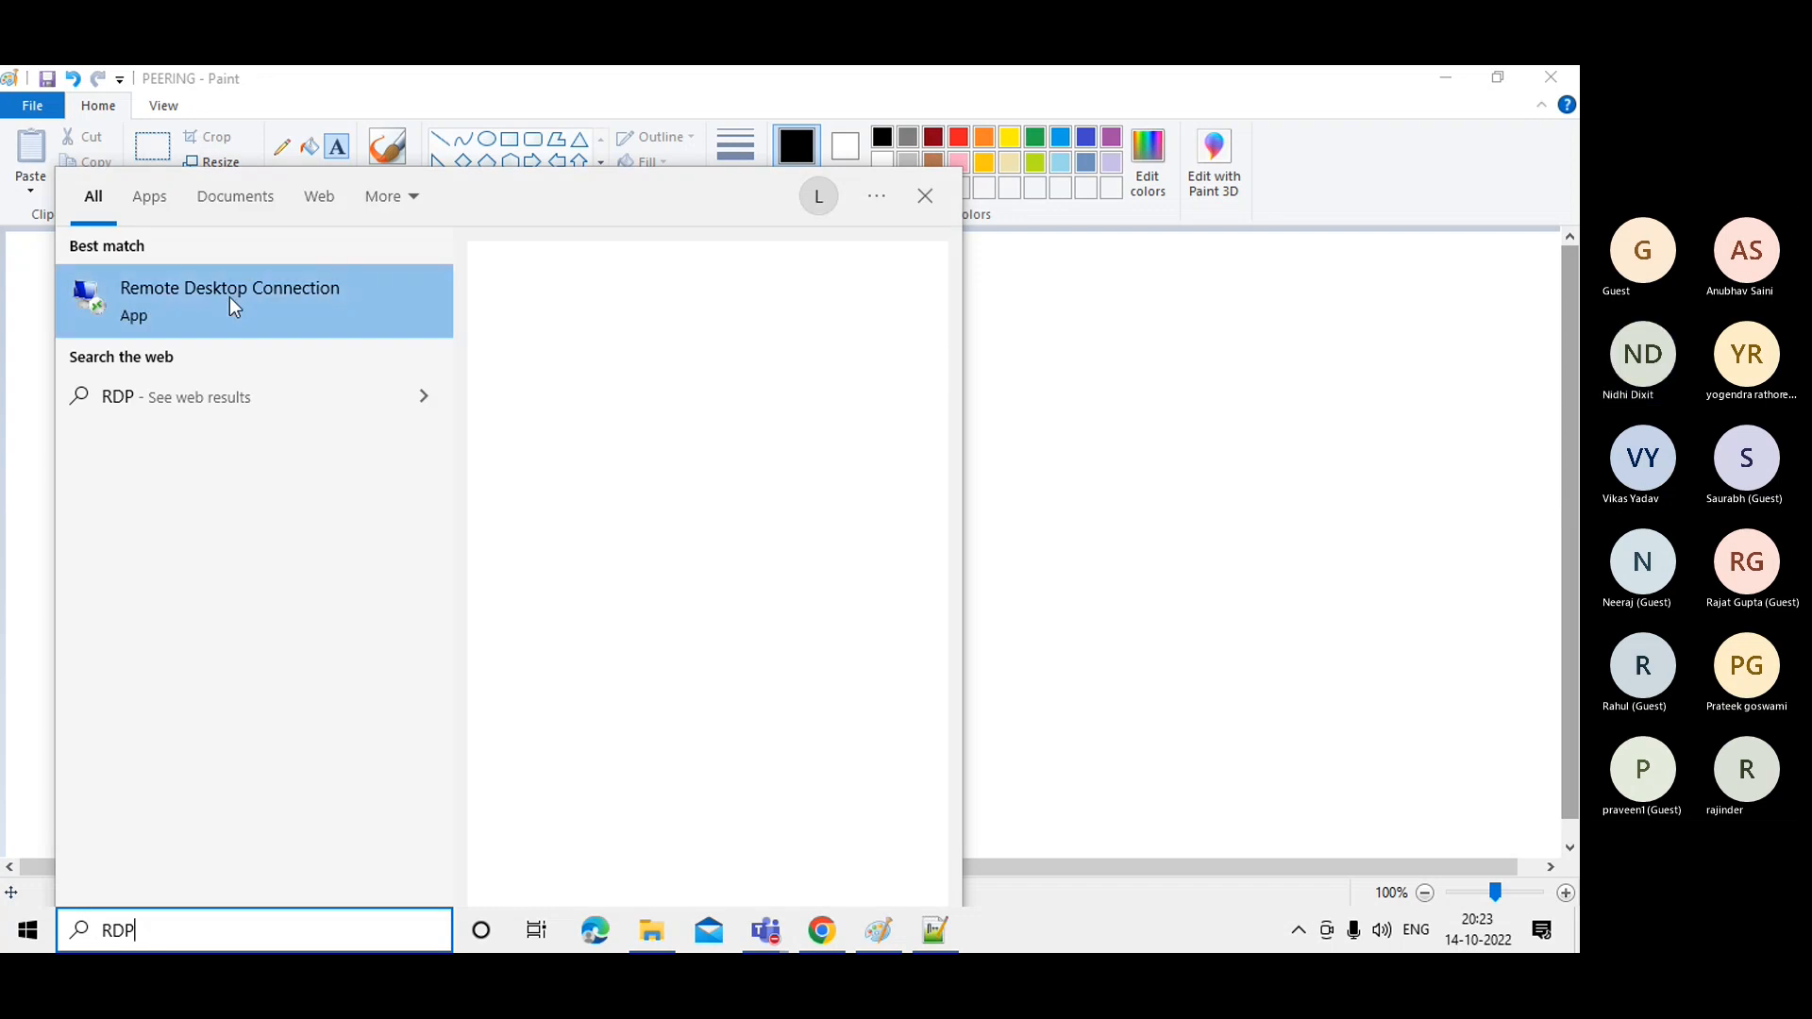
click(230, 297)
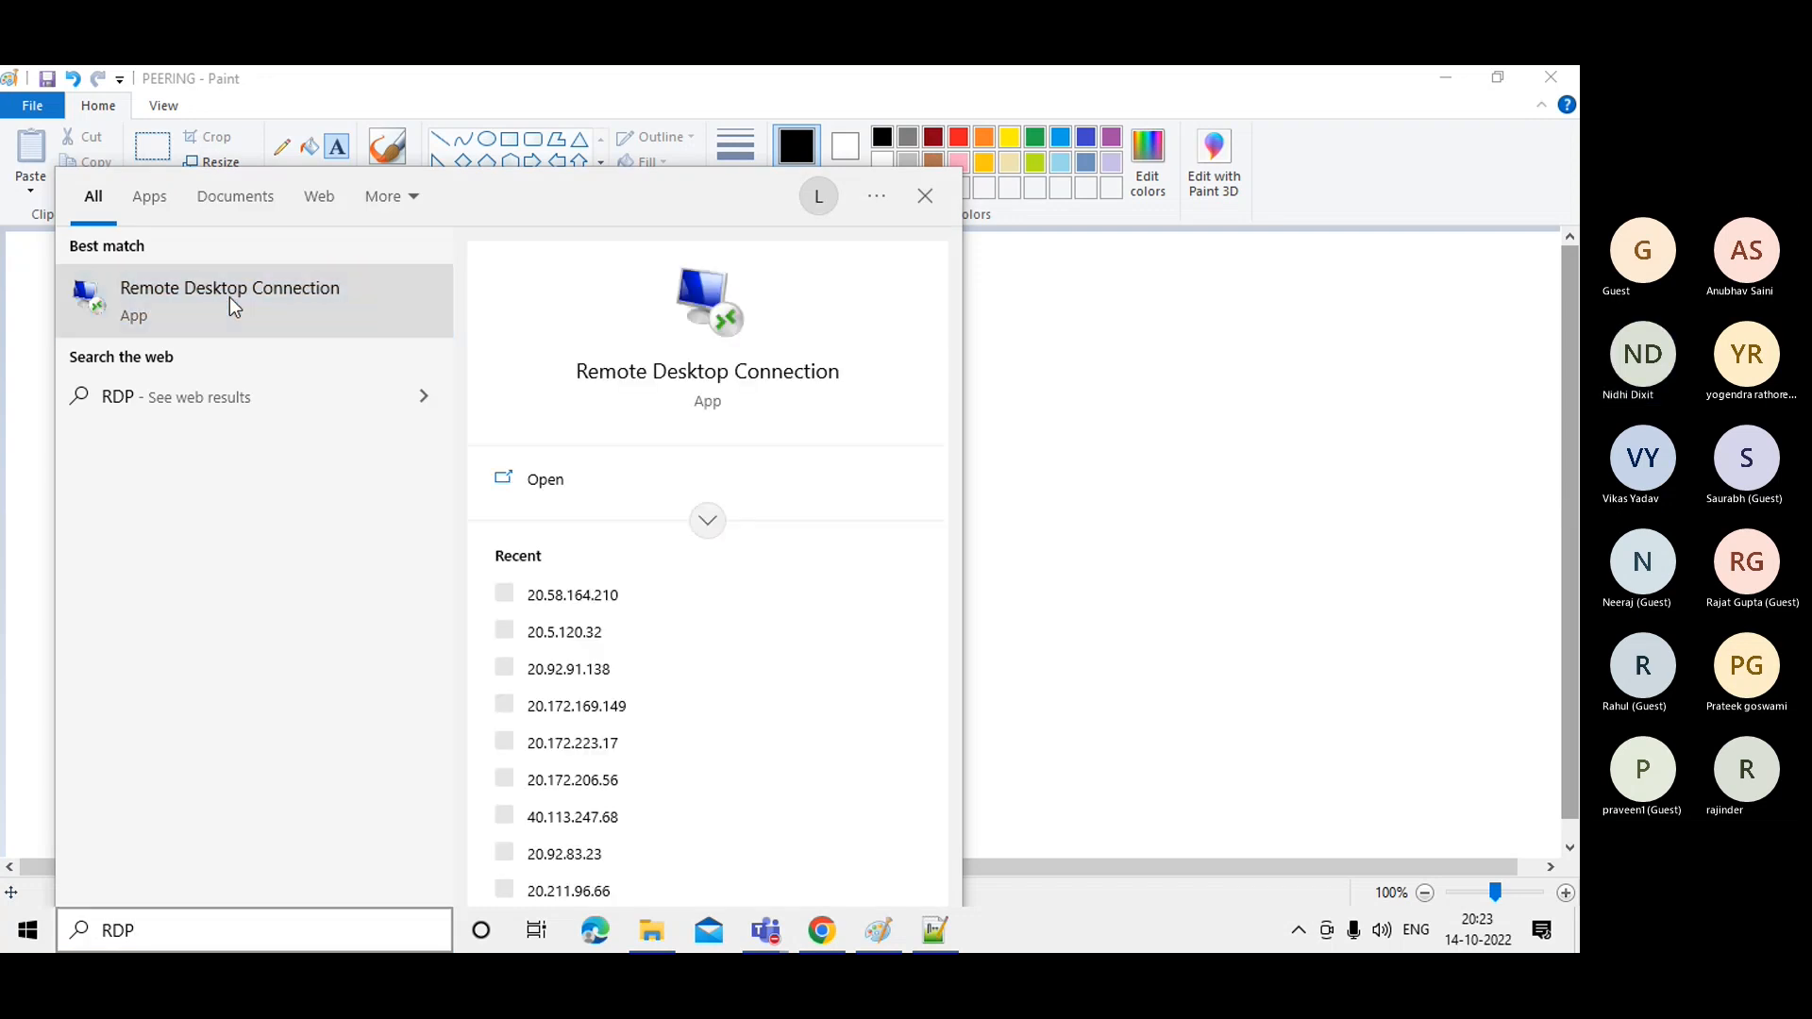
click(241, 298)
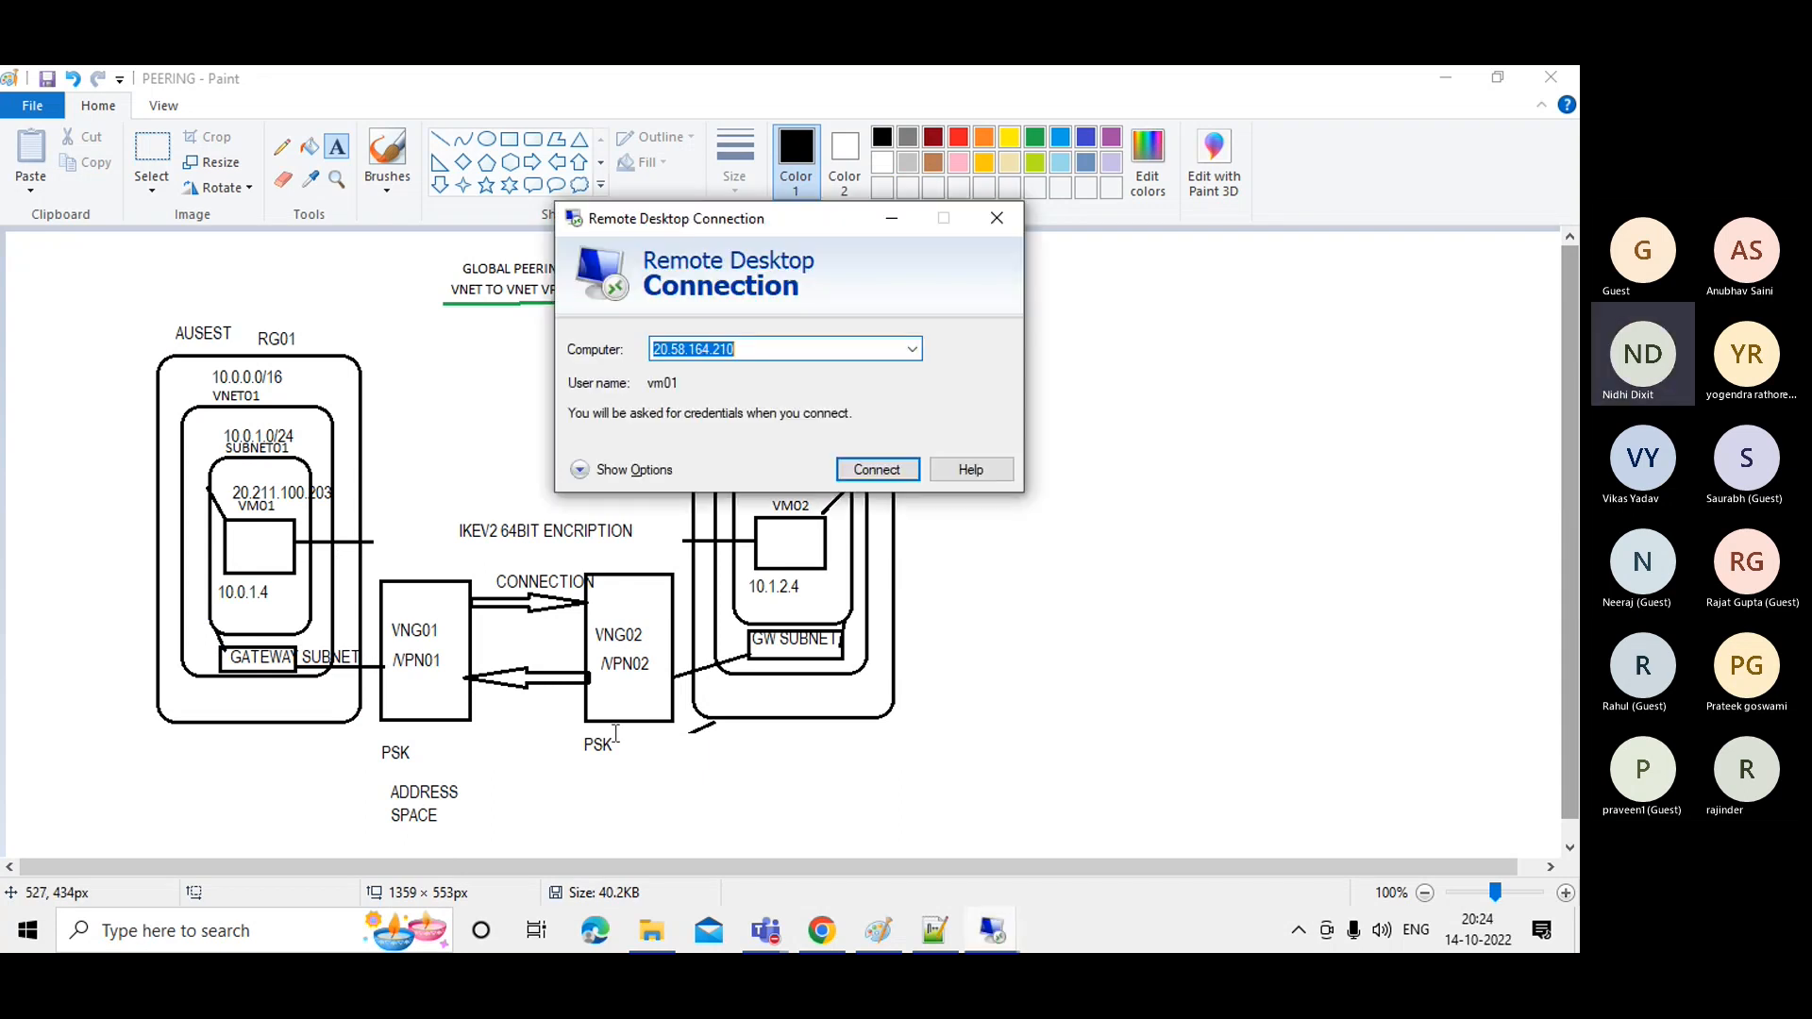
text(20.211.96.66)
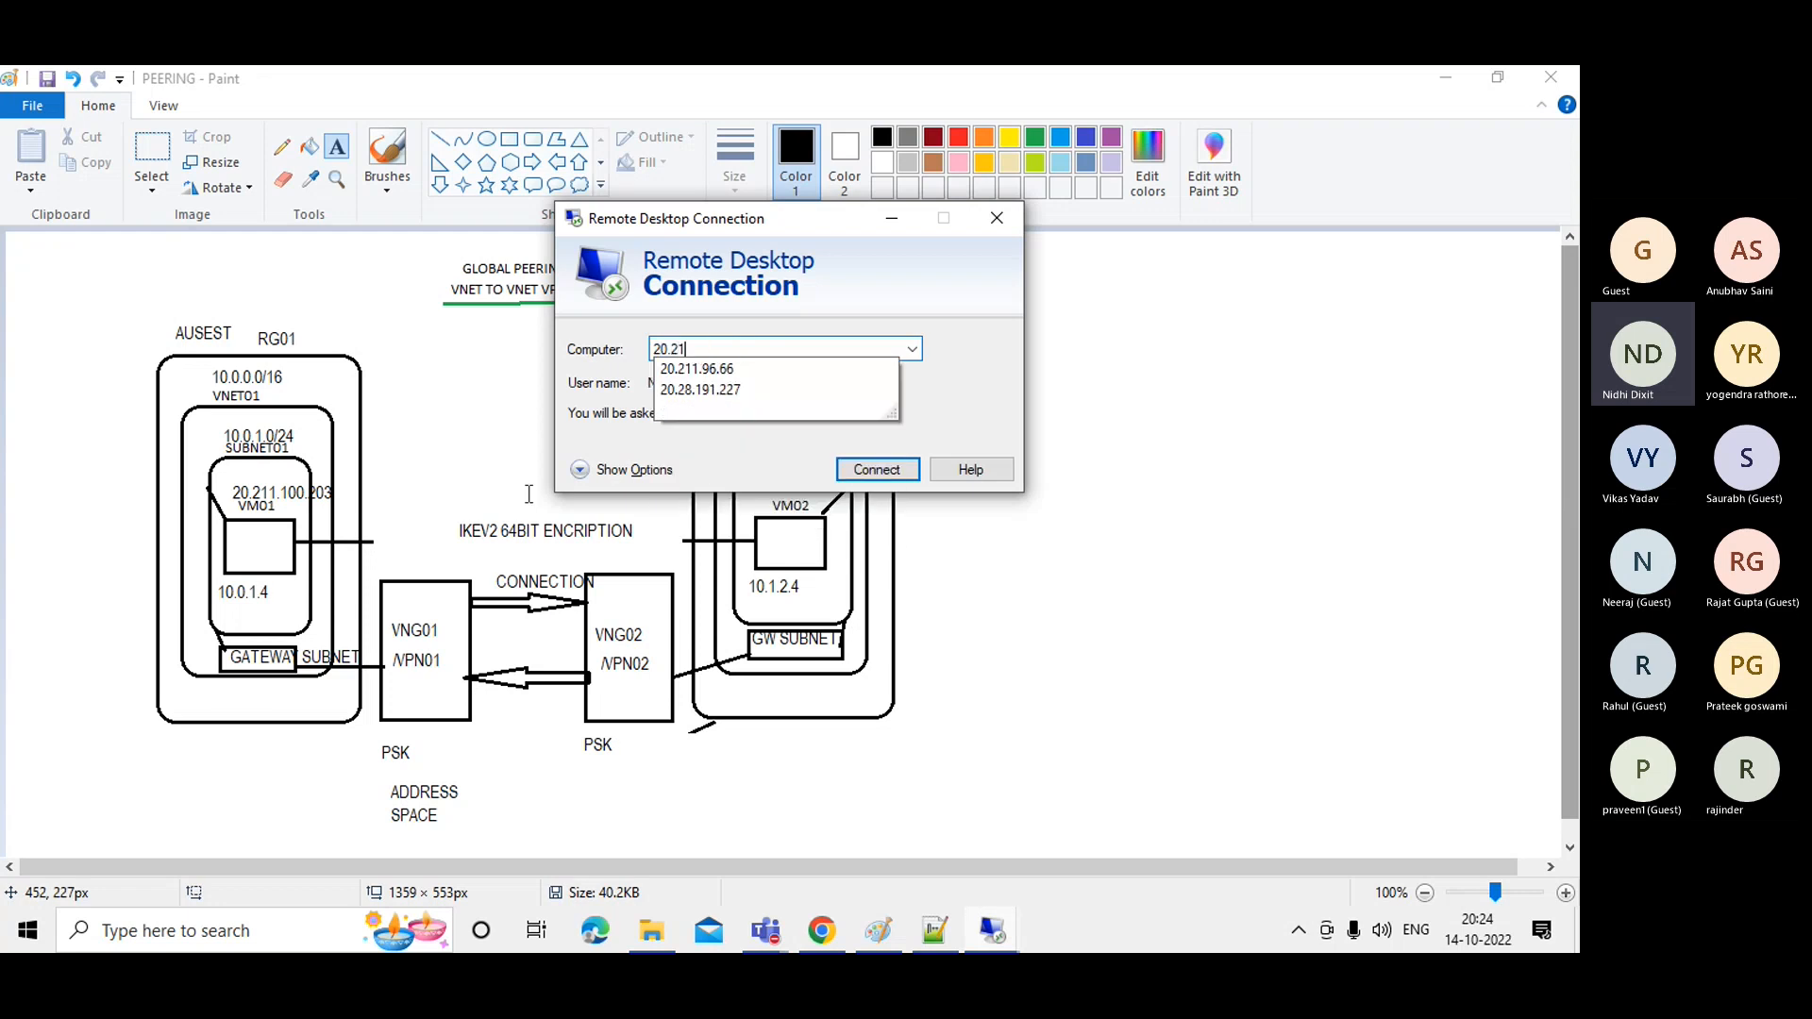
key(shift+Left)
key(shift+Left)
key(shift+Left)
key(shift+Left)
key(shift+Left)
text(1)
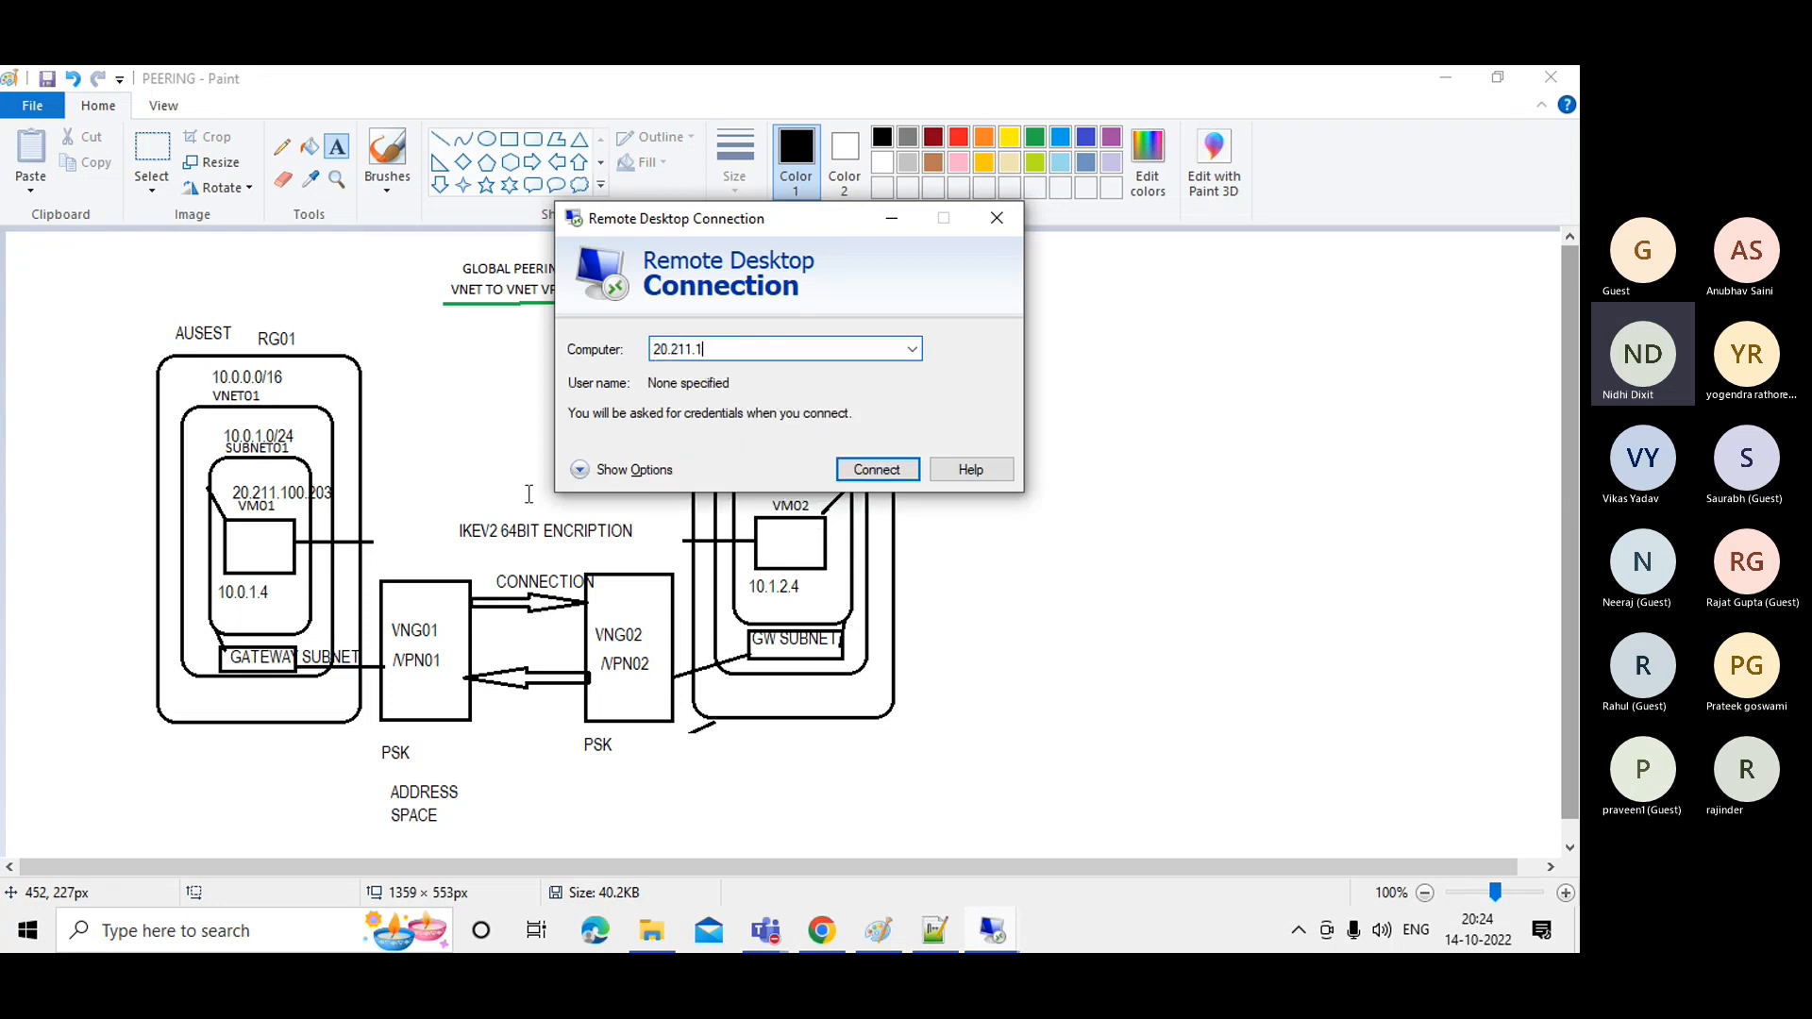
text(00)
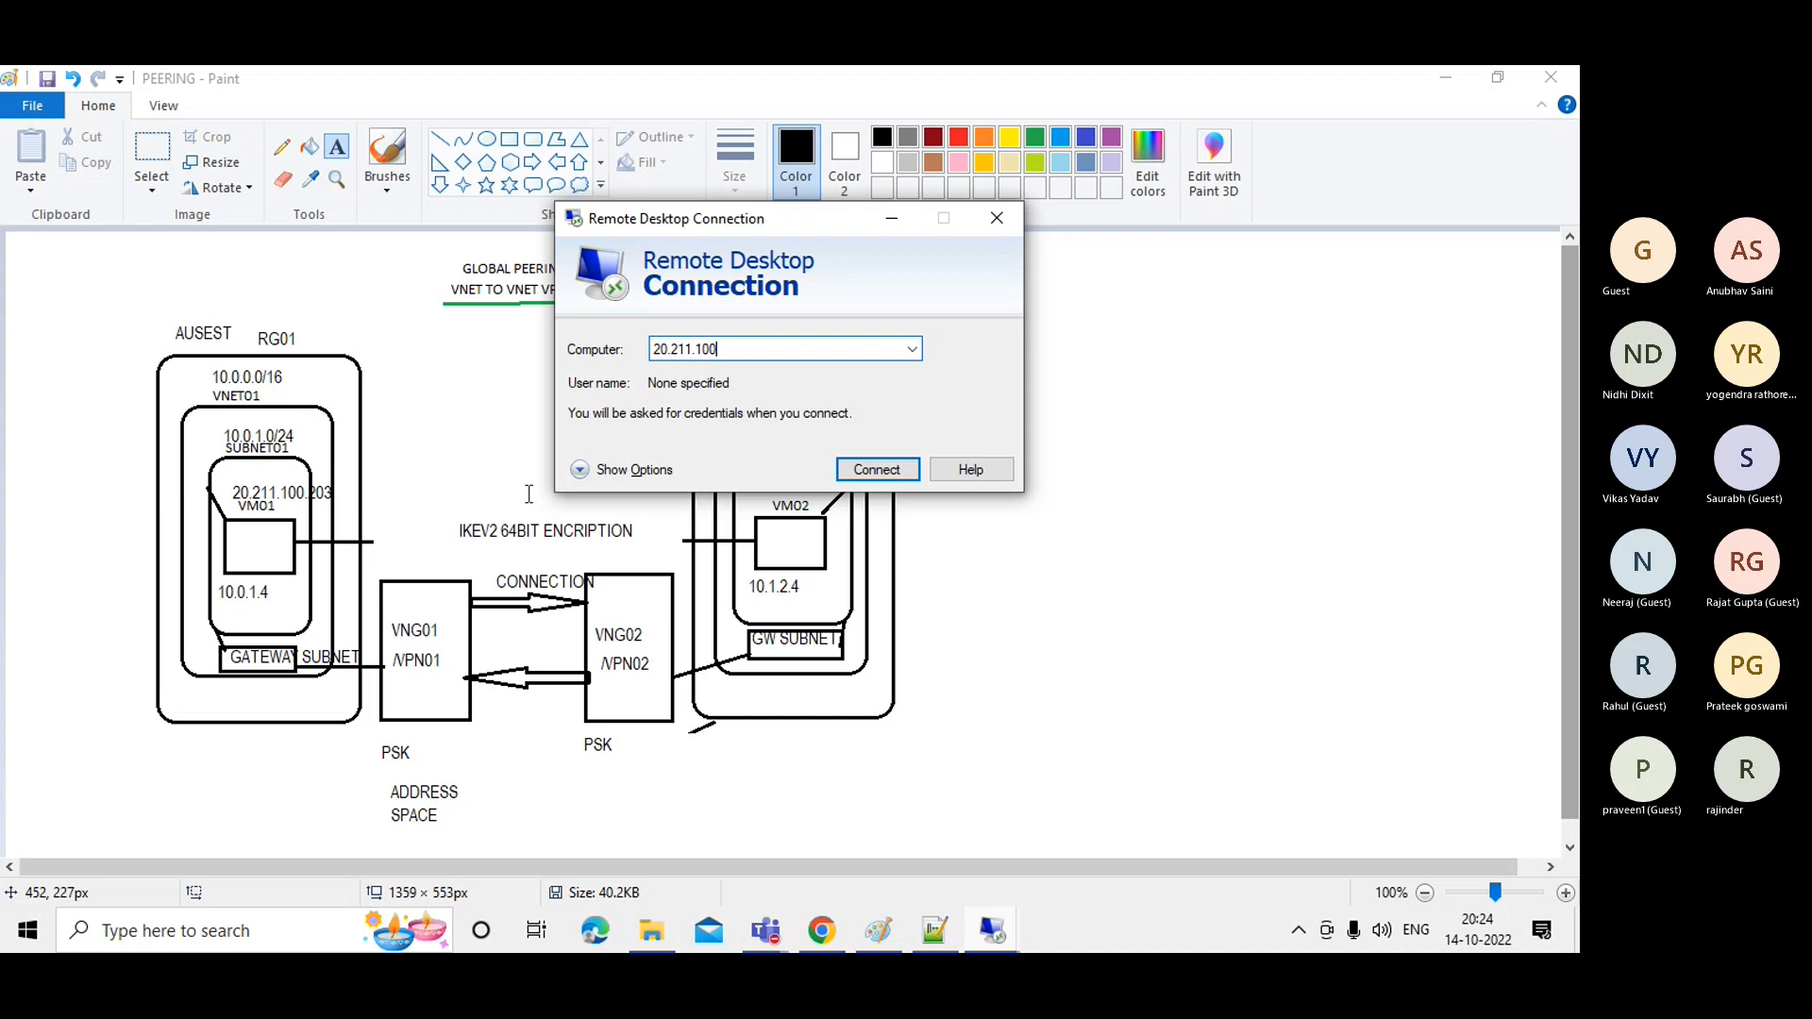
text(.203)
click(885, 466)
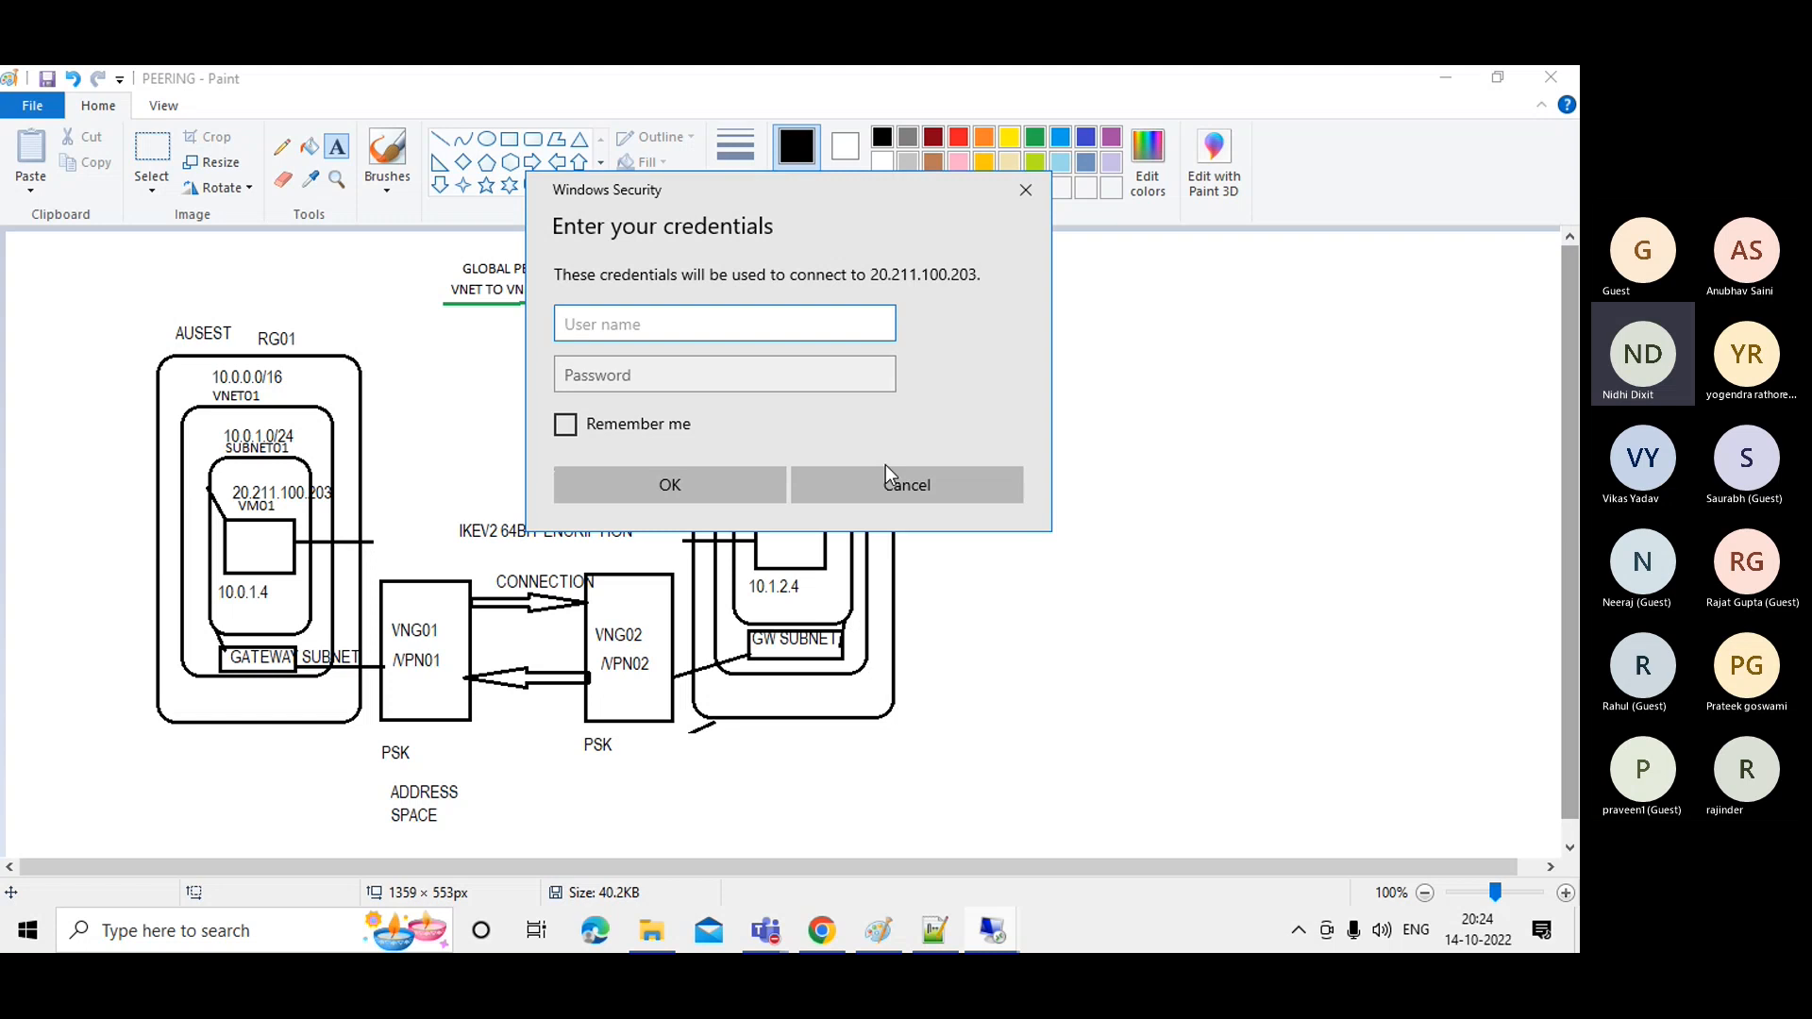
Sign in to VM01 with user name vm01 and the account password, accepting the unverified certificate
text(V)
key(BackSpace)
text(vm01)
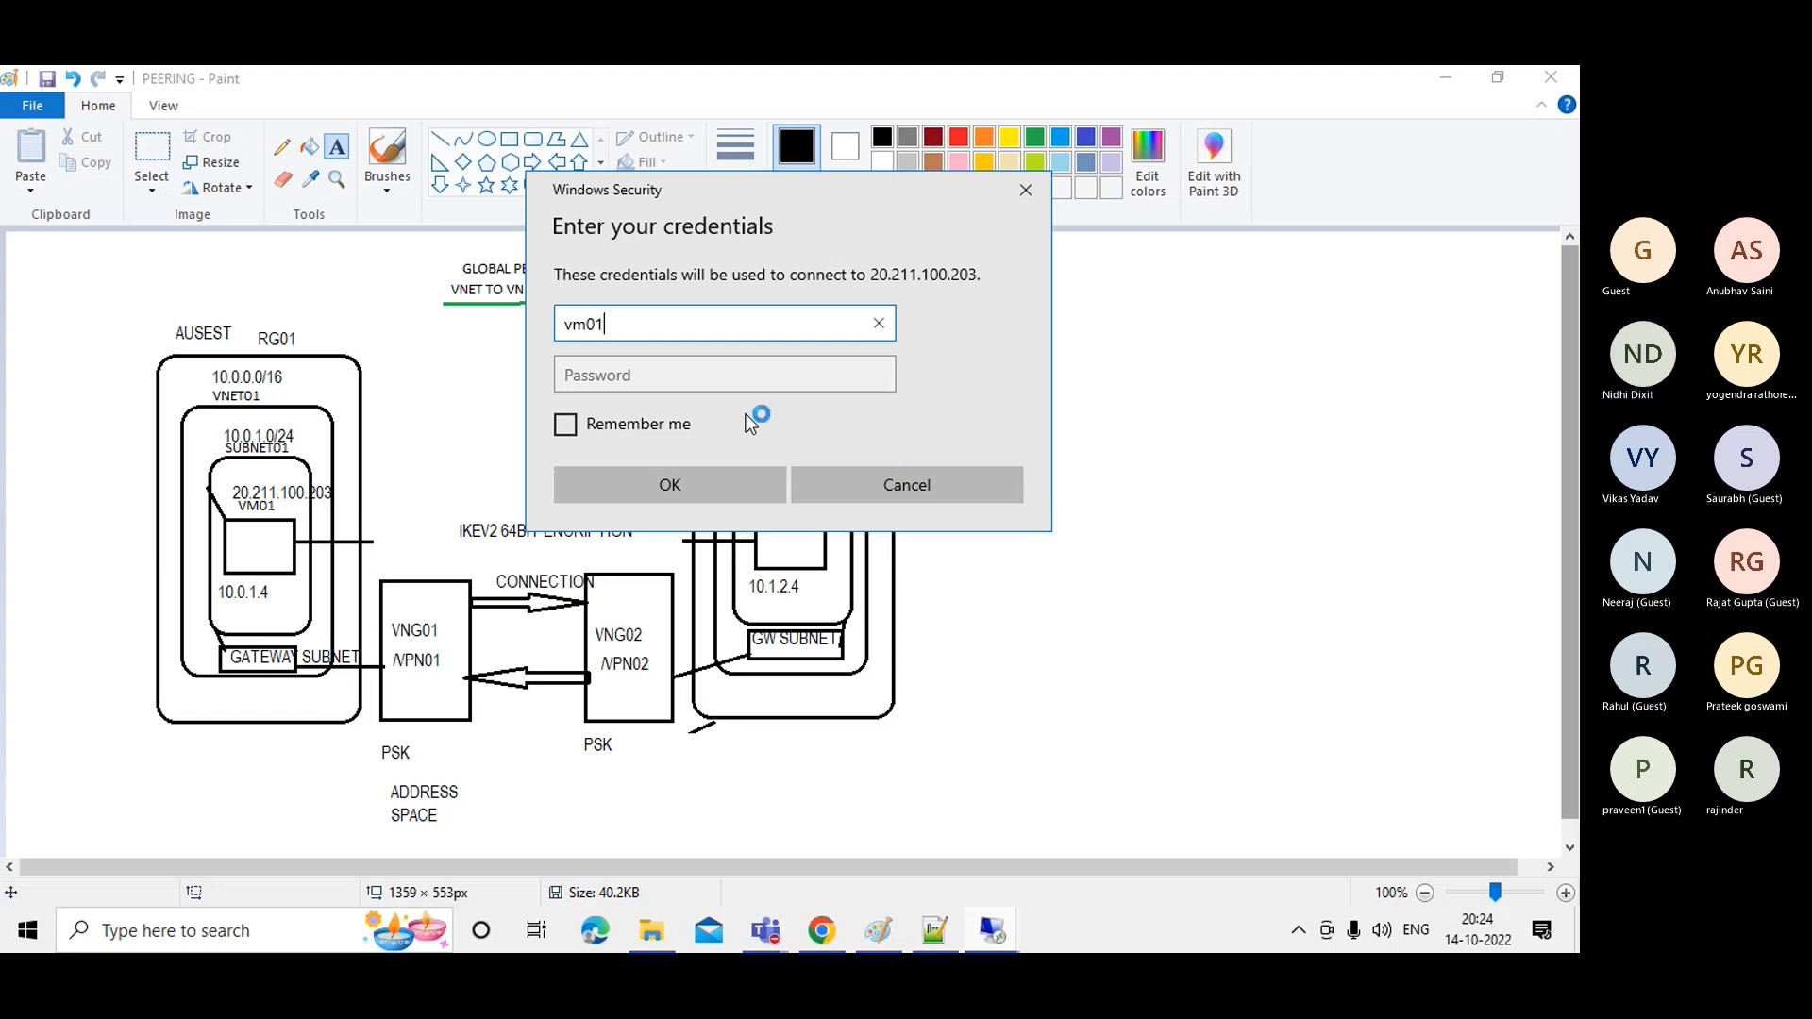
click(680, 385)
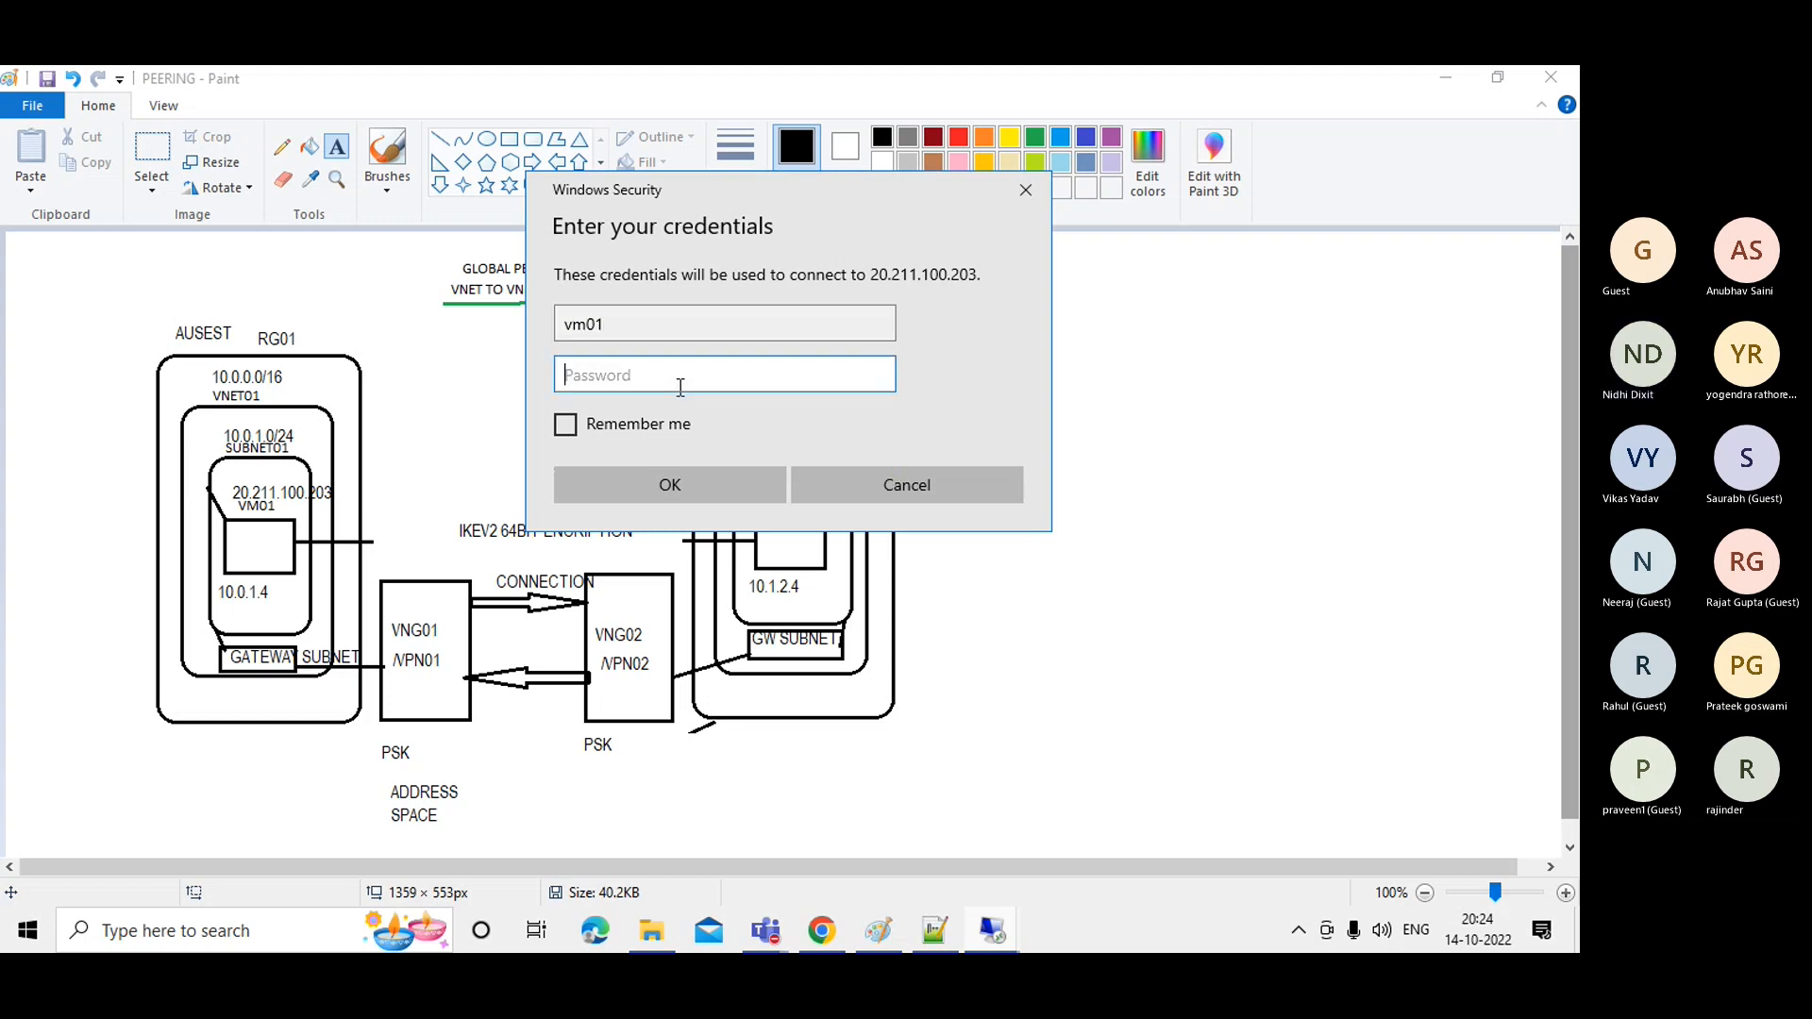
text(P************)
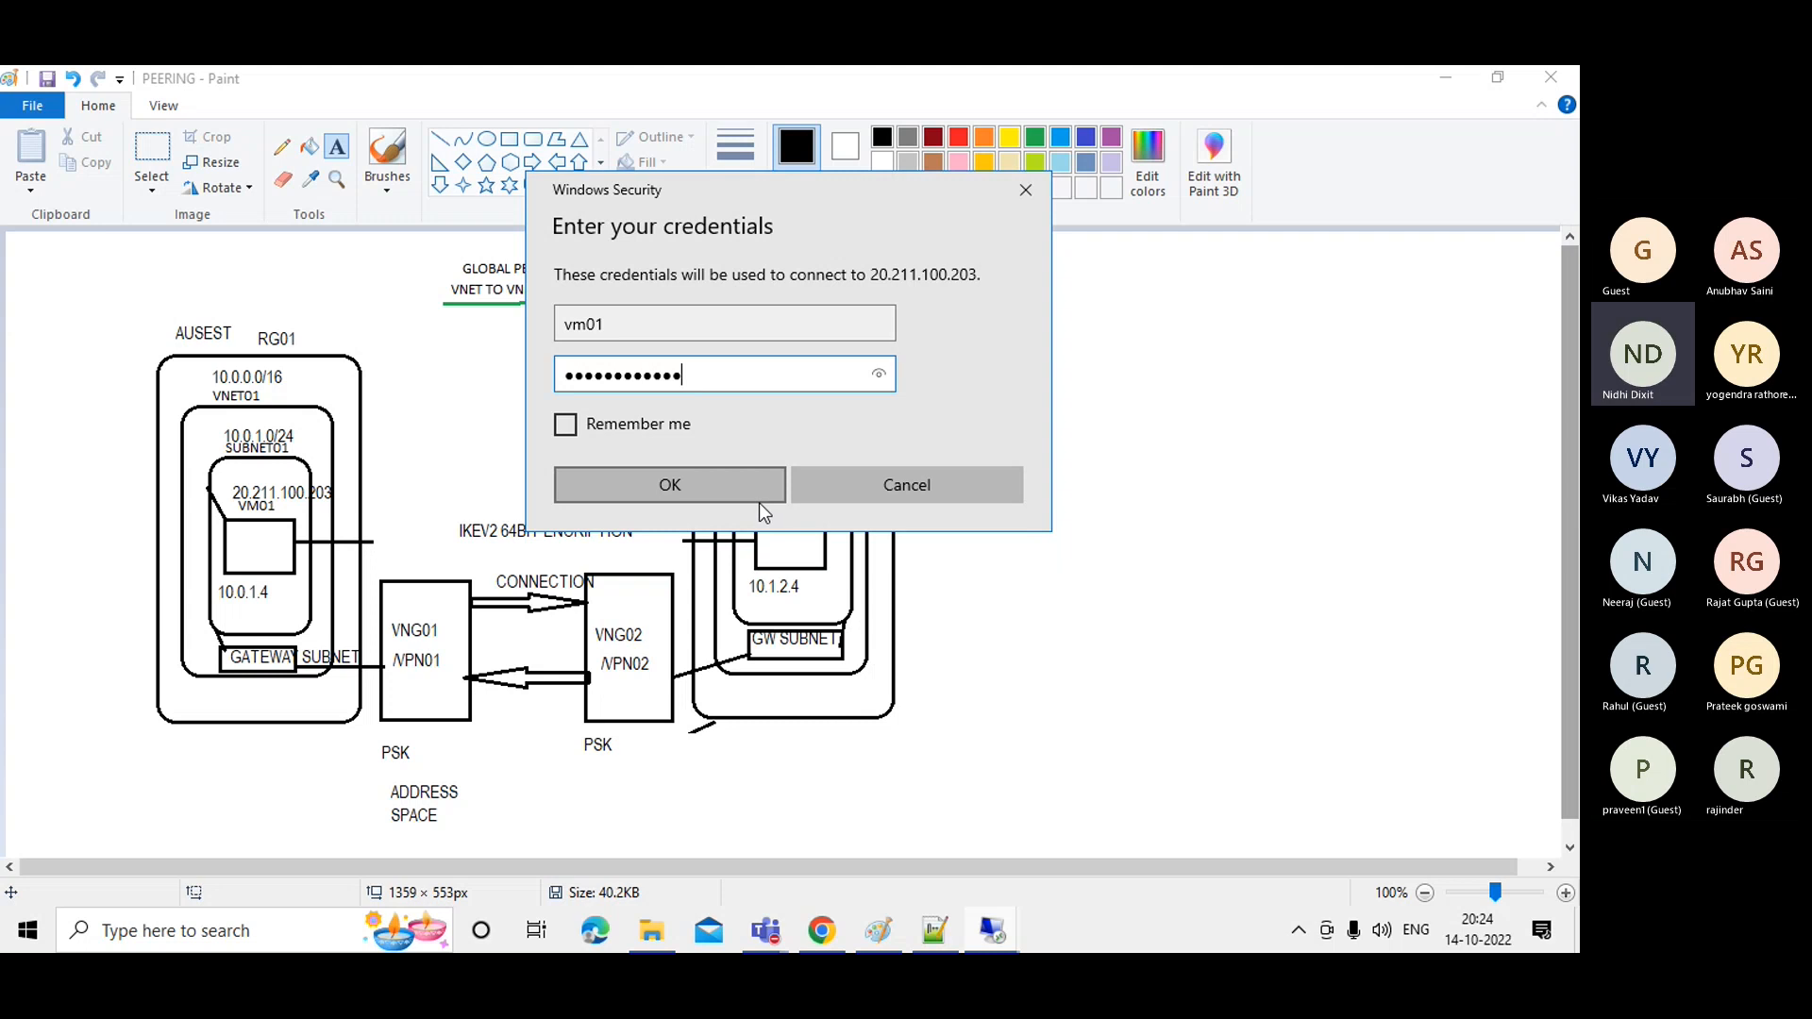
click(661, 486)
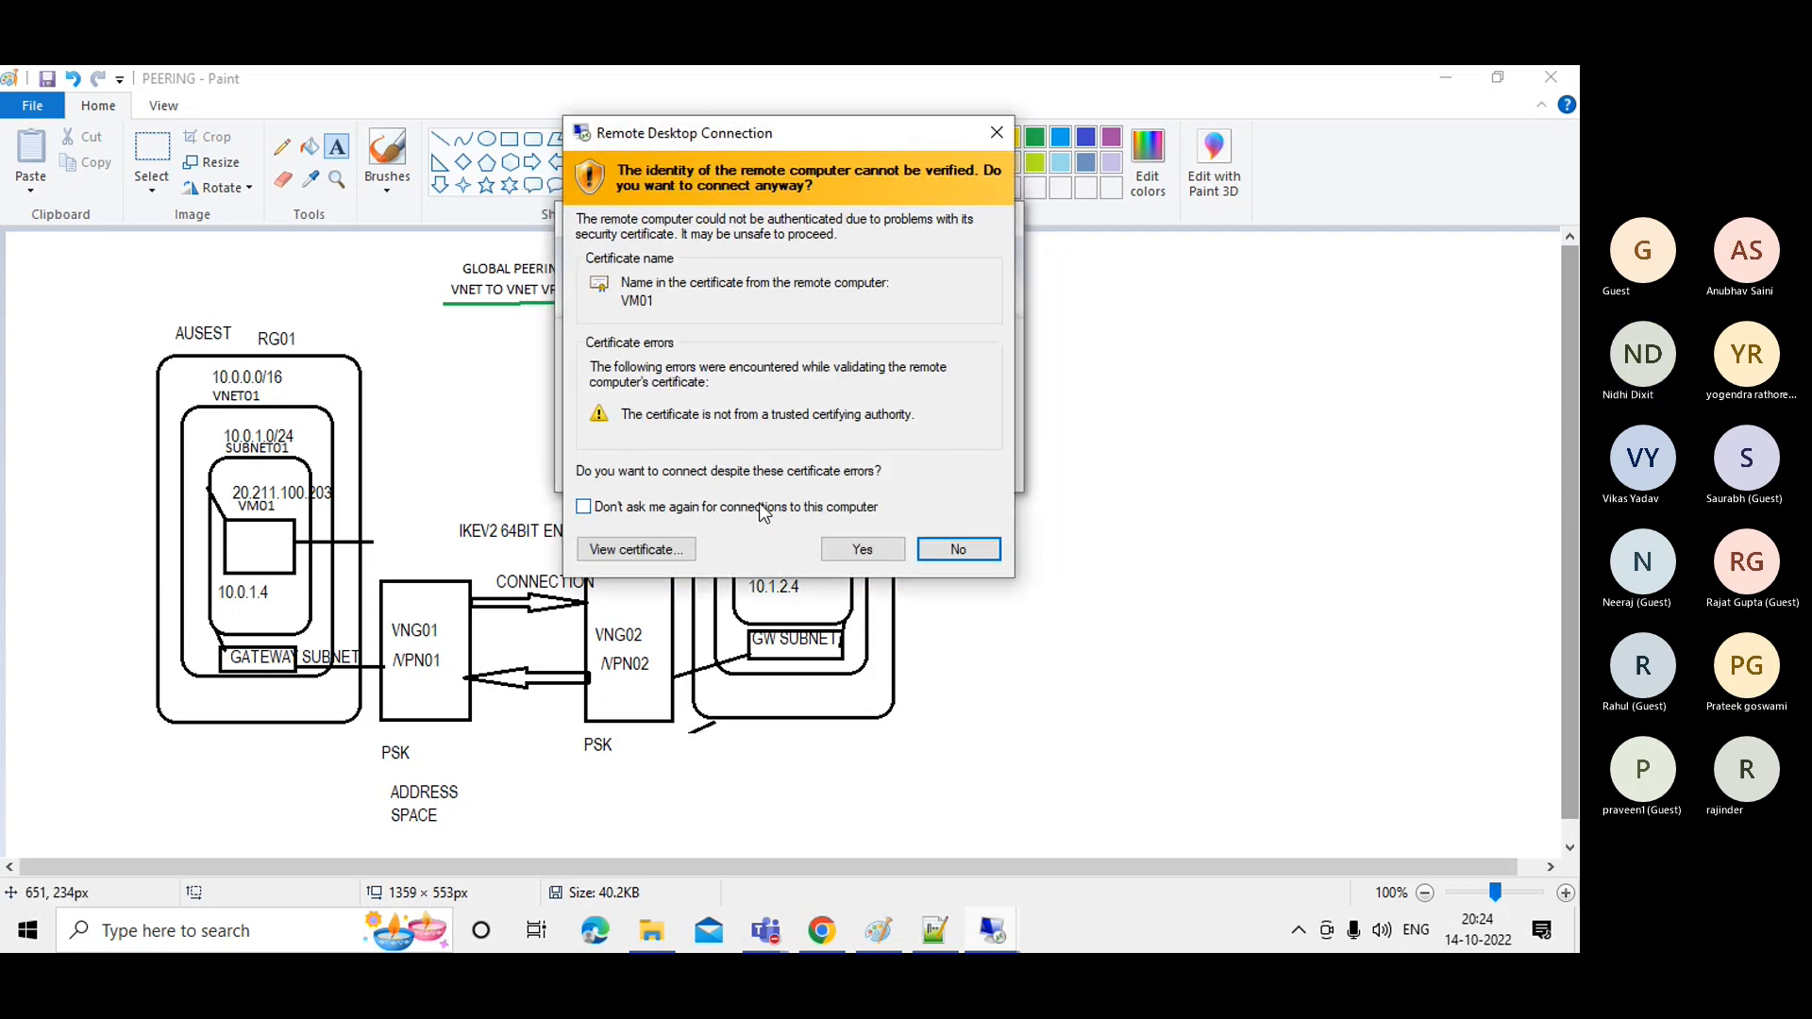
click(847, 549)
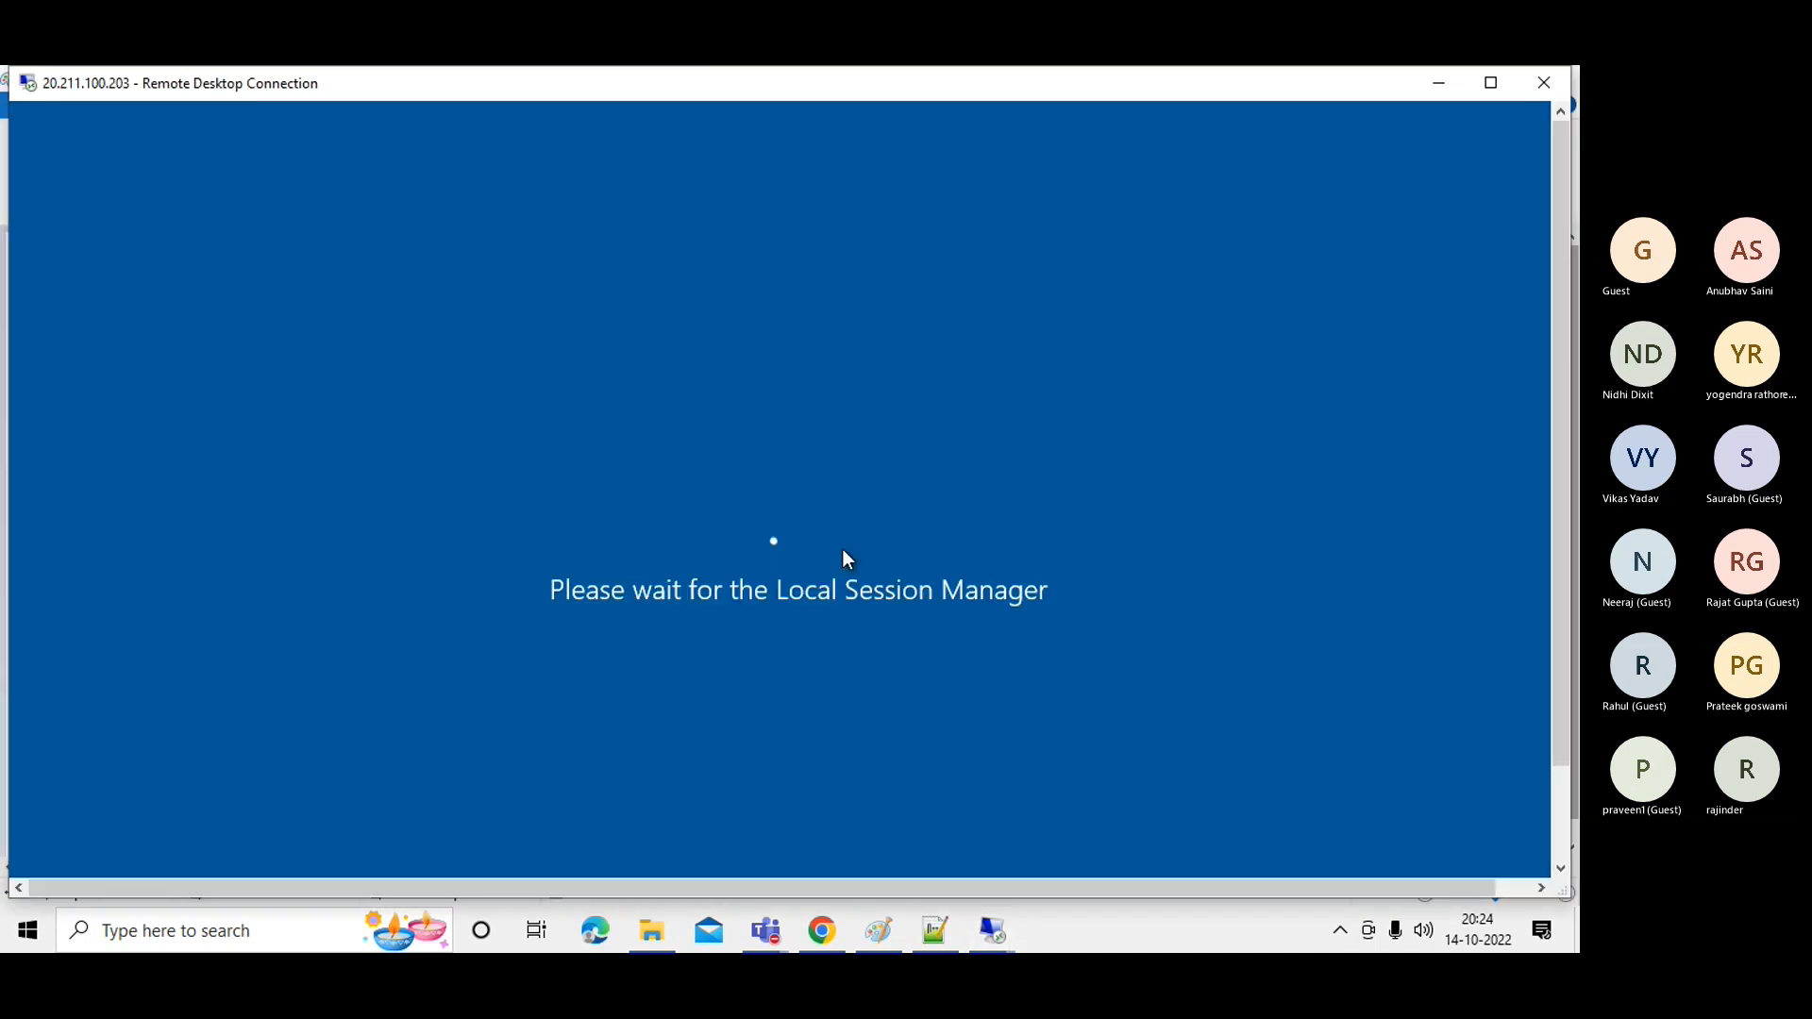
Open a second Remote Desktop Connection window and look up VM02's public IP address in the Paint diagram
click(194, 939)
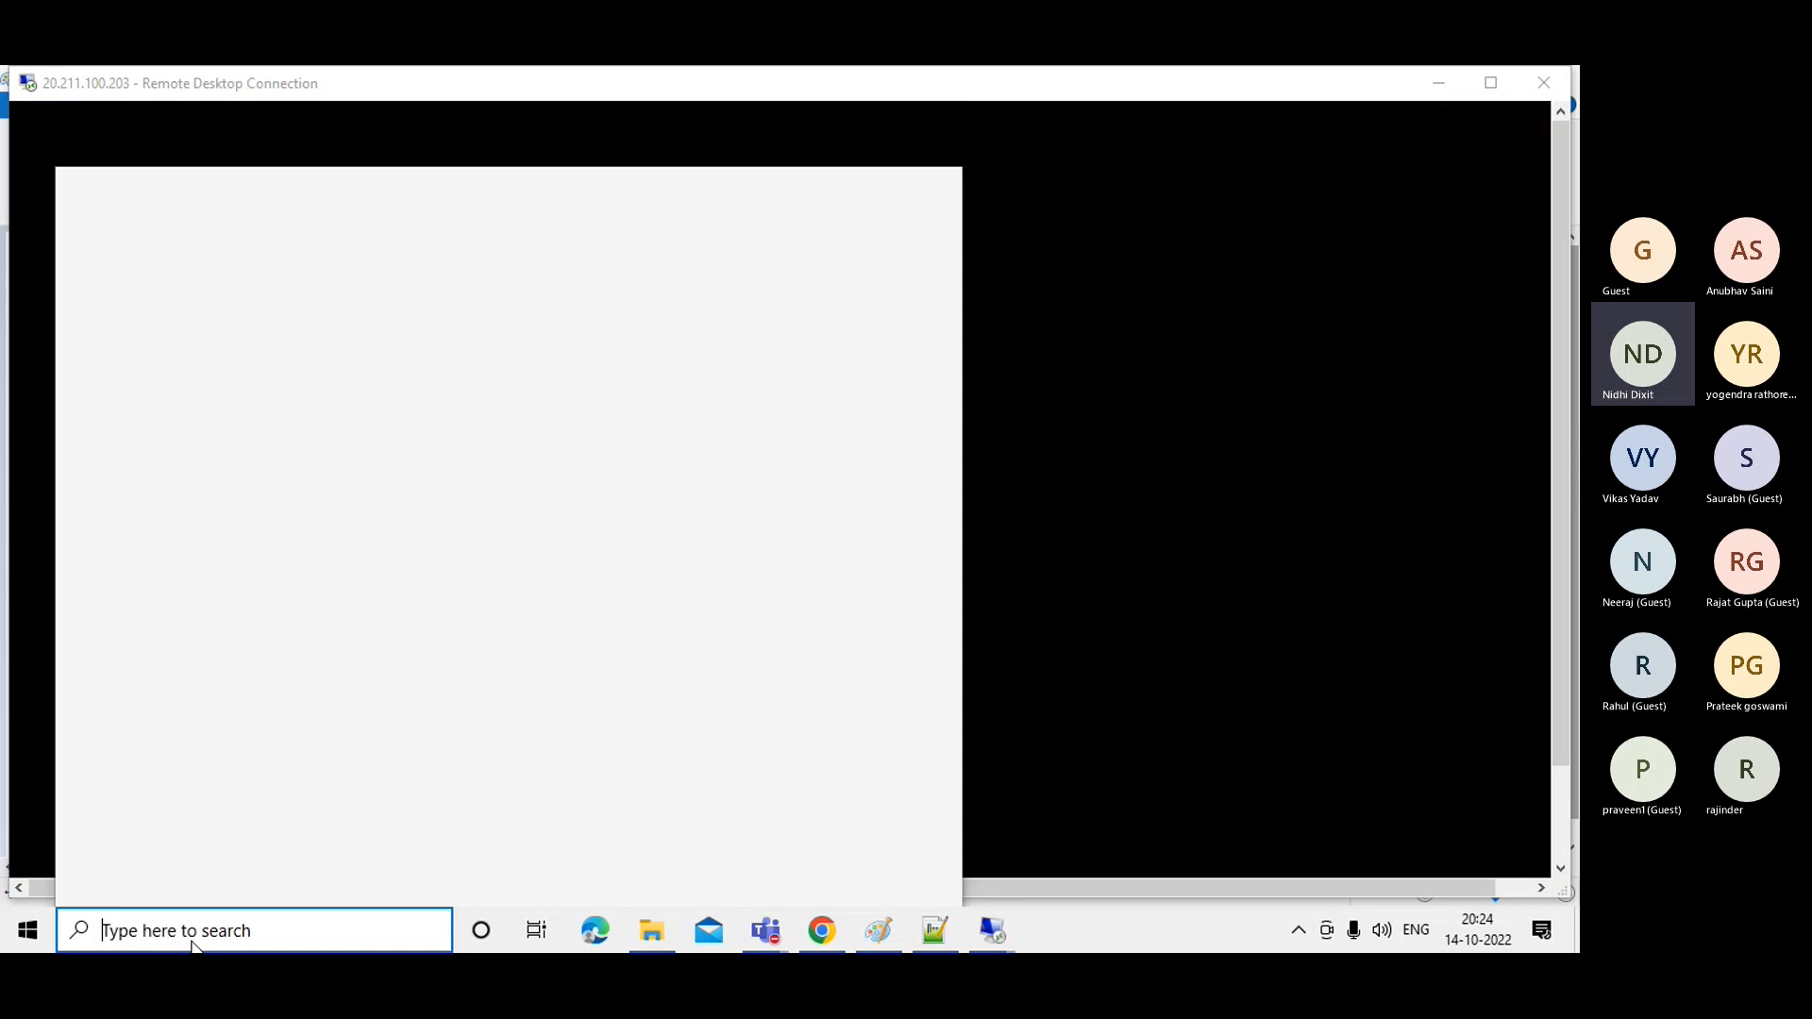
text(r)
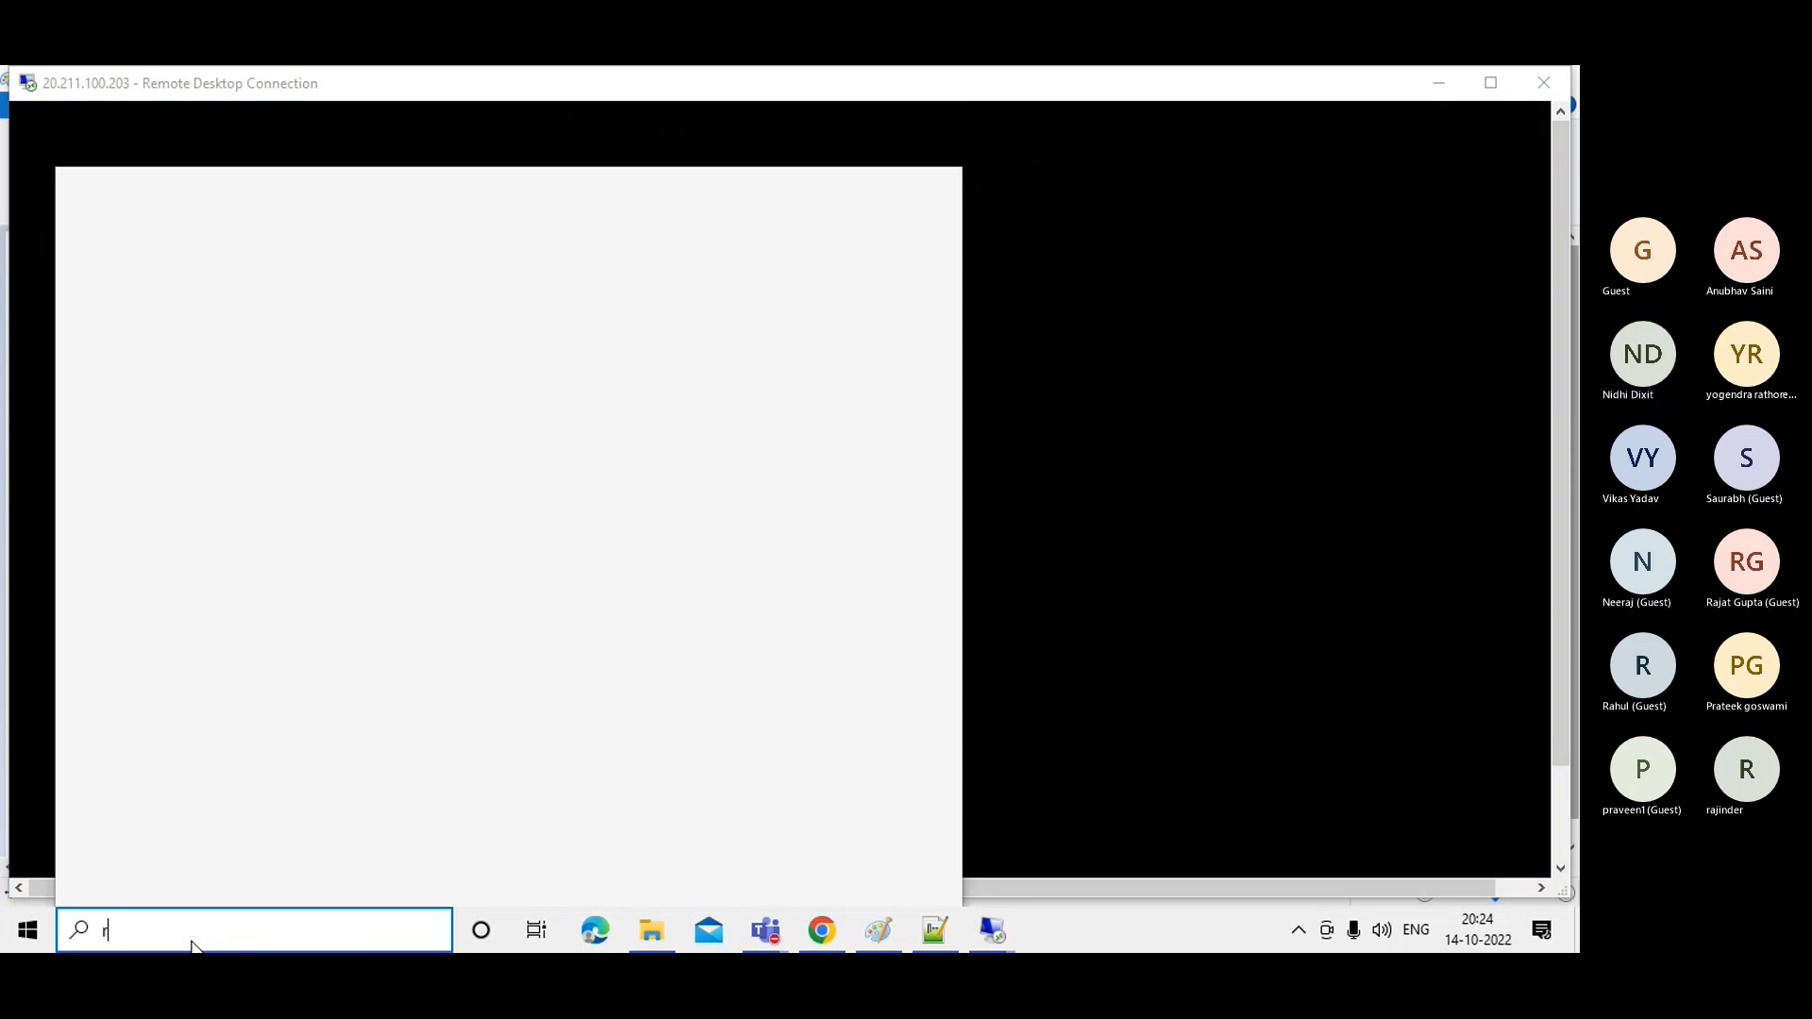
text(dp)
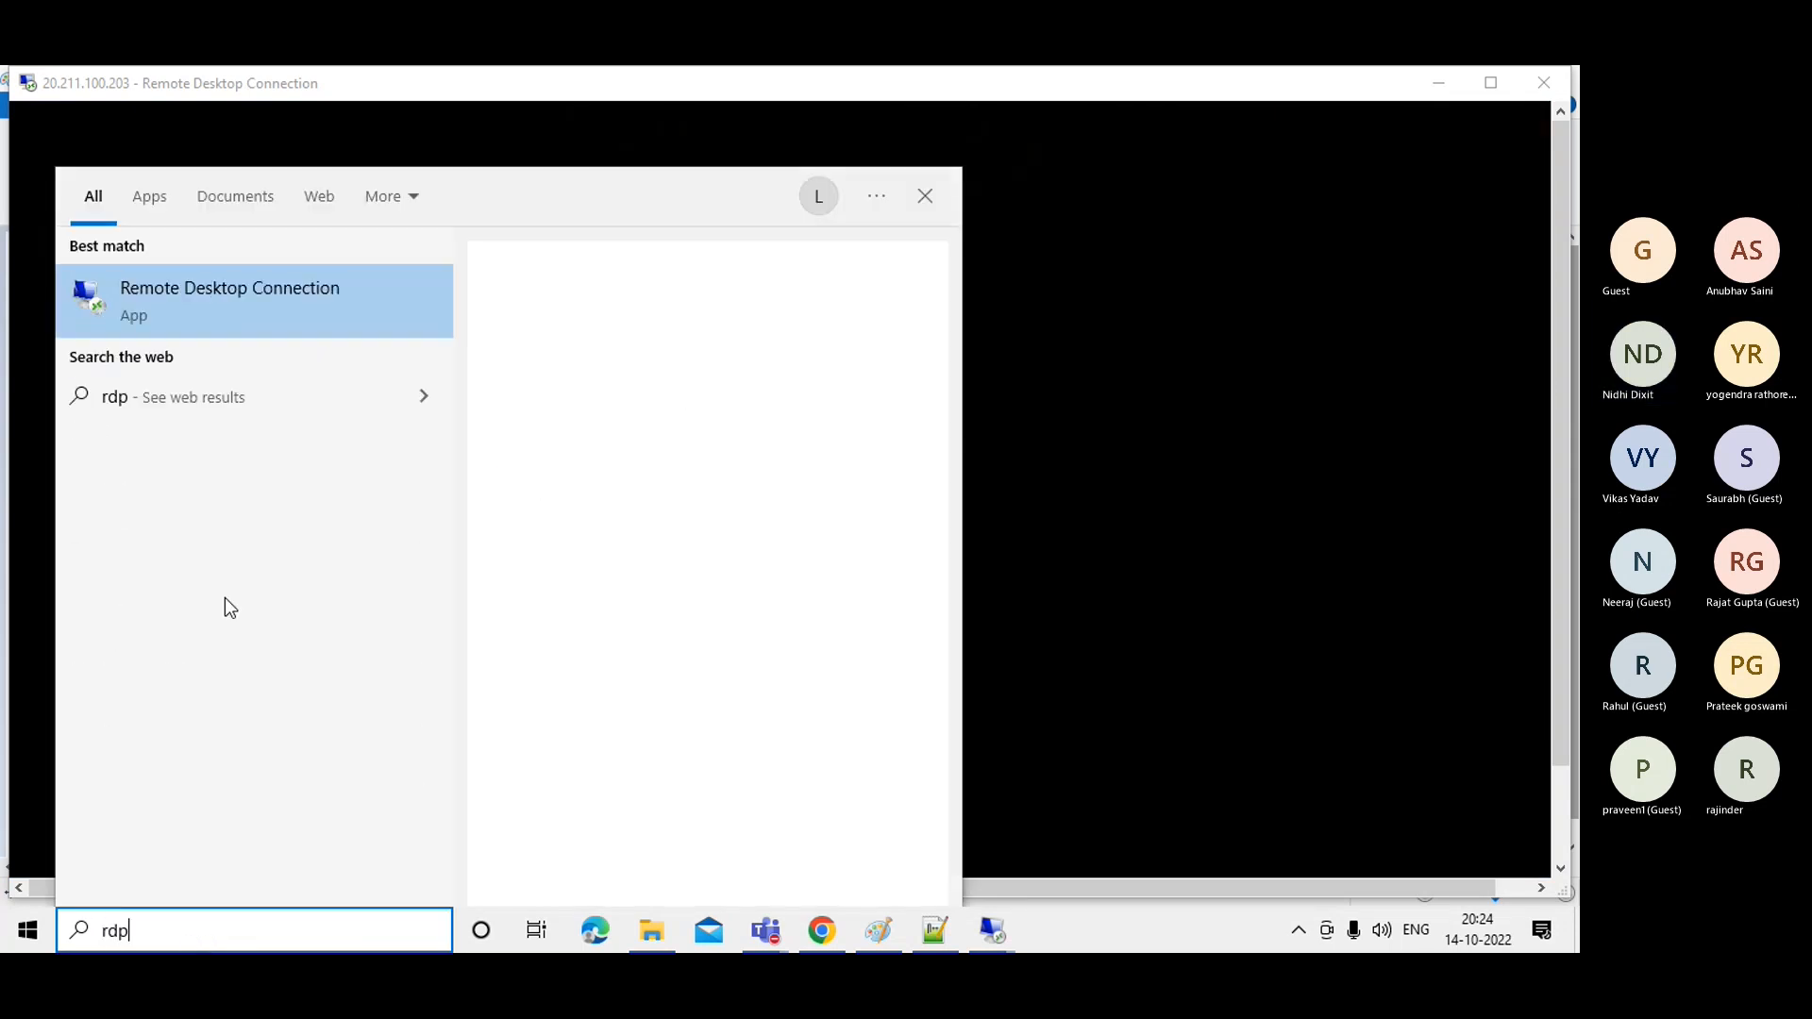
click(250, 316)
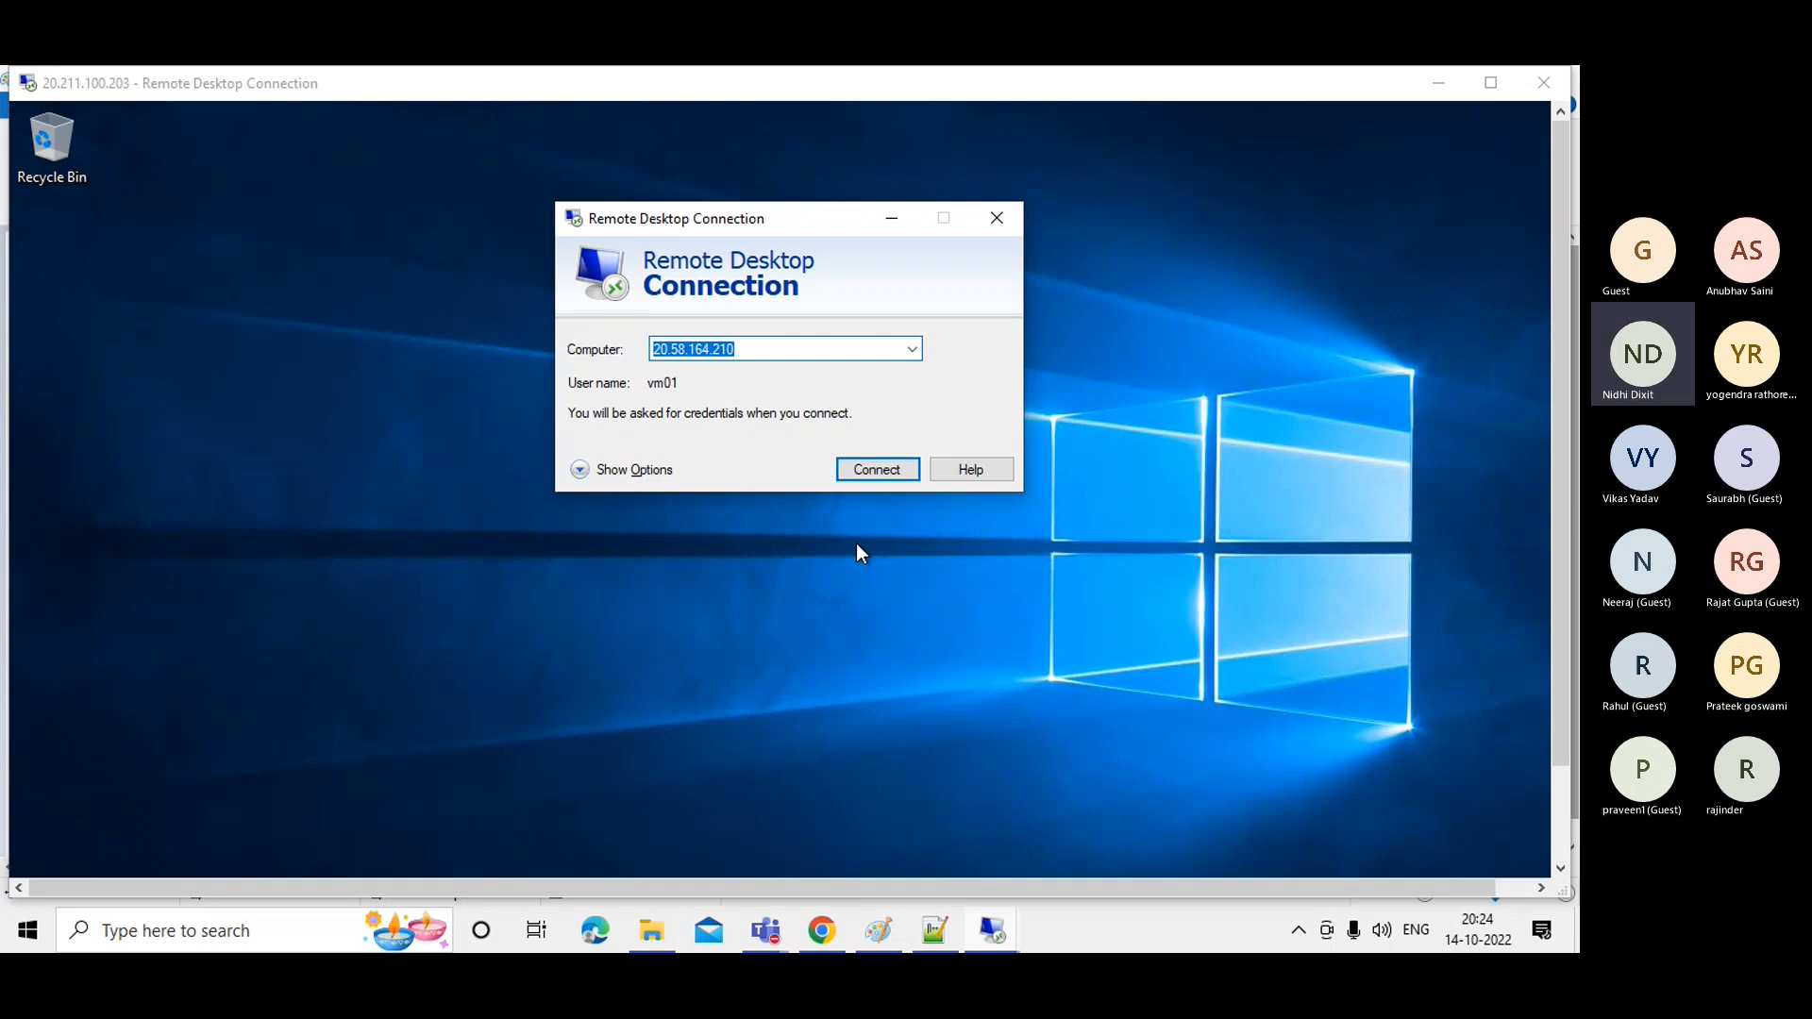
click(877, 932)
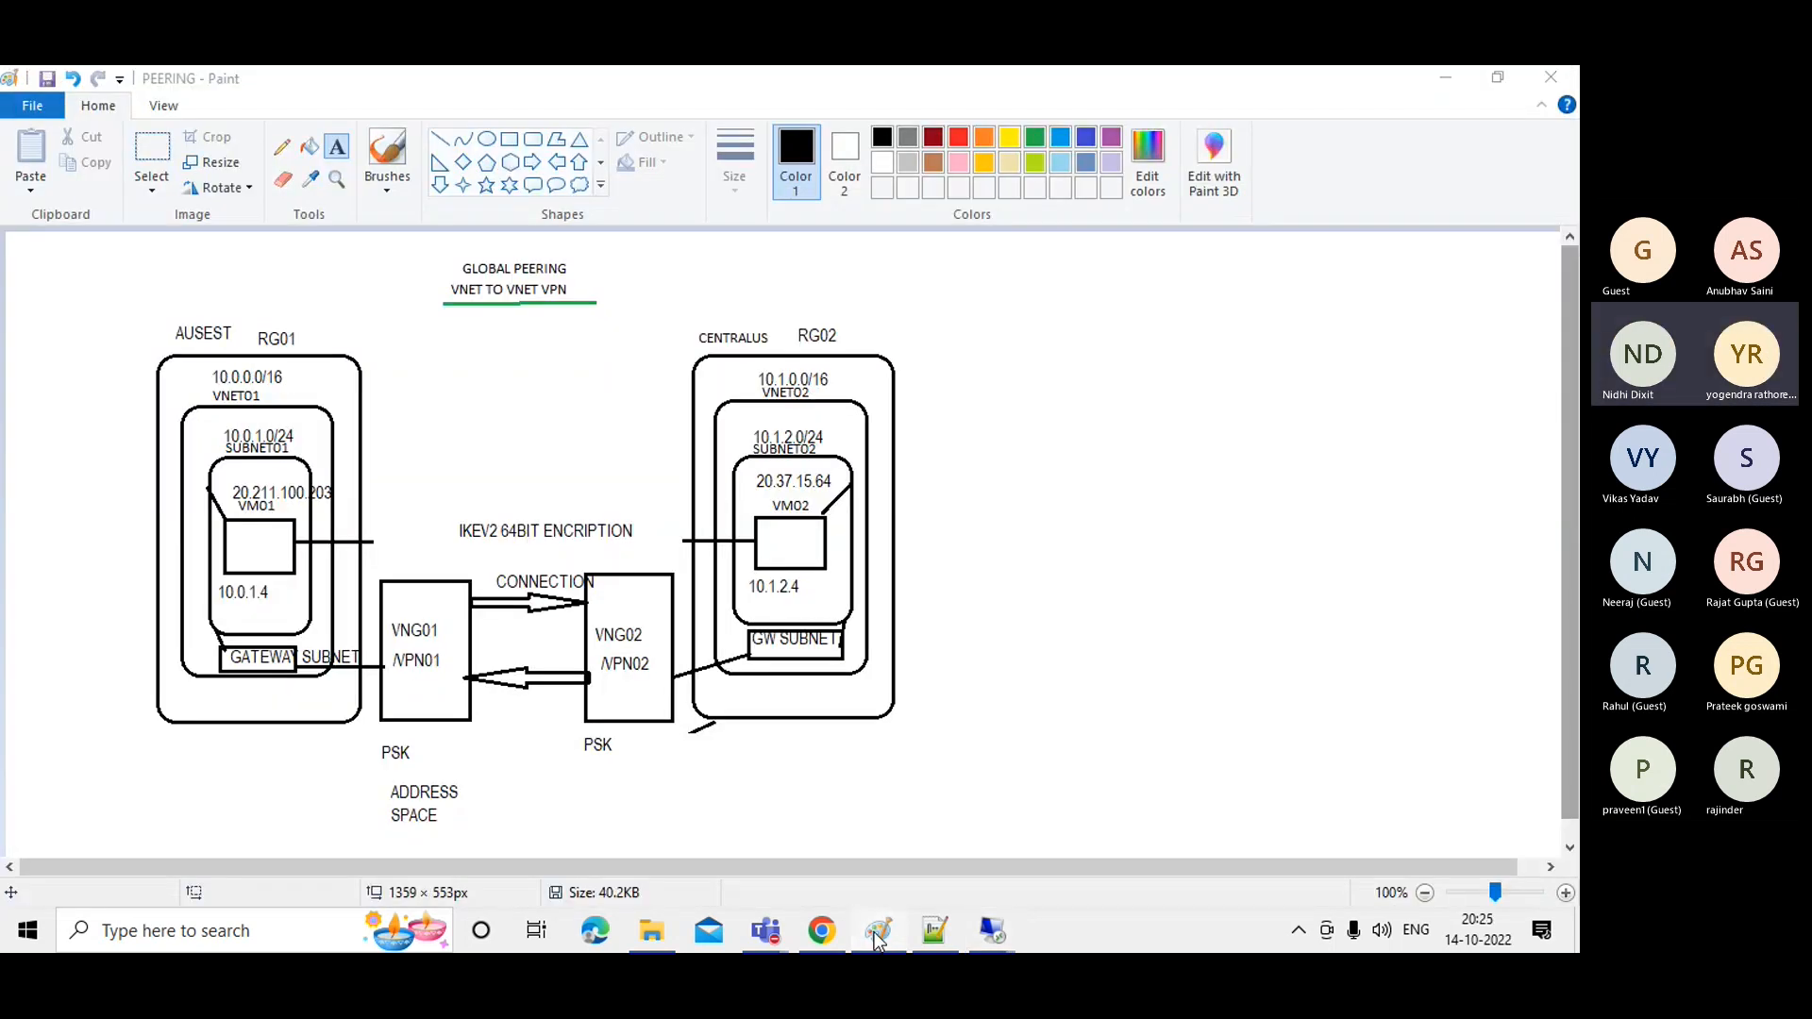
click(877, 935)
Enter 20.37.15.64 as the remote computer, consulting the Paint diagram, and start the connection to VM02
text(20.37.)
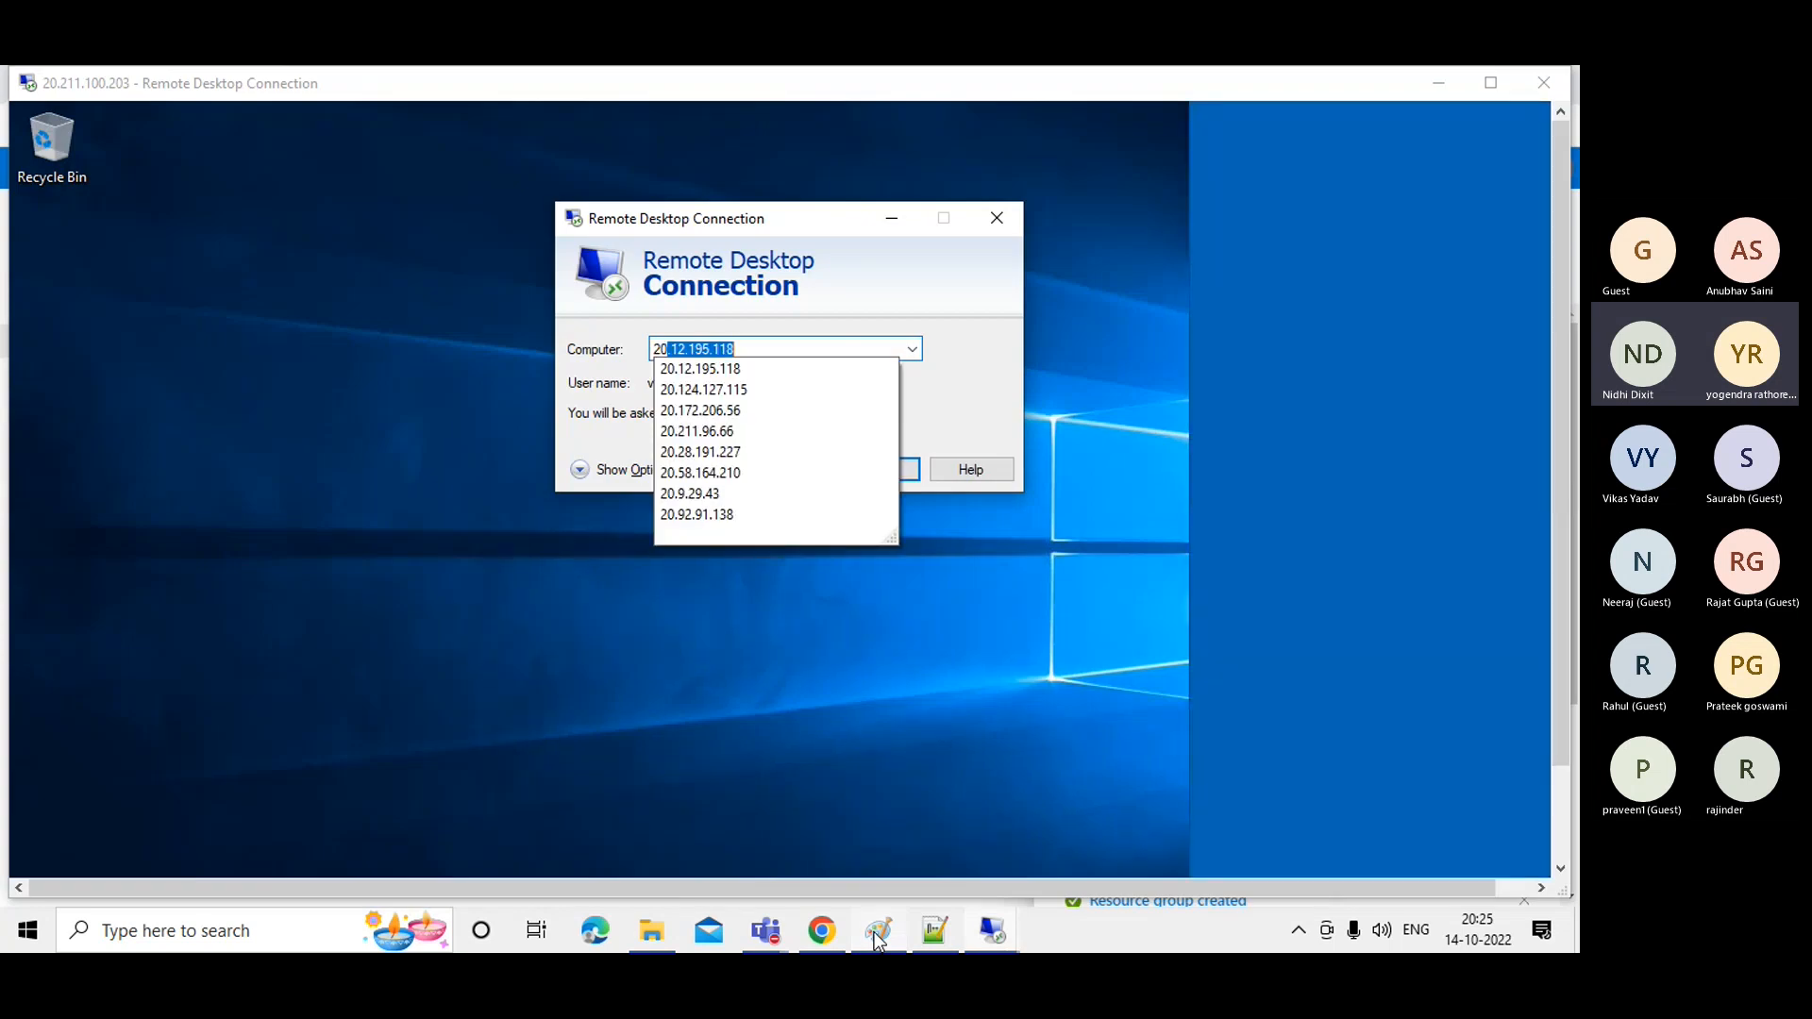
text(15.)
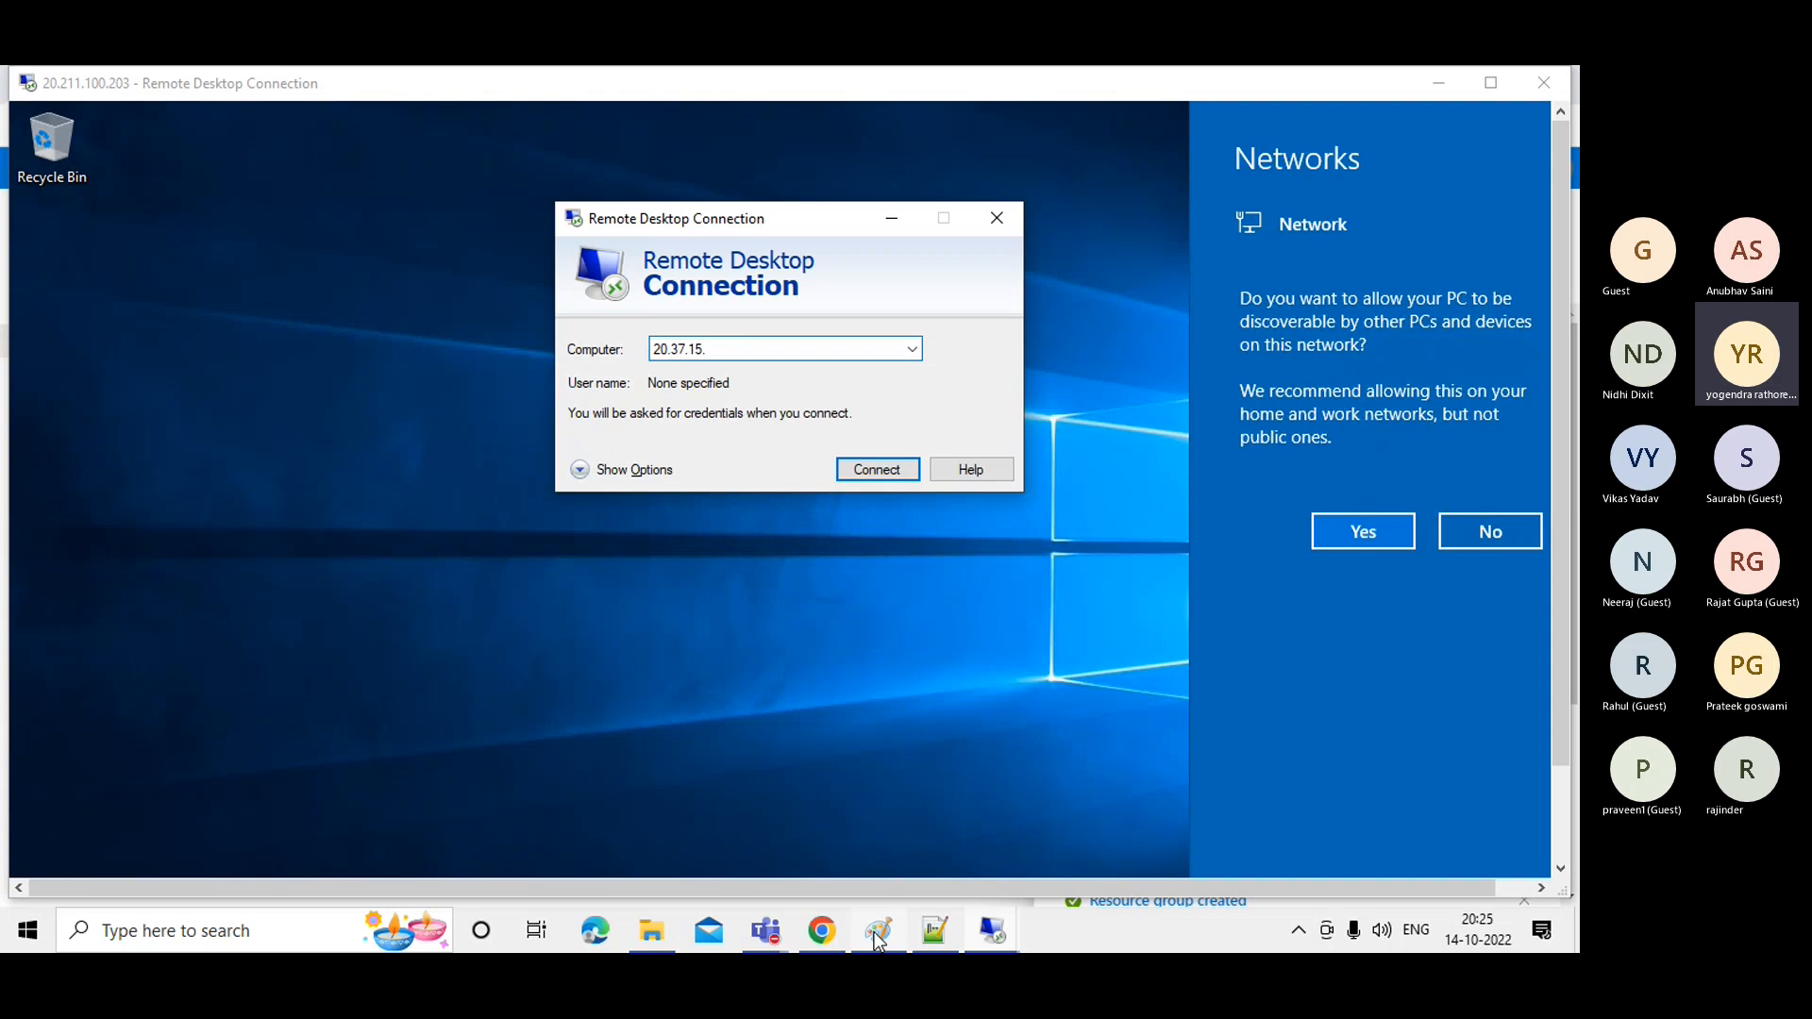
click(878, 934)
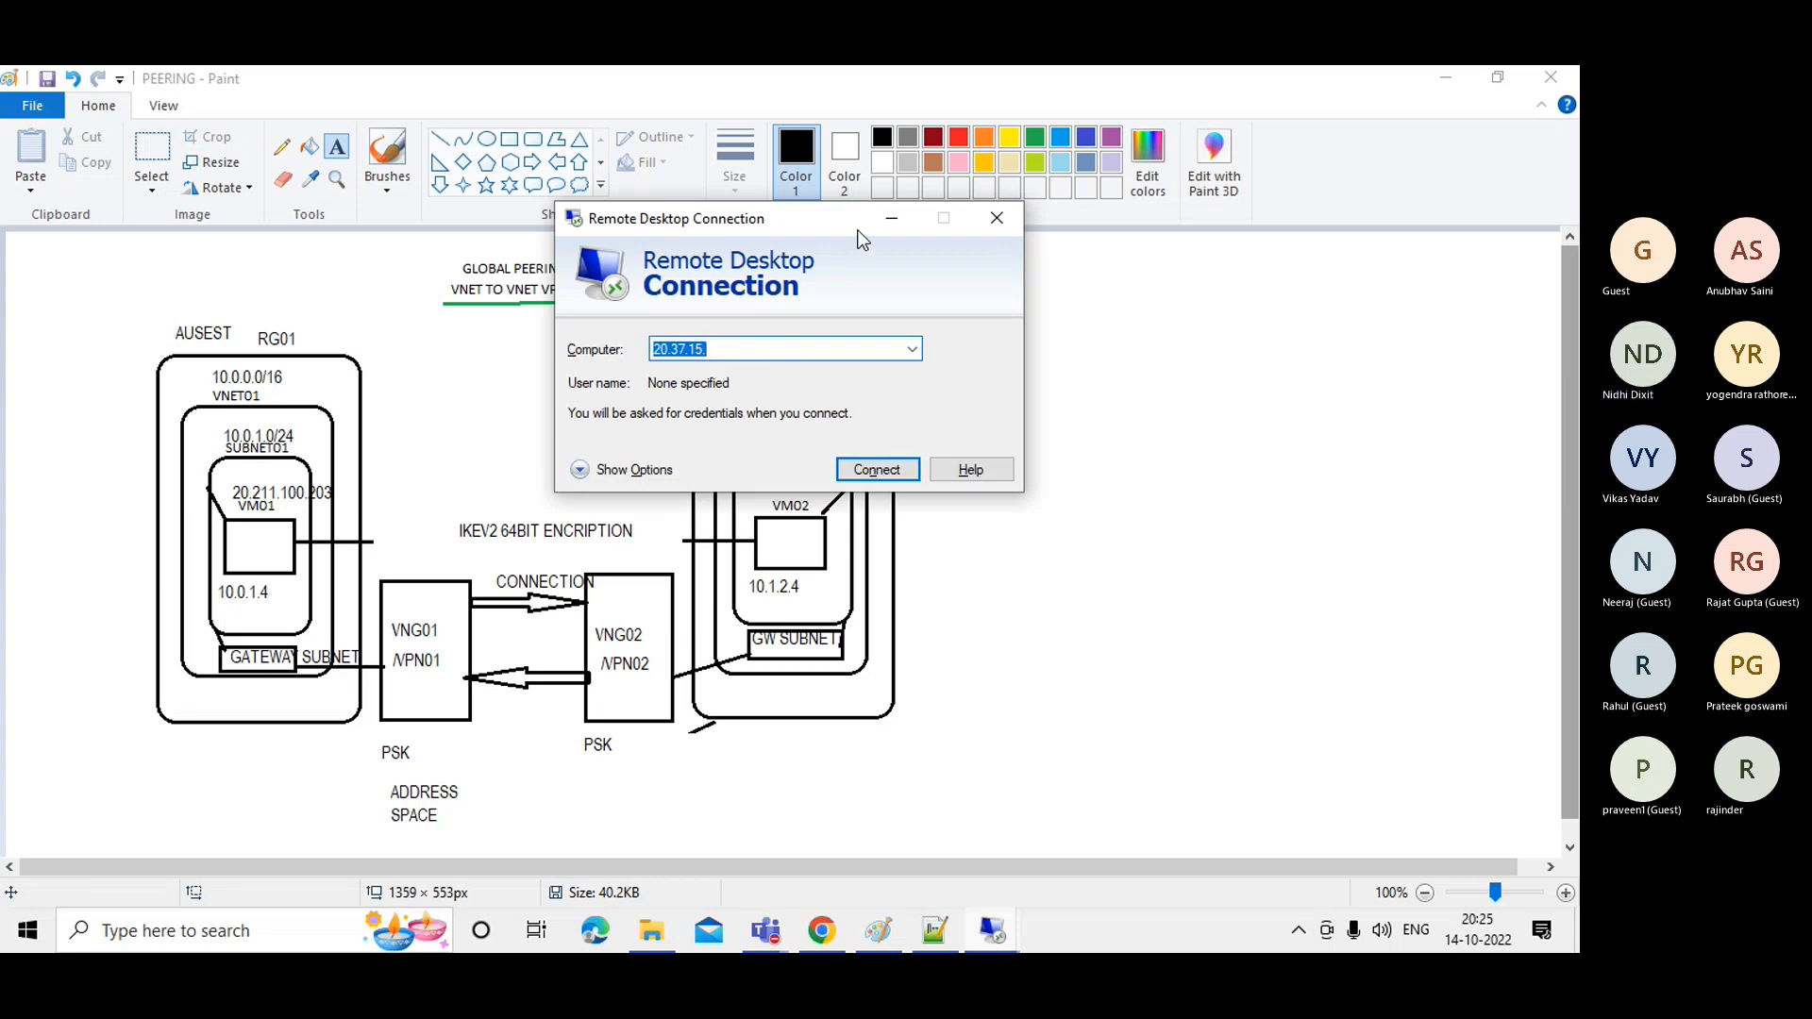
drag(868, 233, 1273, 302)
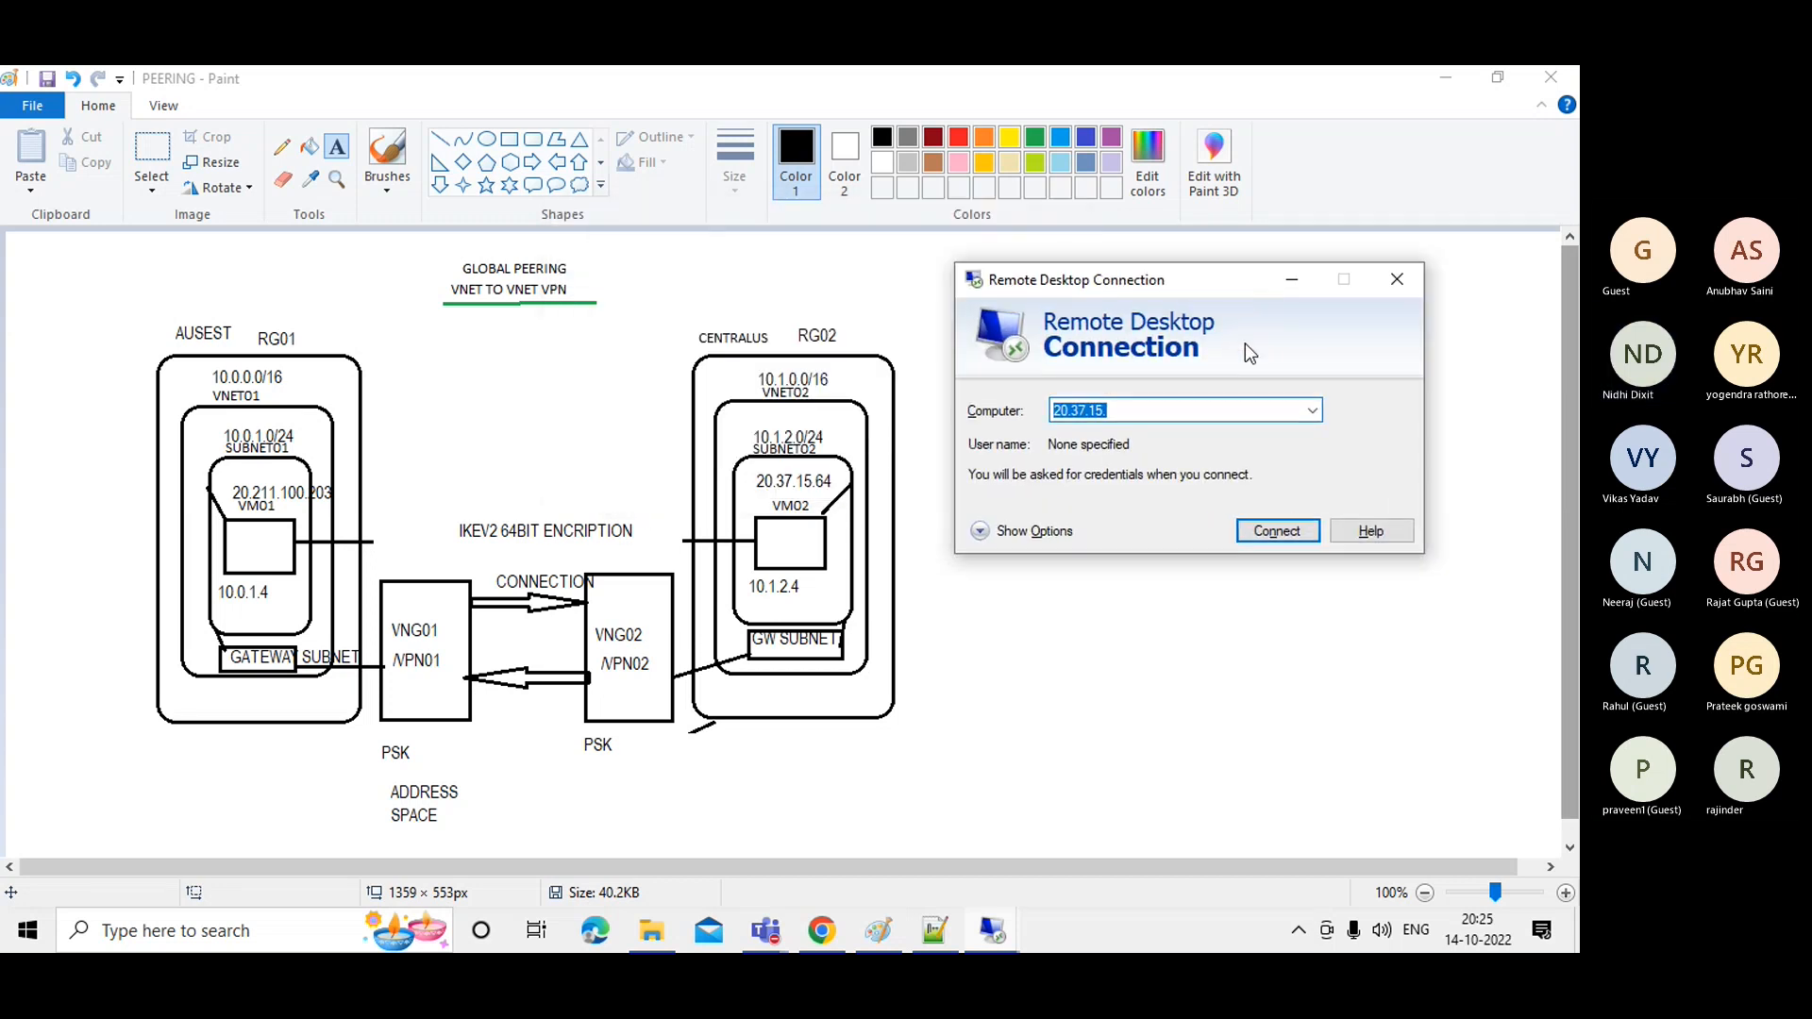
click(1159, 410)
text(64)
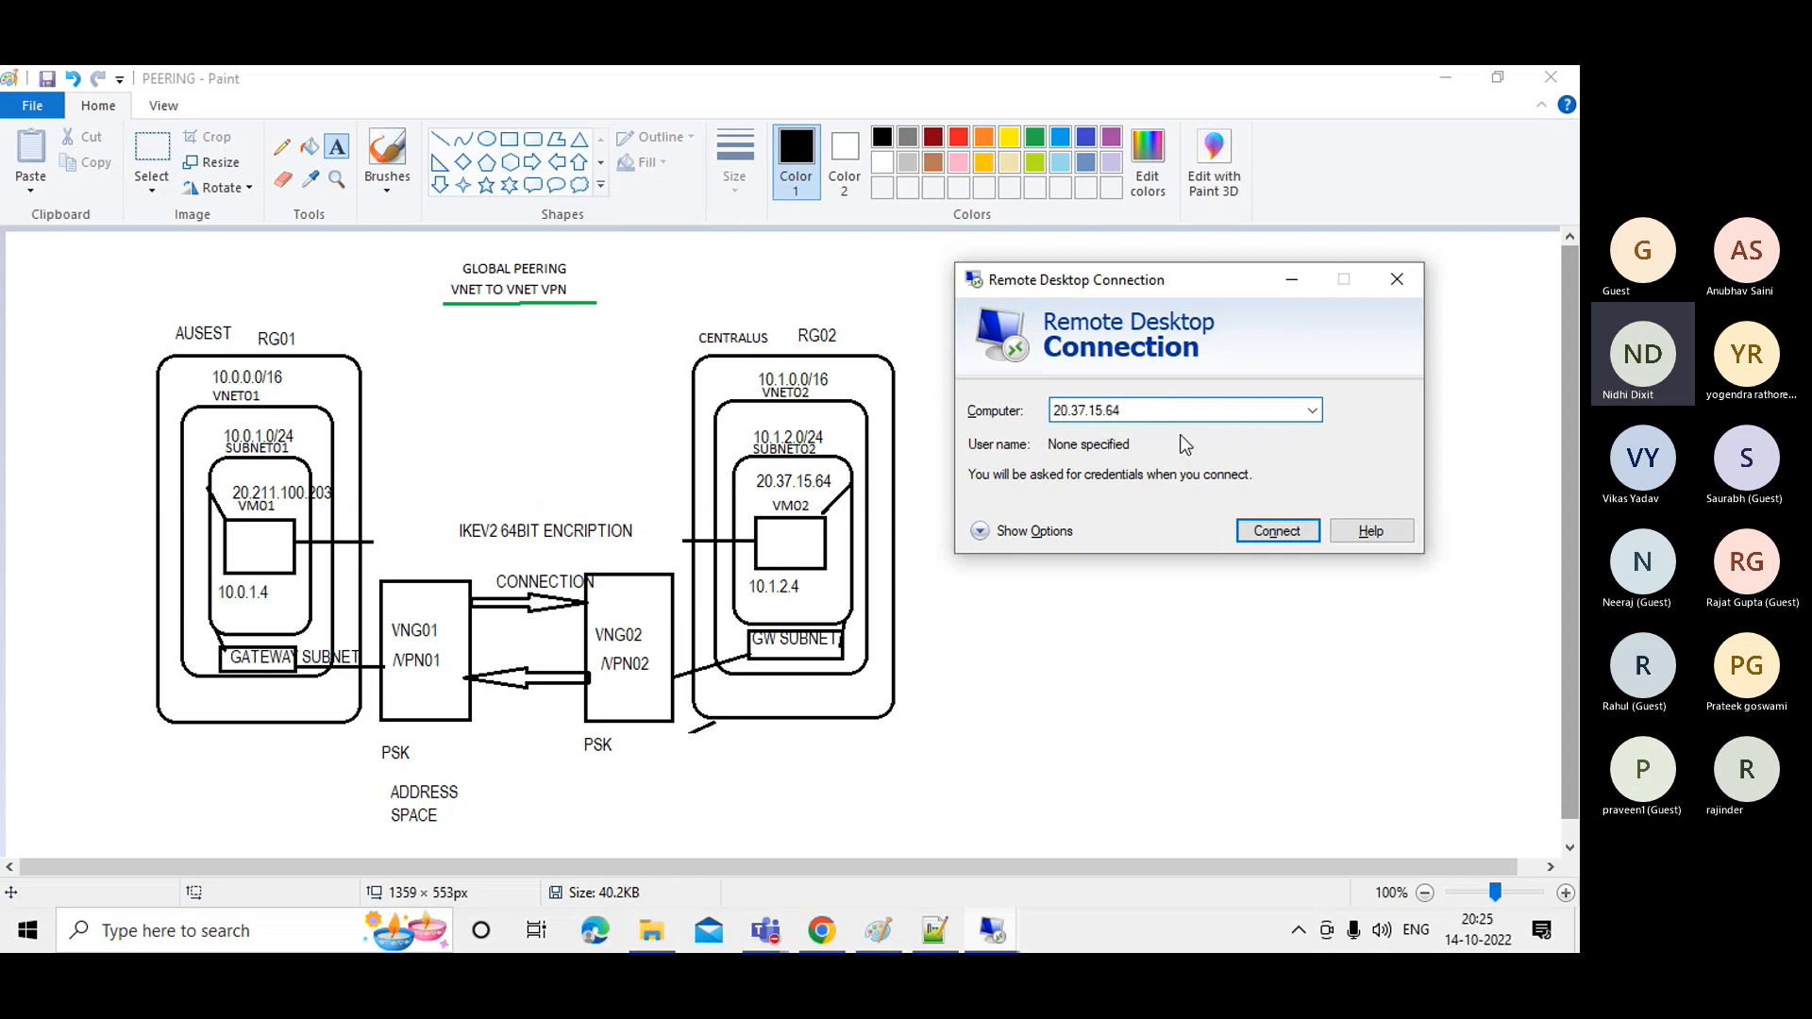
click(1268, 531)
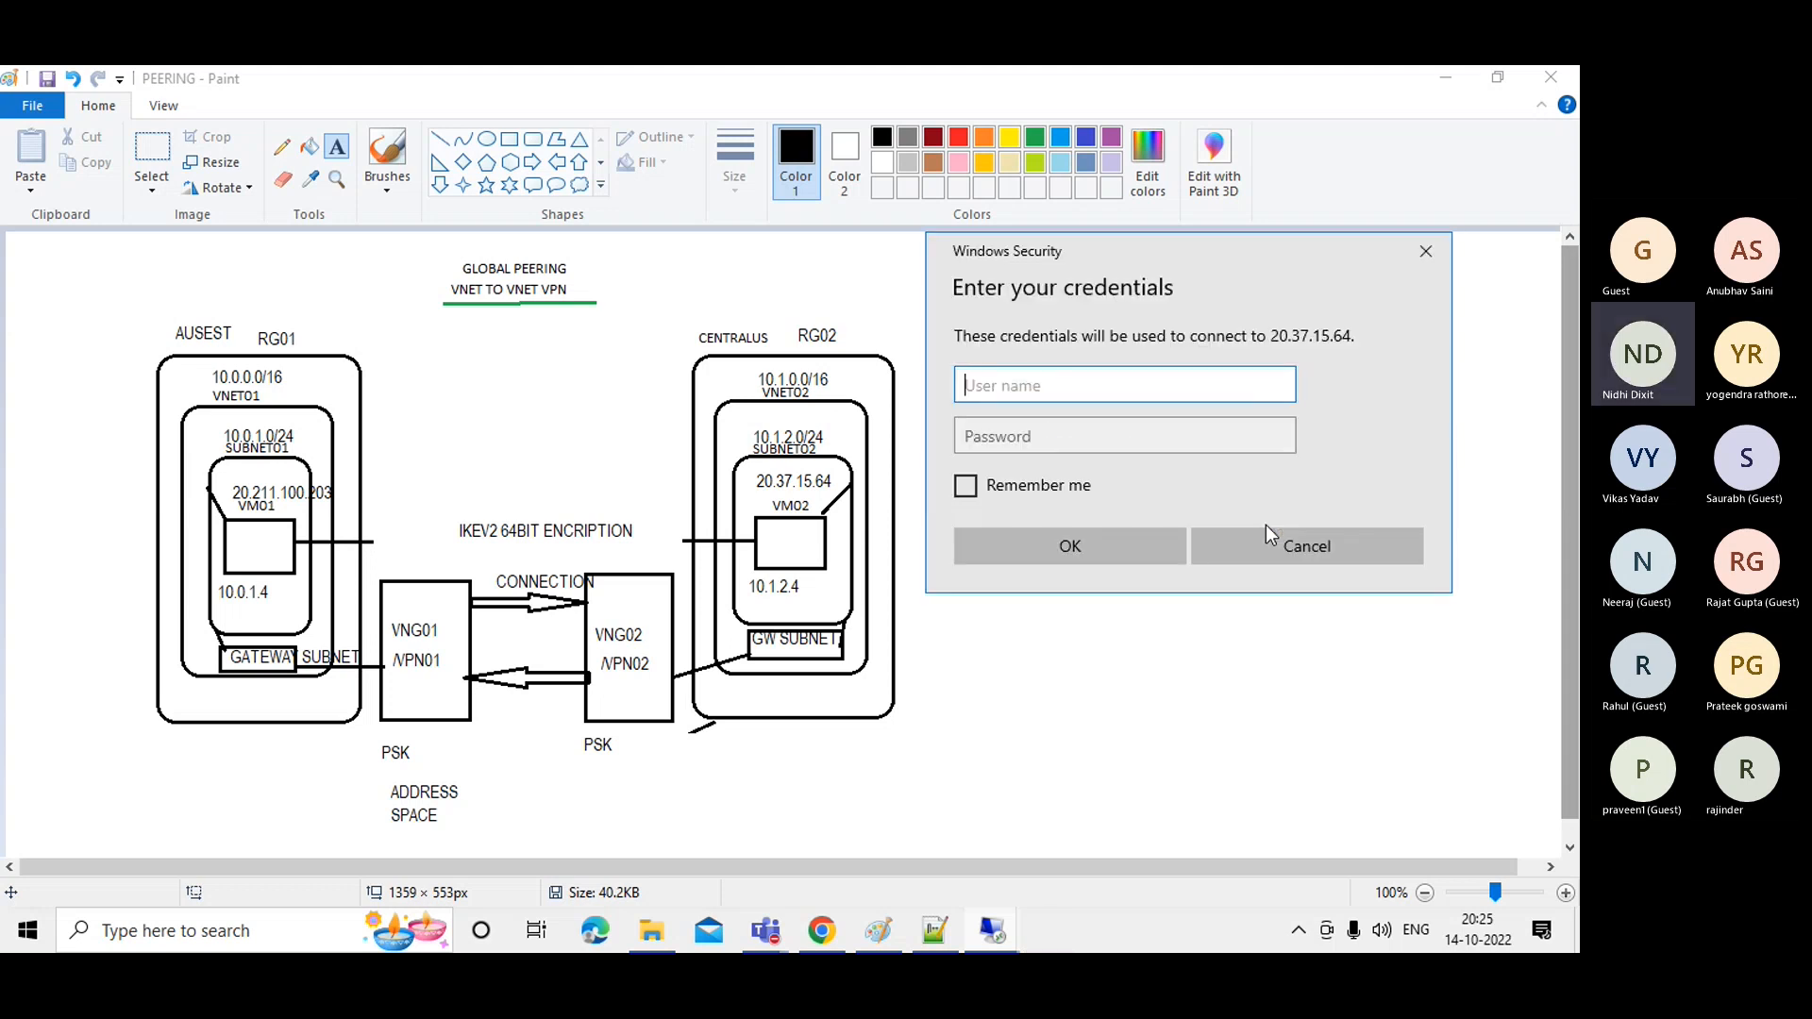
Sign in to VM02 with user name vm01 and the account password copied from Notepad++, accepting the unverified certificate
text(vm01)
key(Tab)
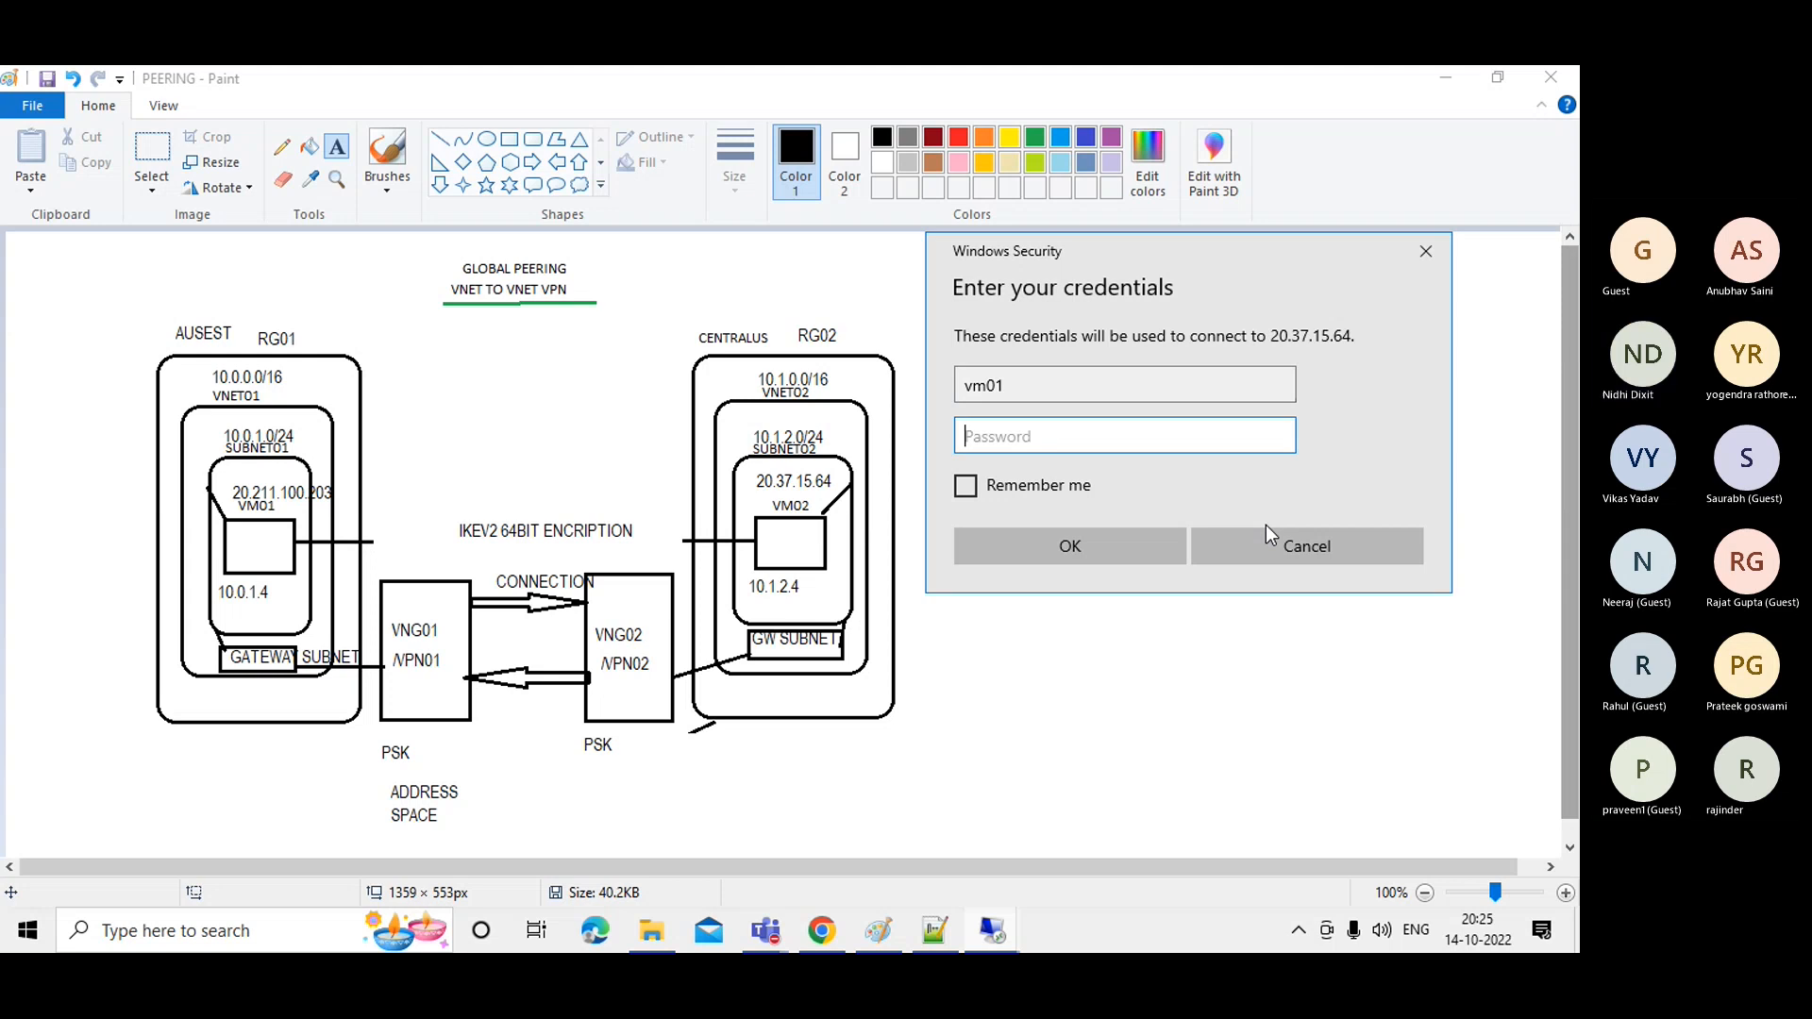
click(938, 931)
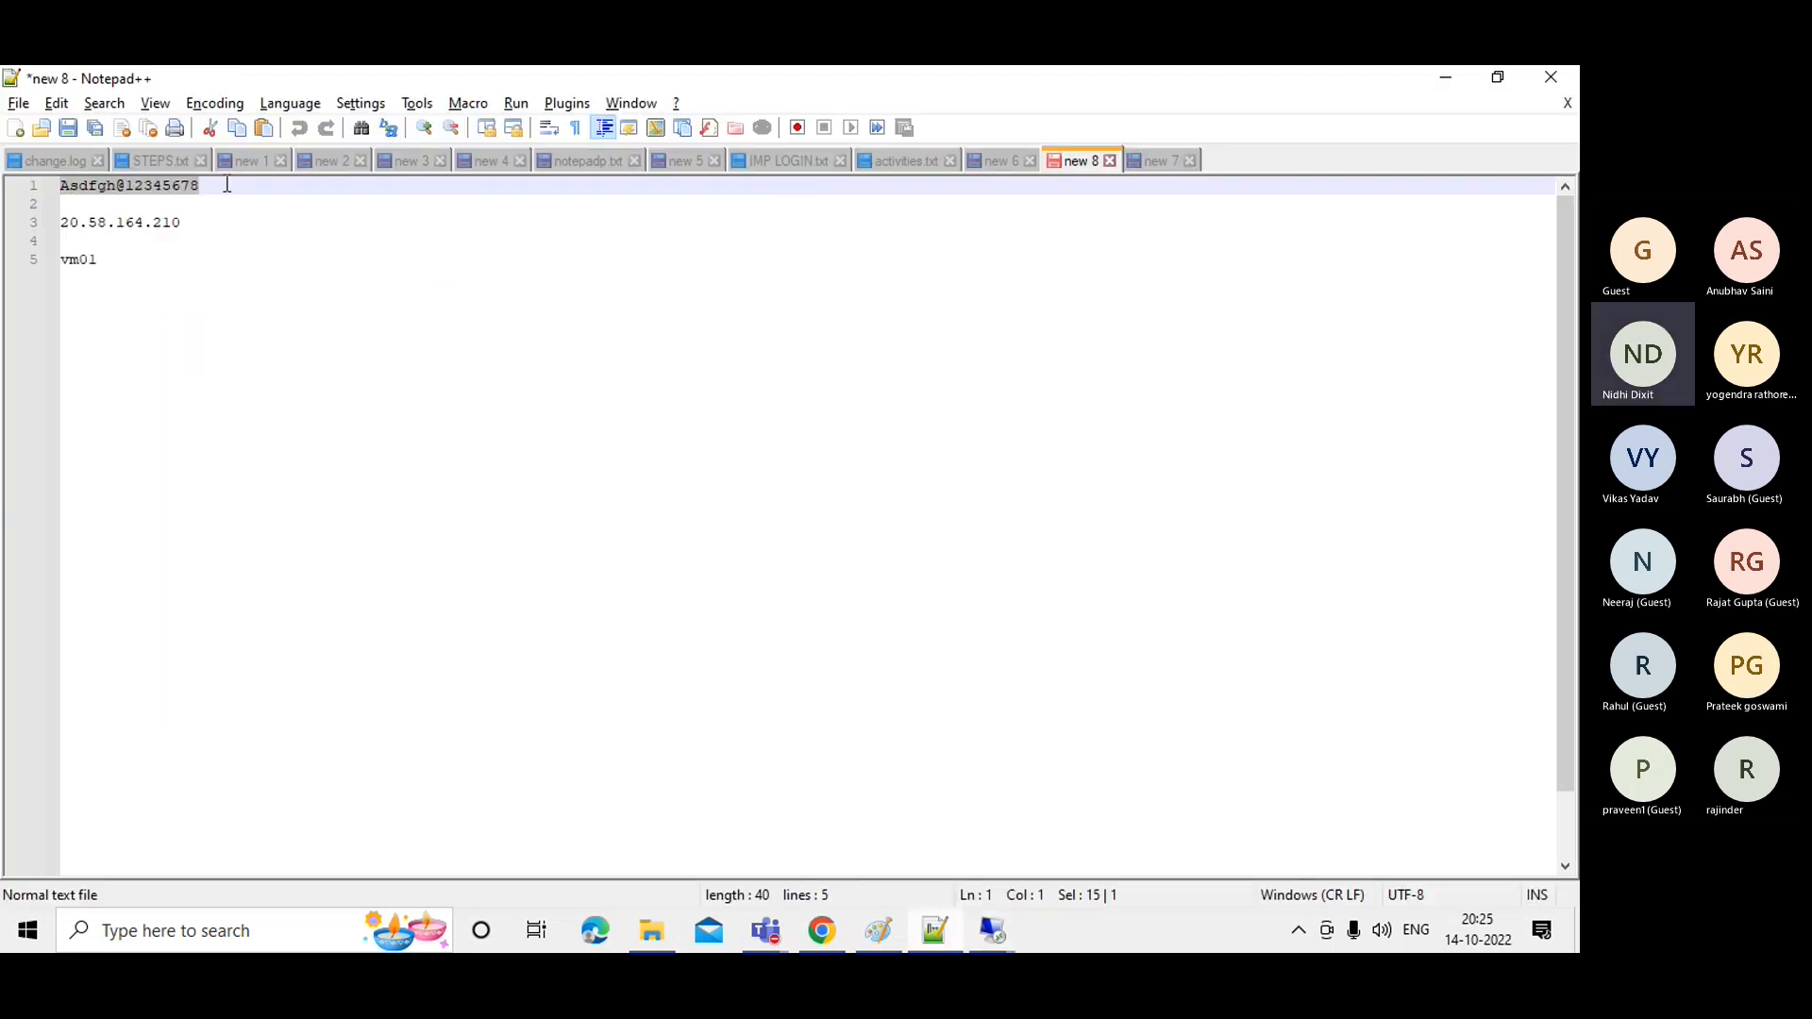
drag(226, 184, 3, 189)
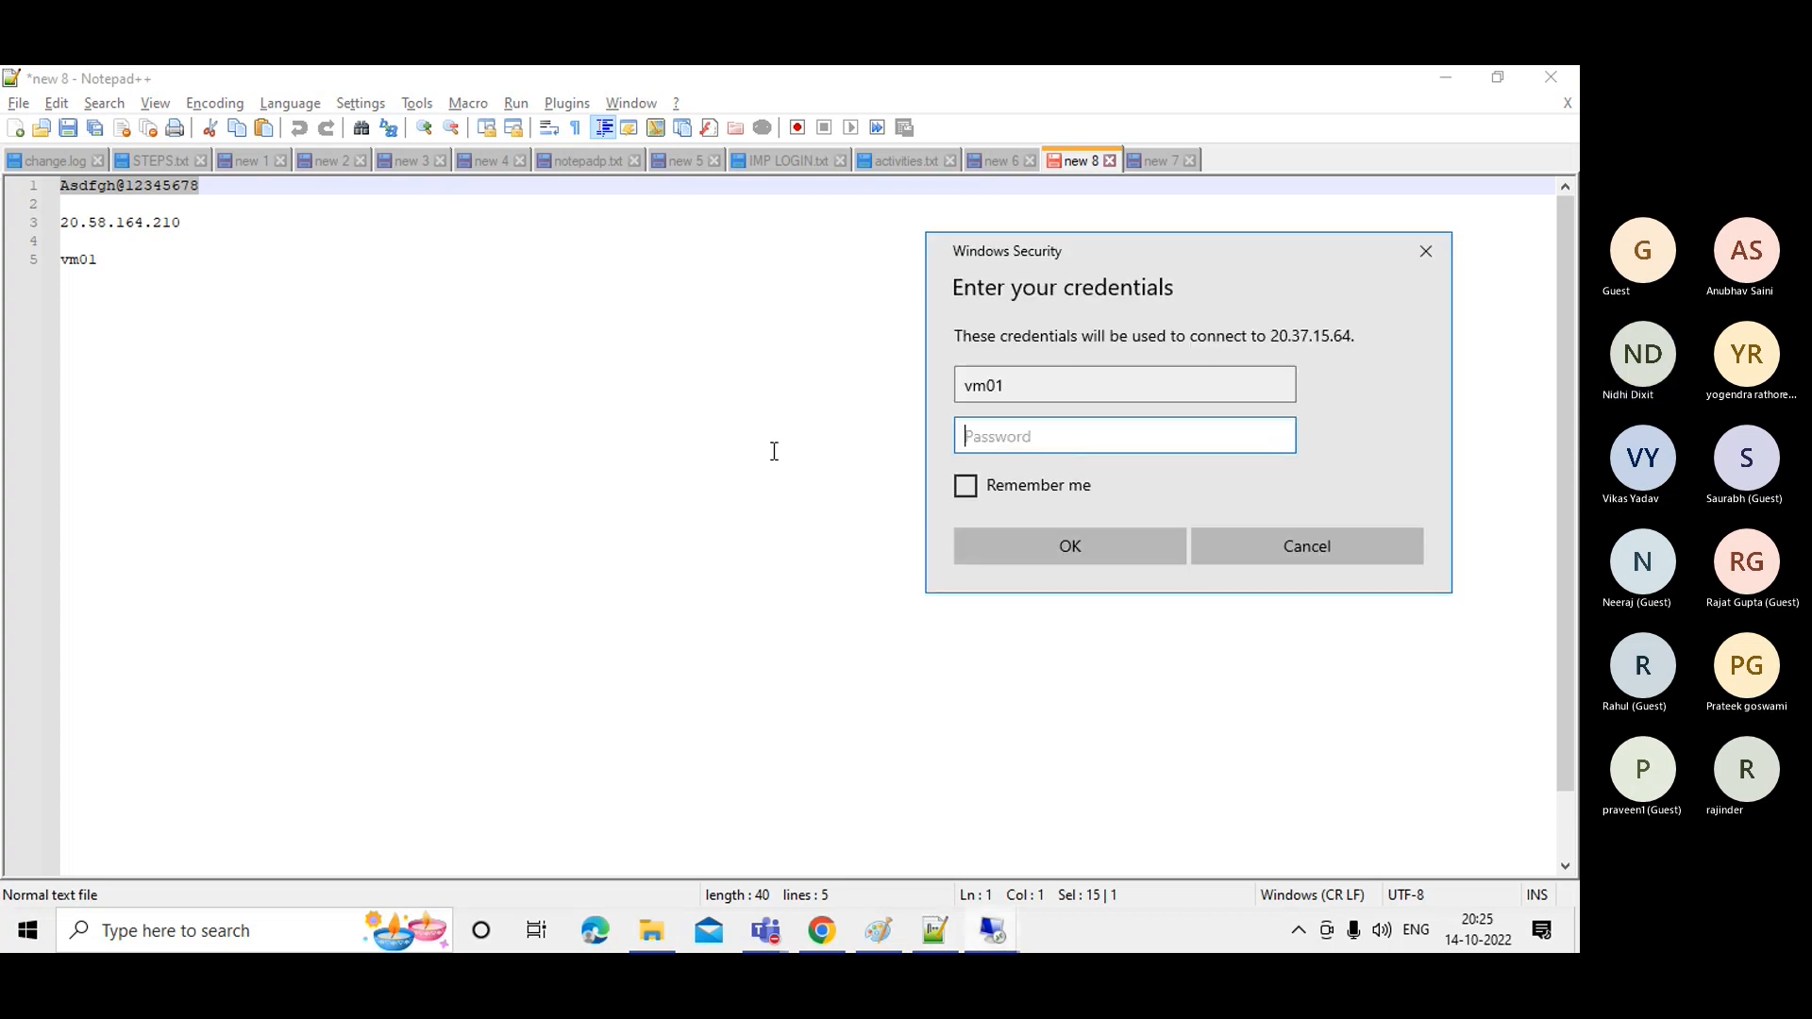
key(ctrl+v)
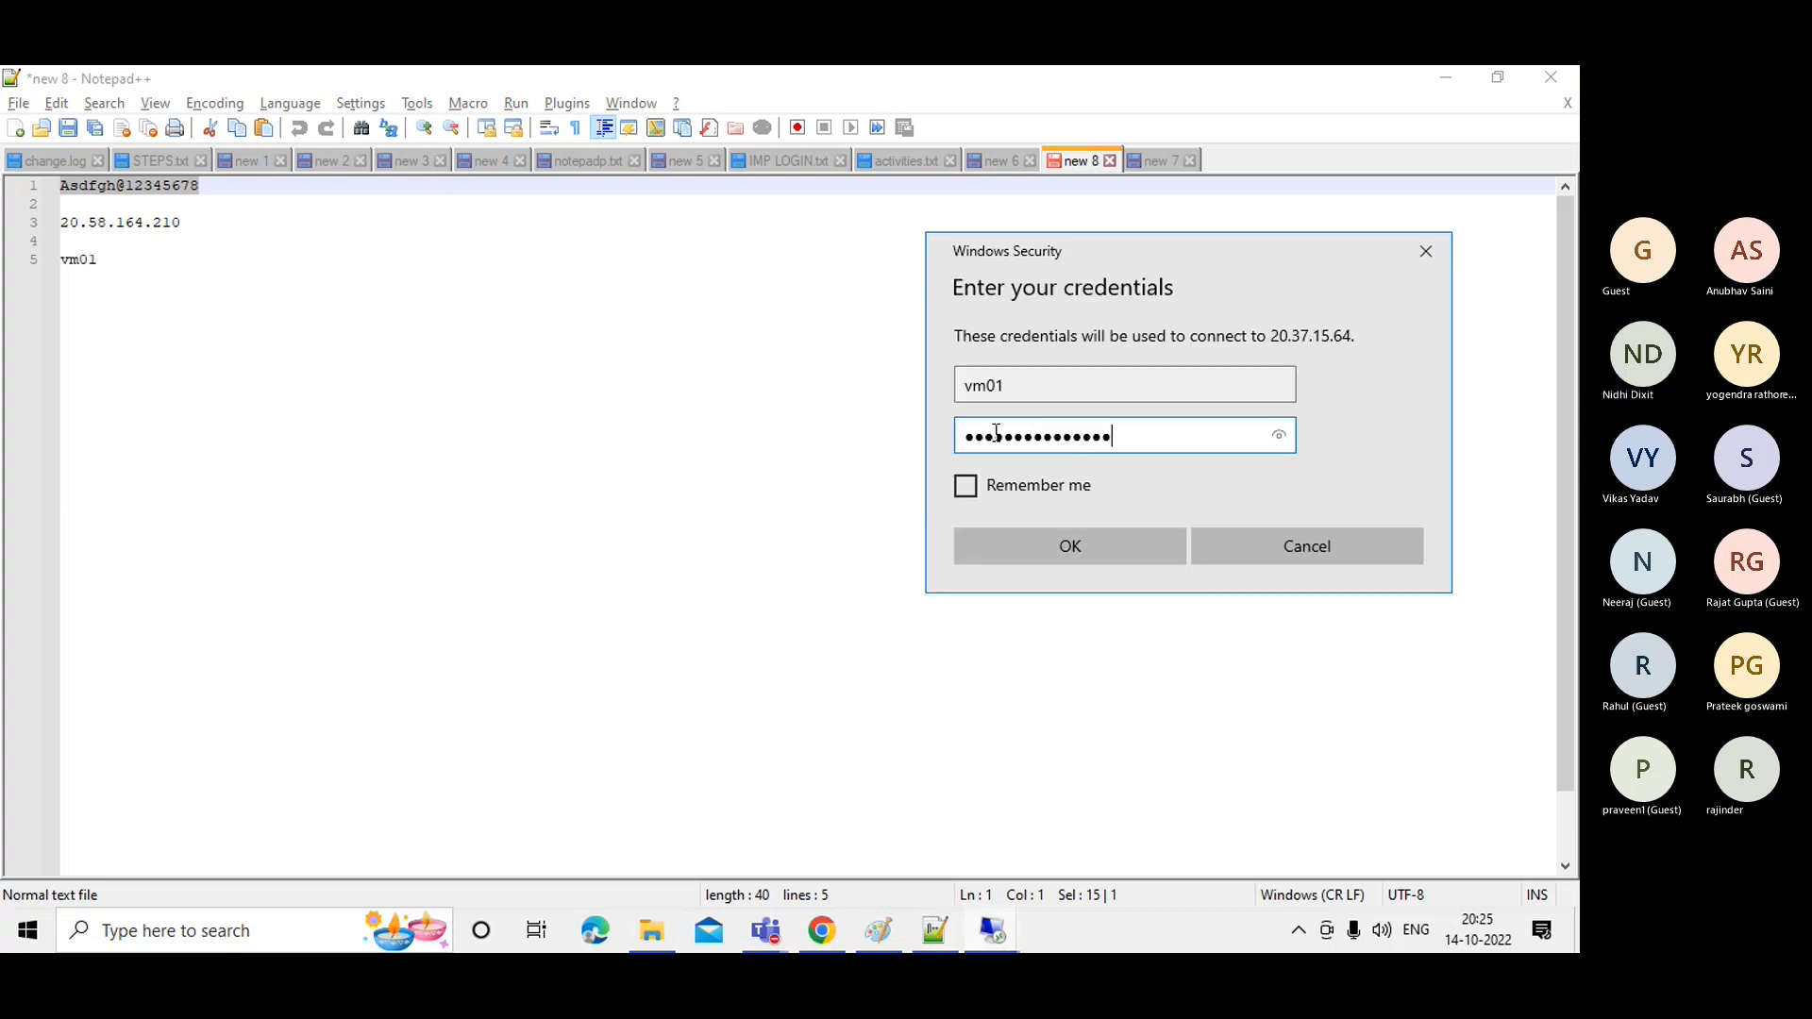
click(1066, 545)
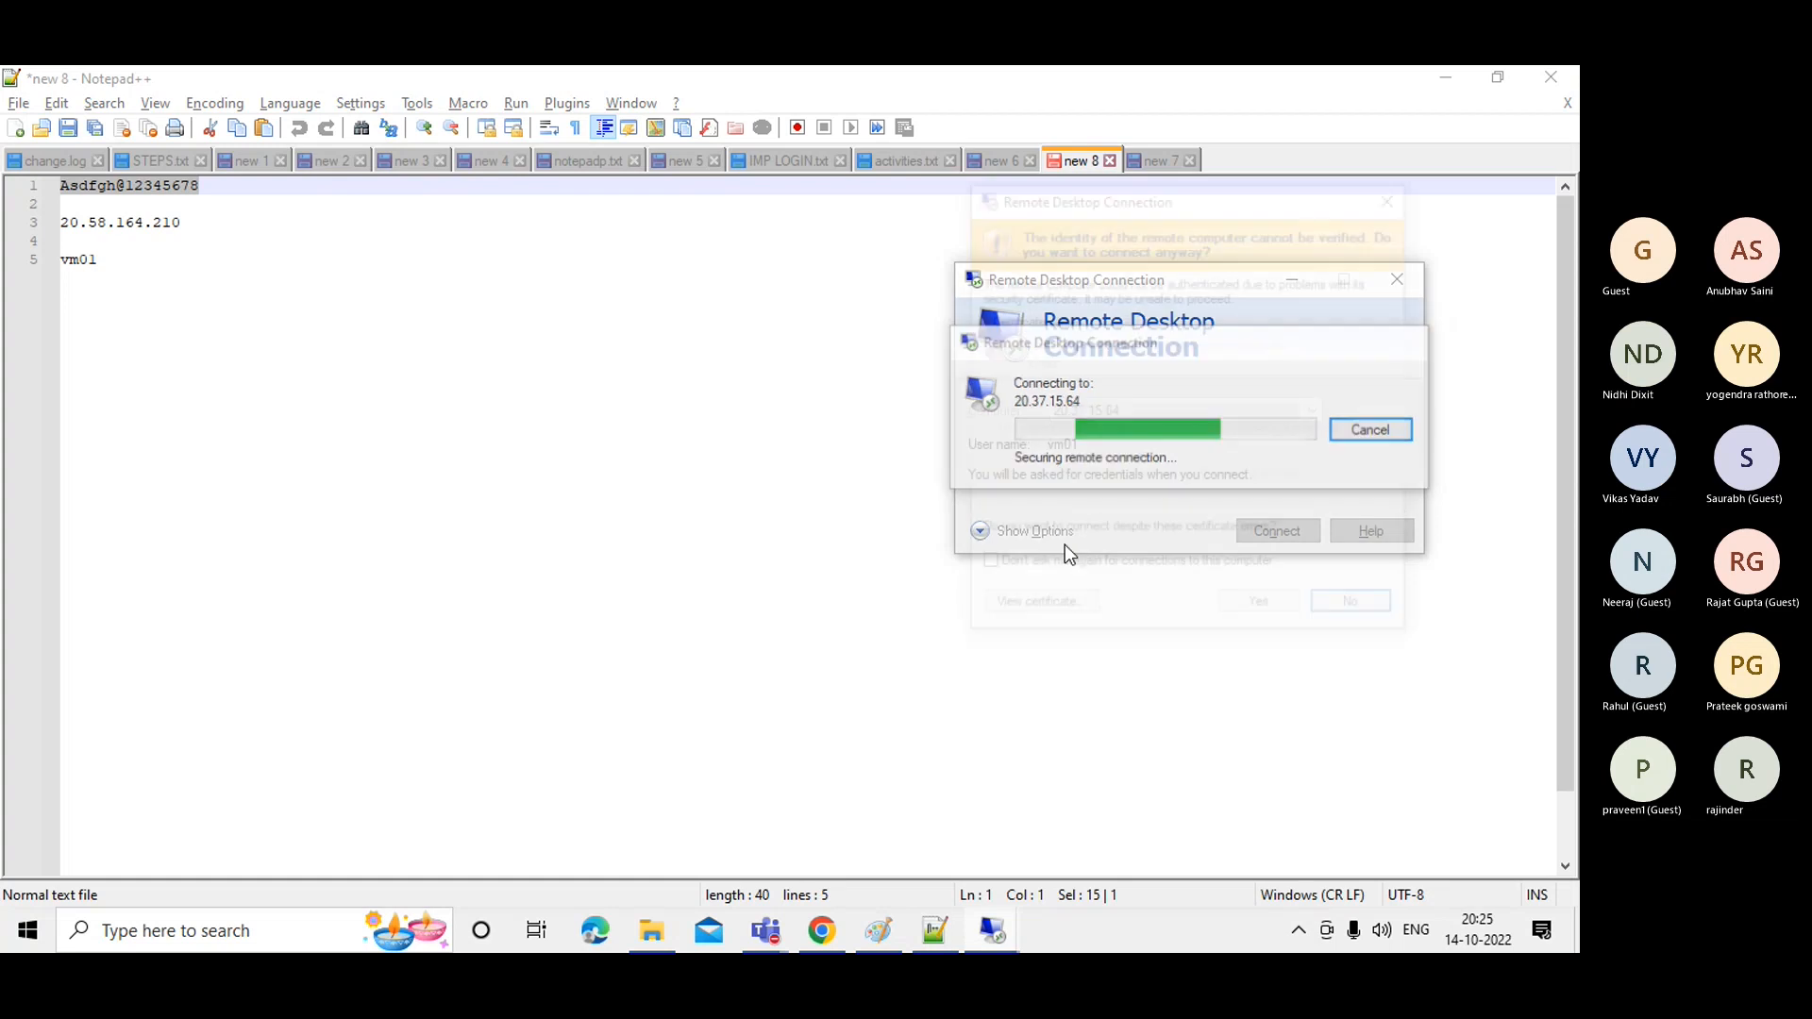
click(1263, 612)
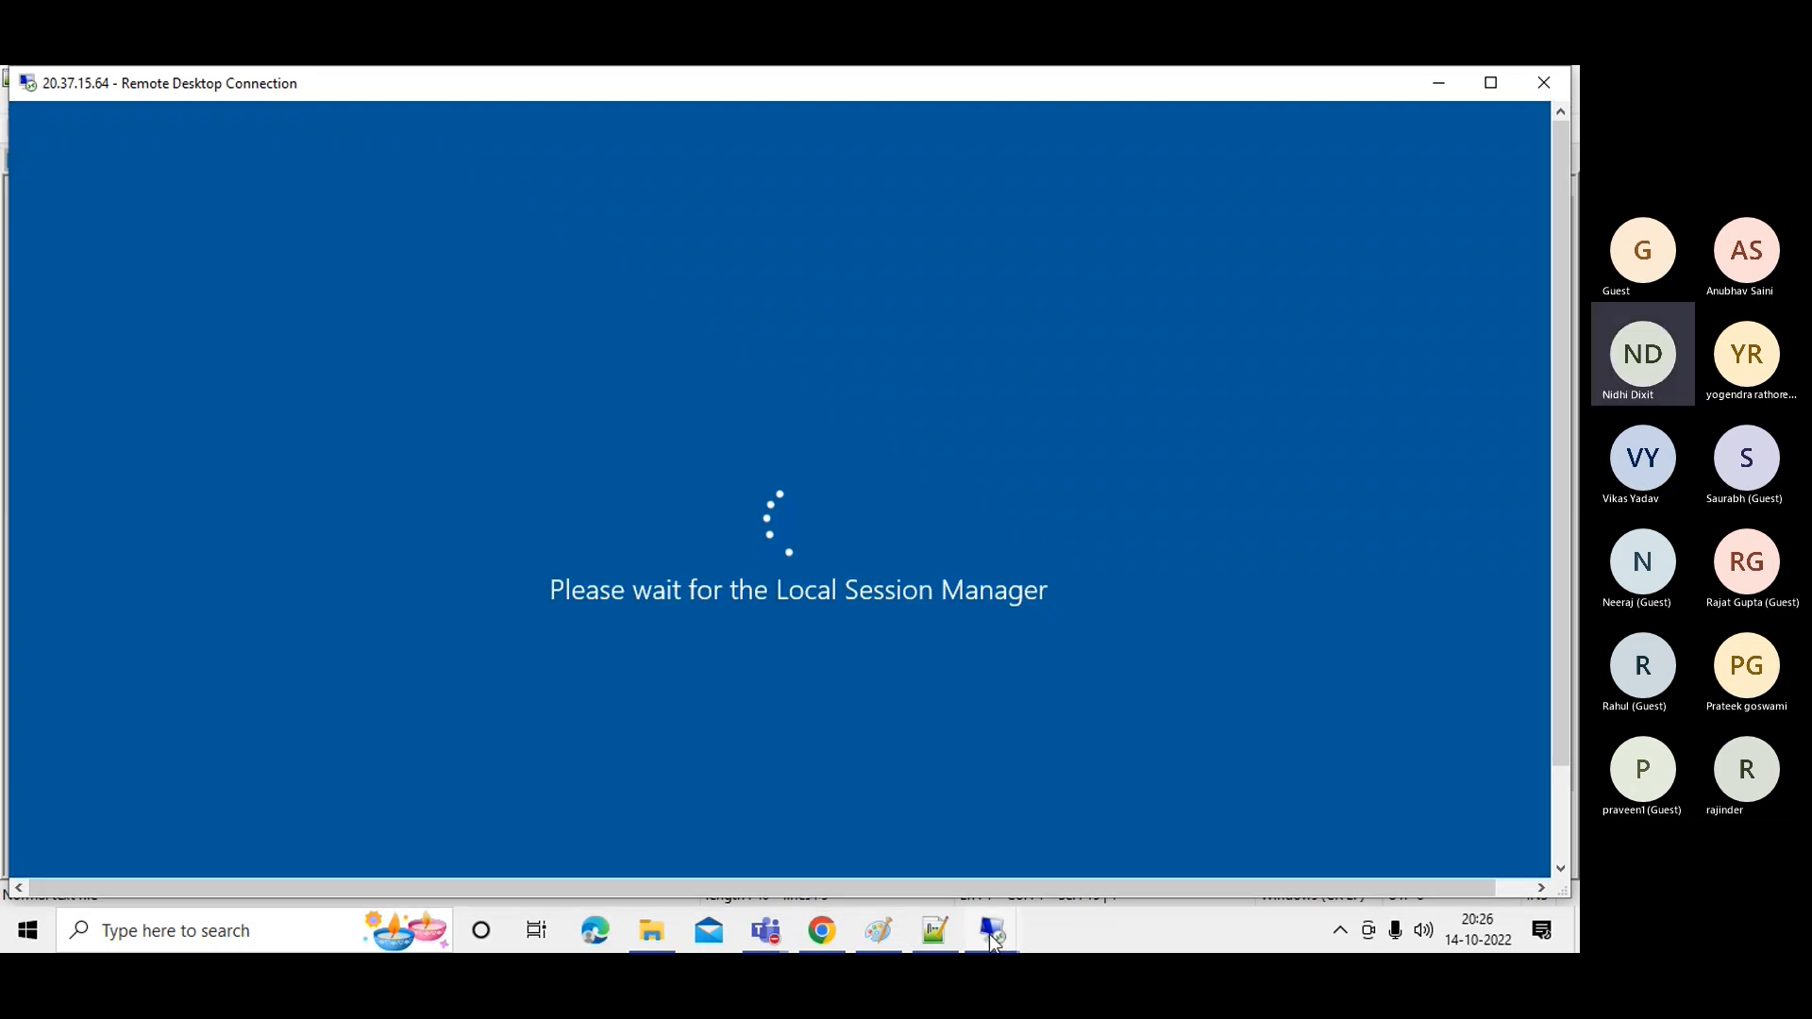
mouse_move(992, 940)
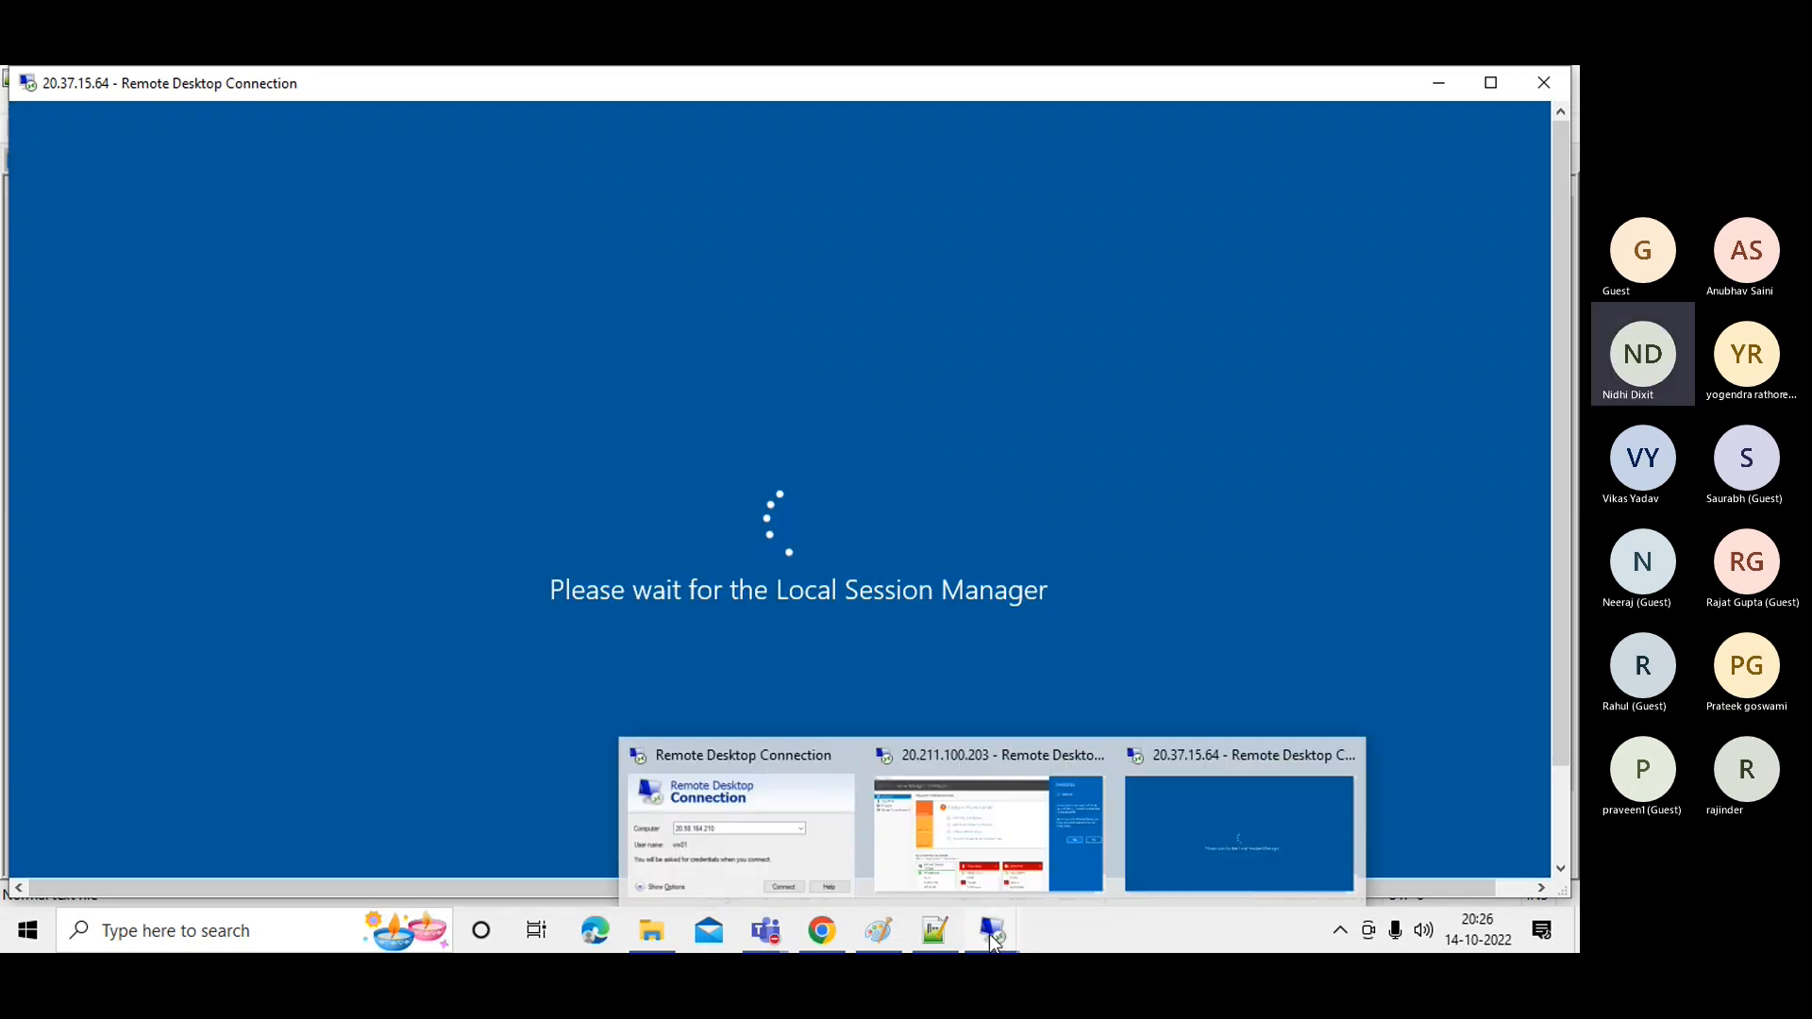
Switch to the VM01 remote session, allow the PC to be discoverable on the network, and open Control Panel
click(987, 874)
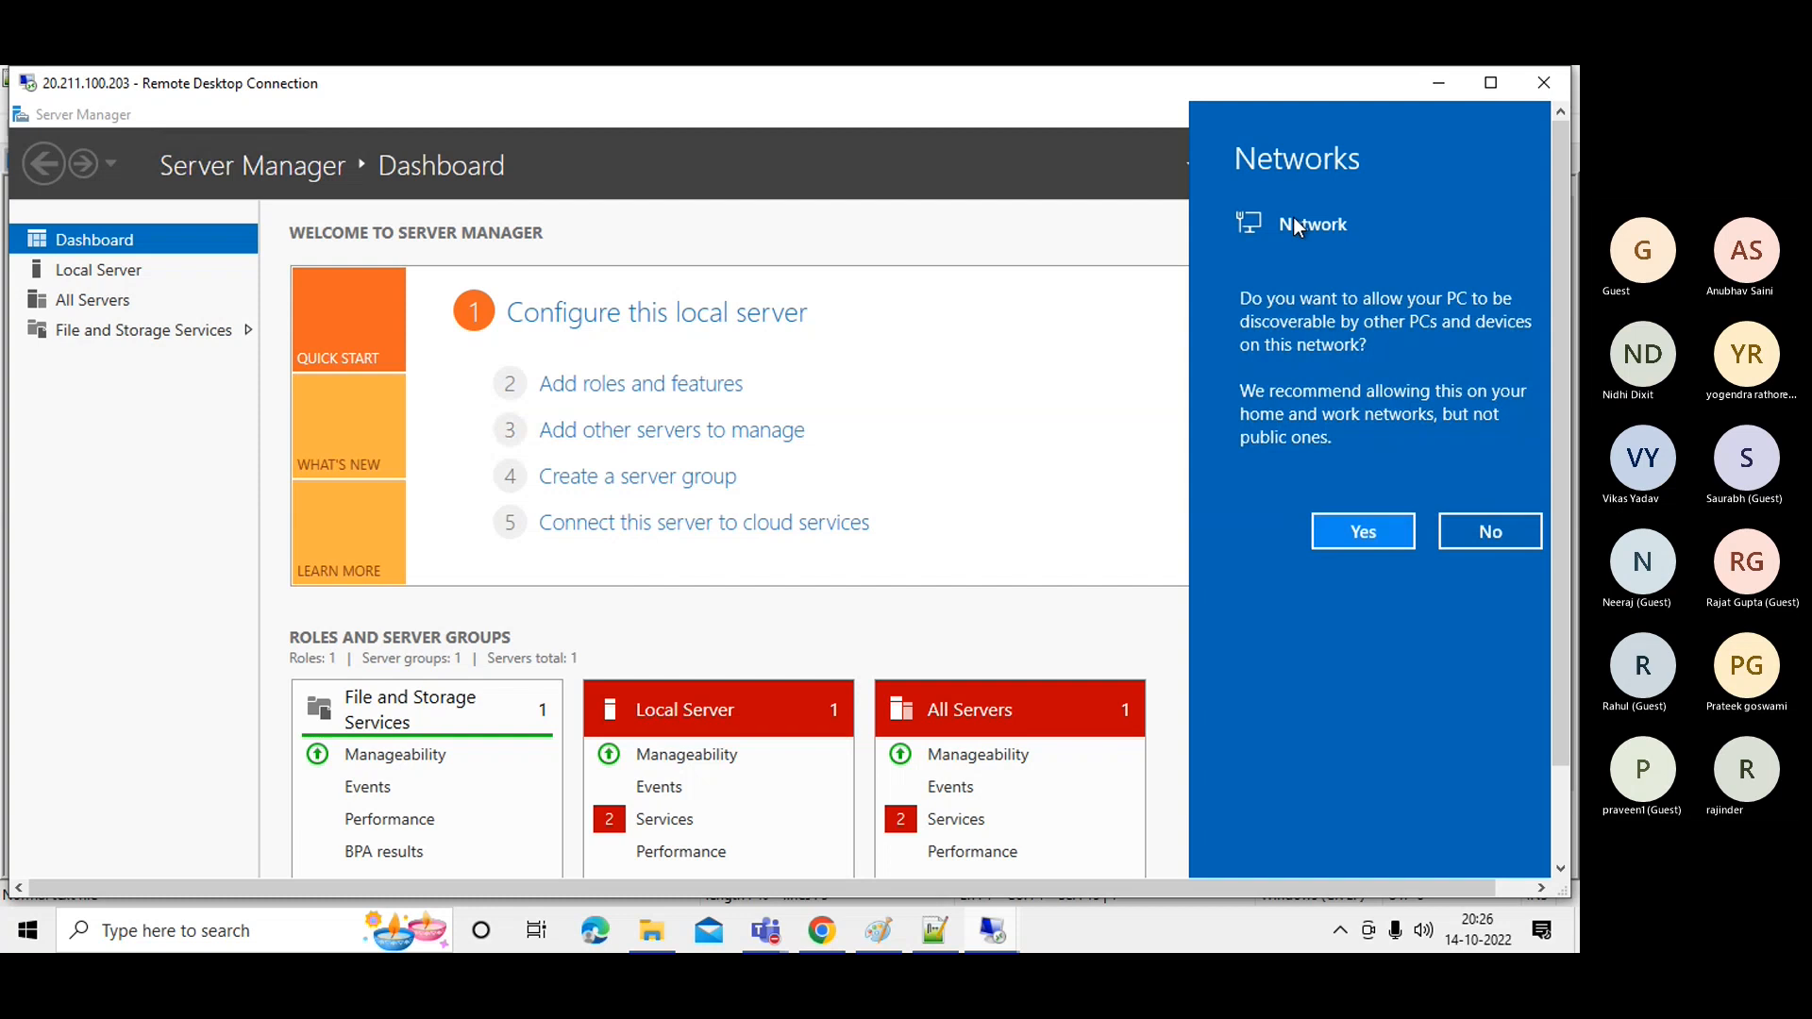
click(1380, 530)
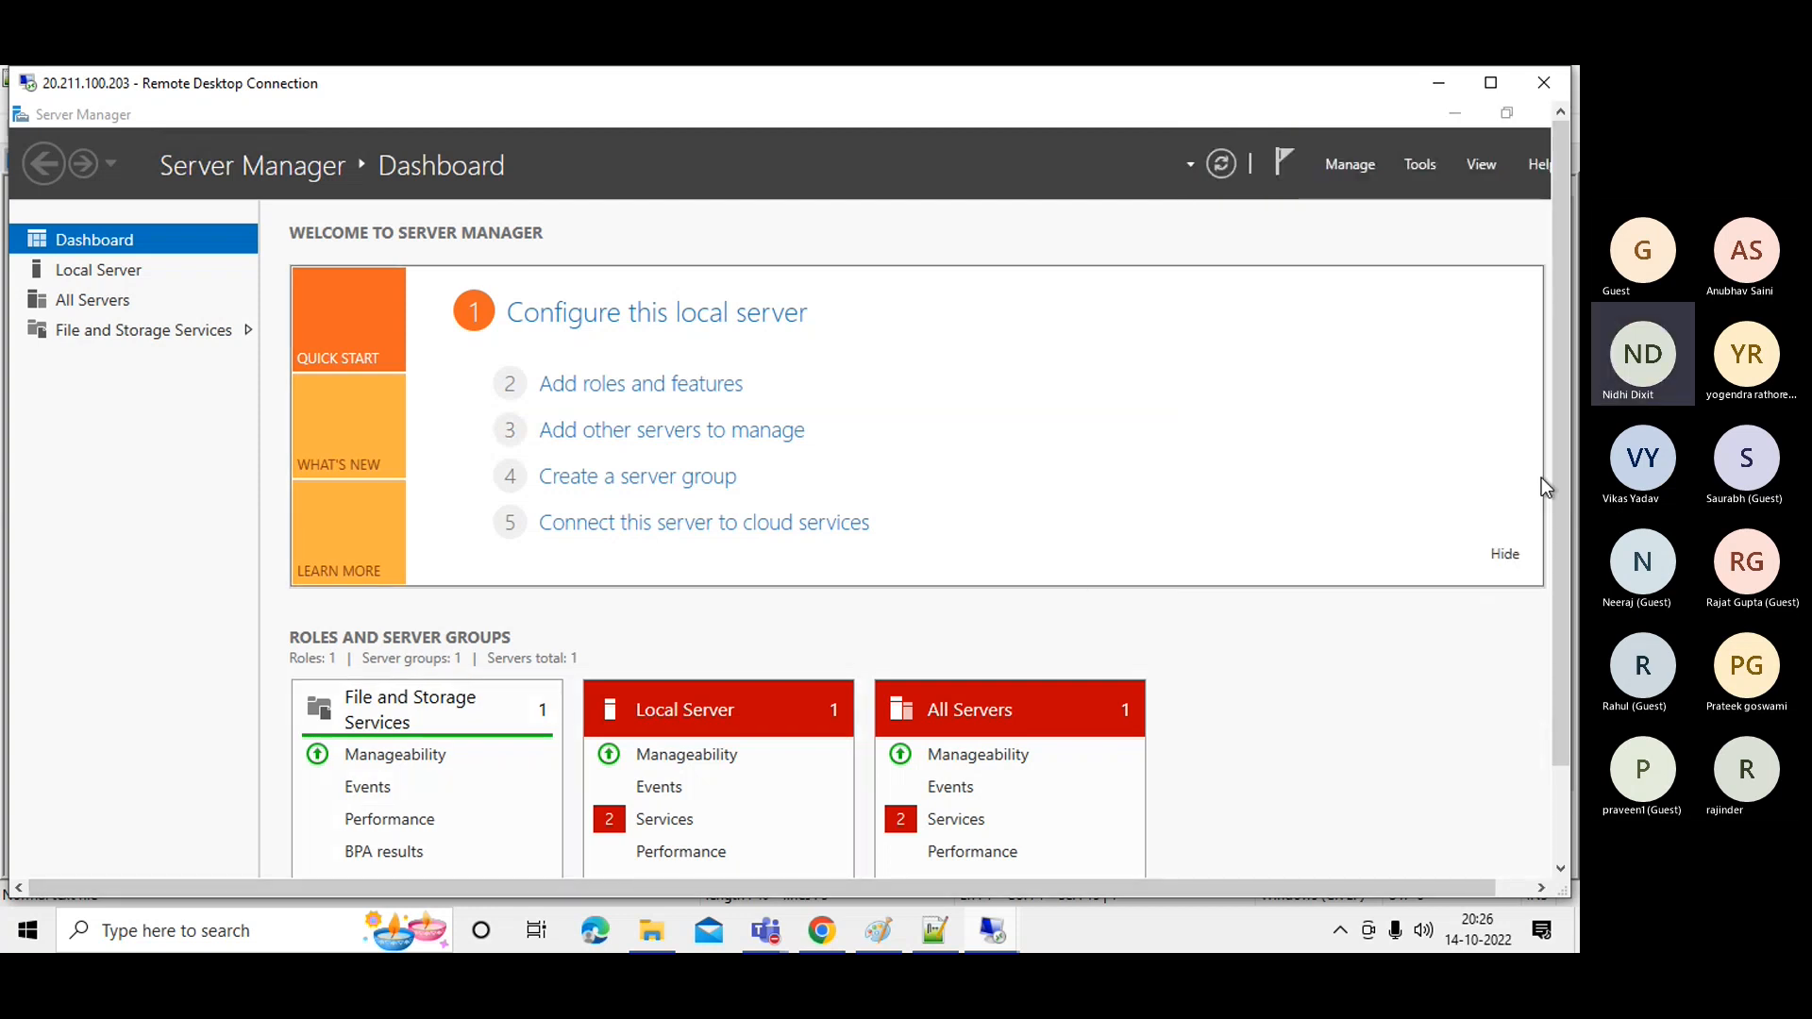
scroll(1563, 480, down, 2)
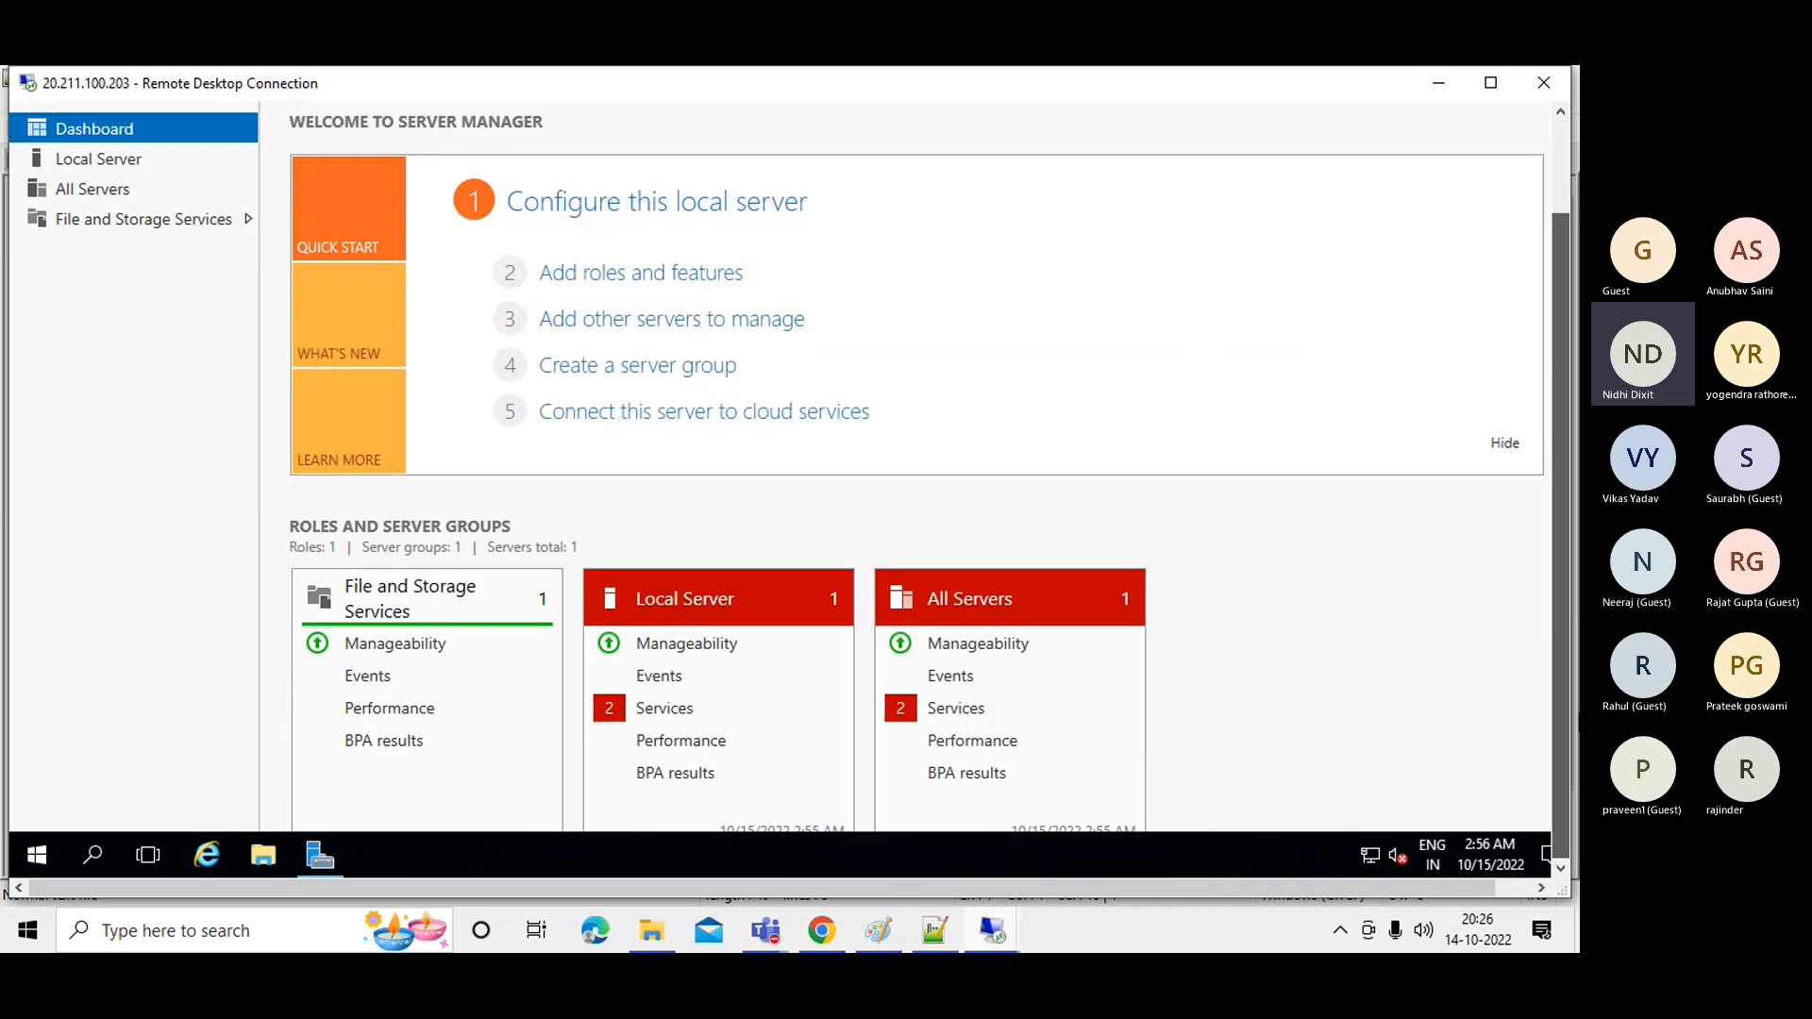
click(85, 859)
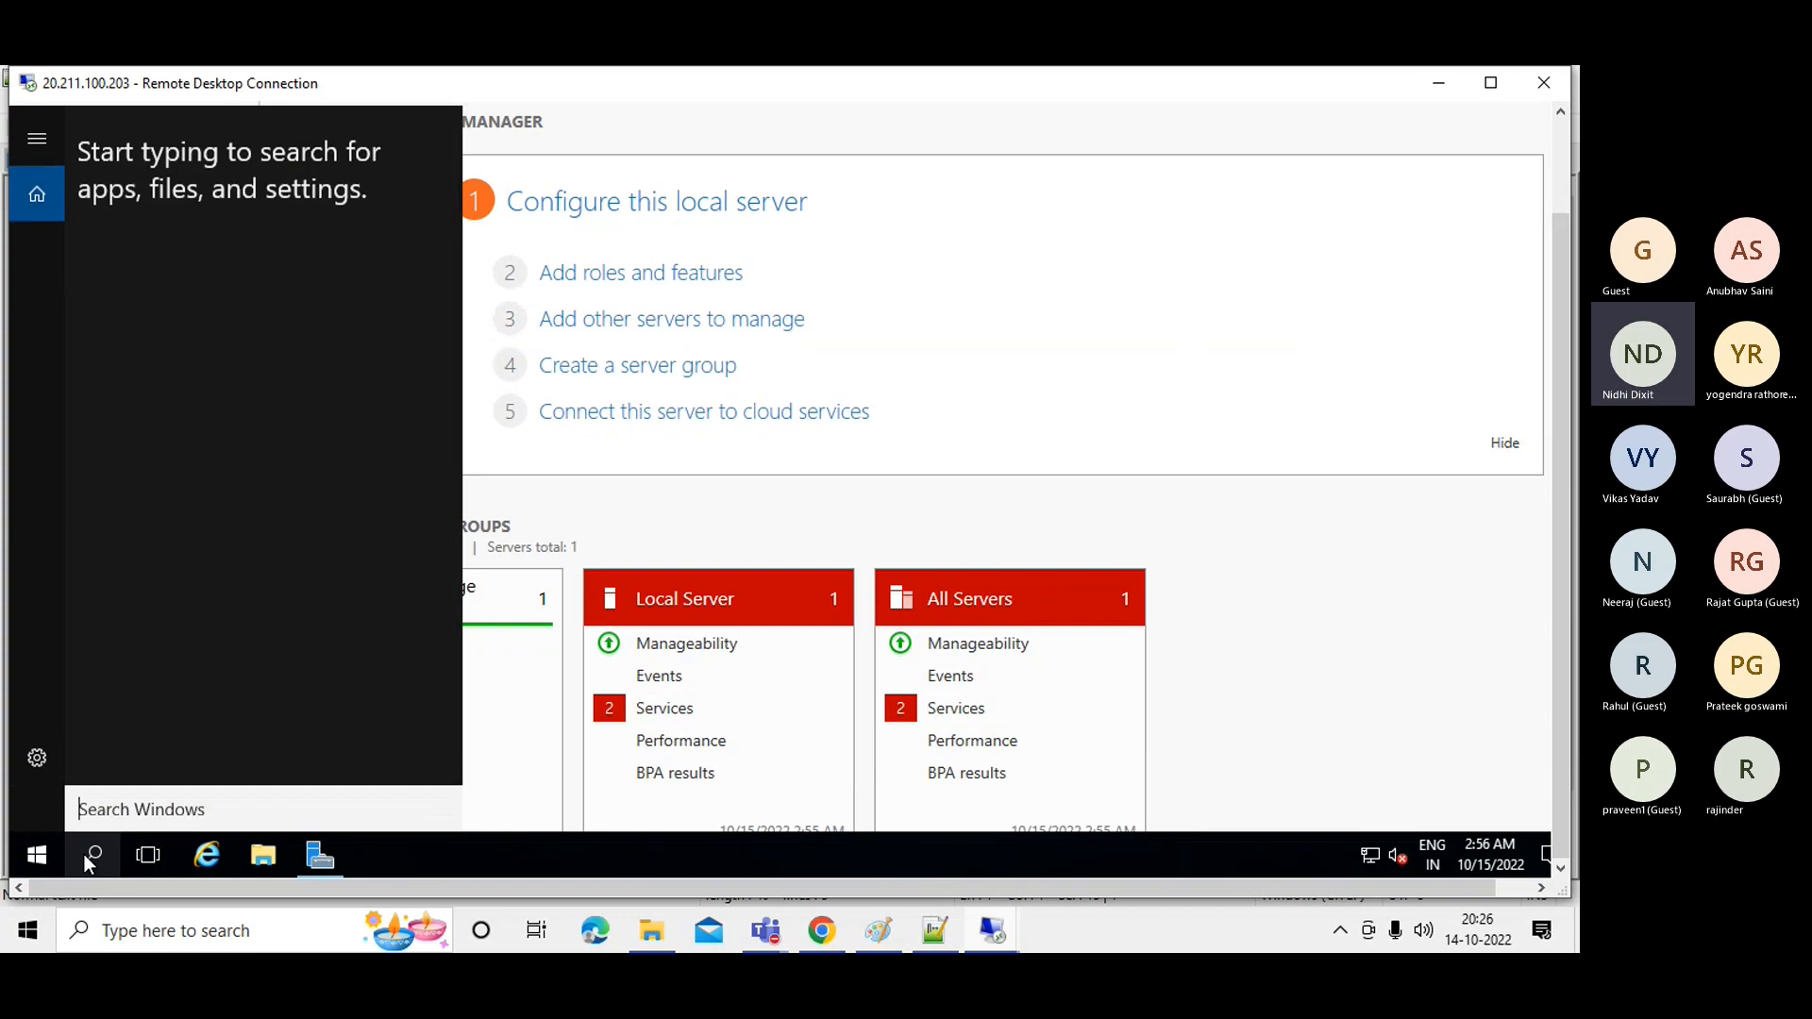
text(c)
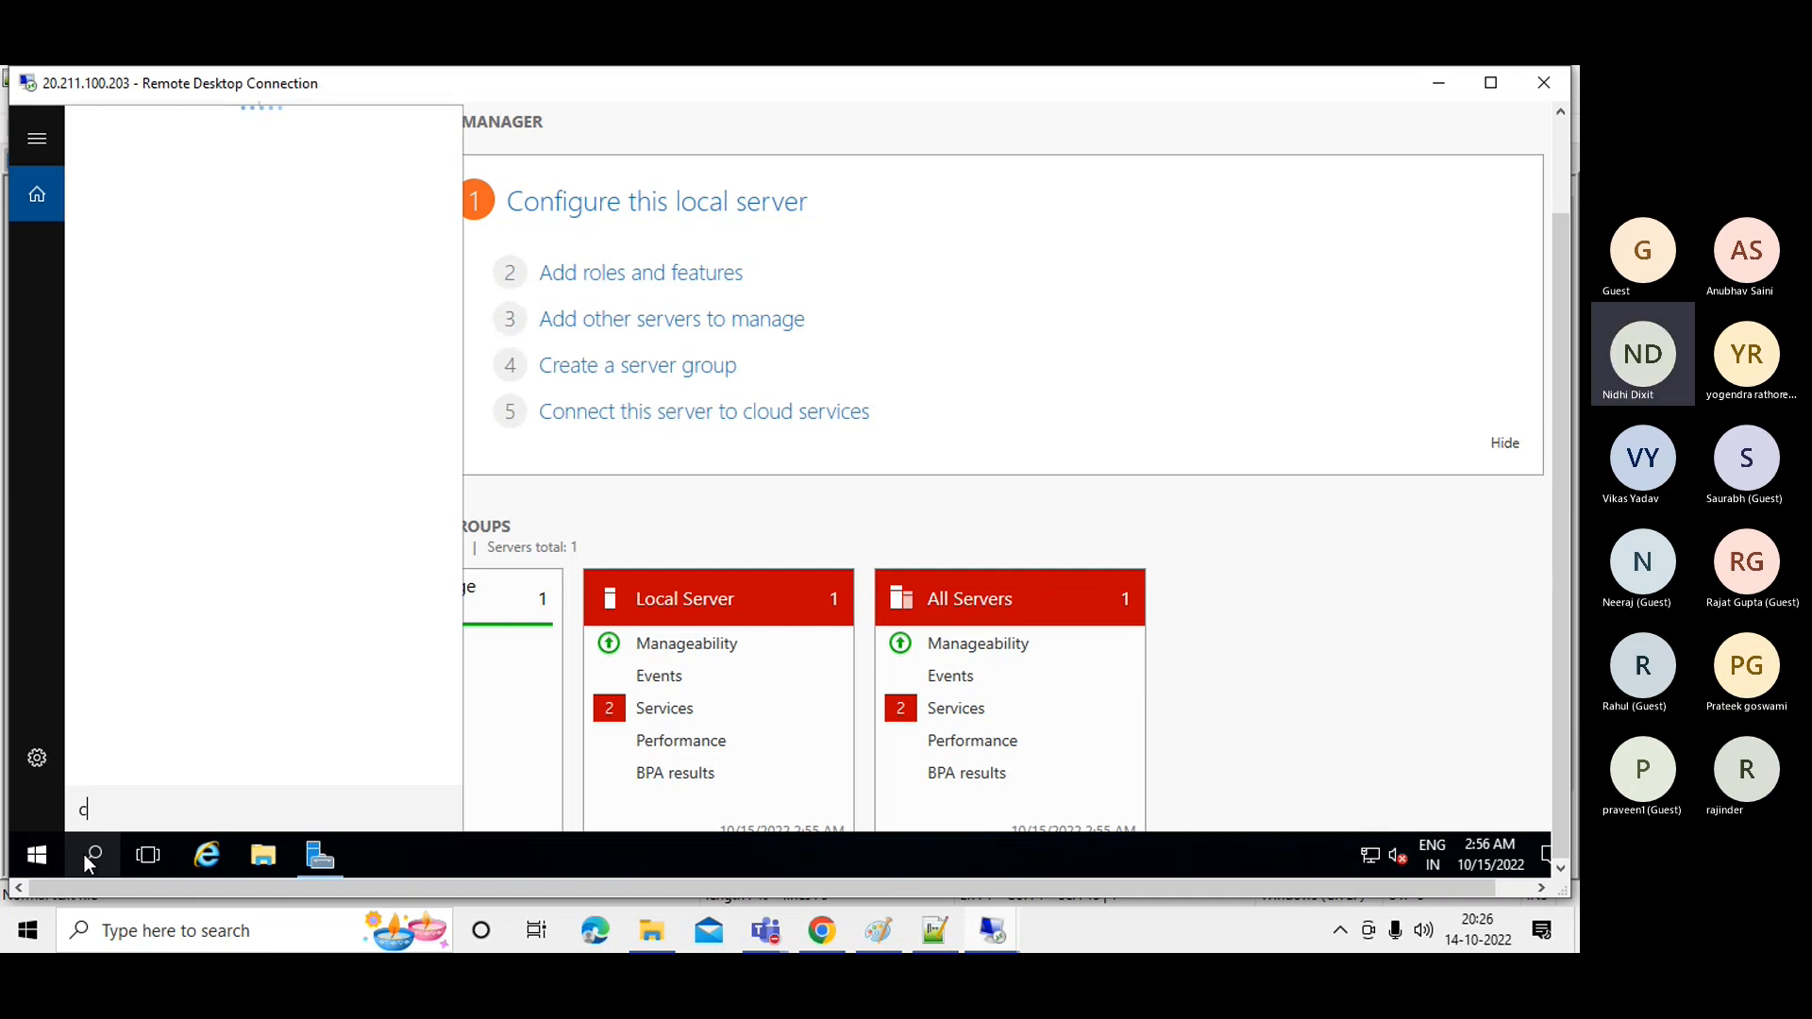
text(ontro)
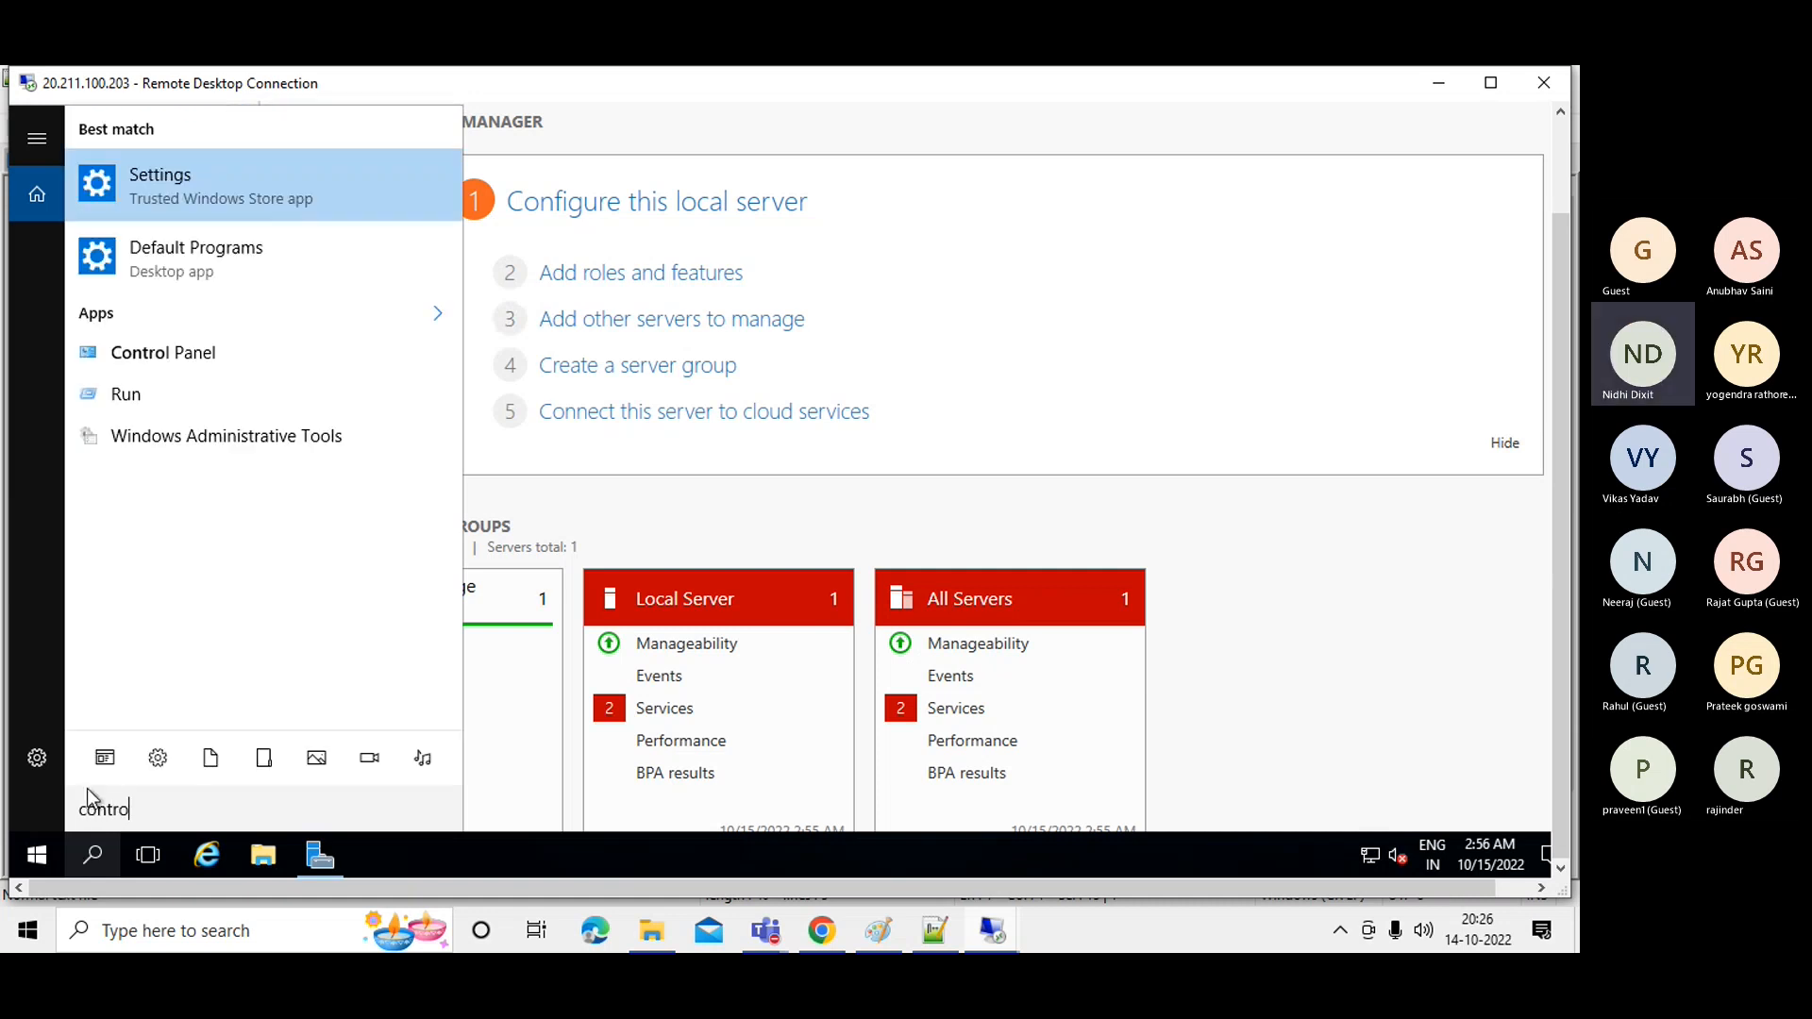
click(221, 359)
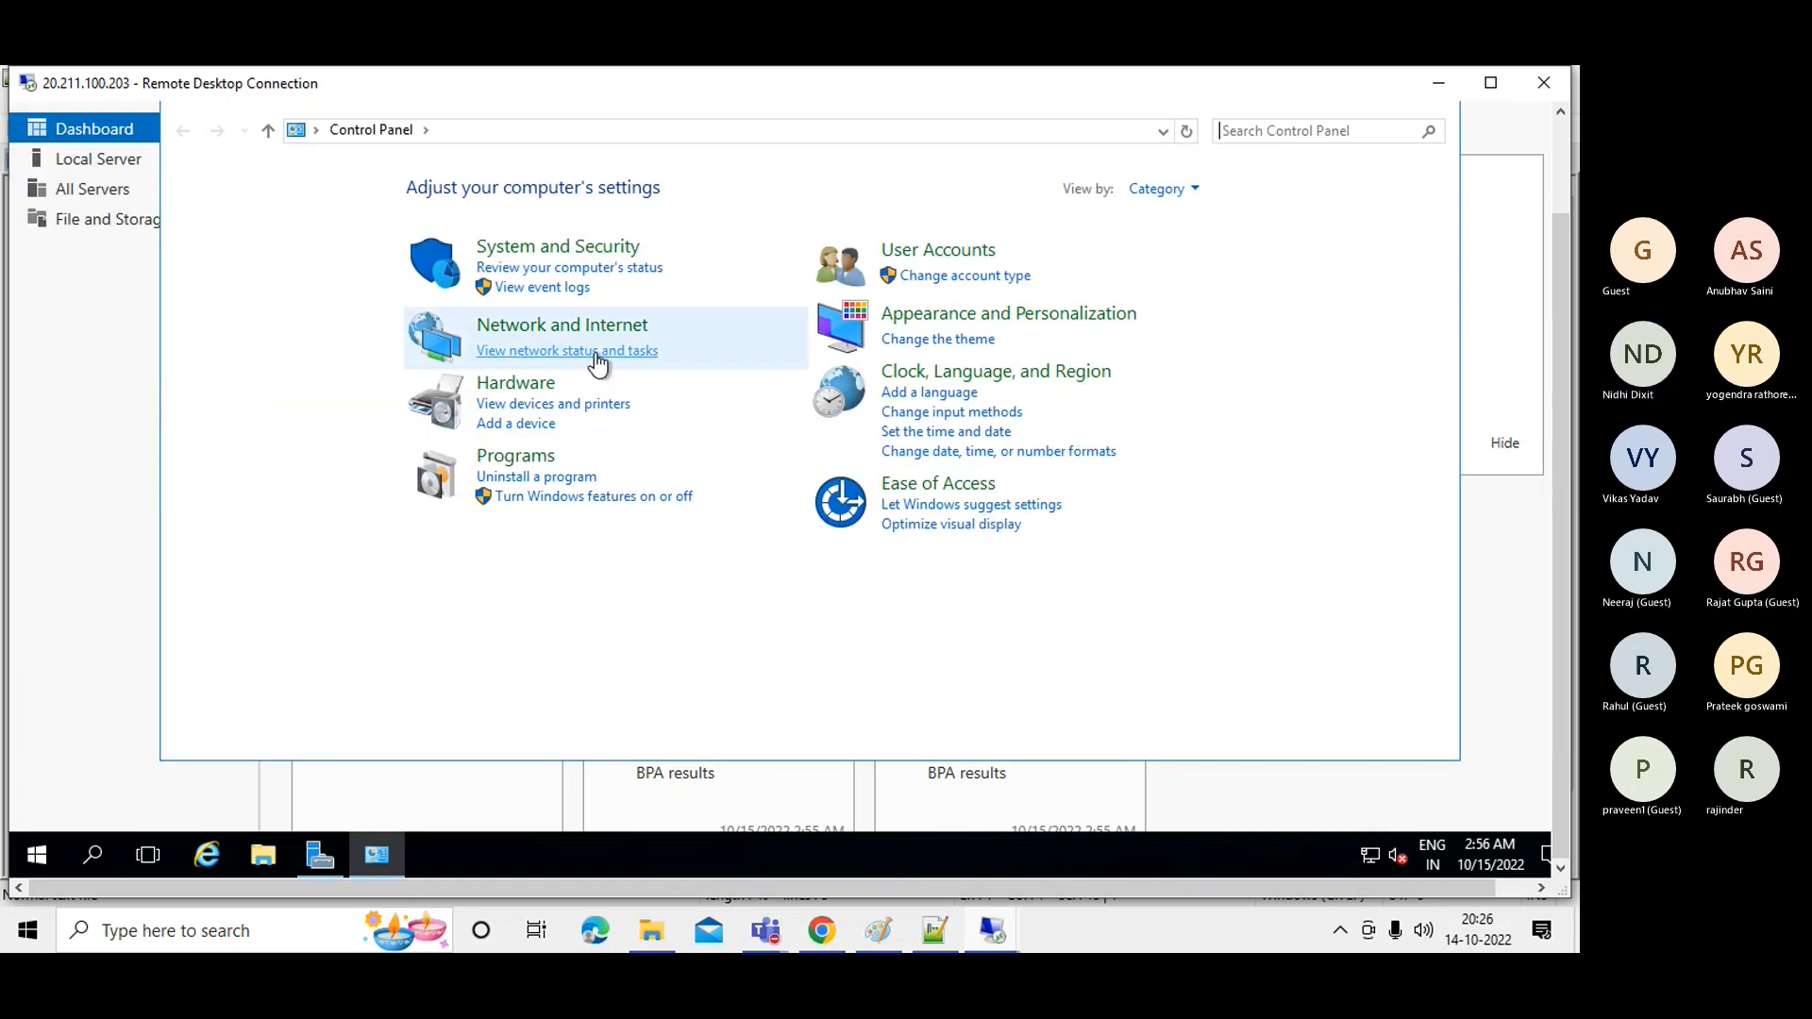
Turn off Windows Firewall on VM01 for both private and public networks and apply the settings
click(585, 247)
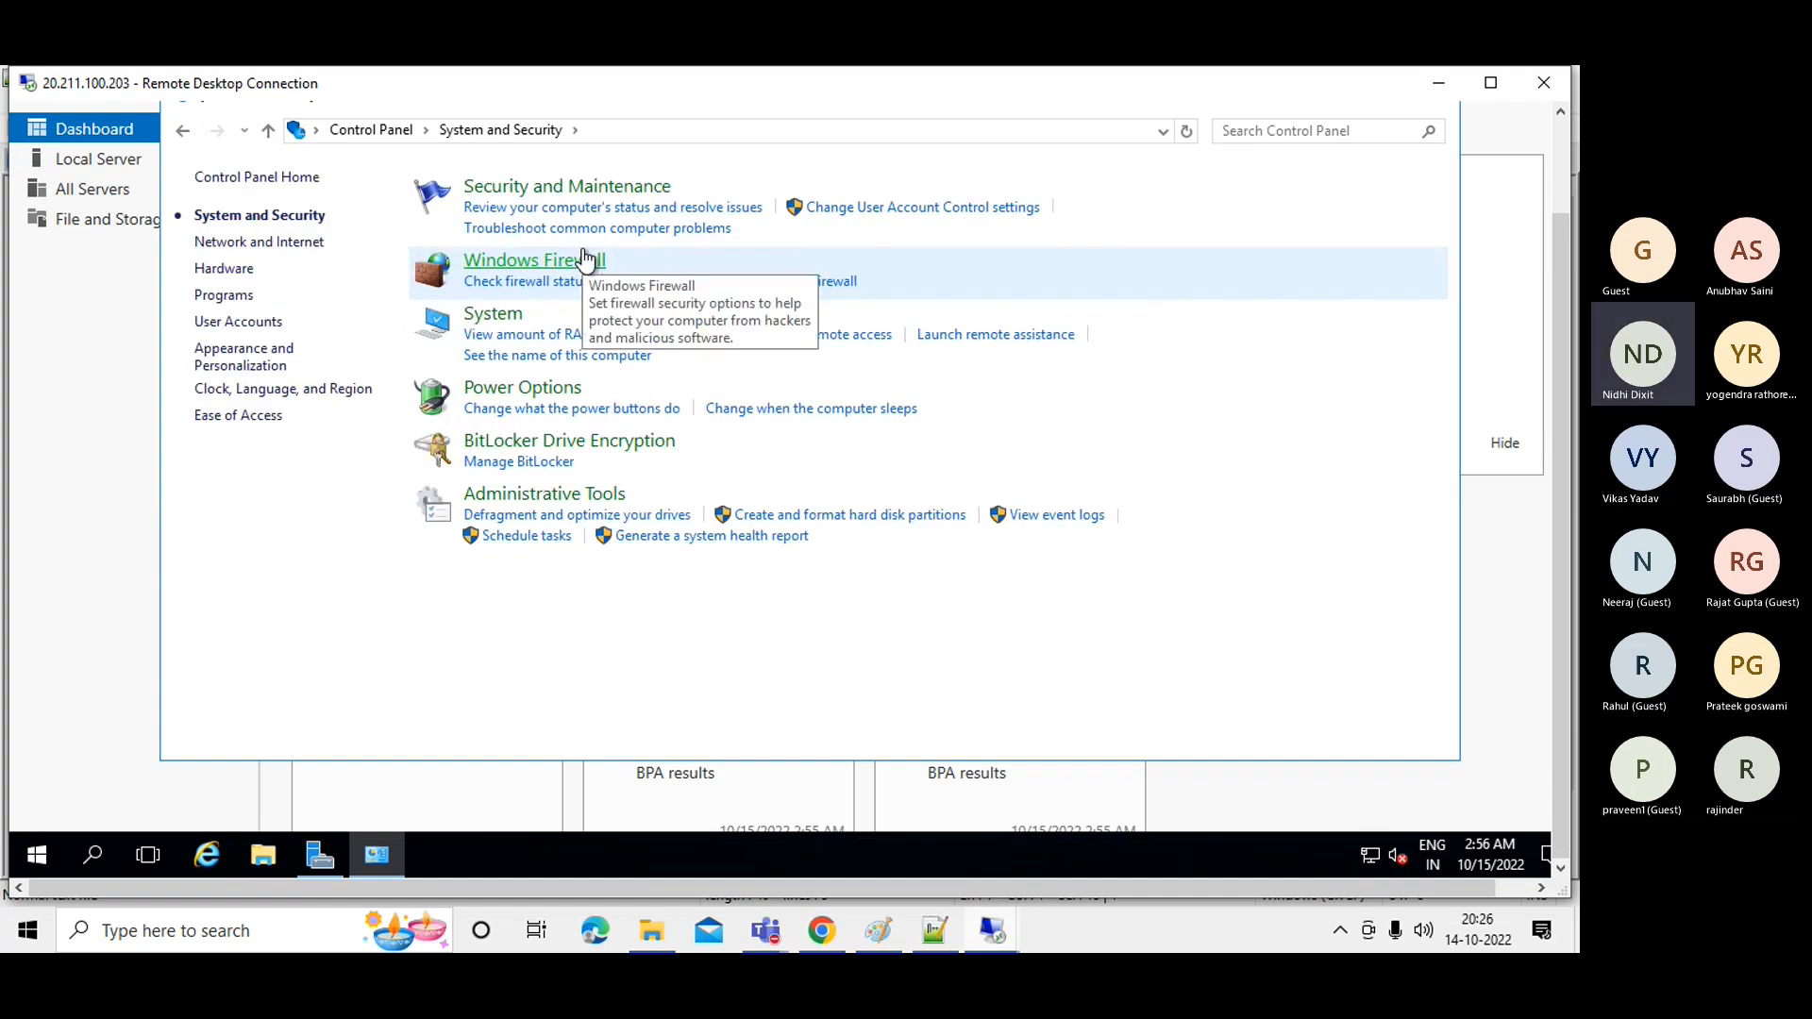
click(525, 263)
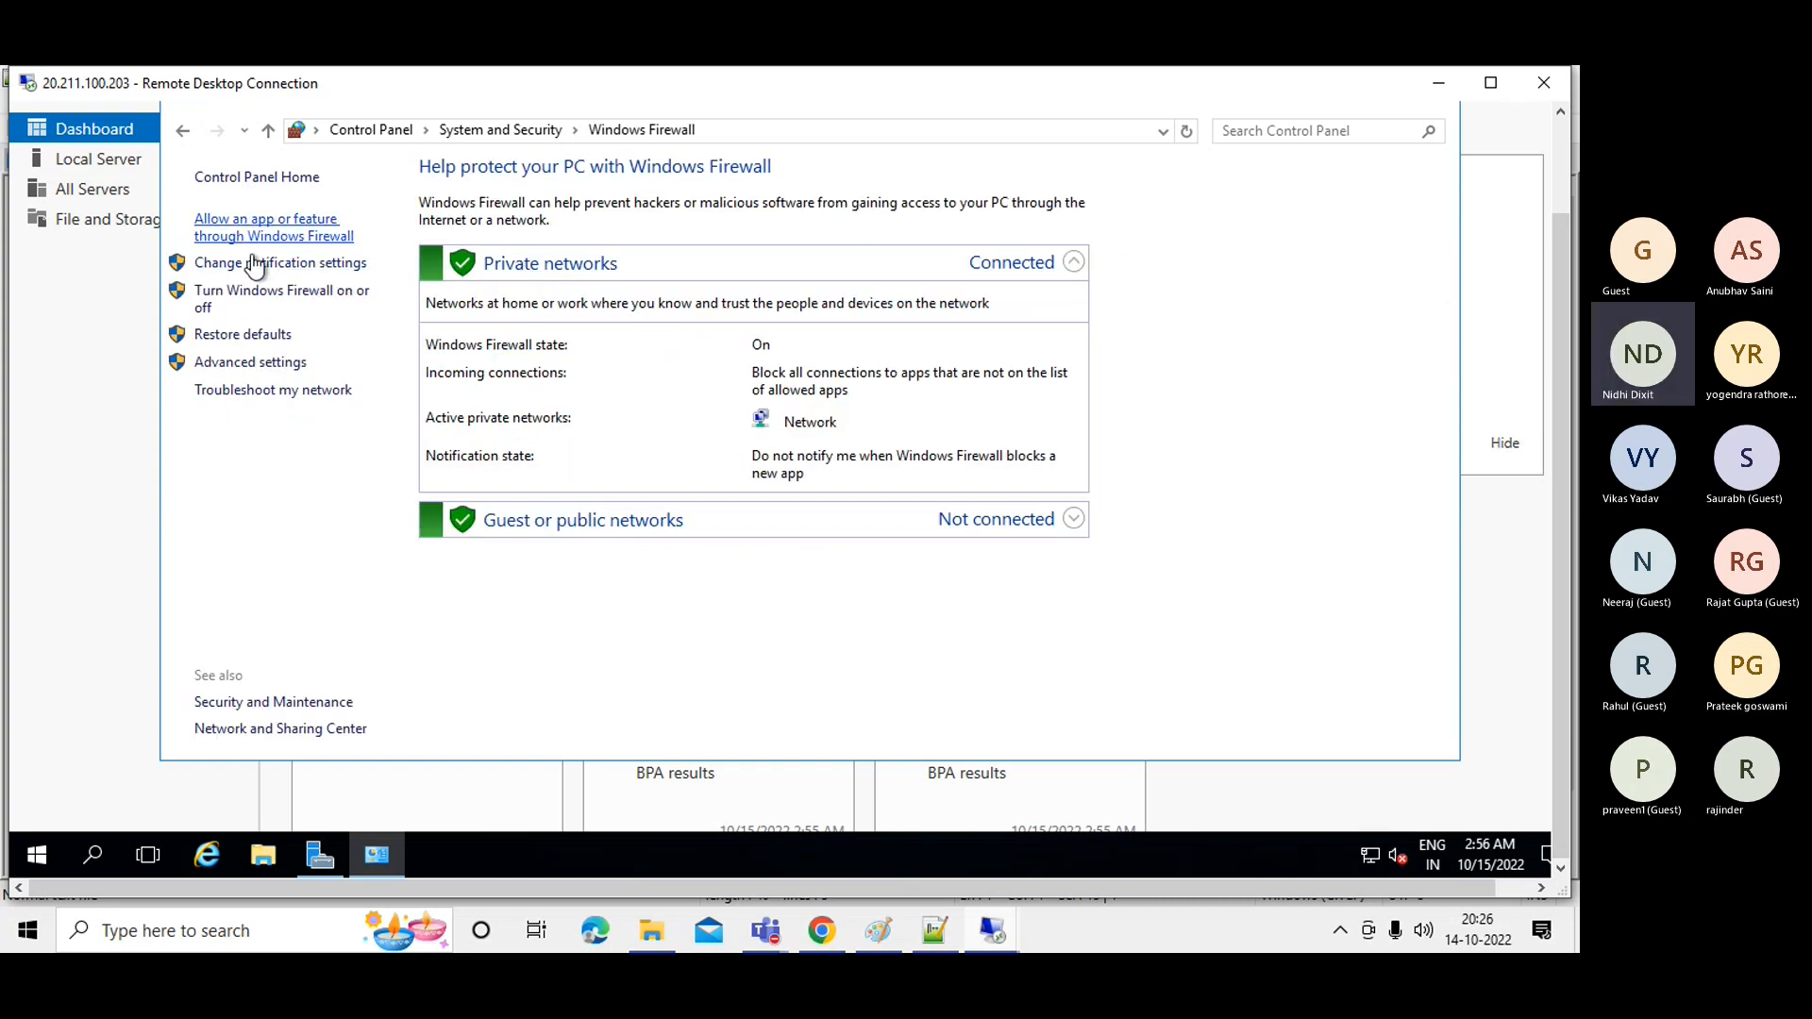
click(260, 307)
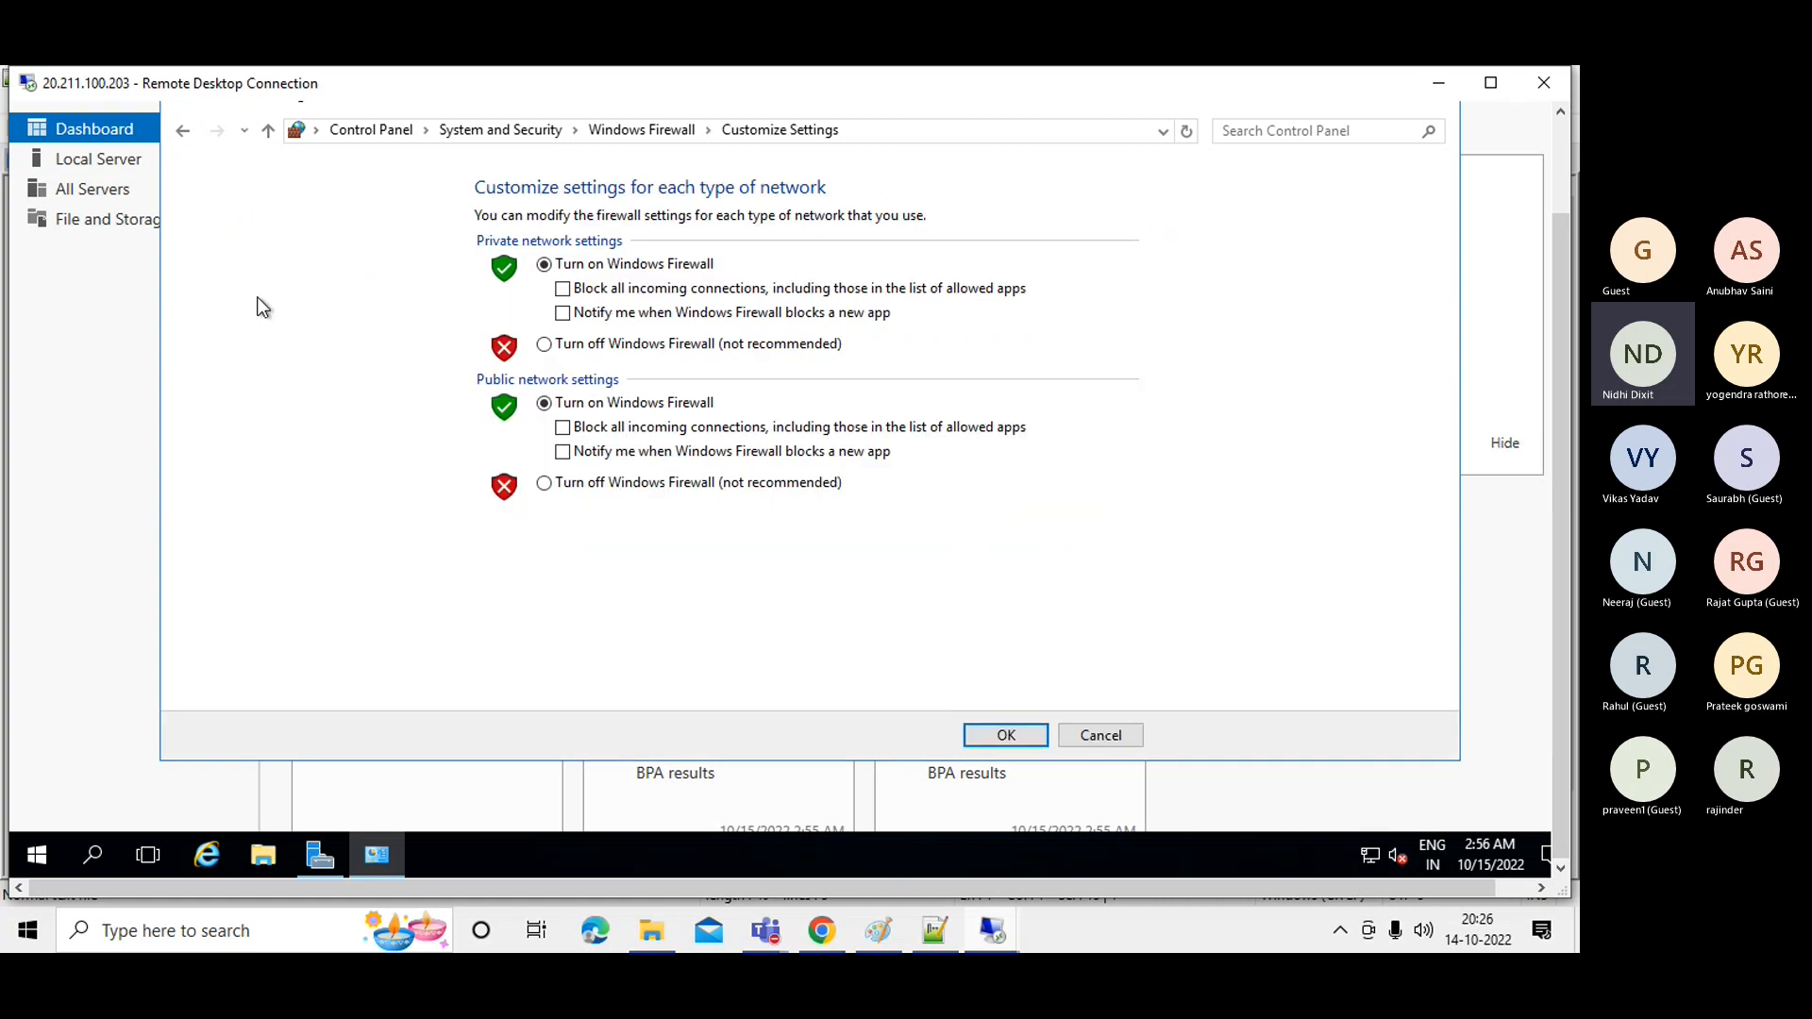
click(545, 345)
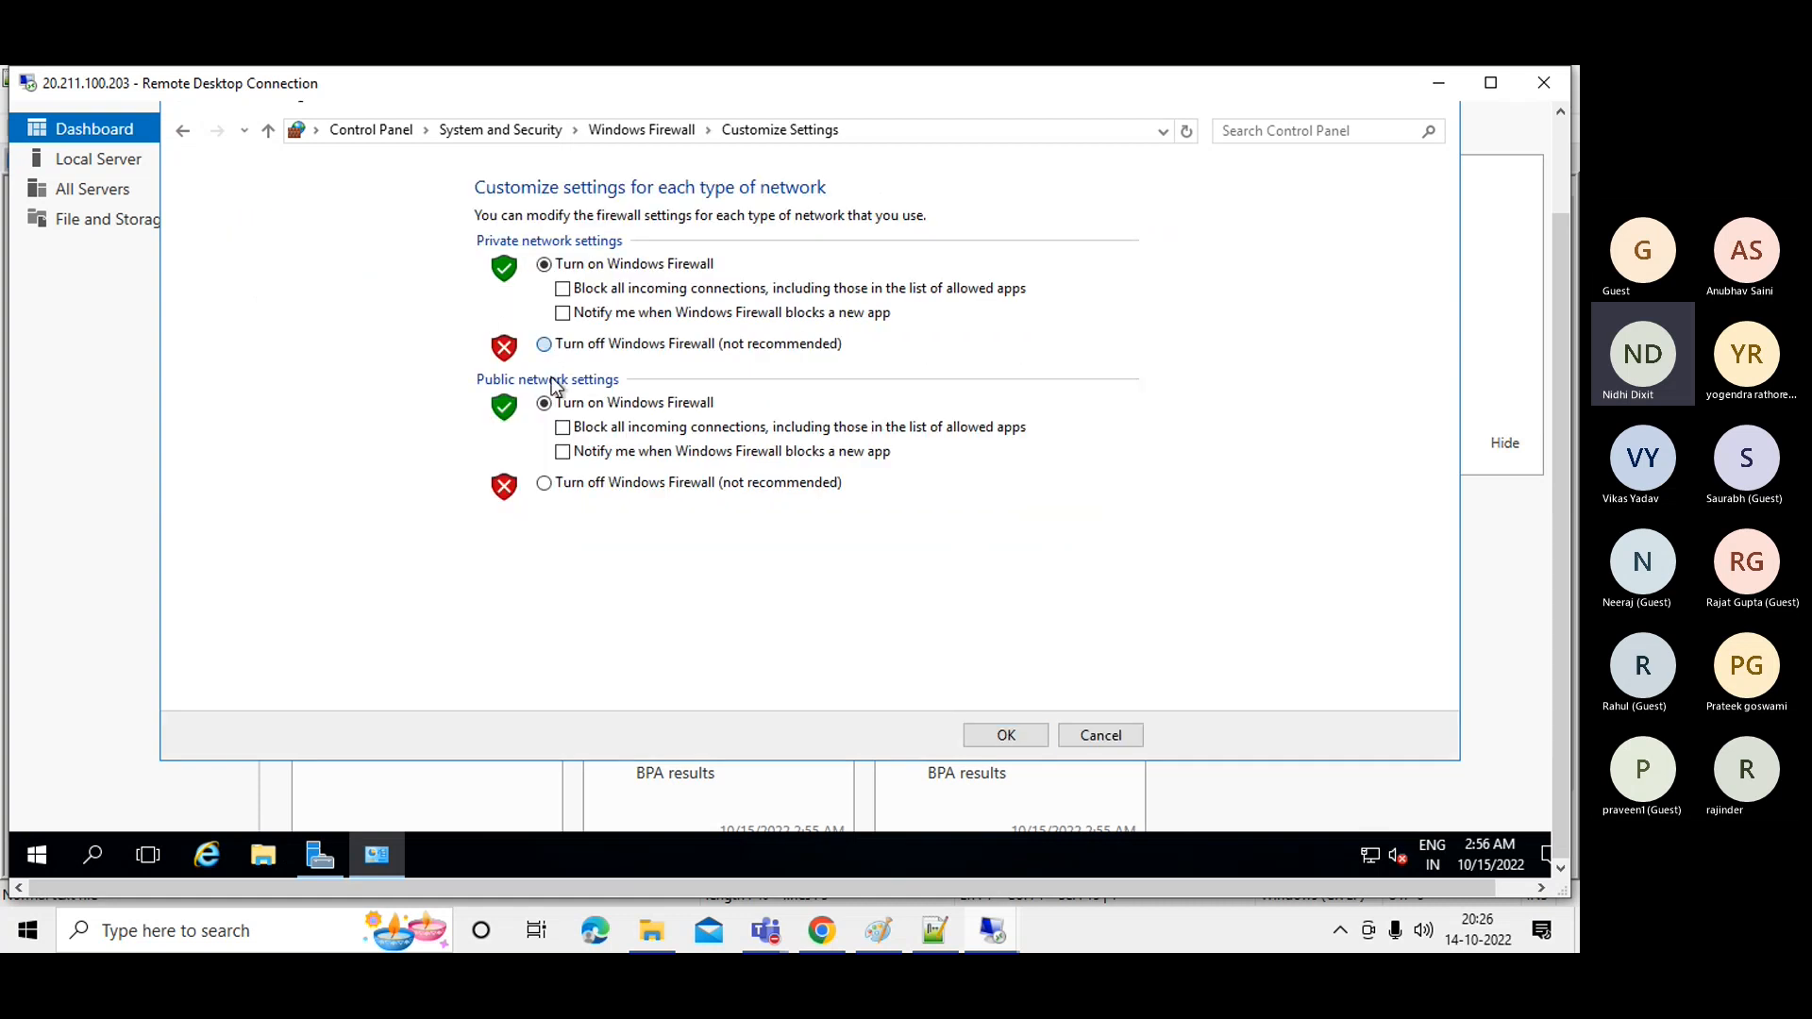
click(547, 483)
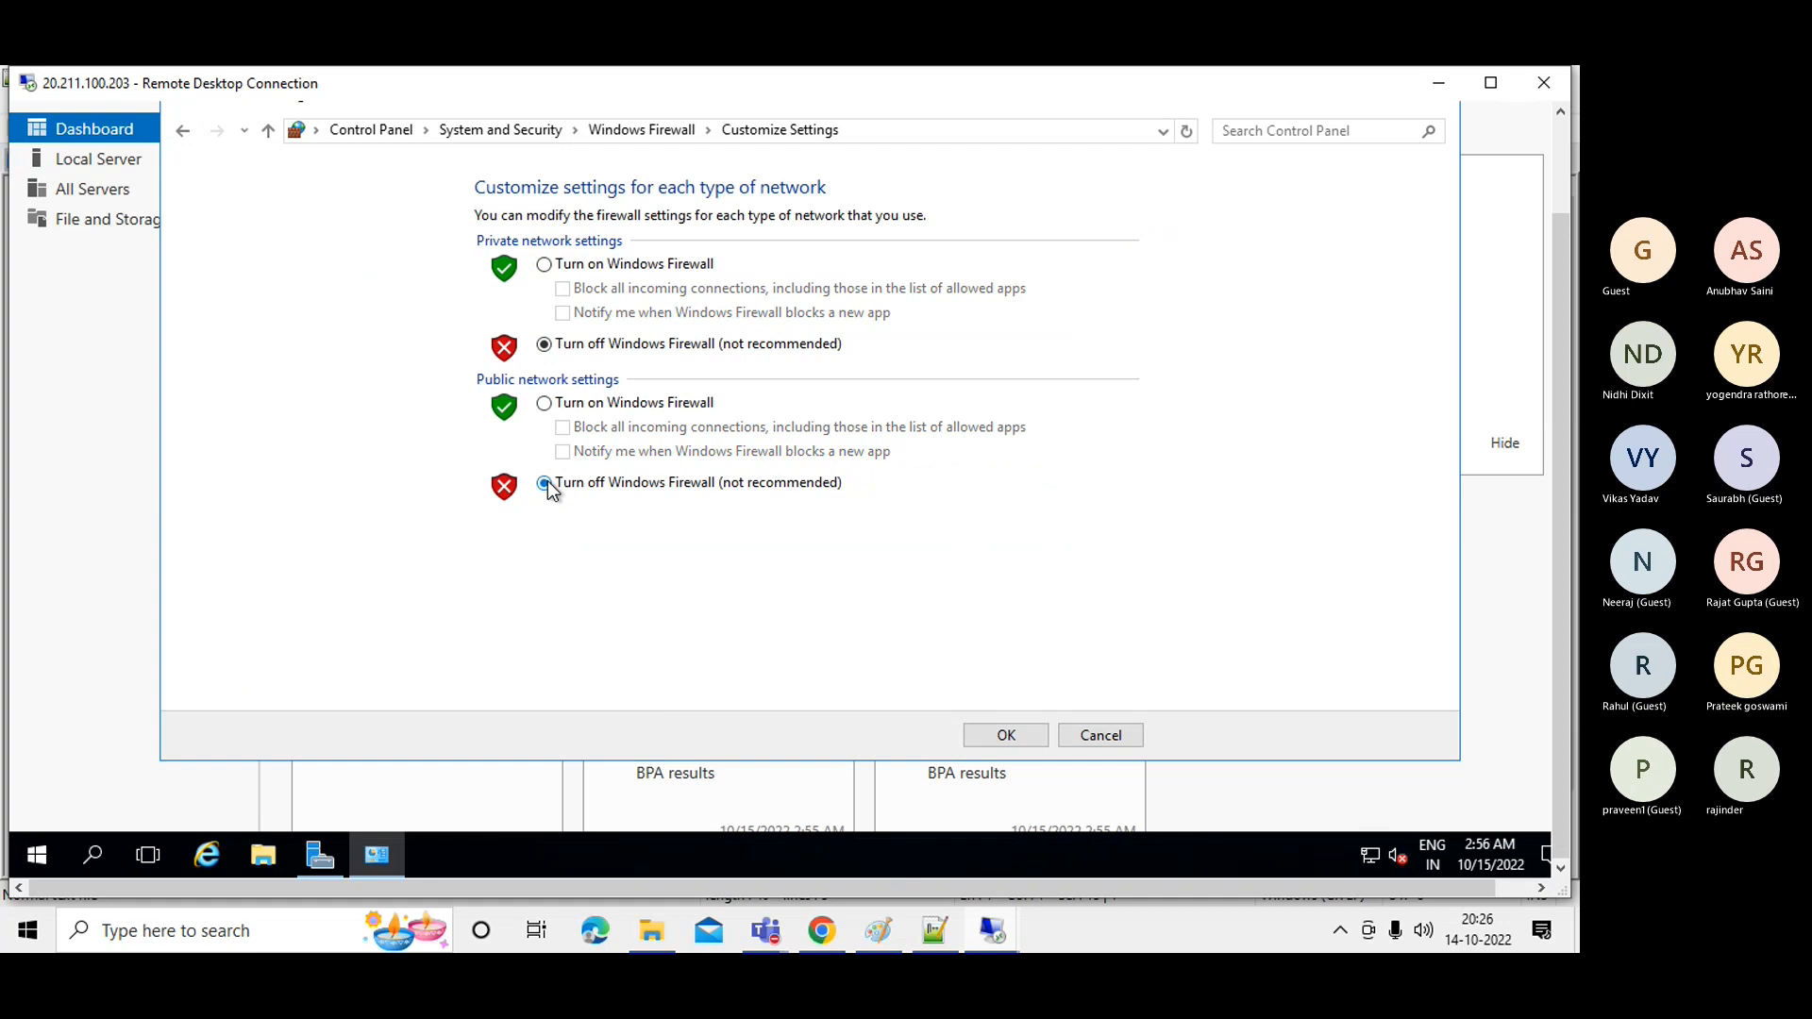
click(1030, 738)
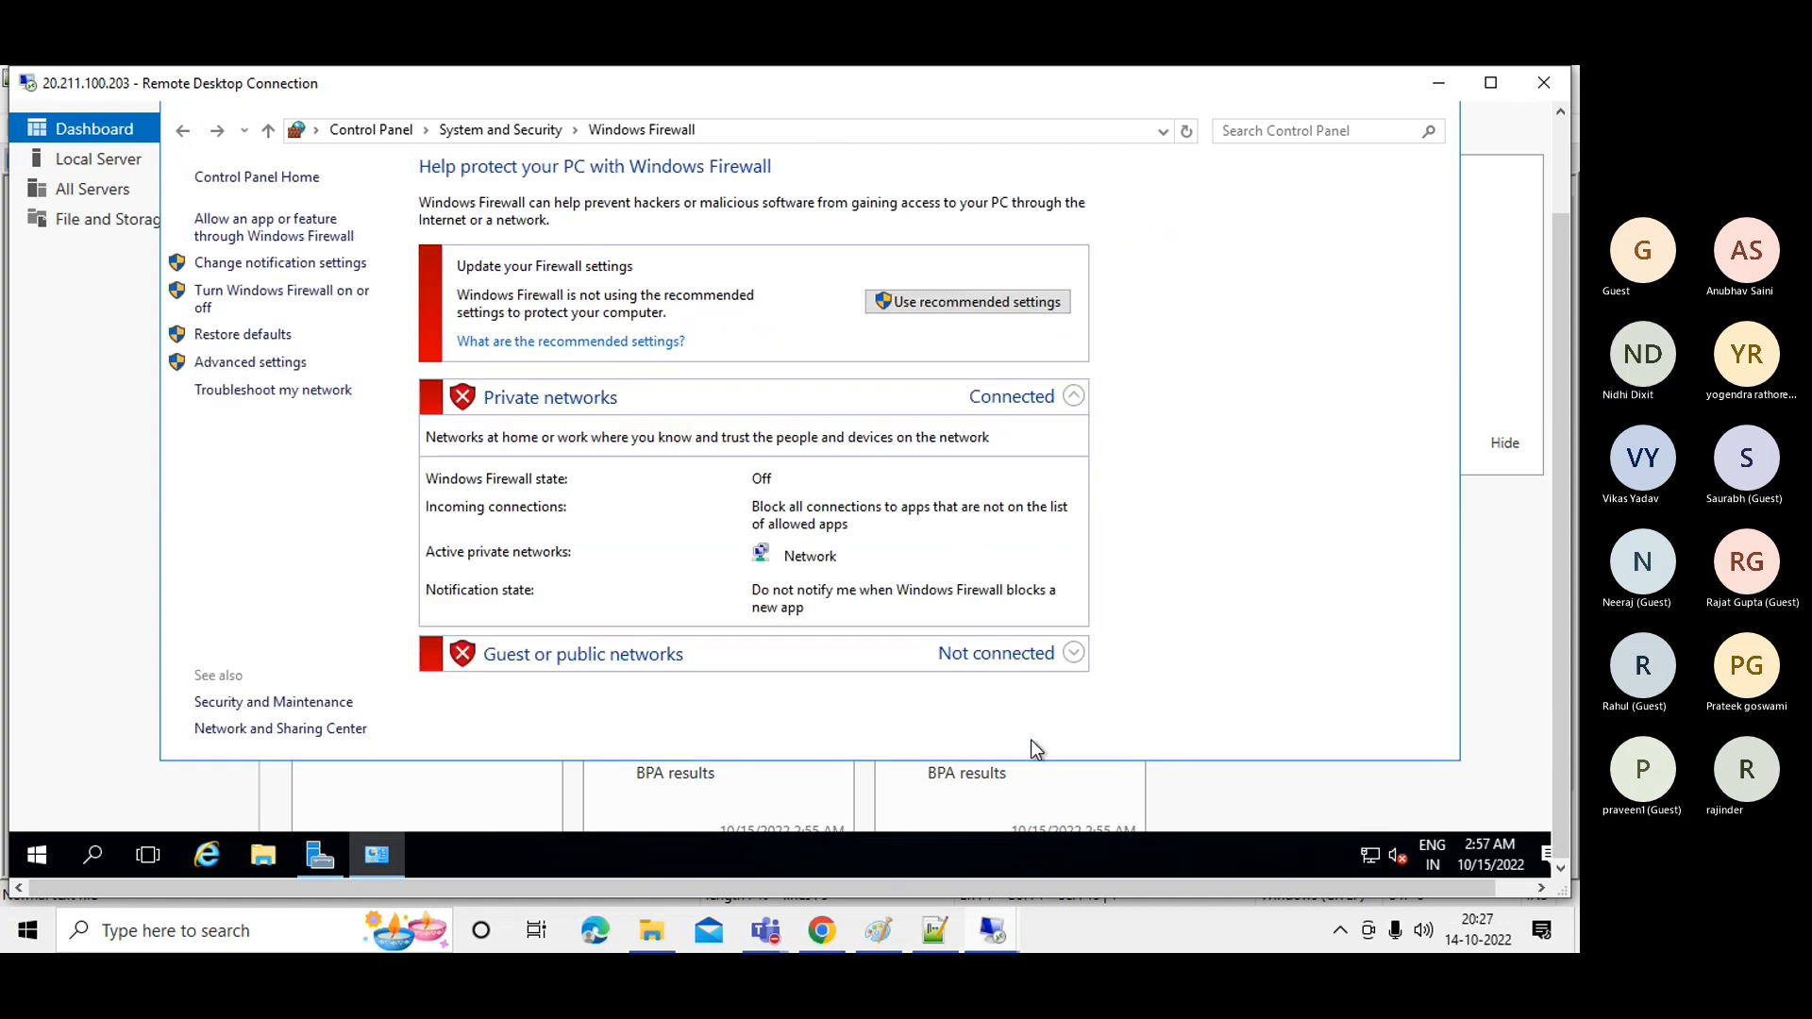
Switch to the VM02 remote session, allow the PC to be discoverable on the network, and open Control Panel
mouse_move(992, 930)
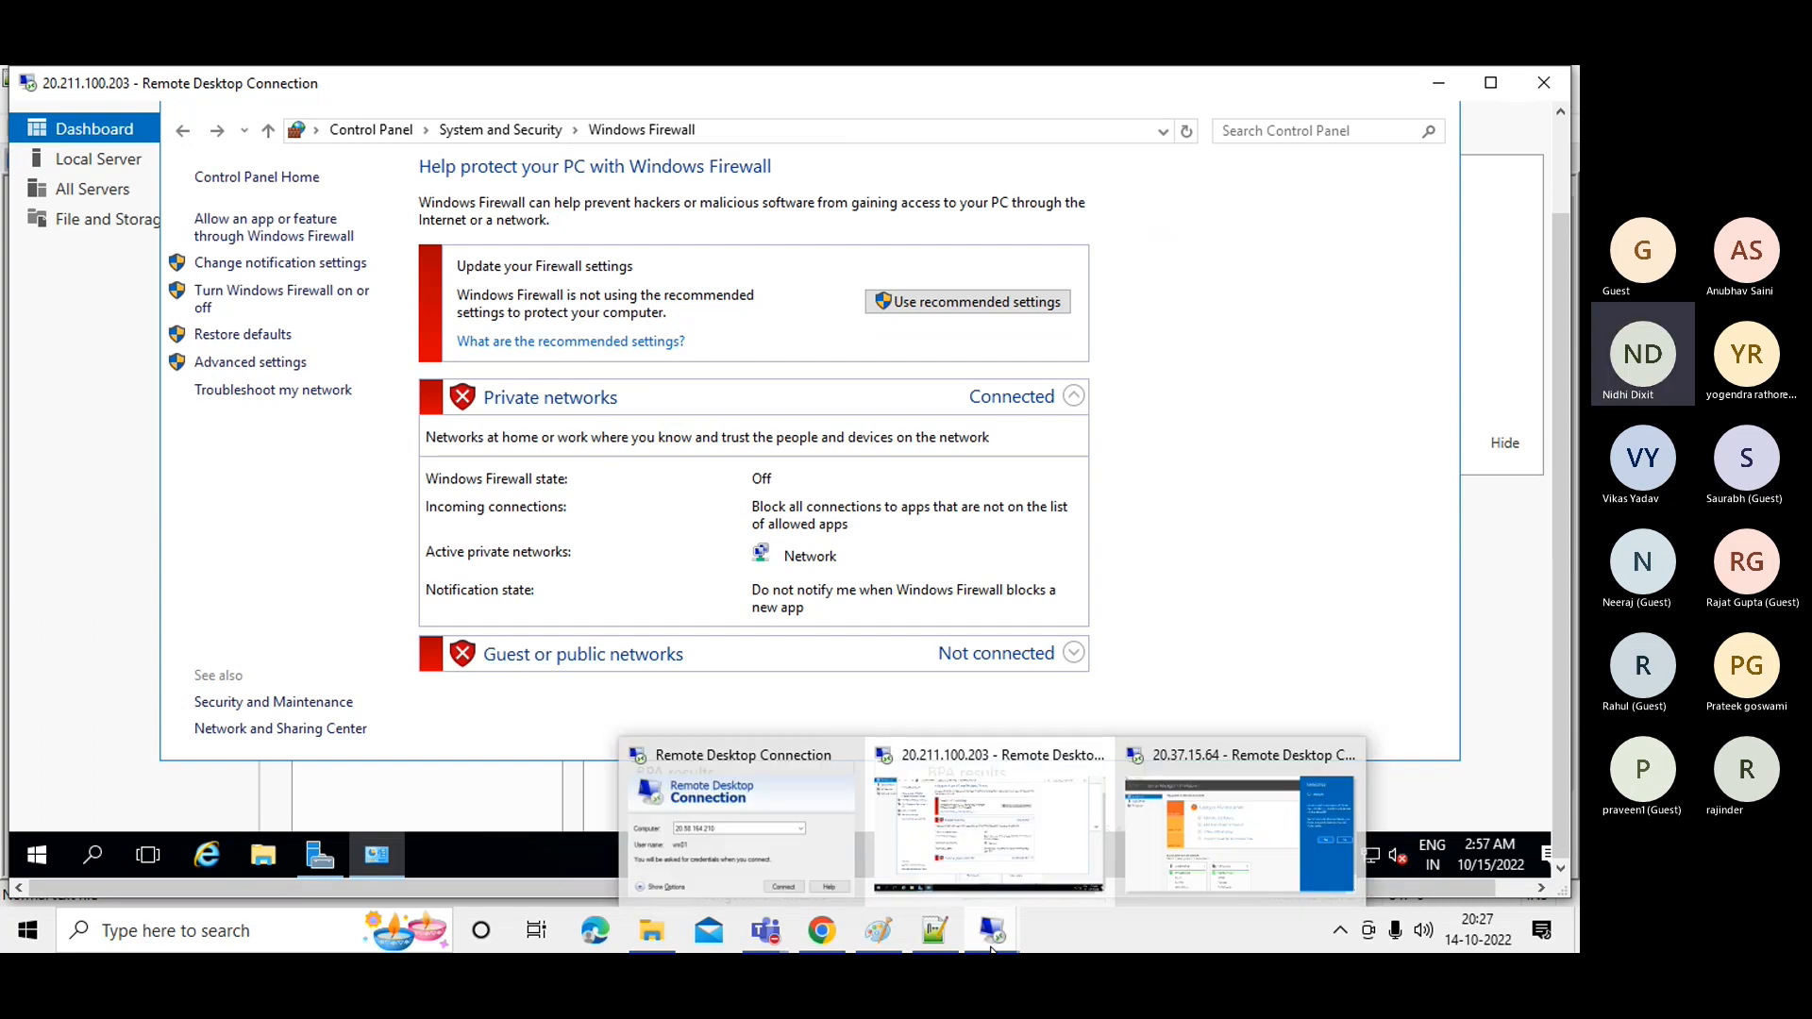
click(1212, 840)
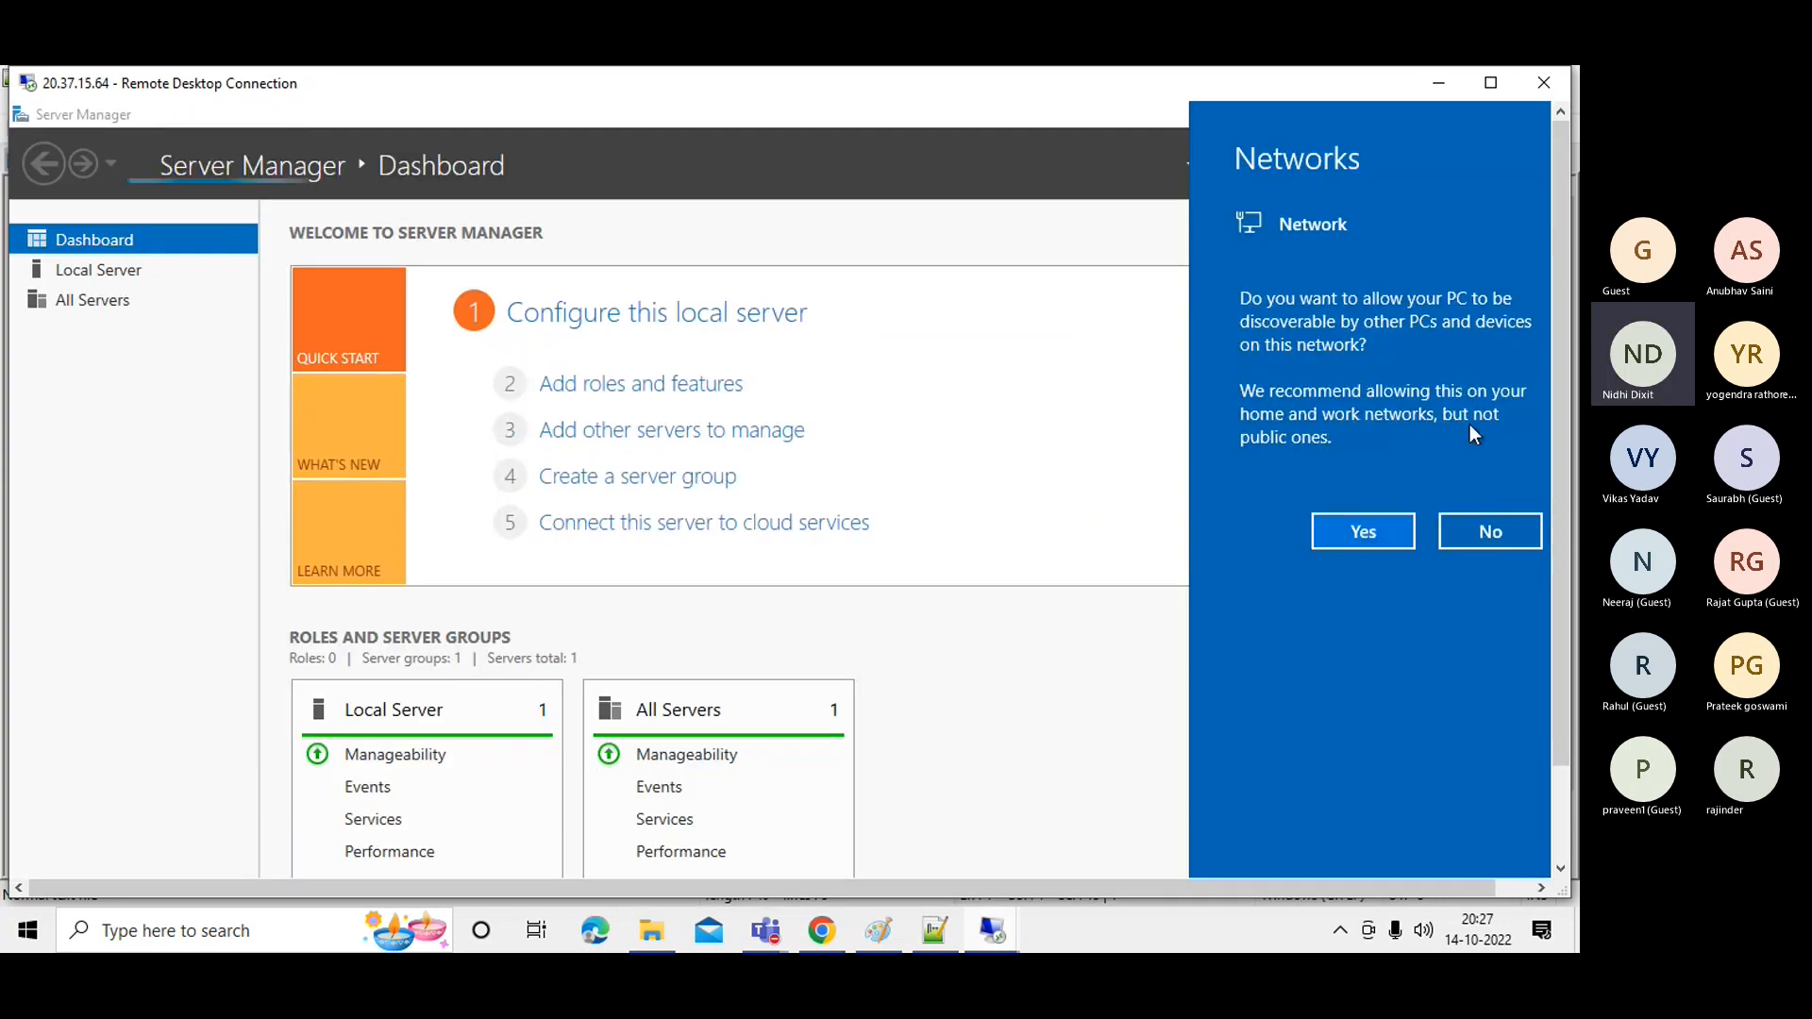
click(1365, 534)
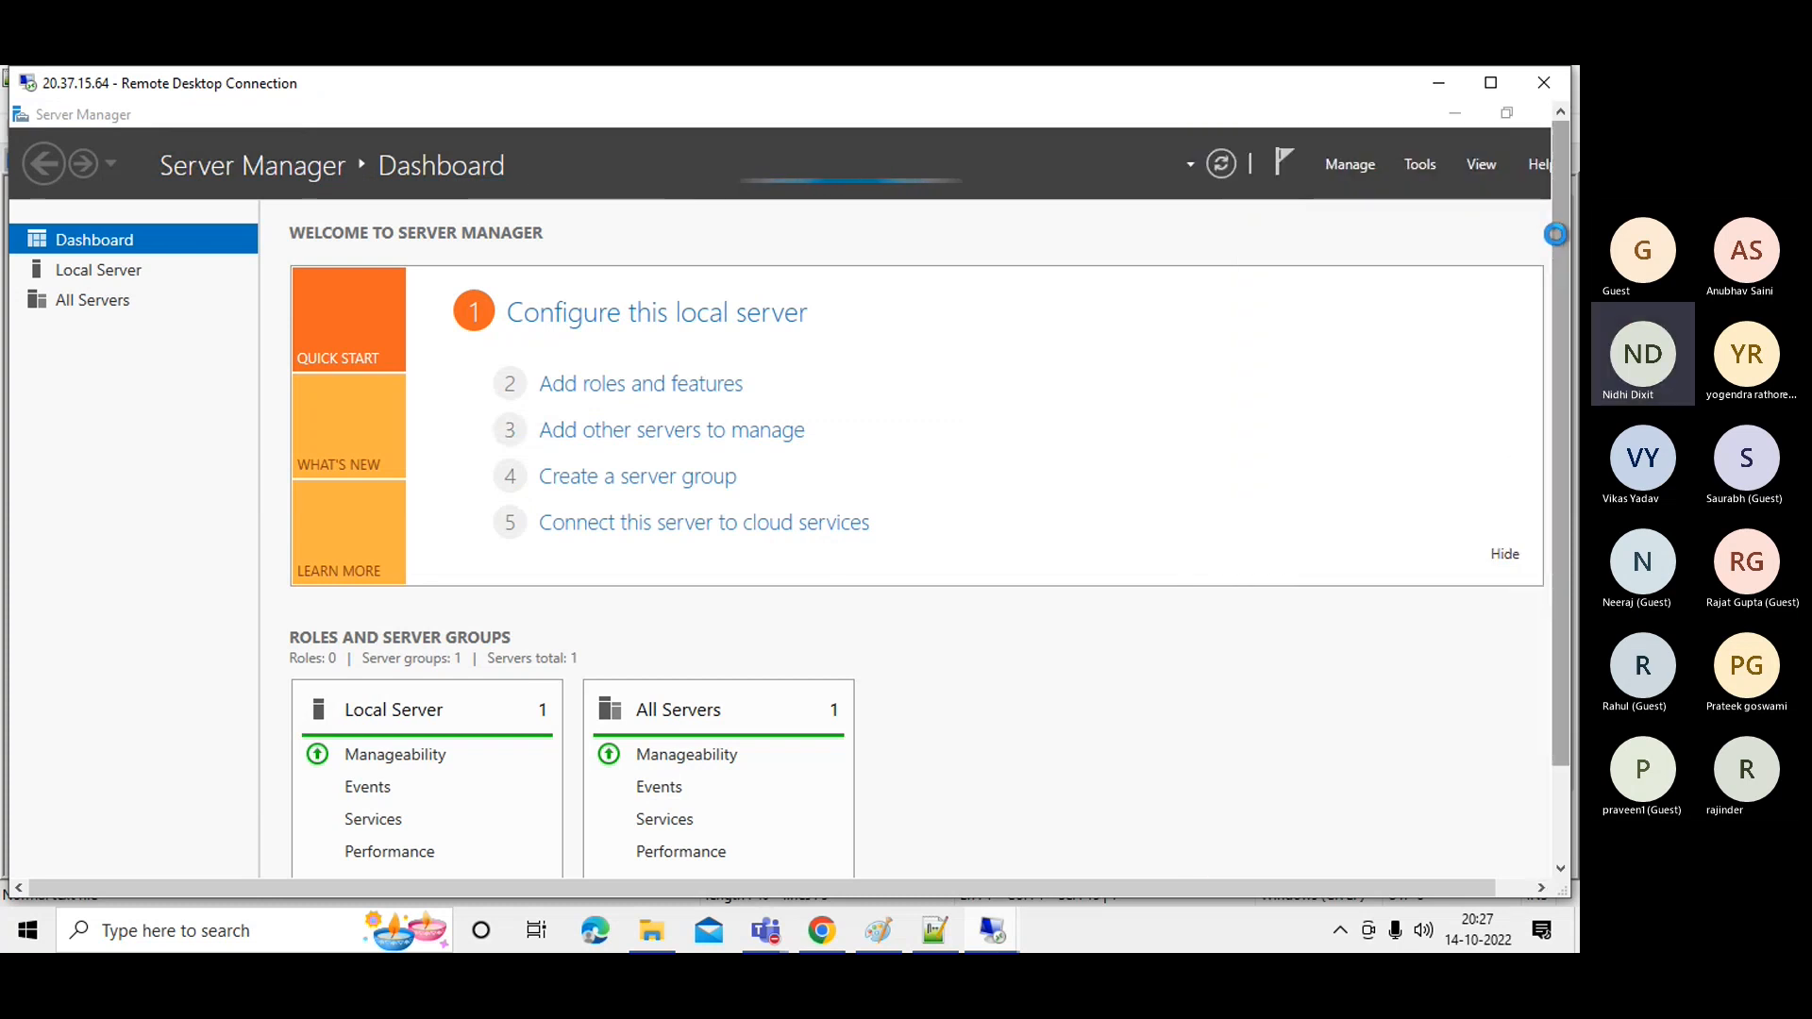
drag(1556, 234, 1556, 328)
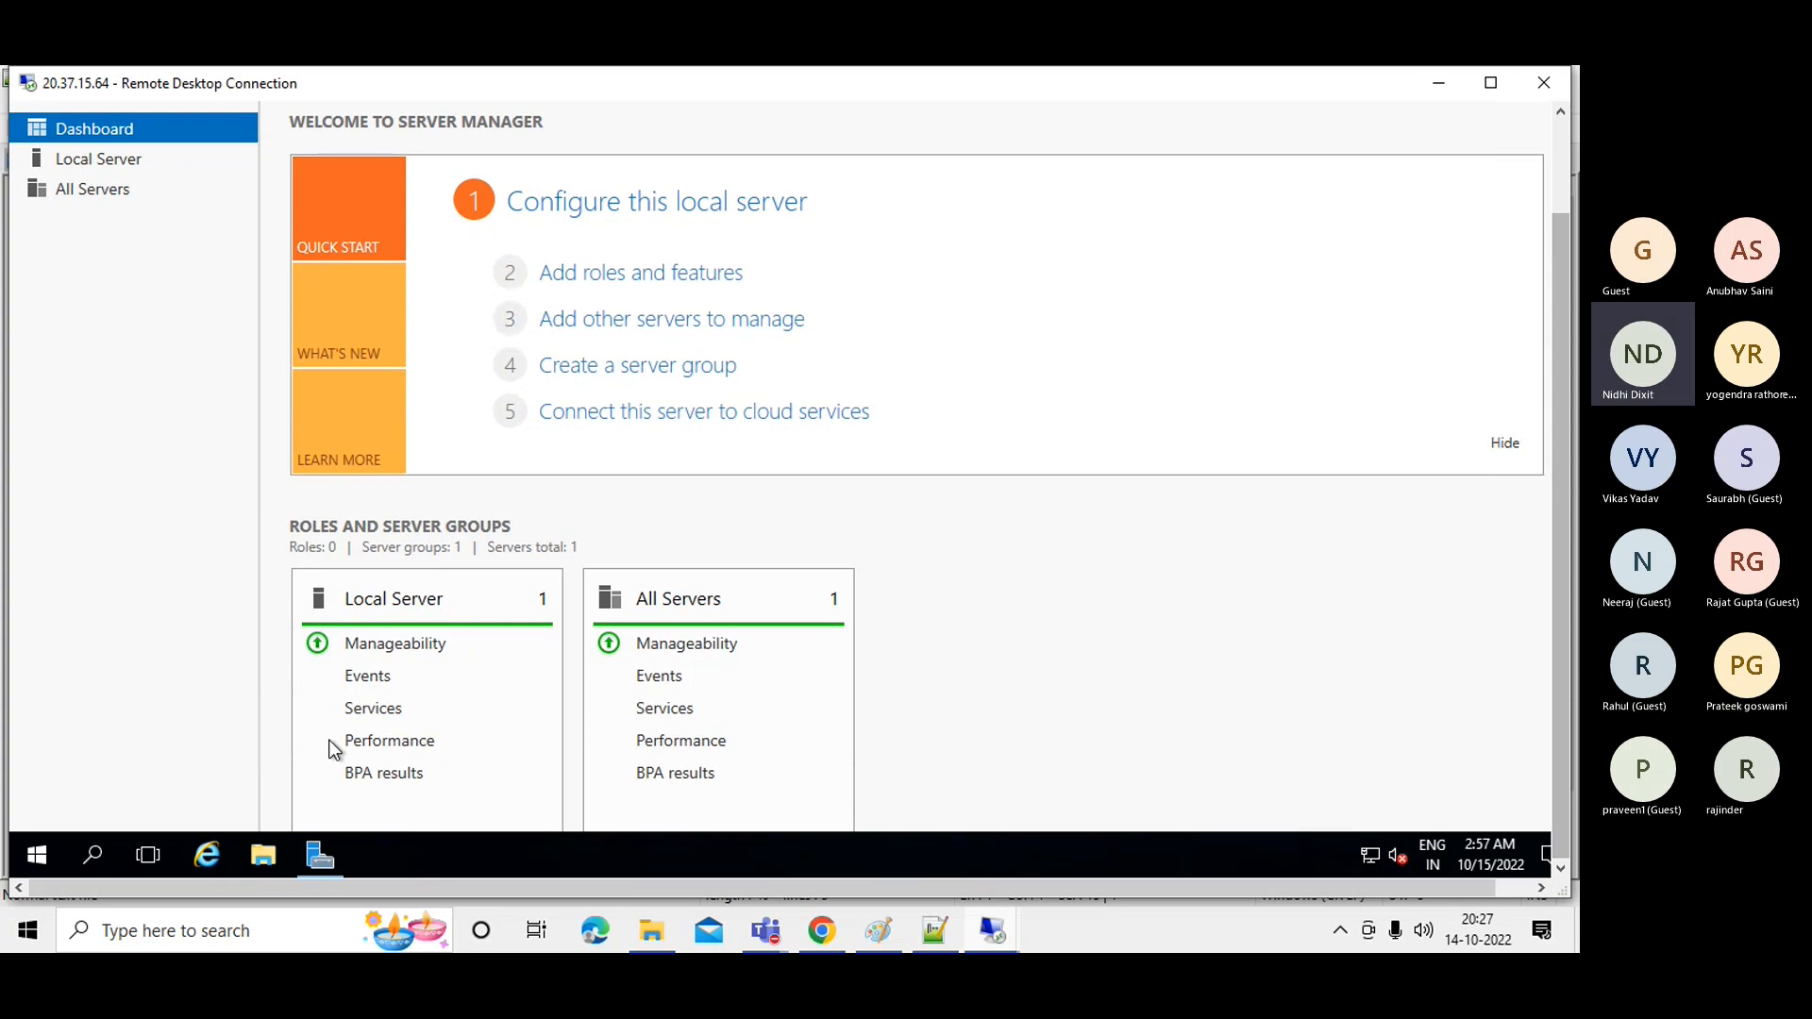
click(95, 854)
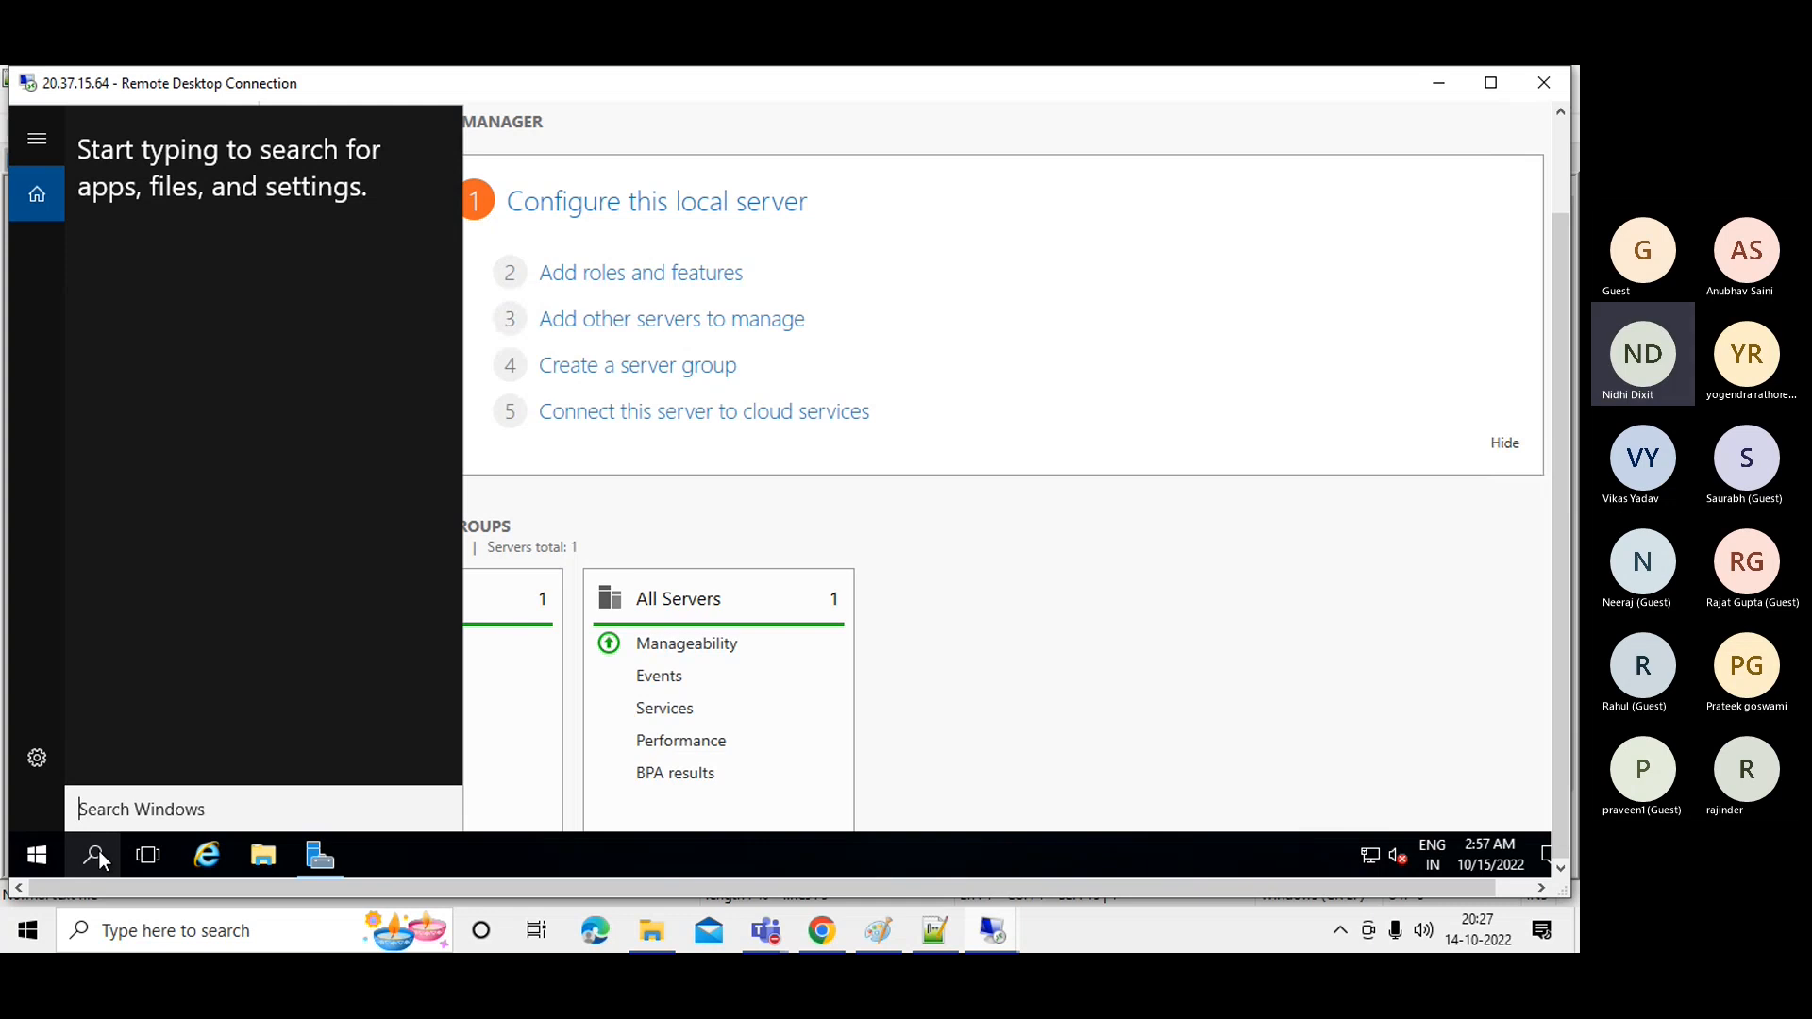
text(c)
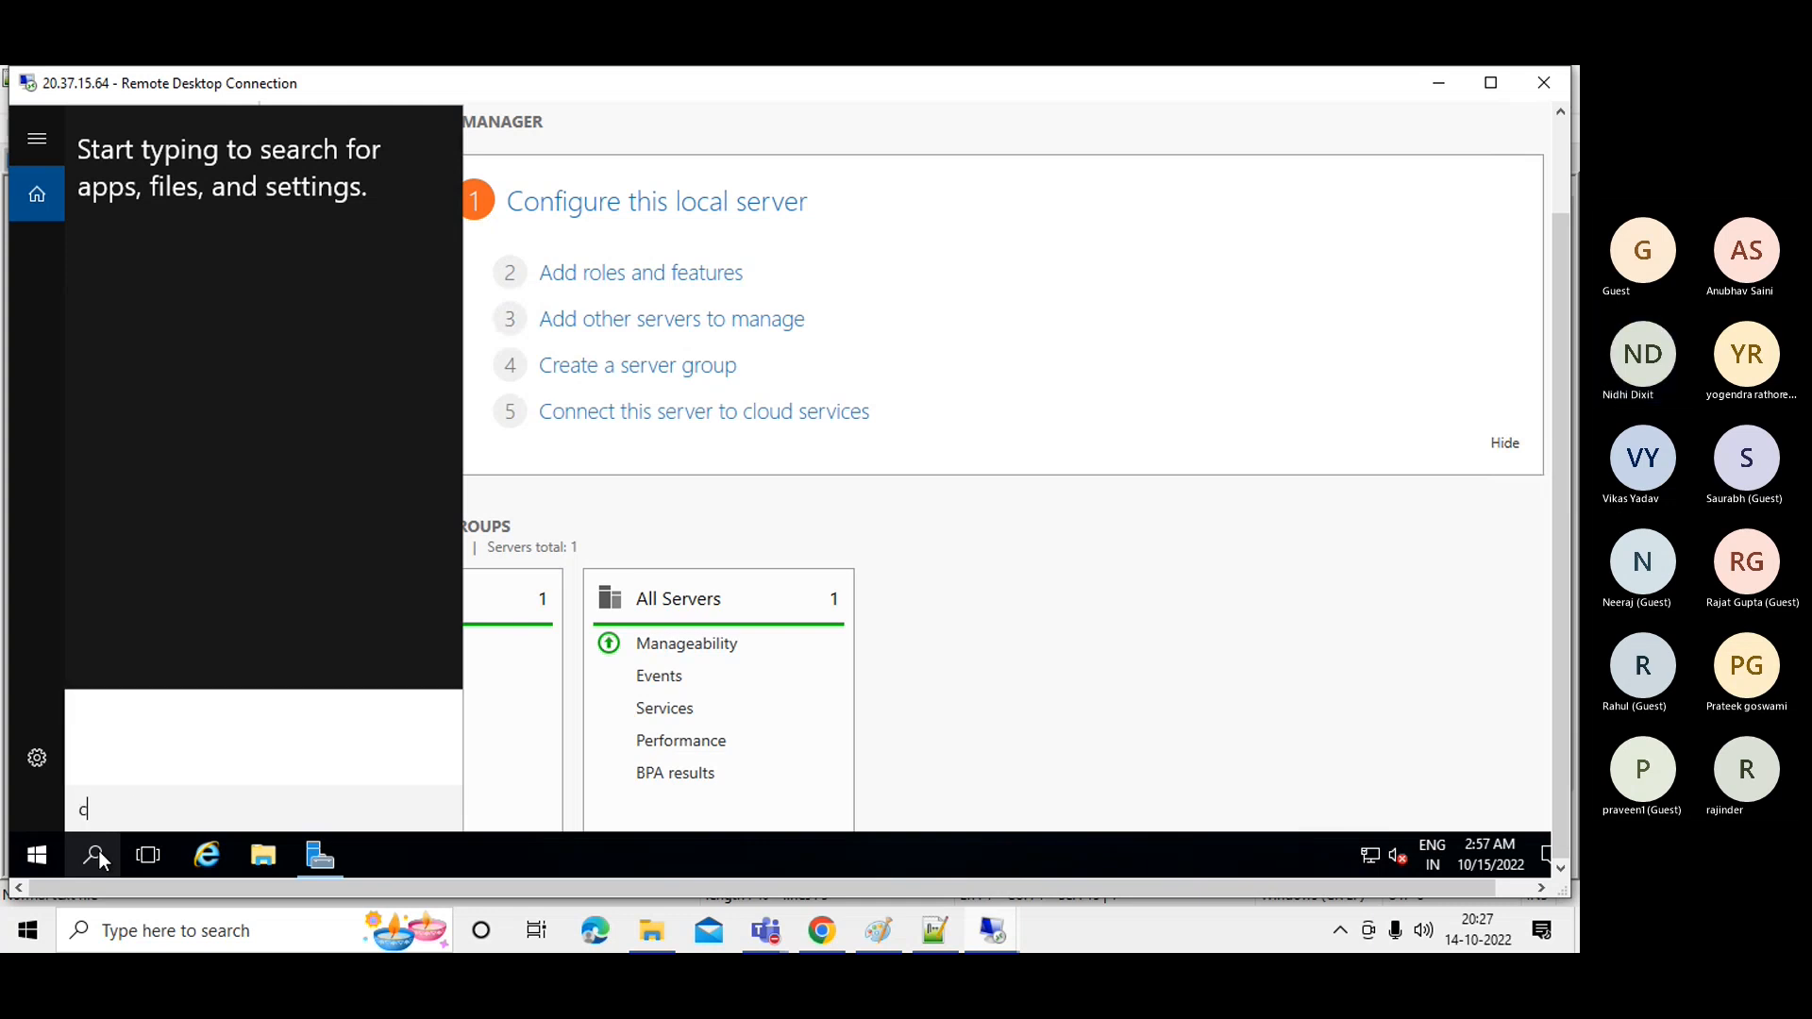
text(on)
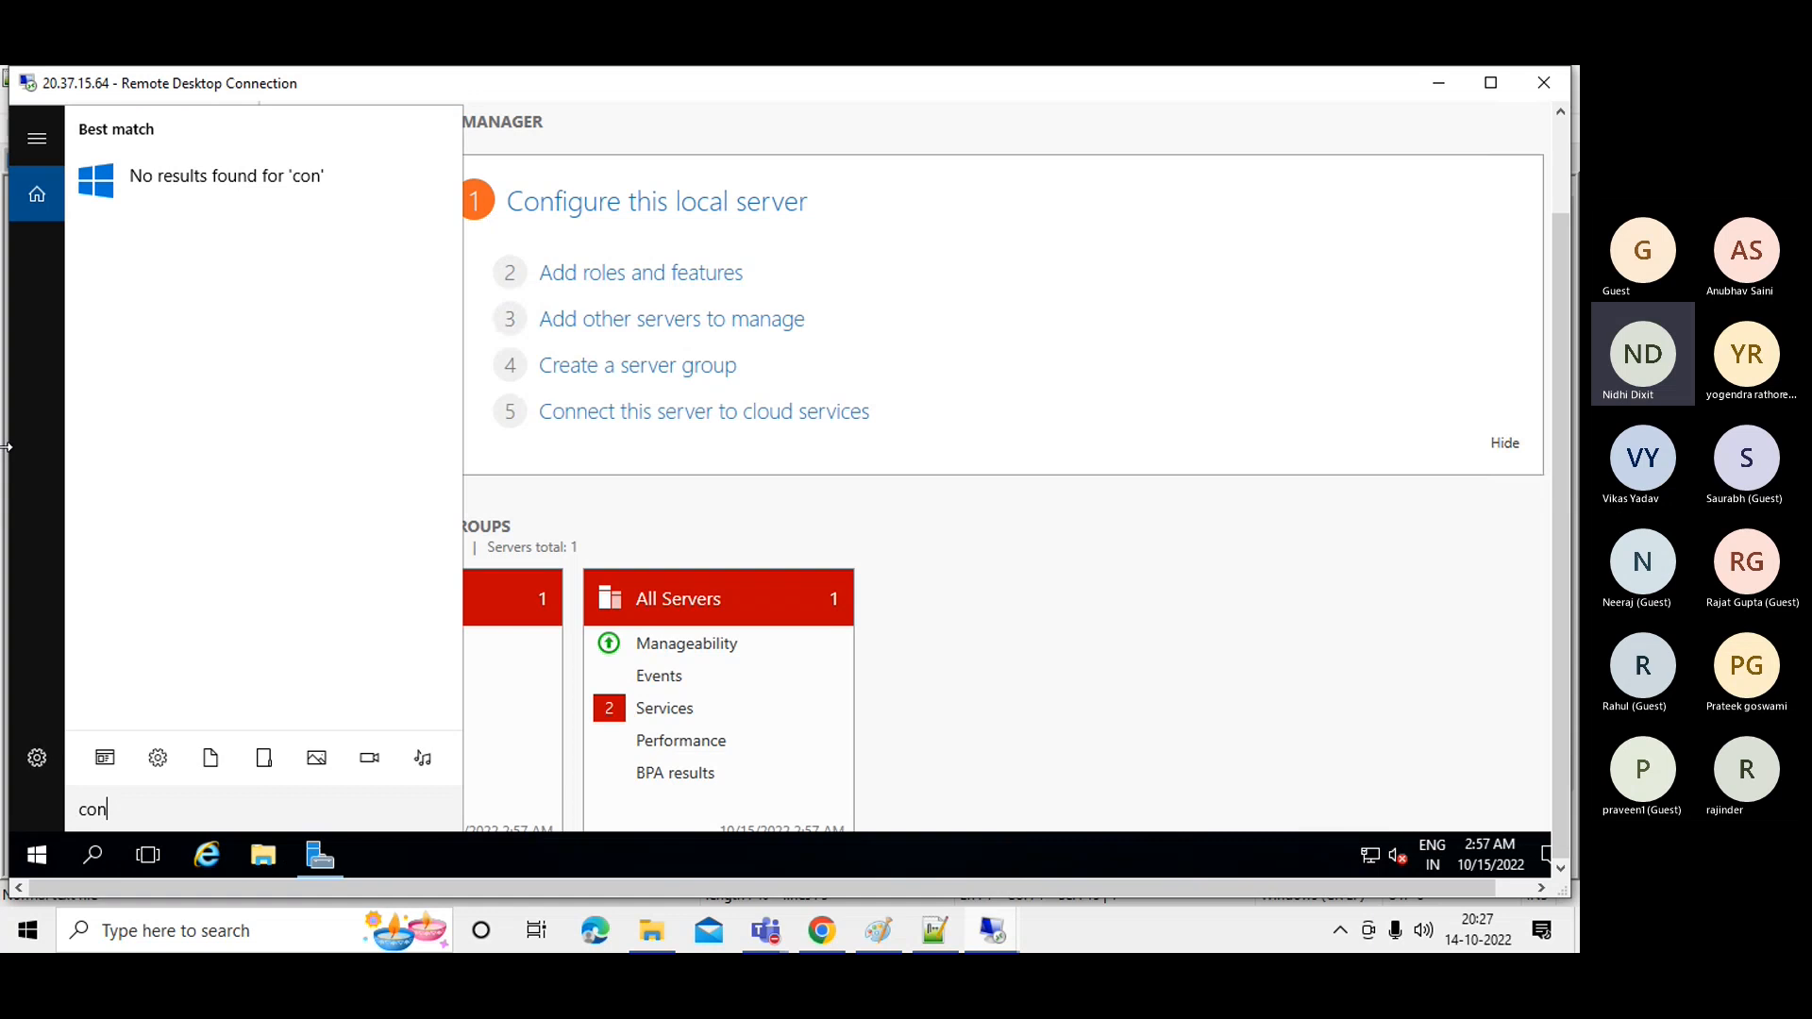
text(tro)
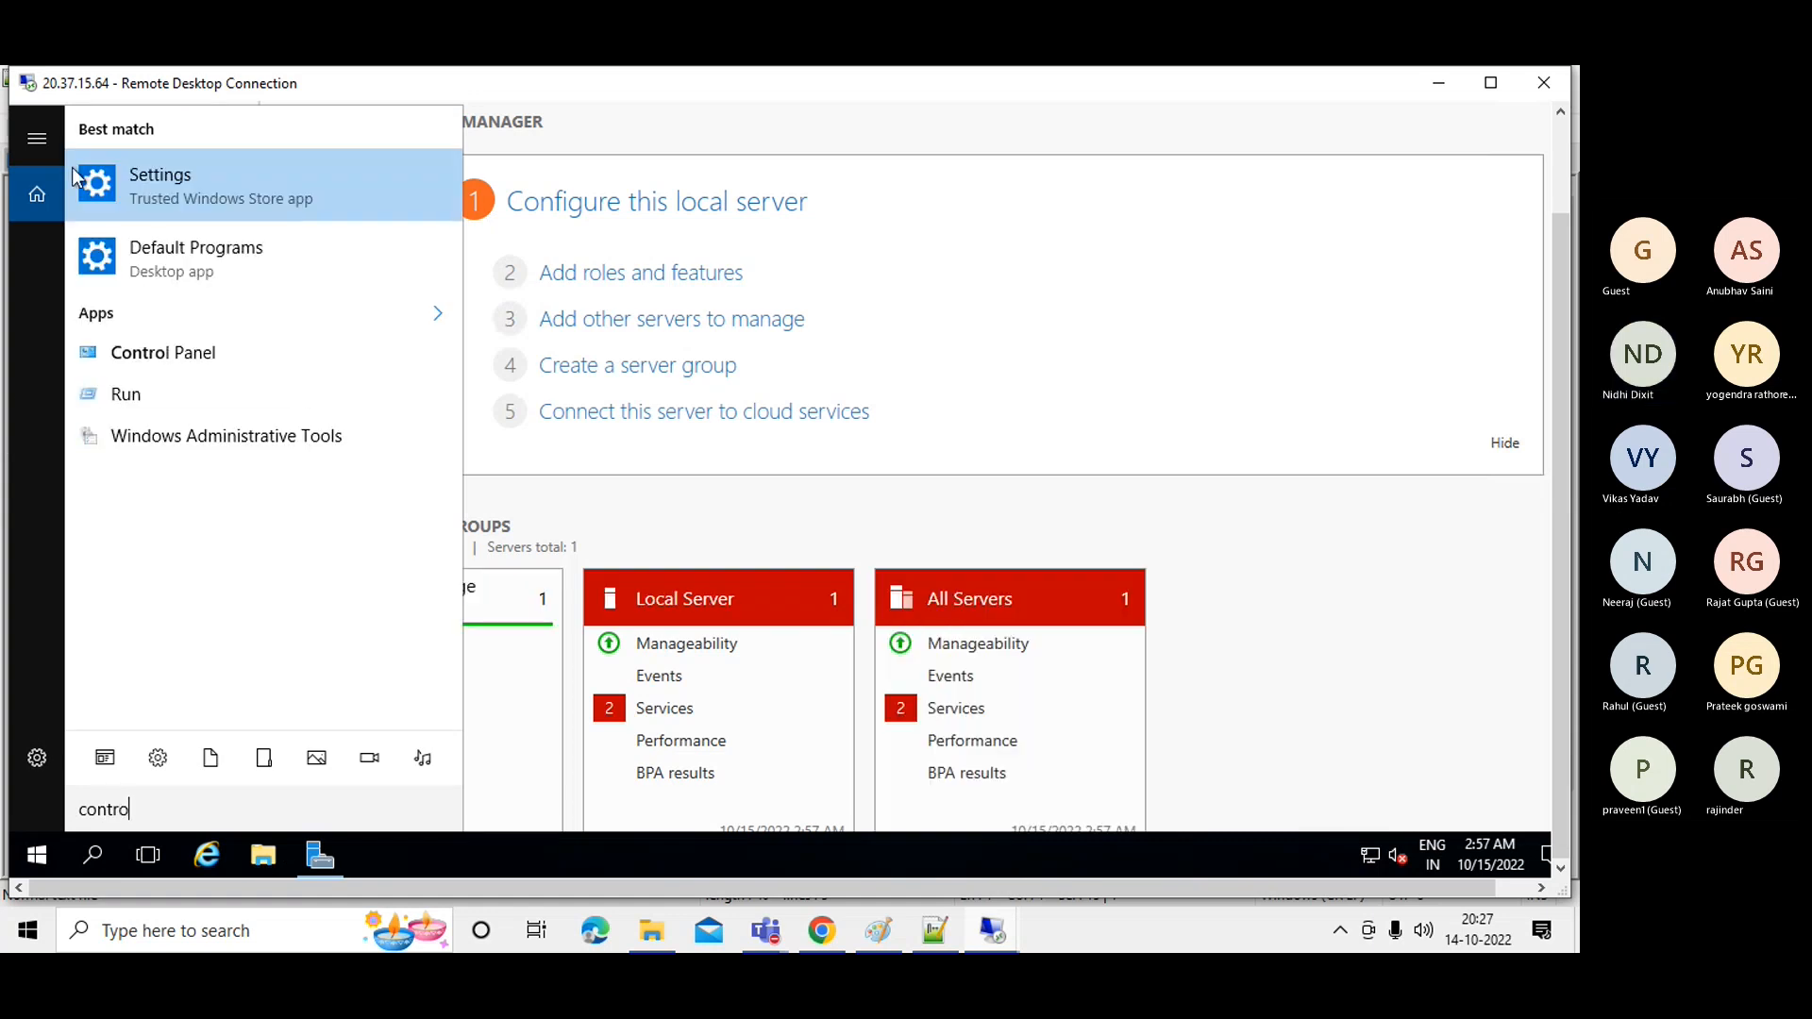
click(167, 360)
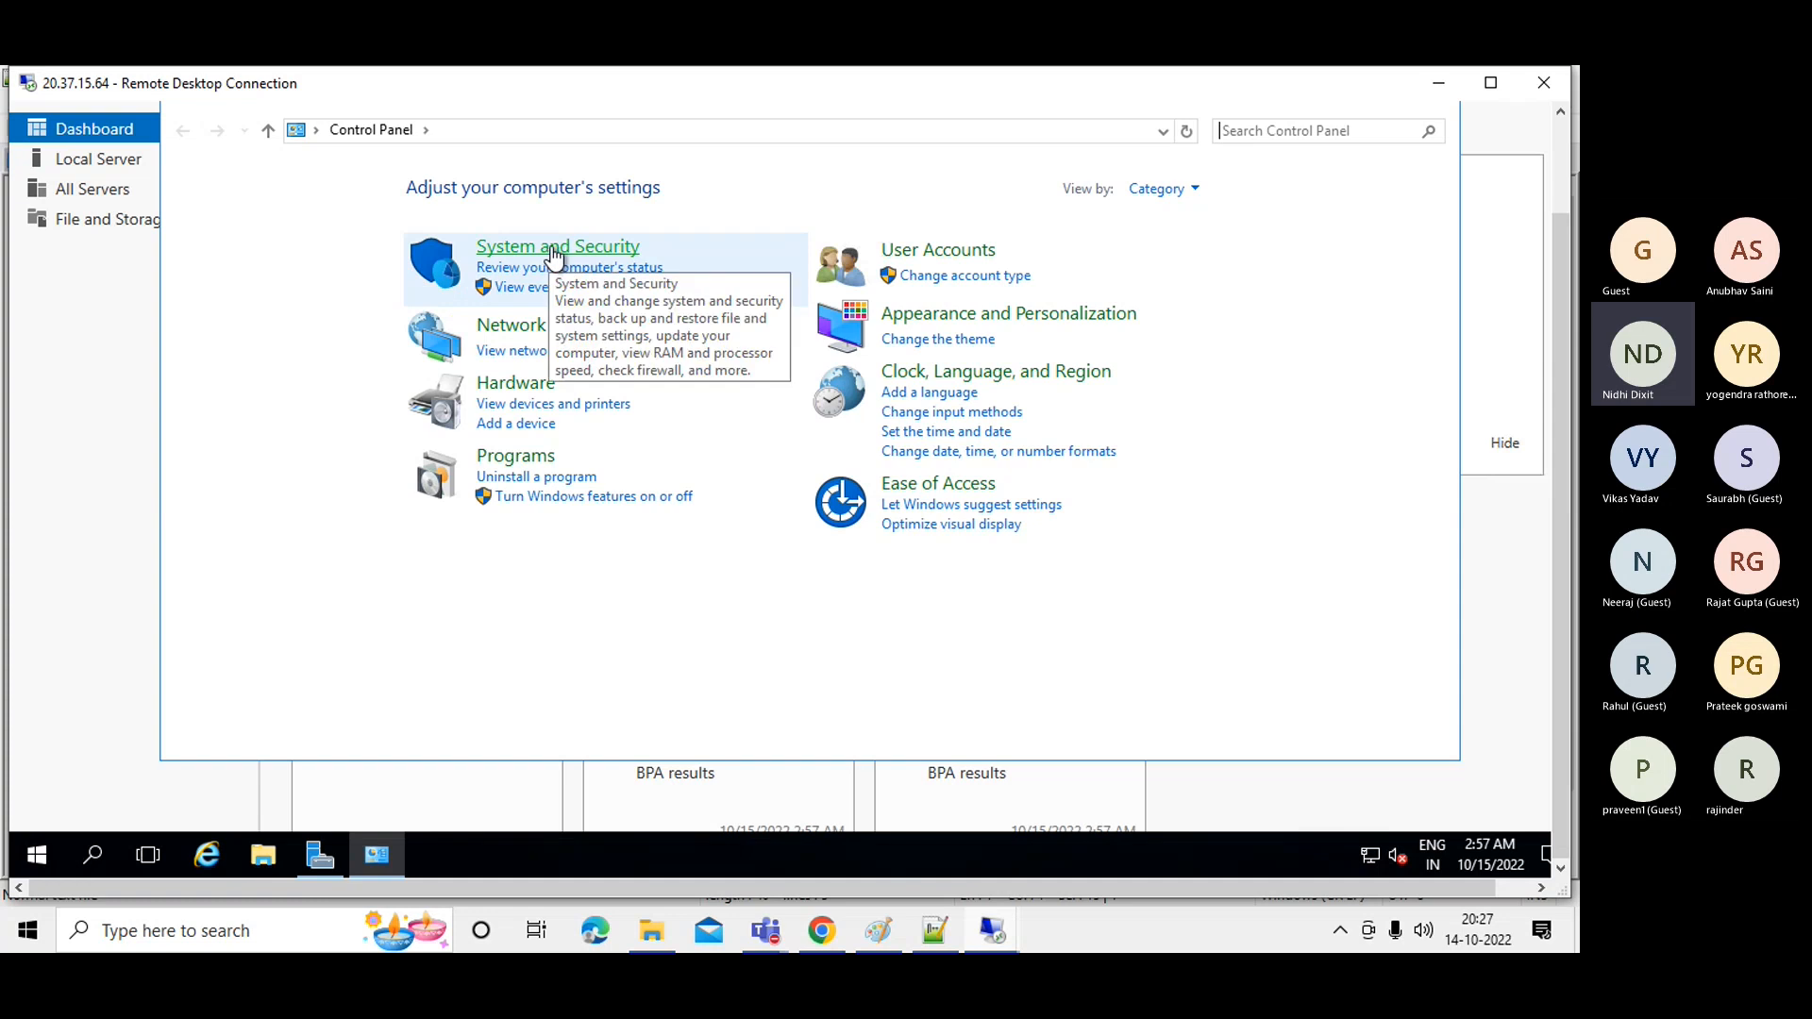
Turn off Windows Firewall on VM02 for both private and public networks and apply the settings
click(578, 250)
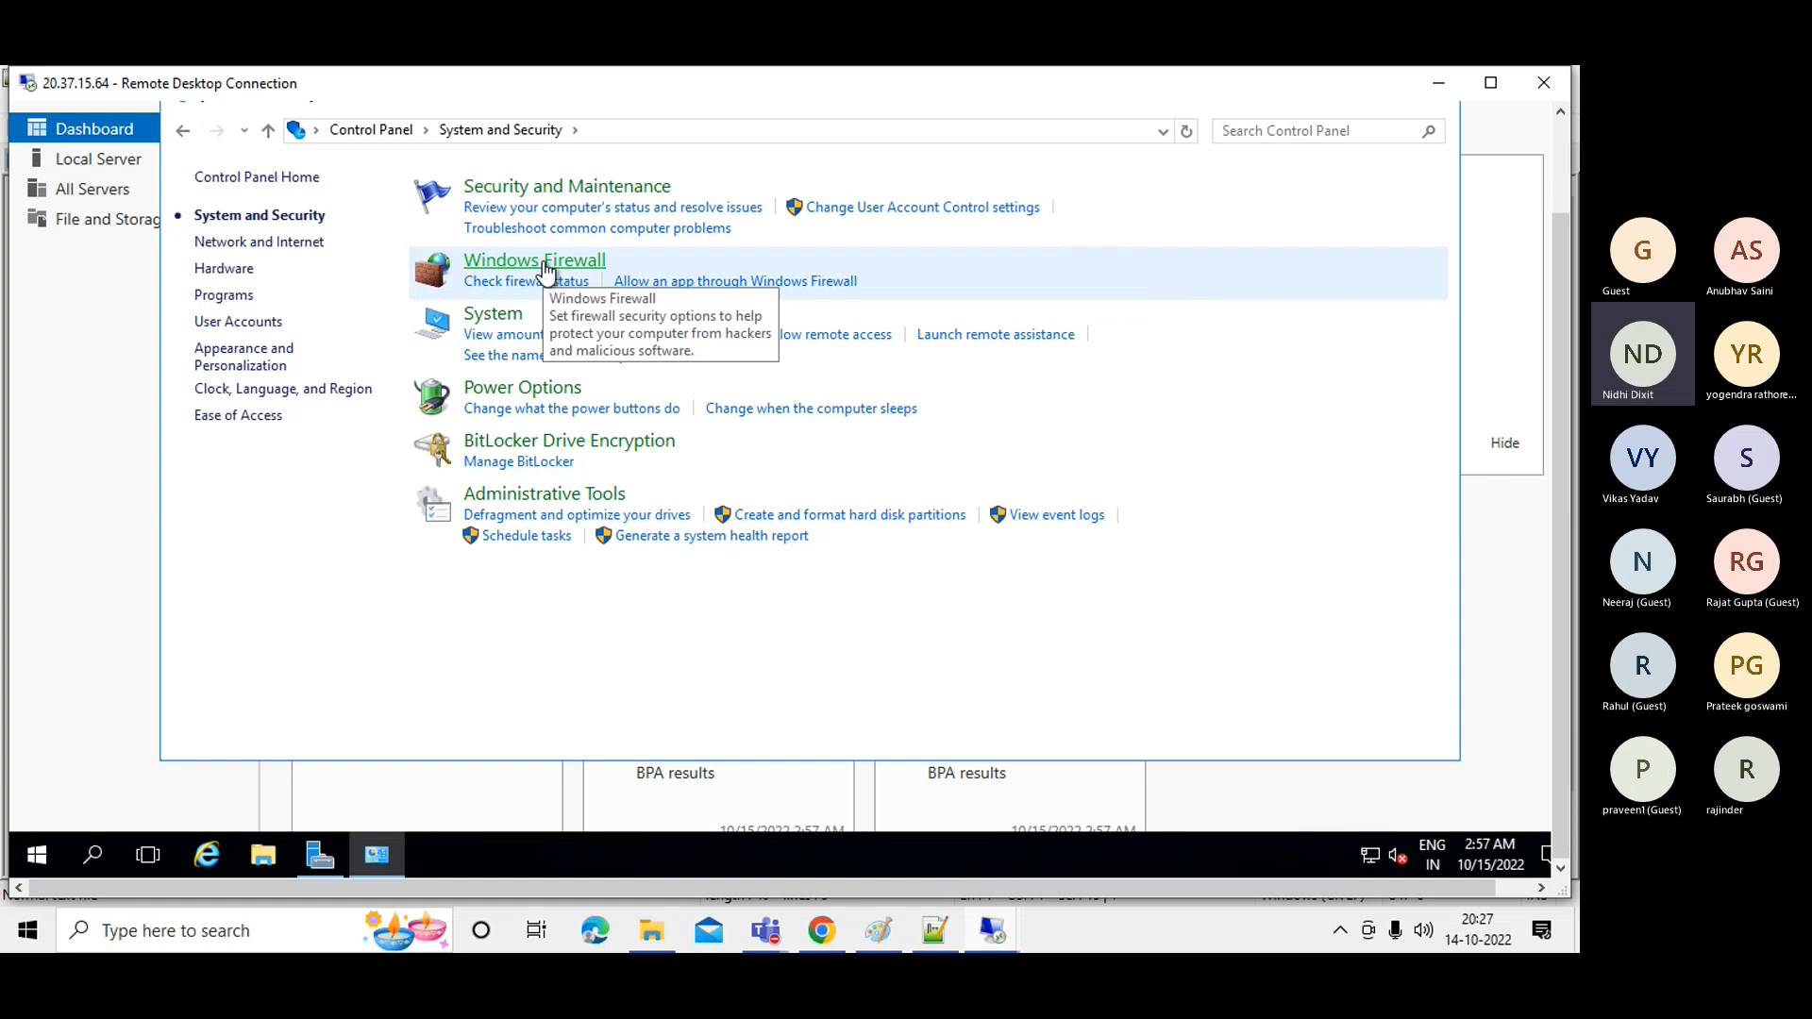
click(546, 271)
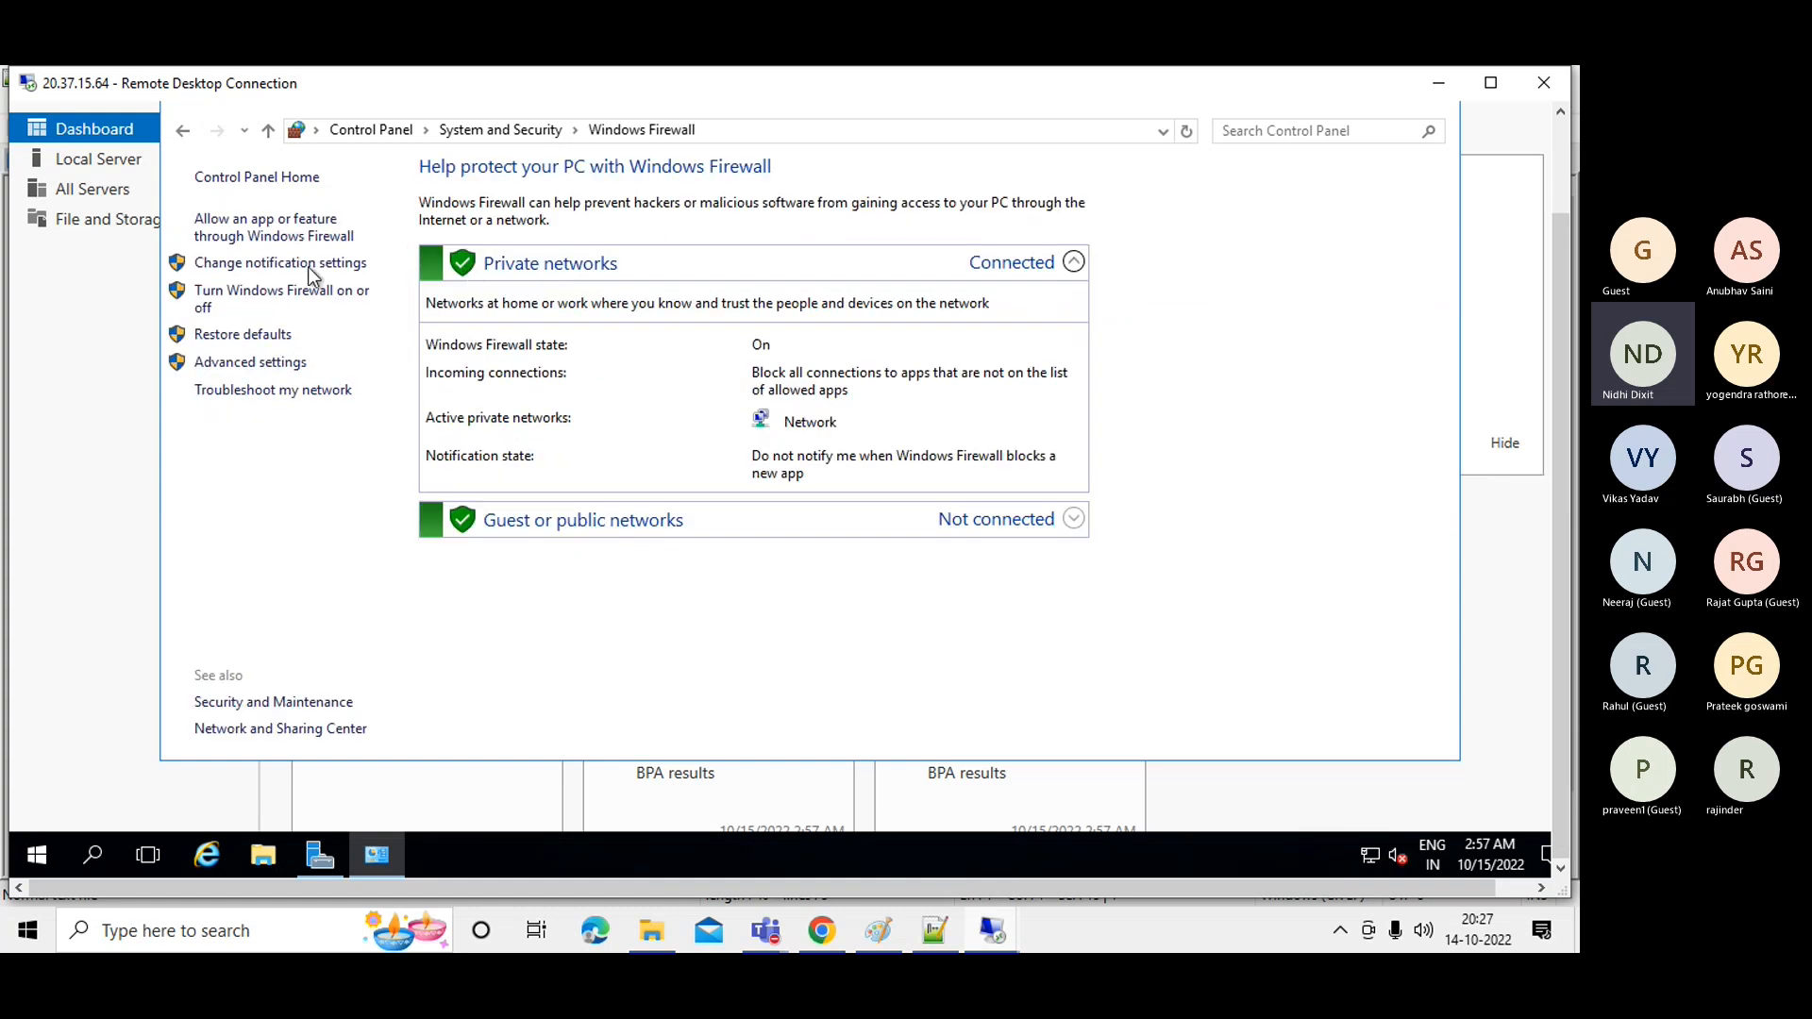
click(260, 300)
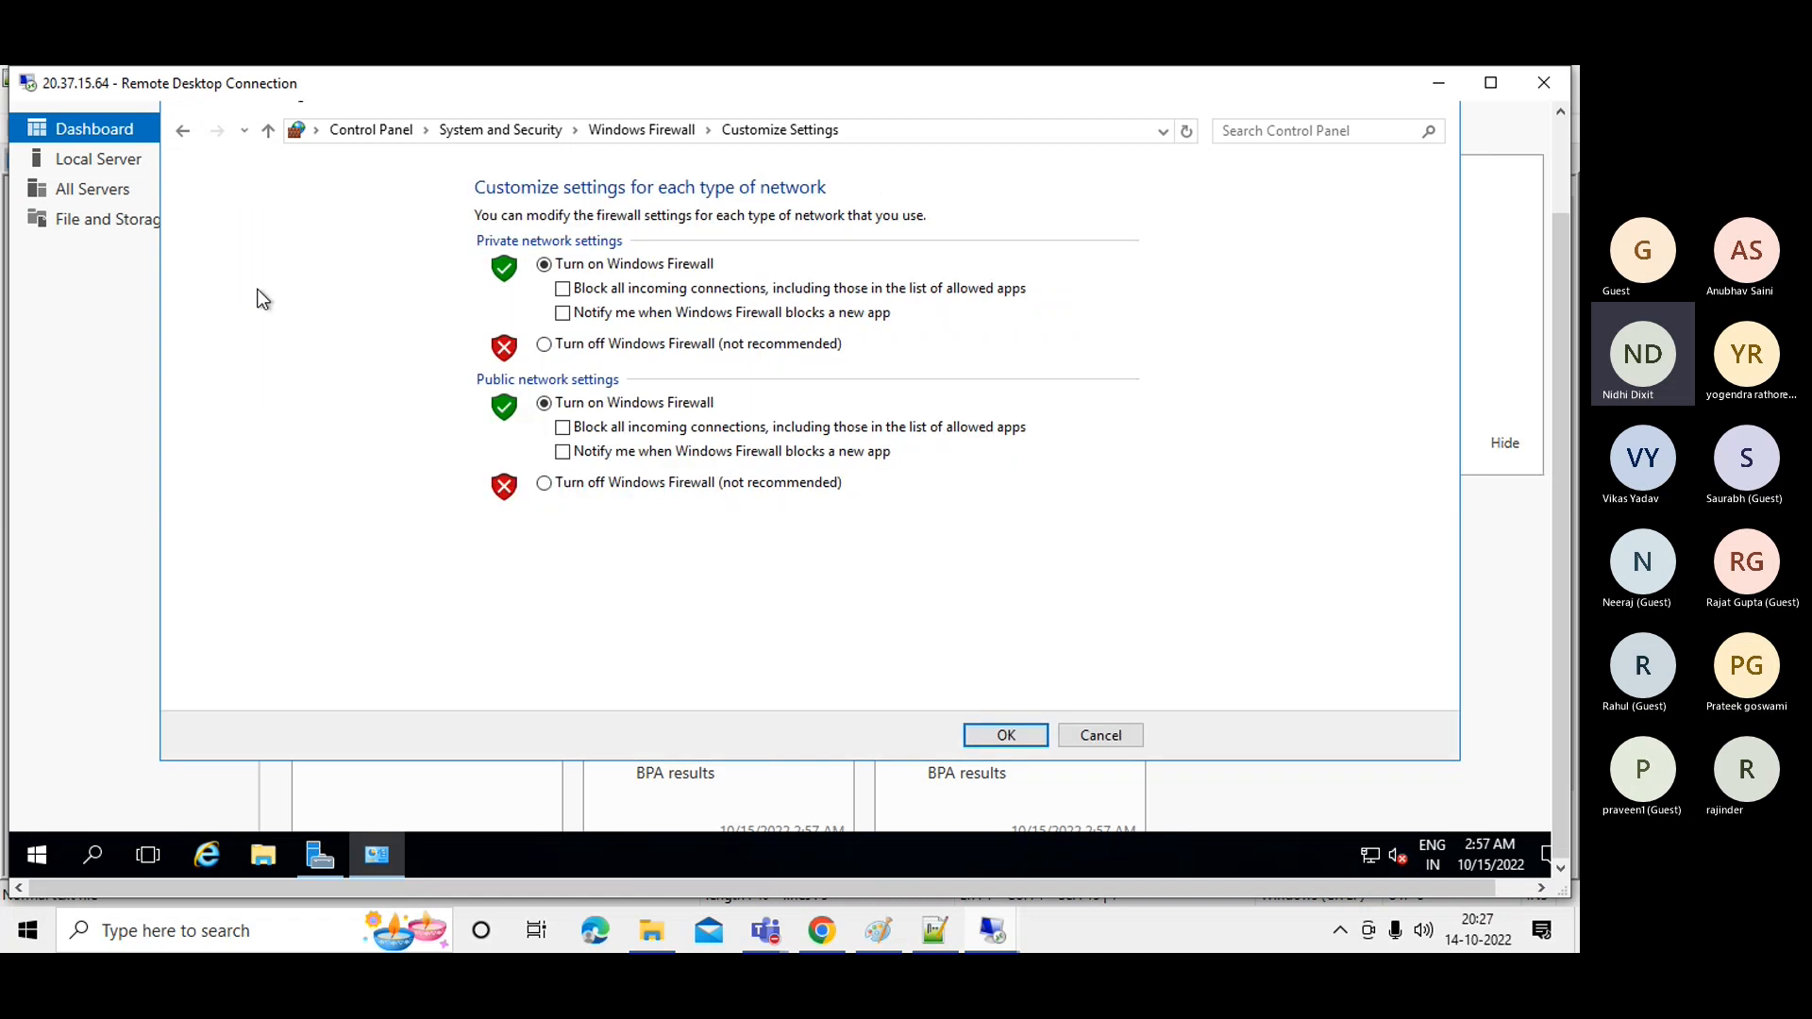
click(546, 345)
click(548, 485)
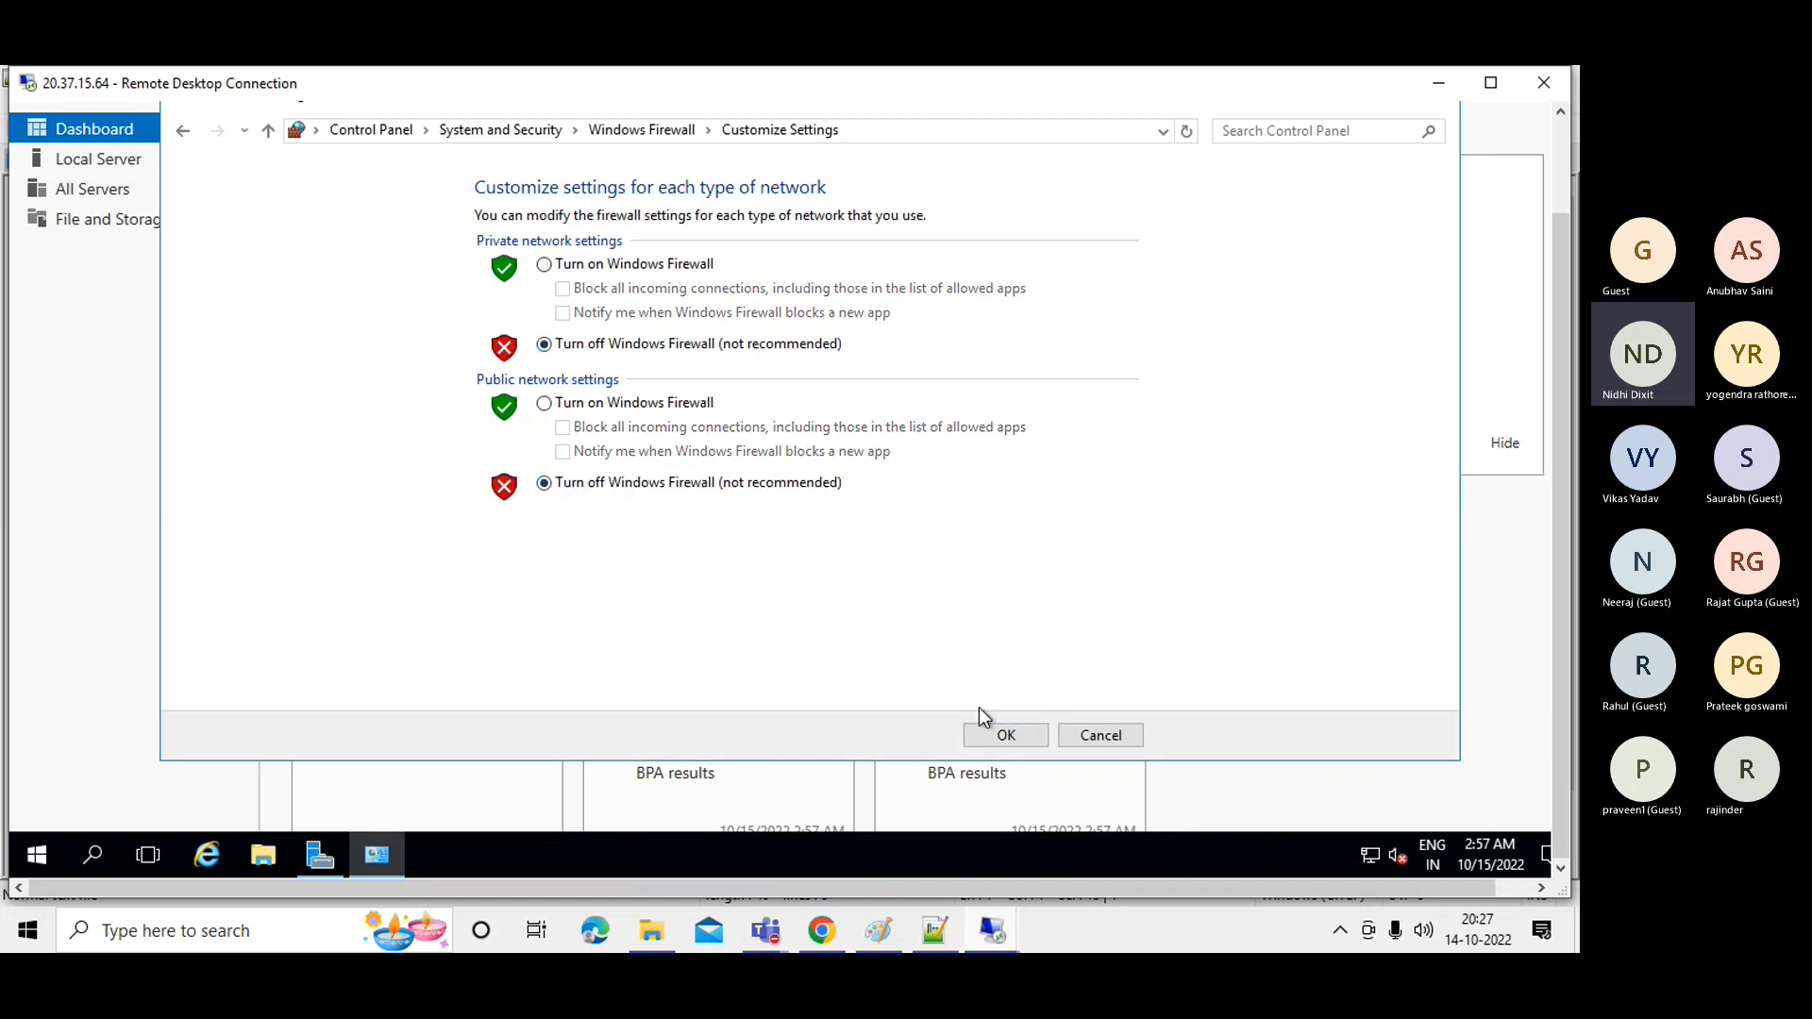
click(999, 733)
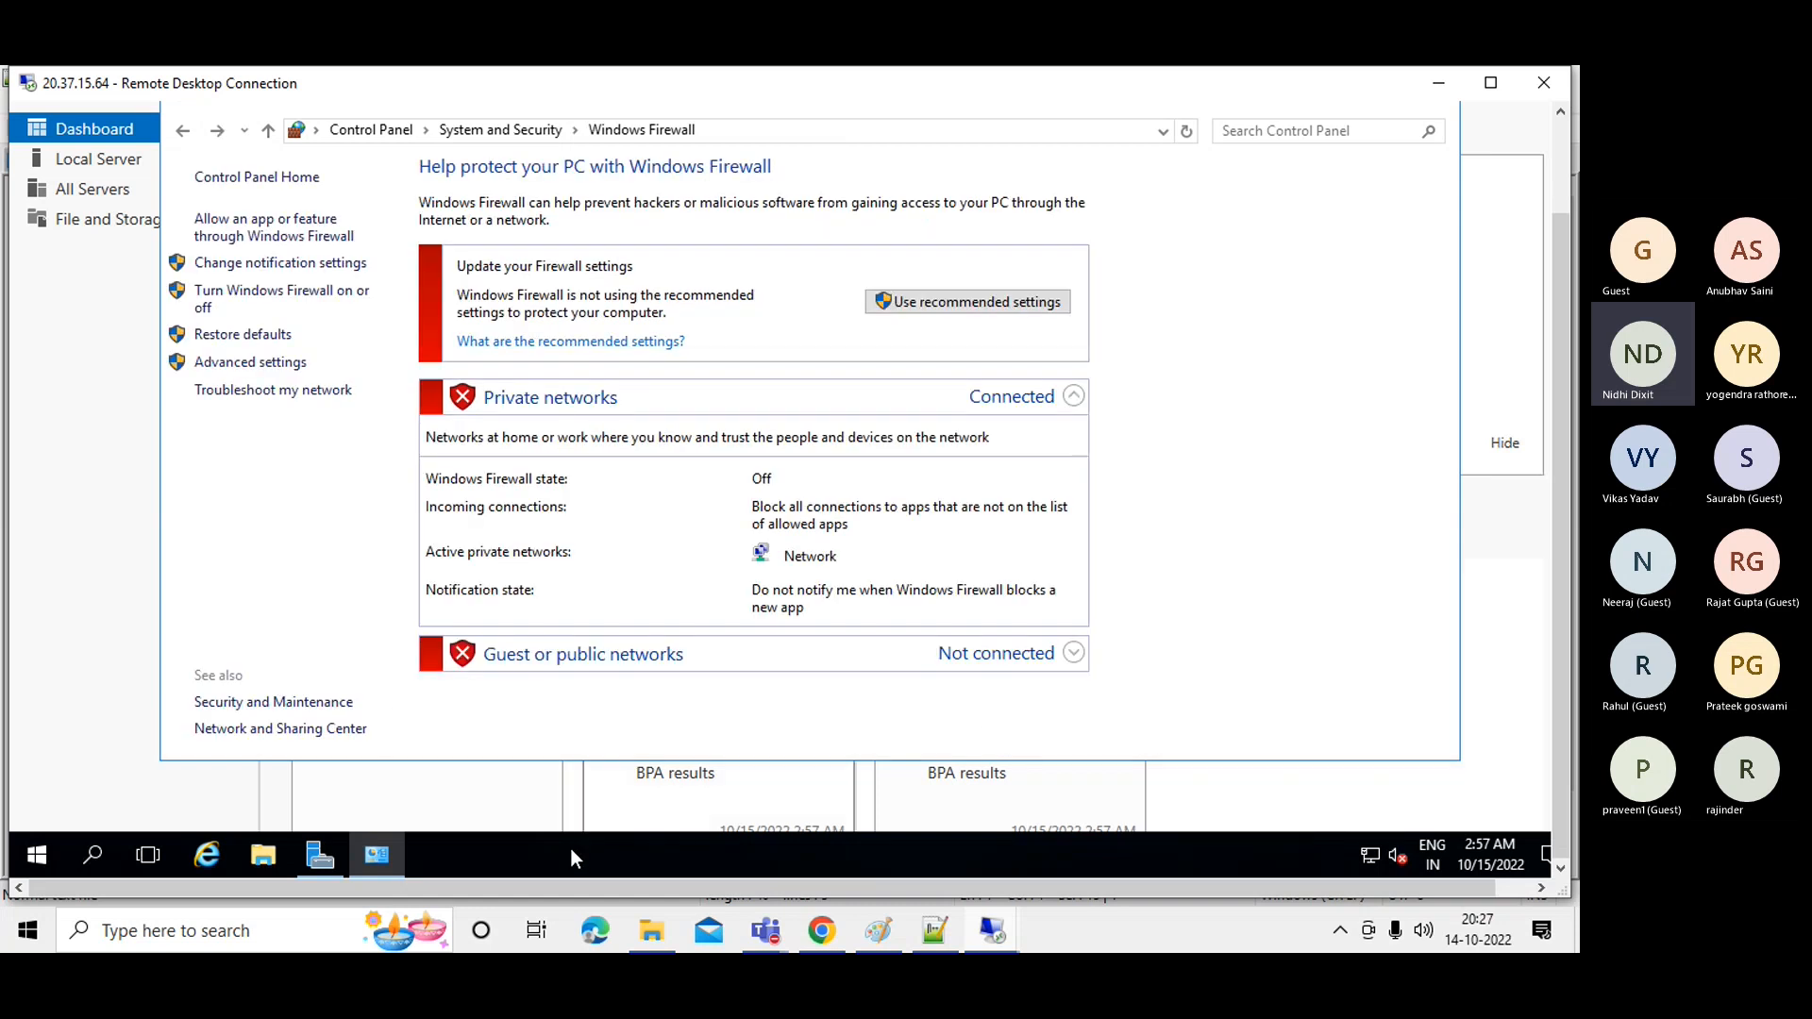
Switch to the Azure portal in Chrome and check the deployment status and notifications of both virtual network gateways
click(823, 933)
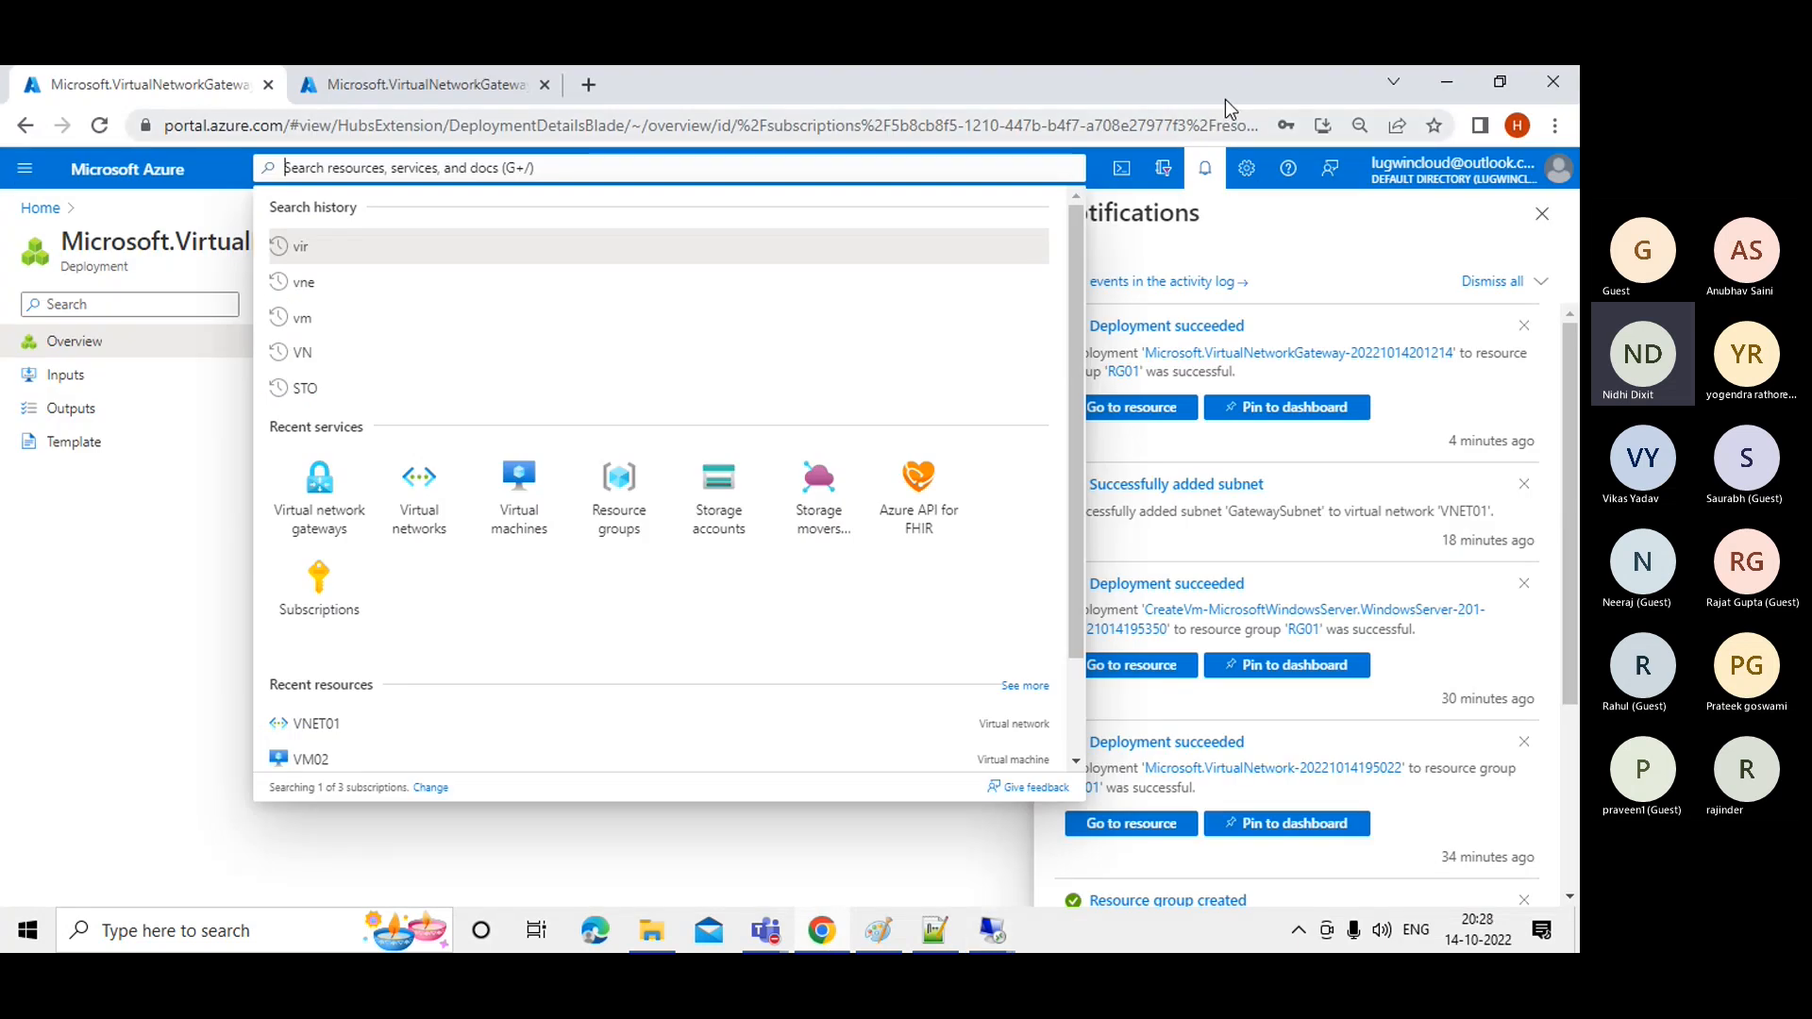
click(118, 637)
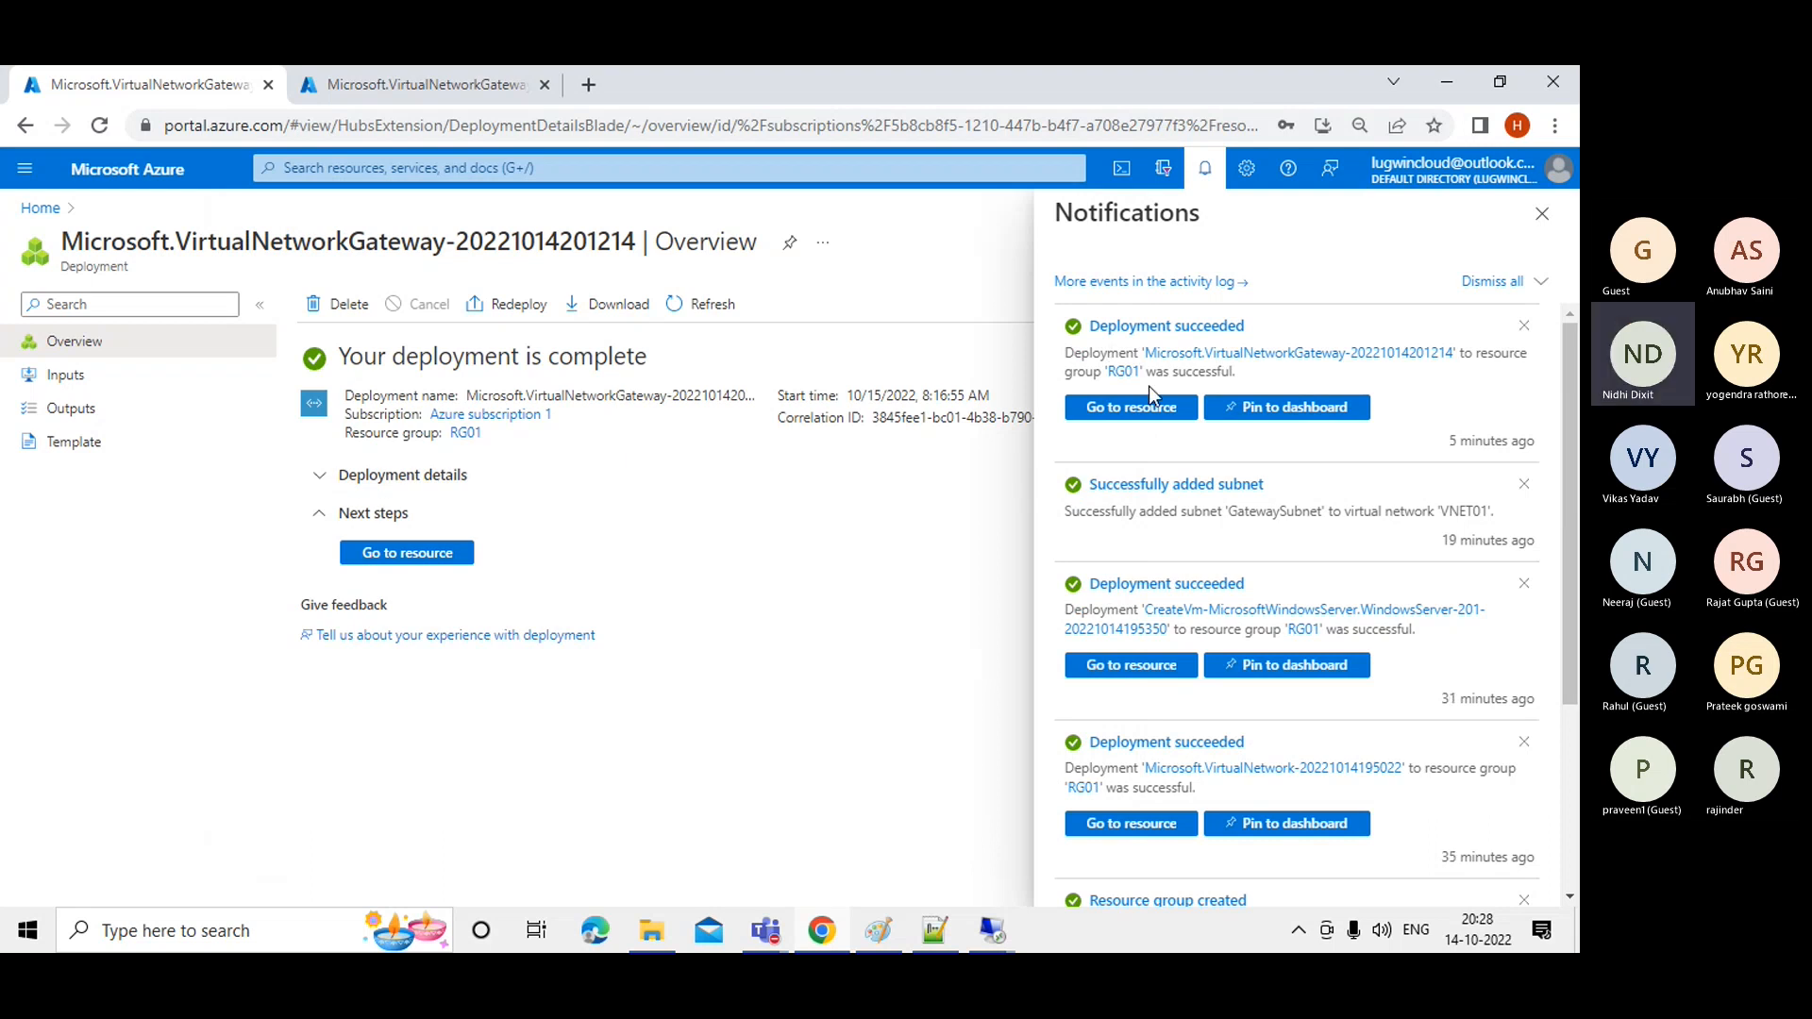
click(426, 85)
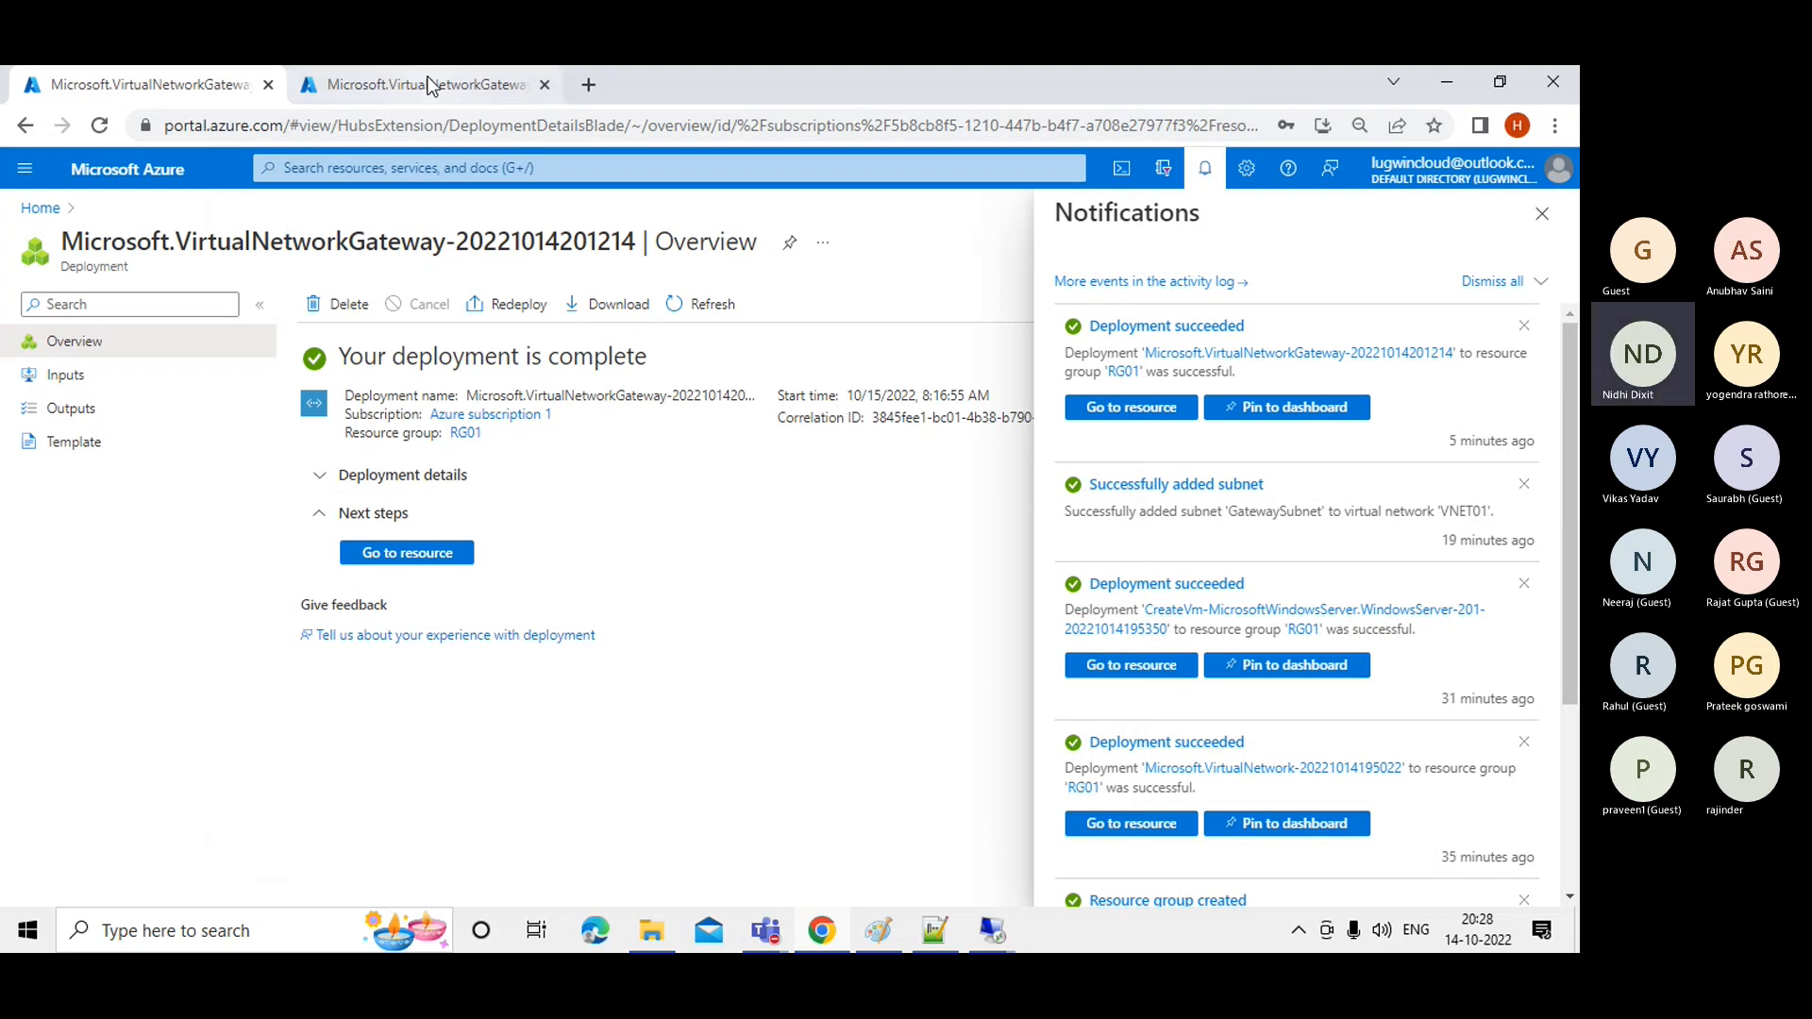
click(1206, 176)
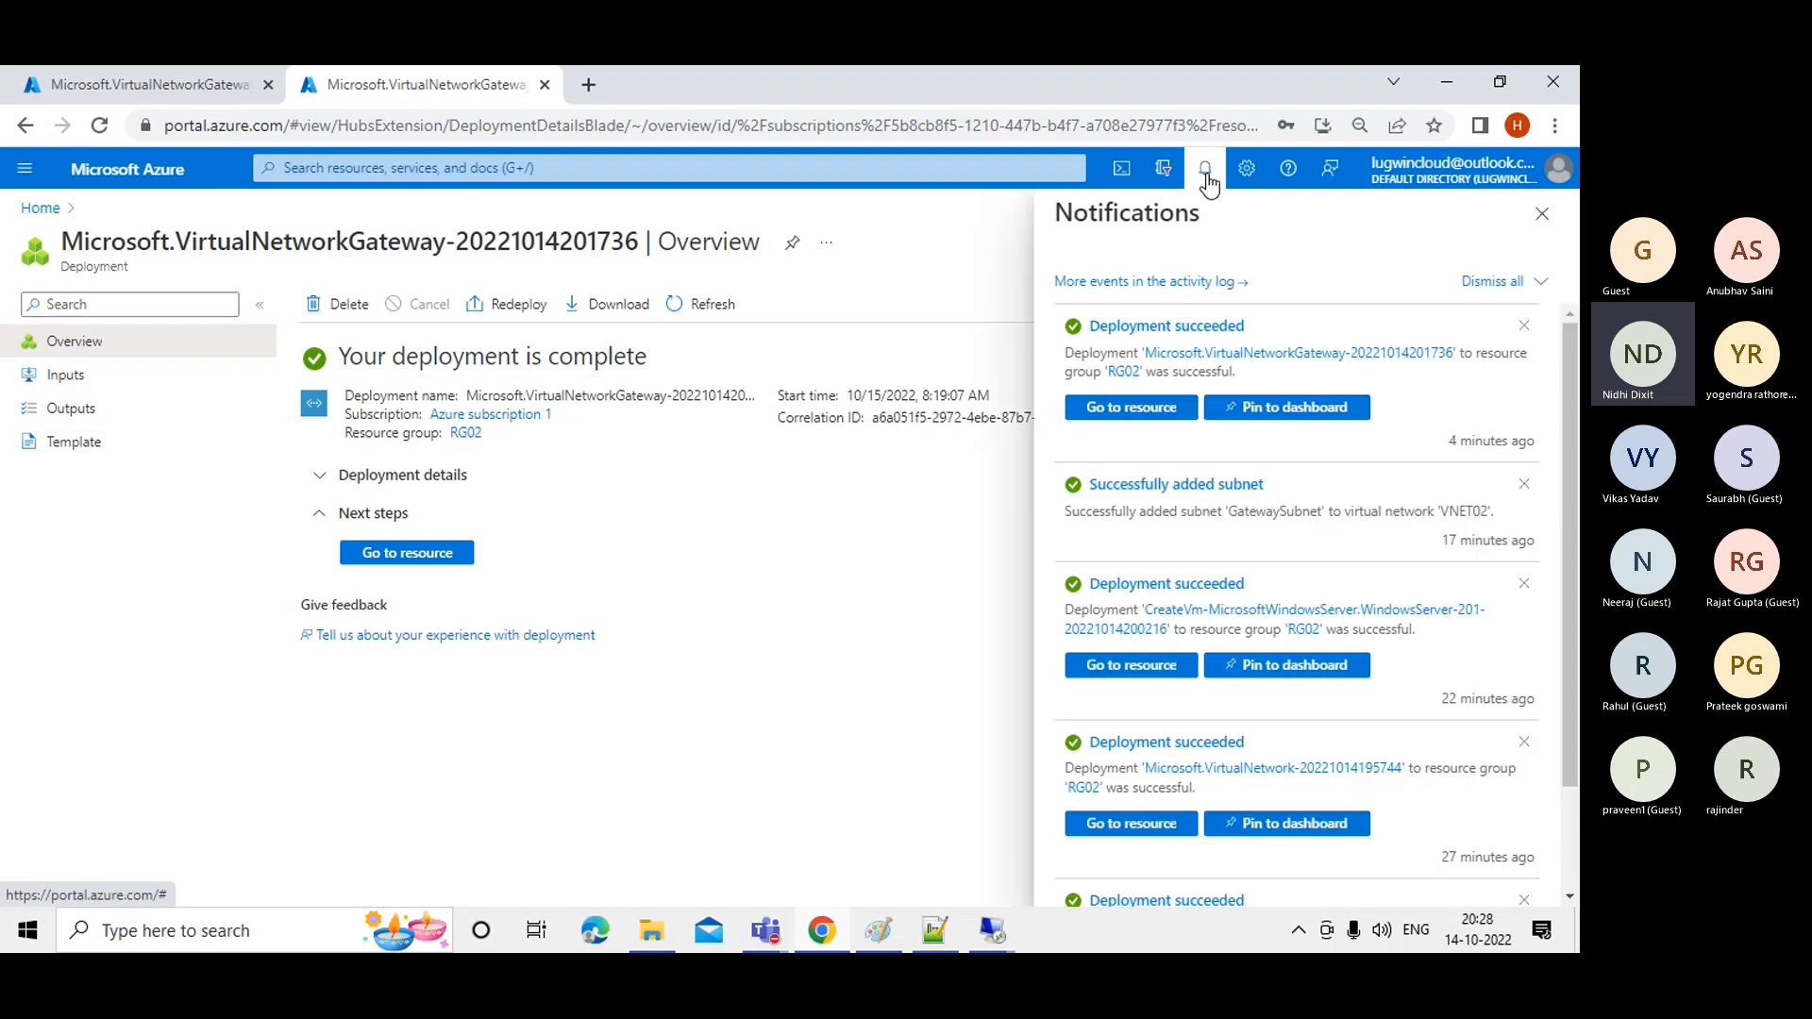
Find and list the virtual network gateways in the RG01 deployment's browser tab, then consult the PEERING diagram in Paint
click(127, 85)
click(329, 170)
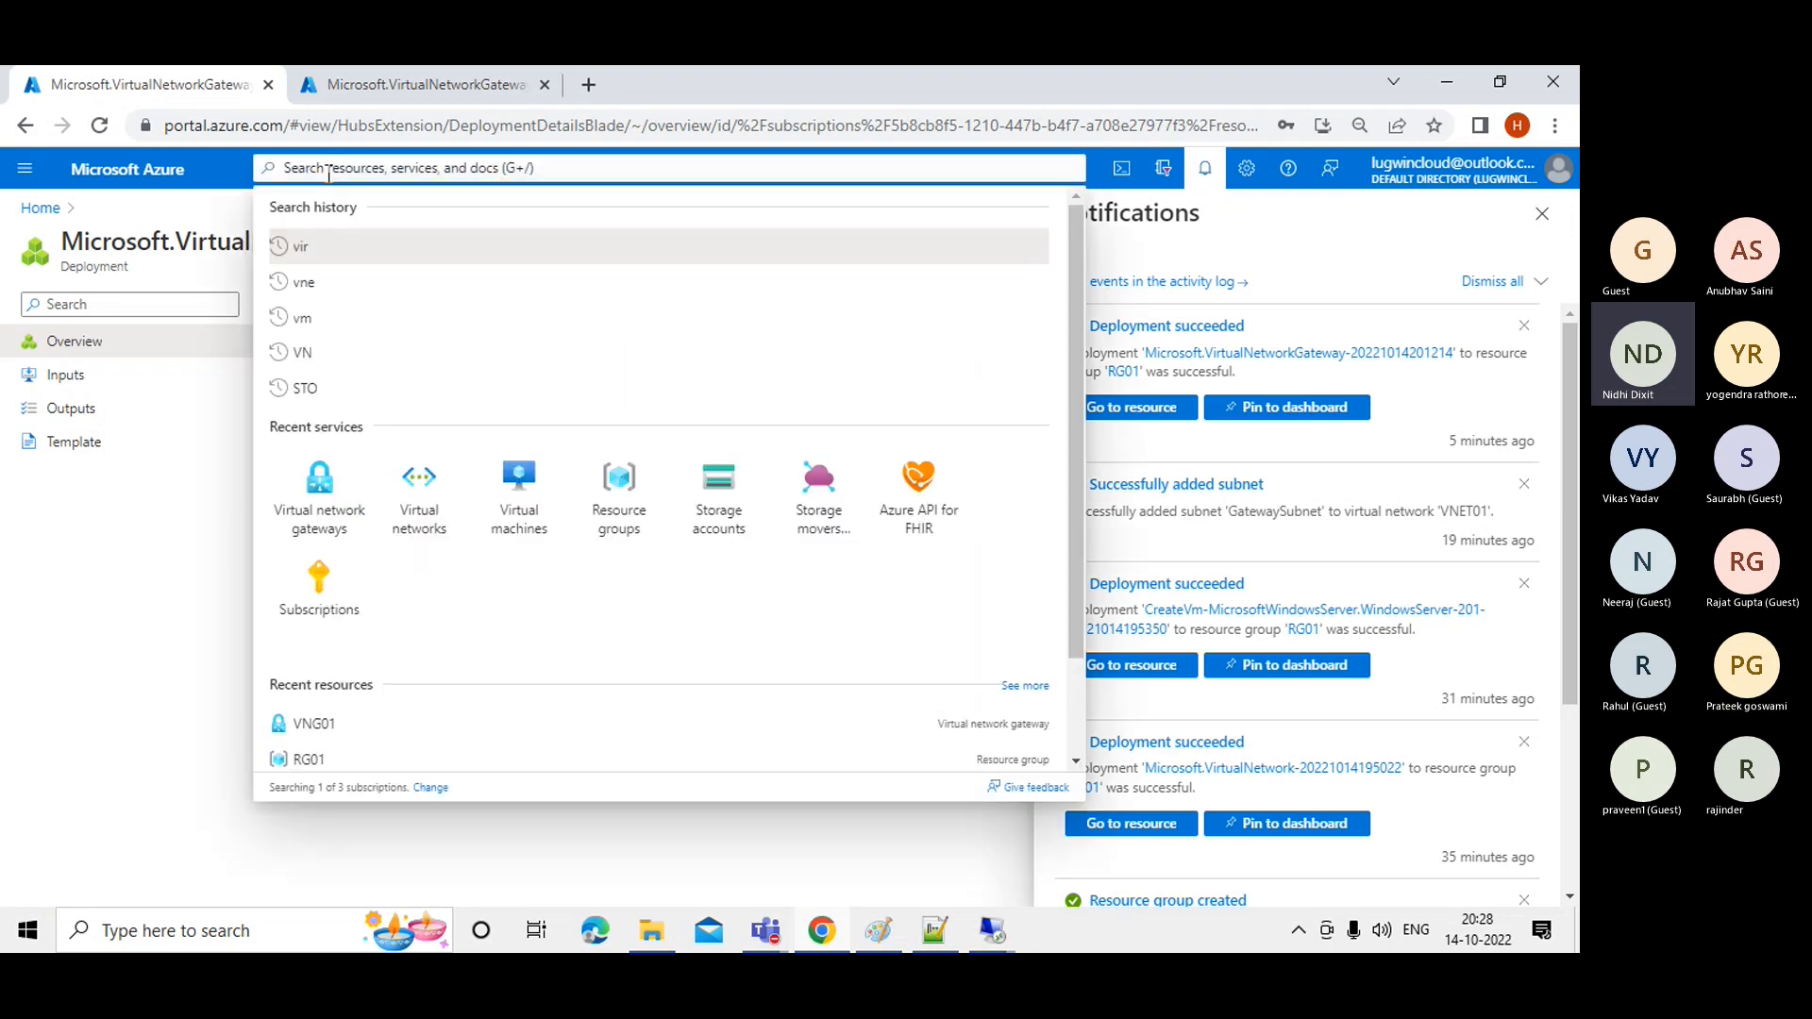
text(virtu)
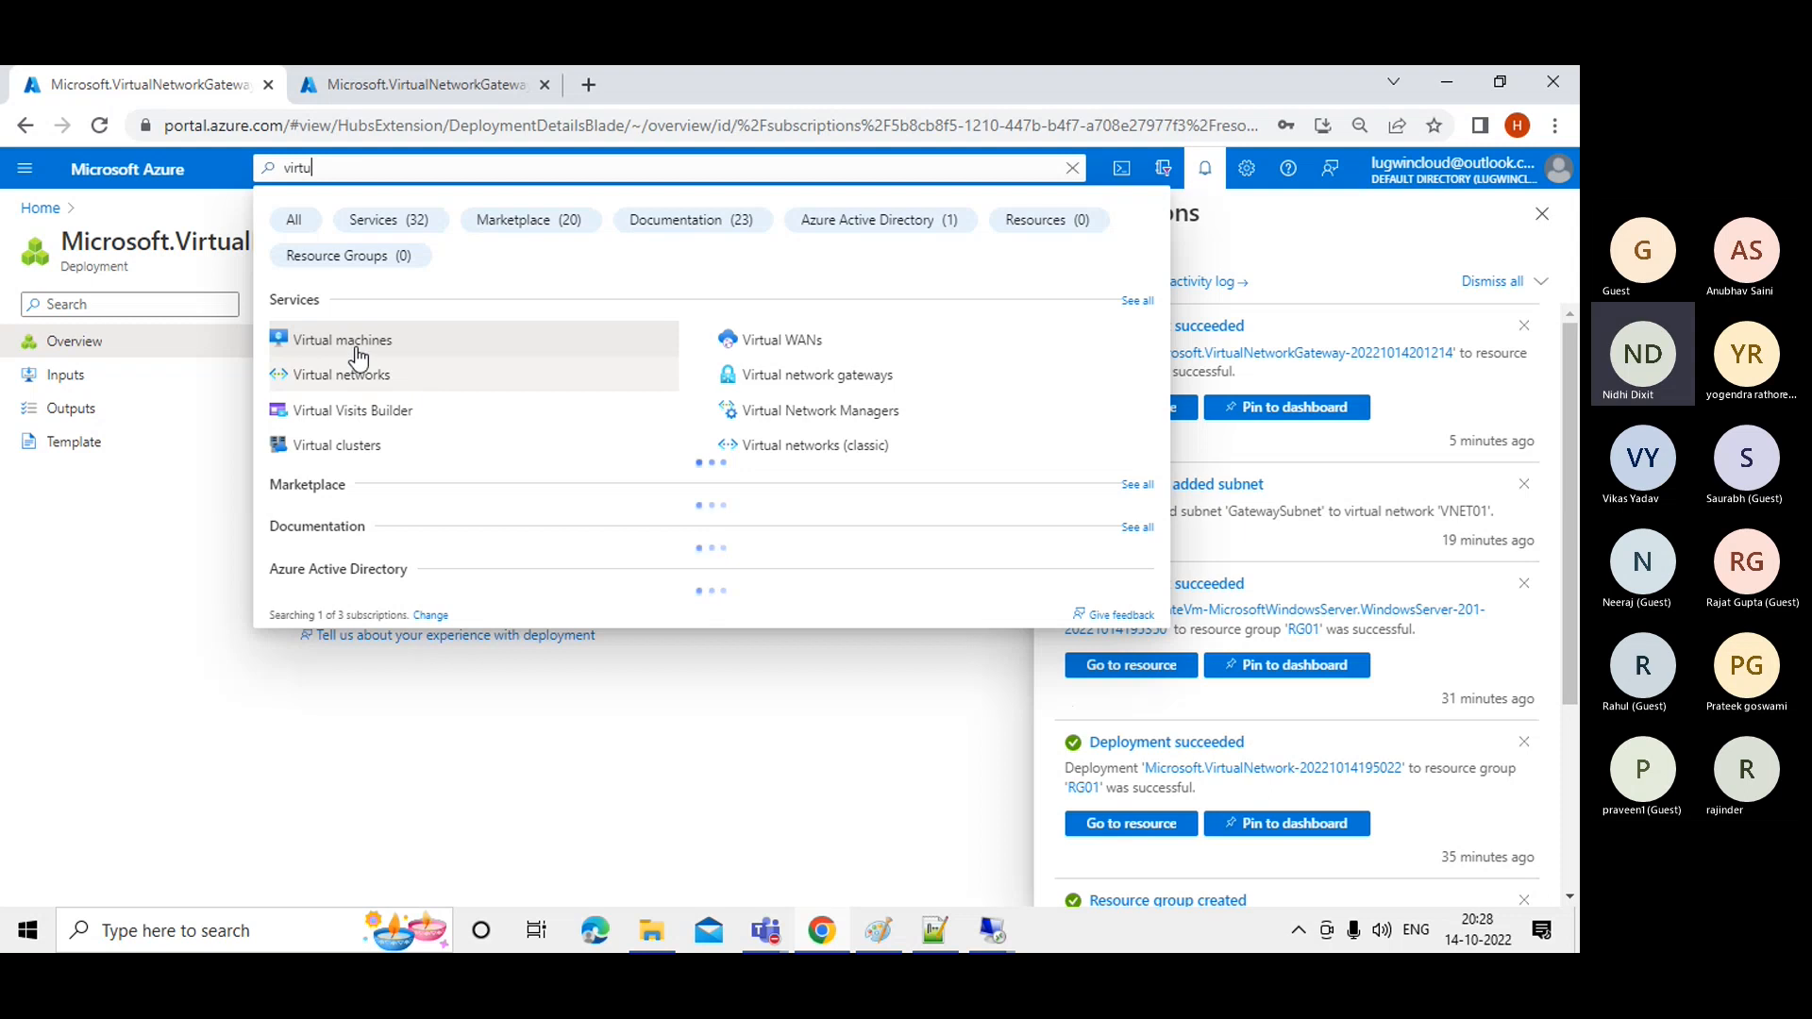
click(792, 378)
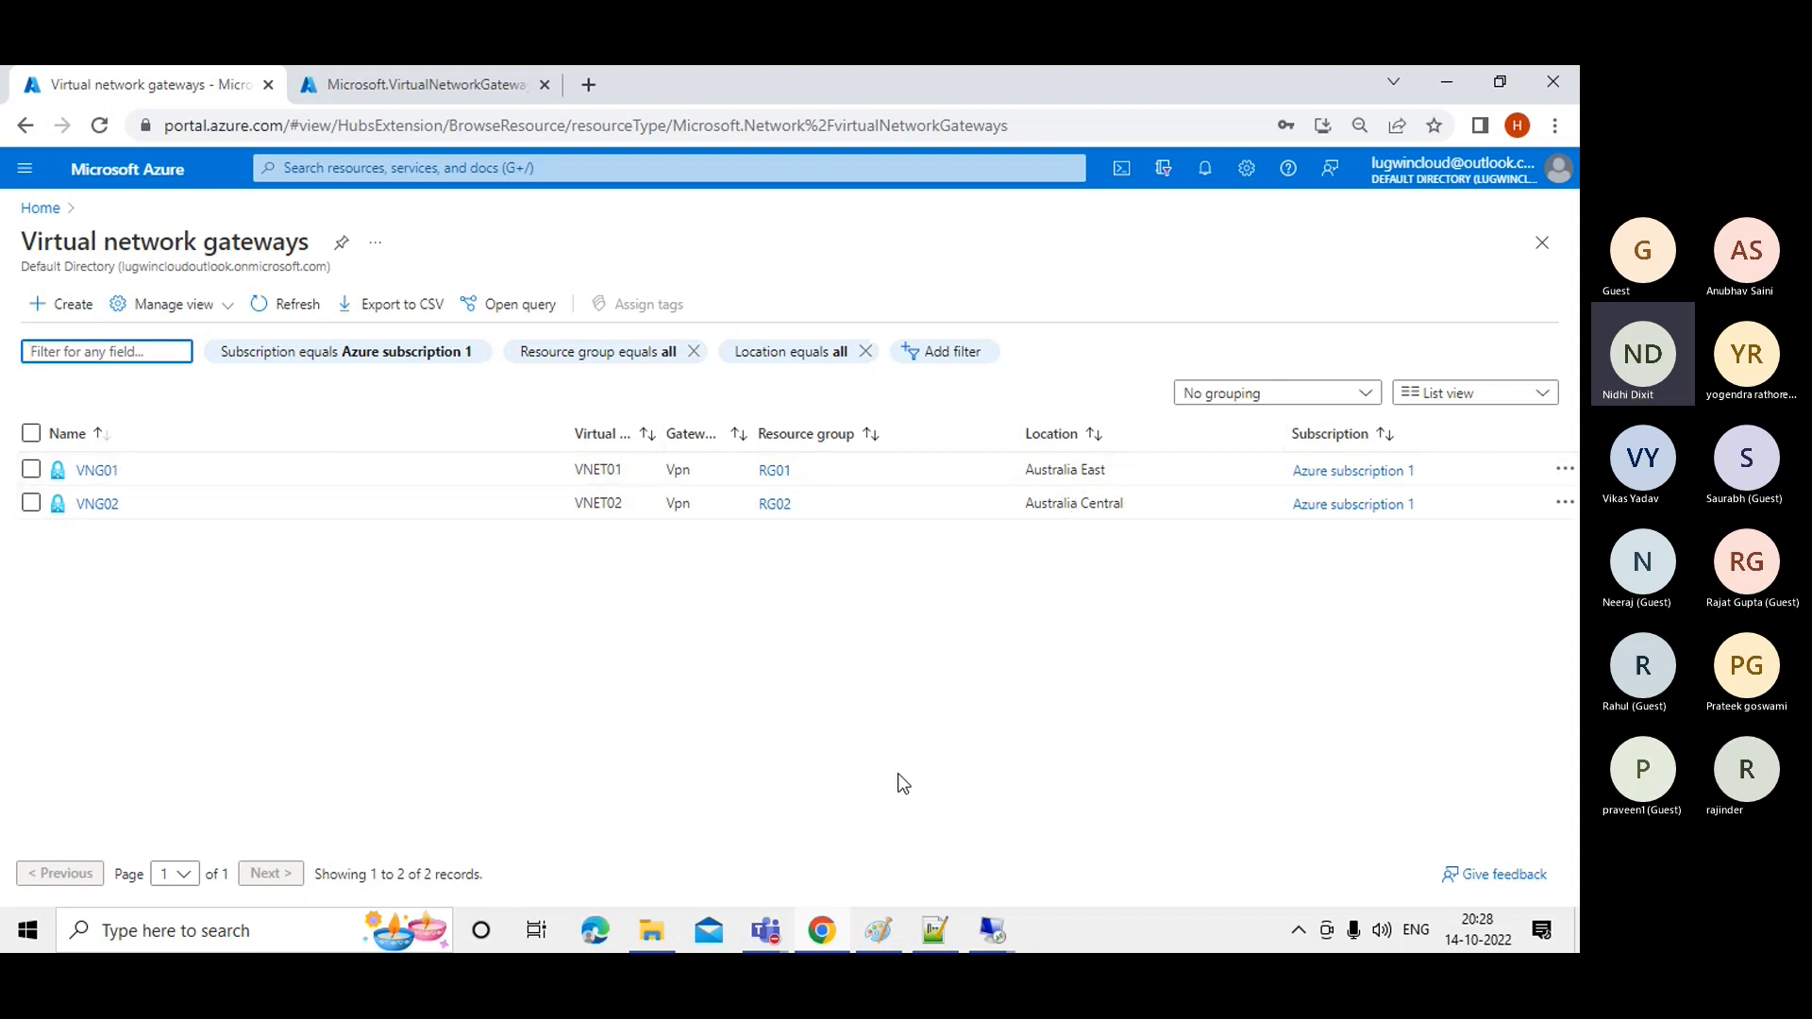
click(877, 933)
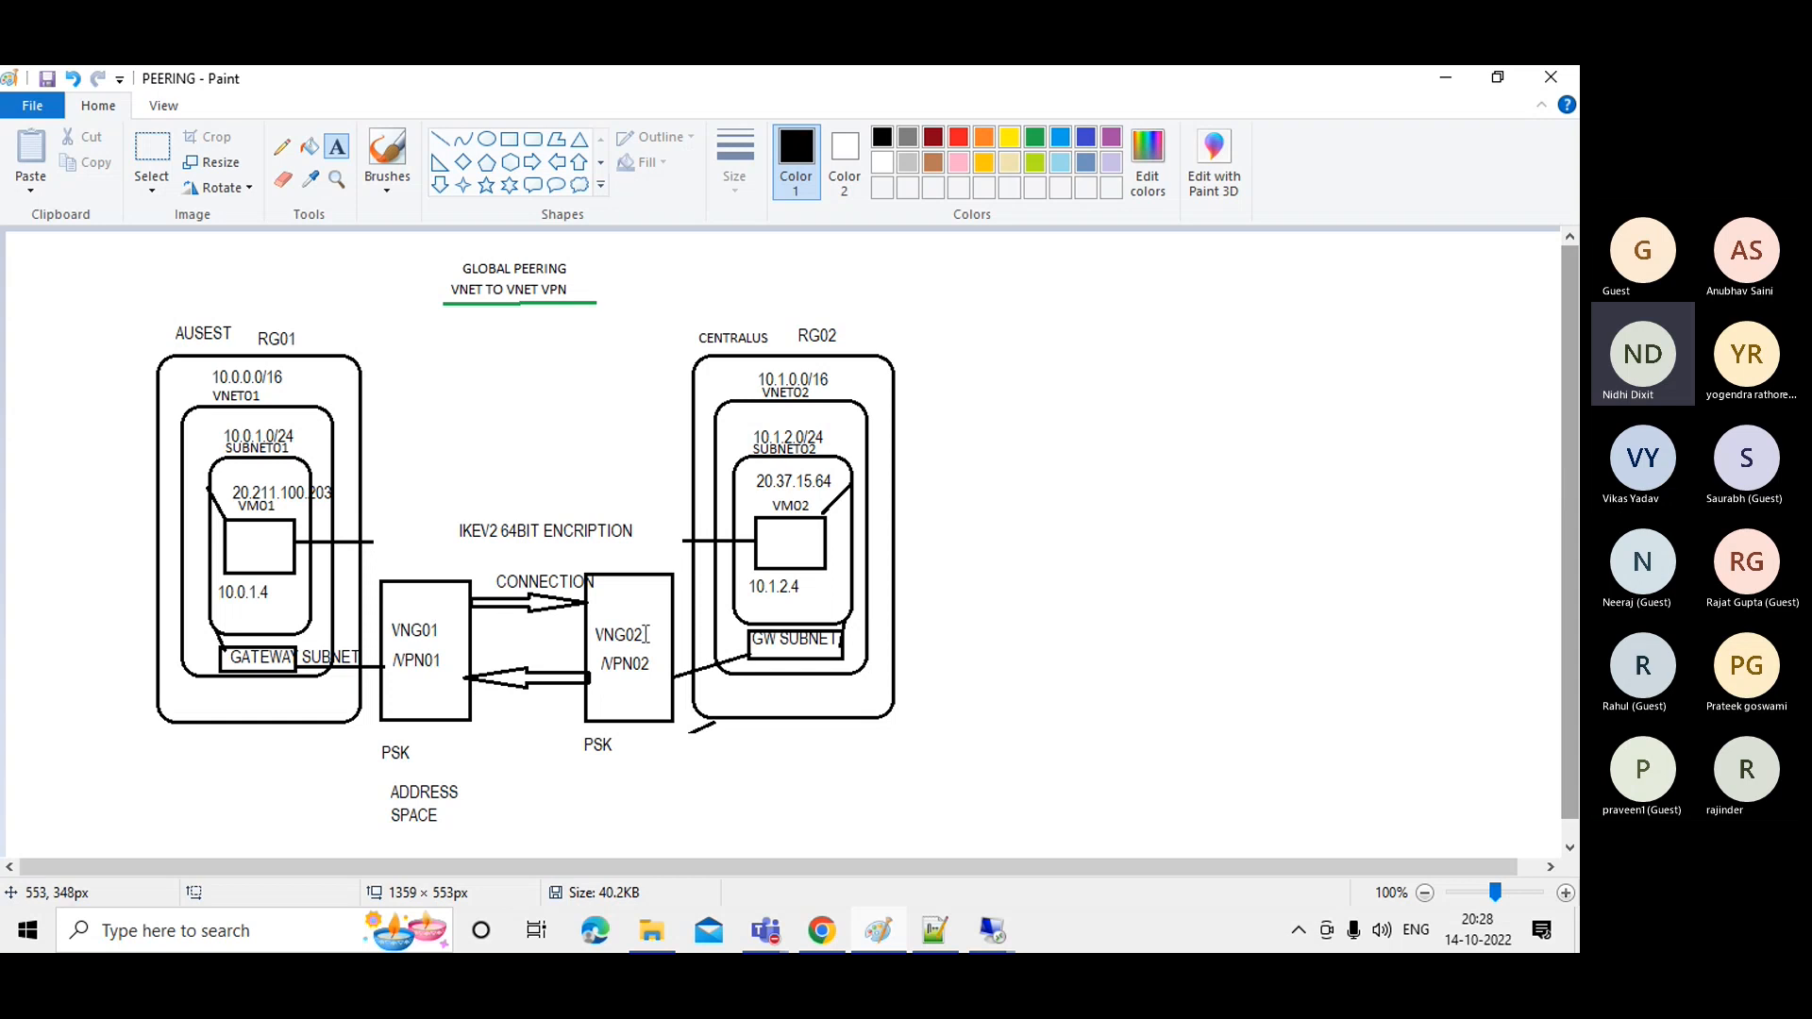
Return to the Azure portal in Chrome and open the connections of virtual network gateway VNG01
click(1450, 83)
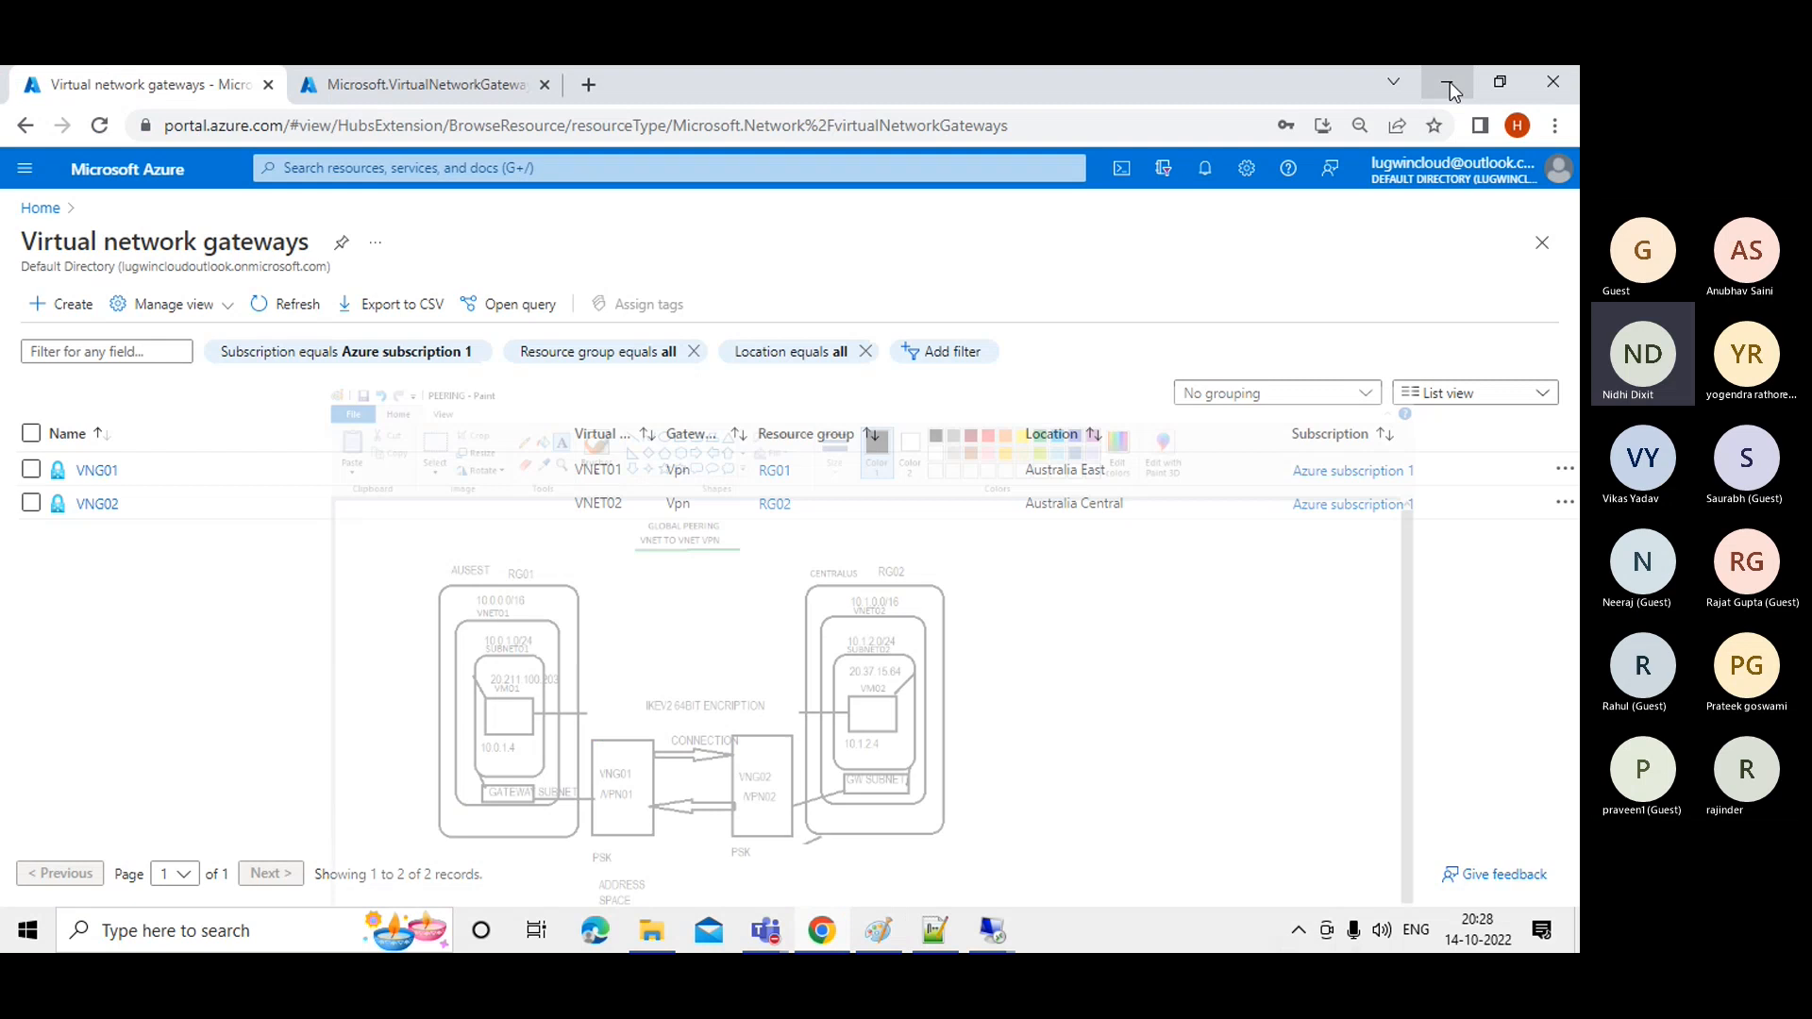
click(115, 479)
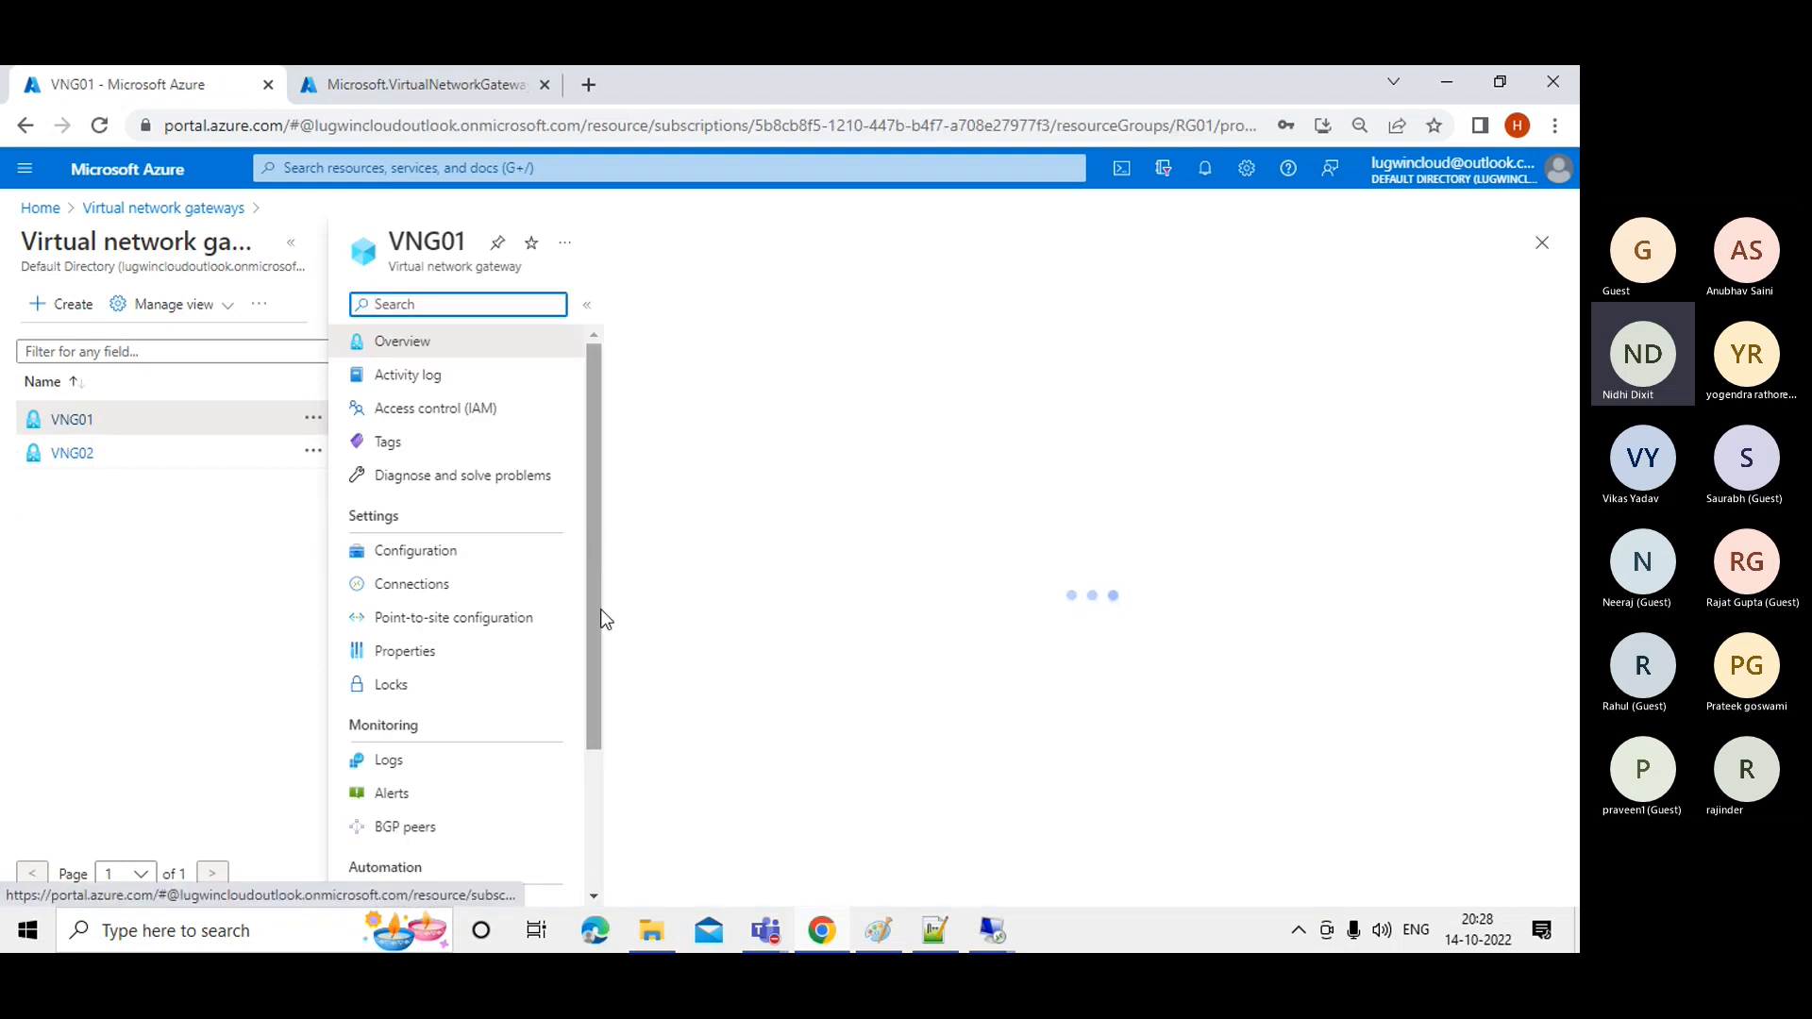
scroll(601, 623, down, 1)
scroll(598, 670, down, 1)
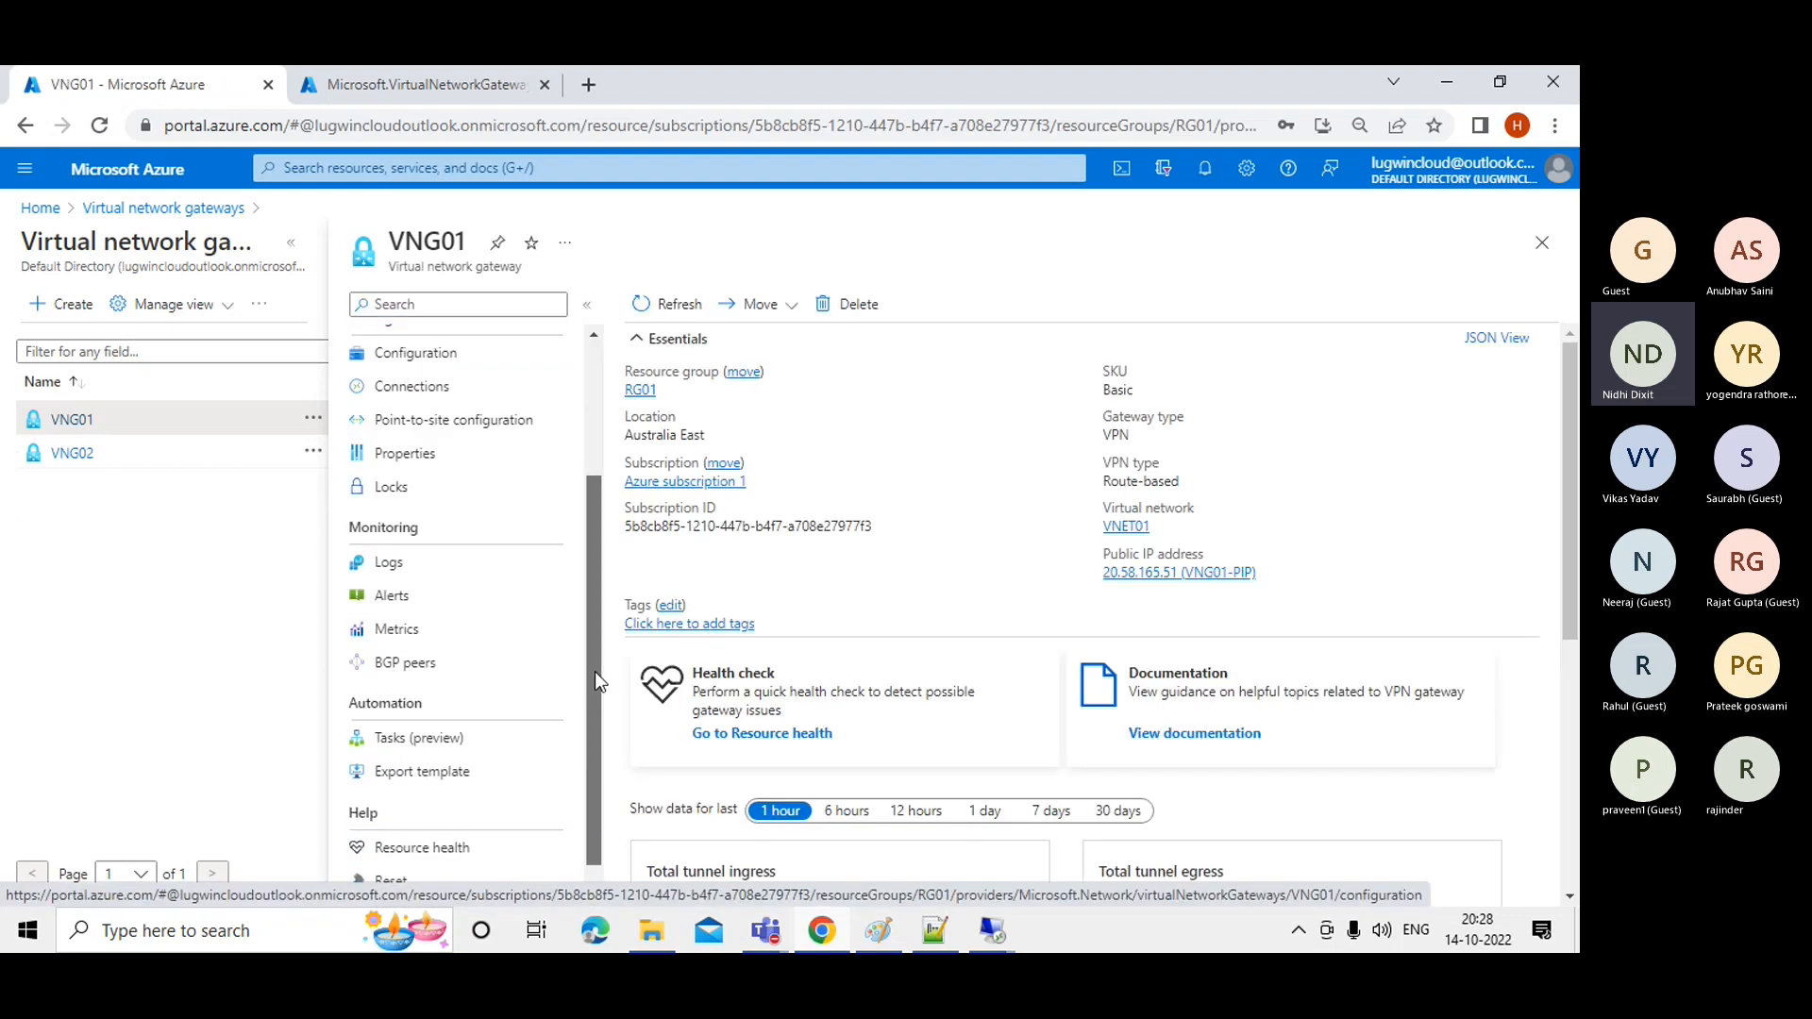
drag(595, 671, 593, 540)
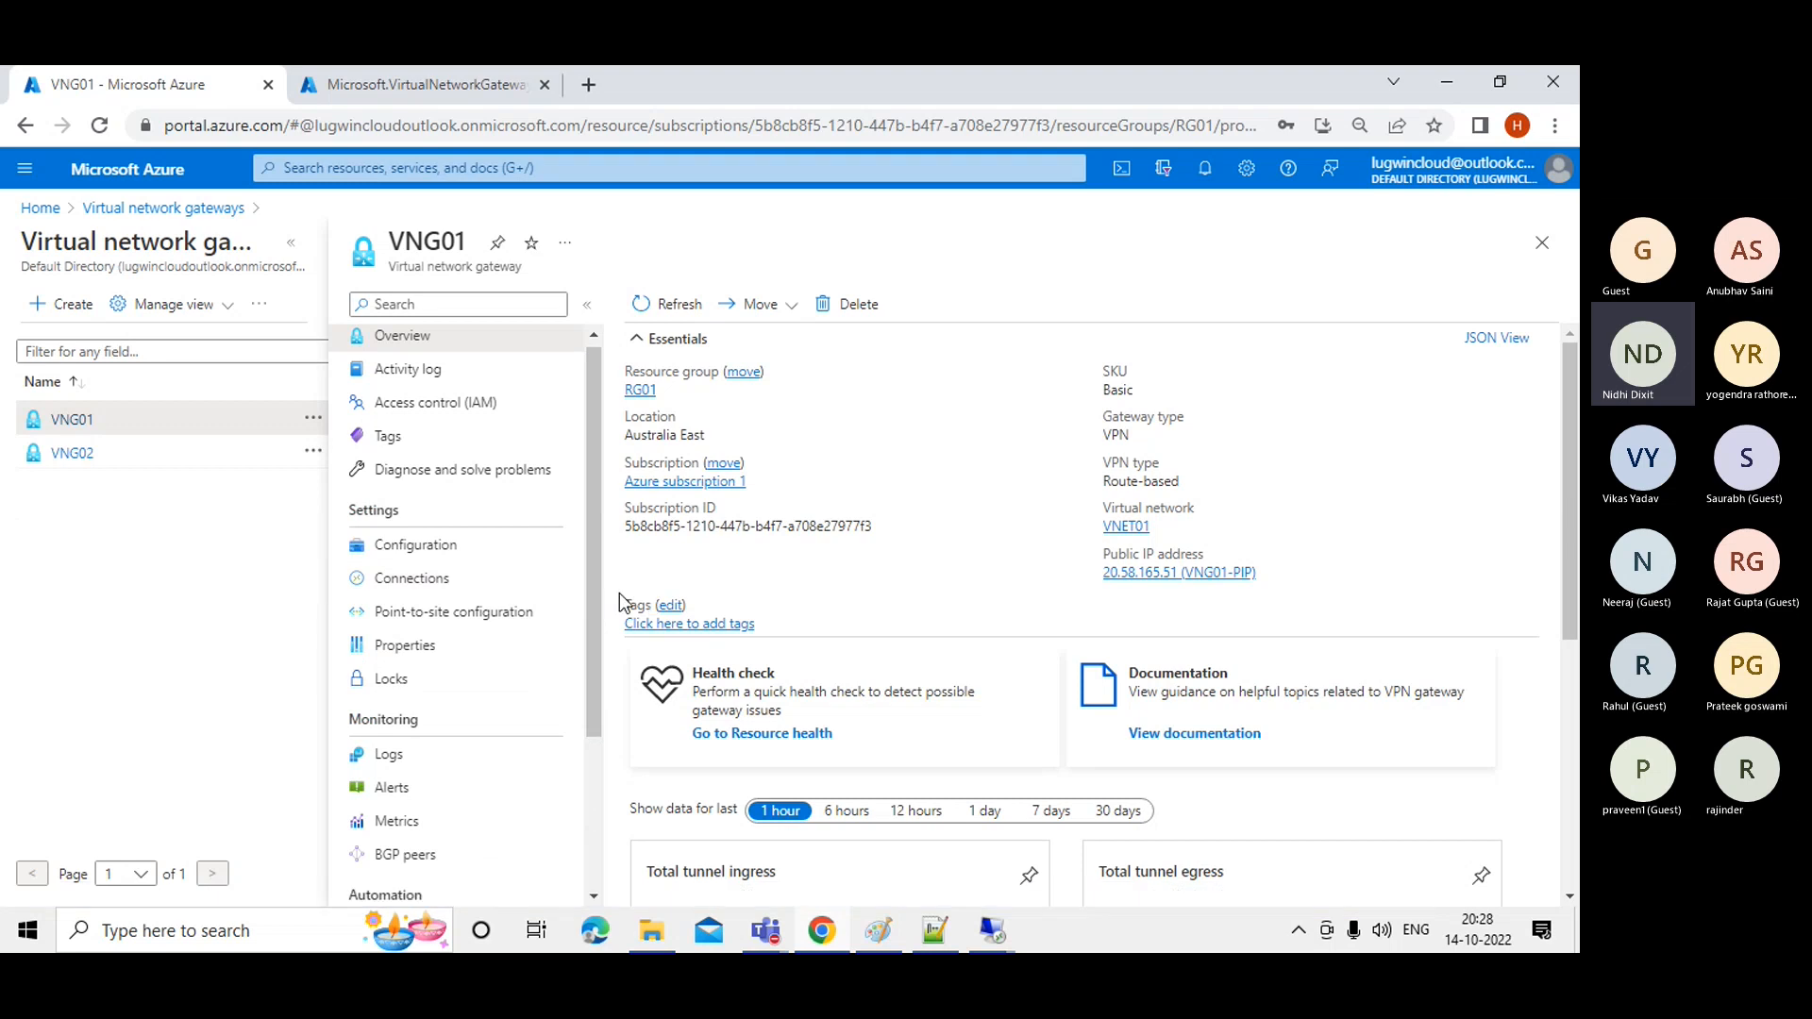
drag(593, 598, 595, 536)
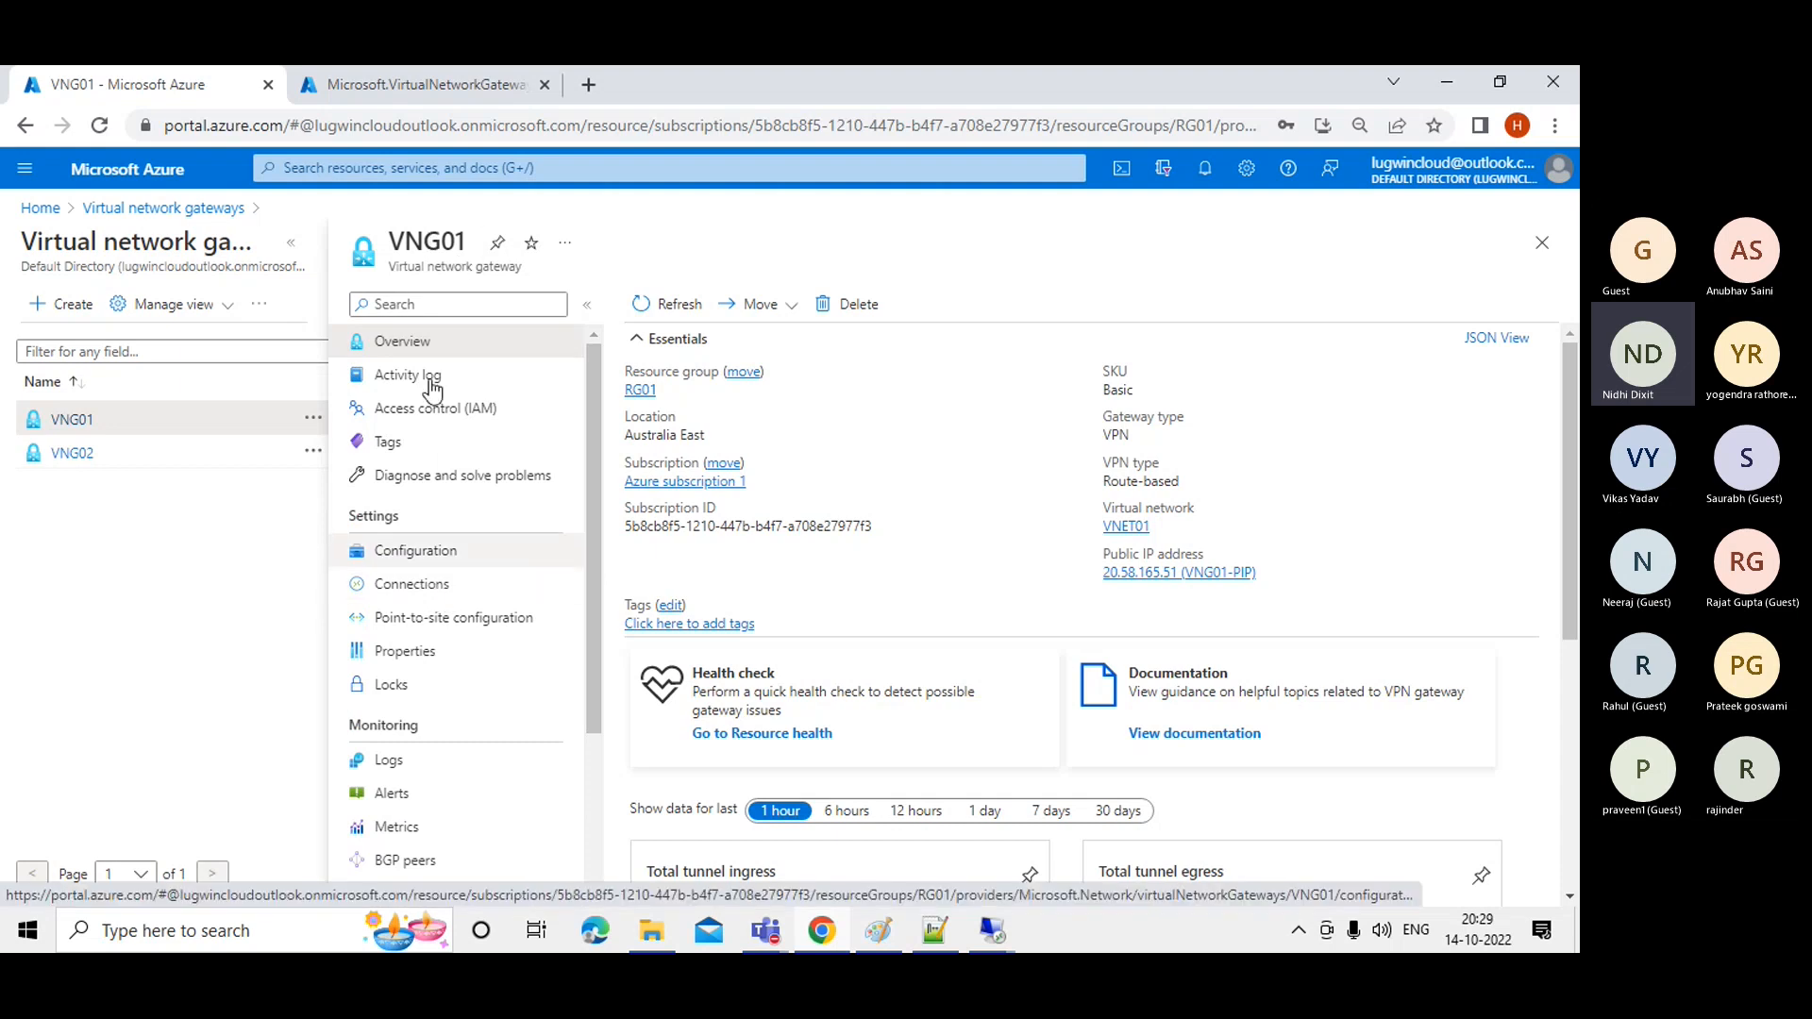
click(409, 585)
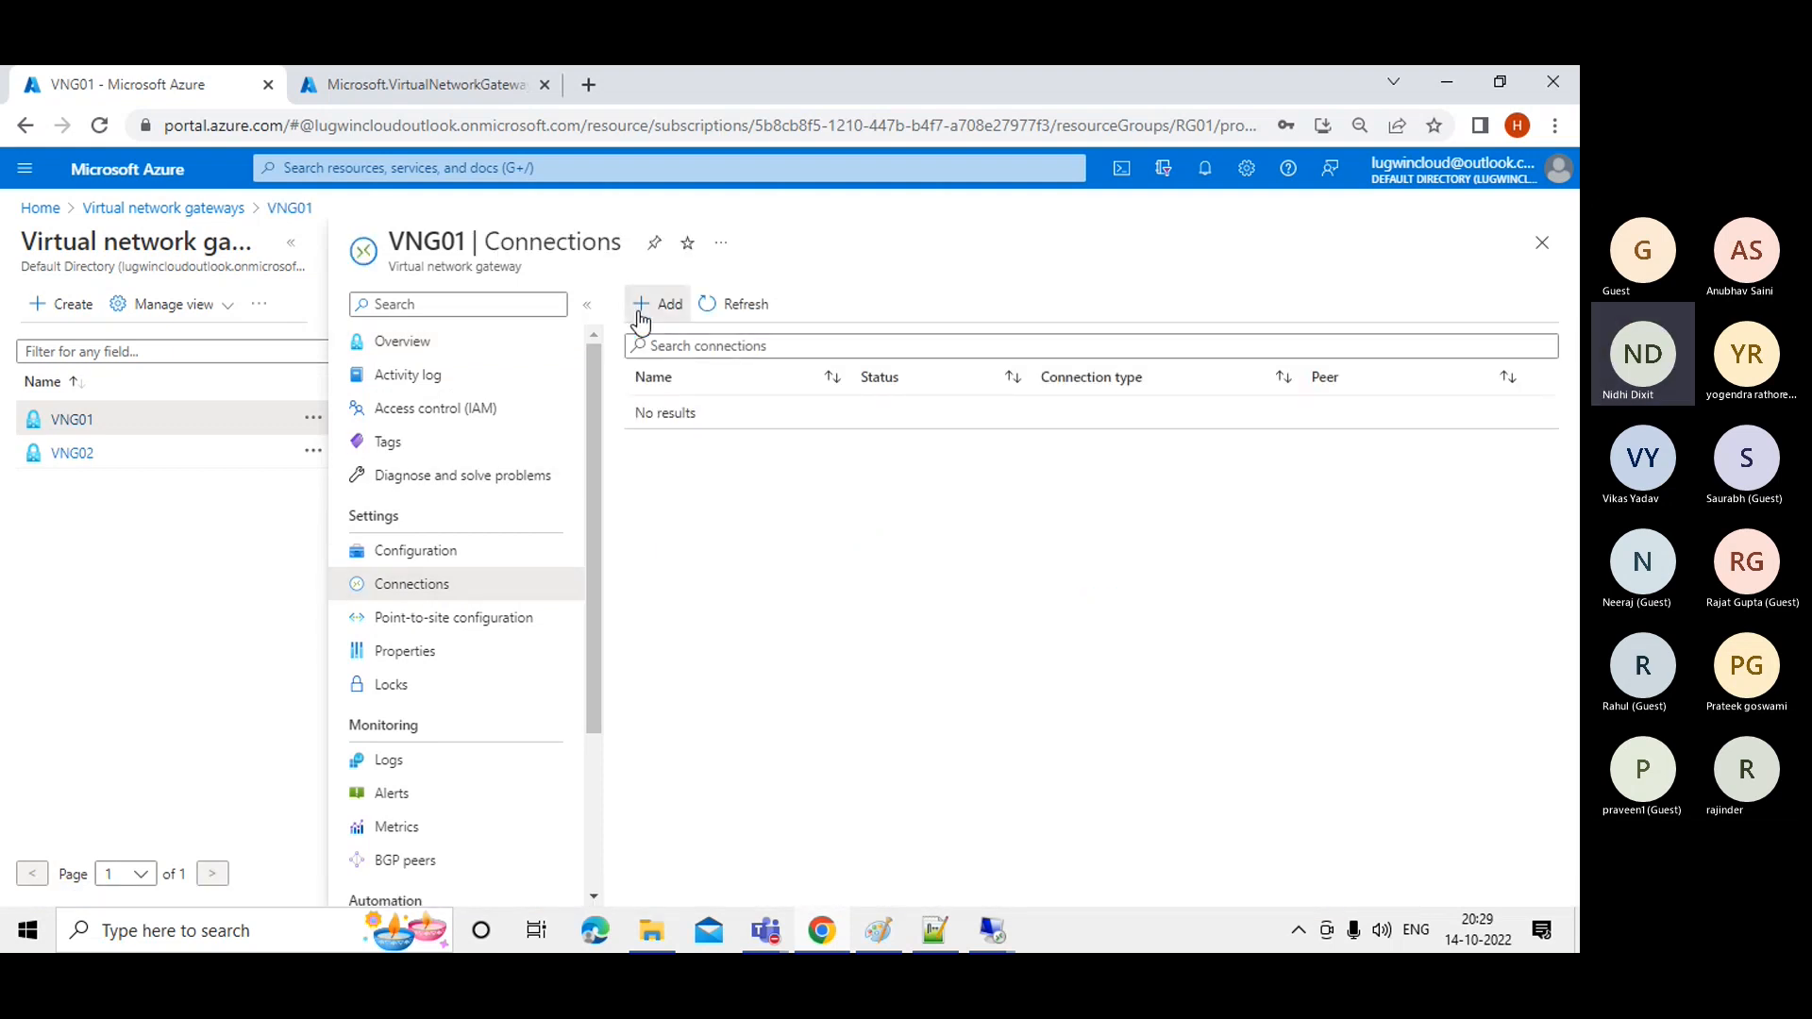
Start adding a connection on VNG01 and name it vng01-vng02
click(640, 317)
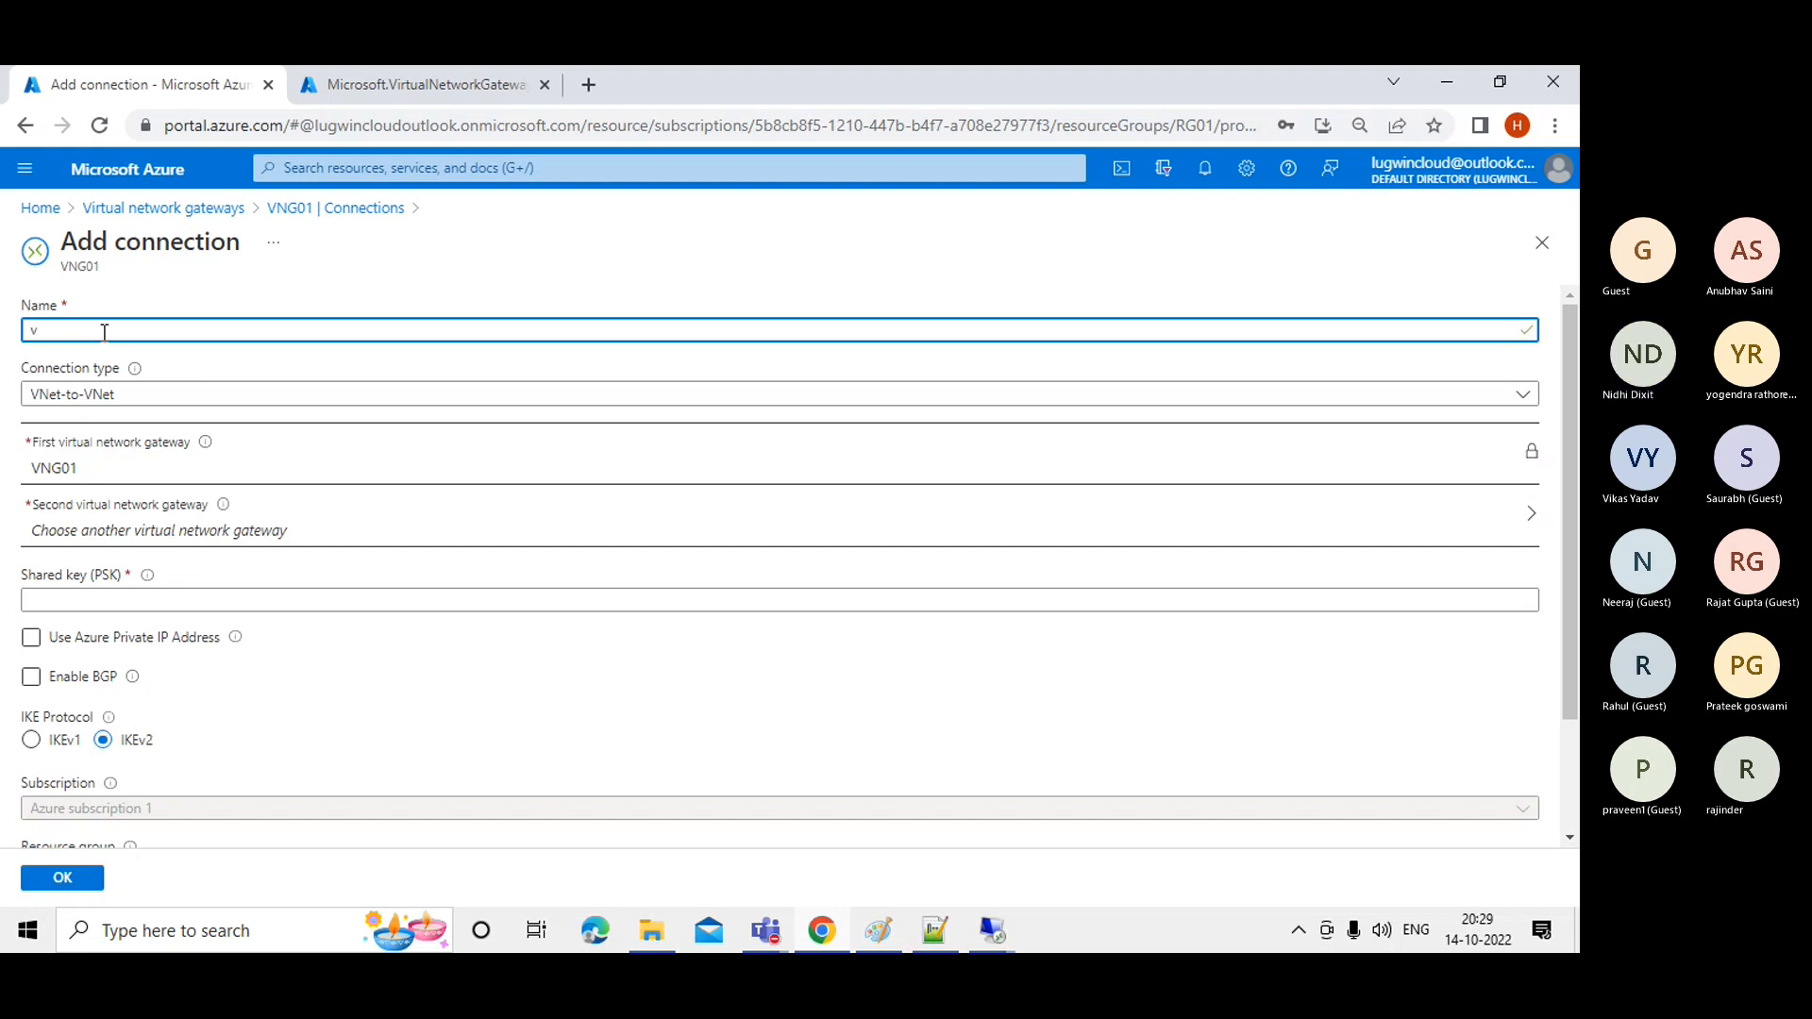
text(ng01-)
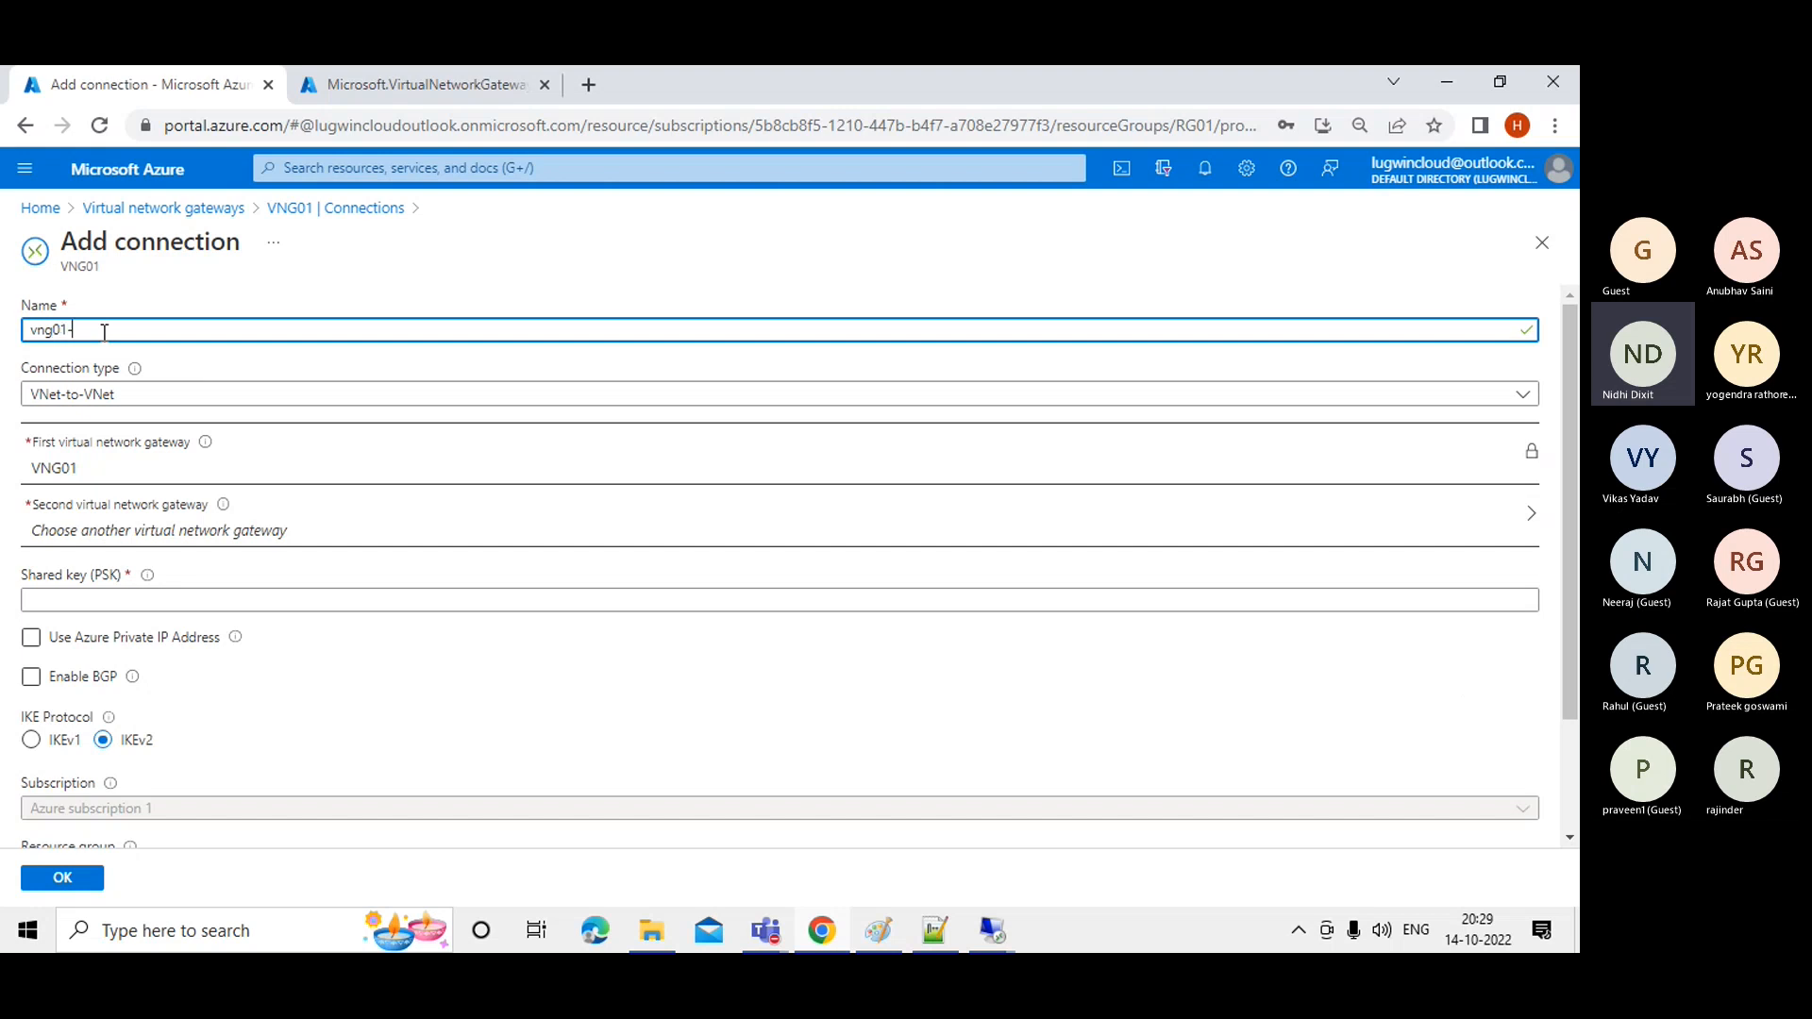
text(vng)
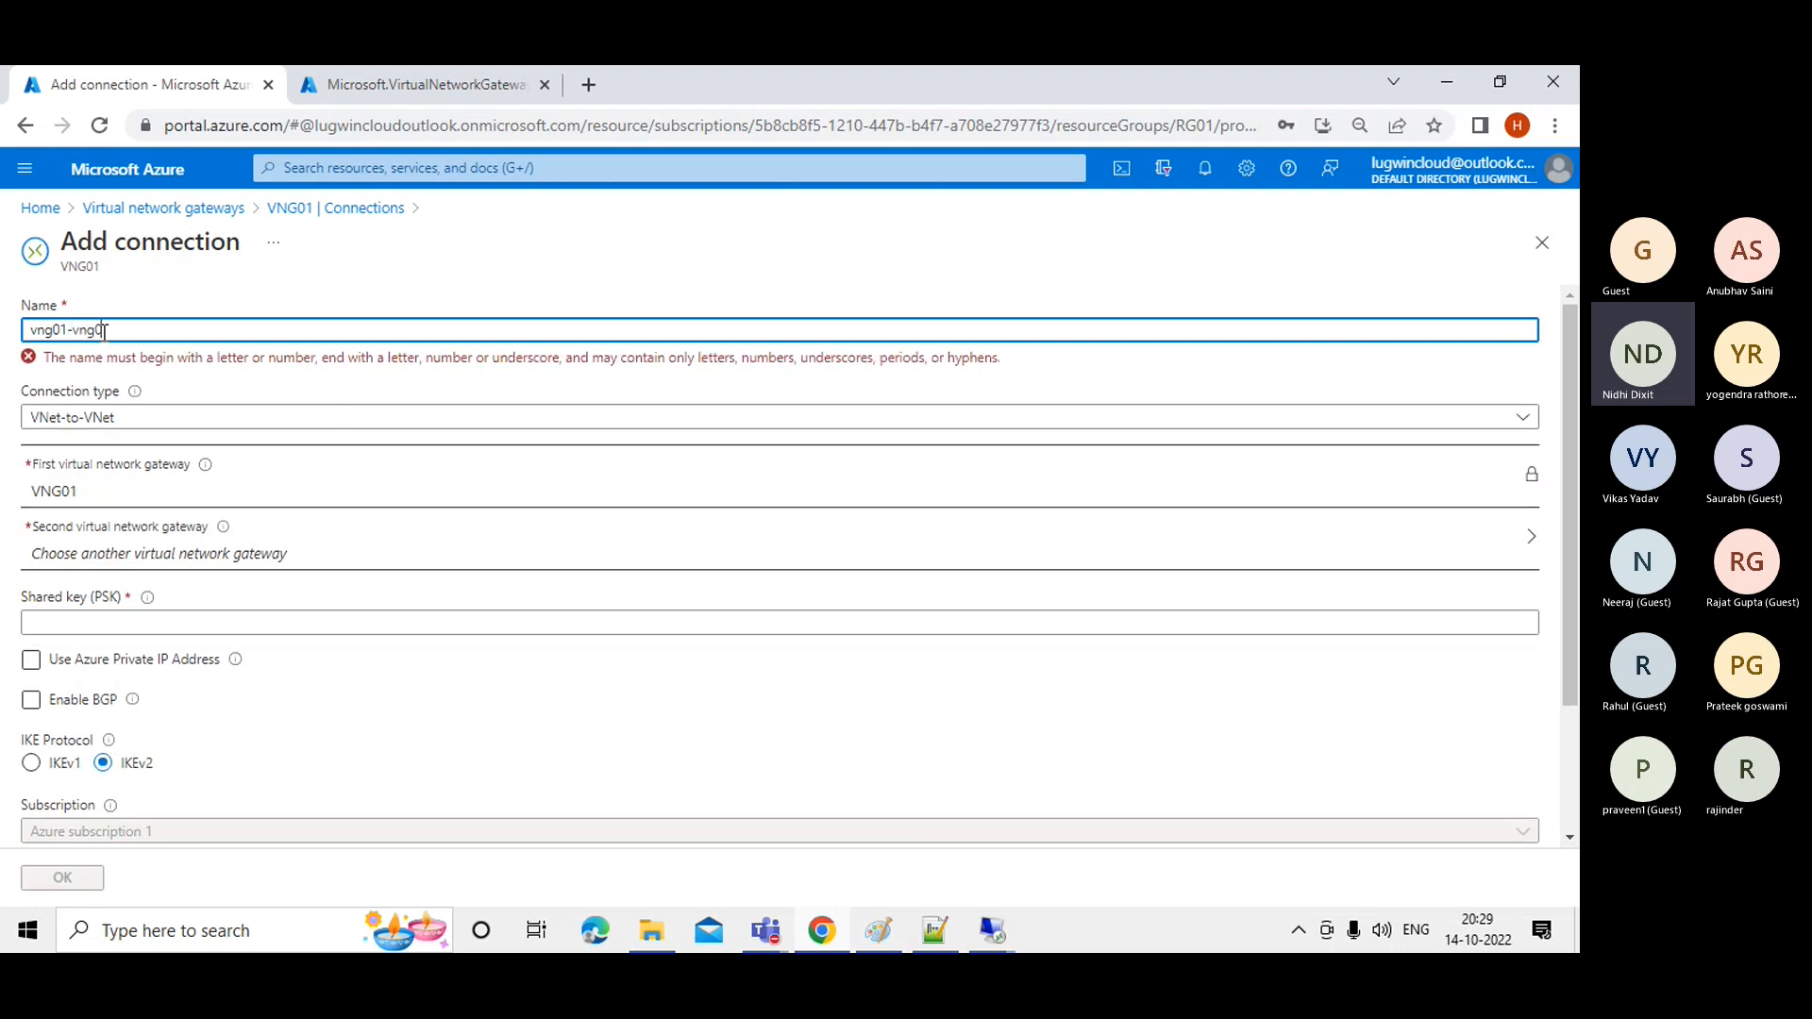
text(02)
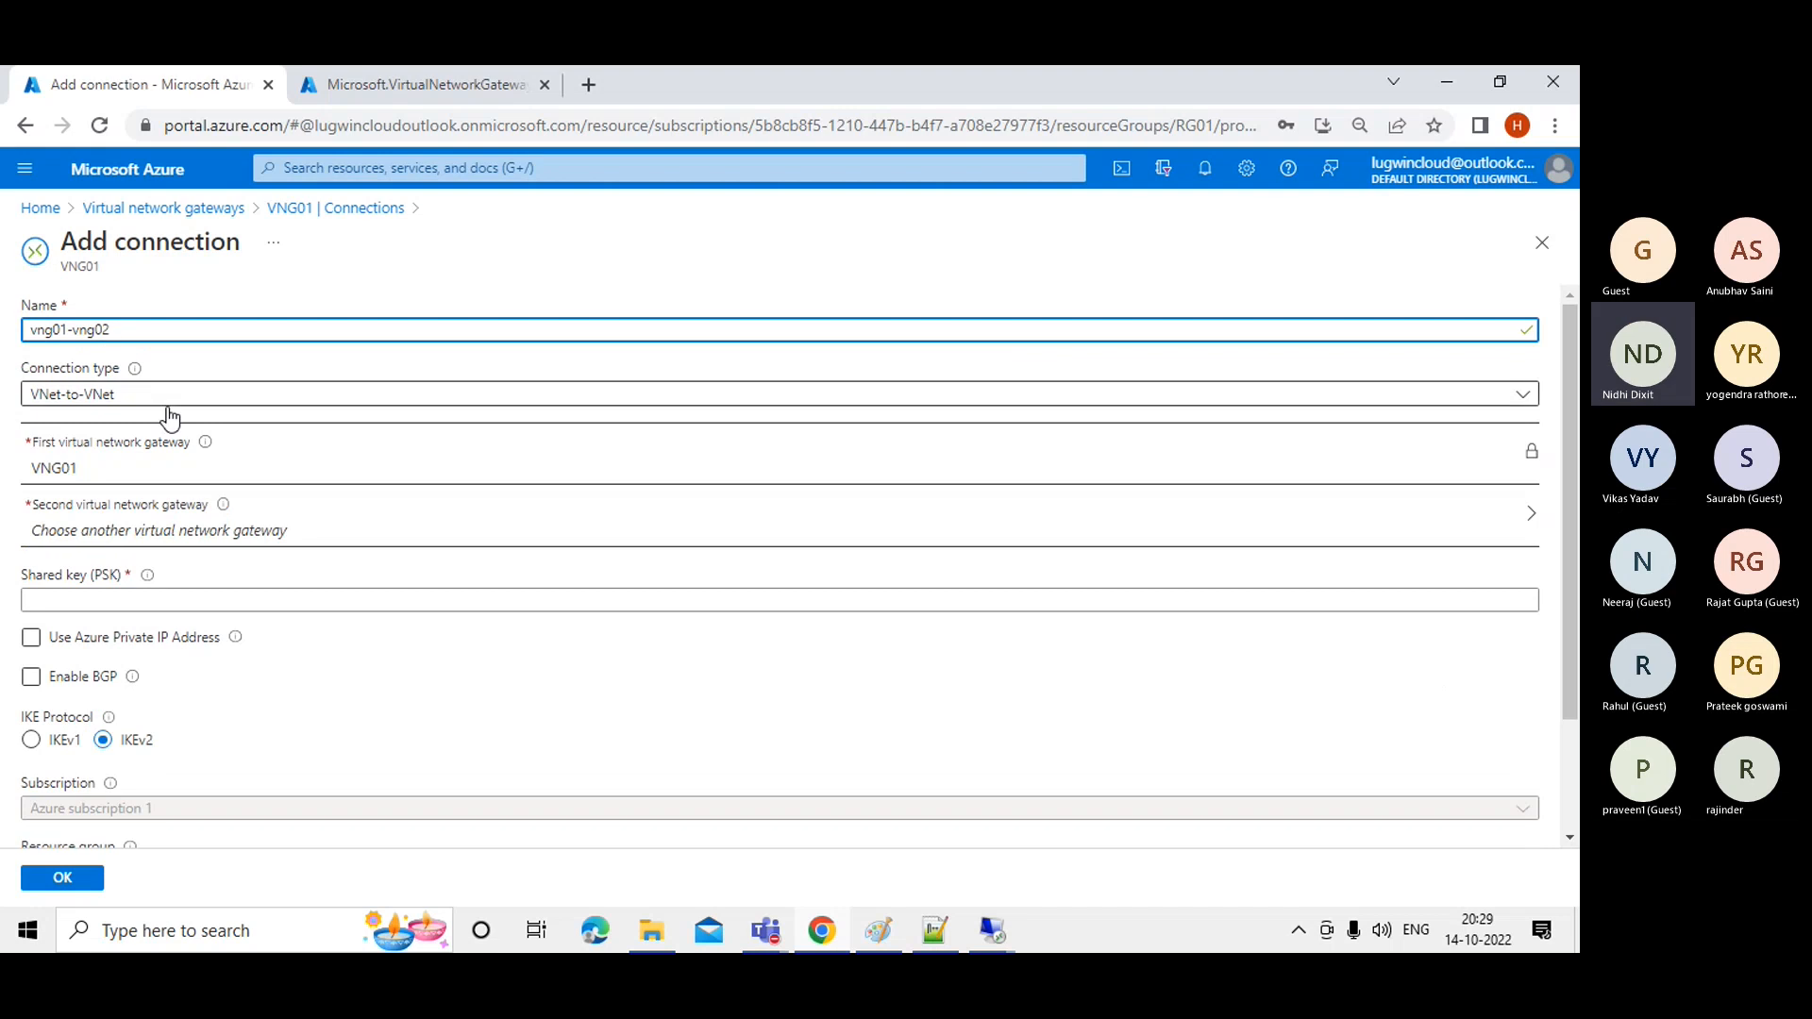
Set the connection type to VNet-to-VNet and choose VNG02 as the second virtual network gateway
click(58, 406)
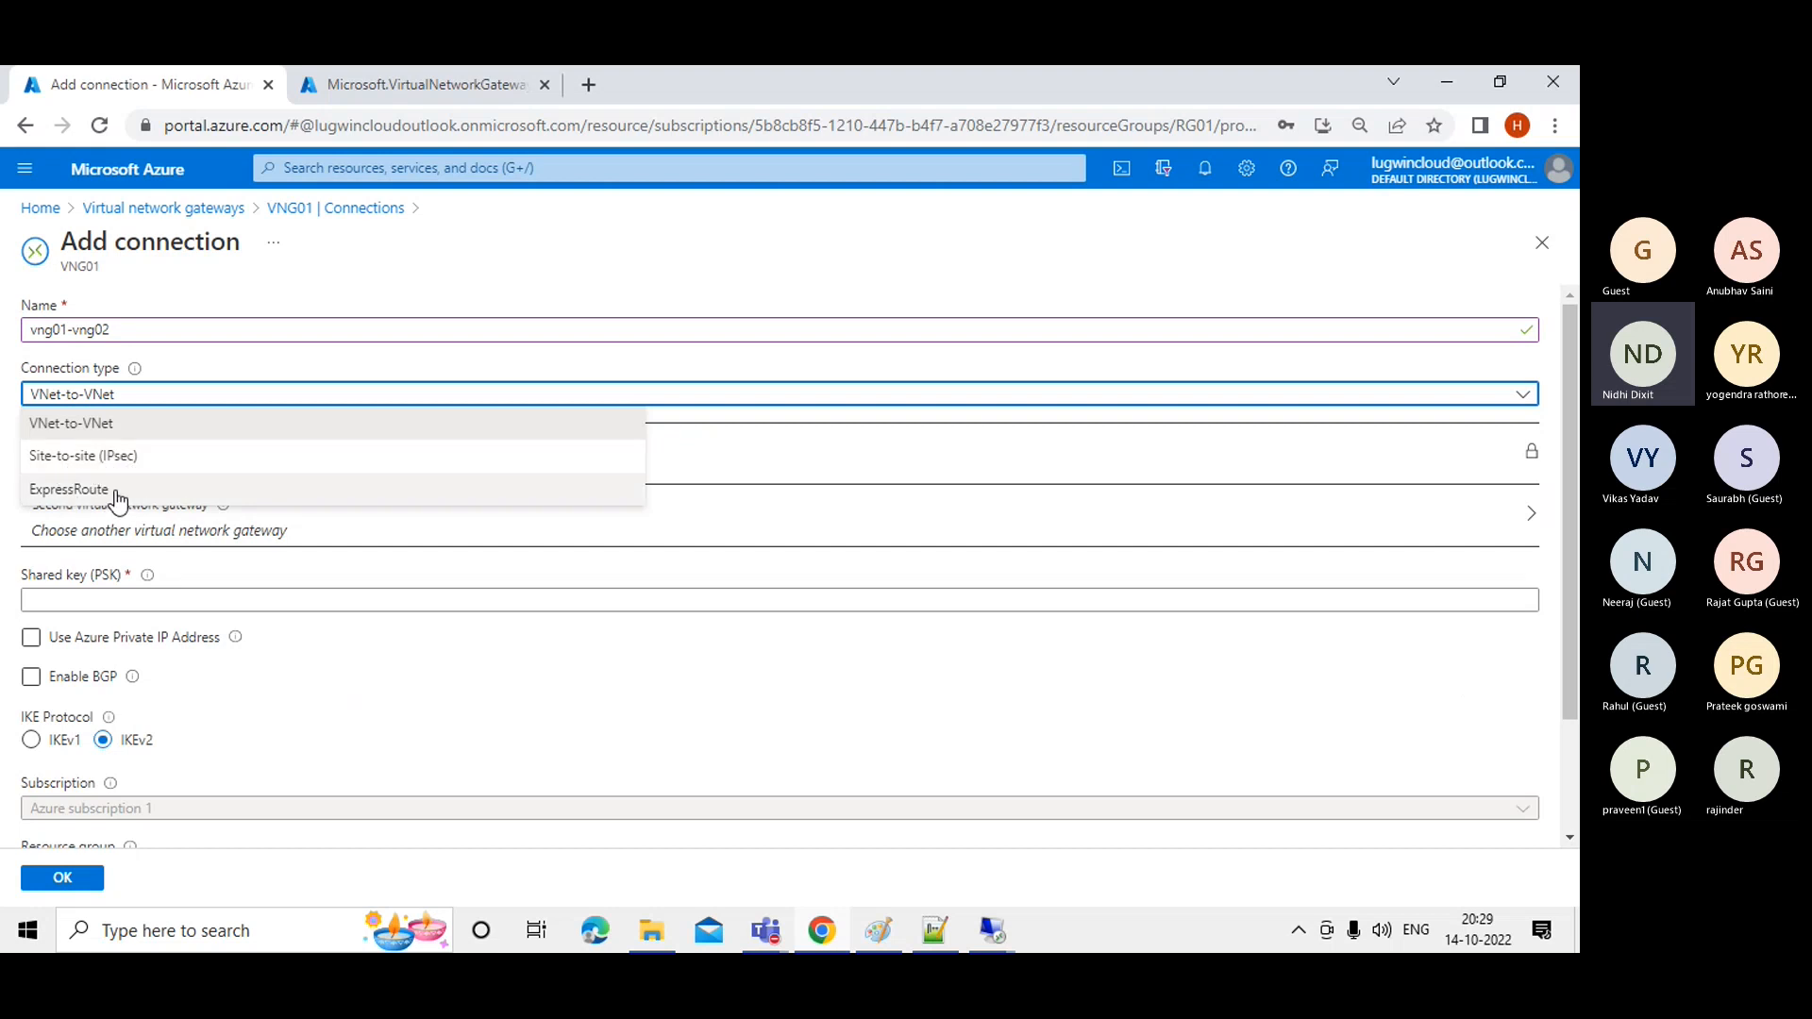
click(73, 426)
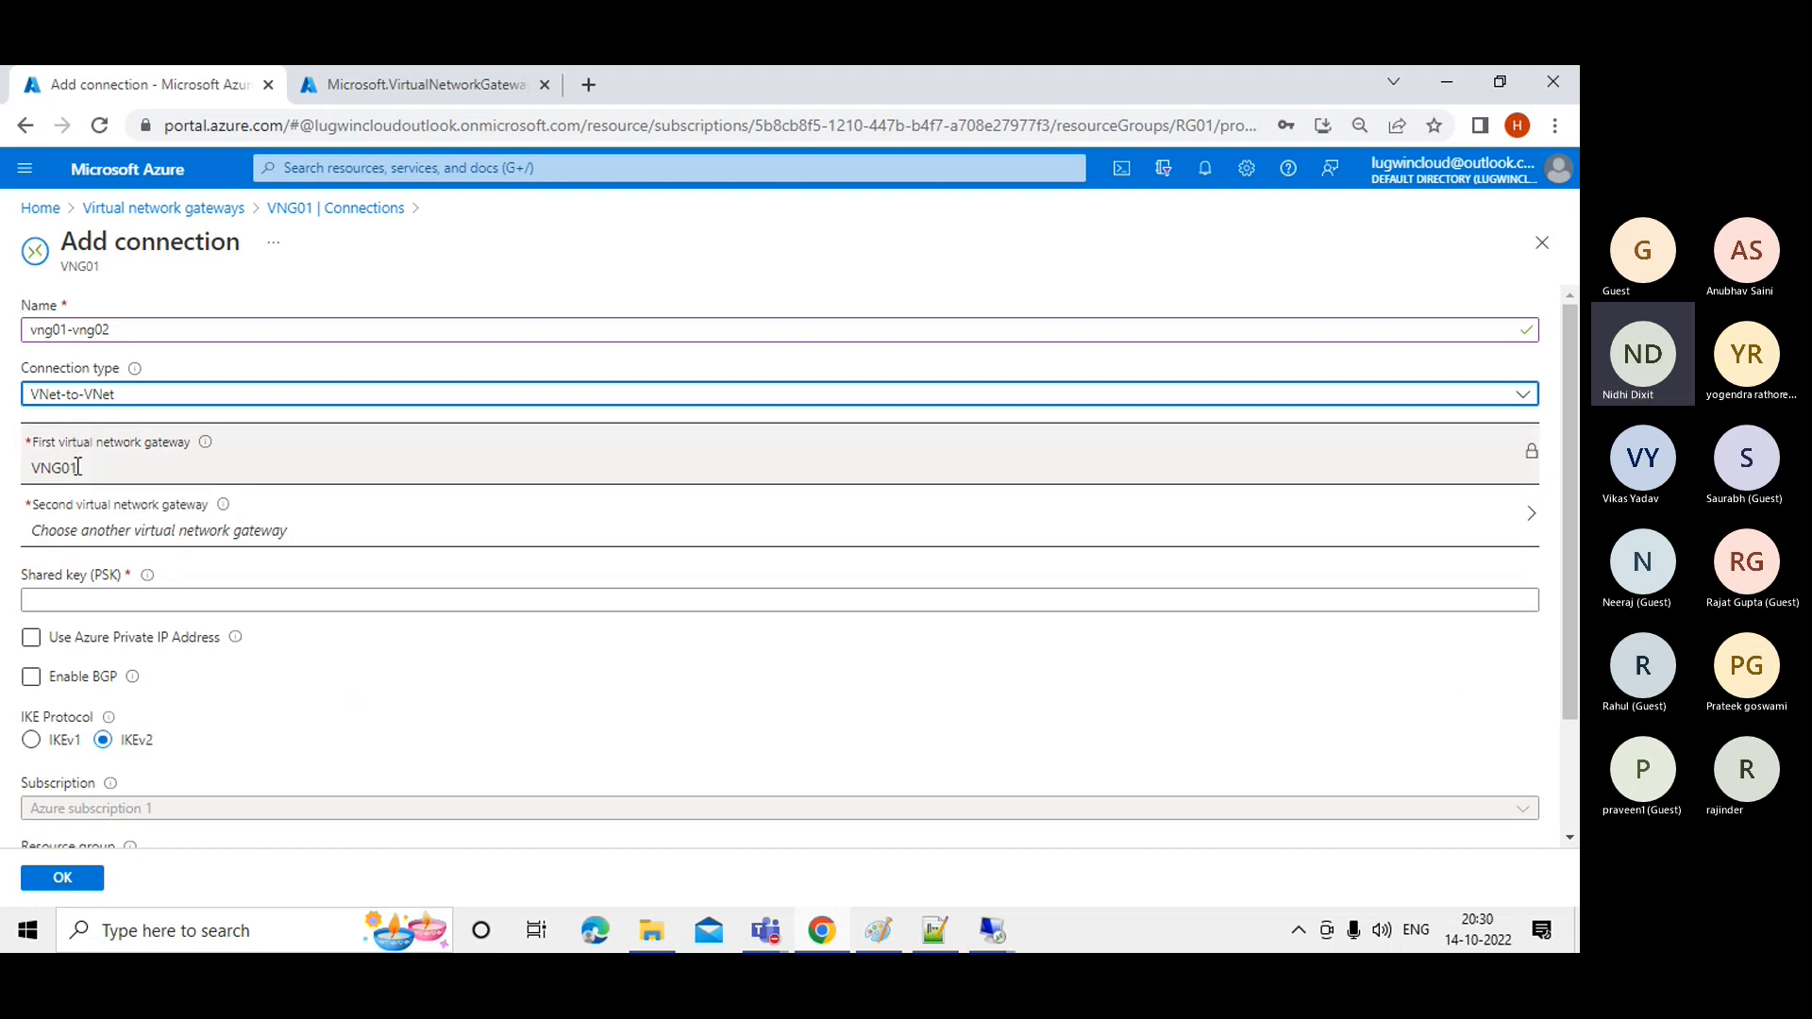
click(103, 538)
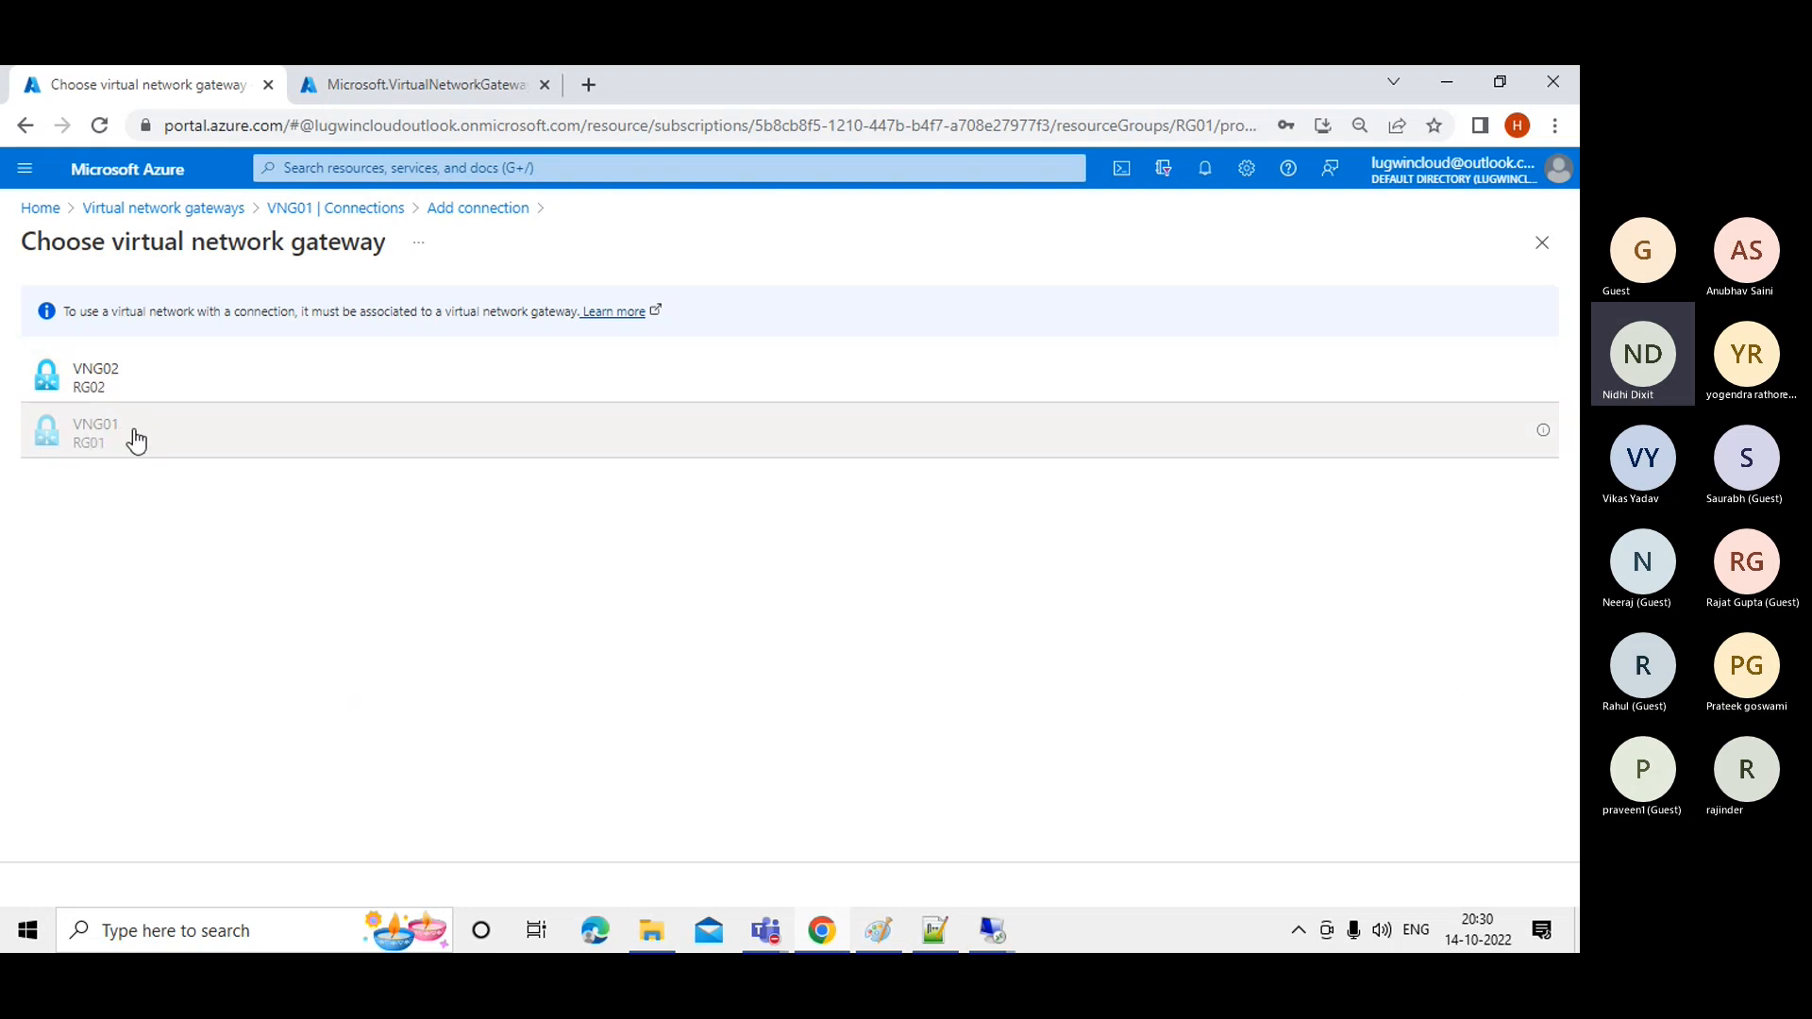
click(111, 381)
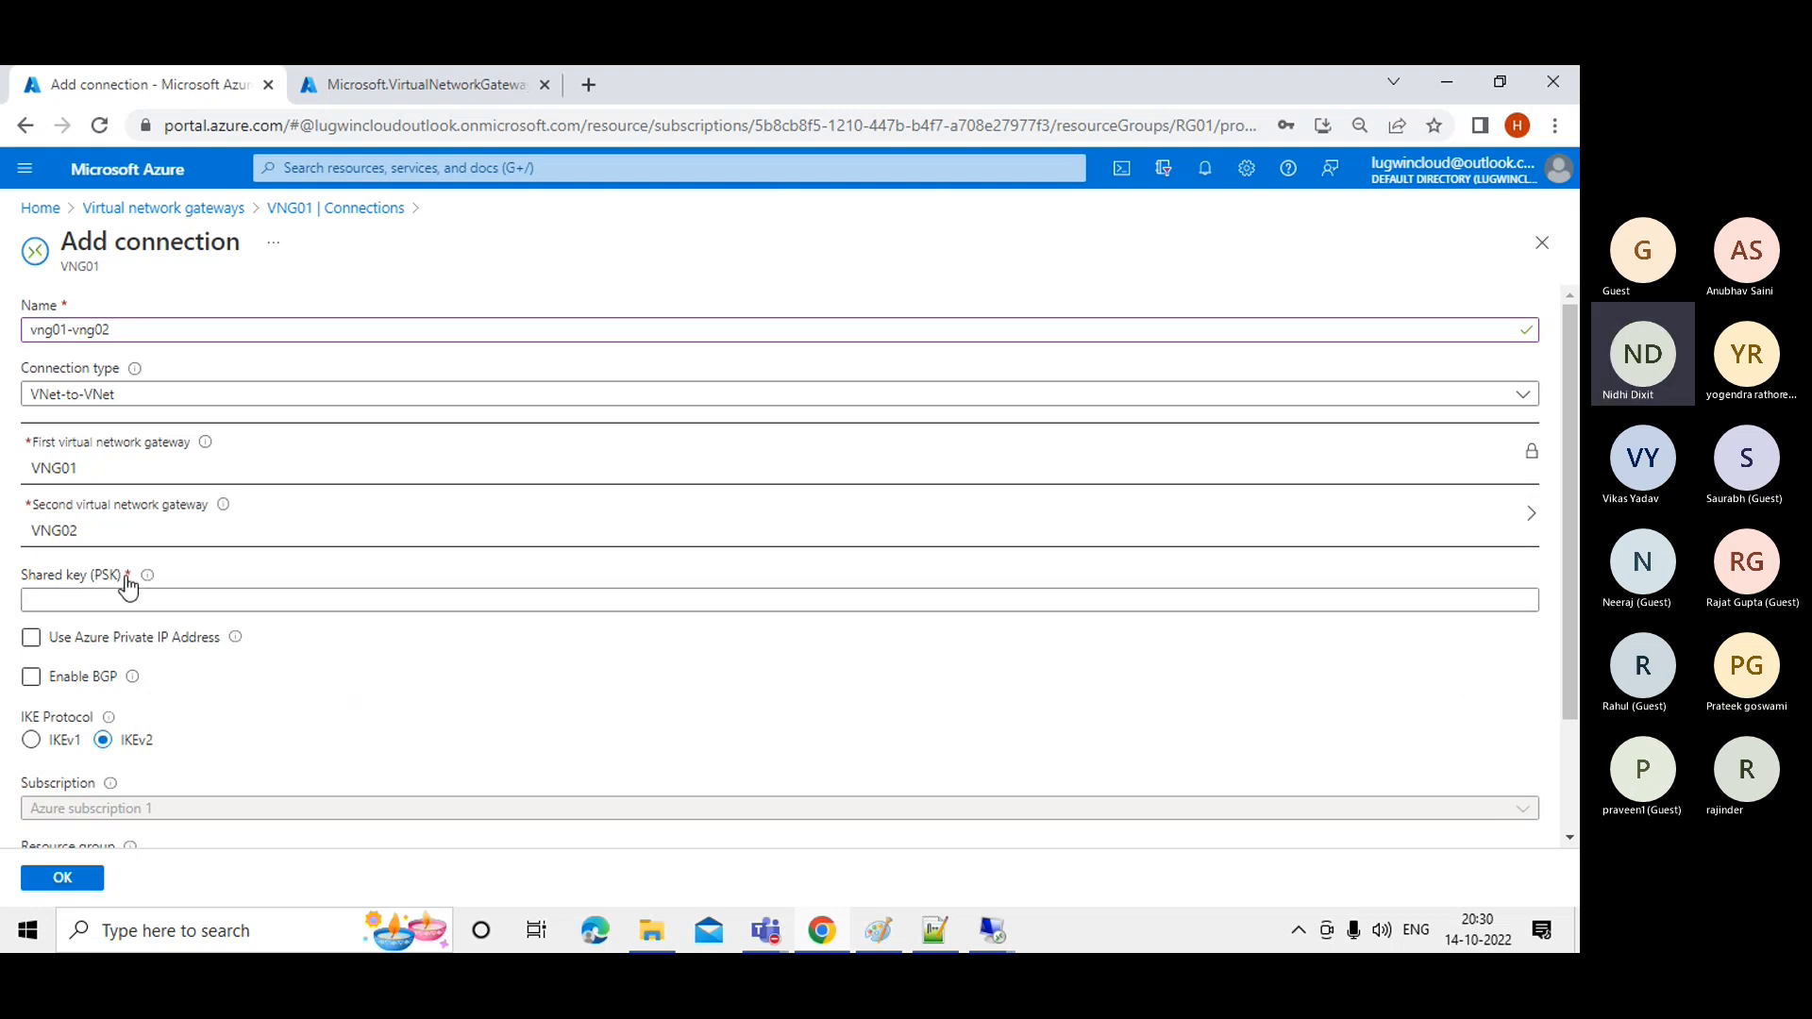
Paste the shared key (PSK) kept in Notepad++ into the vng01-vng02 connection, keep IKEv2, and create the connection
click(41, 600)
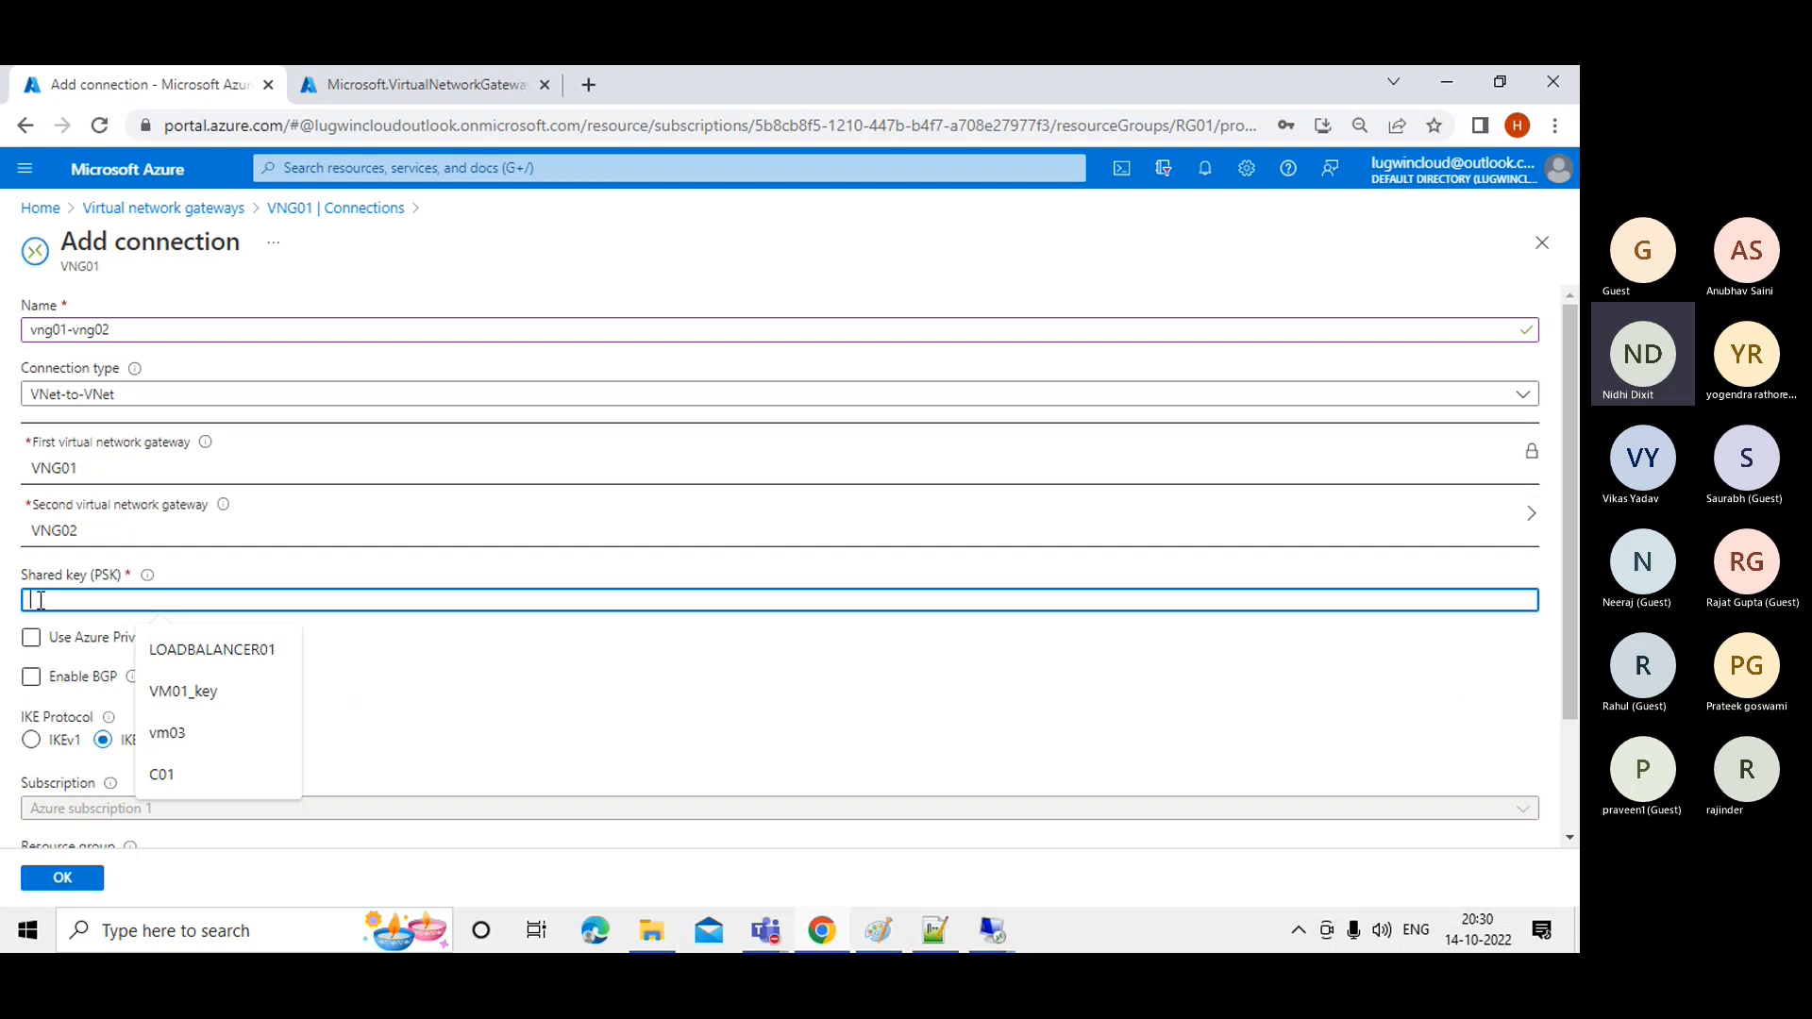
click(879, 932)
click(878, 933)
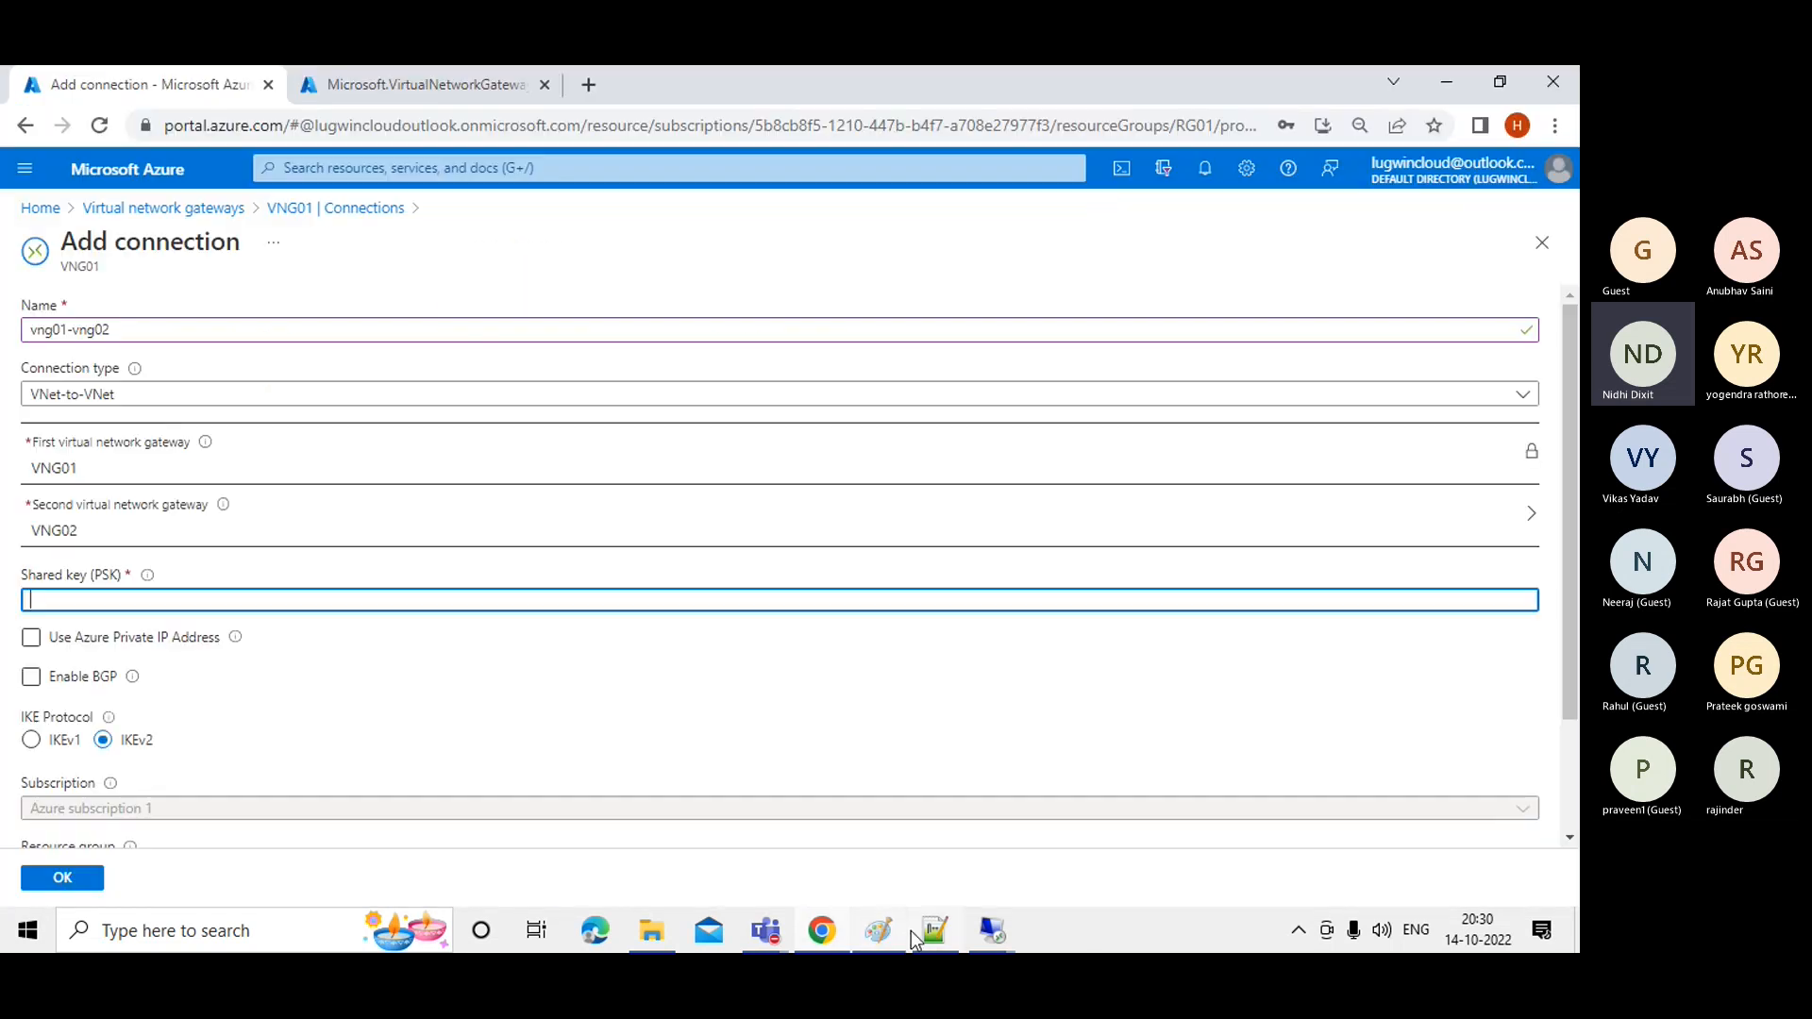
click(932, 935)
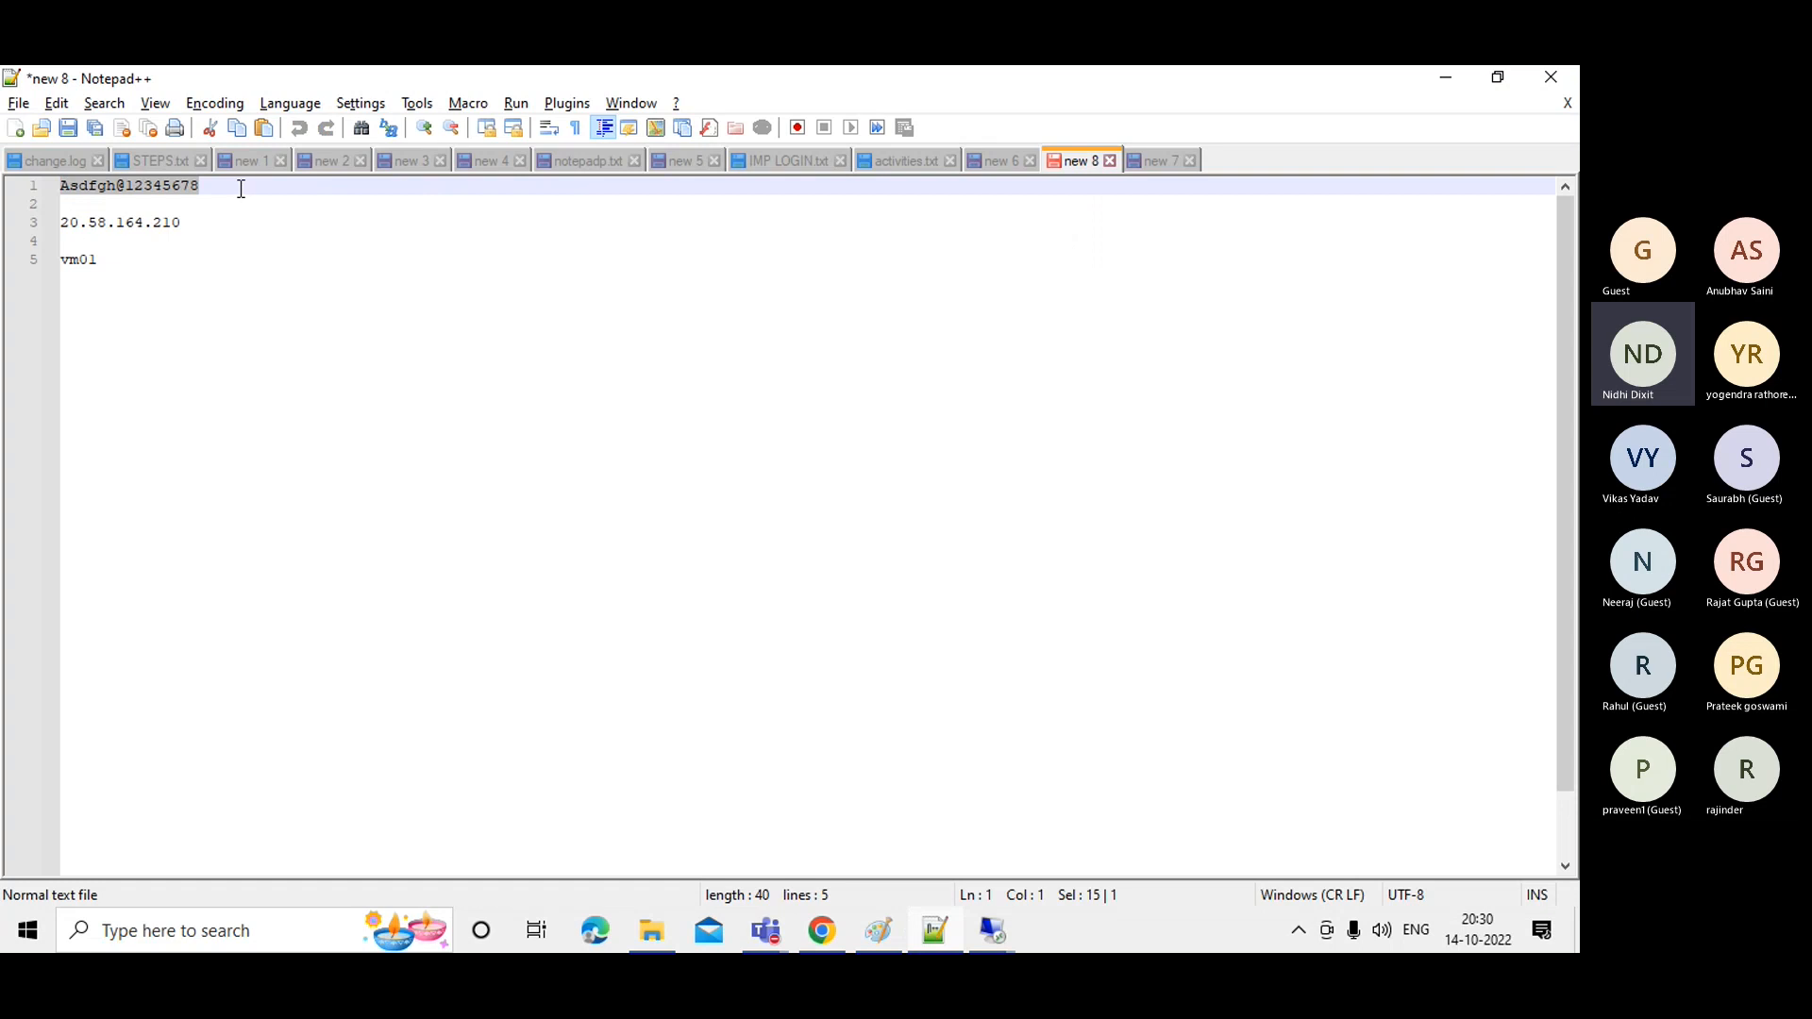
click(1439, 81)
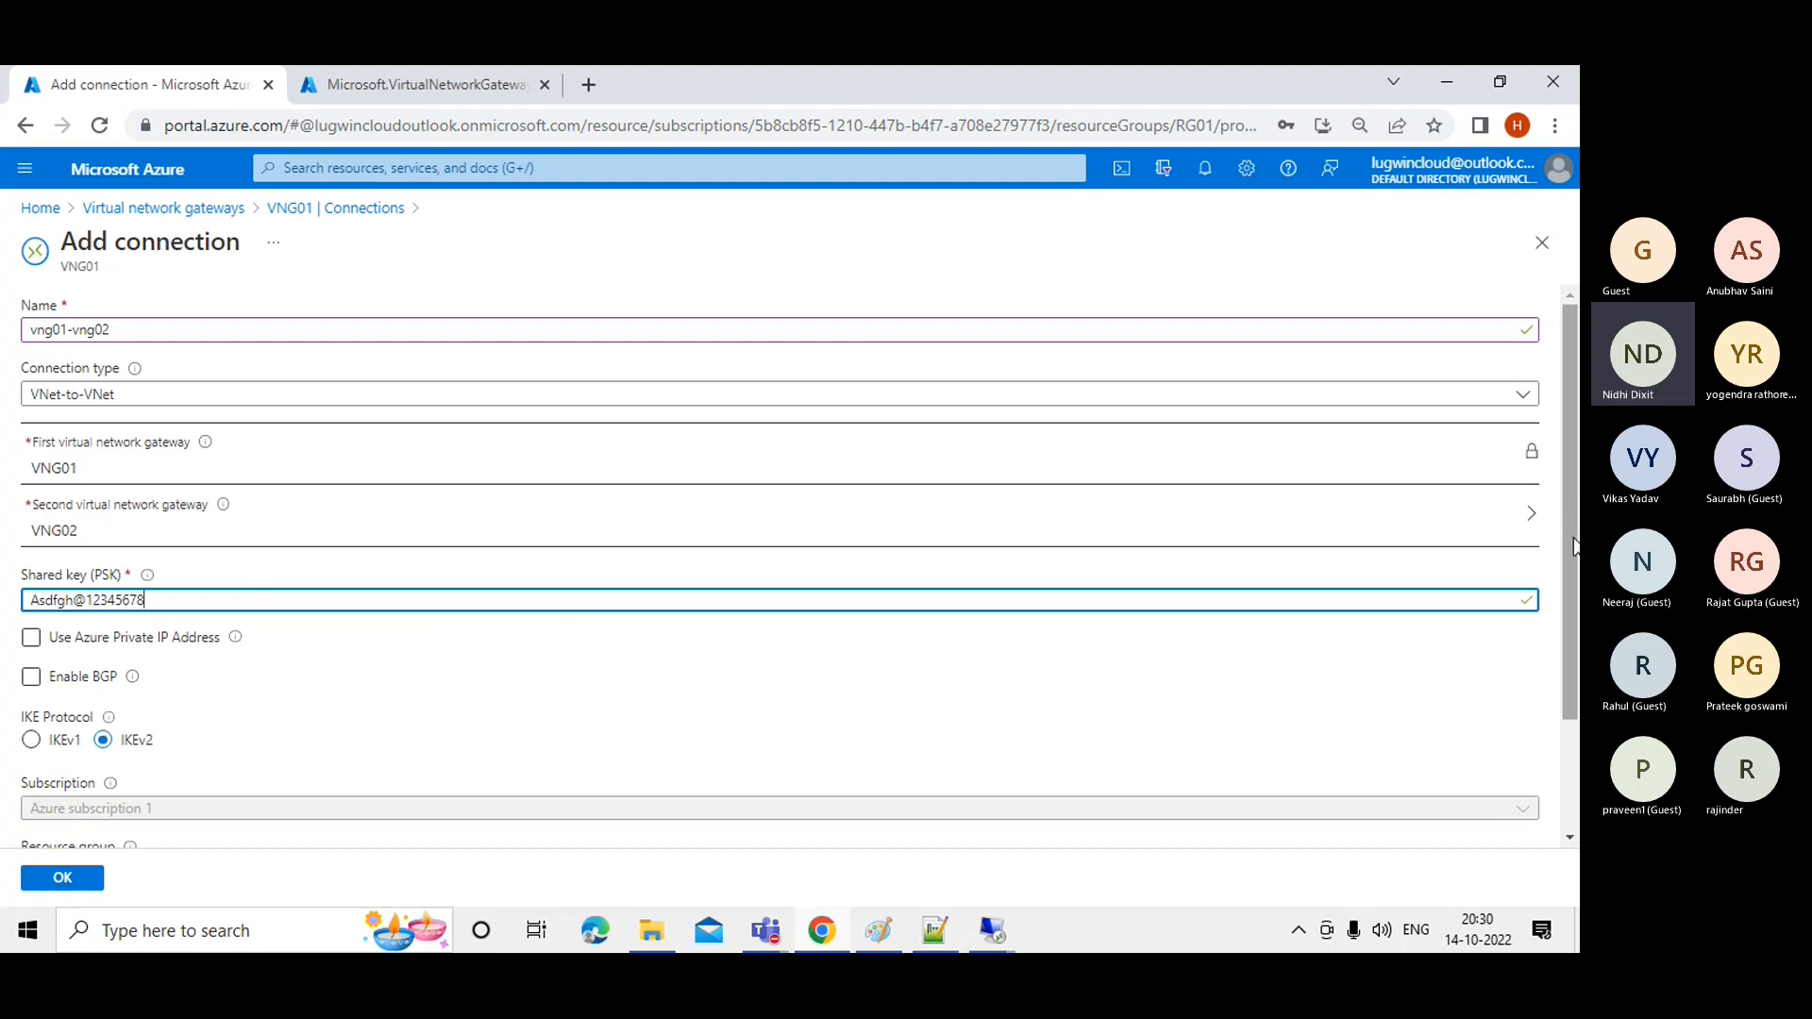
scroll(1575, 672, down, 2)
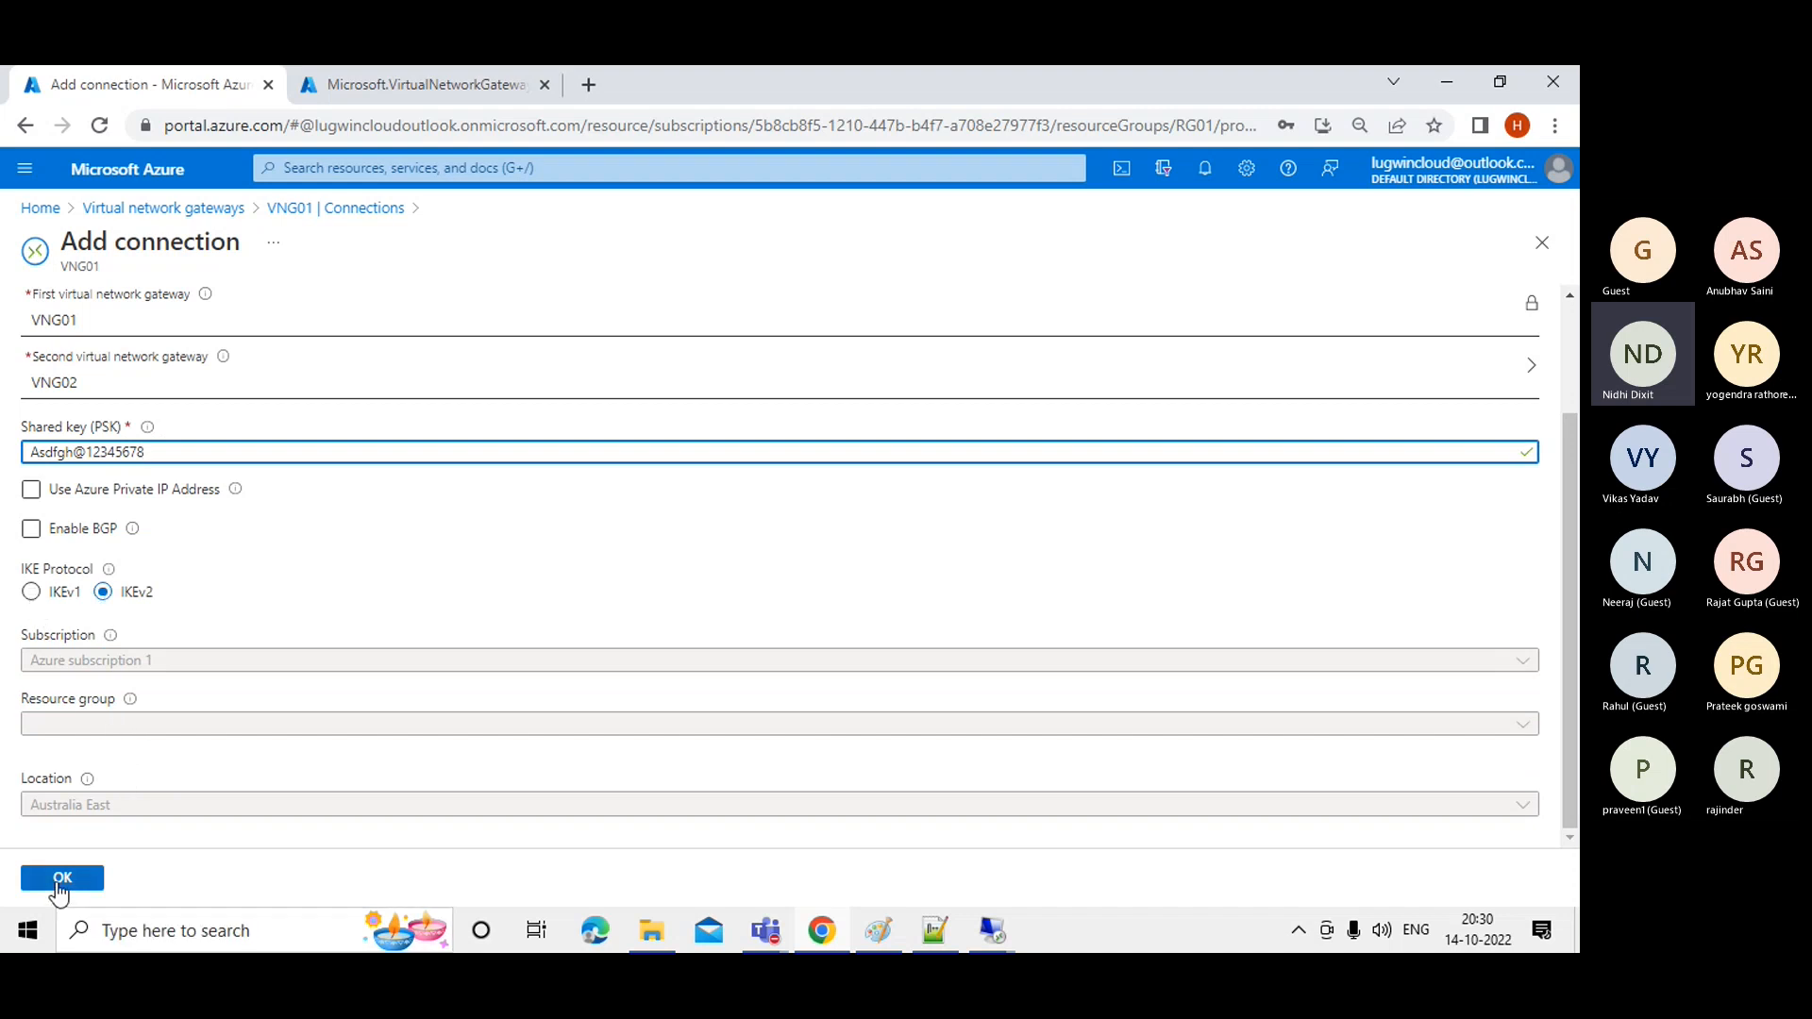
click(56, 879)
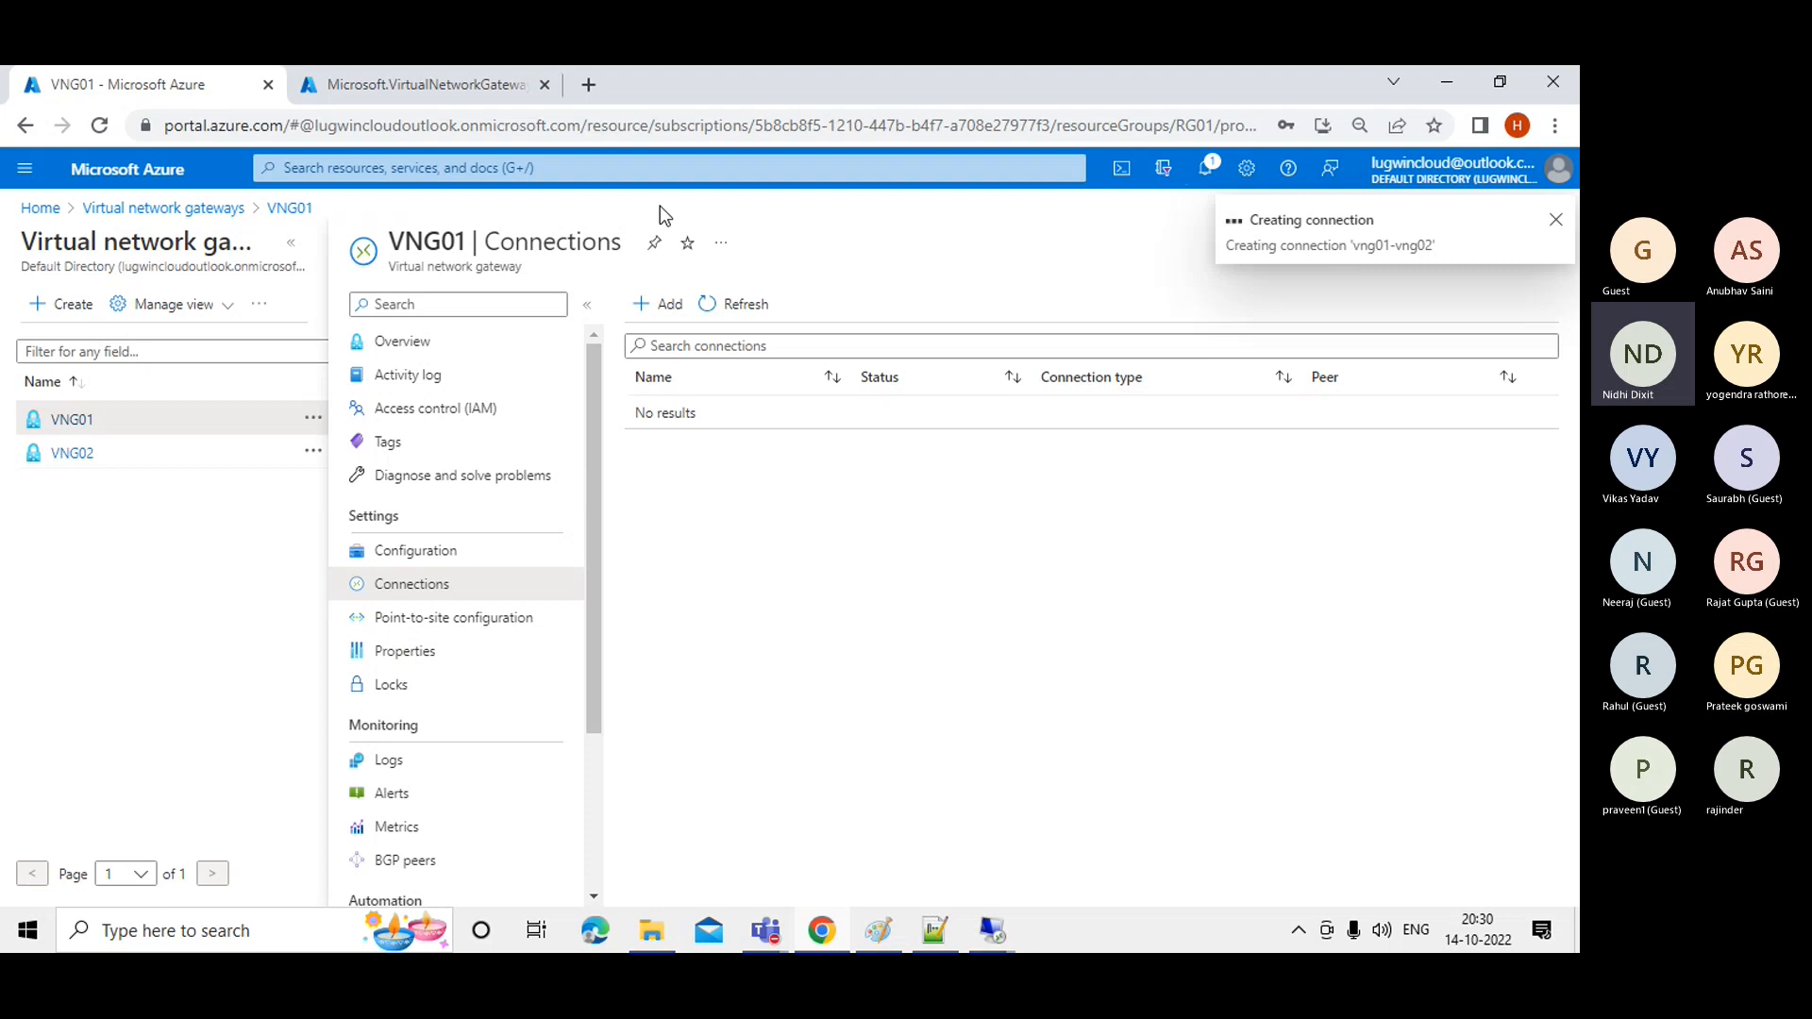
Open the connections of VNG02 and briefly consult the PEERING diagram in Paint before returning to the Azure portal
click(65, 458)
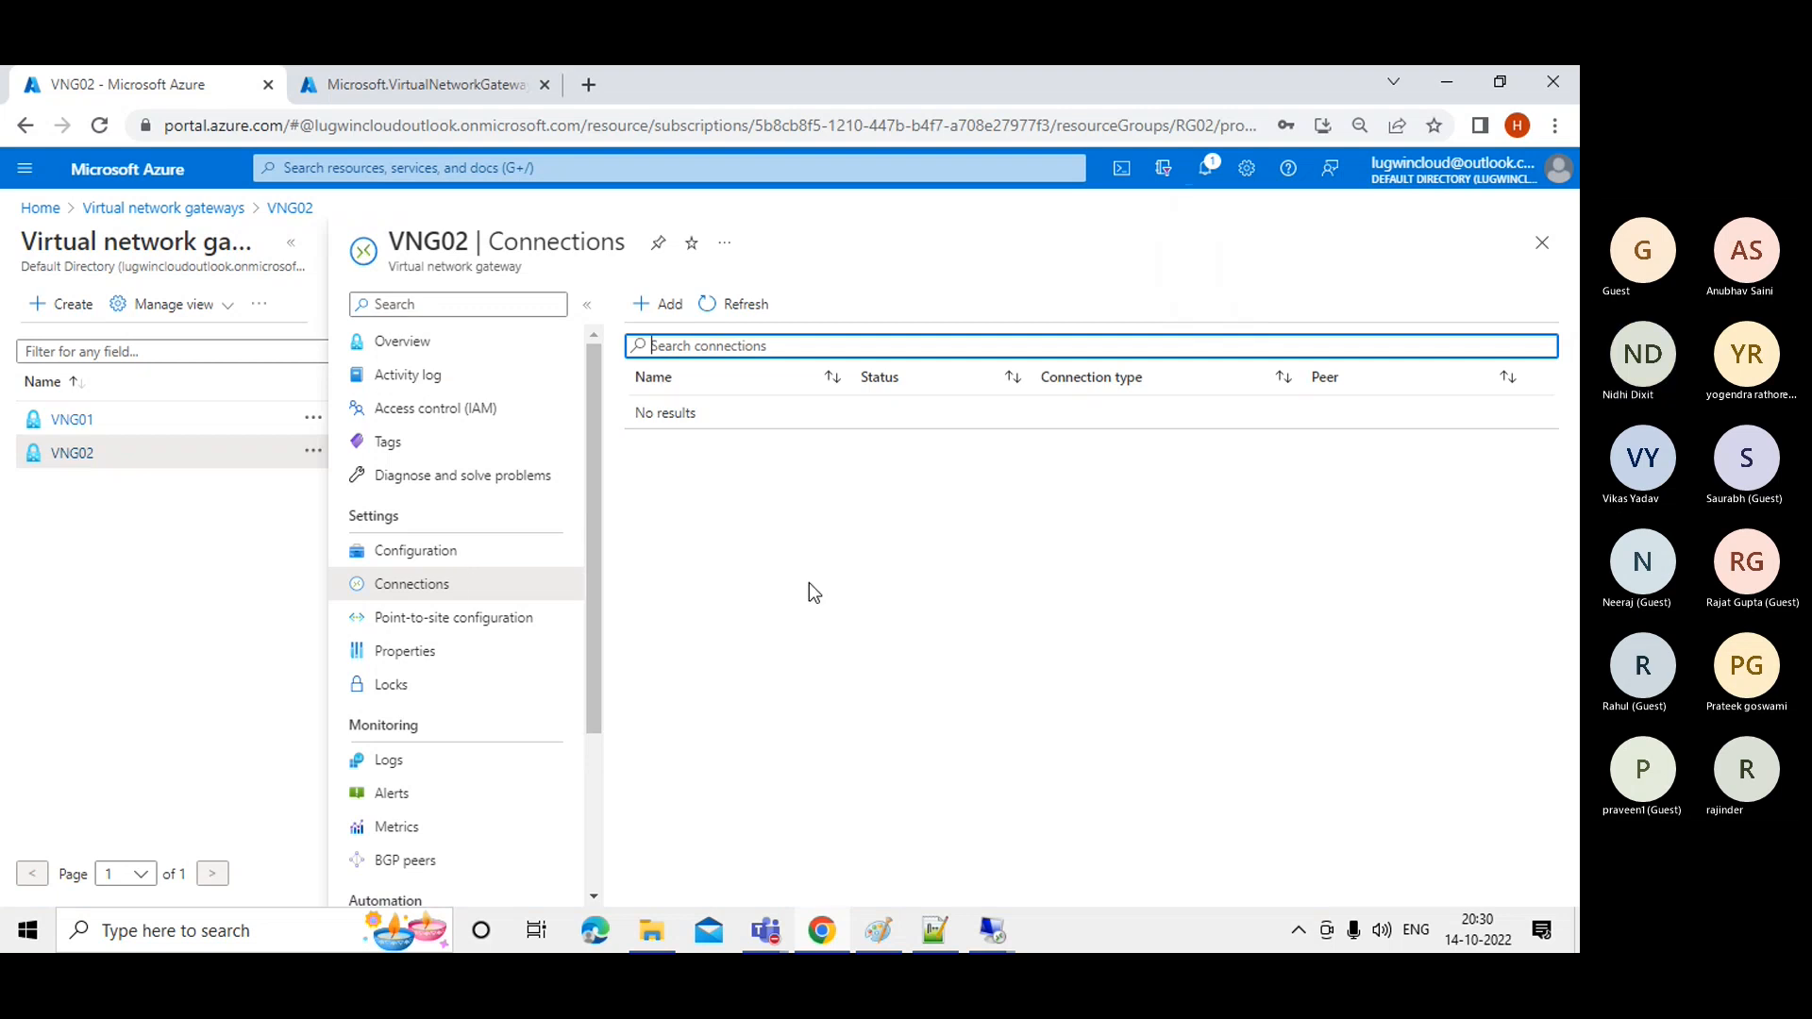
click(879, 932)
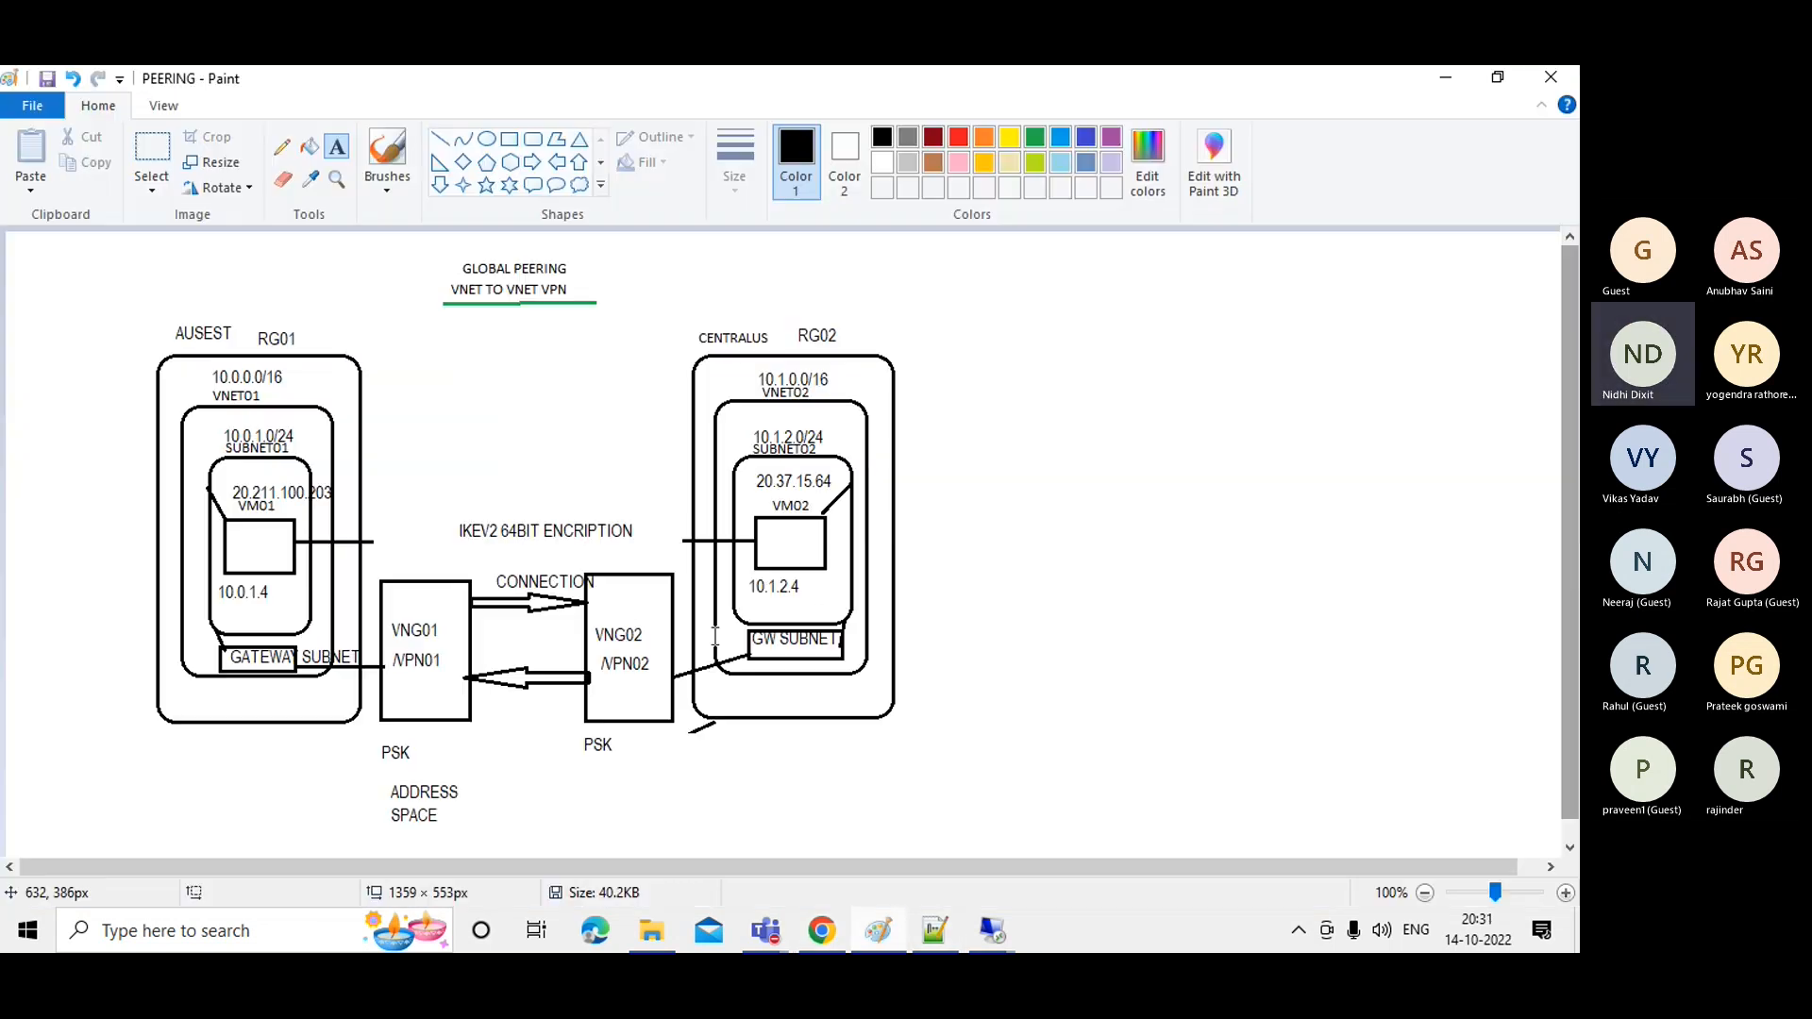
click(823, 932)
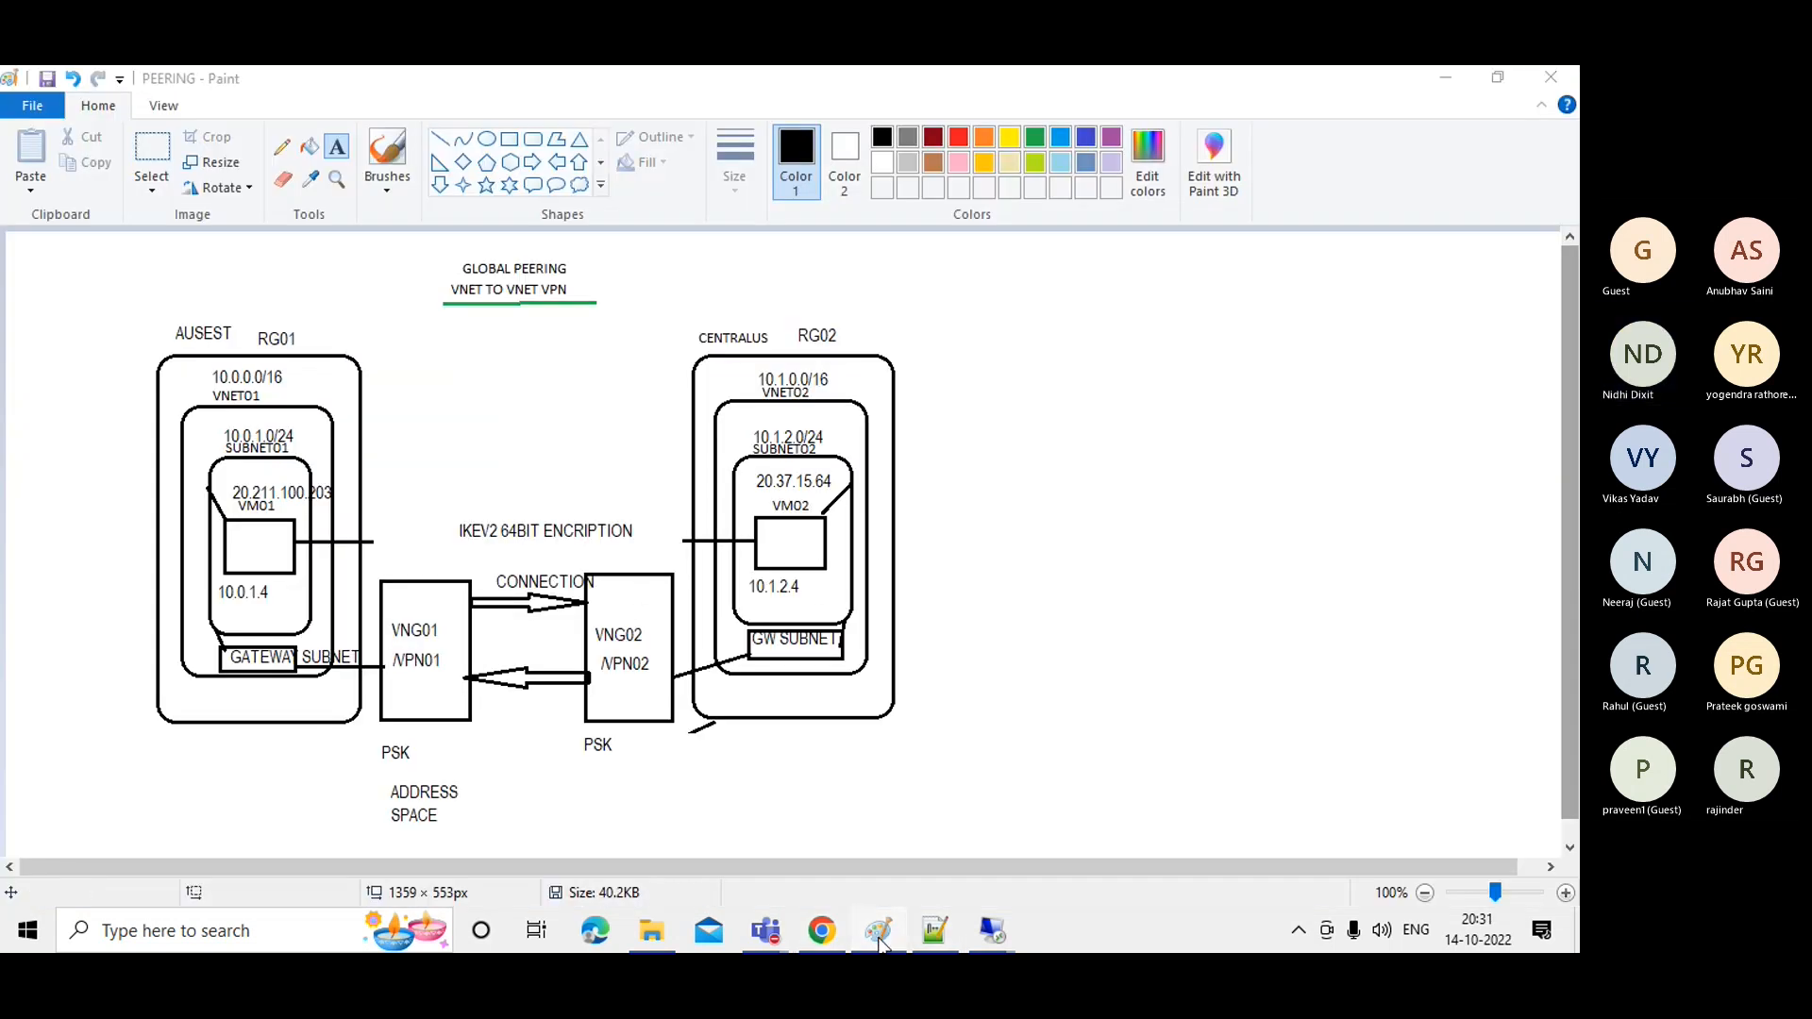
Start adding a connection on VNG02 and name it vng02-vng01
click(674, 314)
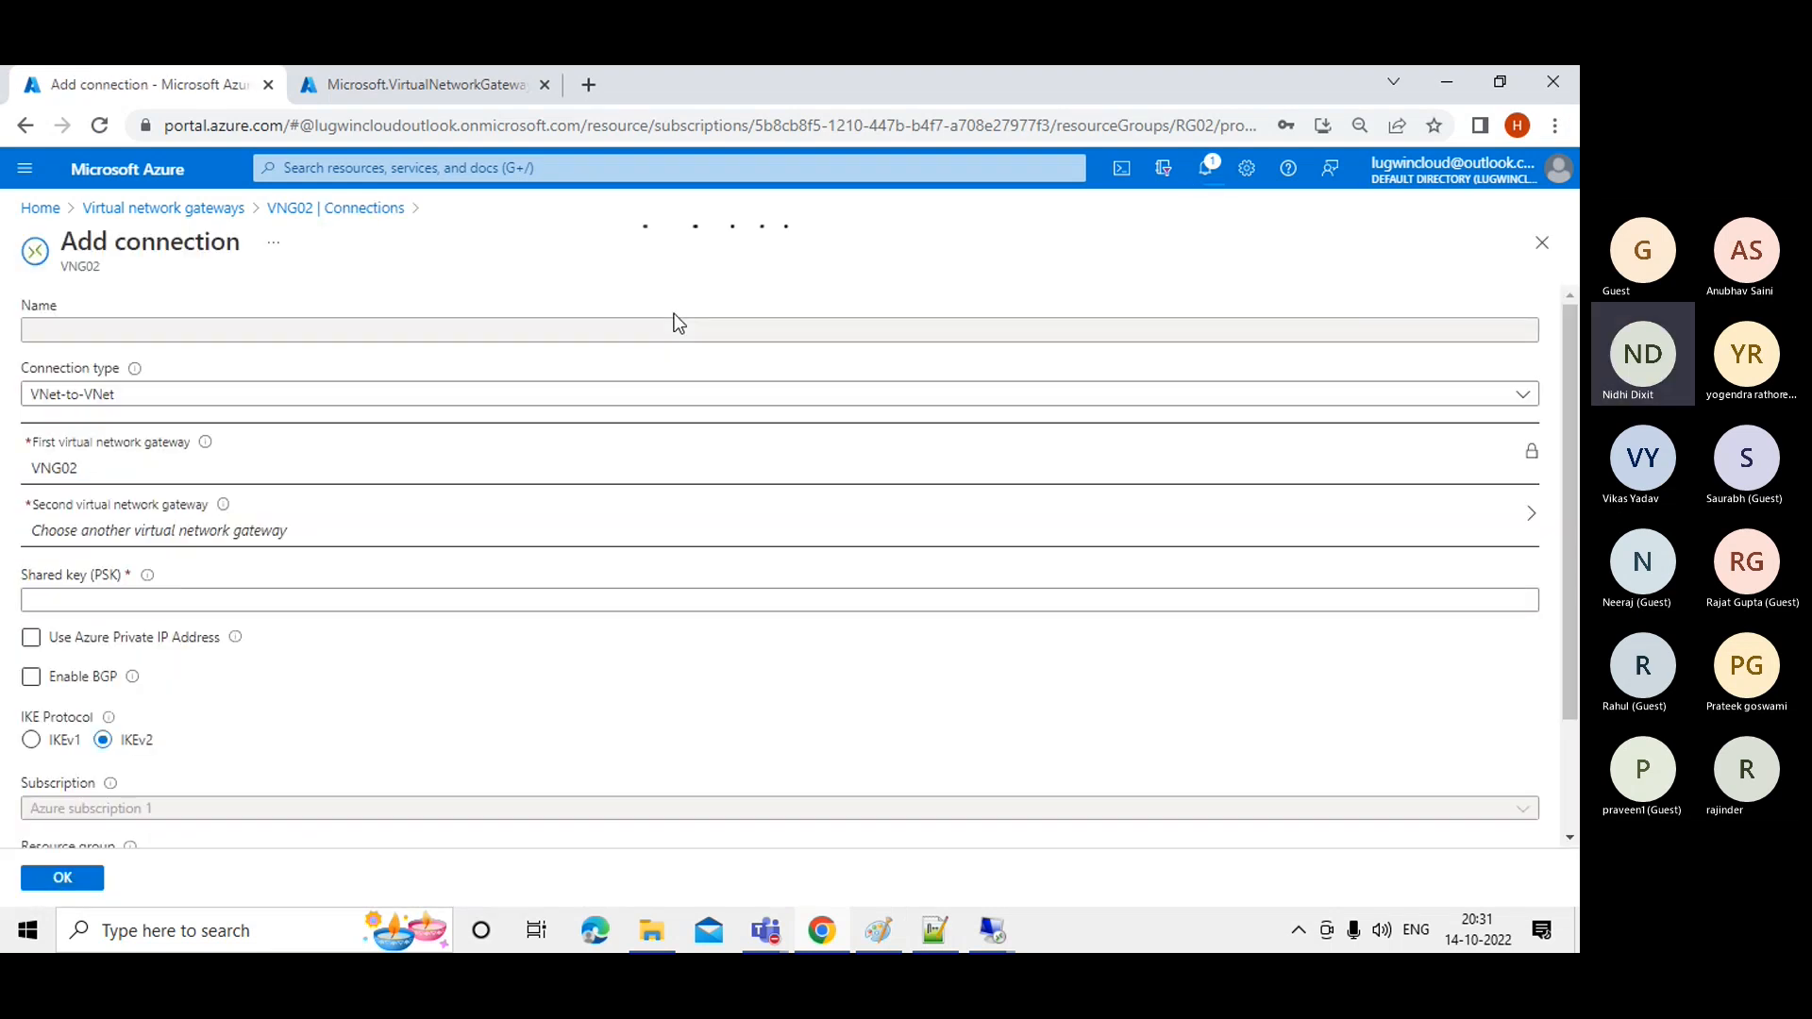
text(vn)
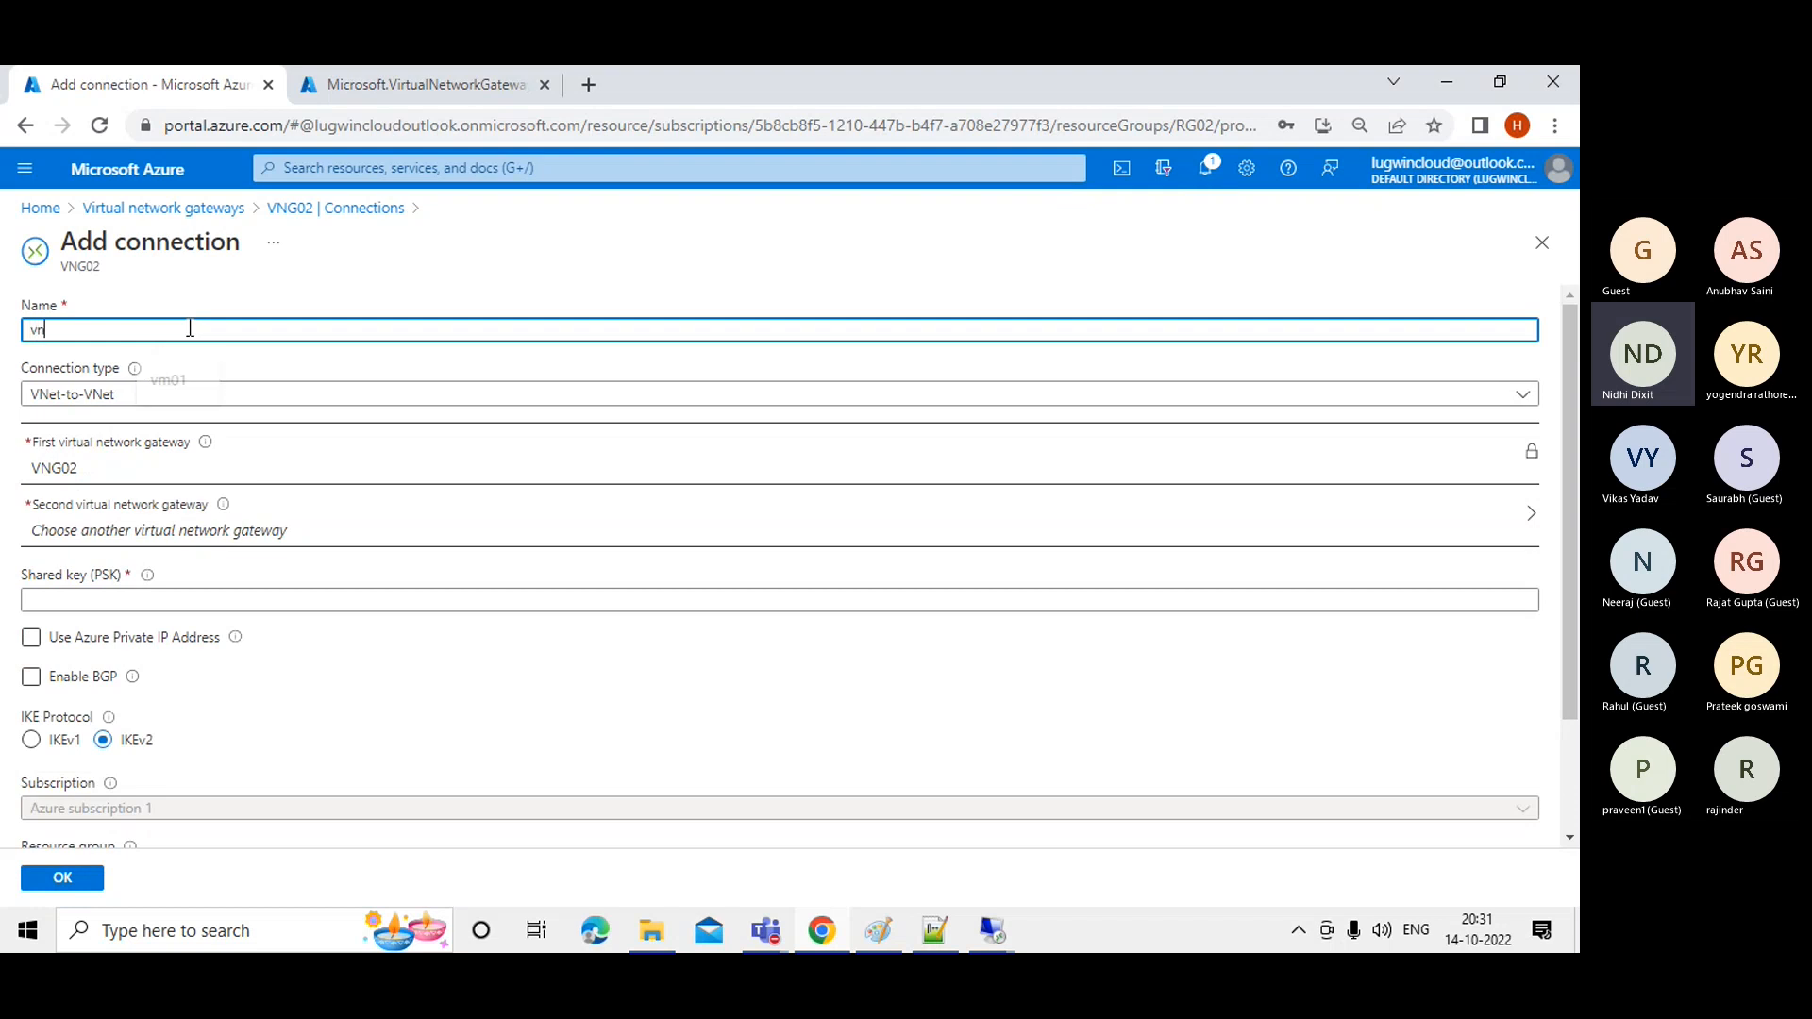
text(g02)
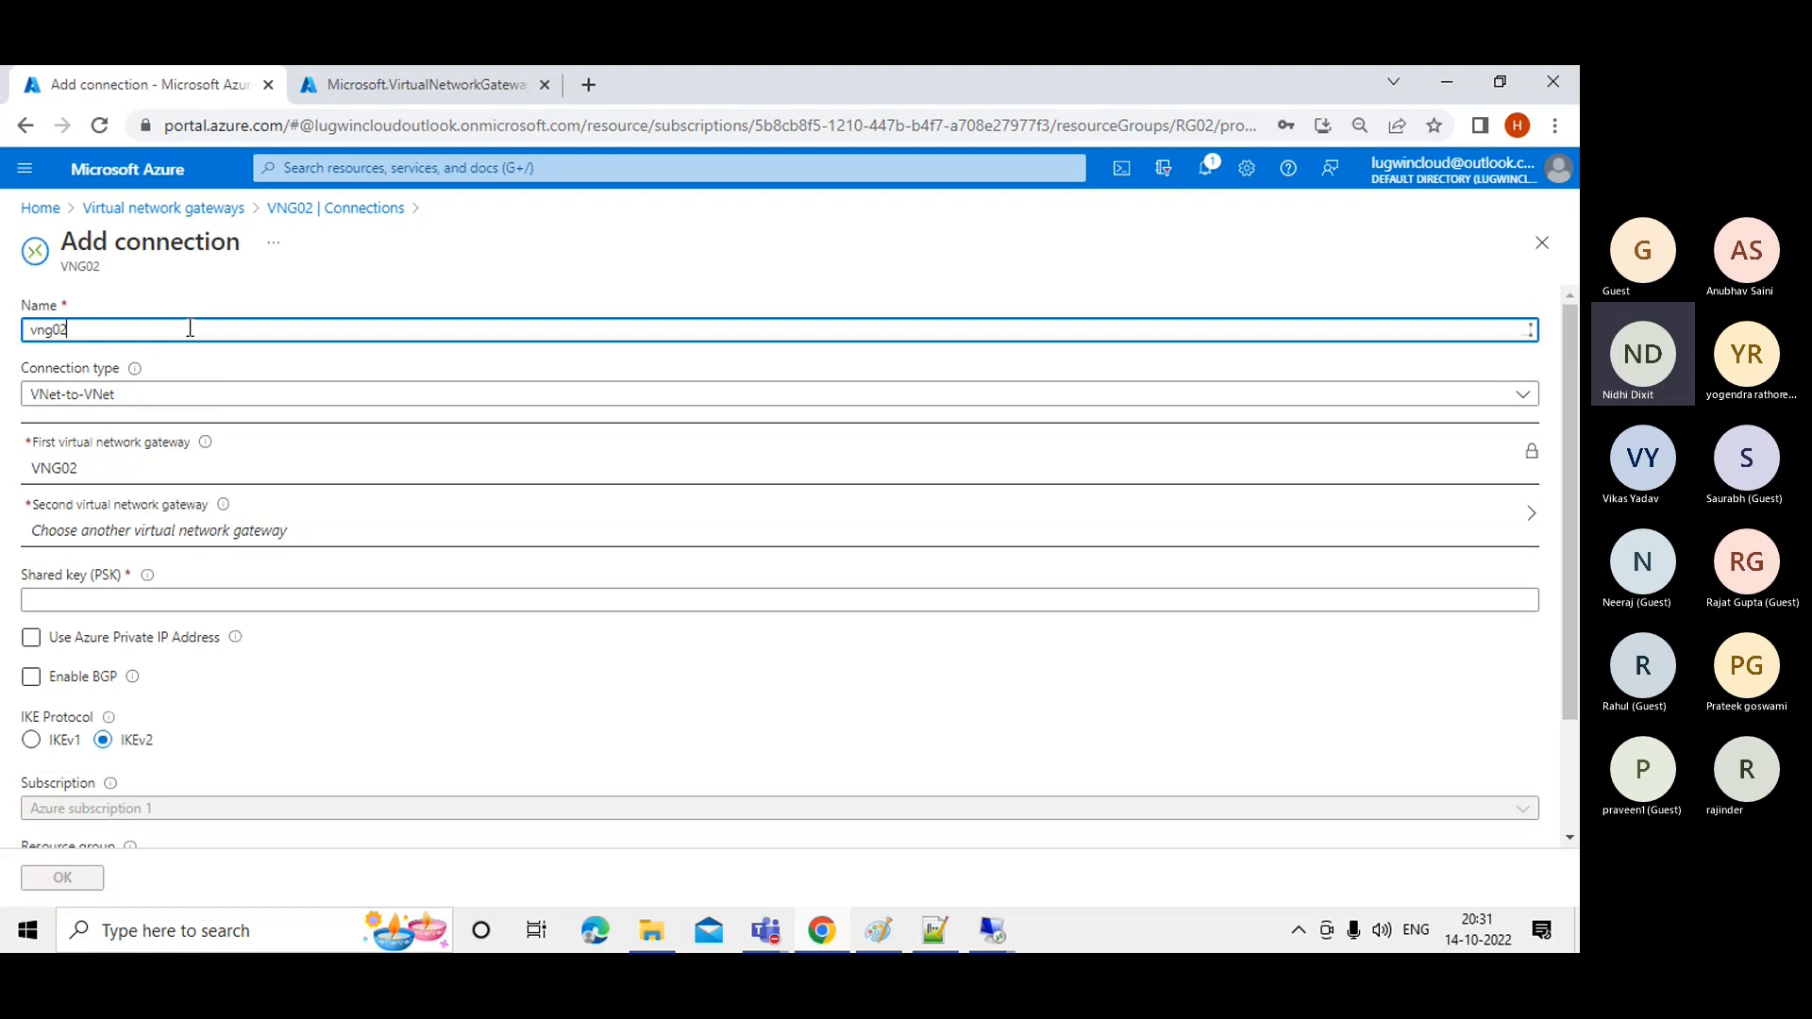
text(-vn)
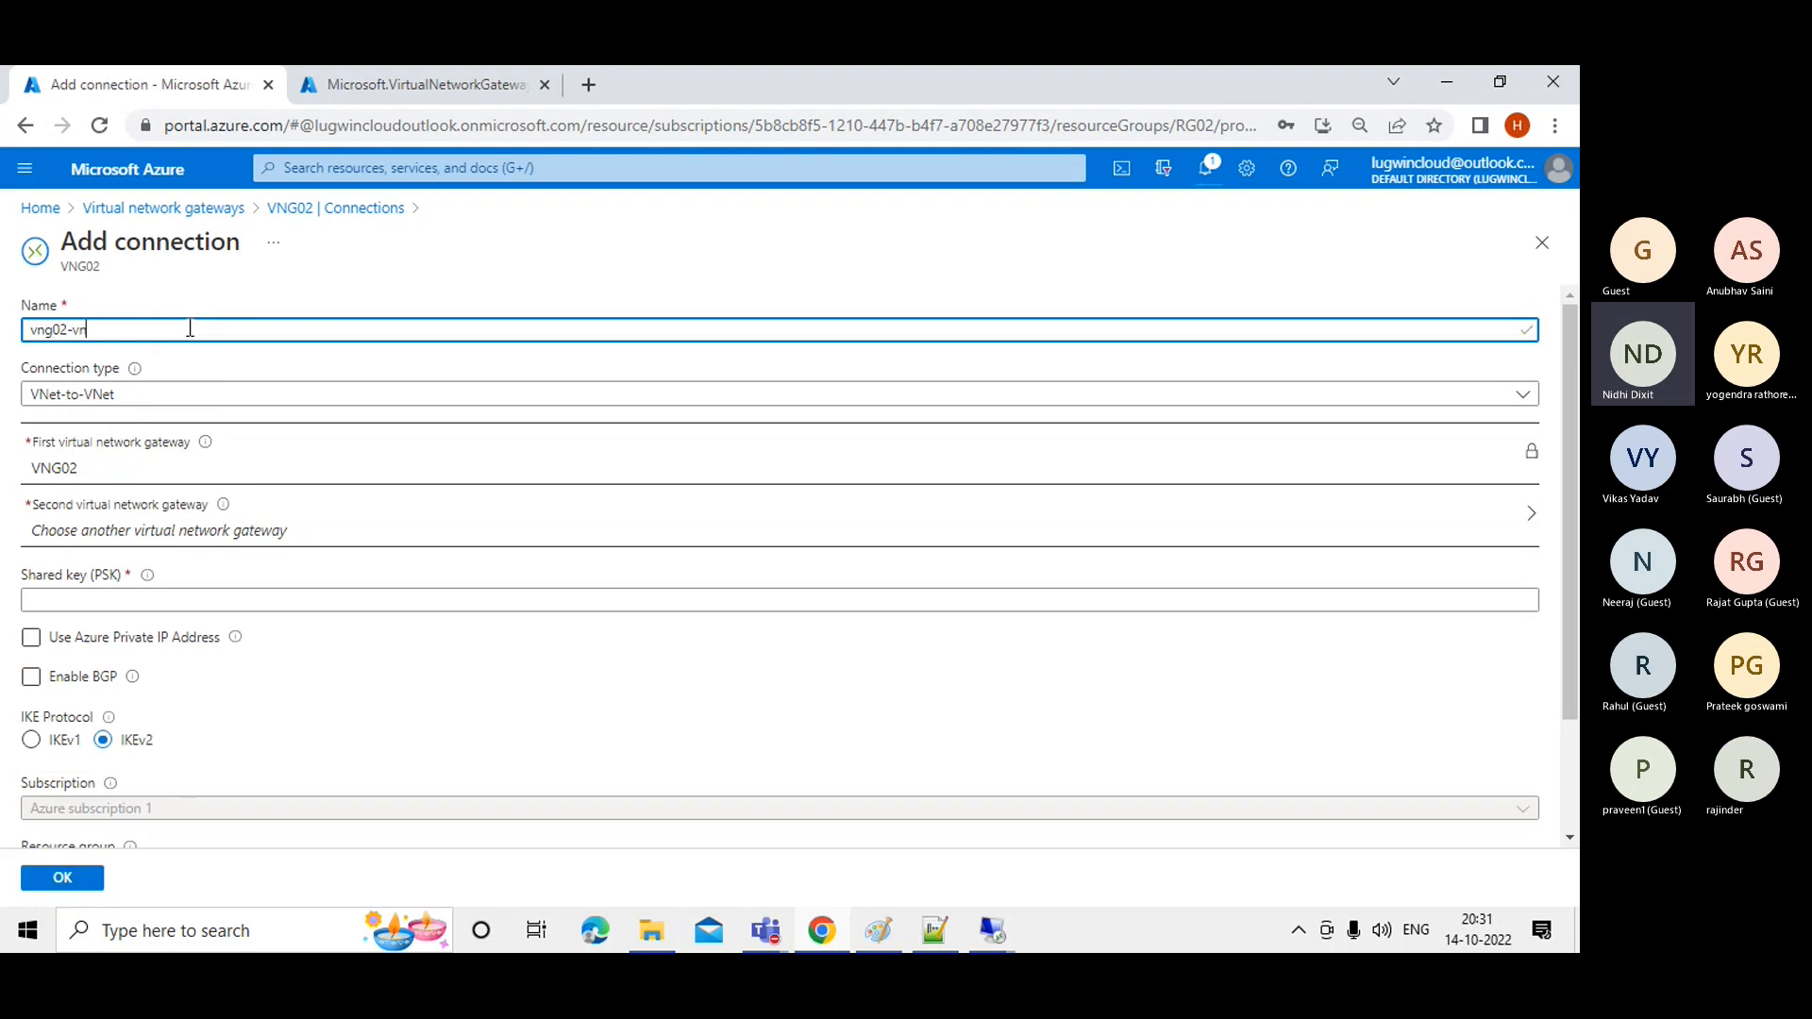
text(g01)
Set the vng02-vng01 connection type to VNet-to-VNet and choose VNG01 as the second virtual network gateway
click(95, 397)
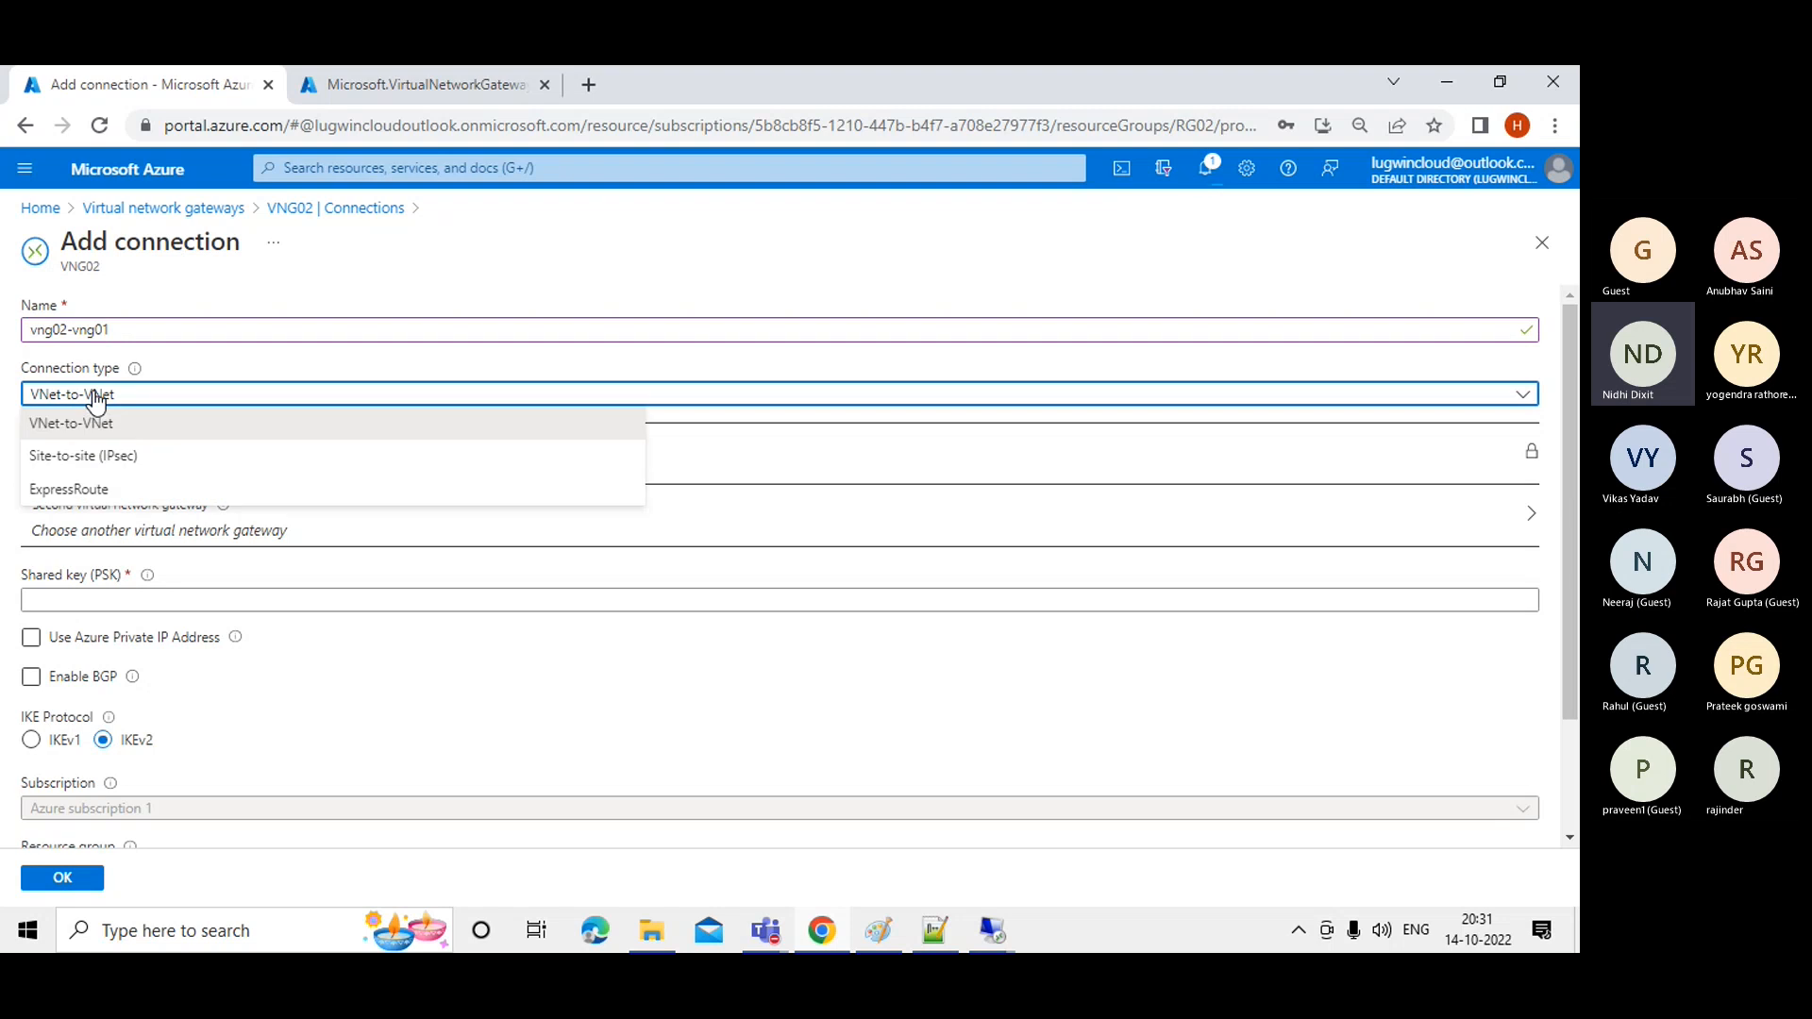
click(95, 424)
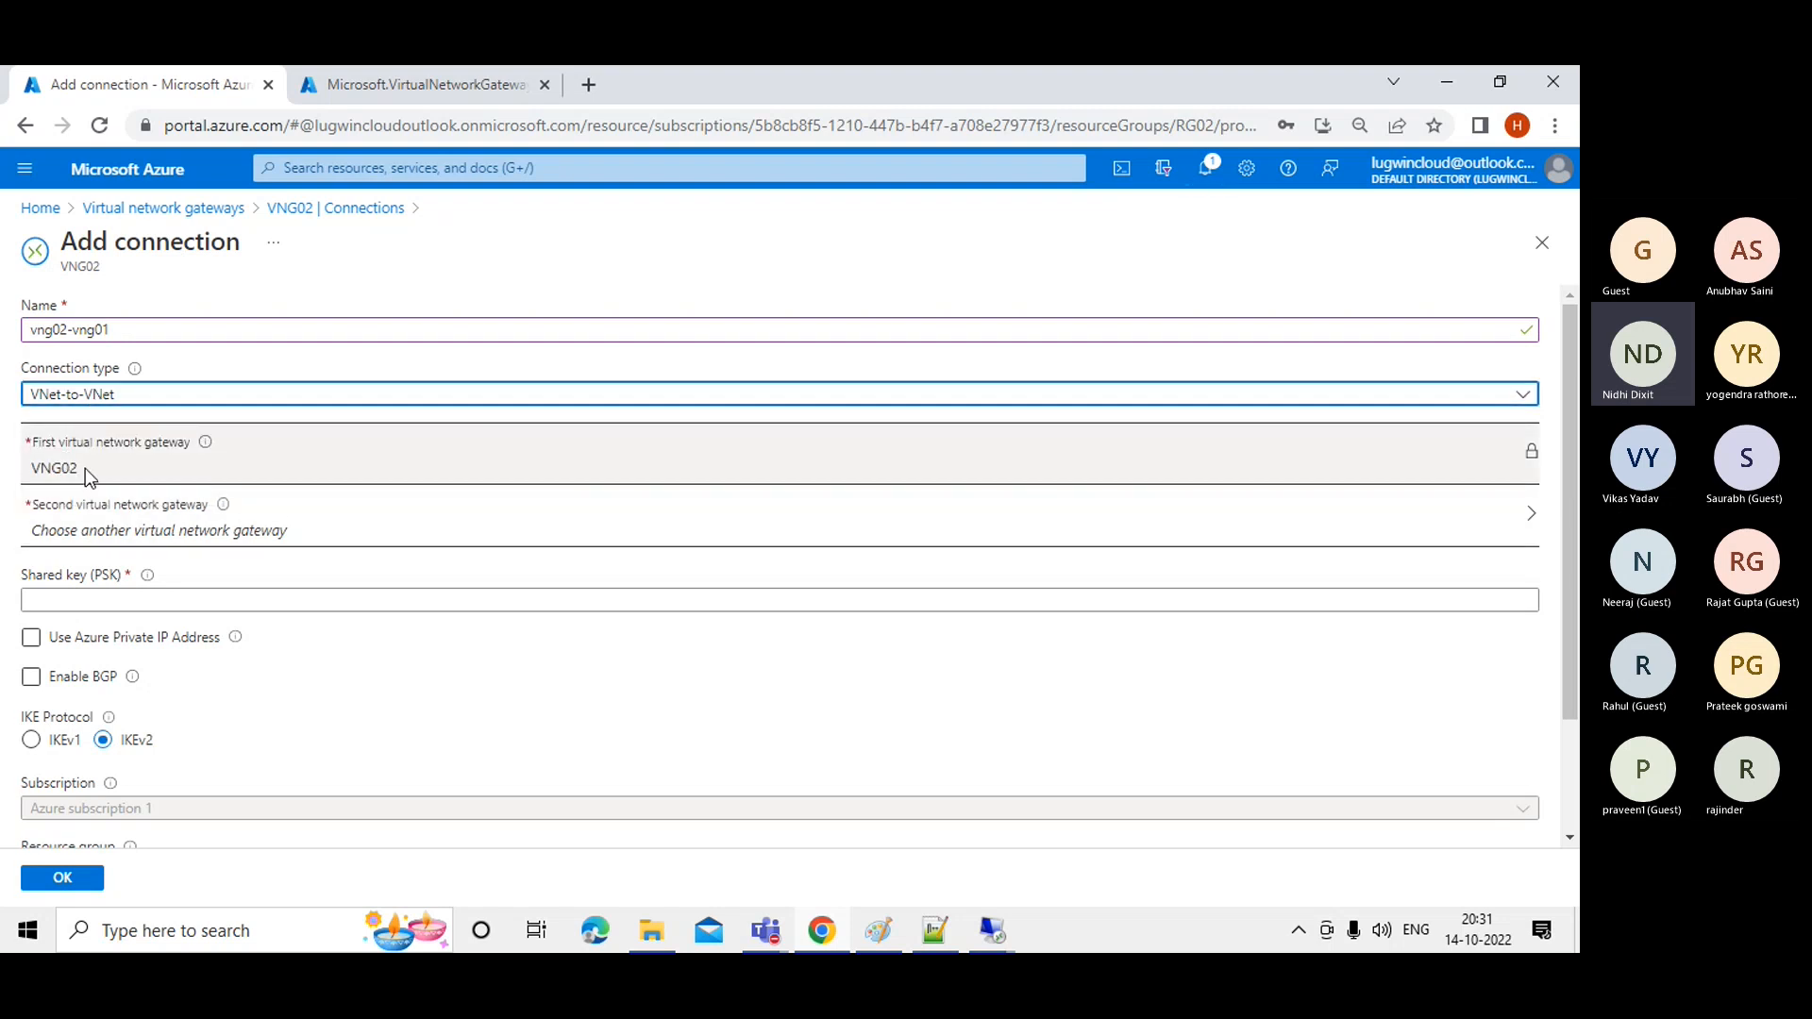
click(85, 468)
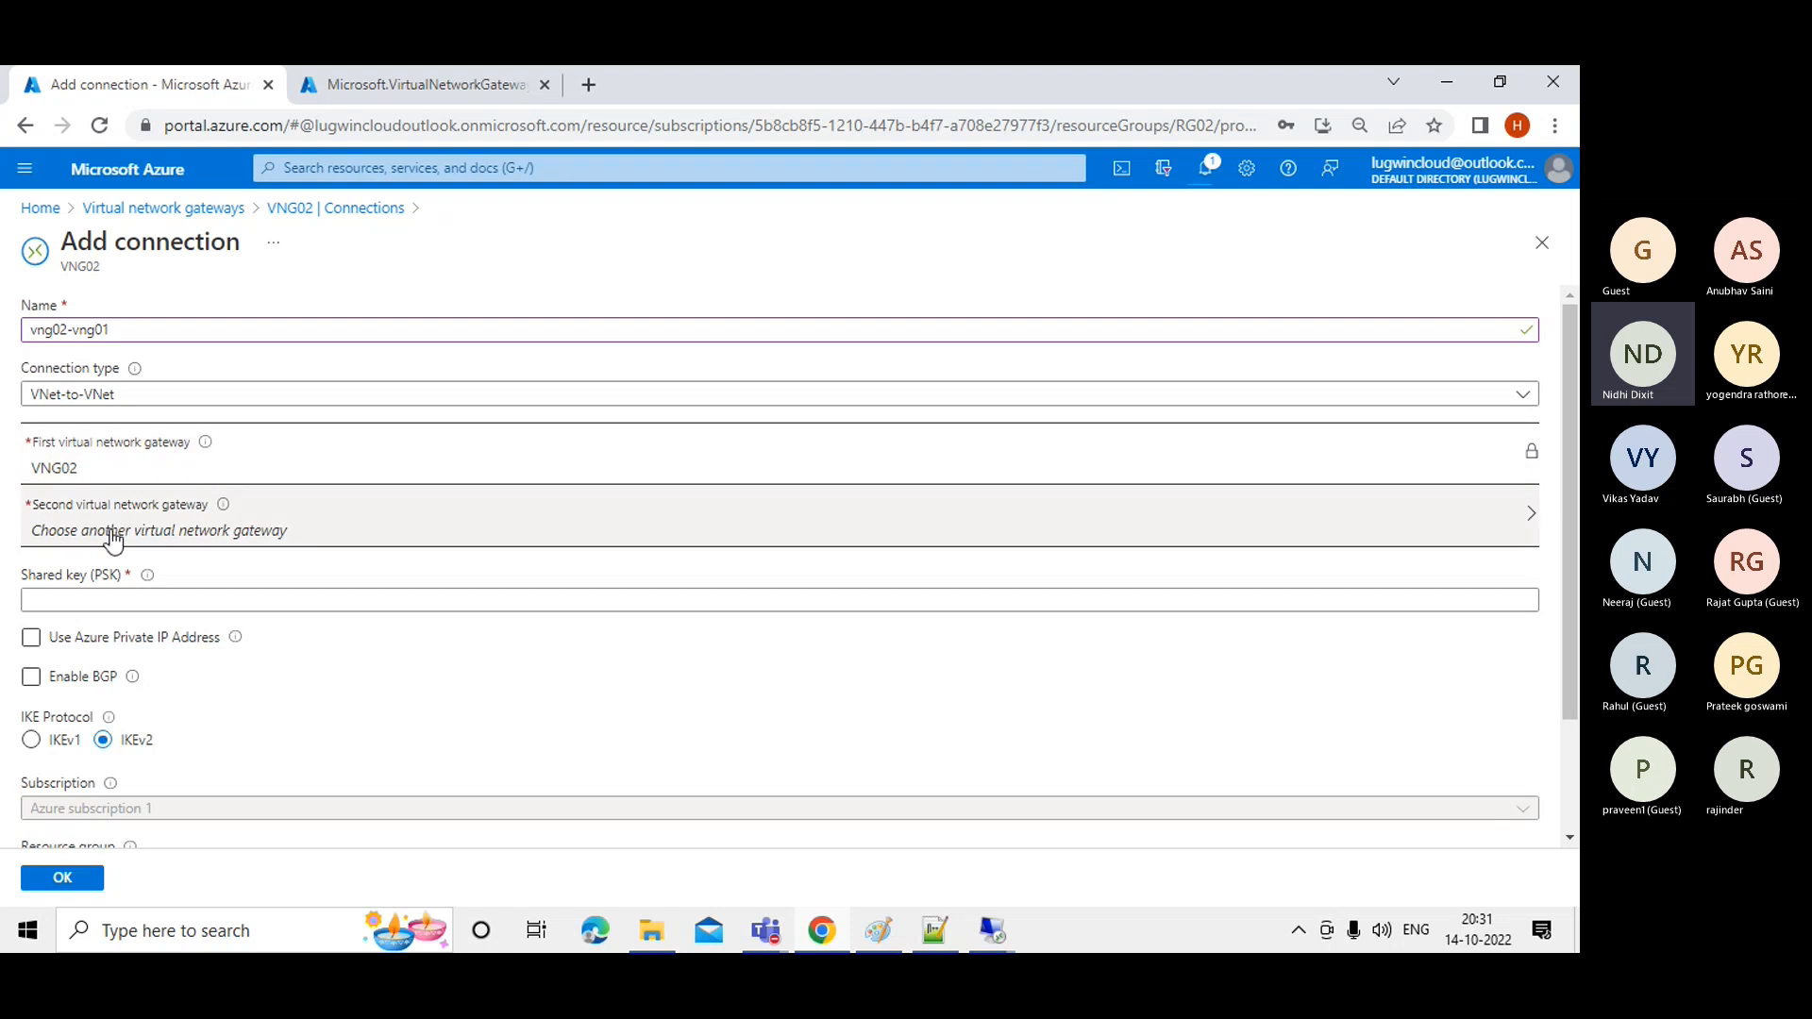
click(114, 535)
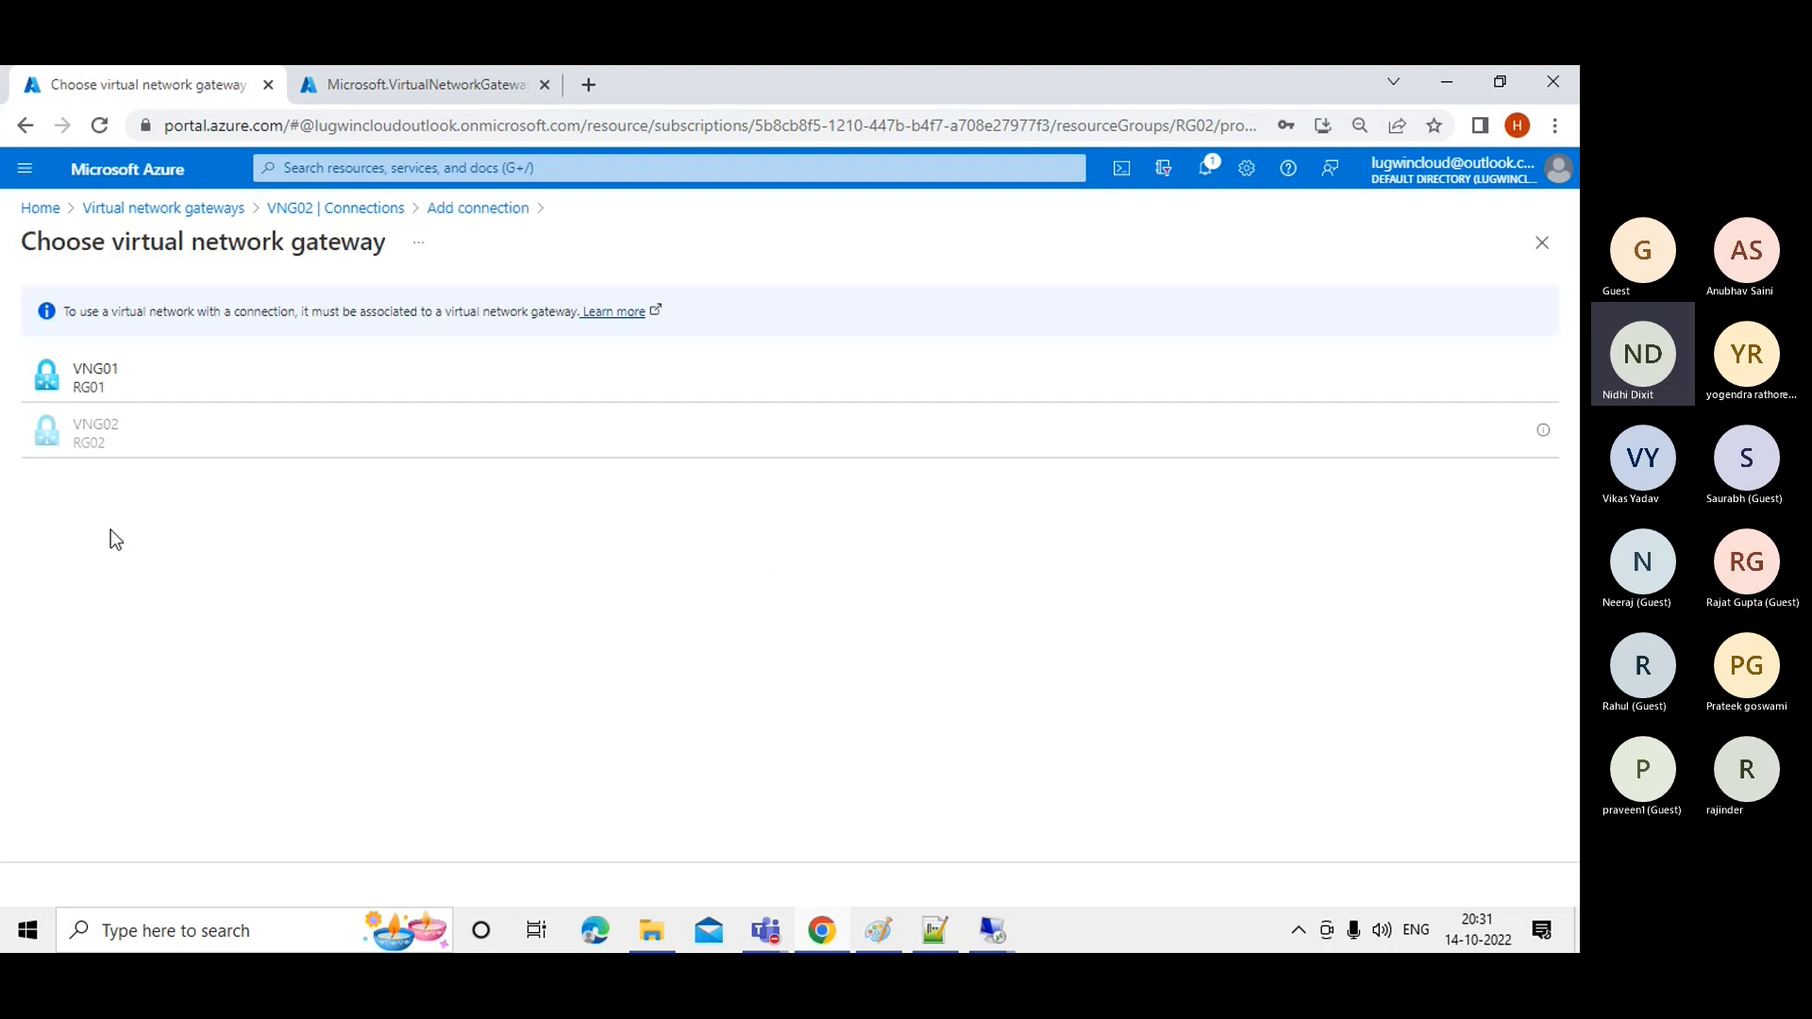
click(117, 376)
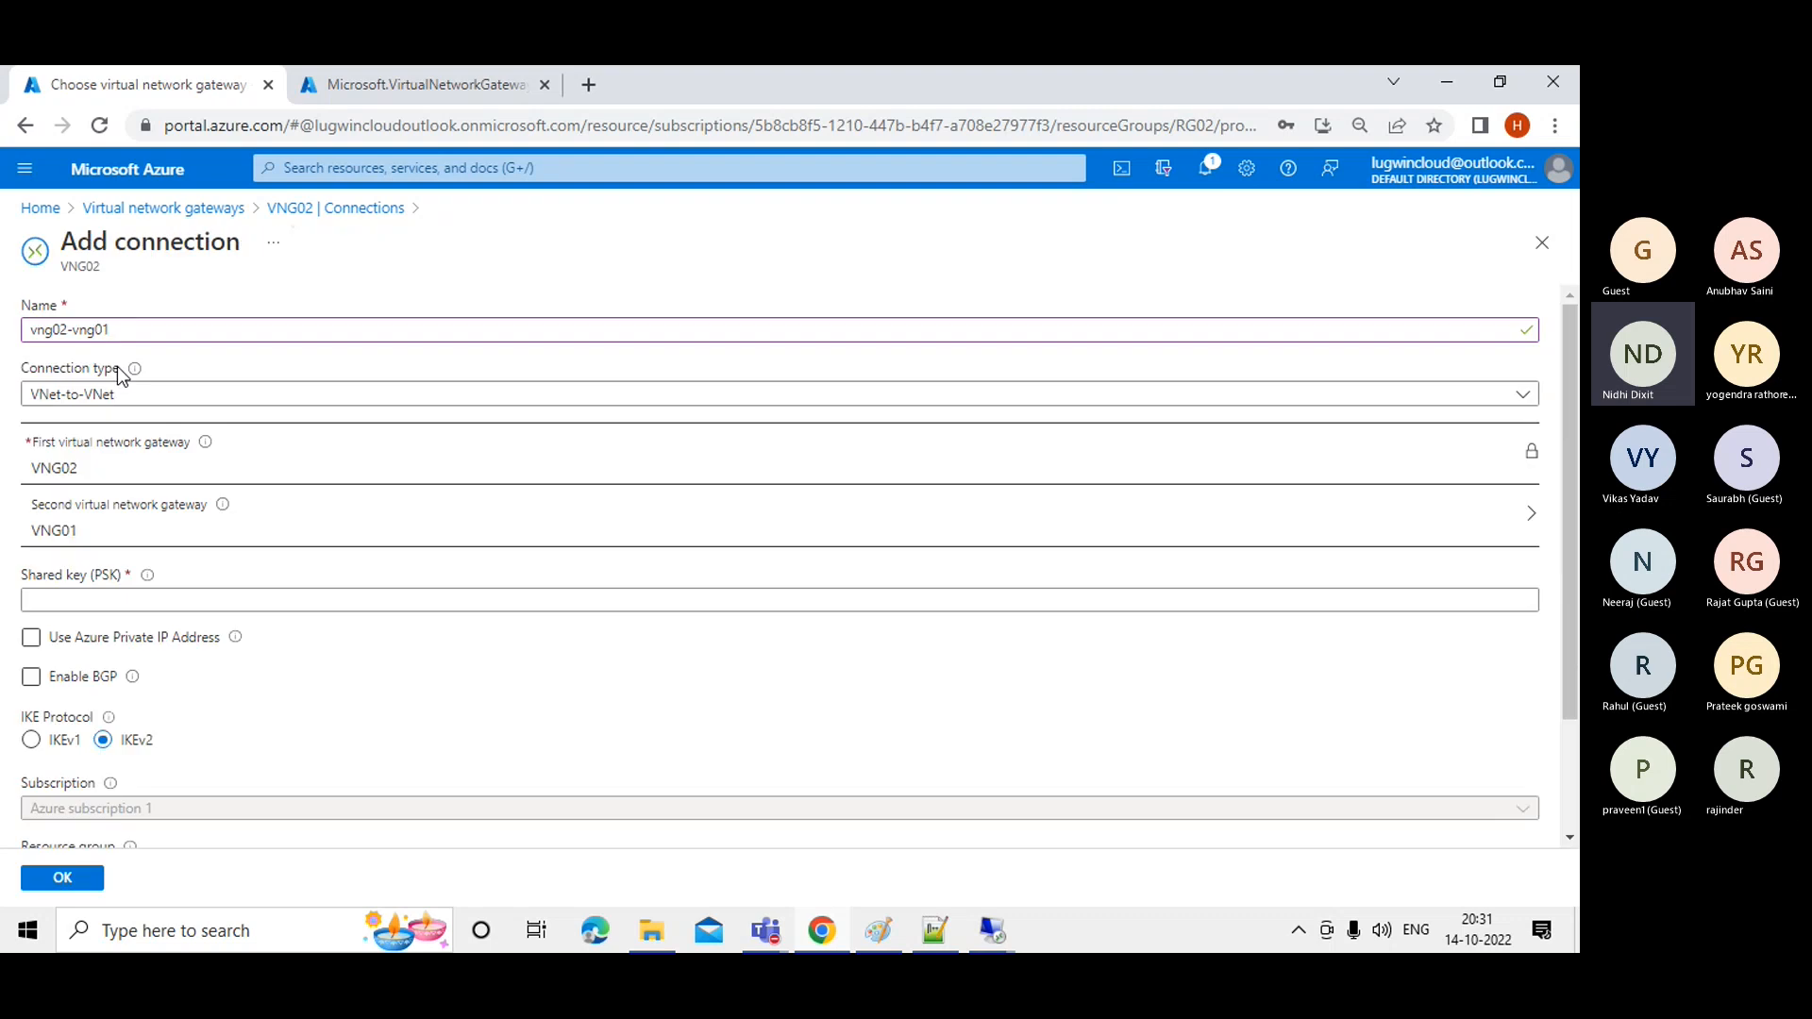
Copy the shared key (PSK) kept in Notepad++ into the vng02-vng01 connection in the Azure portal and create the connection with IKEv2
click(85, 602)
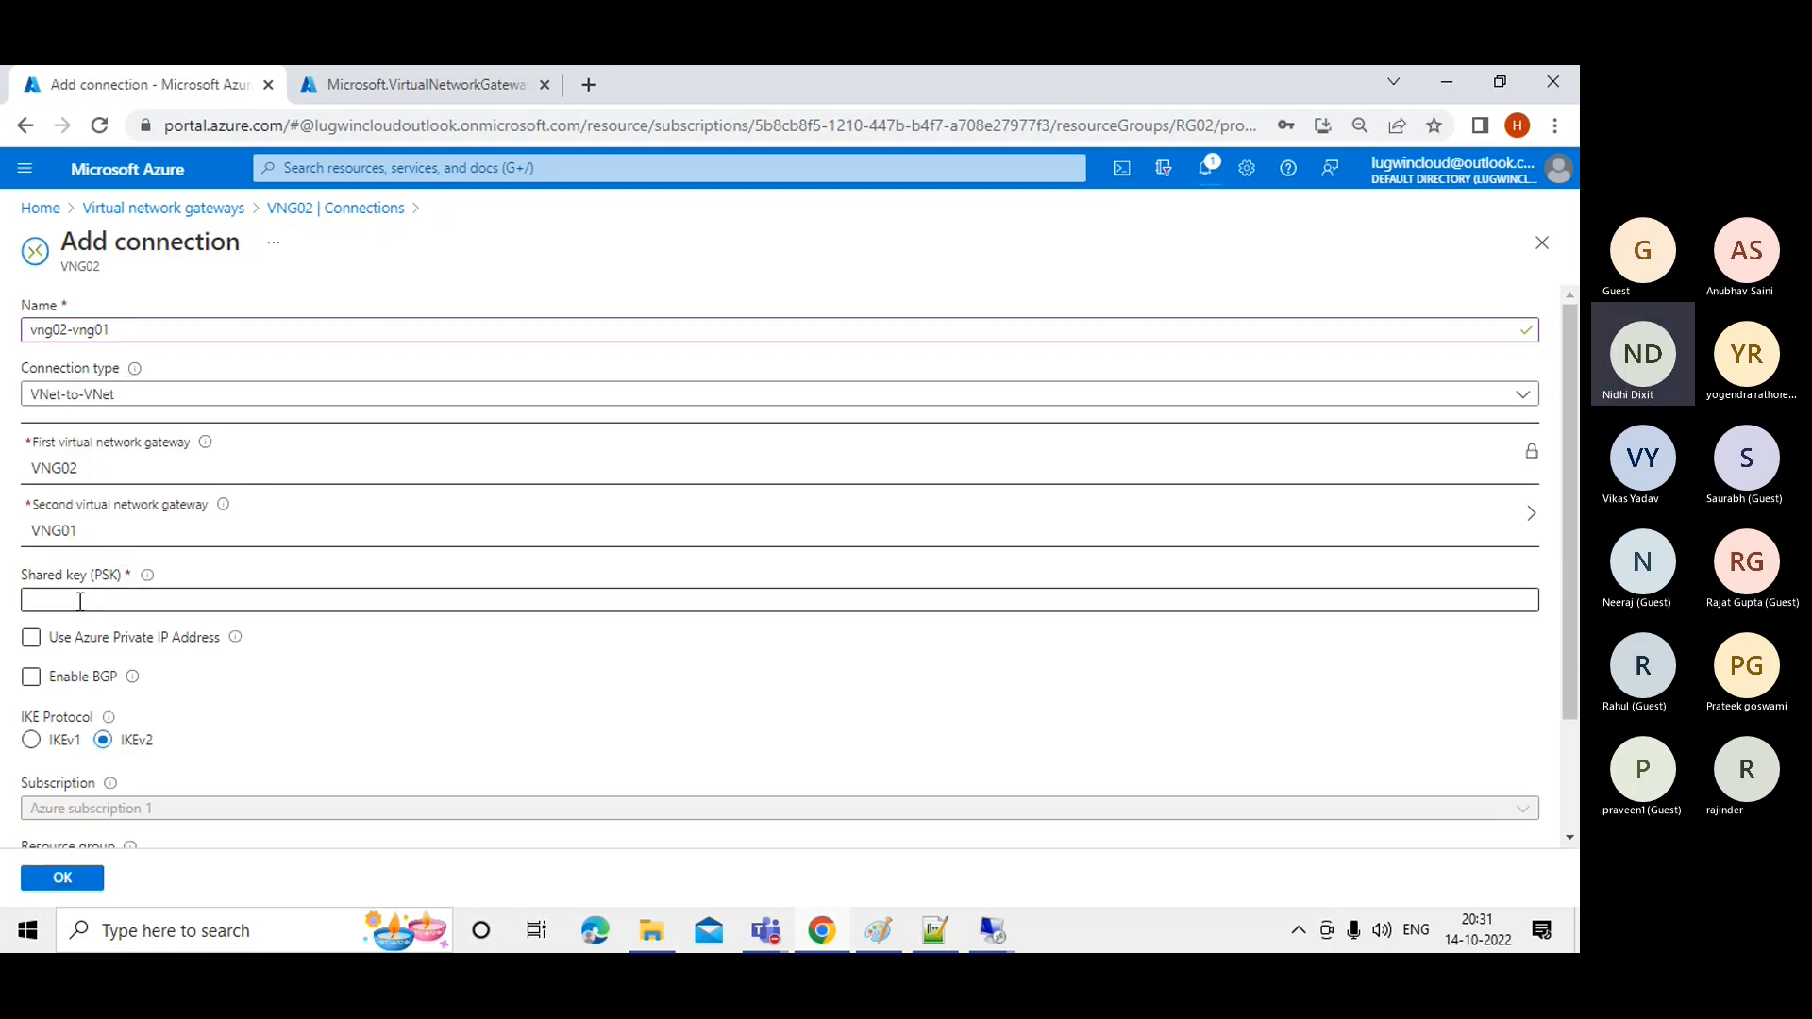
click(881, 934)
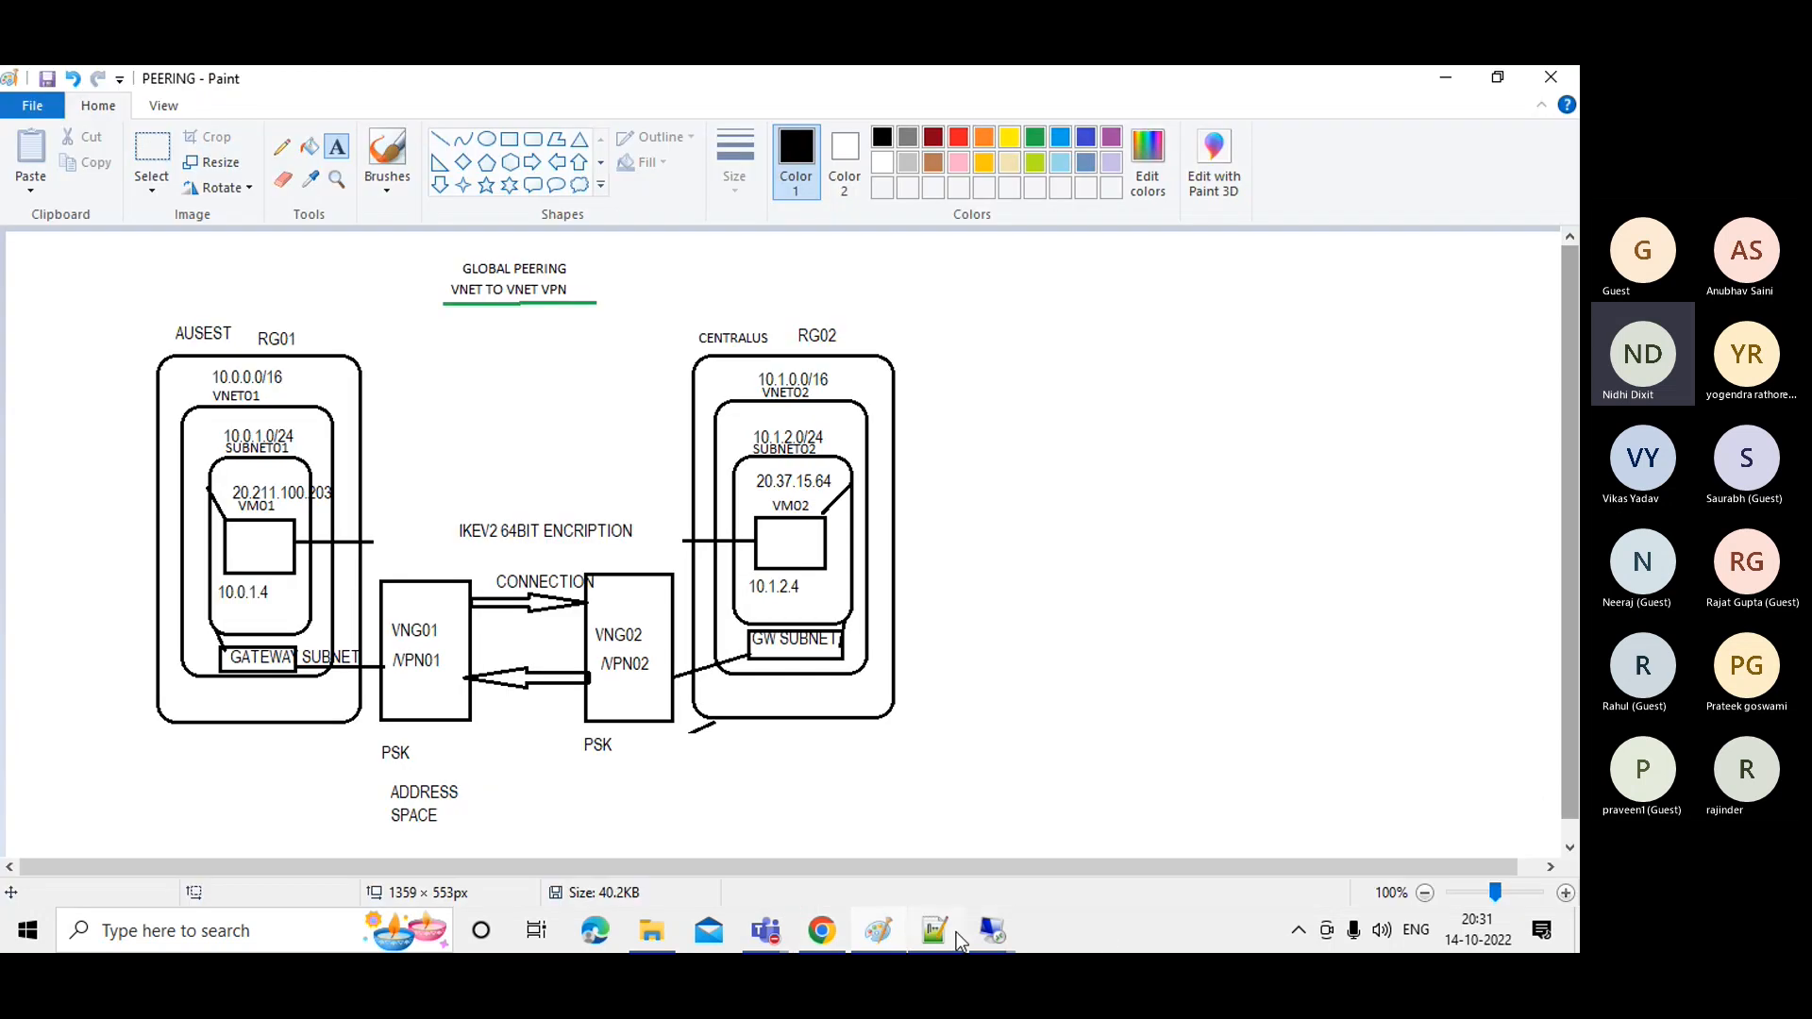
click(960, 939)
click(207, 193)
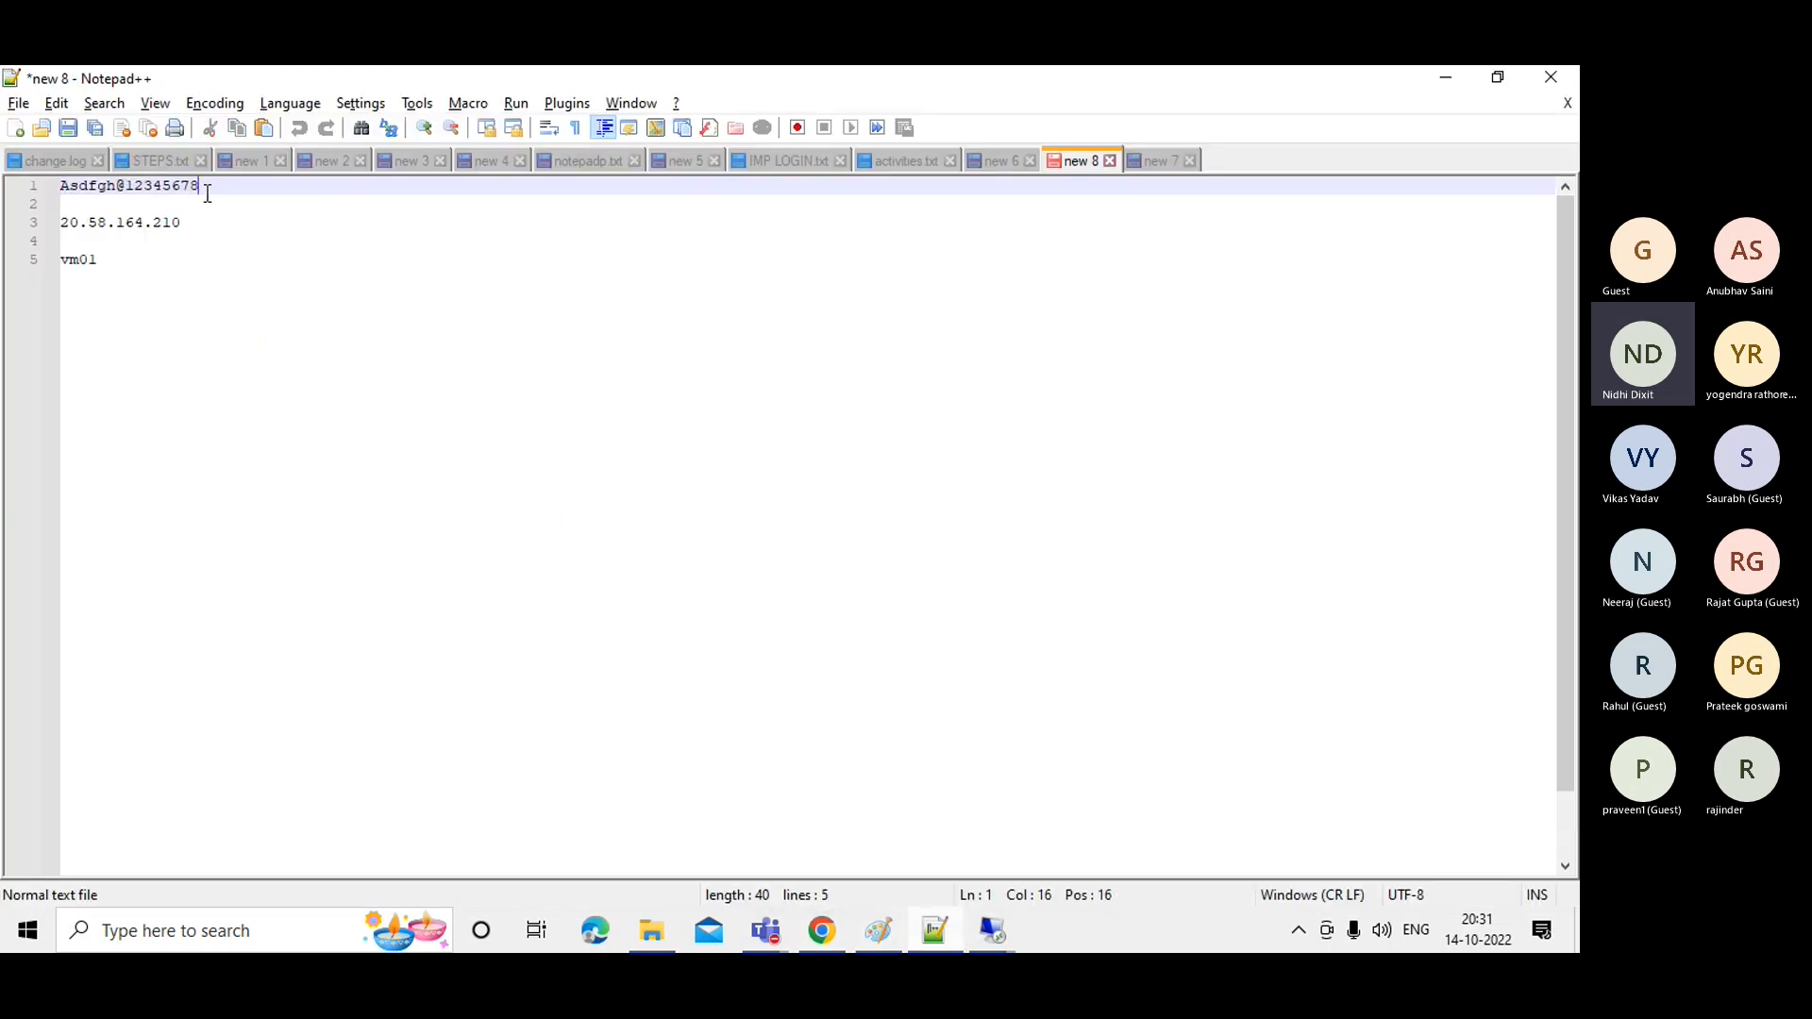
drag(208, 193, 58, 189)
key(ctrl+c)
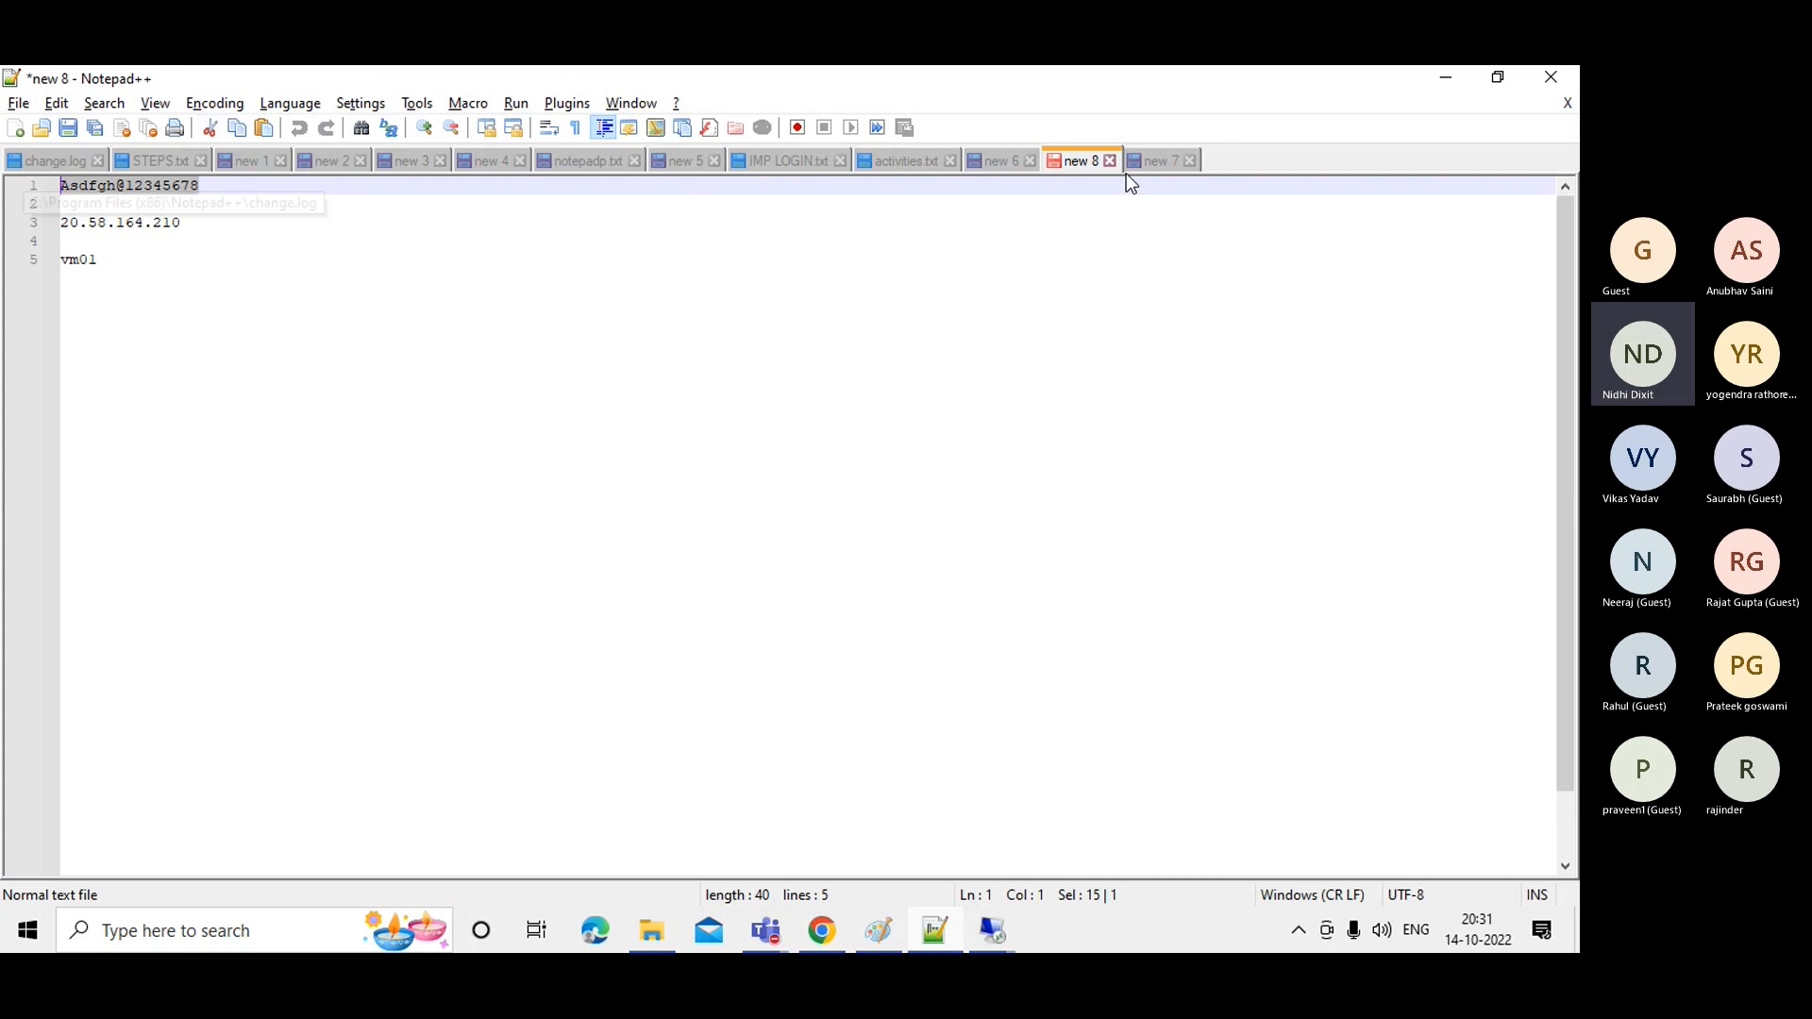
click(1449, 83)
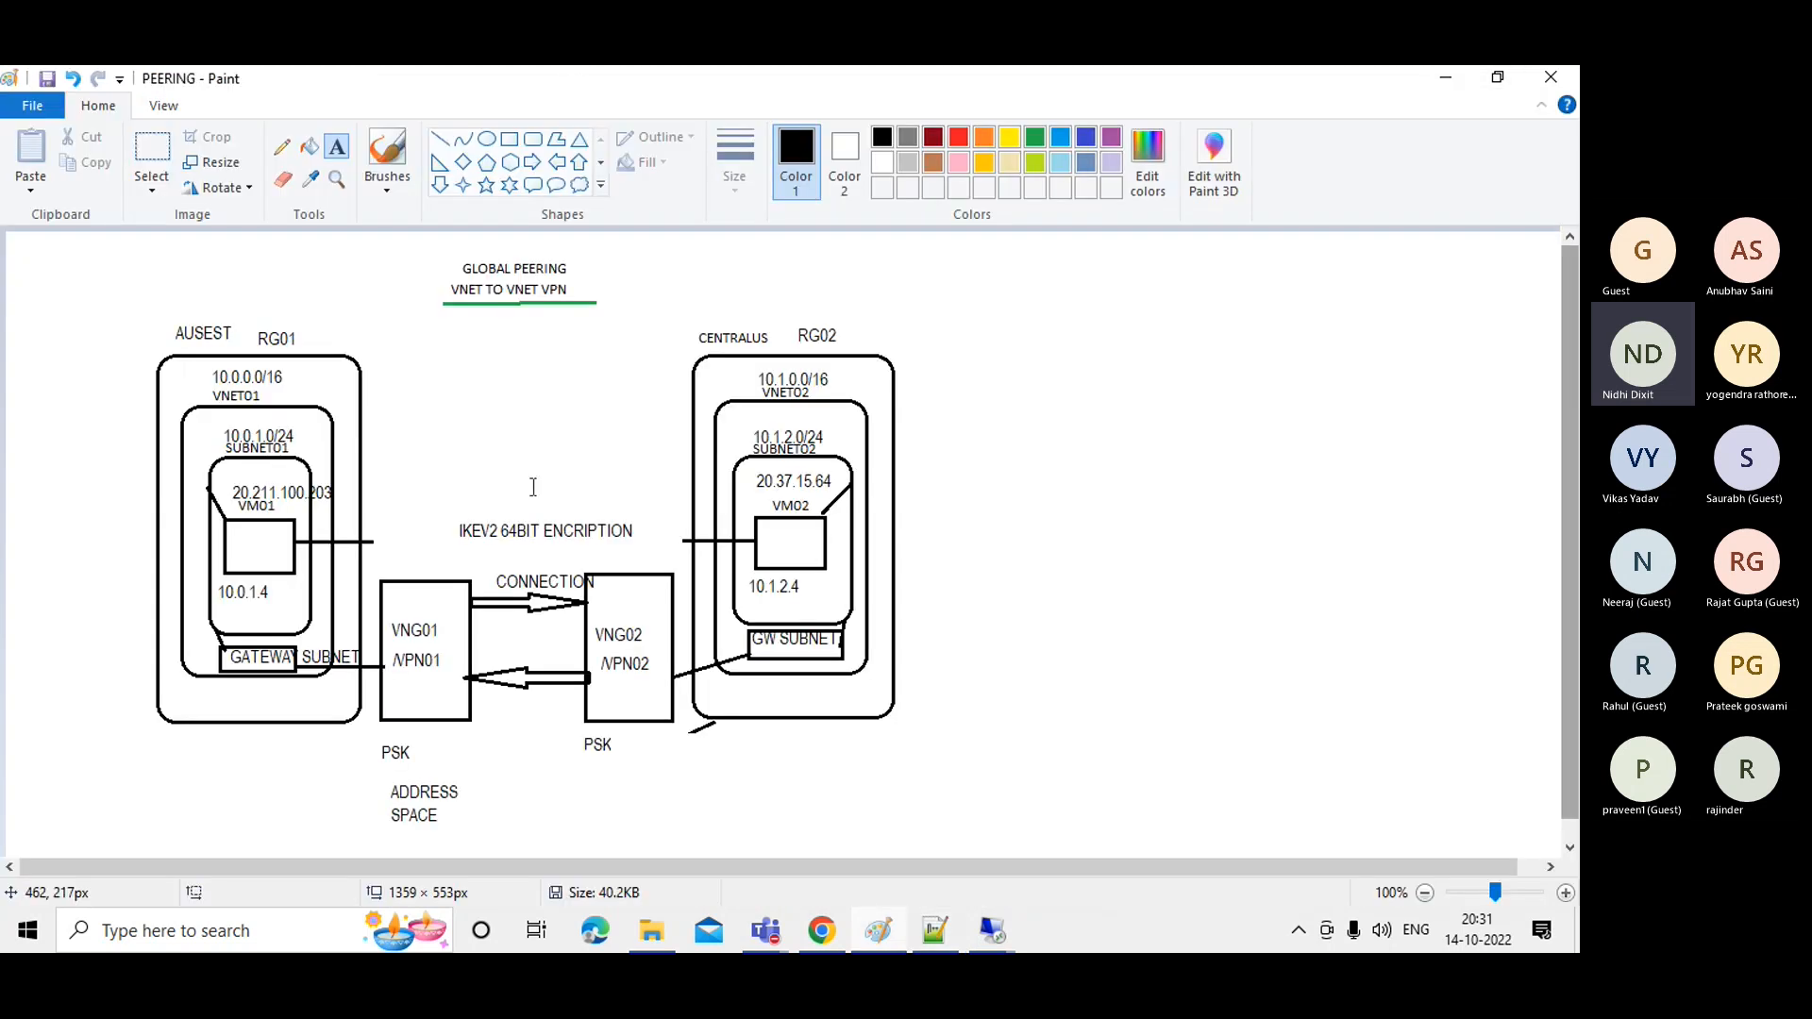
click(824, 937)
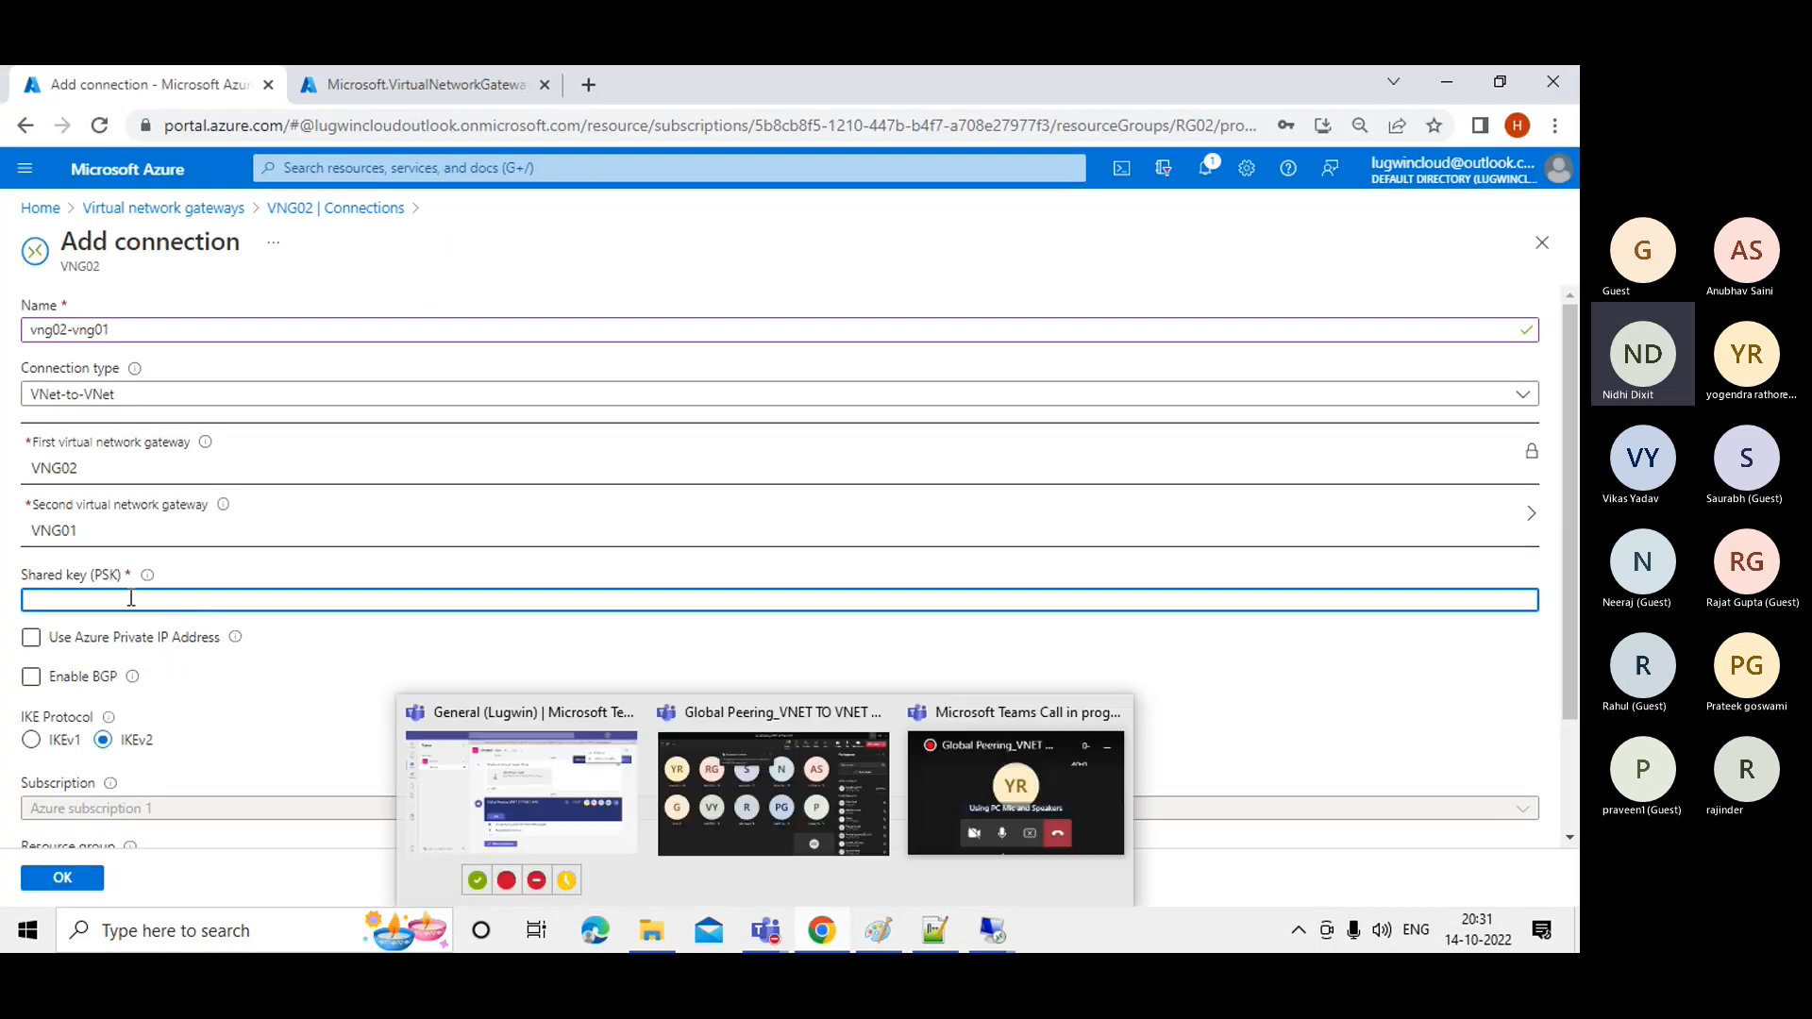
click(132, 600)
key(ctrl+v)
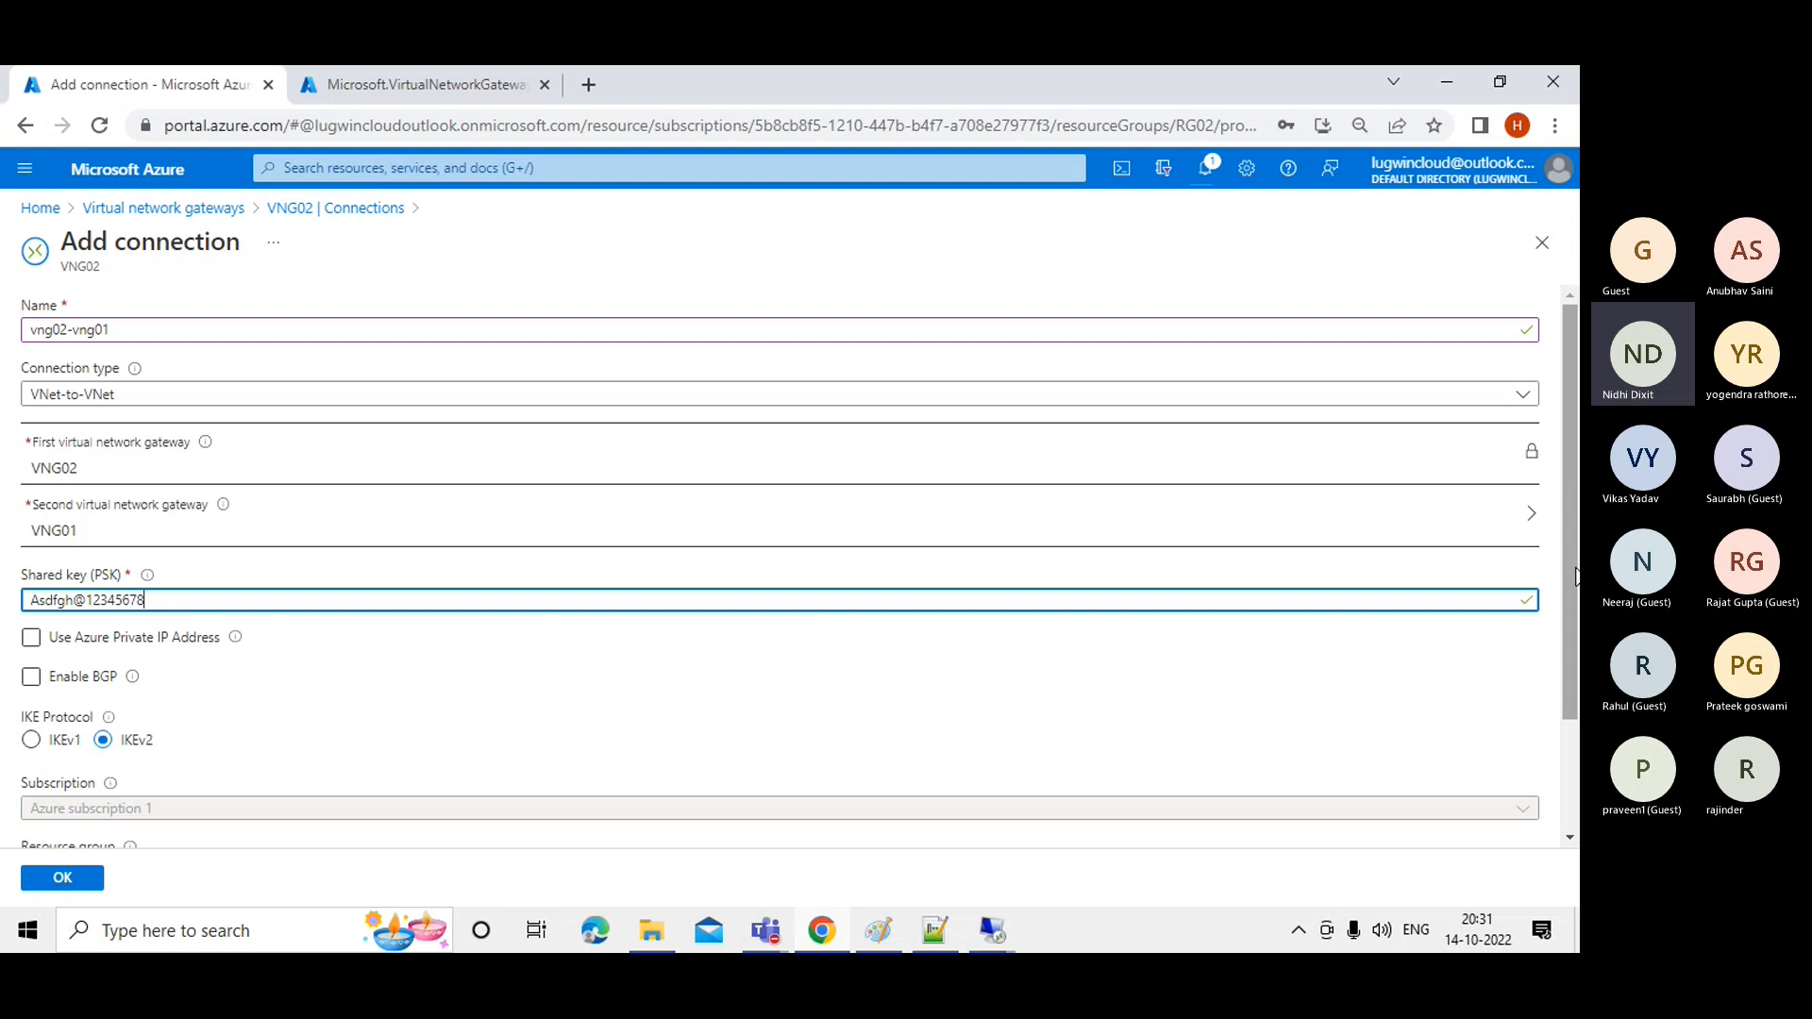
scroll(1574, 574, down, 2)
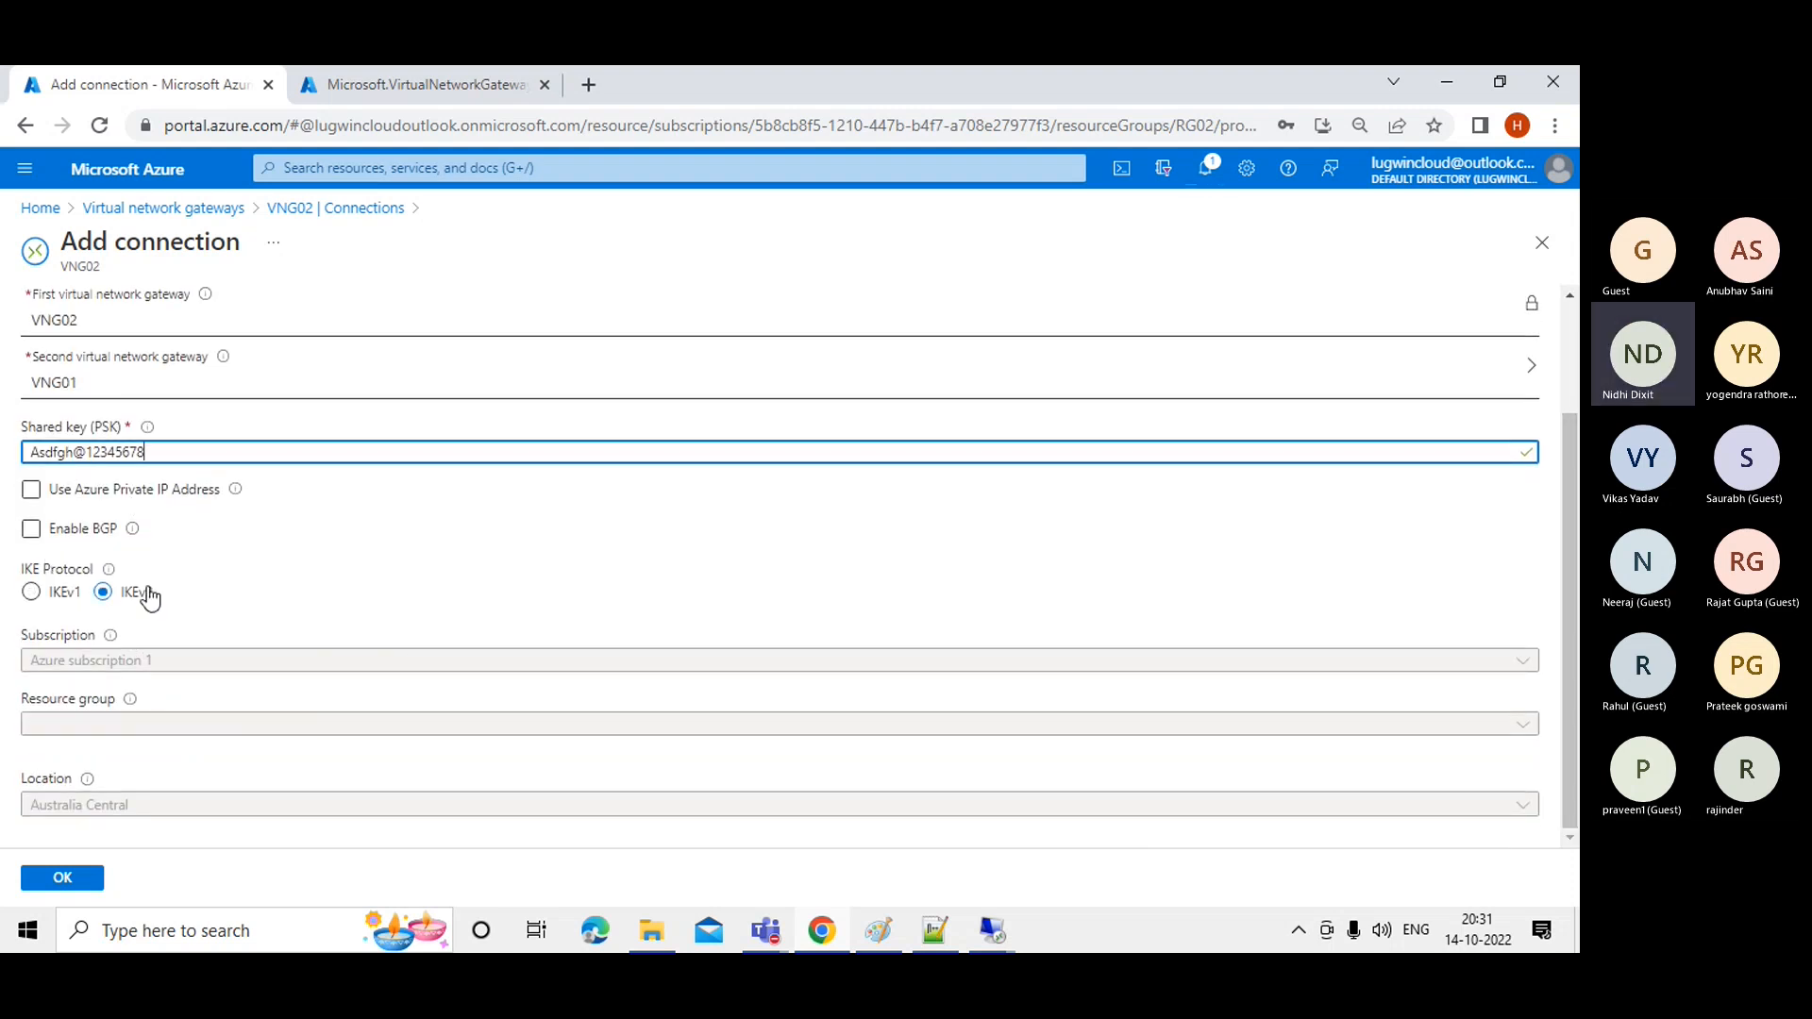
click(87, 878)
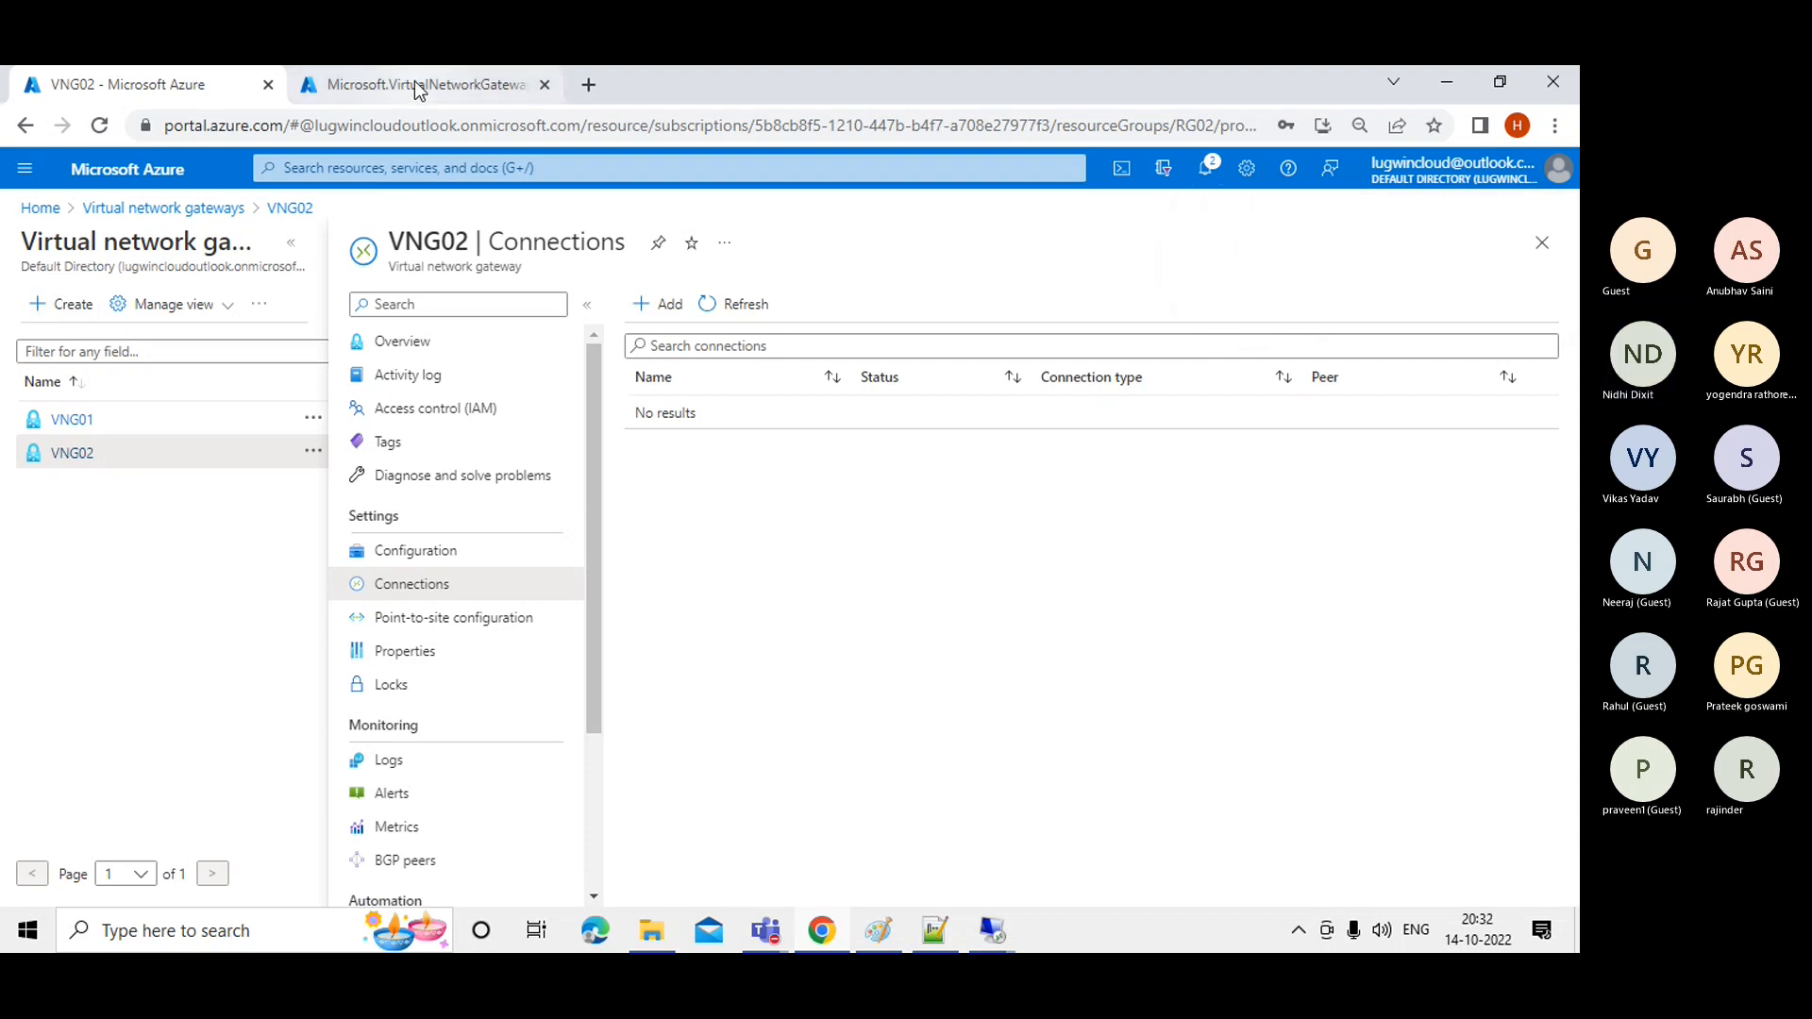
Check the portal notifications for the connection creation and look at the connections of VNG01
click(1211, 172)
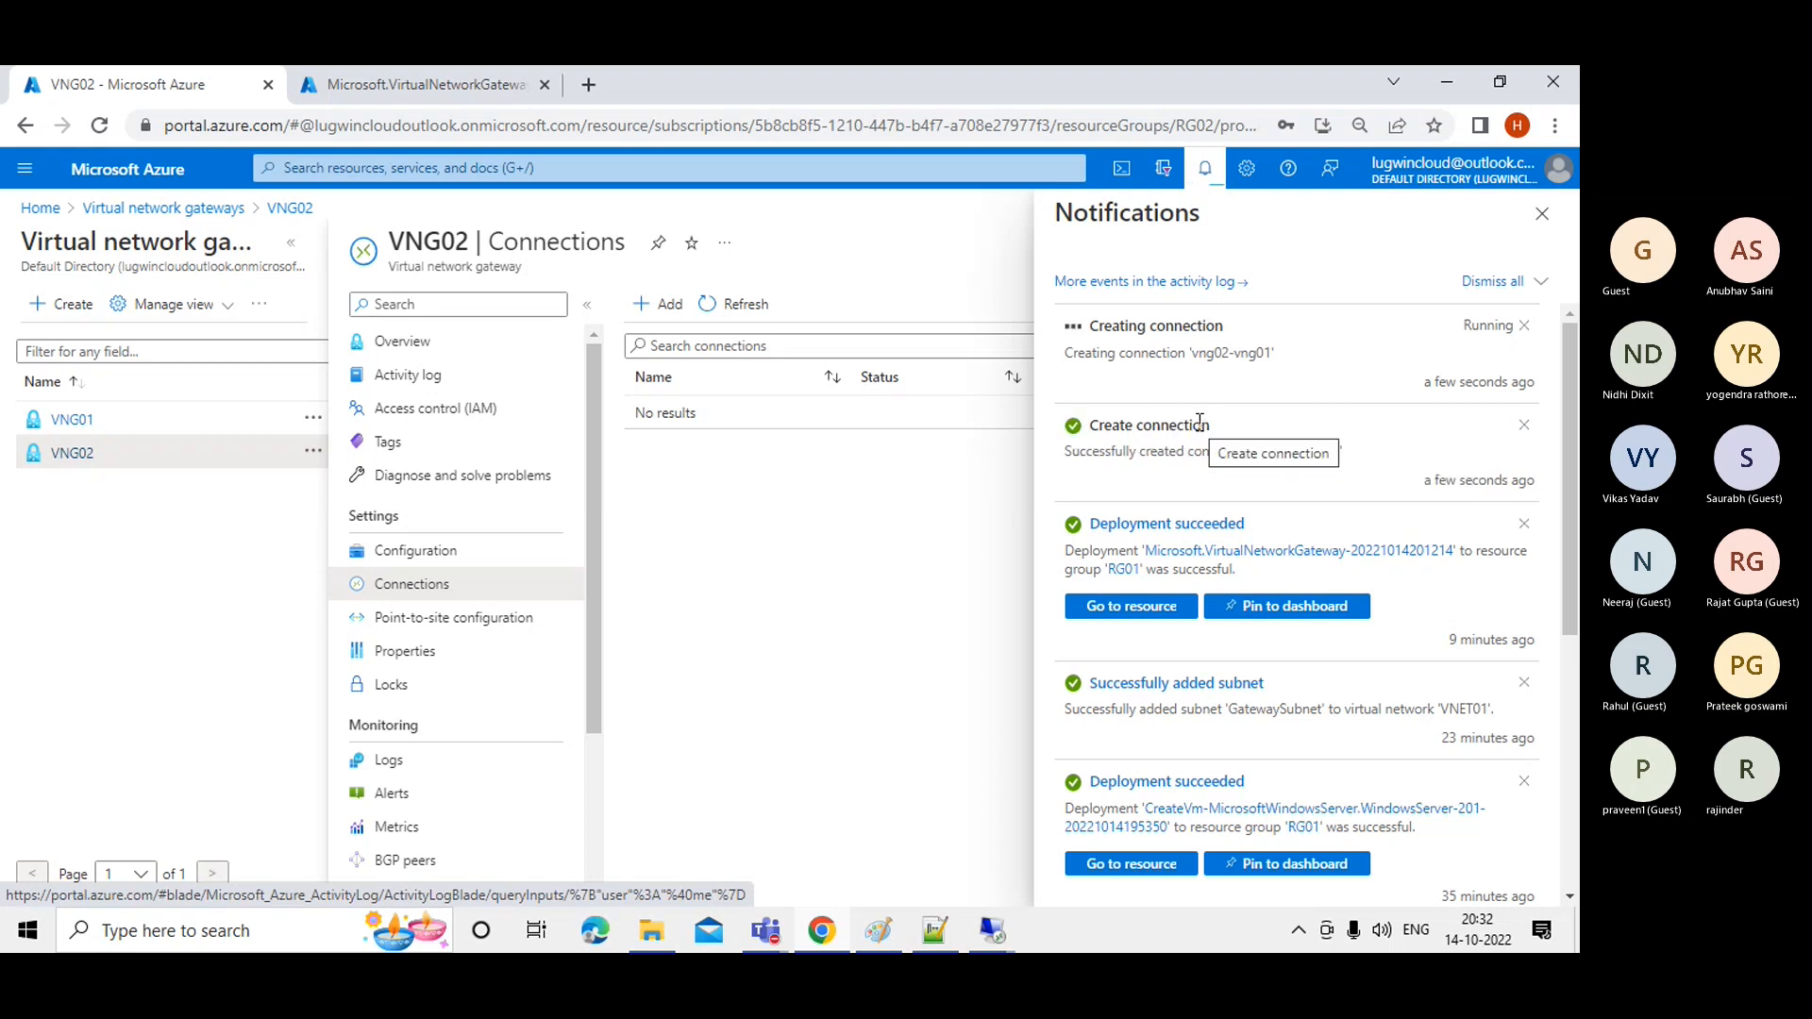
click(74, 427)
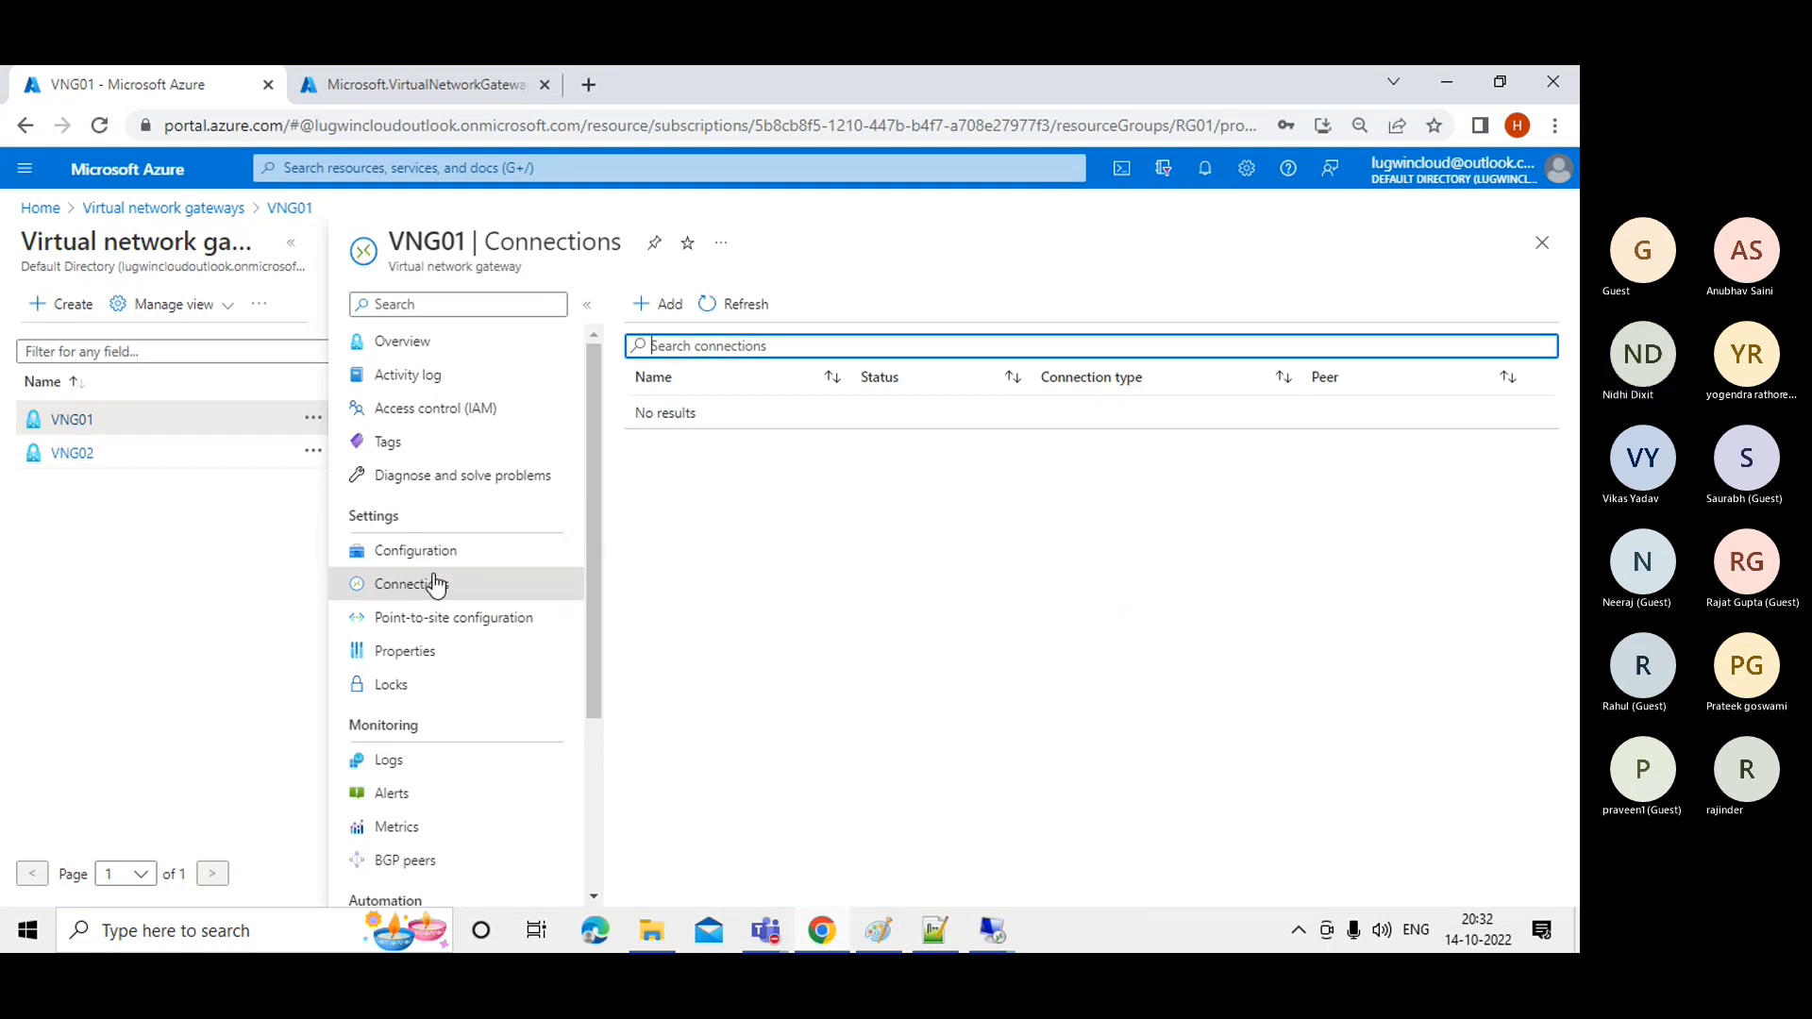
click(414, 555)
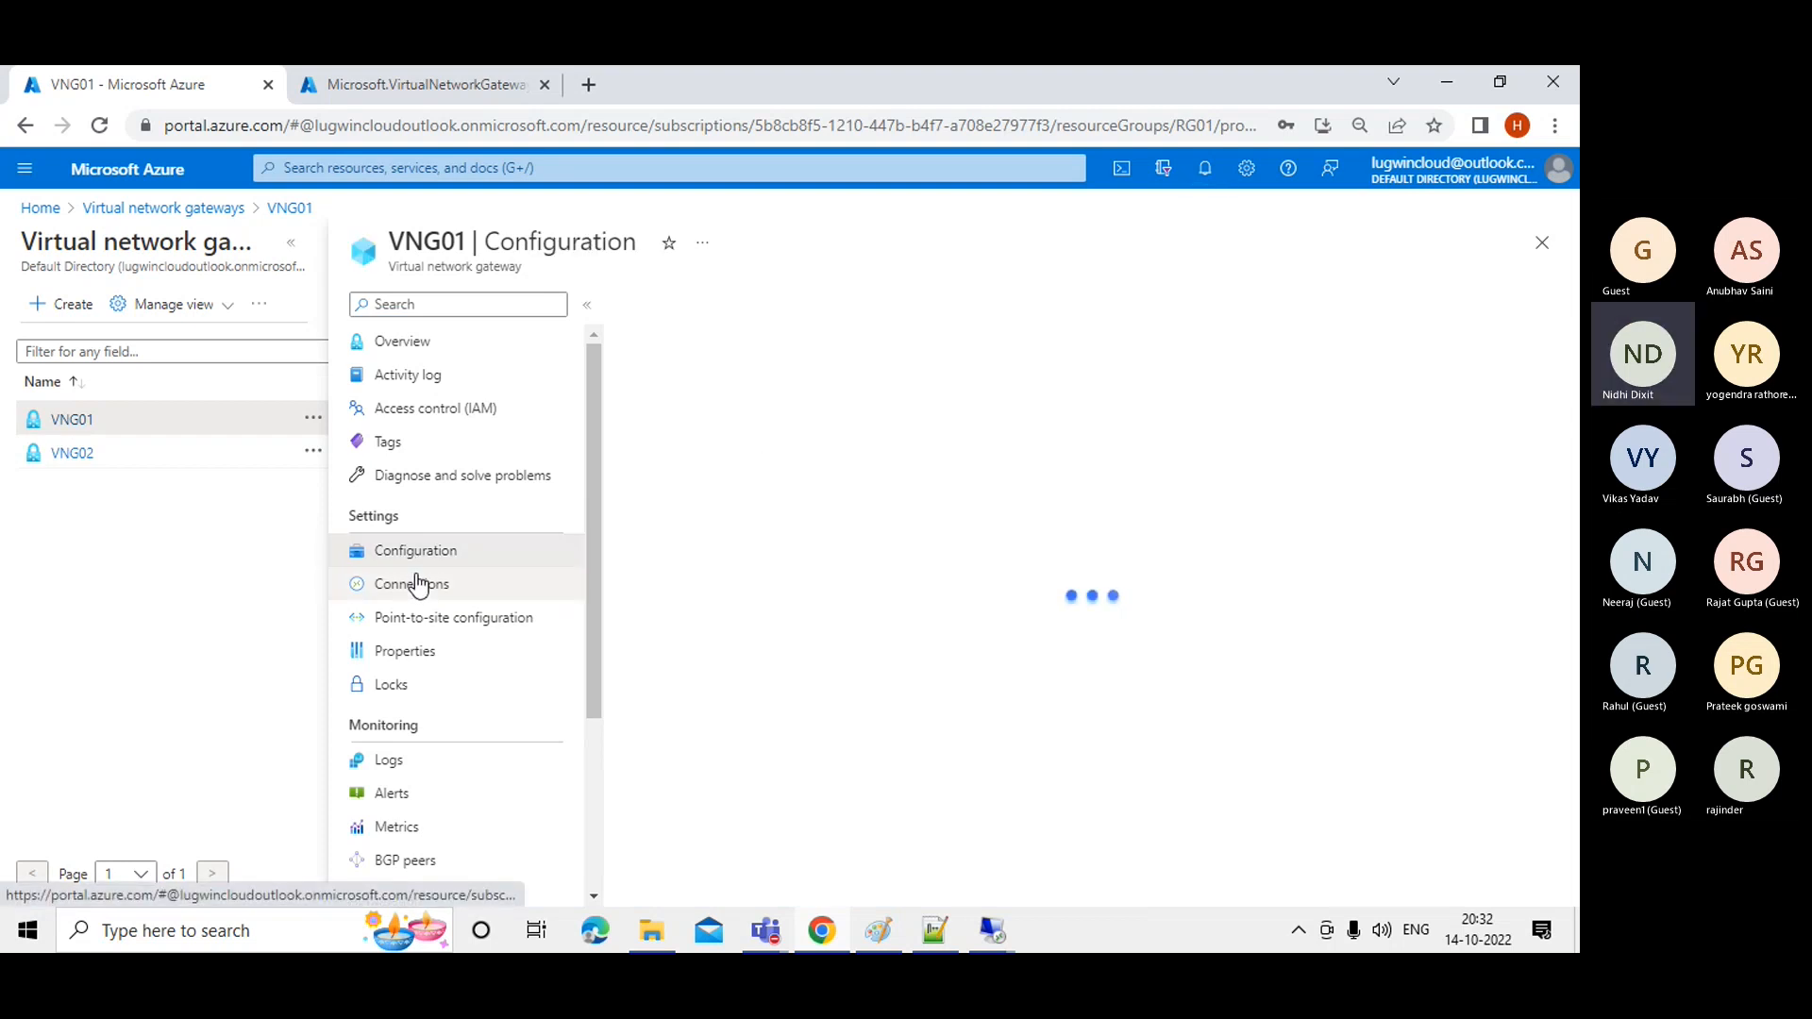
click(416, 584)
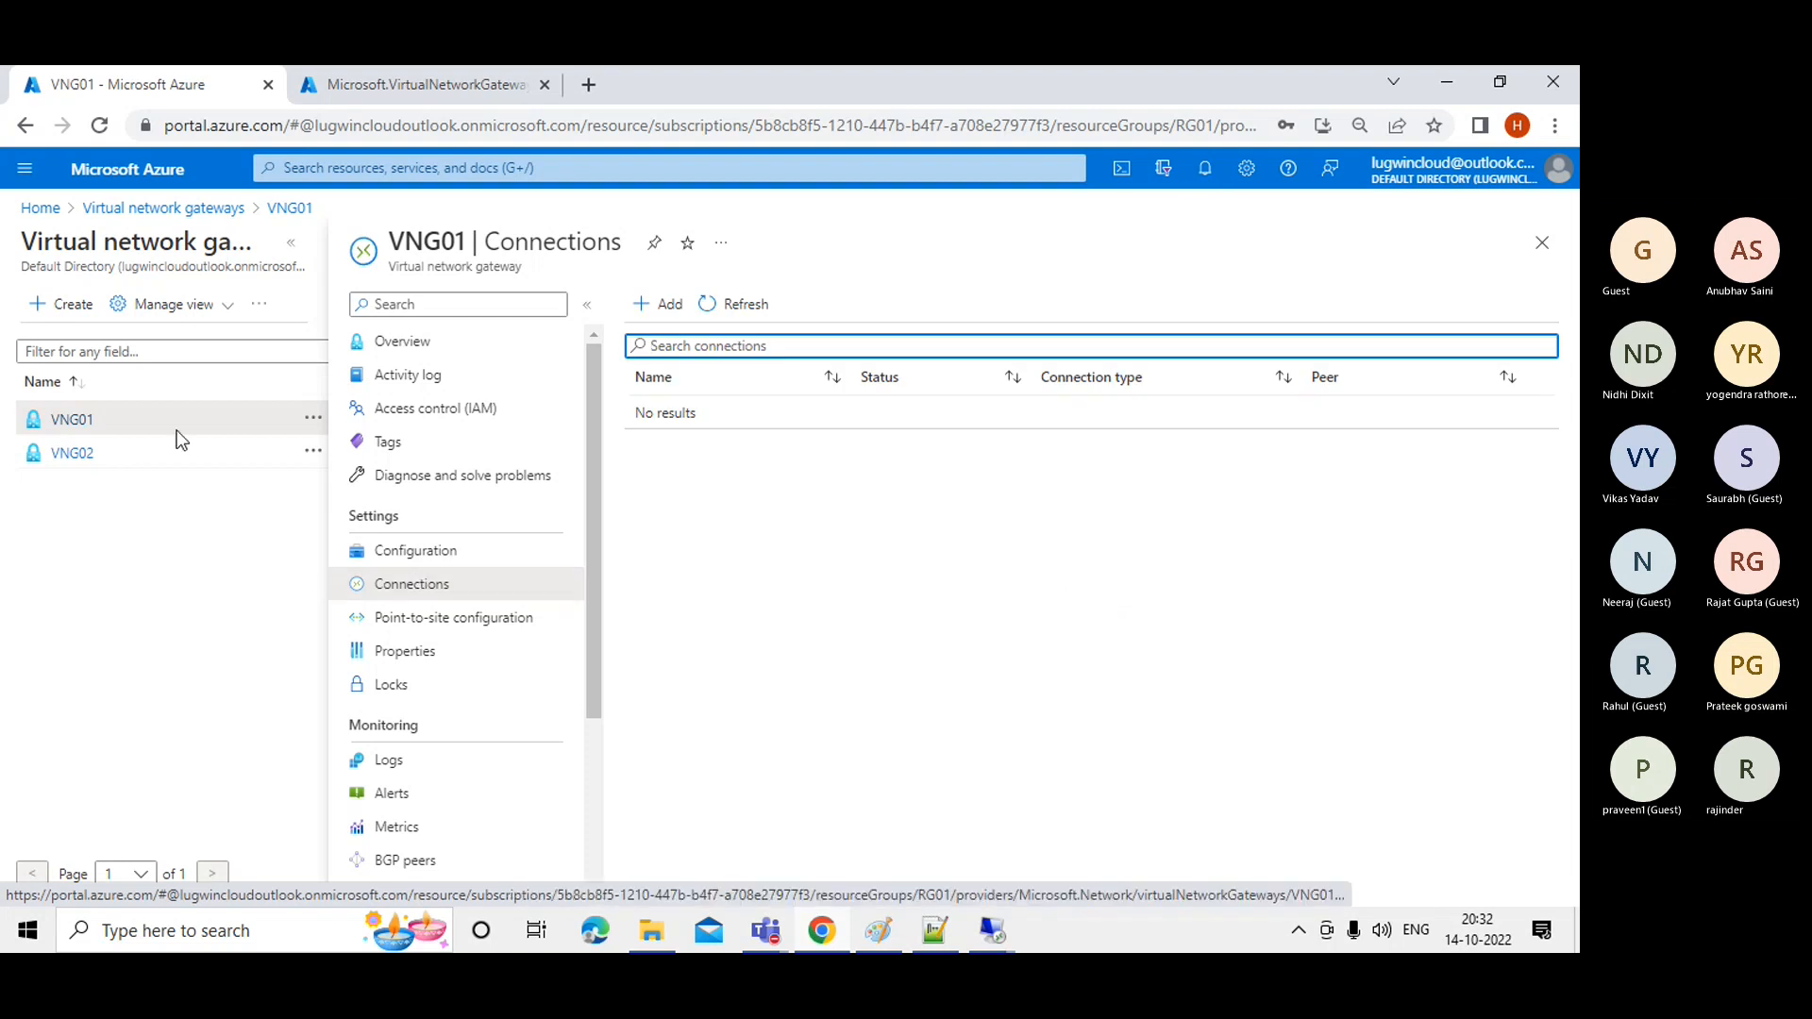
Inspect the configuration of VNG02, including its available SKU options, and look at its connections
click(84, 462)
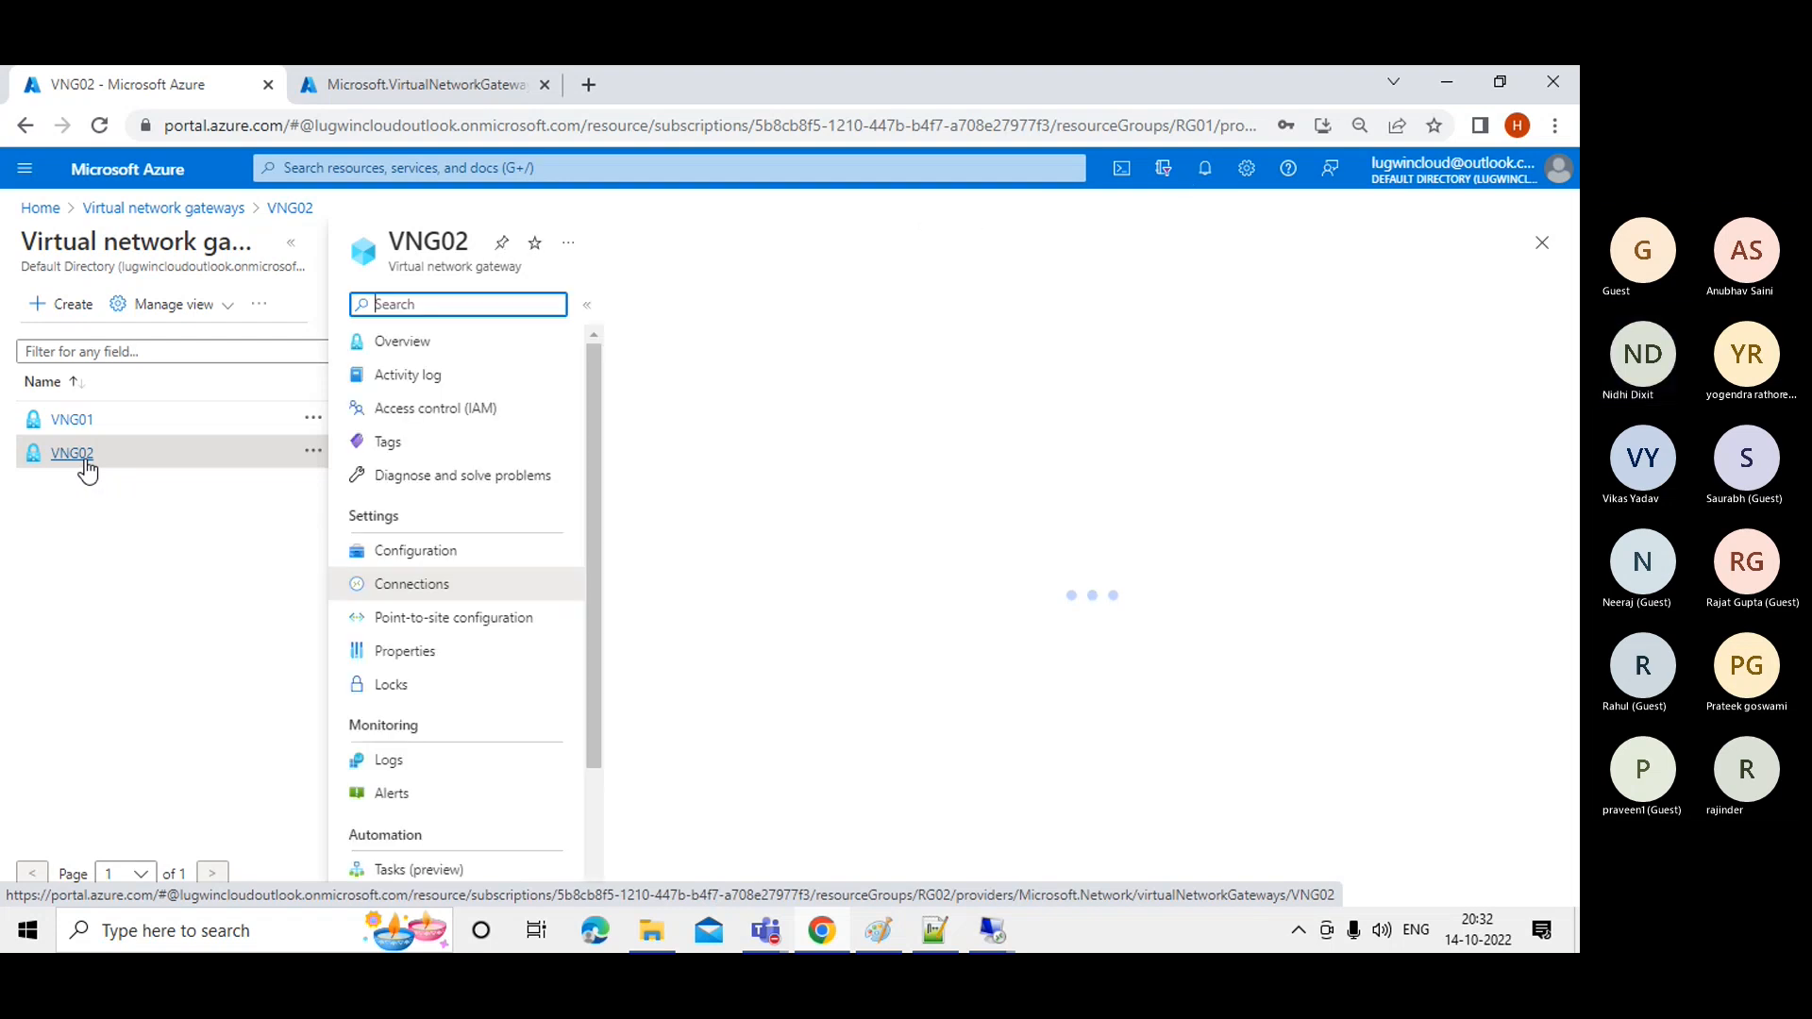
click(439, 553)
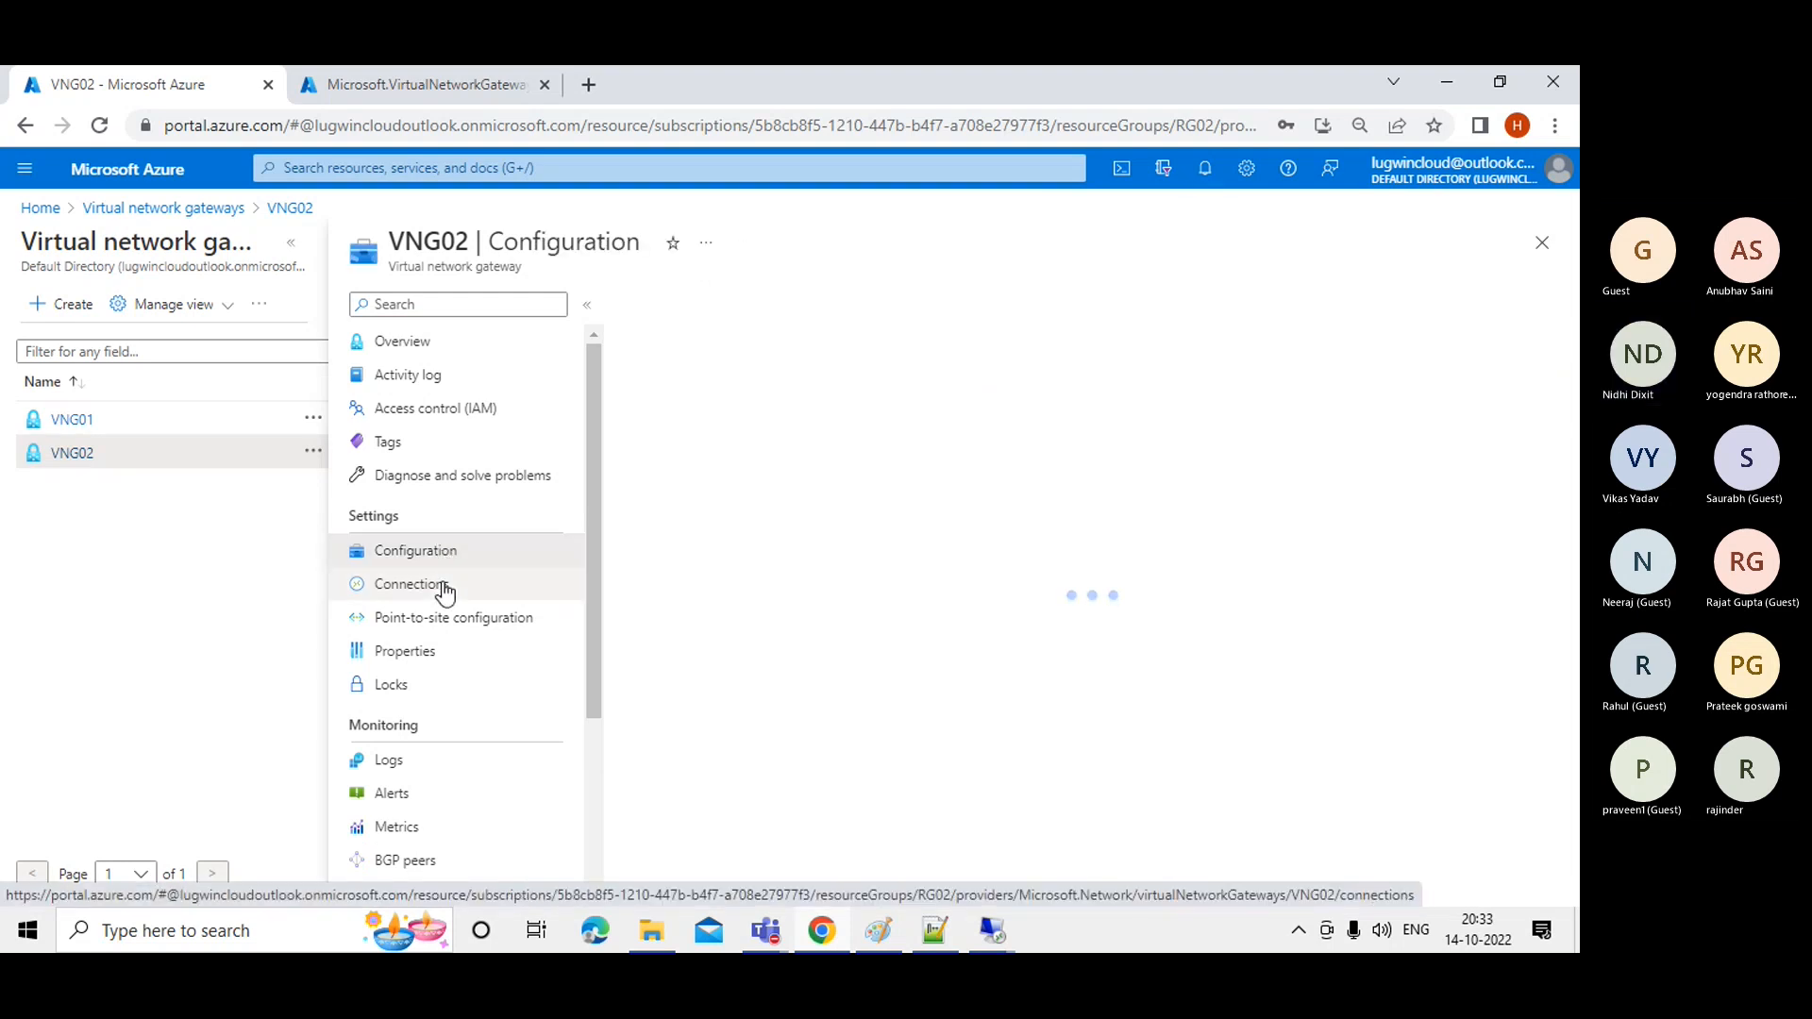
click(444, 592)
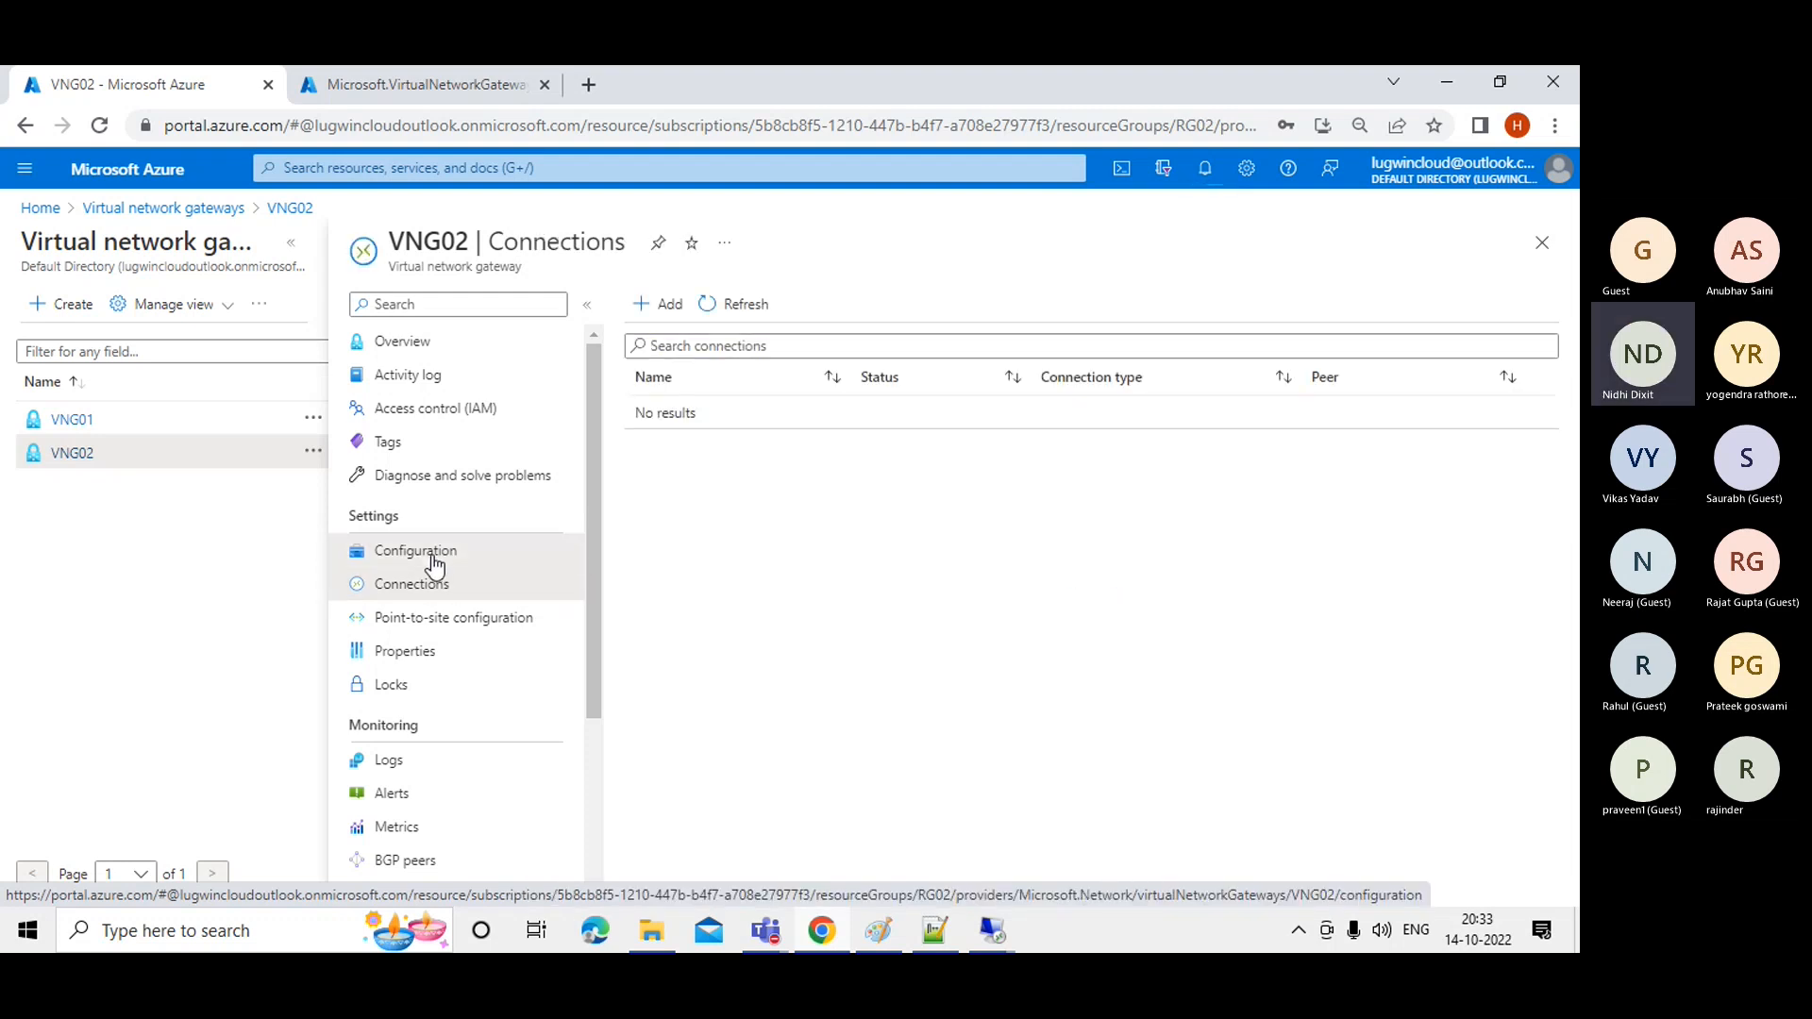
click(434, 562)
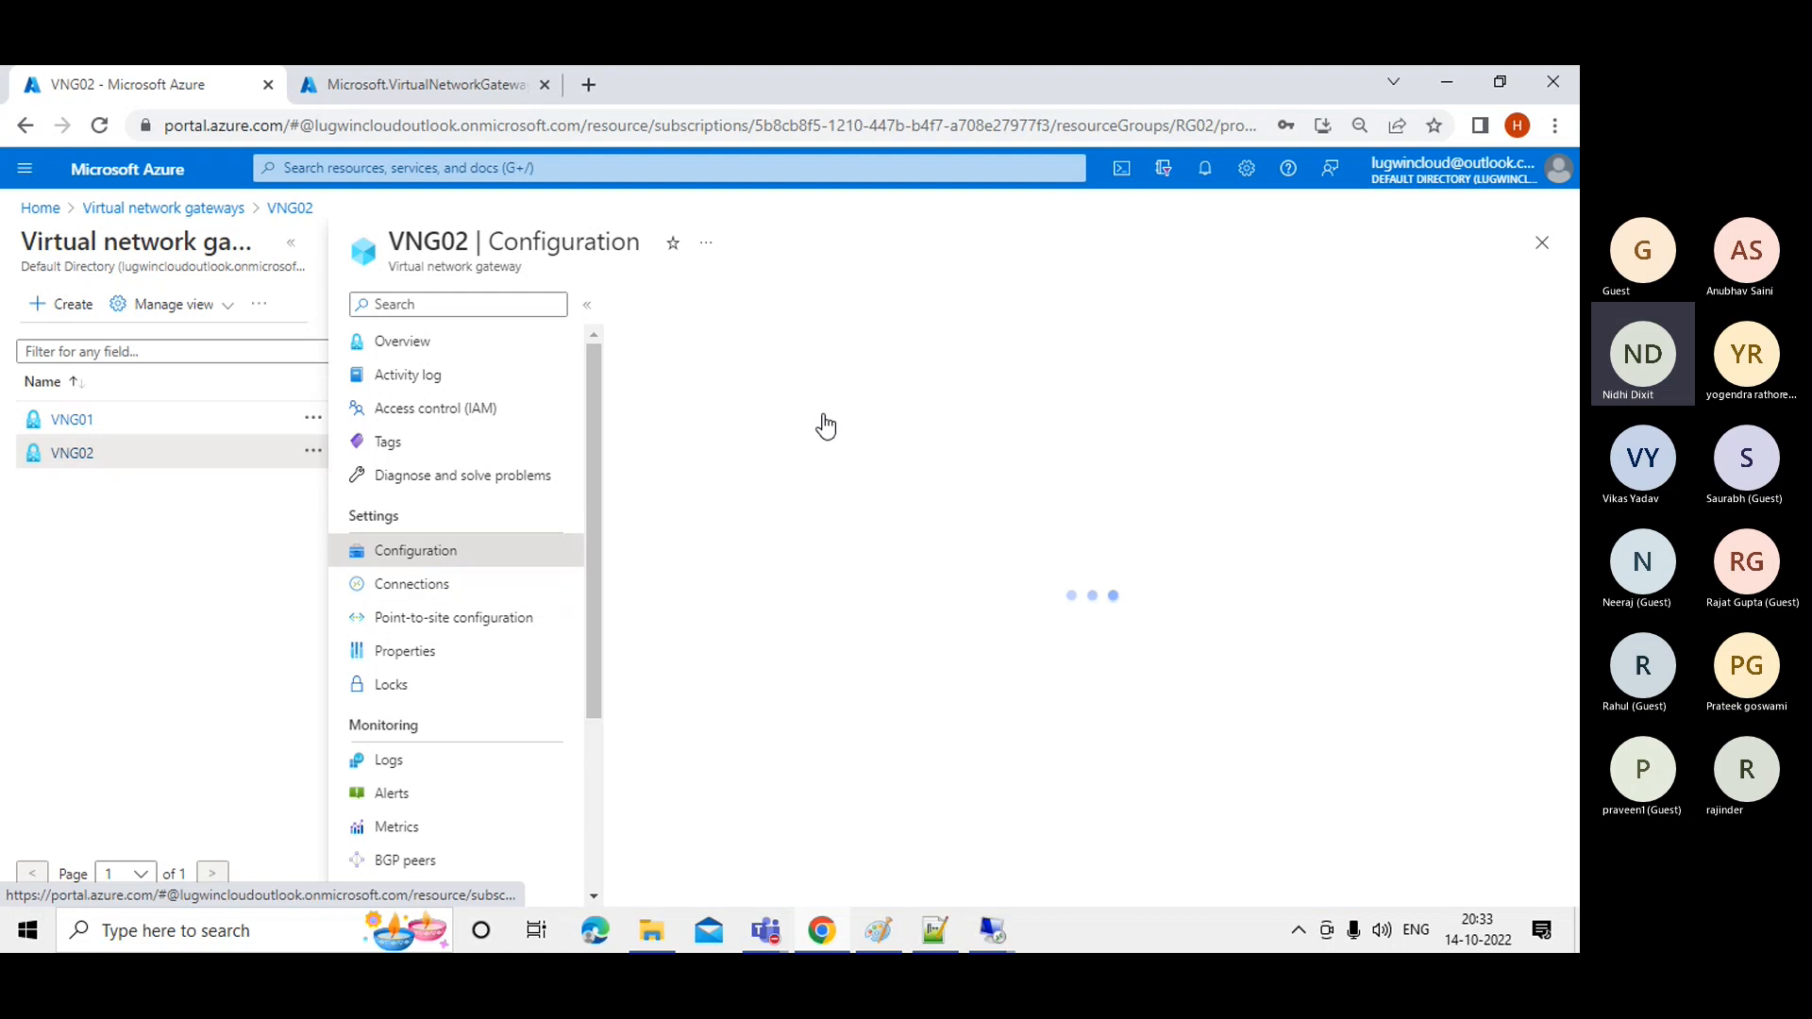
click(755, 431)
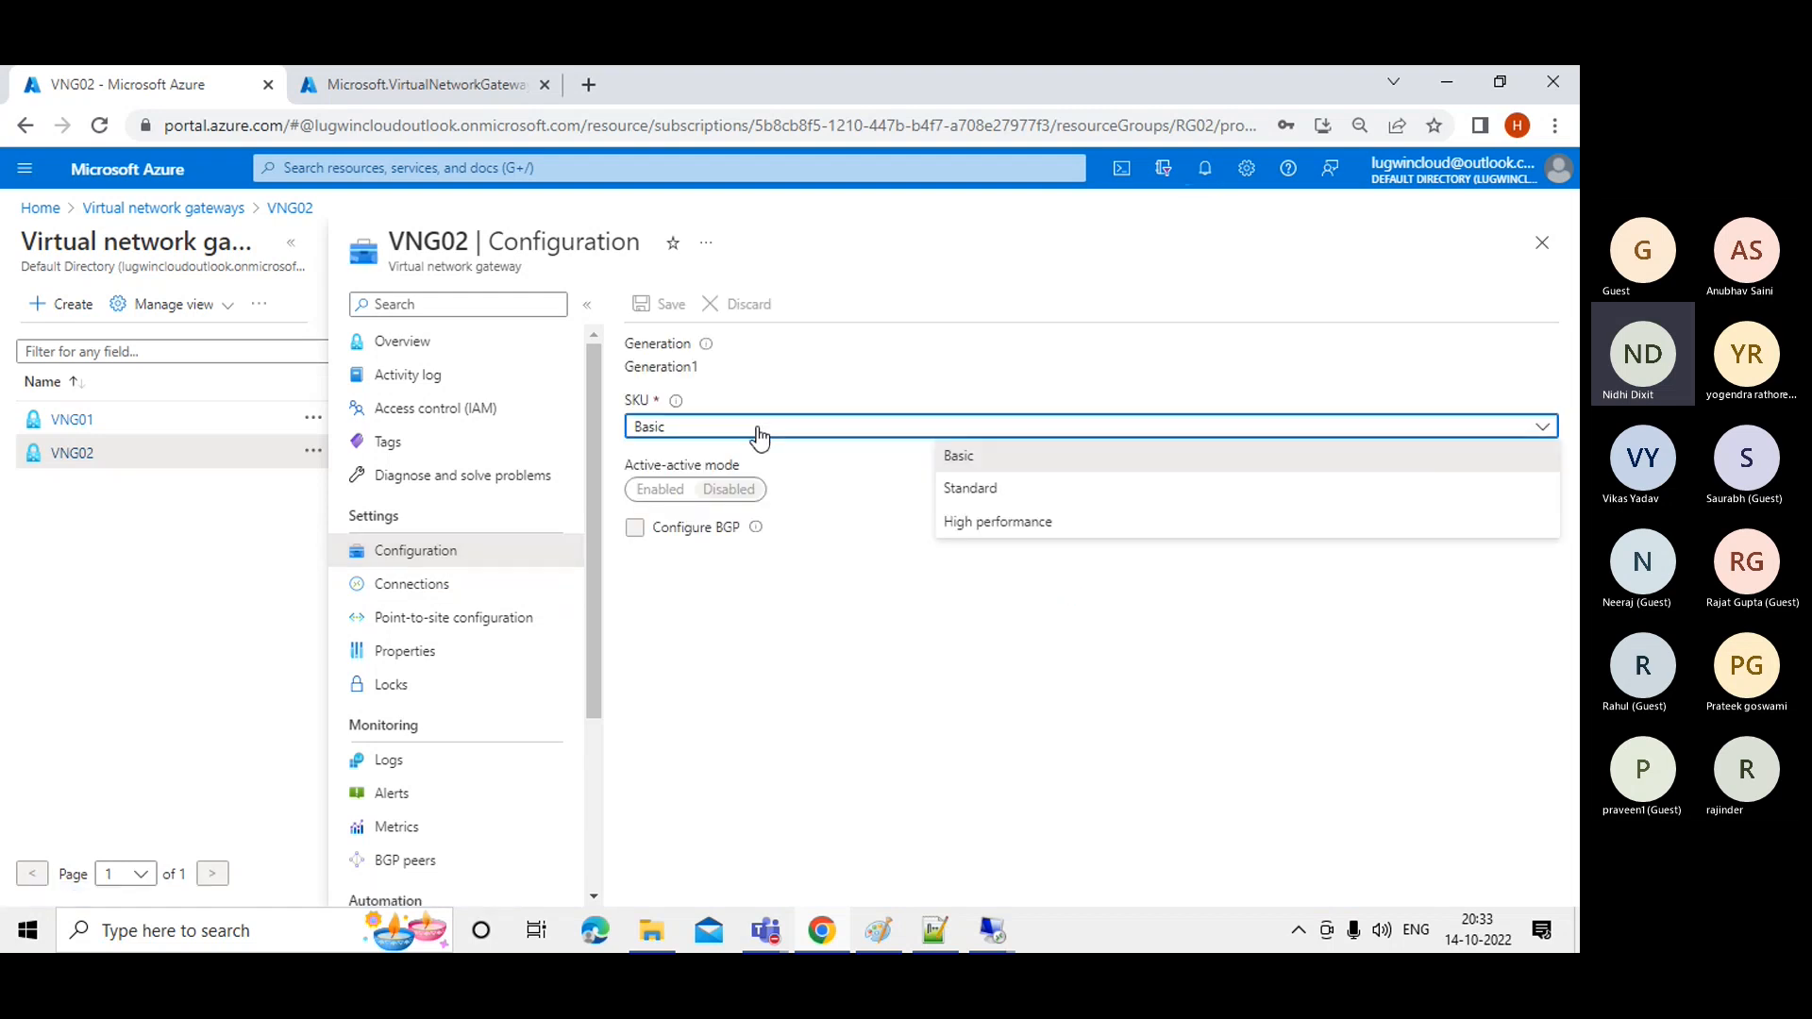
click(760, 437)
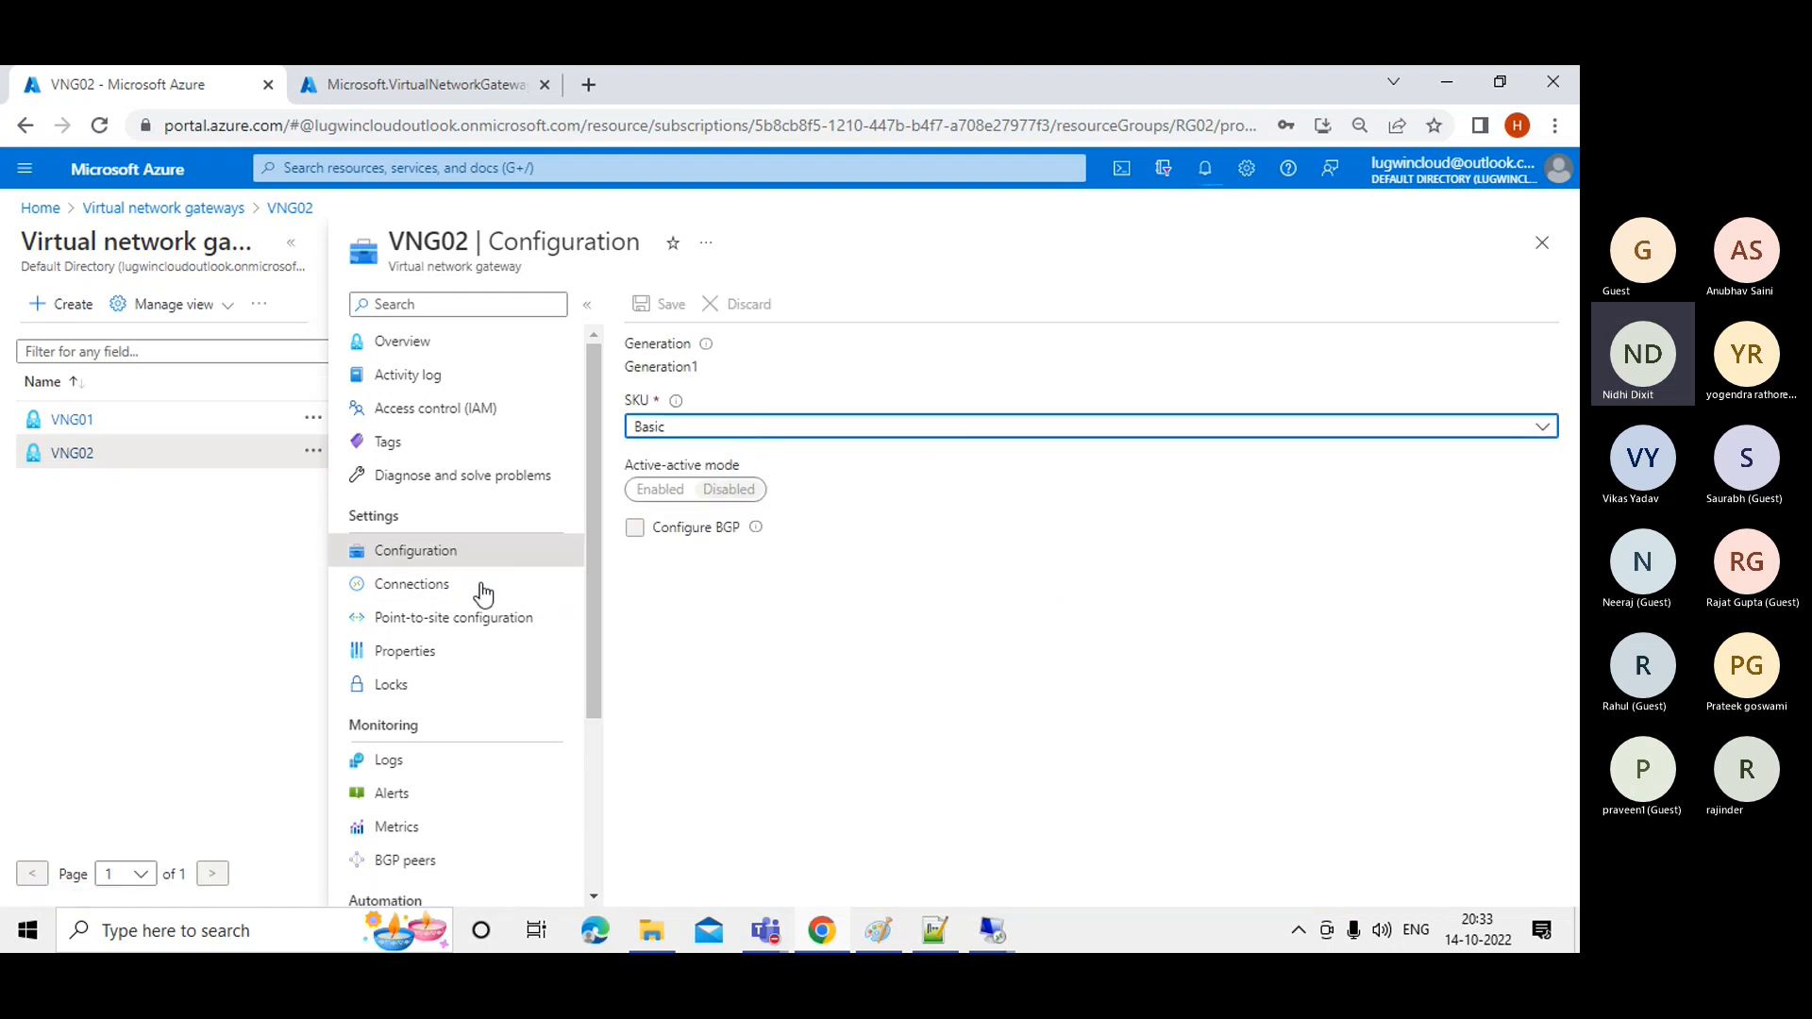
click(450, 594)
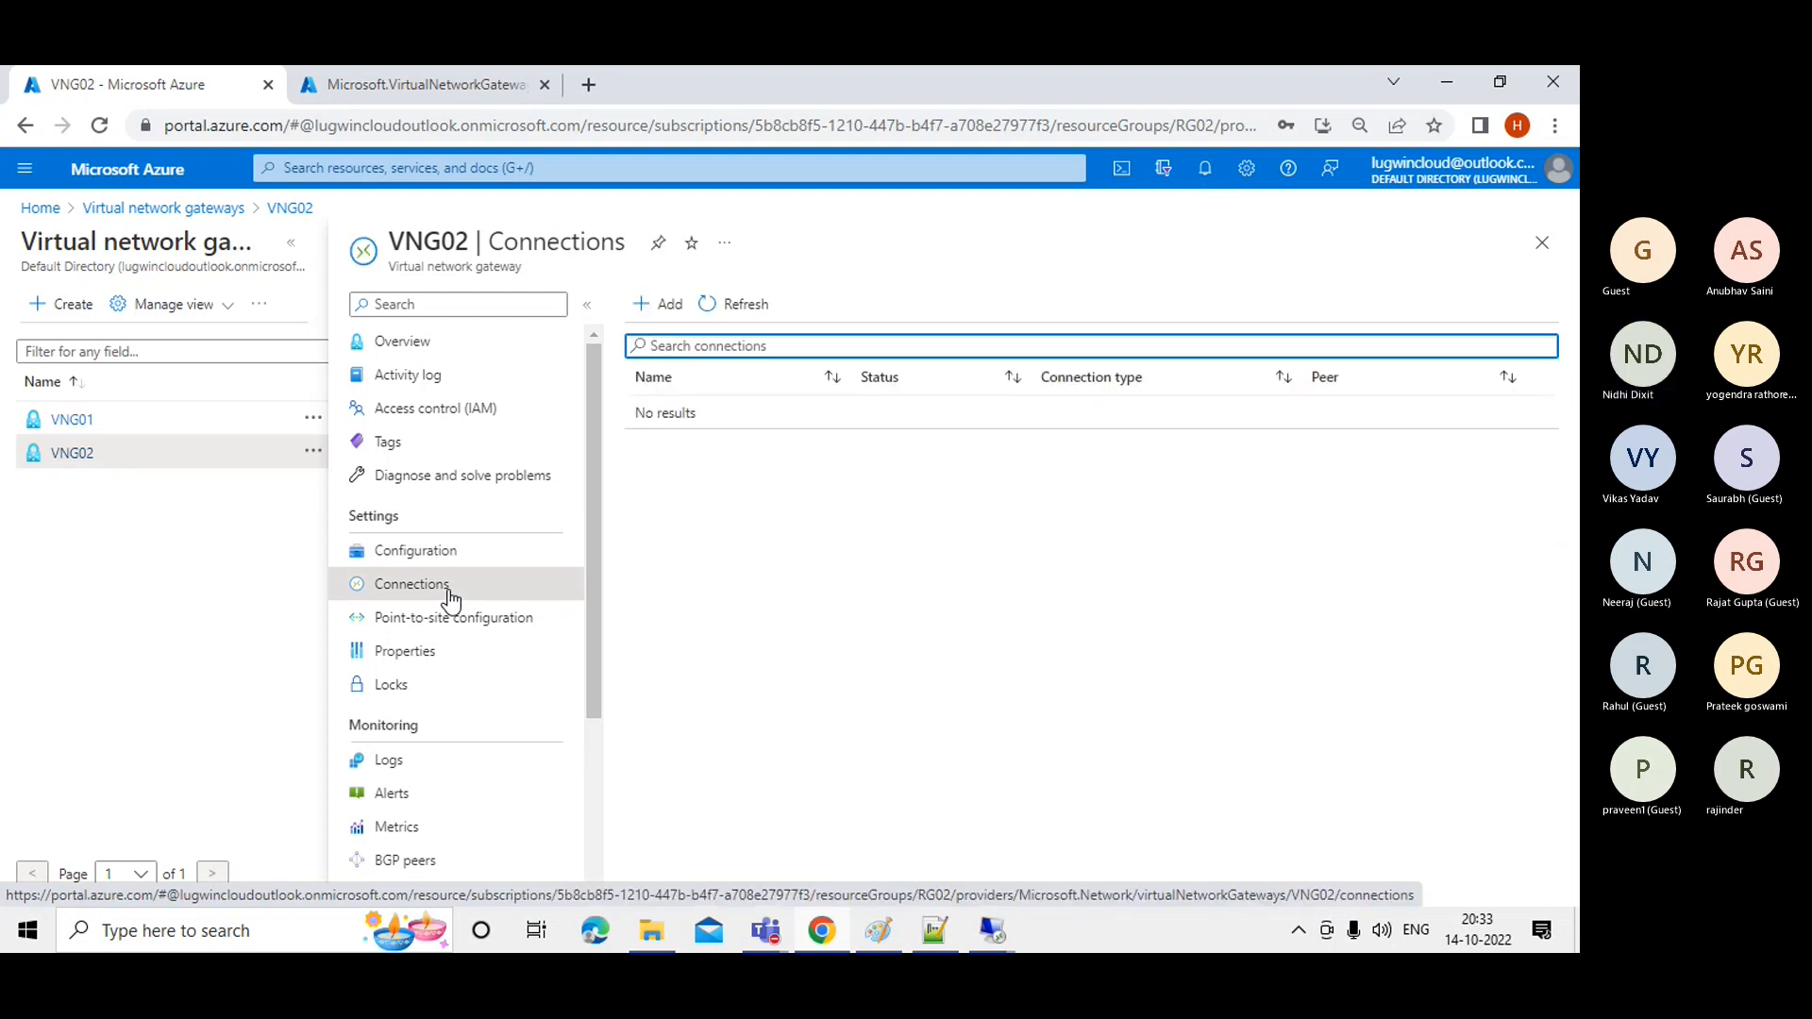
Reload the connections page of VNG01 to update its list and check the portal notifications
click(66, 422)
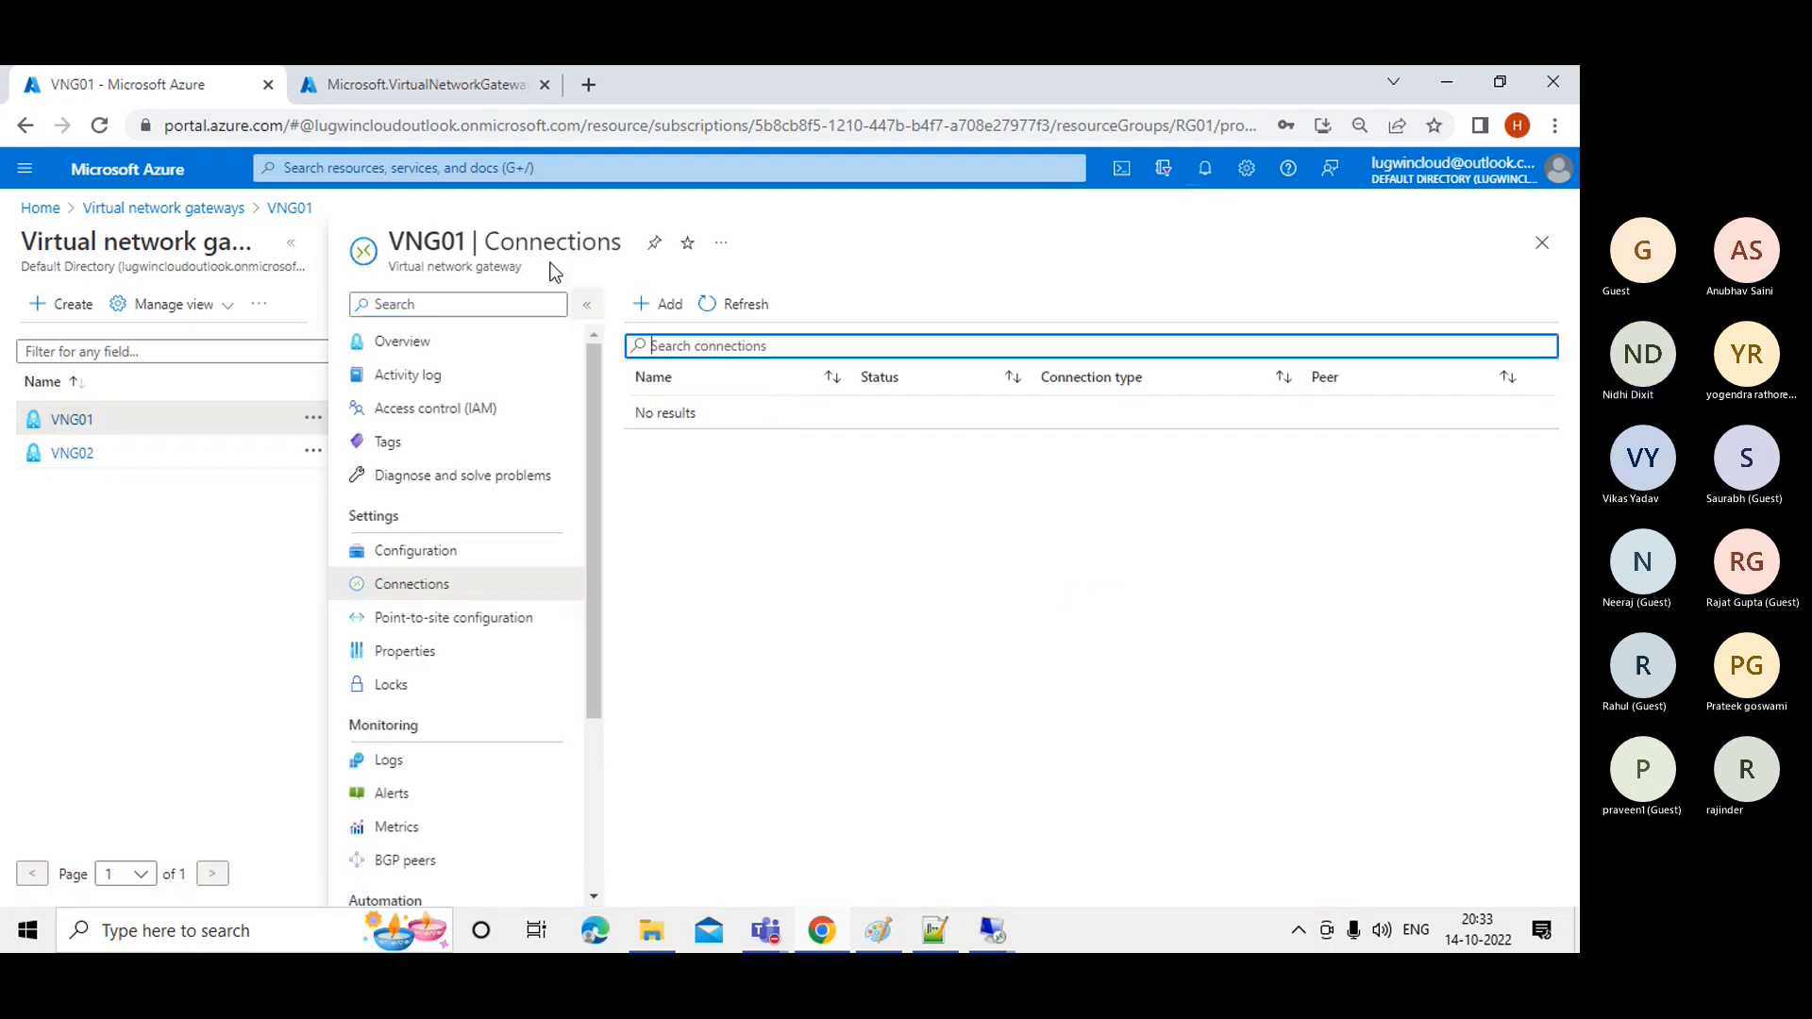
click(100, 126)
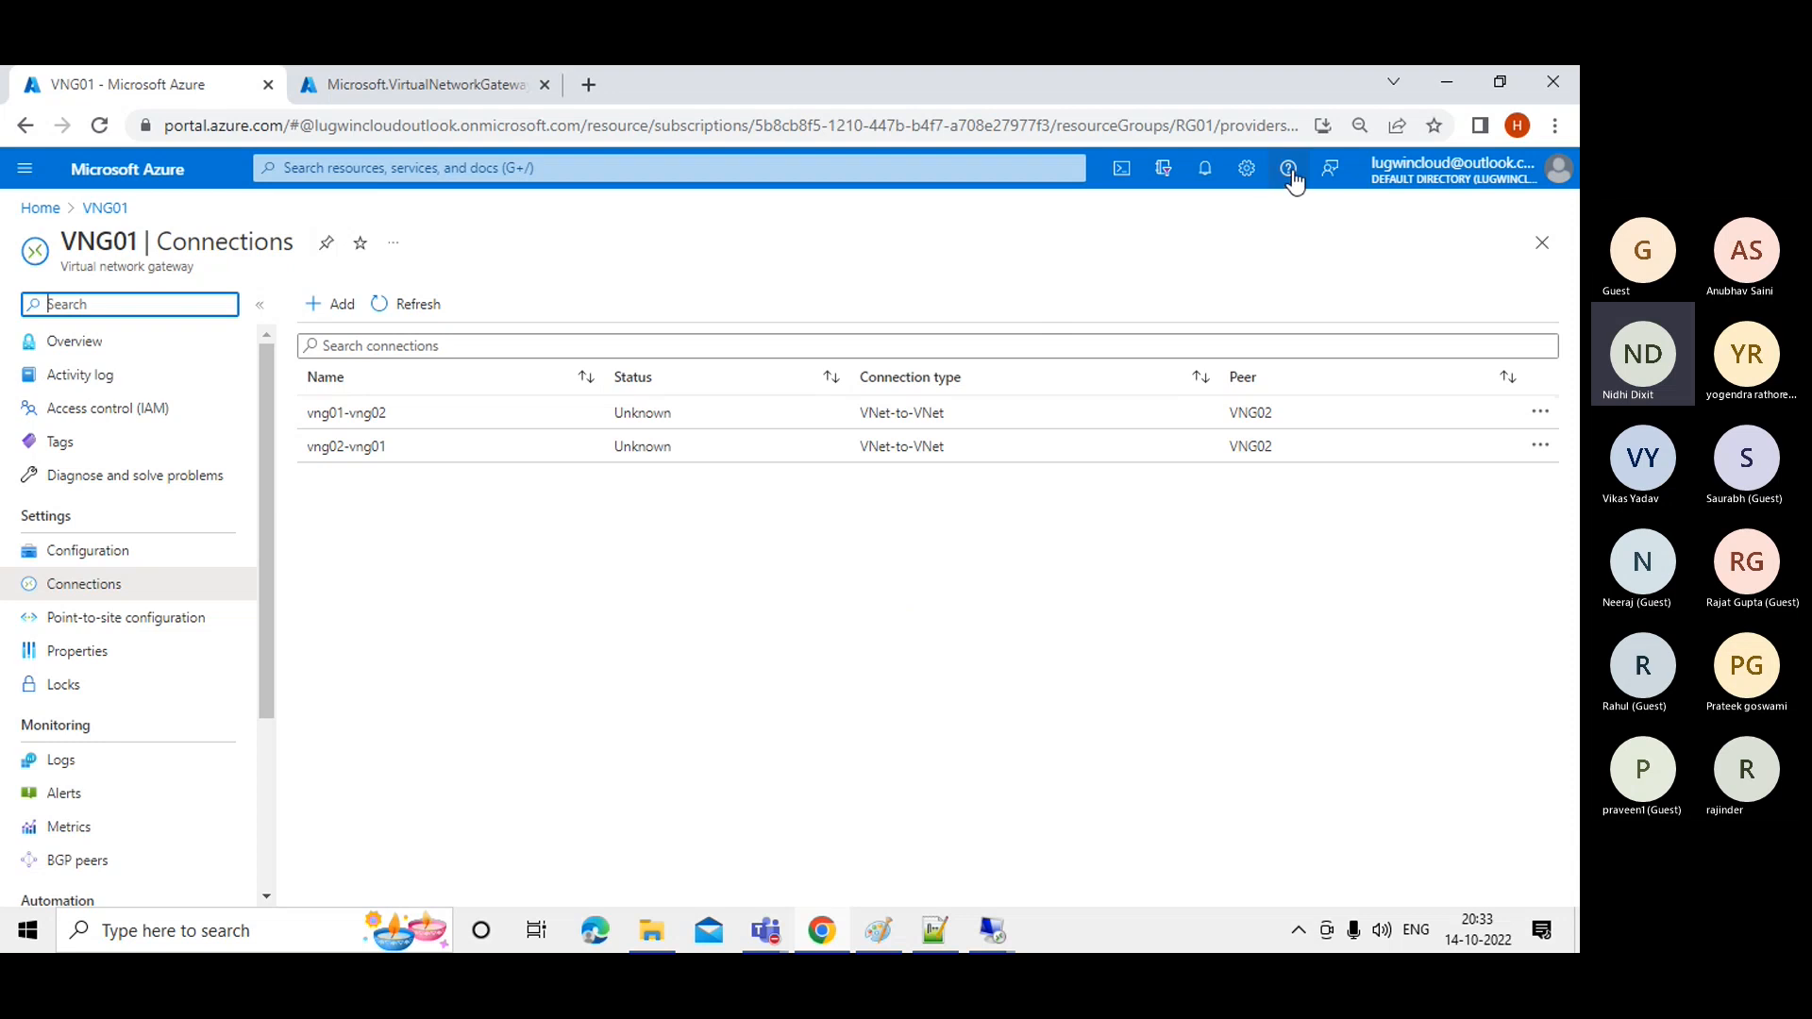
click(1207, 185)
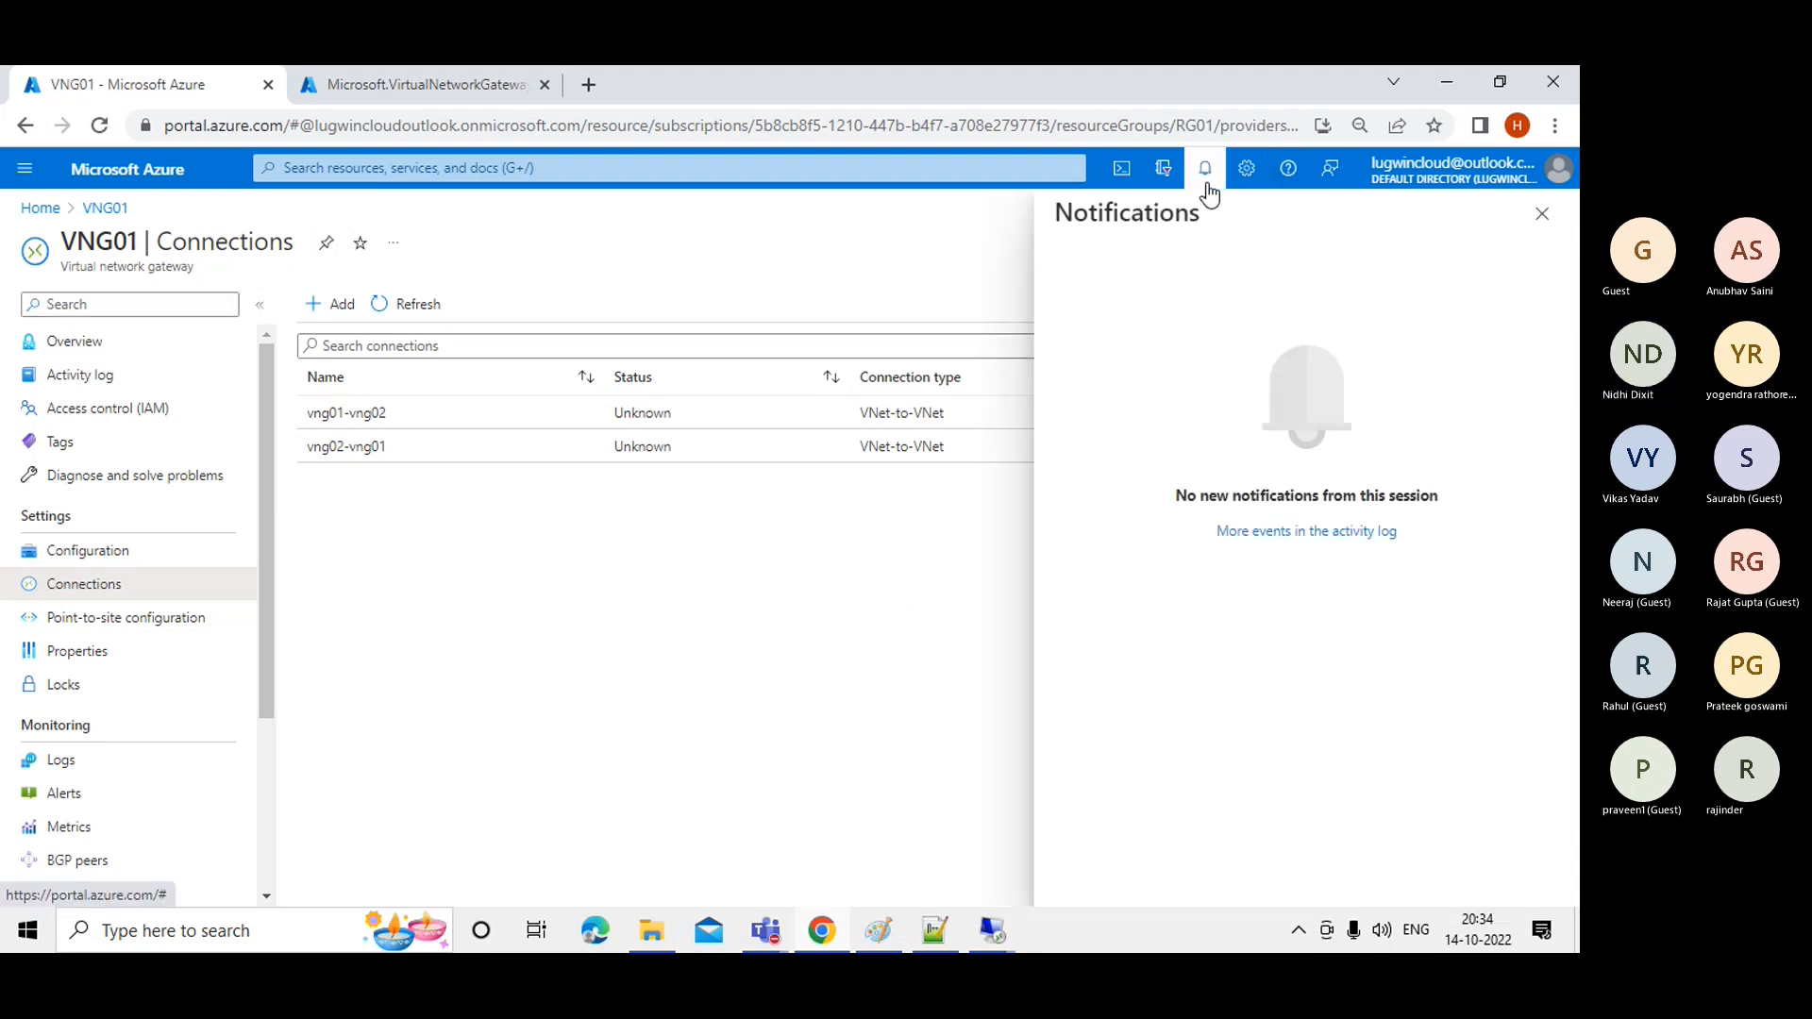
click(1206, 170)
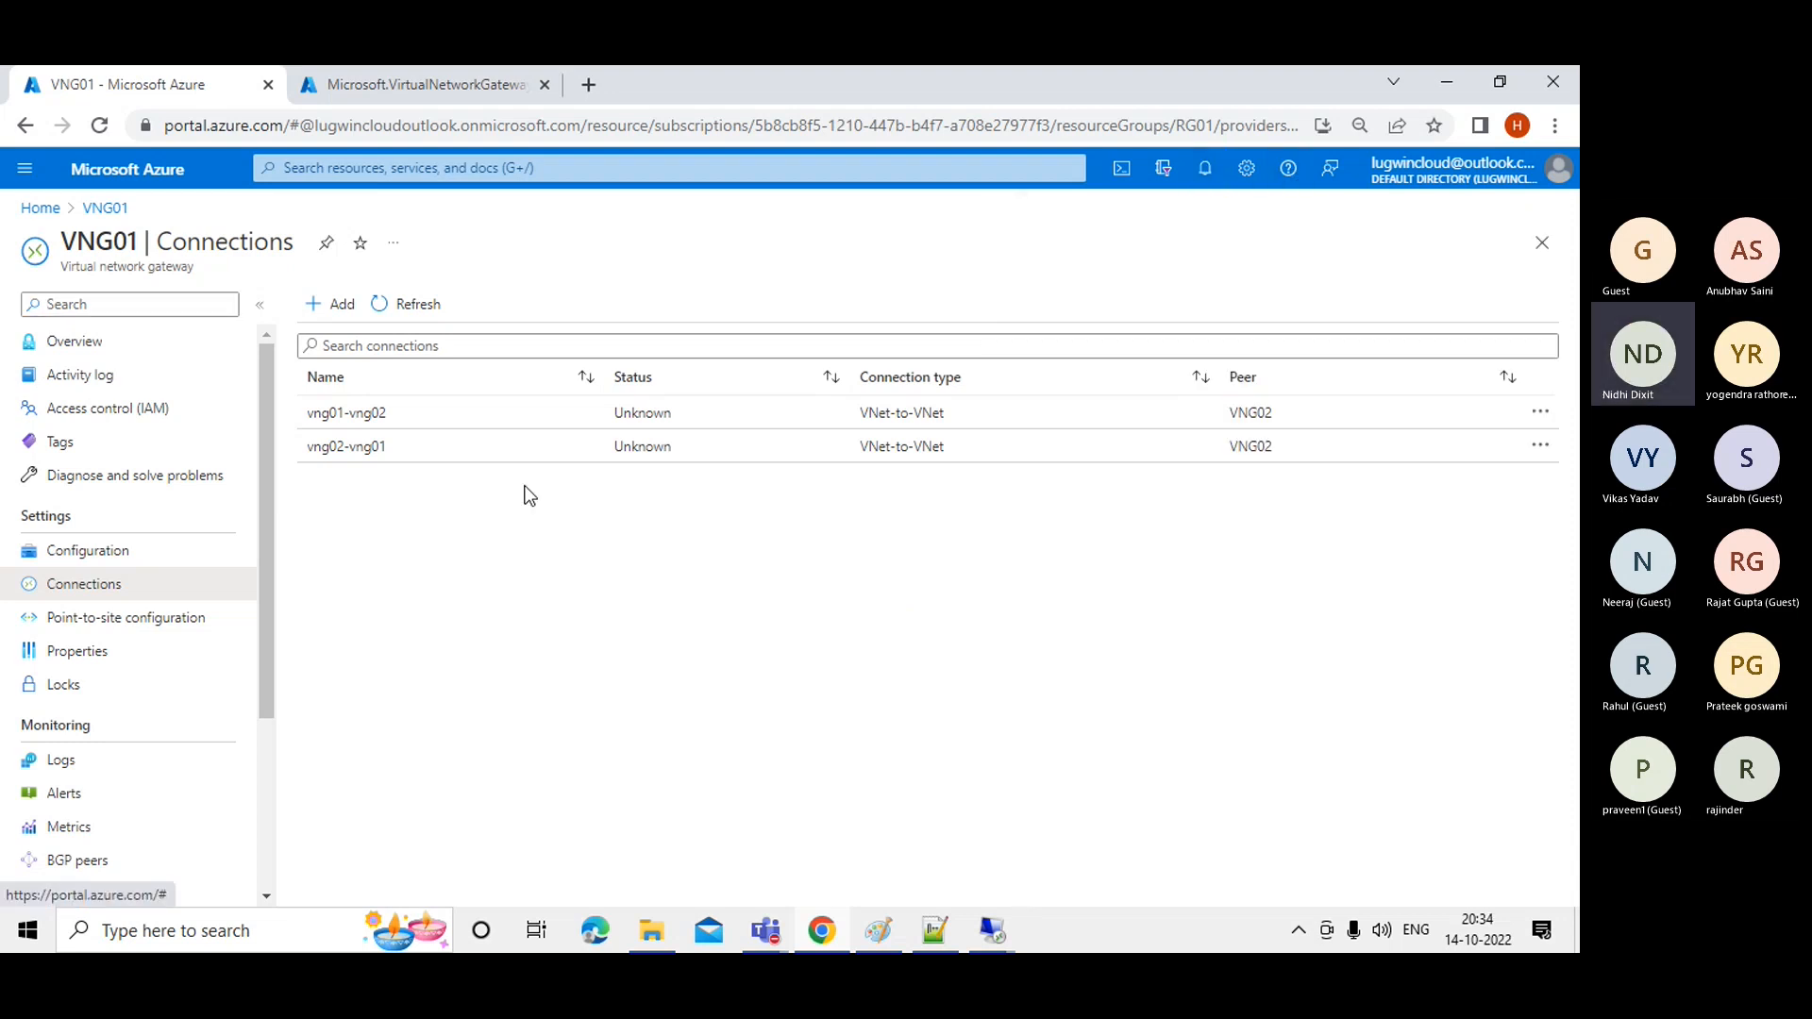
Examine the overview and configuration of the vng01-vng02 connection, and return to the connections of VNG01
click(362, 415)
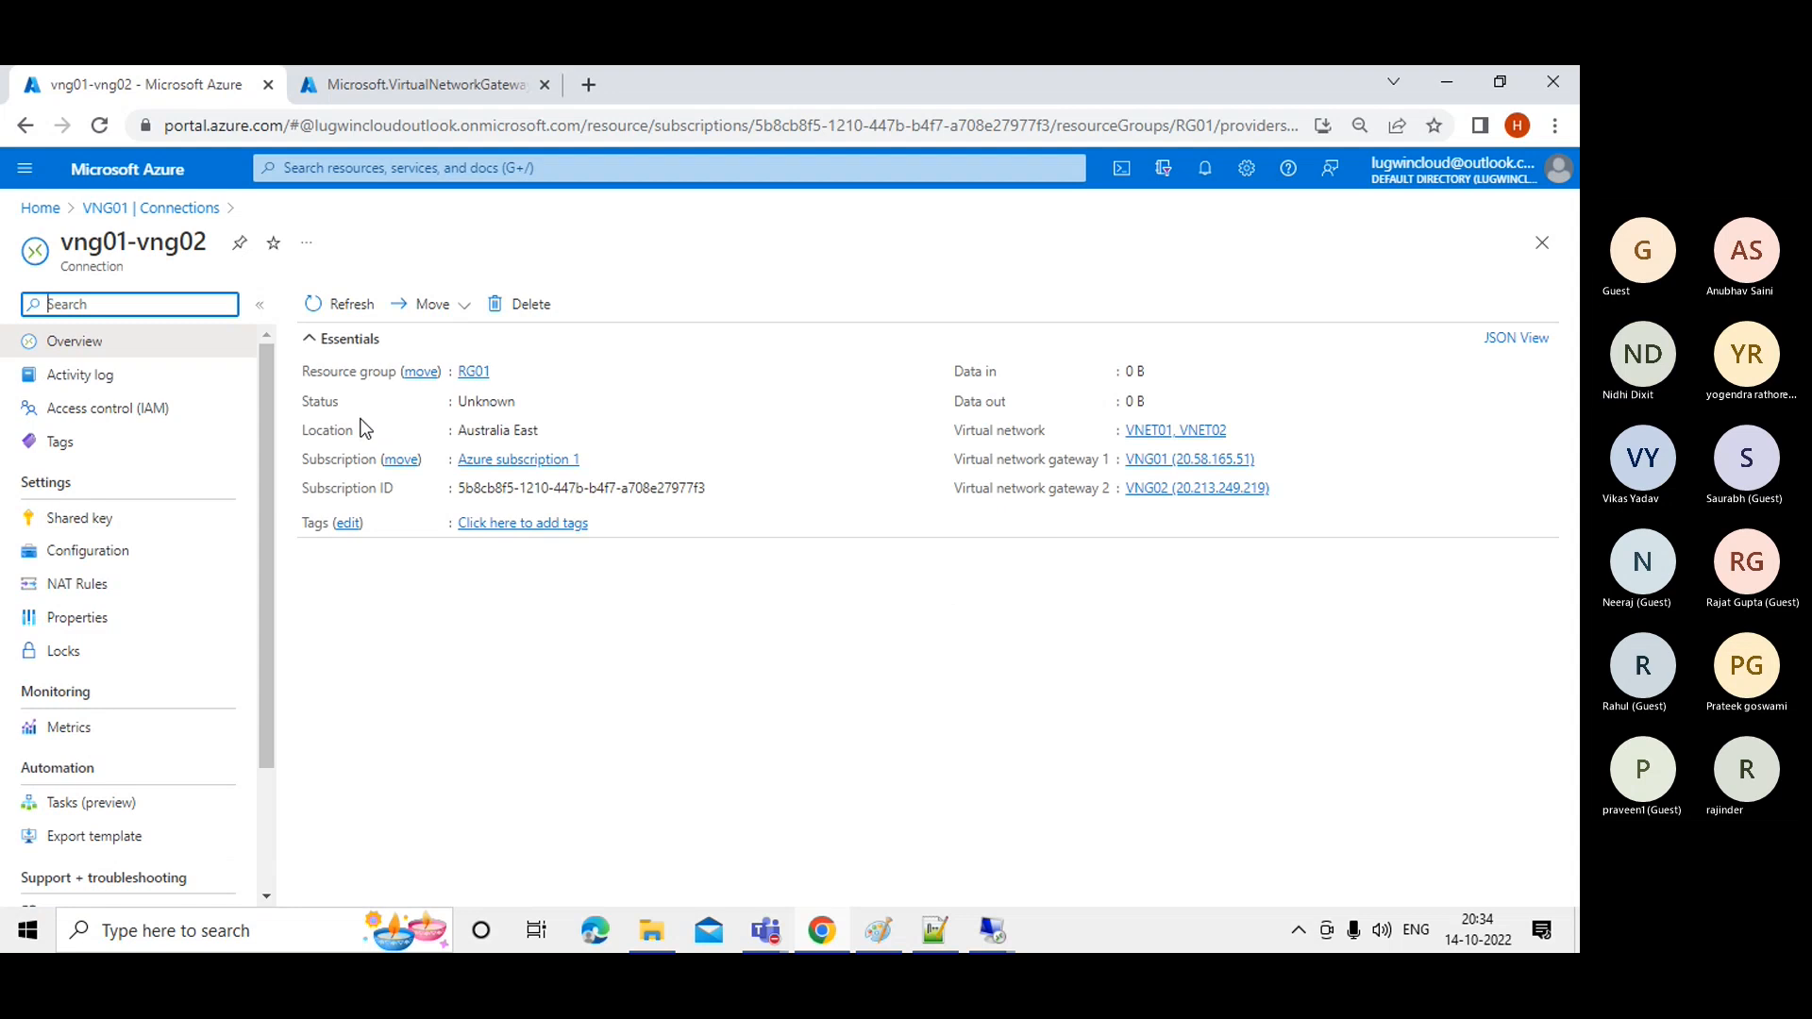
click(98, 565)
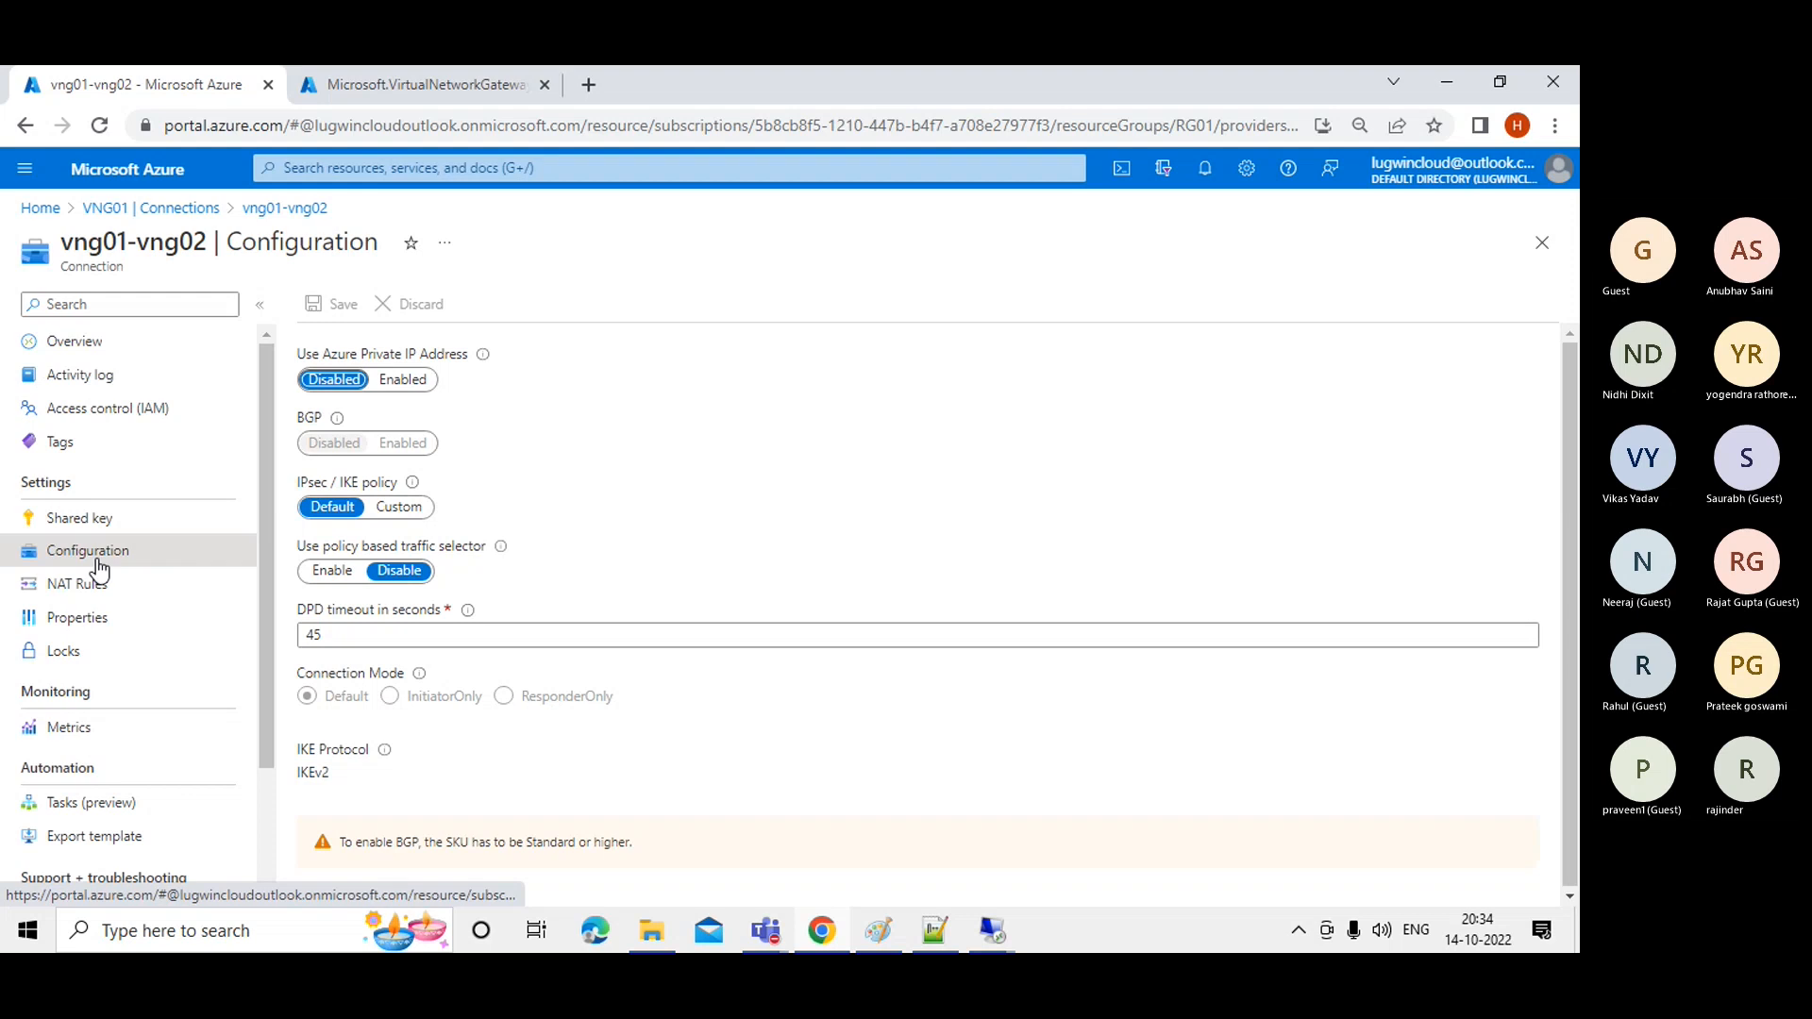
click(83, 345)
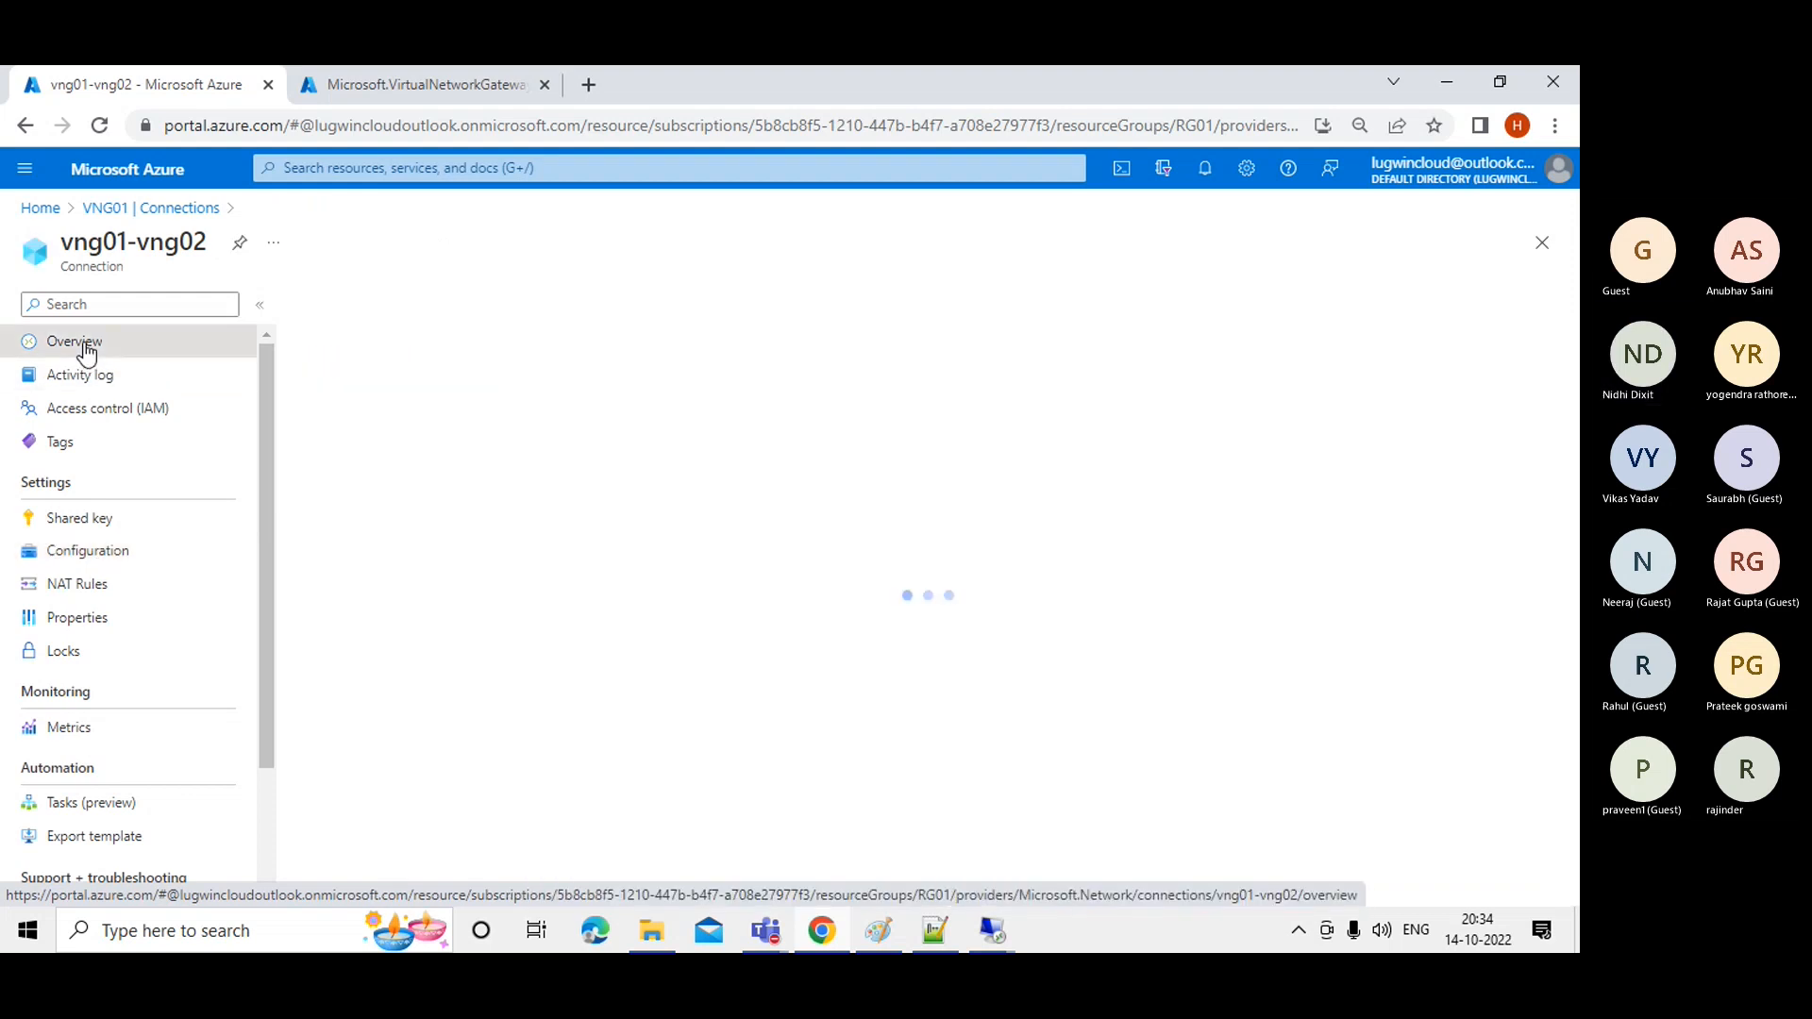
click(110, 209)
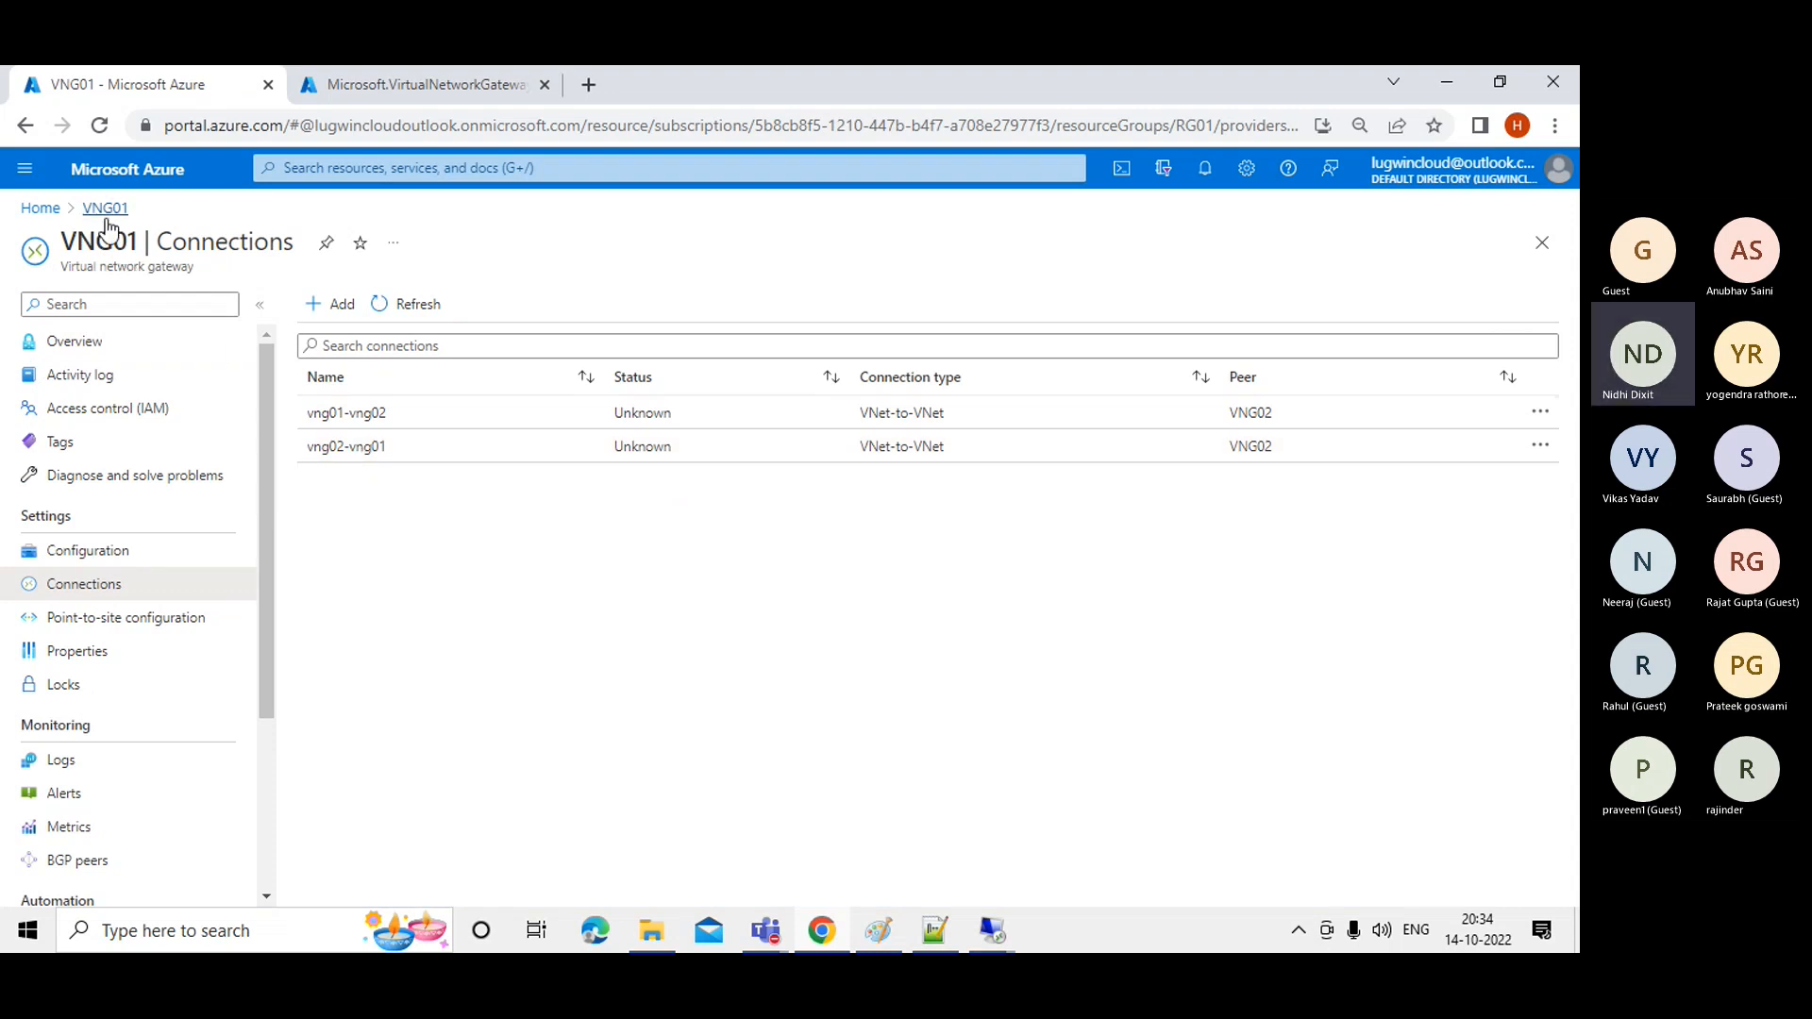
Find the virtual network gateways by searching for "vng" and compare the connections and peers of VNG01 and VNG02
click(319, 170)
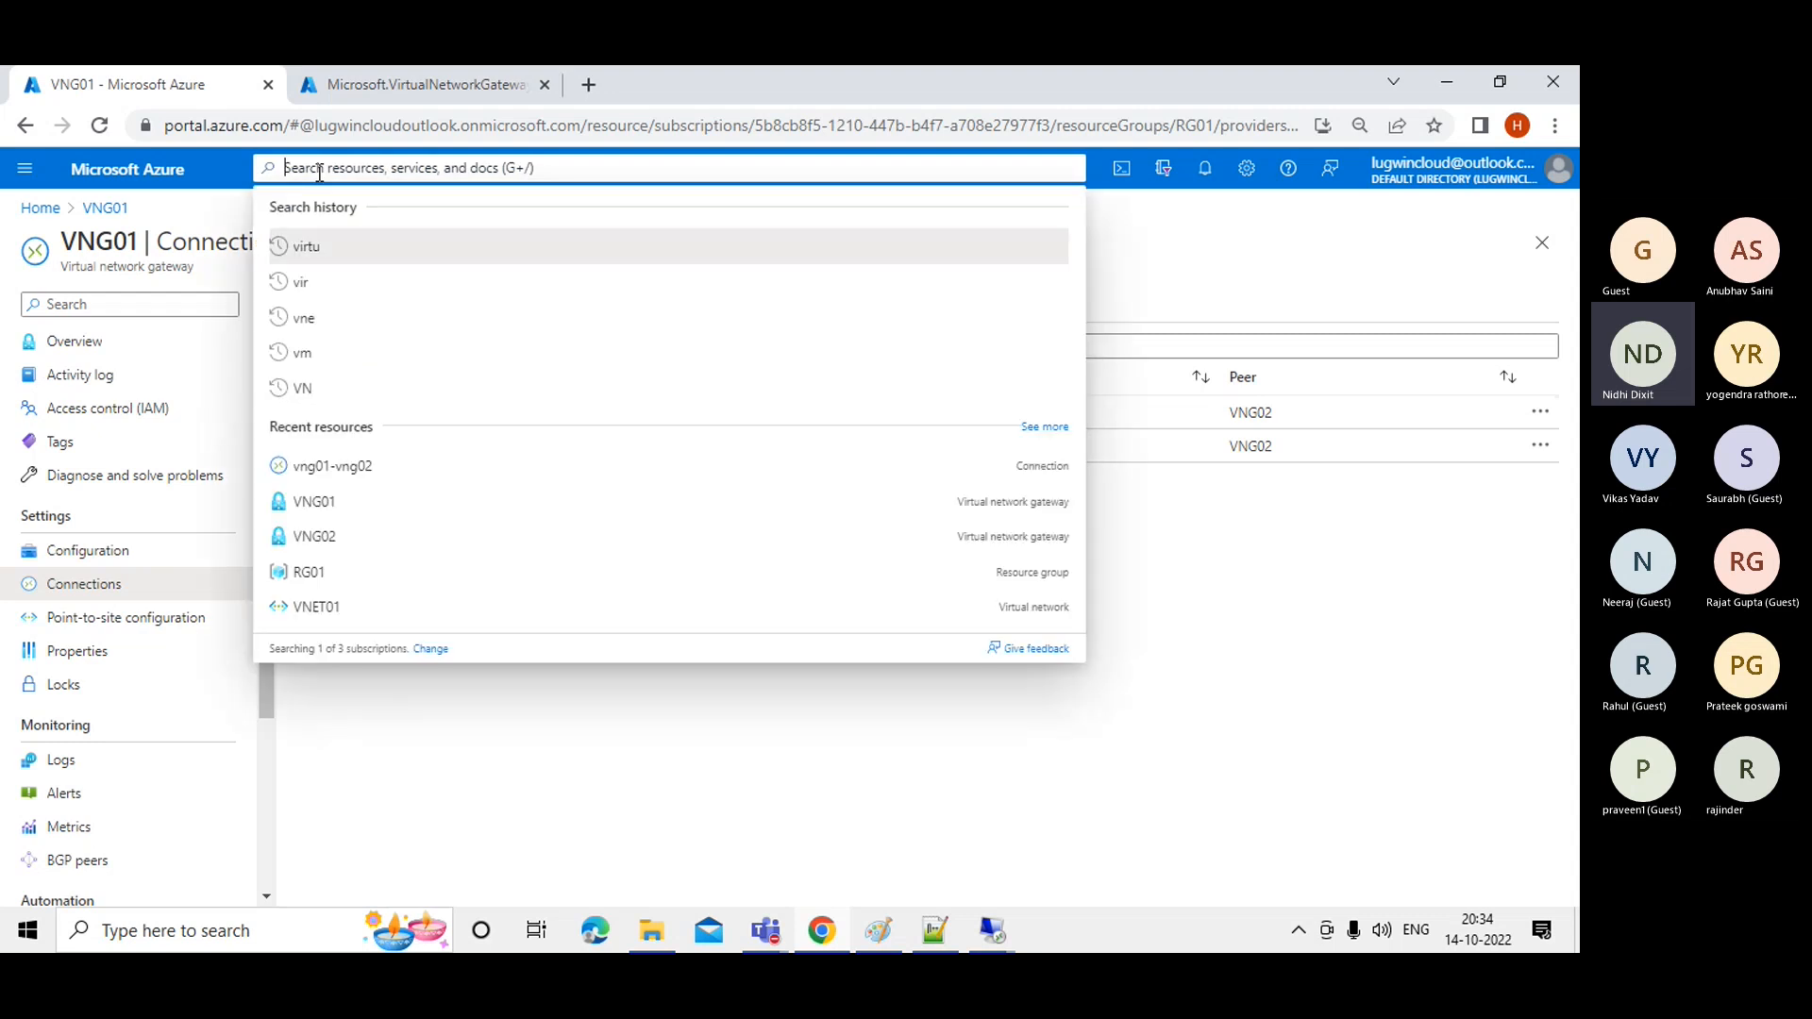
text(vng)
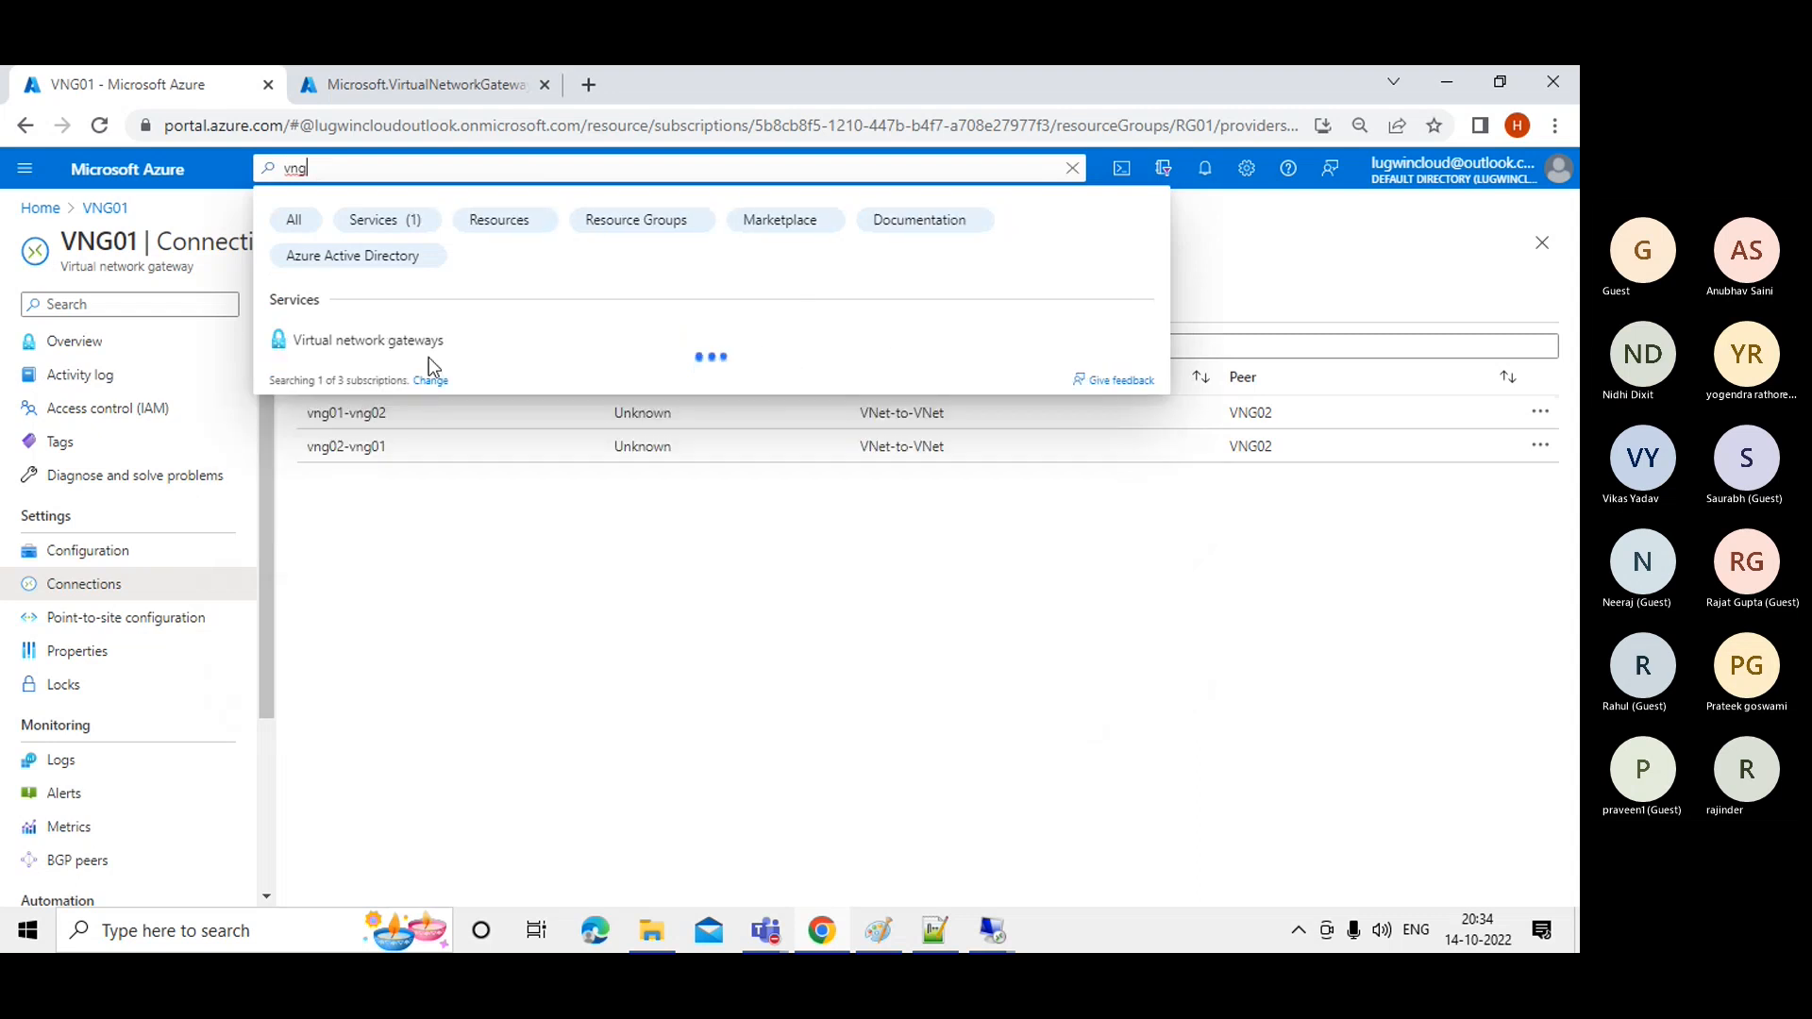
click(395, 349)
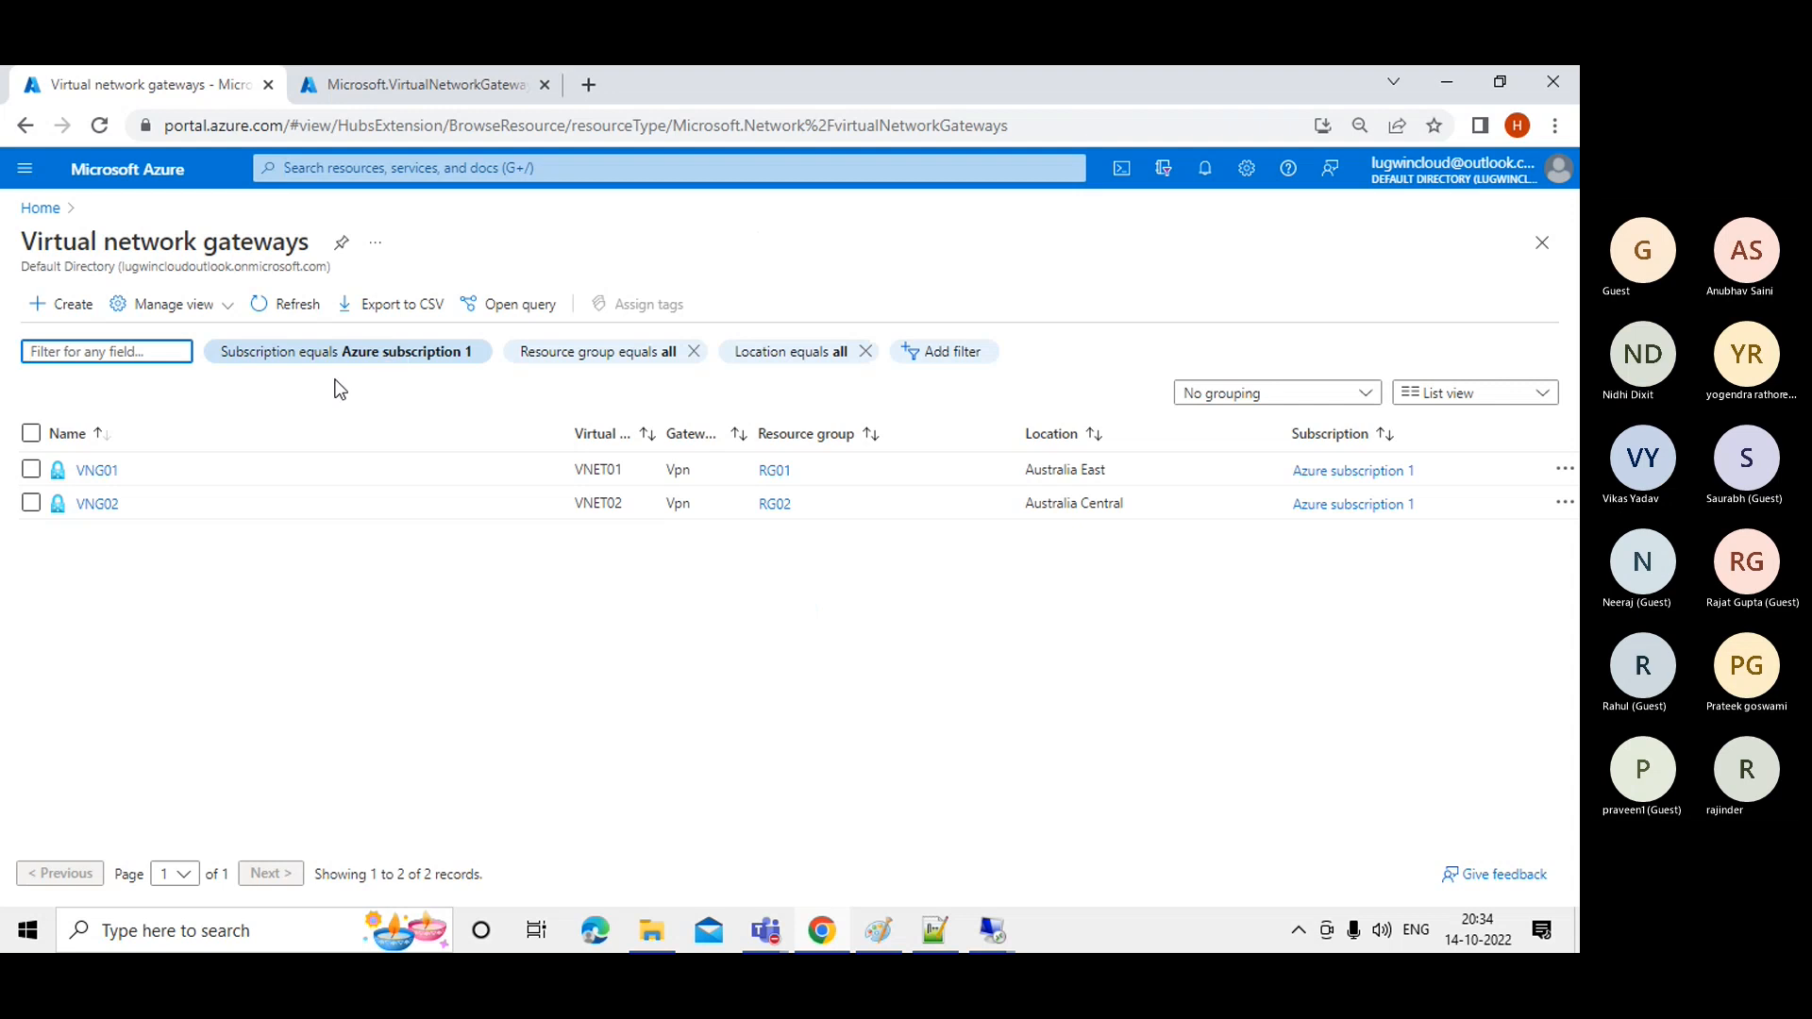
click(98, 472)
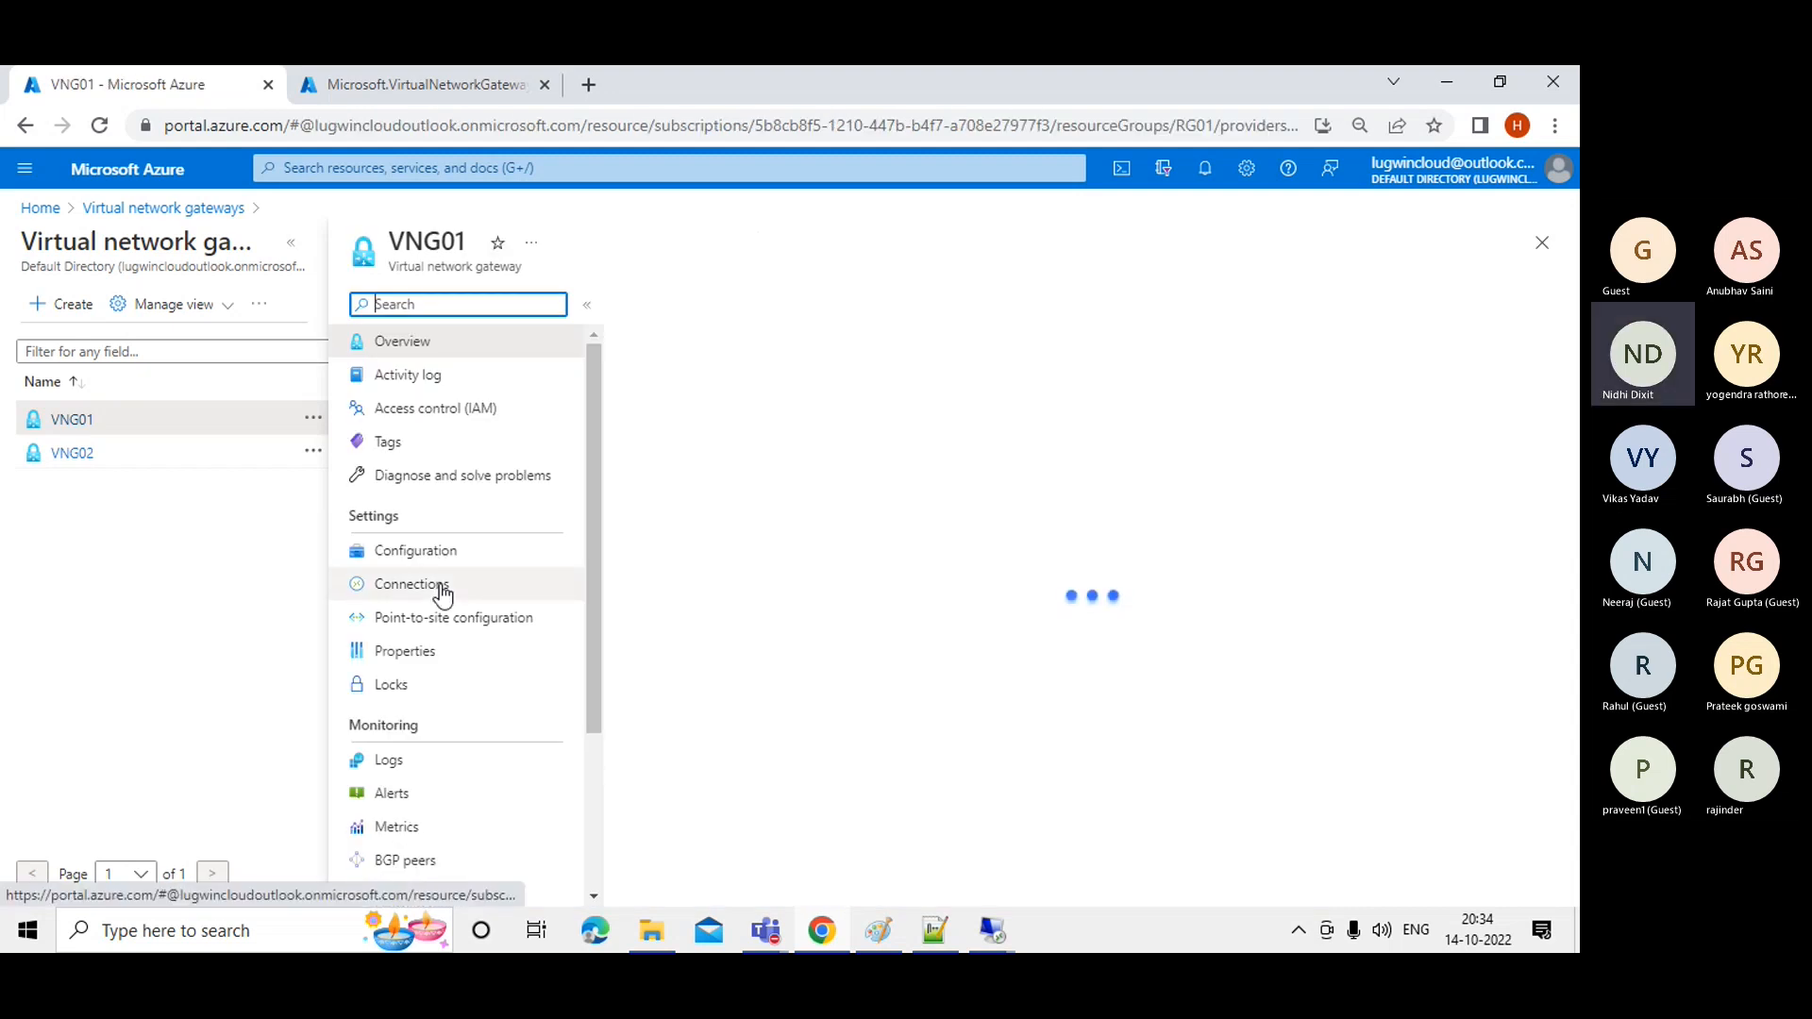
click(413, 585)
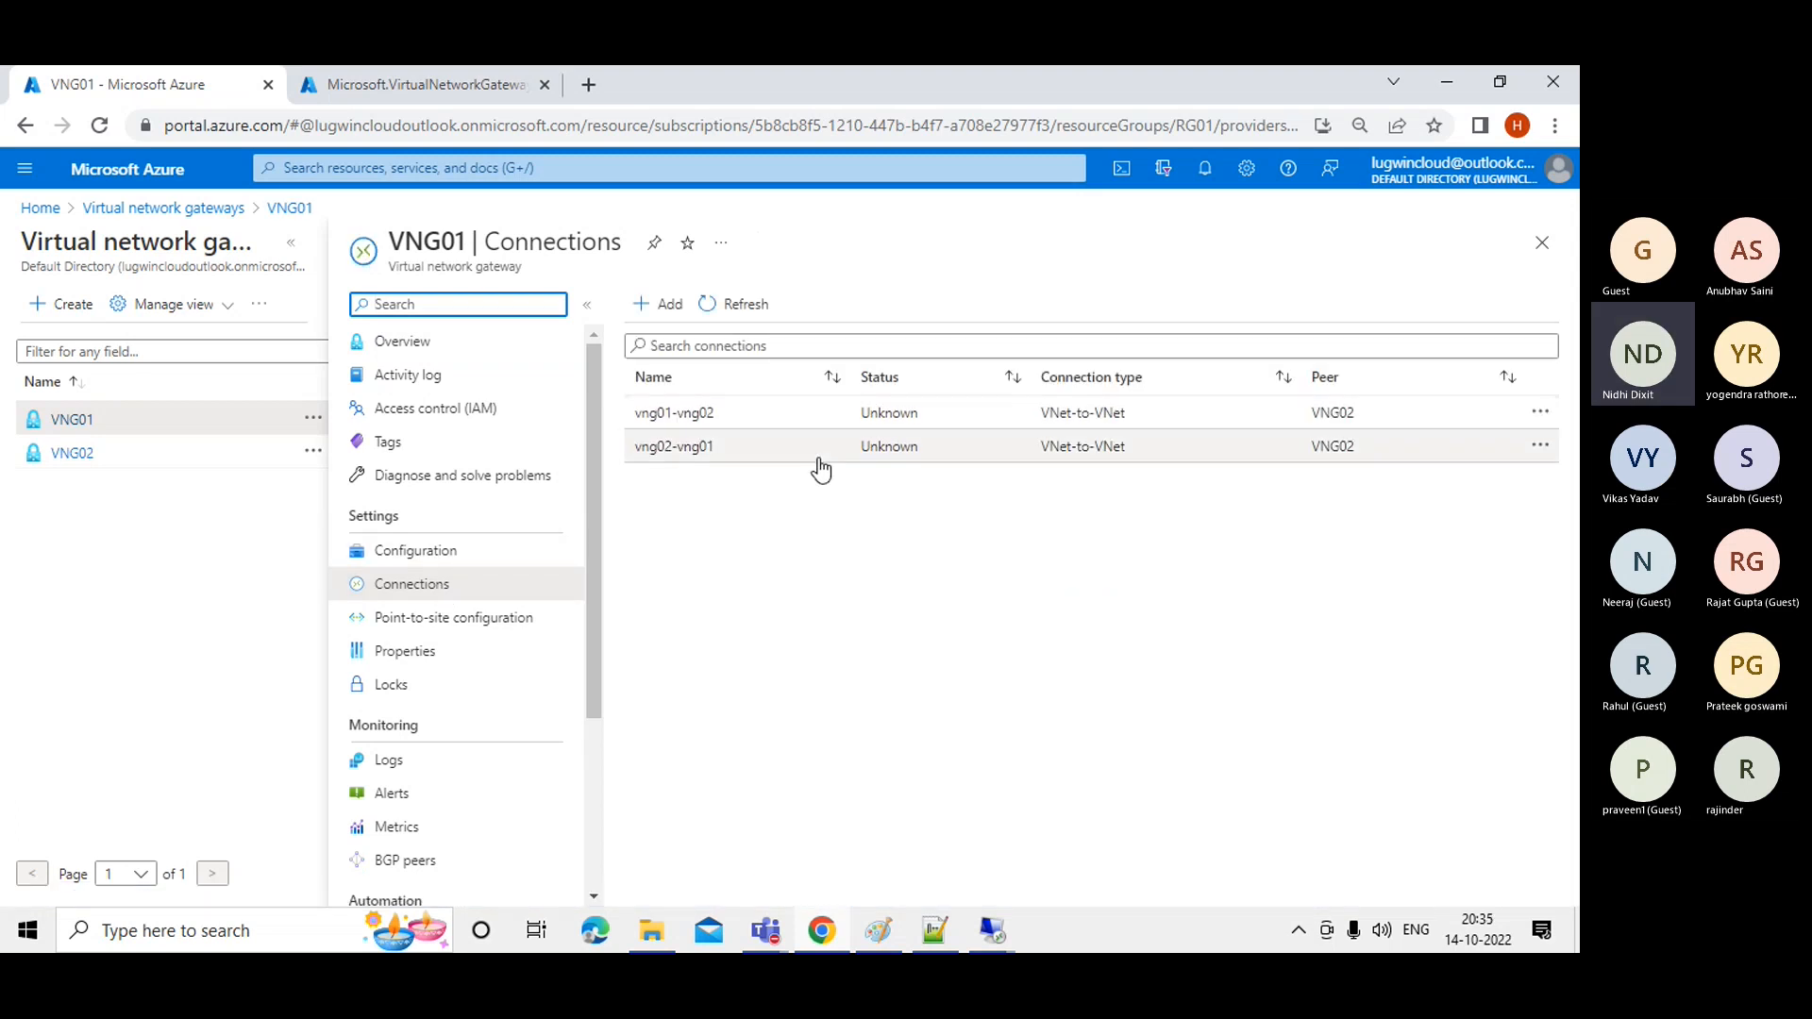
click(81, 467)
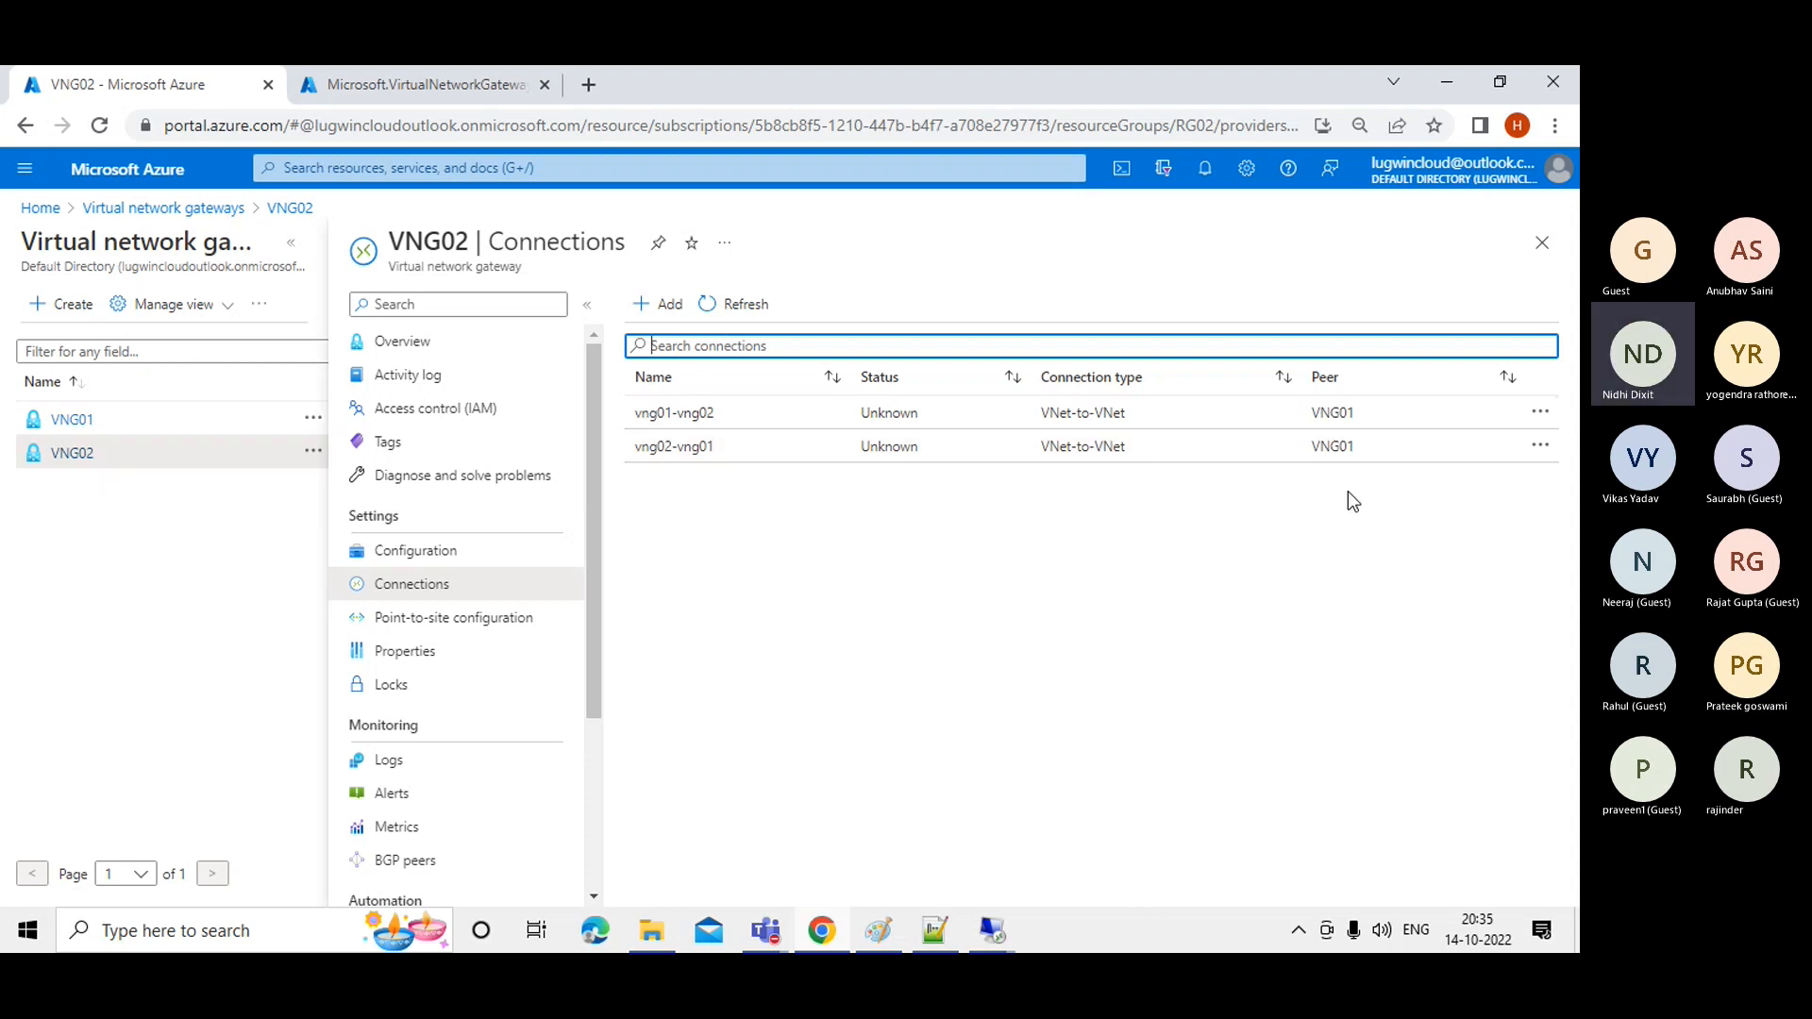
click(85, 426)
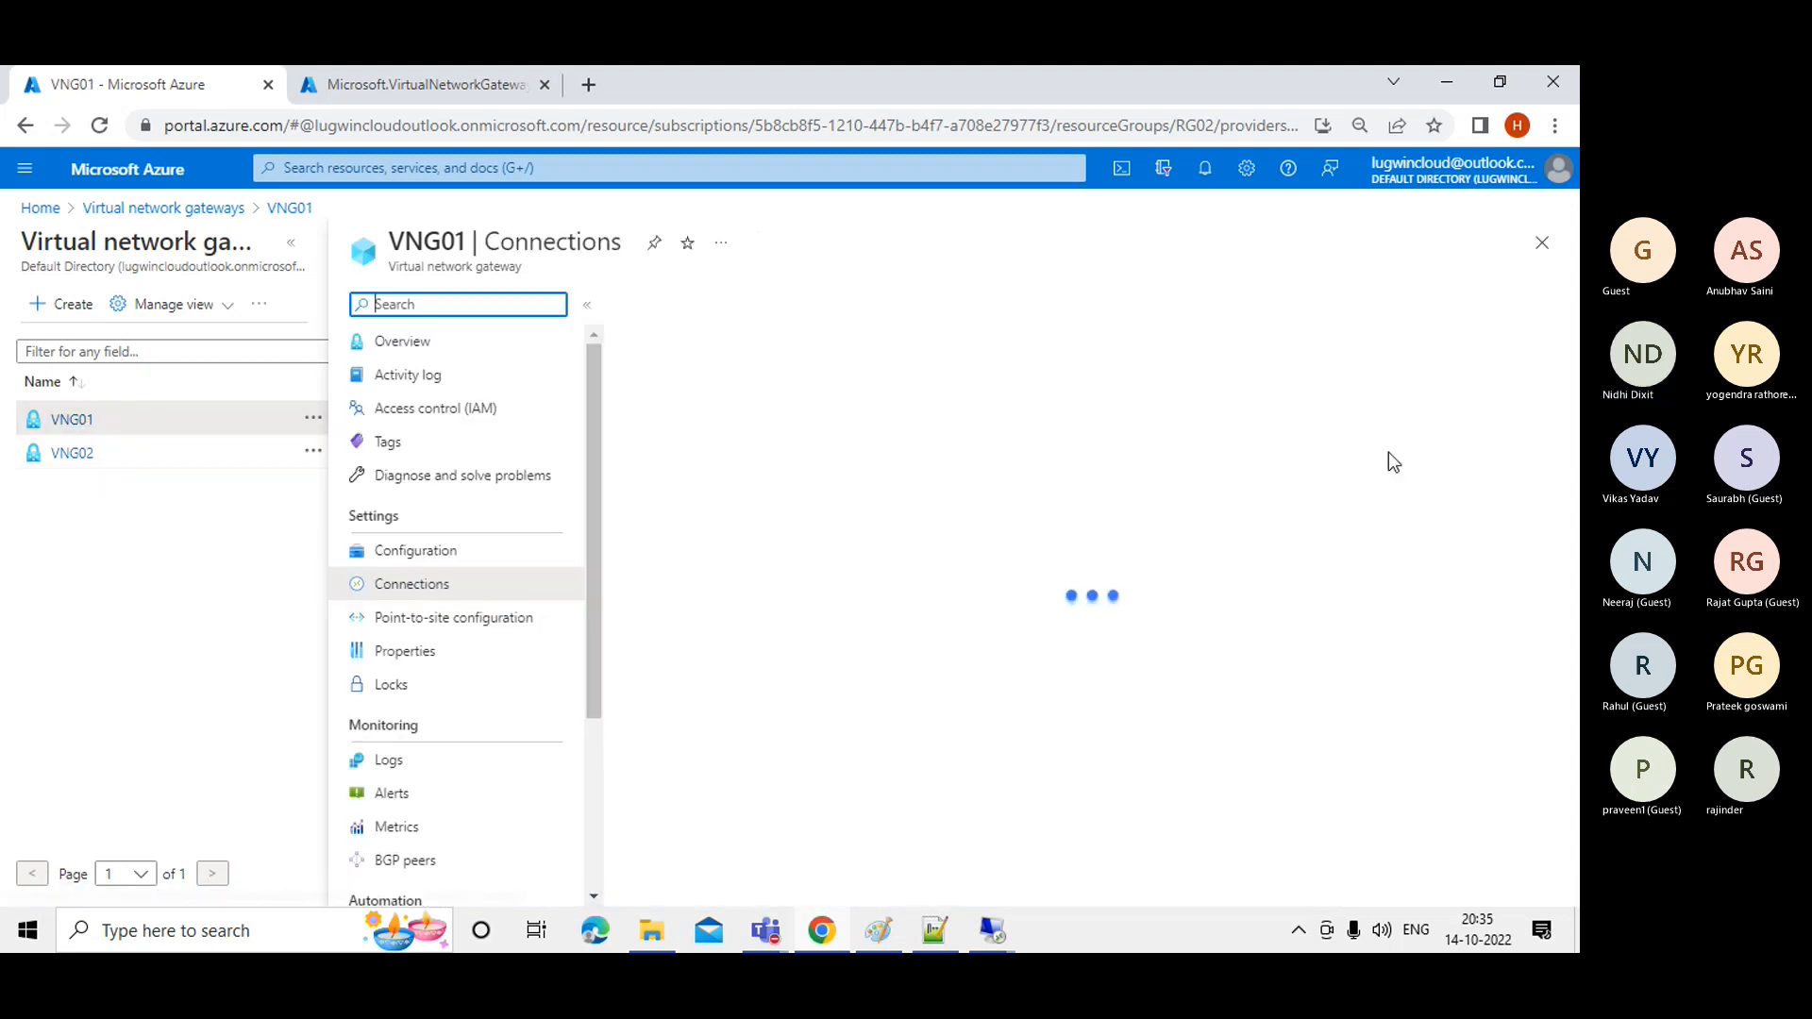
Switch to the Remote Desktop session of VM01 at 20.211.100.203 and open a Command Prompt in it, fully in view
click(989, 947)
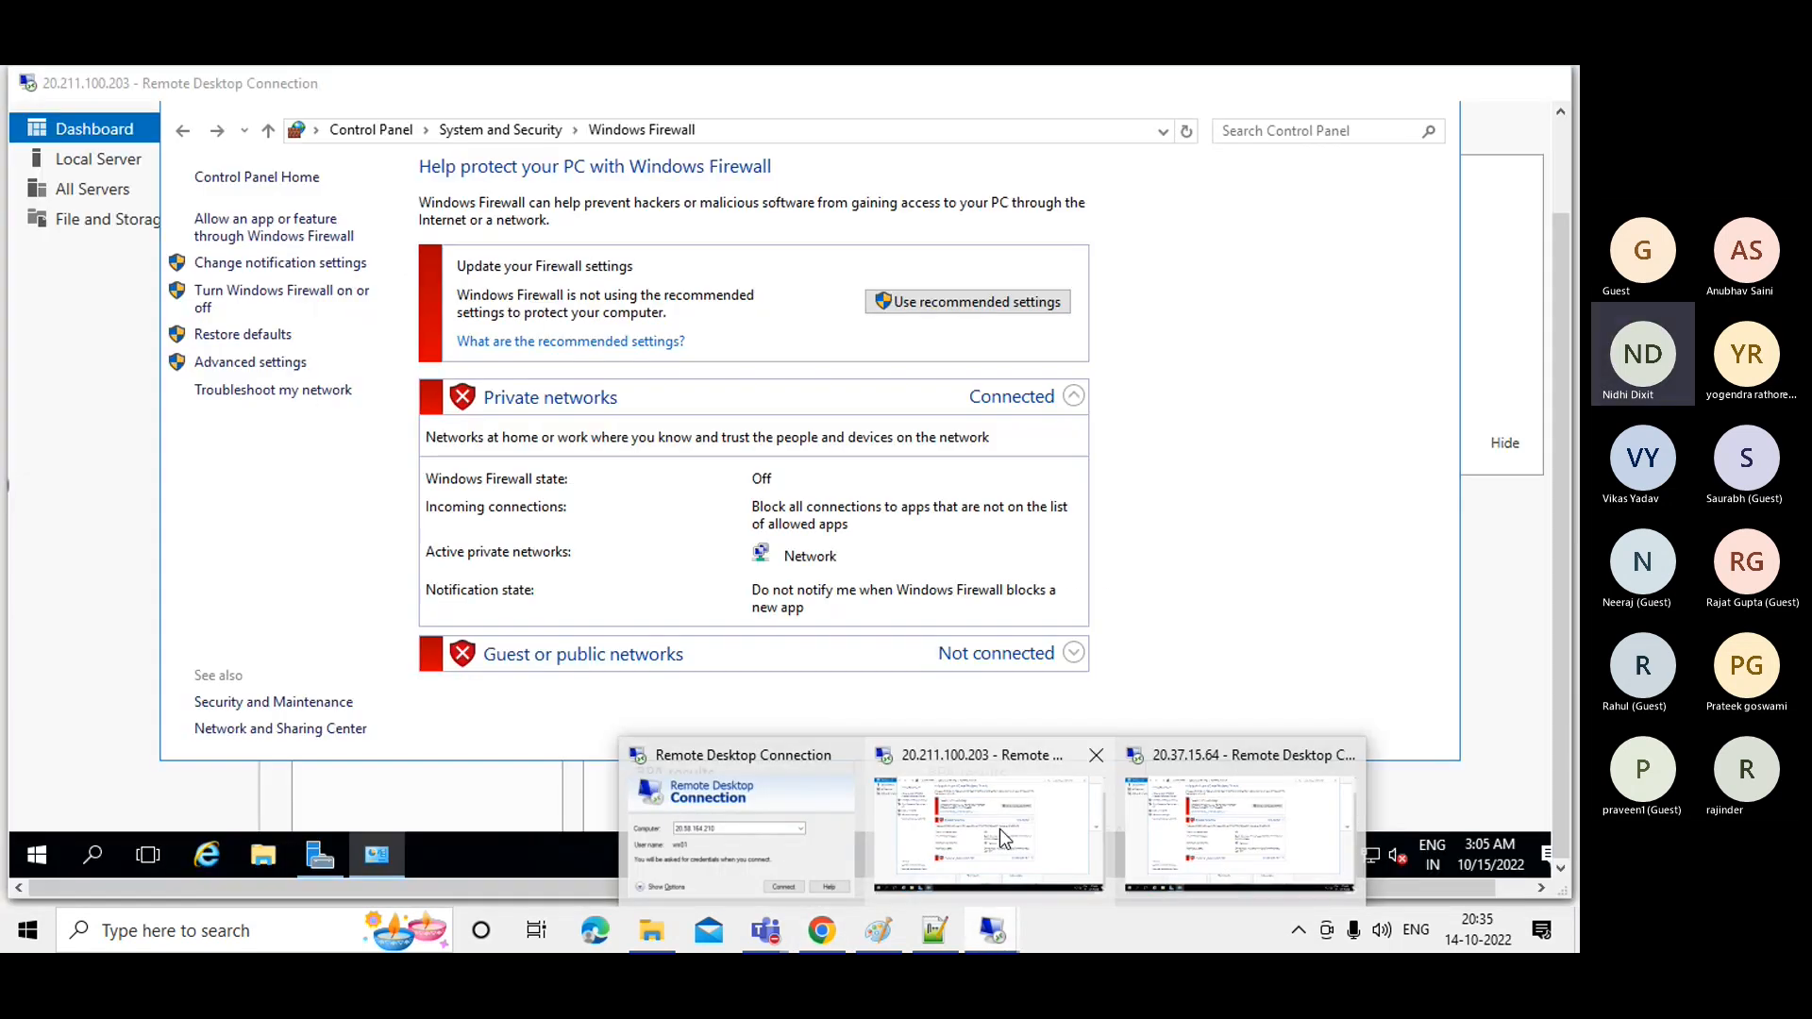
click(999, 829)
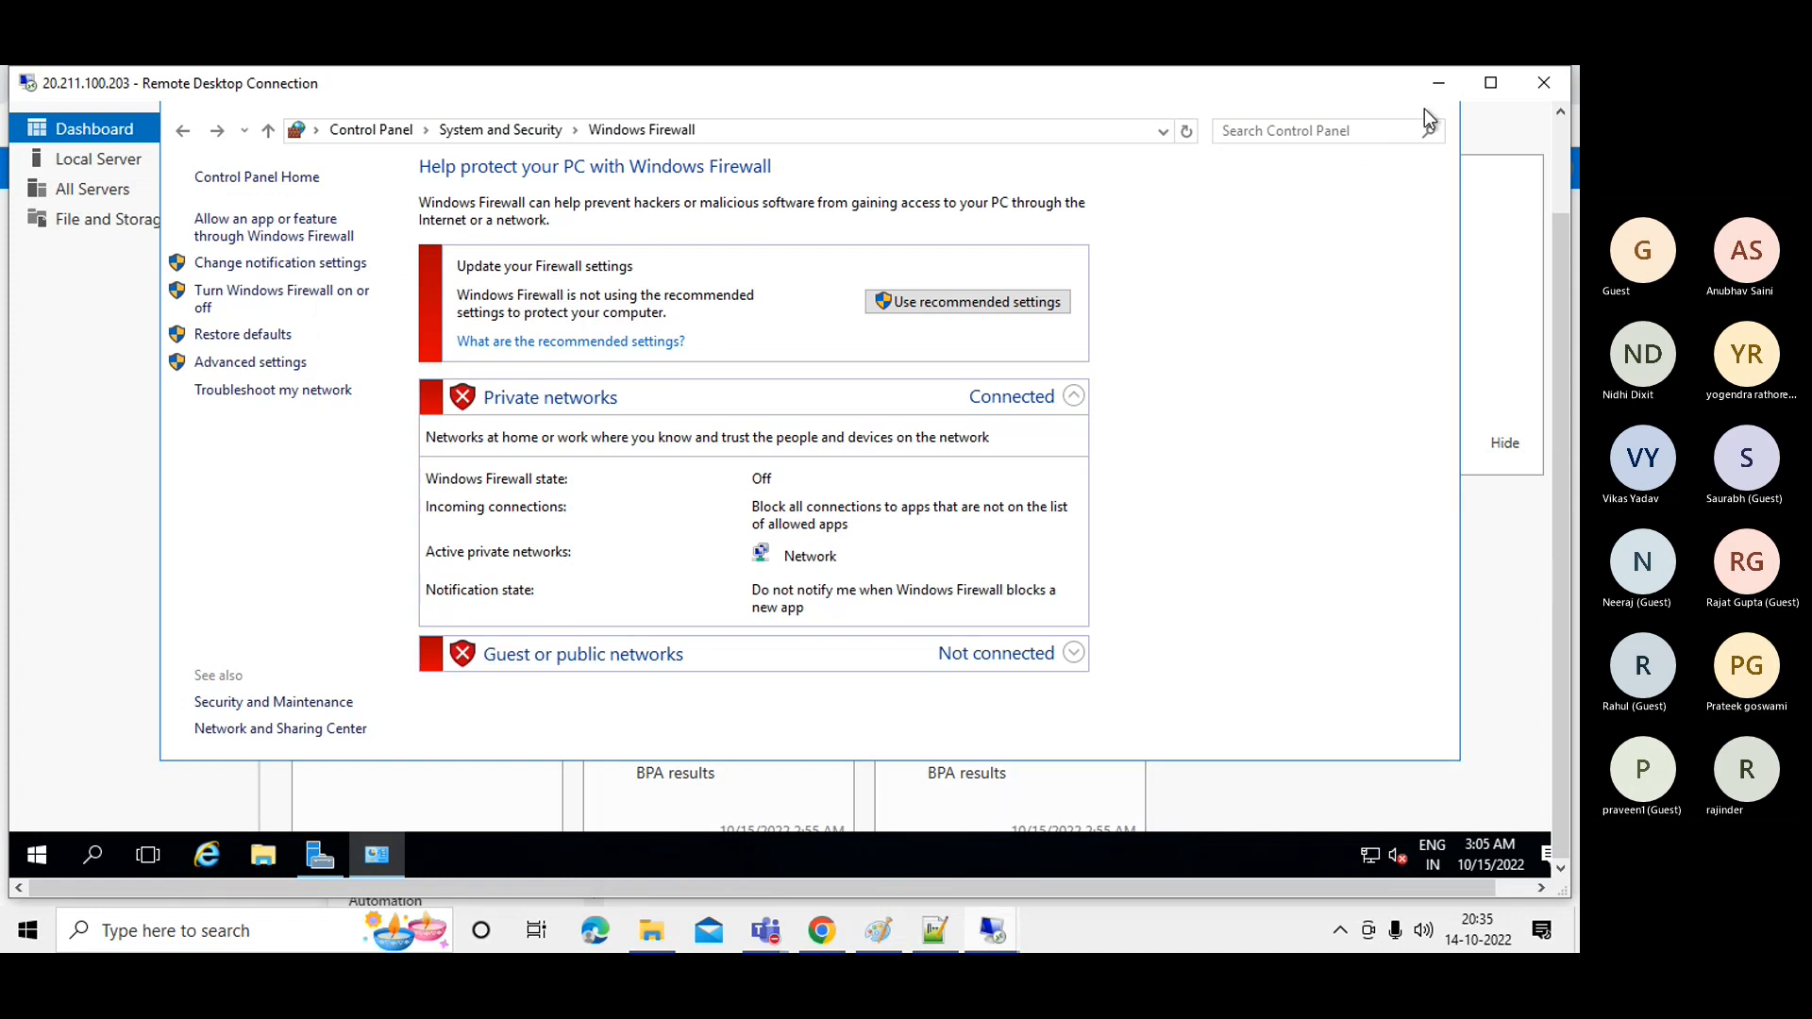
click(1484, 533)
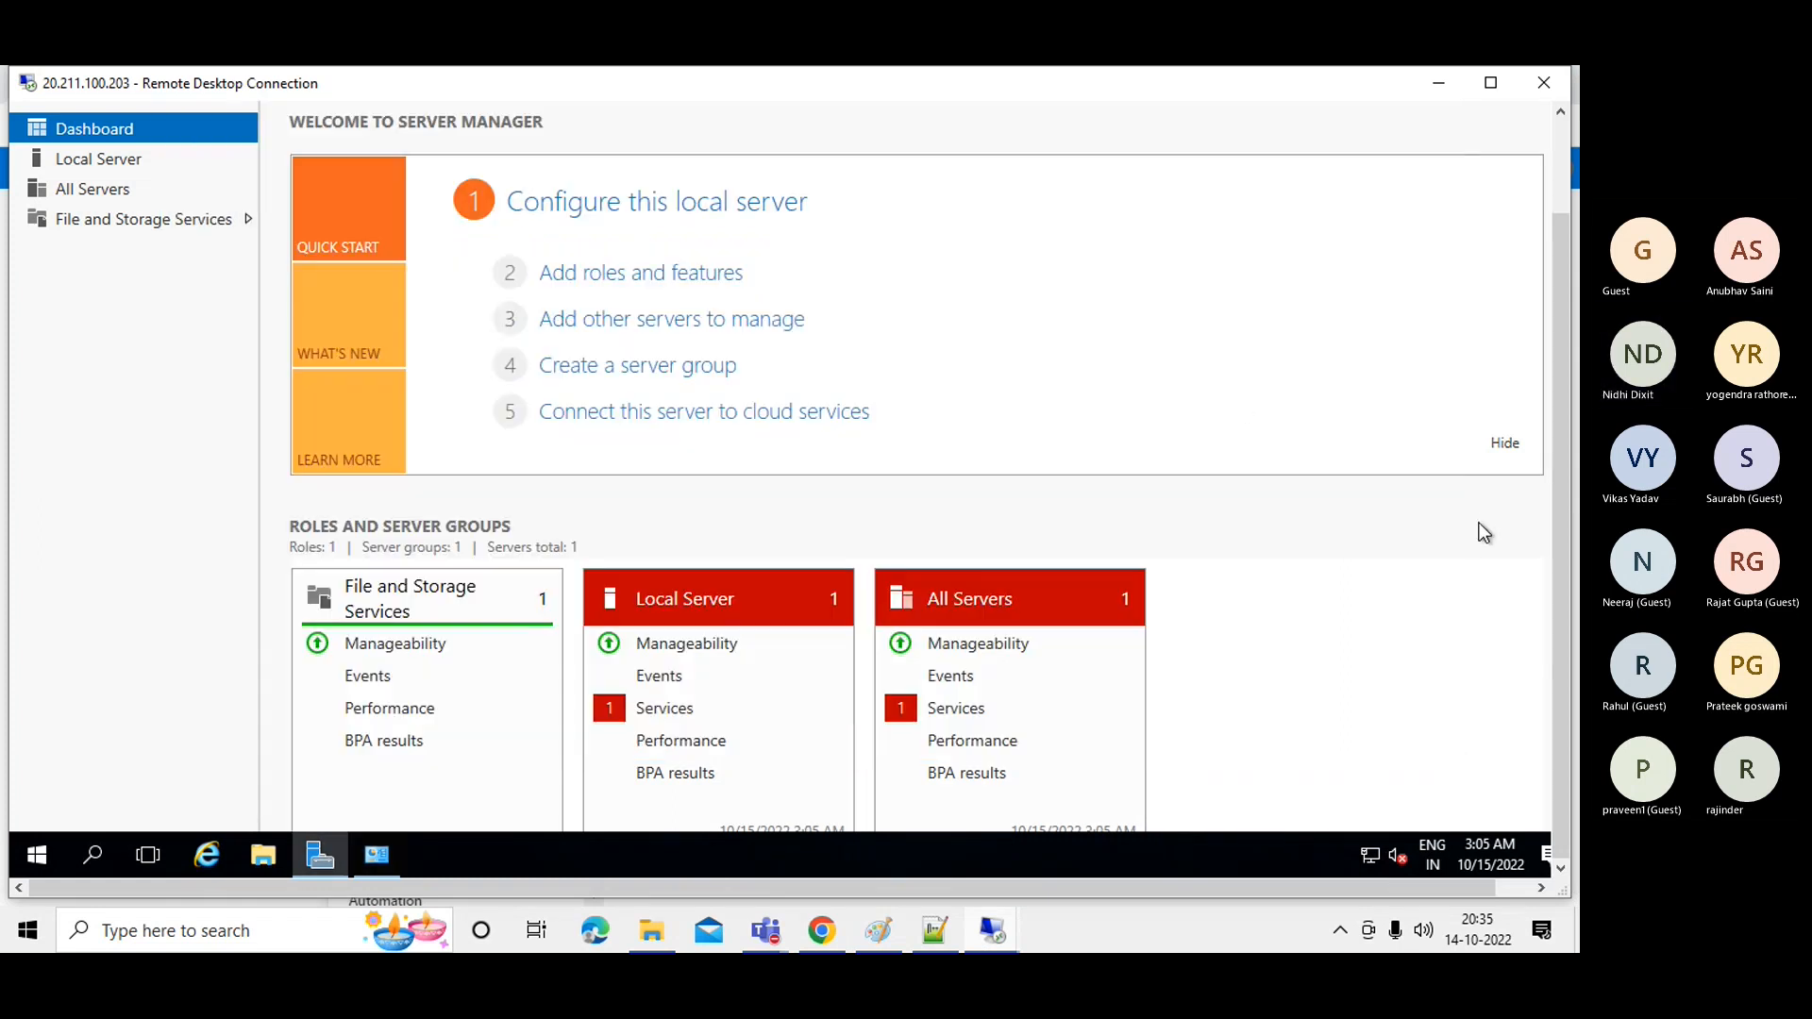
click(93, 855)
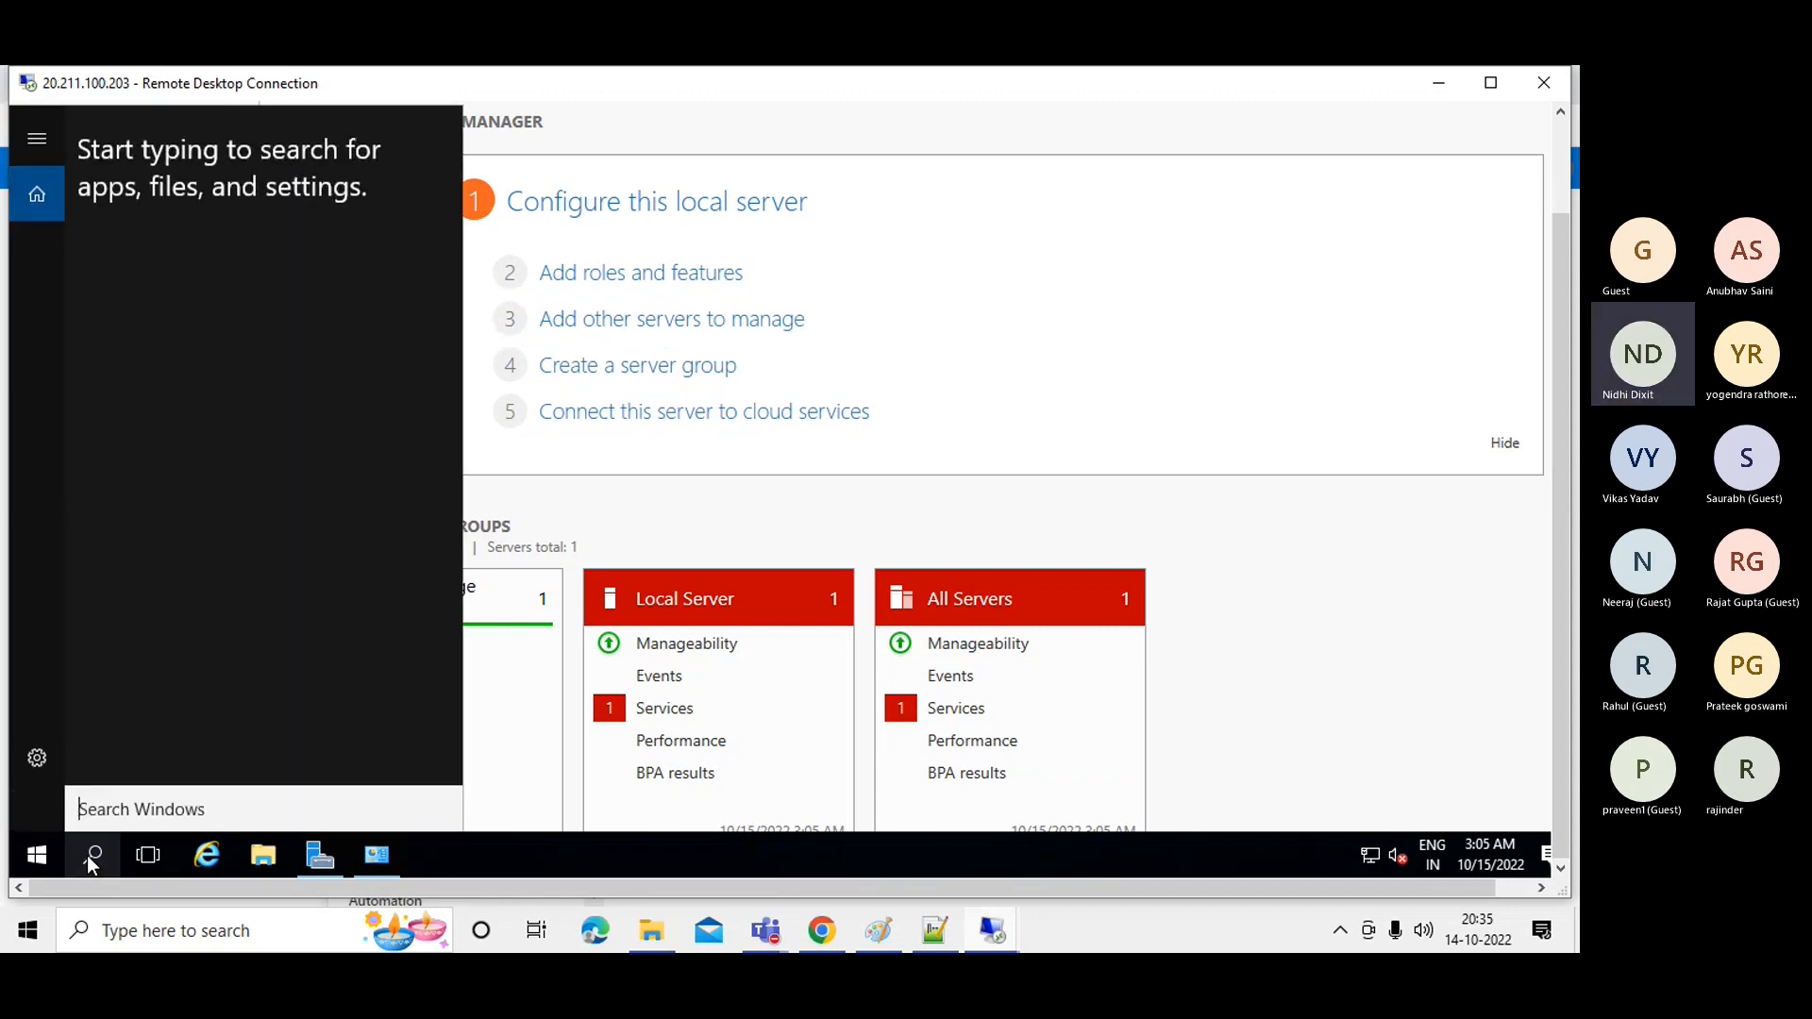
text(cmd)
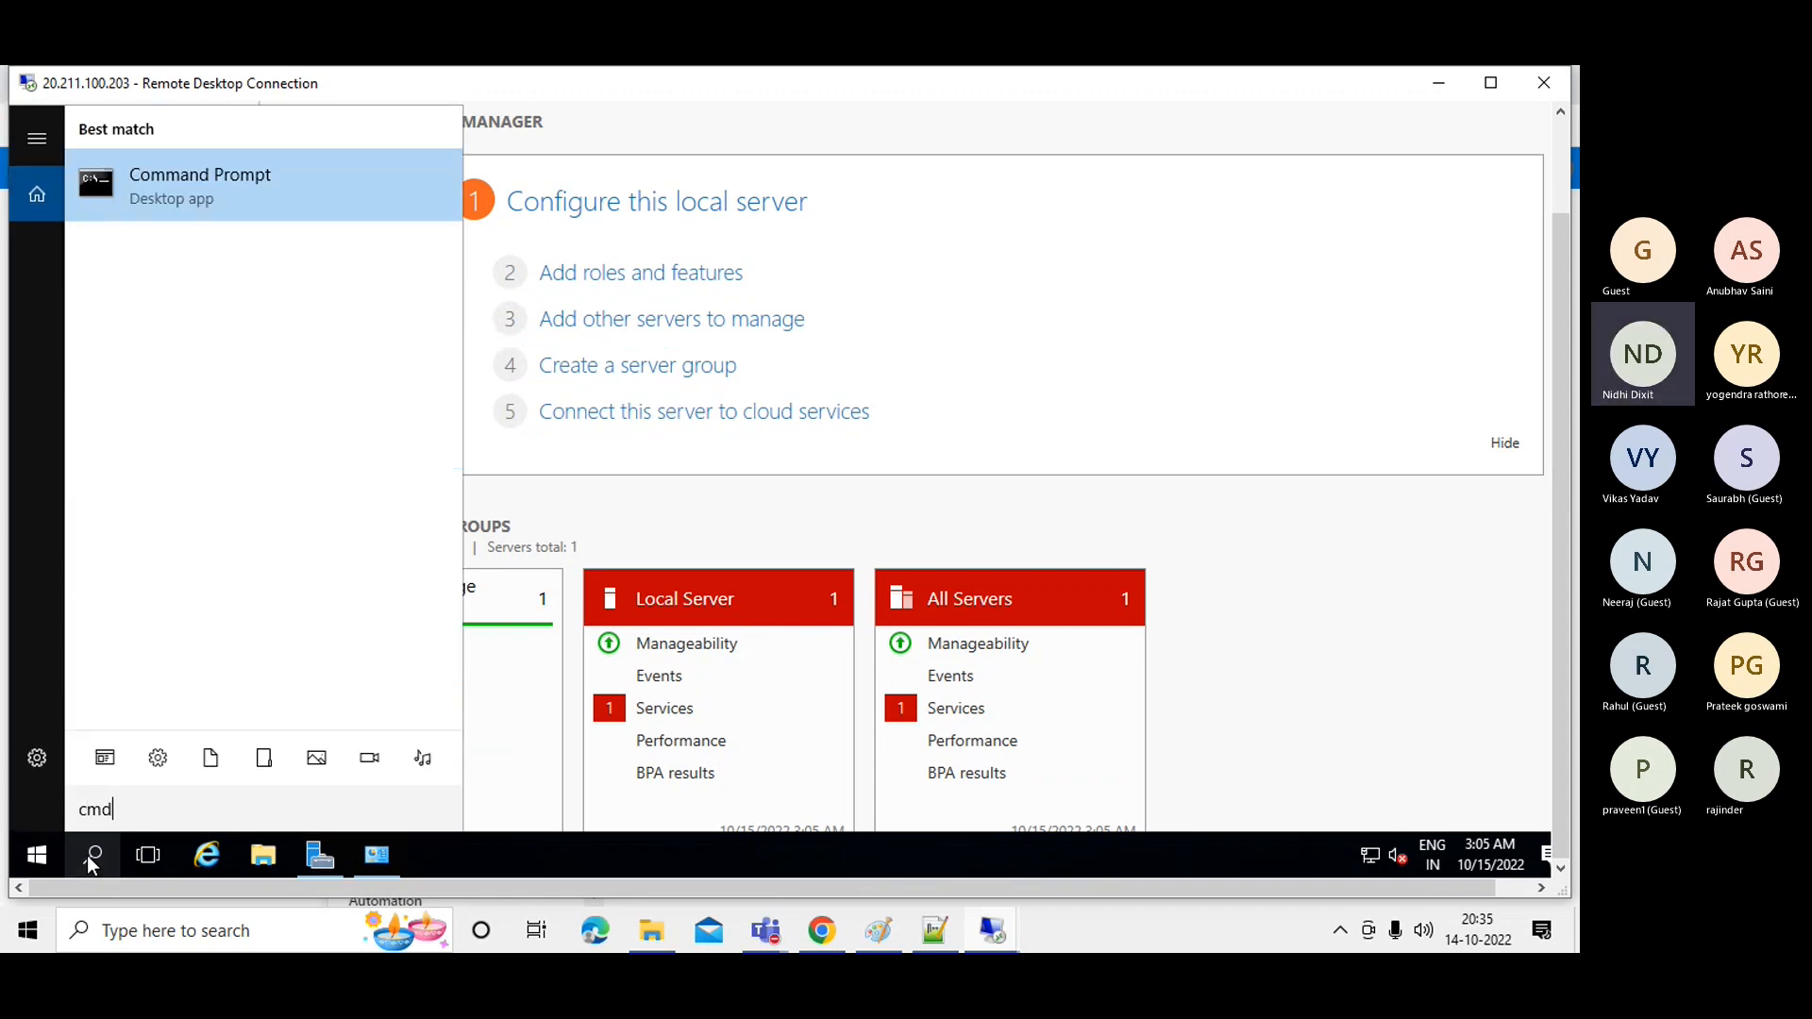
click(189, 198)
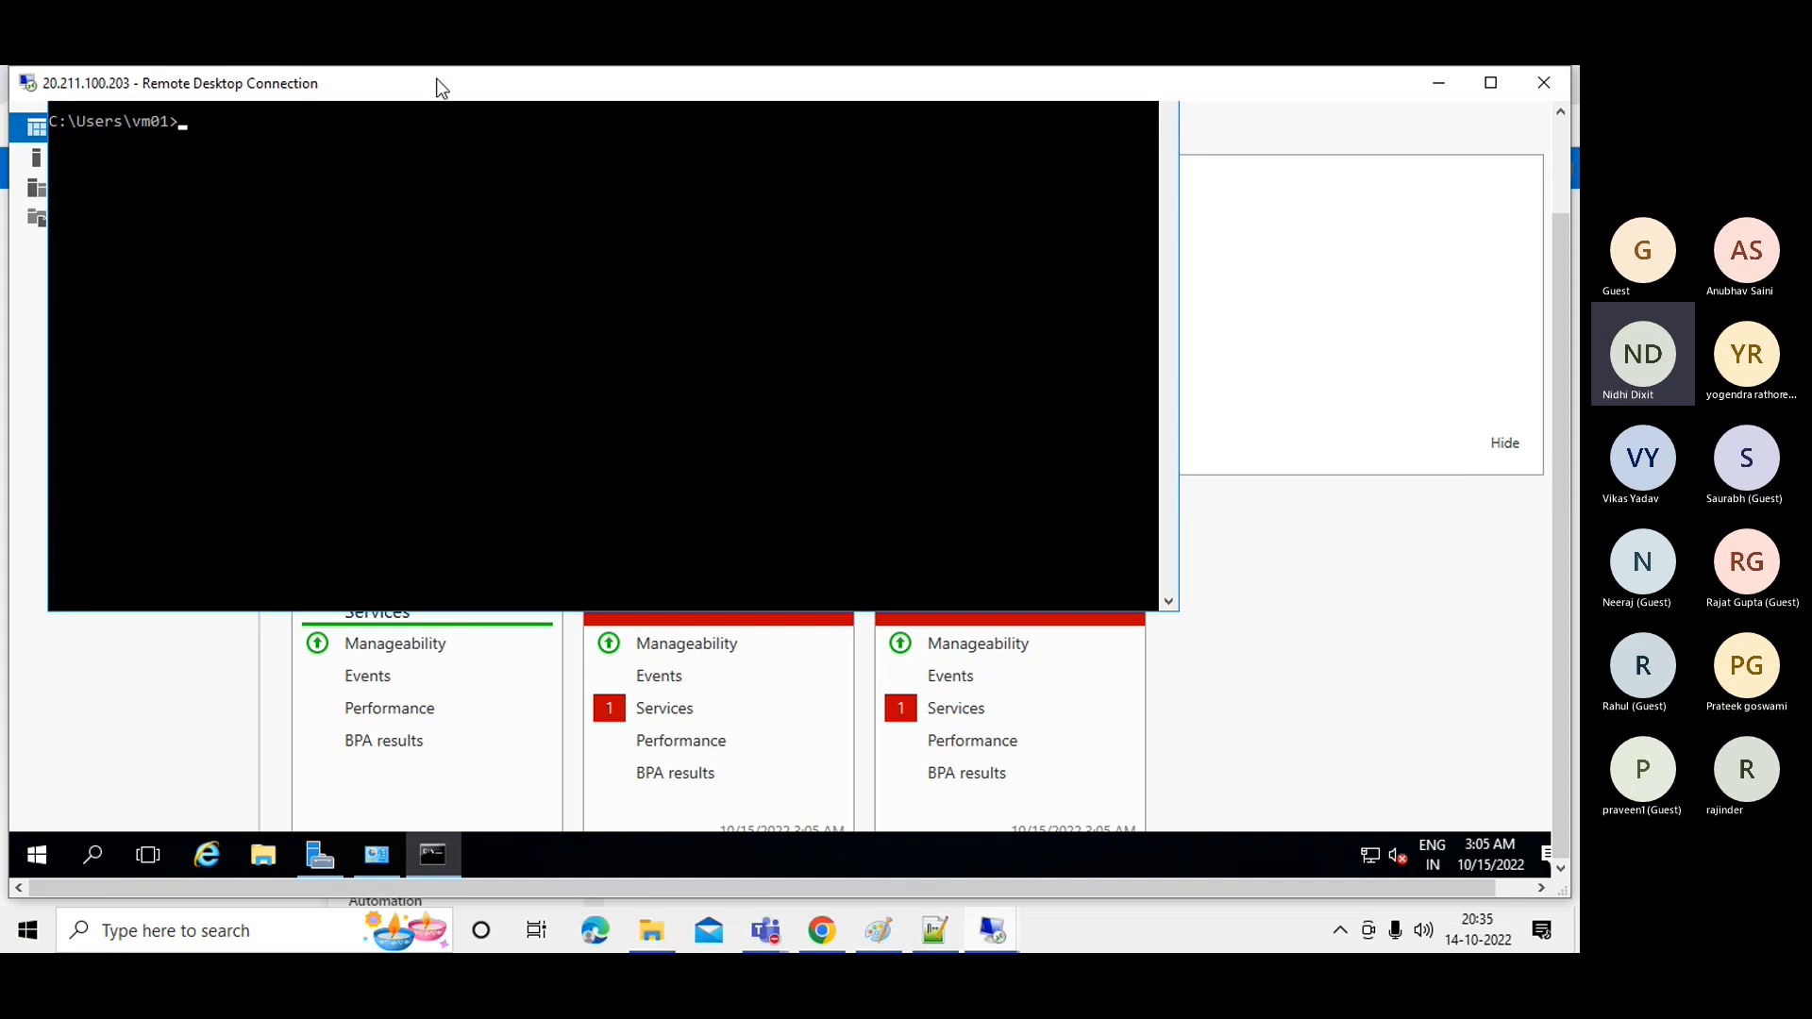
drag(444, 88, 460, 112)
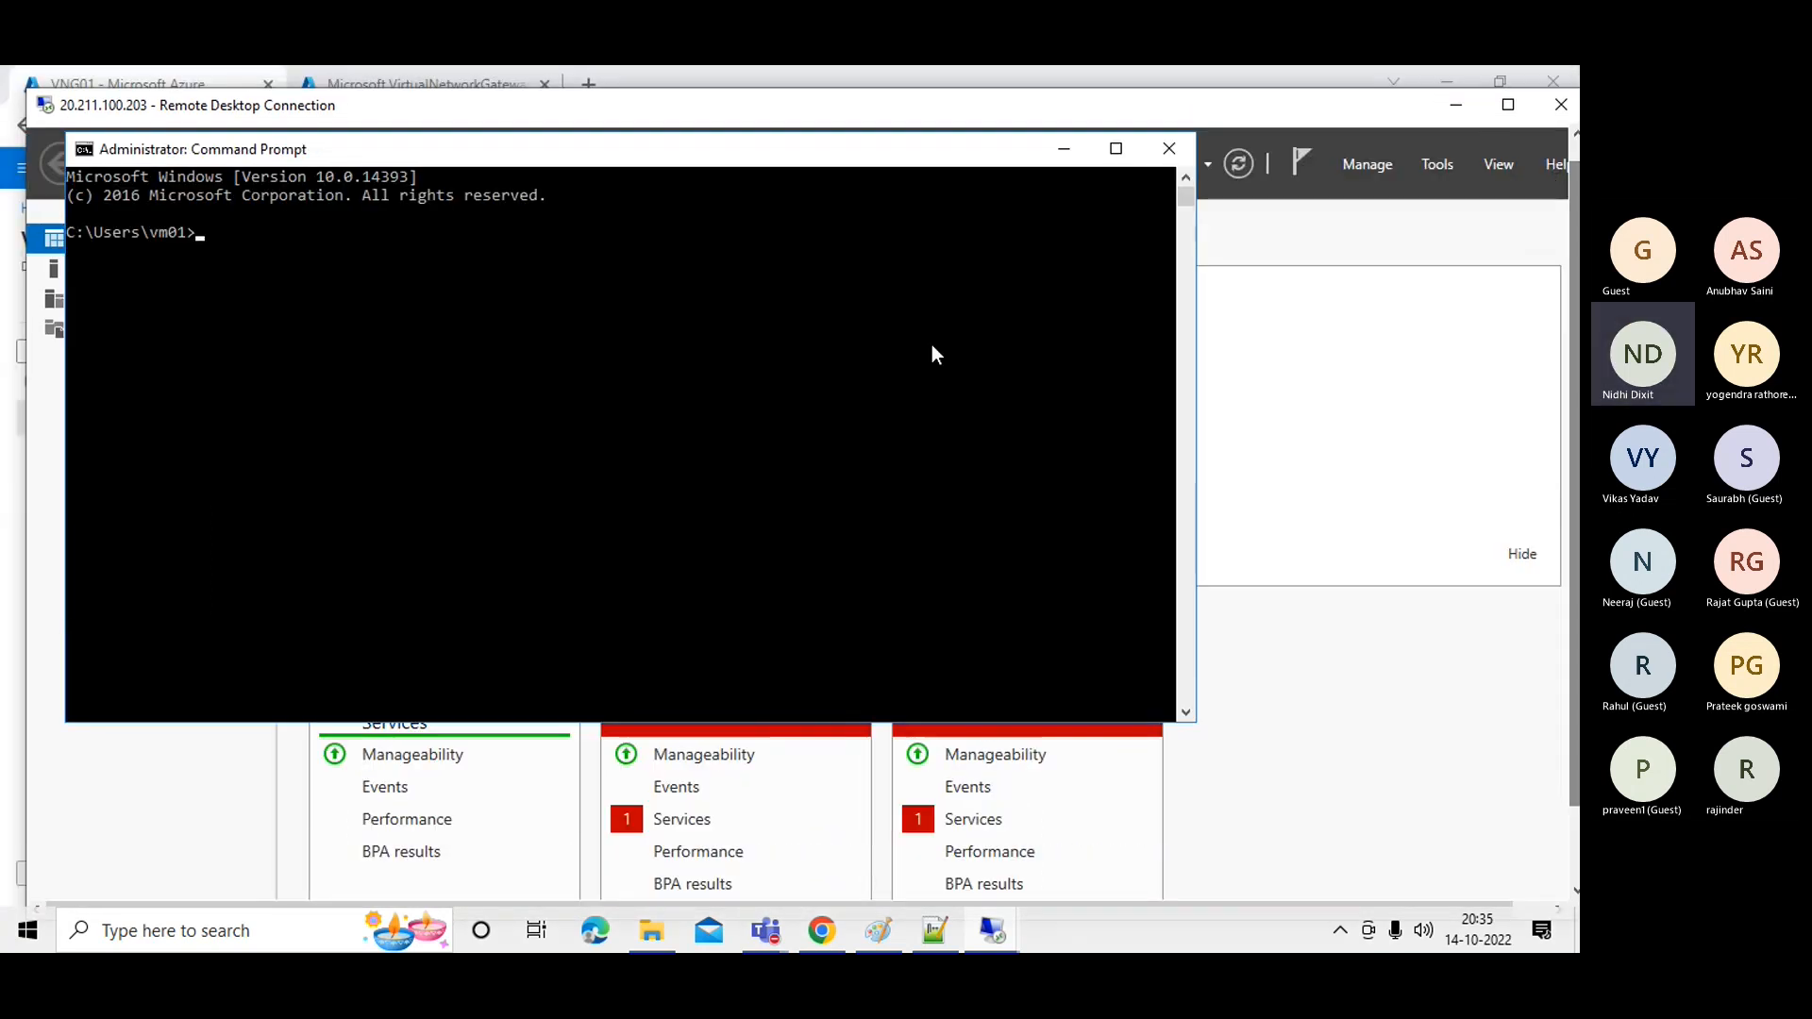
Look up VM02's private address in the PEERING diagram and run a continuous ping to it from VM01 with ping 10.1.2.4 -t
text(ping)
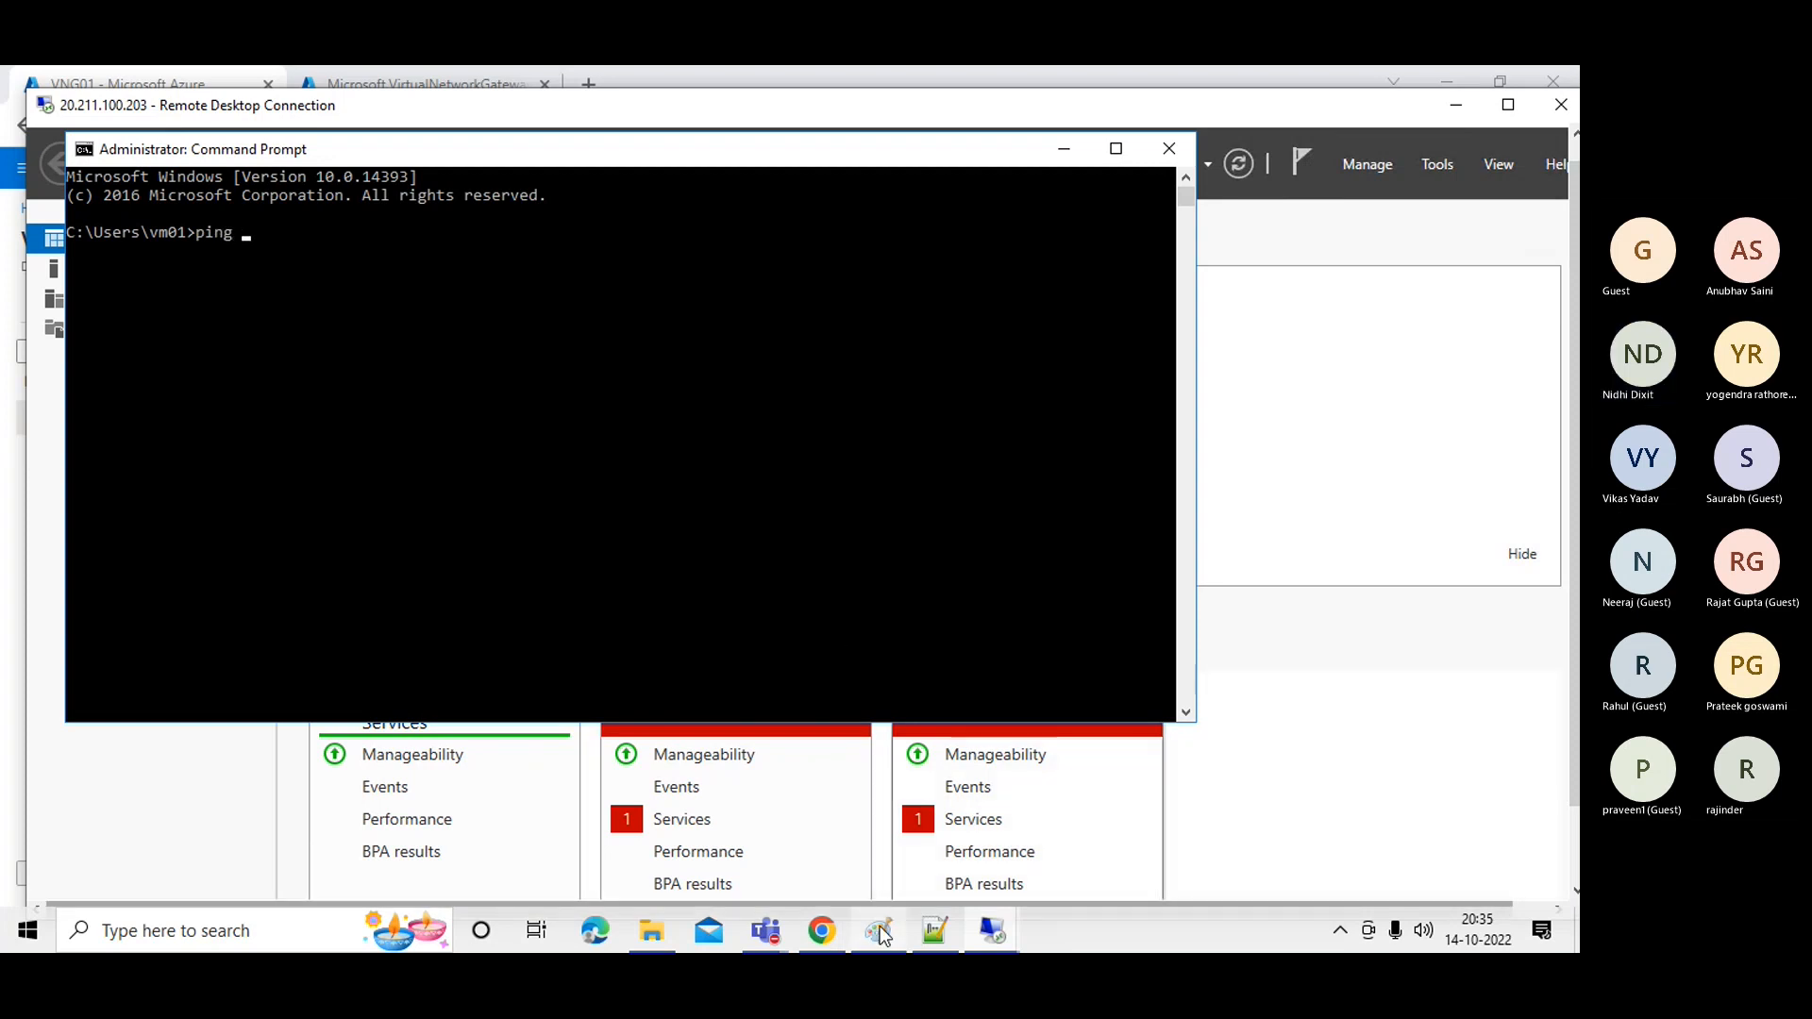
mouse_move(880, 929)
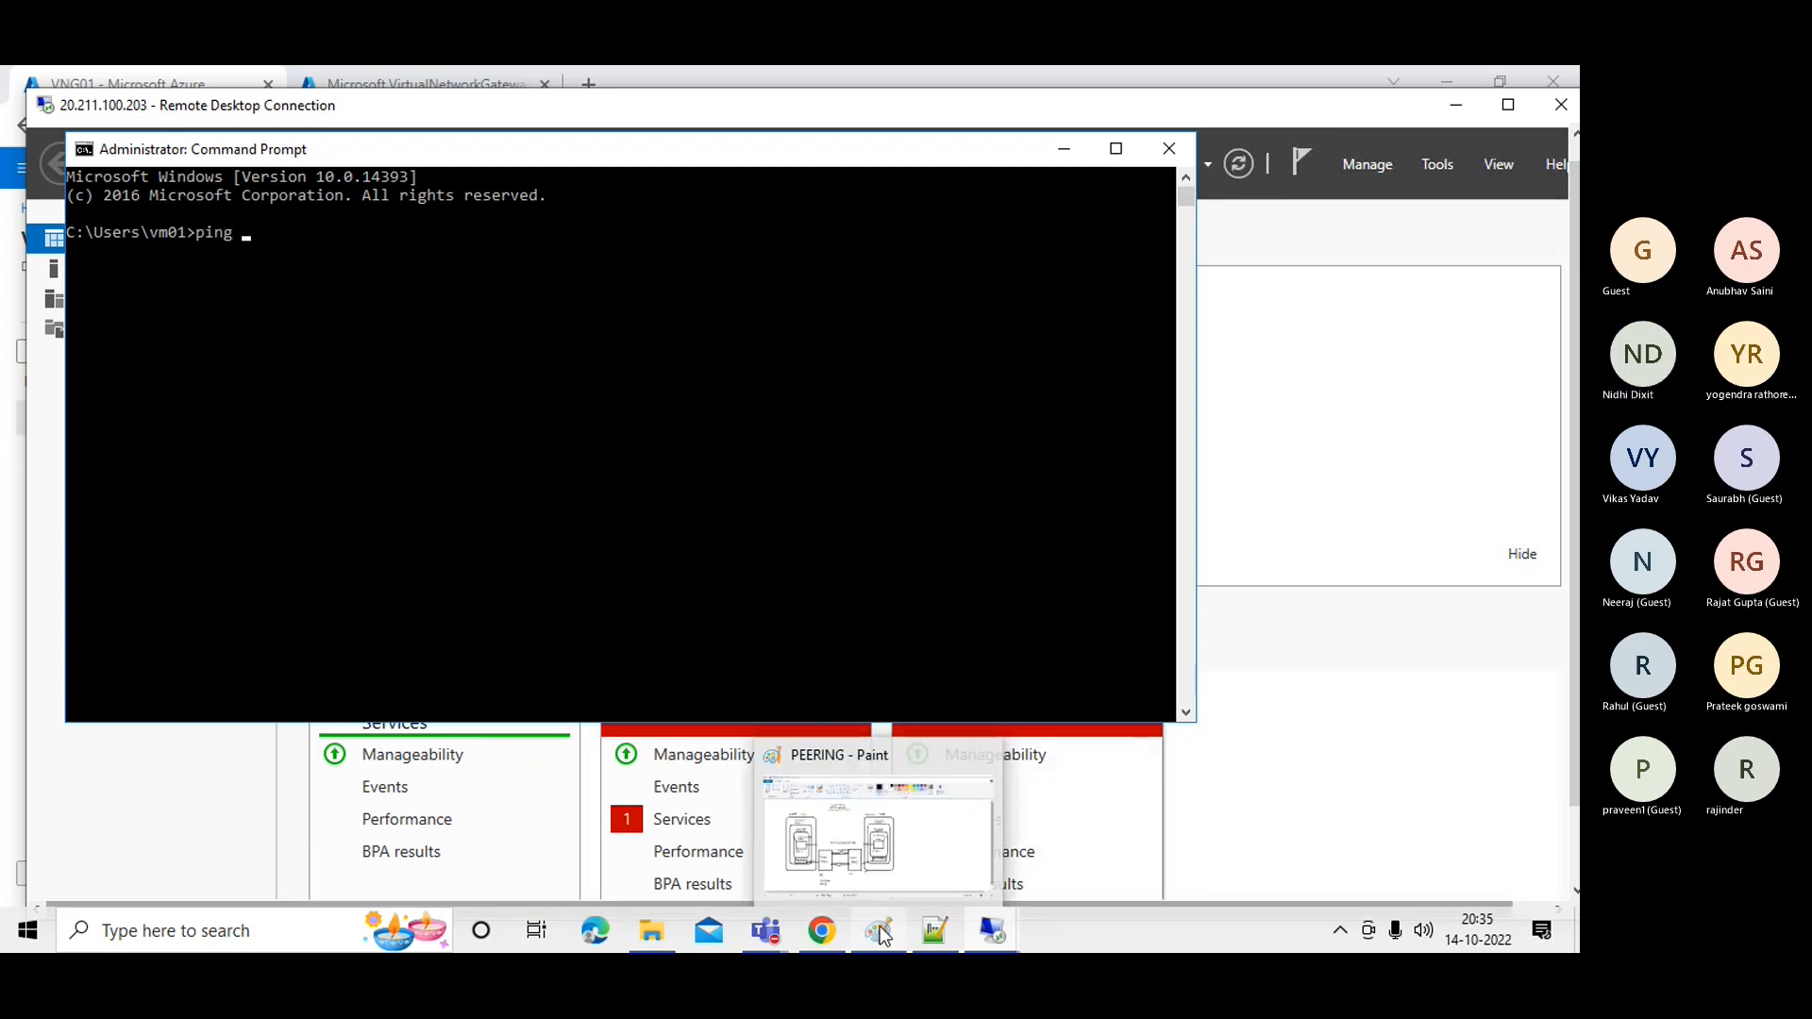
click(878, 863)
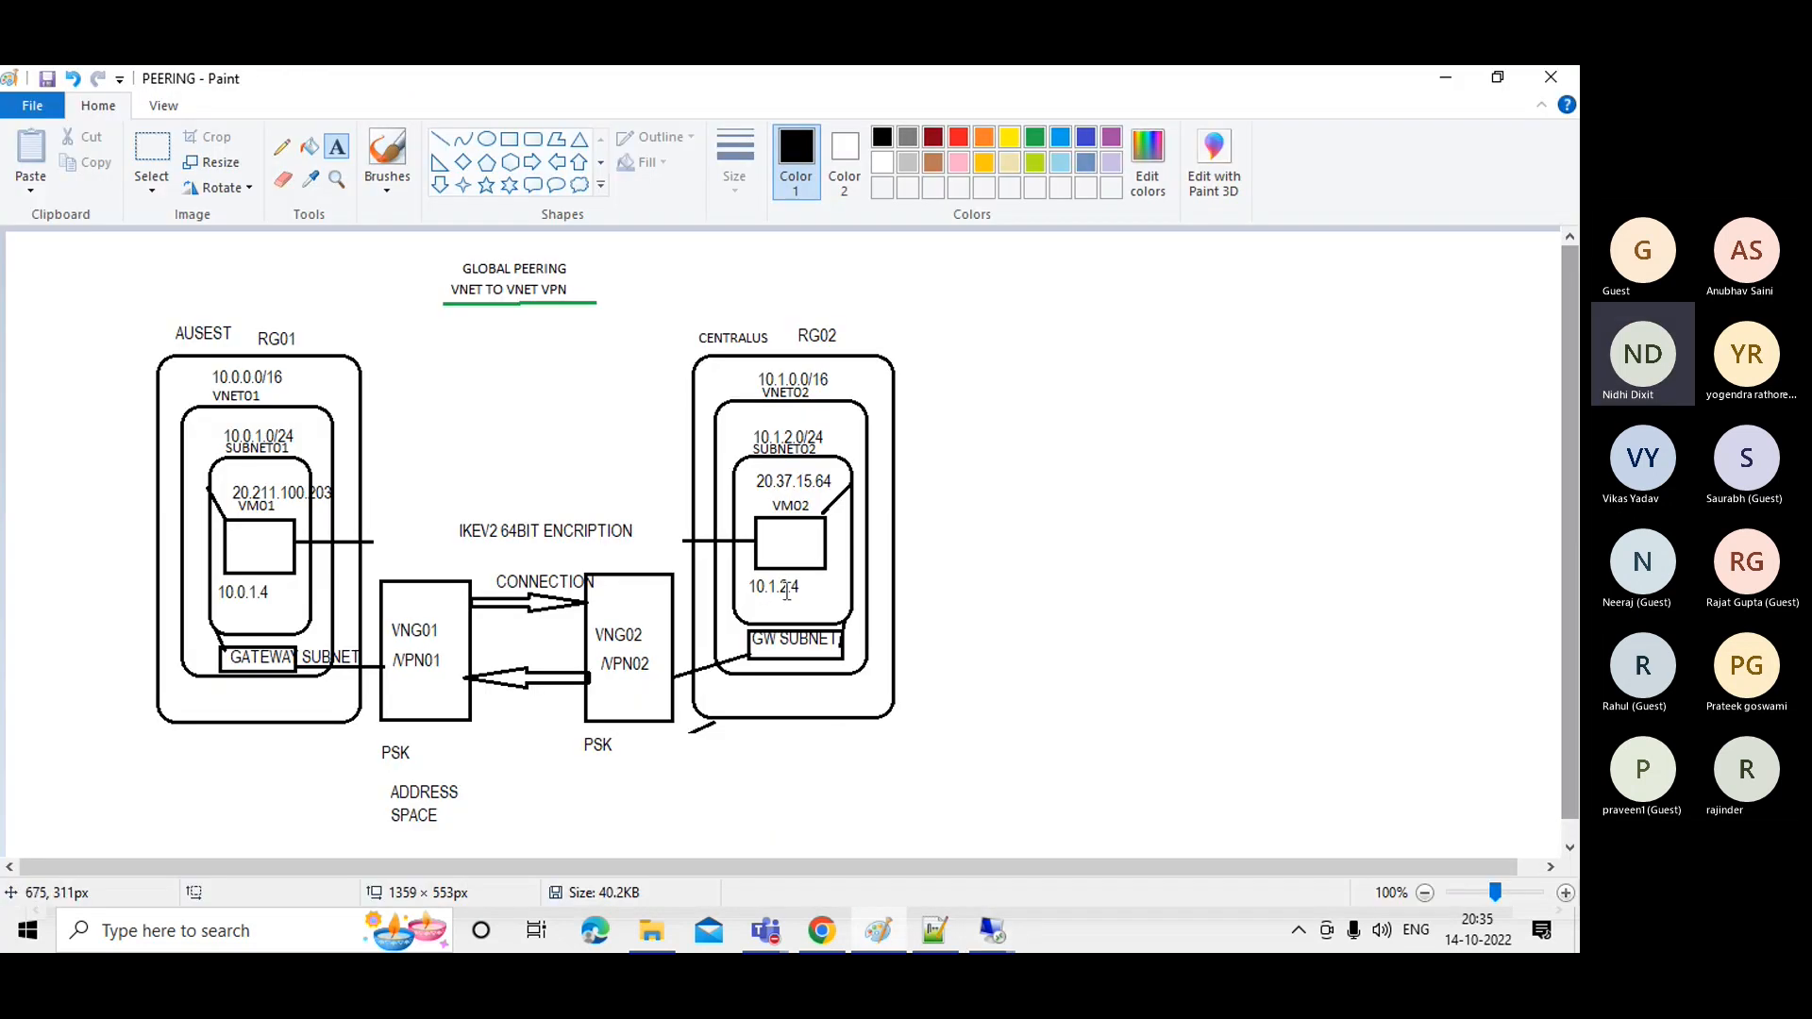
click(1448, 78)
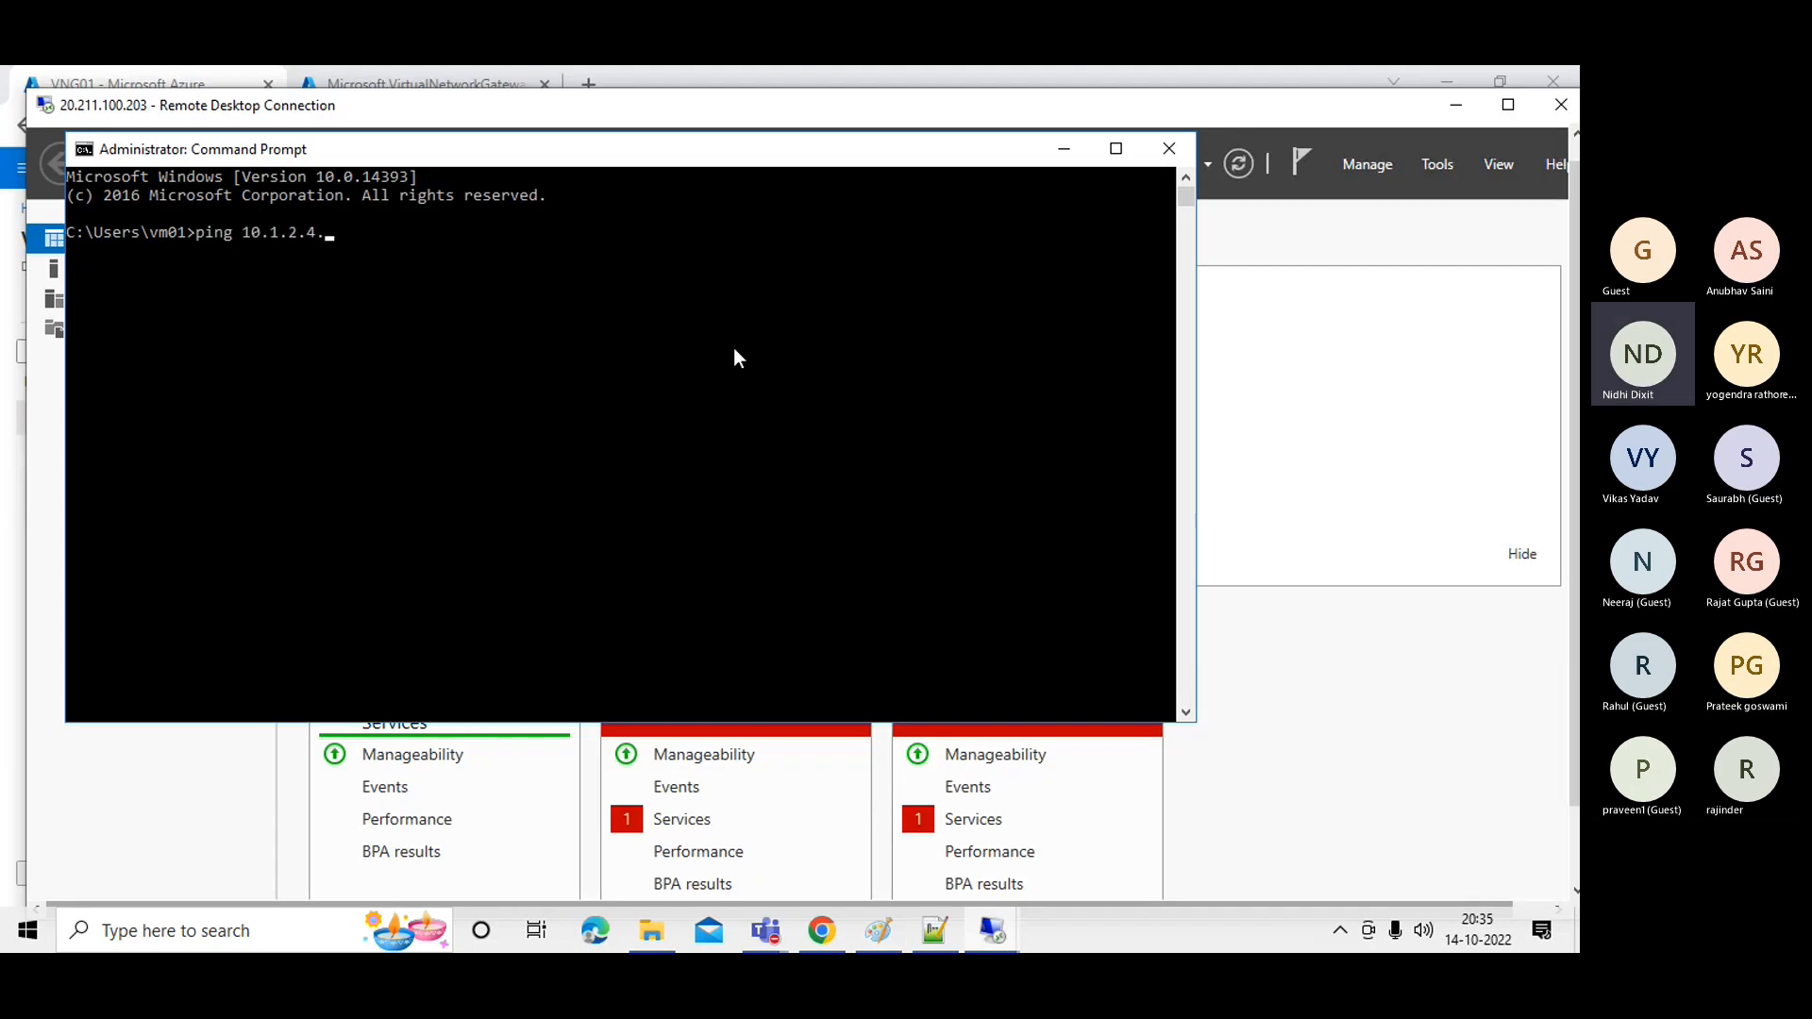
text(-t)
key(Return)
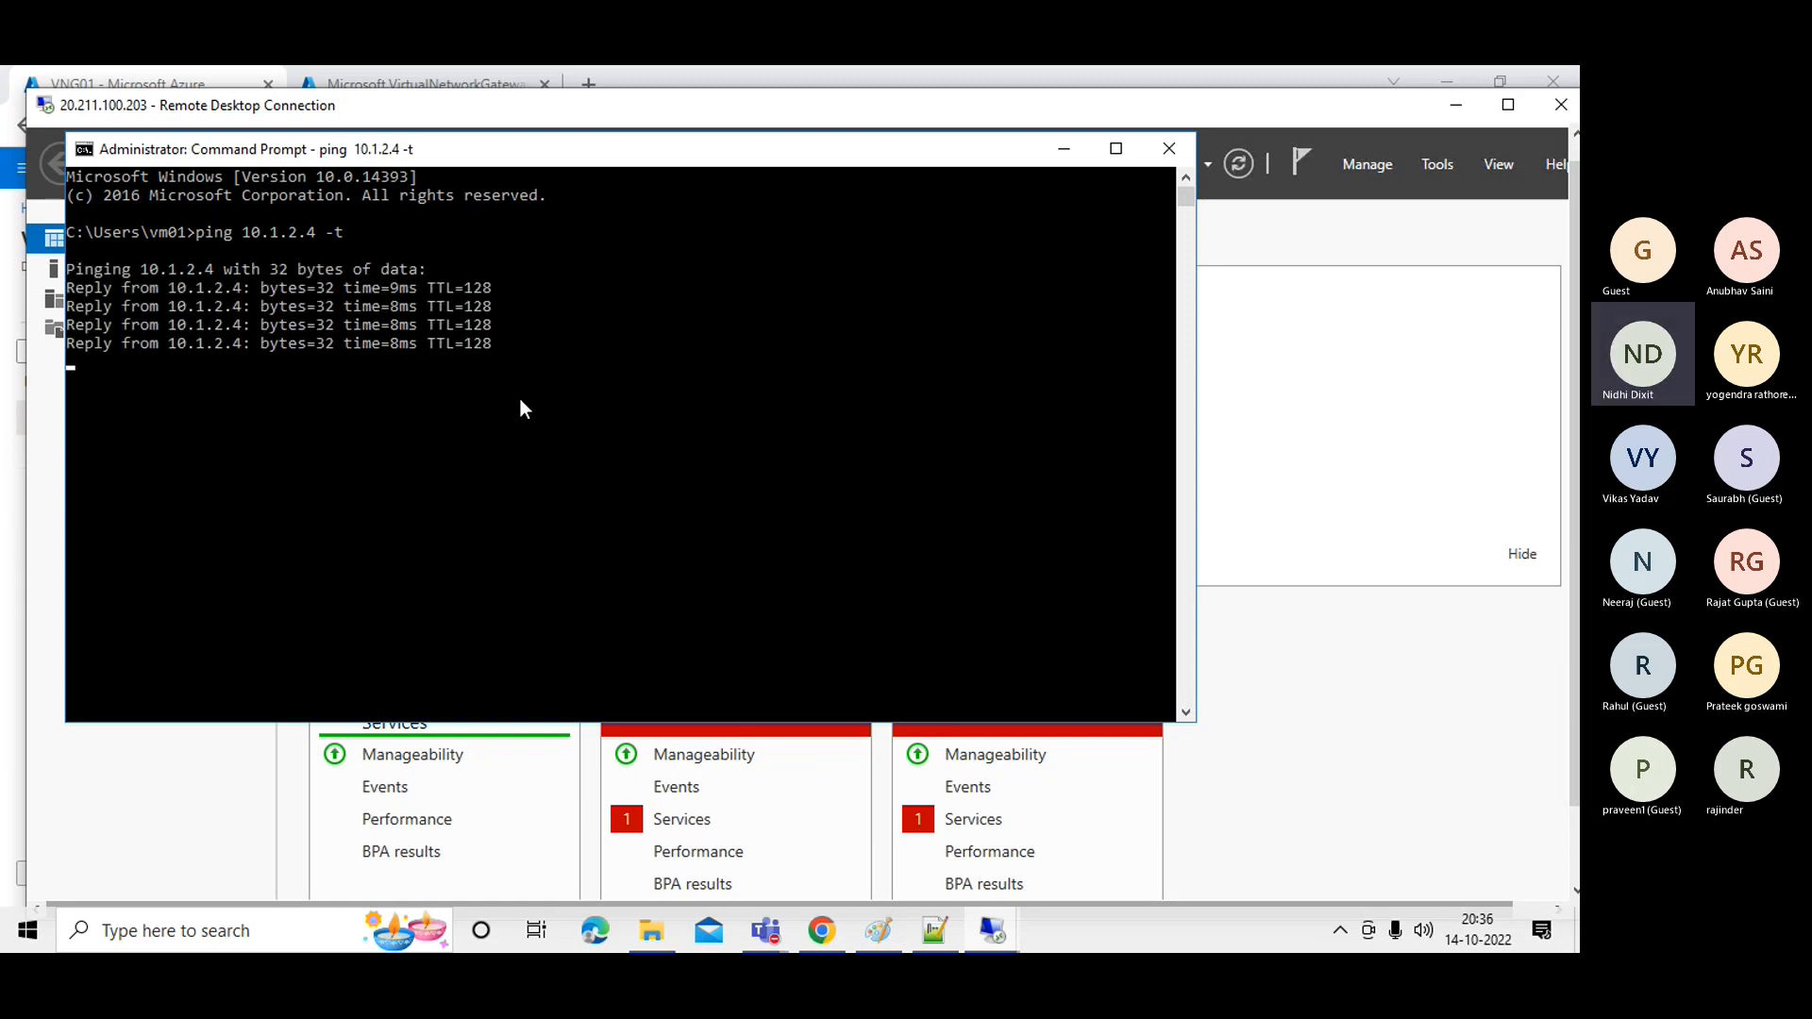
Switch to the Remote Desktop session of VM02 at 20.37.15.64, close its Windows Firewall window, and open a Command Prompt
mouse_move(984, 944)
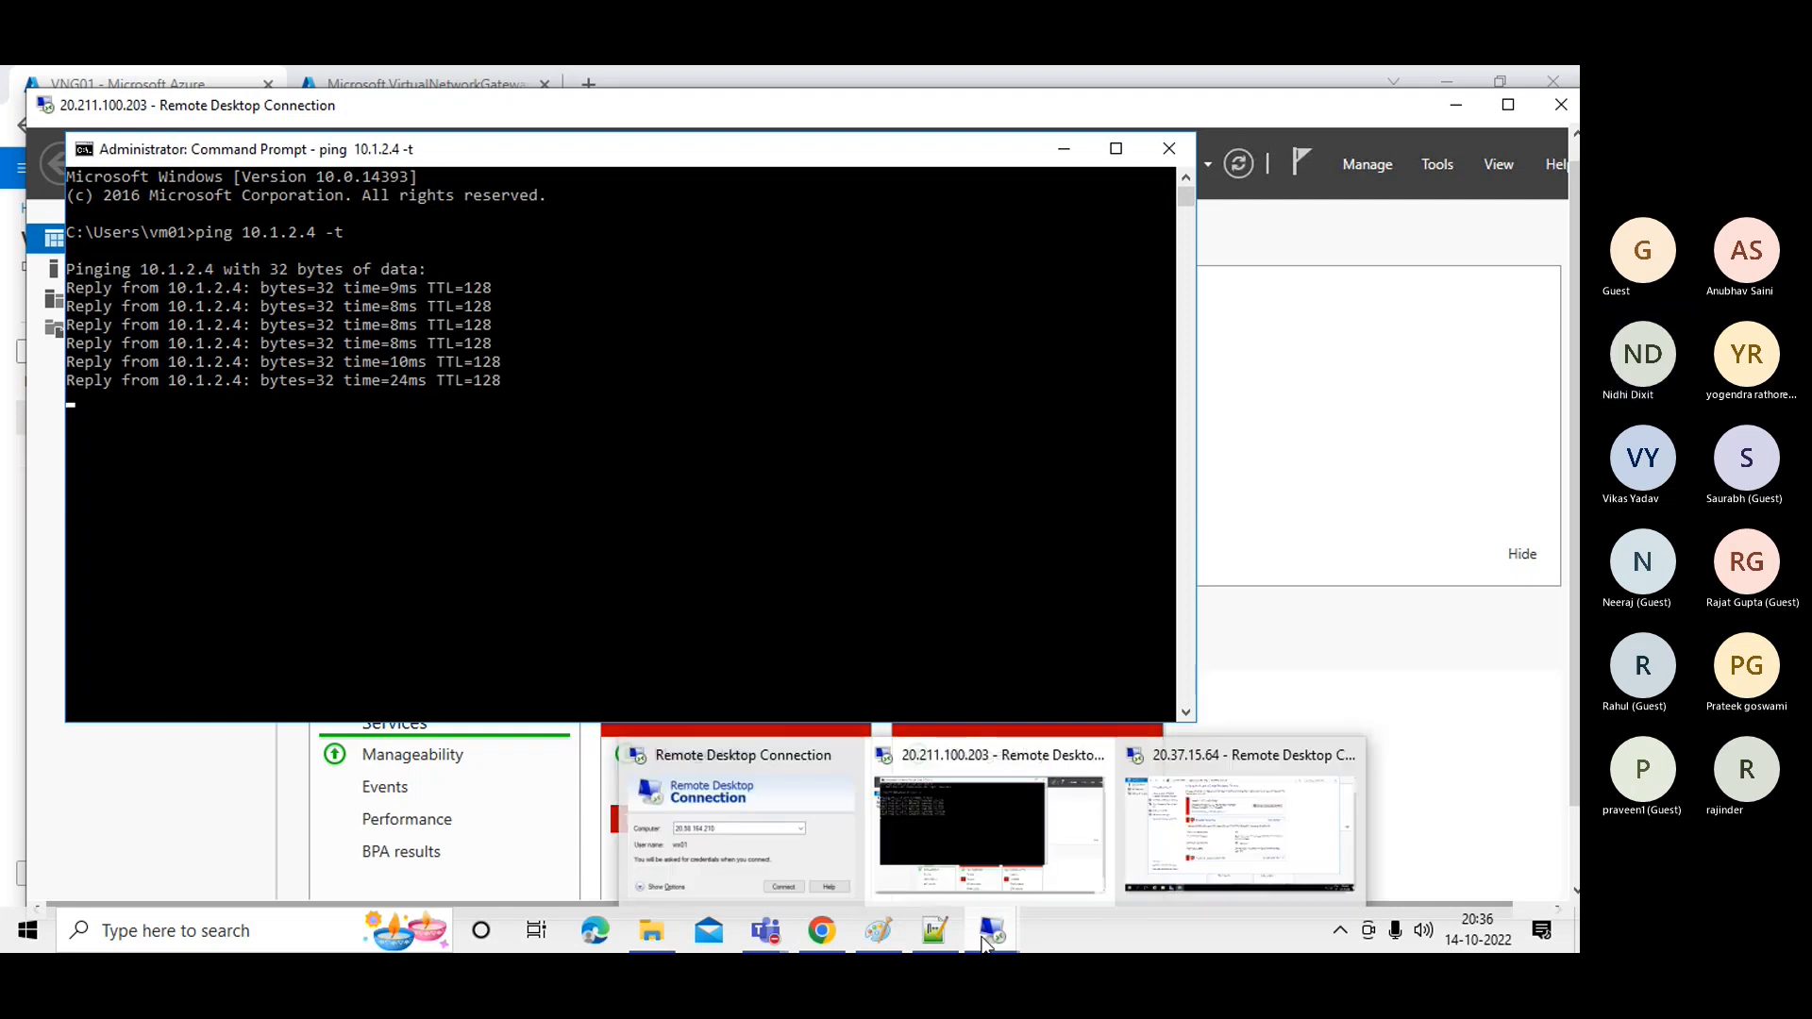
click(1216, 819)
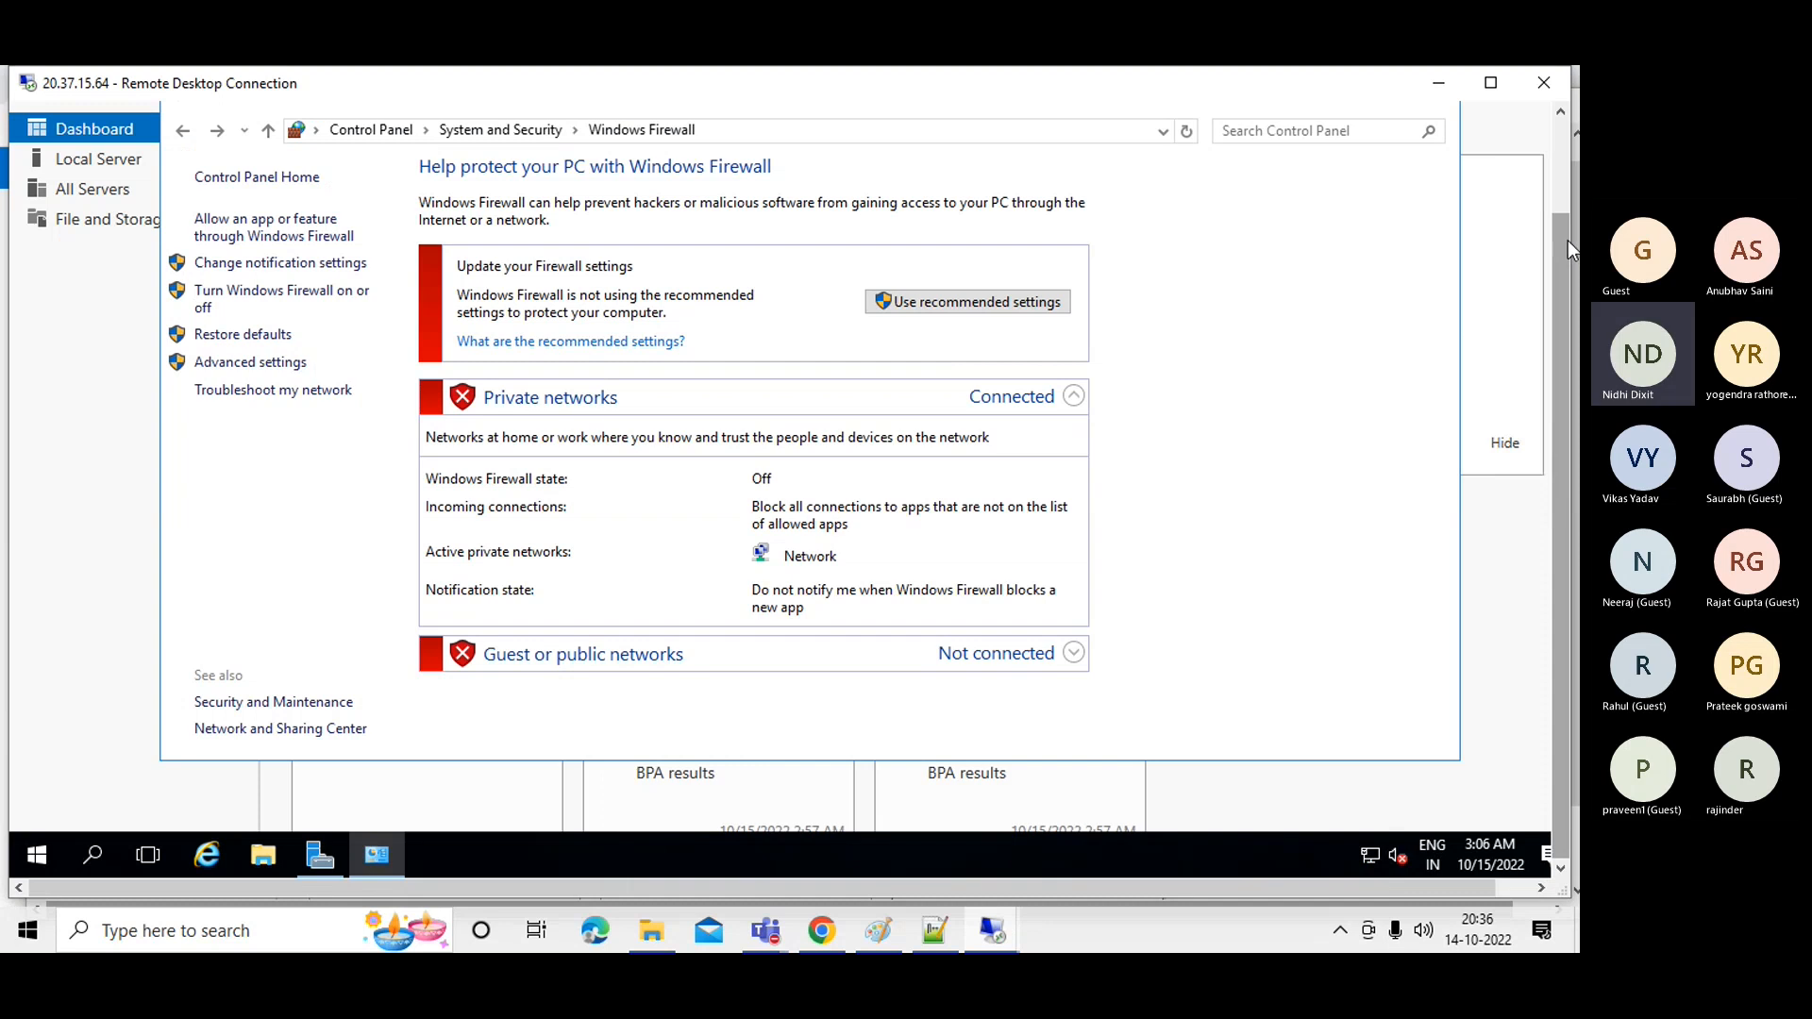
scroll(1567, 239, up, 1)
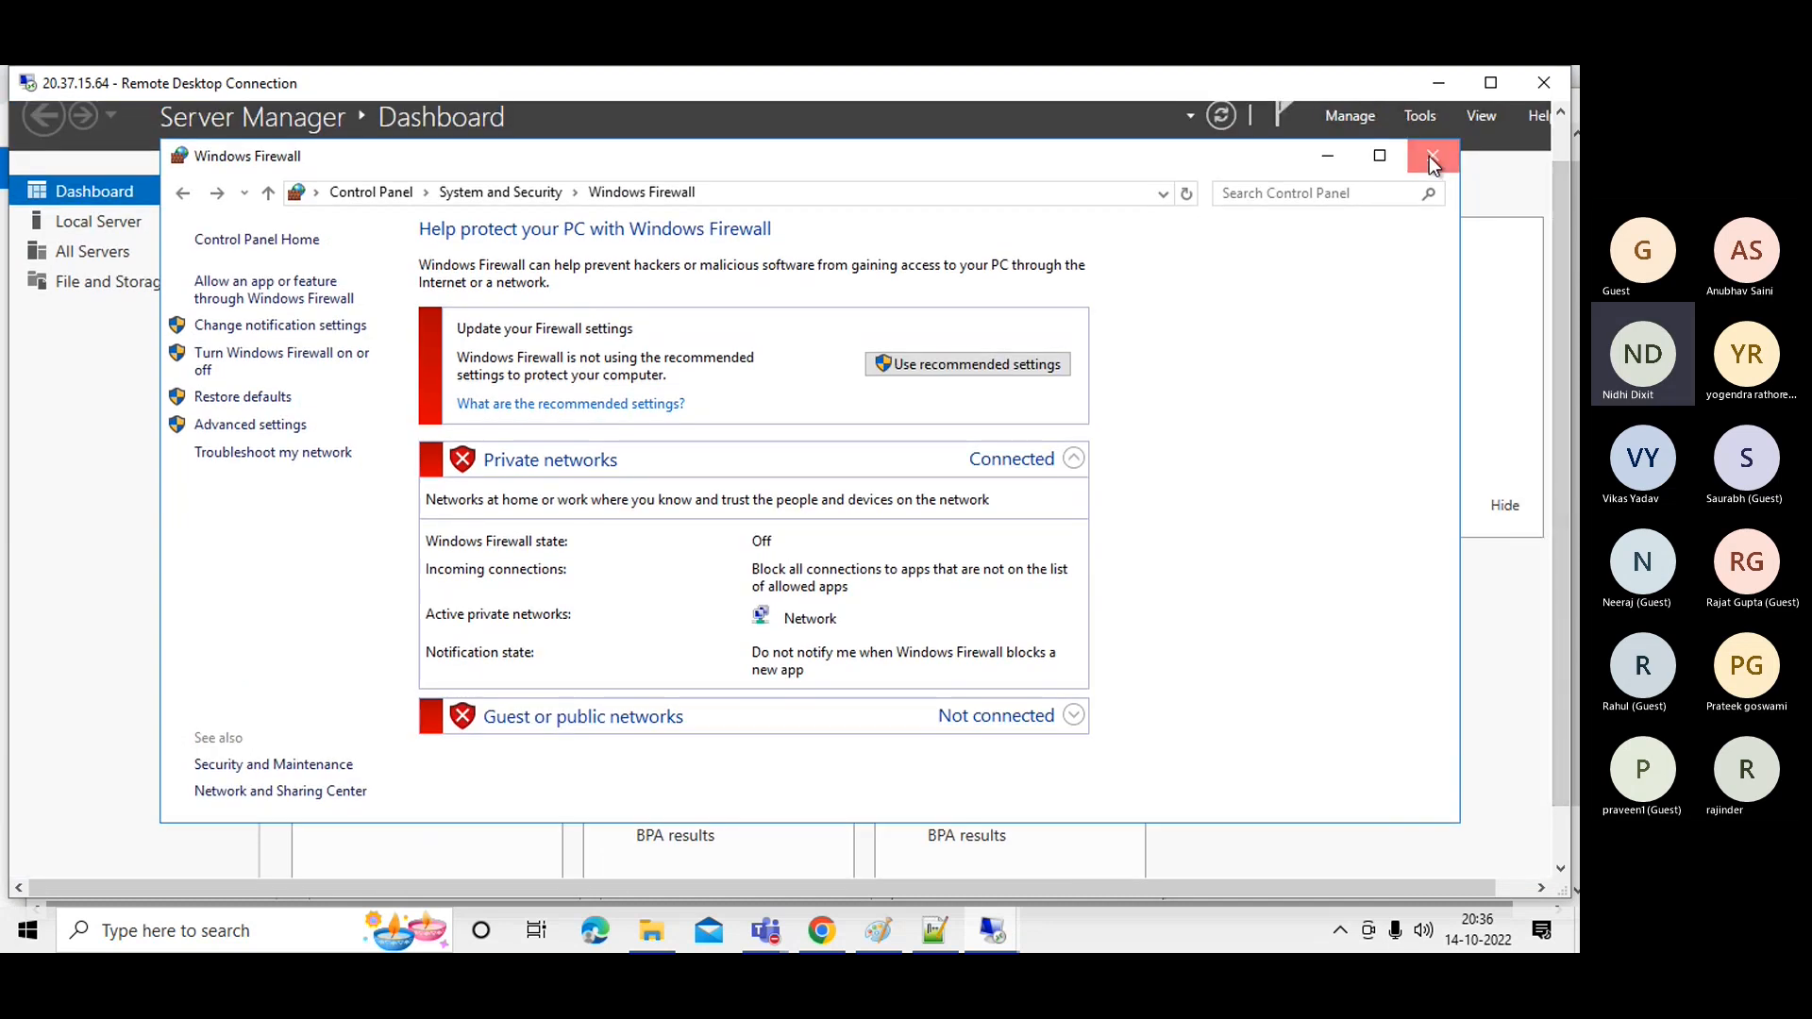
click(1429, 156)
drag(1560, 360, 1559, 432)
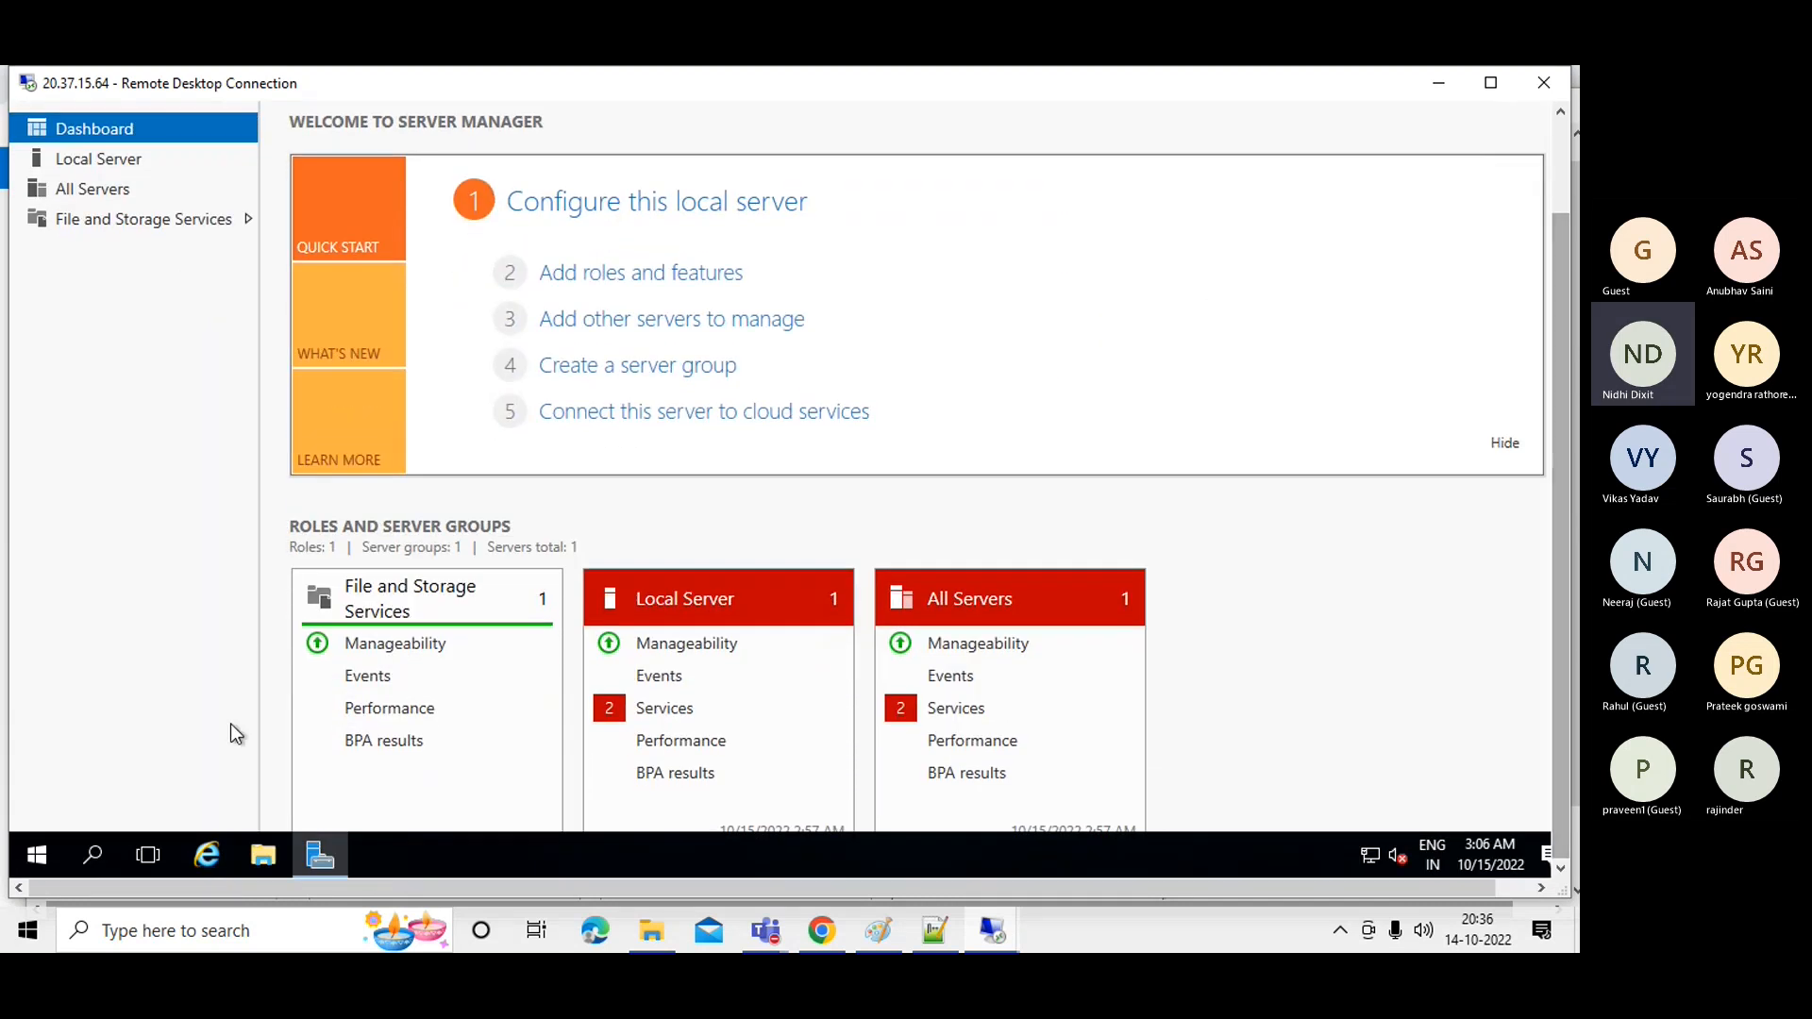
click(93, 858)
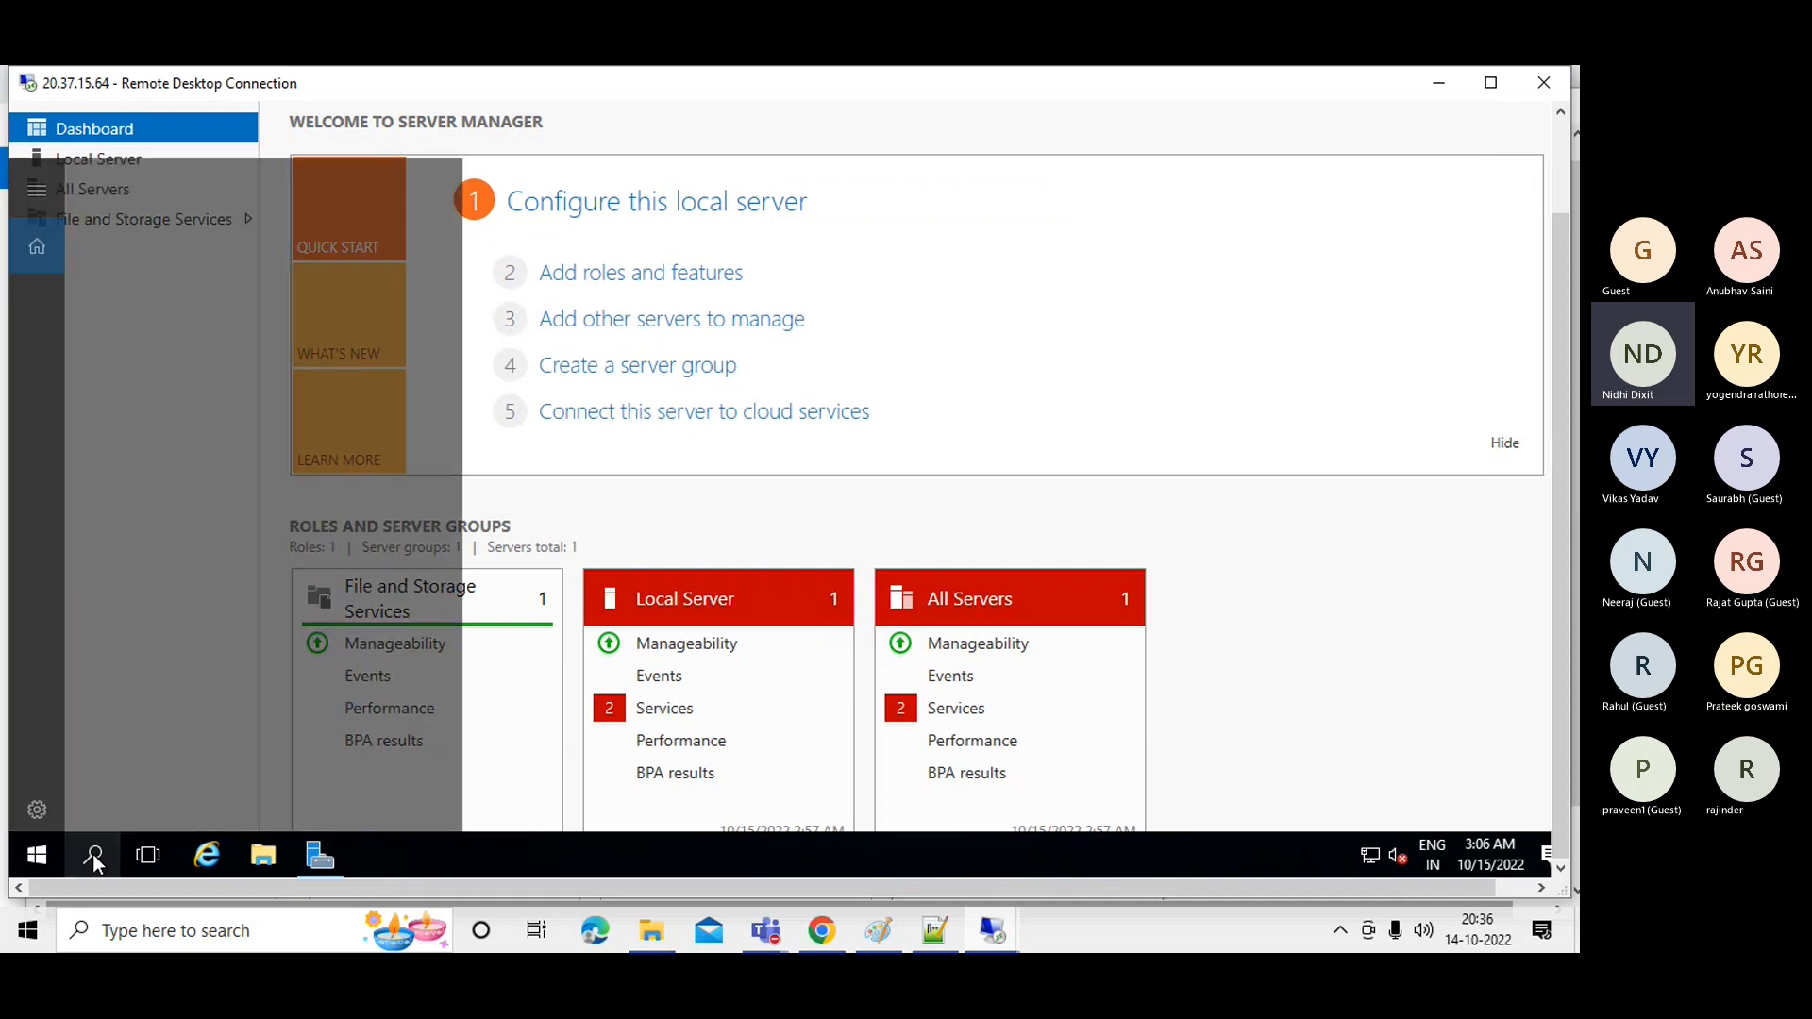
text(cmd)
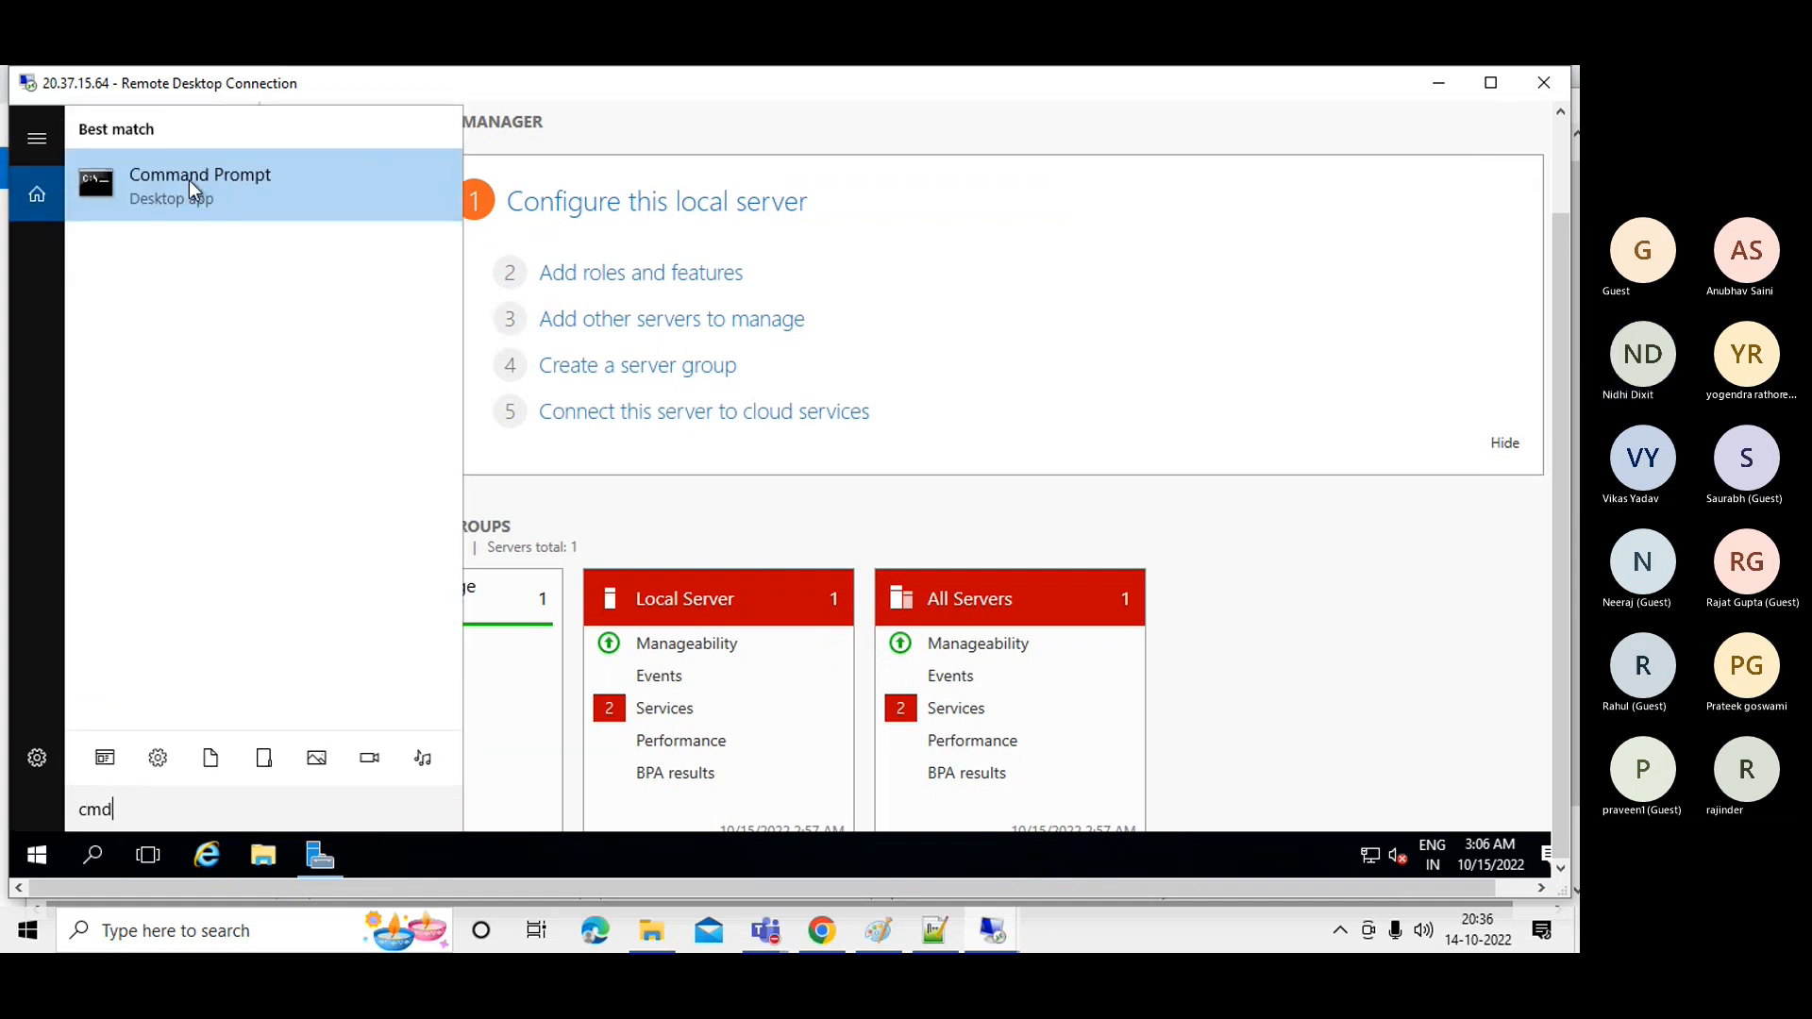
click(189, 179)
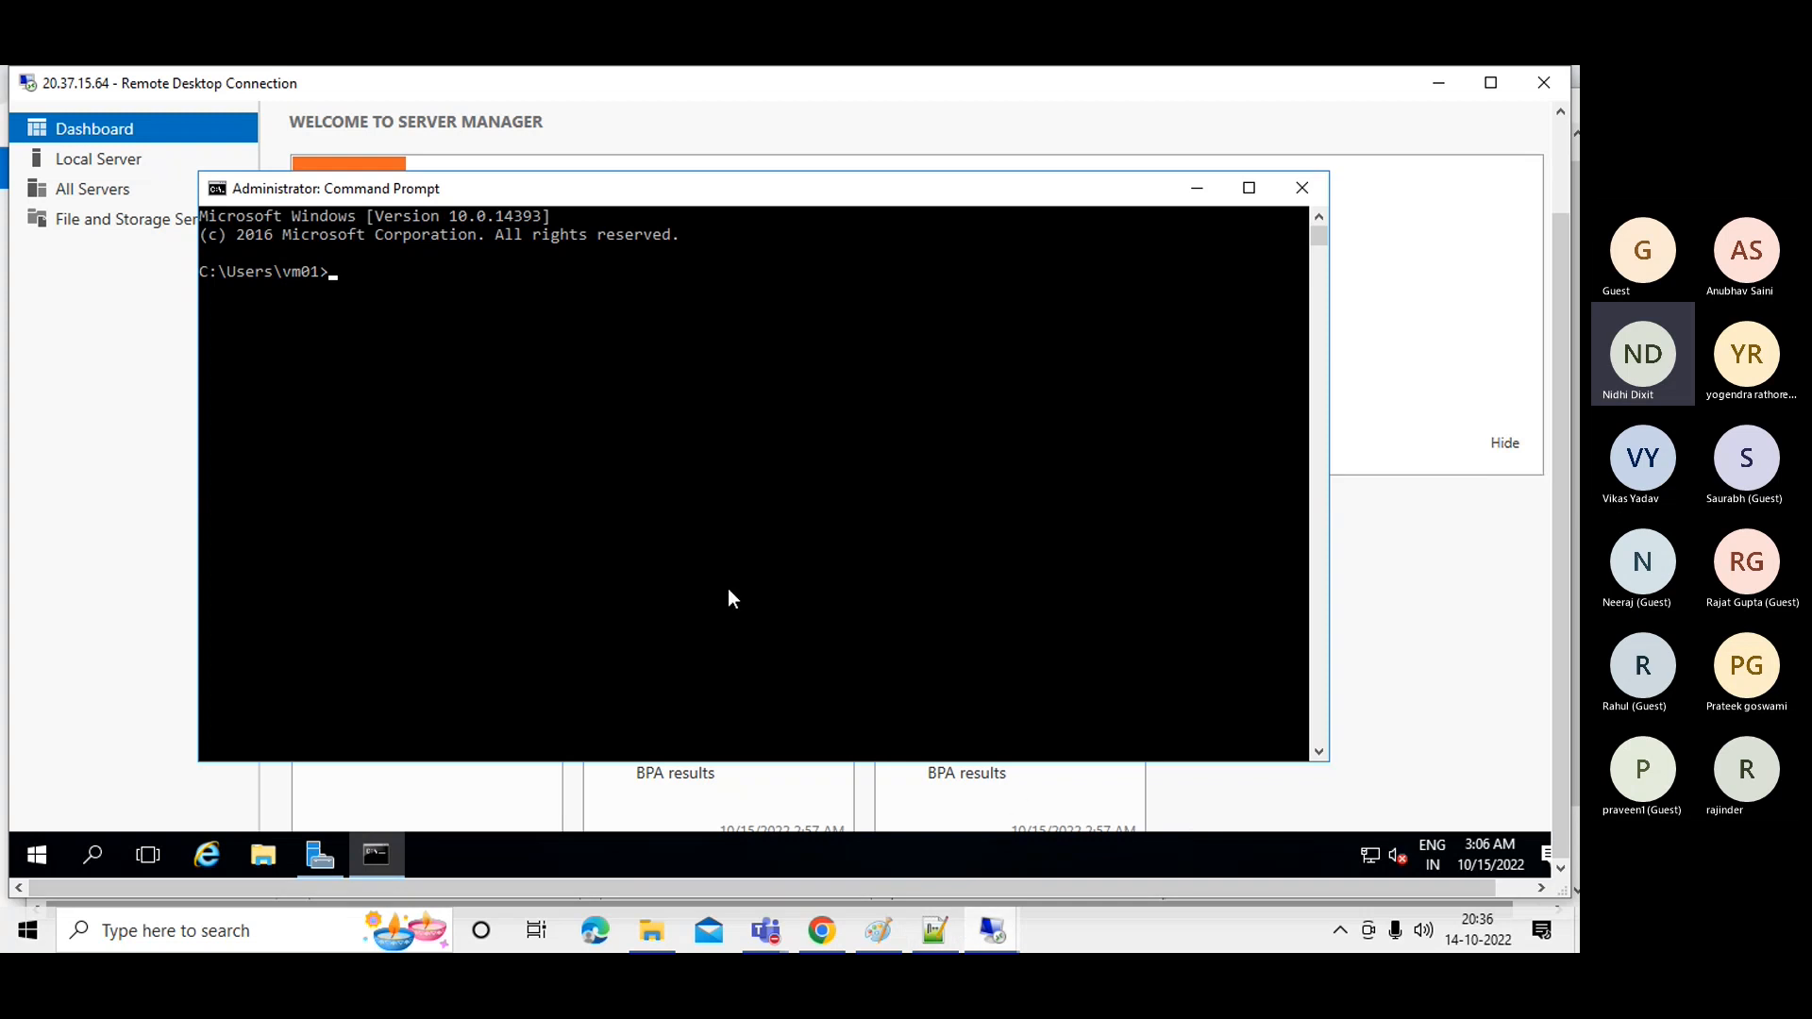
Check VM01's private address in the PEERING diagram and run a continuous ping to it from VM02 with ping 10.0.1.4 -t
click(935, 934)
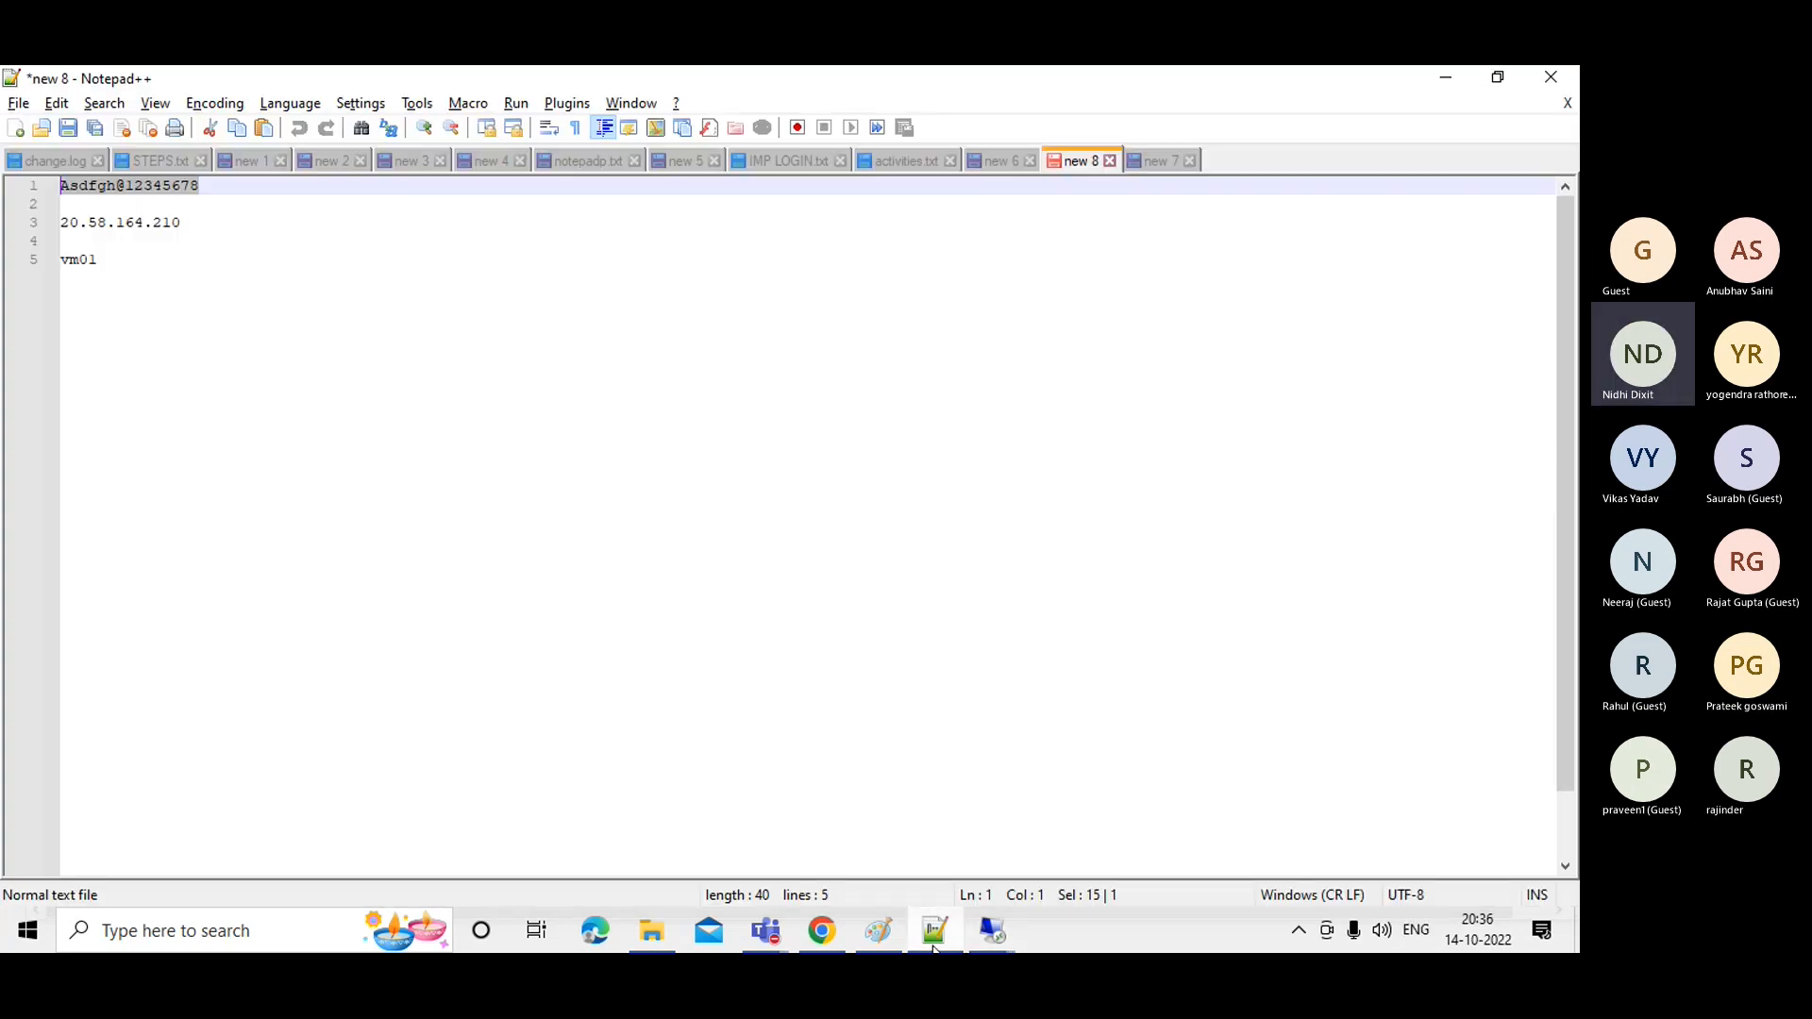
click(935, 935)
click(879, 932)
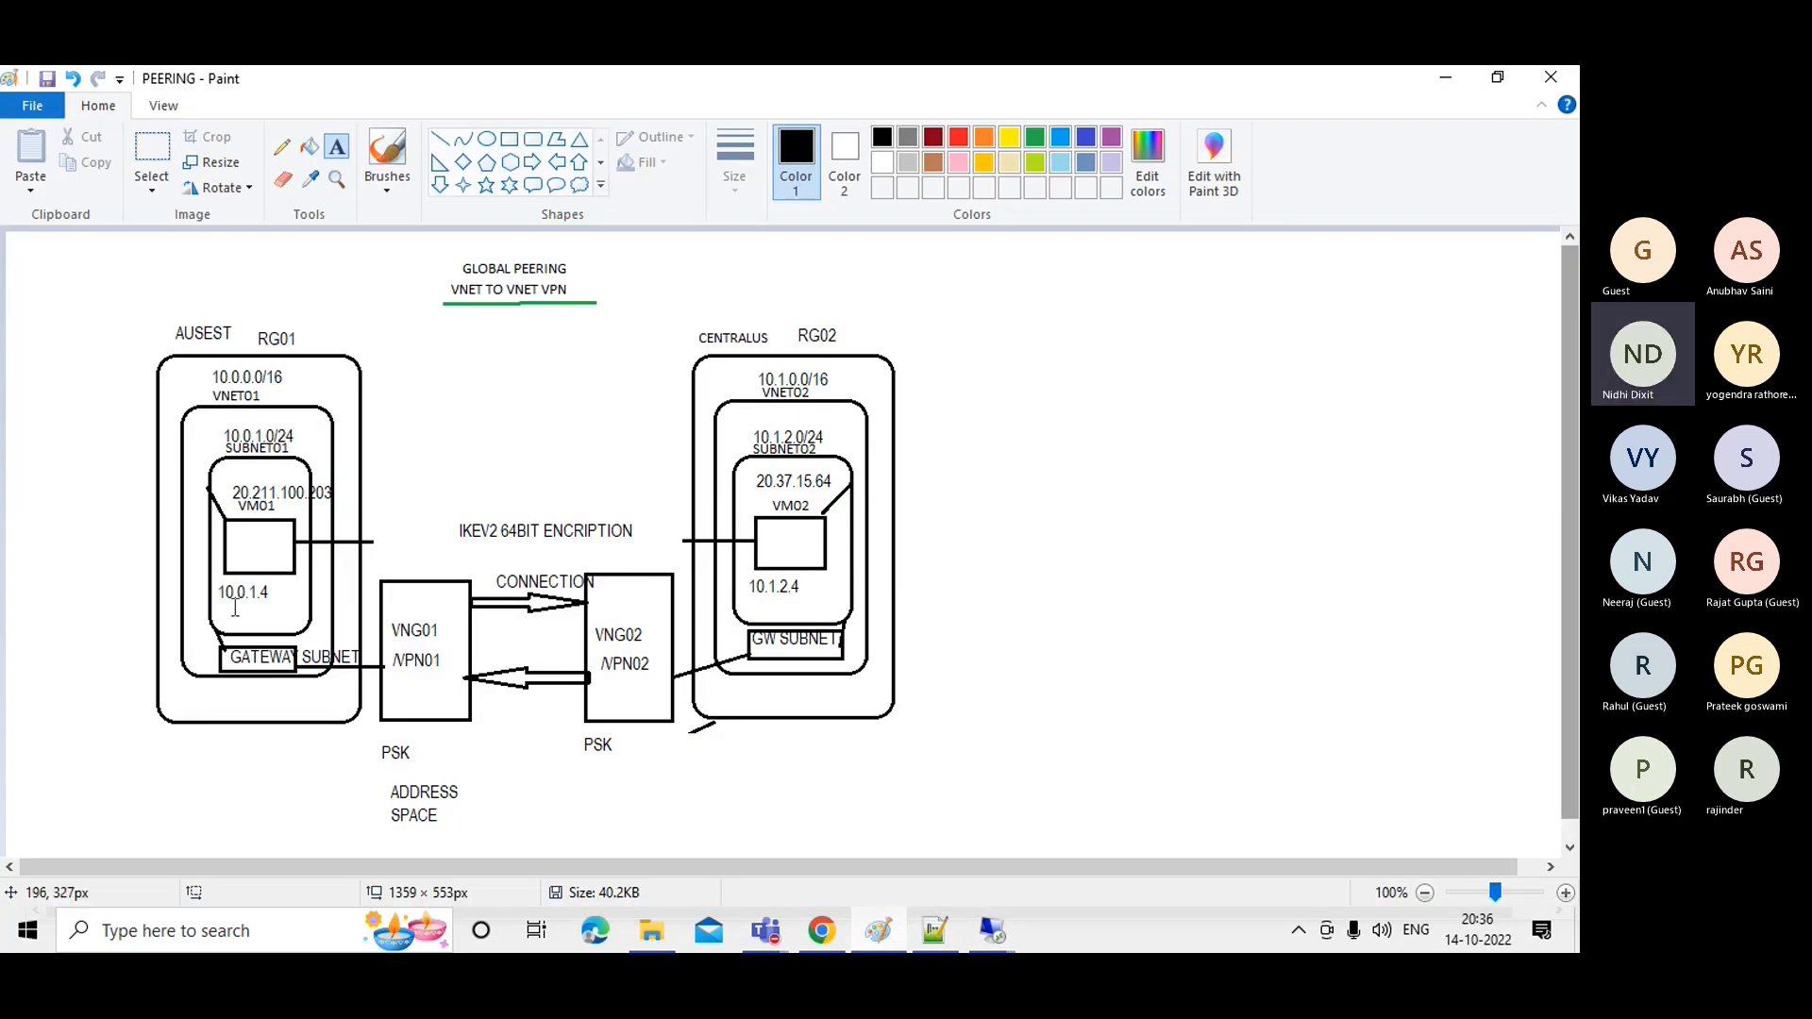
click(836, 939)
mouse_move(982, 932)
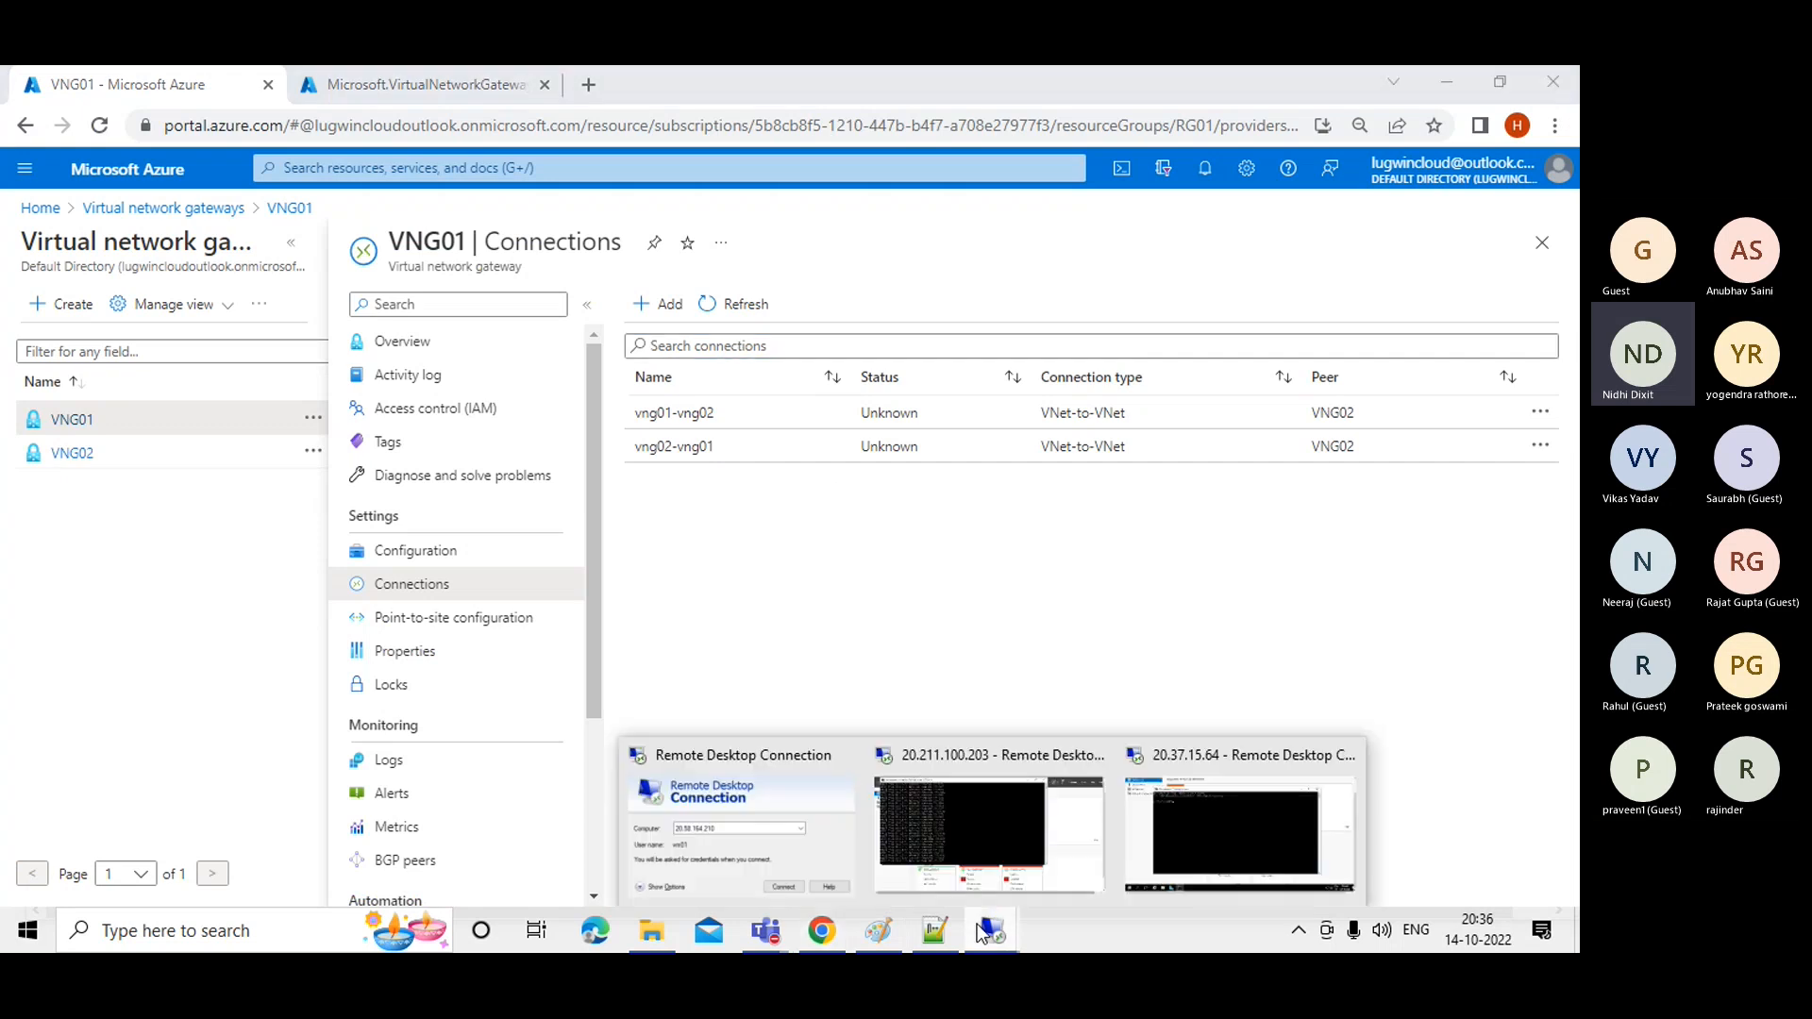
click(1222, 835)
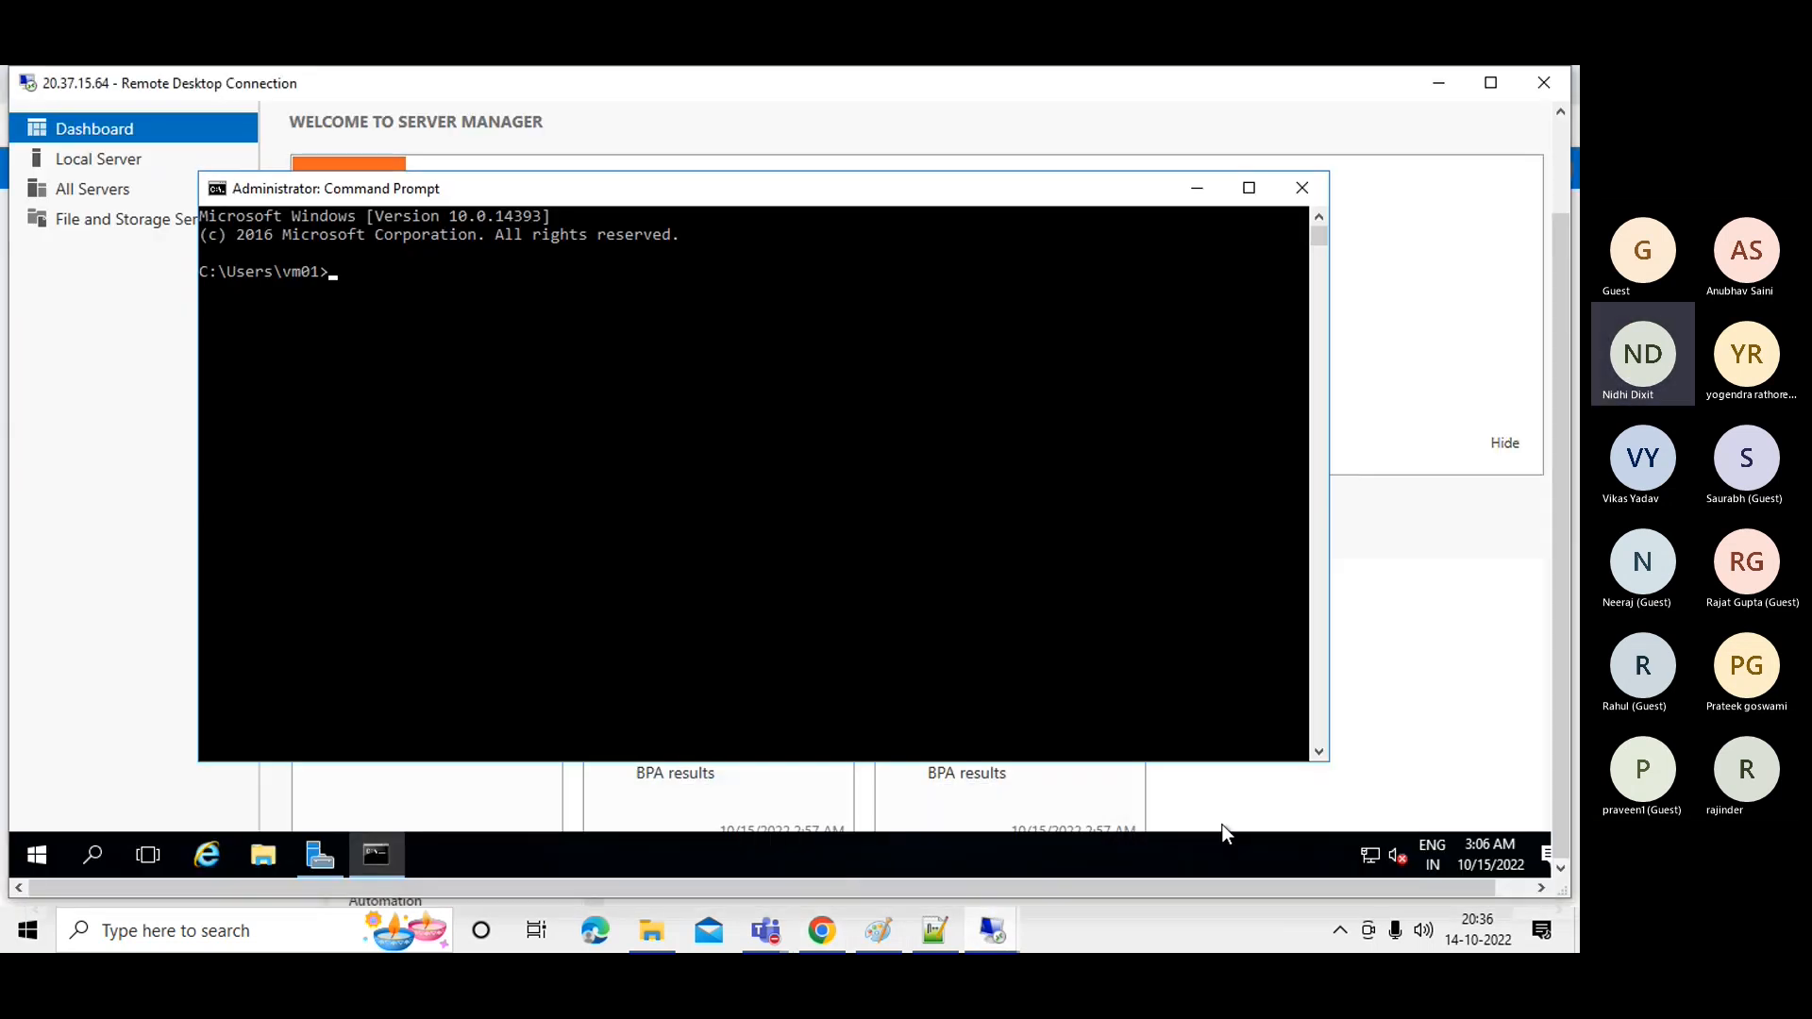
text(ping 10.0.1.4 -t)
key(Return)
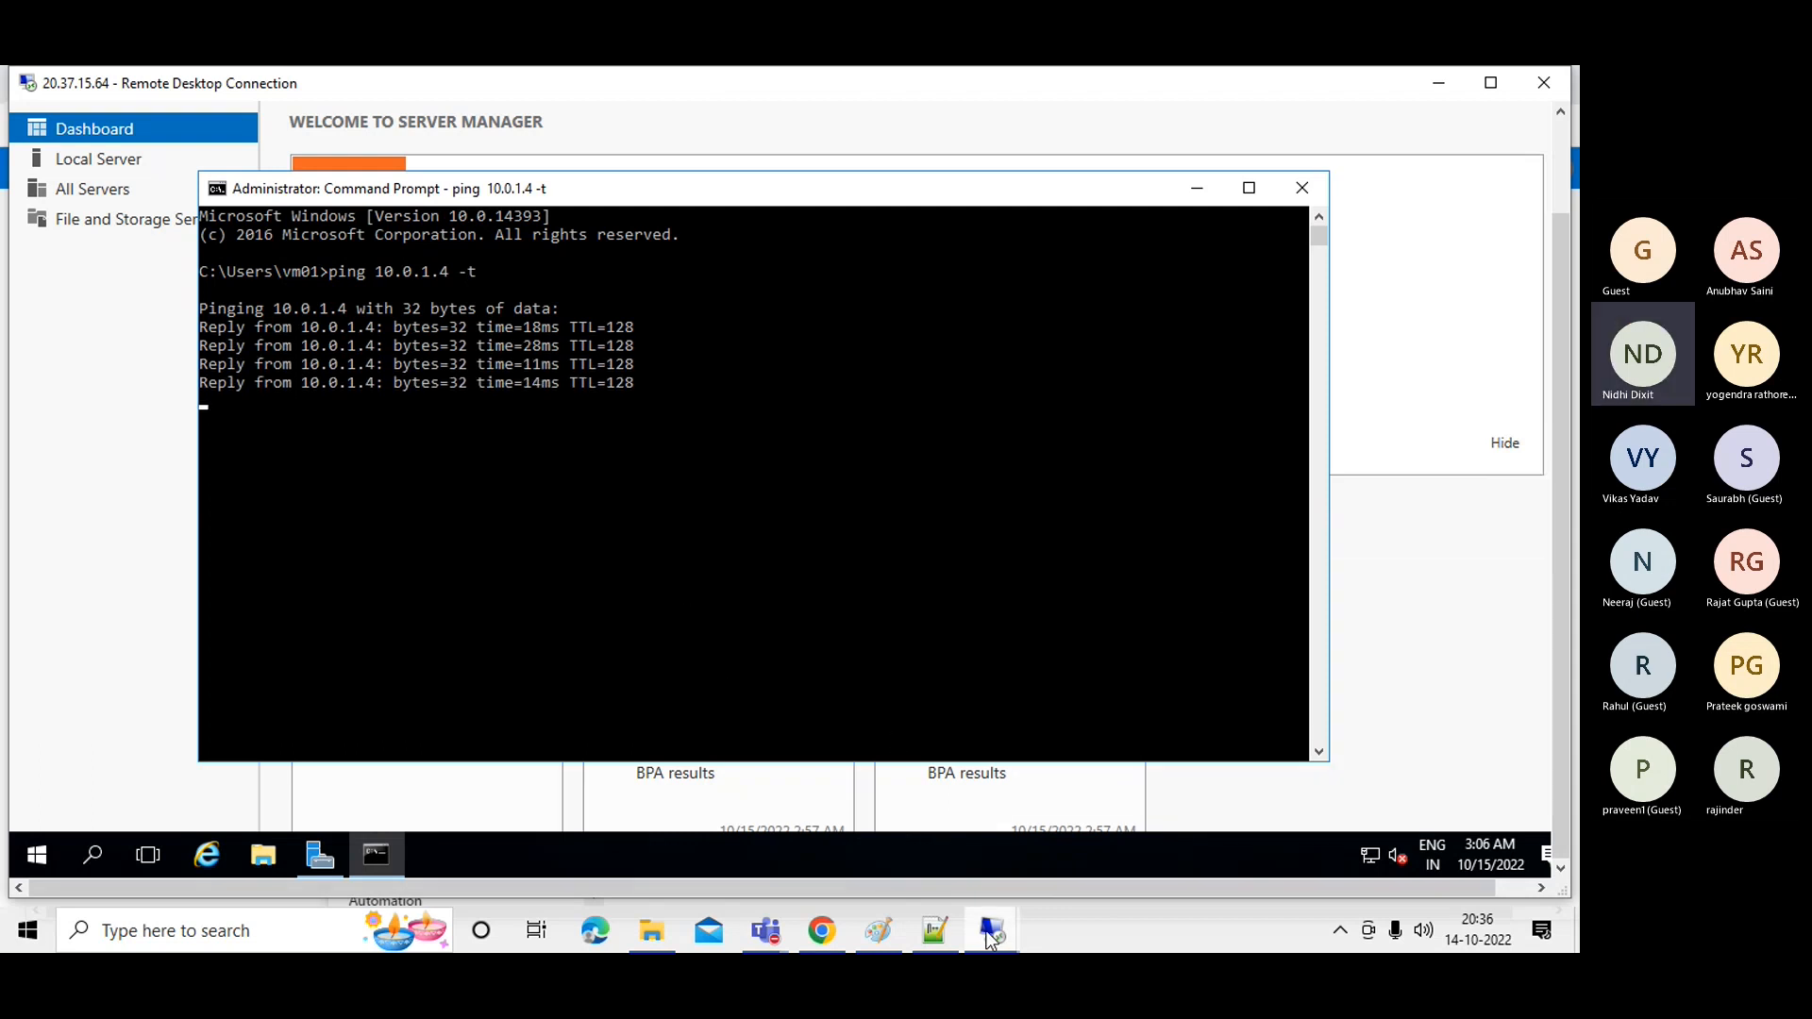
Return to the Azure portal, dismiss the notifications on the virtual network gateway deployment page, and look at the Teams meeting window
mouse_move(841, 927)
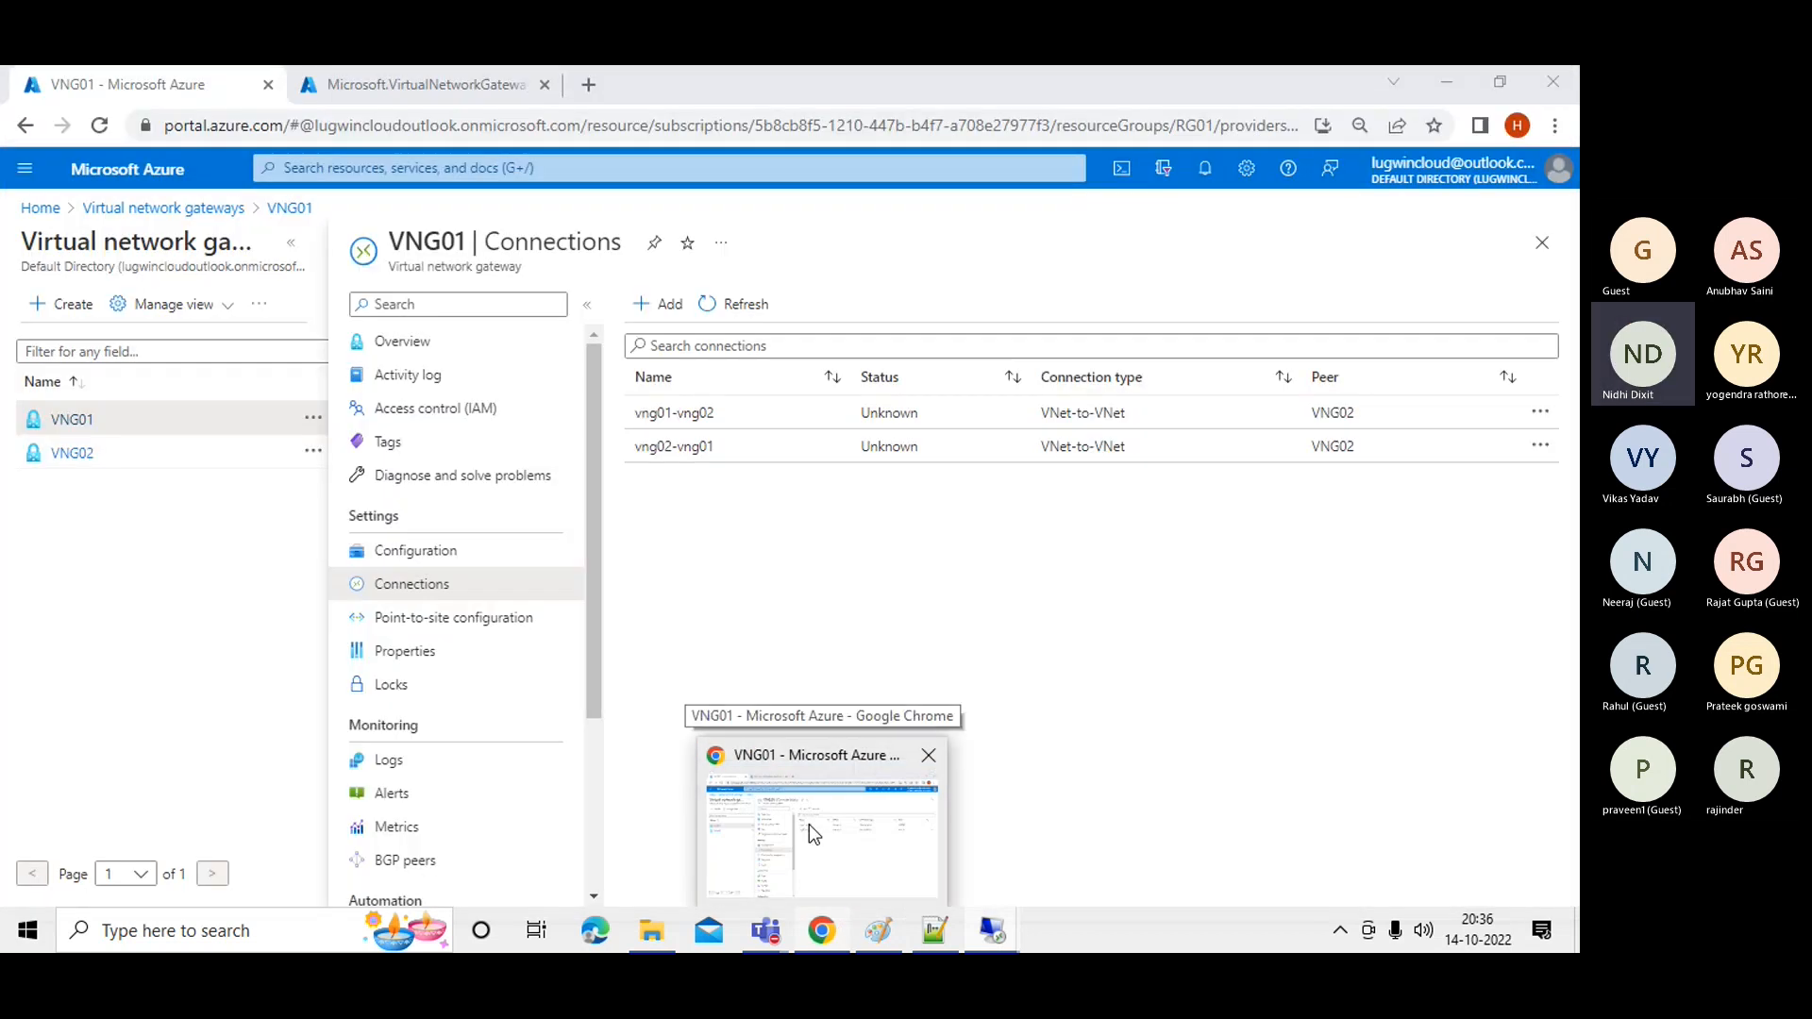
click(808, 824)
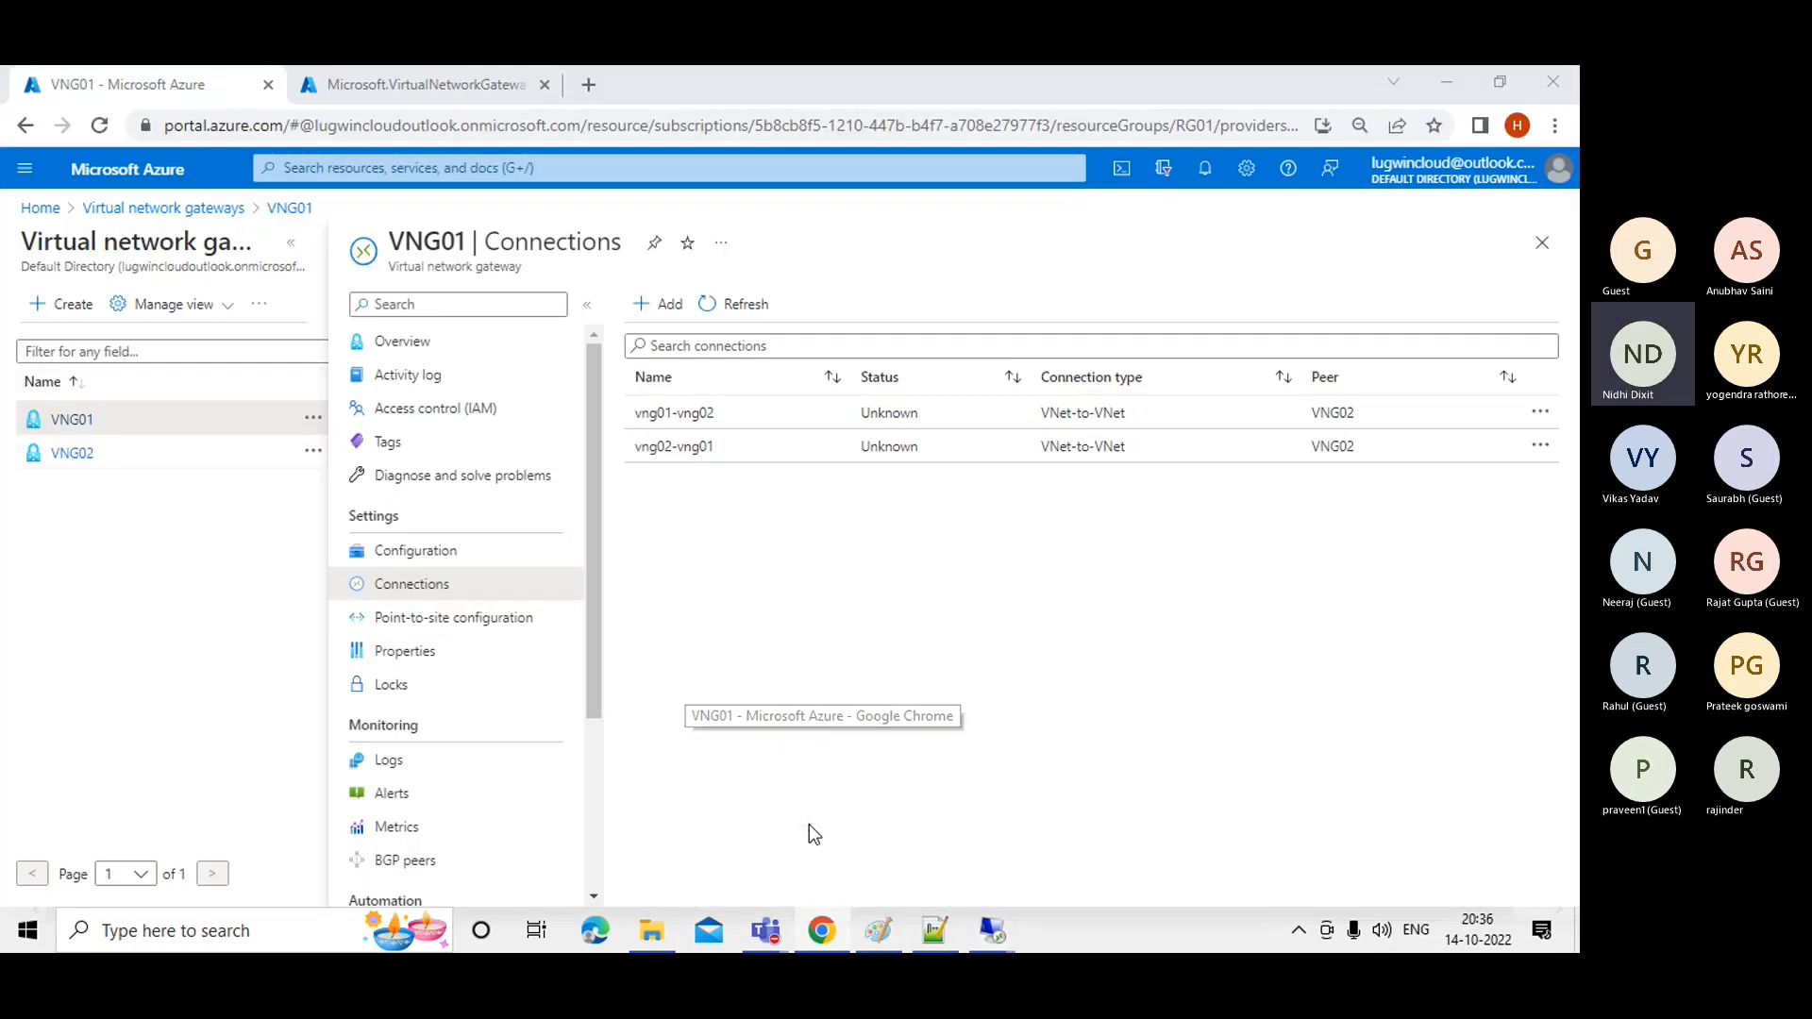
click(368, 98)
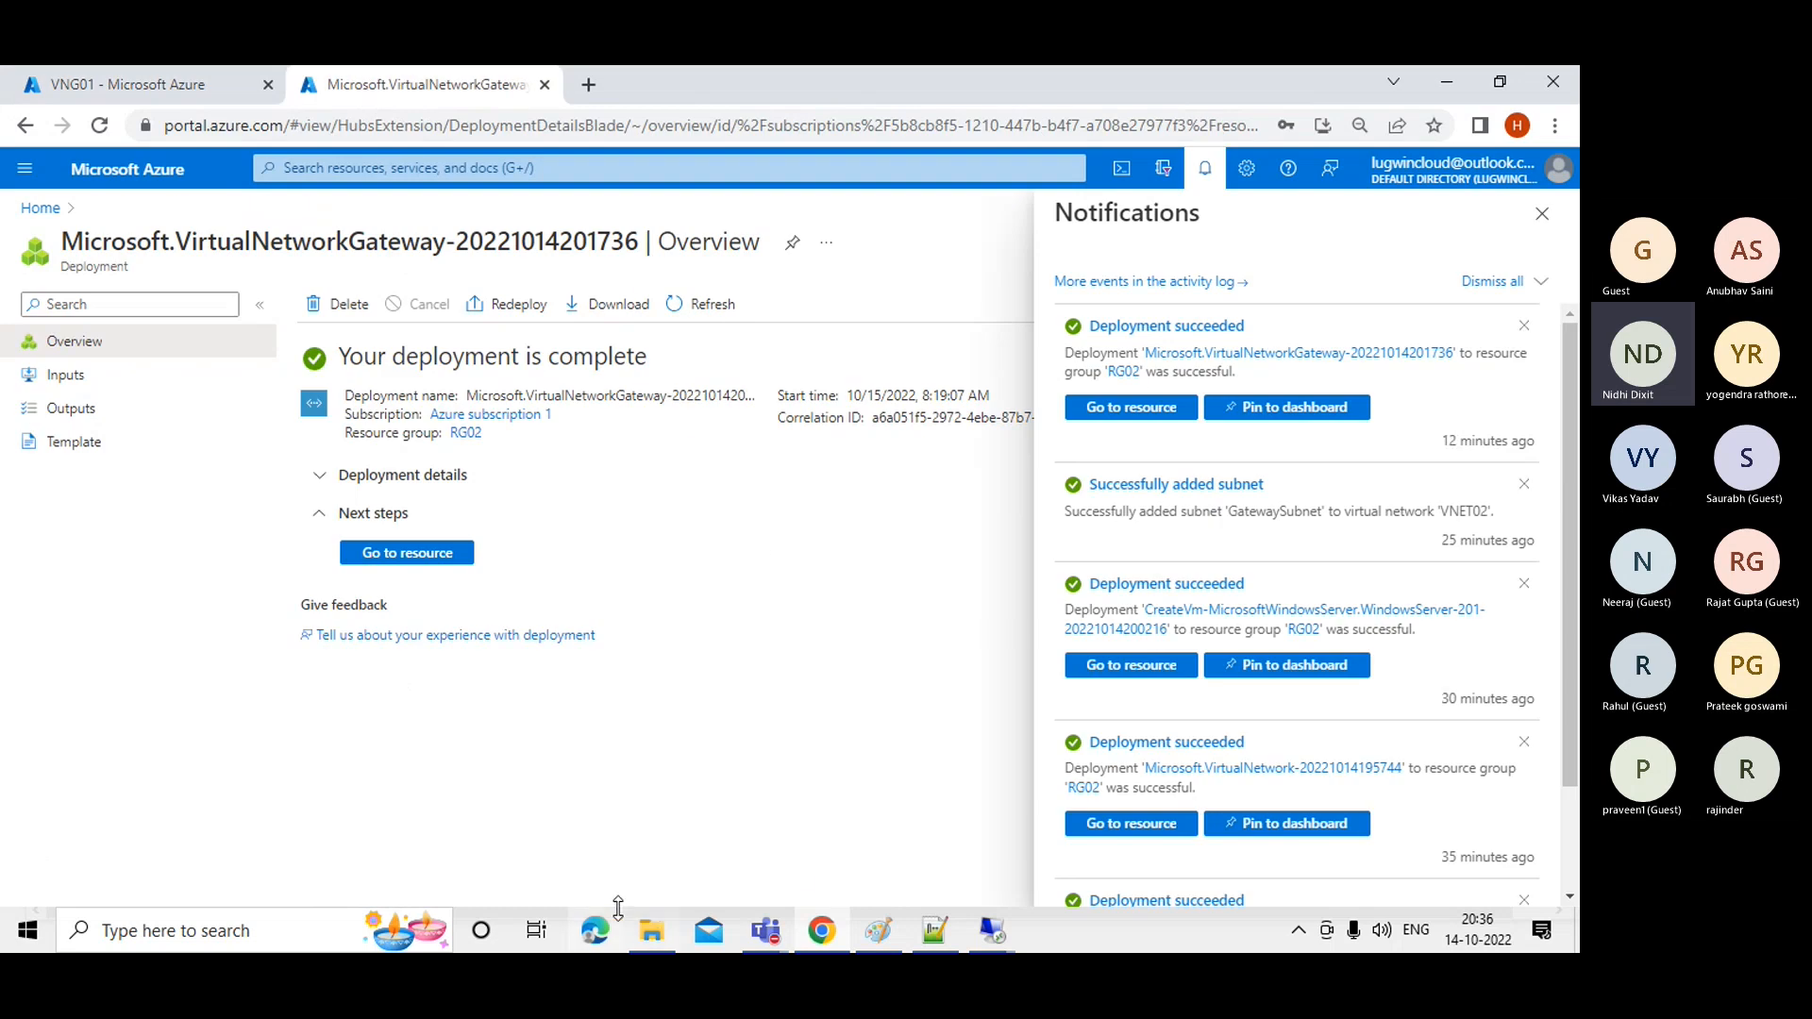
click(1543, 214)
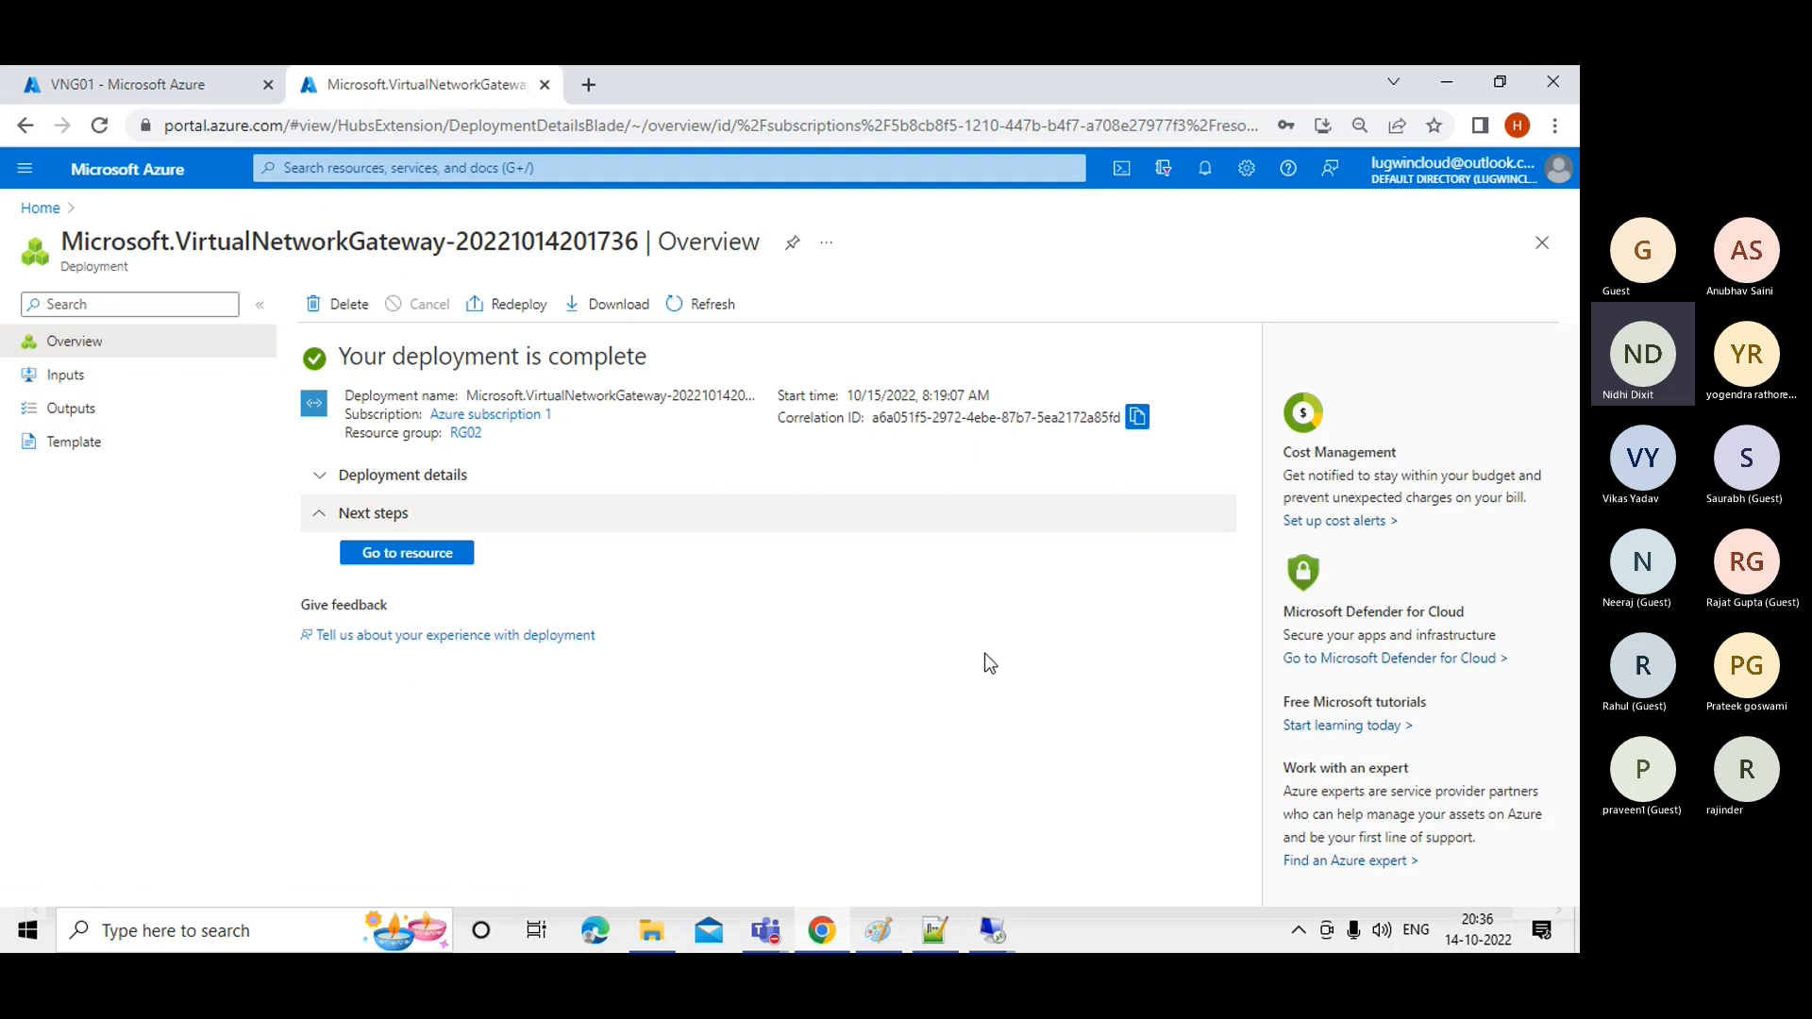
mouse_move(769, 925)
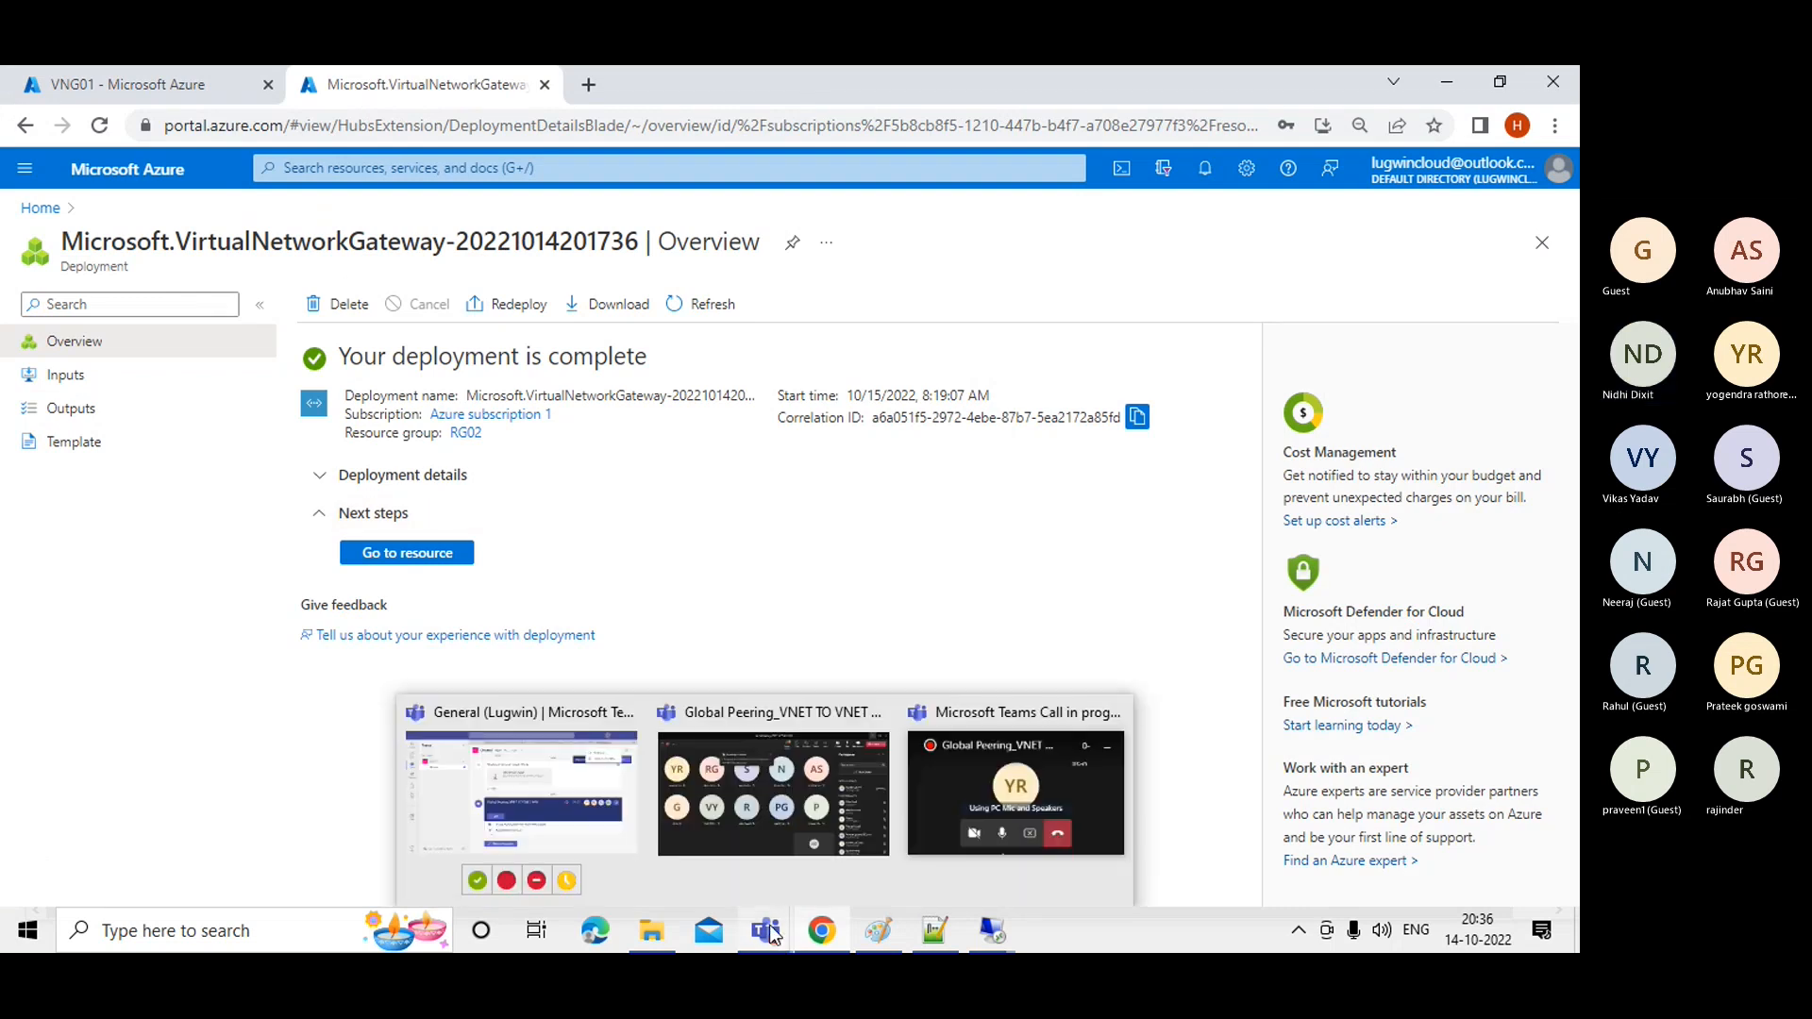
click(676, 818)
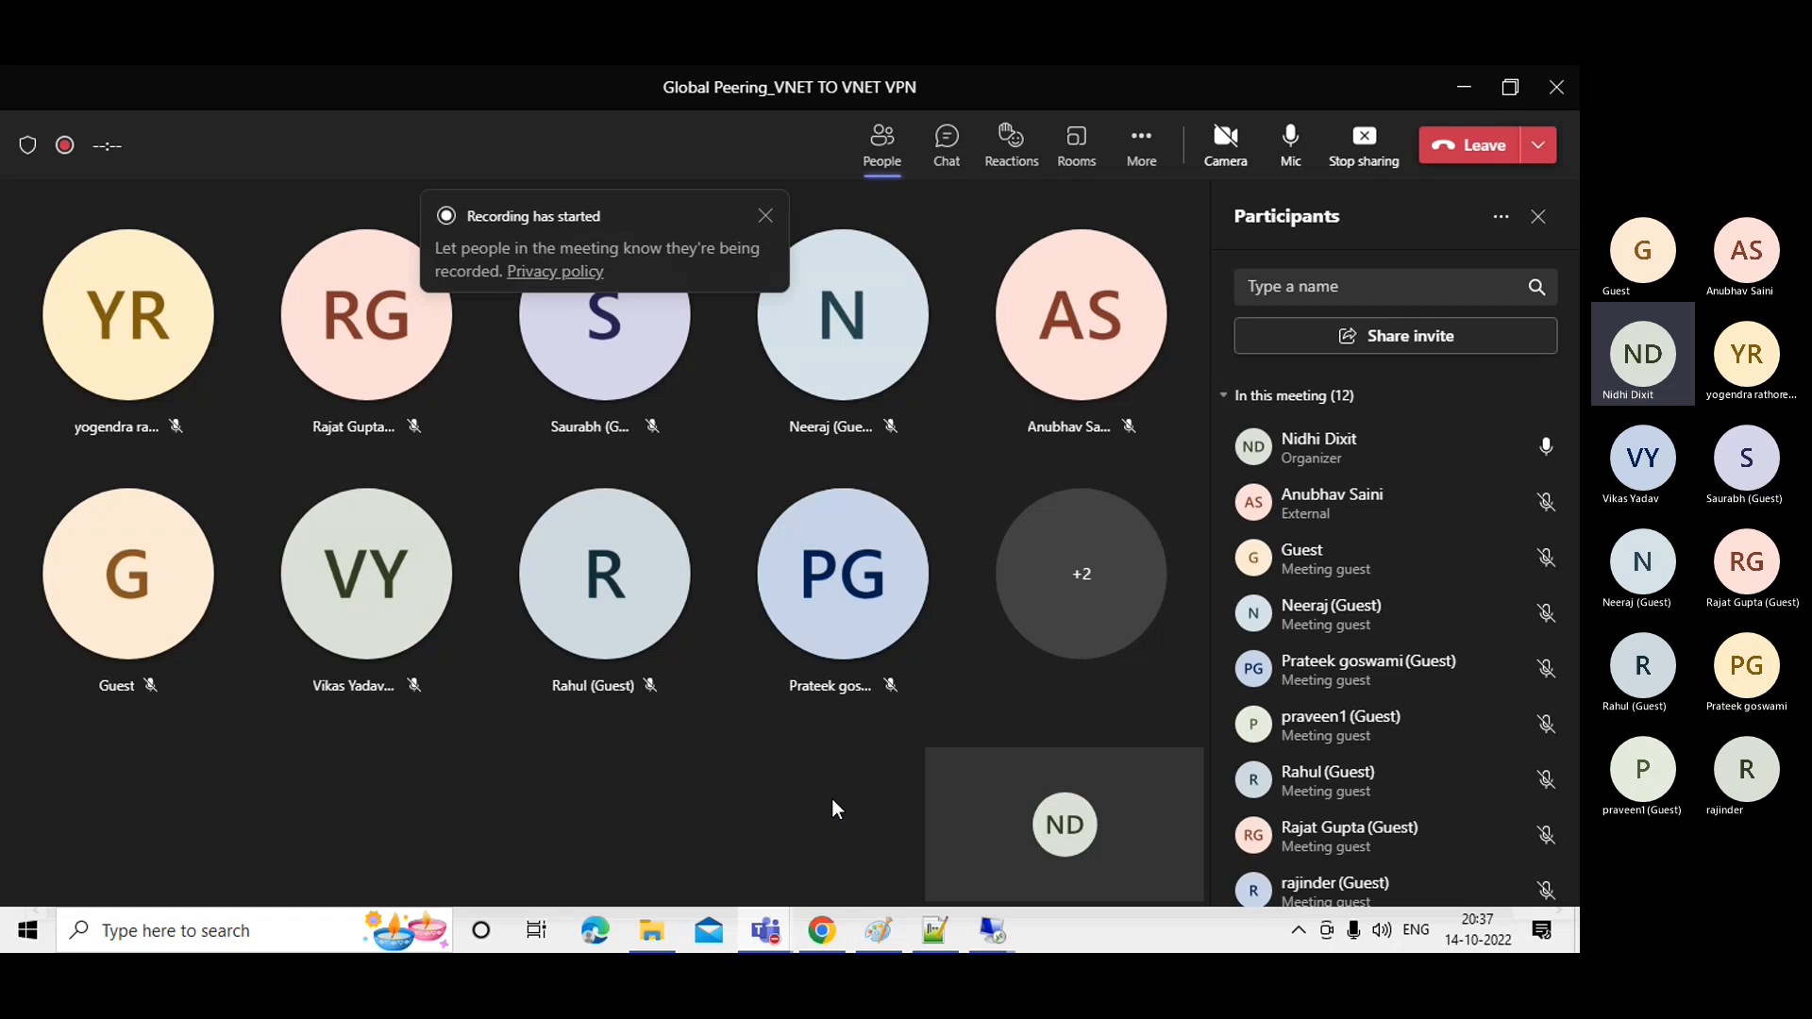
Switch to the PEERING diagram in Paint and draw two spaced rectangles, about 89 × 88 px and 70 × 94 px, beside the RG02 network
click(933, 931)
click(882, 931)
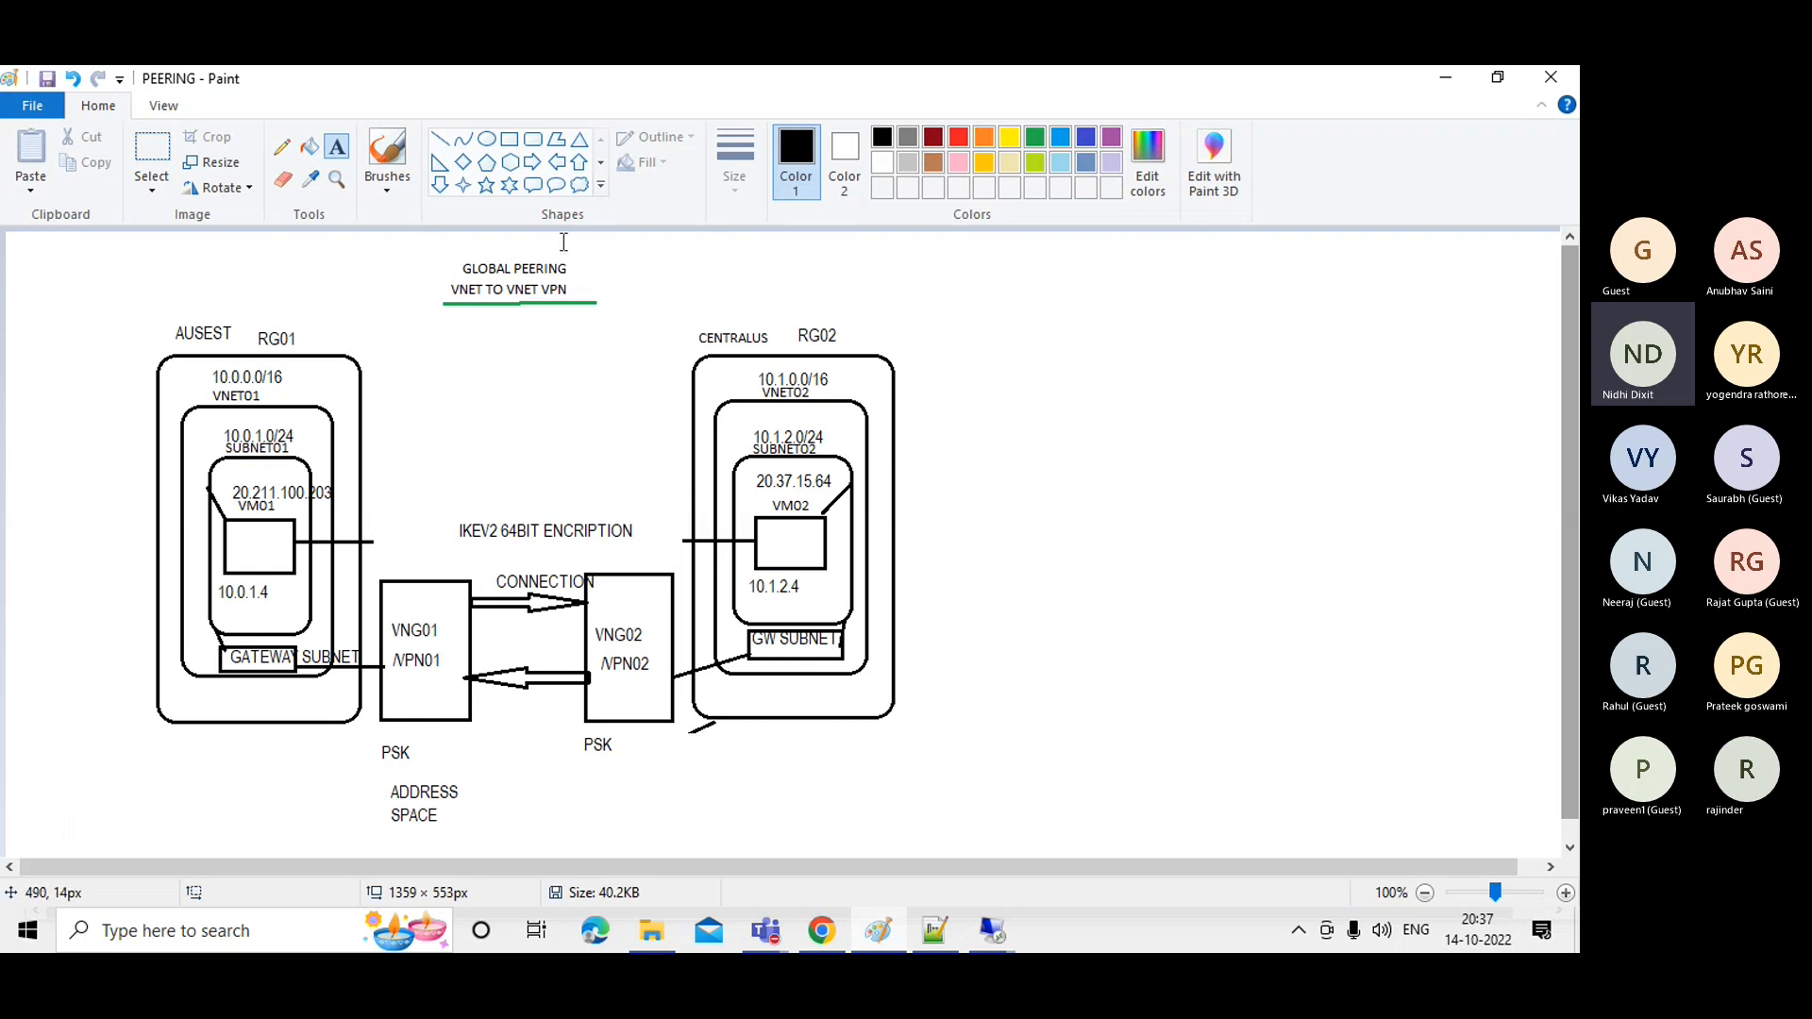
click(512, 140)
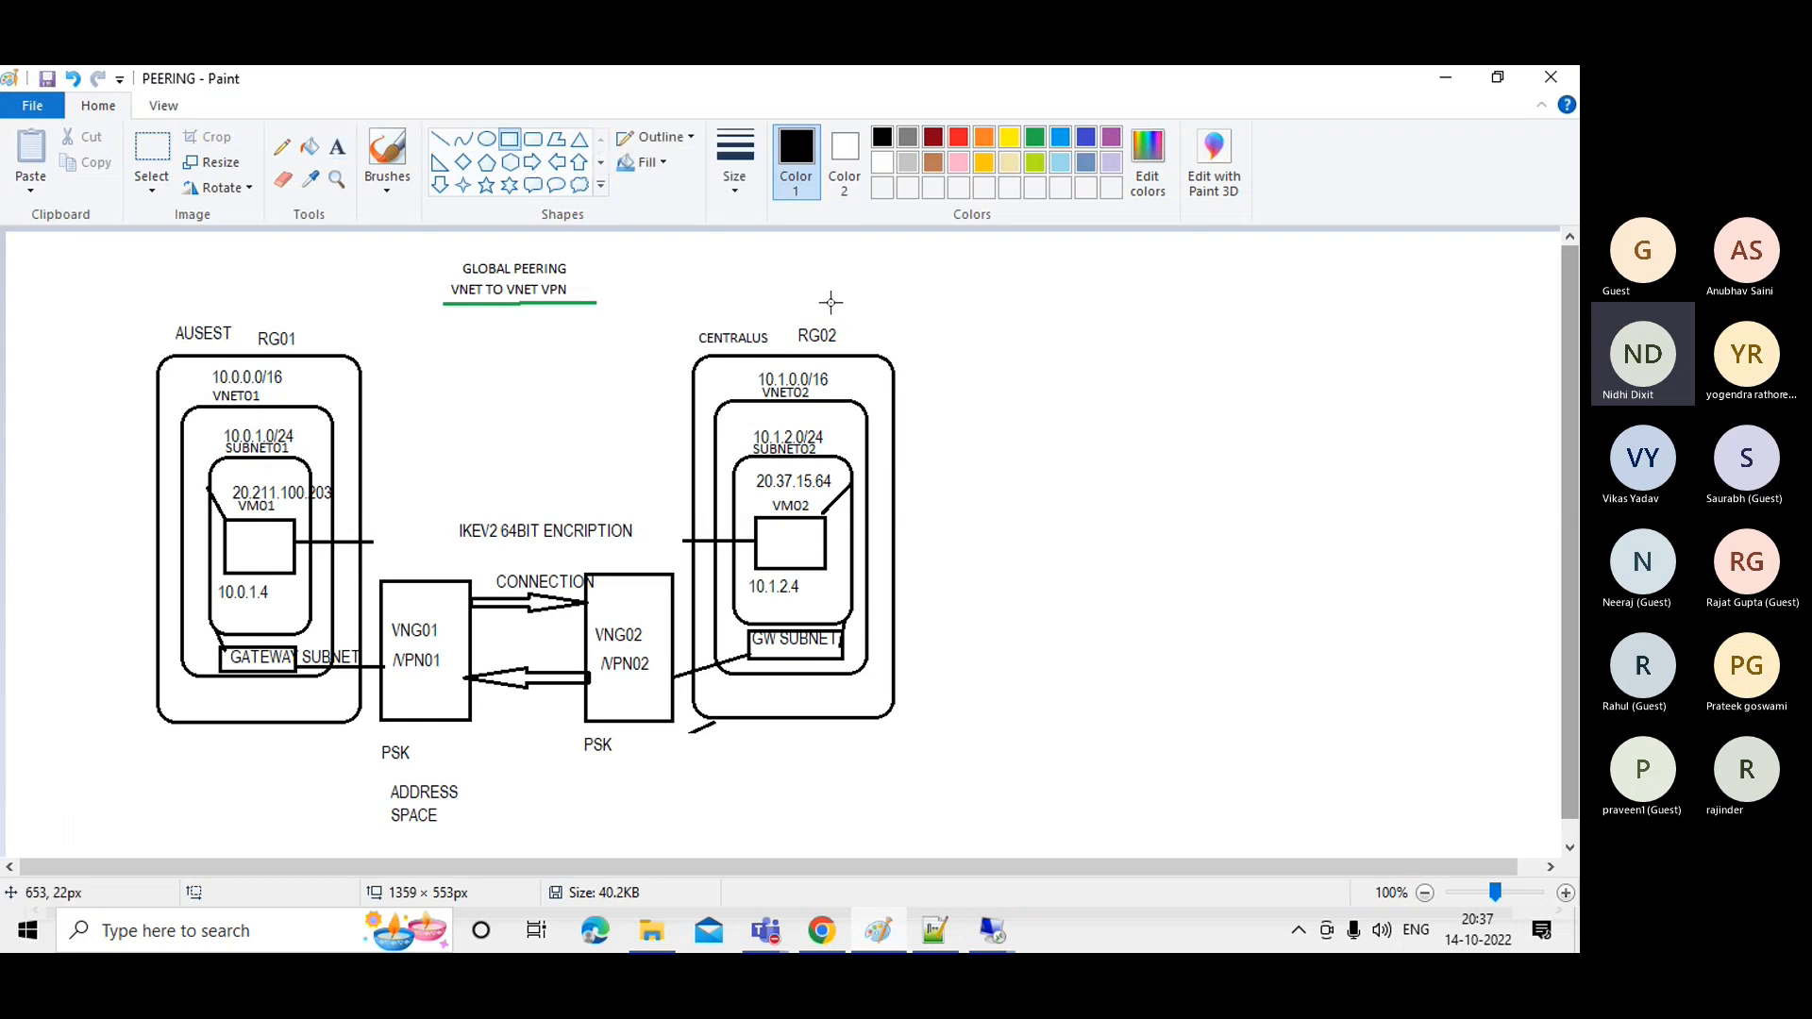
drag(962, 387, 1067, 489)
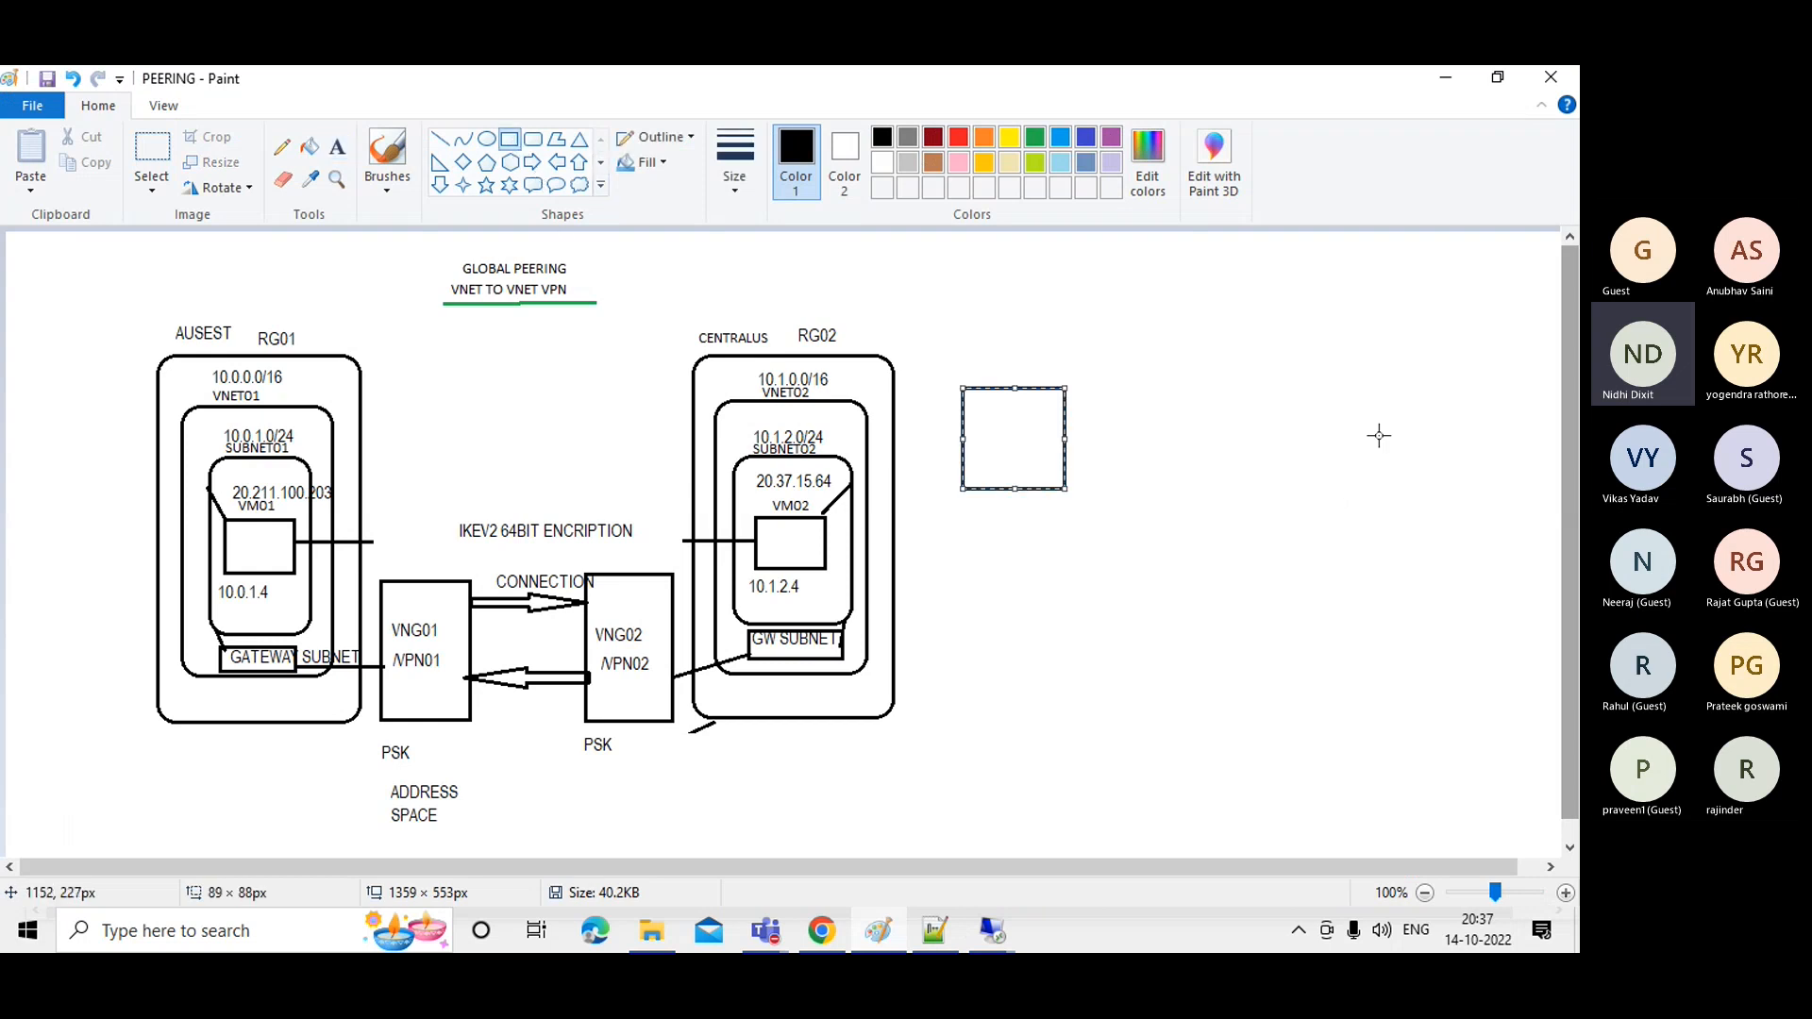
drag(1385, 381, 1468, 490)
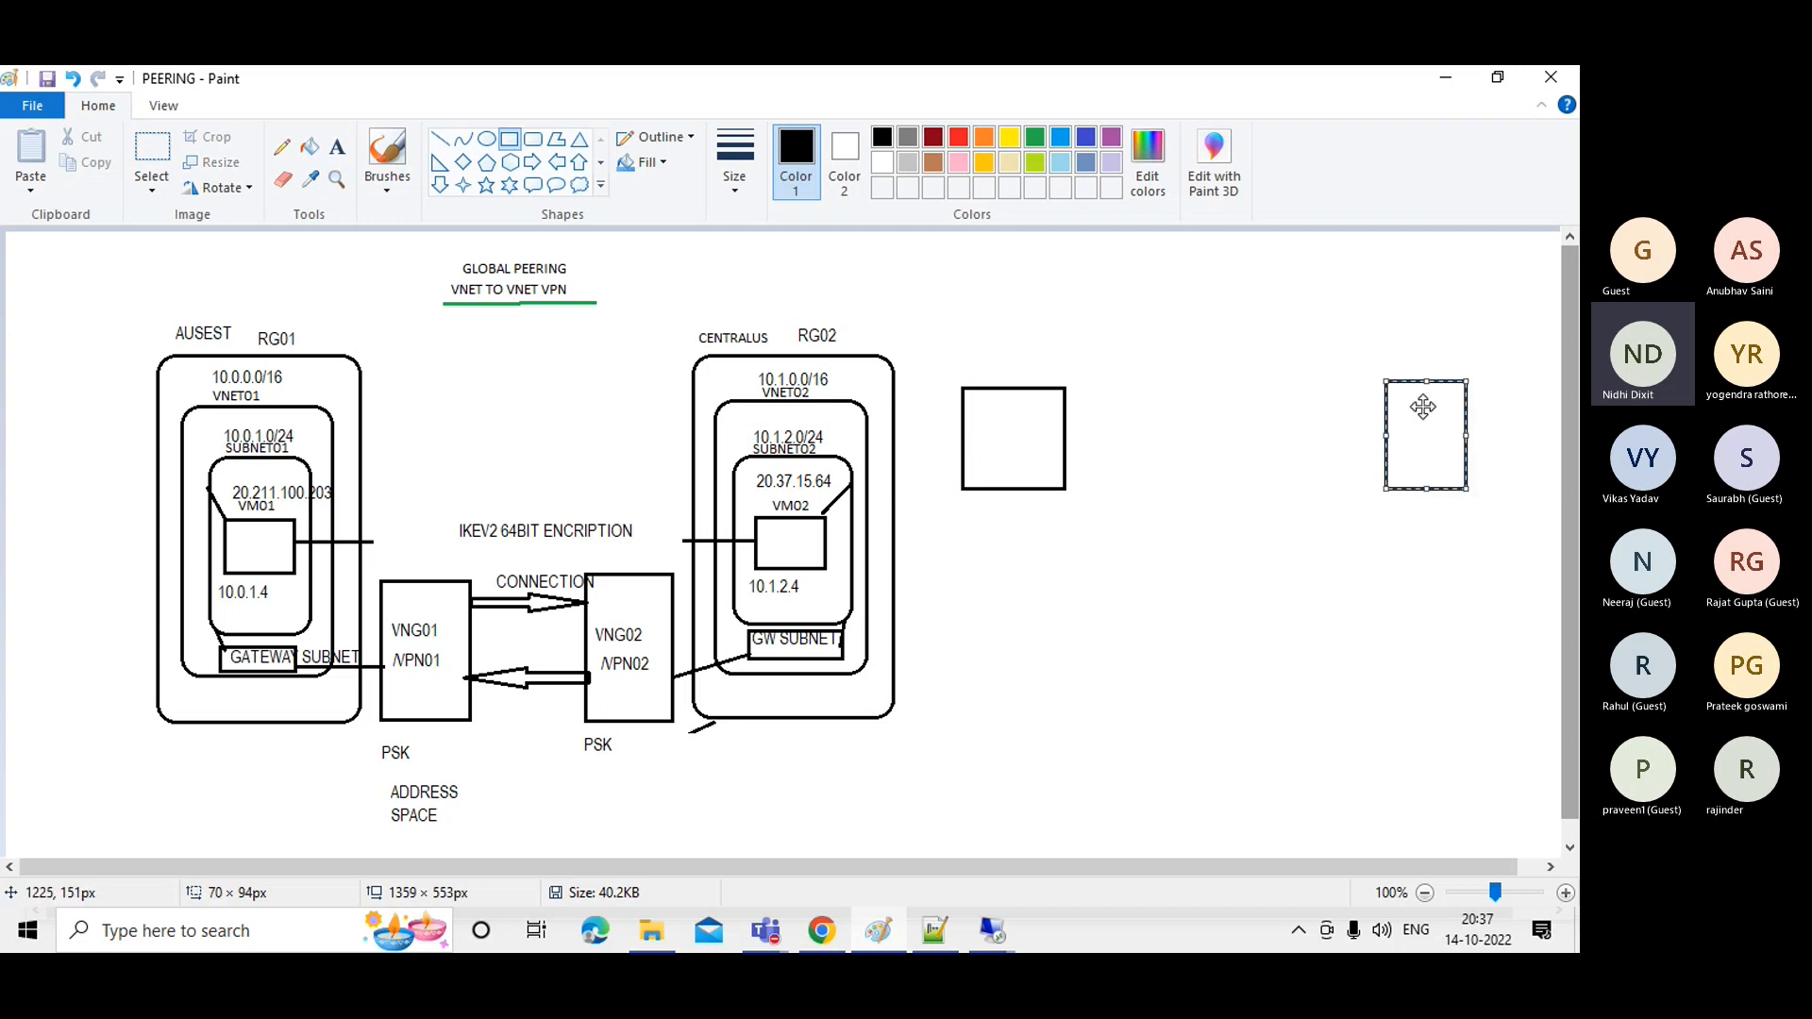
Connect the two new rectangles with a horizontal line and draw a third rectangle, about 87 × 54 px, above the middle of that line
click(440, 140)
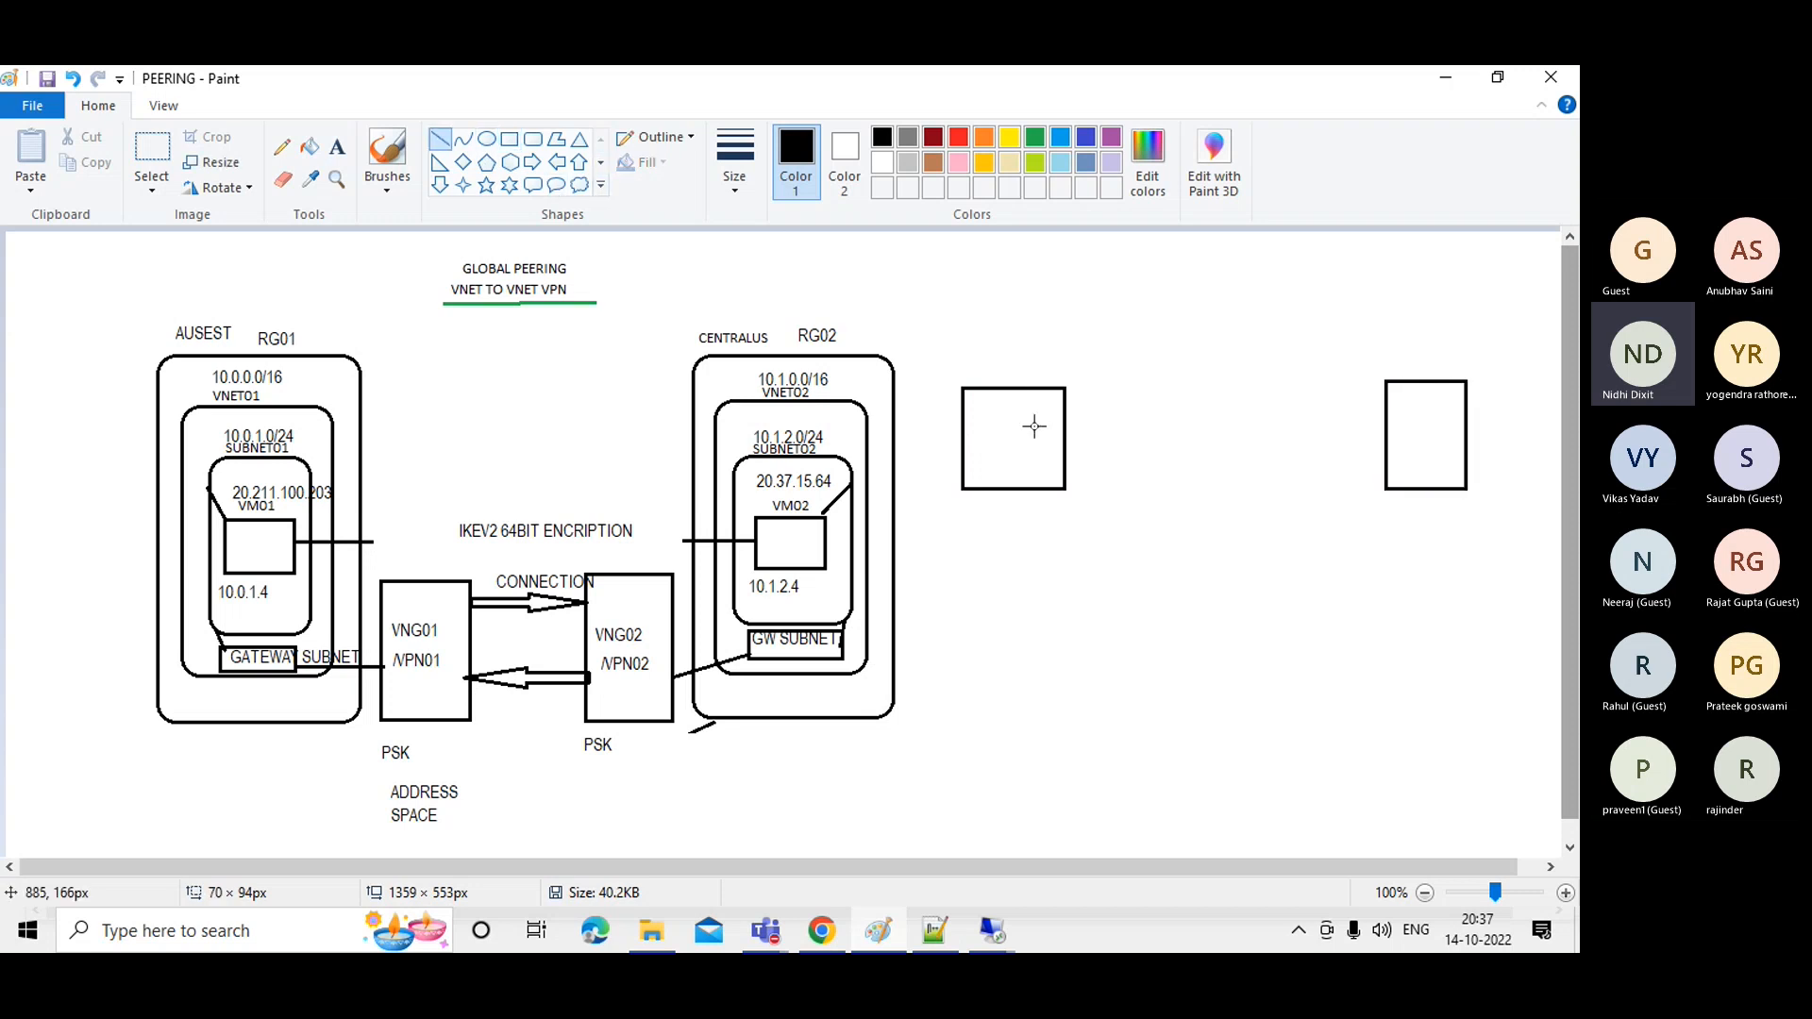
drag(1067, 439, 1395, 437)
click(1221, 550)
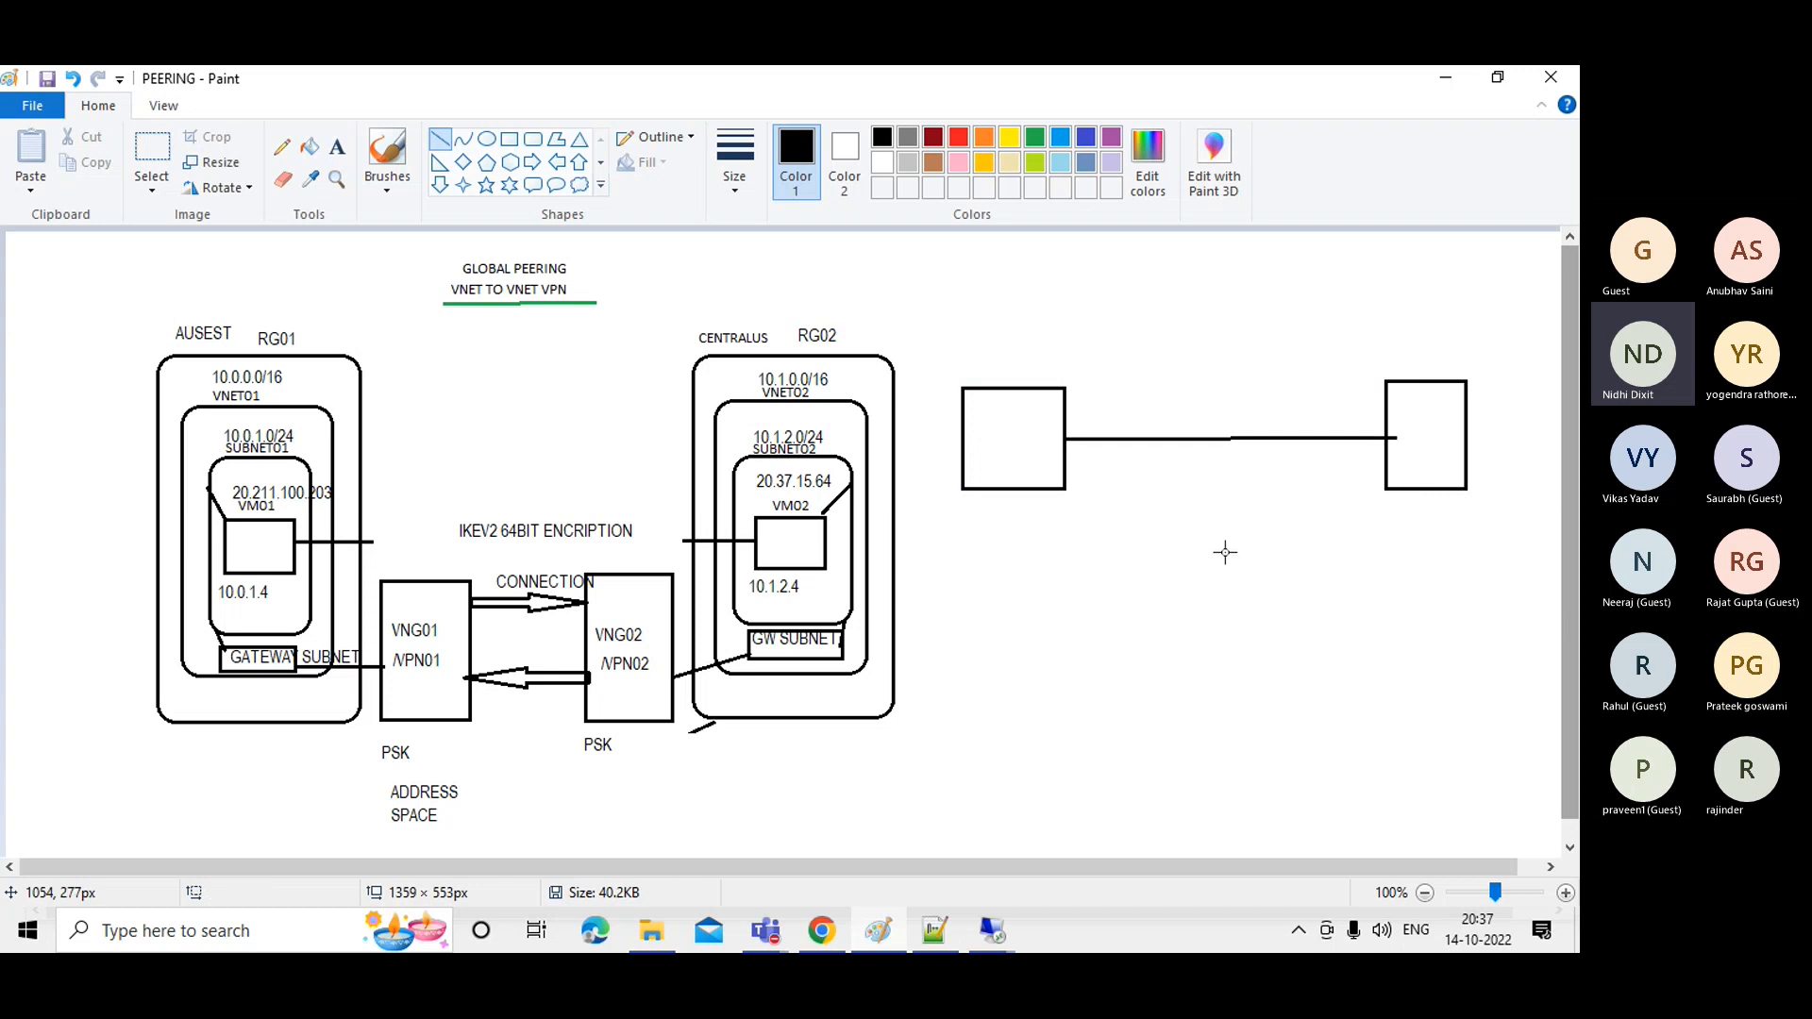
click(511, 141)
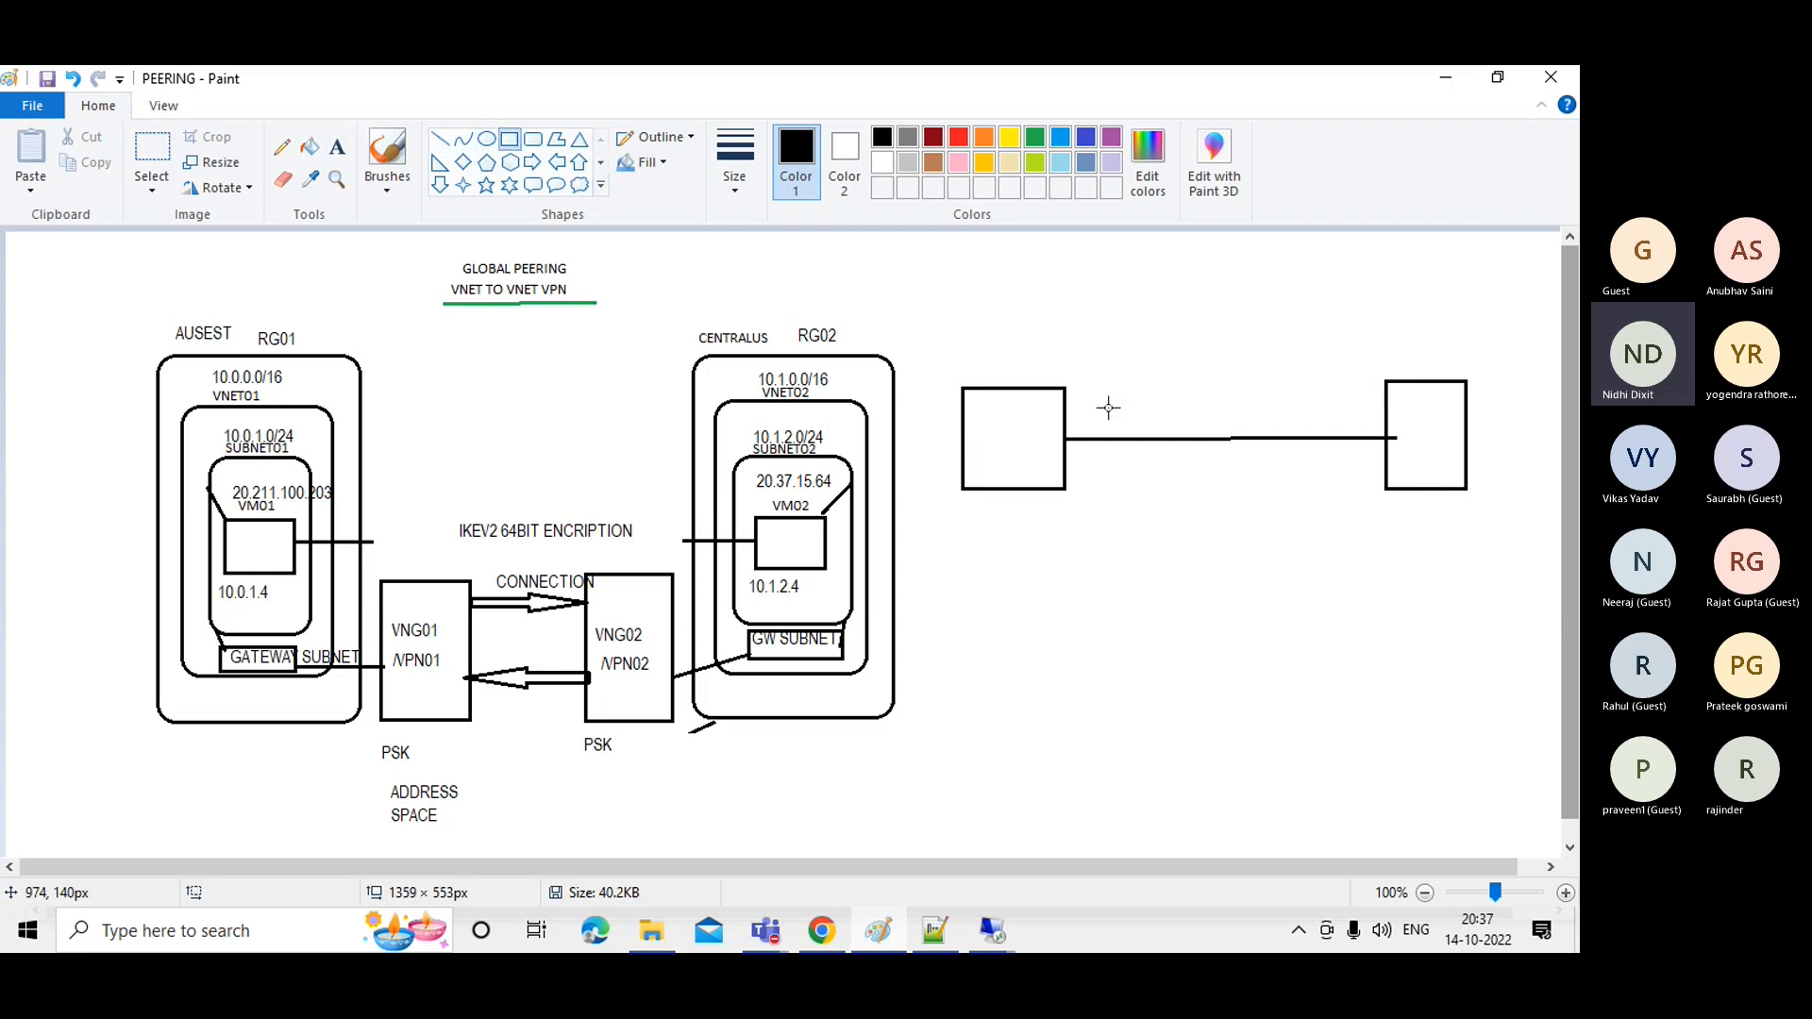
drag(1182, 262, 1285, 326)
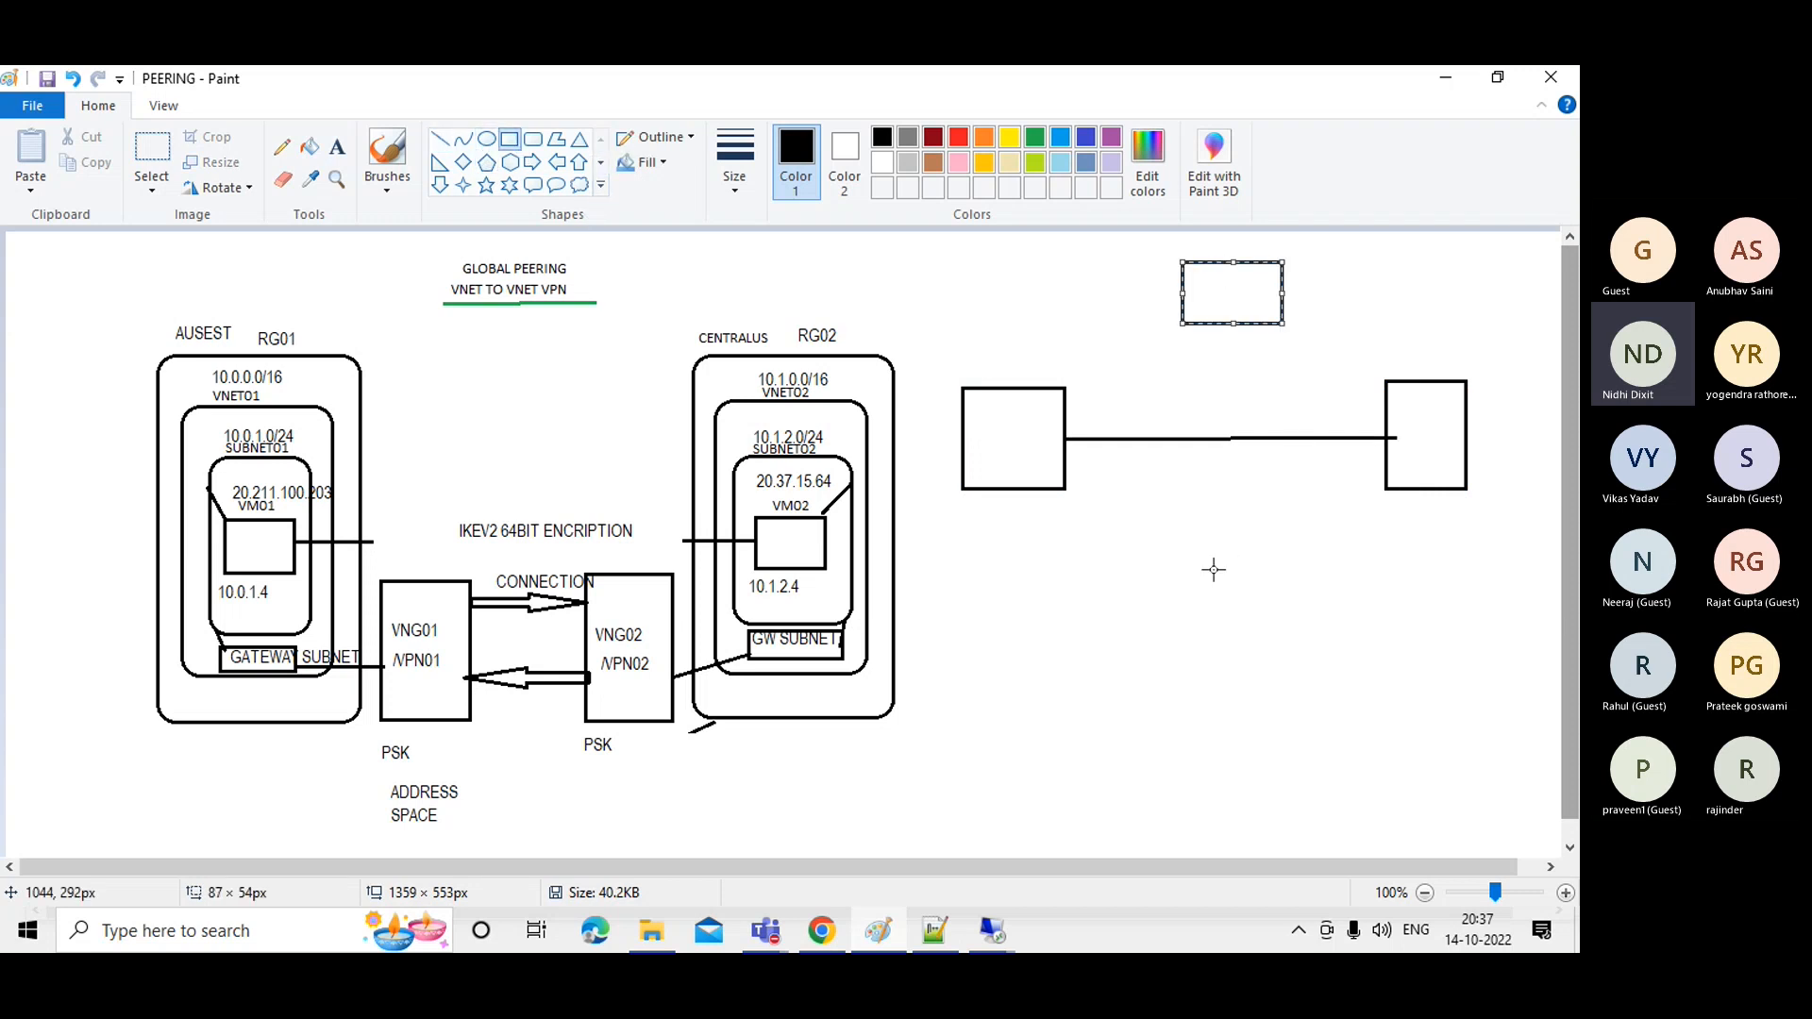
Draw two slanted lines joining the upper rectangle to each of the lower rectangles, forming a triangle of connections
click(440, 142)
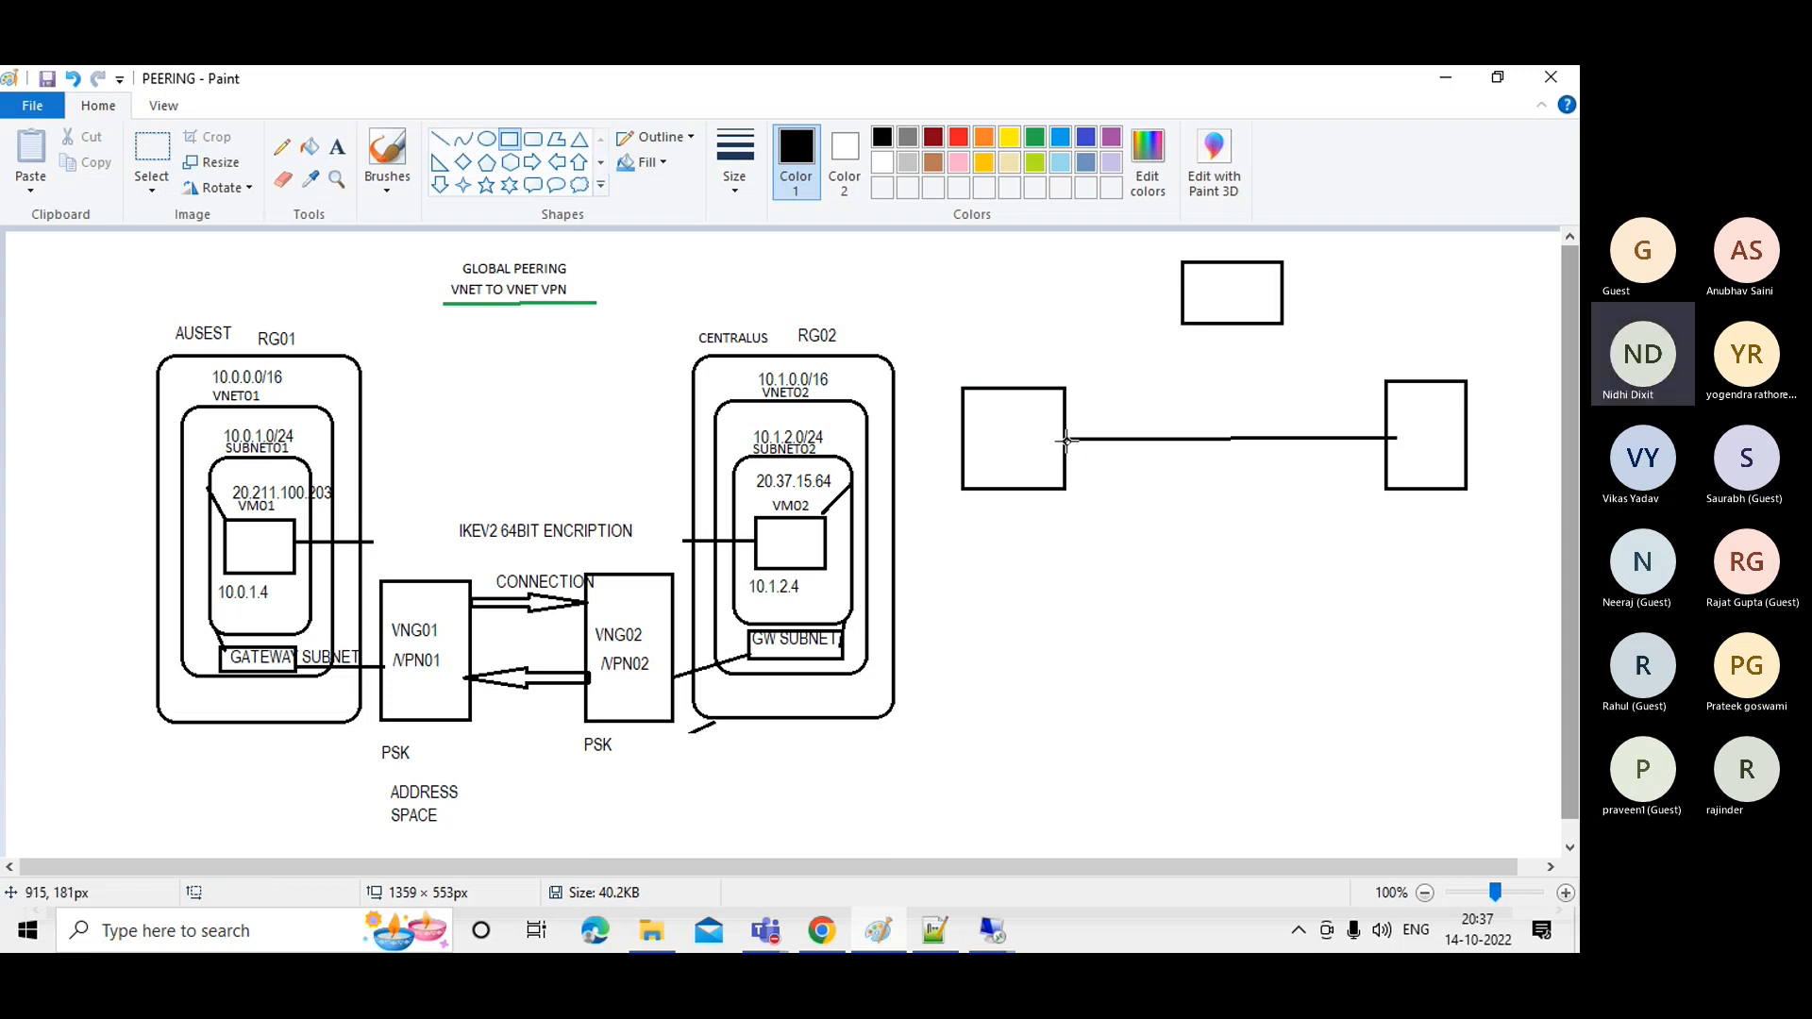
click(440, 139)
drag(1012, 387, 1411, 401)
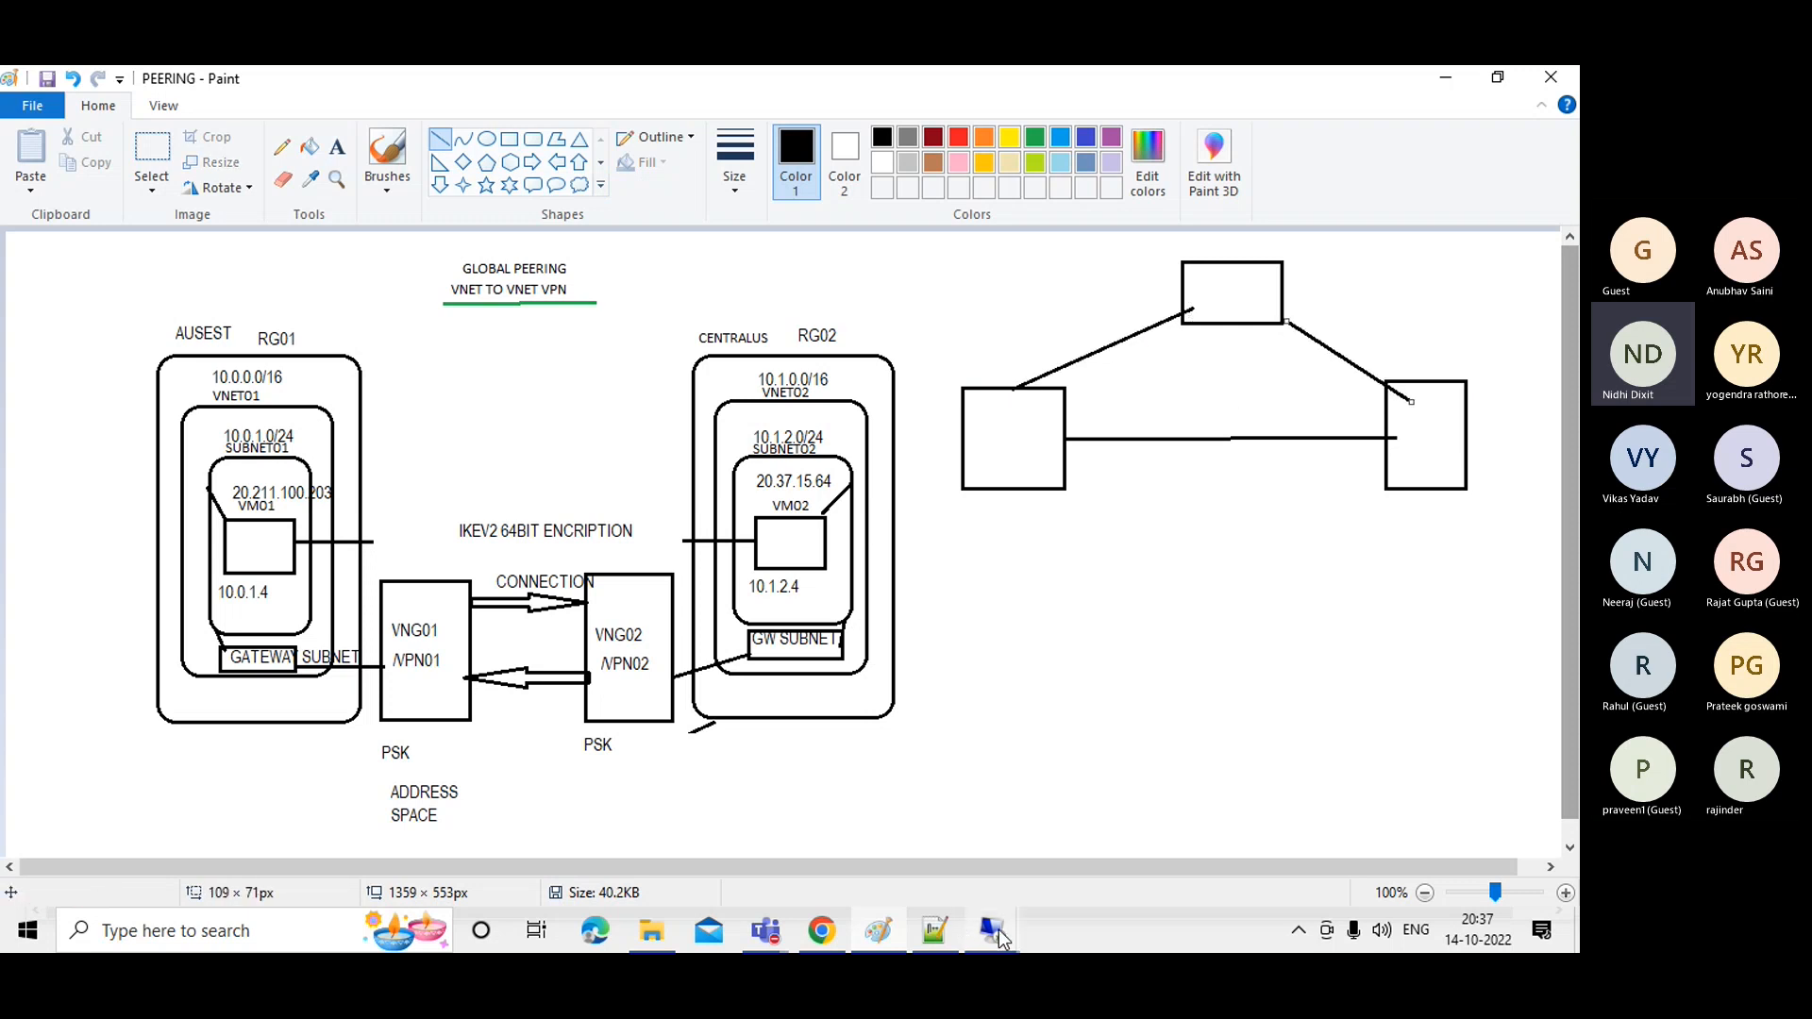
Check the running ping to 10.1.2.4 in the Remote Desktop session of 20.211.100.203, and minimize its Command Prompt and the session window
mouse_move(998, 930)
click(999, 836)
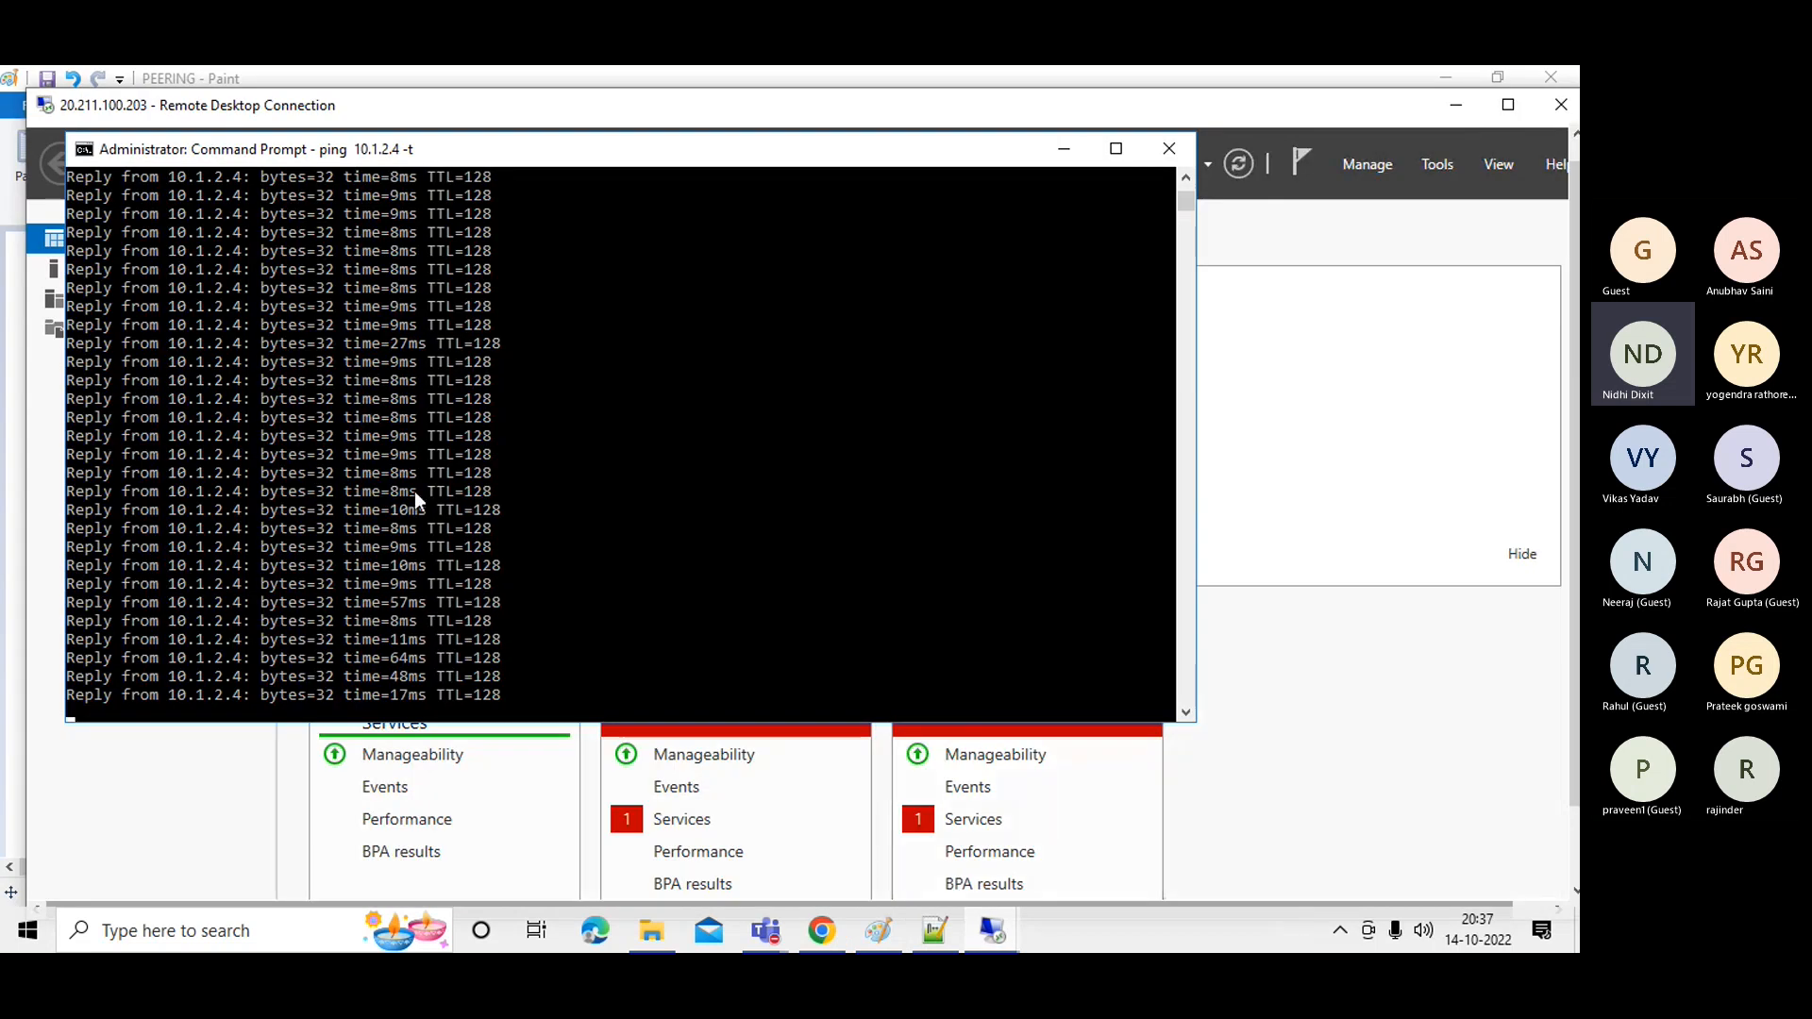
click(1059, 150)
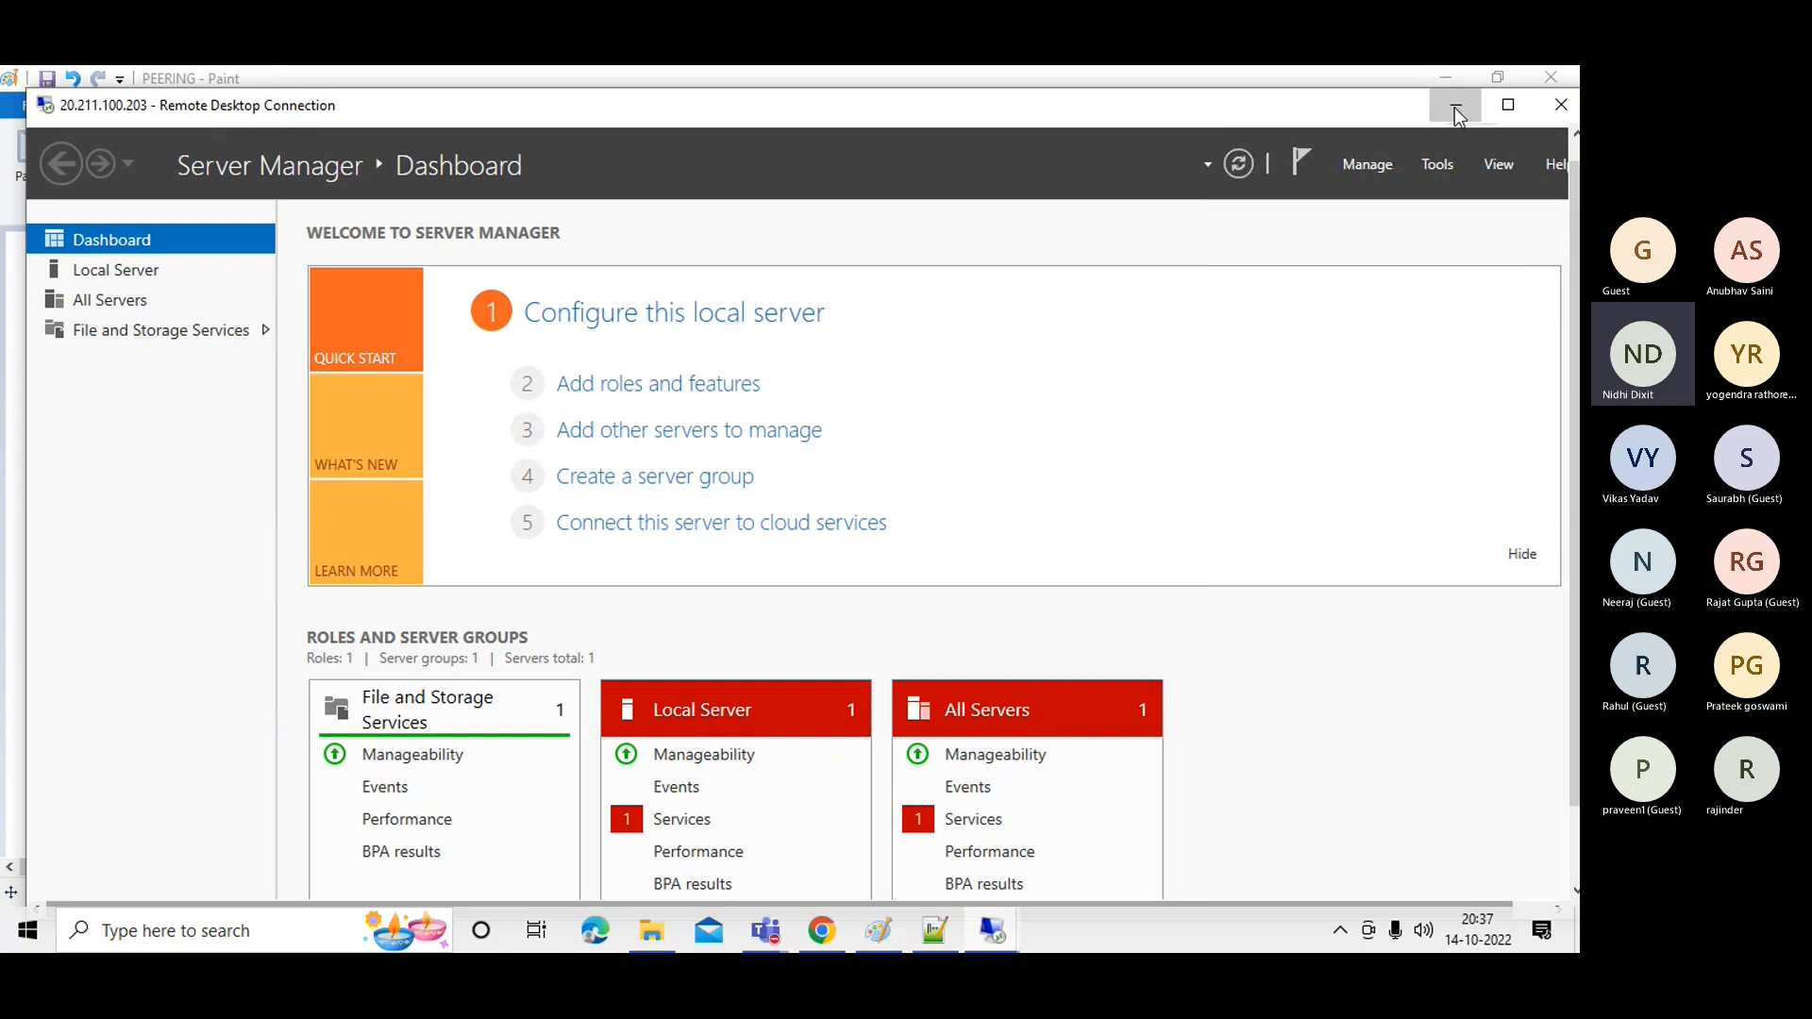
click(1454, 107)
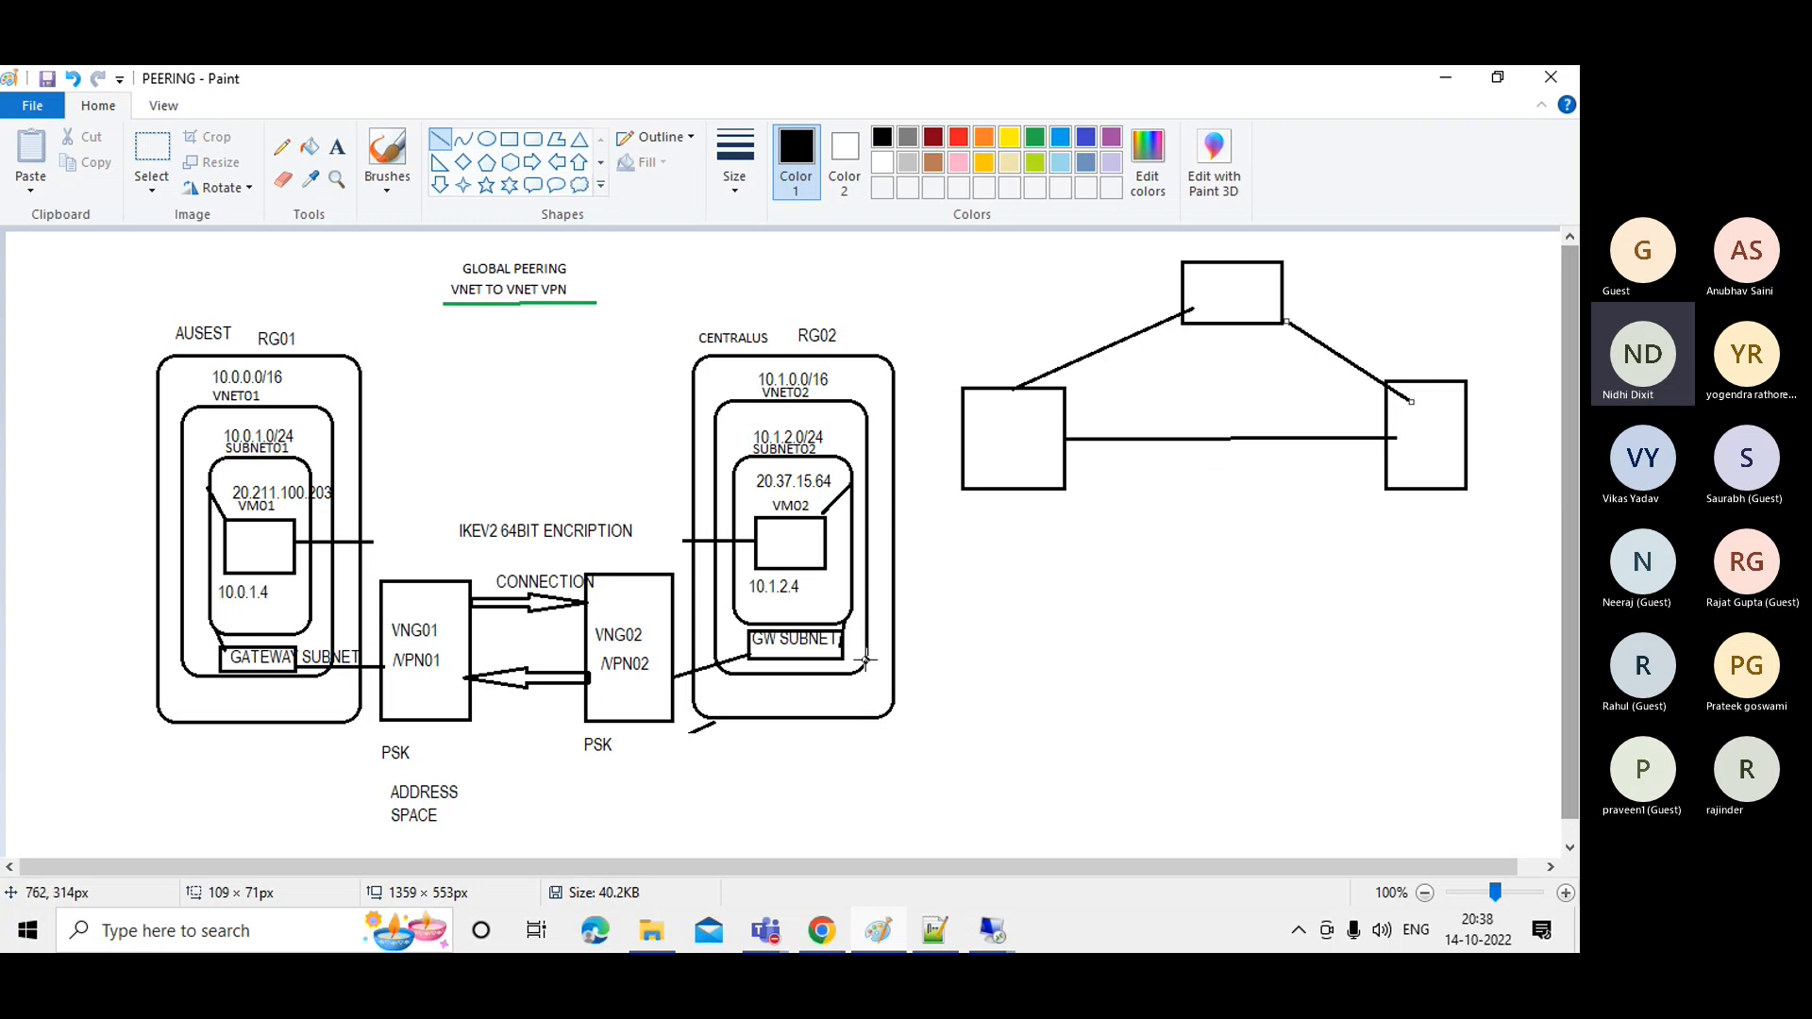
Switch via the Azure portal to the Teams meeting Global Peering_VNET TO VNET VPN and open its additional meeting actions
click(833, 938)
mouse_move(783, 934)
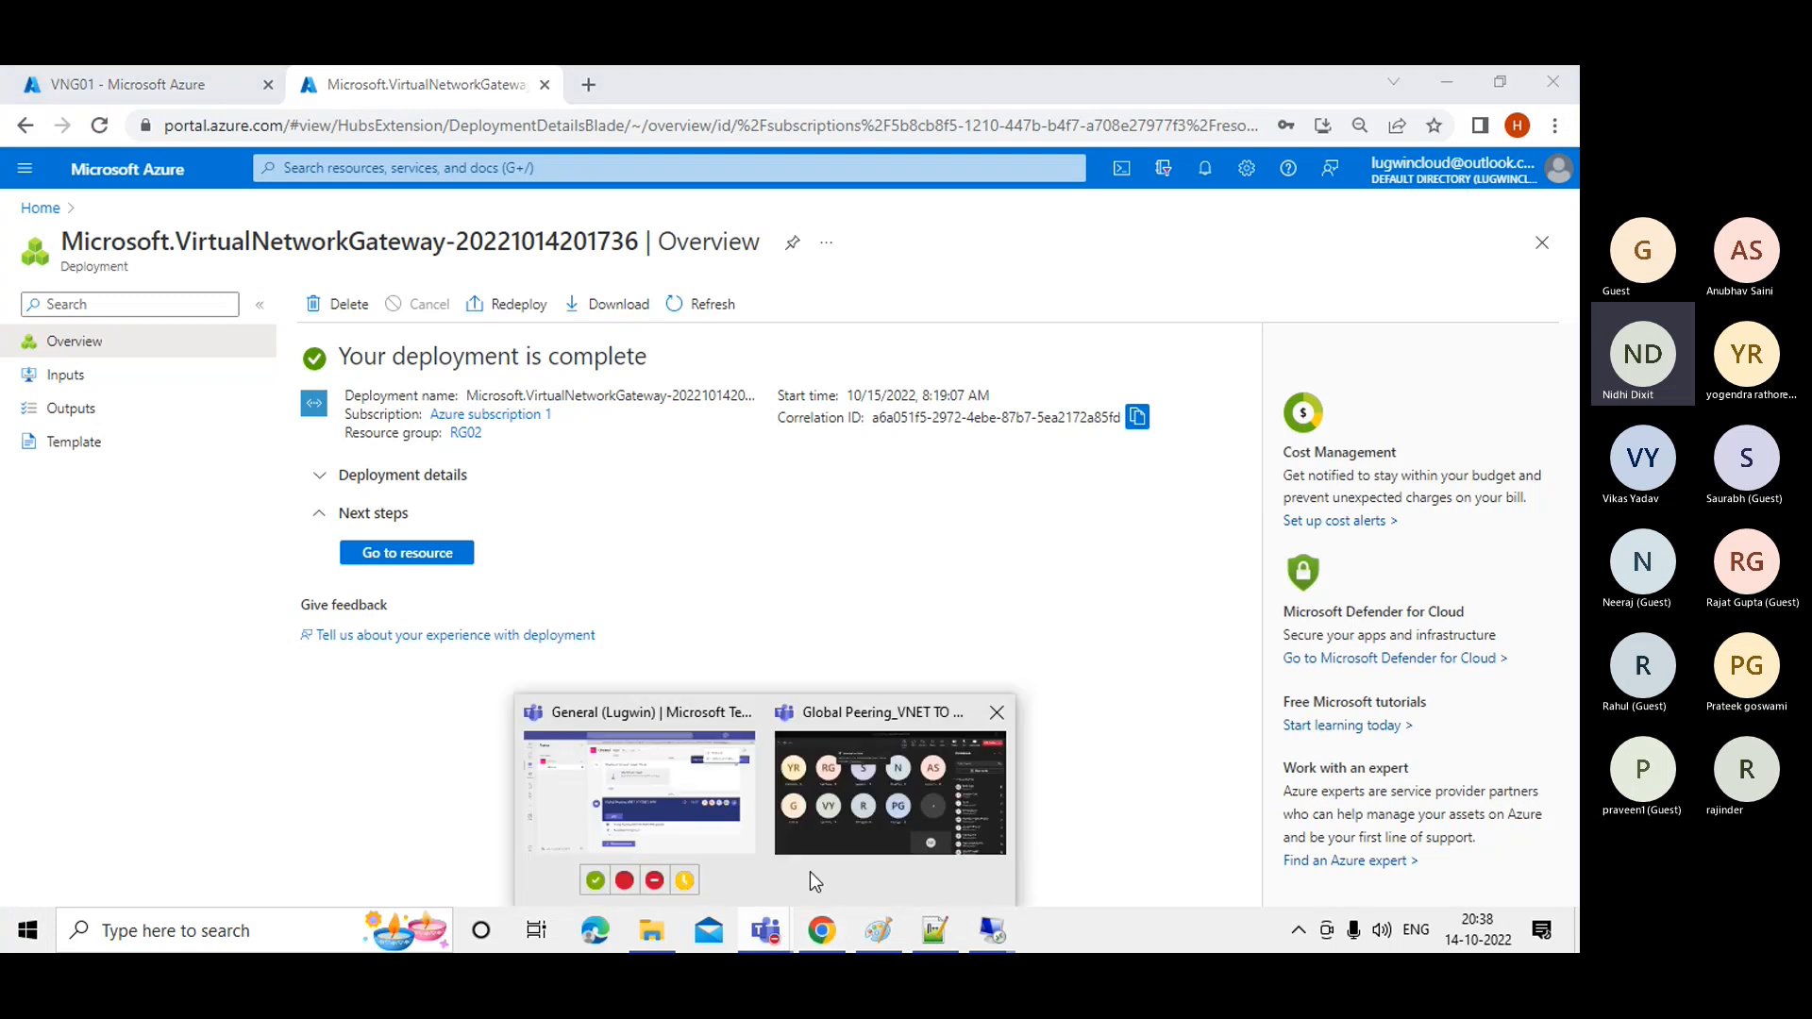
click(847, 812)
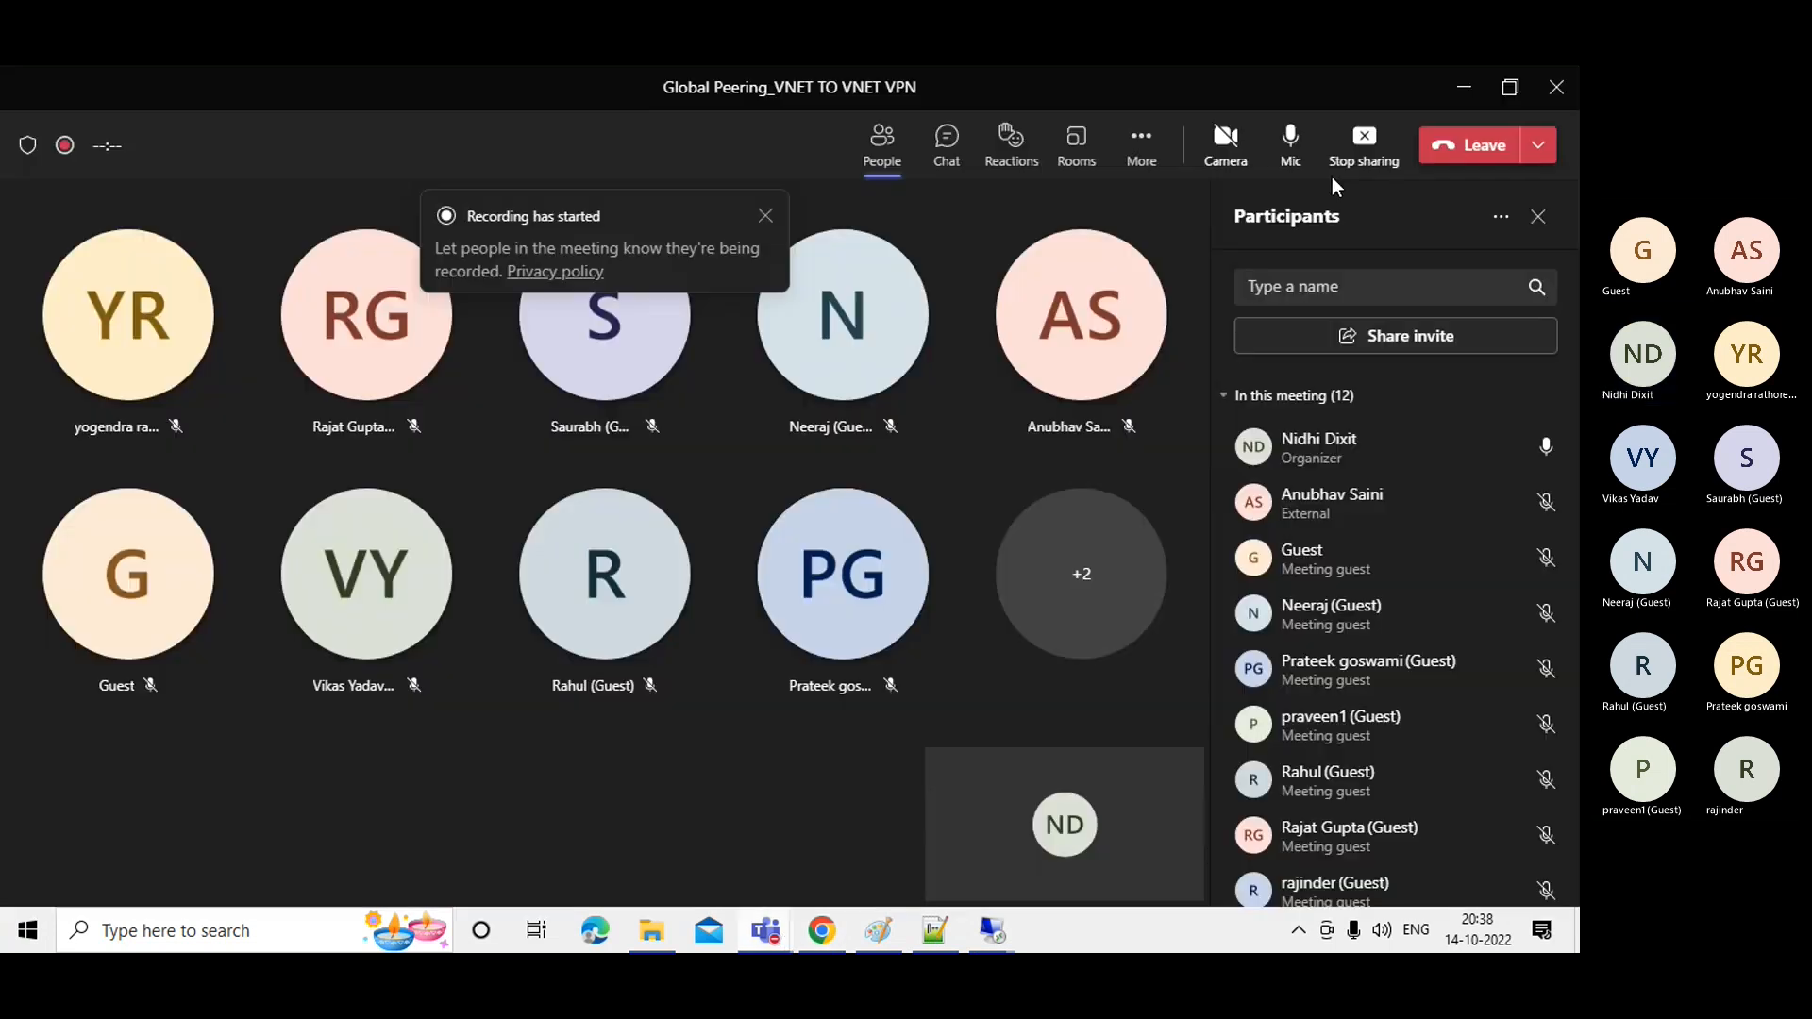
click(1144, 146)
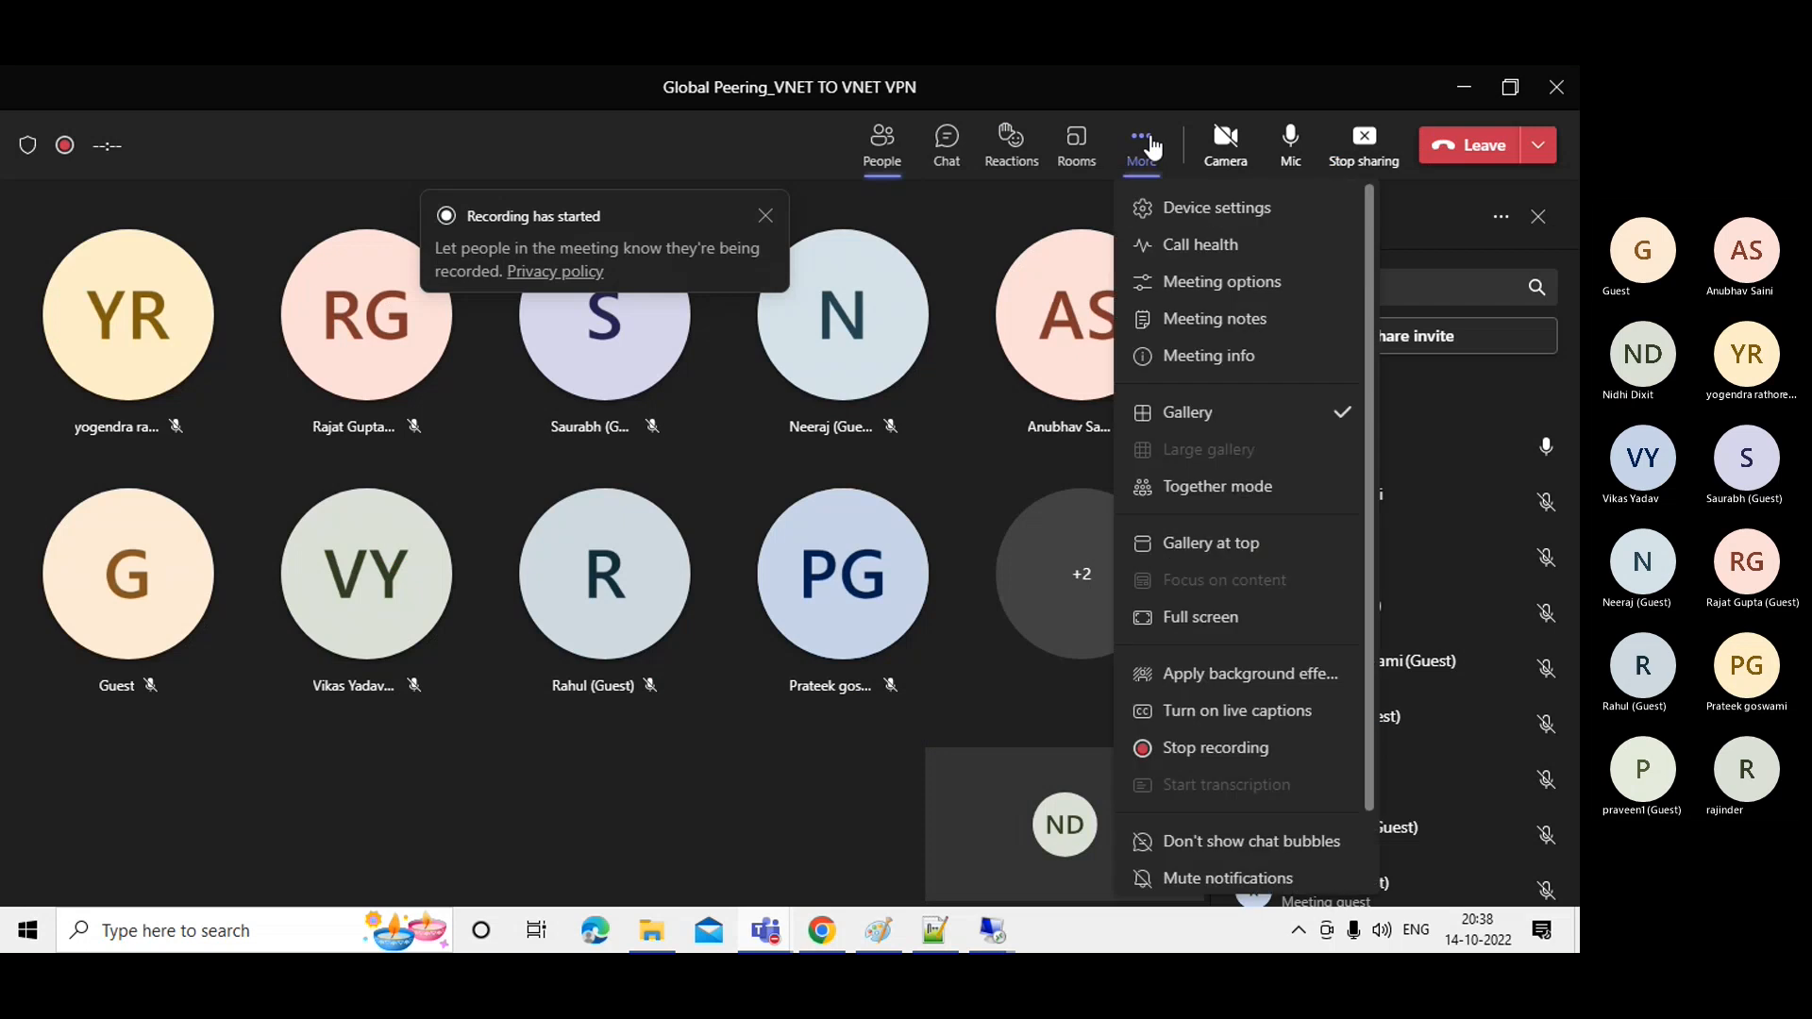